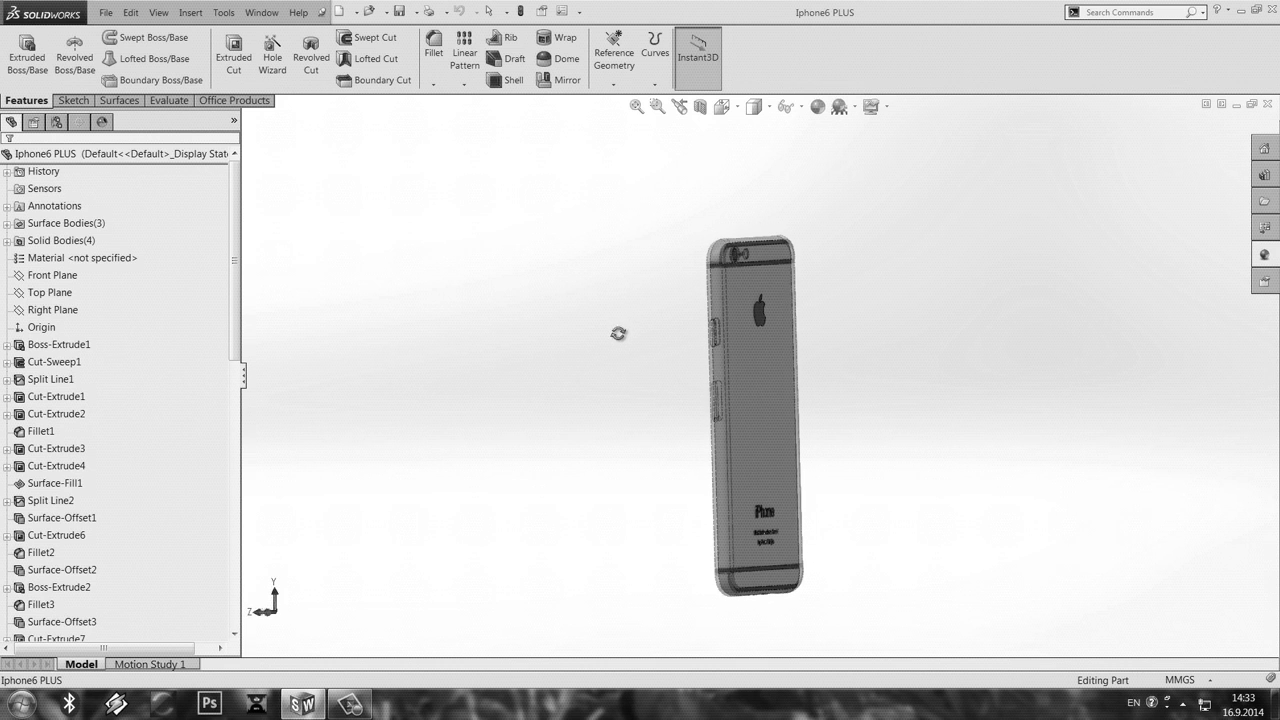
# Step: Examine the finished phone model's feature tree, front face, and the ports, screws and speaker holes on its bottom edge
pyautogui.scroll(-10, 145, 375)
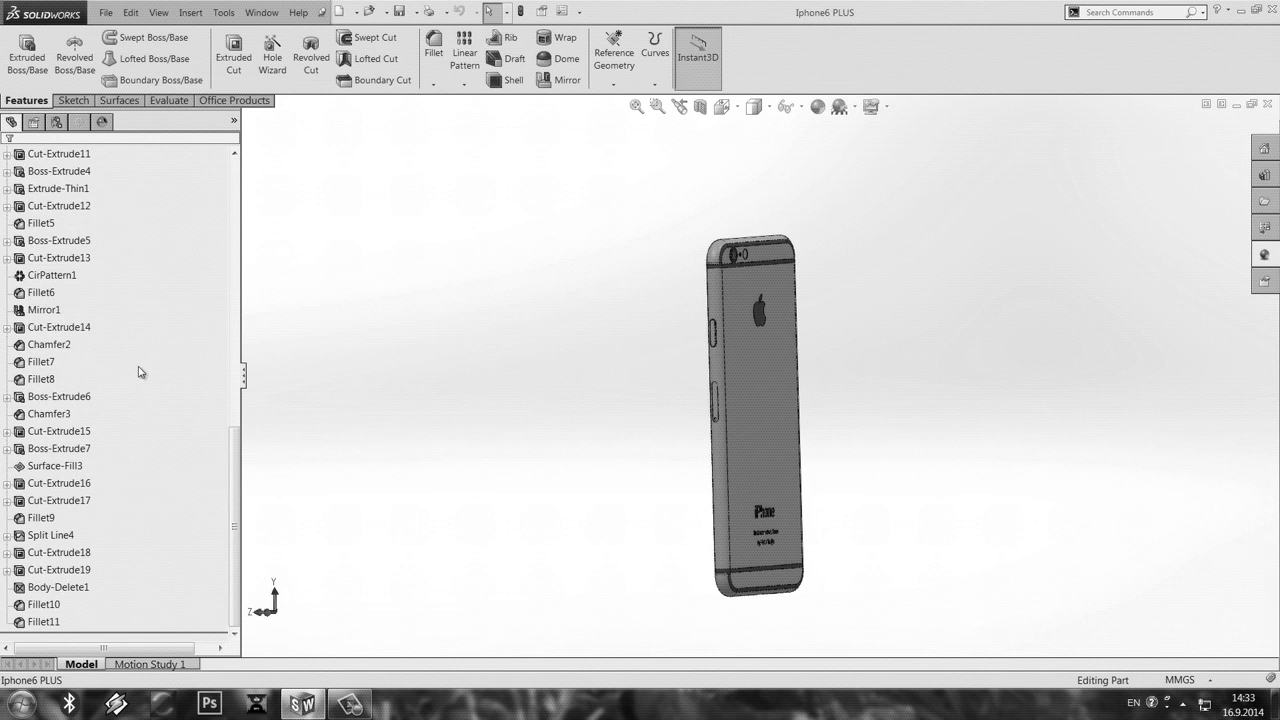
pyautogui.scroll(10, 140, 372)
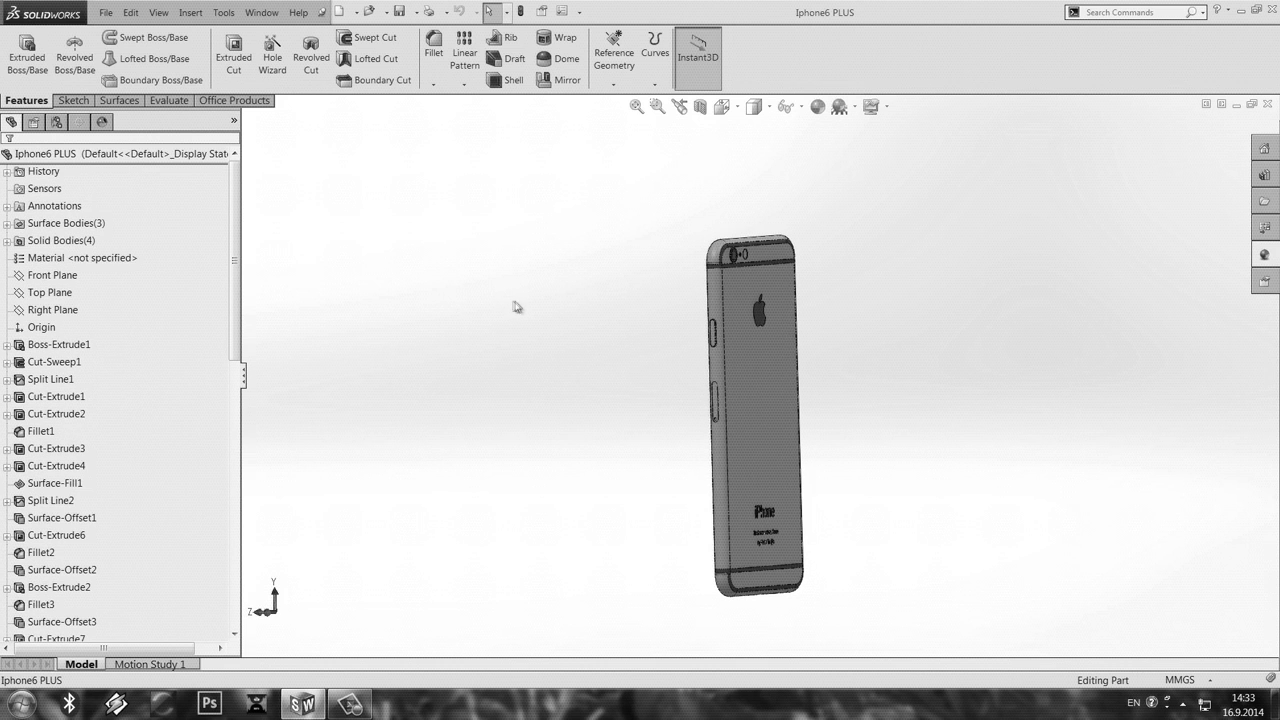
pyautogui.click(7, 226)
pyautogui.click(7, 224)
pyautogui.moveTo(410, 344); pyautogui.dragTo(526, 377, button='middle')
pyautogui.scroll(-5, 740, 308)
pyautogui.moveTo(740, 308); pyautogui.dragTo(789, 324, button='middle')
pyautogui.hotkey('ctrl', '7')
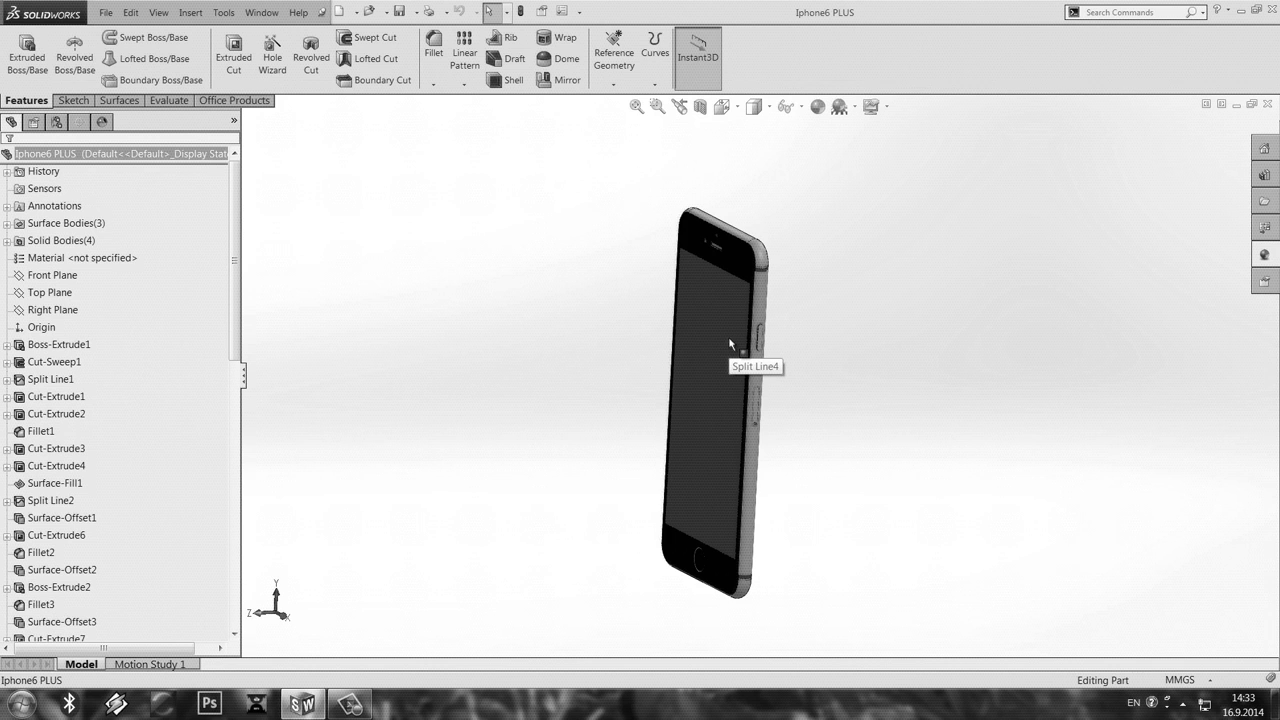
pyautogui.moveTo(737, 341); pyautogui.dragTo(634, 271, button='middle')
pyautogui.scroll(-10, 729, 453)
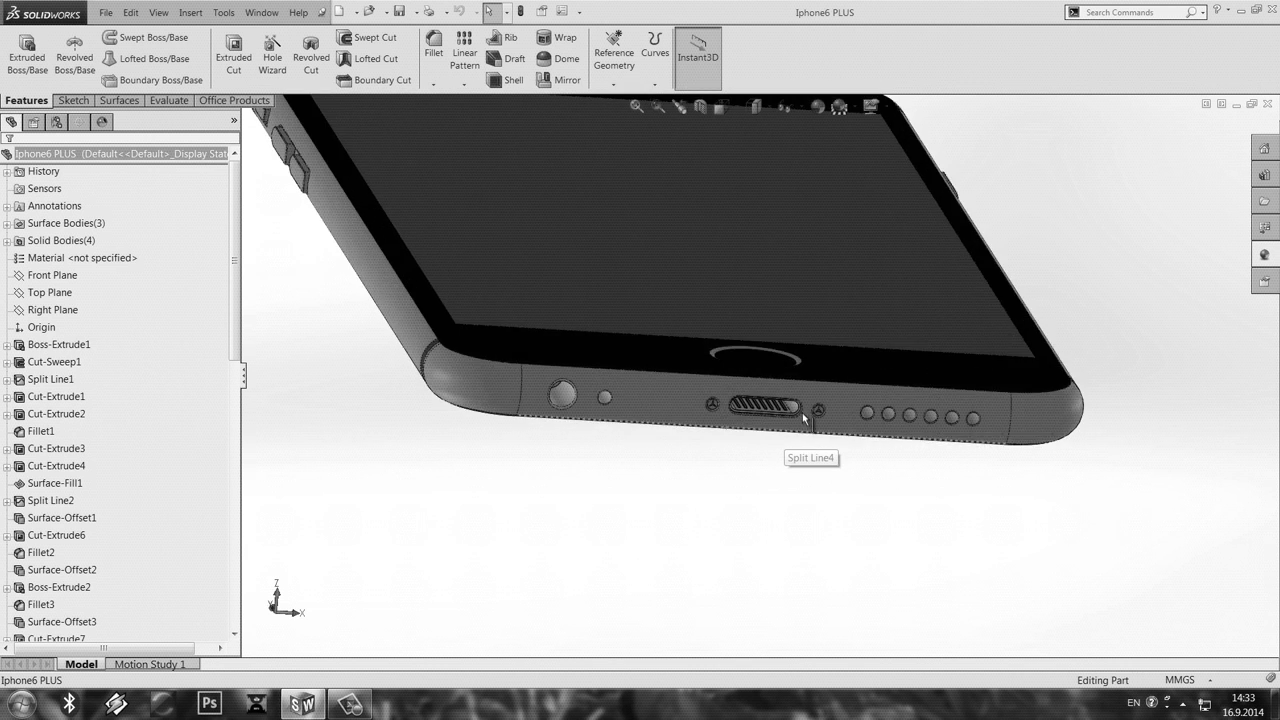
pyautogui.scroll(10, 776, 396)
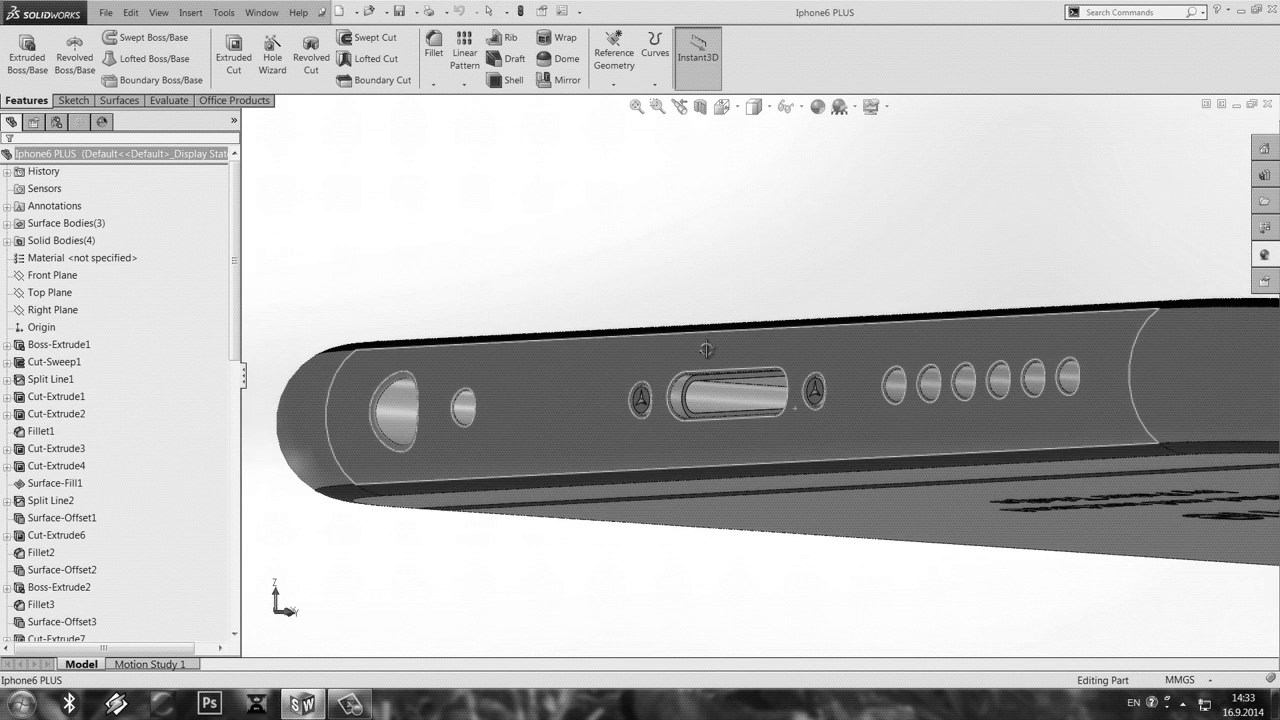
pyautogui.moveTo(640, 392); pyautogui.dragTo(770, 320, button='middle')
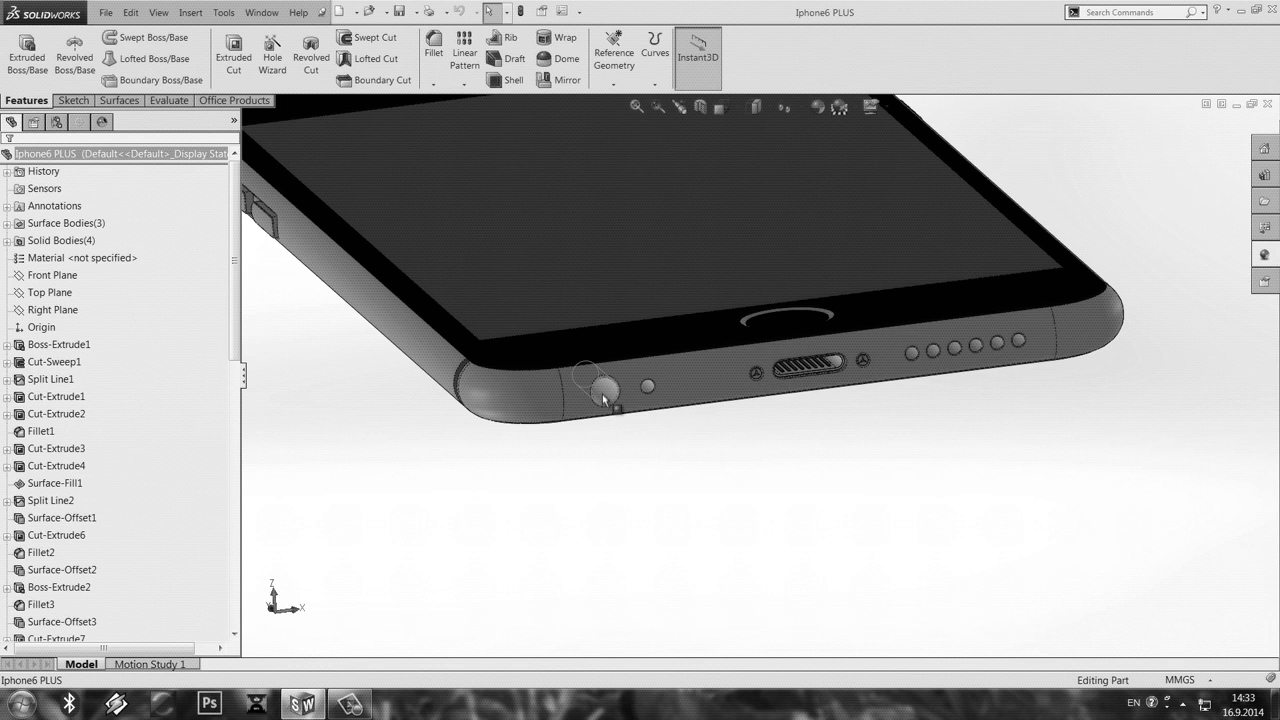
pyautogui.press('f')
pyautogui.moveTo(562, 268); pyautogui.dragTo(997, 430, button='middle')
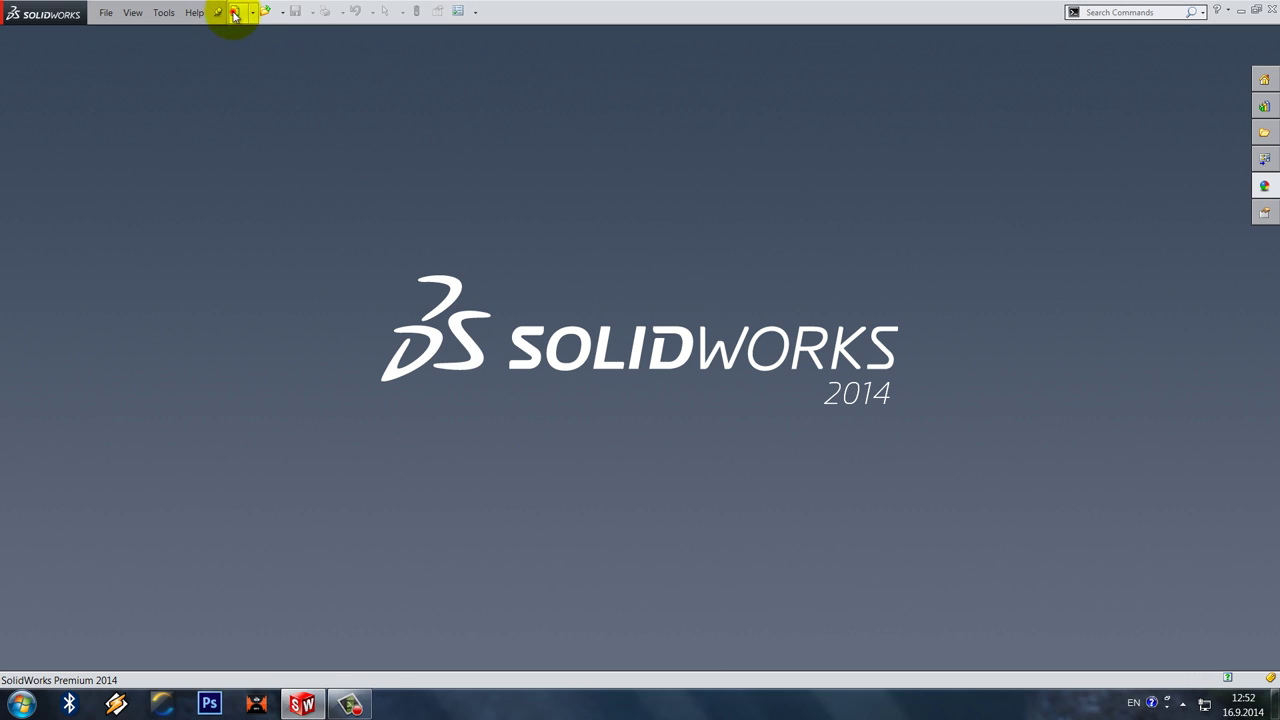
# Step: Create a new part document and widen the feature tree
pyautogui.click(234, 14)
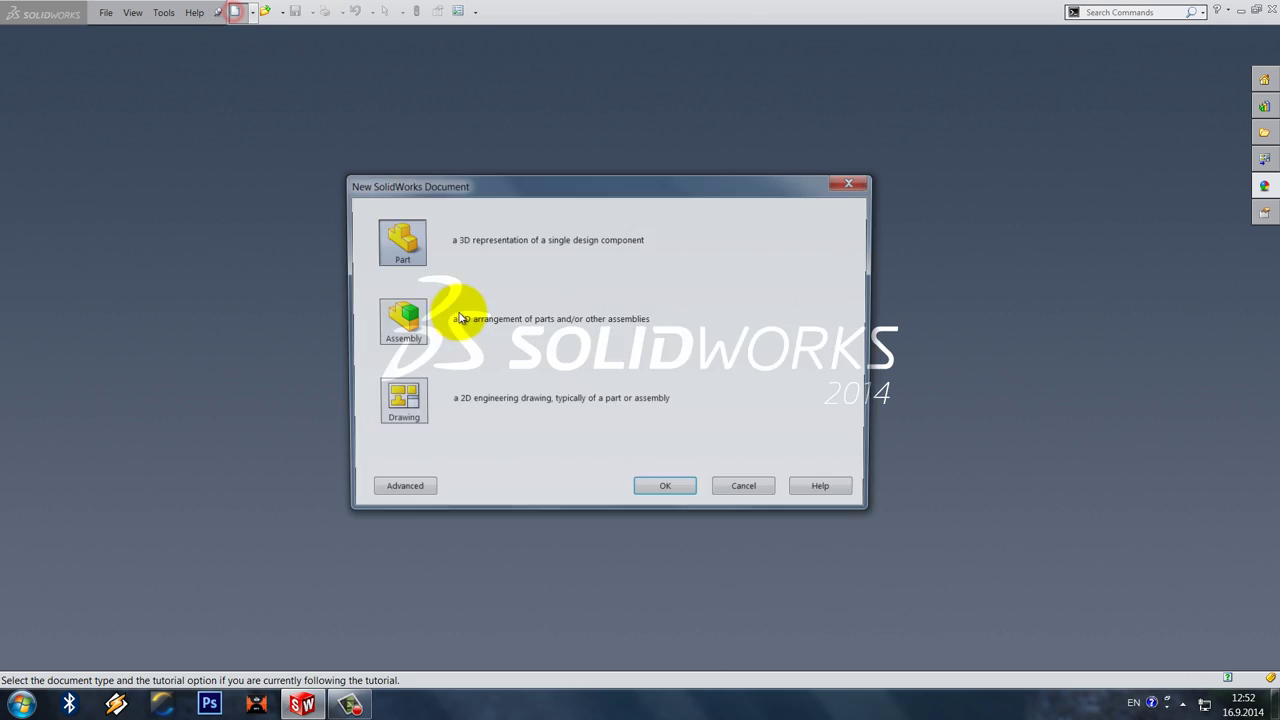
pyautogui.press('Return')
pyautogui.click(516, 351)
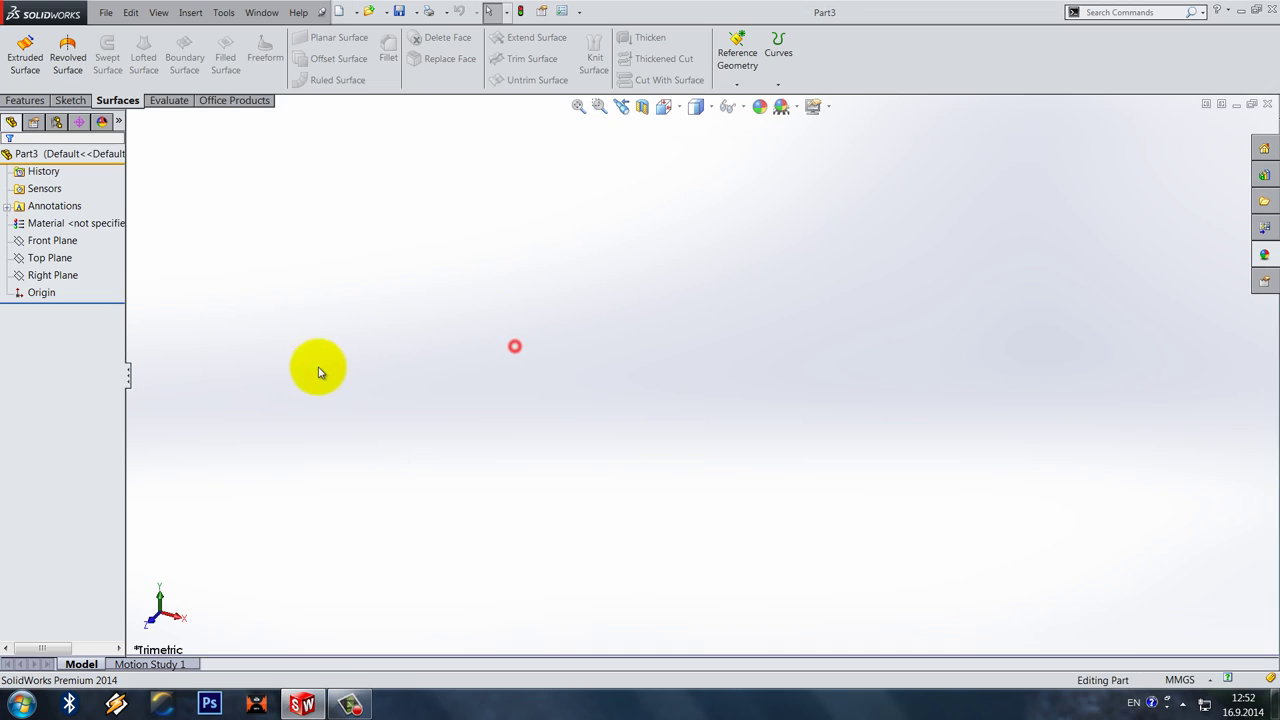
pyautogui.moveTo(189, 388); pyautogui.dragTo(193, 380)
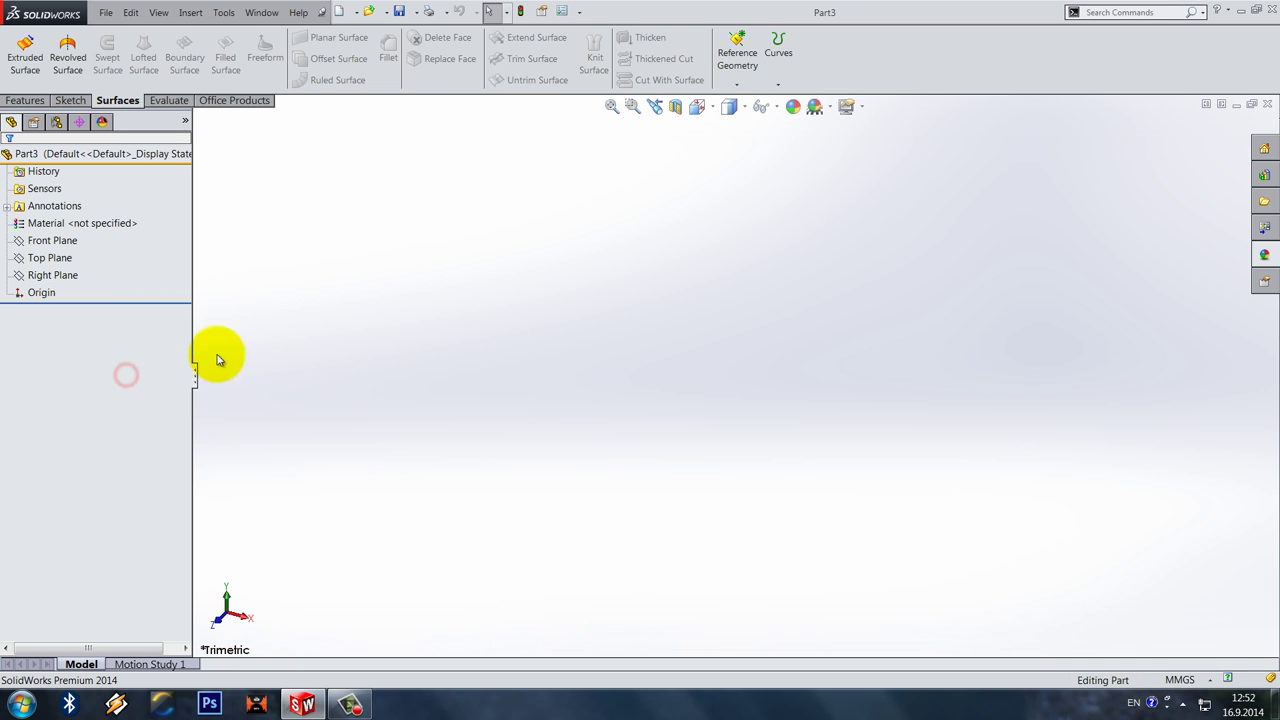
# Step: Check the document's unit settings and accept MMGS (millimeter, gram, second) as the unit system
pyautogui.click(224, 14)
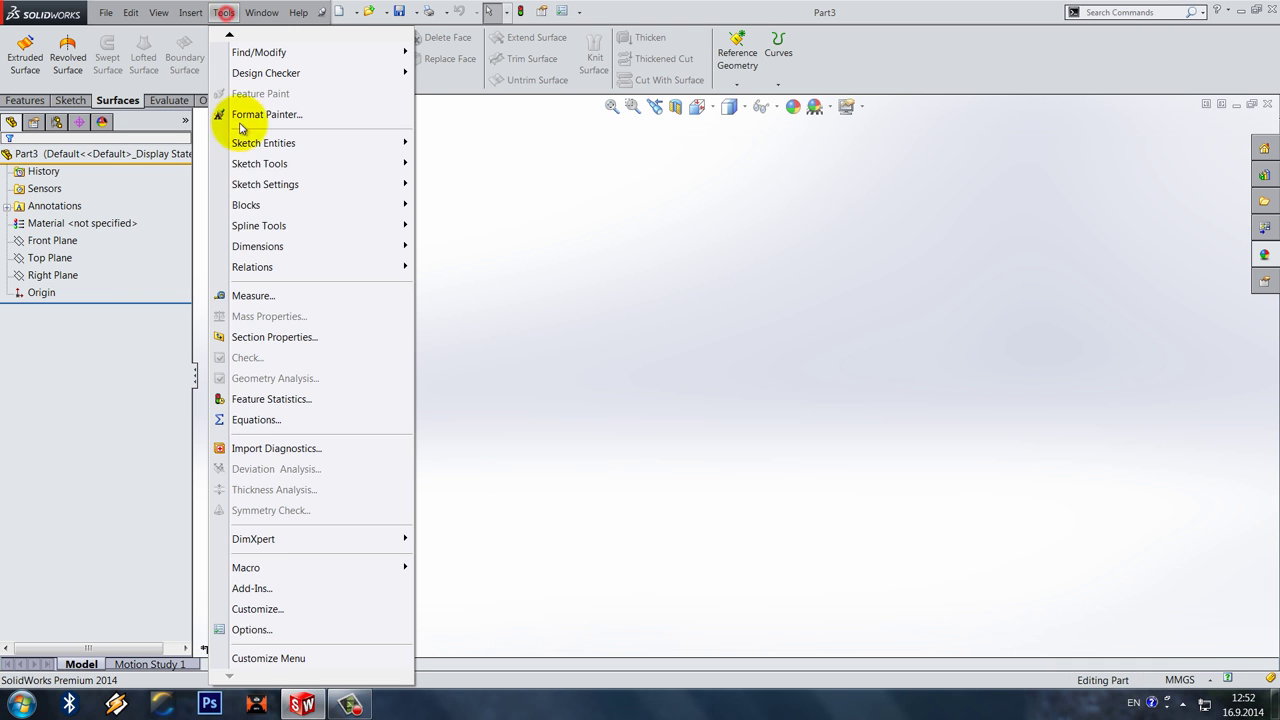
pyautogui.click(250, 628)
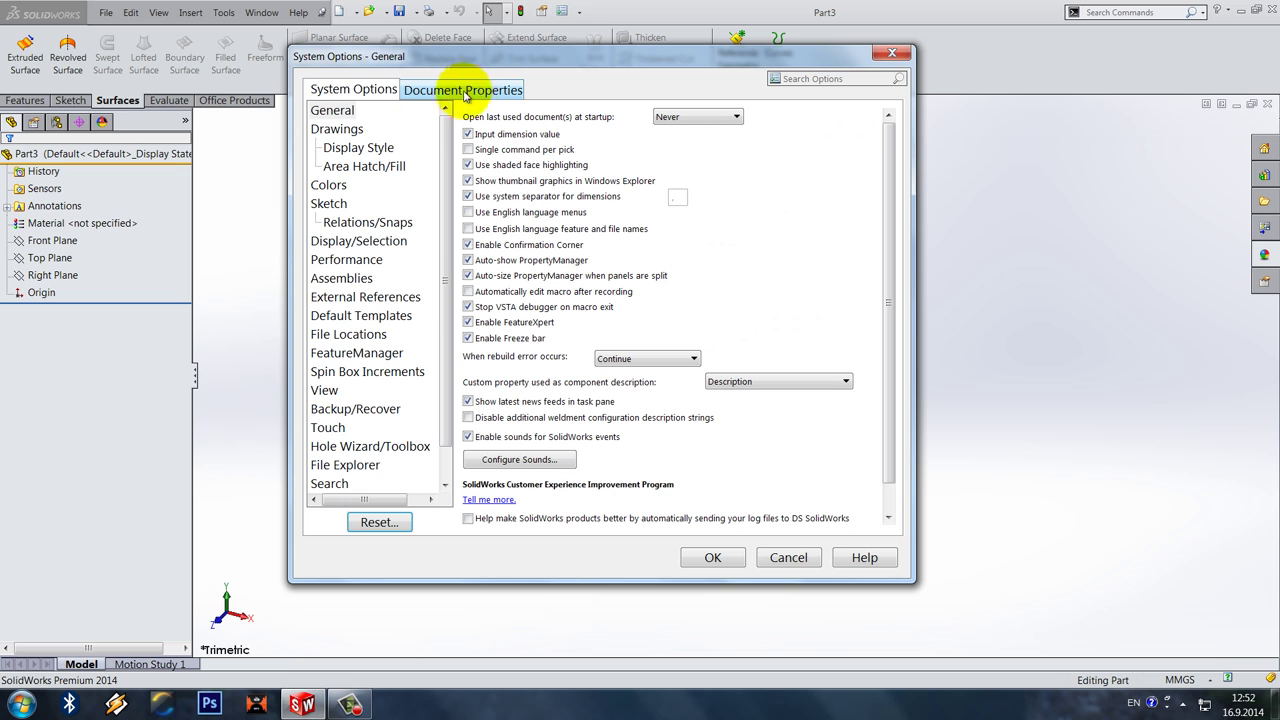
pyautogui.click(338, 203)
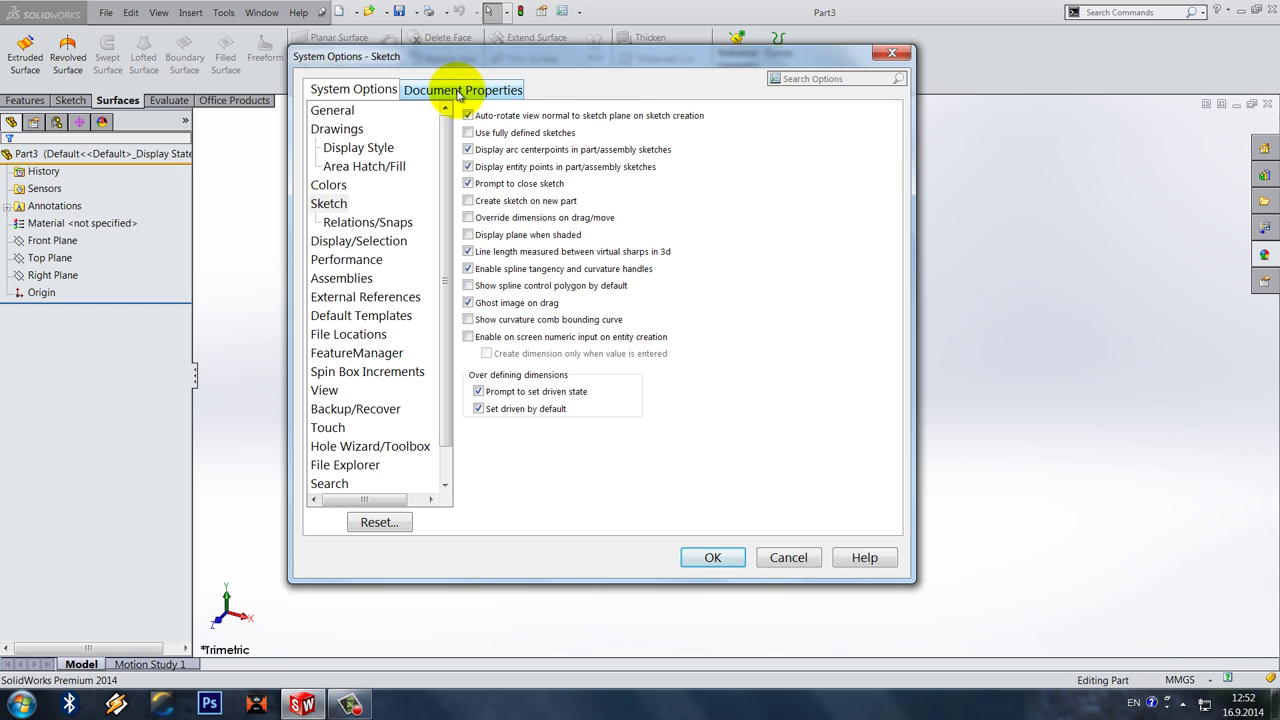
pyautogui.click(459, 93)
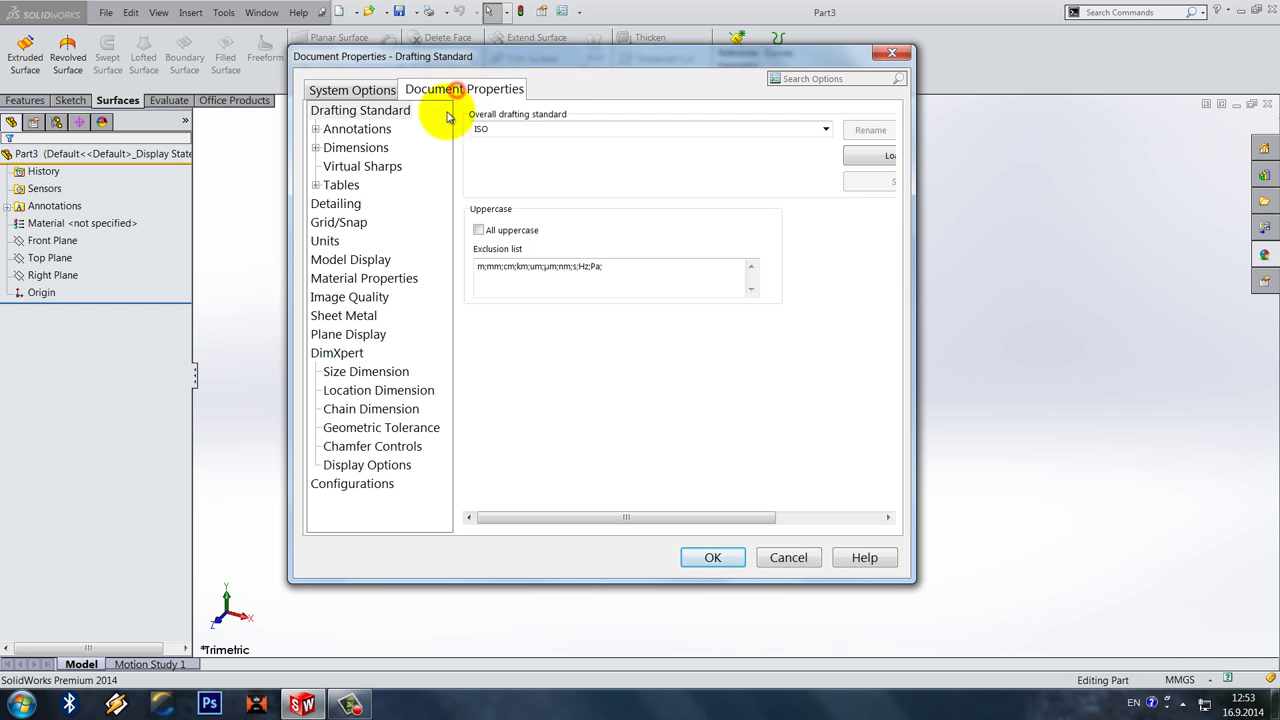
pyautogui.click(326, 241)
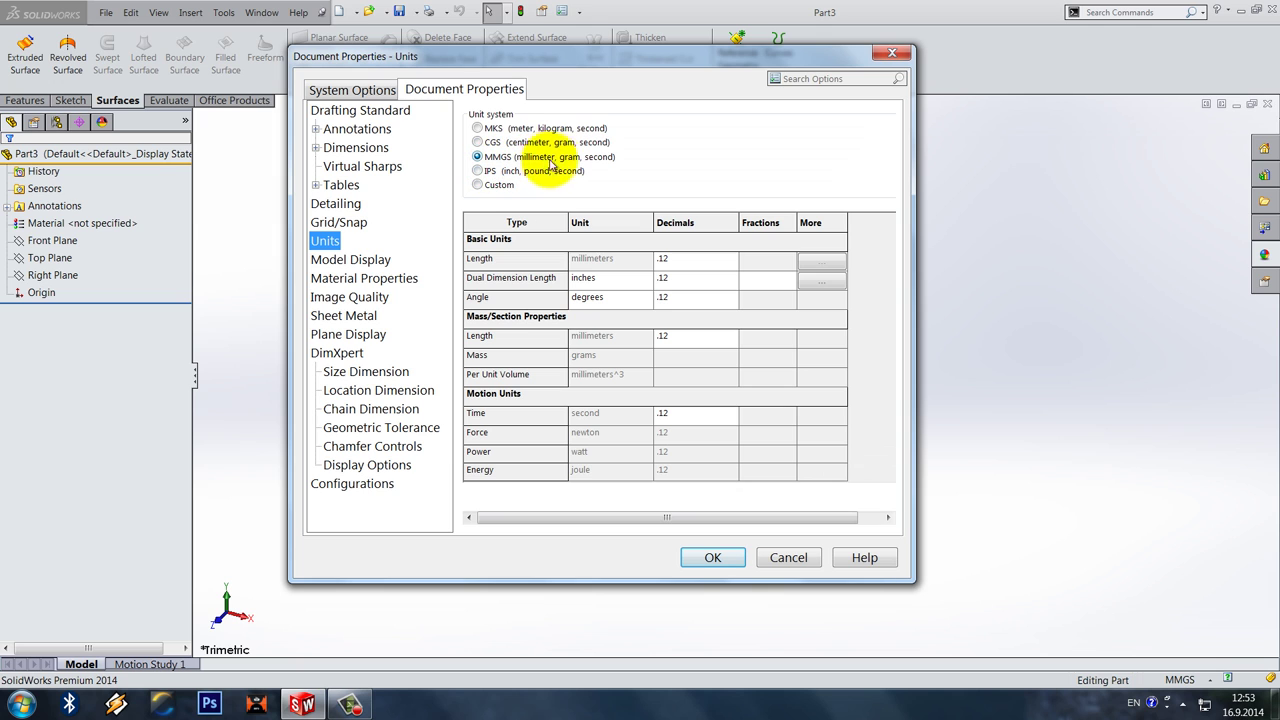
pyautogui.click(709, 555)
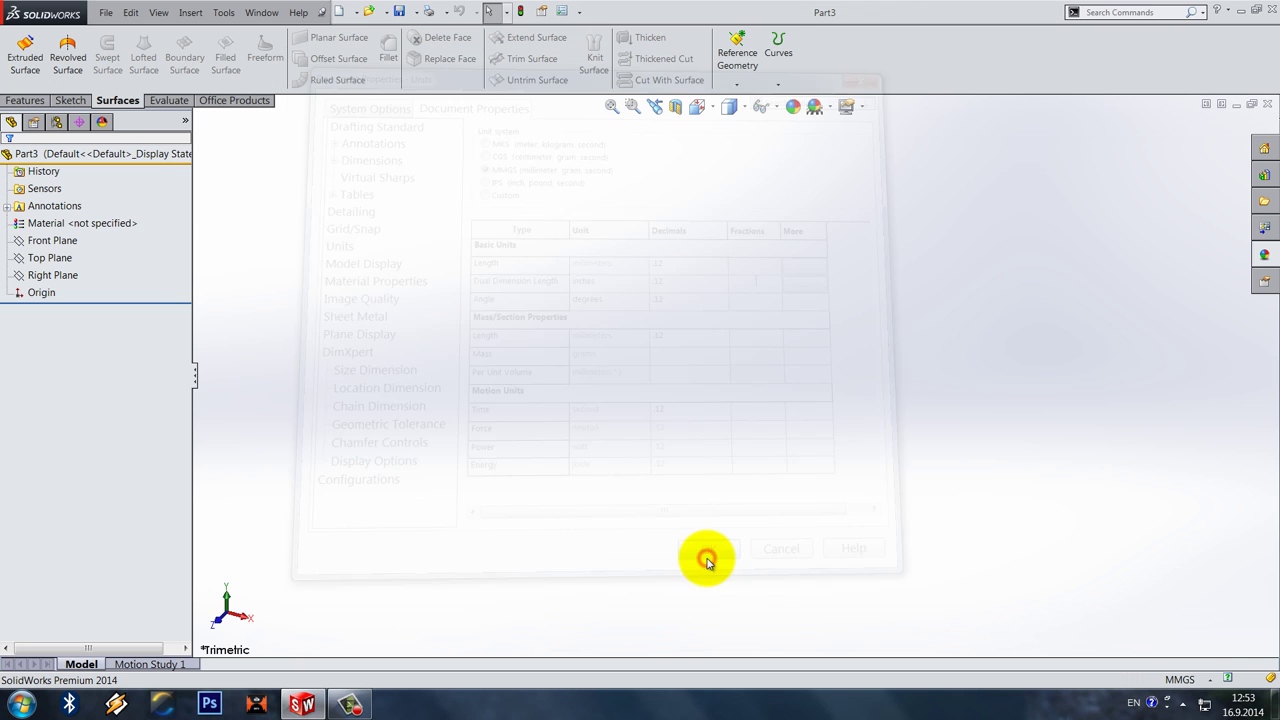
# Step: Sketch an upright center rectangle on the Front Plane, centered on the origin
pyautogui.click(25, 100)
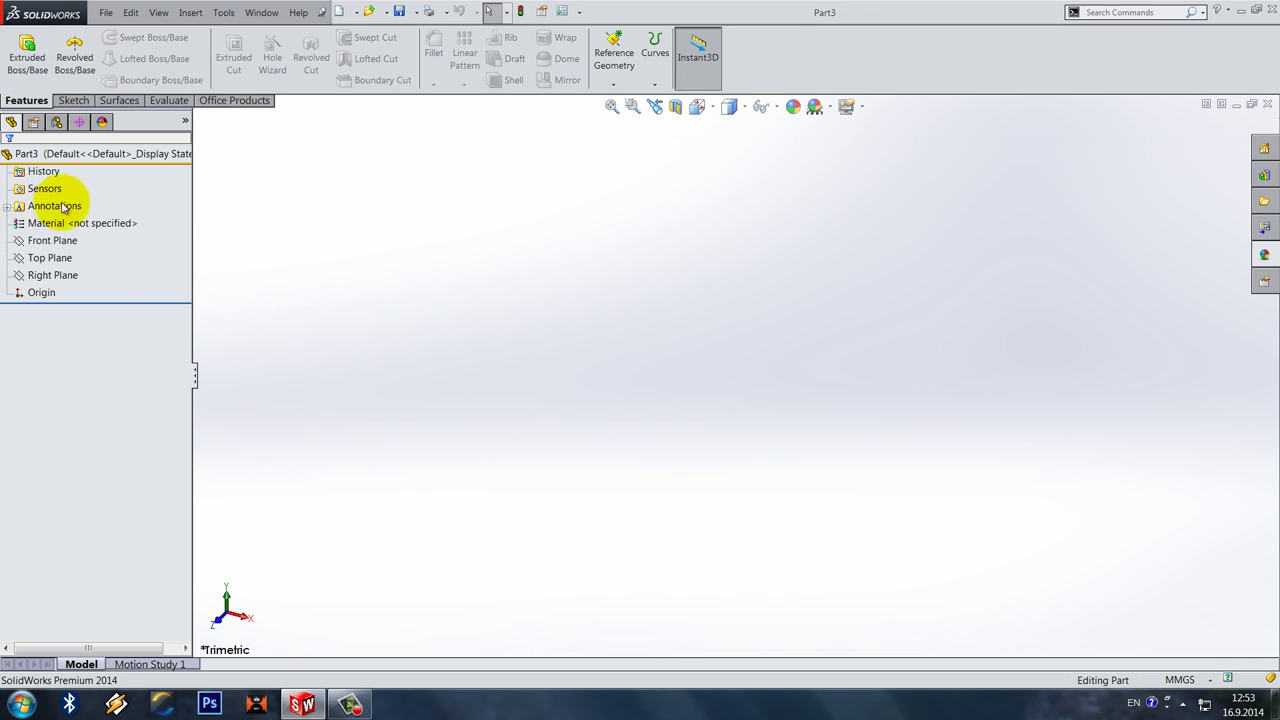
pyautogui.rightClick(52, 240)
pyautogui.click(68, 222)
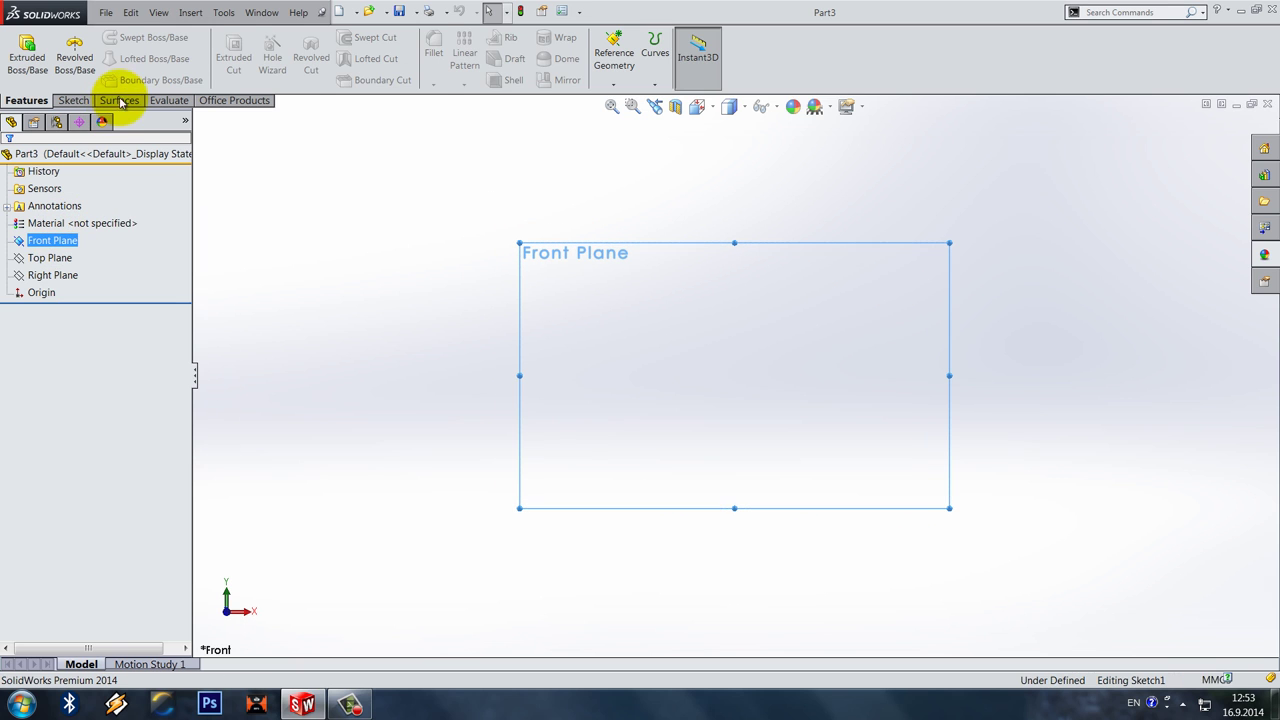
pyautogui.click(101, 66)
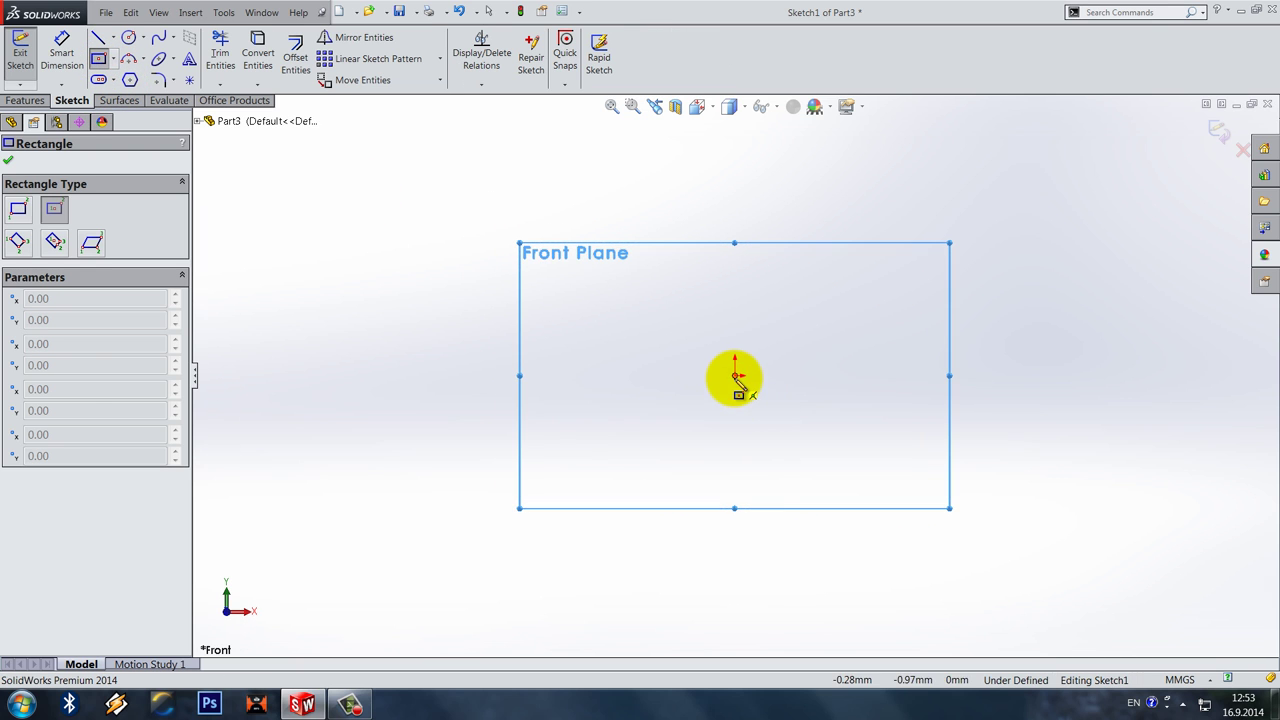
pyautogui.click(736, 372)
pyautogui.click(810, 551)
# Step: Dimension the rectangle to 77.8 mm wide and 158.1 mm high
pyautogui.click(61, 50)
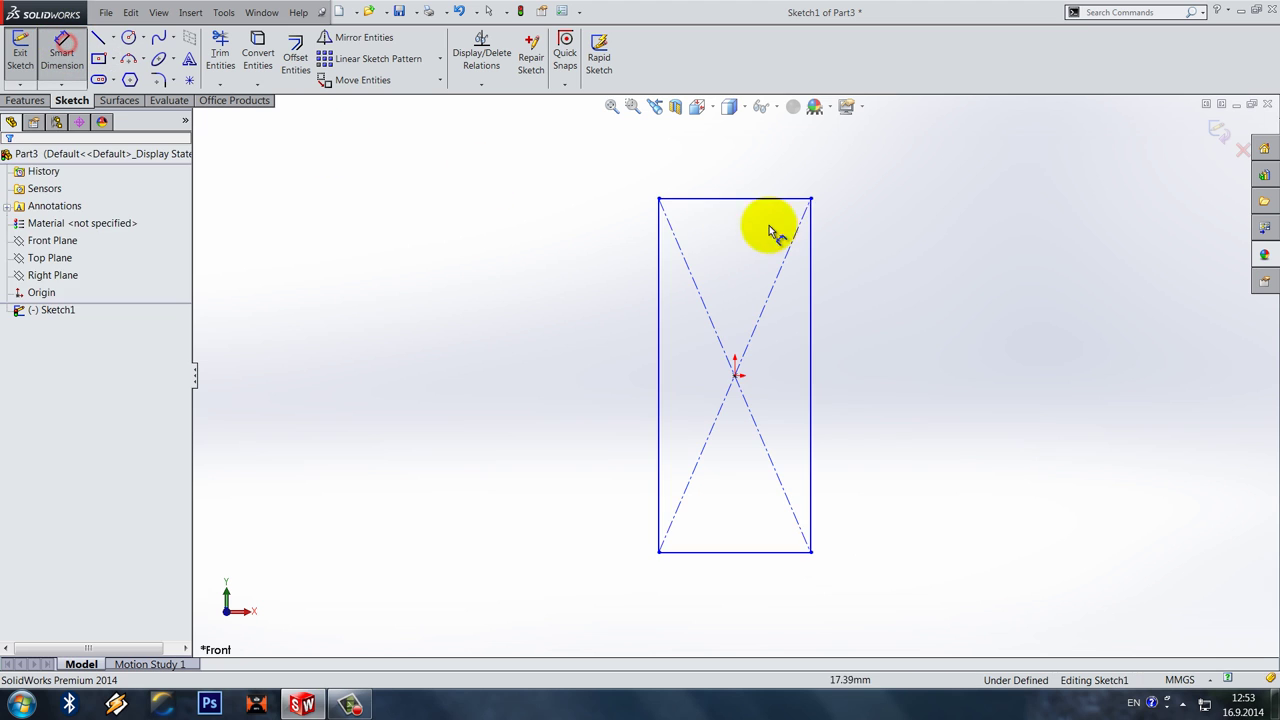
pyautogui.click(747, 199)
pyautogui.click(725, 148)
pyautogui.write('77.8')
pyautogui.press('Return')
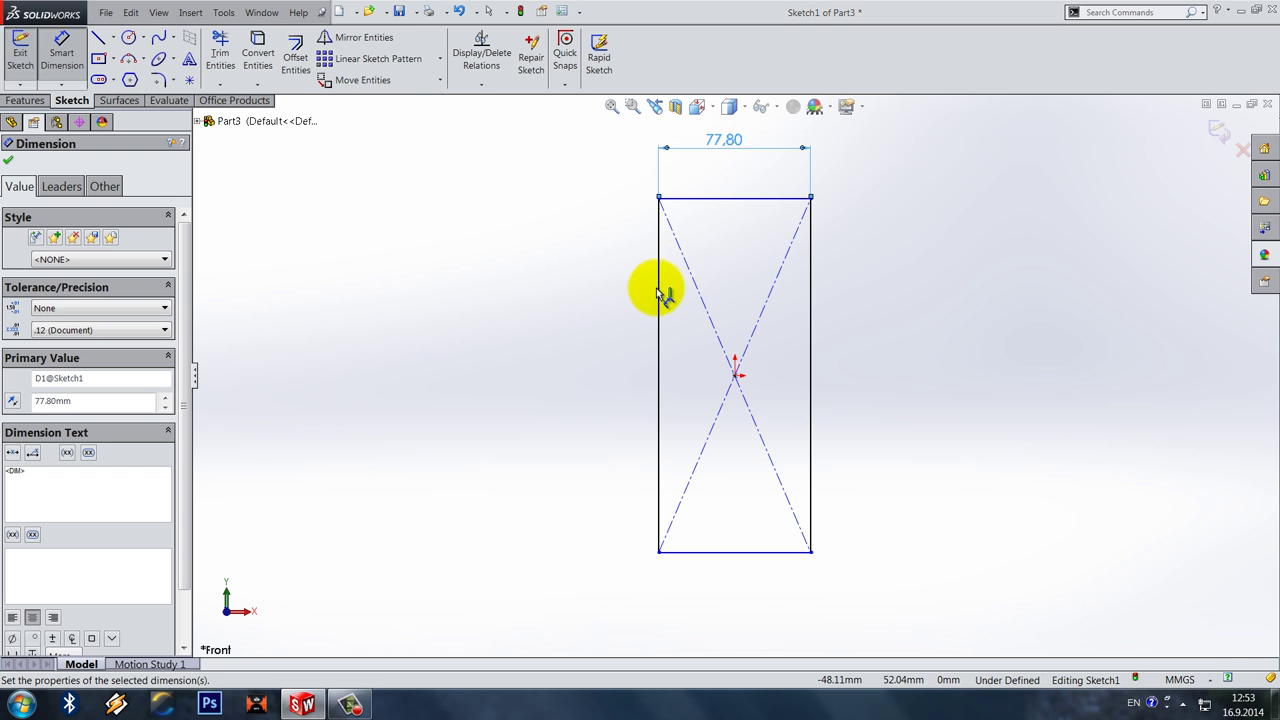
pyautogui.click(657, 289)
pyautogui.click(500, 343)
pyautogui.write('158.1')
pyautogui.press('Return')
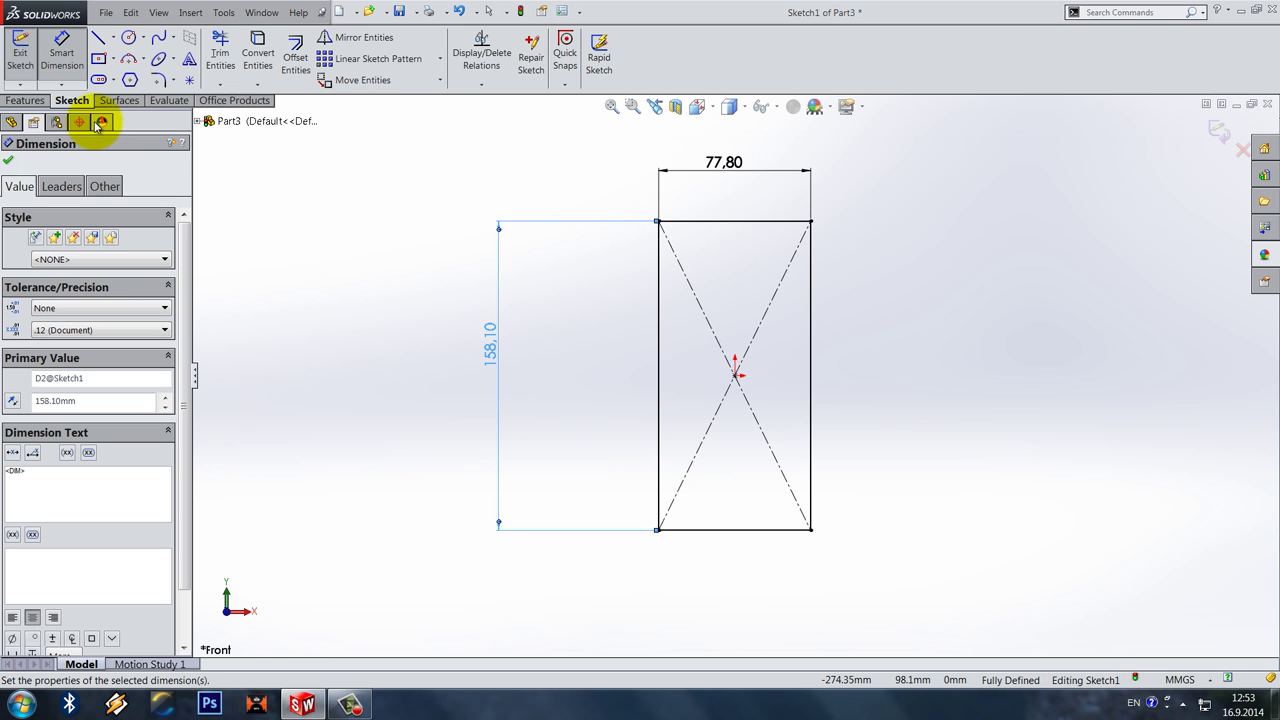
pyautogui.click(8, 158)
# Step: Round all four corners of the rectangle with 10 mm sketch fillets
pyautogui.click(27, 102)
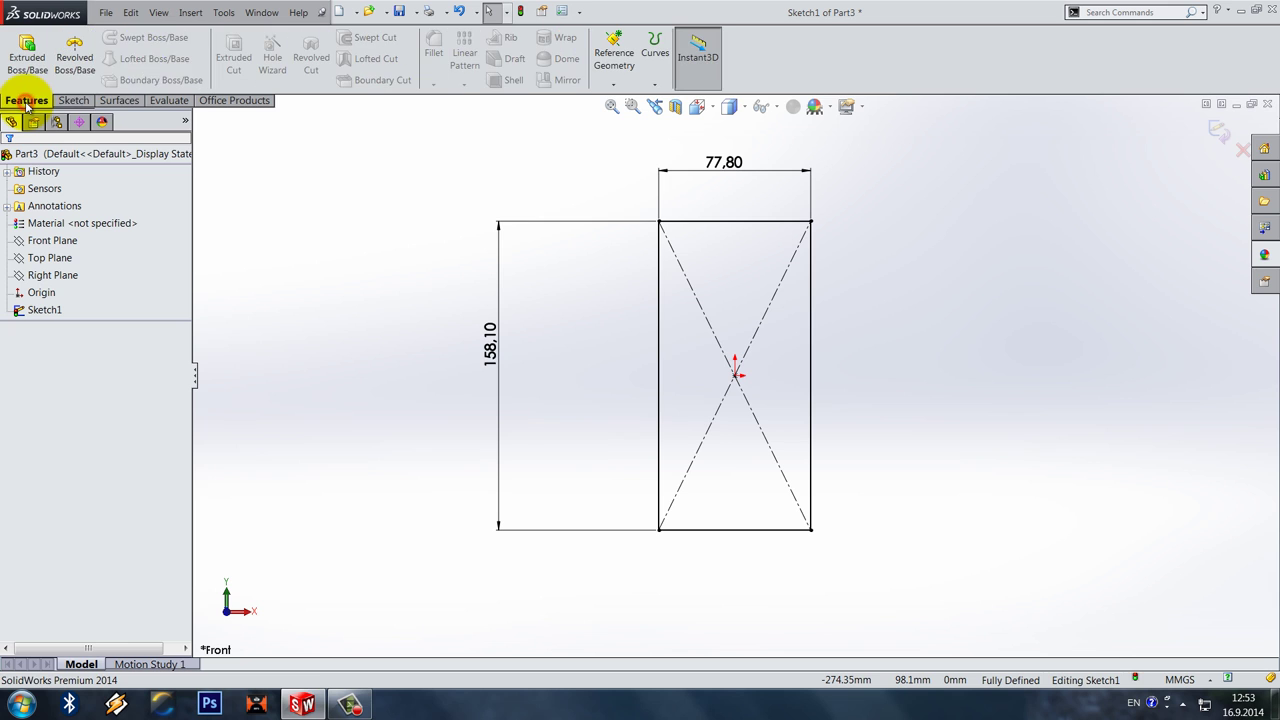
pyautogui.click(84, 101)
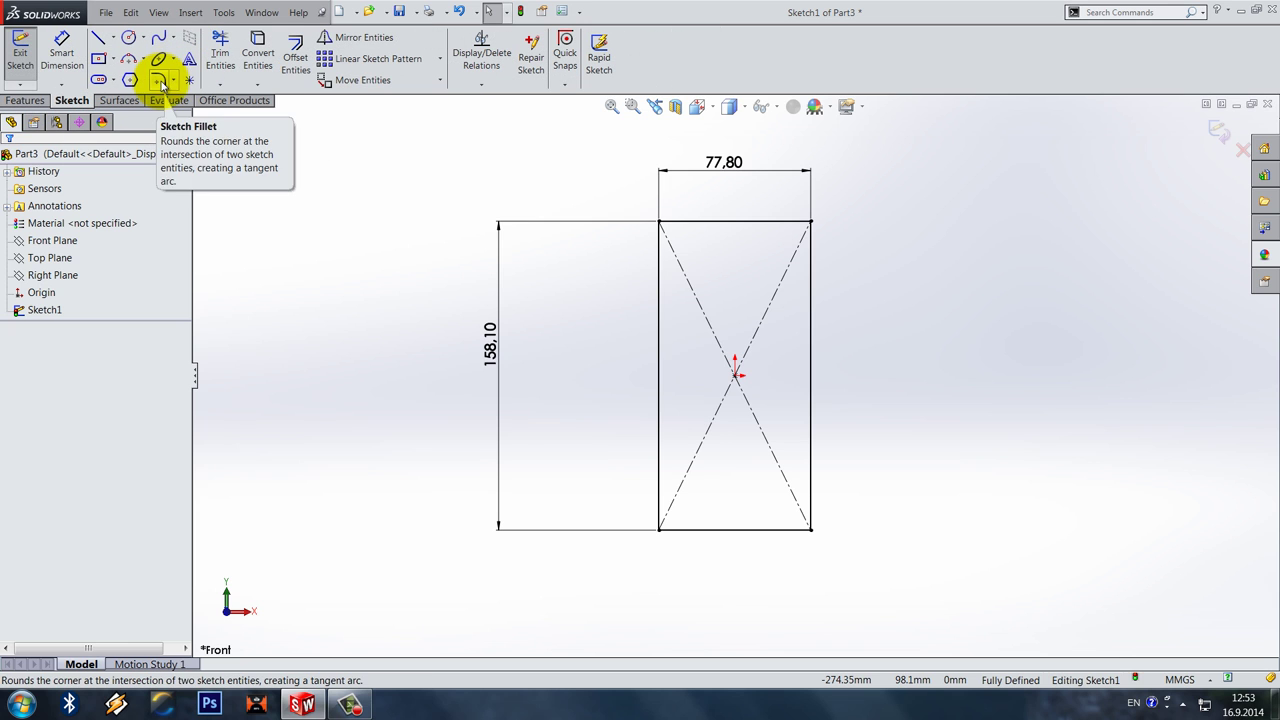
pyautogui.click(160, 78)
pyautogui.moveTo(473, 183); pyautogui.dragTo(1051, 640)
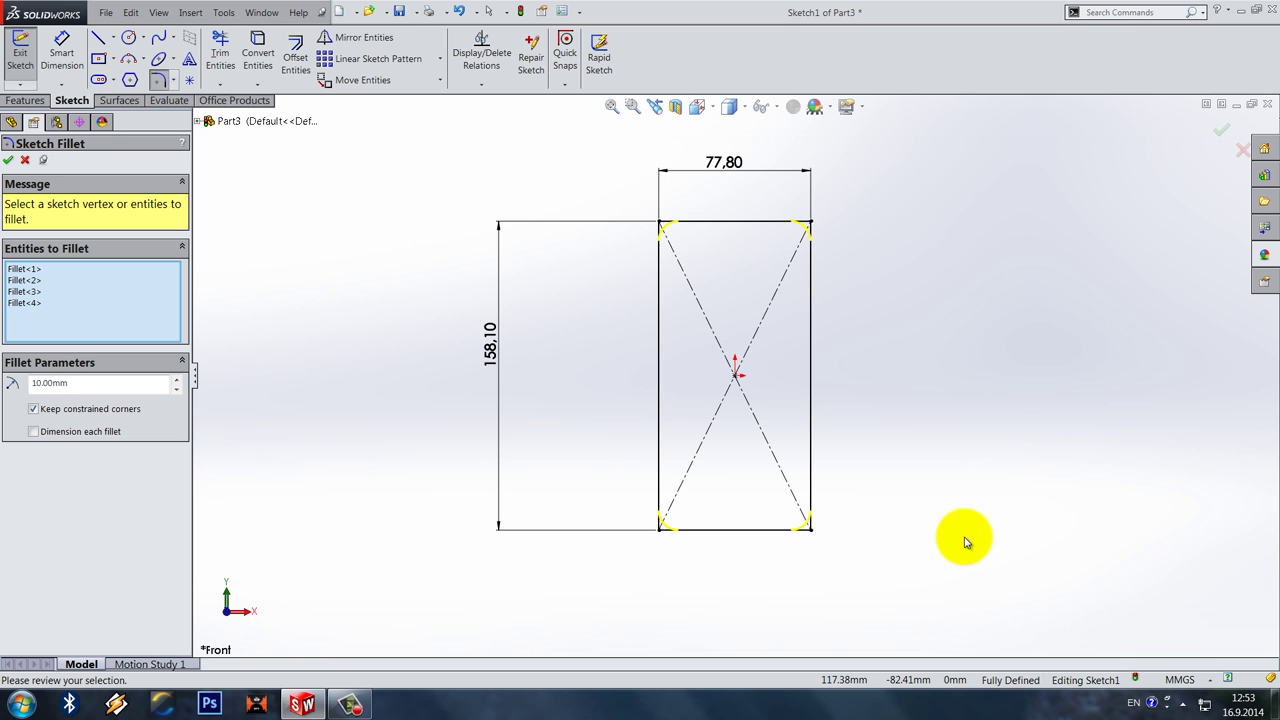
pyautogui.press('Return')
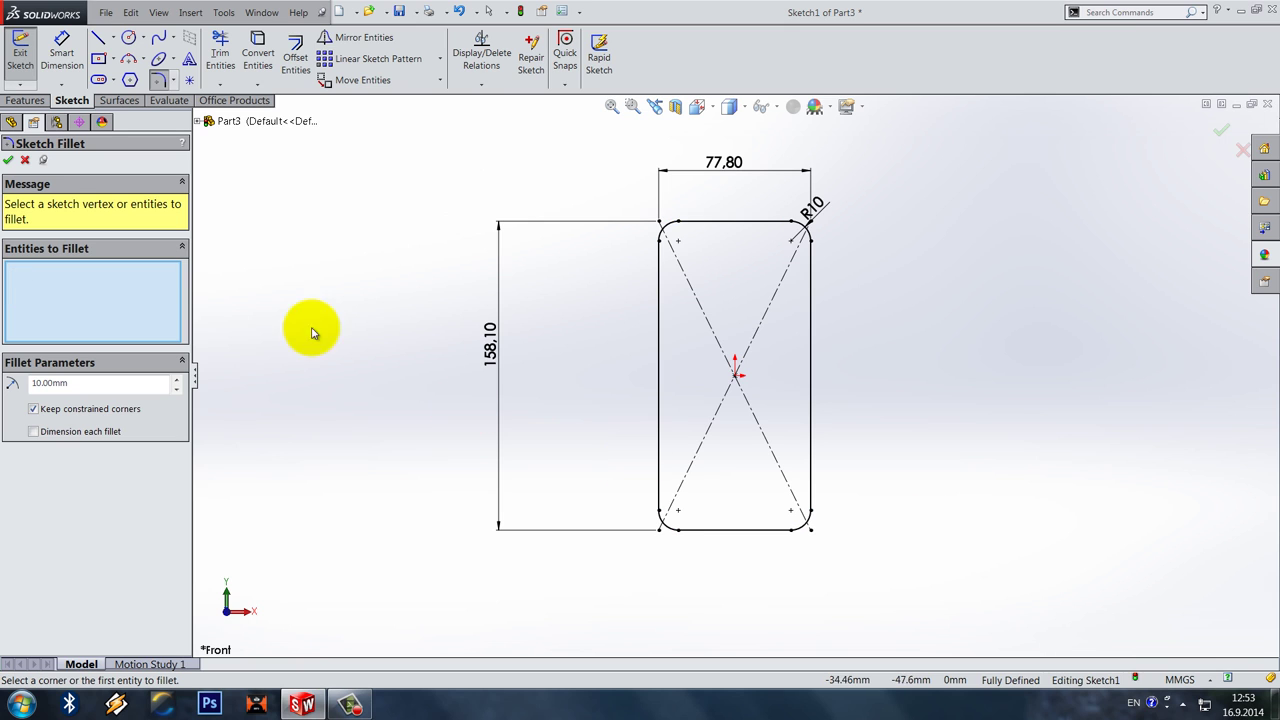
pyautogui.click(9, 157)
# Step: Extrude the rounded rectangle as a solid boss with a blind depth of 10 mm
pyautogui.click(22, 100)
pyautogui.click(27, 55)
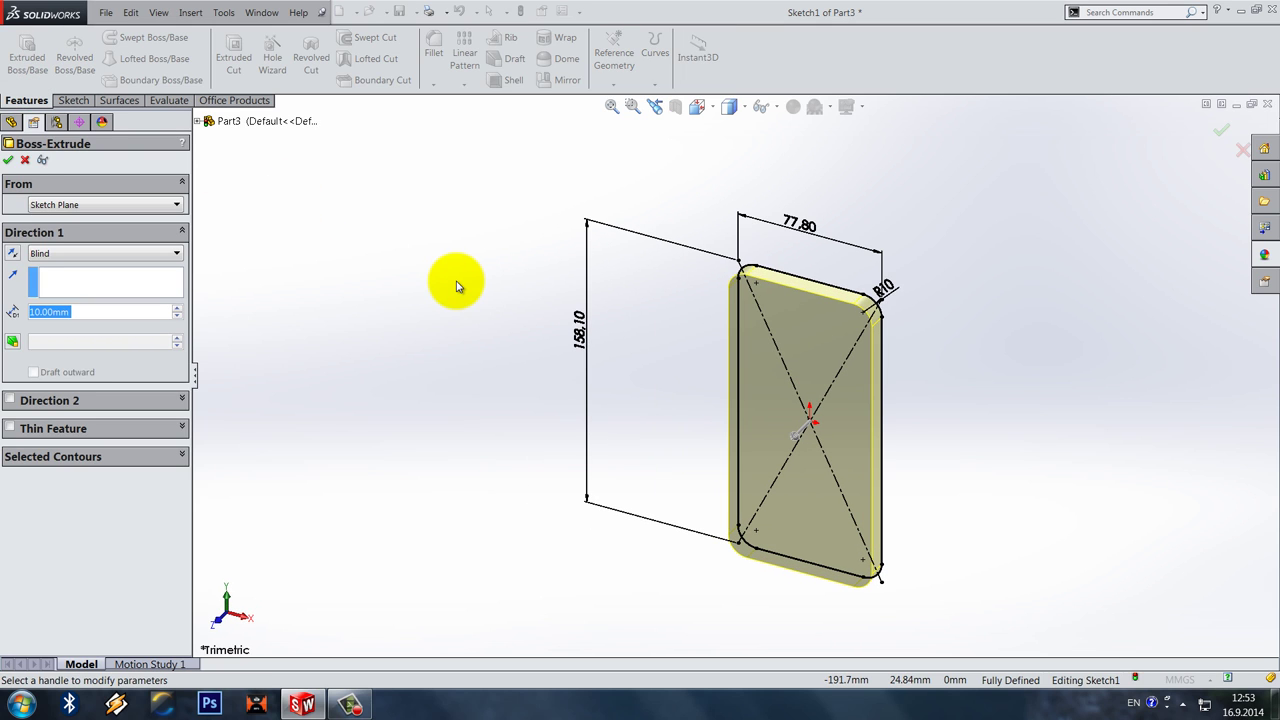
pyautogui.moveTo(437, 331); pyautogui.dragTo(407, 348, button='middle')
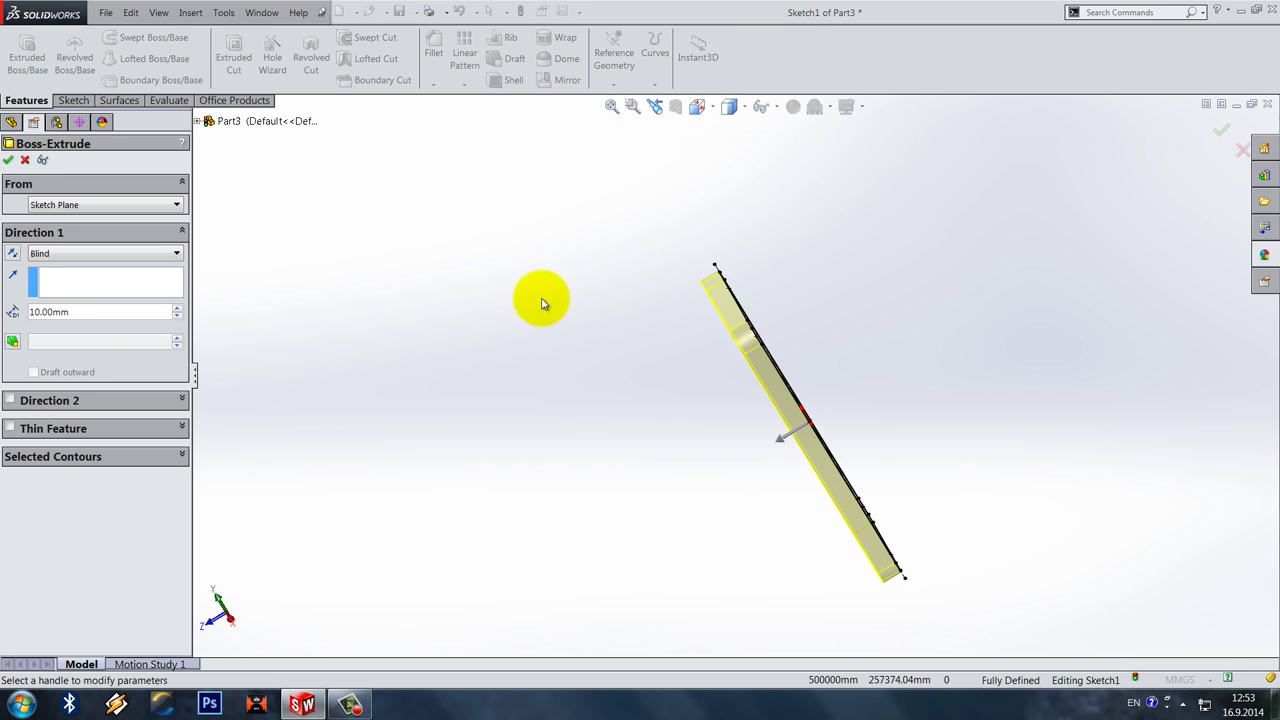
pyautogui.click(8, 160)
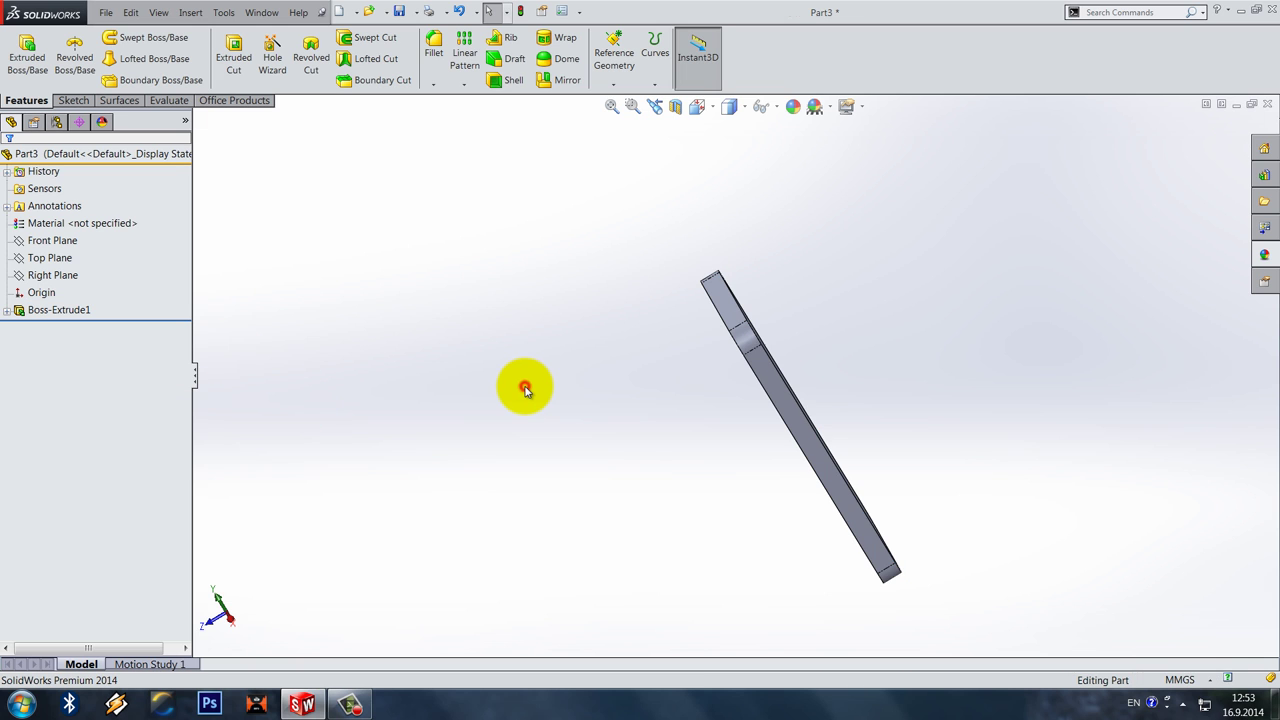
# Step: Sketch a circle on the Right Plane near the upper end of the body, slightly wider than its thickness
pyautogui.moveTo(525, 386); pyautogui.dragTo(577, 349, button='middle')
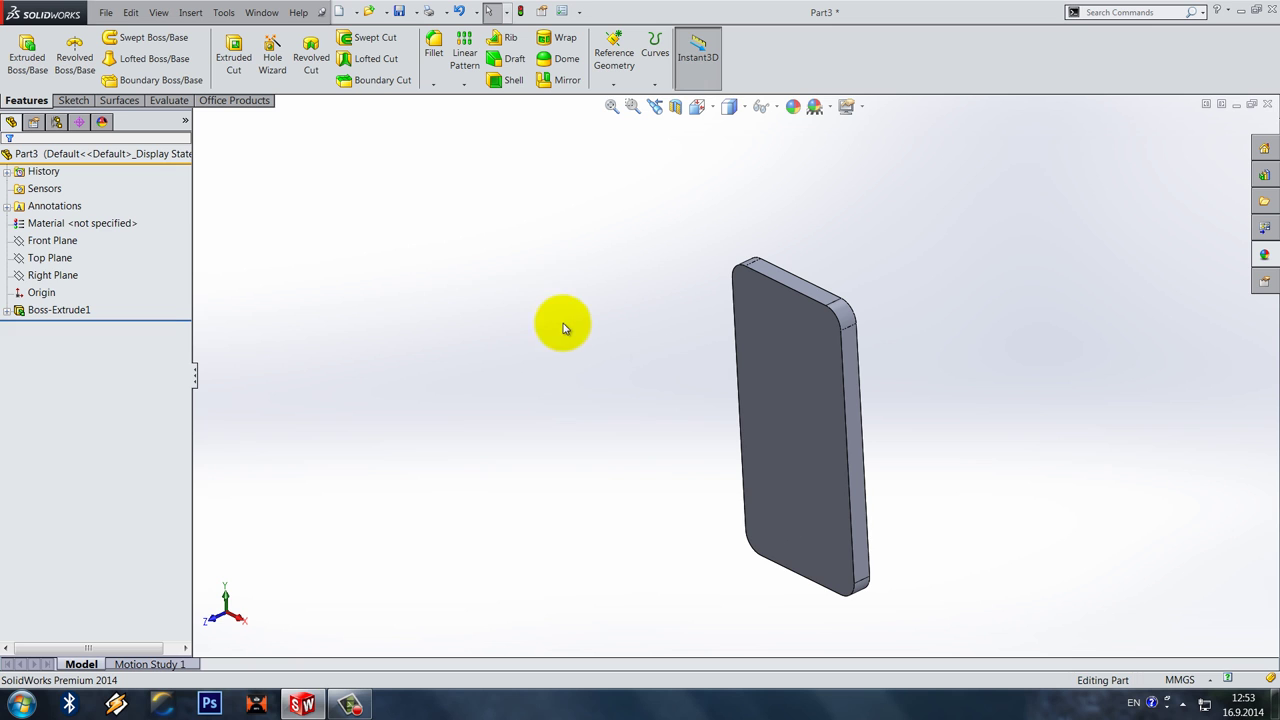
pyautogui.rightClick(63, 270)
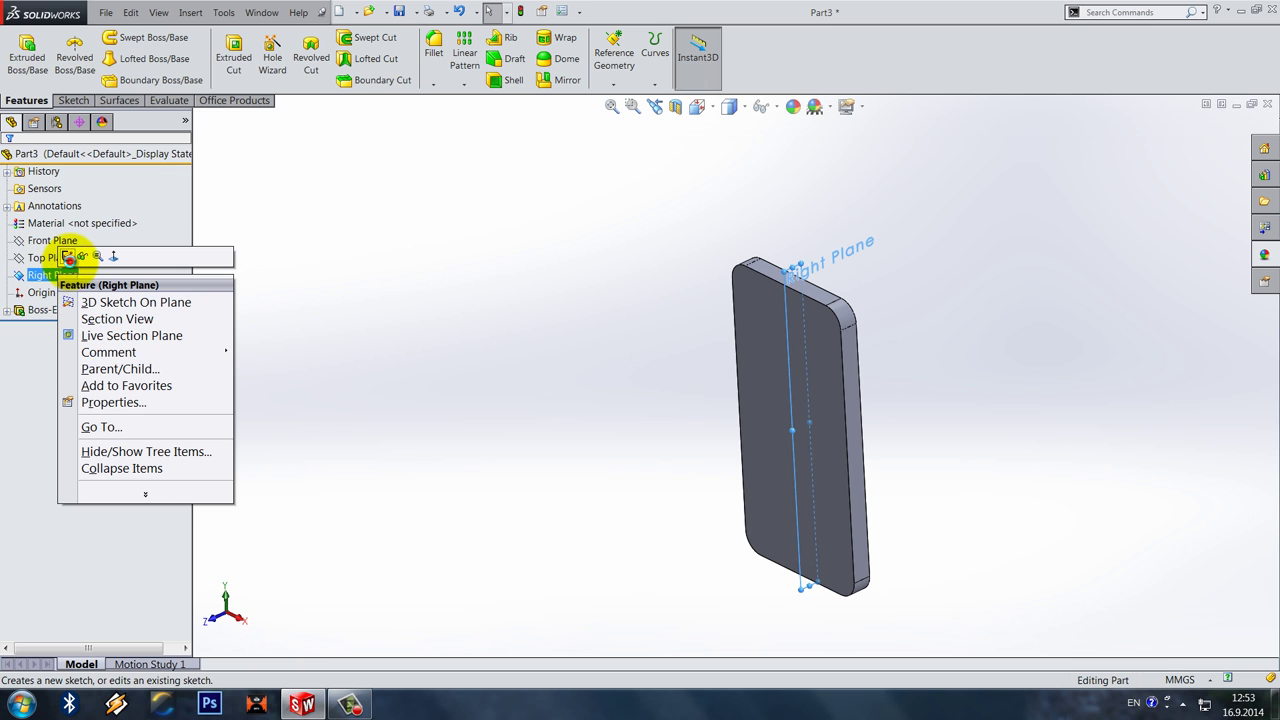
pyautogui.click(66, 256)
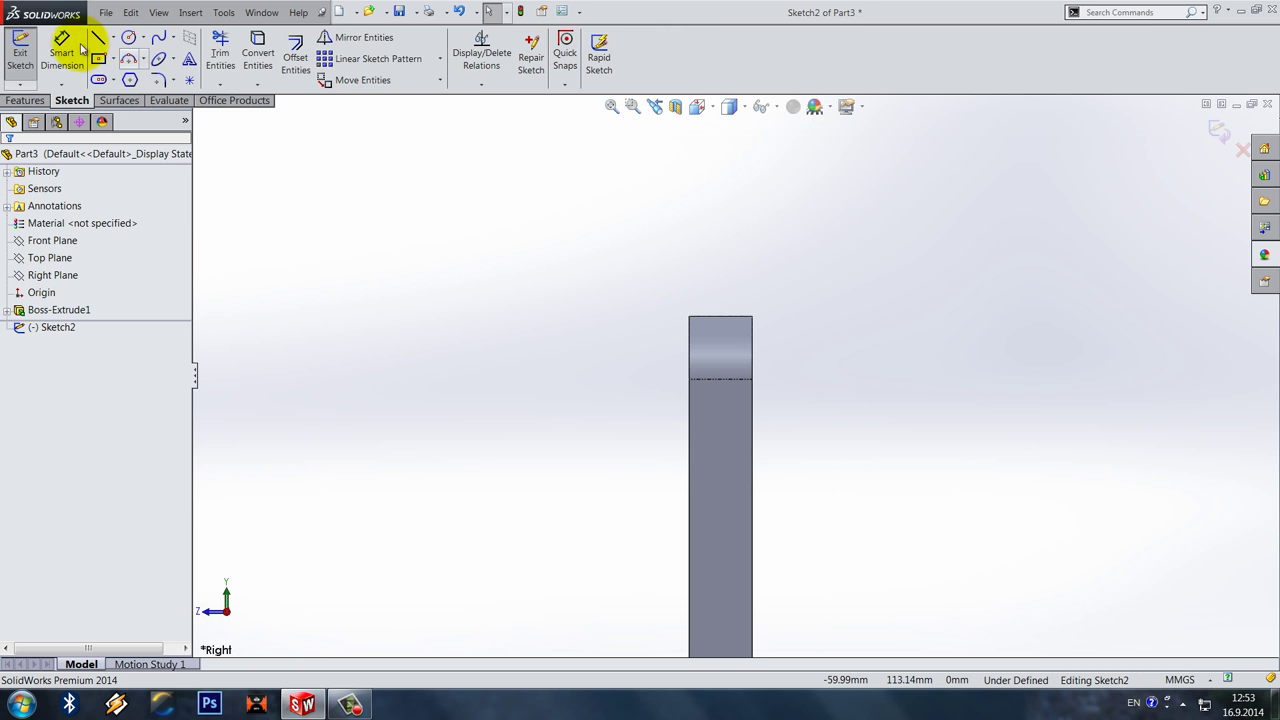
pyautogui.click(129, 37)
pyautogui.click(845, 432)
pyautogui.press('Escape')
pyautogui.scroll(4, 826, 392)
pyautogui.click(809, 398)
pyautogui.moveTo(542, 316); pyautogui.dragTo(580, 336)
pyautogui.press('Escape')
pyautogui.scroll(3, 588, 306)
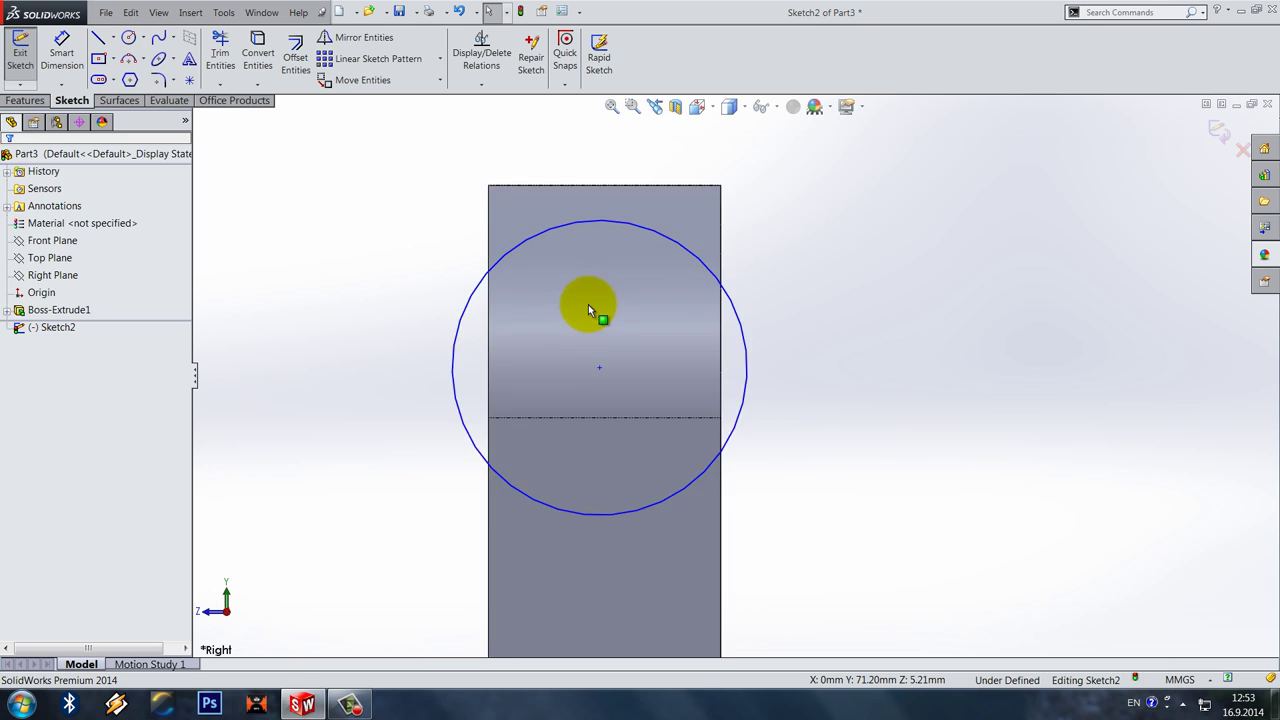
# Step: Make the circle tangent to the upper edge and both side edges of the body
pyautogui.keyDown('ctrl'); pyautogui.click(609, 222); pyautogui.keyUp('ctrl')
pyautogui.click(647, 166)
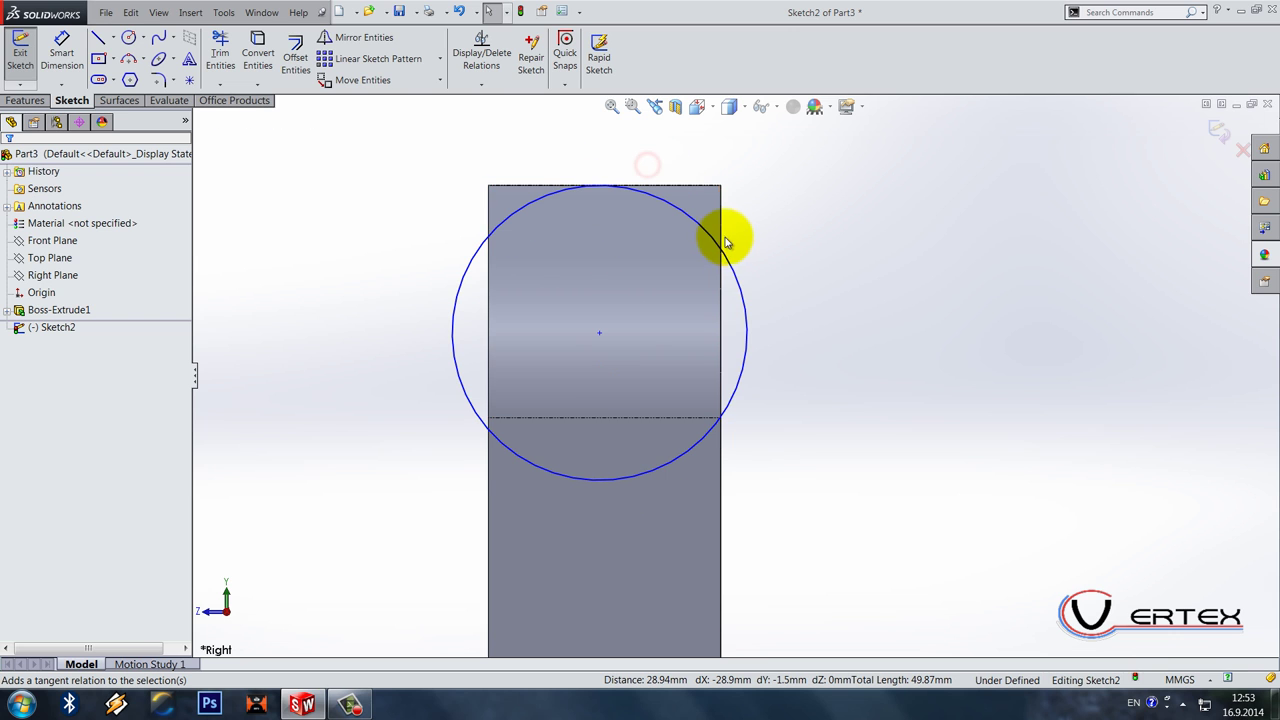
pyautogui.click(723, 232)
pyautogui.keyDown('ctrl'); pyautogui.click(737, 265); pyautogui.keyUp('ctrl')
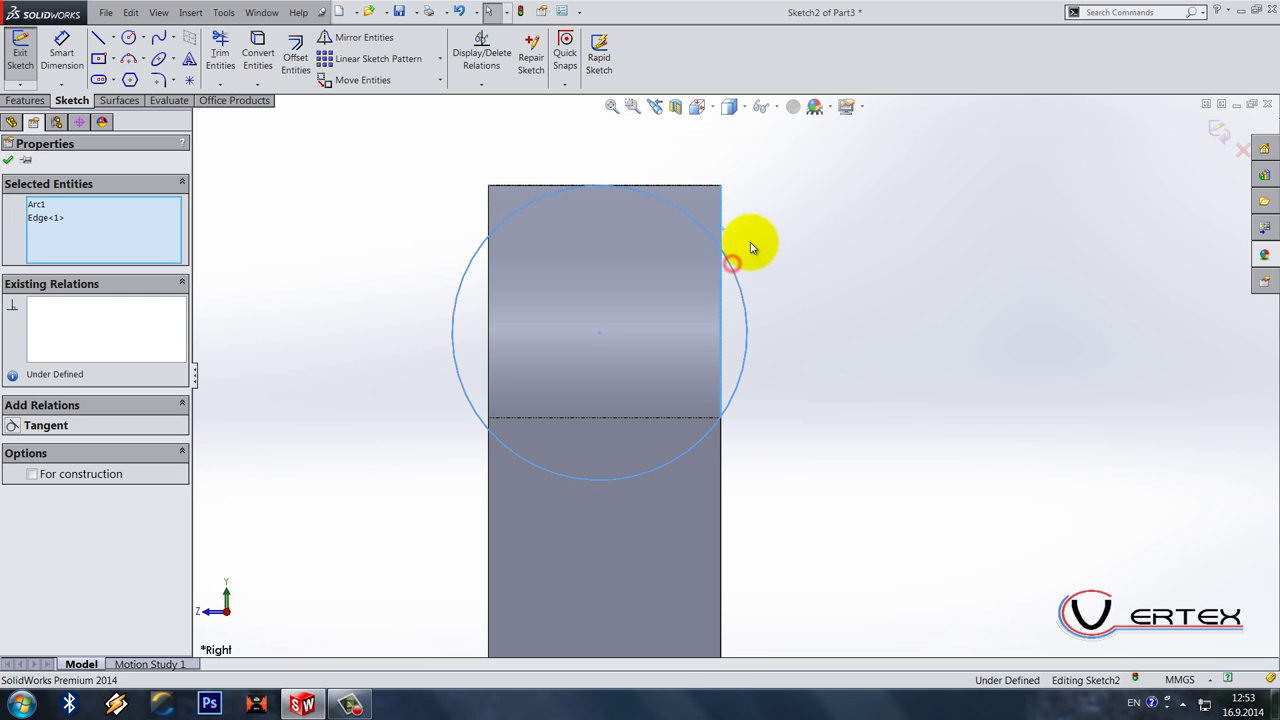
pyautogui.click(766, 206)
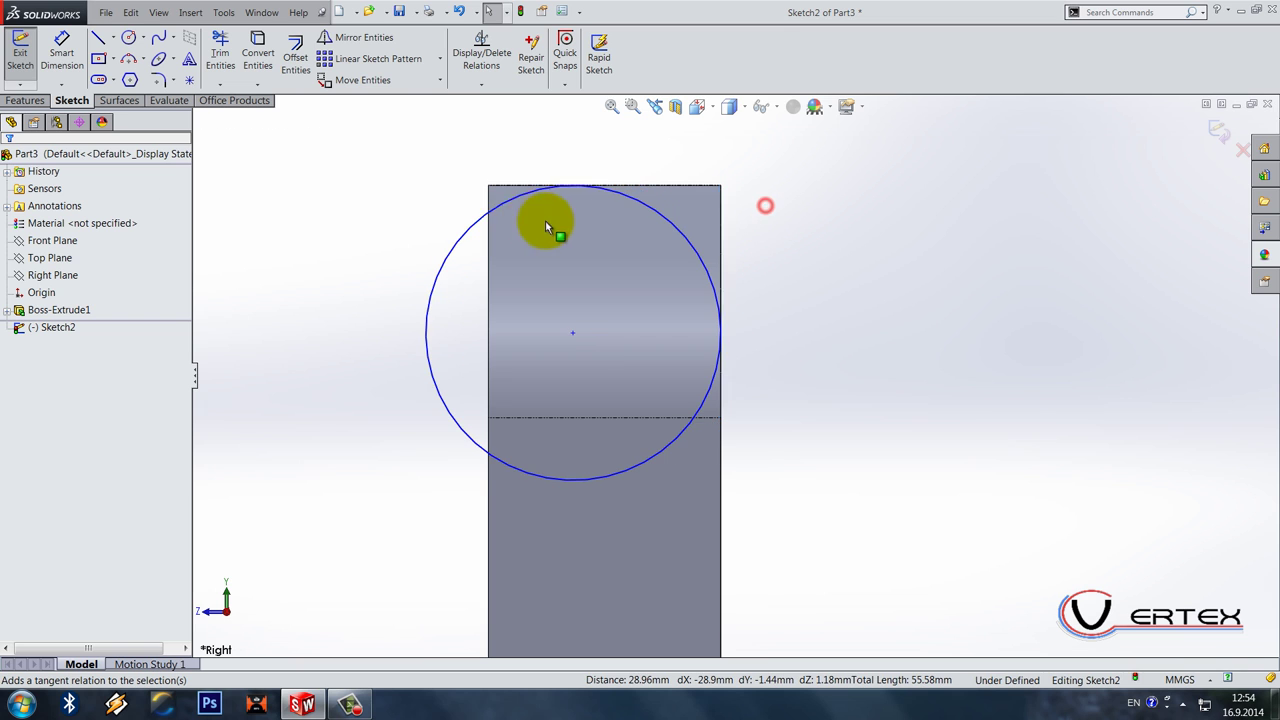
pyautogui.click(492, 222)
pyautogui.keyDown('ctrl'); pyautogui.click(489, 232); pyautogui.keyUp('ctrl')
pyautogui.click(516, 164)
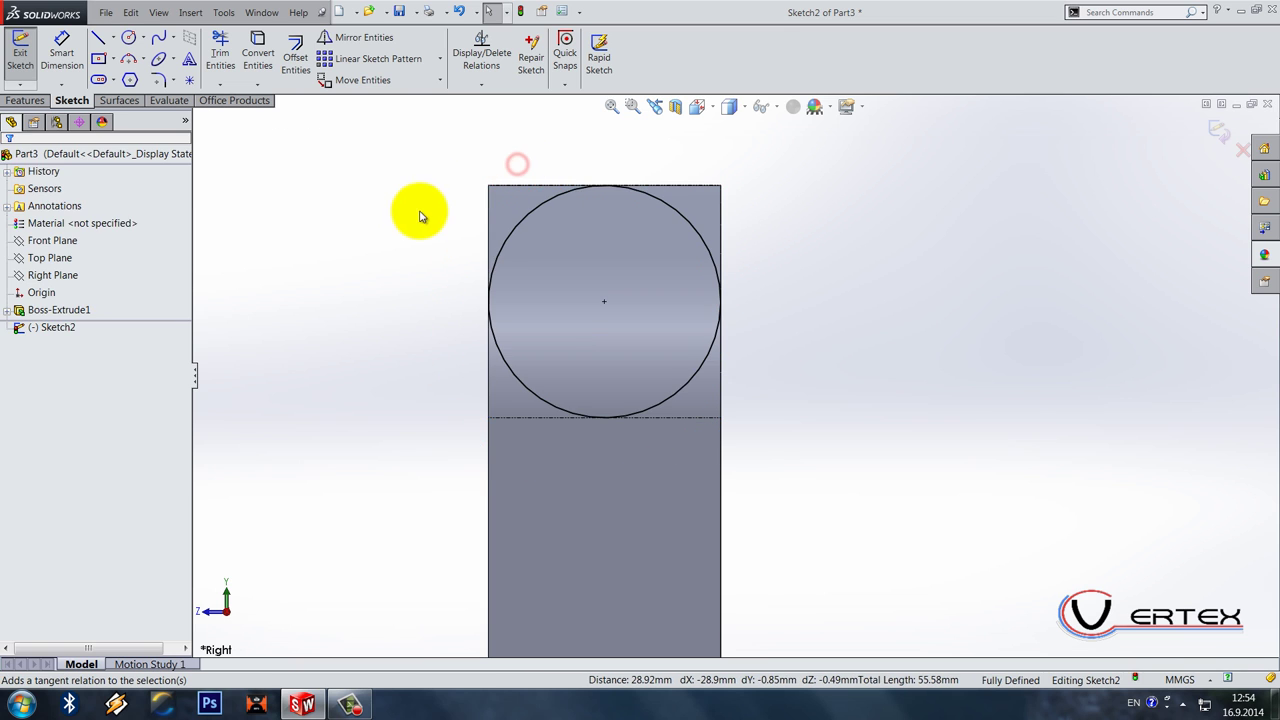
# Step: Sketch a line frame about 7.8 mm high over the body's upper end, connecting the circle's two side quadrant points
pyautogui.click(98, 37)
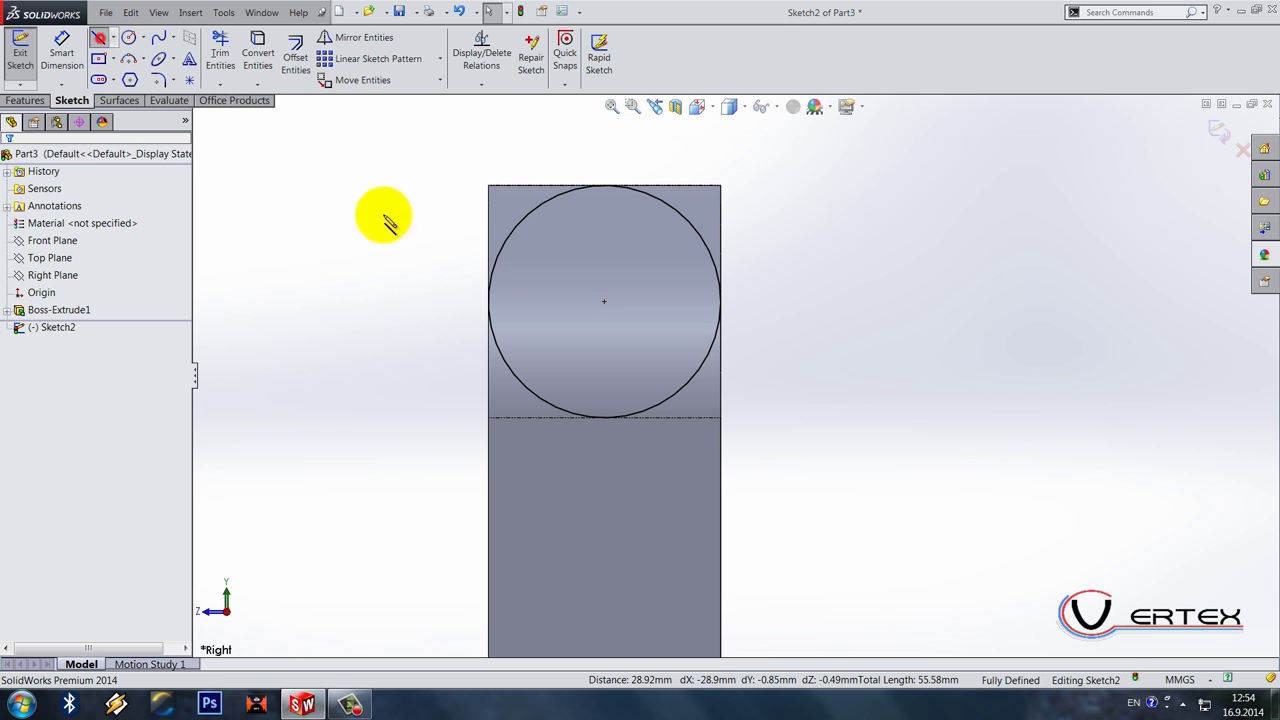
pyautogui.click(489, 301)
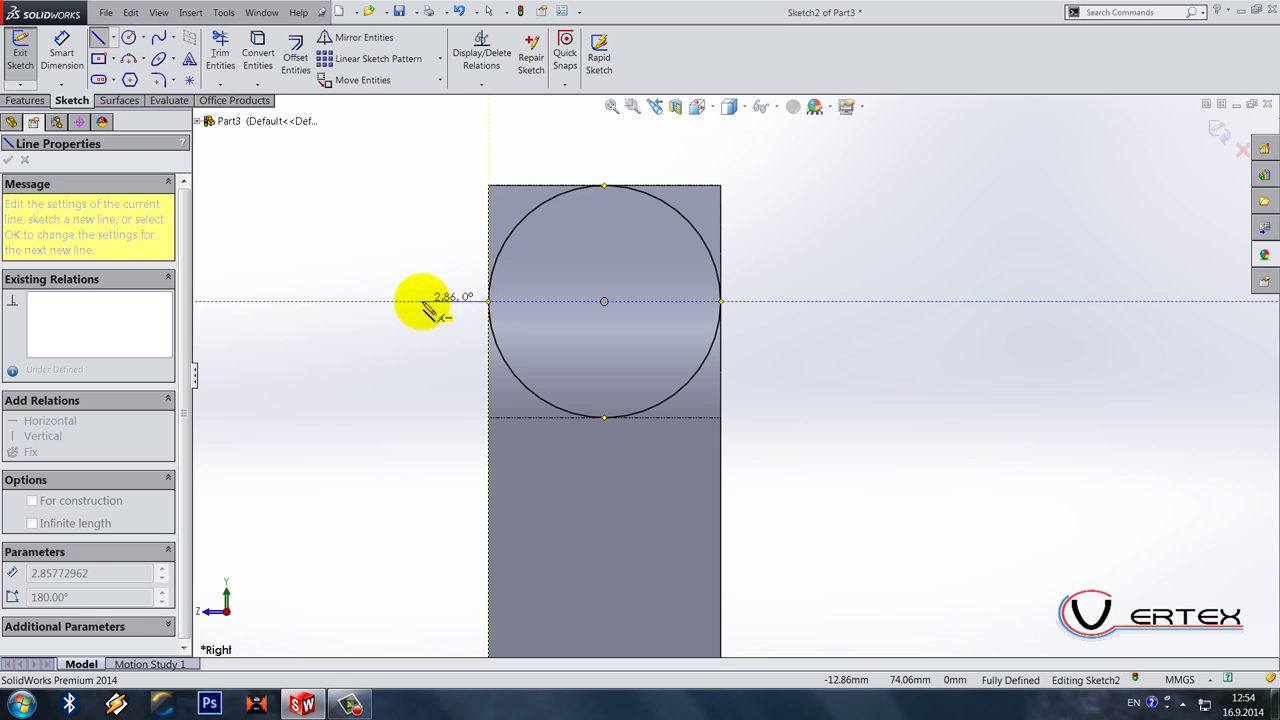
pyautogui.click(422, 301)
pyautogui.click(422, 120)
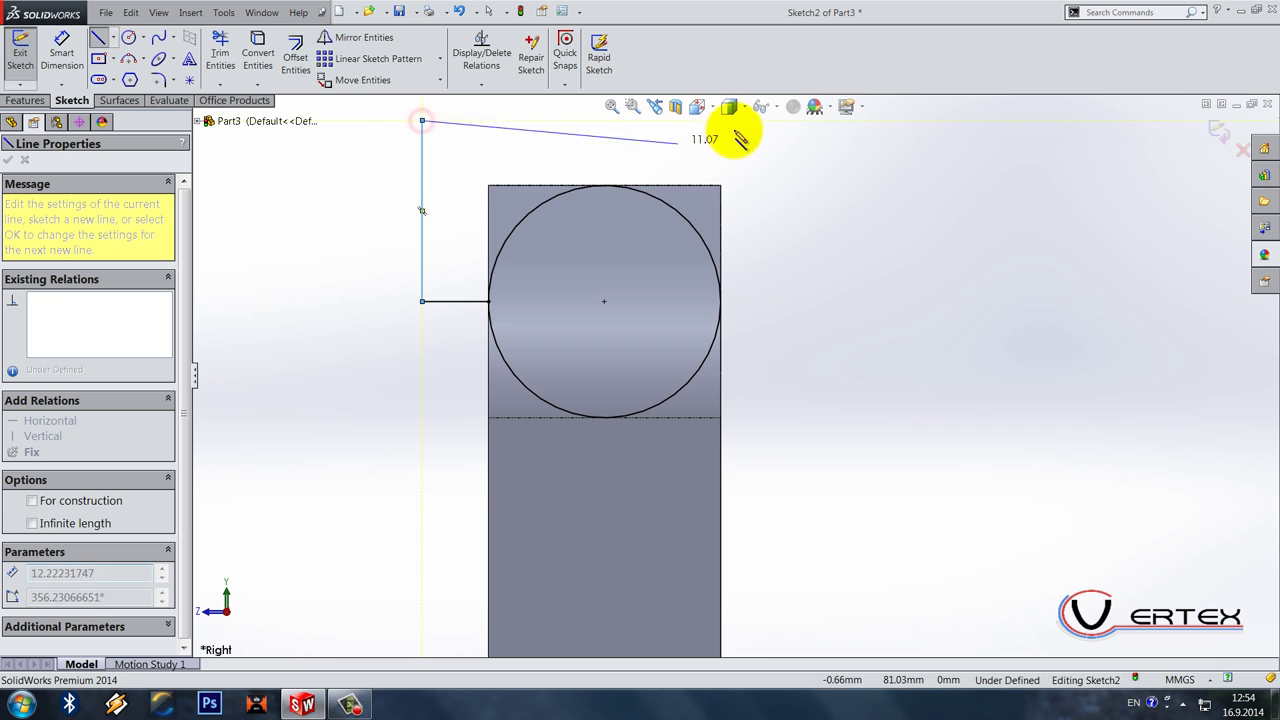
pyautogui.click(761, 120)
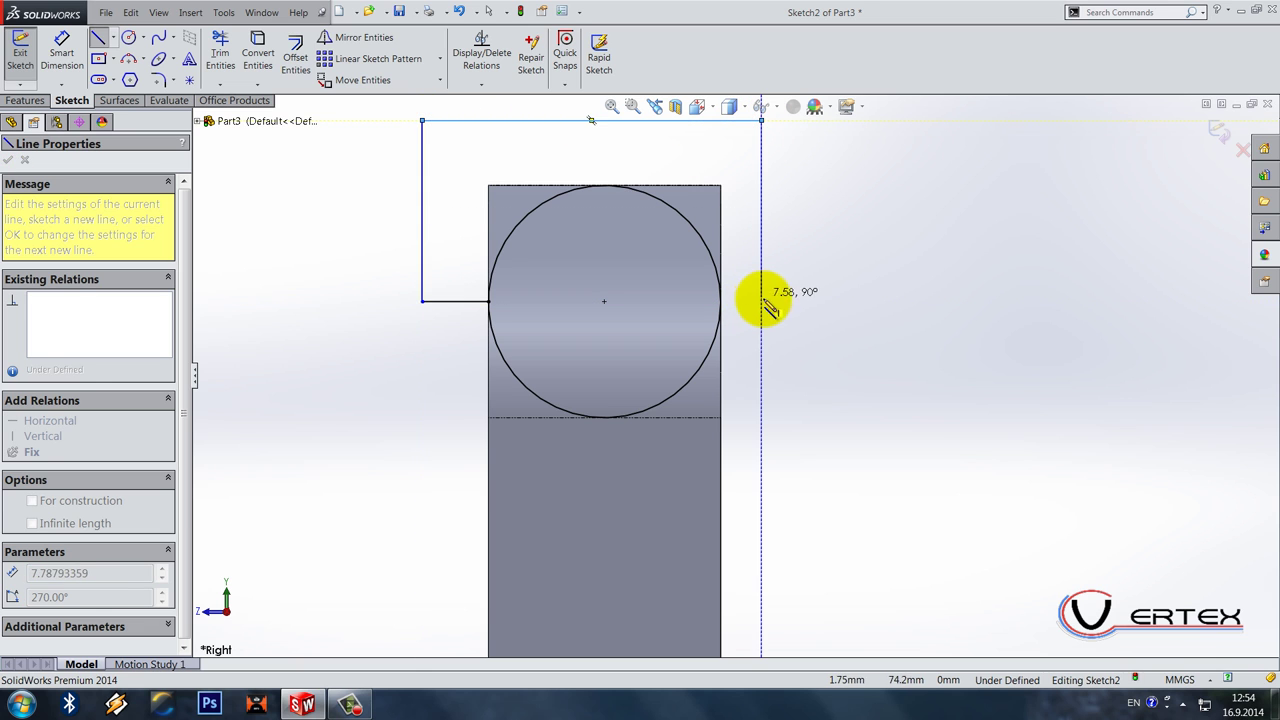
pyautogui.click(762, 301)
pyautogui.click(720, 301)
pyautogui.press('Escape')
pyautogui.scroll(2, 724, 310)
pyautogui.scroll(-2, 668, 300)
# Step: Trim away the lower half of the circle so the arc and frame form one closed profile
pyautogui.click(220, 52)
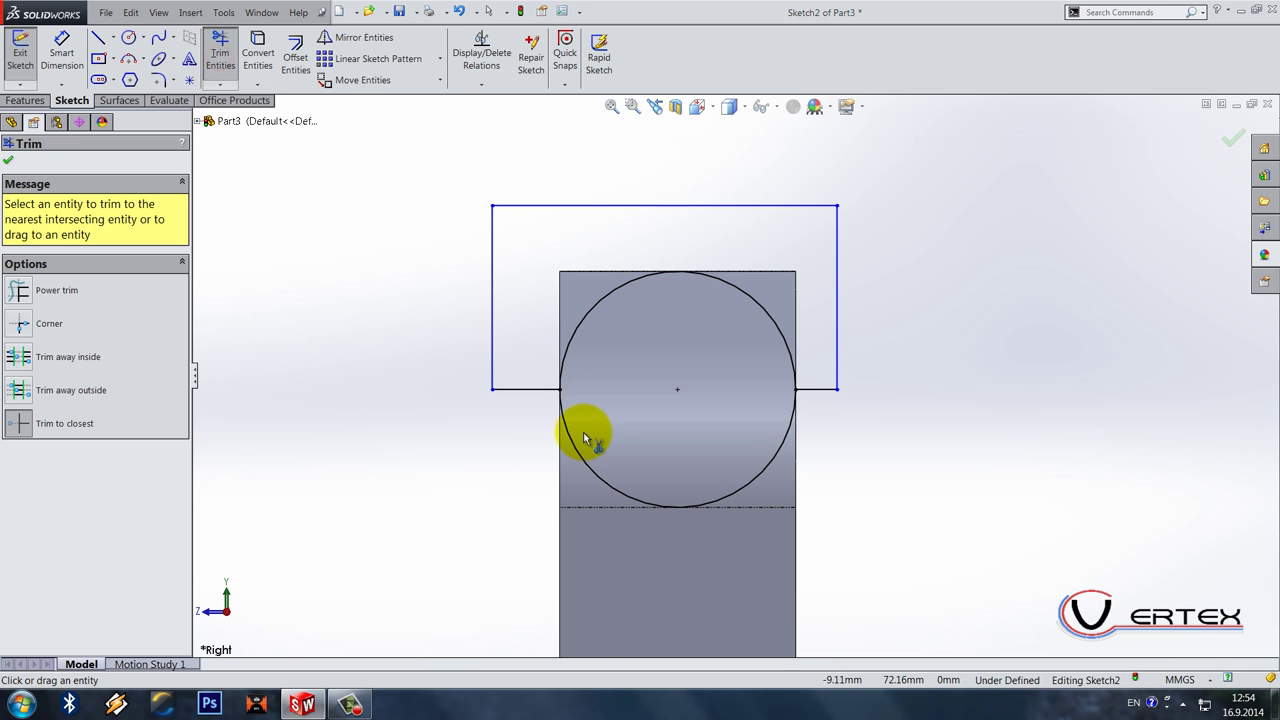
pyautogui.scroll(2, 766, 420)
pyautogui.moveTo(766, 420)
pyautogui.mouseDown(button='middle')
pyautogui.moveTo(809, 463)
pyautogui.moveTo(494, 171)
pyautogui.mouseUp(button='middle')
pyautogui.scroll(-3, 695, 293)
pyautogui.press('Escape')
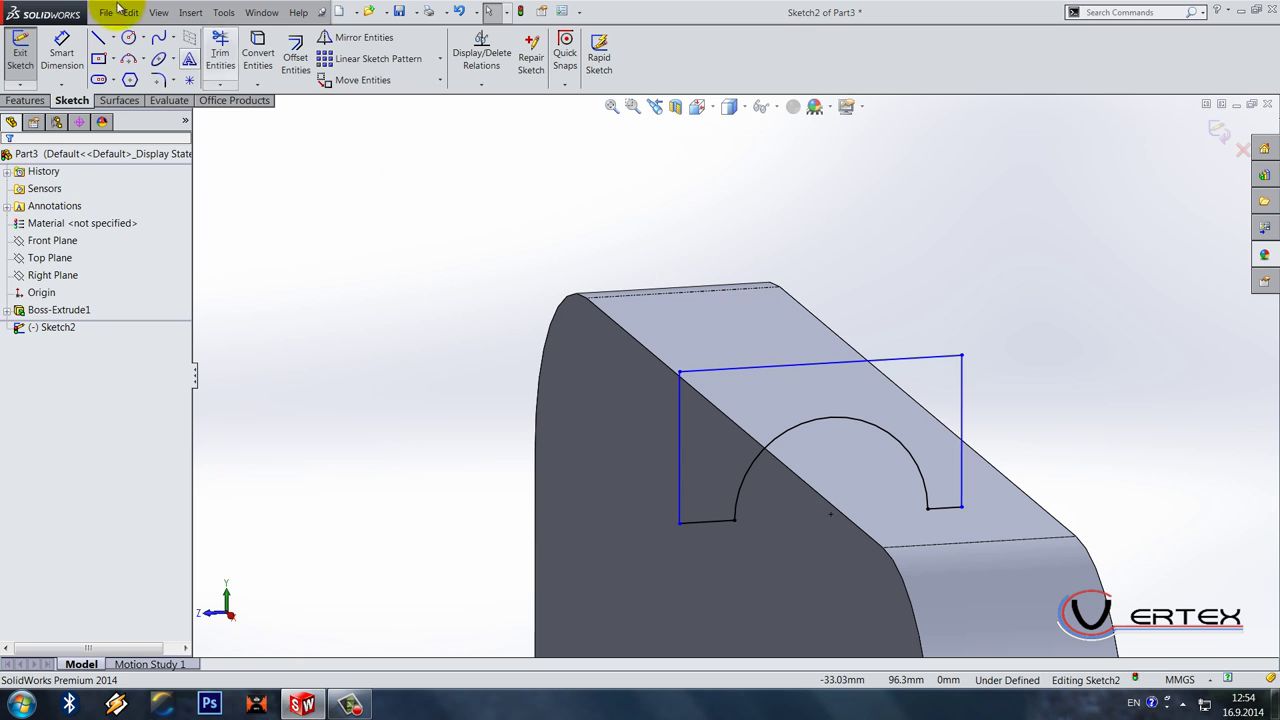
# Step: Dimension the frame's vertical line to 7.5 mm and finish the profile sketch
pyautogui.click(61, 55)
pyautogui.click(684, 410)
pyautogui.click(455, 455)
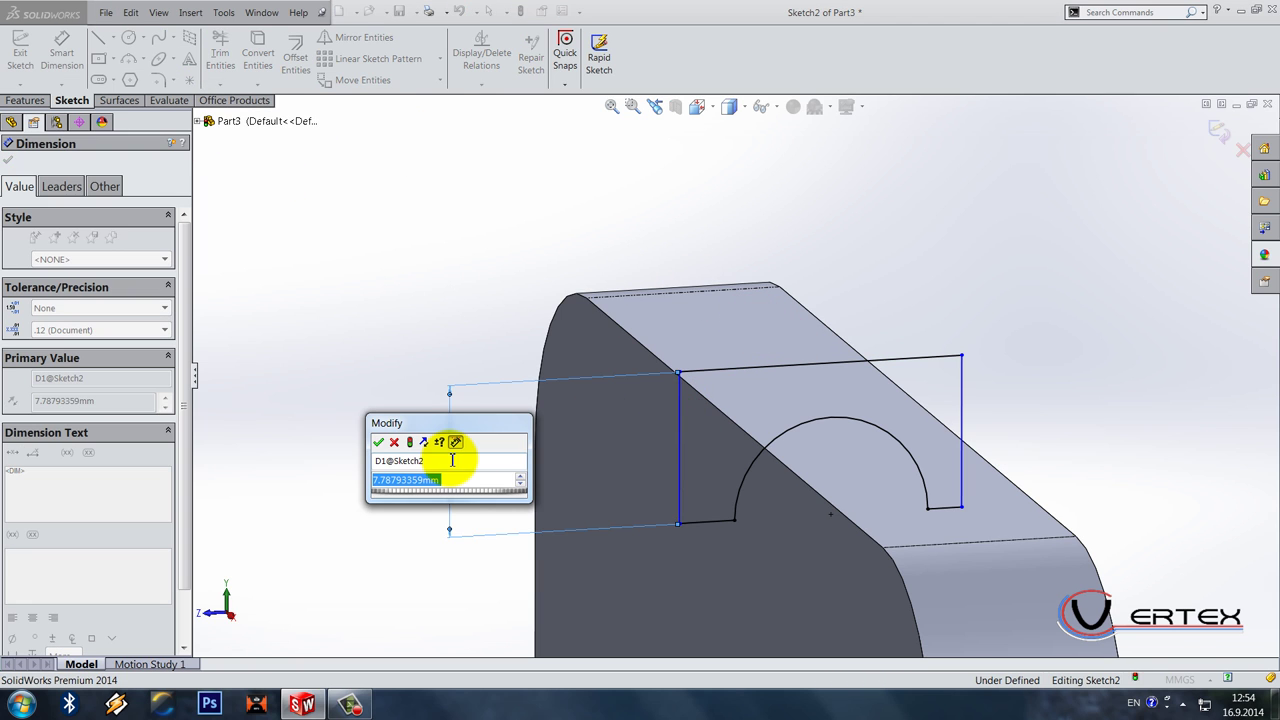
pyautogui.write('7.5')
pyautogui.press('Return')
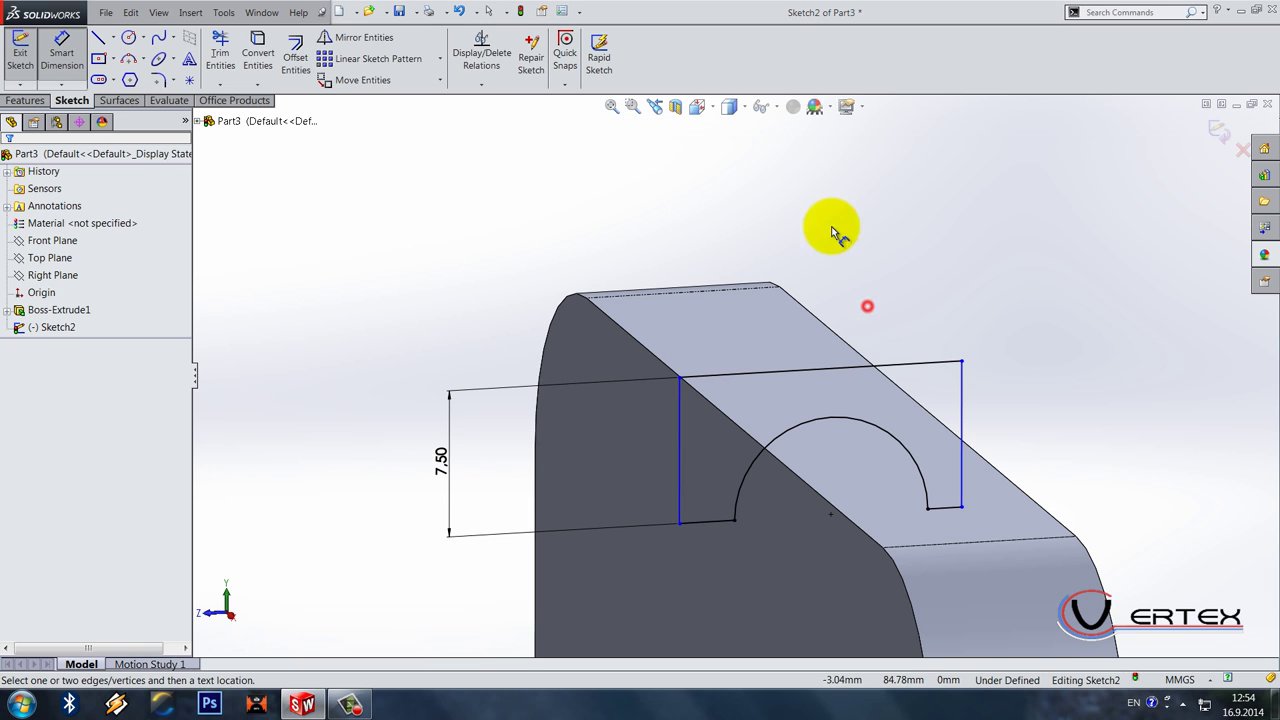
pyautogui.click(729, 106)
pyautogui.click(740, 160)
pyautogui.scroll(-8, 760, 125)
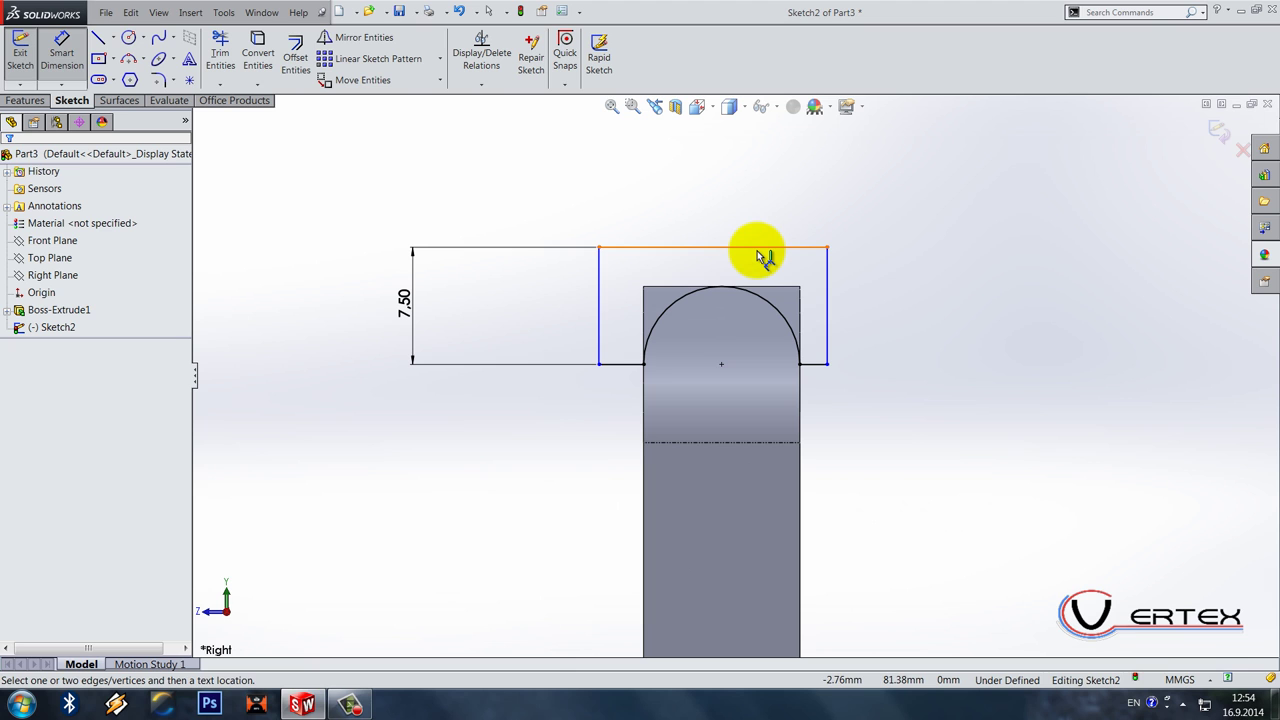
pyautogui.click(1220, 130)
# Step: Create a swept cut with the profile sketch along the closed tangent loop of the front face's outer edges
pyautogui.scroll(5, 835, 268)
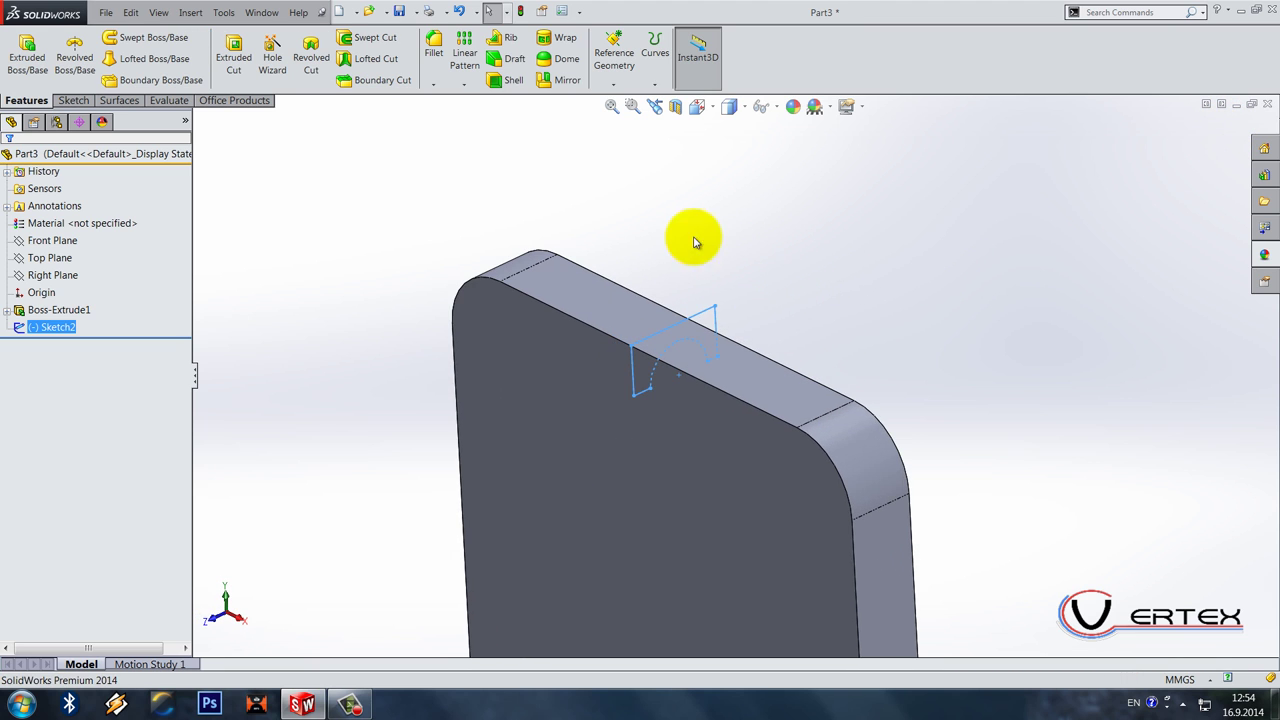
pyautogui.click(372, 37)
pyautogui.click(148, 233)
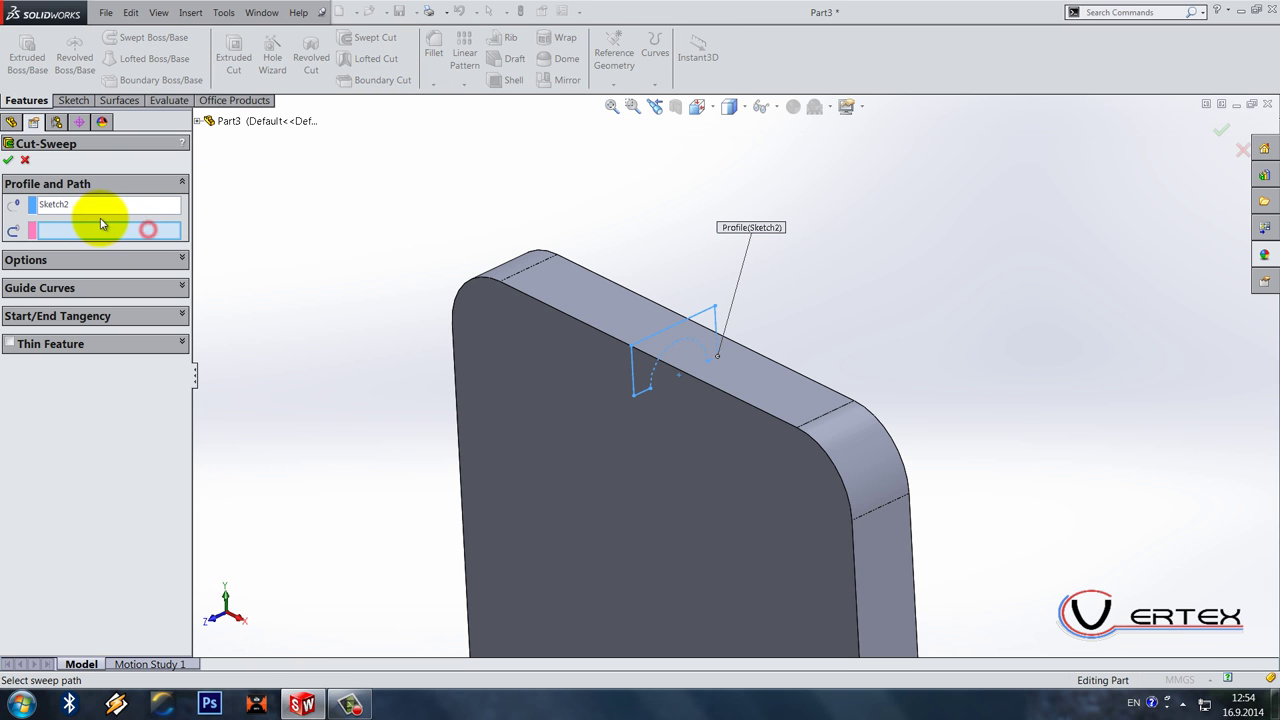
pyautogui.rightClick(55, 235)
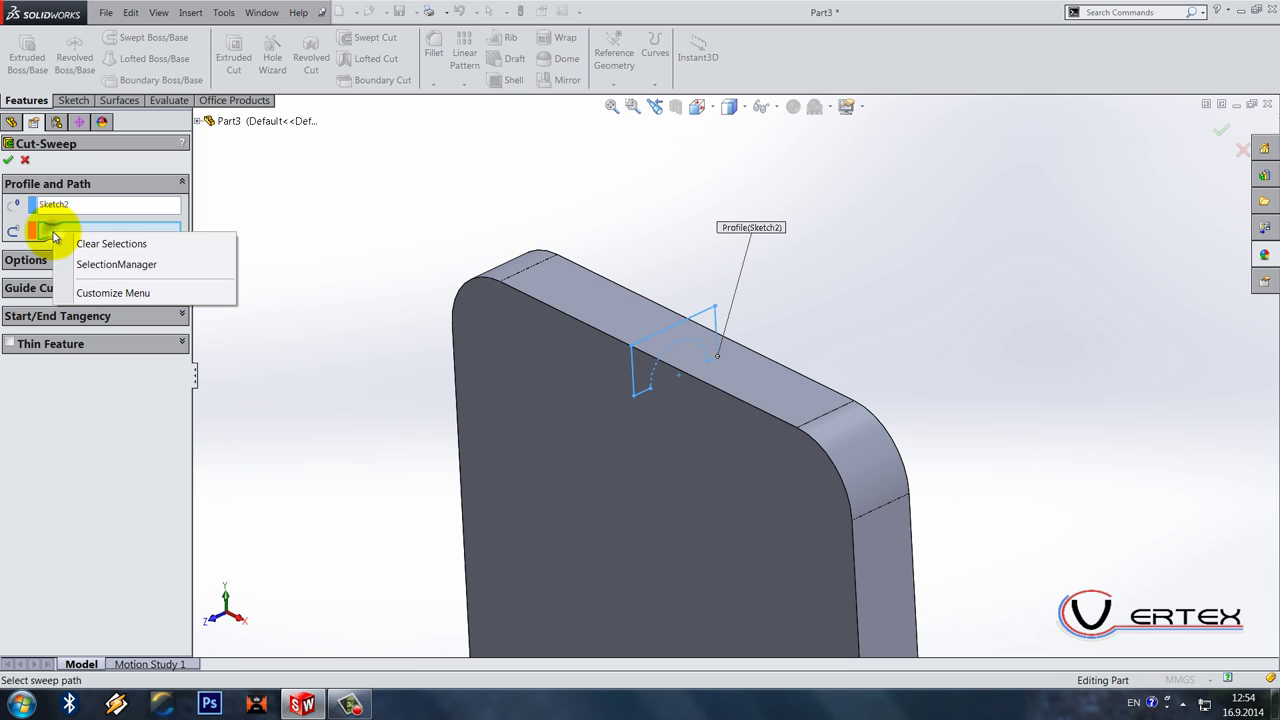
pyautogui.click(97, 265)
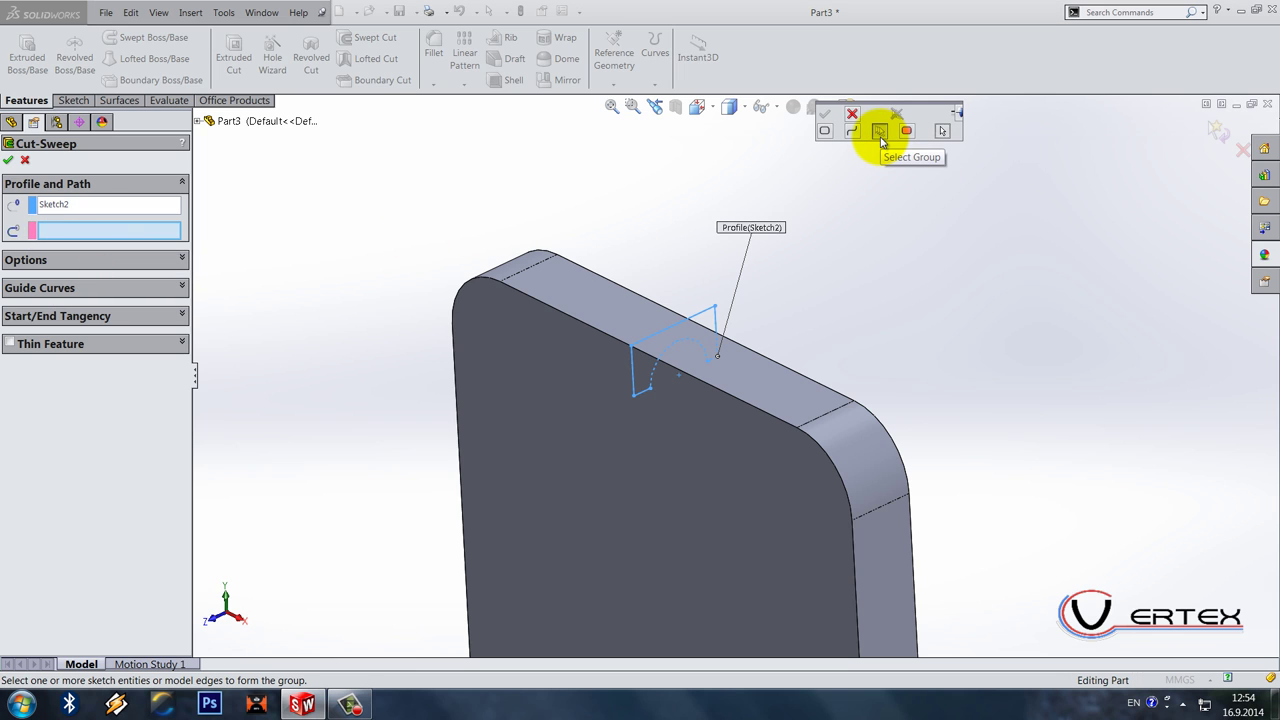
pyautogui.click(706, 388)
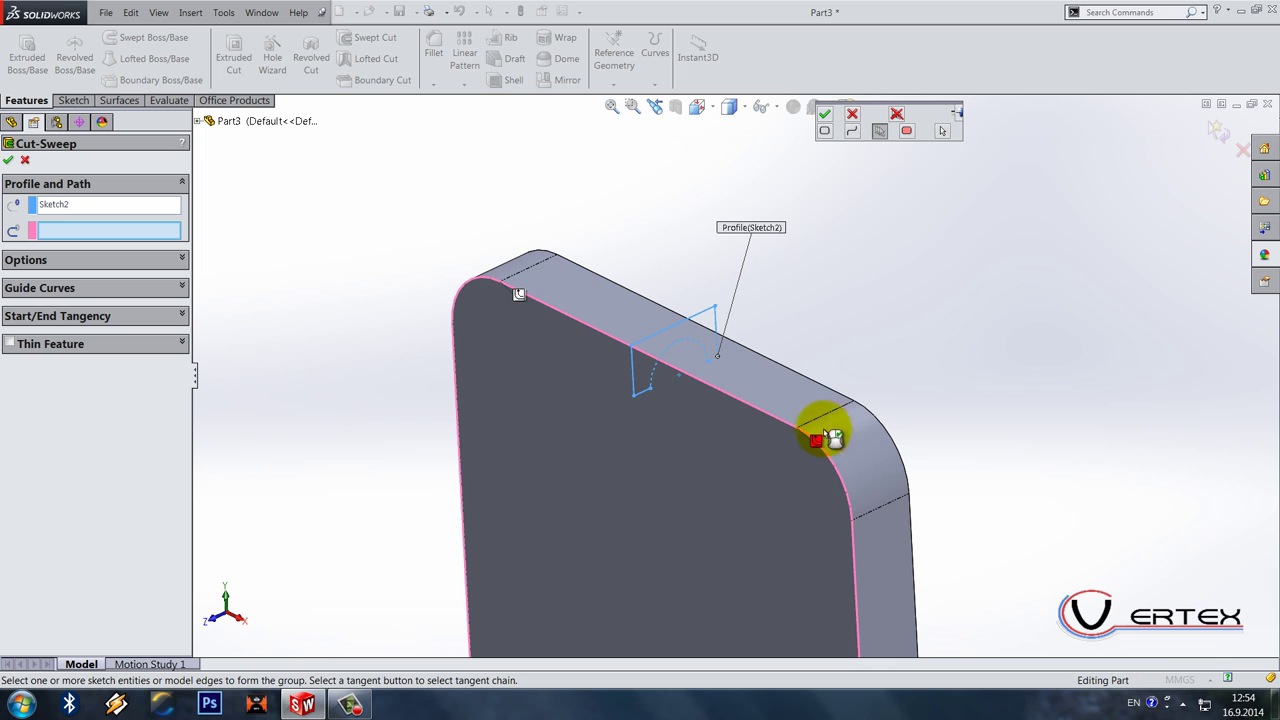
pyautogui.scroll(6, 831, 450)
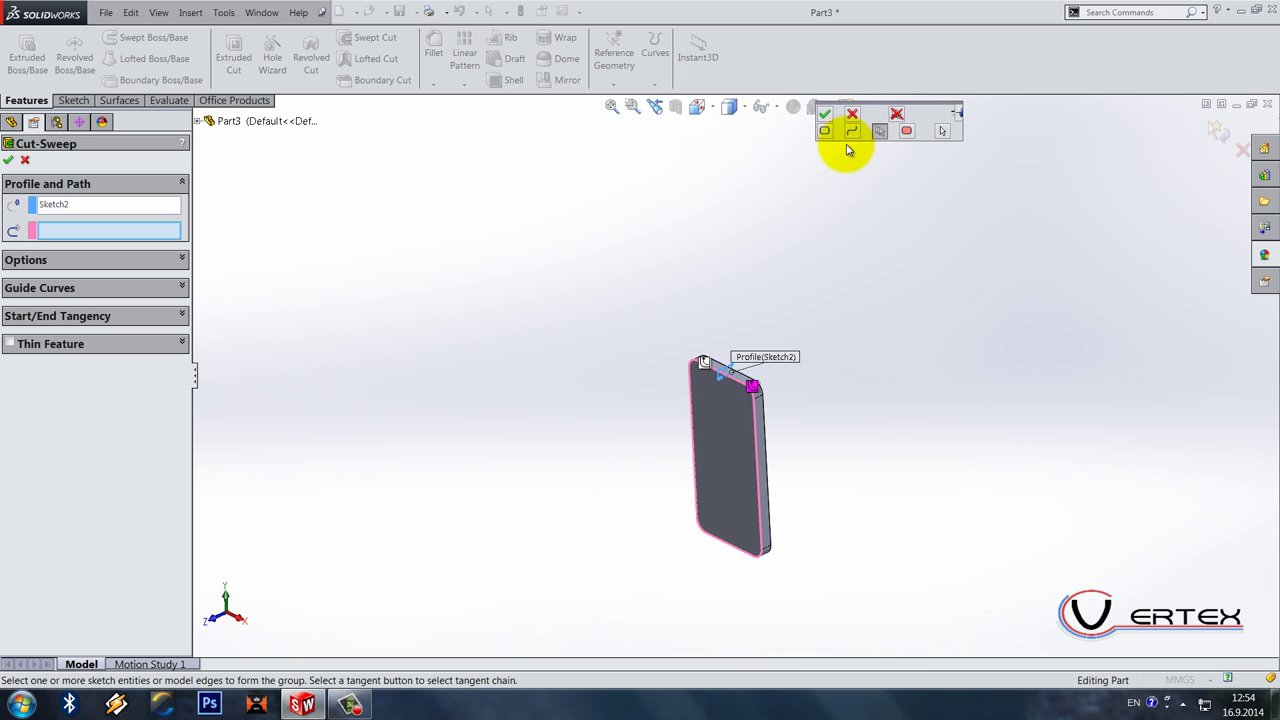
pyautogui.click(824, 118)
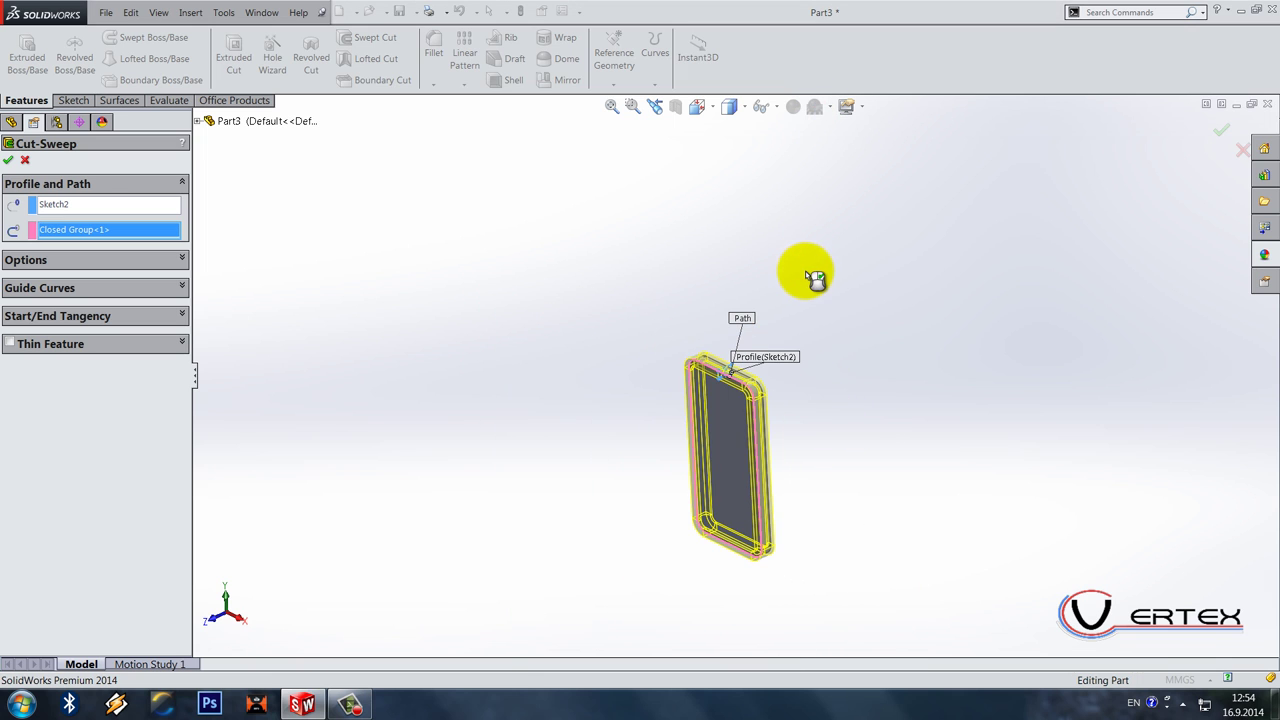
pyautogui.scroll(-5, 717, 448)
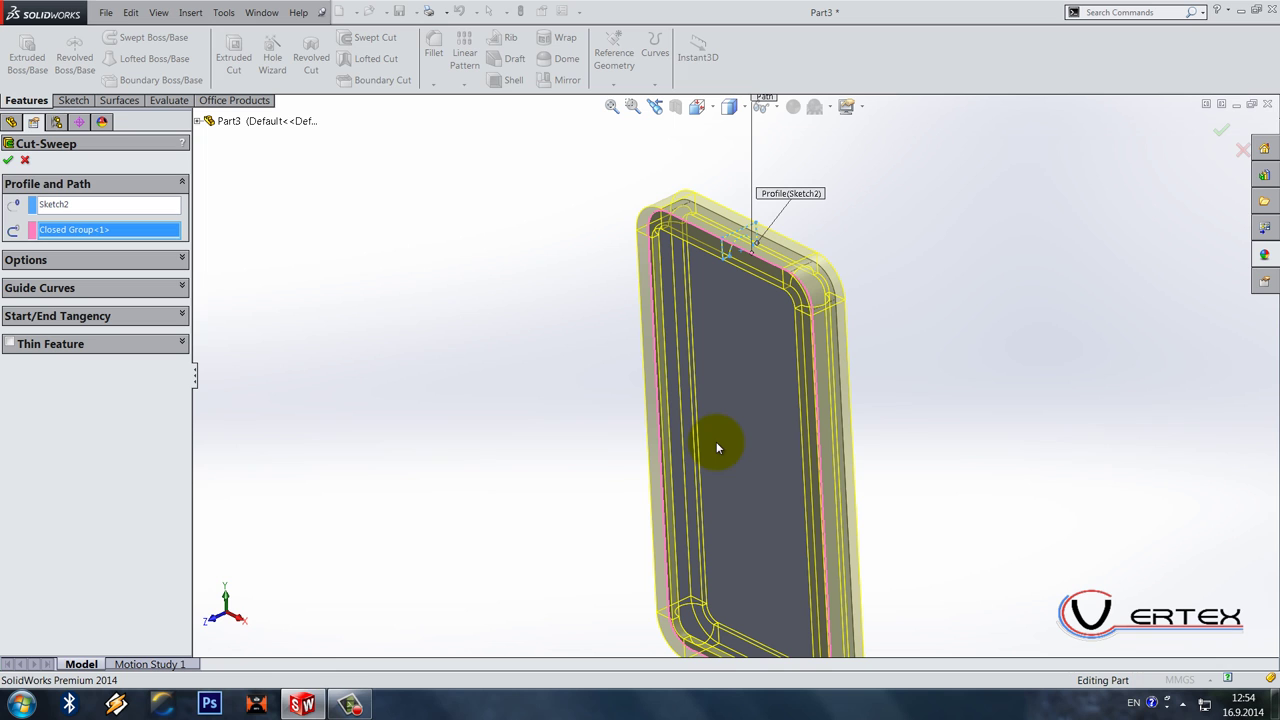
pyautogui.click(9, 160)
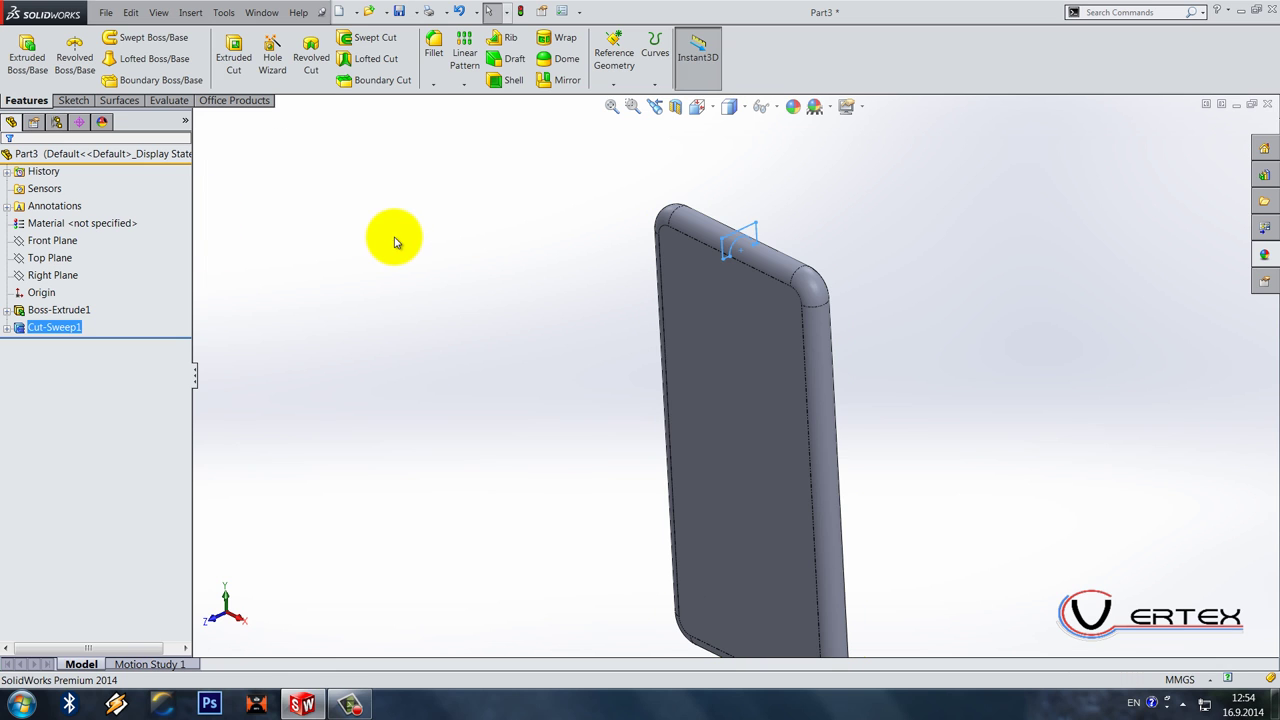
# Step: Examine the rounding along the body's side and corner, and return to the isometric view
pyautogui.scroll(-5, 780, 330)
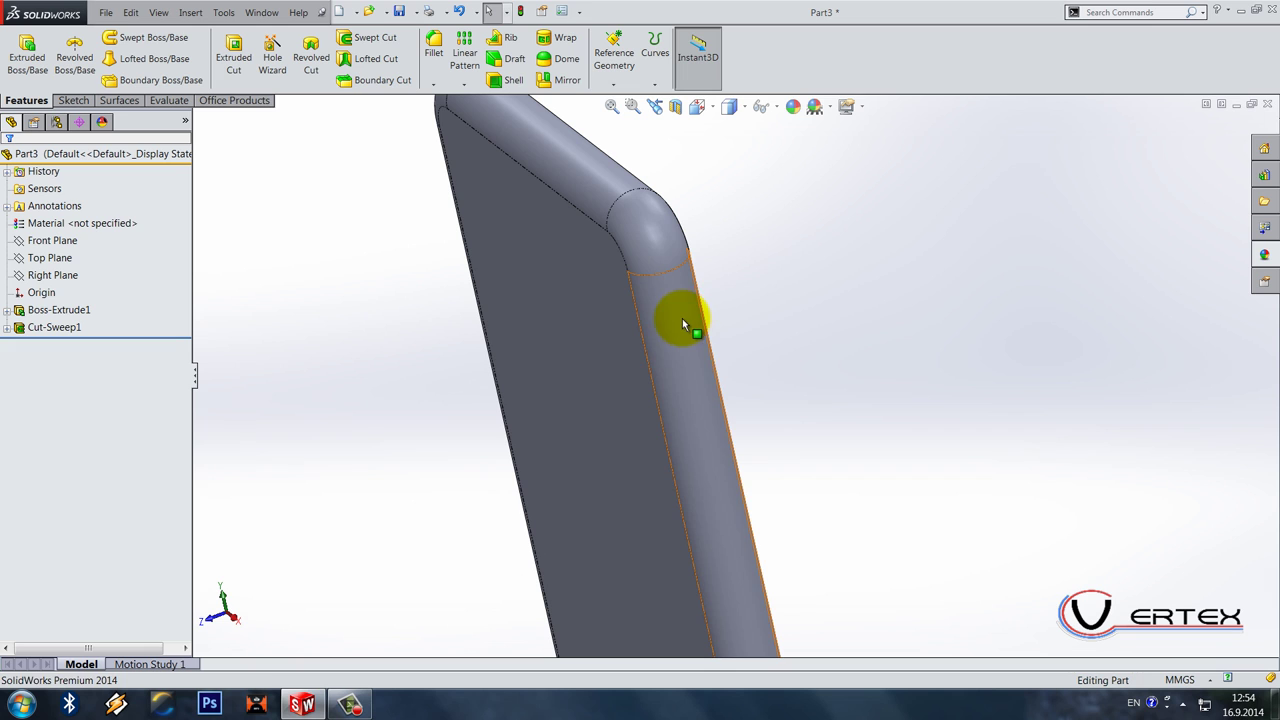
pyautogui.click(682, 318)
pyautogui.click(806, 403)
pyautogui.scroll(5, 806, 403)
pyautogui.moveTo(777, 371); pyautogui.dragTo(800, 390, button='middle')
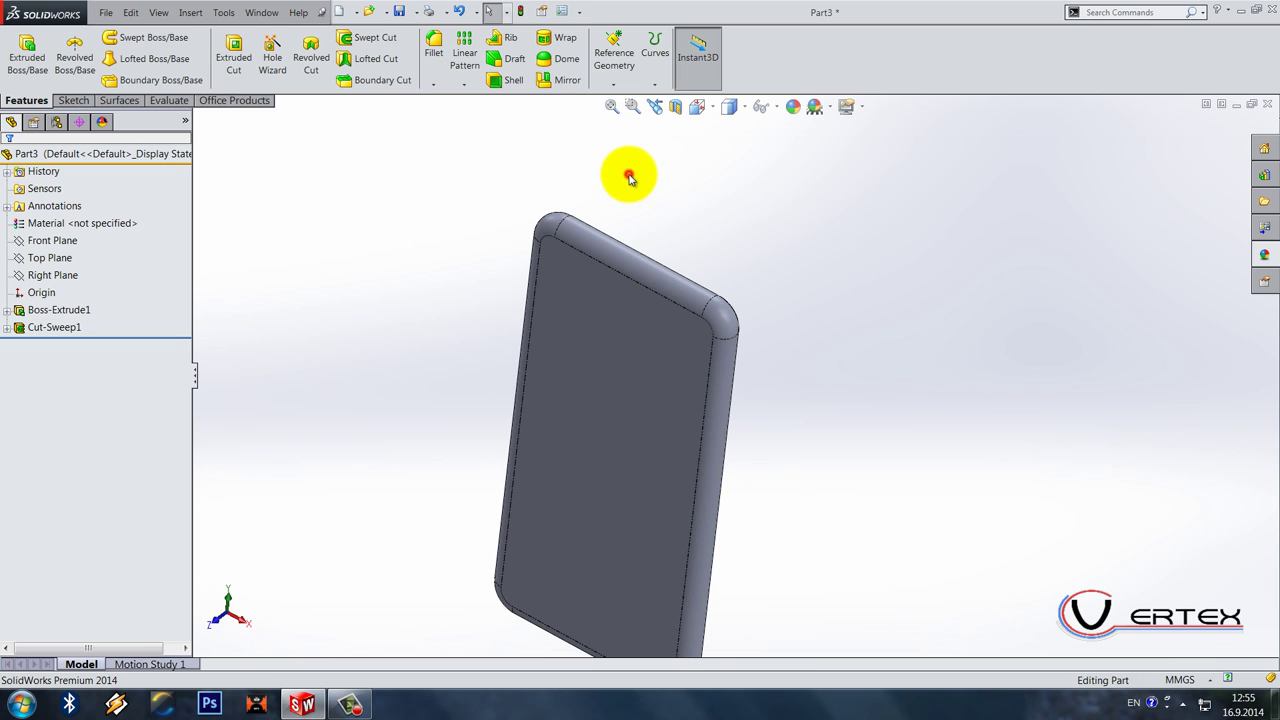
pyautogui.click(697, 106)
pyautogui.click(790, 152)
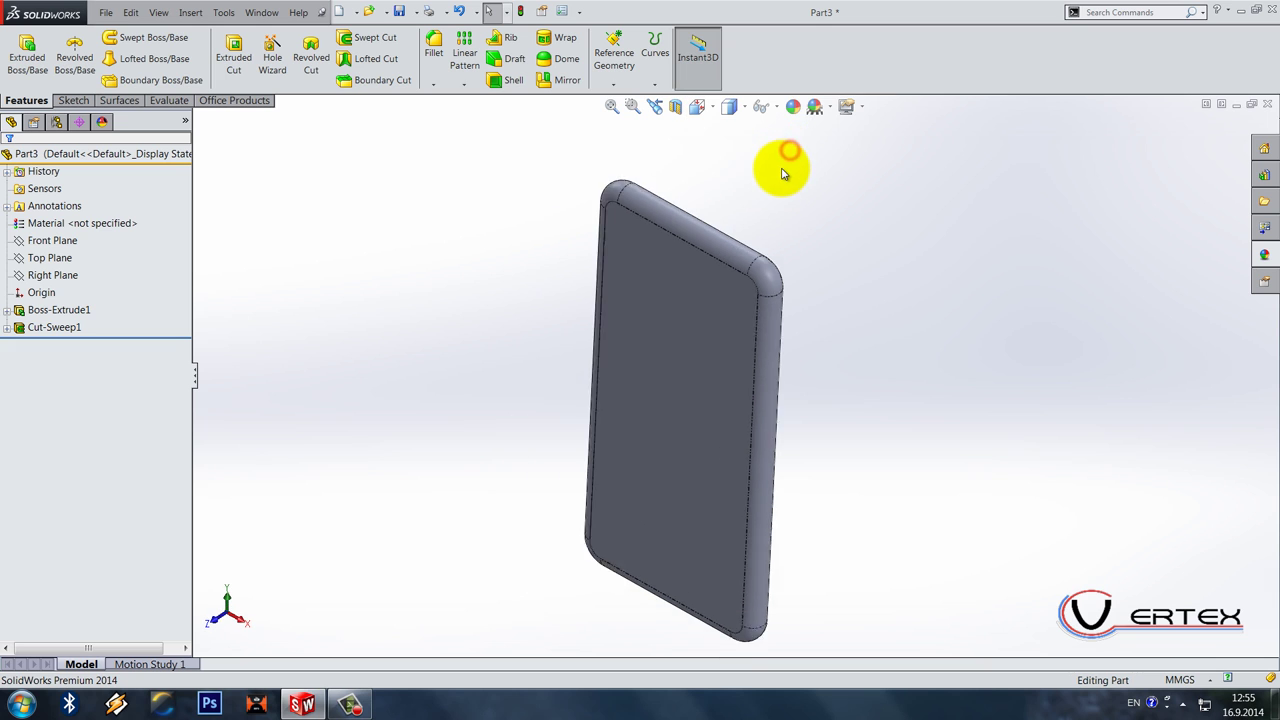
# Step: Save the part to the Desktop as Iphone6 PLUS
pyautogui.hotkey('ctrl', 's')
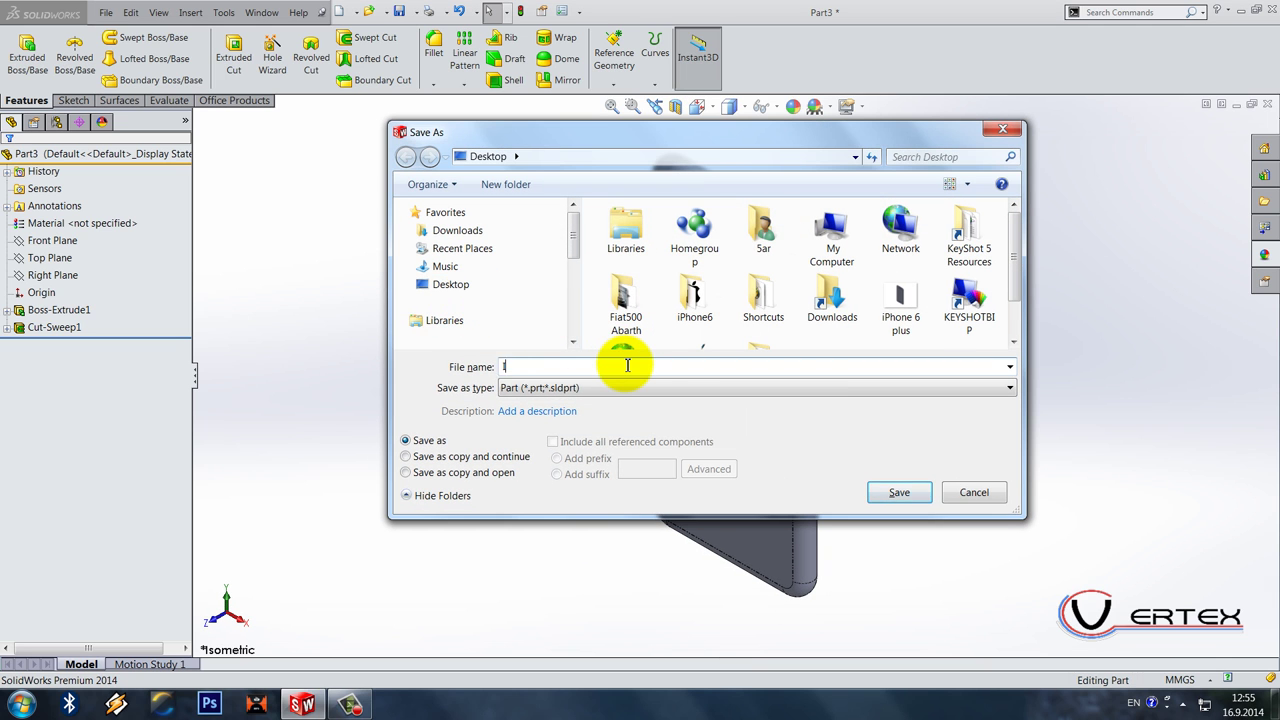
pyautogui.write('iphone')
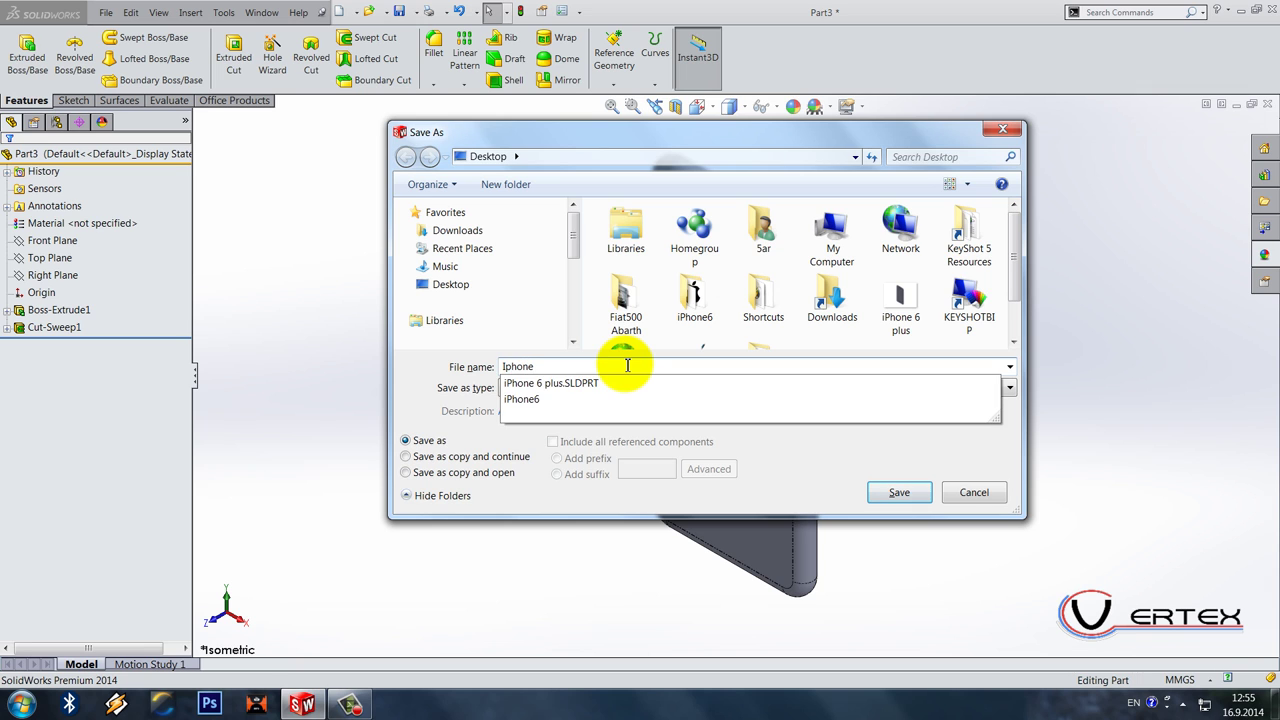
pyautogui.write('6 PLUS')
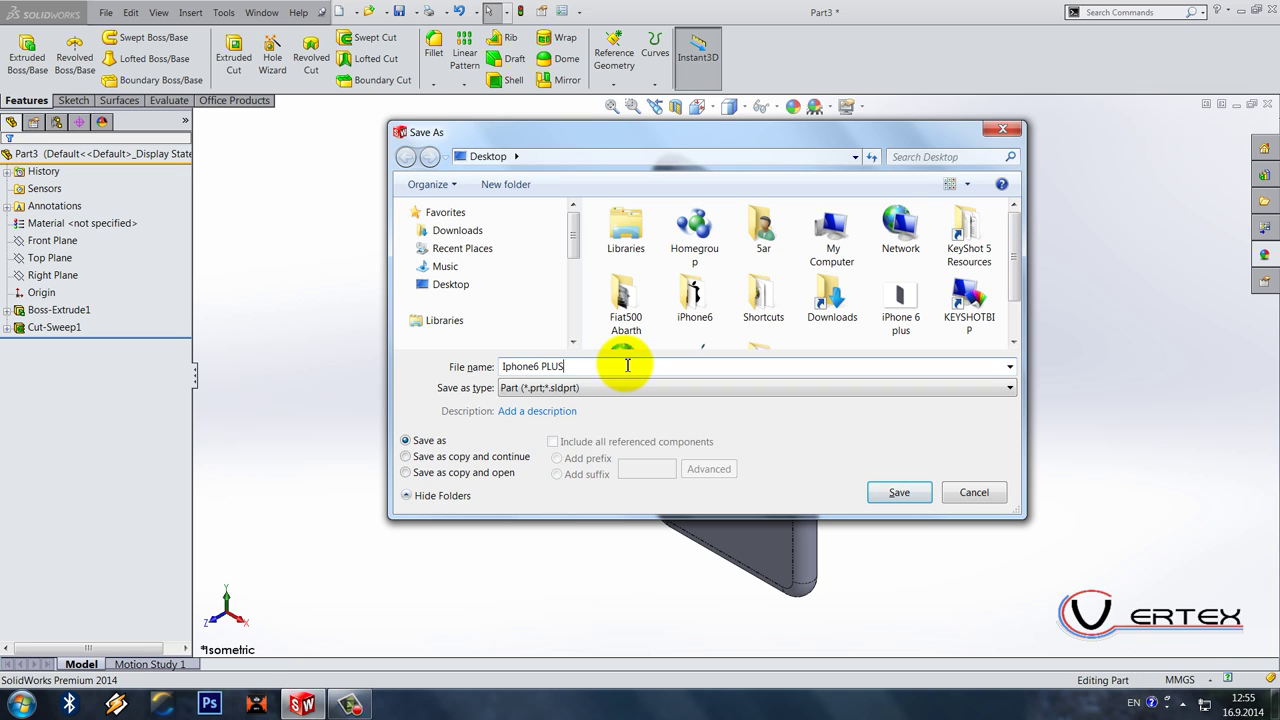
pyautogui.press('Return')
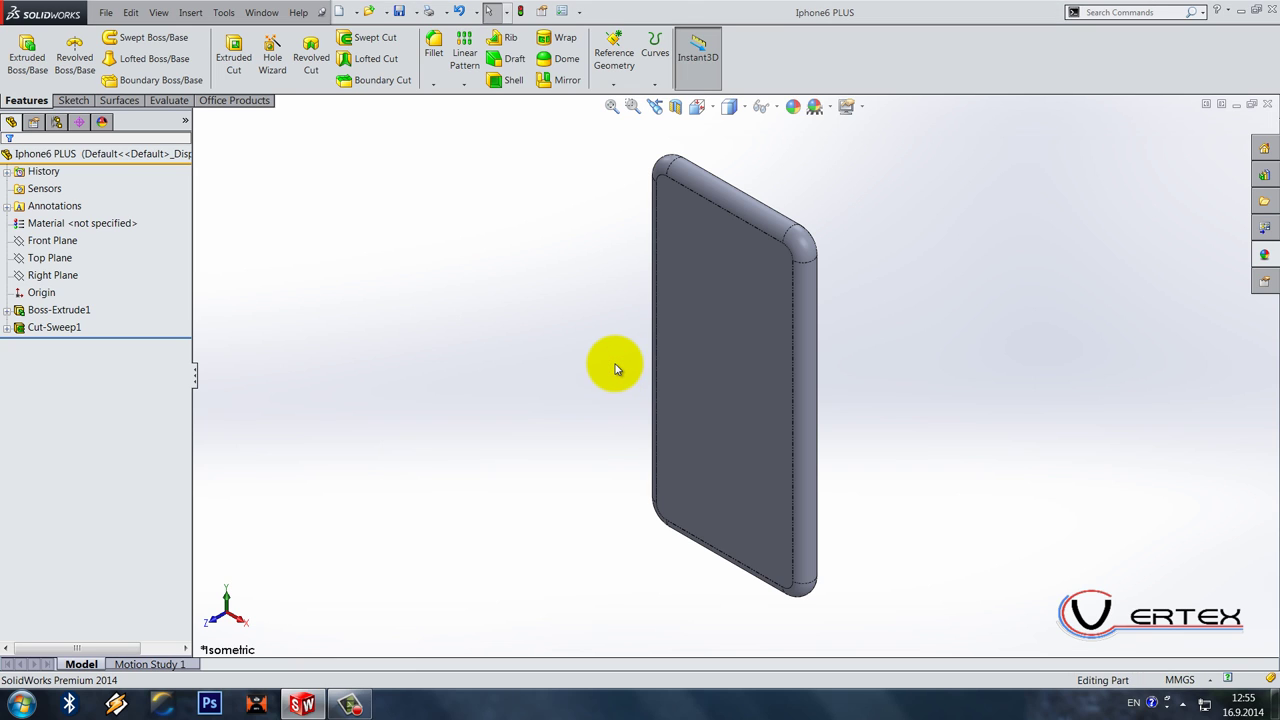
# Step: Sketch a line about 458 mm long on the Right Plane beside the body's back face and make it vertical
pyautogui.rightClick(55, 275)
pyautogui.click(75, 254)
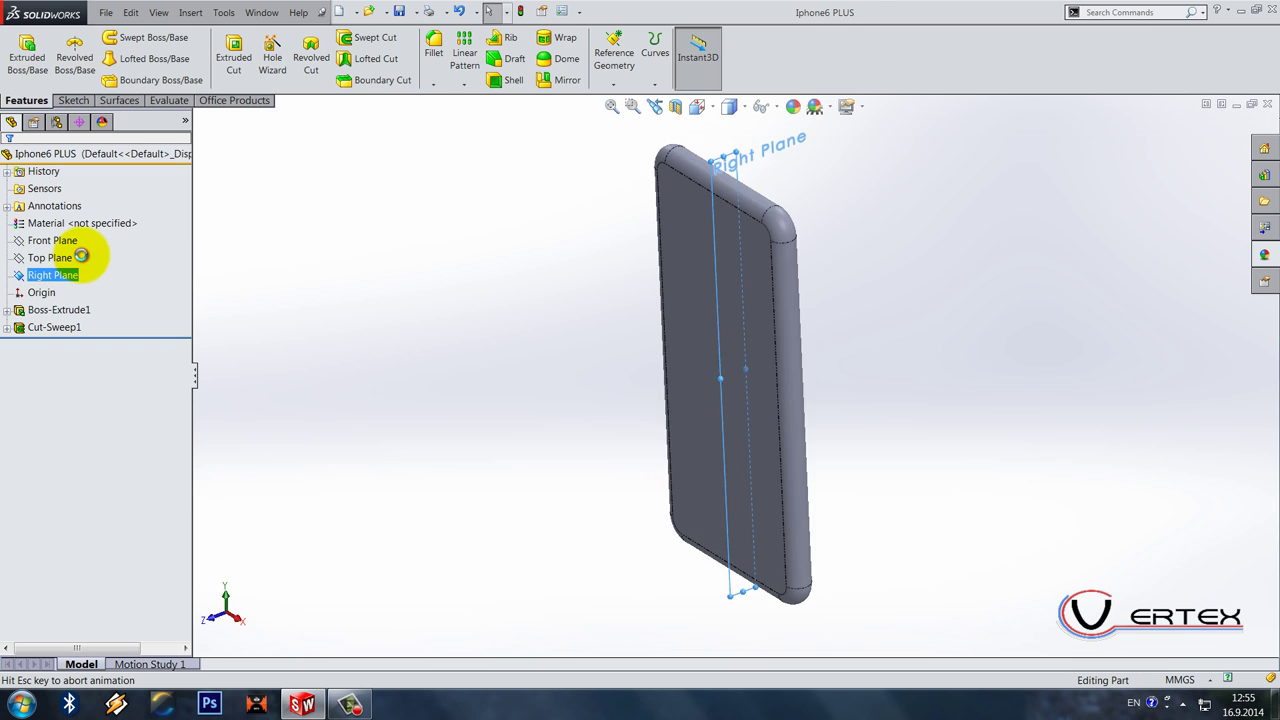
pyautogui.click(96, 37)
pyautogui.scroll(5, 820, 250)
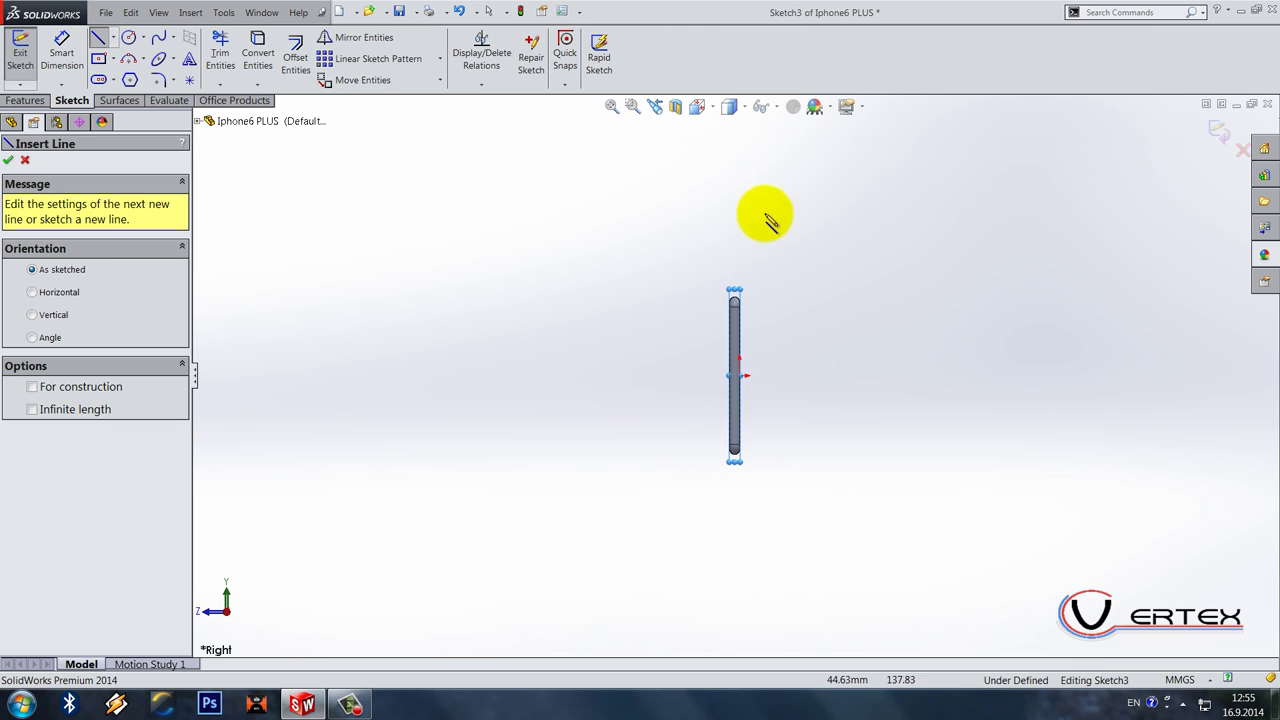
pyautogui.click(740, 169)
pyautogui.click(750, 624)
pyautogui.press('Escape')
pyautogui.click(748, 571)
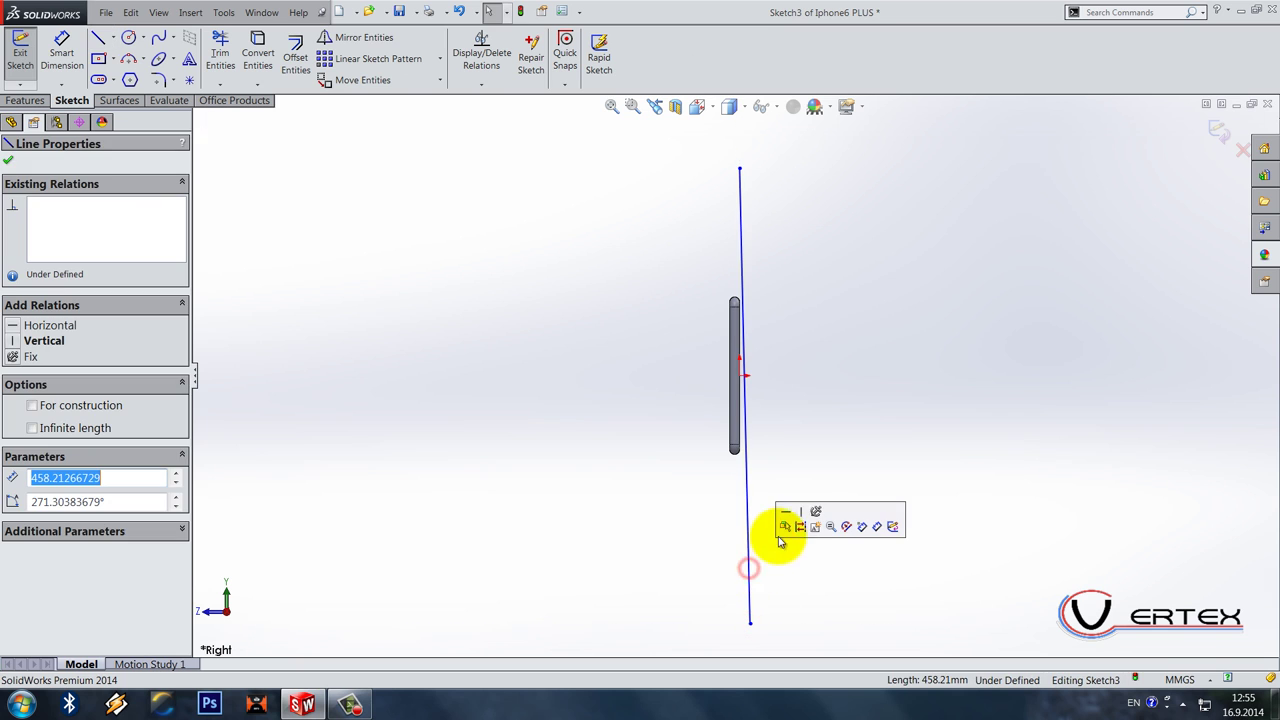
pyautogui.click(801, 516)
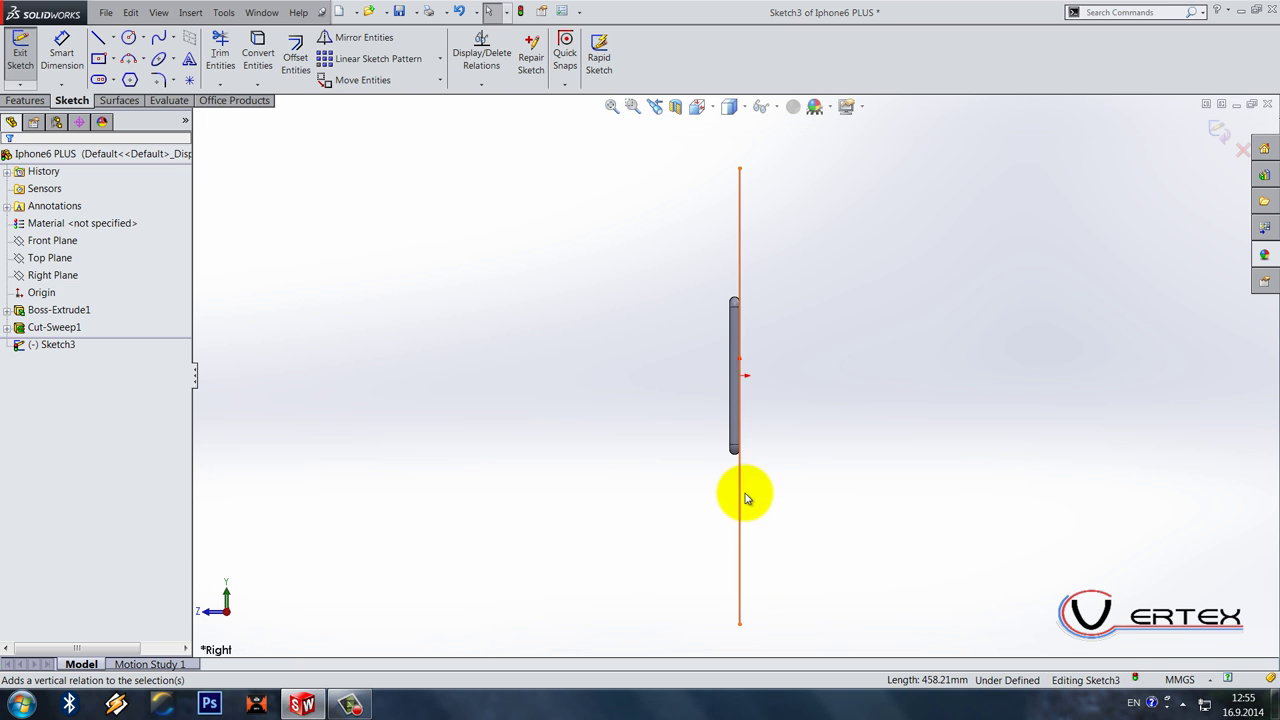
pyautogui.click(741, 523)
pyautogui.click(748, 292)
pyautogui.moveTo(740, 273)
pyautogui.mouseDown()
pyautogui.moveTo(683, 285)
pyautogui.moveTo(723, 263)
pyautogui.mouseUp()
pyautogui.hotkey('ctrl', 'z')
# Step: Dimension the vertical line 0.5 mm from the body's front face edge and finish the sketch
pyautogui.scroll(-3, 731, 258)
pyautogui.click(707, 346)
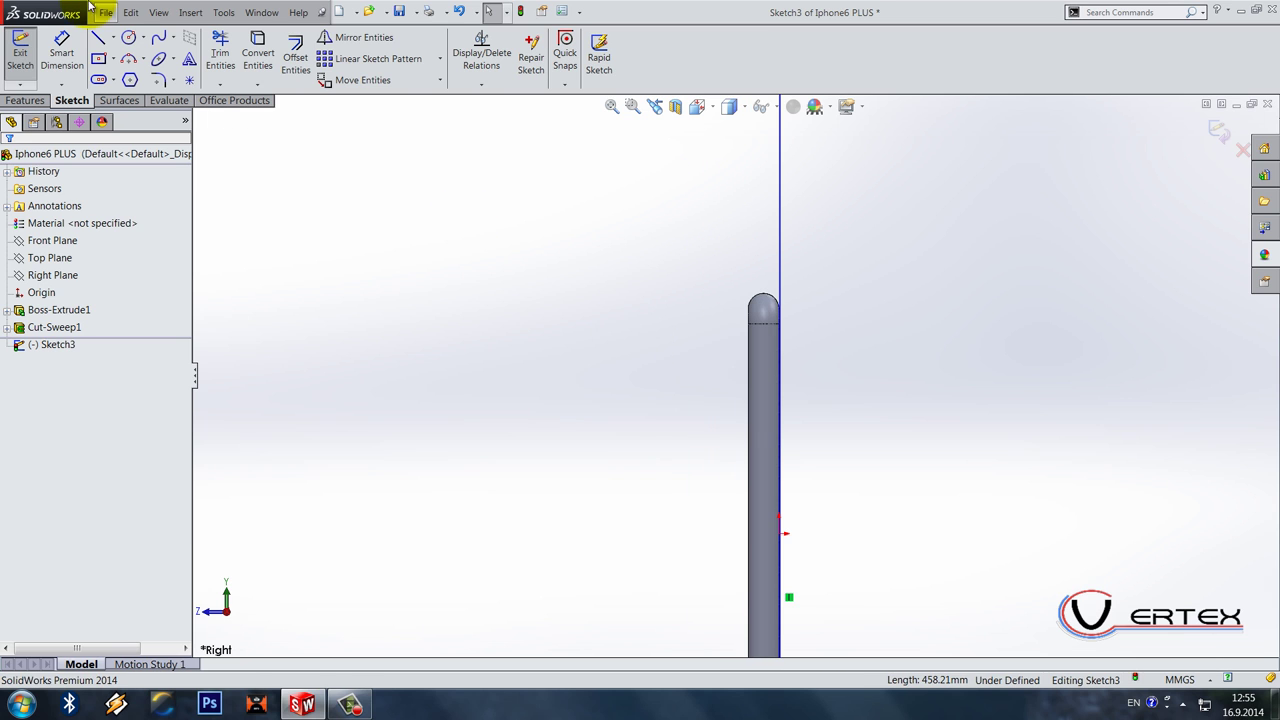
pyautogui.click(62, 52)
pyautogui.scroll(-3, 845, 397)
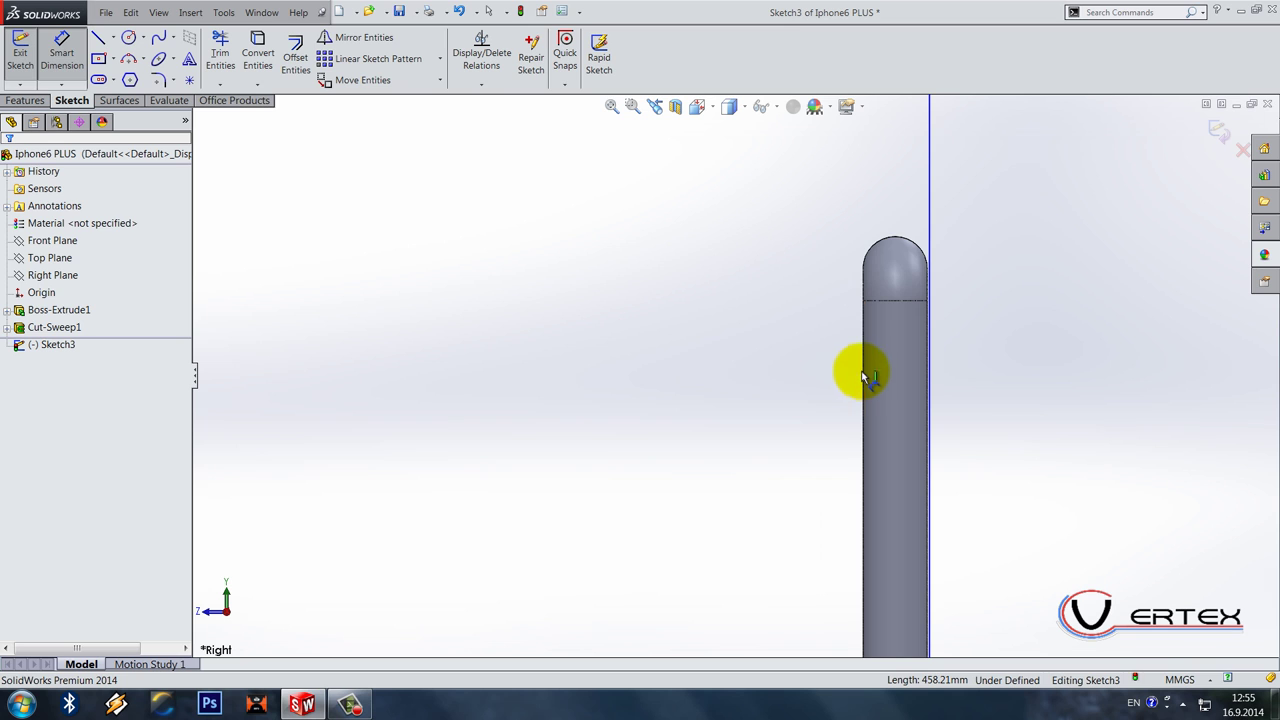
pyautogui.click(864, 350)
pyautogui.click(929, 205)
pyautogui.click(775, 184)
pyautogui.write('0.5')
pyautogui.press('Return')
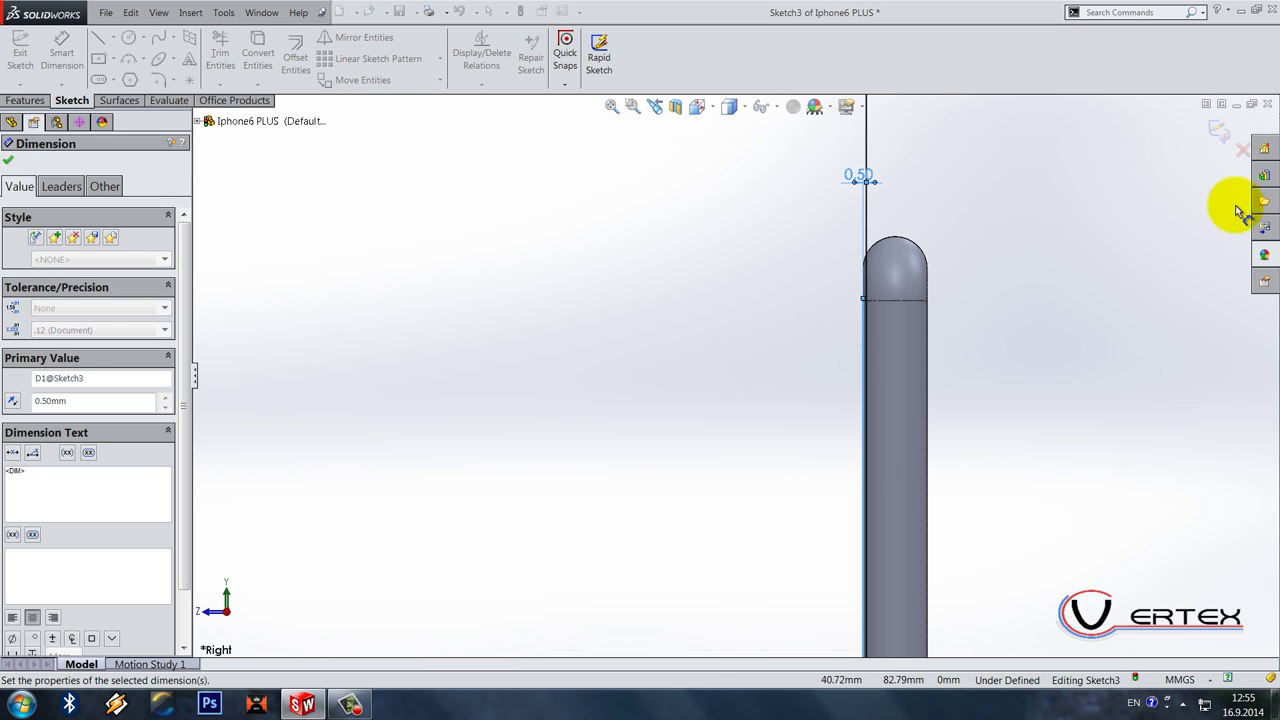
pyautogui.click(1212, 137)
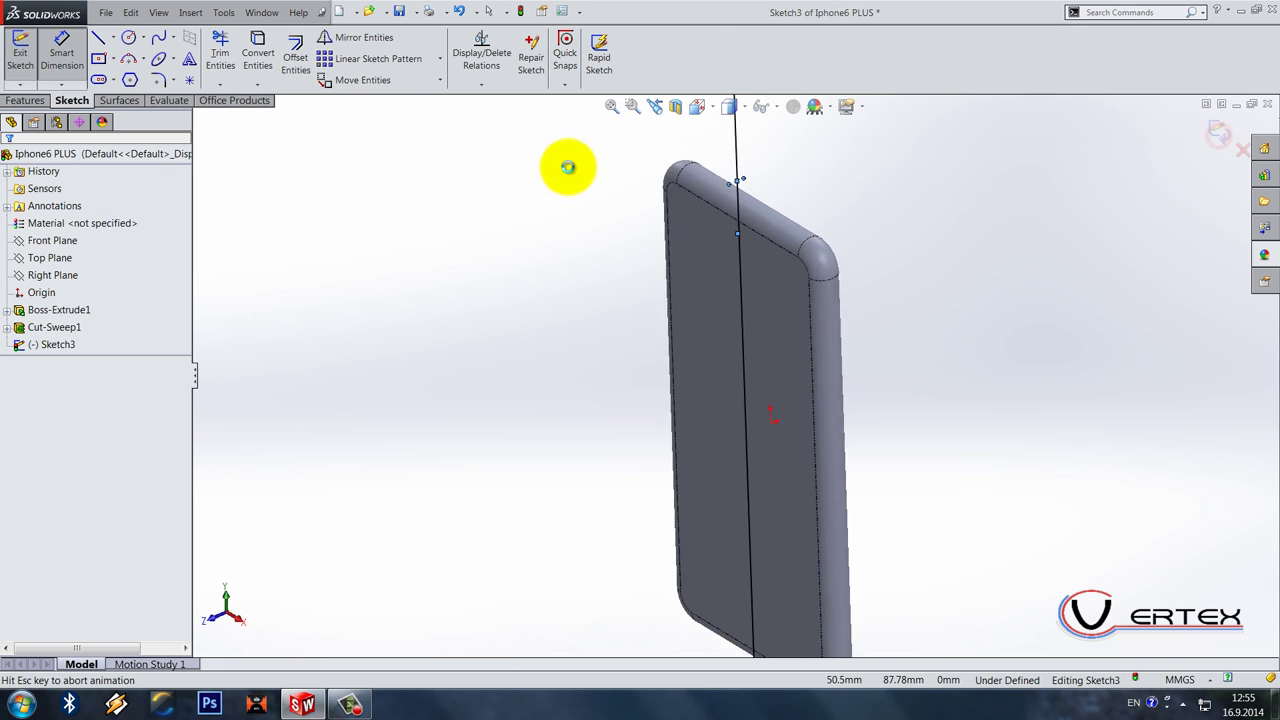
# Step: Create a projection split line from the vertical line sketch across all faces of the body
pyautogui.click(700, 107)
pyautogui.click(728, 170)
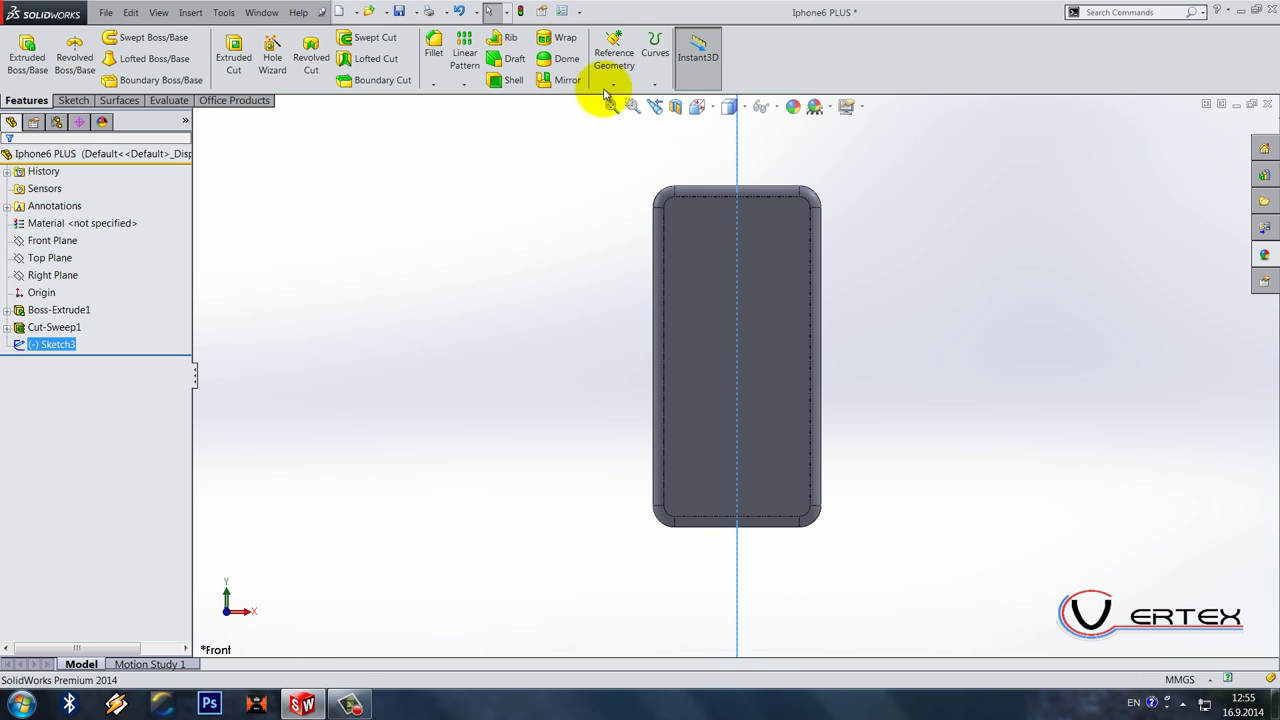
pyautogui.click(659, 74)
pyautogui.click(680, 101)
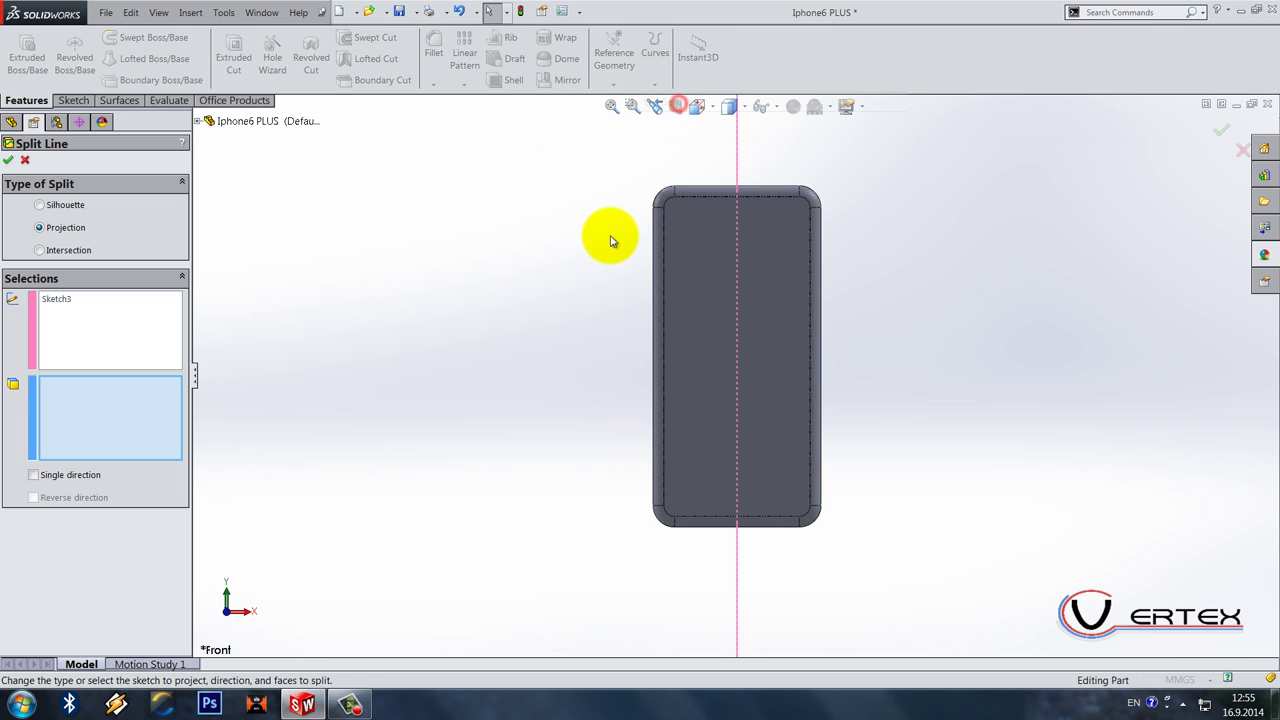
pyautogui.moveTo(620, 203); pyautogui.dragTo(900, 514)
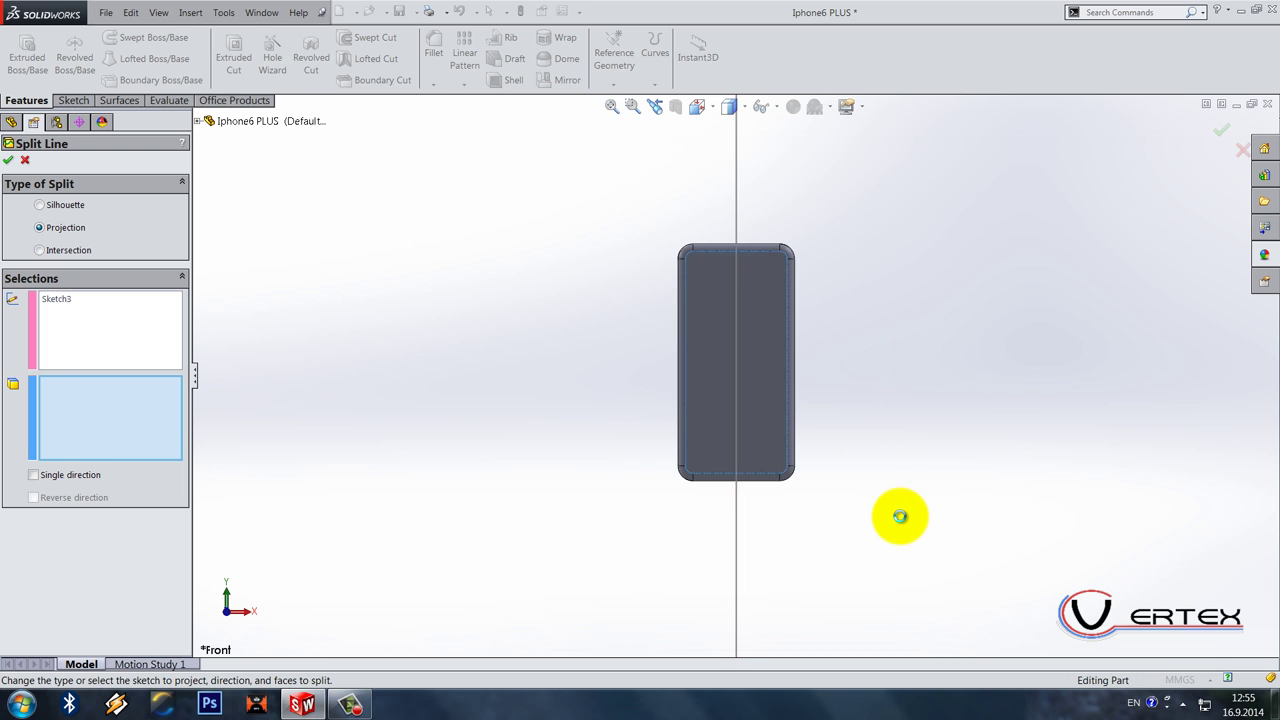
pyautogui.press('Return')
pyautogui.click(900, 518)
pyautogui.moveTo(849, 417); pyautogui.dragTo(842, 374, button='middle')
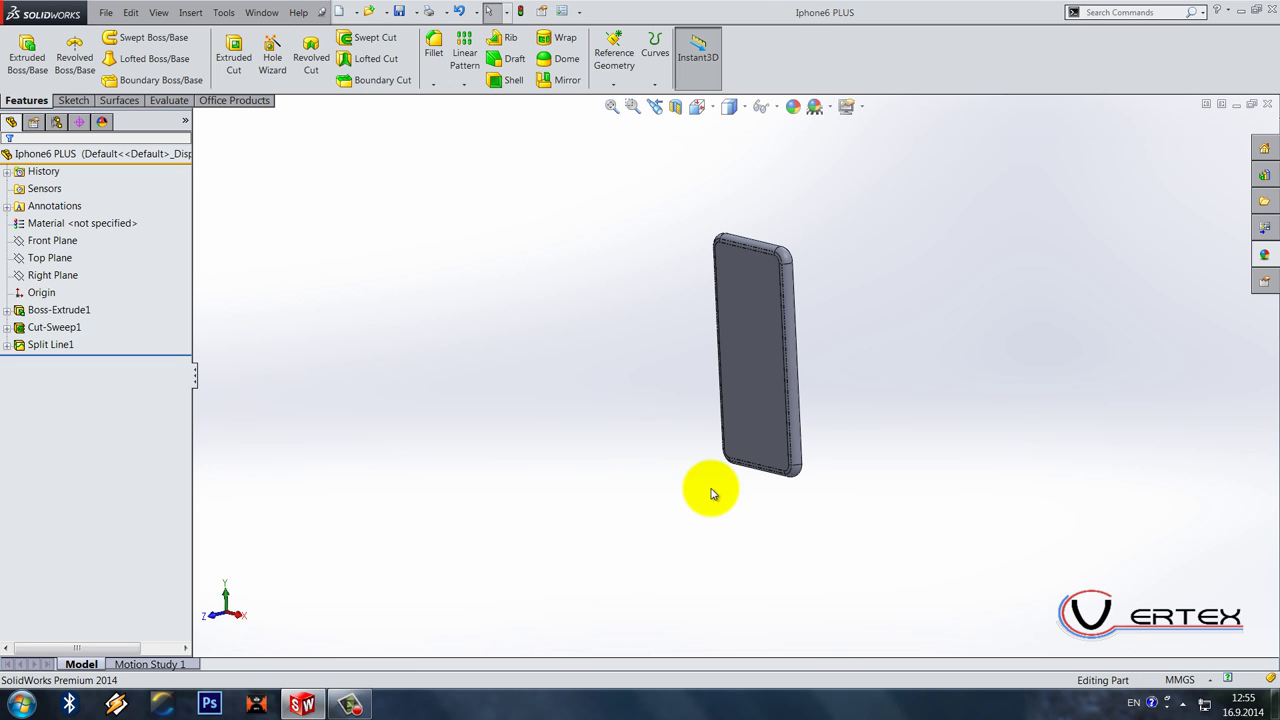
# Step: Sketch a circle about 9.25 mm in radius on the front face, near the centre of its lower end
pyautogui.scroll(-5, 712, 494)
pyautogui.rightClick(771, 380)
pyautogui.click(795, 298)
pyautogui.rightClick(792, 301)
pyautogui.click(805, 260)
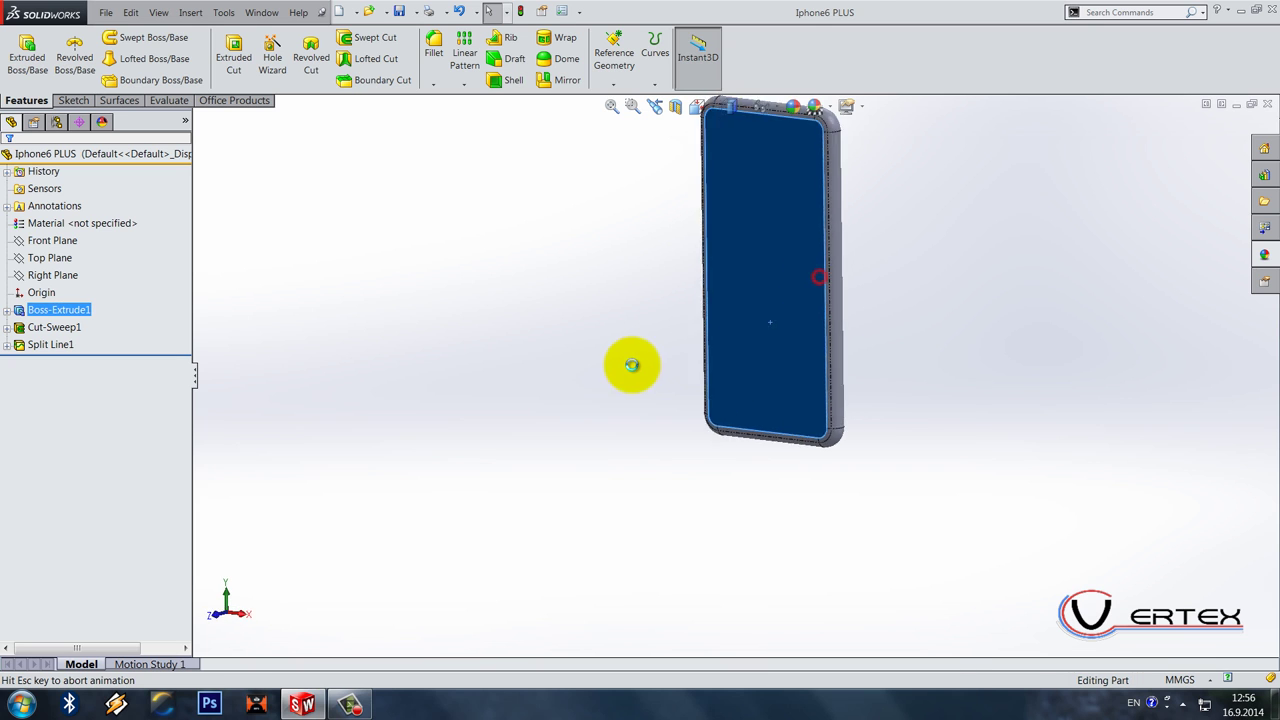
pyautogui.scroll(-2, 733, 408)
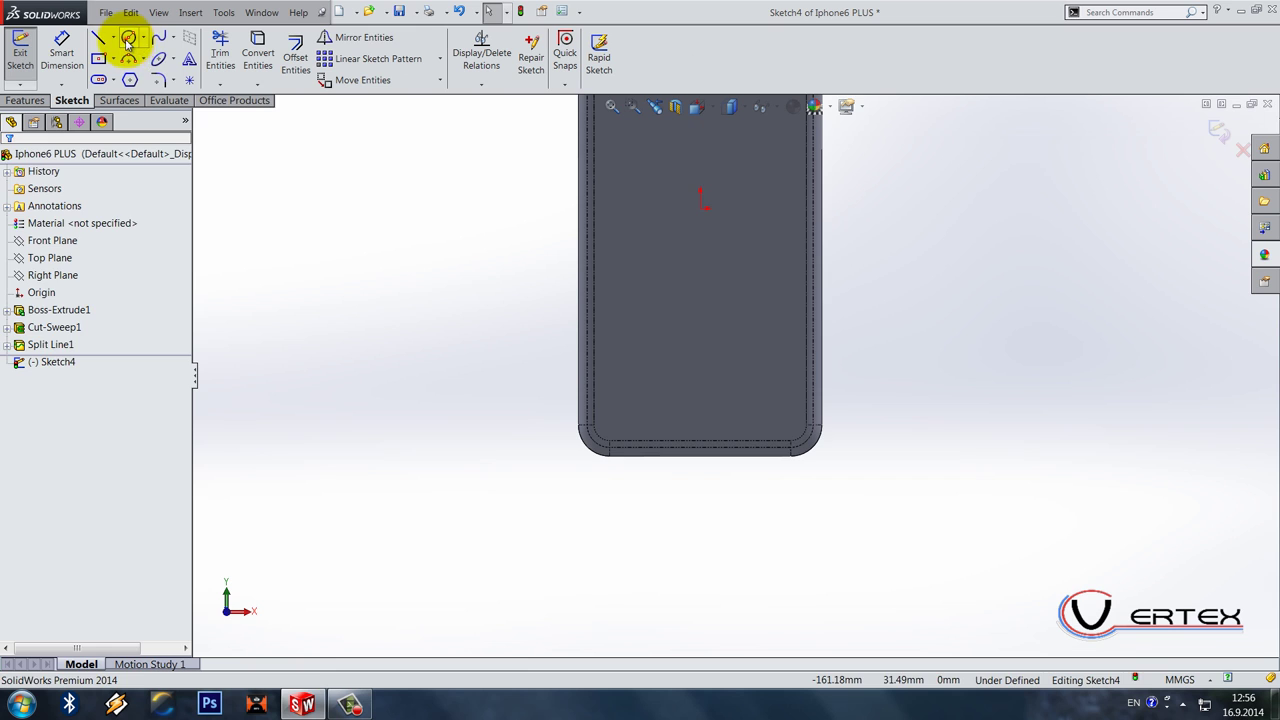
pyautogui.click(128, 40)
pyautogui.scroll(-2, 706, 400)
pyautogui.click(706, 398)
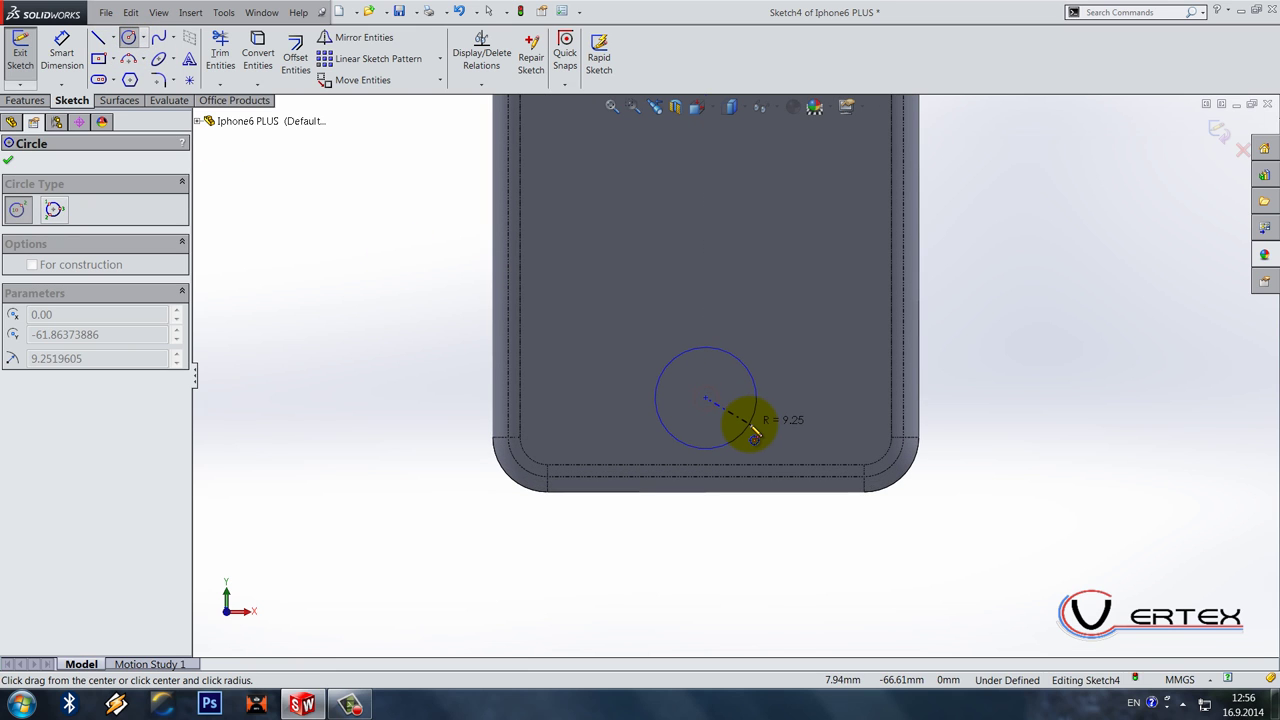
pyautogui.click(754, 432)
# Step: Set the circle's diameter to 10.9 mm
pyautogui.click(62, 50)
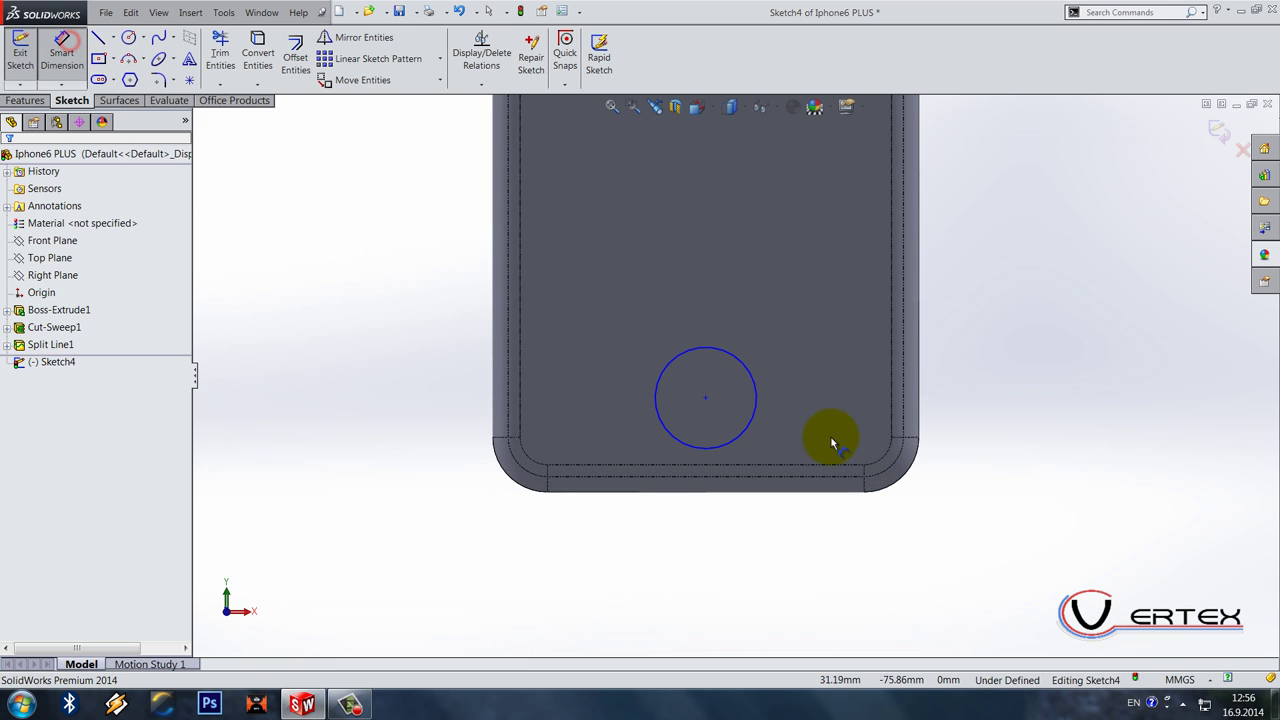
pyautogui.click(760, 408)
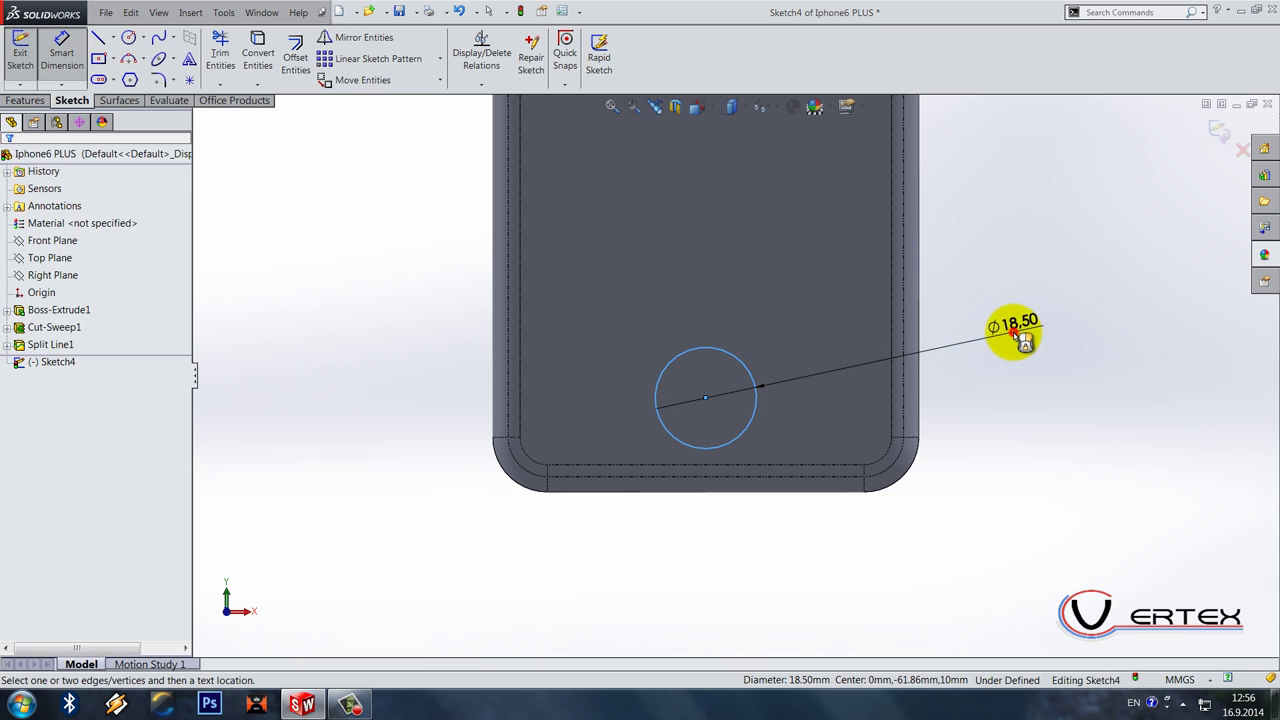
pyautogui.click(1012, 336)
pyautogui.write('10.9')
pyautogui.press('Return')
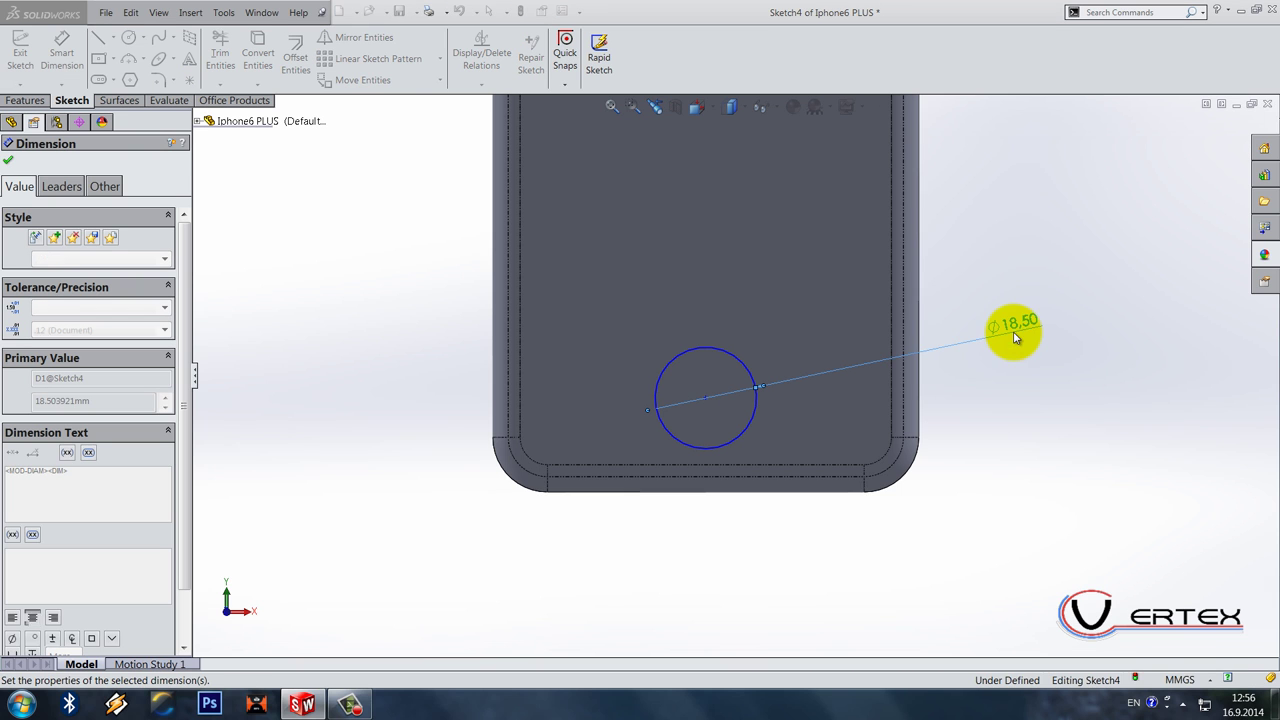
pyautogui.click(980, 365)
# Step: Align the circle's centre vertically with the origin
pyautogui.scroll(3, 745, 360)
pyautogui.scroll(-2, 726, 206)
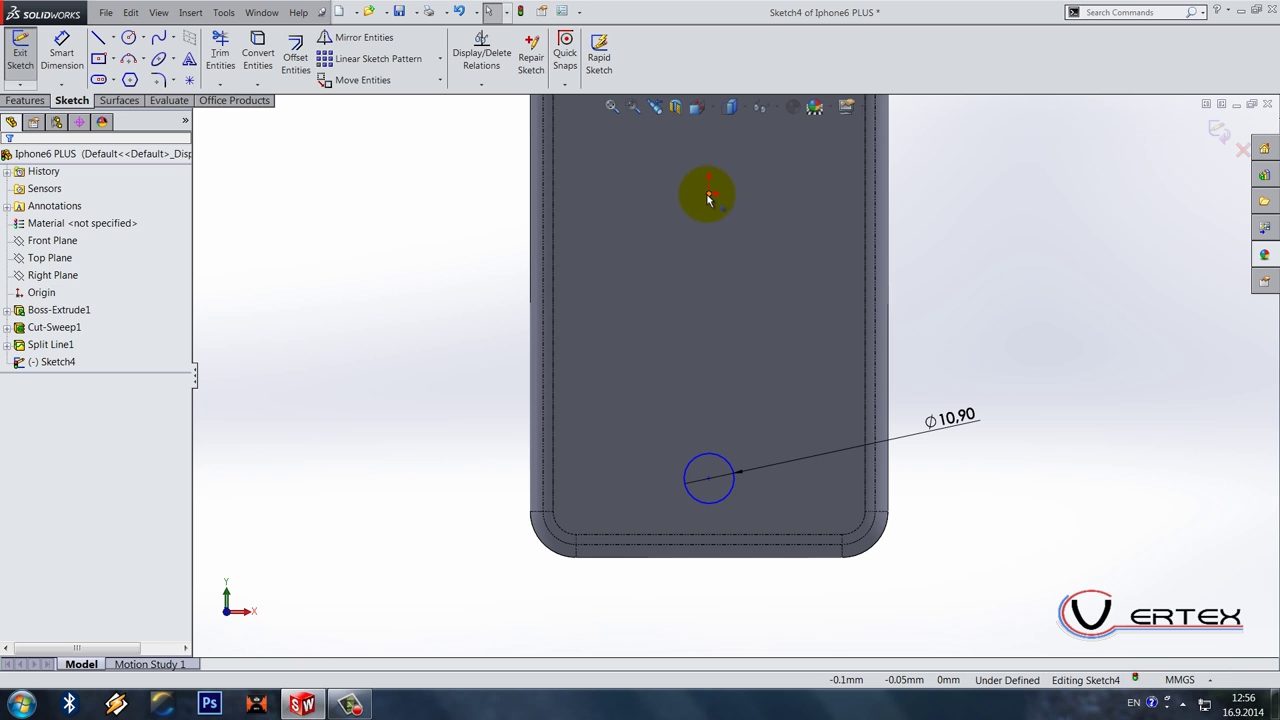
pyautogui.keyDown('ctrl'); pyautogui.click(707, 475); pyautogui.keyUp('ctrl')
pyautogui.click(765, 425)
# Step: Dimension the circle's centre 8.5 mm from the lower split-line edge and finish the sketch
pyautogui.click(62, 50)
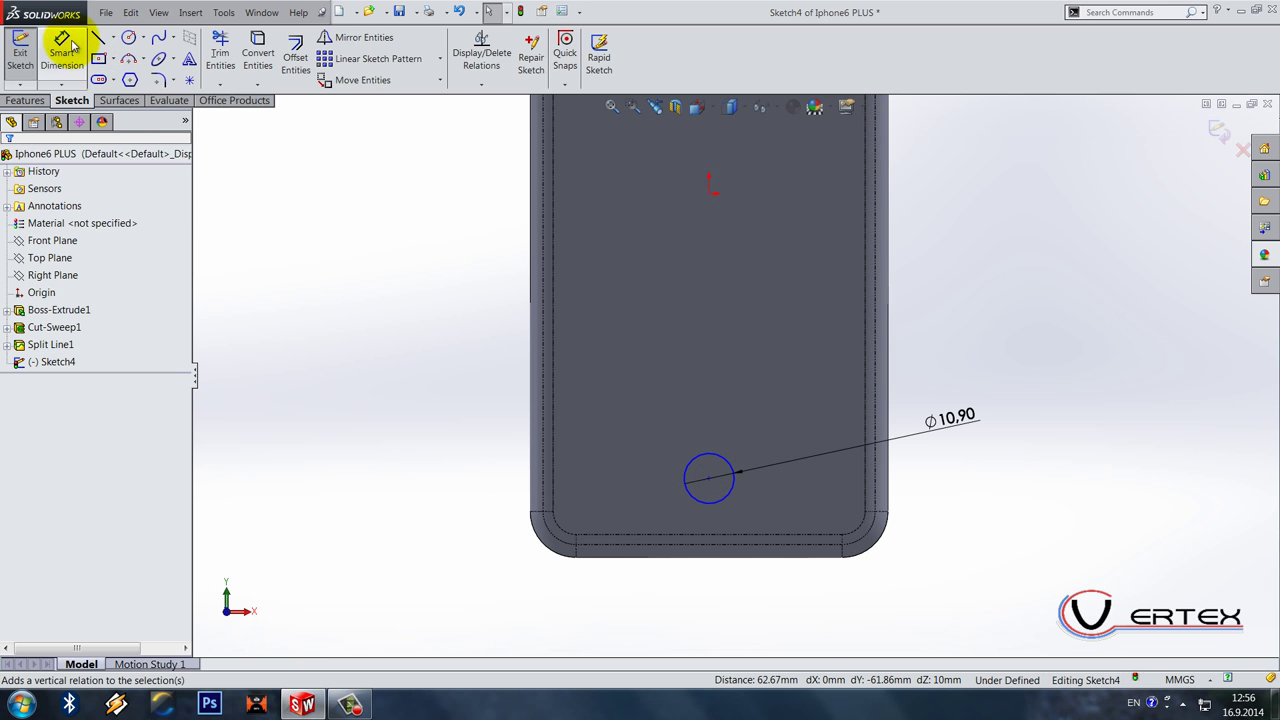
pyautogui.click(715, 516)
pyautogui.click(708, 479)
pyautogui.click(943, 504)
pyautogui.write('8.5')
pyautogui.press('Return')
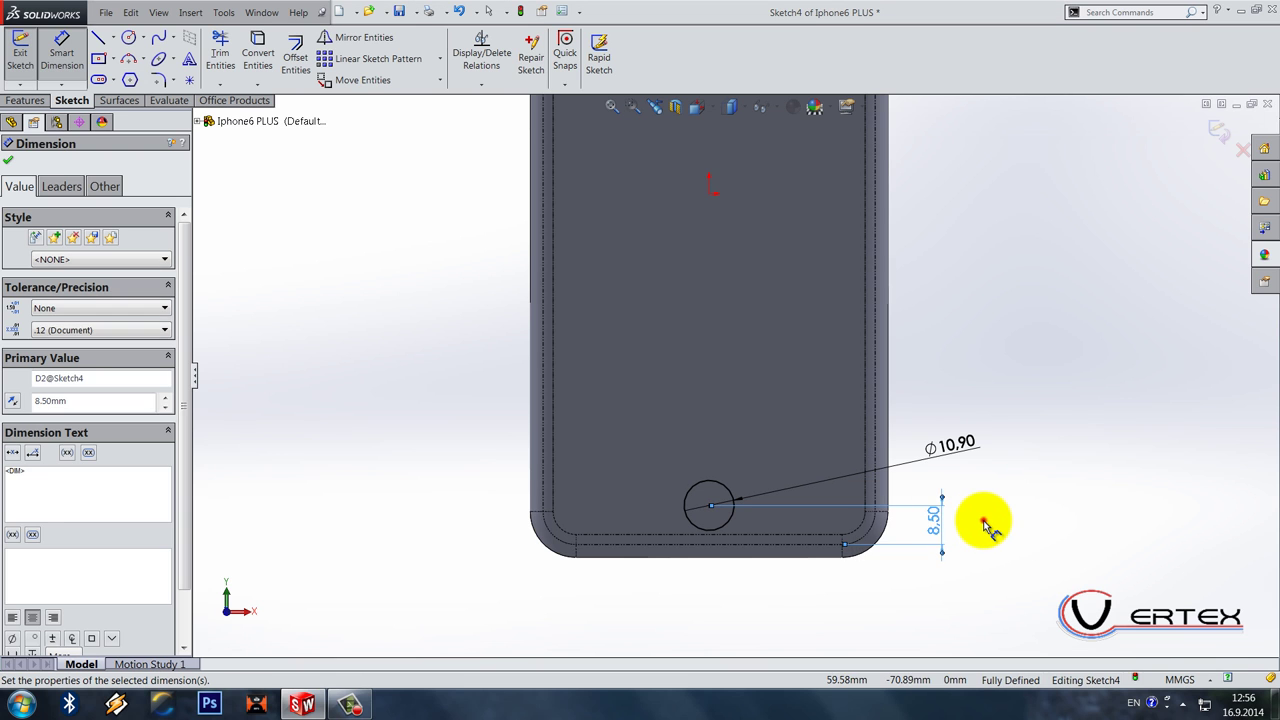
pyautogui.click(983, 520)
pyautogui.click(1216, 132)
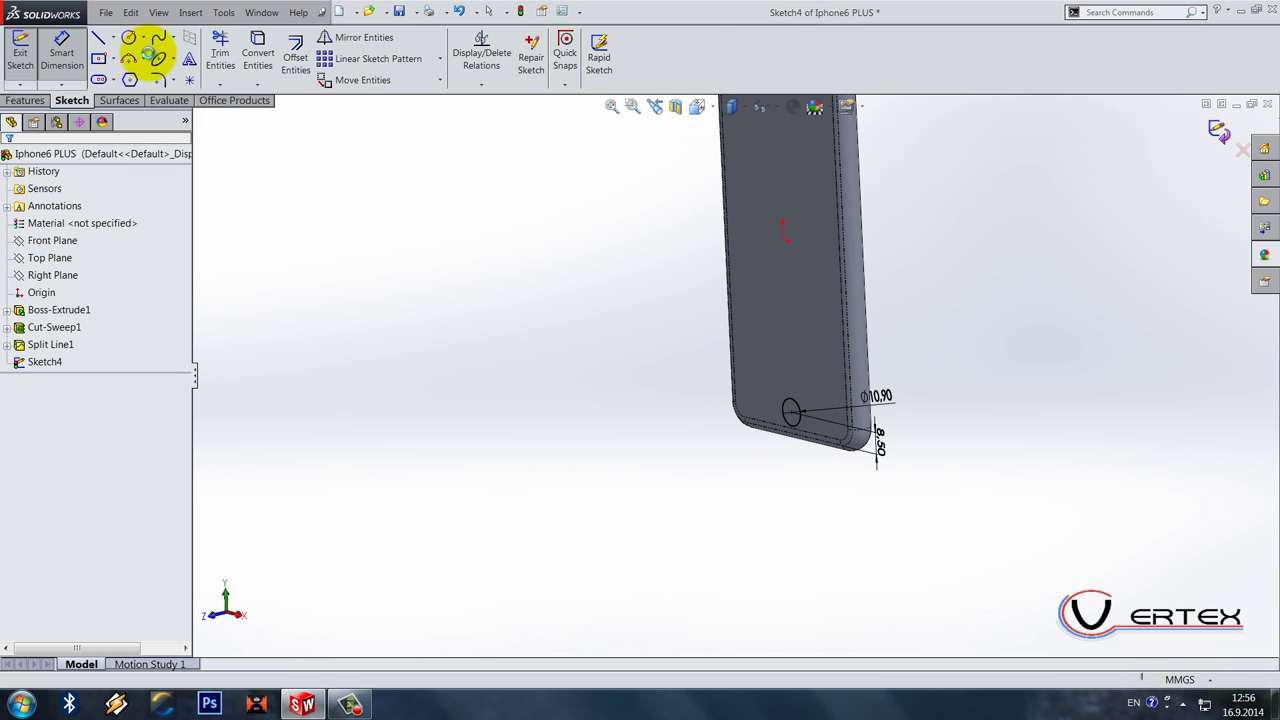
# Step: Cut the circle blind 0.25 mm deep into the front face with a 70-degree draft
pyautogui.click(232, 62)
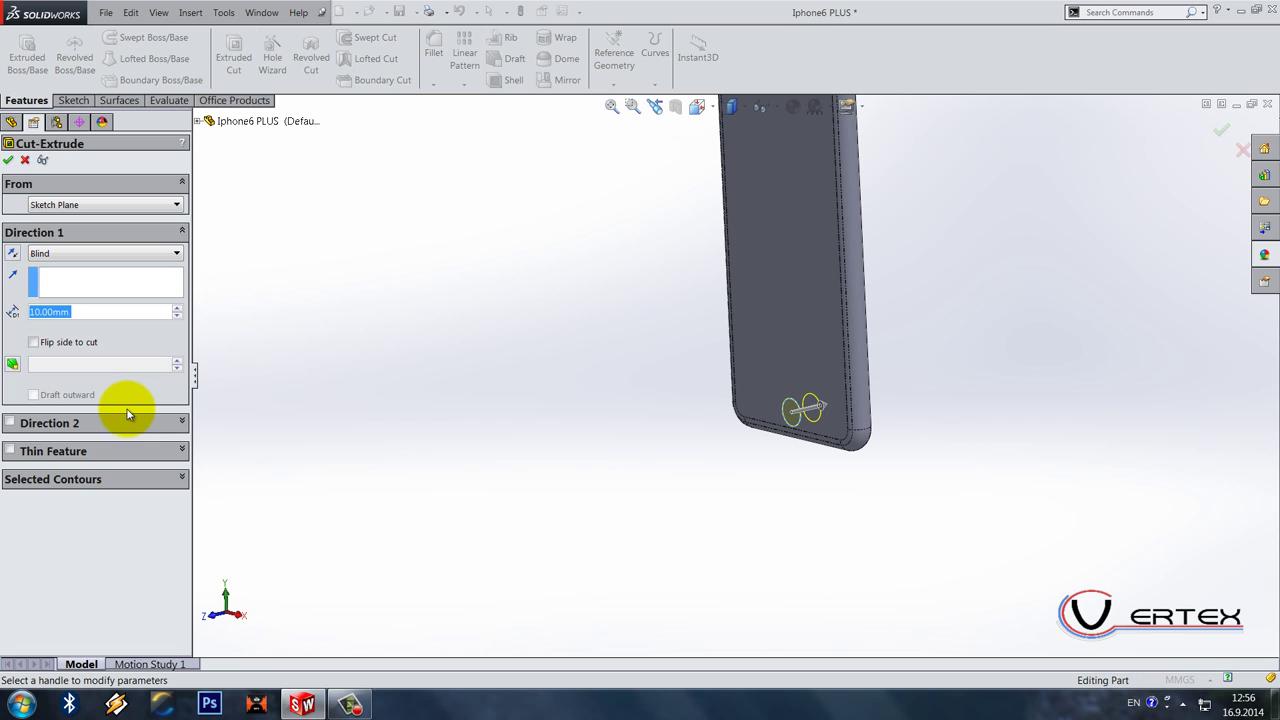
pyautogui.write('0.')
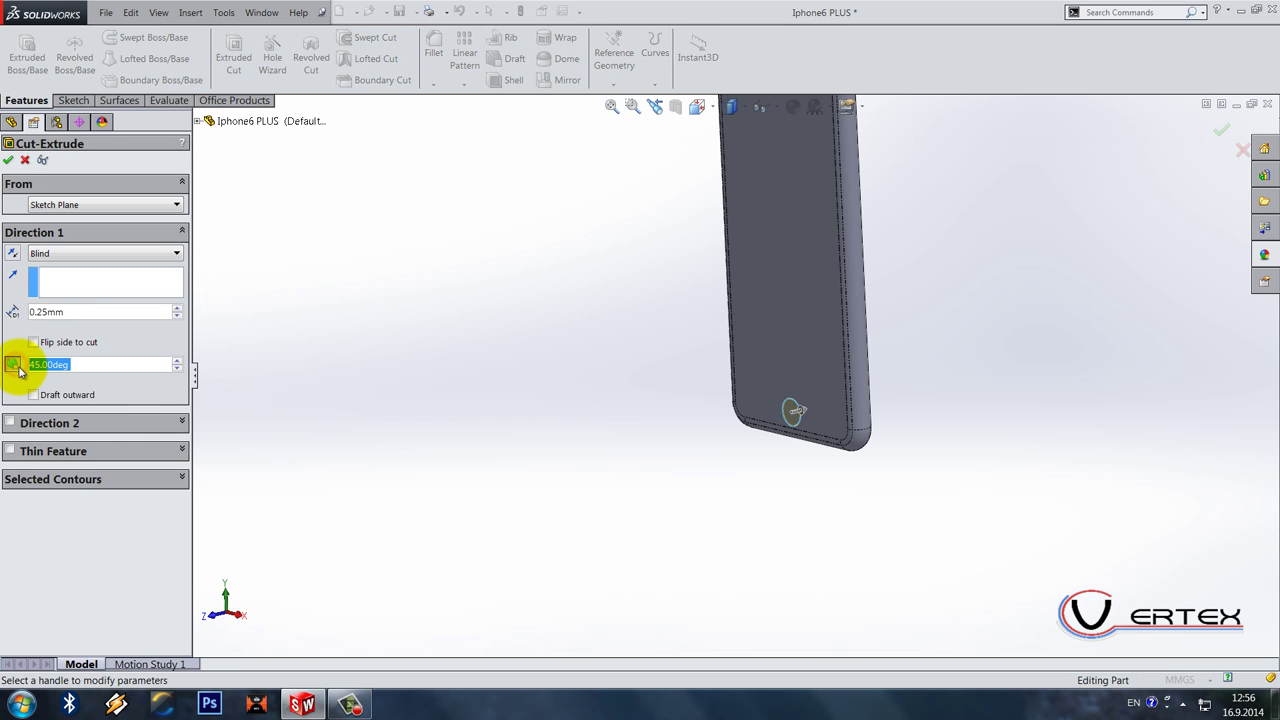
pyautogui.scroll(-8, 837, 483)
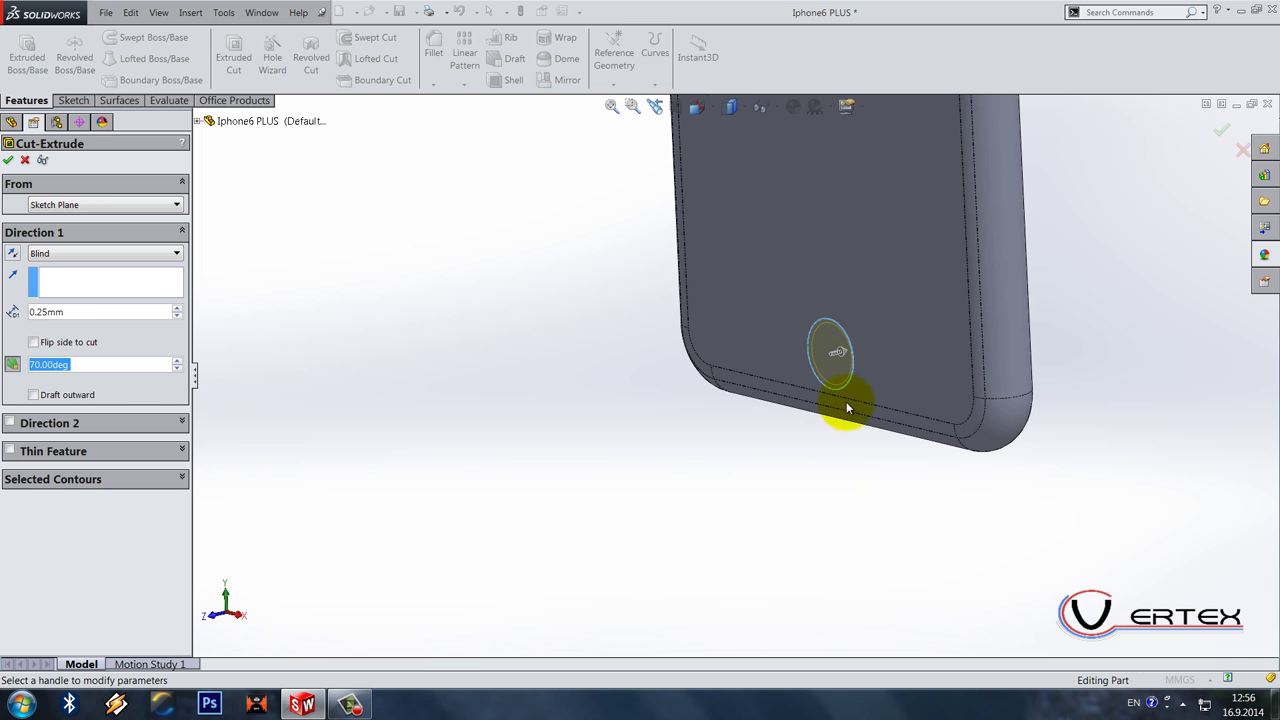
pyautogui.press('Return')
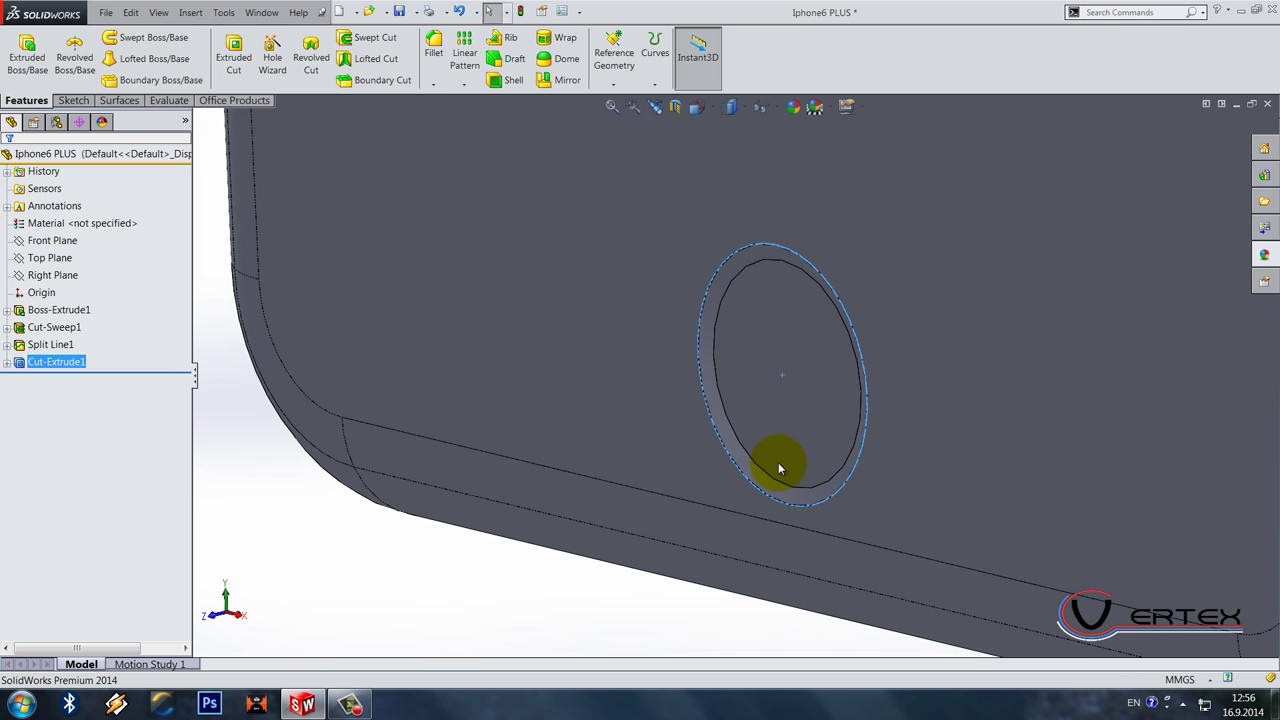
# Step: Sketch a horizontal straight slot on the front face near its upper end, about 22.7 mm between centres and 6.5 mm wide
pyautogui.scroll(8, 714, 609)
pyautogui.moveTo(757, 508); pyautogui.dragTo(860, 550, button='middle')
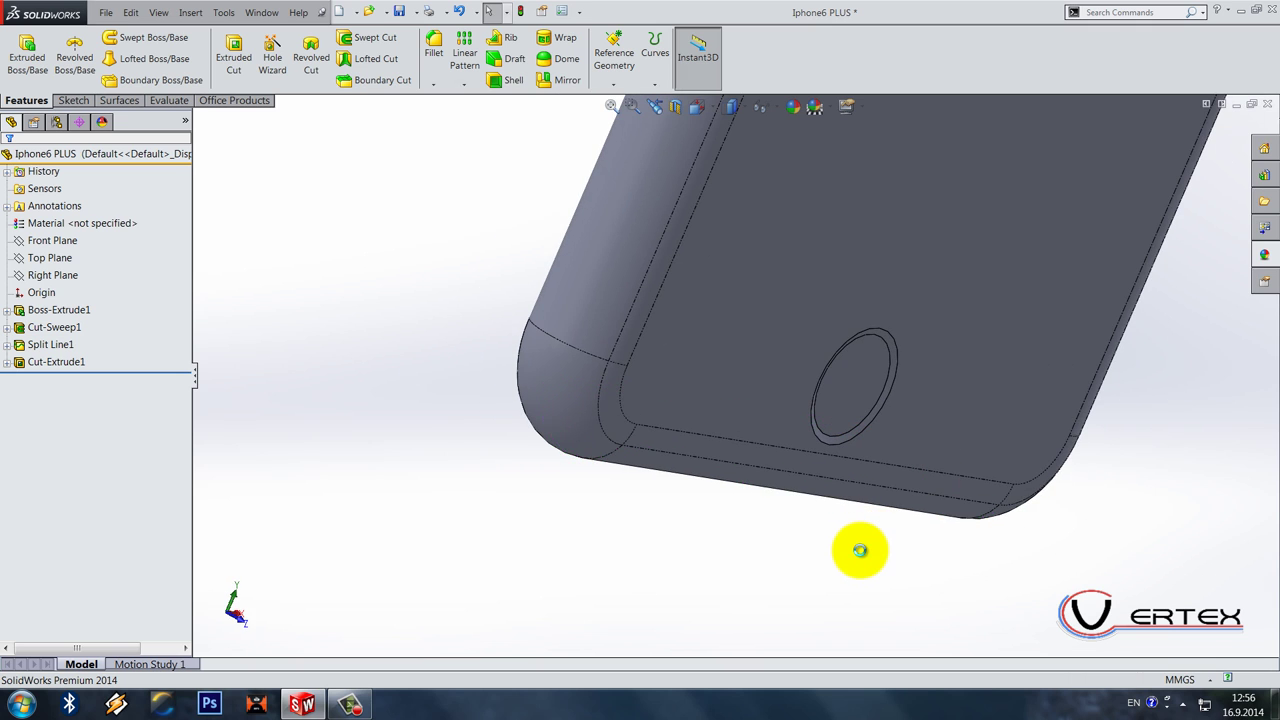
pyautogui.scroll(5, 831, 283)
pyautogui.moveTo(831, 283); pyautogui.dragTo(846, 206, button='middle')
pyautogui.rightClick(840, 196)
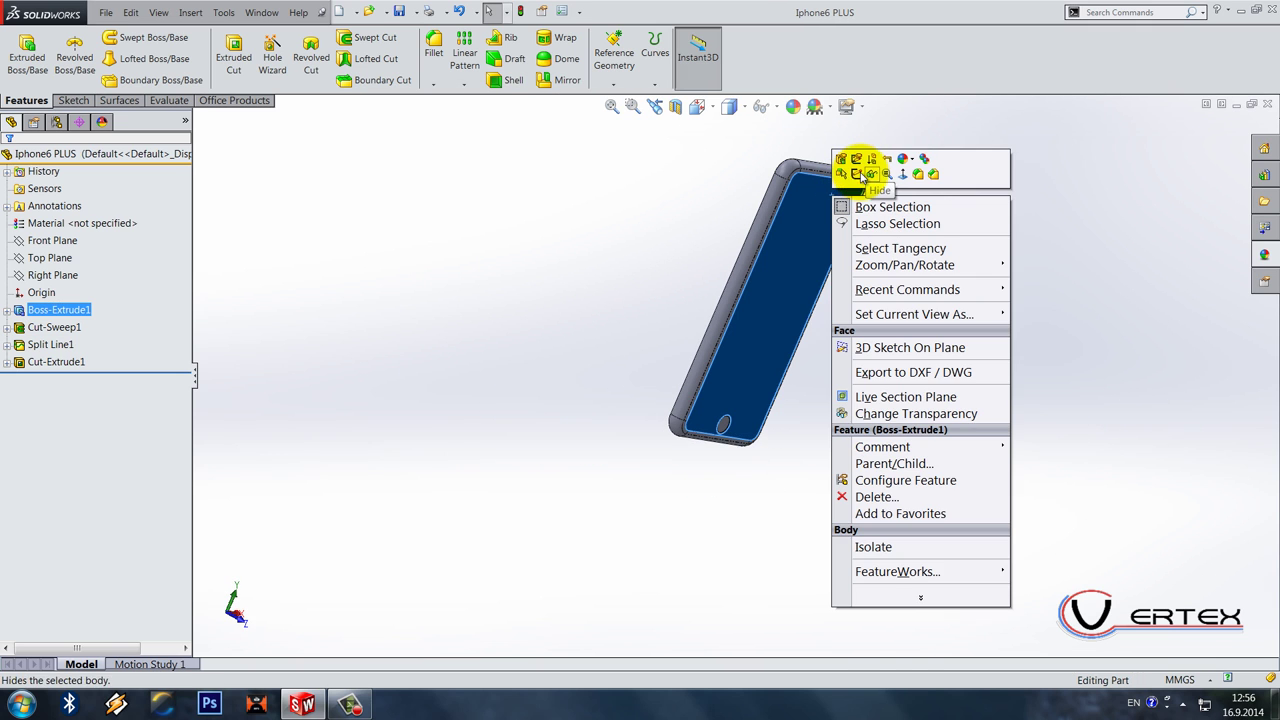
pyautogui.click(841, 174)
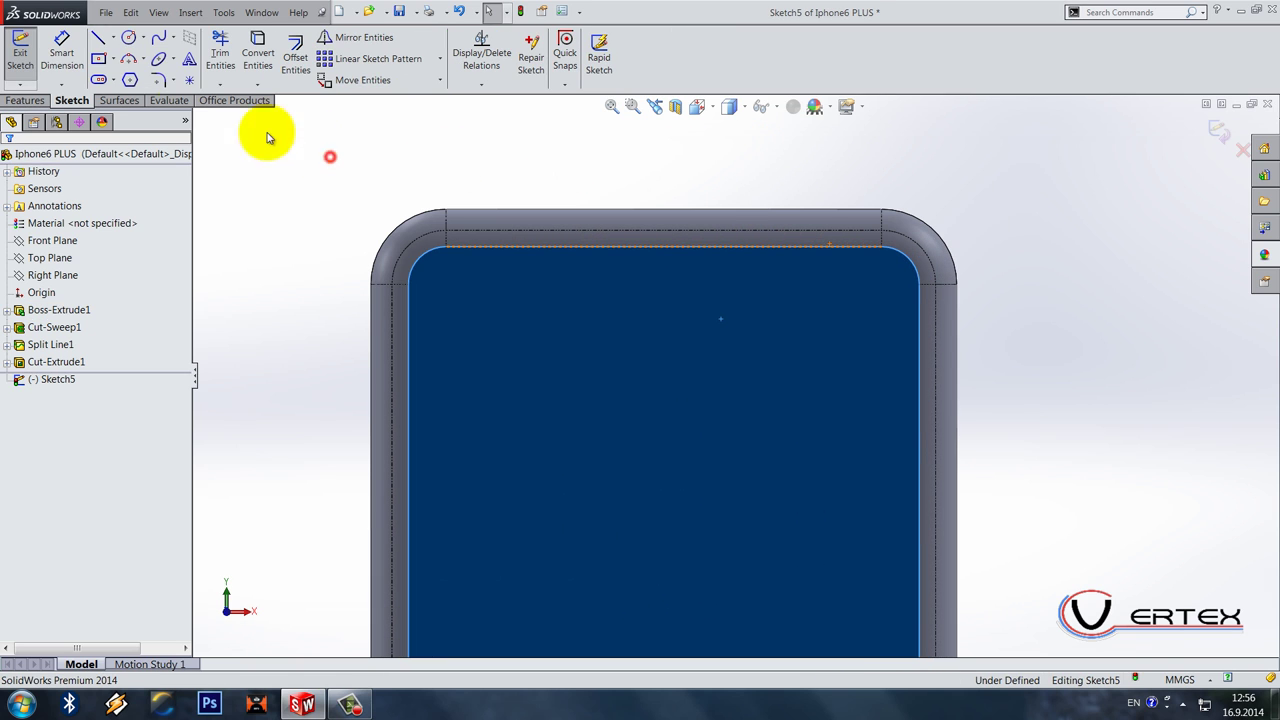
pyautogui.click(310, 147)
pyautogui.click(98, 80)
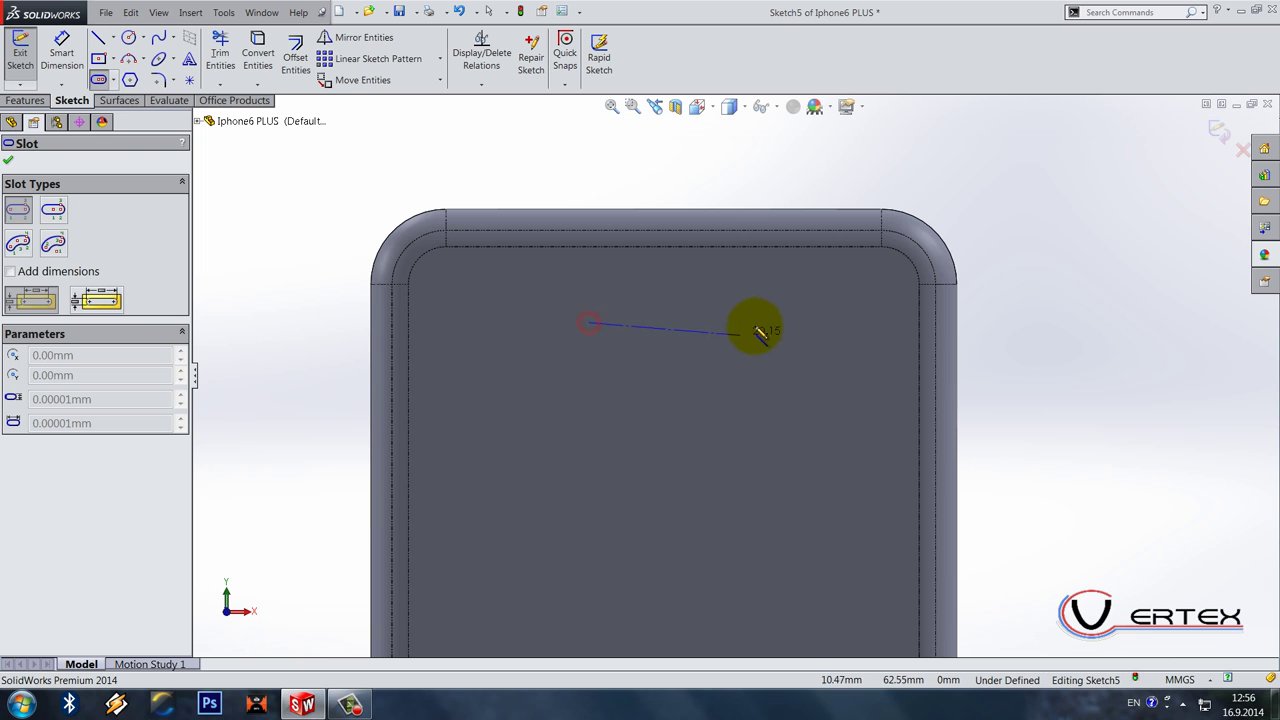
pyautogui.click(785, 302)
pyautogui.press('Escape')
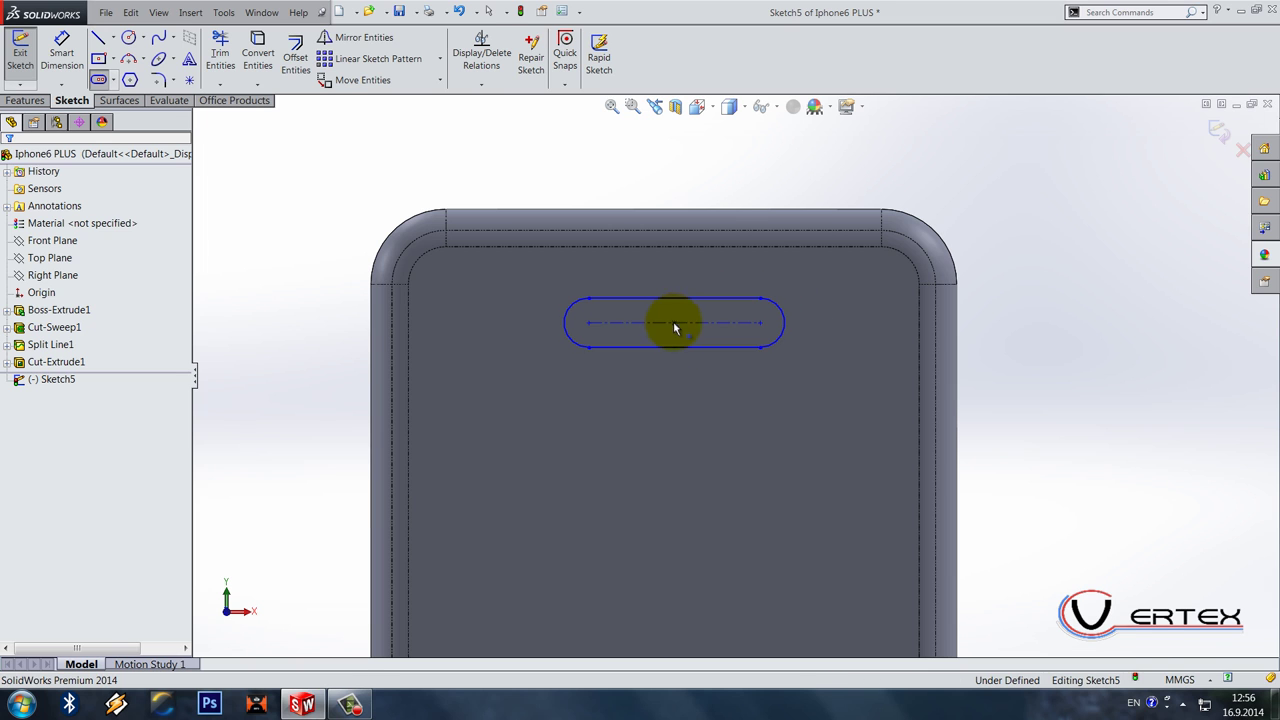
# Step: Align the slot's centre point vertically with the origin
pyautogui.click(675, 325)
pyautogui.scroll(5, 725, 383)
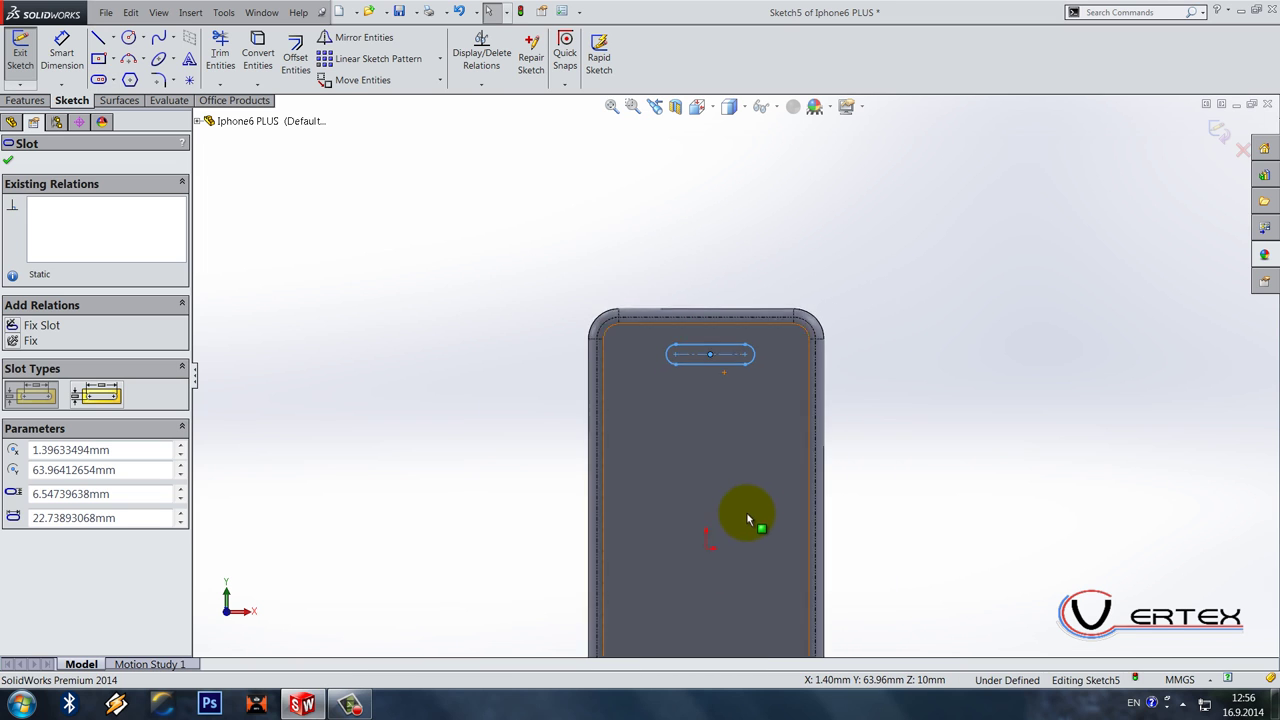
pyautogui.keyDown('ctrl'); pyautogui.click(722, 482); pyautogui.keyUp('ctrl')
pyautogui.click(780, 425)
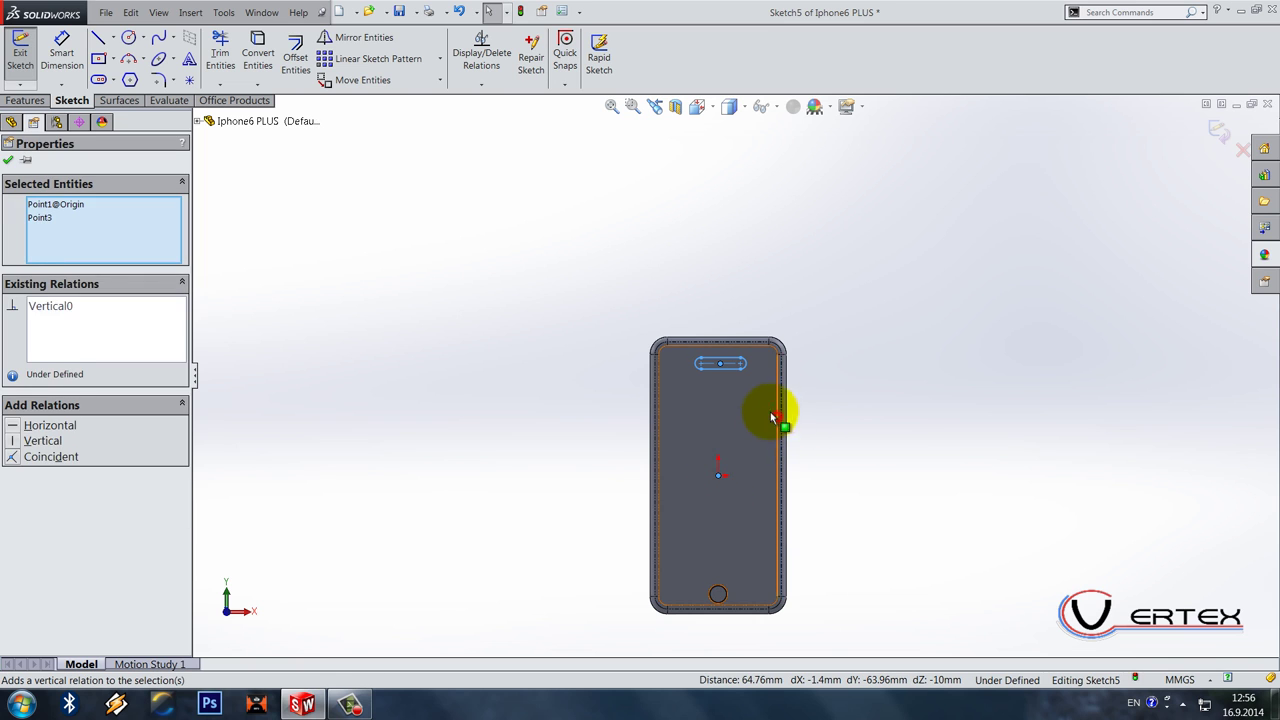
pyautogui.press('Escape')
pyautogui.scroll(3, 740, 360)
# Step: Set the slot's centre-to-centre length to 9.5 mm
pyautogui.click(62, 62)
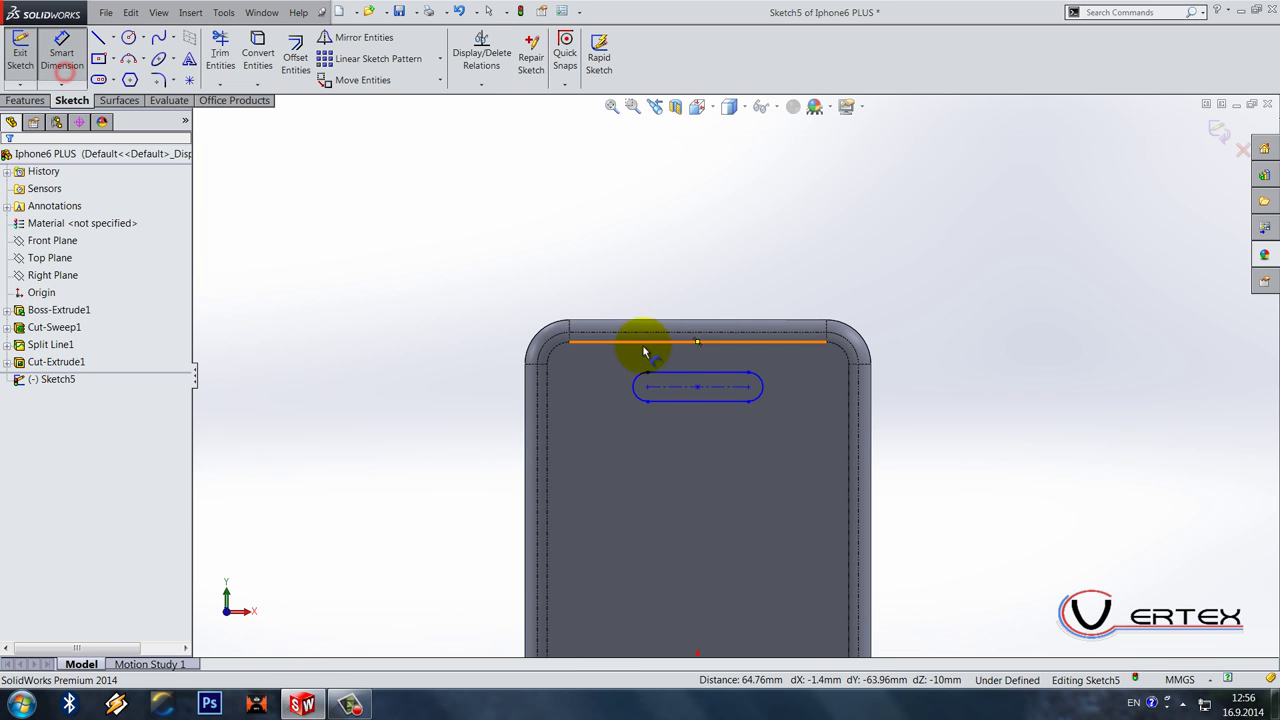
pyautogui.click(665, 393)
pyautogui.click(677, 255)
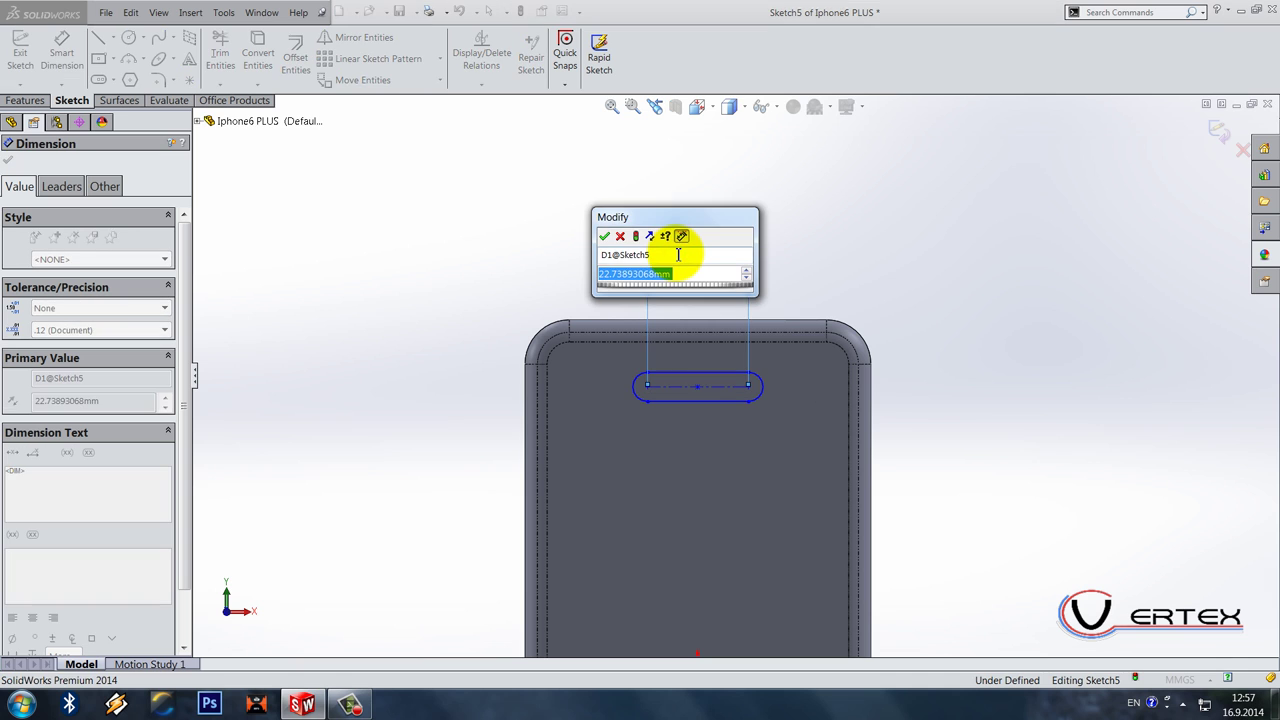
pyautogui.write('9.5')
pyautogui.press('Return')
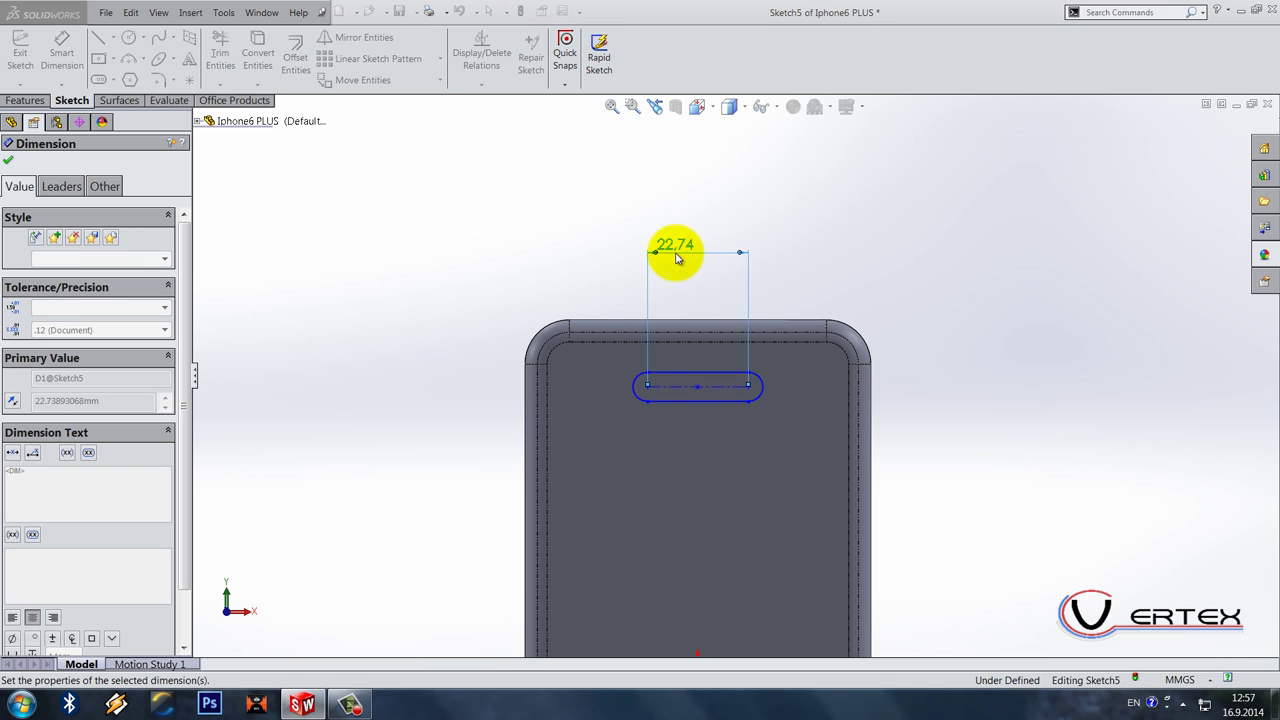
pyautogui.click(818, 275)
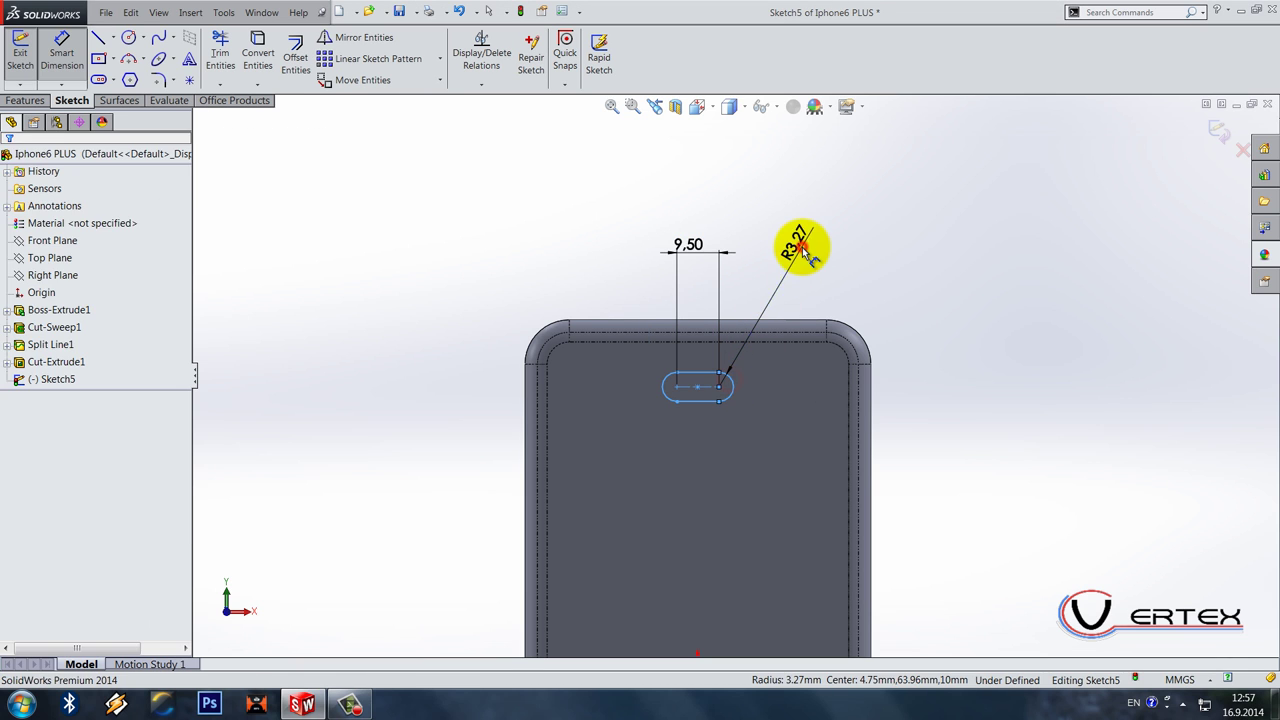
# Step: Dimension the radius of the slot's end arc and reduce it to narrow the slot
pyautogui.click(808, 251)
pyautogui.press('Return')
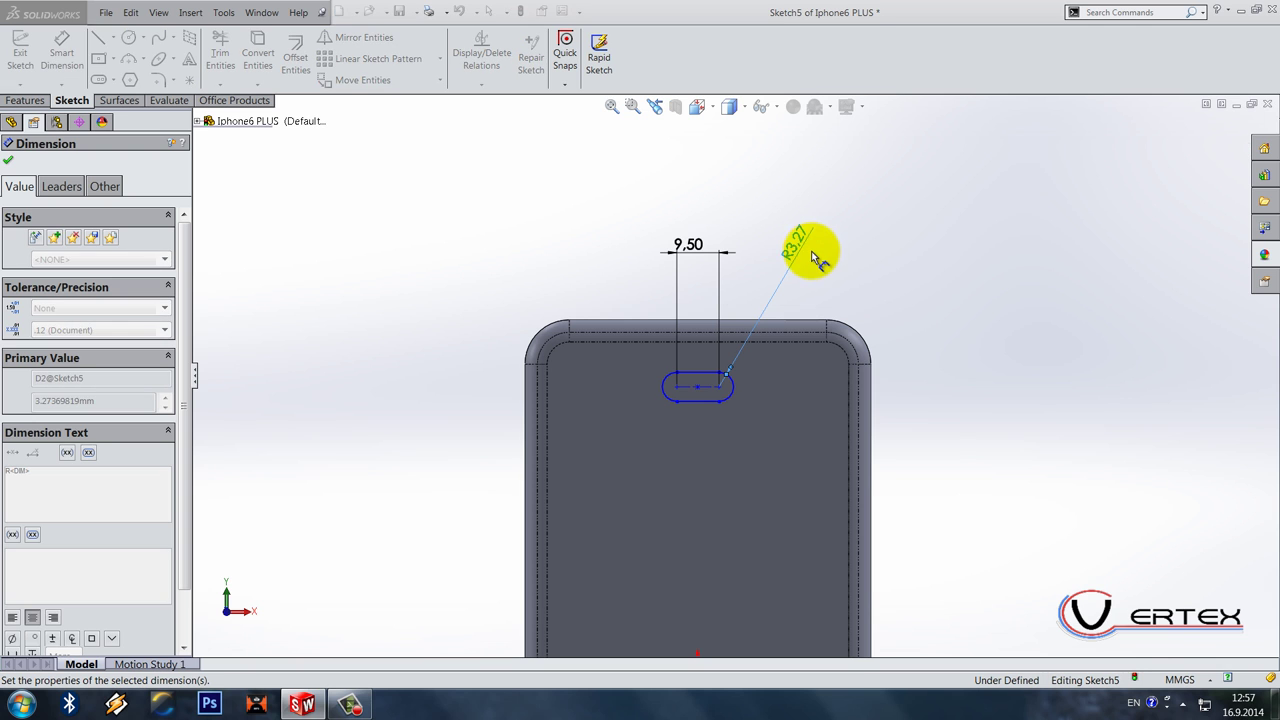
pyautogui.click(943, 243)
pyautogui.scroll(-5, 700, 395)
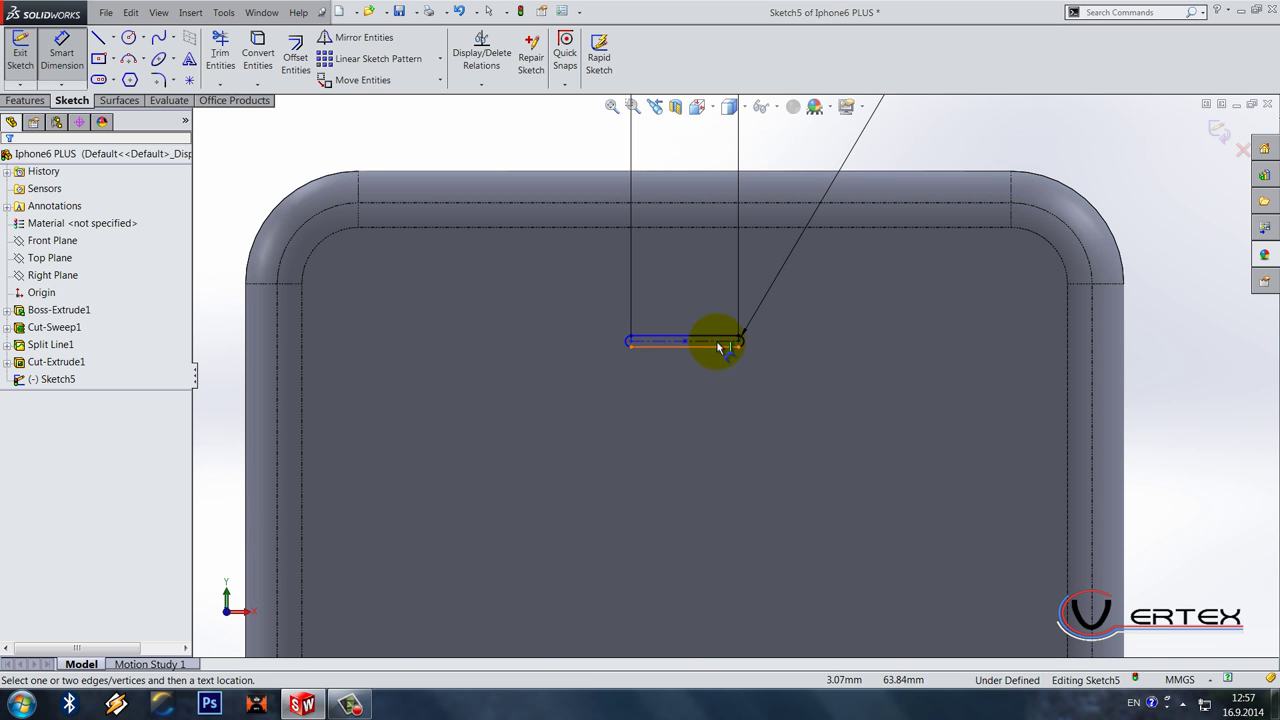
# Step: Dimension the vertical distance between the slot and the origin as 69.25 mm
pyautogui.click(720, 347)
pyautogui.scroll(4, 740, 390)
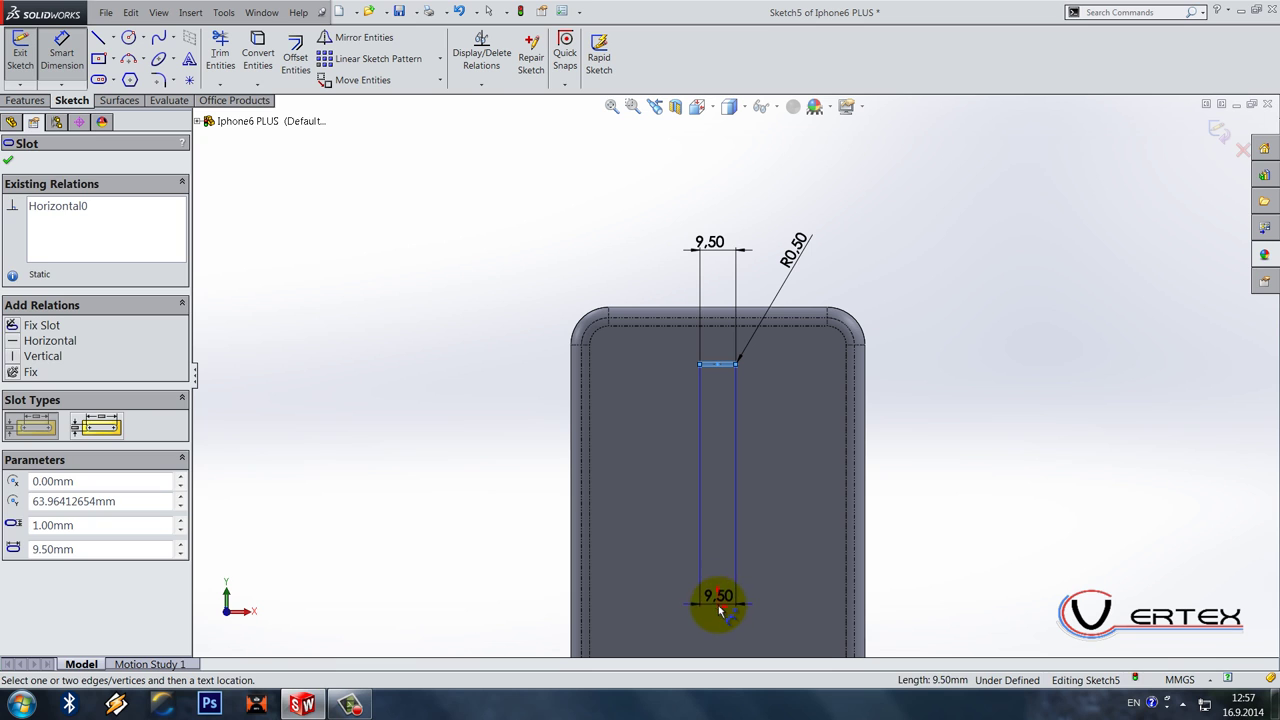
pyautogui.click(718, 606)
pyautogui.click(1021, 466)
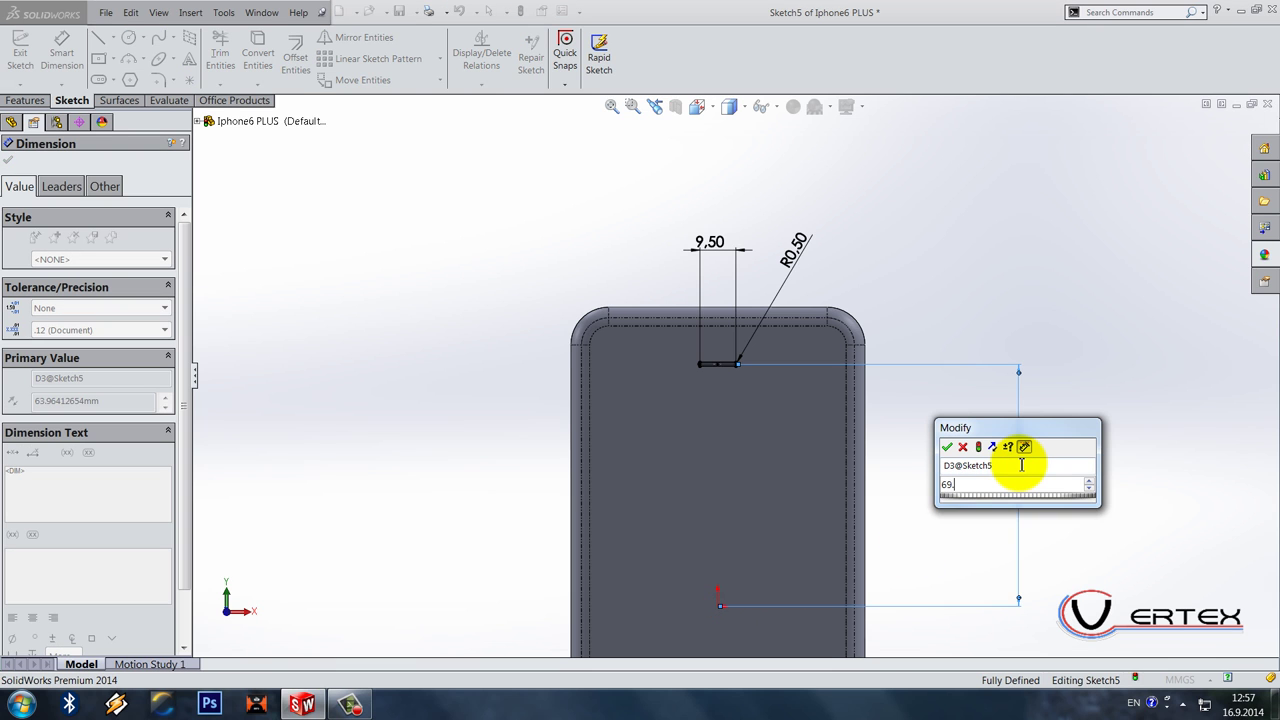
pyautogui.write('69.25')
pyautogui.press('Return')
pyautogui.click(929, 450)
# Step: Set the radius of the slot's end arc to 0.75 mm
pyautogui.scroll(3, 733, 323)
pyautogui.scroll(-1, 733, 323)
pyautogui.scroll(2, 733, 320)
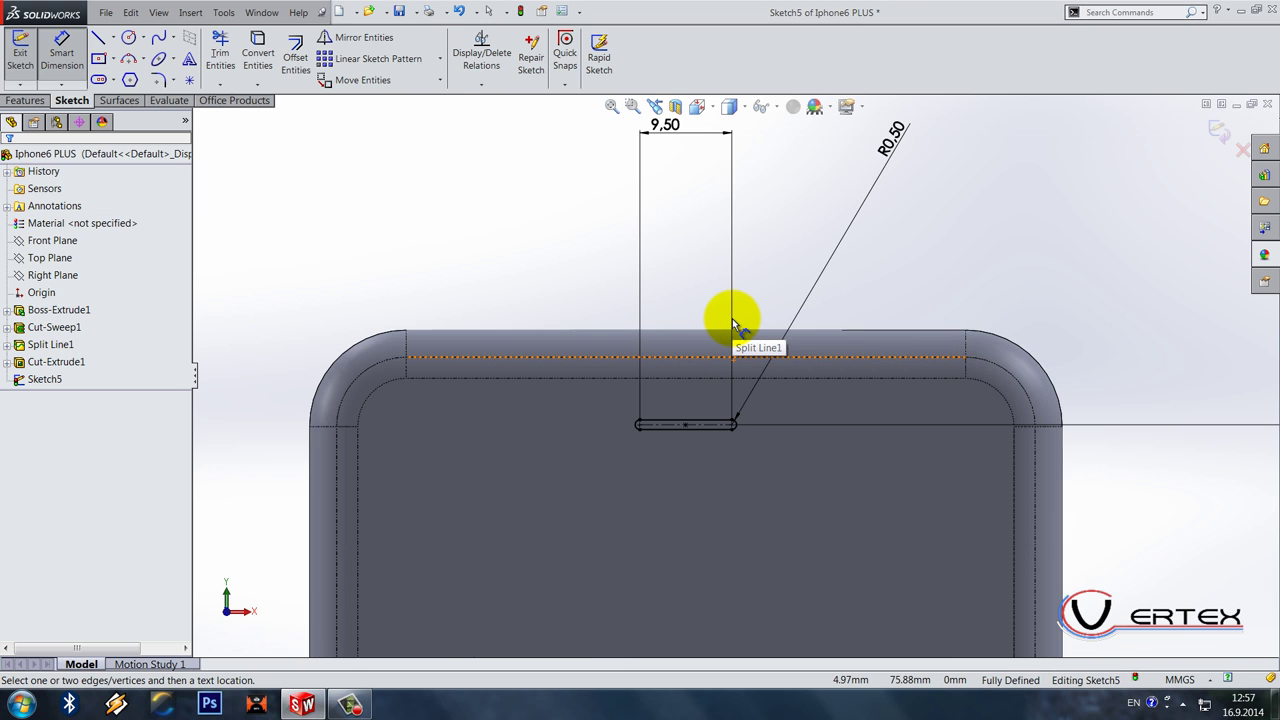
pyautogui.scroll(-6, 733, 323)
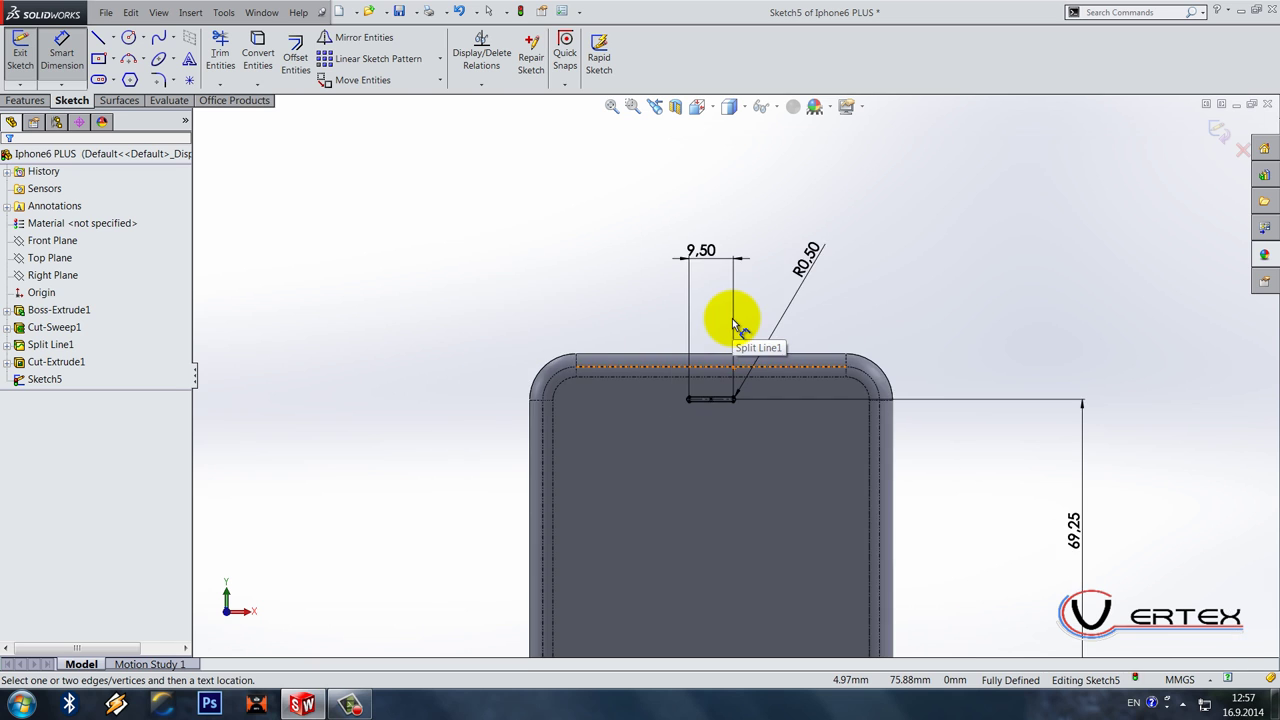
pyautogui.scroll(2, 722, 430)
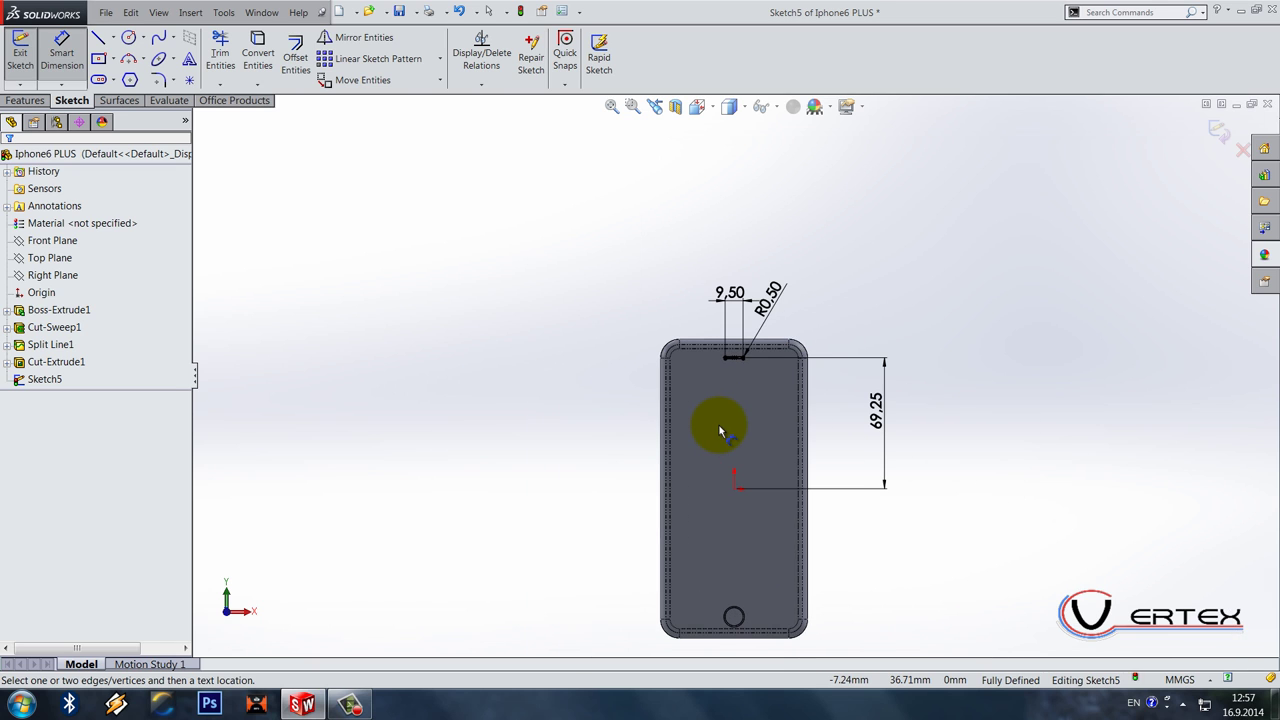
pyautogui.scroll(2, 794, 291)
pyautogui.click(792, 265)
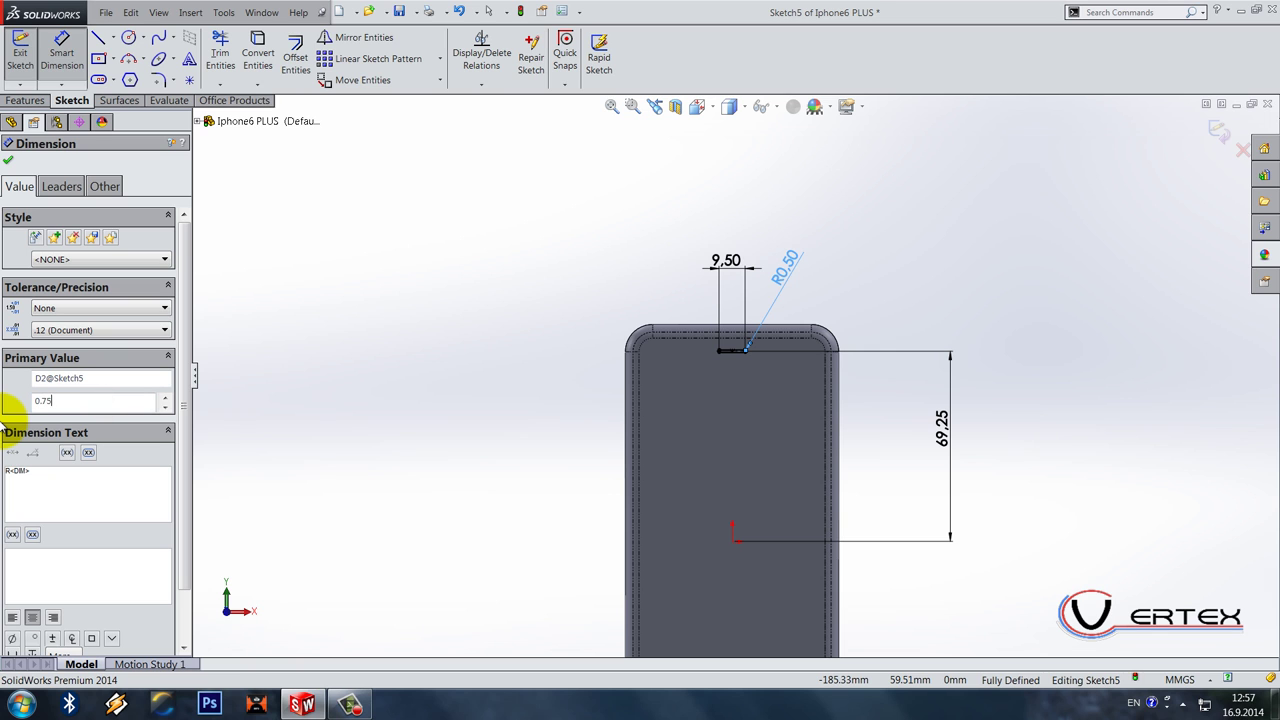
pyautogui.press('Escape')
pyautogui.scroll(4, 740, 352)
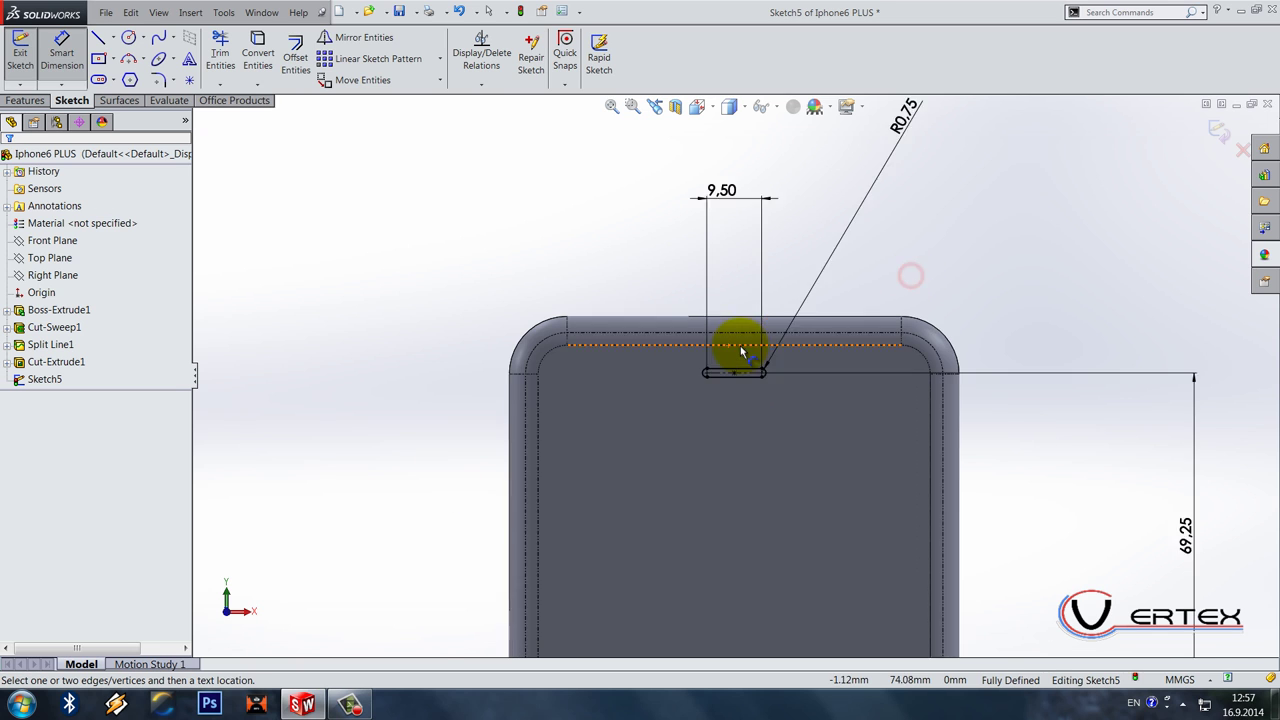
pyautogui.scroll(-5, 748, 352)
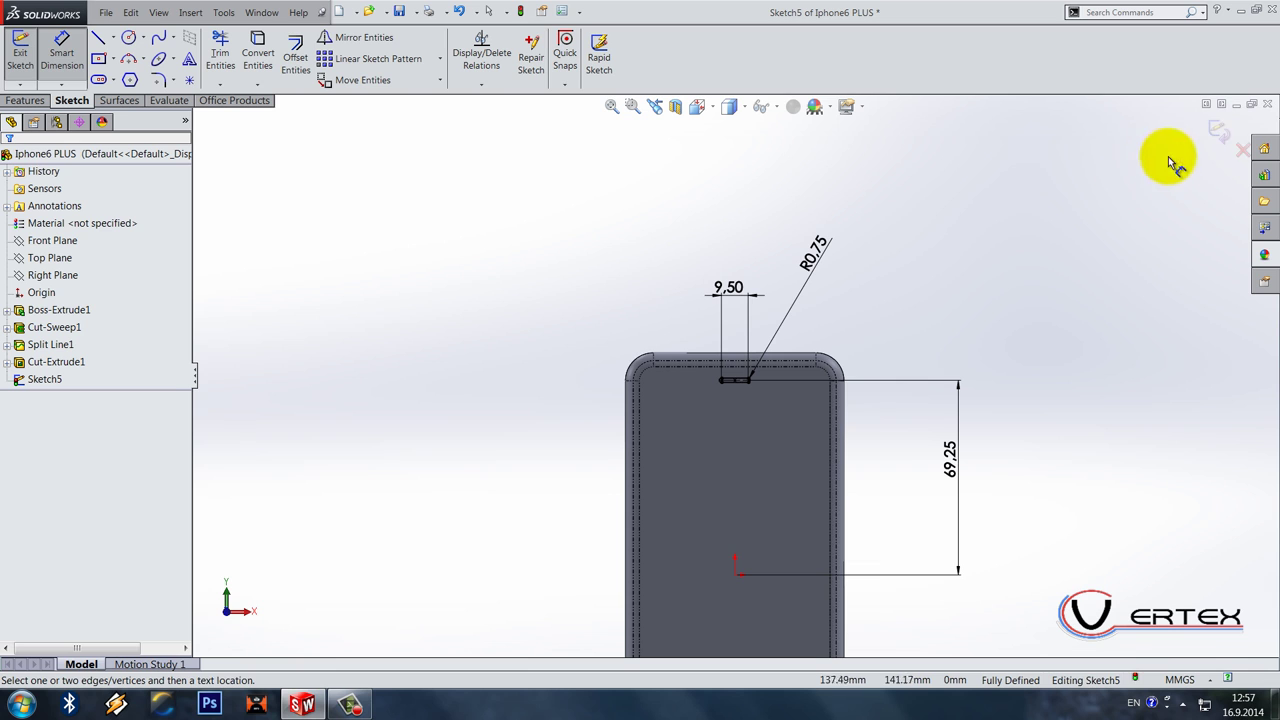
# Step: Close the slot sketch and cut it 0.5 mm deep into the front face with Extruded Cut
pyautogui.hotkey('ctrl', '7')
pyautogui.hotkey('ctrl', 'b')
pyautogui.scroll(4, 820, 220)
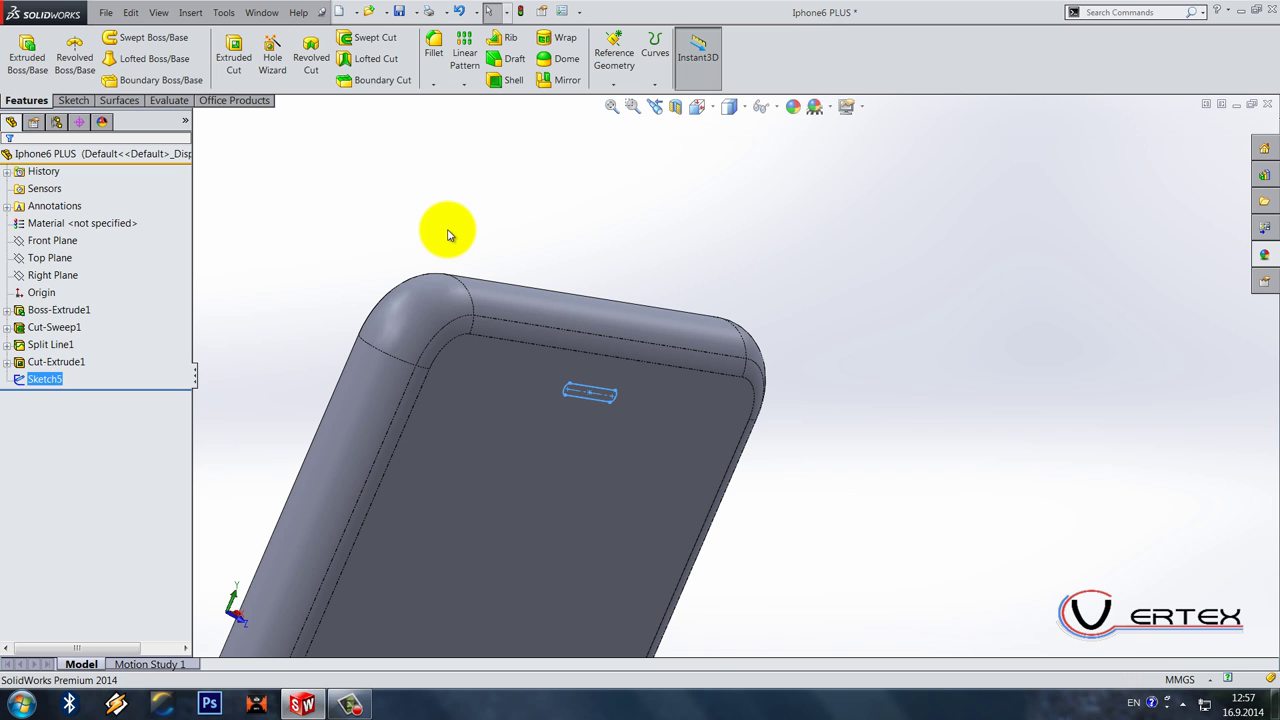
pyautogui.click(233, 50)
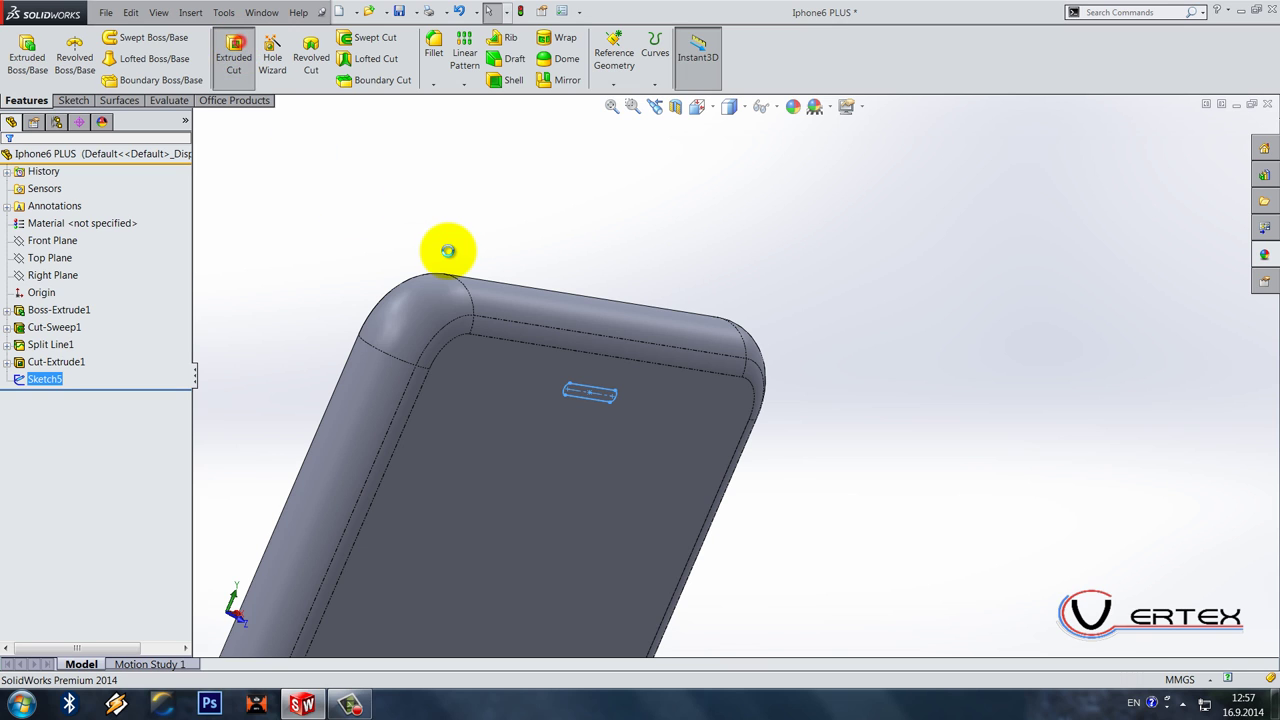
pyautogui.write('0.5')
pyautogui.press('Return')
# Step: Fillet the outer edge of the earpiece slot with a constant 0.25 mm radius and tangent propagation
pyautogui.moveTo(449, 251); pyautogui.dragTo(663, 349, button='middle')
pyautogui.scroll(3, 640, 486)
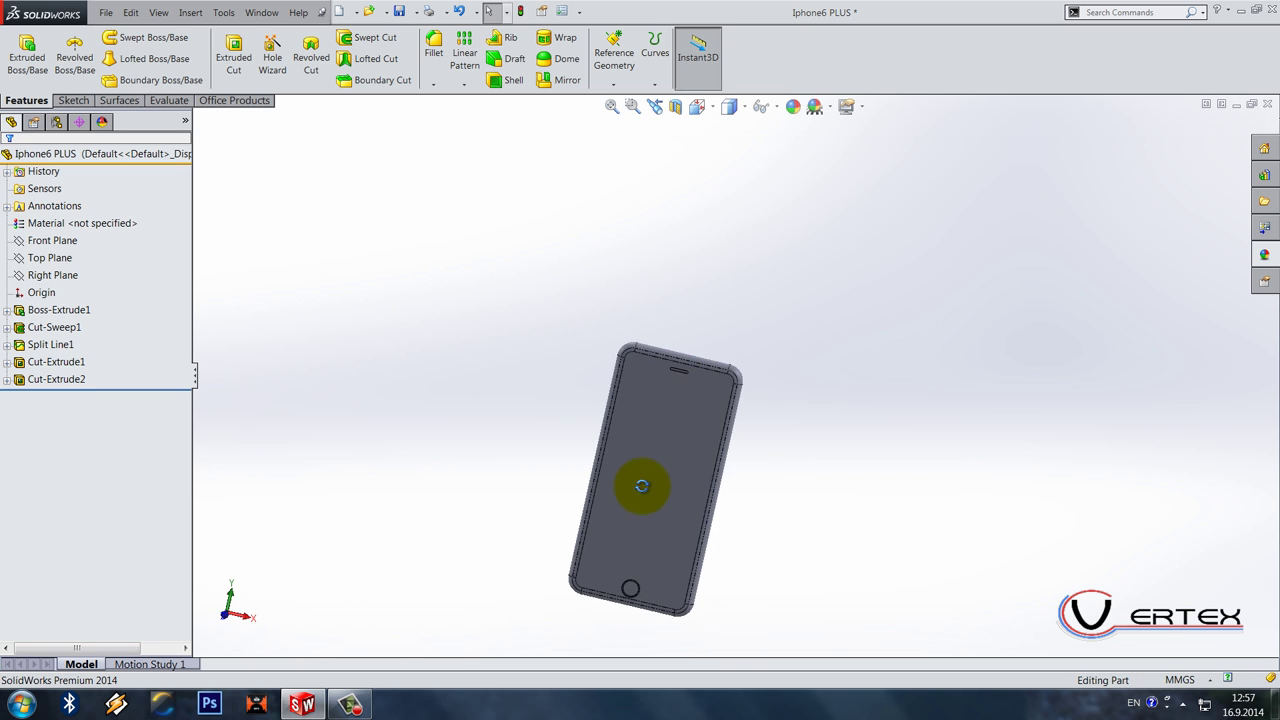
pyautogui.scroll(-5, 686, 386)
pyautogui.scroll(-10, 689, 350)
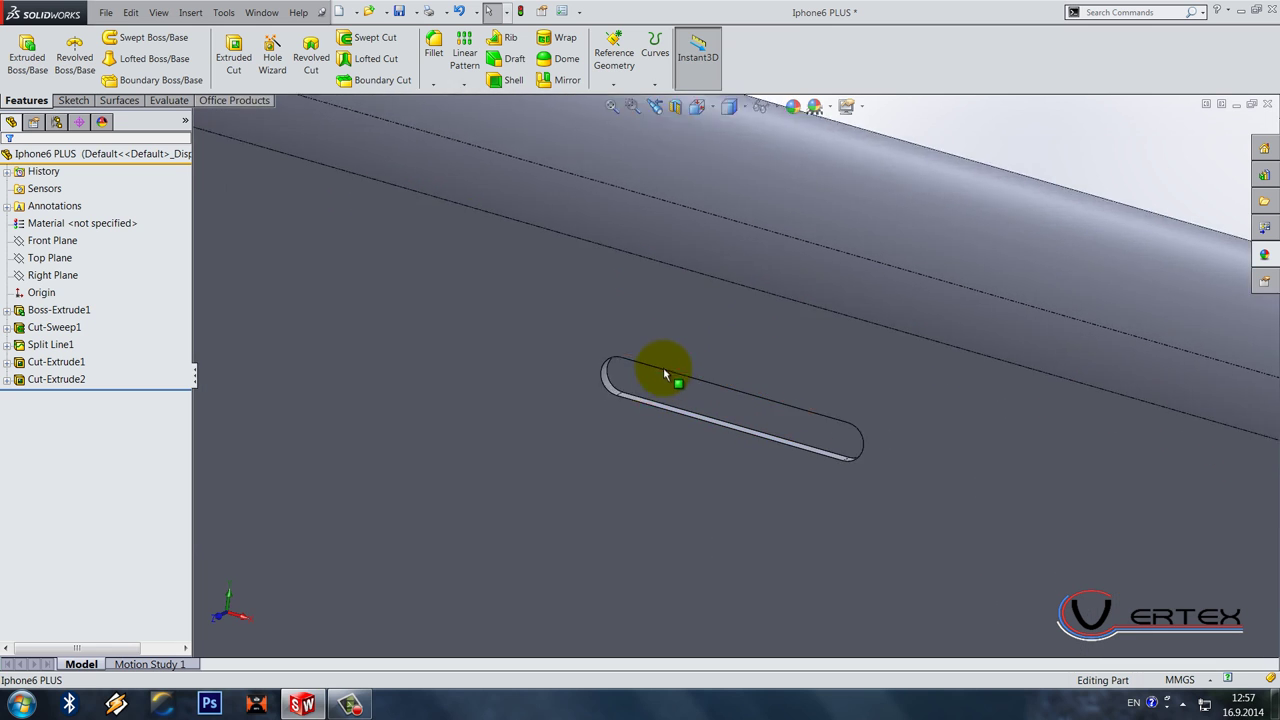
pyautogui.click(433, 42)
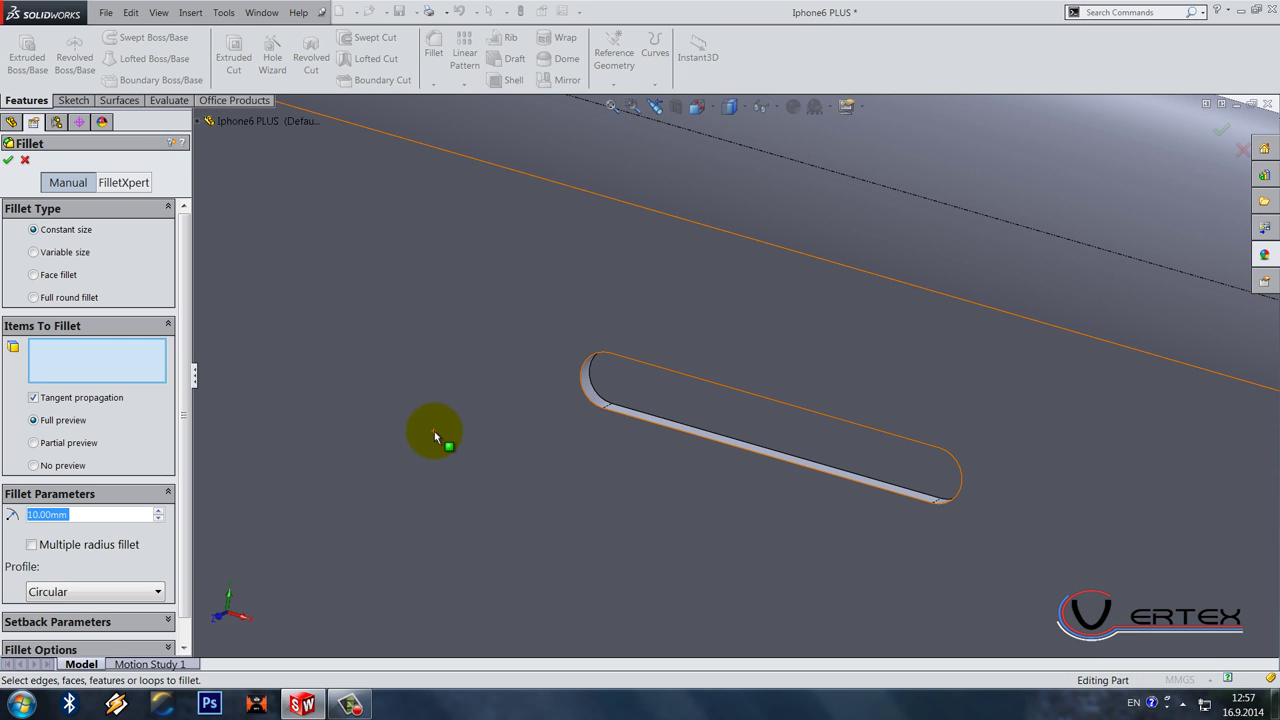
pyautogui.write('0.5')
pyautogui.press('Return')
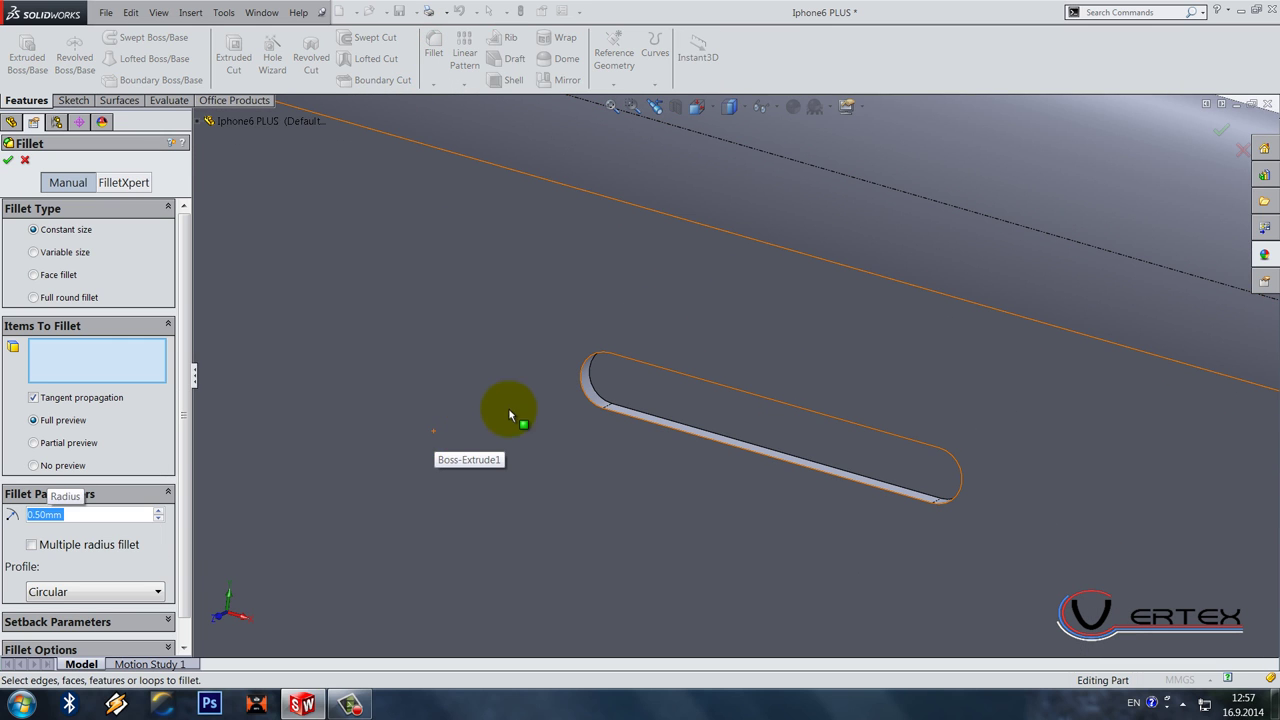
pyautogui.click(640, 420)
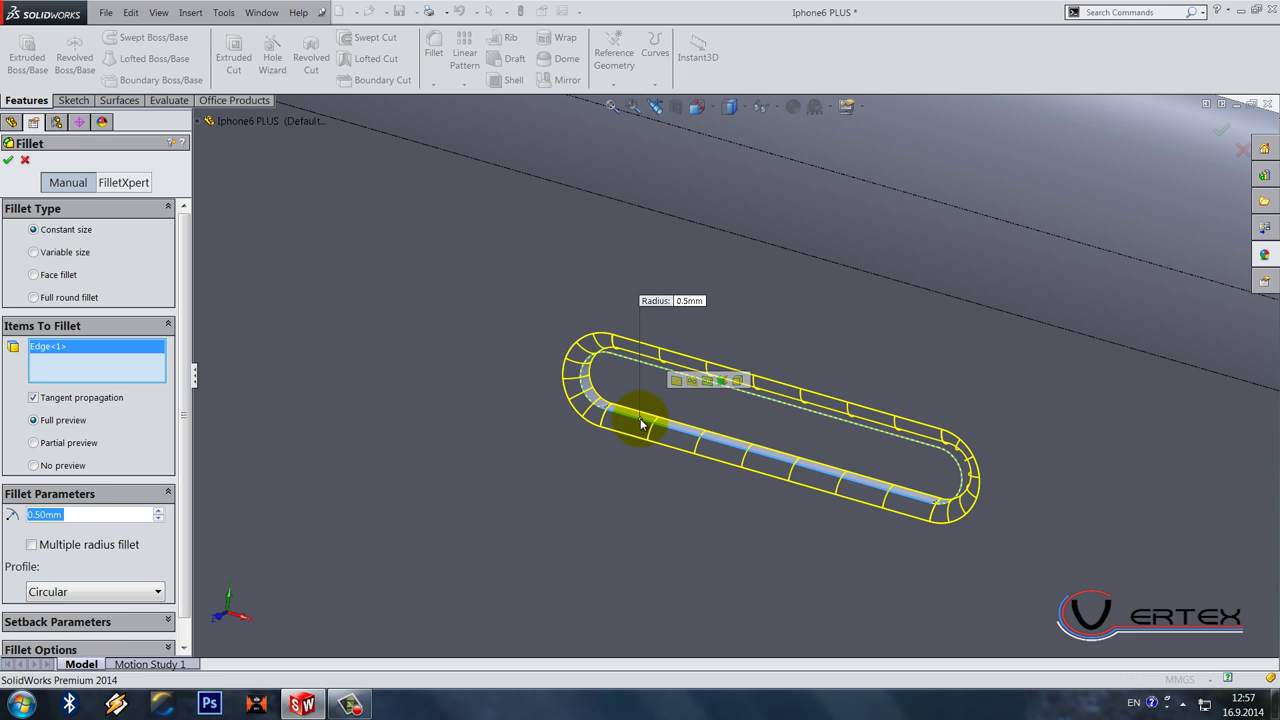
pyautogui.write('0.25')
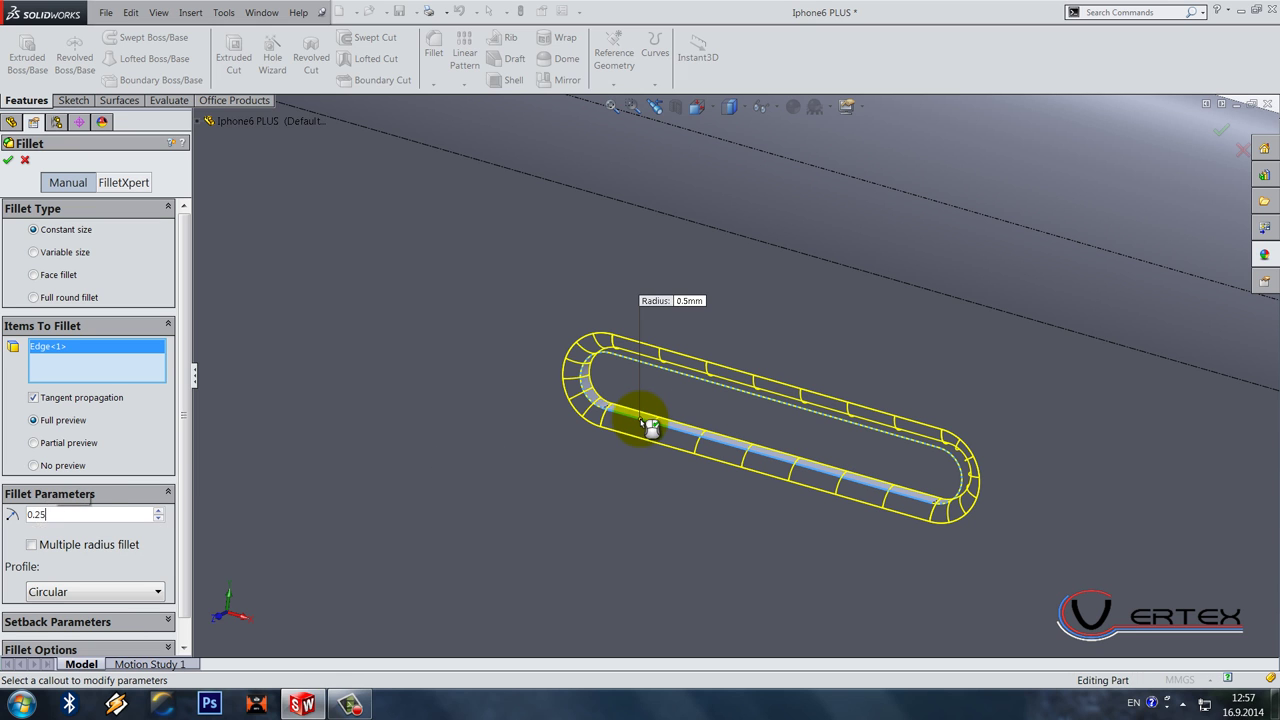
pyautogui.press('Return')
pyautogui.scroll(-5, 645, 426)
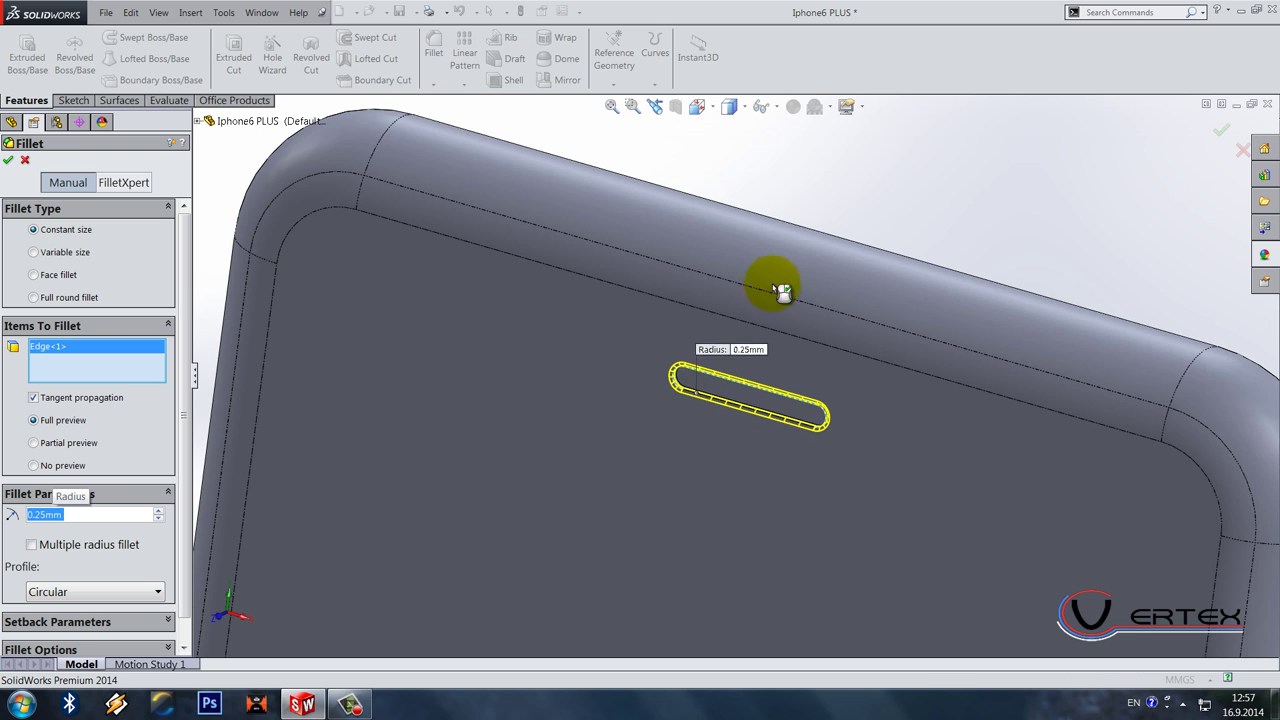
pyautogui.rightClick(829, 206)
# Step: Start a sketch on the front face and draw a circle about 6.3 mm in diameter to the left of the earpiece slot
pyautogui.scroll(3, 640, 410)
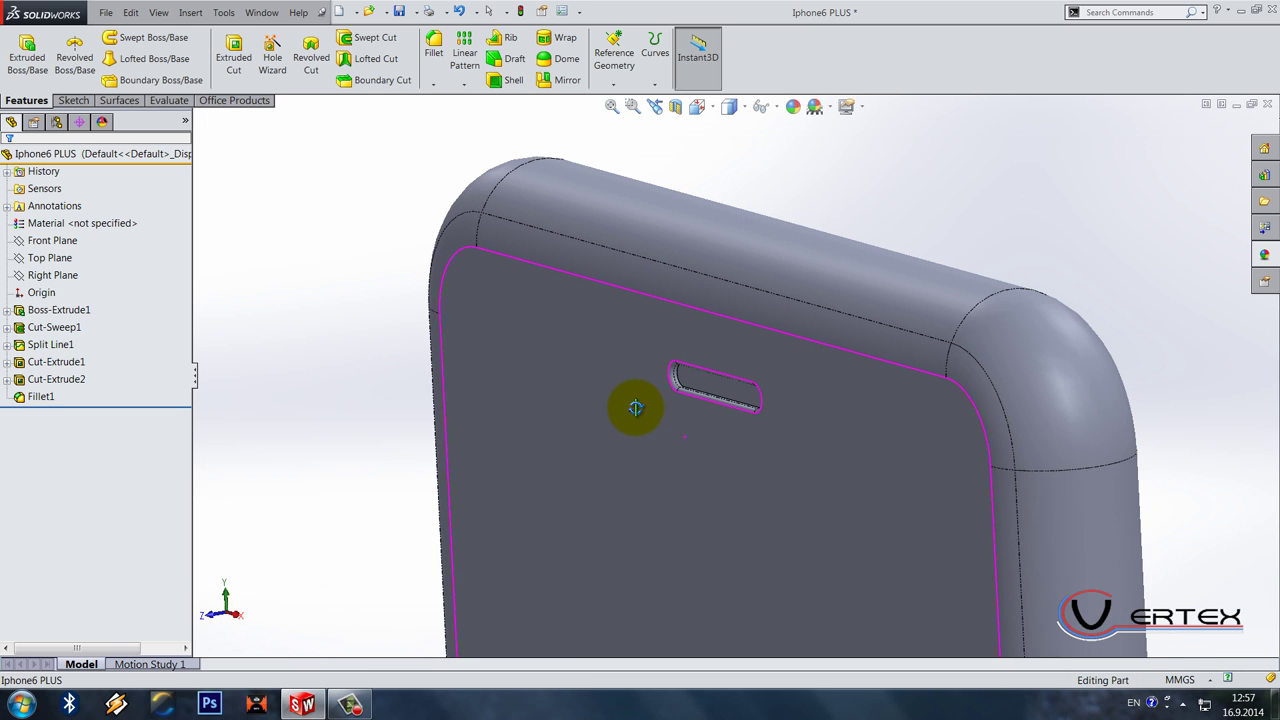
pyautogui.rightClick(643, 403)
pyautogui.click(667, 296)
pyautogui.rightClick(651, 337)
pyautogui.click(671, 288)
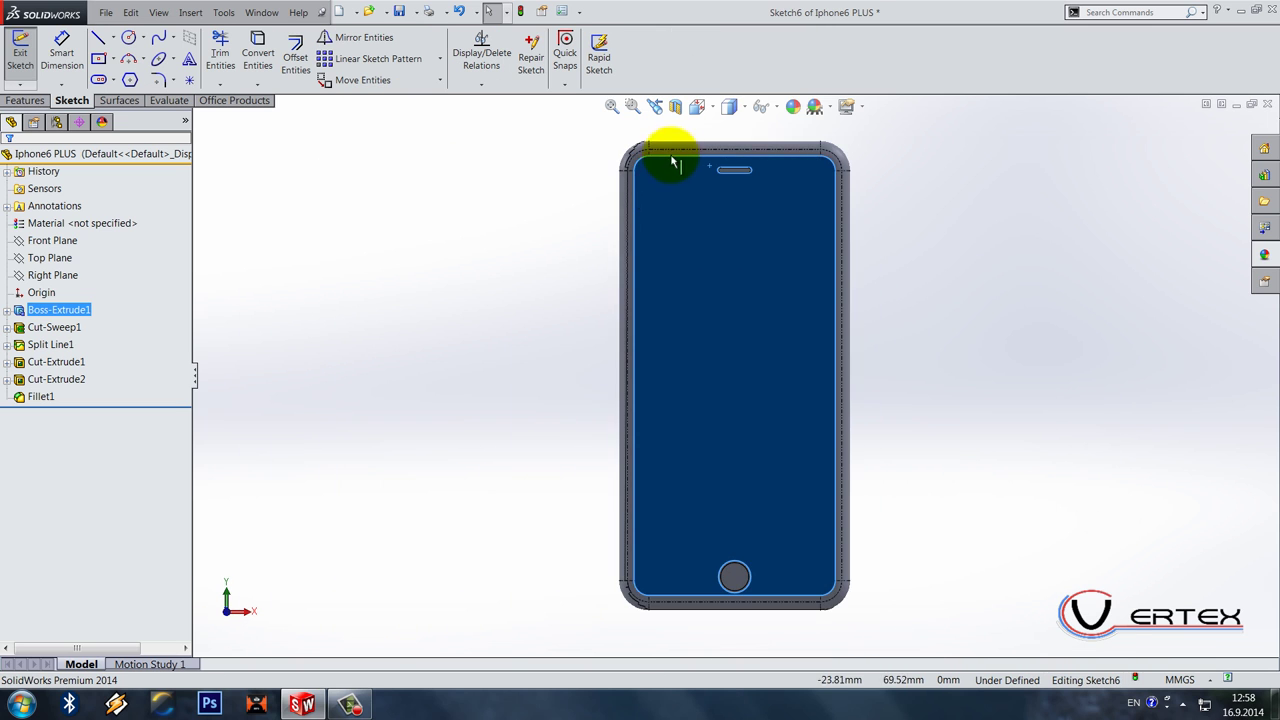
pyautogui.scroll(-5, 700, 170)
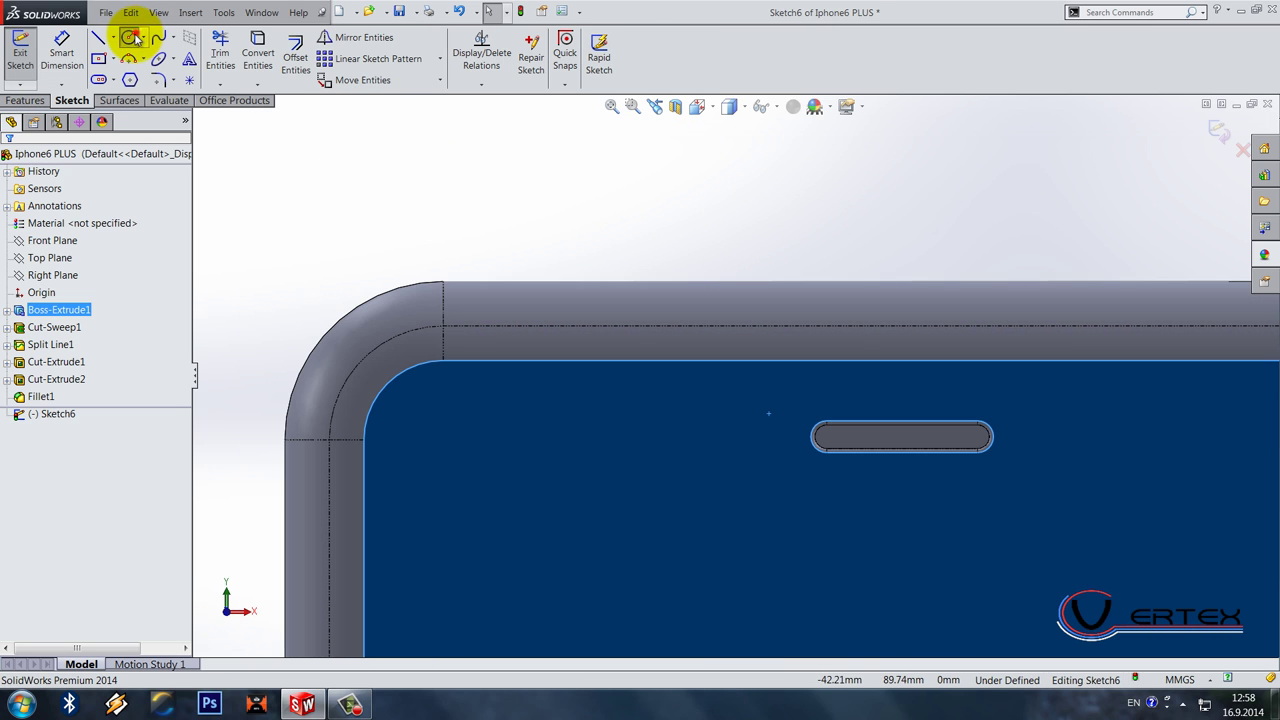
pyautogui.click(133, 38)
pyautogui.click(671, 434)
pyautogui.click(645, 475)
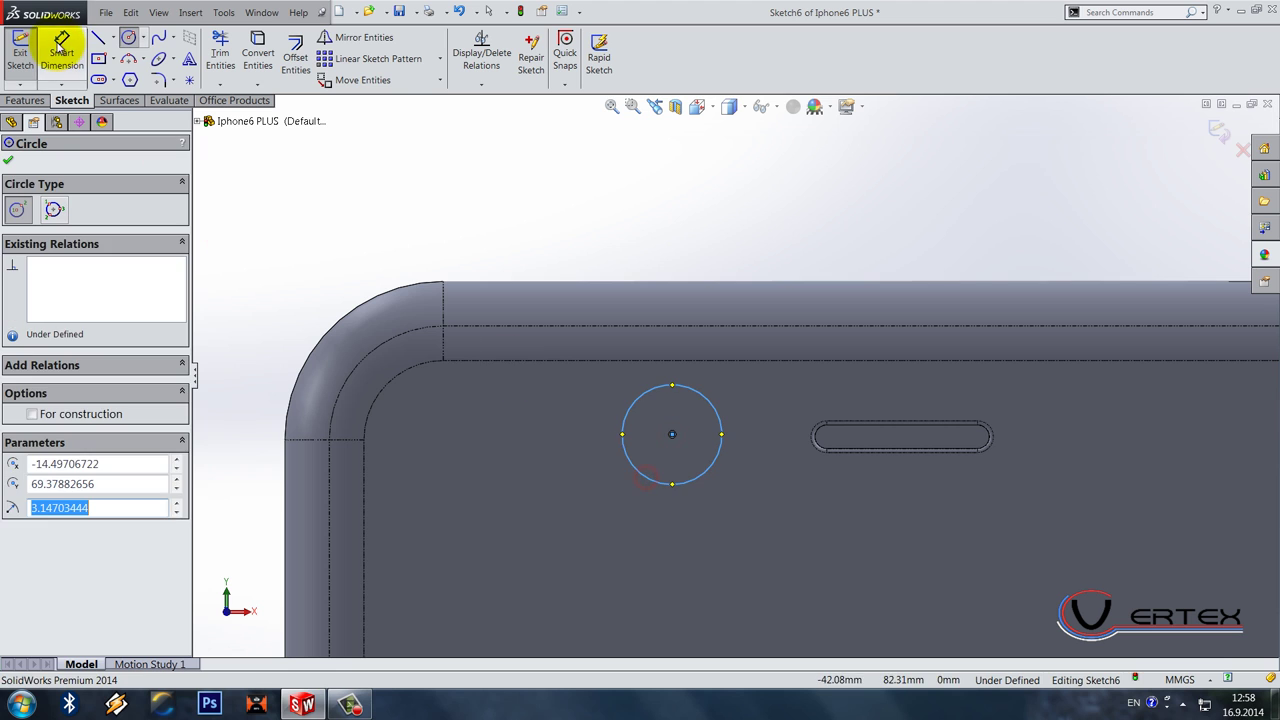
# Step: Dimension the circle's diameter as 2 mm
pyautogui.click(62, 45)
pyautogui.click(635, 400)
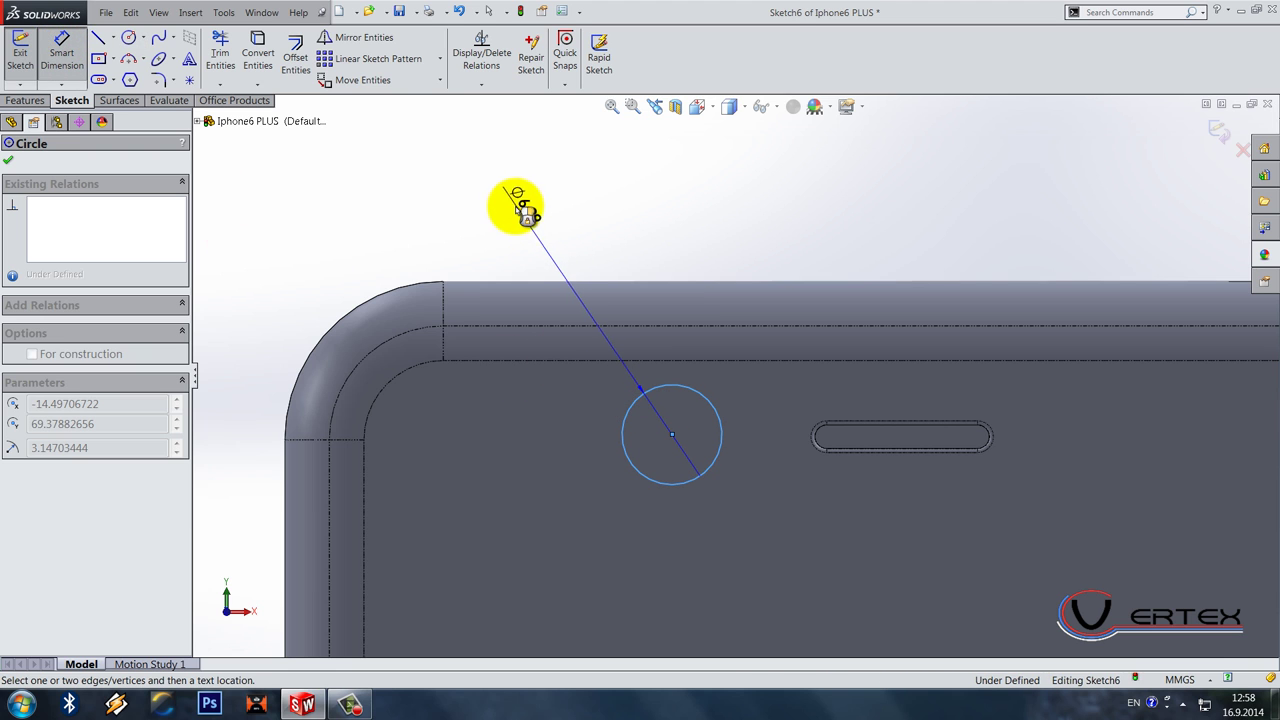
pyautogui.click(491, 177)
pyautogui.press('Return')
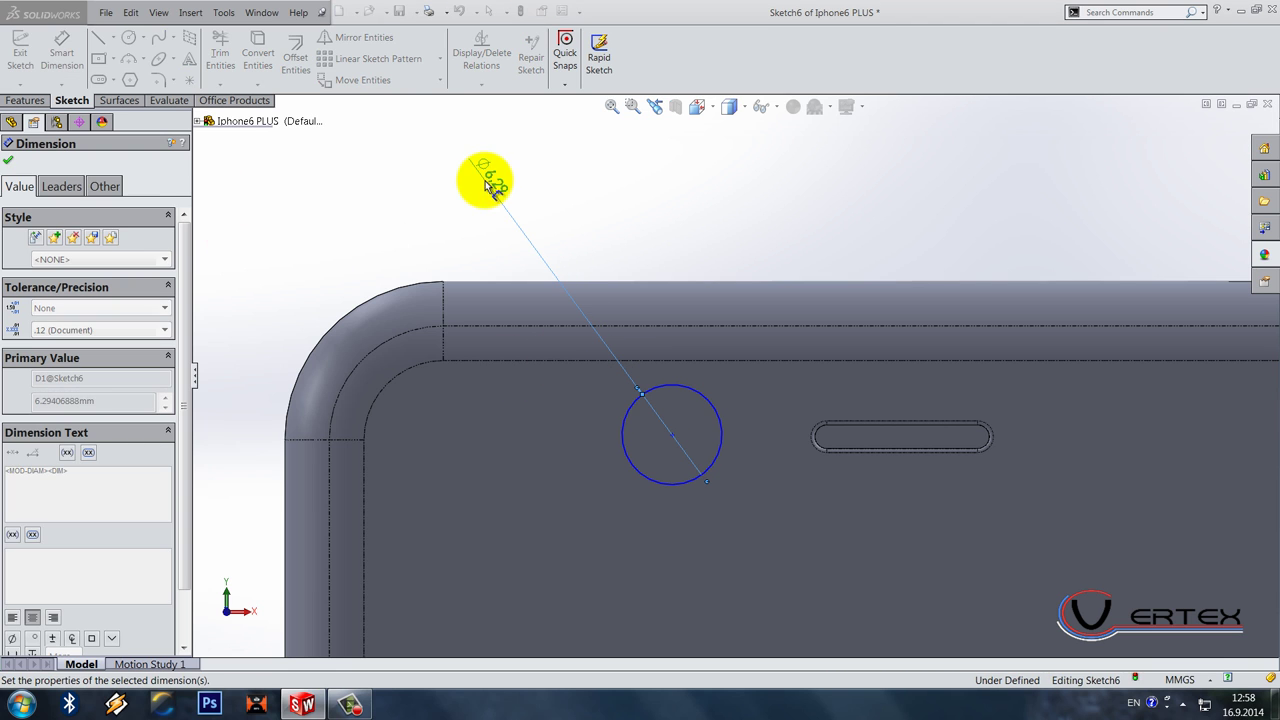
pyautogui.press('Escape')
# Step: Draw a construction line from the circle's centre to the earpiece slot's near end arc and make it horizontal
pyautogui.scroll(-5, 814, 429)
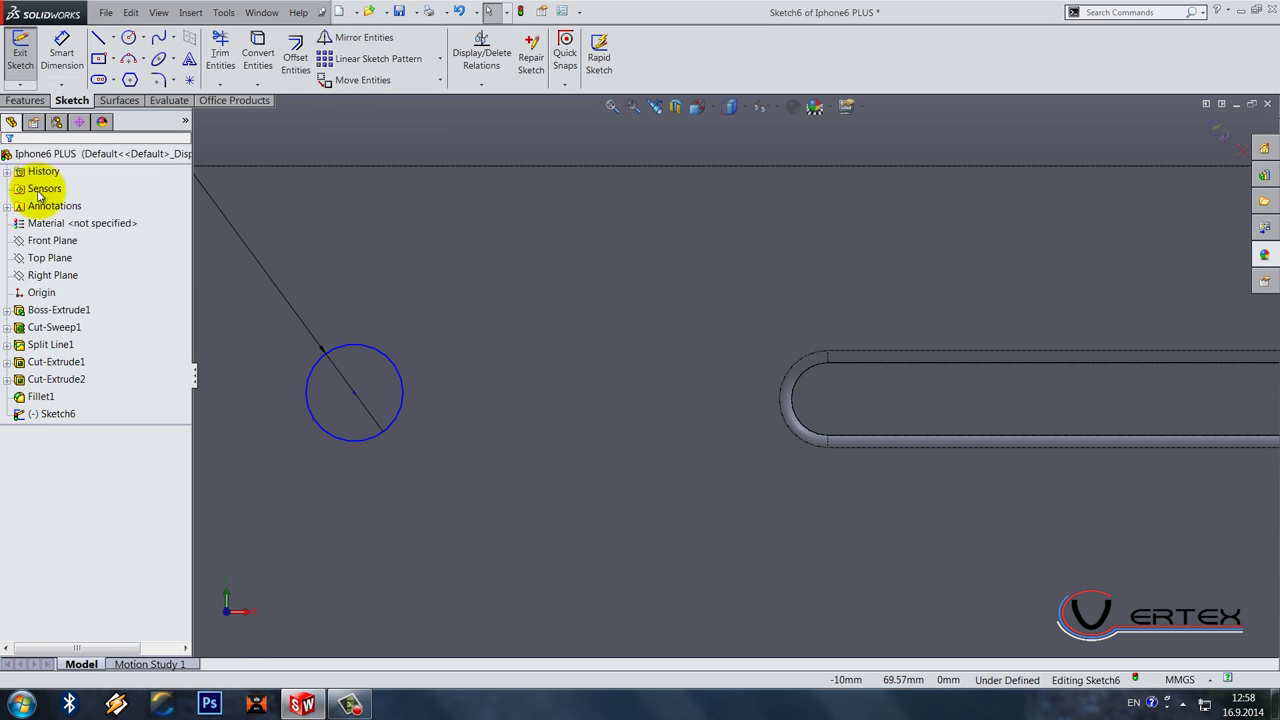
pyautogui.click(113, 37)
pyautogui.click(128, 77)
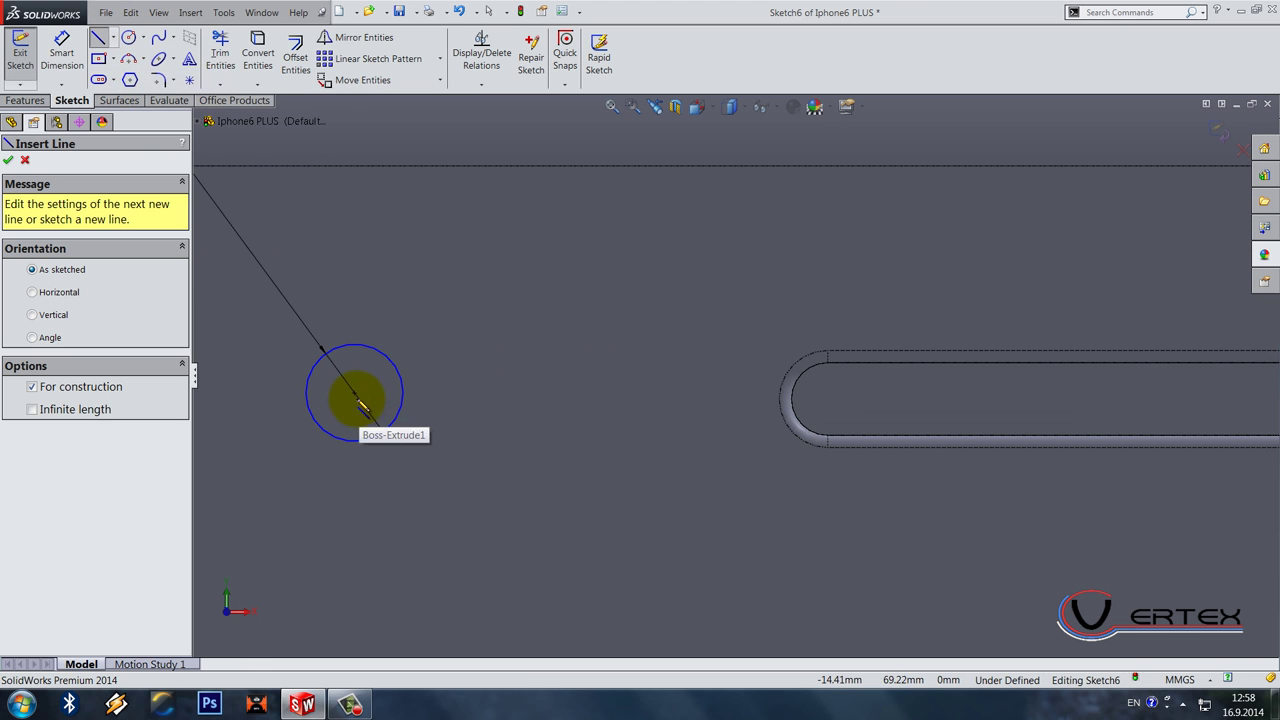
pyautogui.click(355, 393)
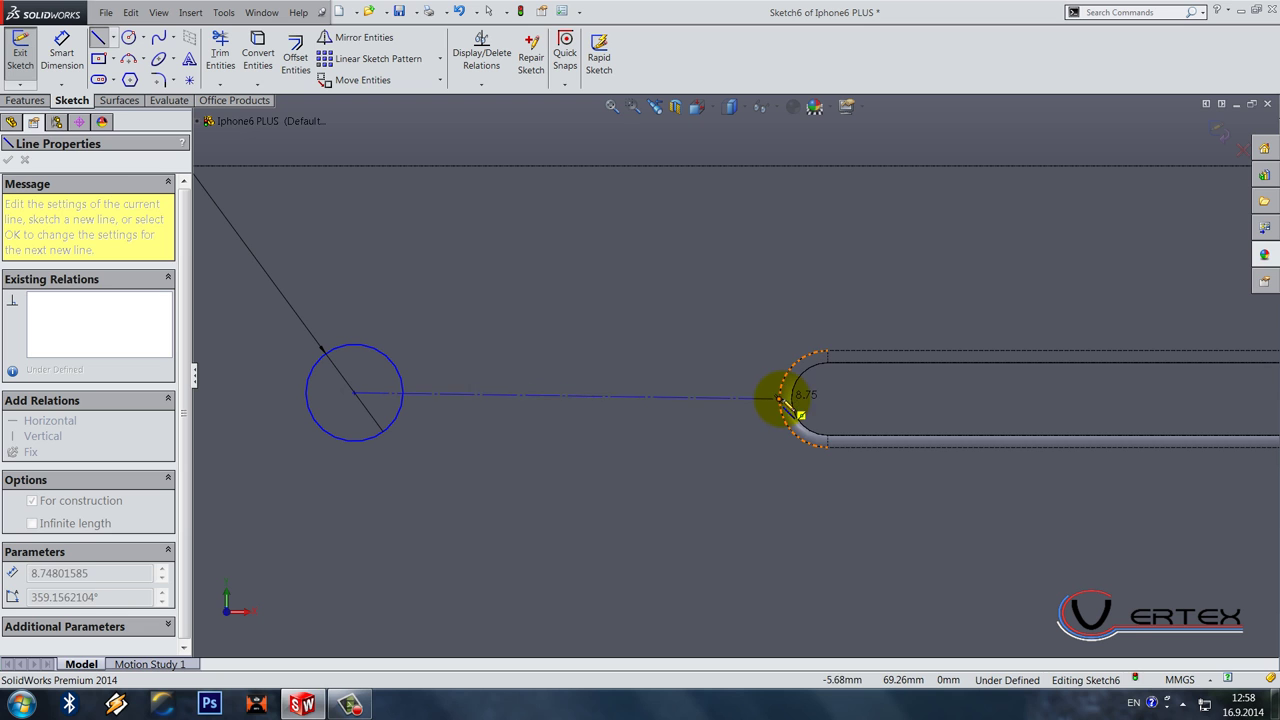
pyautogui.click(782, 398)
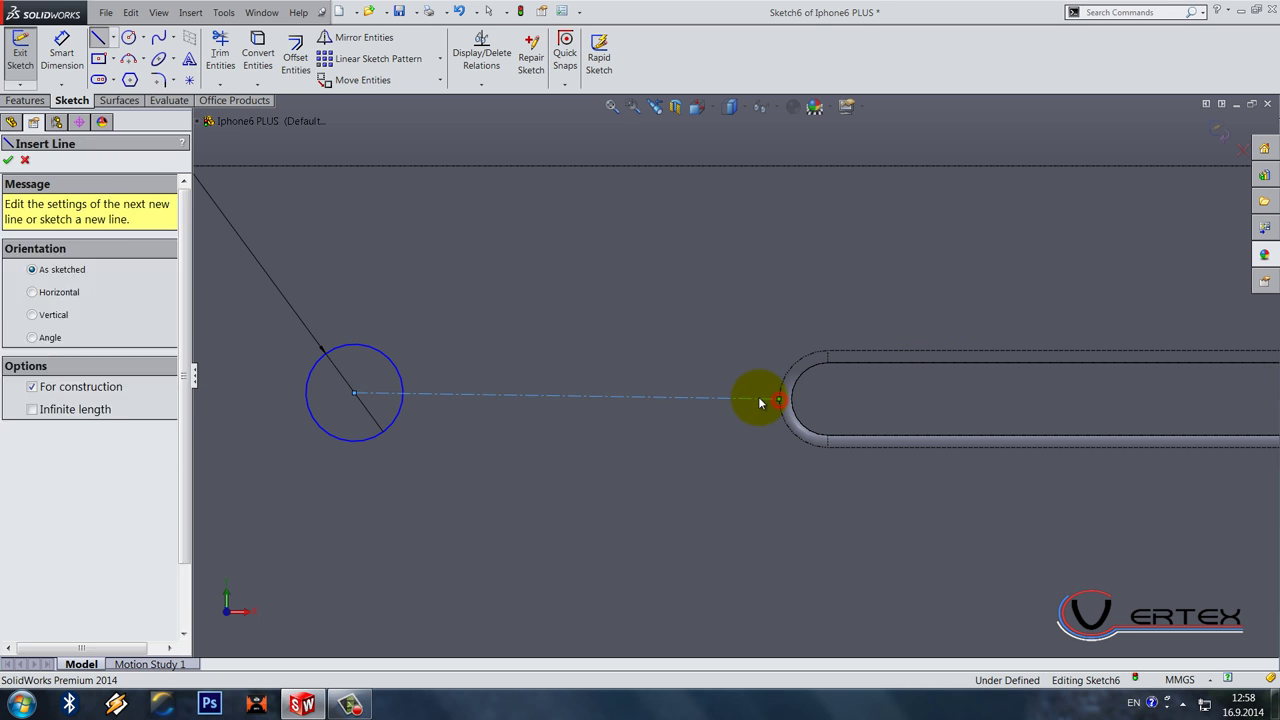
pyautogui.press('Escape')
pyautogui.click(771, 395)
pyautogui.press('Escape')
pyautogui.scroll(3, 795, 345)
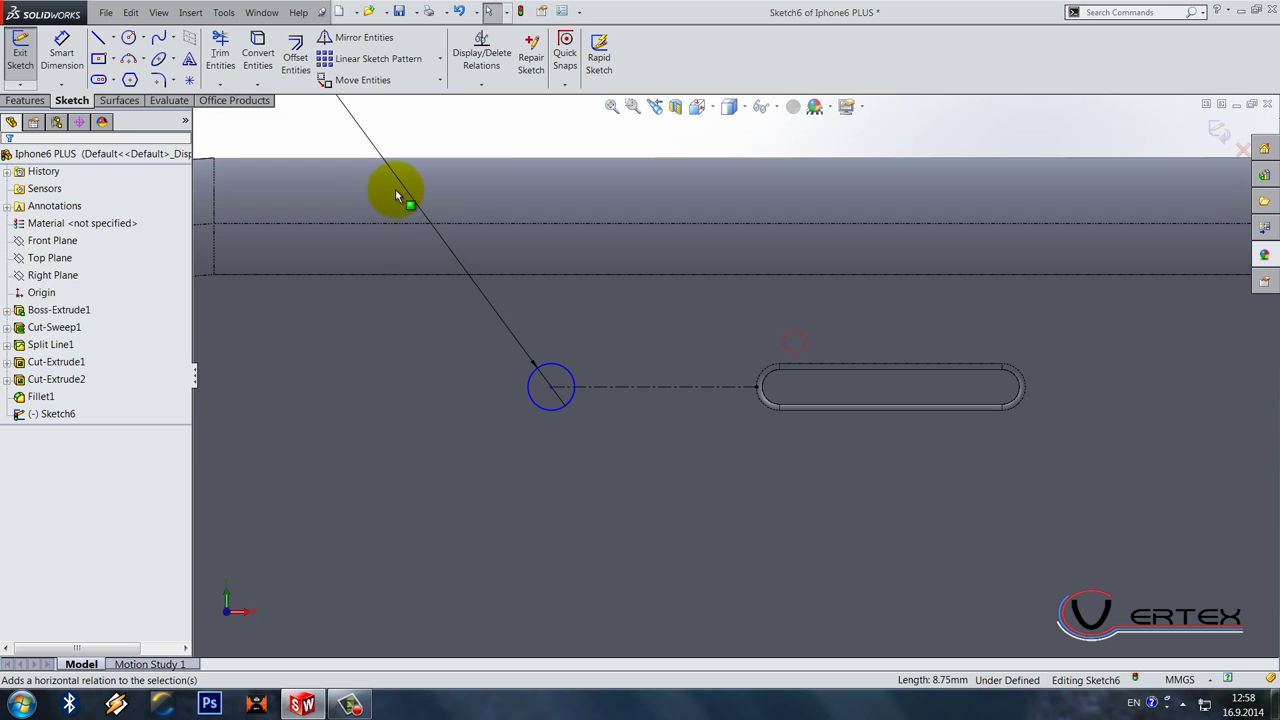
# Step: Dimension the horizontal distance between the circle and the origin as 10.5 mm
pyautogui.click(61, 50)
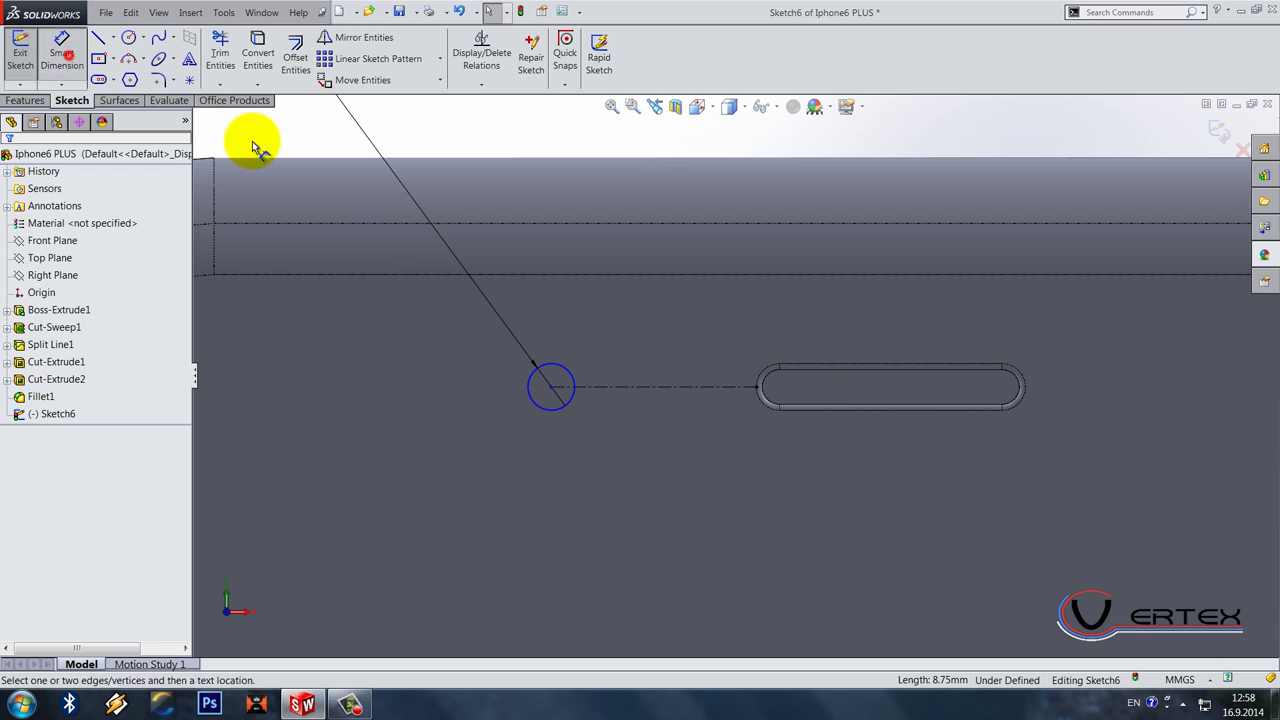
pyautogui.click(565, 375)
pyautogui.scroll(5, 820, 540)
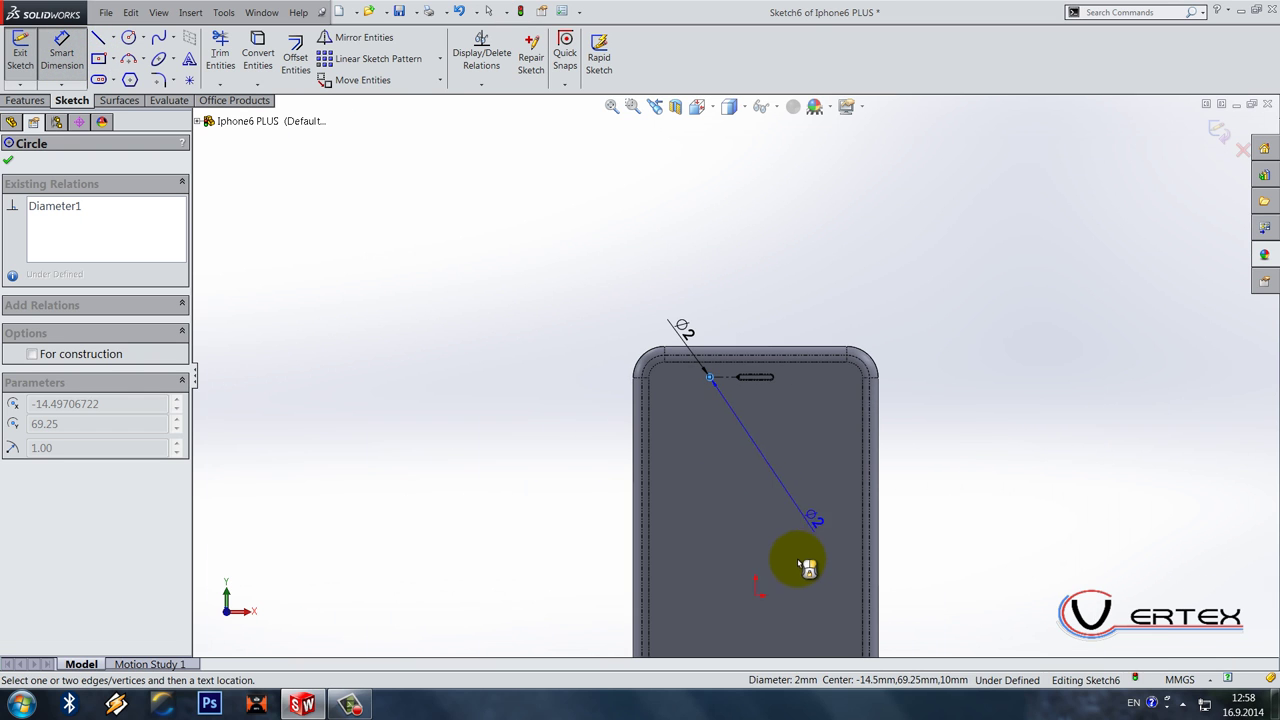
pyautogui.click(740, 288)
pyautogui.write('10.5')
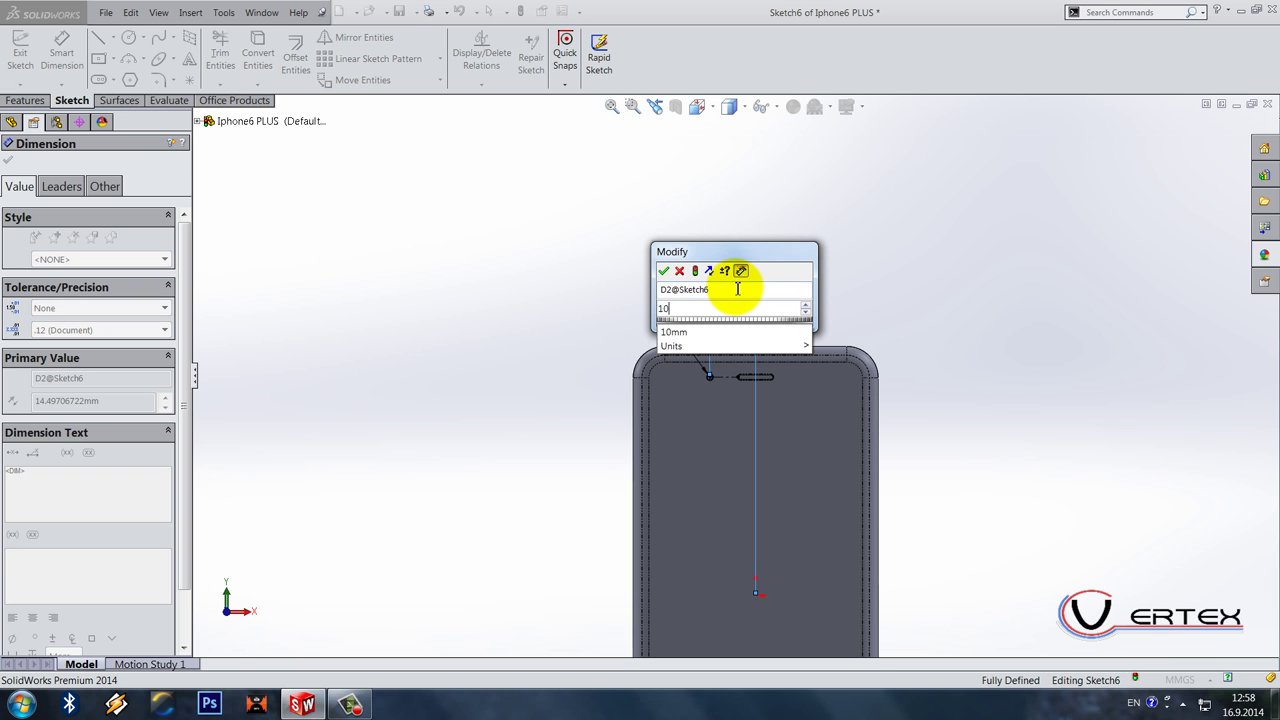
pyautogui.press('Return')
pyautogui.click(837, 277)
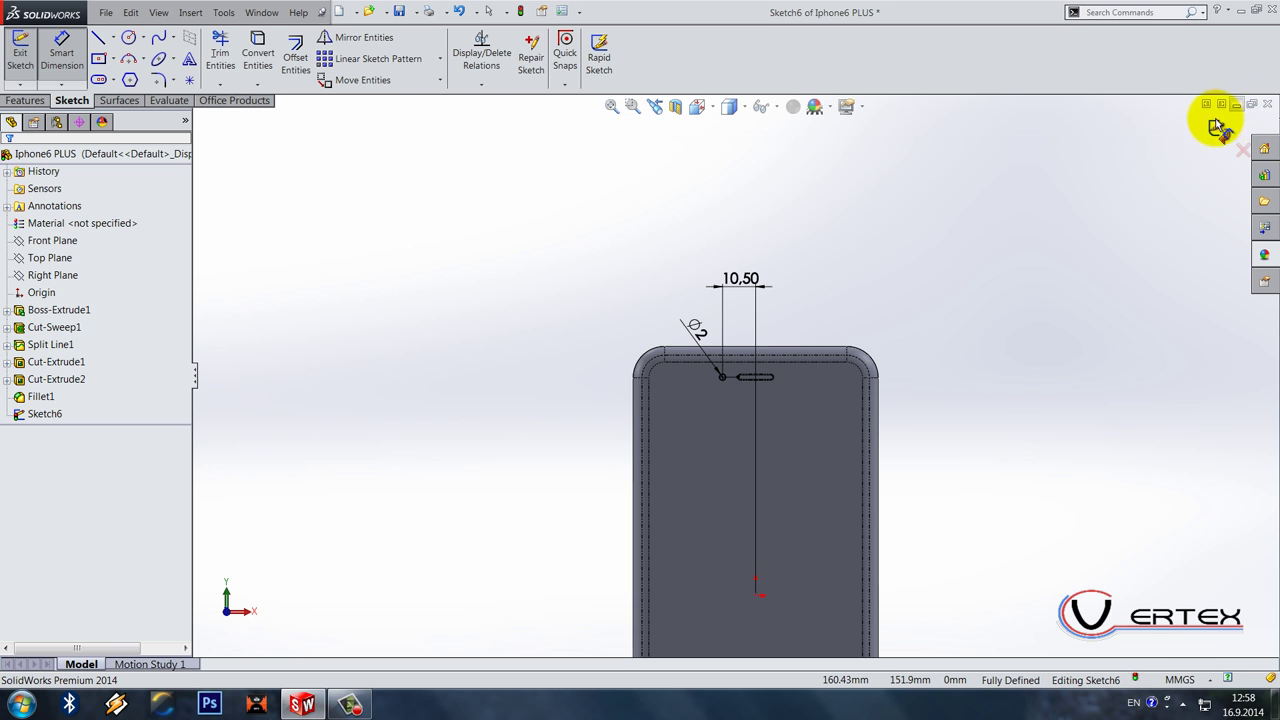
# Step: Close the circle sketch and make a blind 0.5 mm extruded cut from it in the front face
pyautogui.hotkey('ctrl', '7')
pyautogui.hotkey('ctrl', 'b')
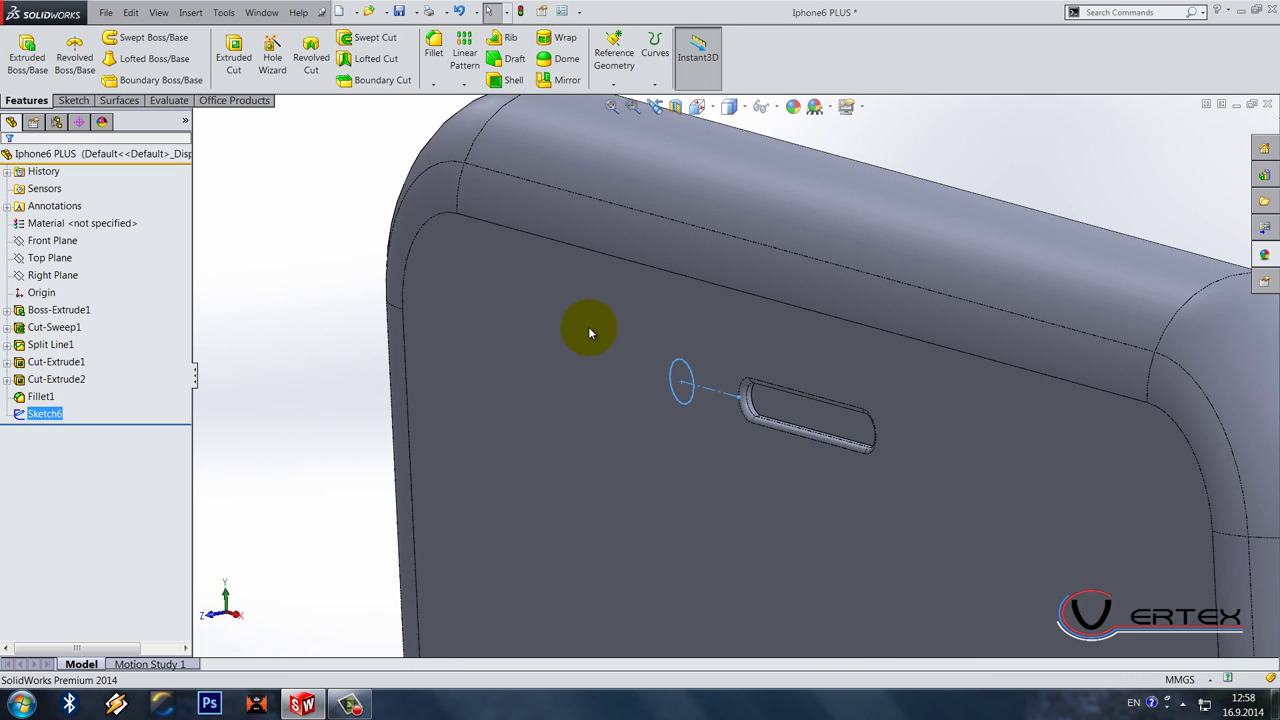
pyautogui.click(233, 52)
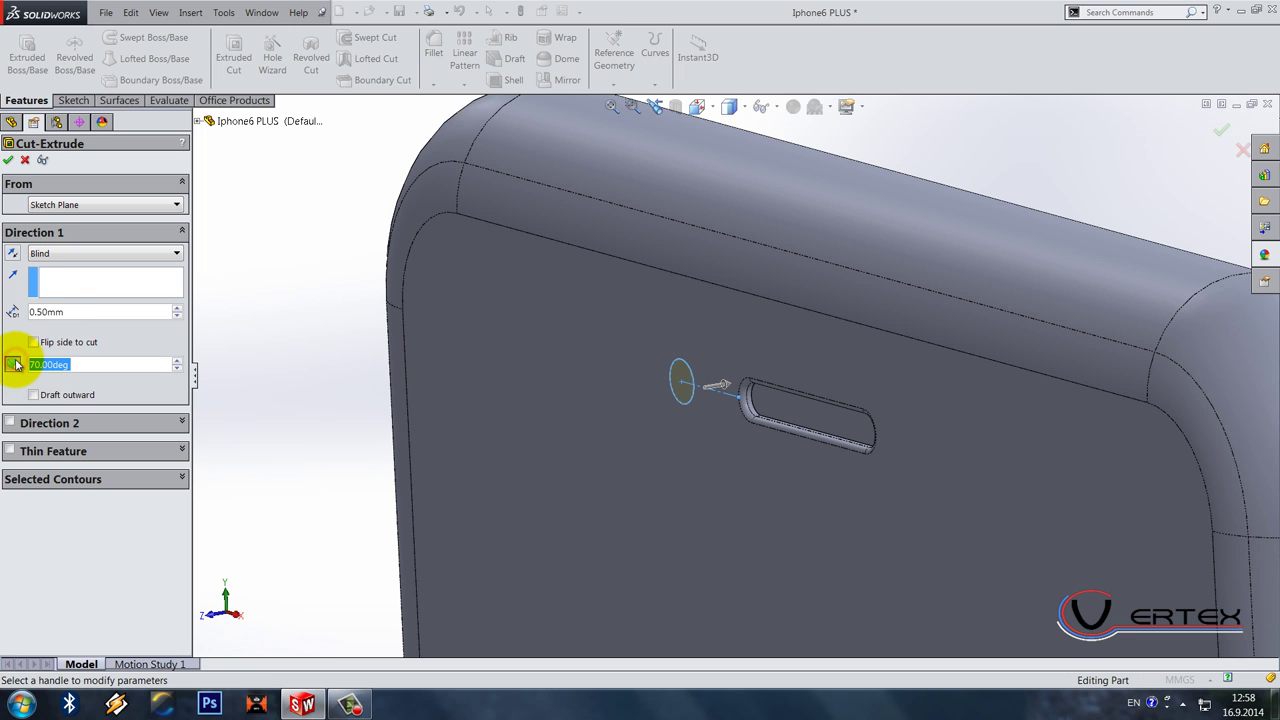
pyautogui.click(13, 364)
pyautogui.click(13, 364)
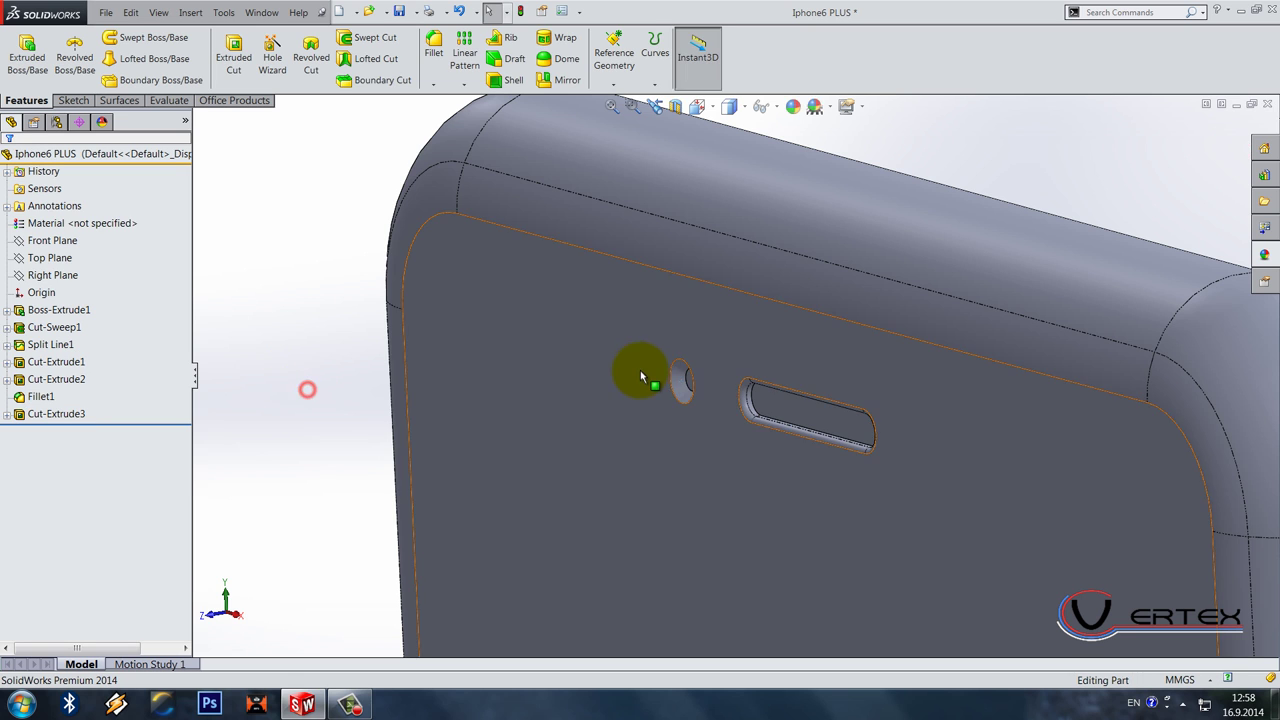
# Step: Start a sketch on the bottom face of the camera hole and convert that face's circular edge into it
pyautogui.scroll(-8, 786, 388)
pyautogui.rightClick(807, 378)
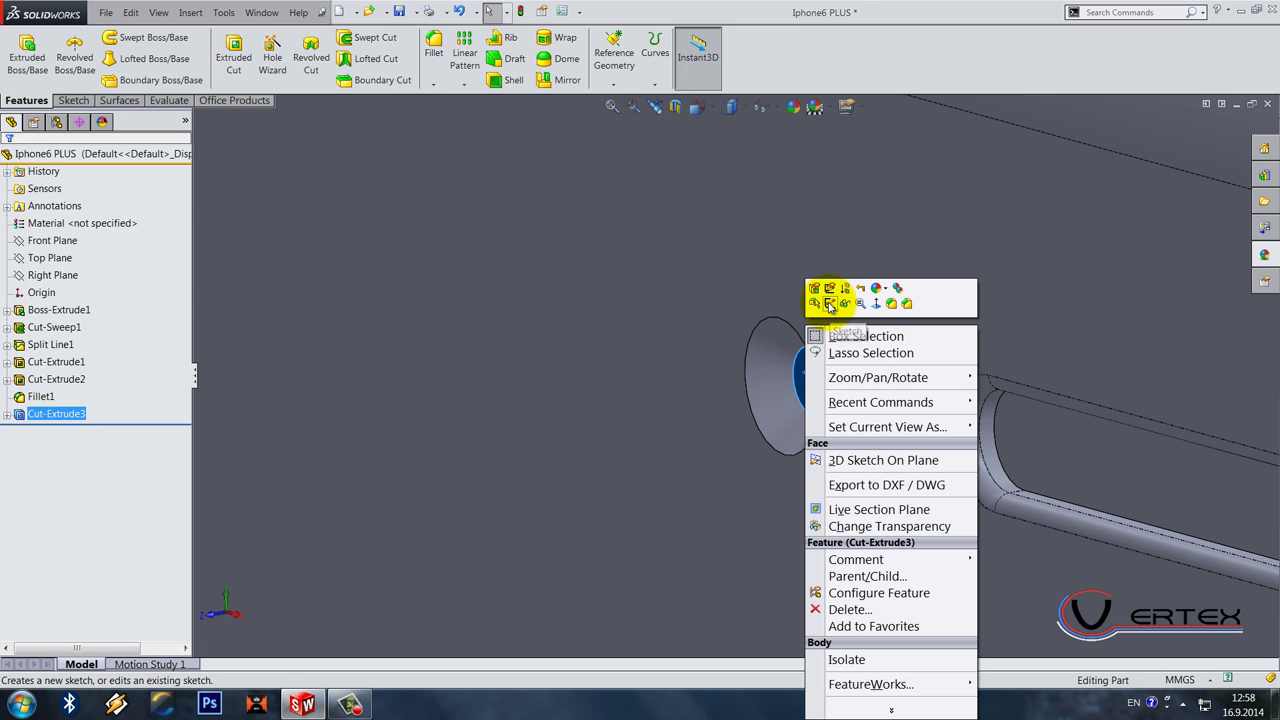
pyautogui.click(822, 294)
pyautogui.click(257, 55)
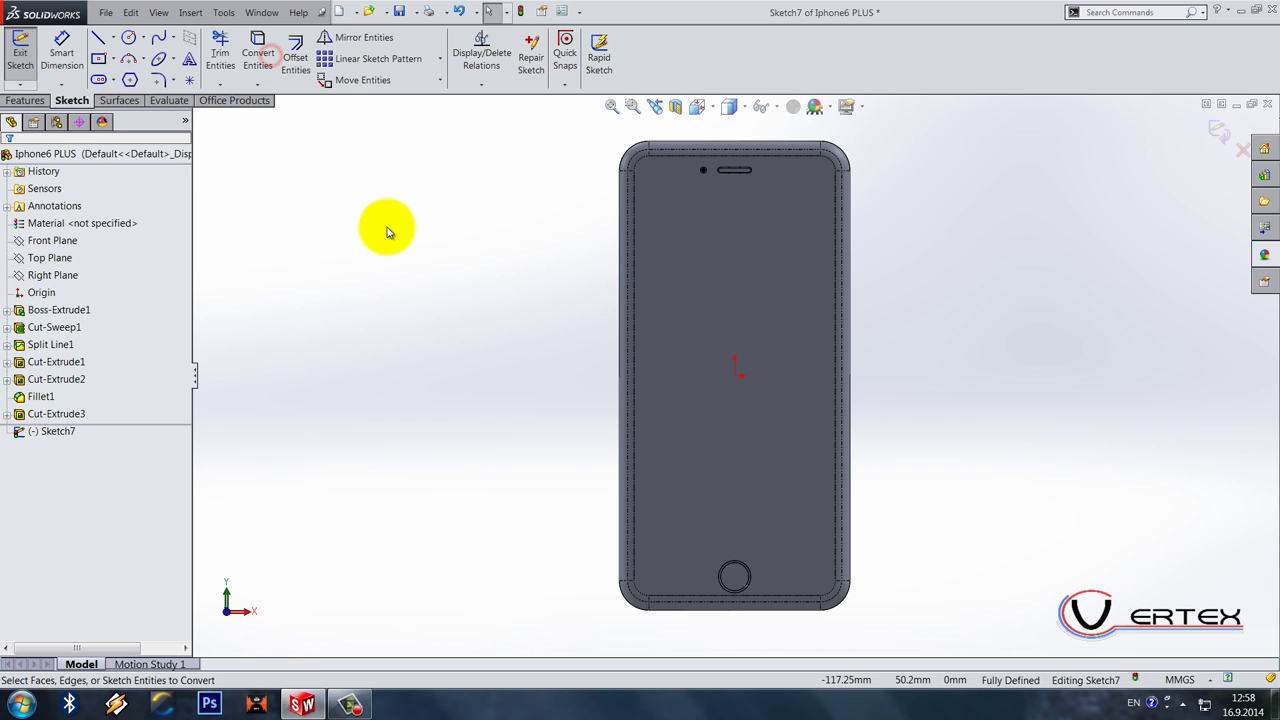
# Step: Make a blind 0.25 mm extruded cut from the converted circle to deepen the camera hole
pyautogui.click(30, 101)
pyautogui.click(233, 57)
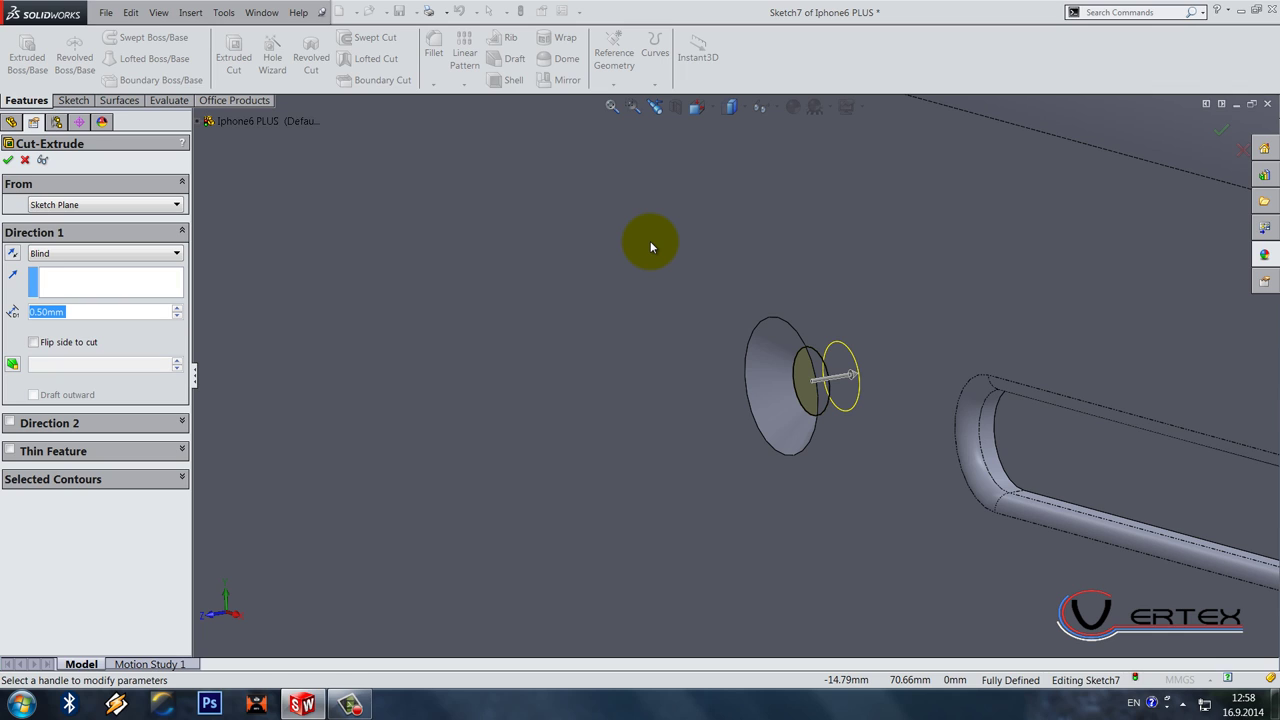
pyautogui.write('0.25')
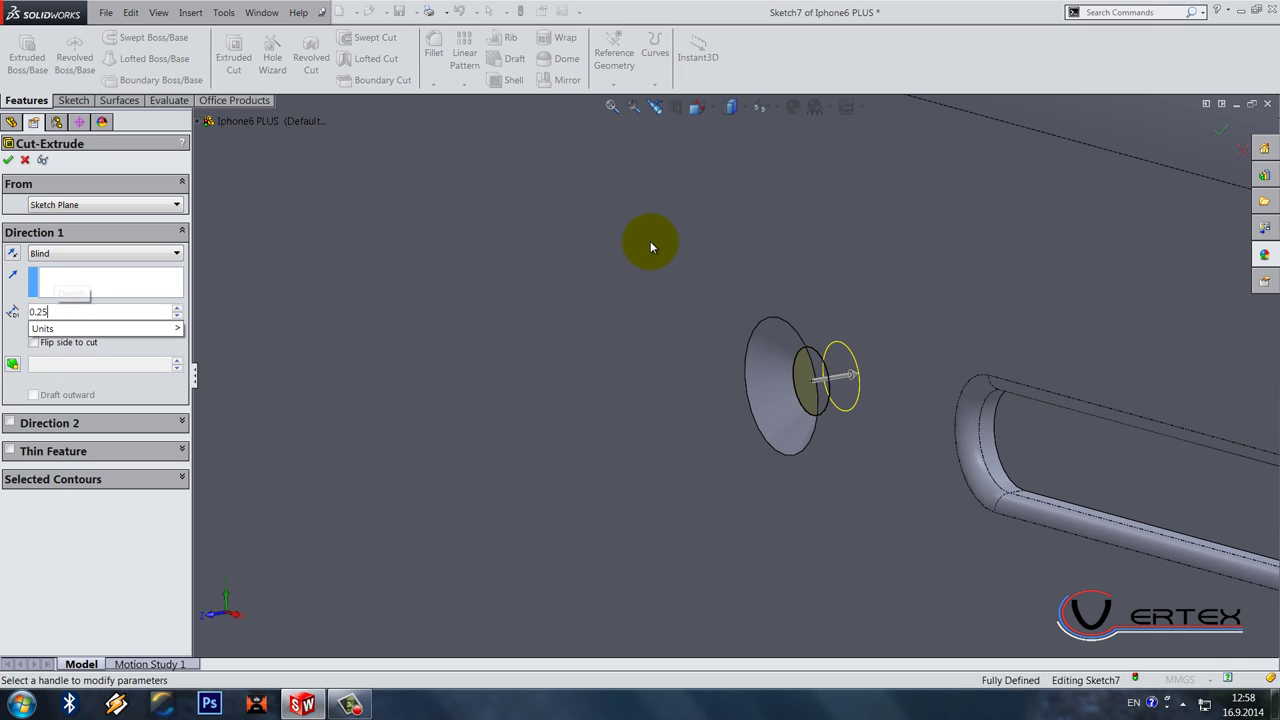
pyautogui.press('Return')
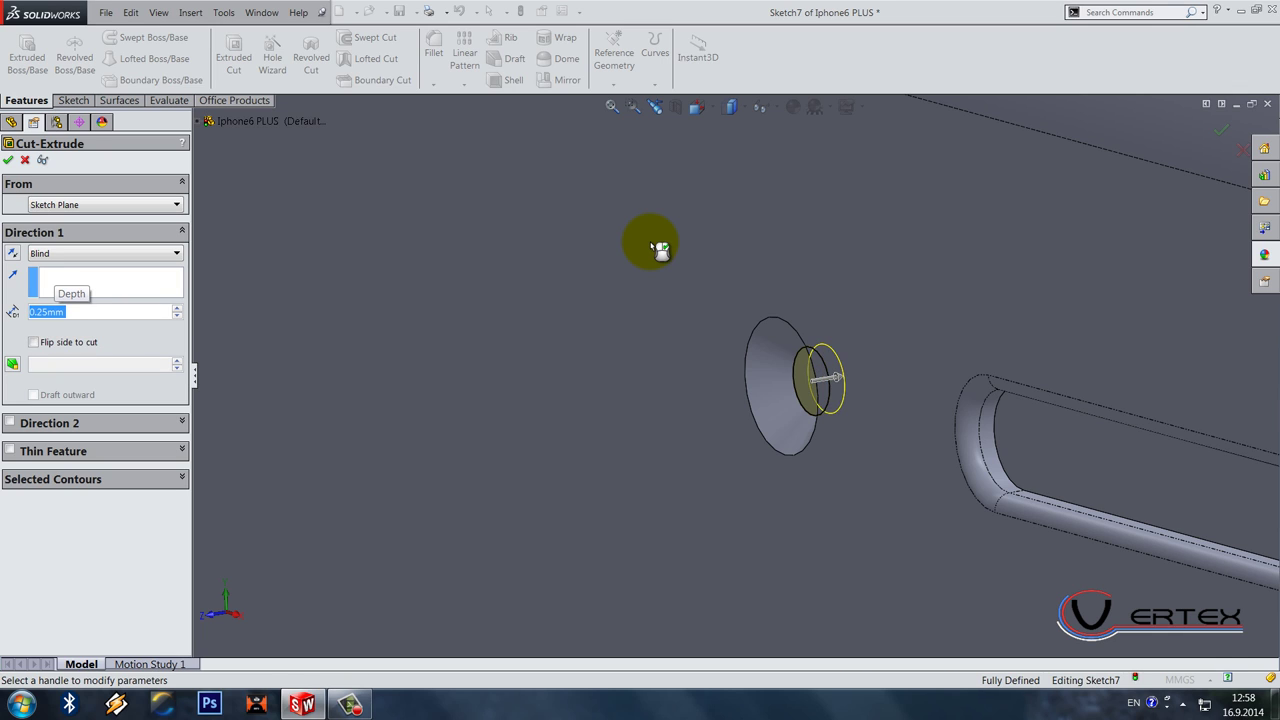
pyautogui.press('Return')
# Step: Close off the camera hole with a filled surface bounded by its outer 2 mm edge, using Contact curvature
pyautogui.scroll(-4, 787, 342)
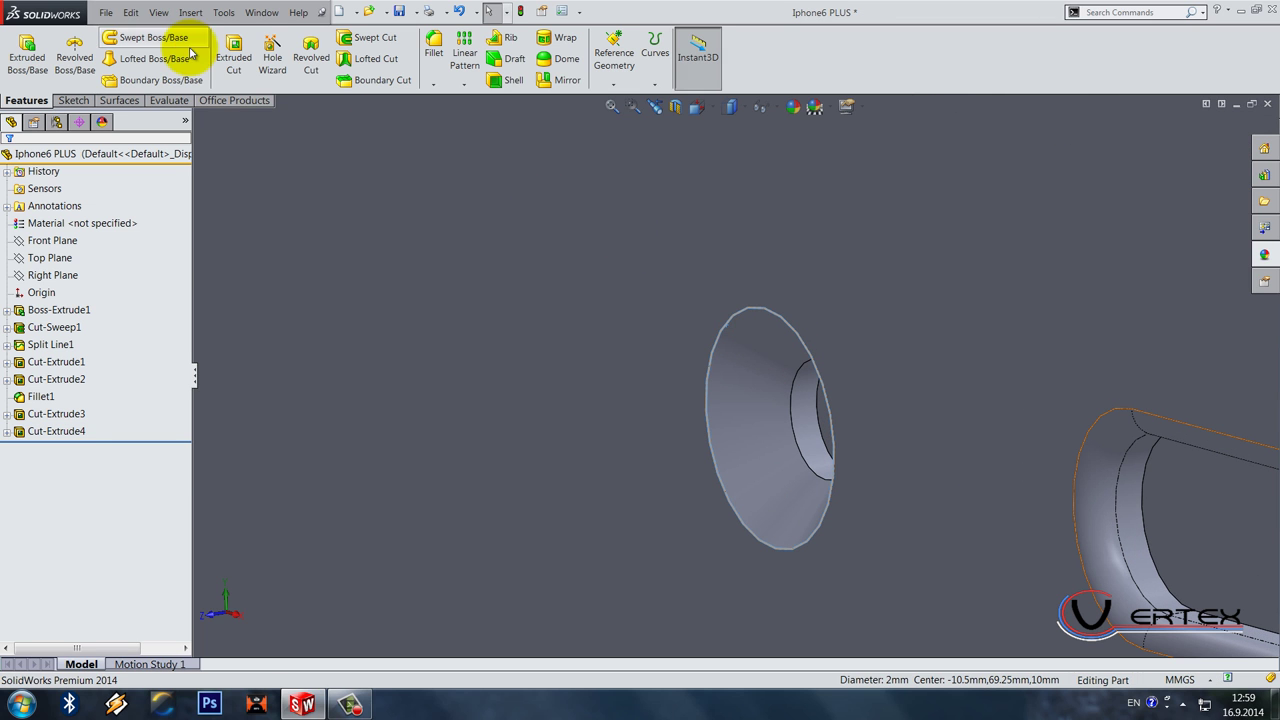
pyautogui.scroll(-2, 200, 45)
pyautogui.click(229, 57)
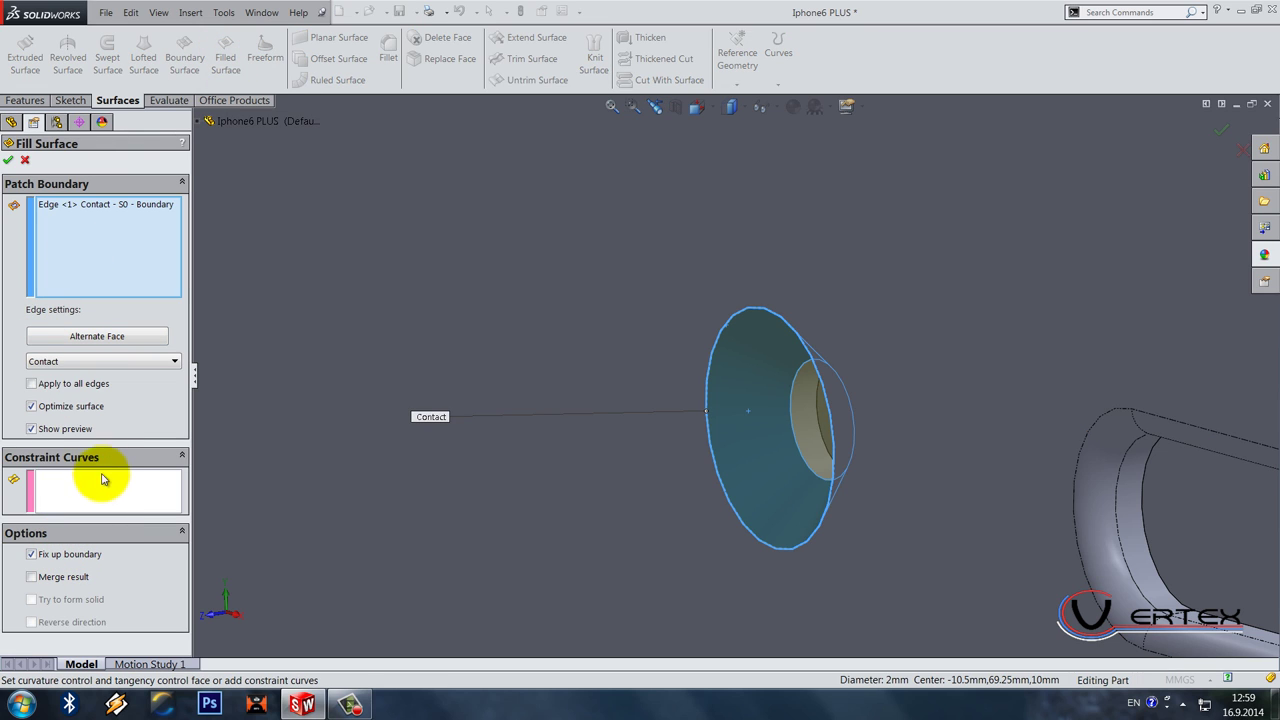
pyautogui.click(8, 157)
pyautogui.scroll(3, 766, 363)
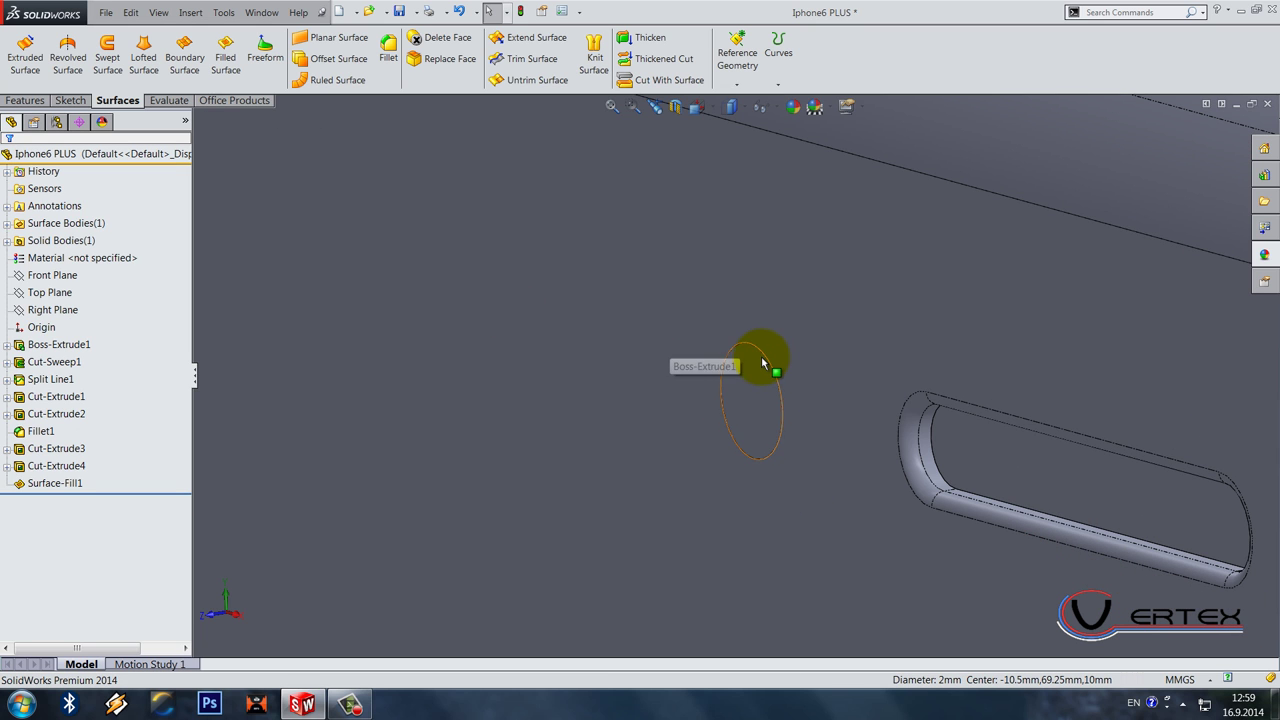
# Step: Examine the phone from the front, checking the covered camera hole, the earpiece slot and the whole front face
pyautogui.scroll(-5, 757, 362)
pyautogui.click(697, 106)
pyautogui.click(720, 150)
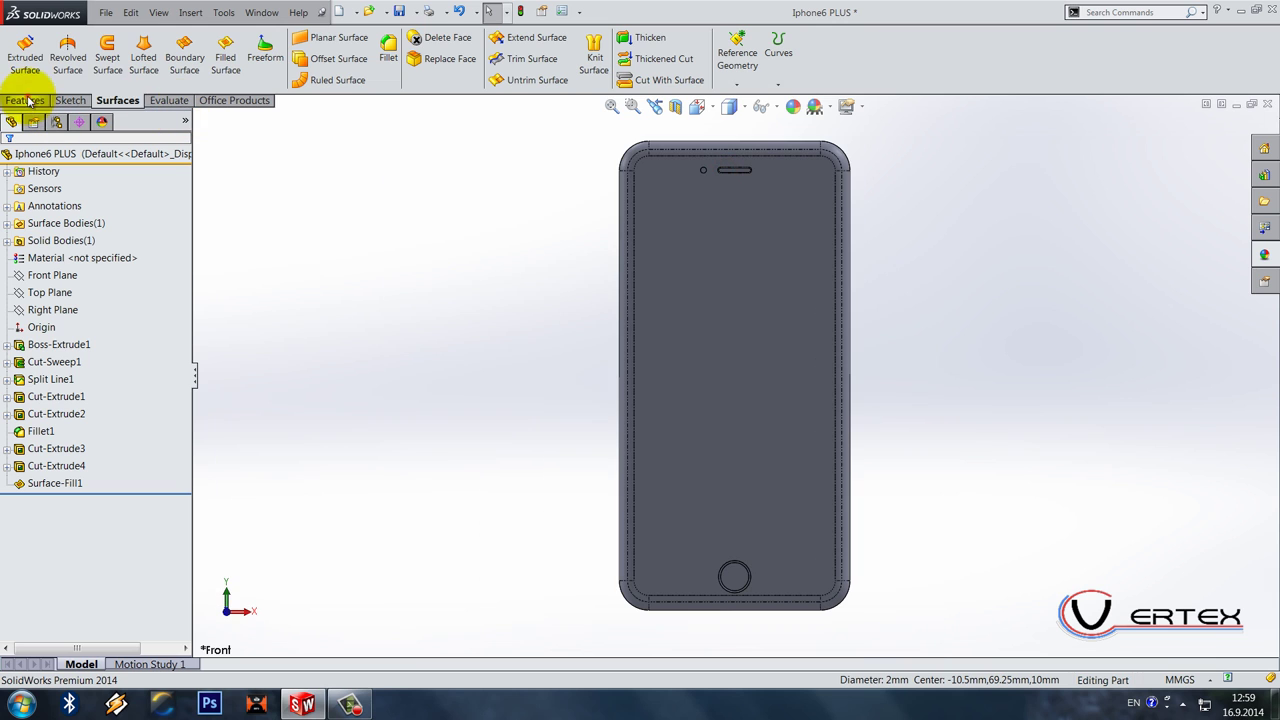
pyautogui.click(27, 100)
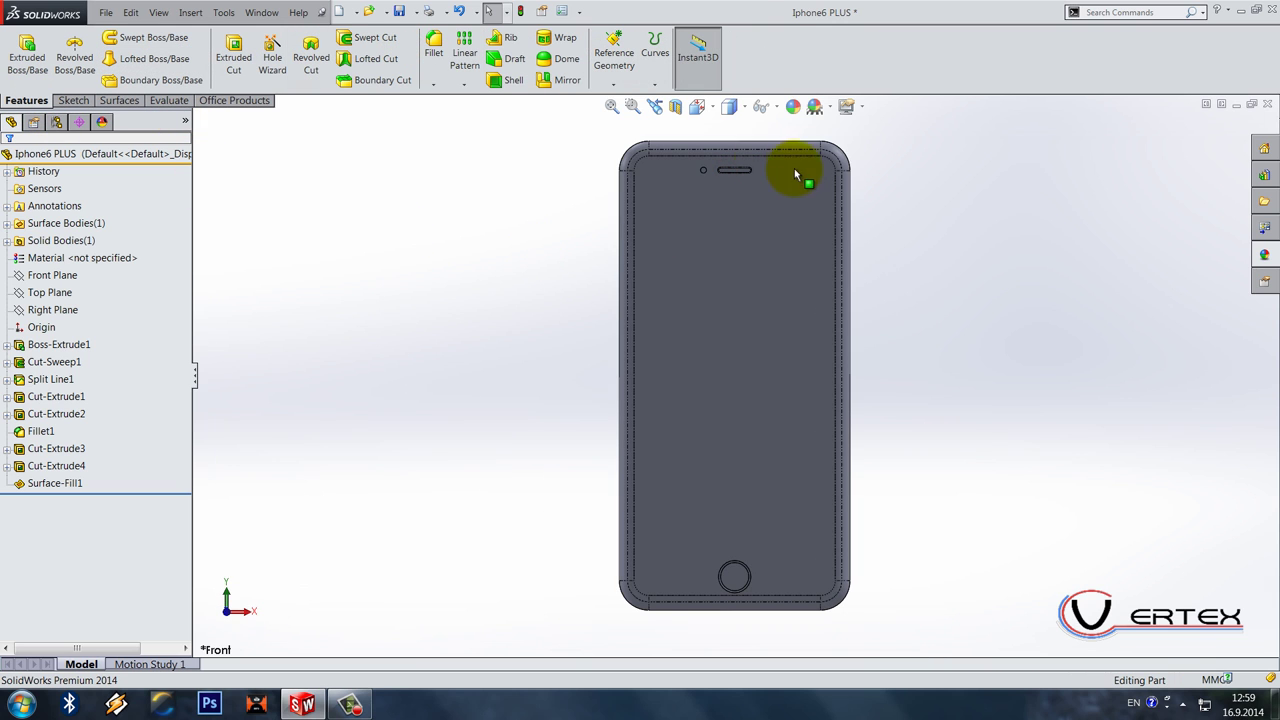
pyautogui.scroll(-6, 737, 185)
pyautogui.scroll(-2, 720, 273)
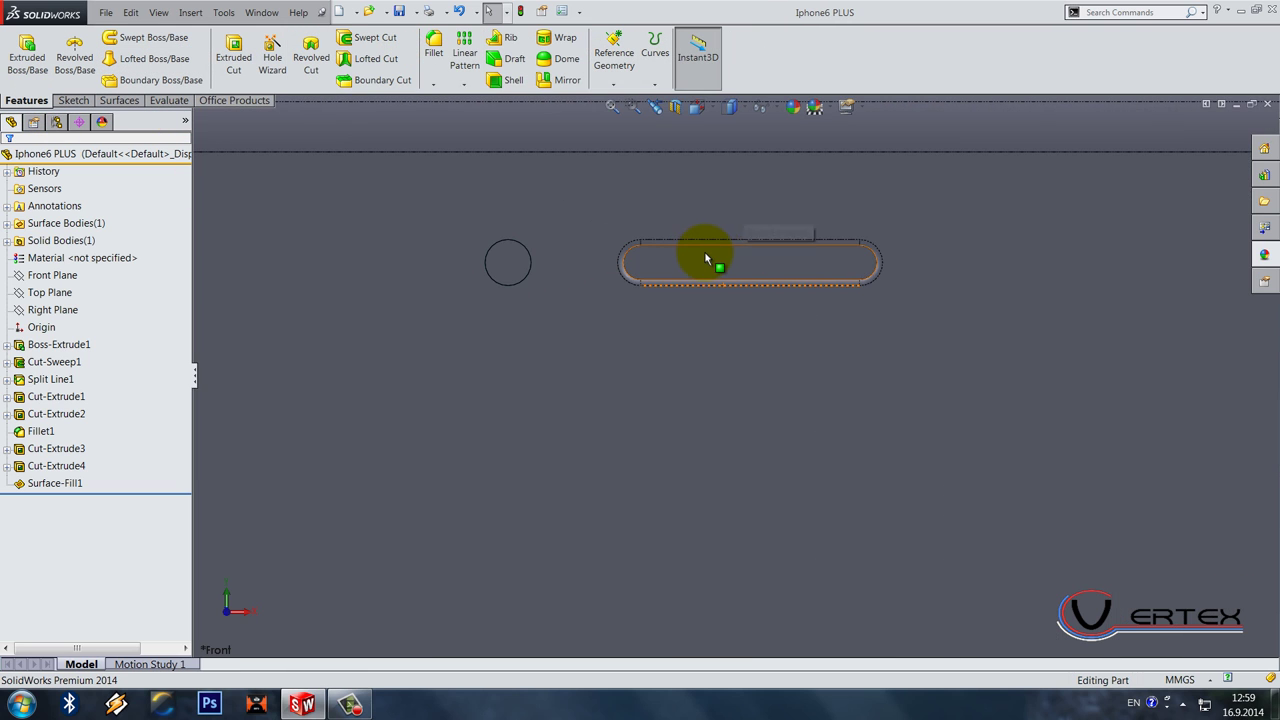
pyautogui.click(707, 259)
pyautogui.scroll(10, 705, 255)
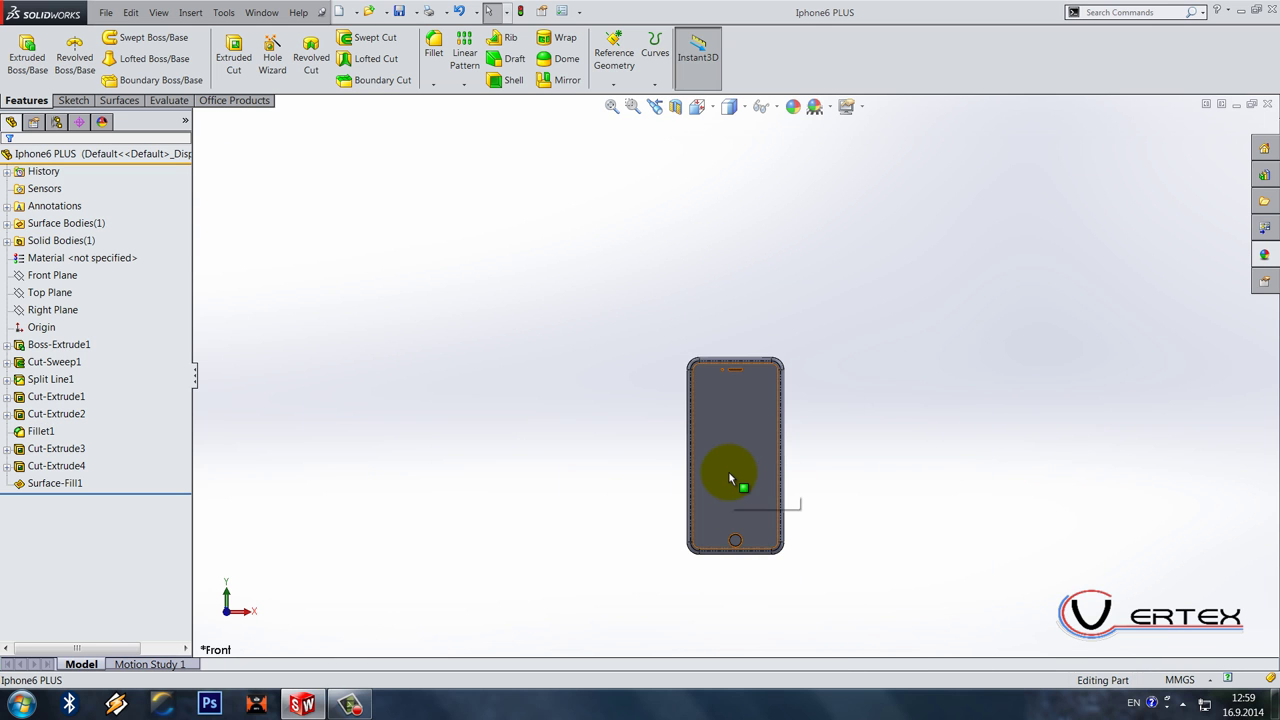
pyautogui.scroll(-5, 733, 478)
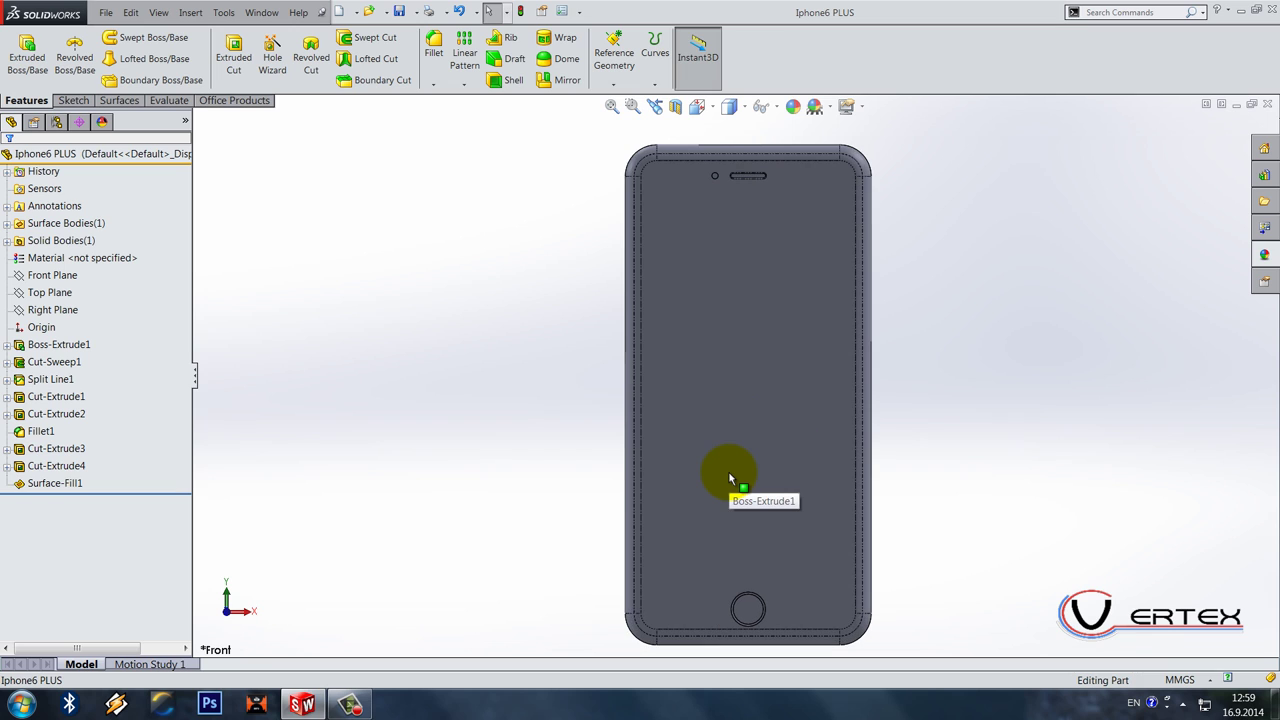
pyautogui.click(612, 106)
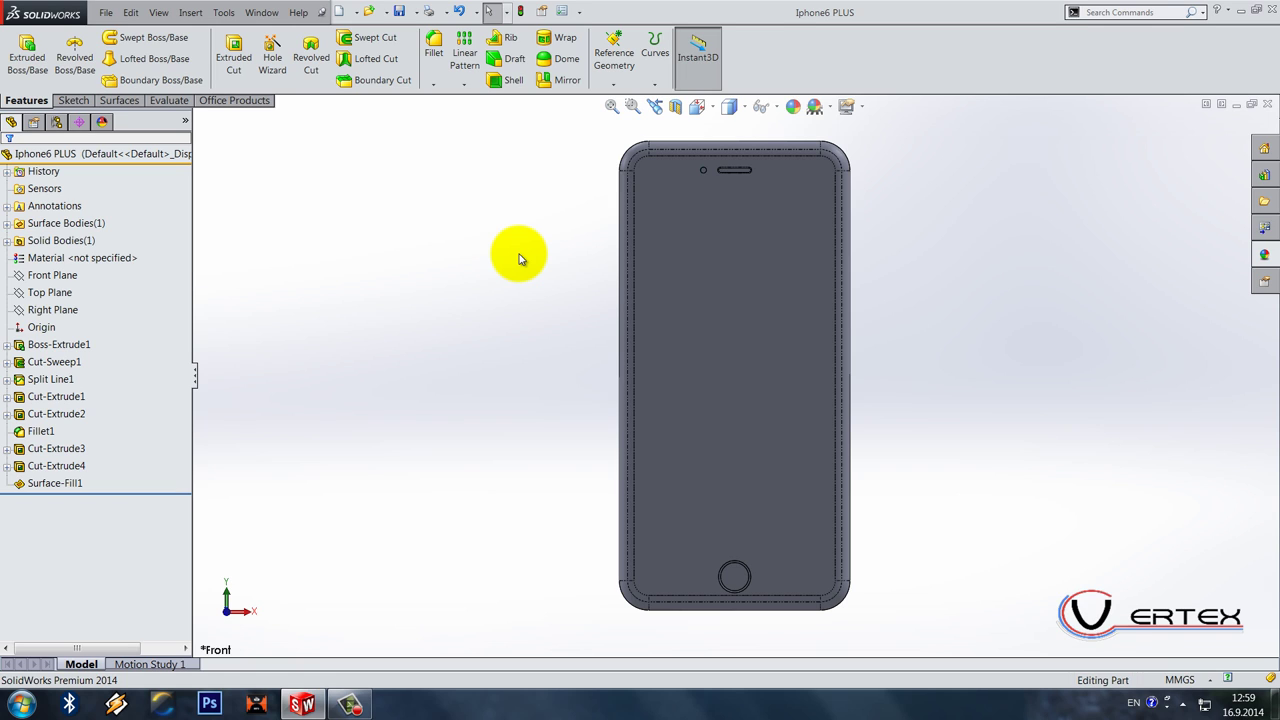
# Step: Sketch a centre rectangle about 57 mm by 105 mm on the phone's front face, centred on the origin
pyautogui.rightClick(732, 291)
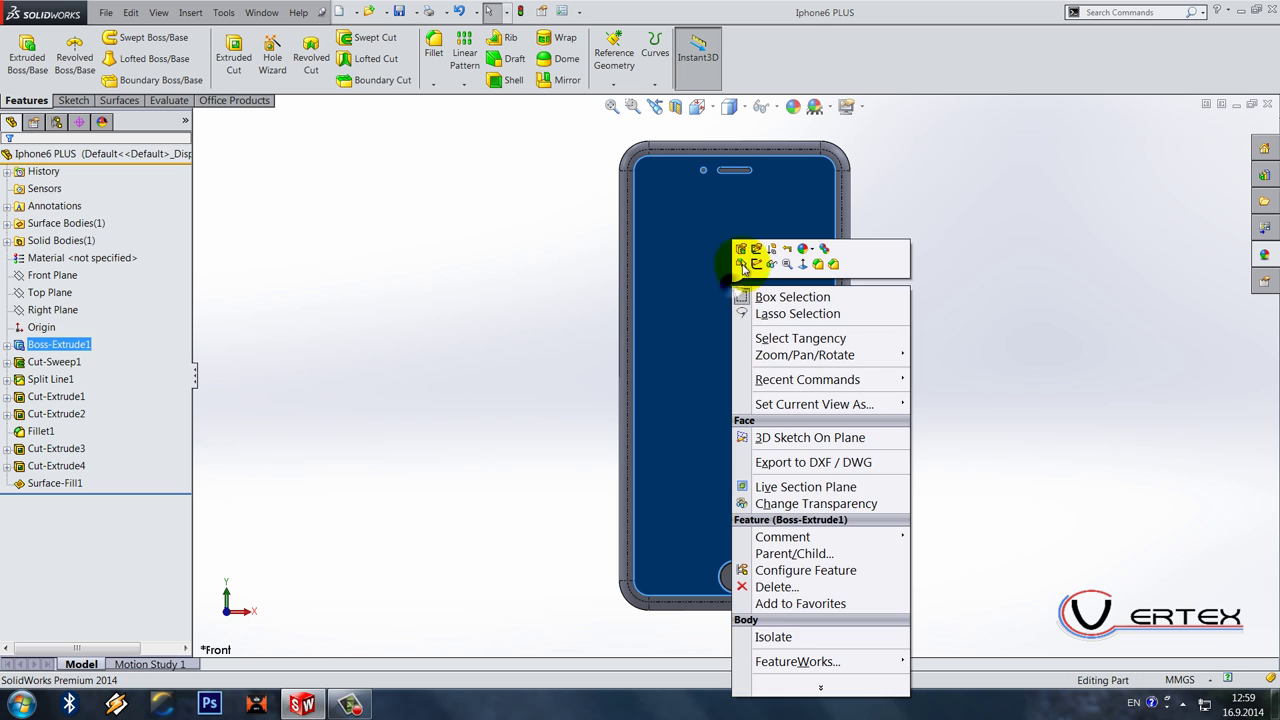
pyautogui.click(730, 262)
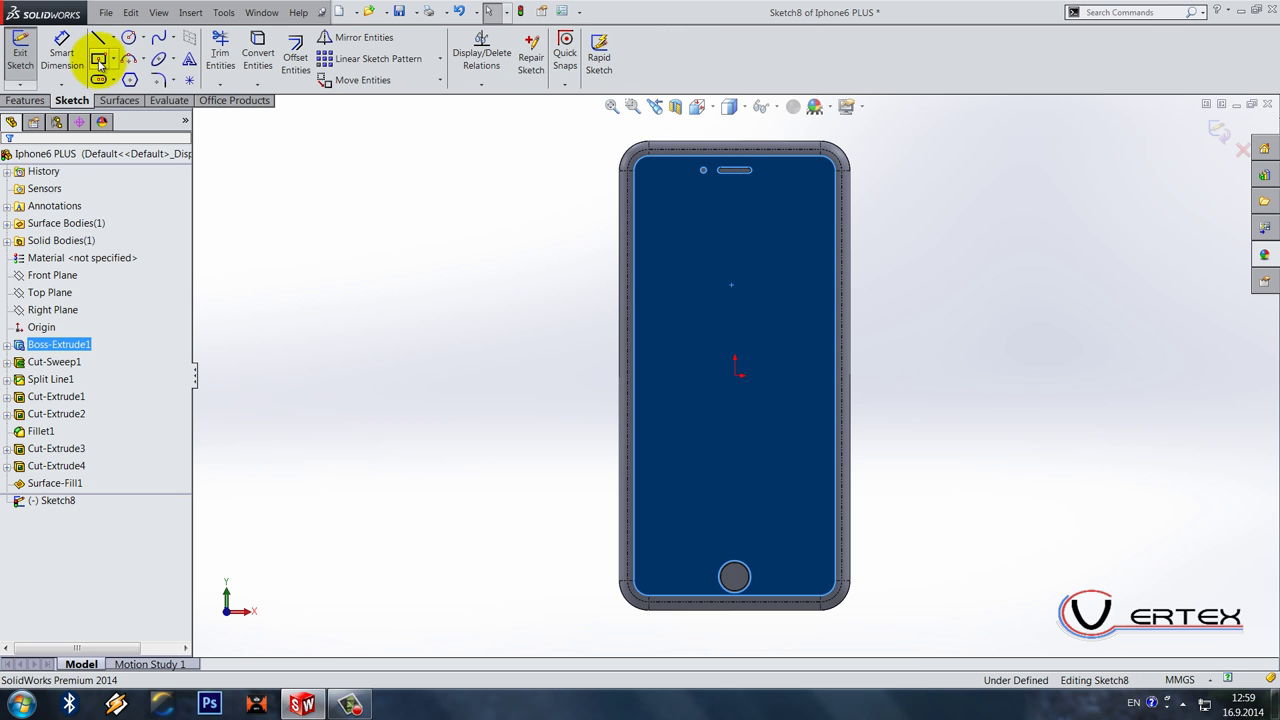
pyautogui.click(98, 58)
pyautogui.click(737, 374)
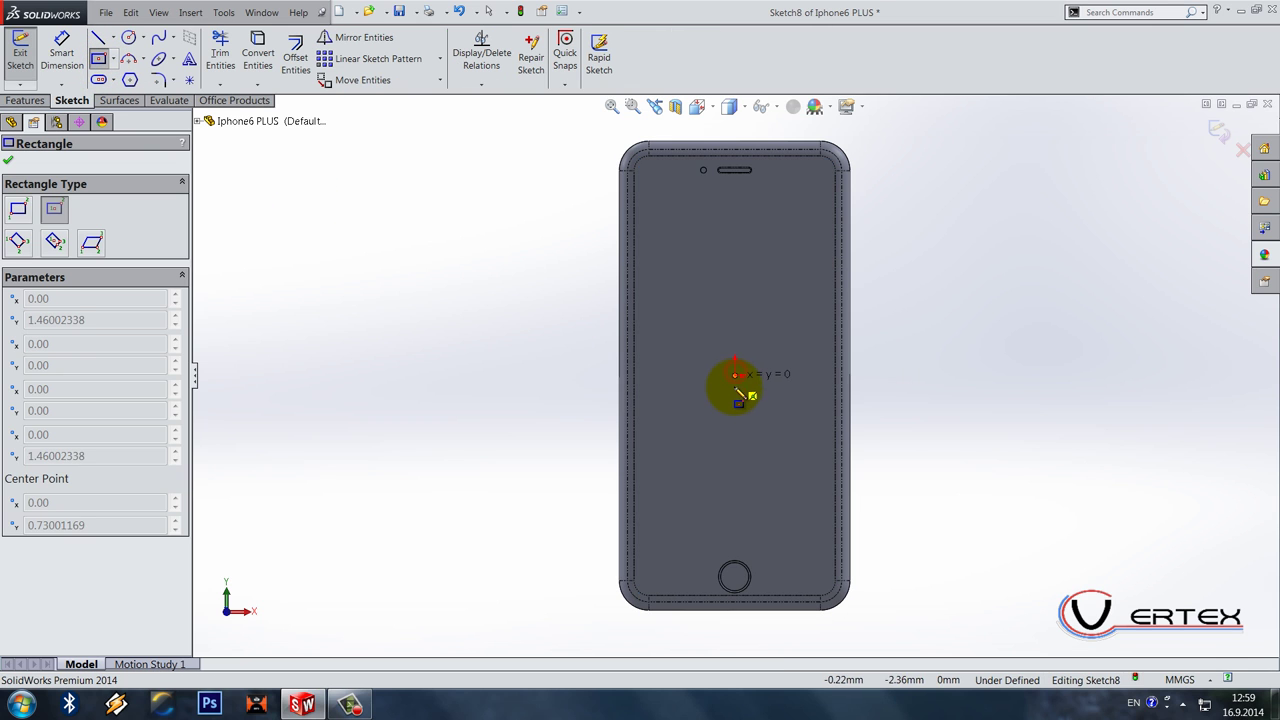
pyautogui.press('Escape')
pyautogui.click(106, 66)
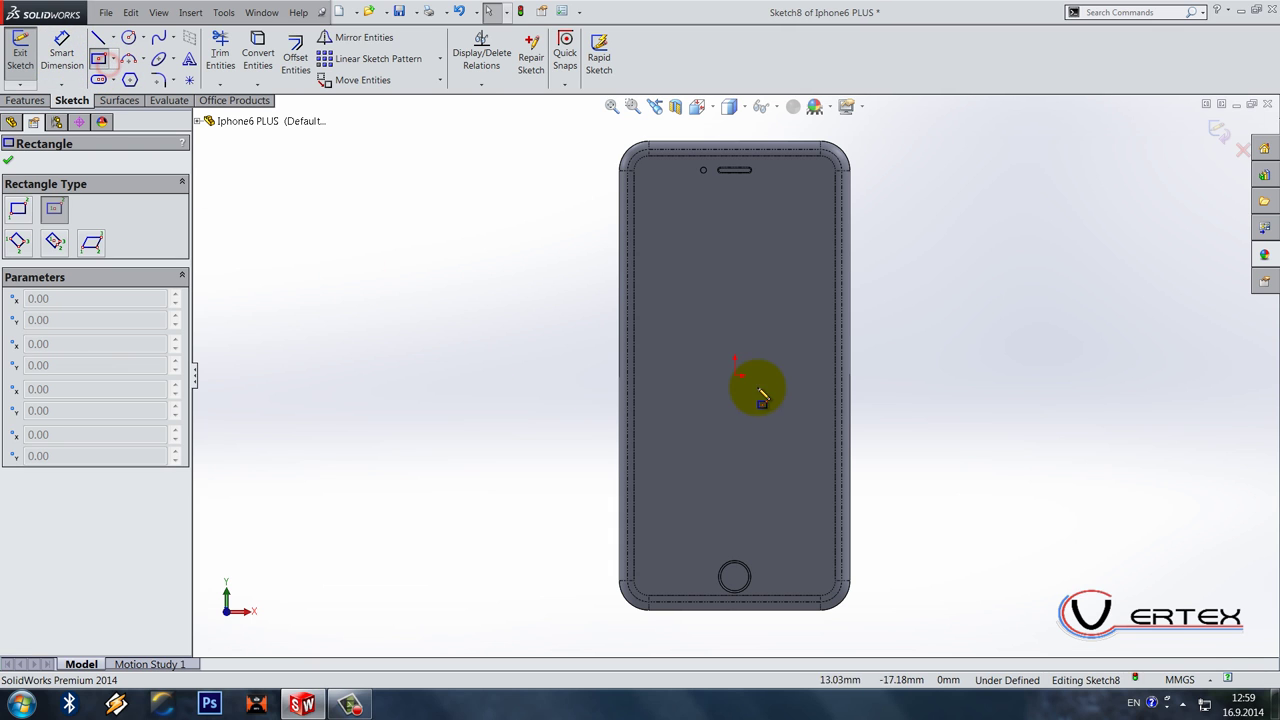
pyautogui.click(737, 374)
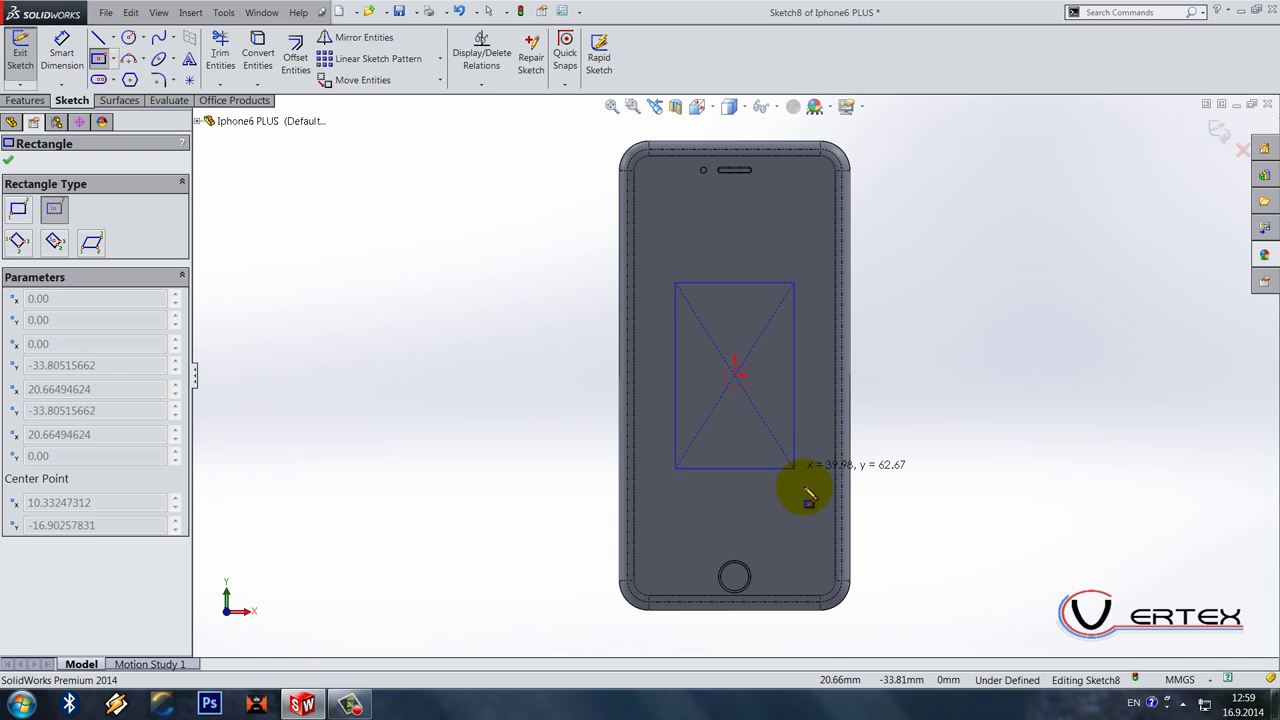
pyautogui.click(818, 530)
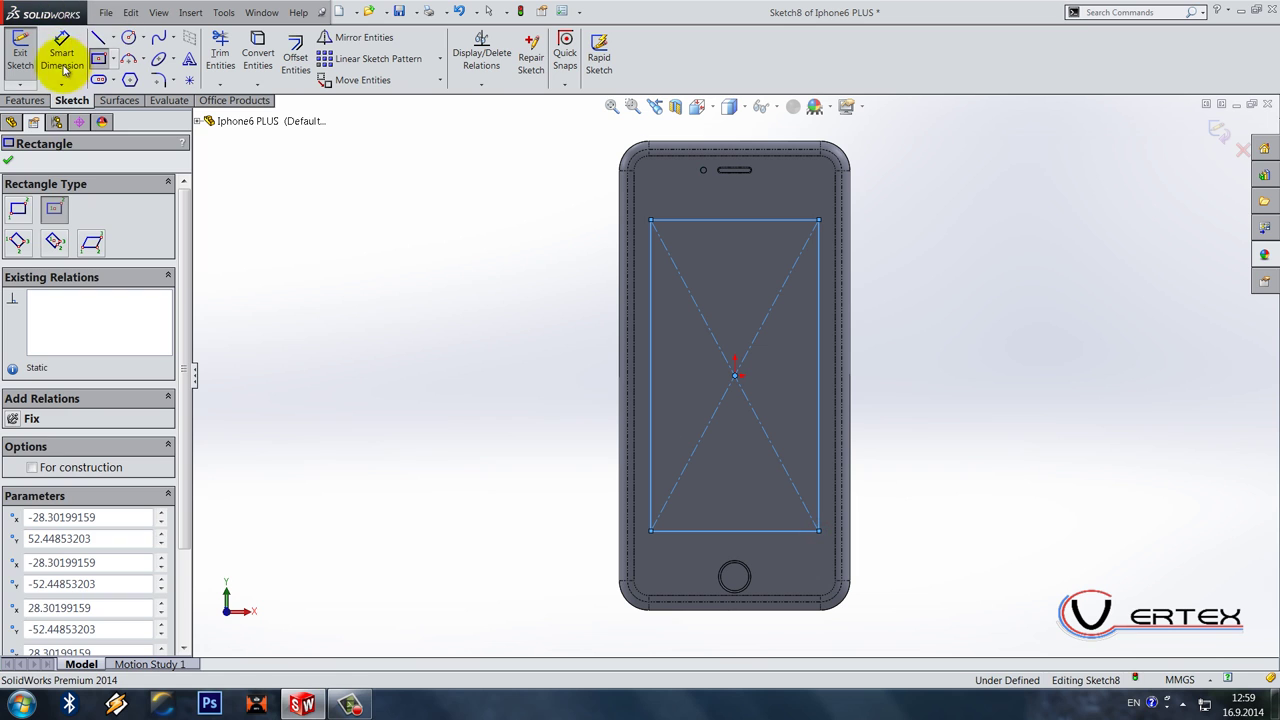
# Step: Dimension the rectangle's diagonal as 5.5 in and reposition the dimension text beside the phone
pyautogui.click(61, 55)
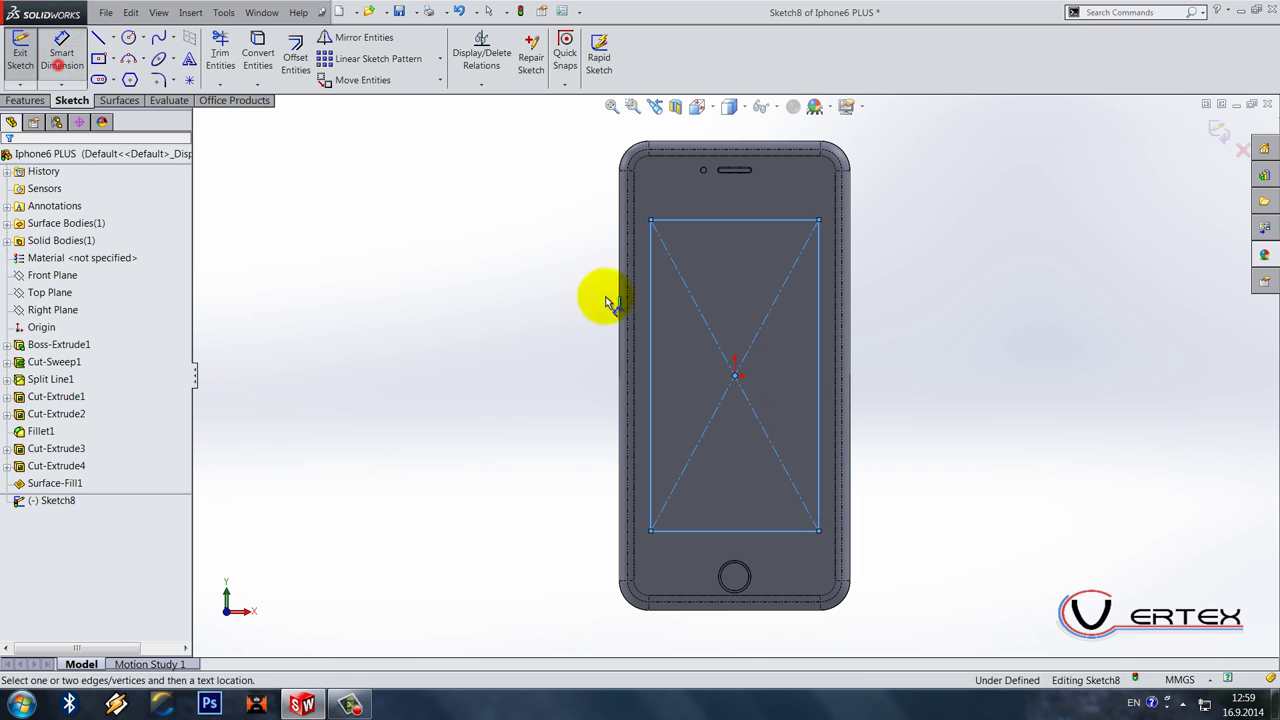
pyautogui.click(704, 326)
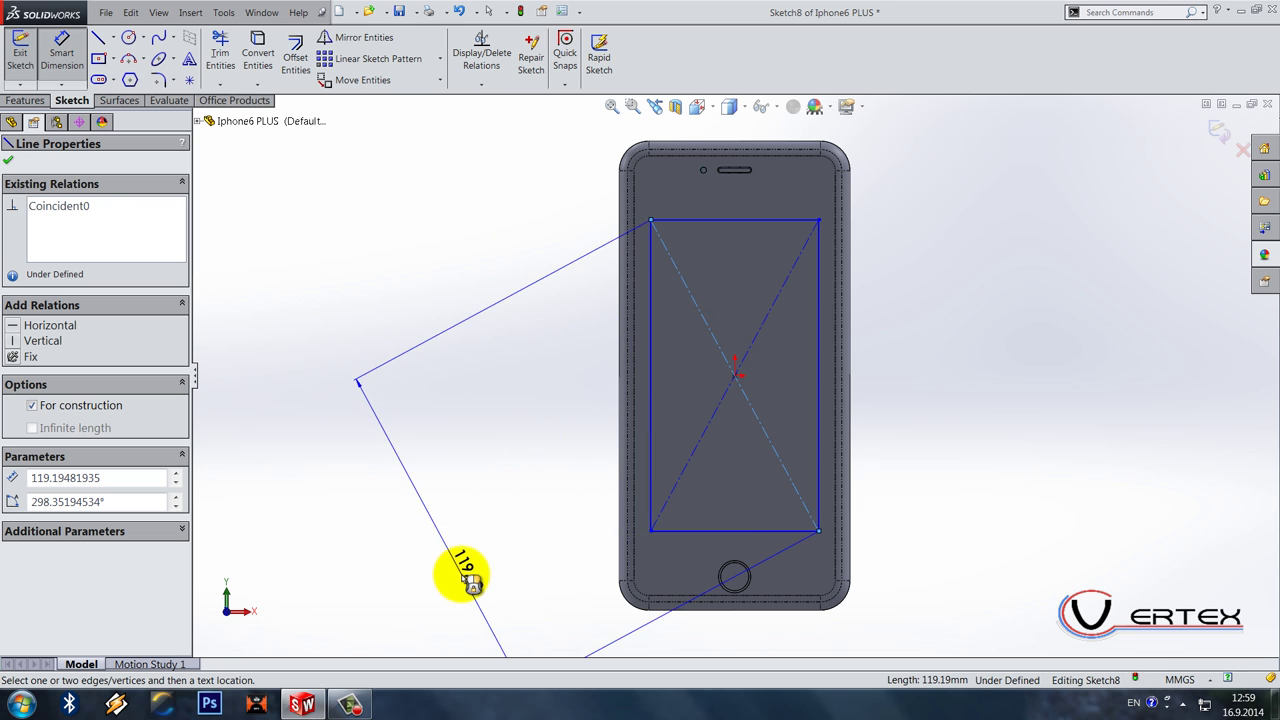
pyautogui.press('z')
pyautogui.click(467, 580)
pyautogui.write('5.5')
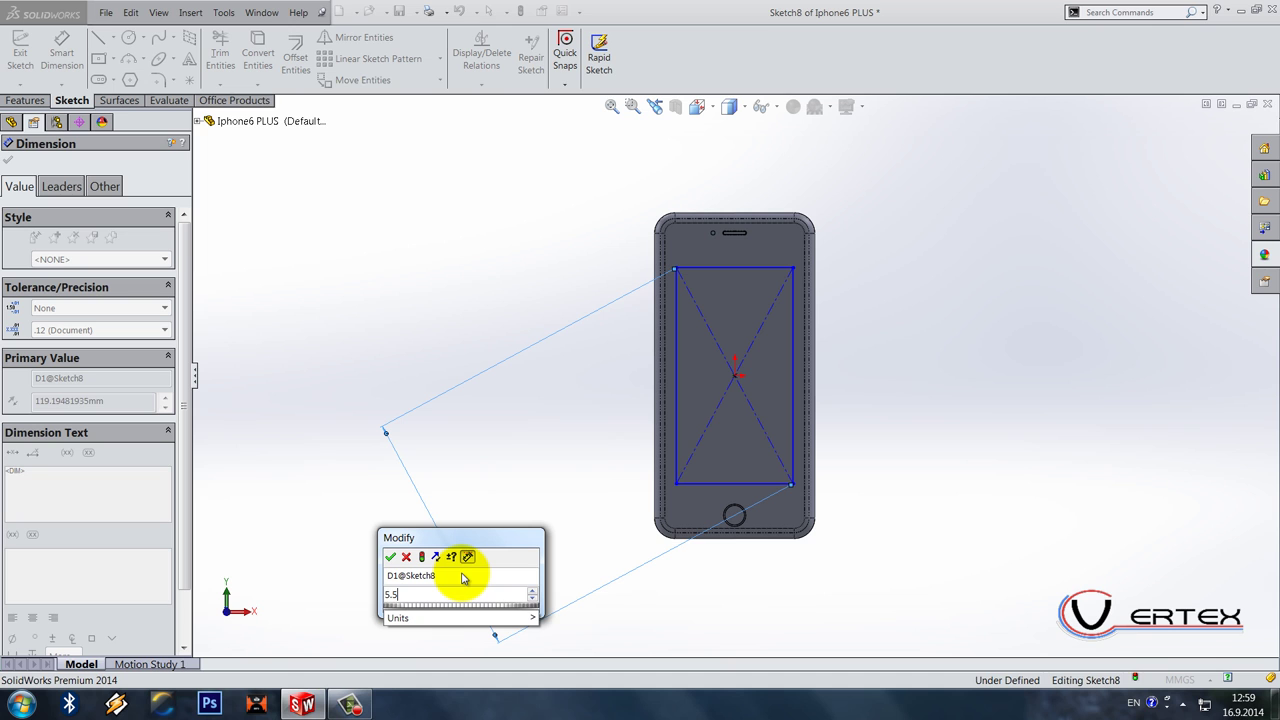
pyautogui.write('in')
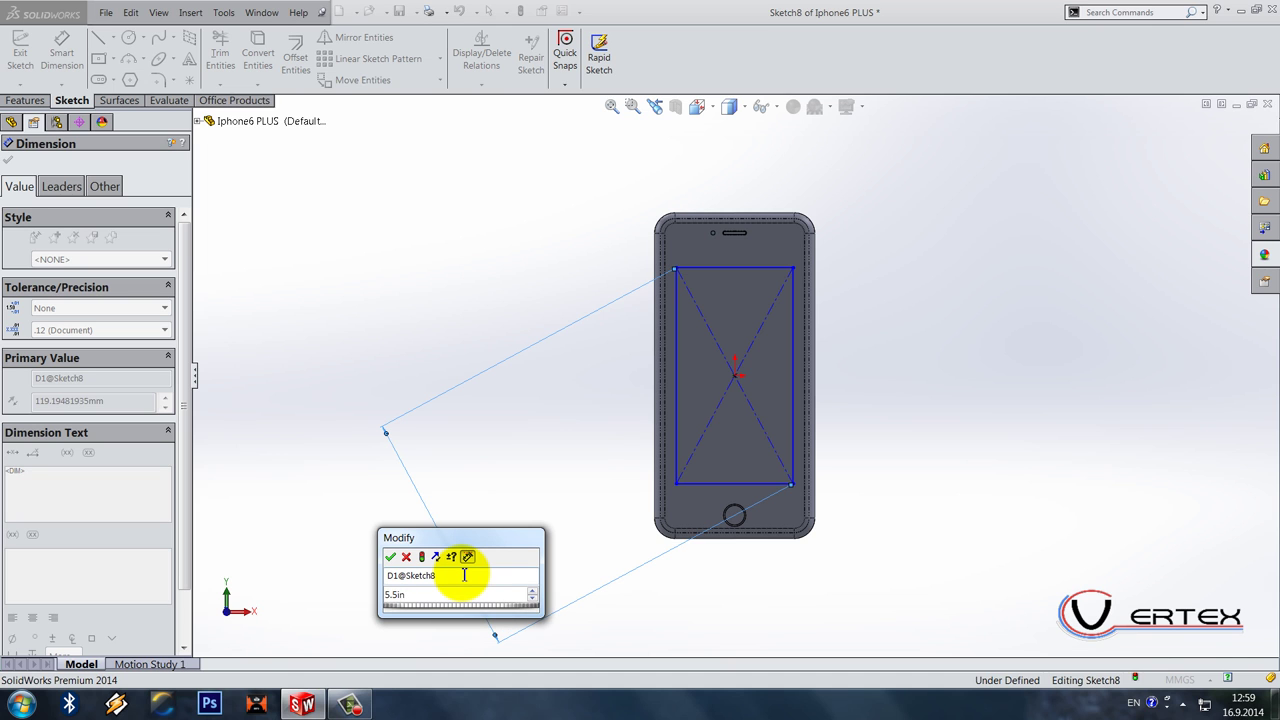
pyautogui.press('Return')
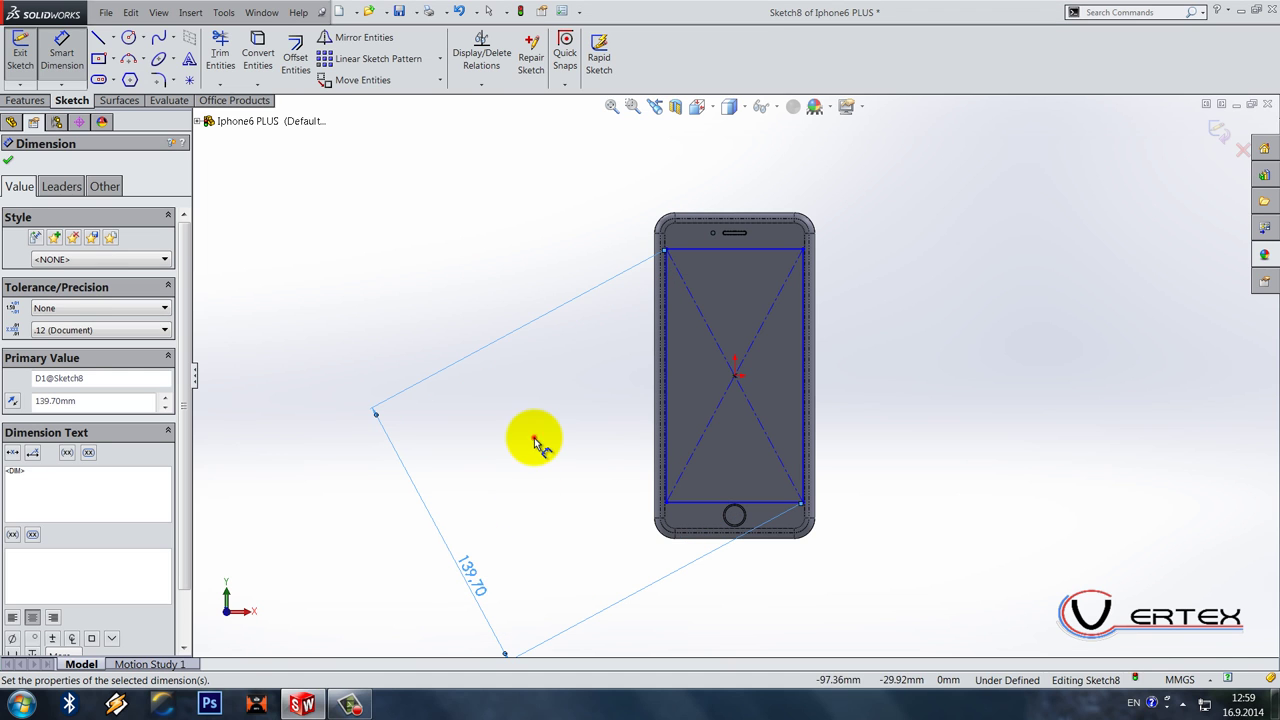
pyautogui.click(534, 437)
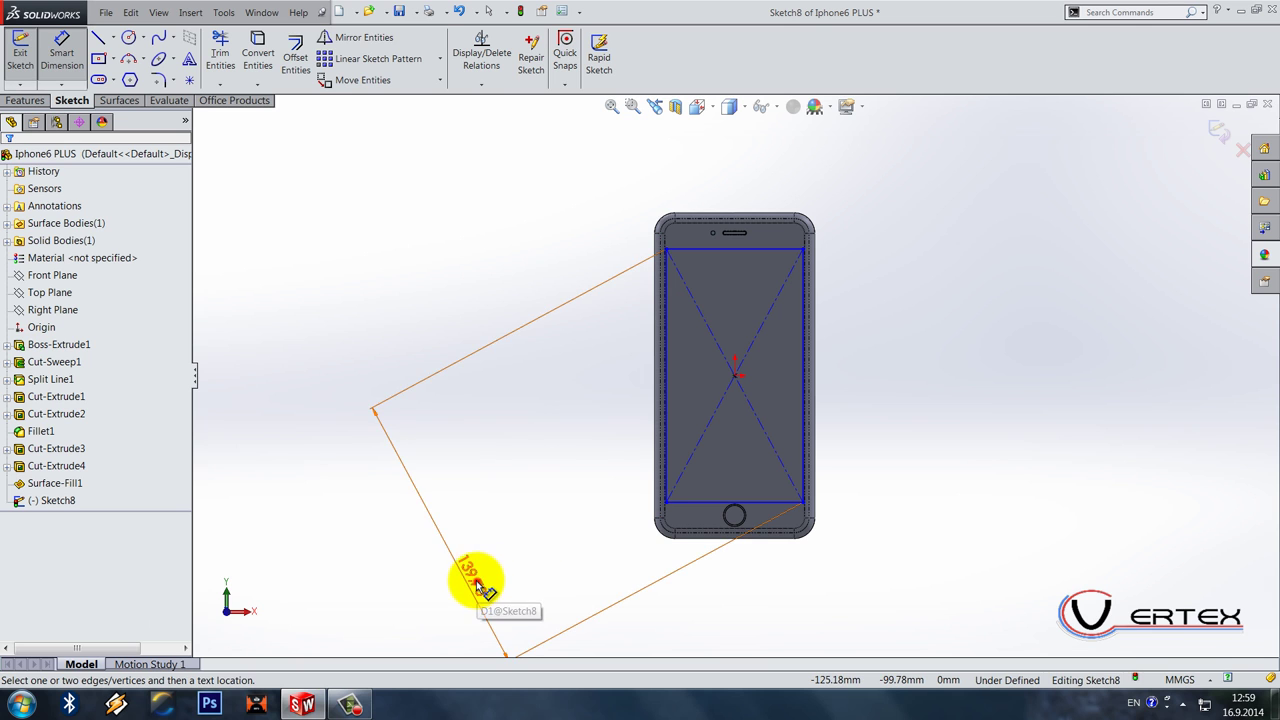
pyautogui.moveTo(480, 585); pyautogui.dragTo(449, 523)
pyautogui.click(548, 489)
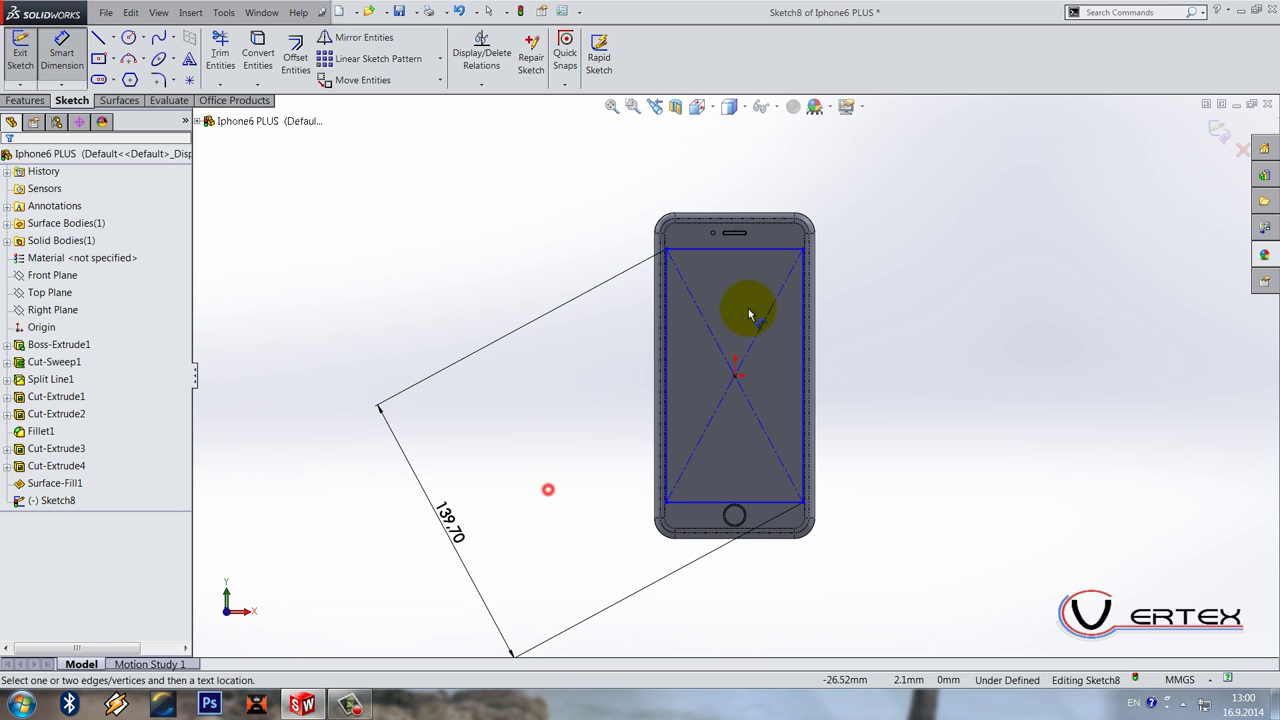
# Step: Dimension the rectangle's width as 68.5 mm, placing the dimension above the phone
pyautogui.click(746, 250)
pyautogui.click(727, 172)
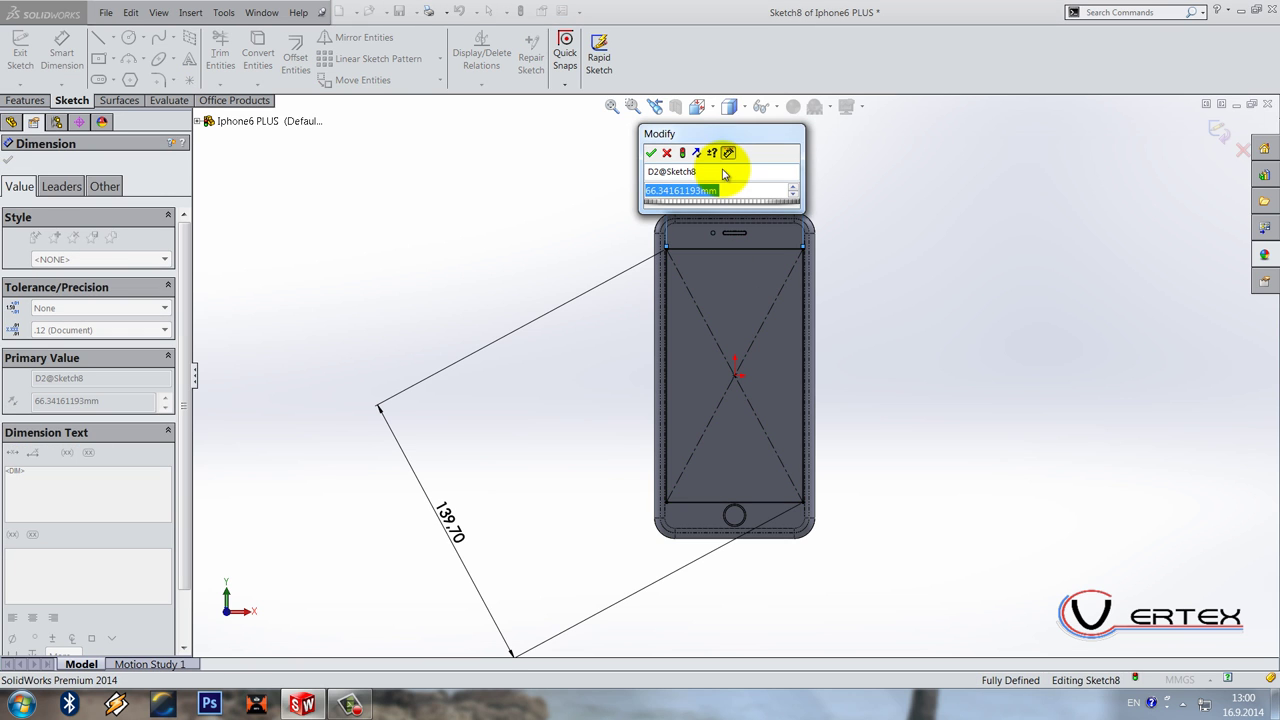
pyautogui.write('68.5')
pyautogui.press('Return')
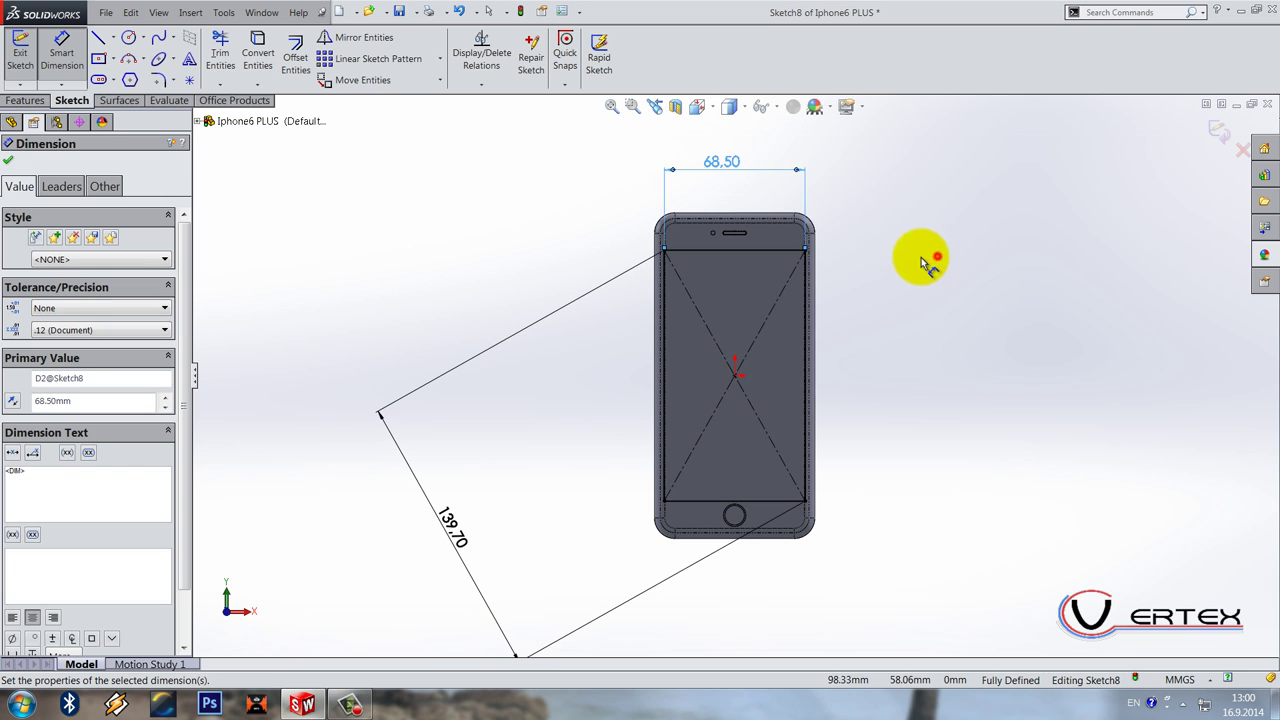
pyautogui.press('Escape')
# Step: Check the rectangle's corner against the front face's edge and set the rectangle's width to 68 mm
pyautogui.scroll(-10, 760, 275)
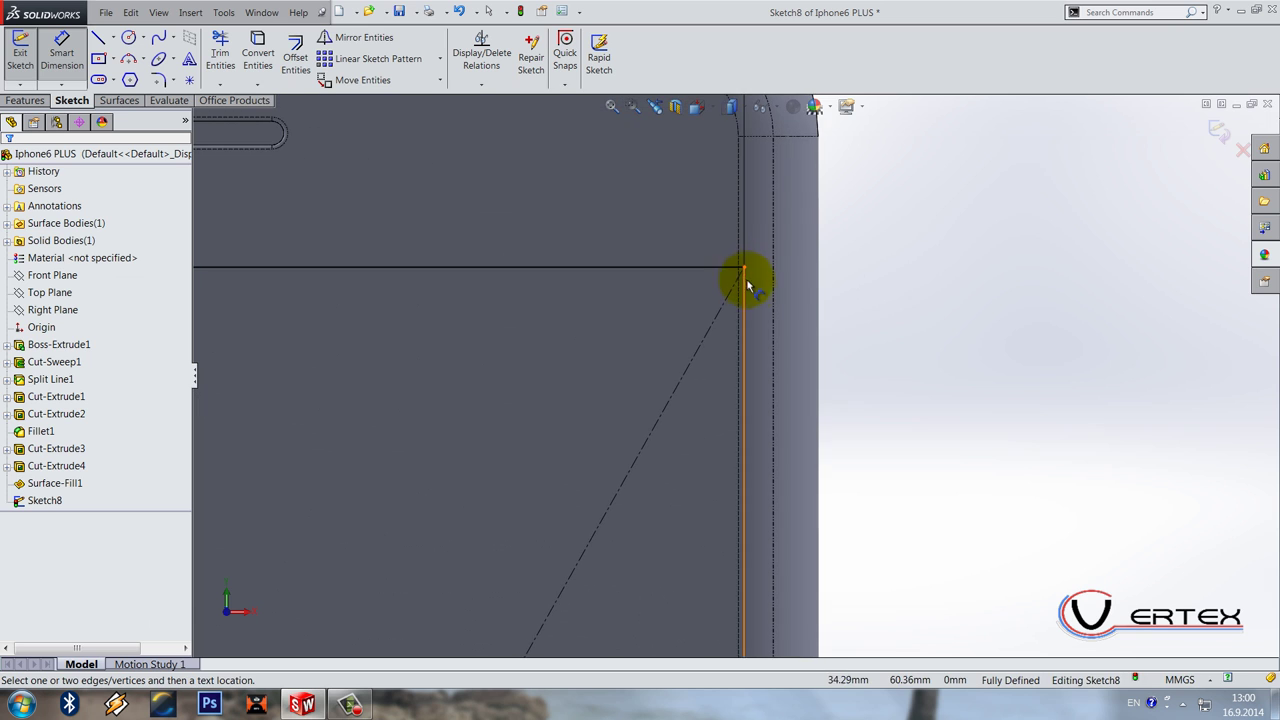
pyautogui.scroll(2, 750, 288)
pyautogui.scroll(-3, 745, 280)
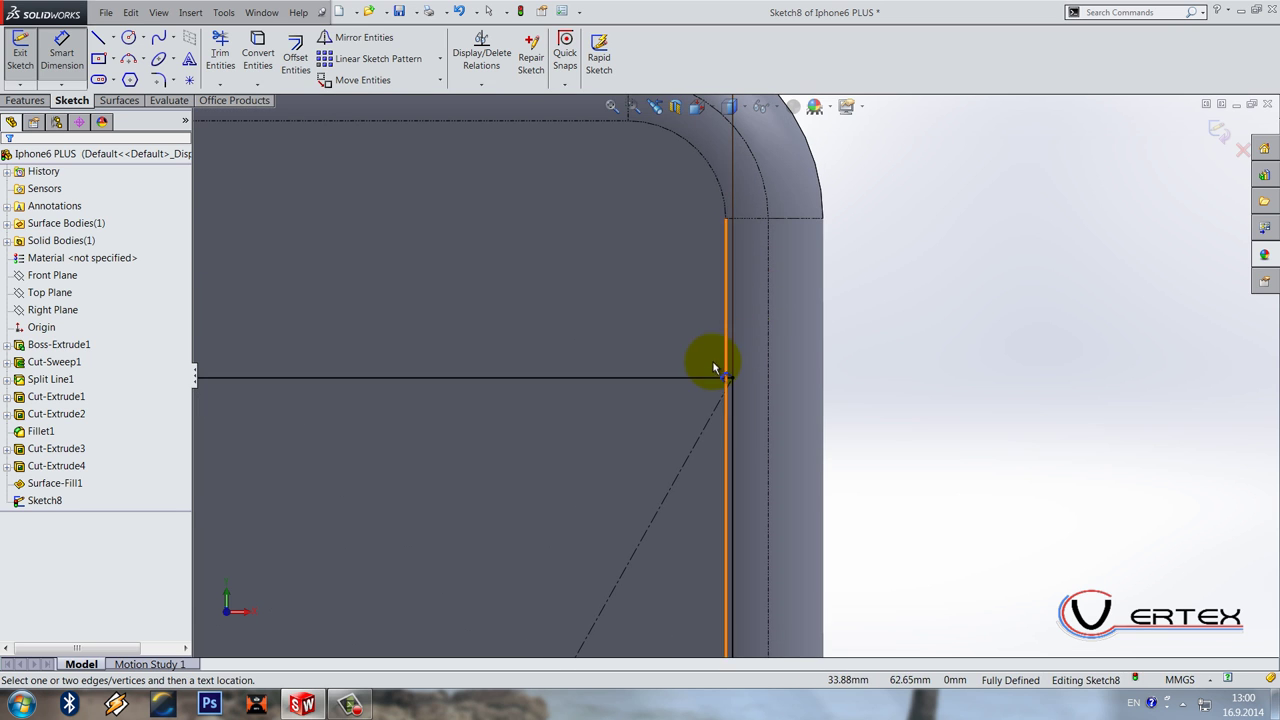
pyautogui.scroll(6, 723, 357)
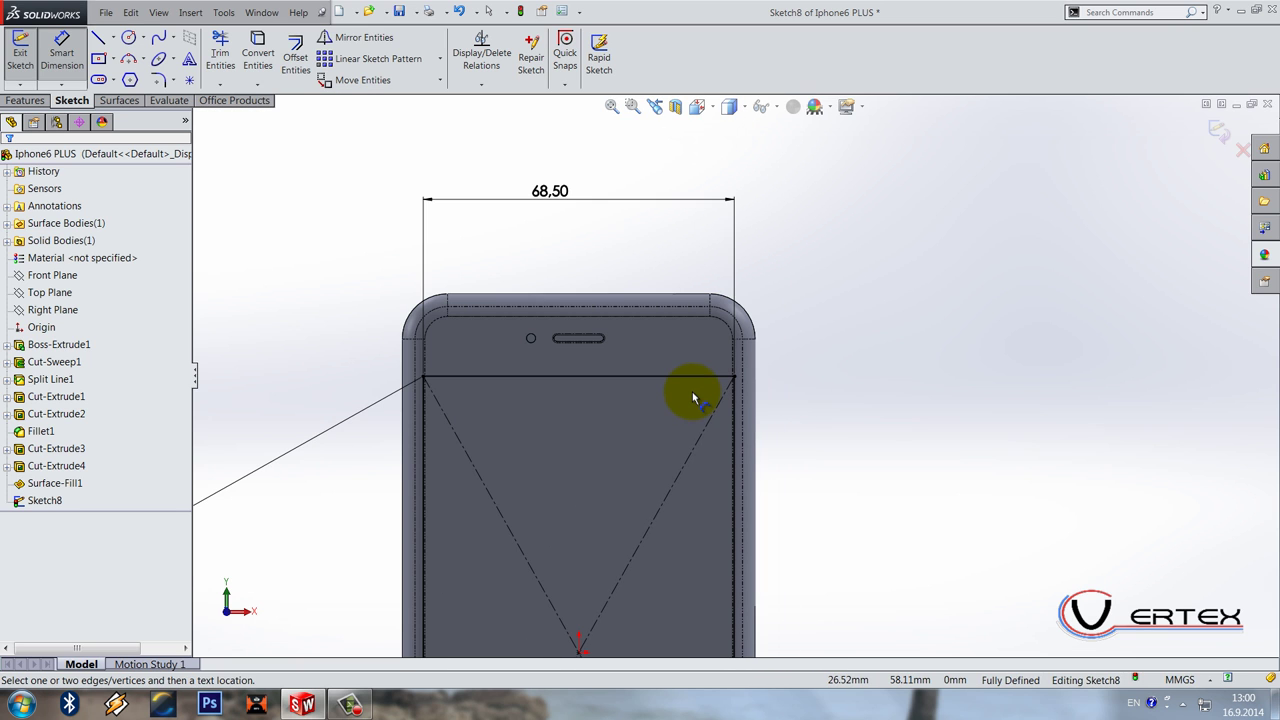
pyautogui.scroll(-2, 563, 237)
pyautogui.click(560, 200)
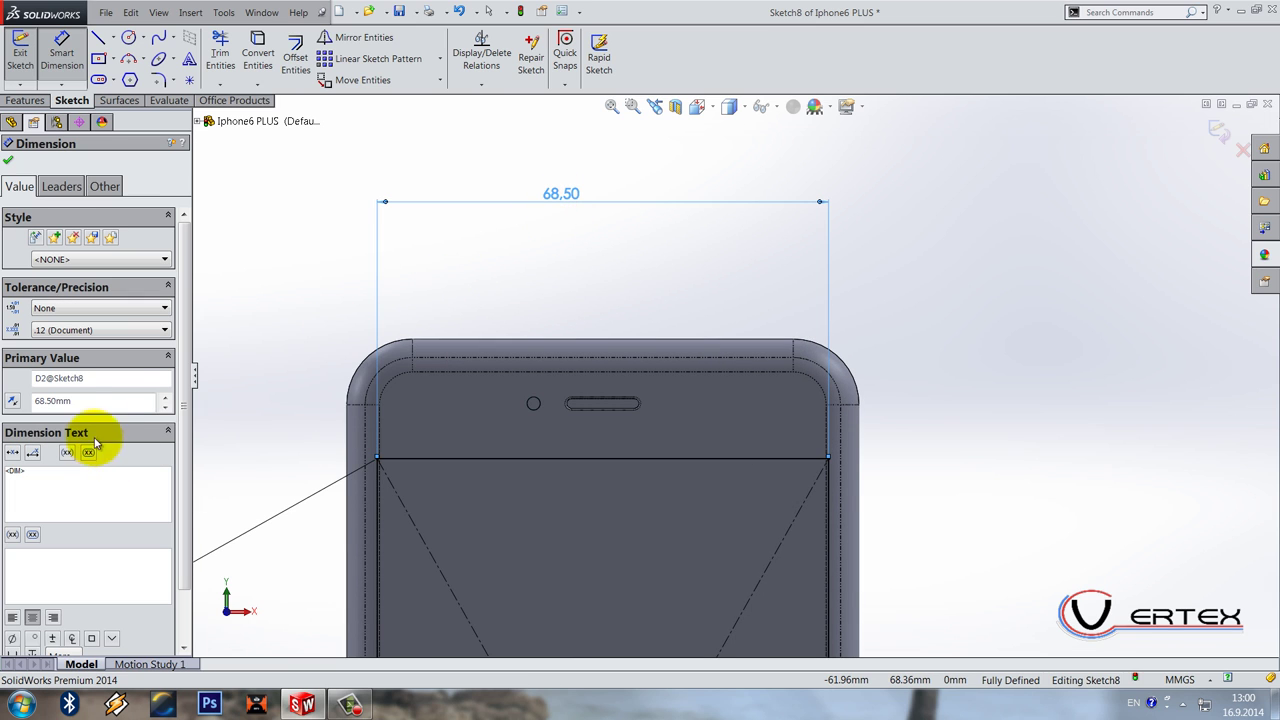
pyautogui.moveTo(77, 400); pyautogui.dragTo(6, 400)
pyautogui.write('68')
pyautogui.press('Return')
# Step: Set the rectangle's width to 67.5 mm and check its corner against the front face's edge
pyautogui.scroll(-5, 777, 443)
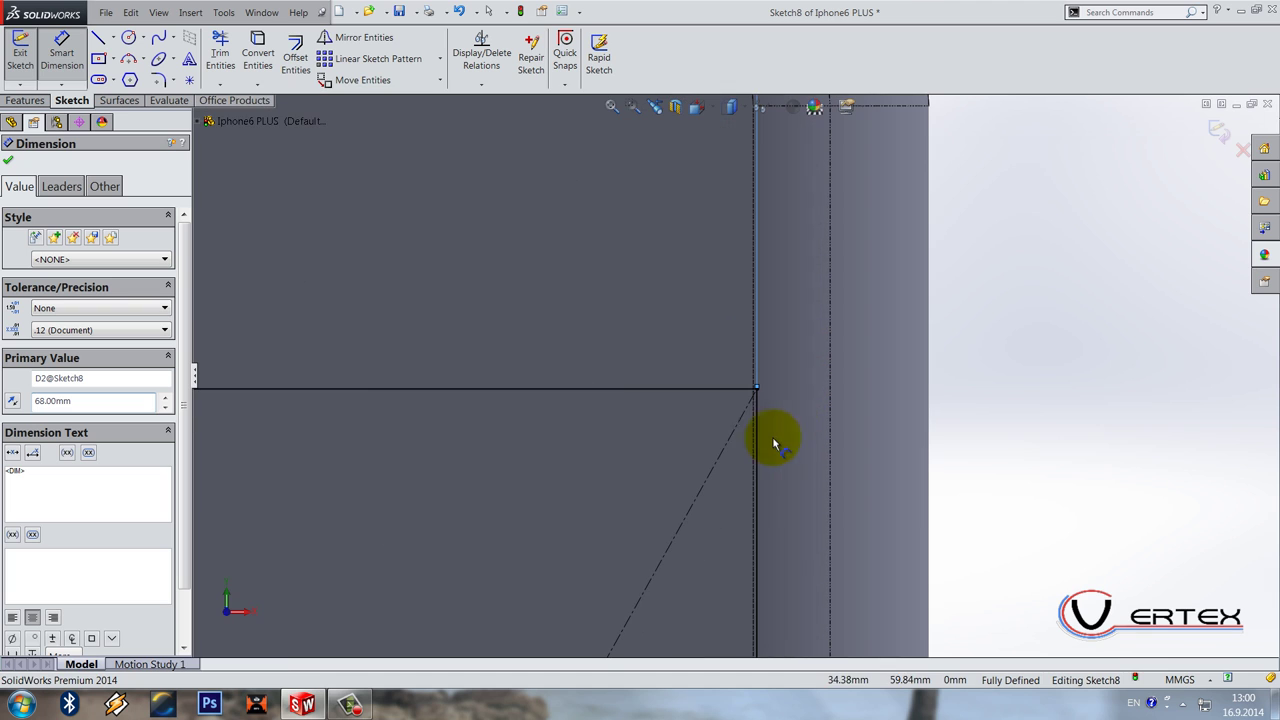
pyautogui.write('67.5')
pyautogui.press('Return')
pyautogui.scroll(3, 814, 494)
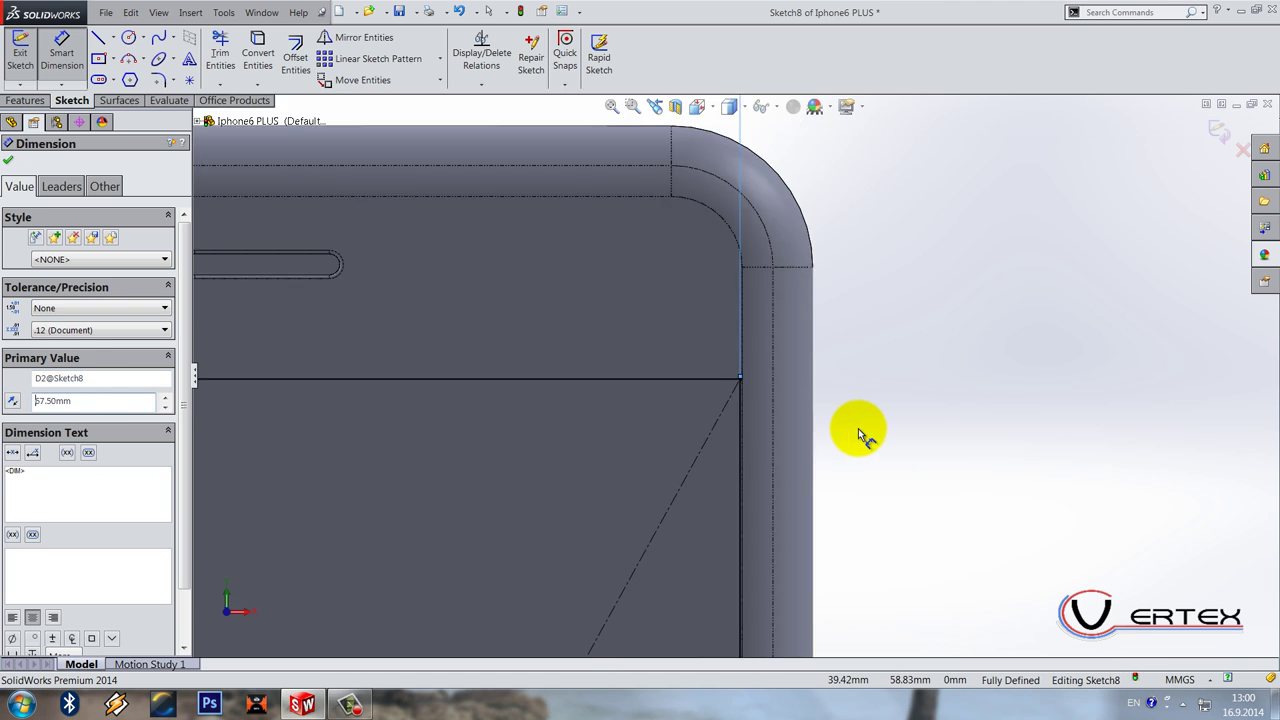
# Step: Set the screen rectangle's width to 68.5 mm and exit the sketch
pyautogui.doubleClick(80, 400)
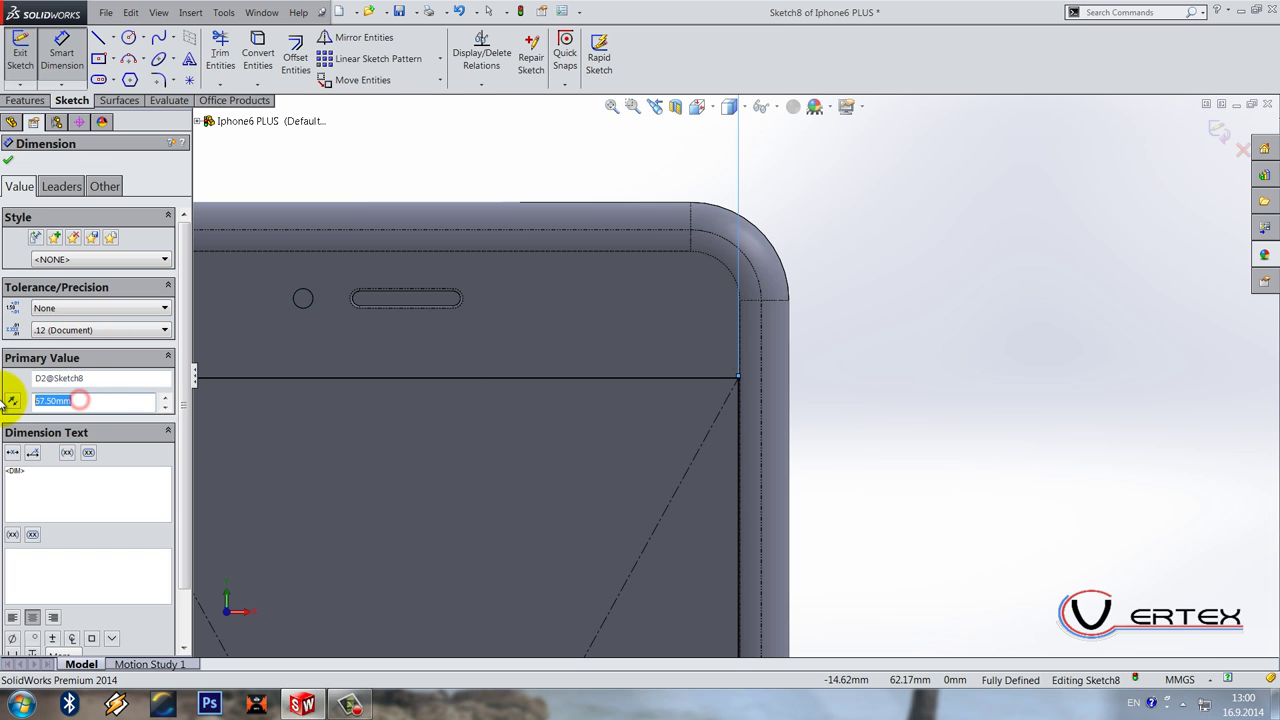
pyautogui.write('68.5')
pyautogui.press('Return')
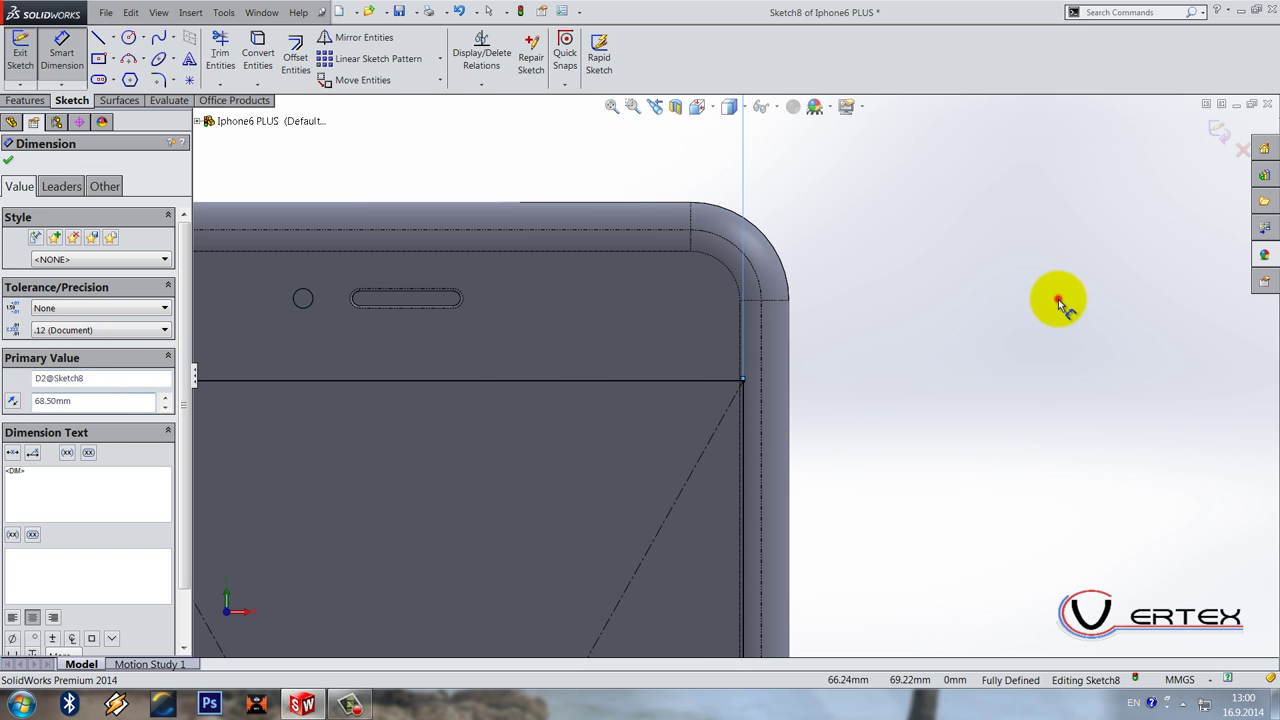
pyautogui.press('Escape')
pyautogui.scroll(-4, 971, 363)
pyautogui.scroll(2, 686, 429)
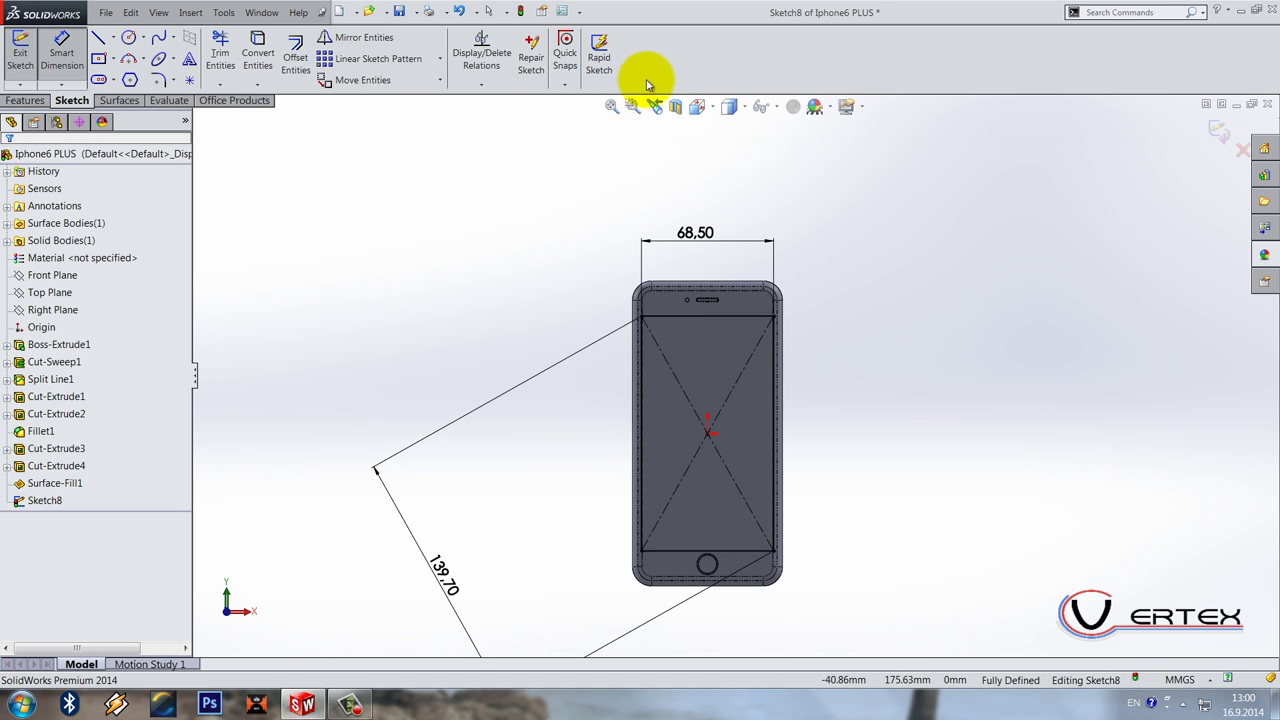
pyautogui.click(1220, 138)
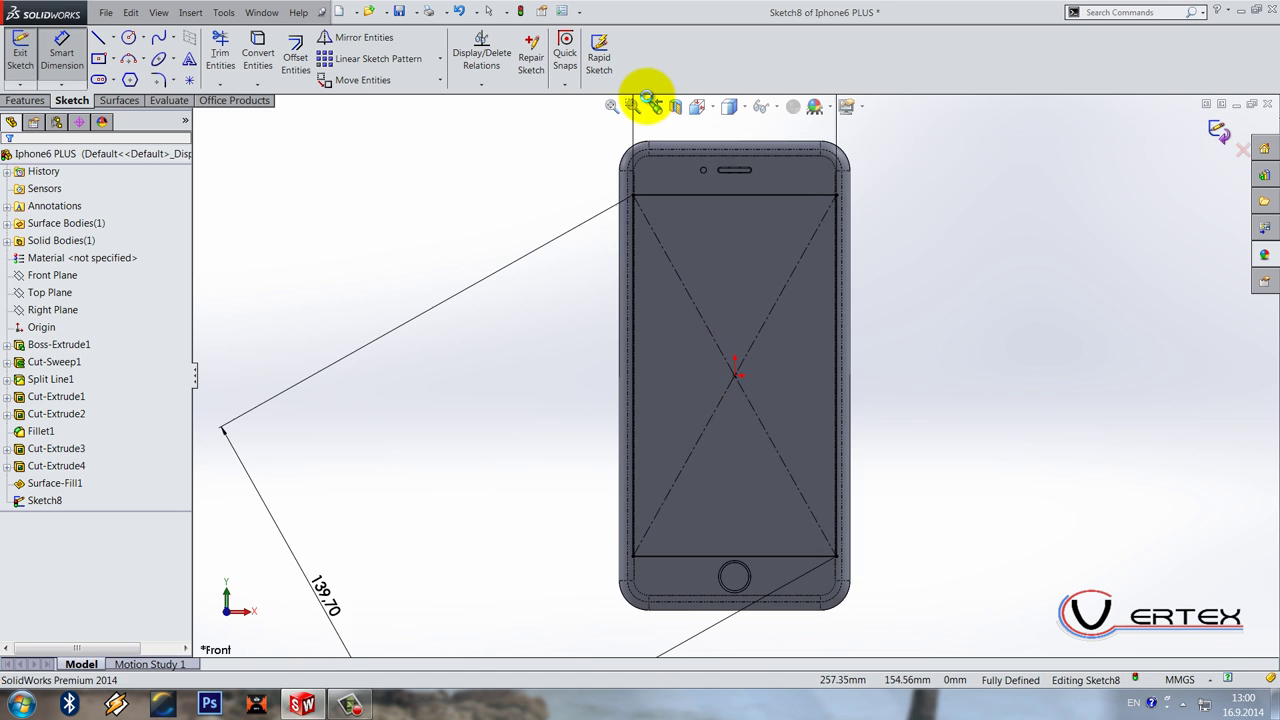
# Step: Start a projection Split Line from the screen rectangle sketch, selecting the front face and the narrow strip faces along both long sides
pyautogui.click(665, 66)
pyautogui.click(686, 99)
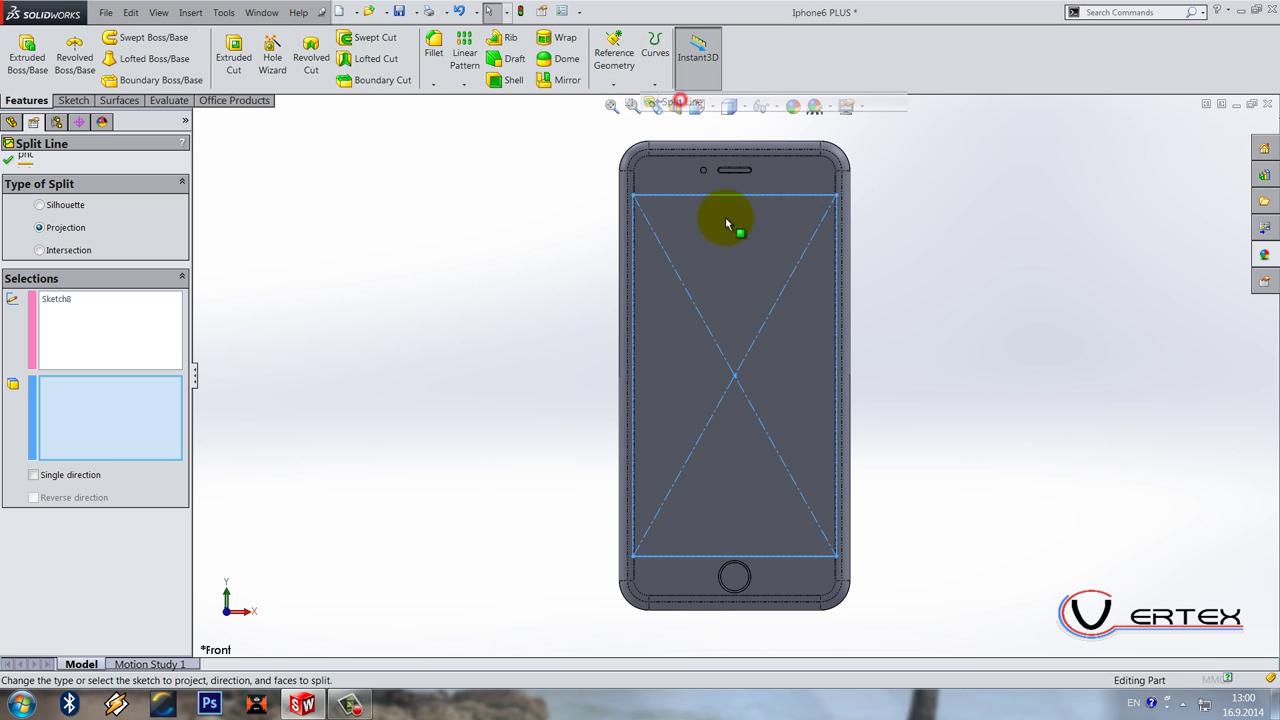
pyautogui.click(721, 232)
pyautogui.scroll(-5, 761, 229)
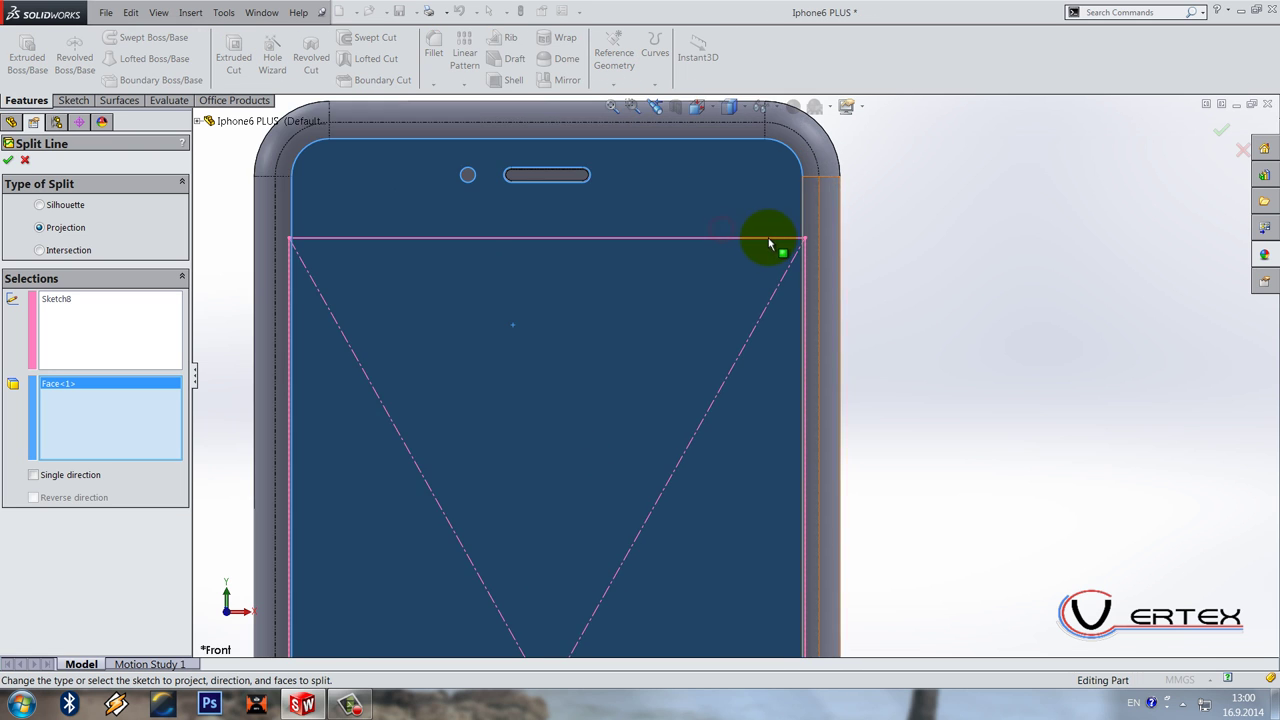
pyautogui.click(836, 228)
pyautogui.scroll(5, 571, 366)
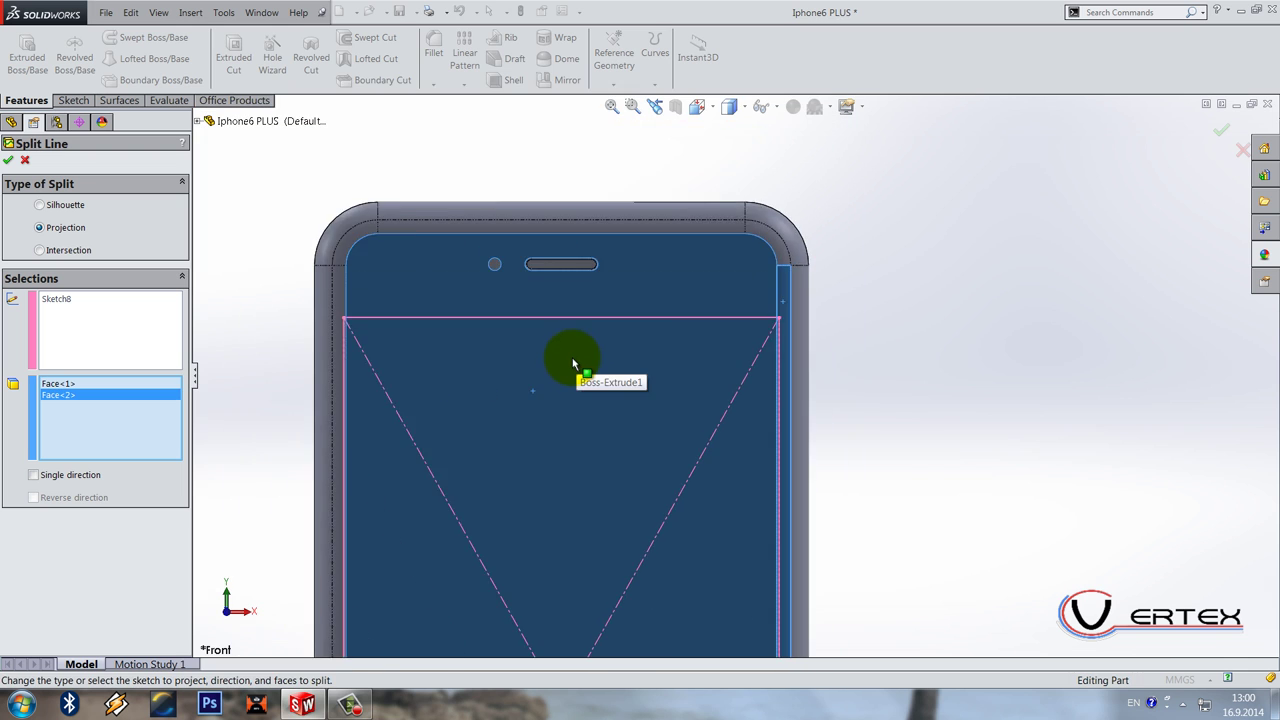
pyautogui.scroll(-5, 500, 355)
pyautogui.click(451, 338)
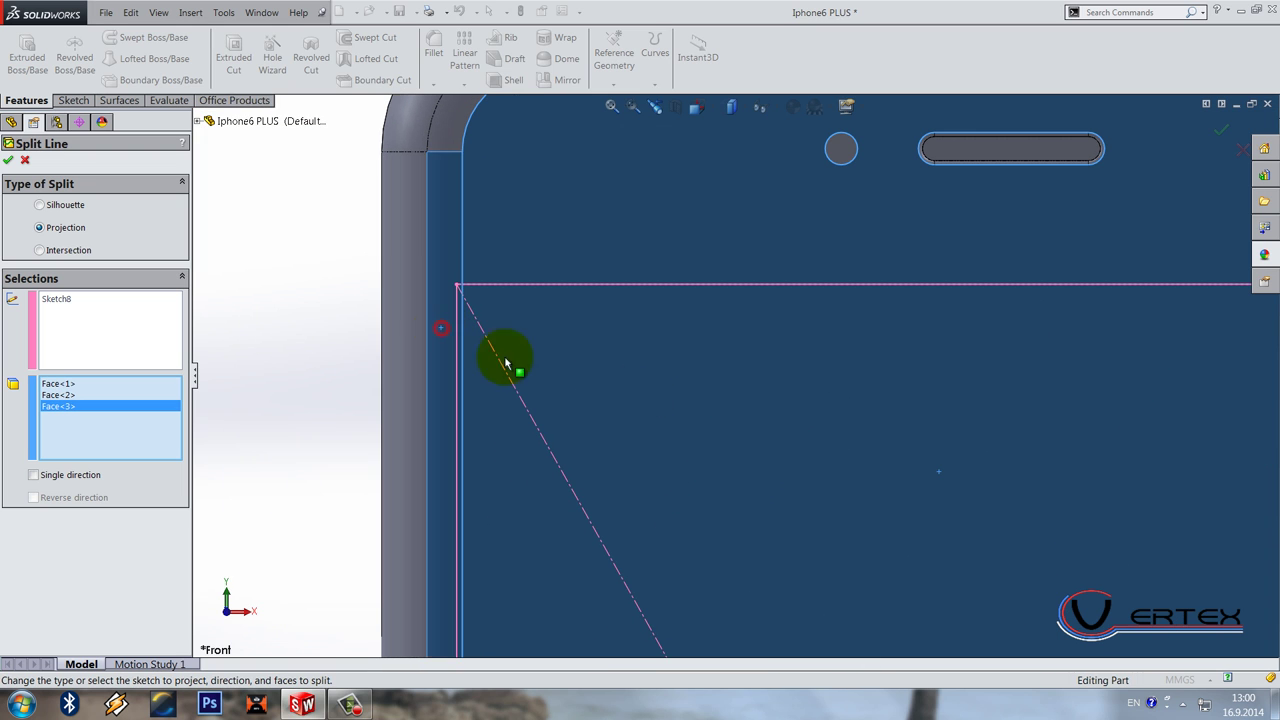
# Step: Add the lower edge strip and both lower corner strip faces to the selection and complete the Split Line
pyautogui.scroll(5, 654, 386)
pyautogui.scroll(2, 740, 520)
pyautogui.scroll(-5, 700, 586)
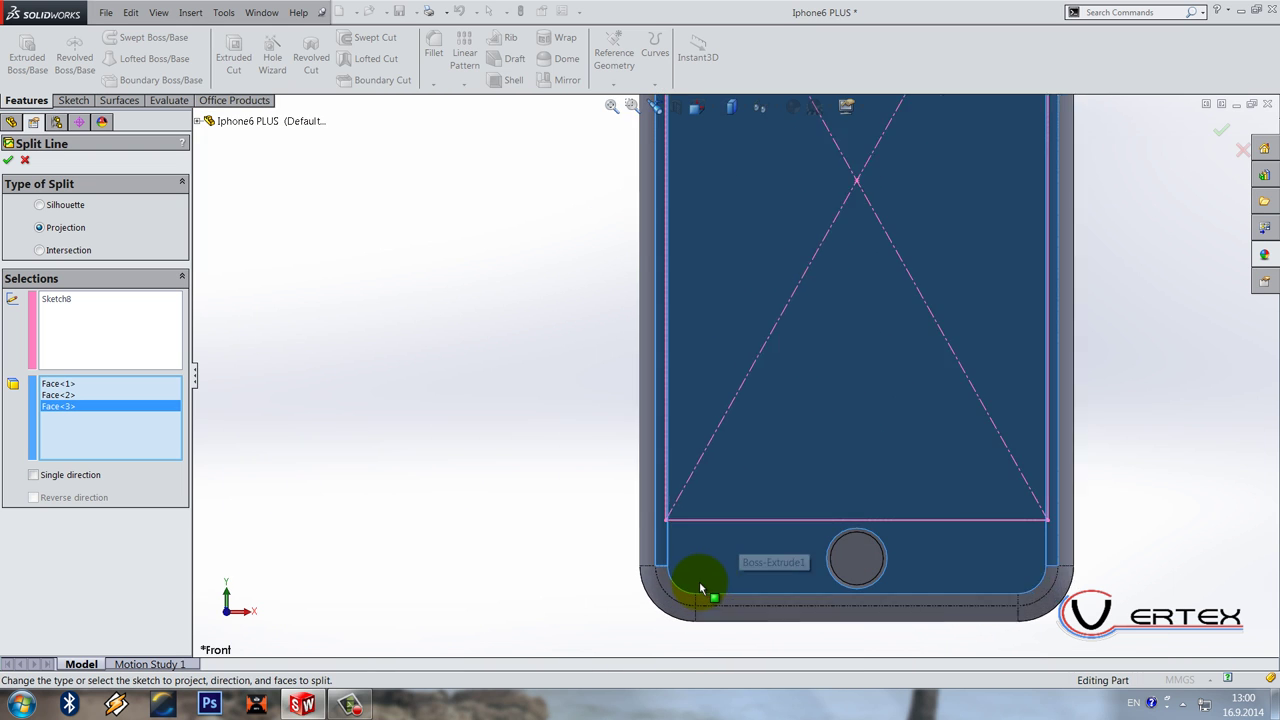
pyautogui.click(700, 598)
pyautogui.click(707, 601)
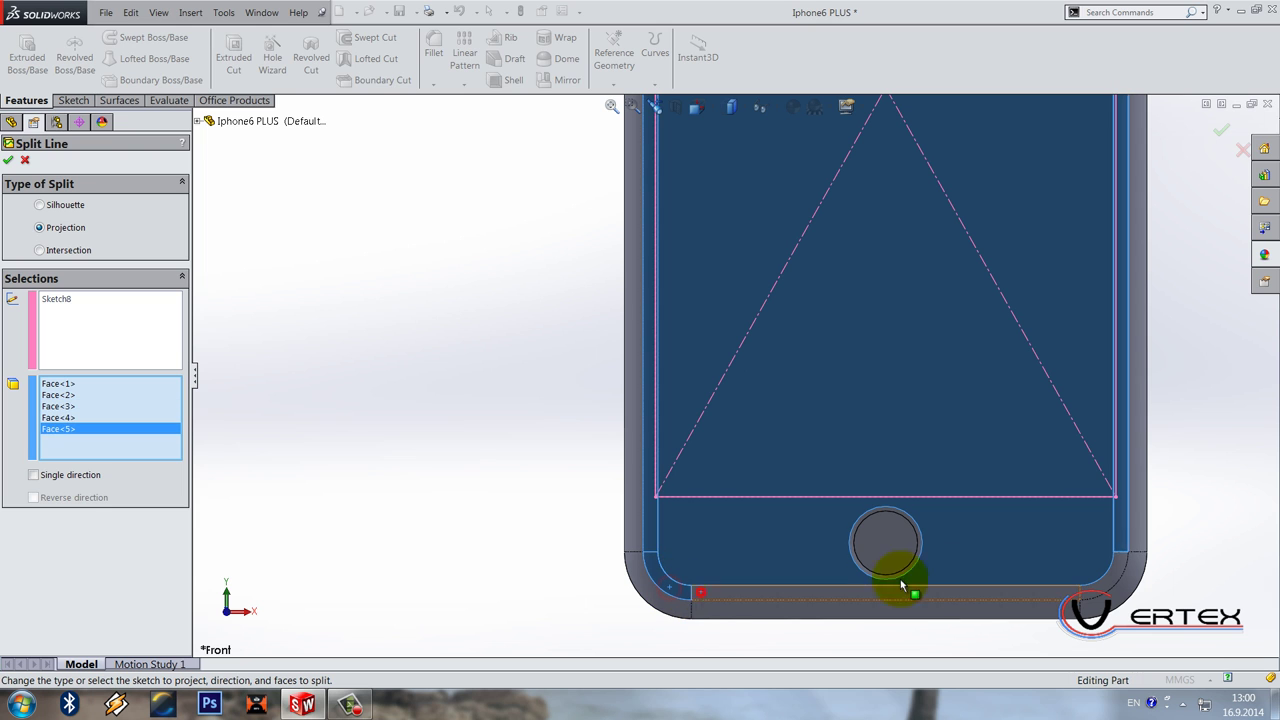
pyautogui.click(1118, 578)
pyautogui.scroll(3, 960, 394)
pyautogui.scroll(2, 823, 194)
pyautogui.scroll(-3, 817, 220)
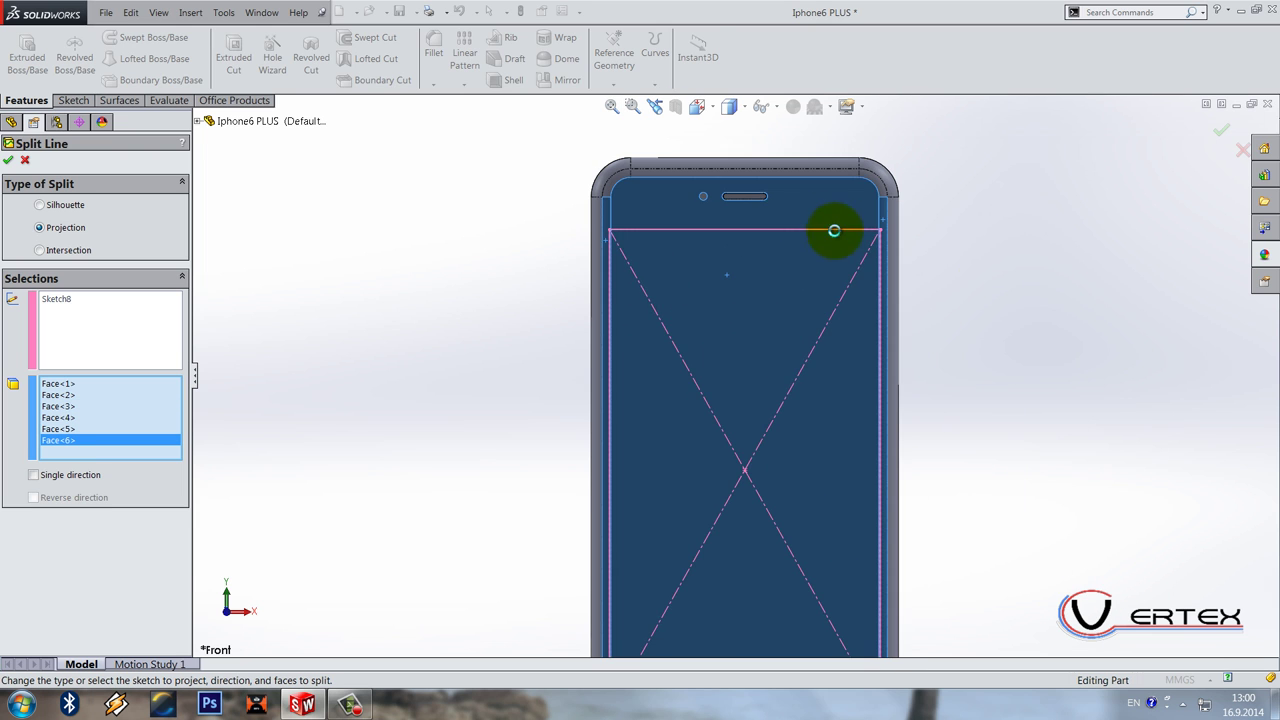
pyautogui.press('Return')
# Step: Measure the radius of the curved edge at the end of the phone's rounded upper side
pyautogui.scroll(3, 960, 290)
pyautogui.moveTo(946, 297); pyautogui.dragTo(741, 316, button='middle')
pyautogui.scroll(-3, 741, 316)
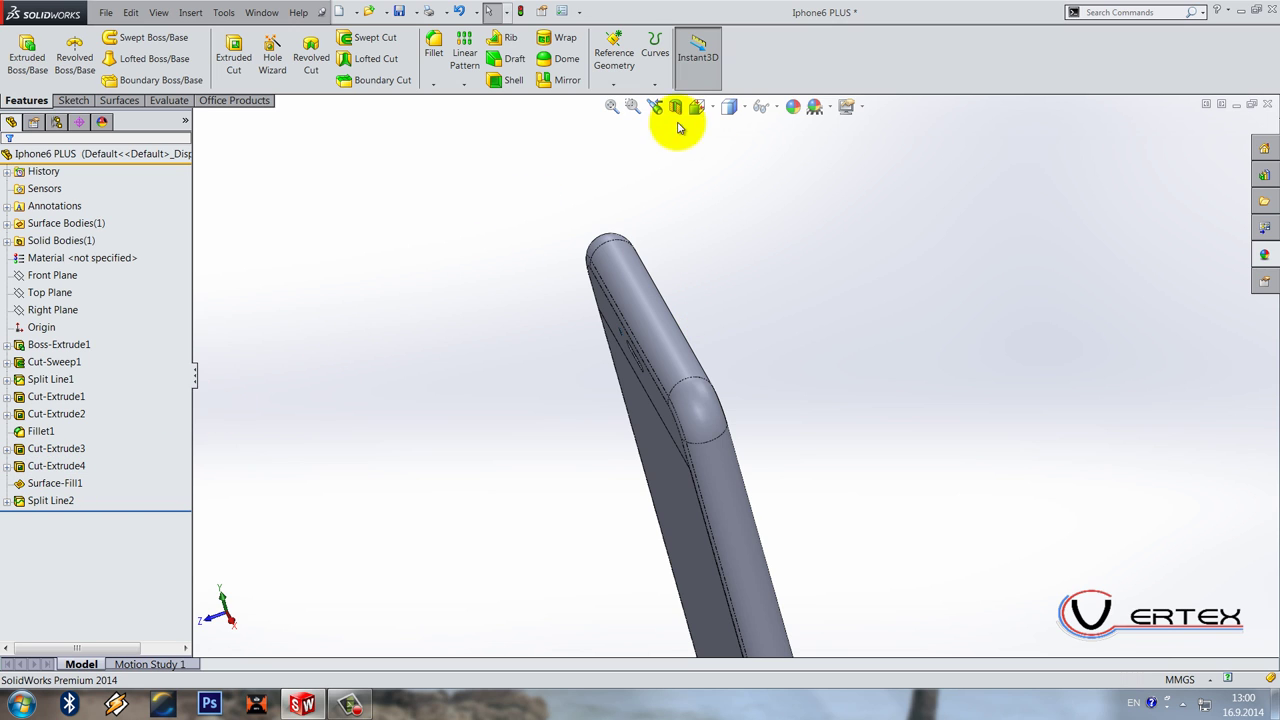
pyautogui.click(232, 153)
pyautogui.click(168, 100)
pyautogui.click(61, 52)
pyautogui.moveTo(730, 298); pyautogui.dragTo(510, 272, button='middle')
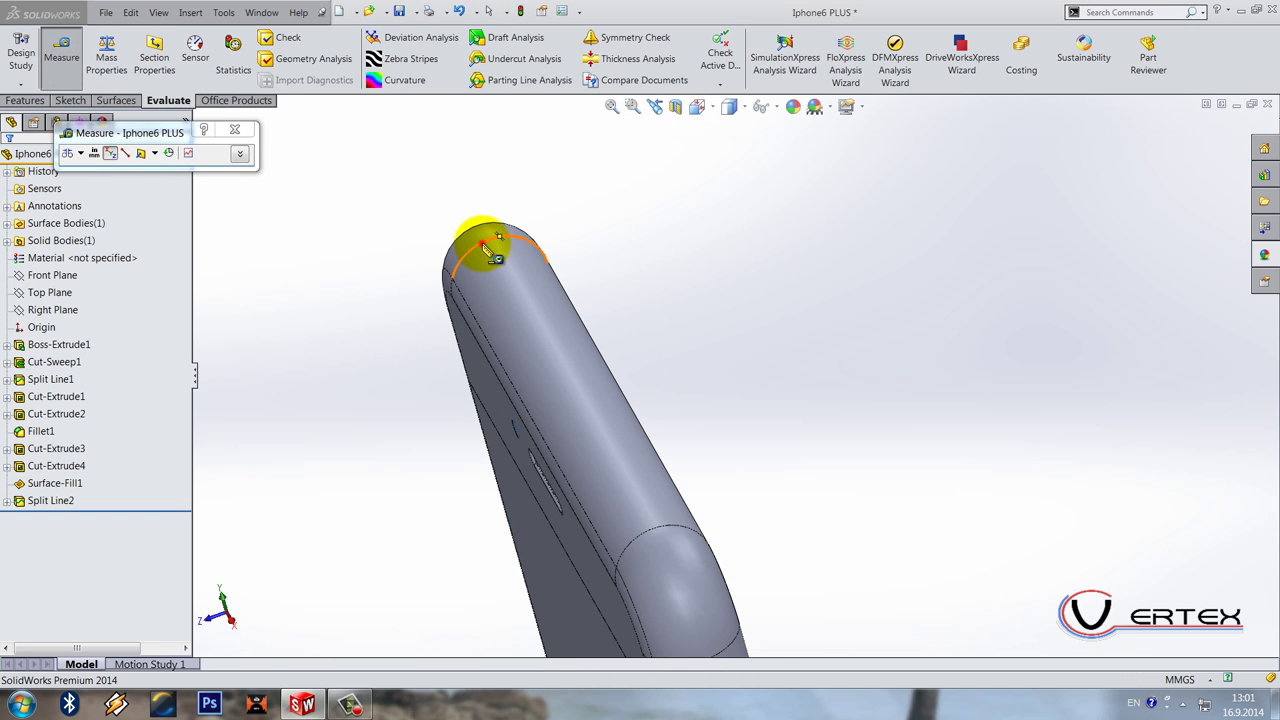
pyautogui.click(483, 246)
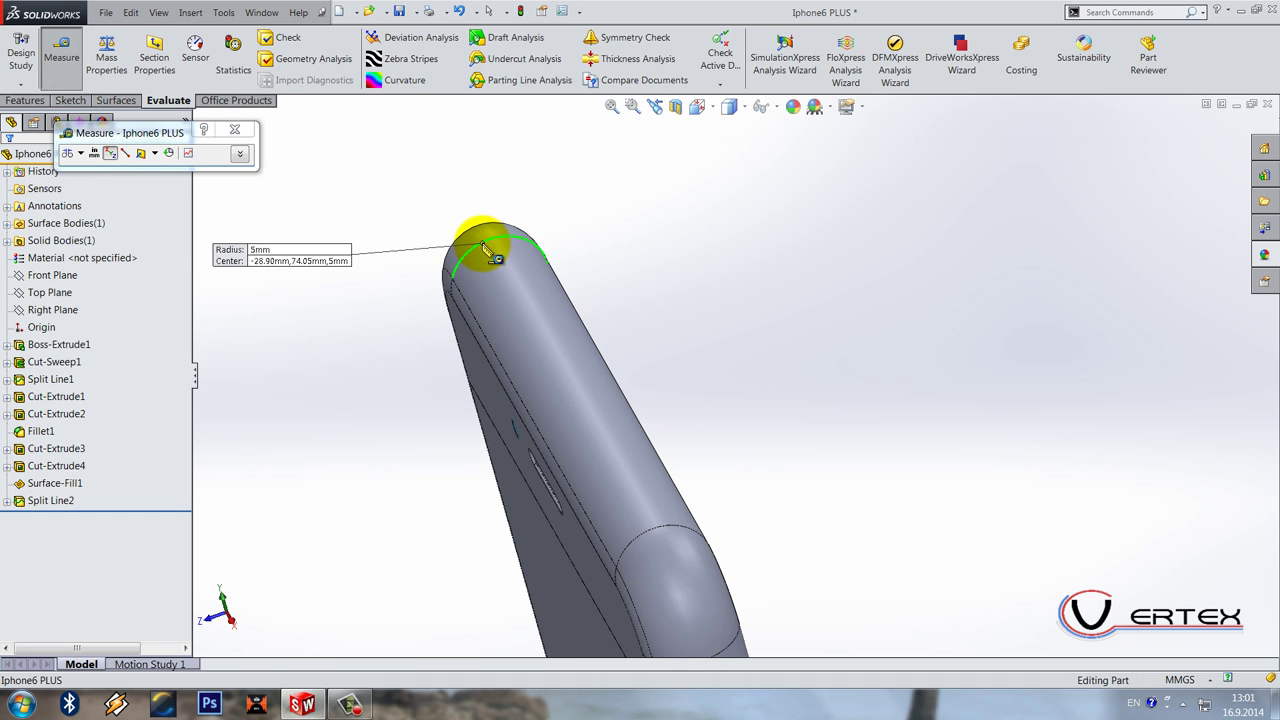
pyautogui.moveTo(663, 320); pyautogui.dragTo(761, 339, button='middle')
pyautogui.press('Escape')
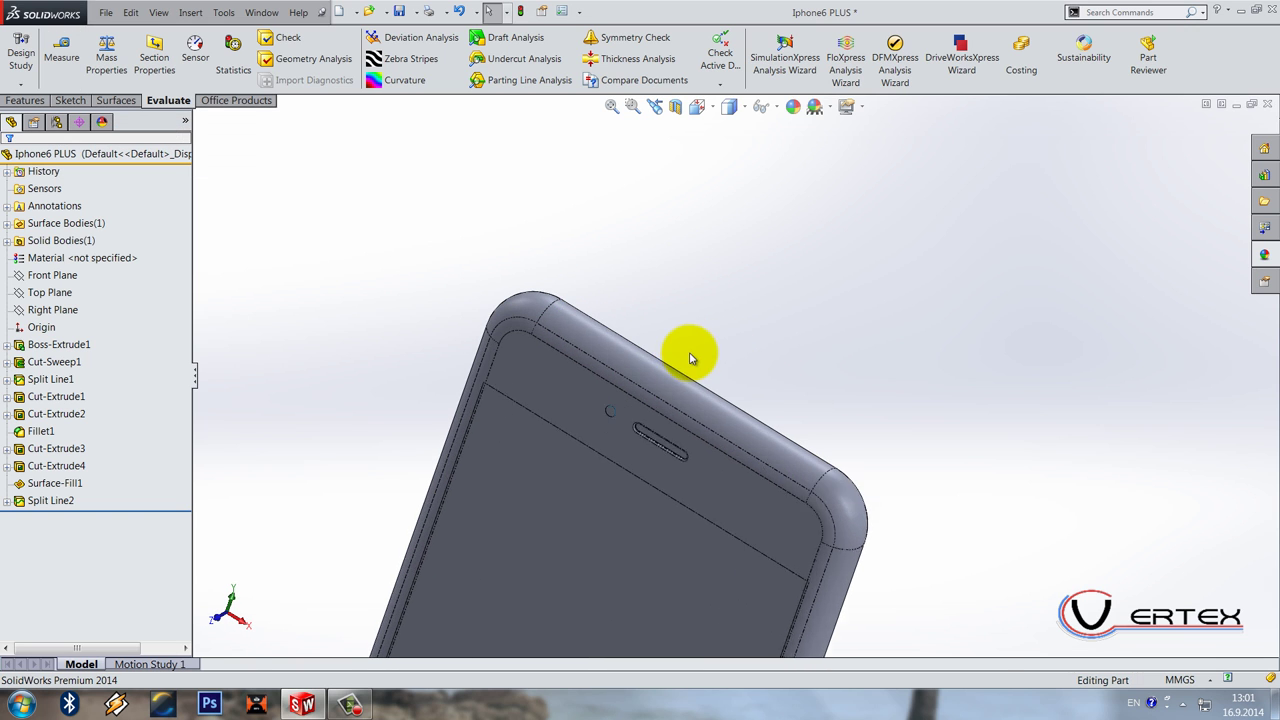
# Step: Open the Cut-Sweep1 profile sketch for editing, view it from the Right, and inspect the arc's parameters
pyautogui.scroll(-3, 620, 349)
pyautogui.click(564, 342)
pyautogui.click(8, 380)
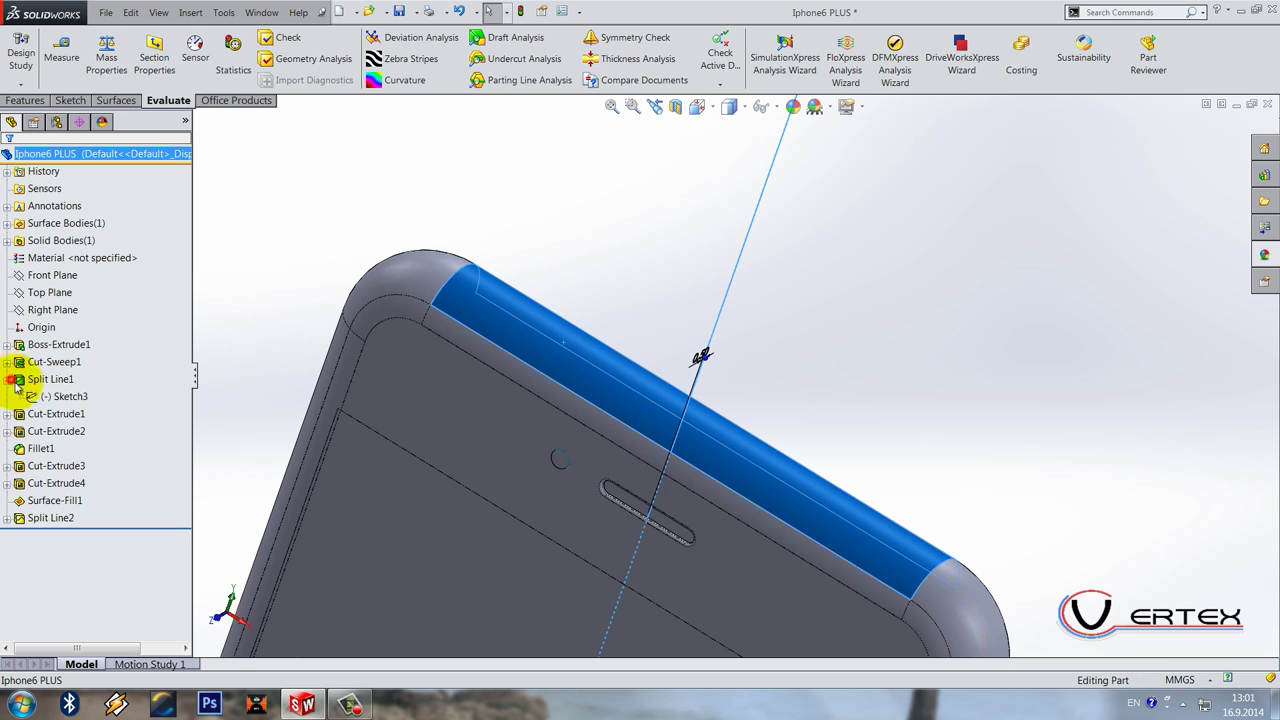
pyautogui.click(38, 397)
pyautogui.click(8, 362)
pyautogui.click(36, 380)
pyautogui.click(48, 347)
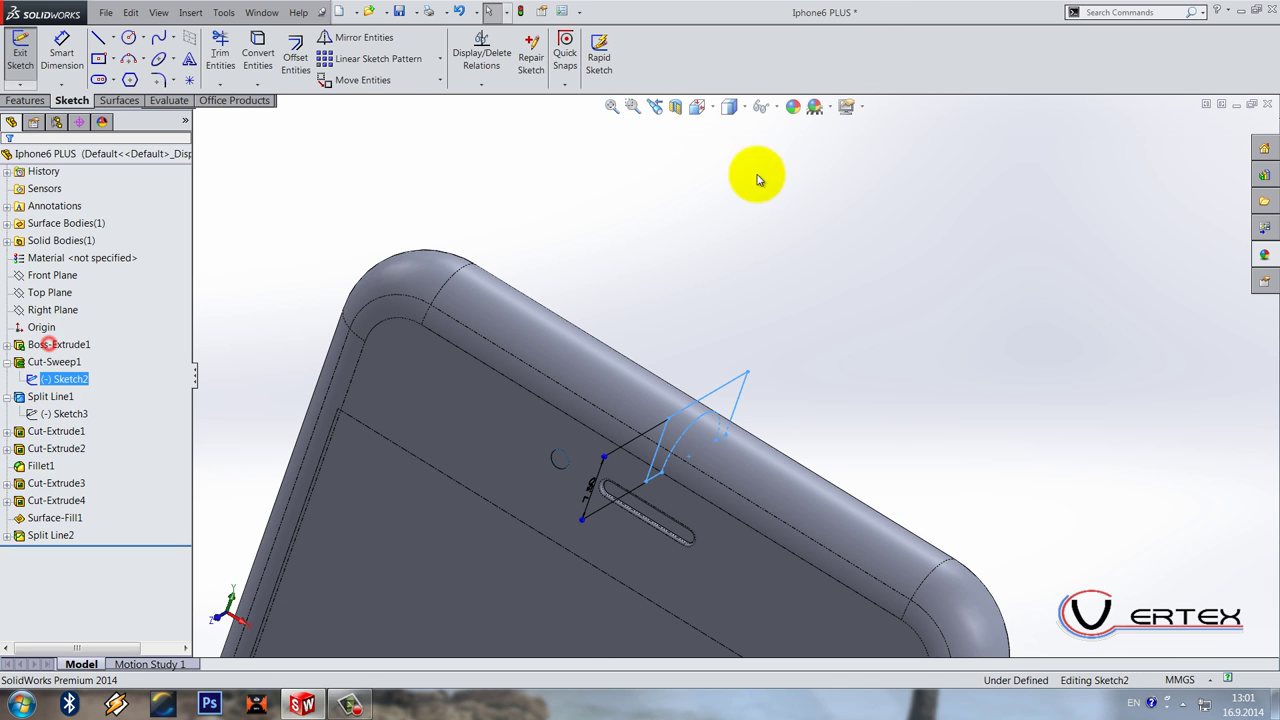
pyautogui.click(697, 106)
pyautogui.click(744, 172)
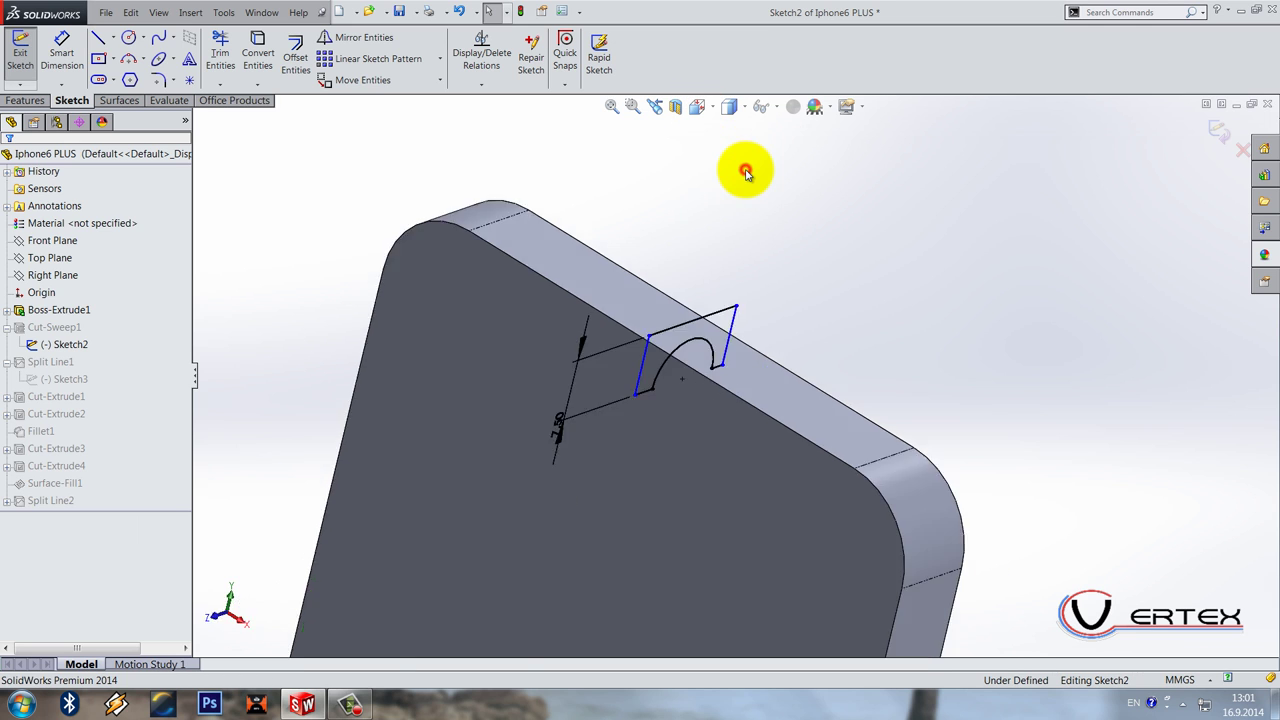
pyautogui.scroll(-2, 761, 215)
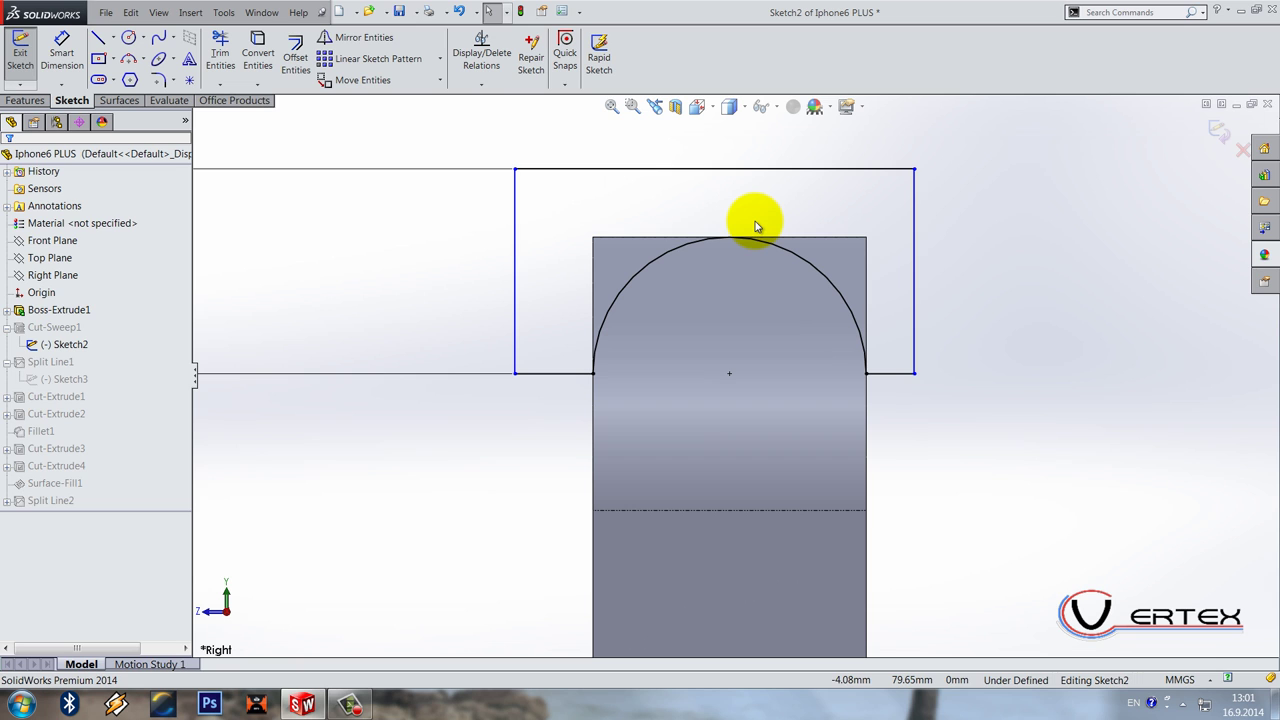
pyautogui.click(657, 261)
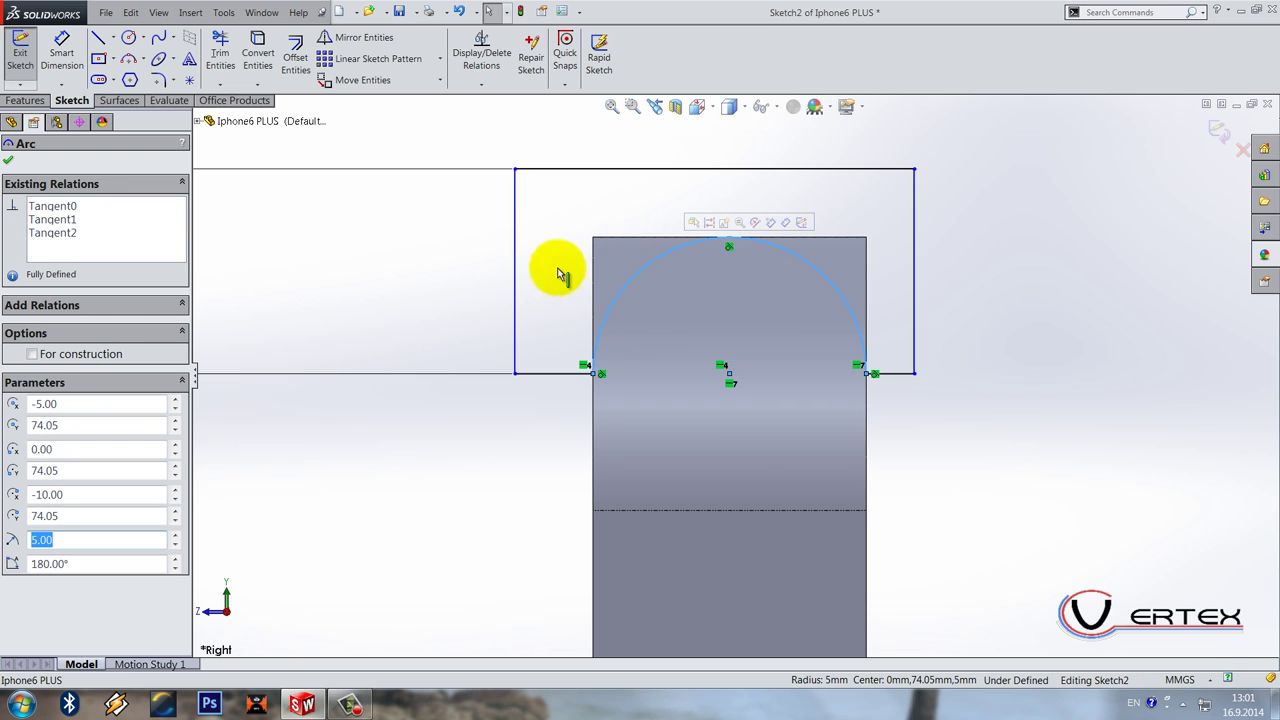
pyautogui.click(360, 284)
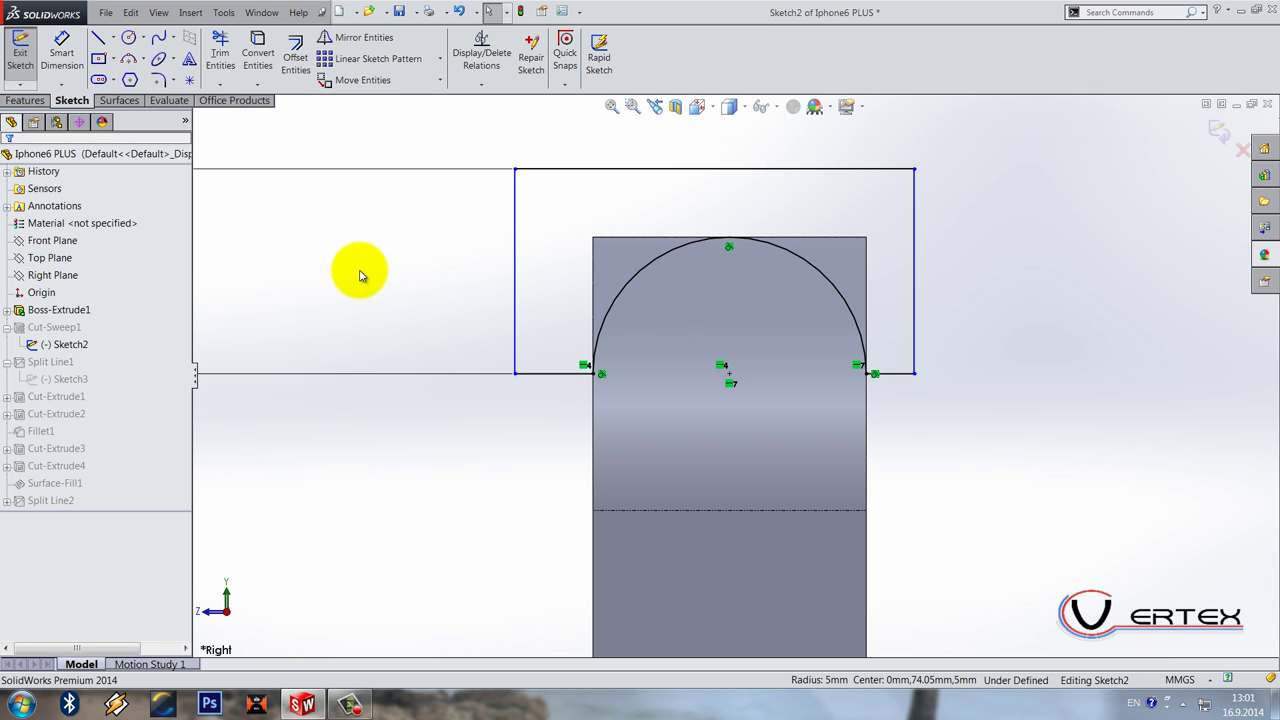
# Step: Try to dimension the arc in the sweep profile, cancel the dimension, and exit the sketch
pyautogui.click(62, 45)
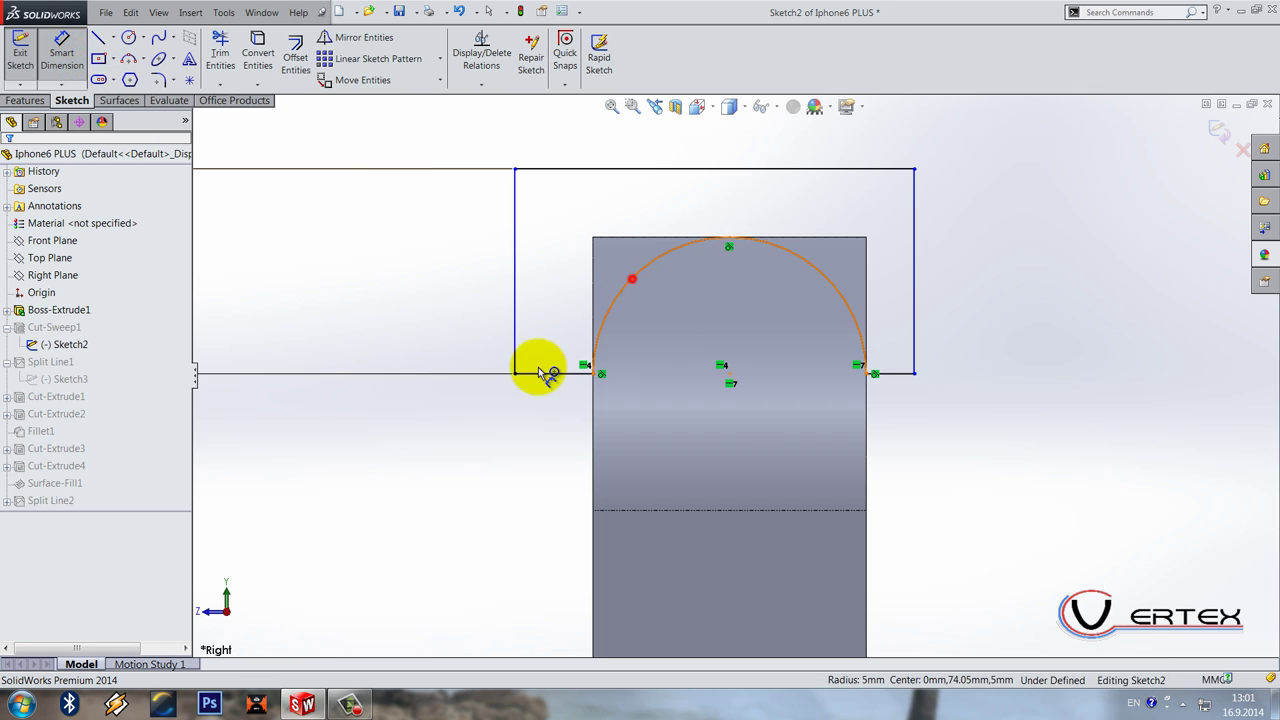
pyautogui.click(584, 319)
pyautogui.click(423, 509)
pyautogui.press('Escape')
pyautogui.press('z')
pyautogui.press('z')
pyautogui.click(1217, 130)
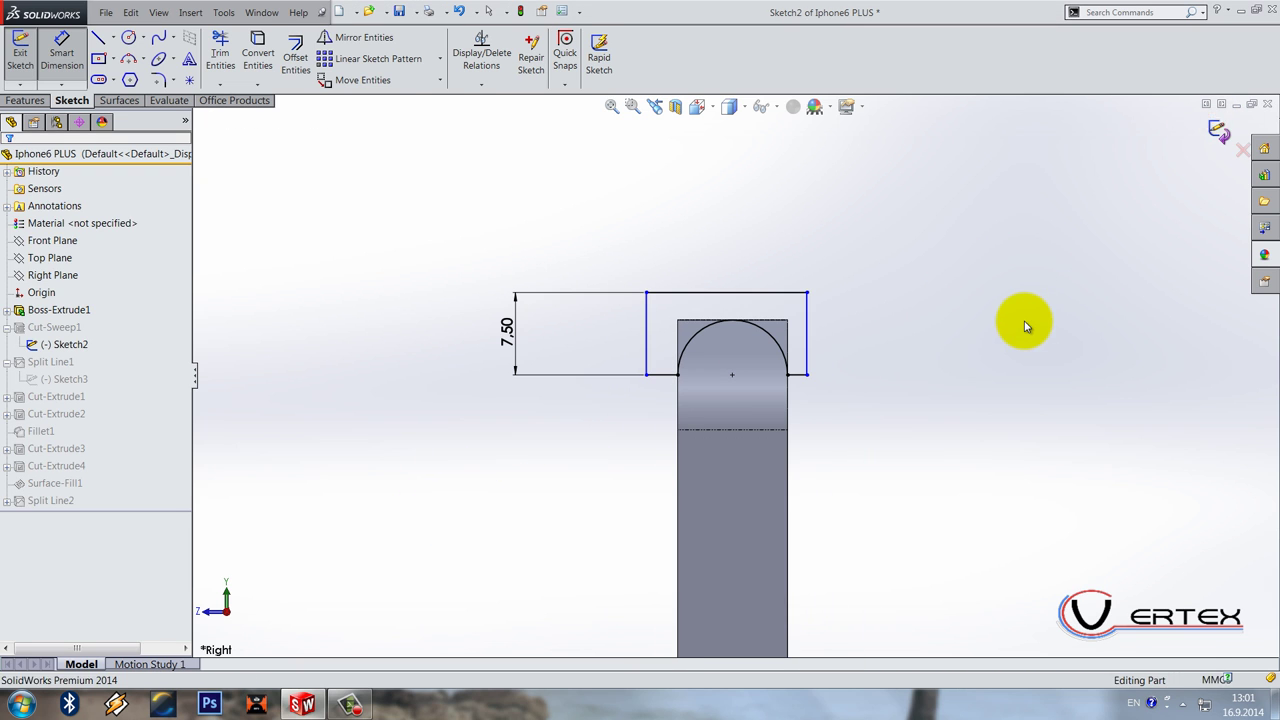
pyautogui.scroll(-2, 751, 371)
pyautogui.scroll(3, 751, 371)
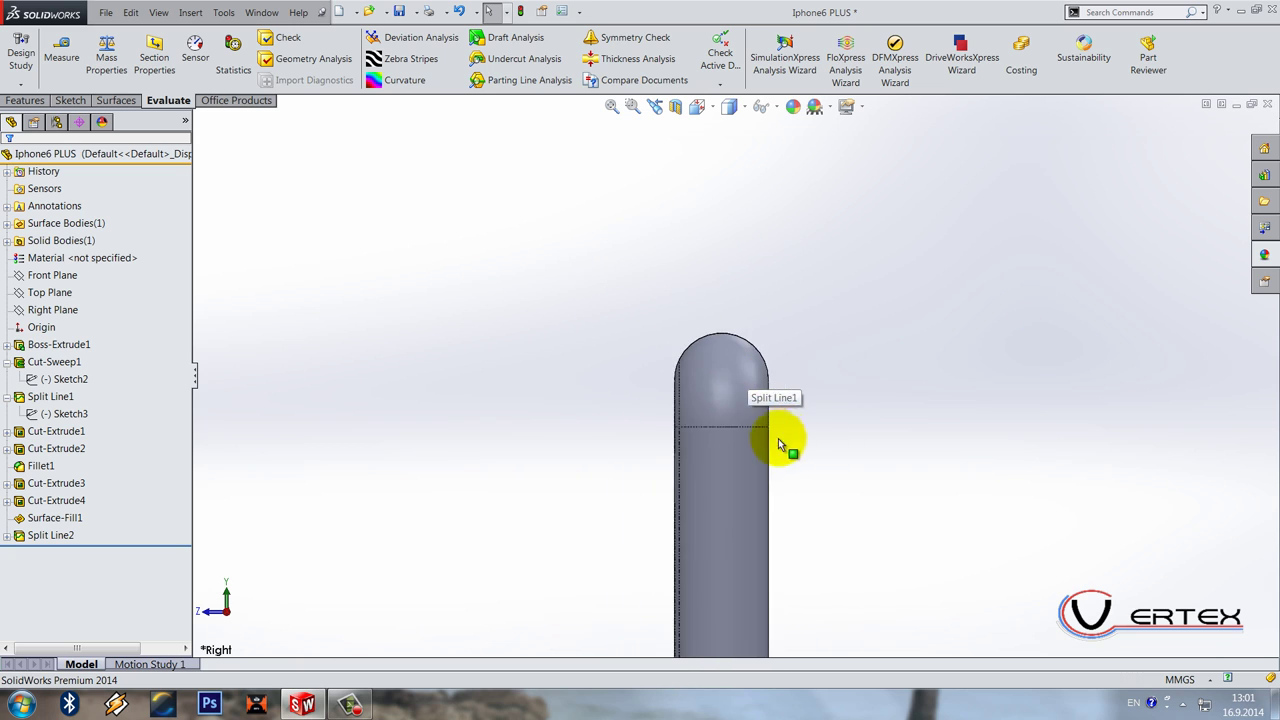
pyautogui.moveTo(766, 451); pyautogui.dragTo(811, 548, button='middle')
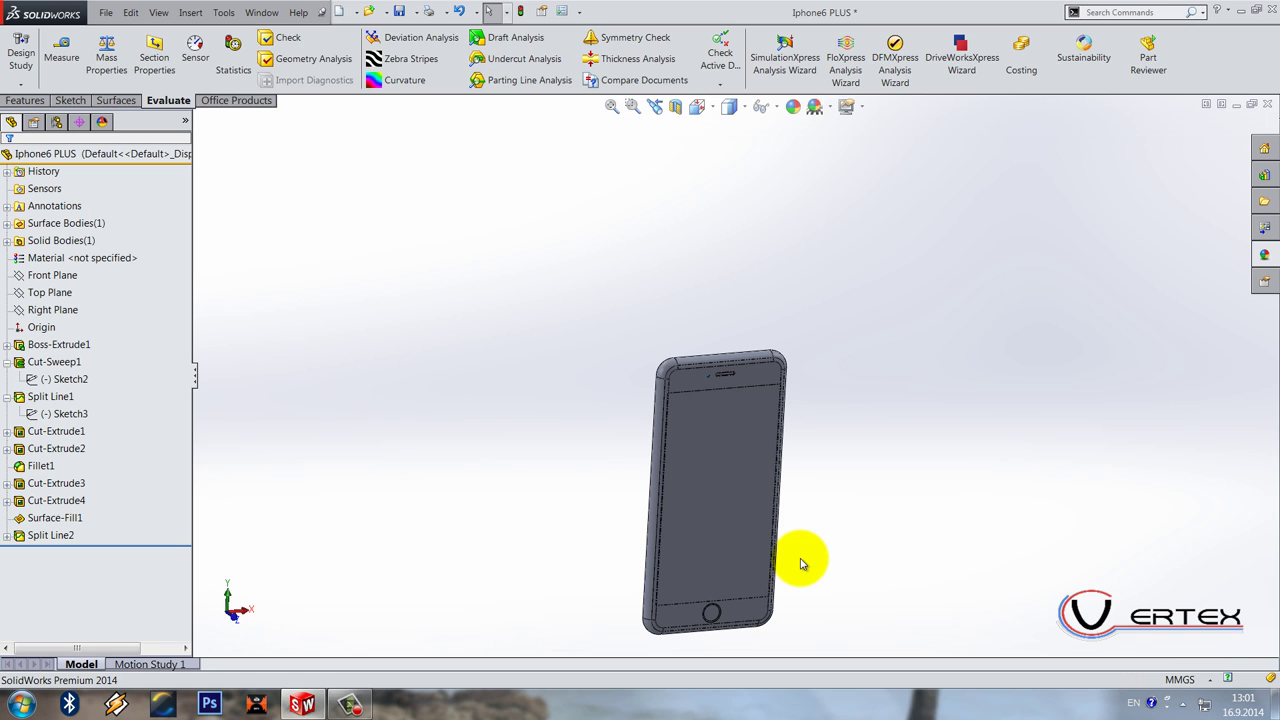
pyautogui.moveTo(800, 540); pyautogui.dragTo(843, 451, button='middle')
# Step: Create an Offset Surface from the phone's rounded left side face at 0.5 mm, with the direction reversed to the inside
pyautogui.scroll(-5, 789, 354)
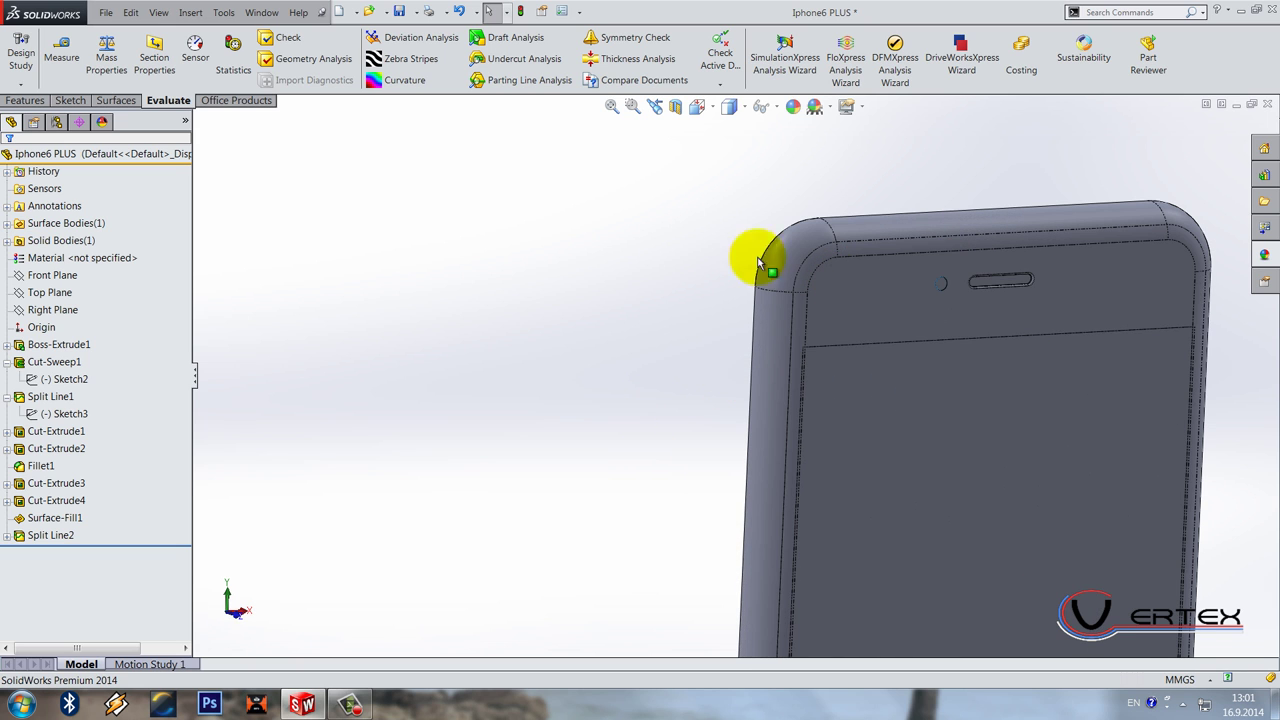
pyautogui.scroll(2, 200, 65)
pyautogui.scroll(-1, 260, 57)
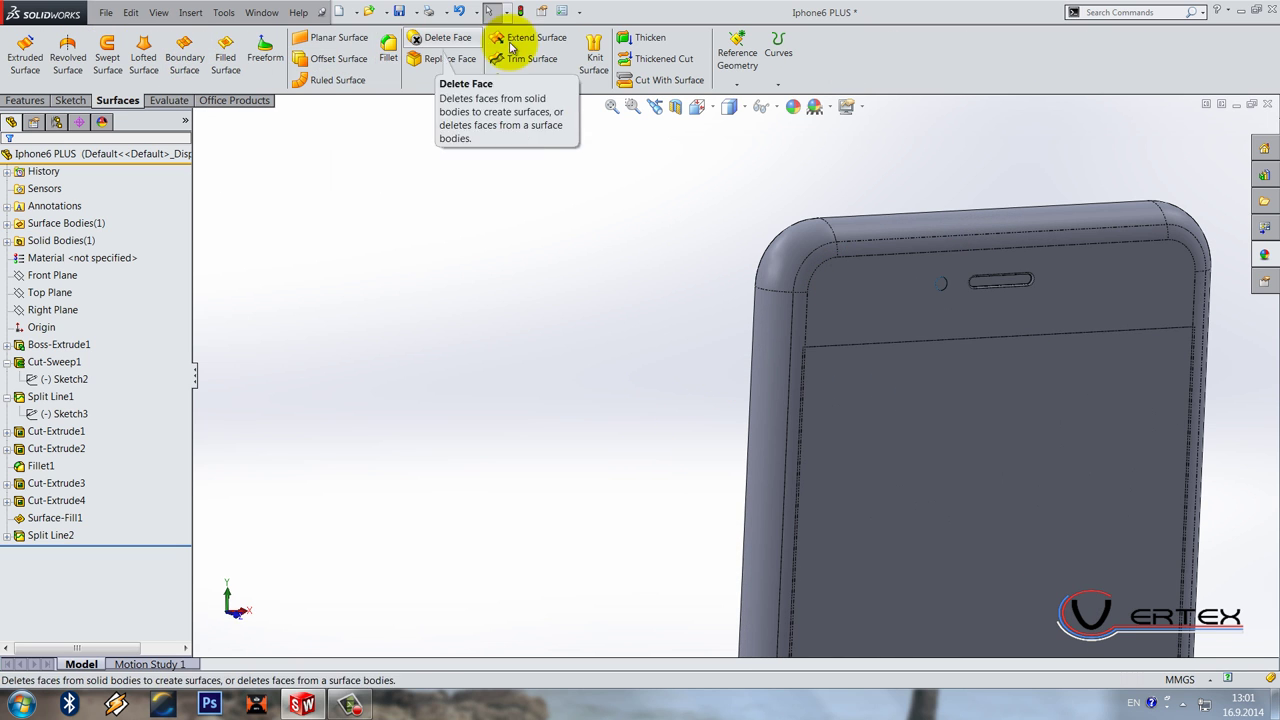
pyautogui.click(330, 58)
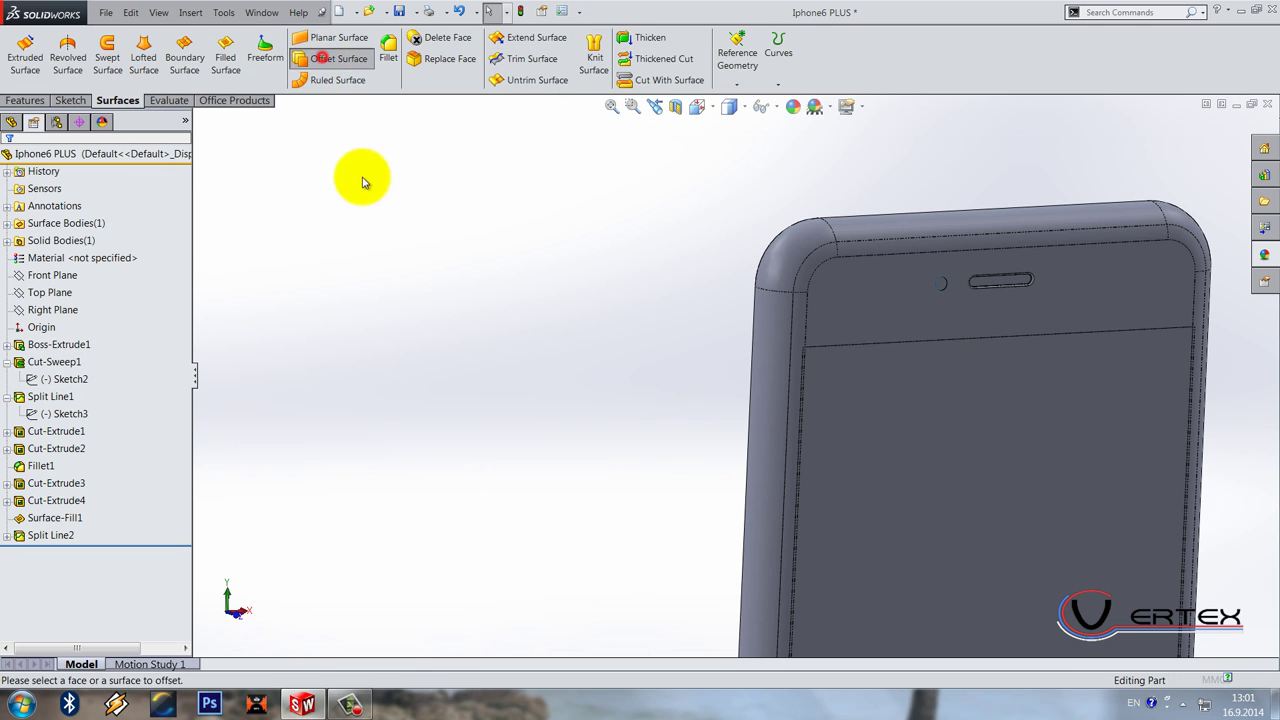
pyautogui.scroll(-2, 745, 322)
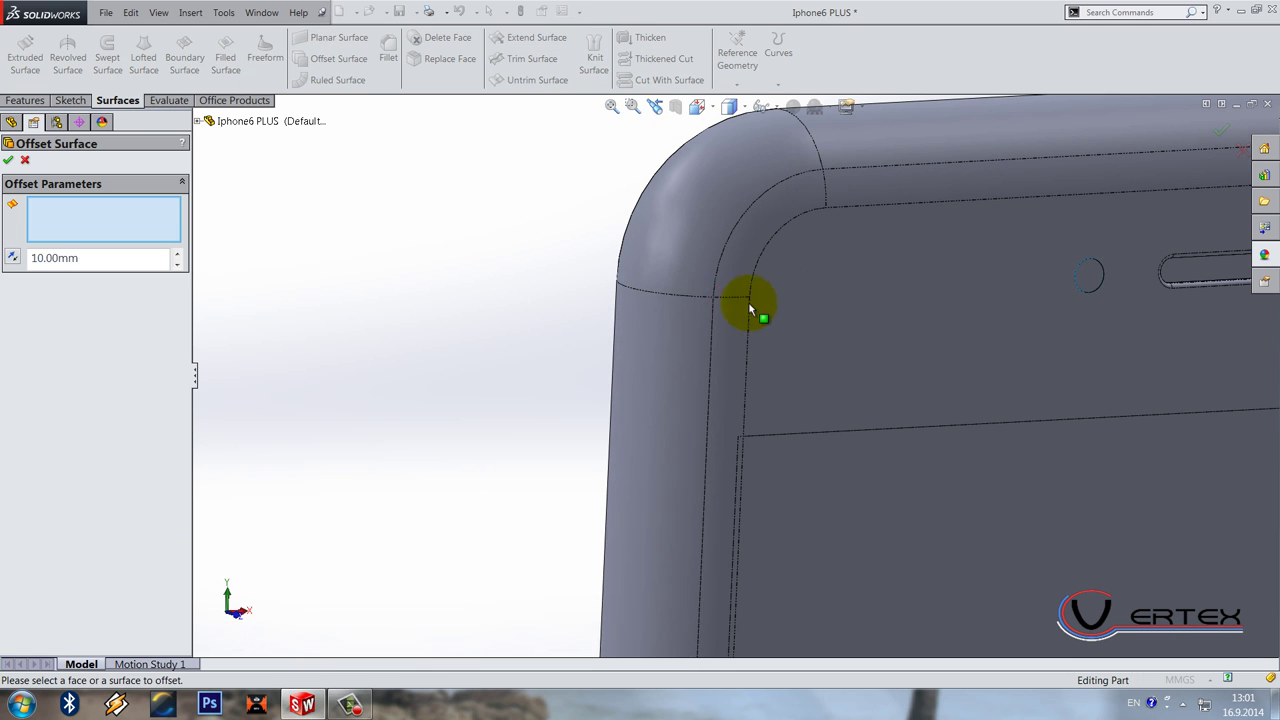
pyautogui.click(658, 330)
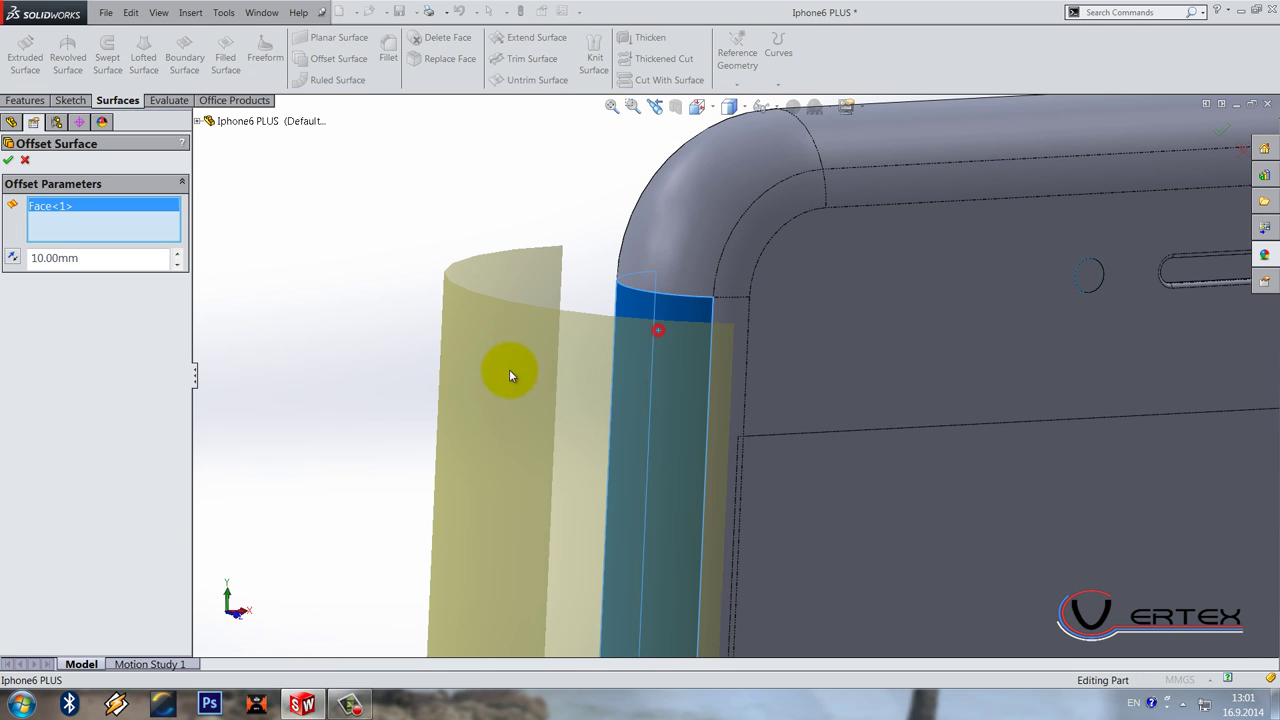
pyautogui.doubleClick(100, 258)
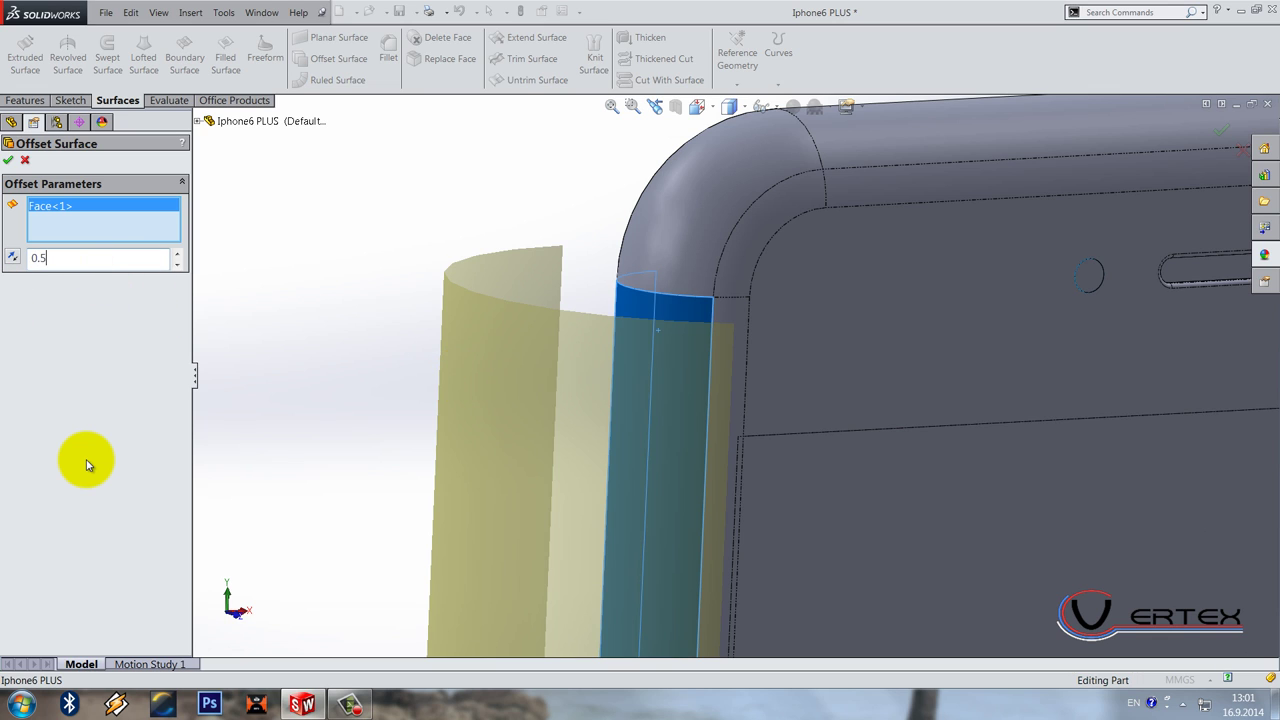
pyautogui.press('Return')
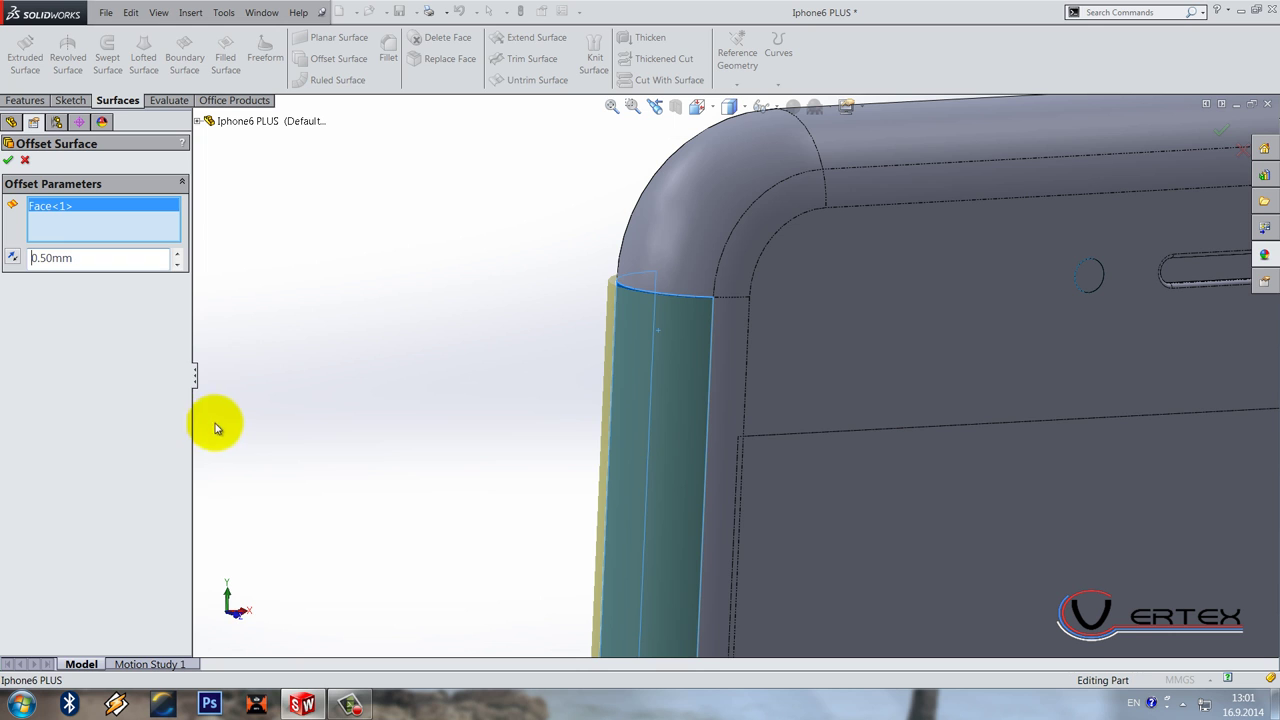
pyautogui.click(10, 262)
pyautogui.press('Return')
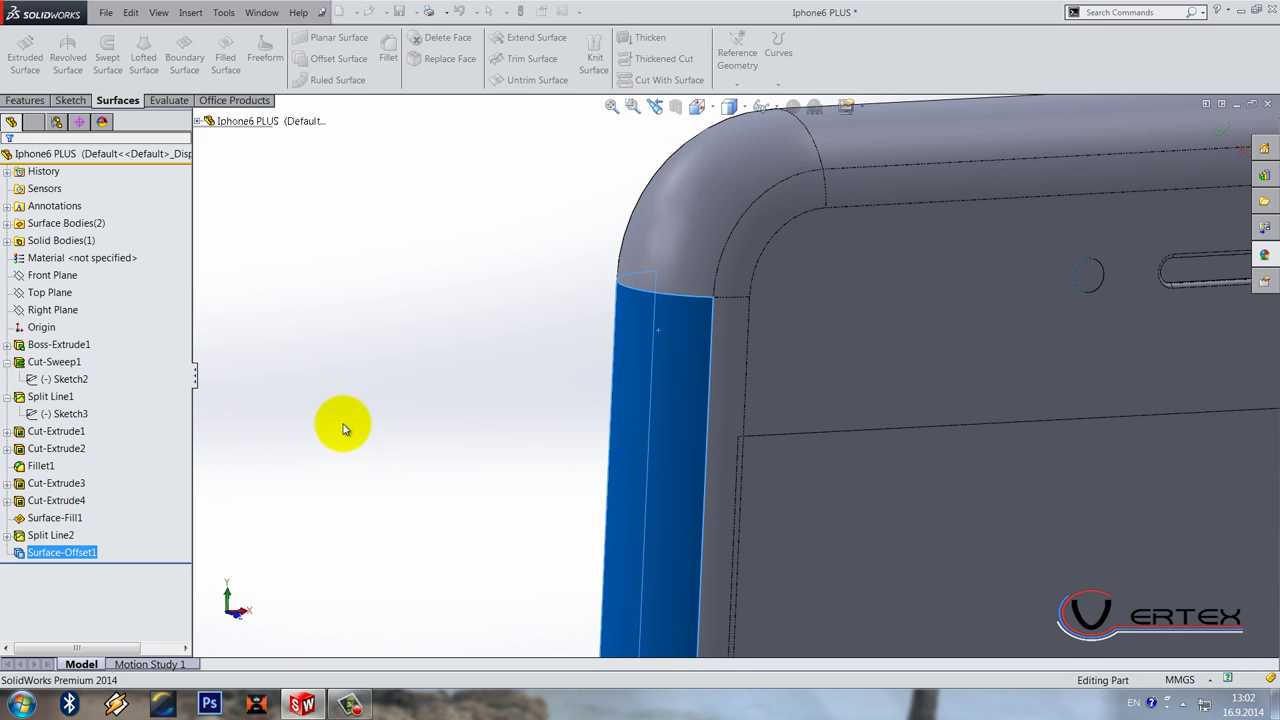
pyautogui.click(343, 428)
pyautogui.scroll(4, 660, 485)
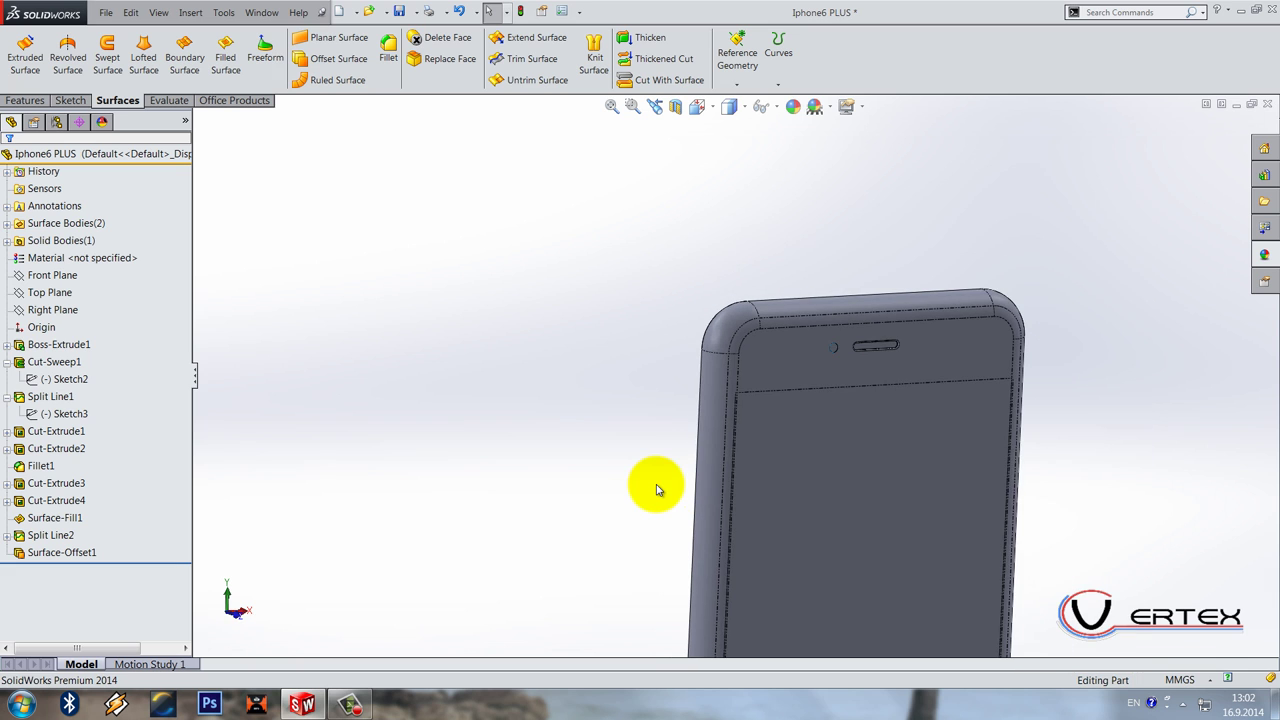
pyautogui.click(7, 362)
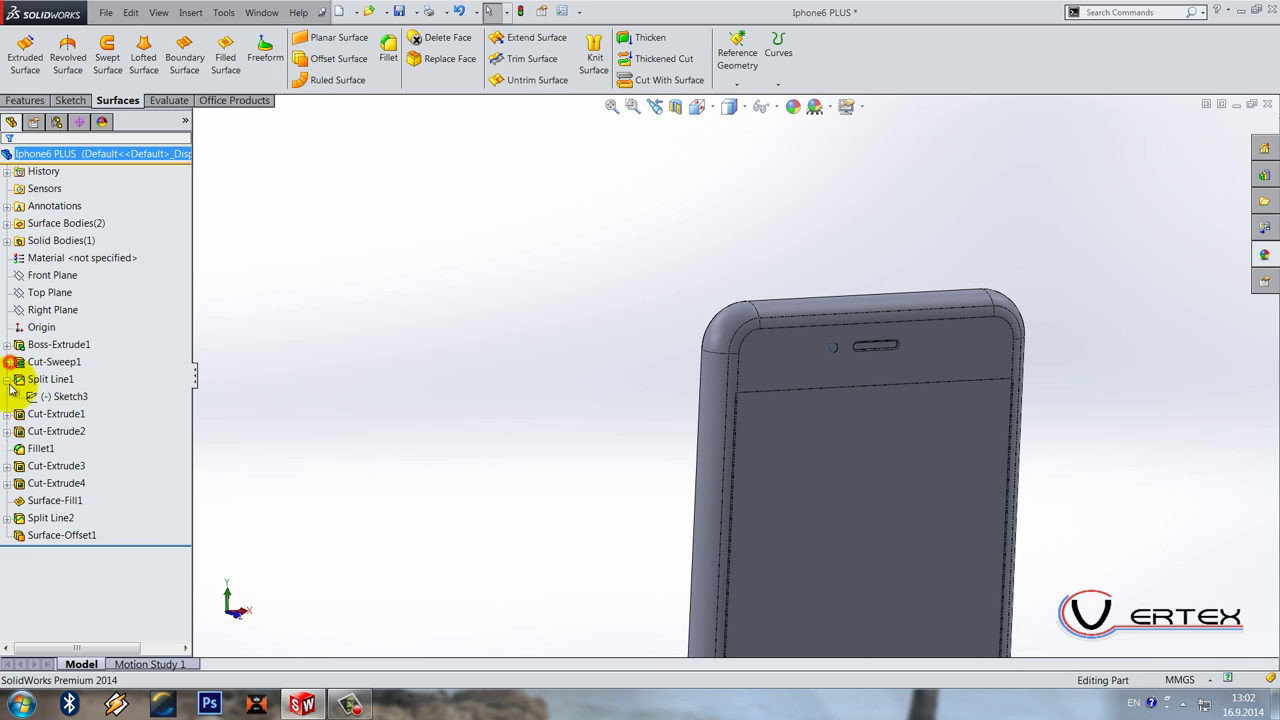
# Step: Start a sketch on the Right Plane and view the phone's upper side from the Left
pyautogui.click(7, 379)
pyautogui.click(80, 306)
pyautogui.rightClick(88, 306)
pyautogui.click(82, 295)
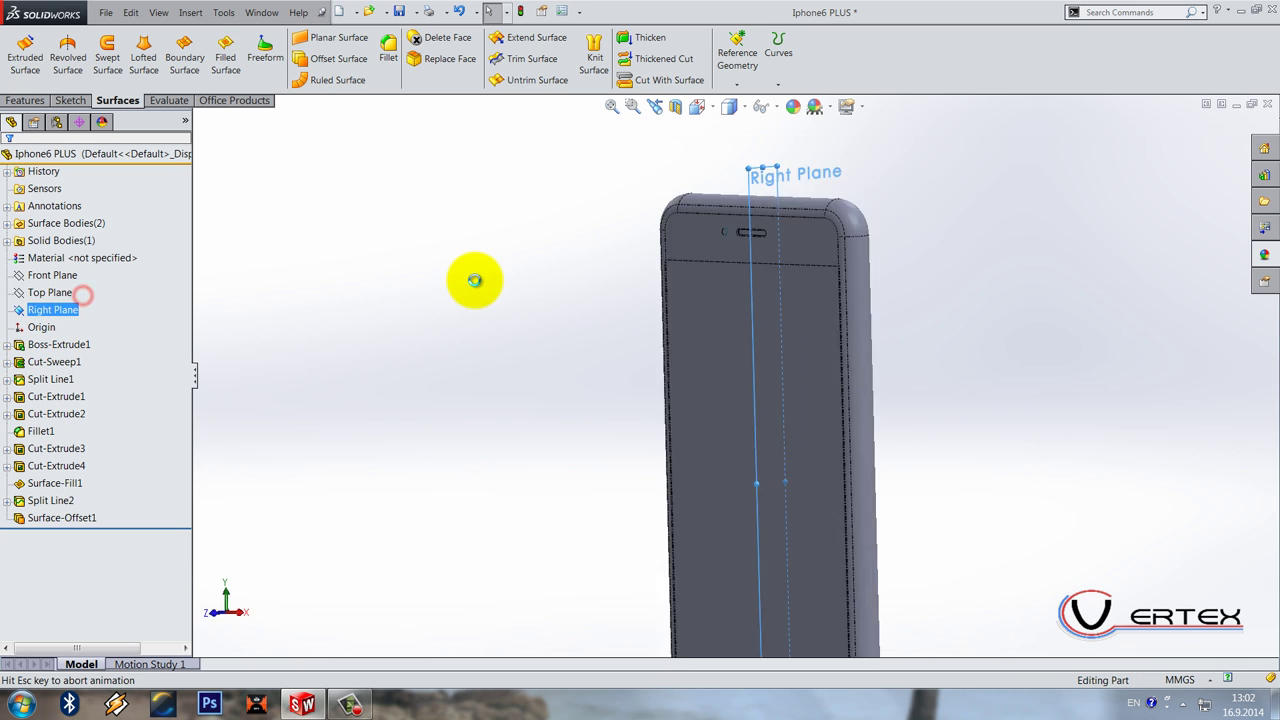
pyautogui.moveTo(449, 323); pyautogui.dragTo(714, 337, button='middle')
pyautogui.click(729, 106)
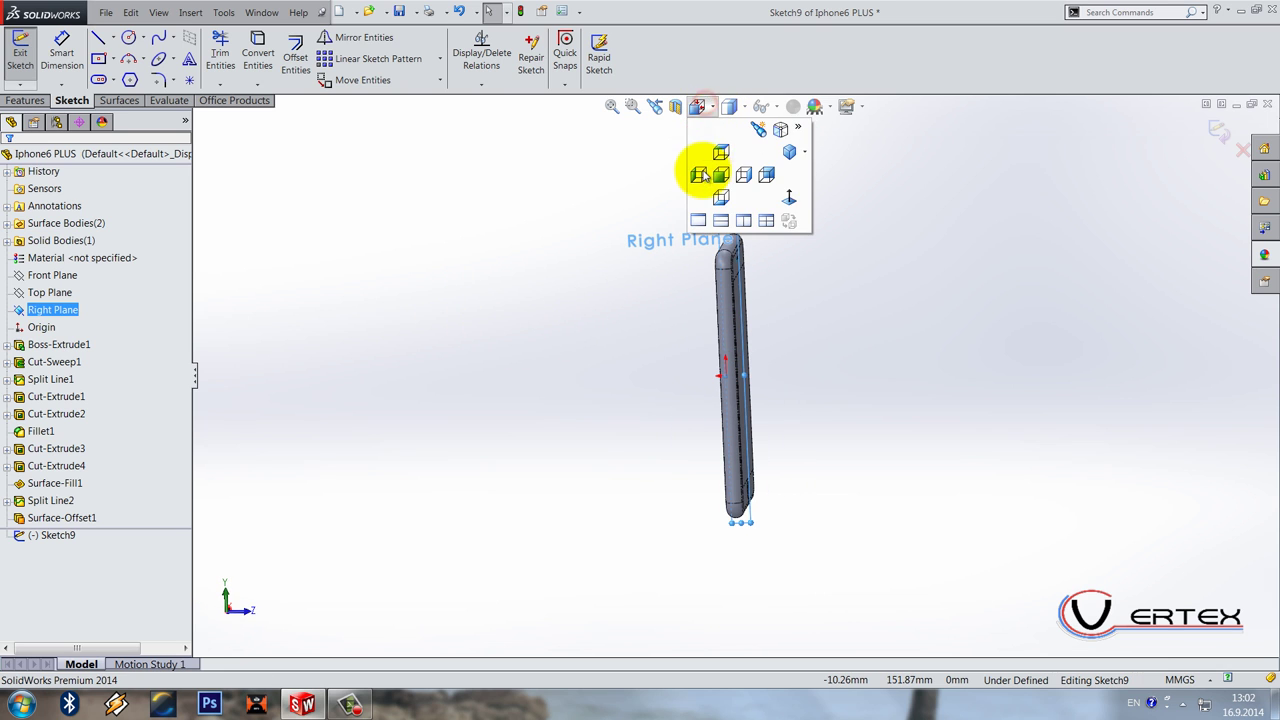
pyautogui.click(706, 166)
pyautogui.scroll(-4, 800, 217)
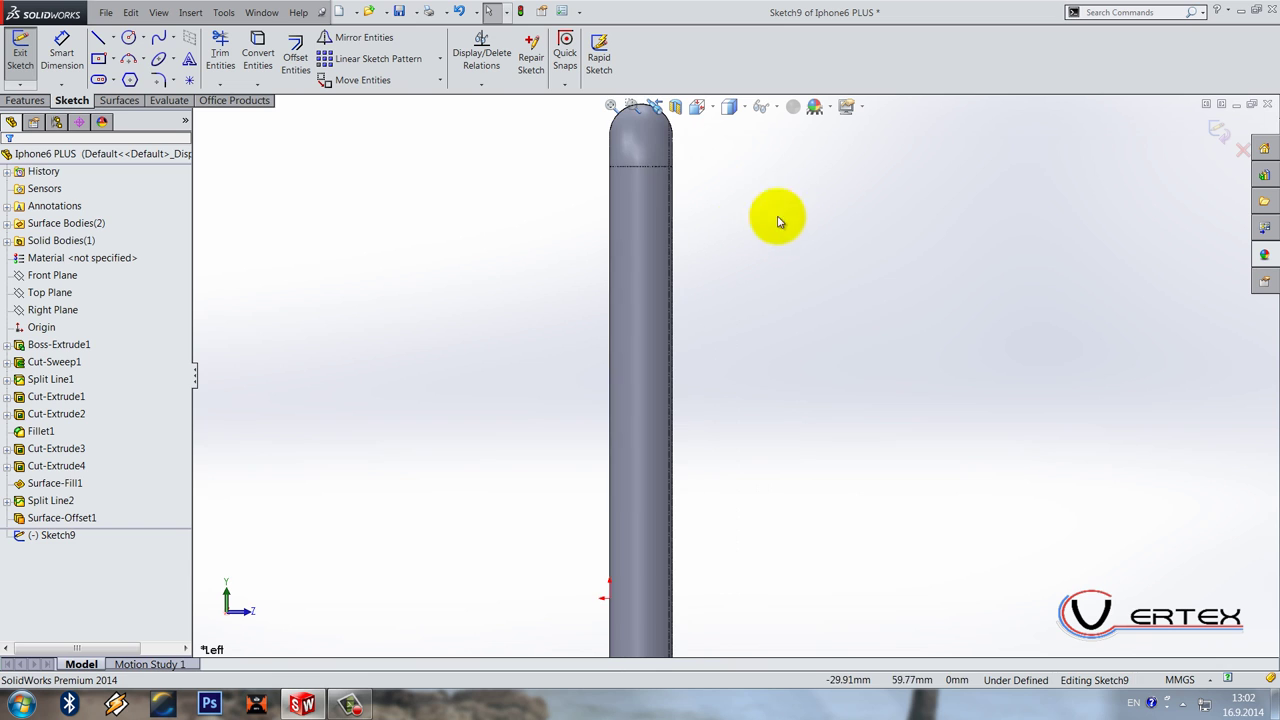
# Step: Sketch a vertical straight slot on the phone's side, about 15.1 mm between arc centers and 3.2 mm wide
pyautogui.click(100, 79)
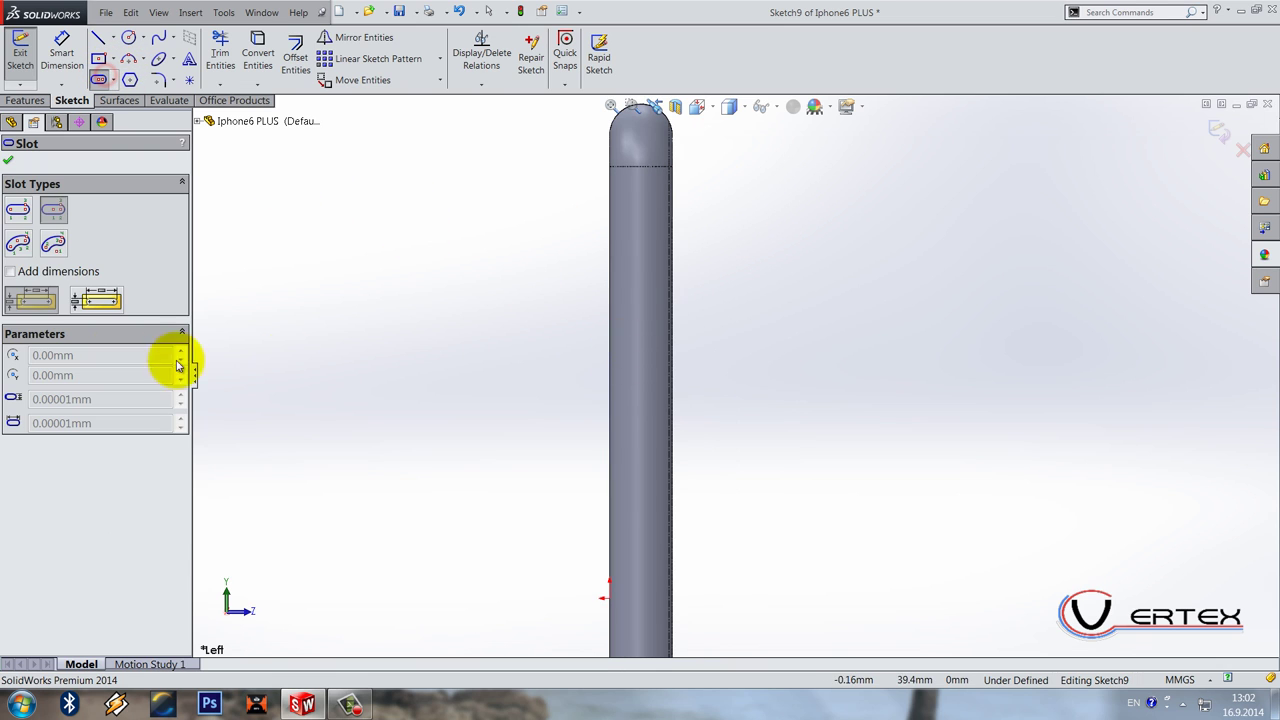
pyautogui.click(638, 358)
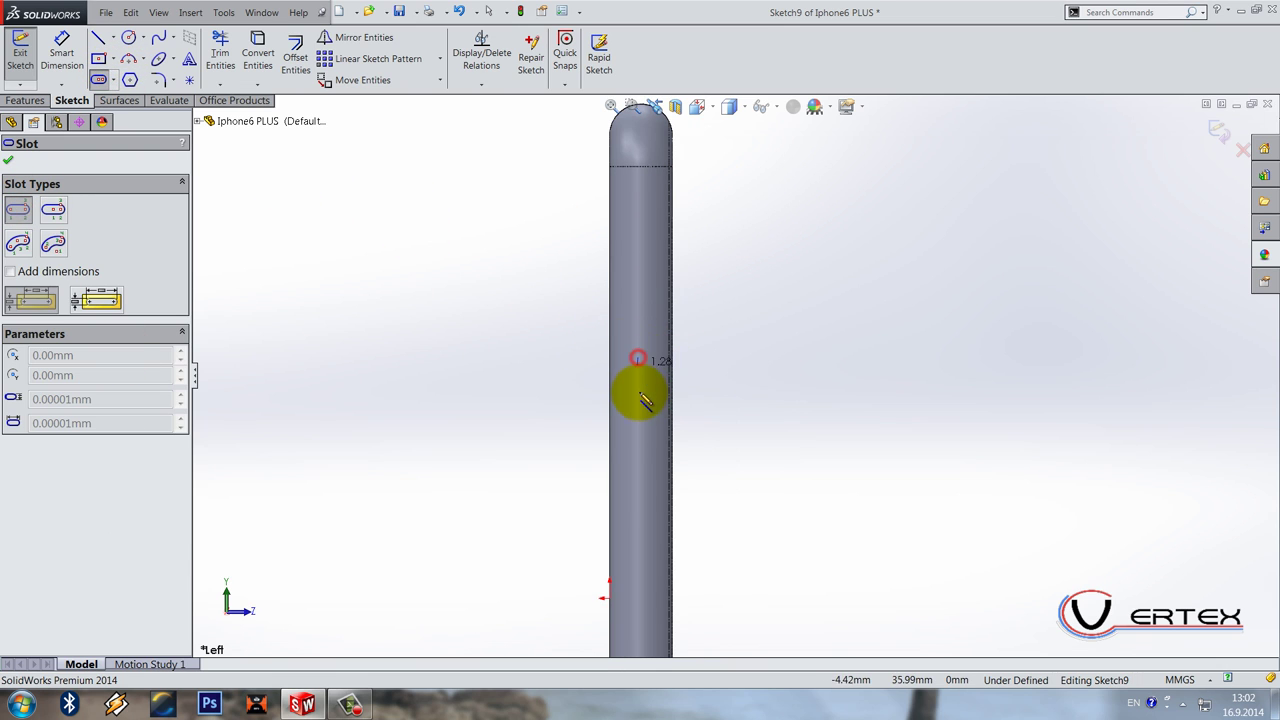
pyautogui.click(648, 480)
pyautogui.scroll(-2, 612, 285)
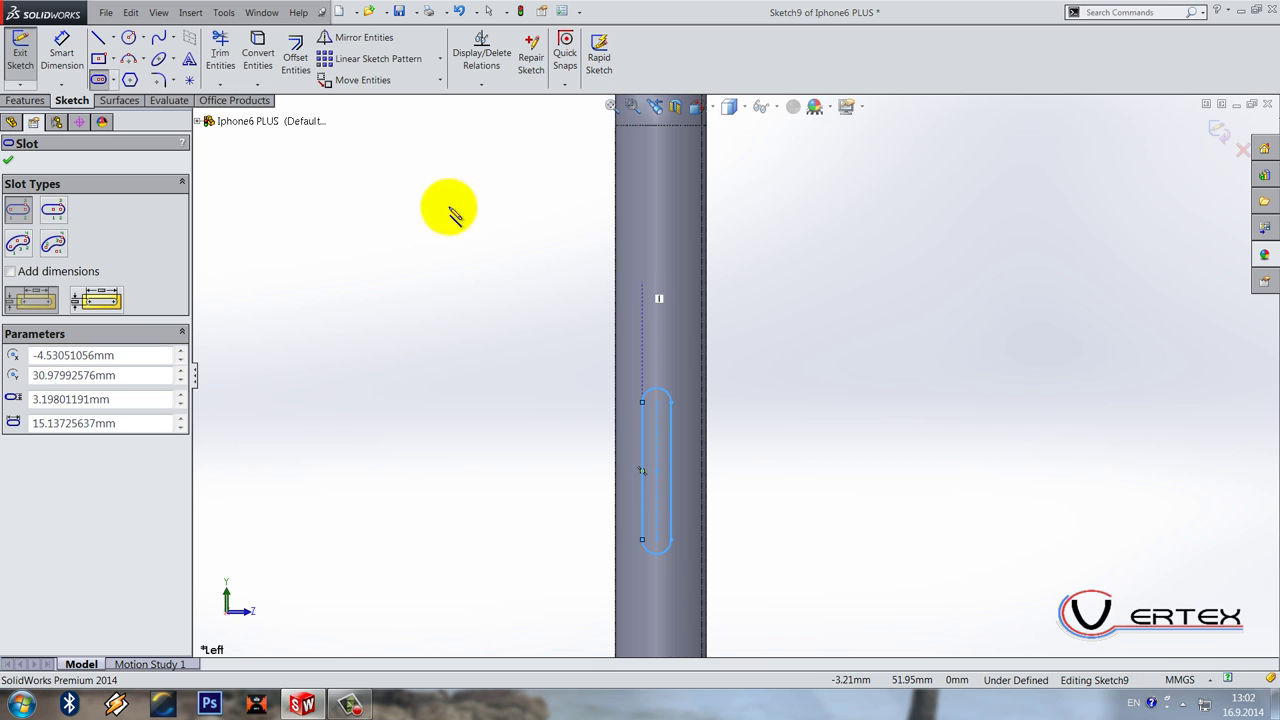
# Step: Sketch a center rectangle about 7.2 mm tall above the slot, as wide as the slot
pyautogui.click(98, 60)
pyautogui.click(658, 258)
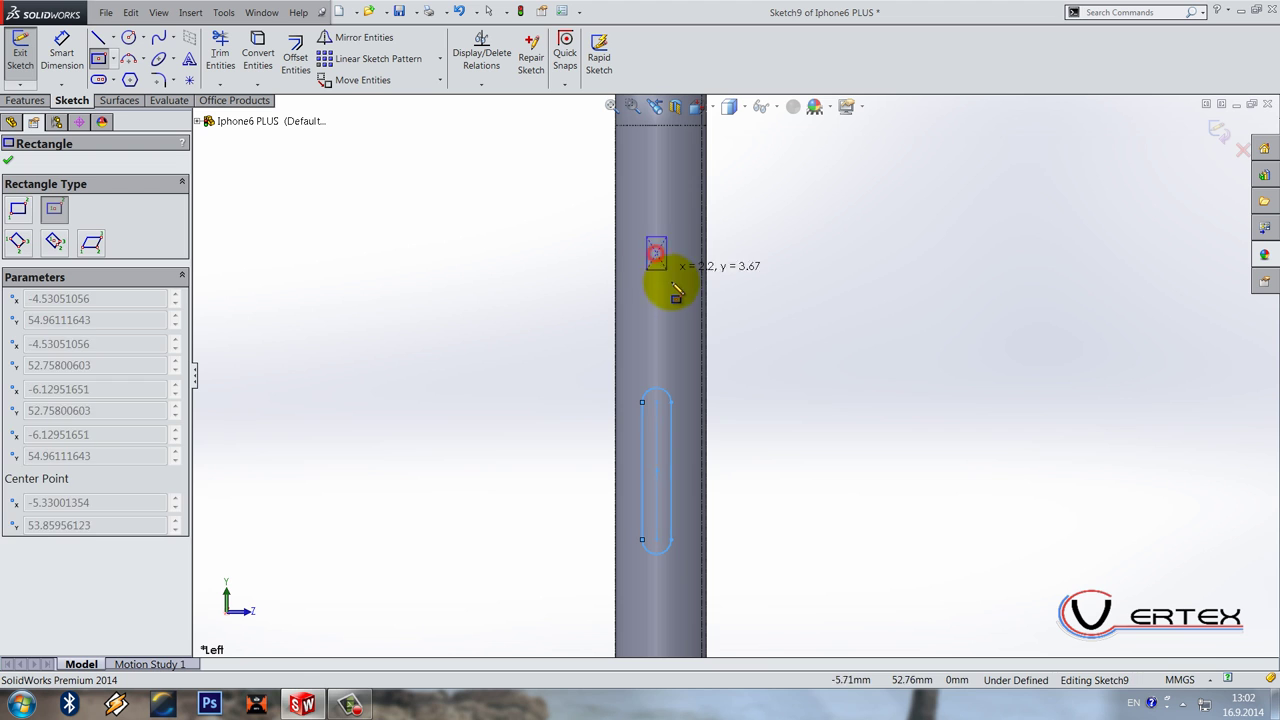
pyautogui.click(672, 289)
pyautogui.press('Escape')
pyautogui.scroll(2, 685, 272)
# Step: Make the rectangle's vertical edge collinear with the slot's straight edge on the same side
pyautogui.click(671, 266)
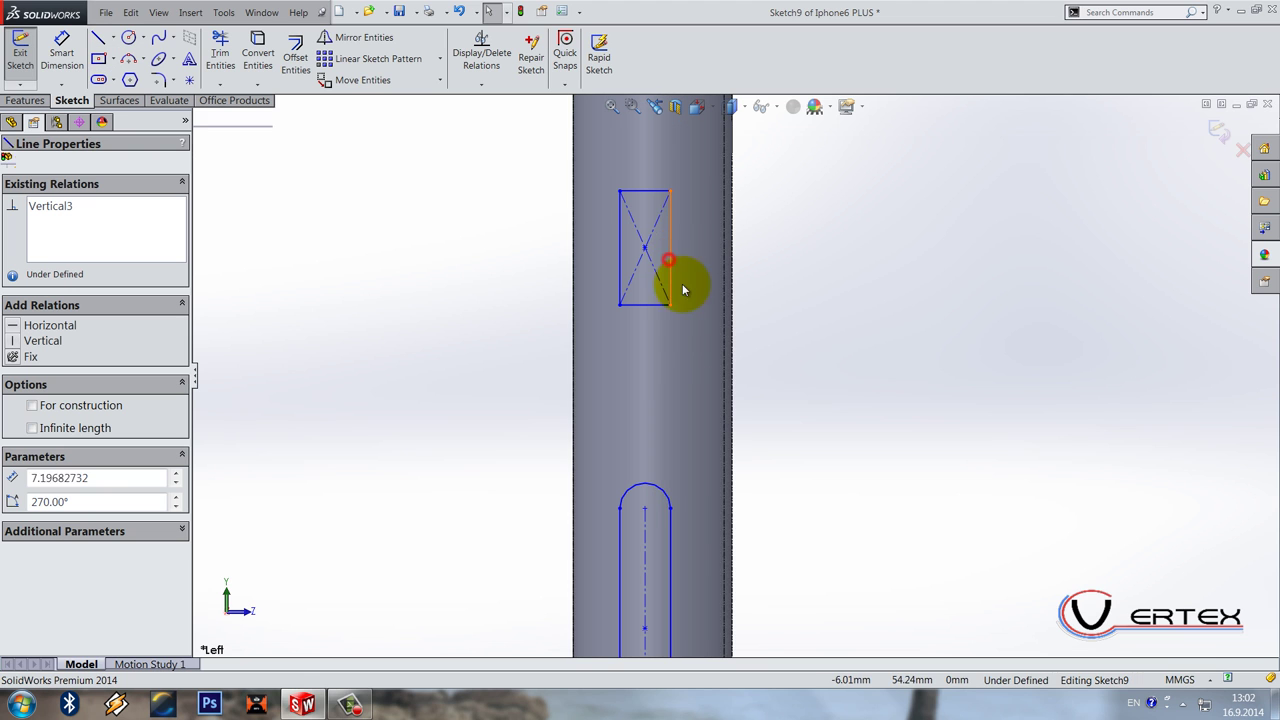
pyautogui.scroll(2, 697, 443)
pyautogui.scroll(-1, 693, 462)
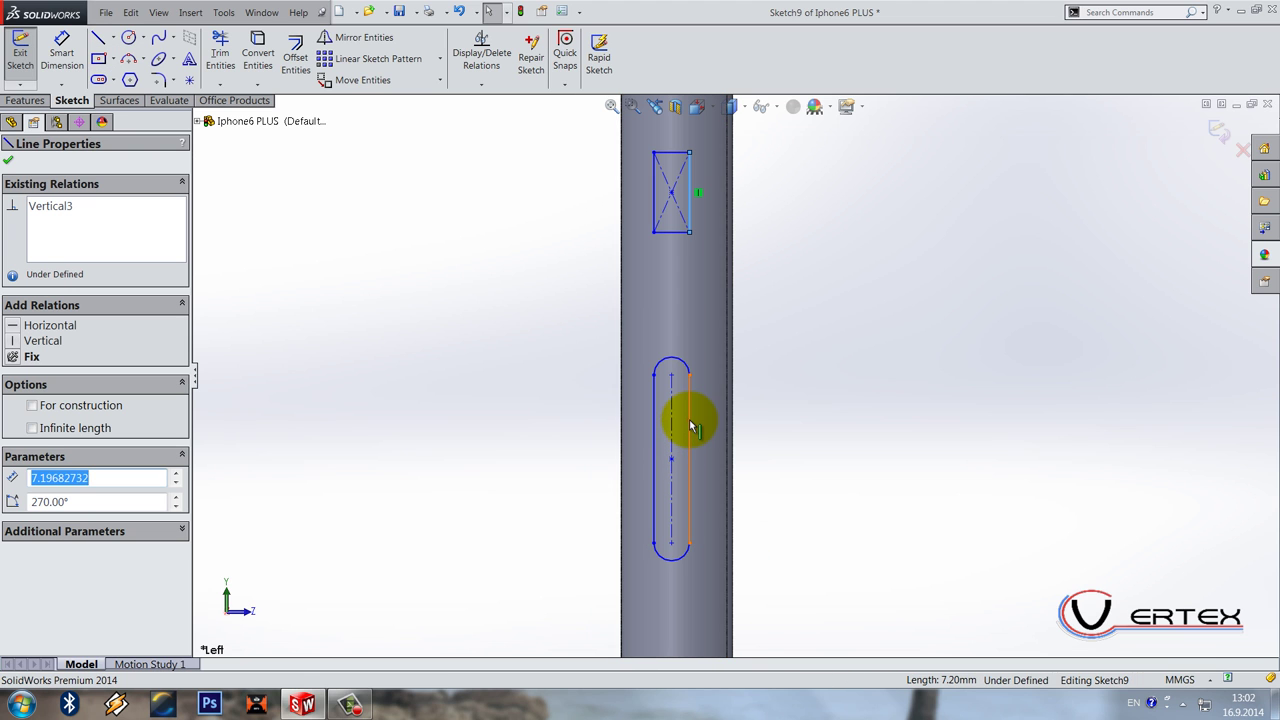
pyautogui.keyDown('ctrl'); pyautogui.click(691, 424); pyautogui.keyUp('ctrl')
pyautogui.click(766, 369)
pyautogui.click(800, 384)
pyautogui.scroll(-2, 800, 384)
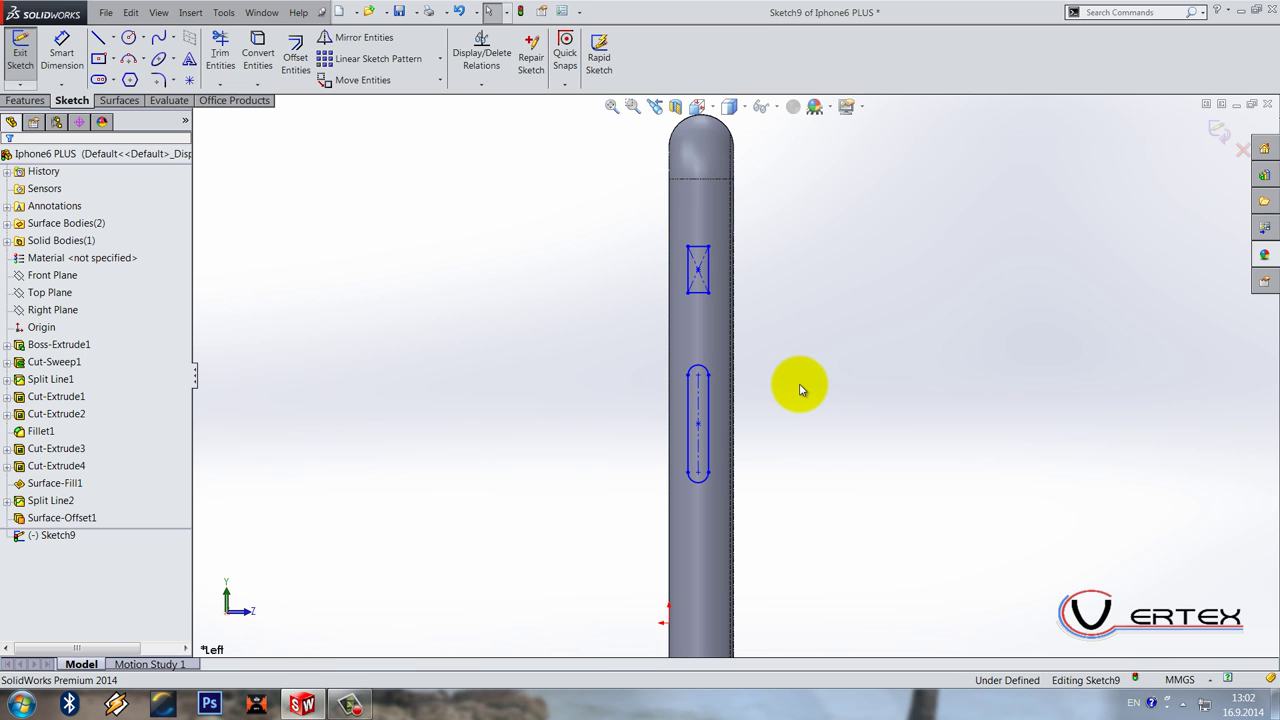
# Step: Sketch a chain of centerlines from the rounded end's arc center through the rectangle's center to the slot's upper arc center
pyautogui.click(62, 52)
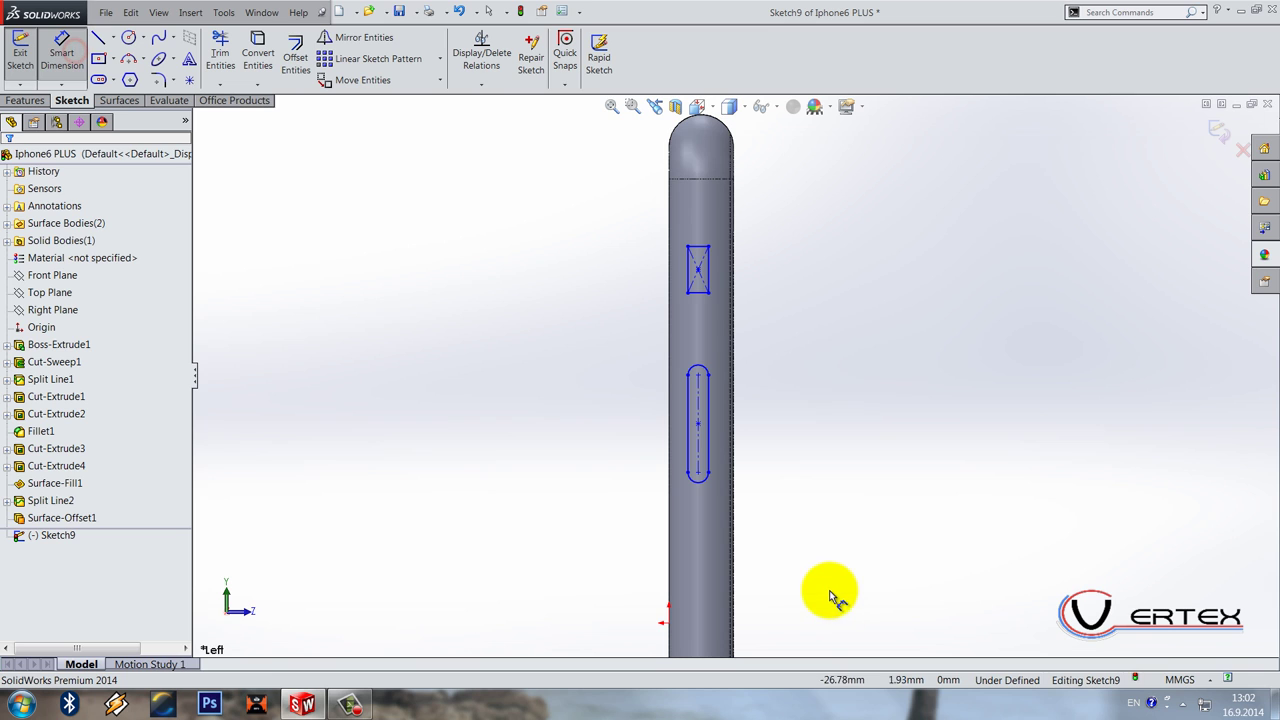
pyautogui.scroll(3, 722, 148)
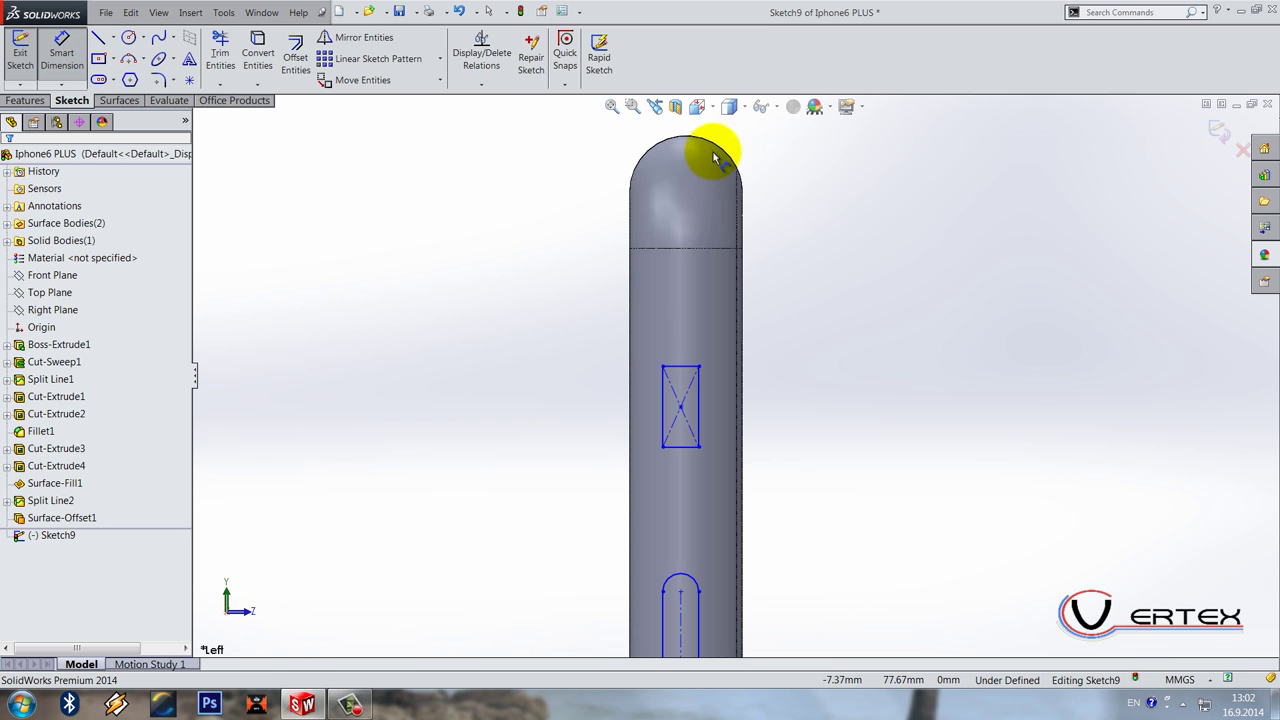
pyautogui.click(113, 37)
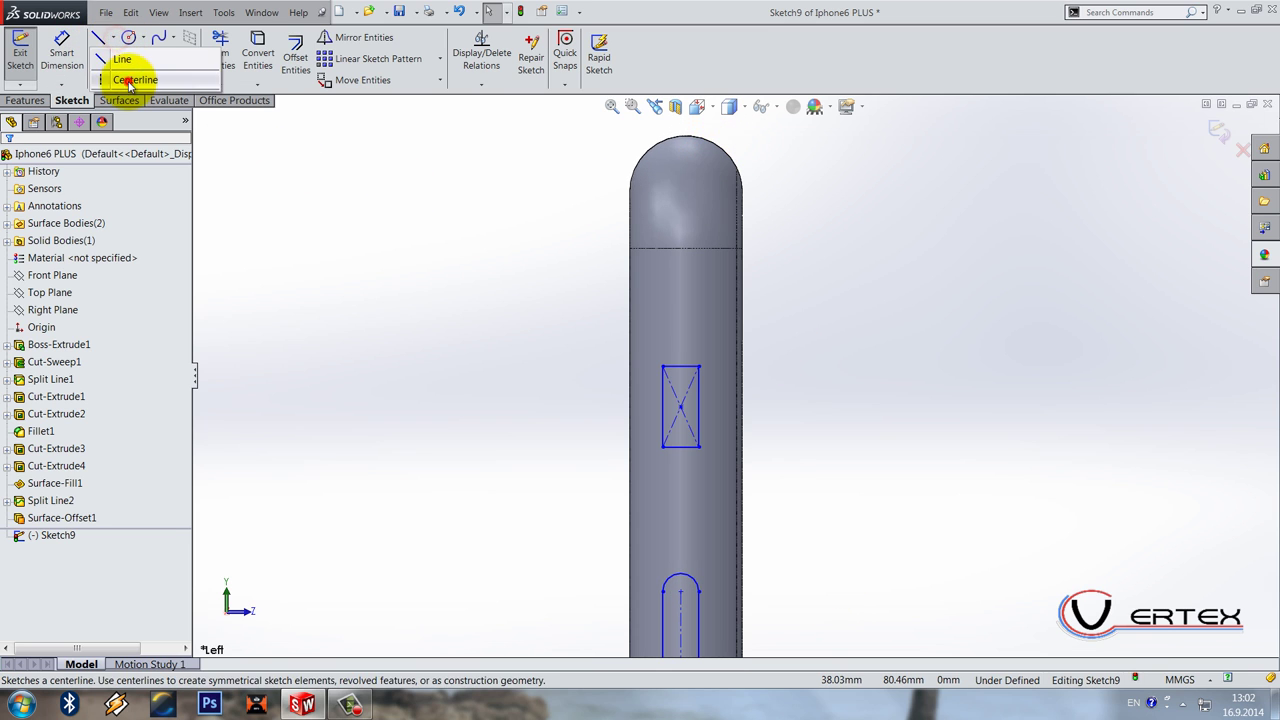
pyautogui.click(128, 75)
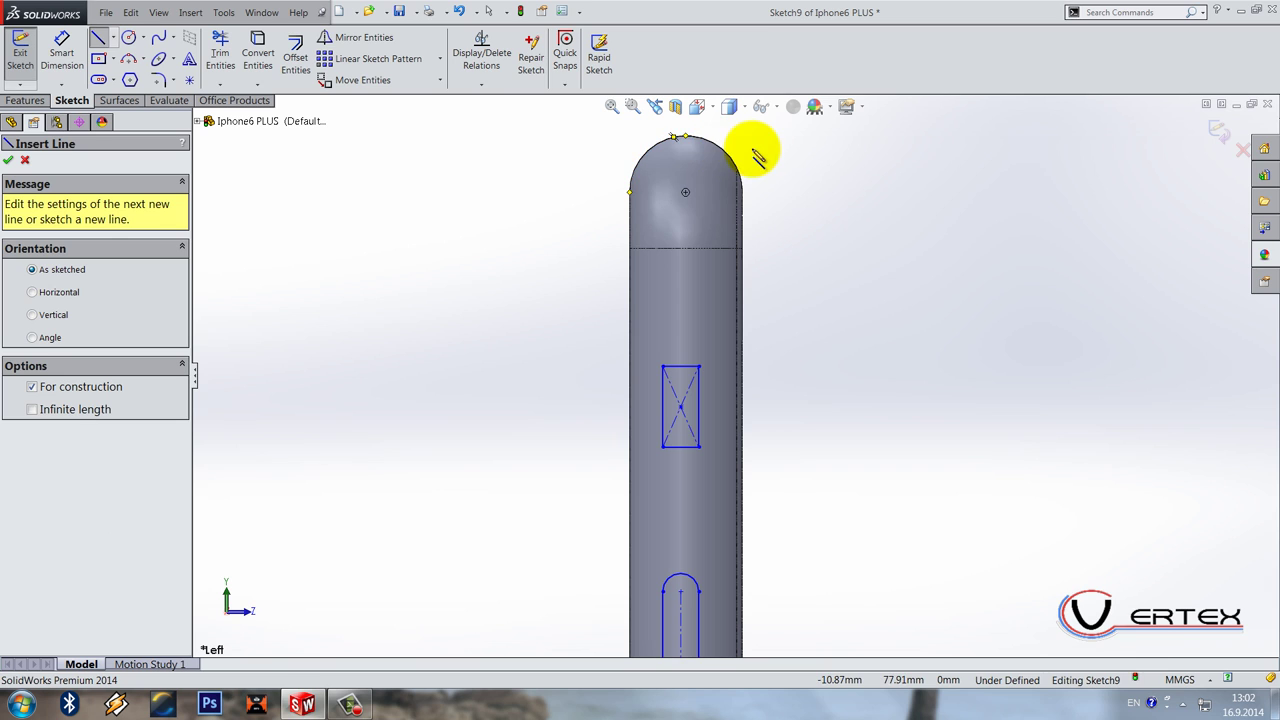
pyautogui.click(685, 194)
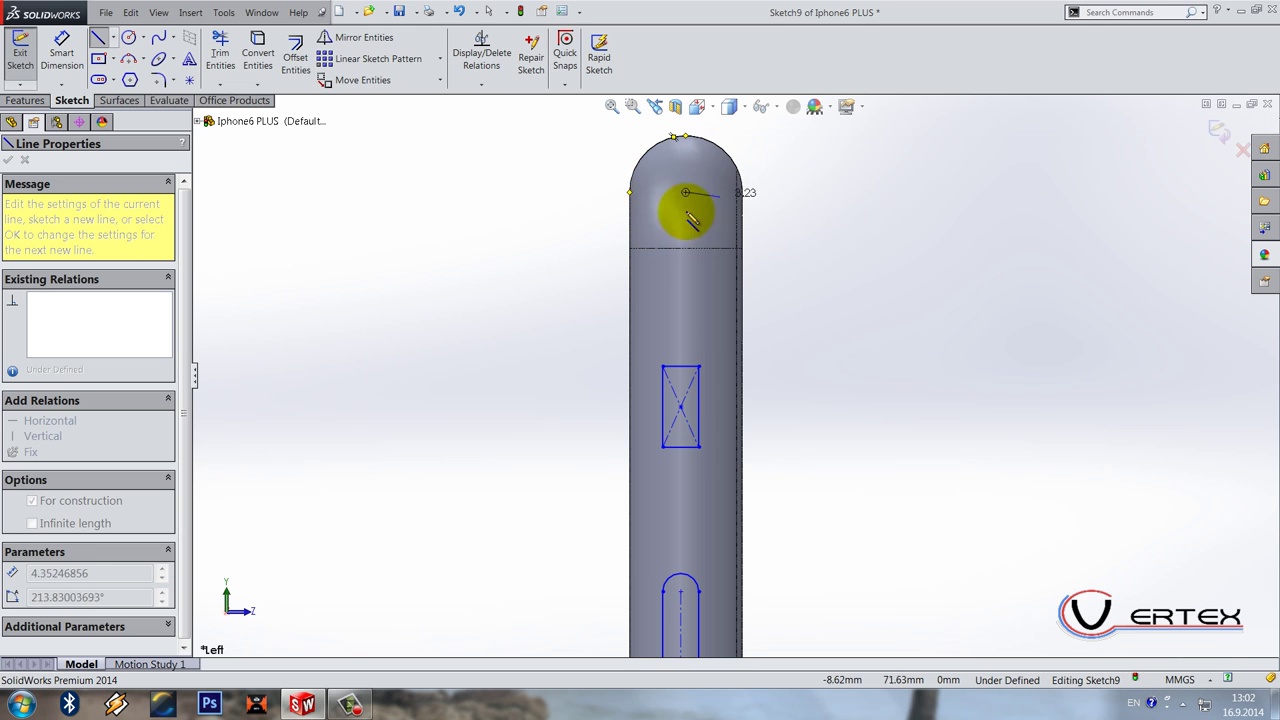
pyautogui.scroll(2, 728, 392)
pyautogui.scroll(-2, 712, 394)
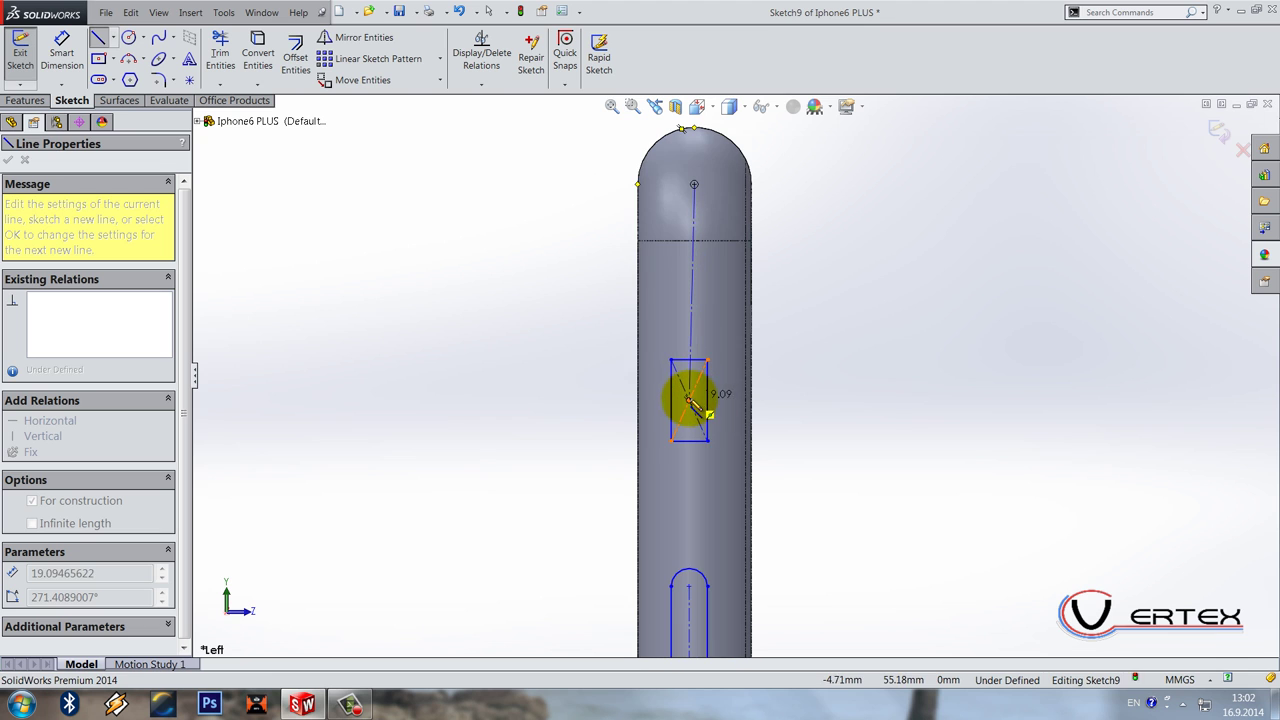
pyautogui.scroll(1, 700, 523)
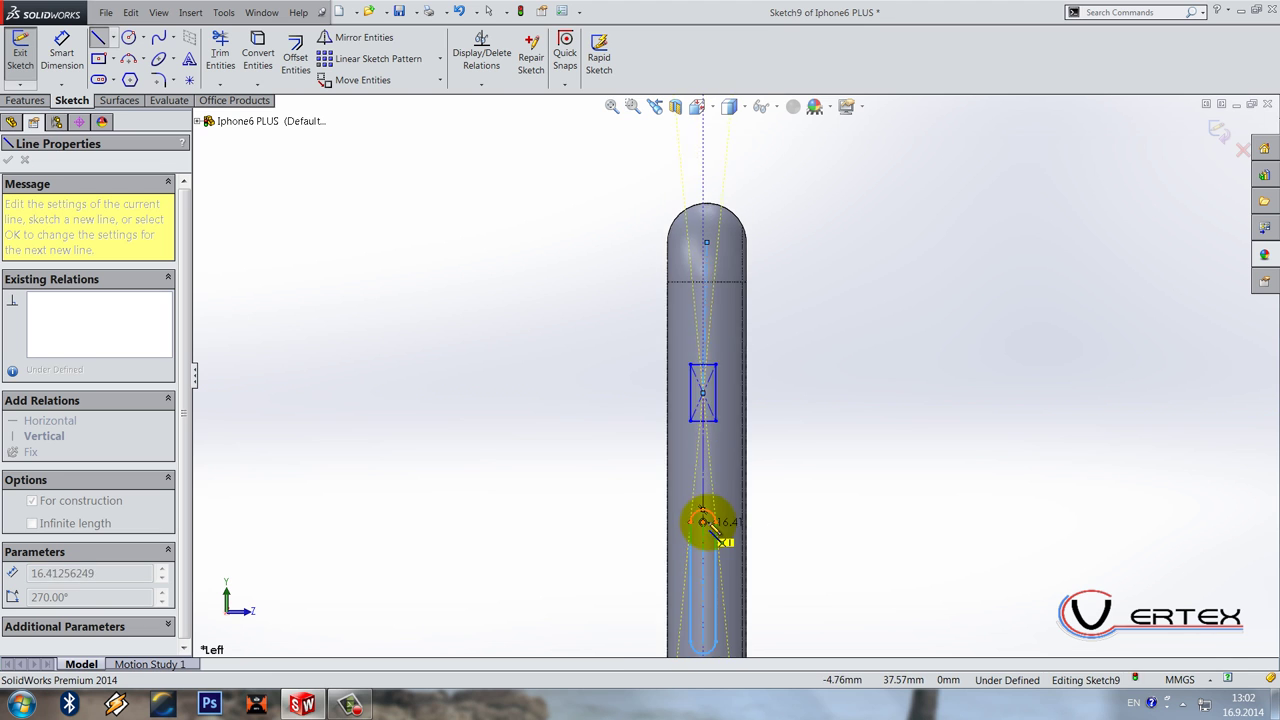
pyautogui.scroll(-4, 709, 486)
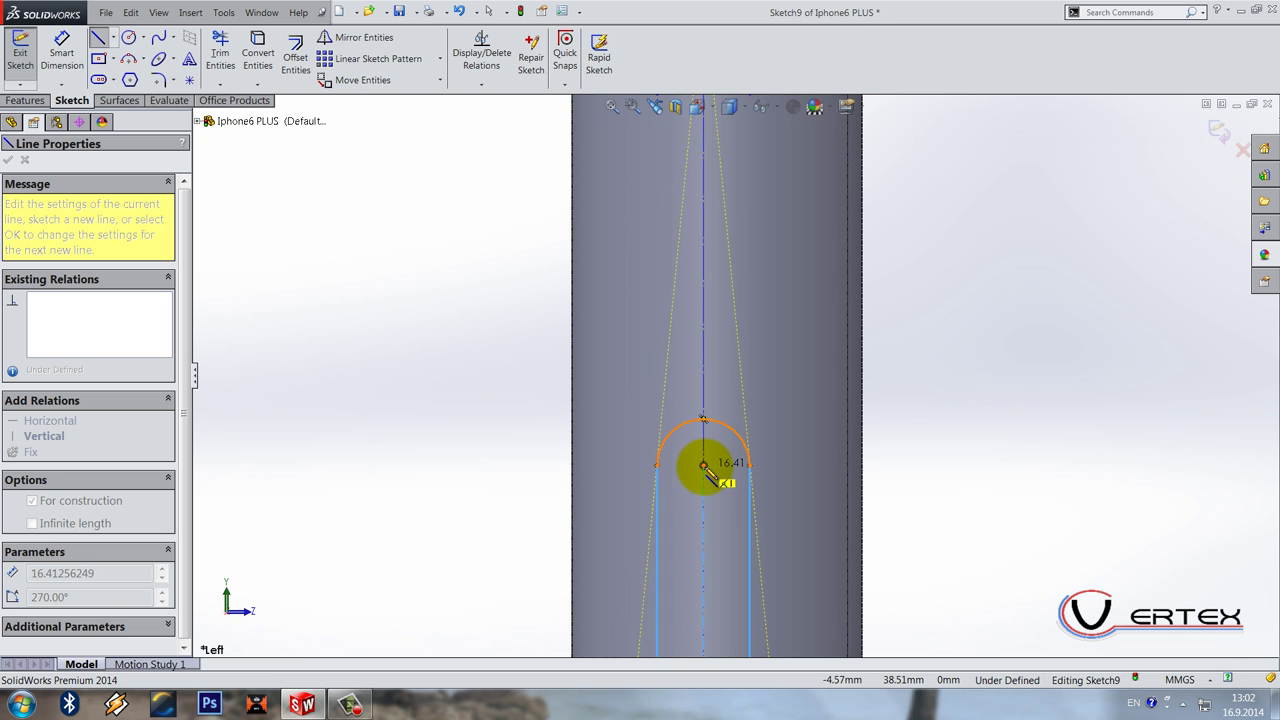
pyautogui.click(704, 466)
pyautogui.press('Escape')
# Step: Try to make both centerline segments vertical, and delete them from the sketch
pyautogui.click(705, 378)
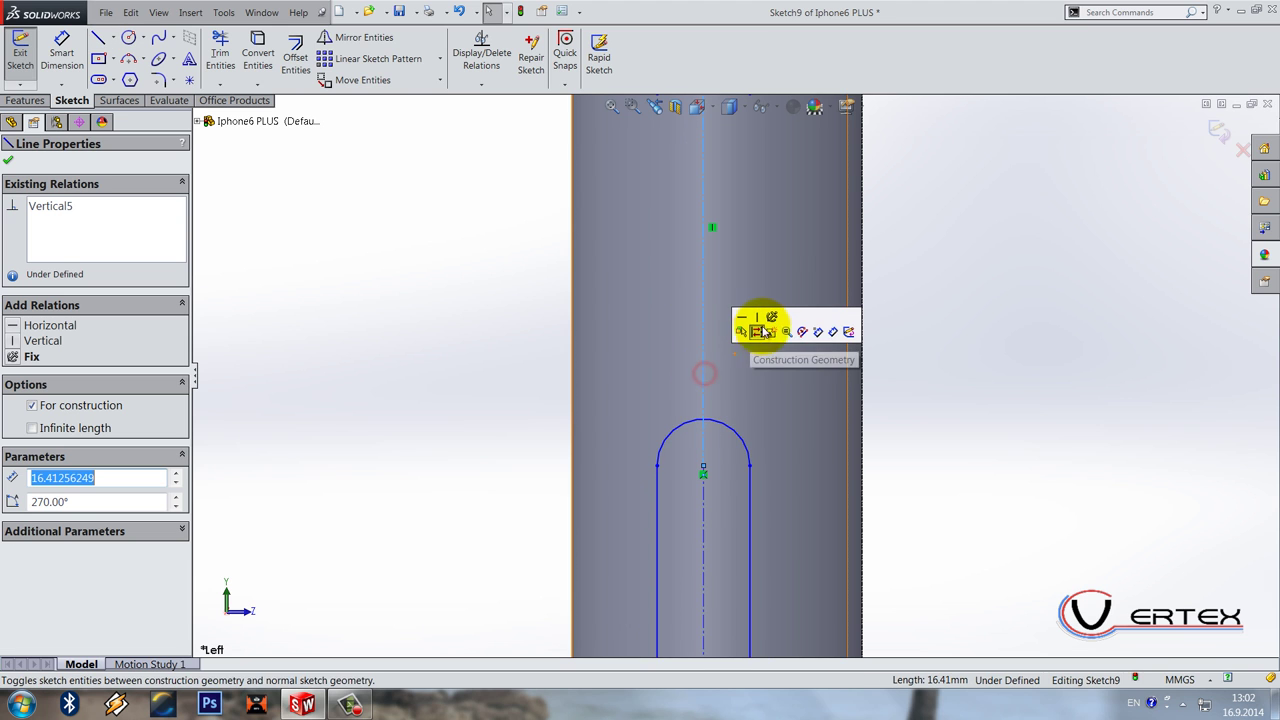
pyautogui.click(756, 322)
pyautogui.scroll(4, 760, 316)
pyautogui.scroll(-3, 710, 290)
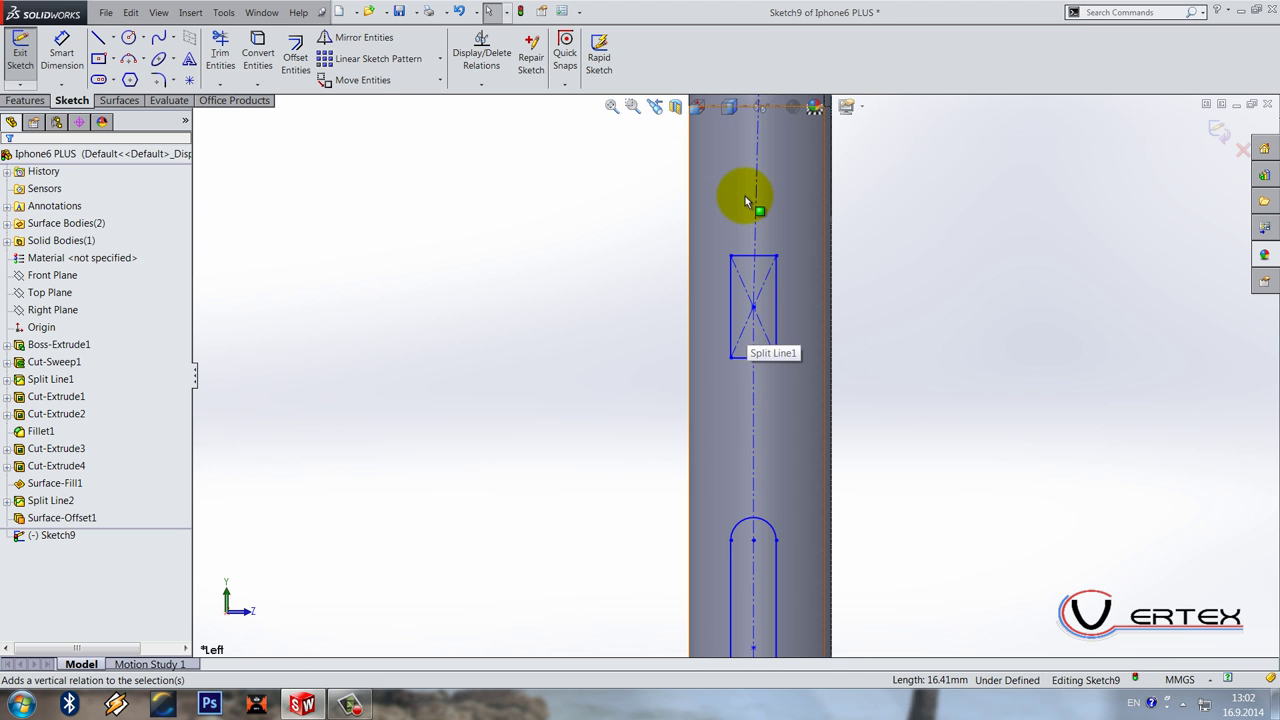
pyautogui.click(757, 182)
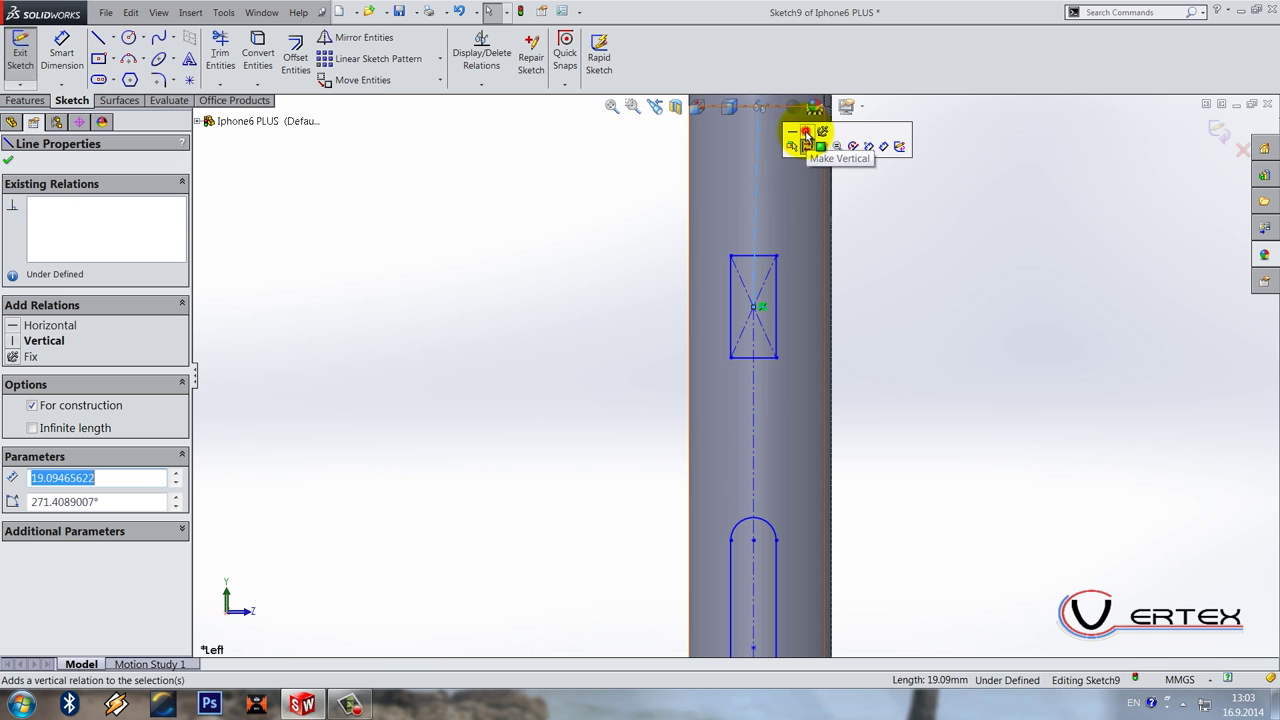
pyautogui.click(958, 336)
pyautogui.scroll(3, 838, 338)
pyautogui.scroll(-5, 737, 440)
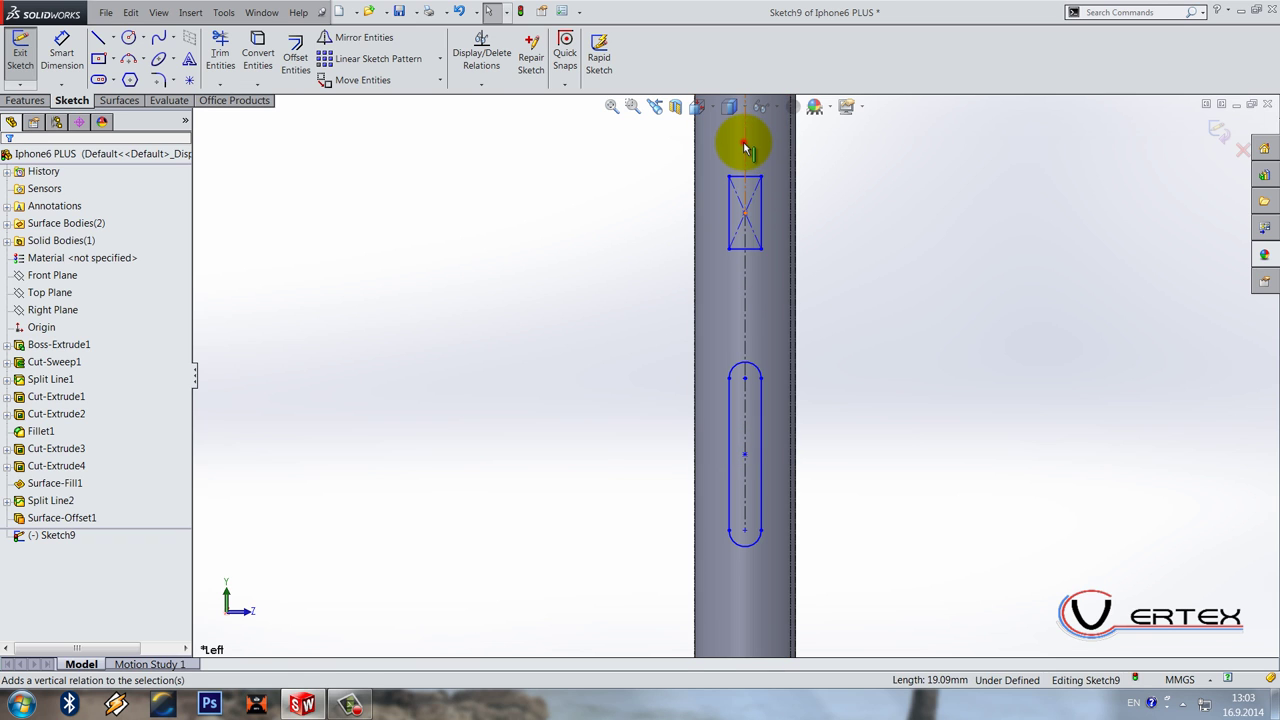
pyautogui.scroll(3, 740, 330)
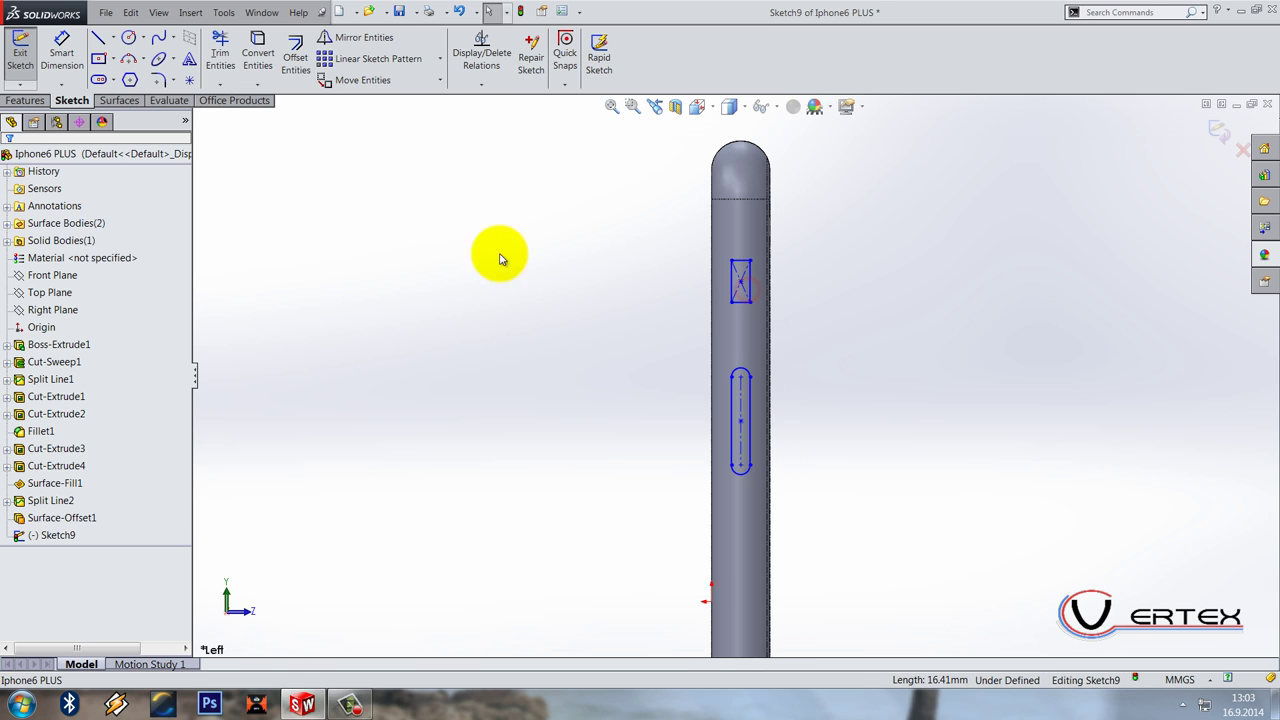
pyautogui.click(113, 37)
pyautogui.click(135, 80)
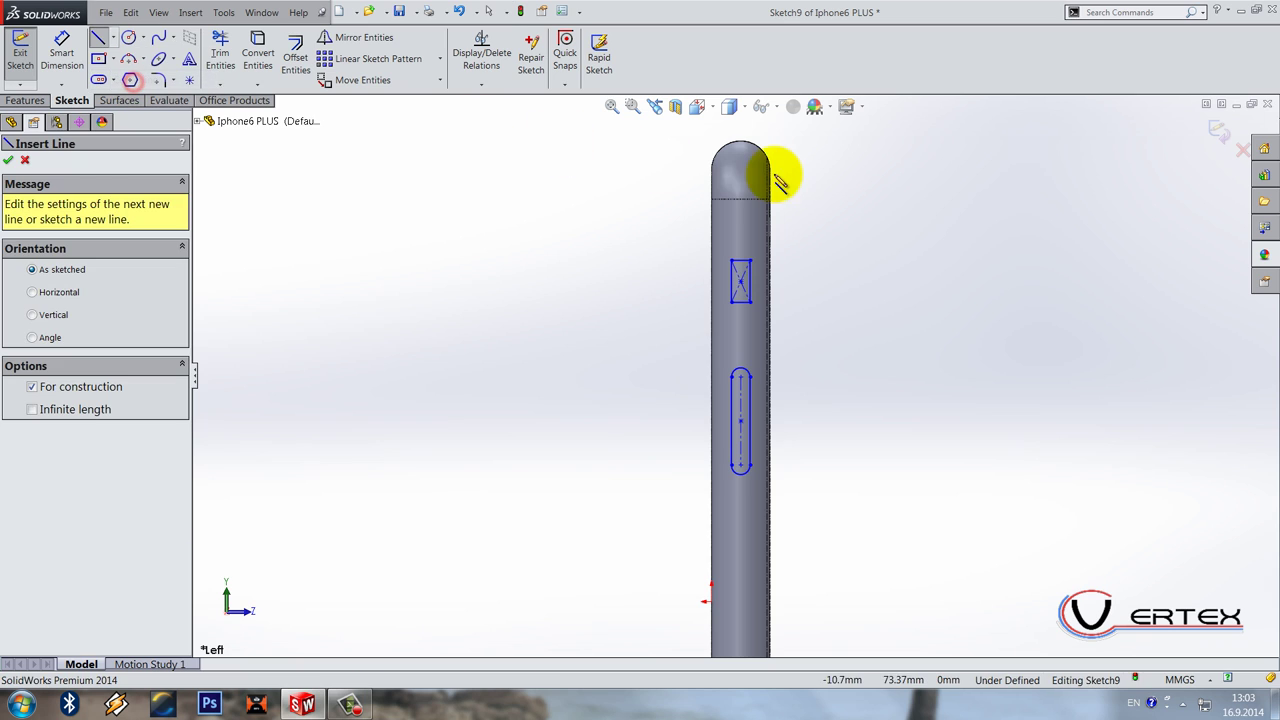
pyautogui.scroll(-3, 745, 178)
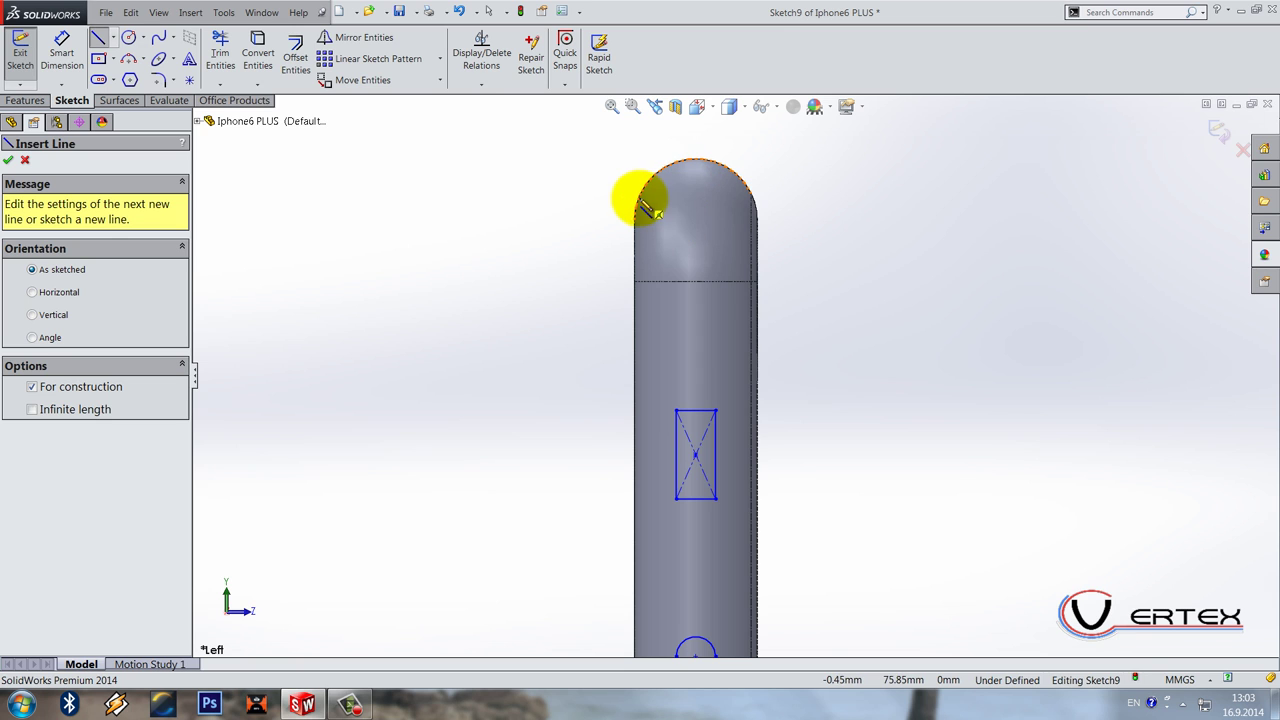
pyautogui.press('Escape')
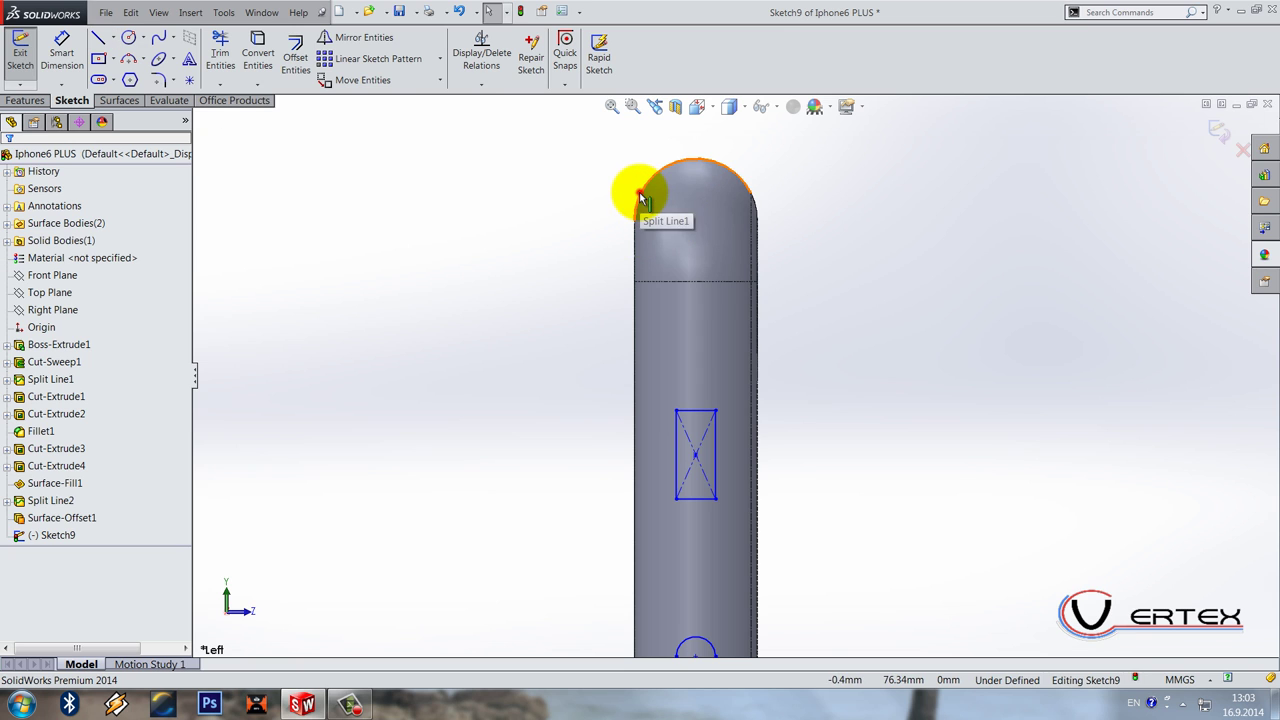
# Step: Convert the phone's rounded upper edge into a sketch arc and inspect its parameters
pyautogui.click(640, 192)
pyautogui.click(257, 62)
pyautogui.click(654, 190)
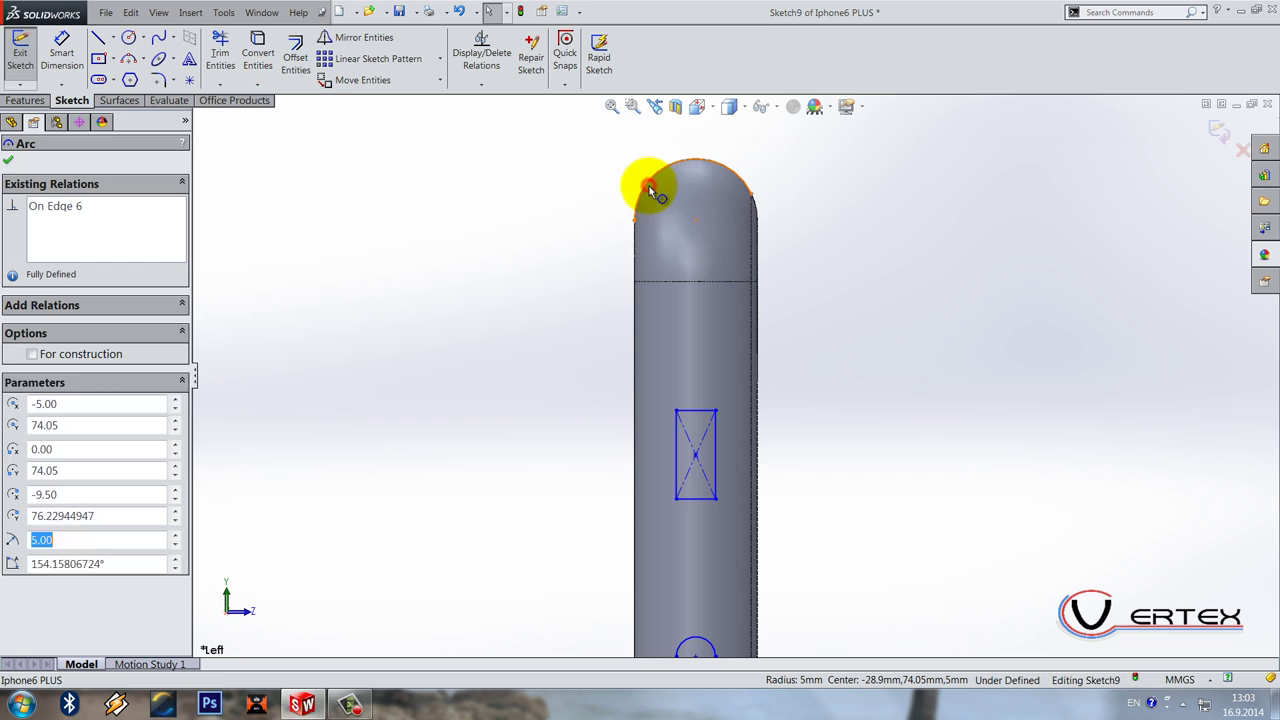
pyautogui.click(700, 146)
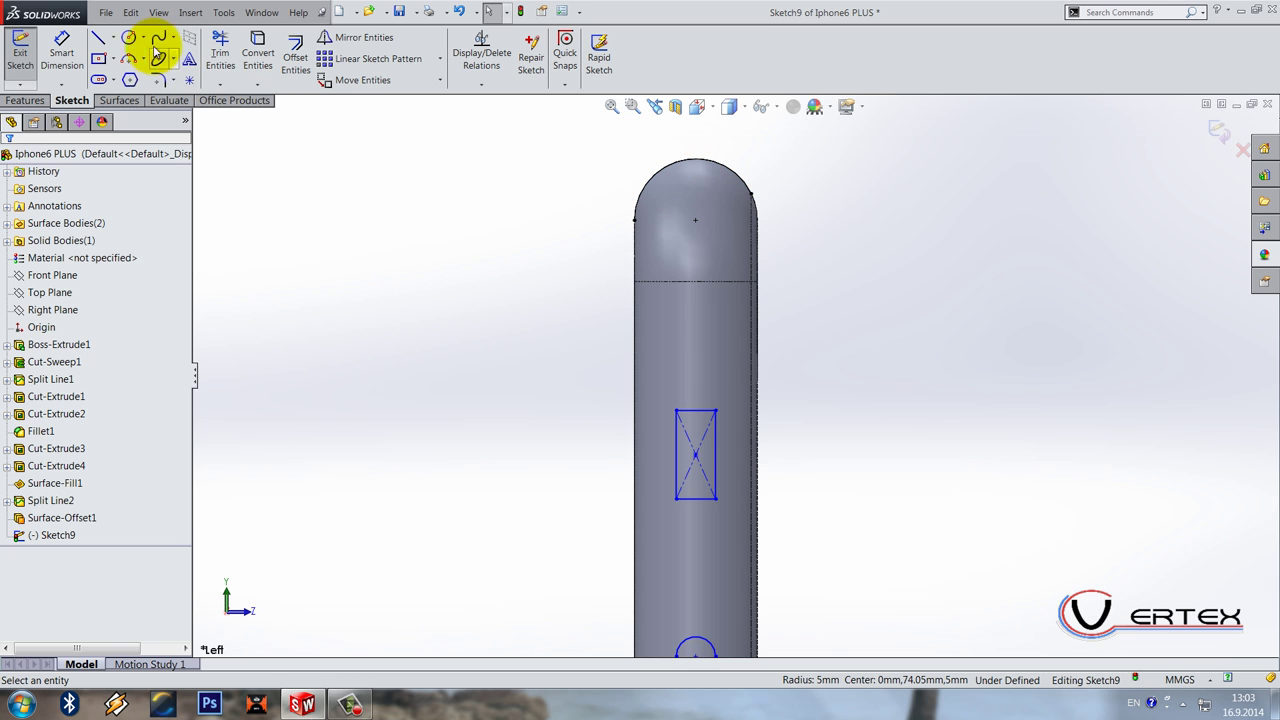
# Step: Sketch a centerline from the converted arc's center to the slot's upper arc center and make it vertical
pyautogui.click(113, 38)
pyautogui.click(133, 80)
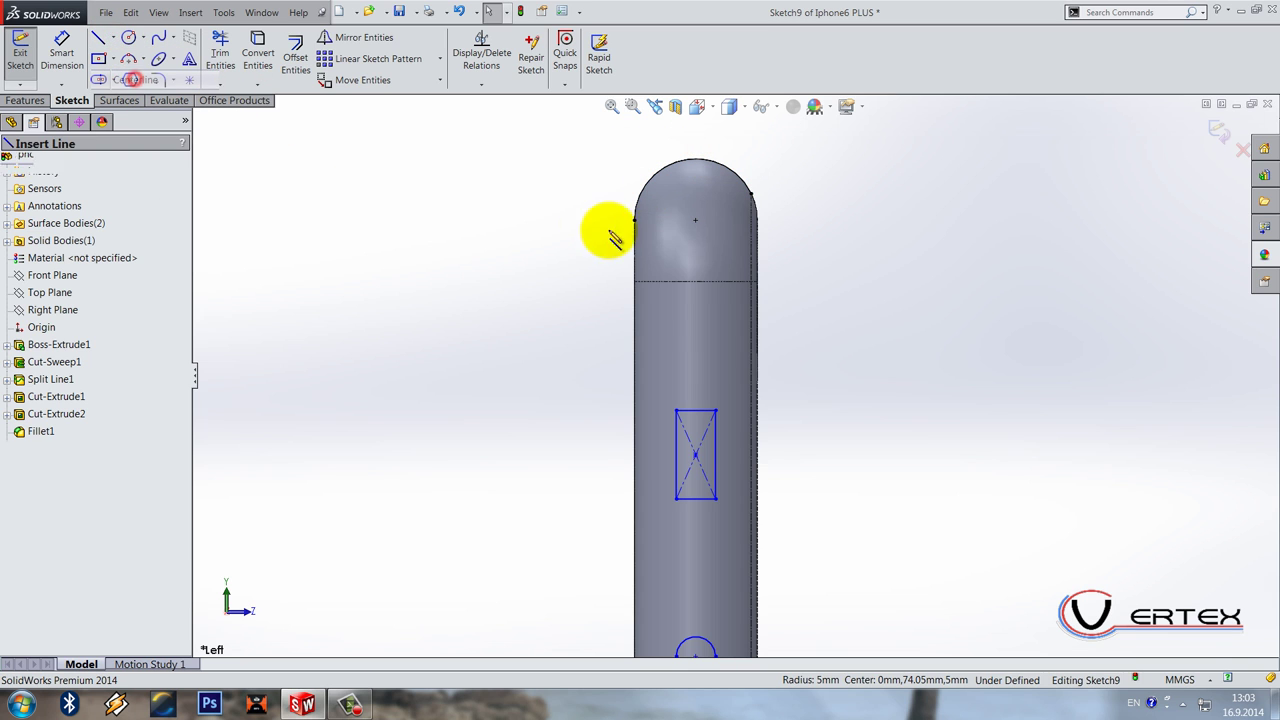
pyautogui.click(697, 222)
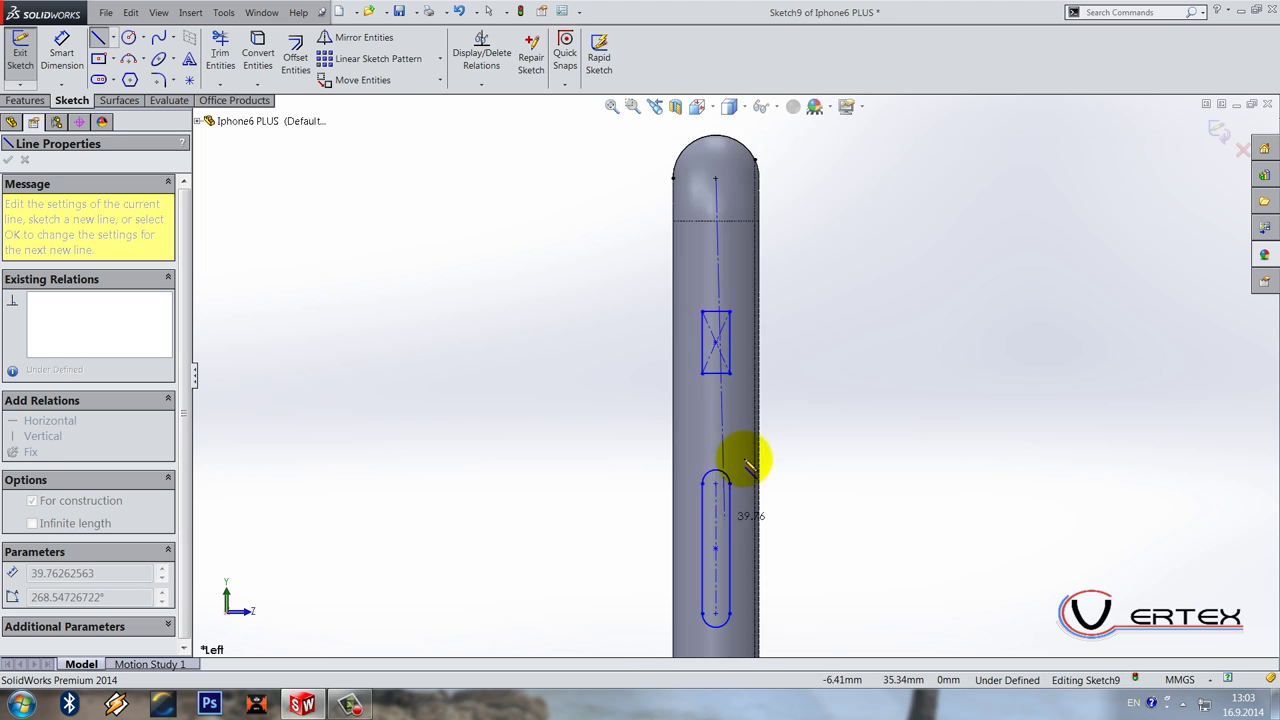
pyautogui.click(710, 460)
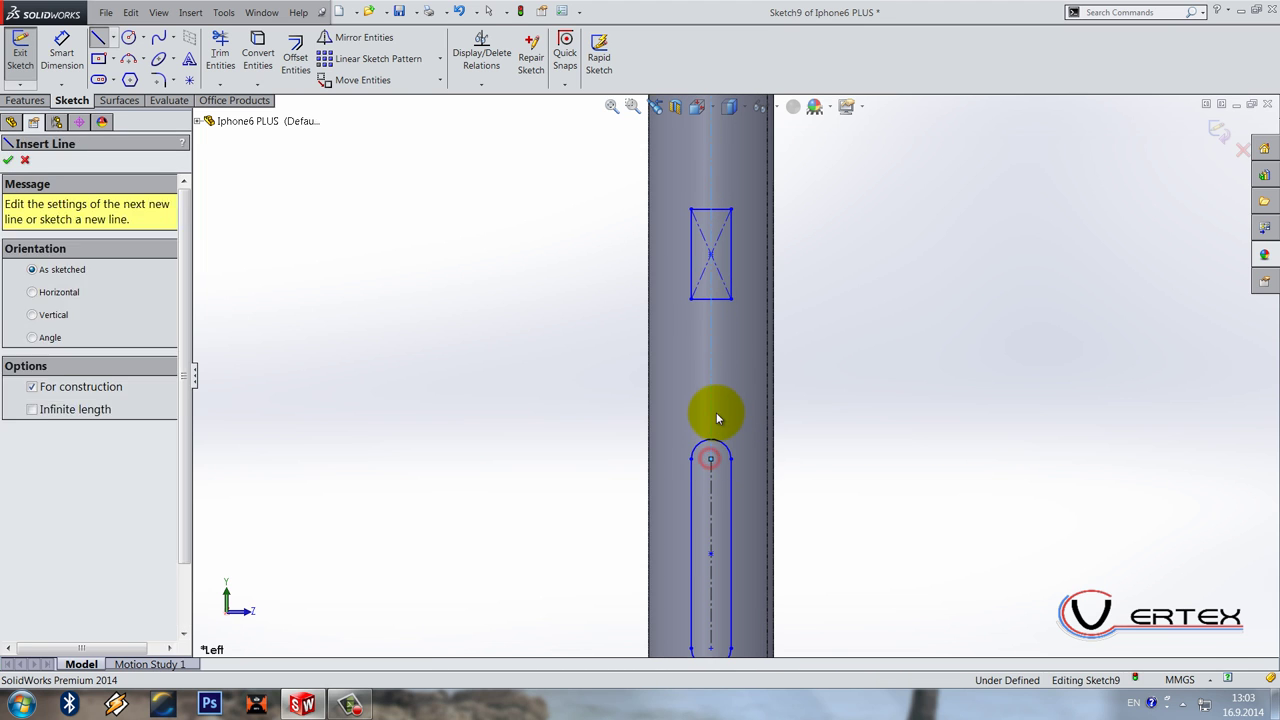
pyautogui.press('Escape')
pyautogui.click(712, 375)
pyautogui.click(837, 386)
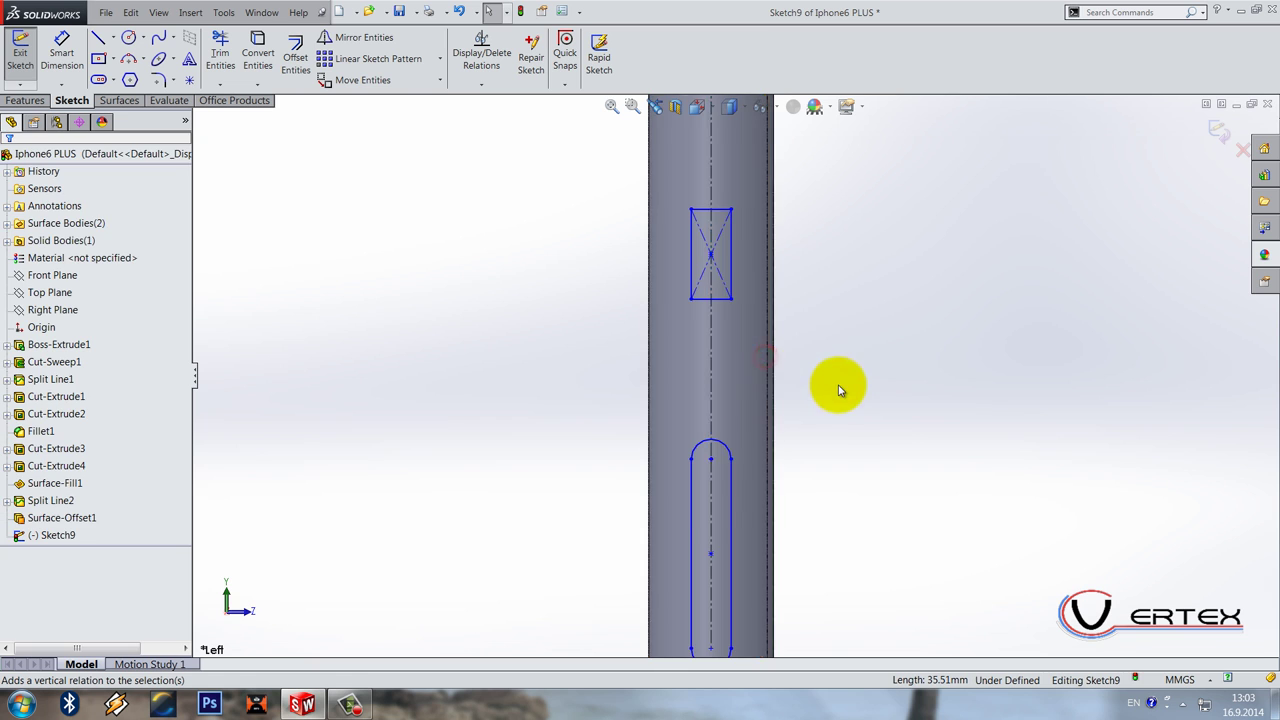
# Step: Inspect the existing relations between the rectangle's vertical edge and the slot's straight edge
pyautogui.scroll(-3, 706, 409)
pyautogui.scroll(4, 783, 258)
pyautogui.click(768, 252)
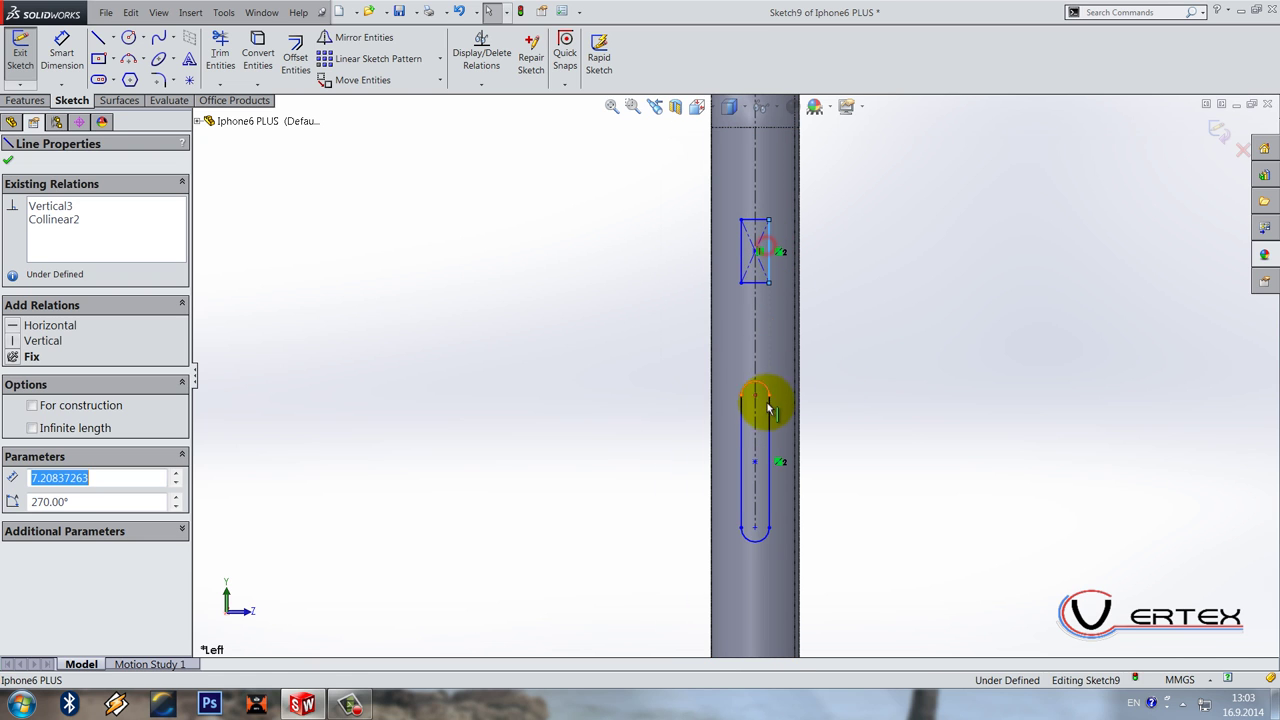
pyautogui.keyDown('ctrl'); pyautogui.click(766, 408); pyautogui.keyUp('ctrl')
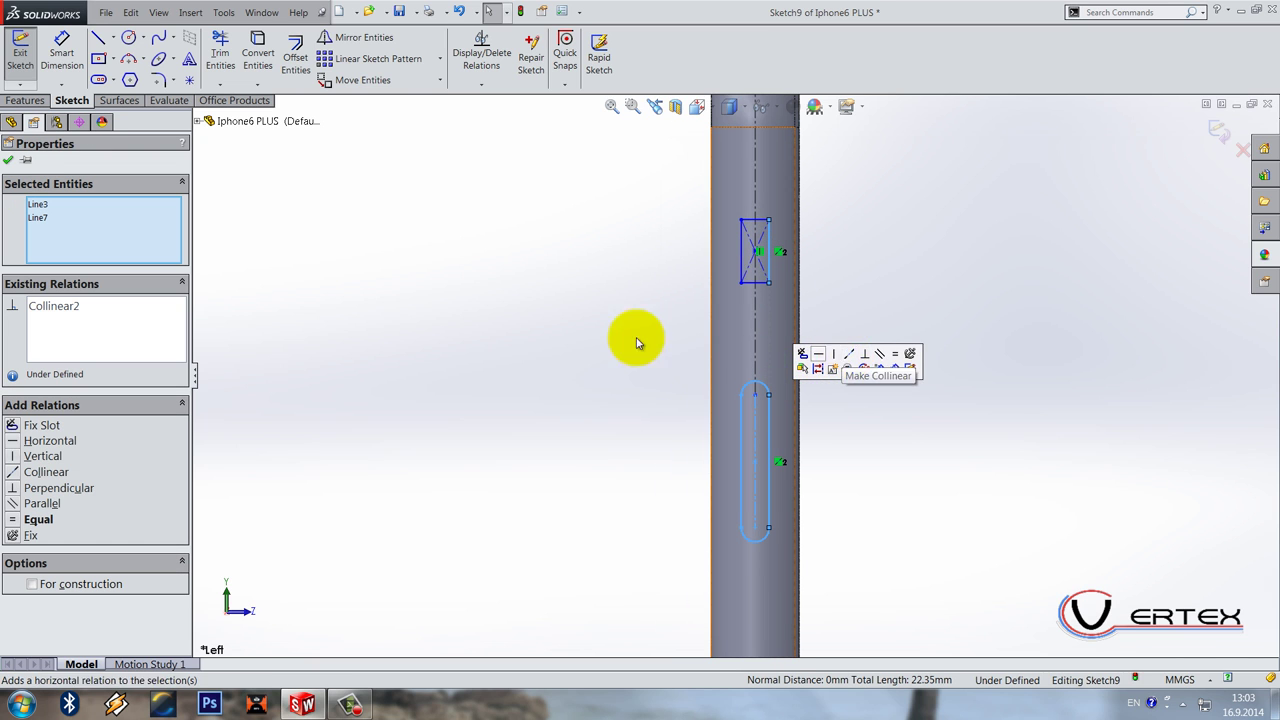
pyautogui.click(466, 348)
# Step: Dimension the slot's center-to-center length on the phone's side and set it to 22.5 mm
pyautogui.scroll(-2, 693, 395)
pyautogui.click(61, 50)
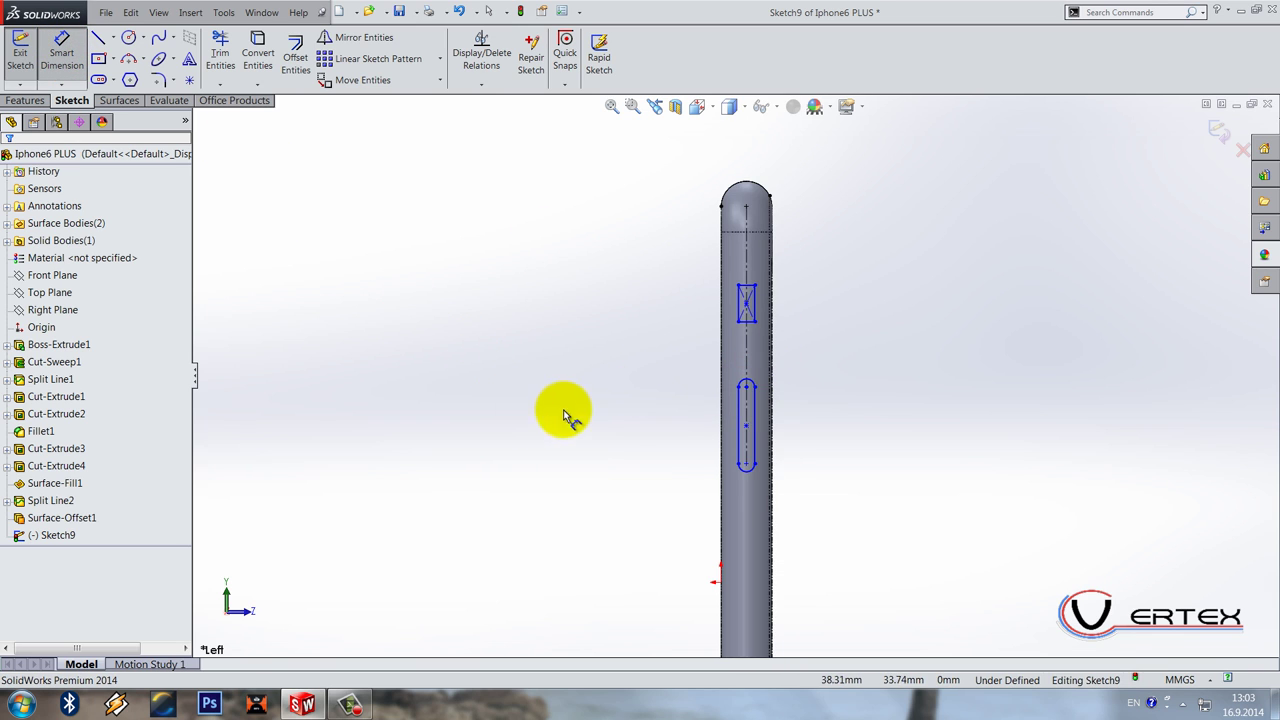
pyautogui.click(748, 435)
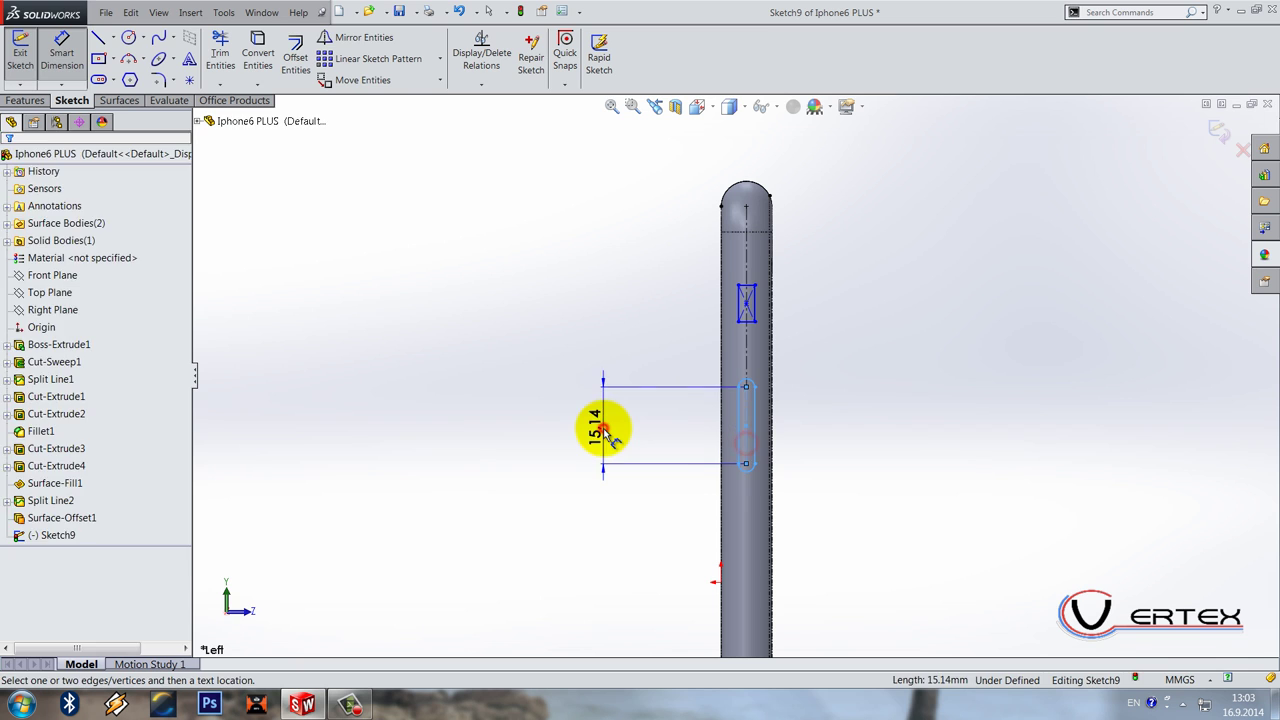
pyautogui.click(606, 429)
pyautogui.write('22.5')
pyautogui.press('Return')
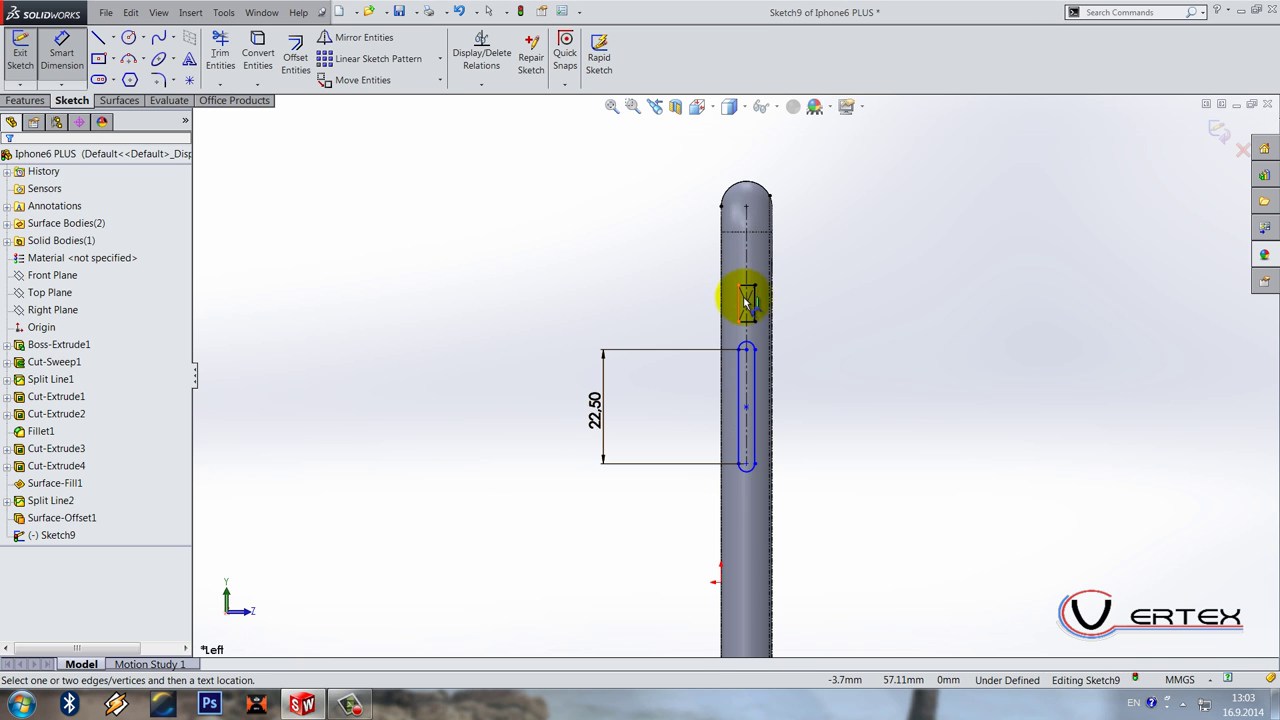
# Step: Dimension the height of the small rectangle above the slot and set it to 6.5 mm
pyautogui.scroll(-2, 745, 297)
pyautogui.click(730, 326)
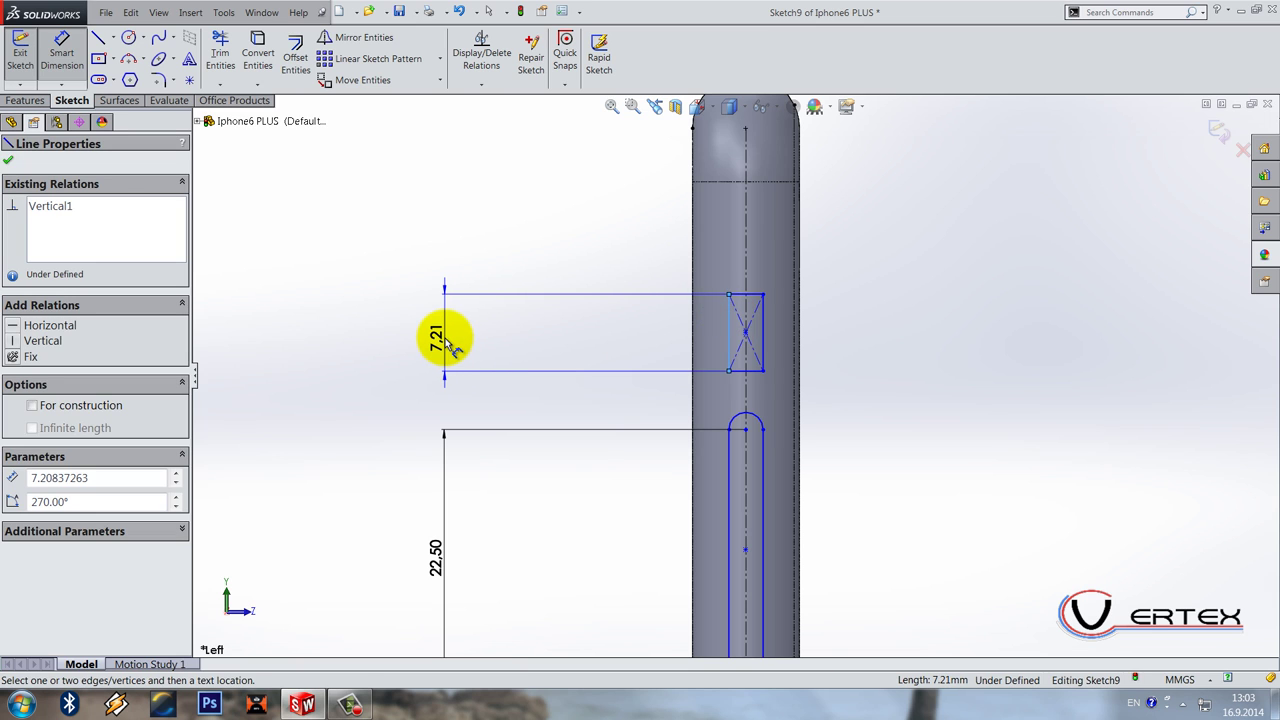
pyautogui.click(446, 341)
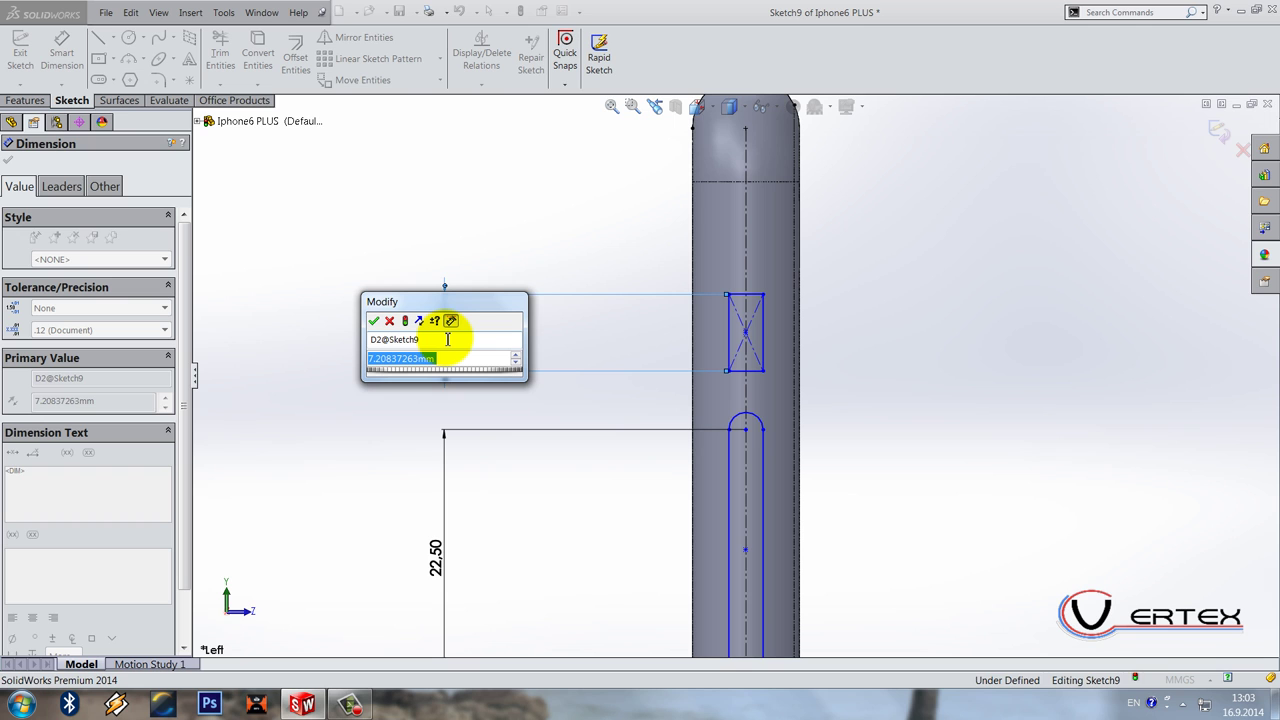
pyautogui.write('6.5')
pyautogui.press('Return')
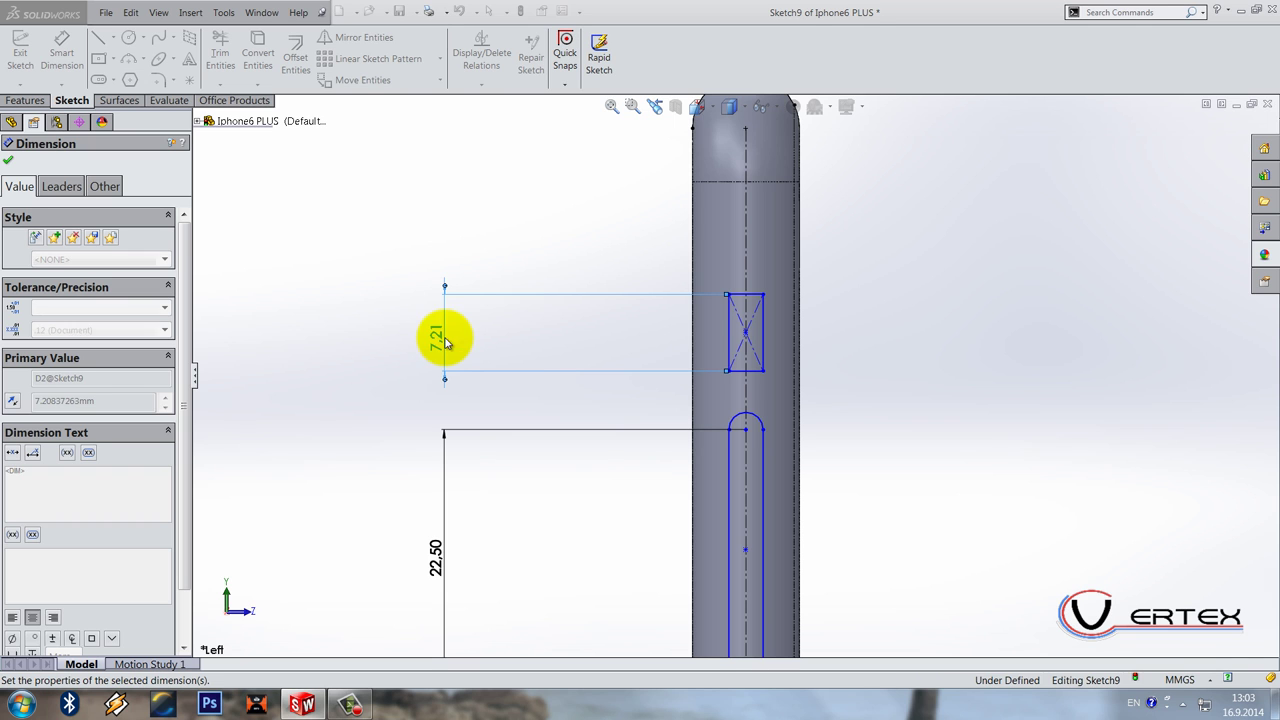
pyautogui.click(985, 370)
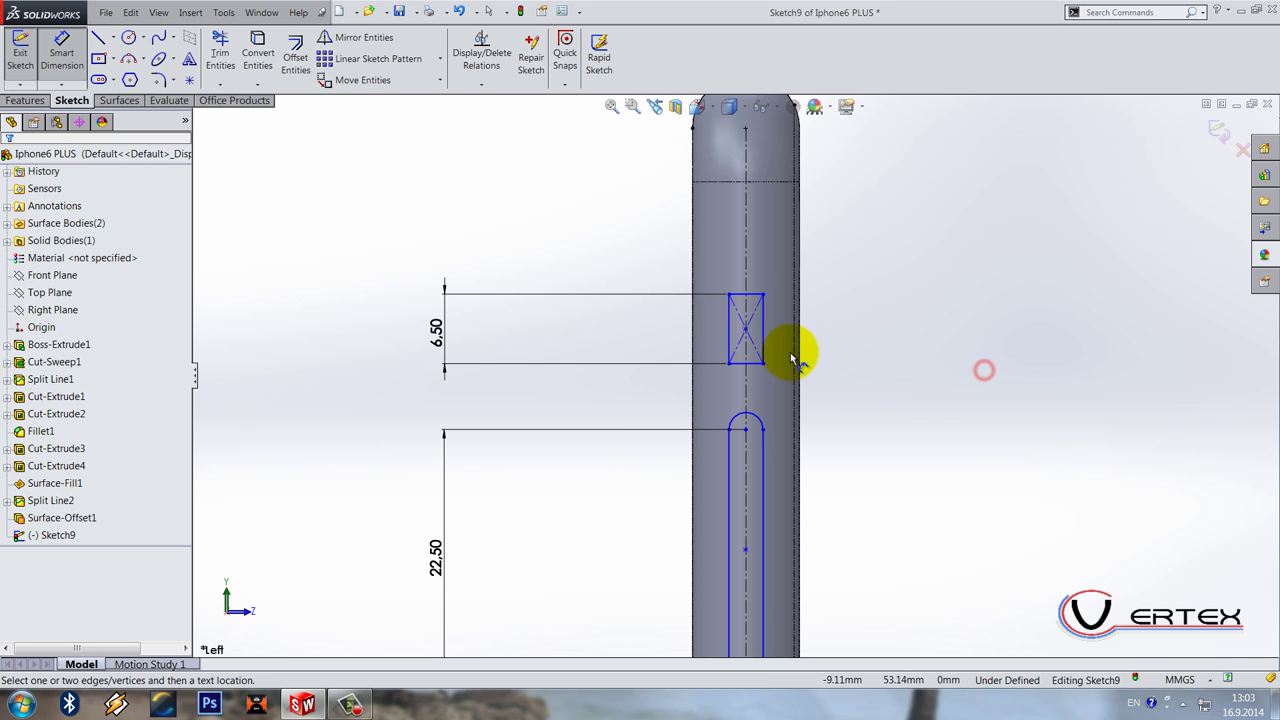
# Step: Dimension the small rectangle's width along its upper edge and set it to 2 mm
pyautogui.click(755, 299)
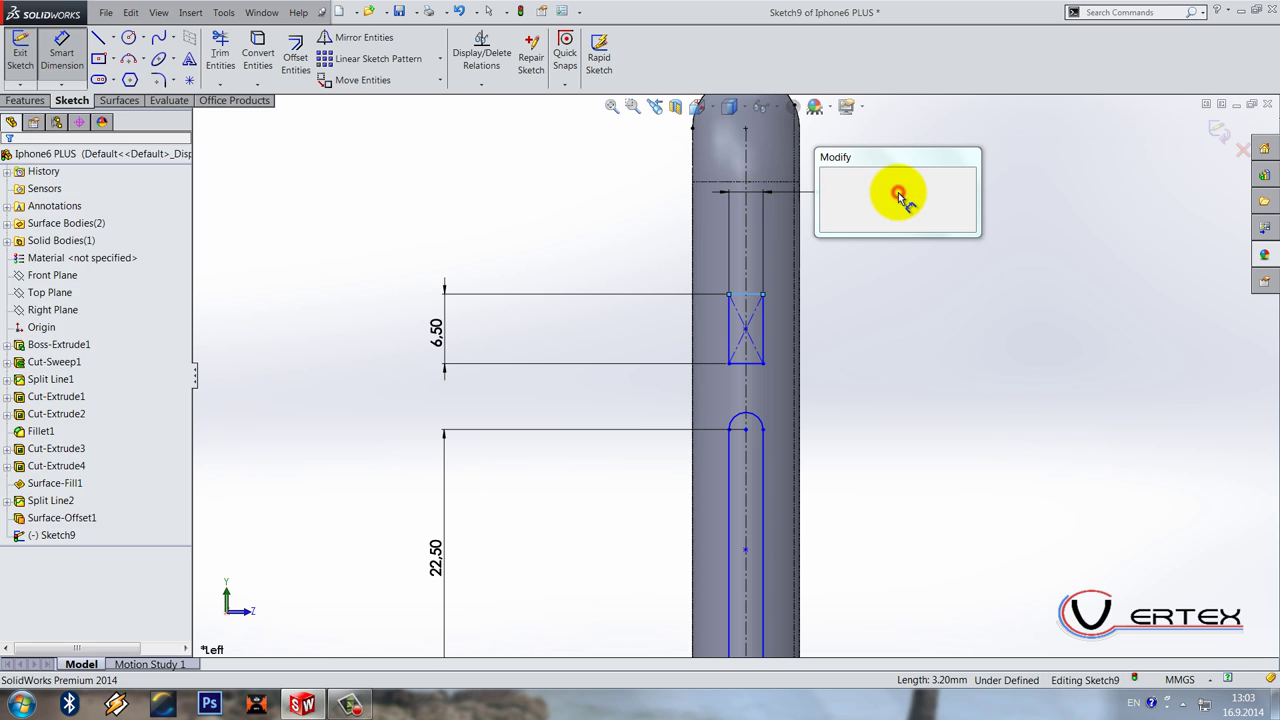
pyautogui.click(897, 195)
pyautogui.write('2')
pyautogui.press('Return')
pyautogui.click(929, 229)
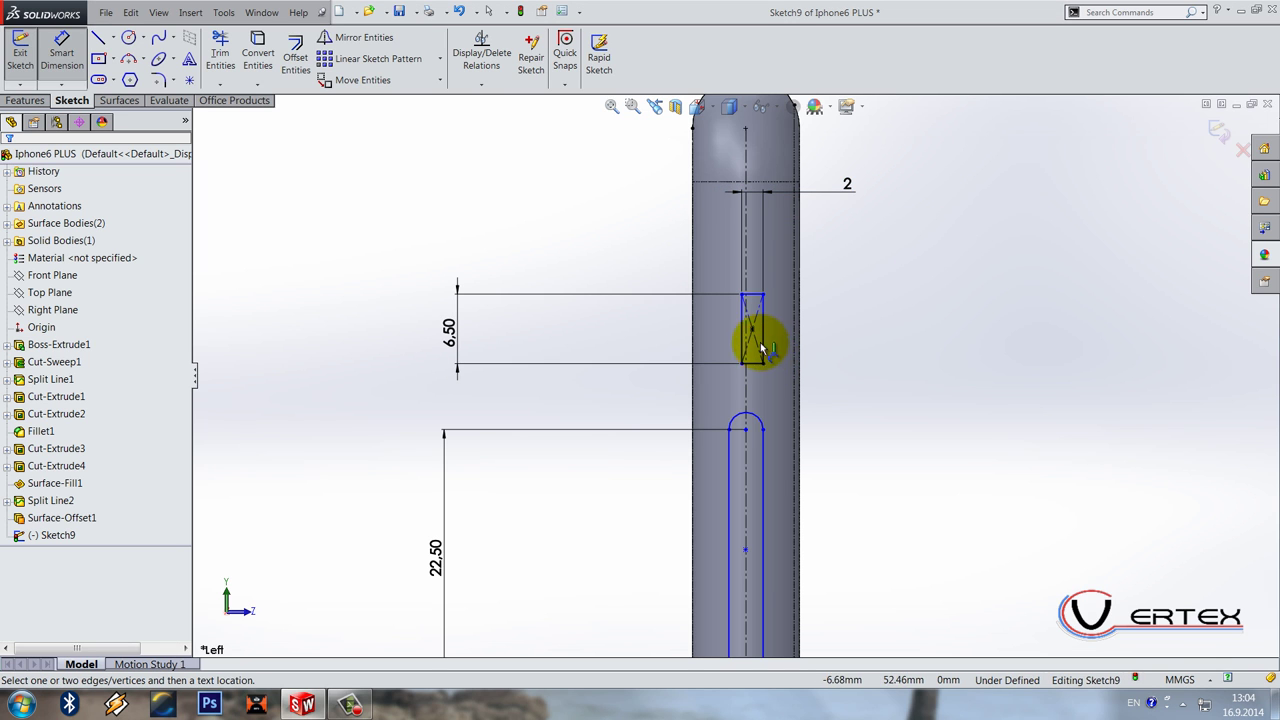
# Step: Set the vertical distance between the slot's upper arc center and the rectangle's center point to 11 mm
pyautogui.click(748, 433)
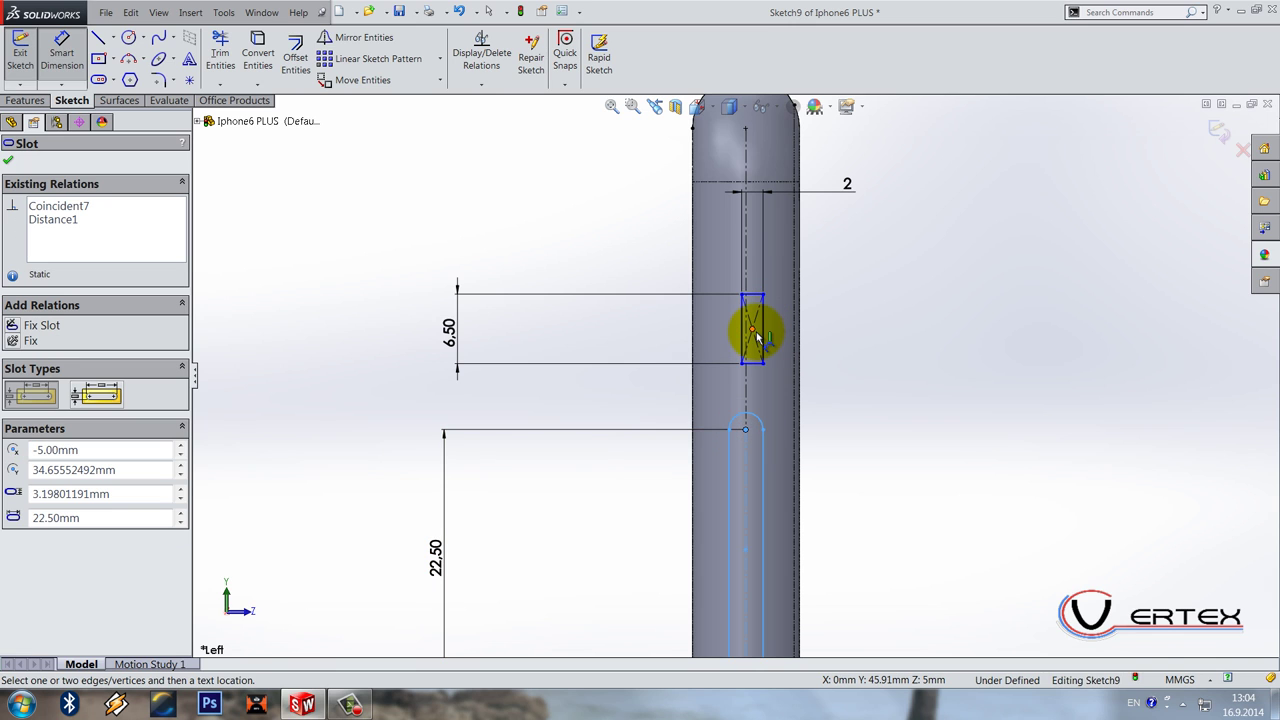
pyautogui.click(753, 331)
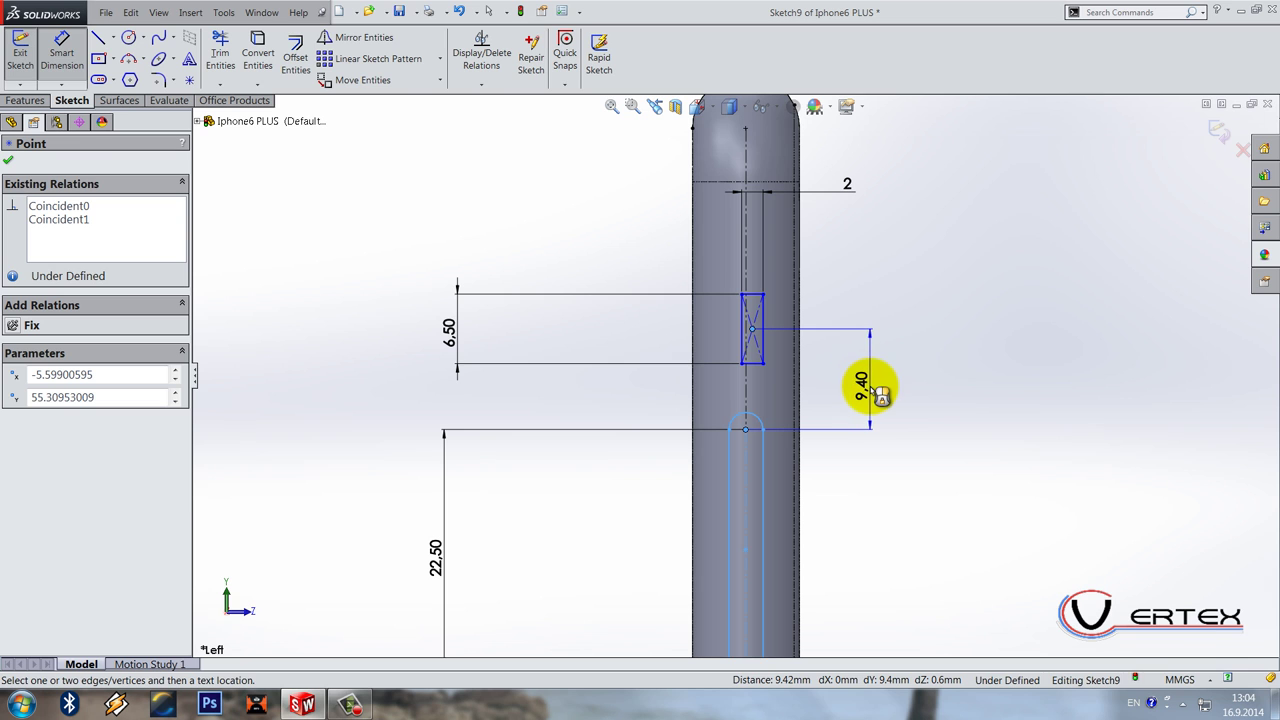
pyautogui.click(878, 393)
pyautogui.write('11')
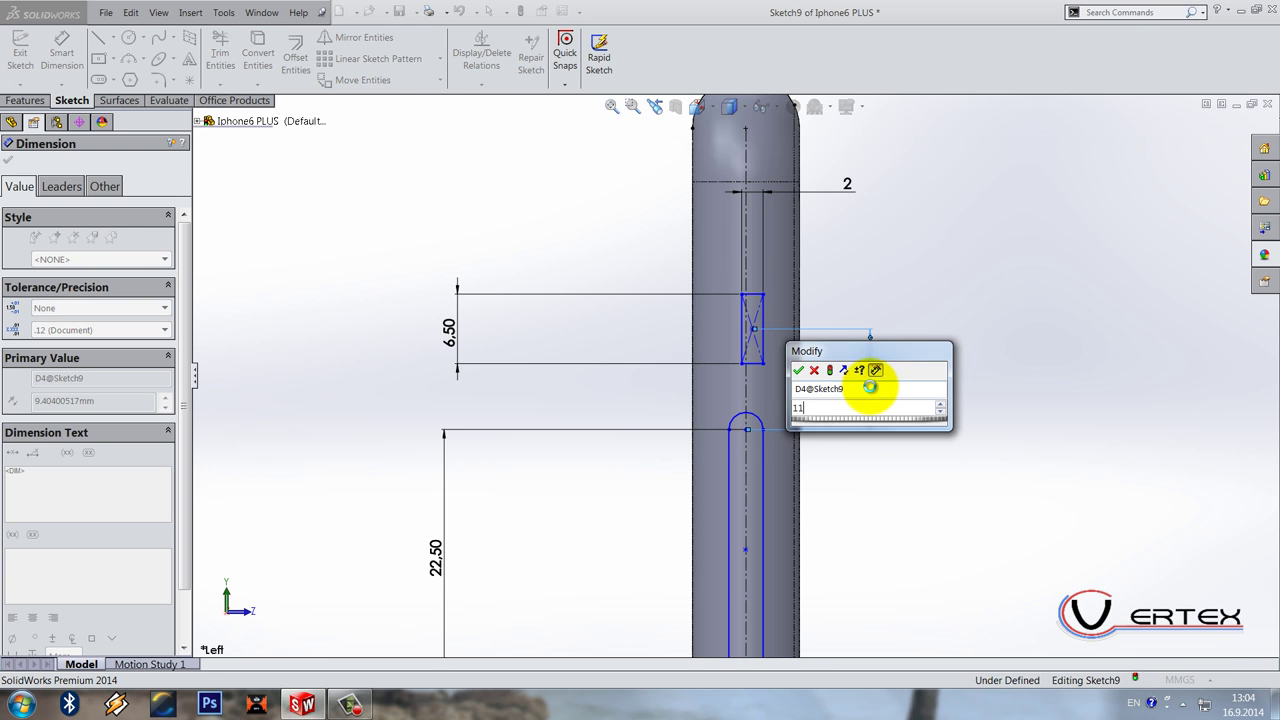
pyautogui.press('Return')
pyautogui.click(900, 388)
pyautogui.scroll(2, 902, 389)
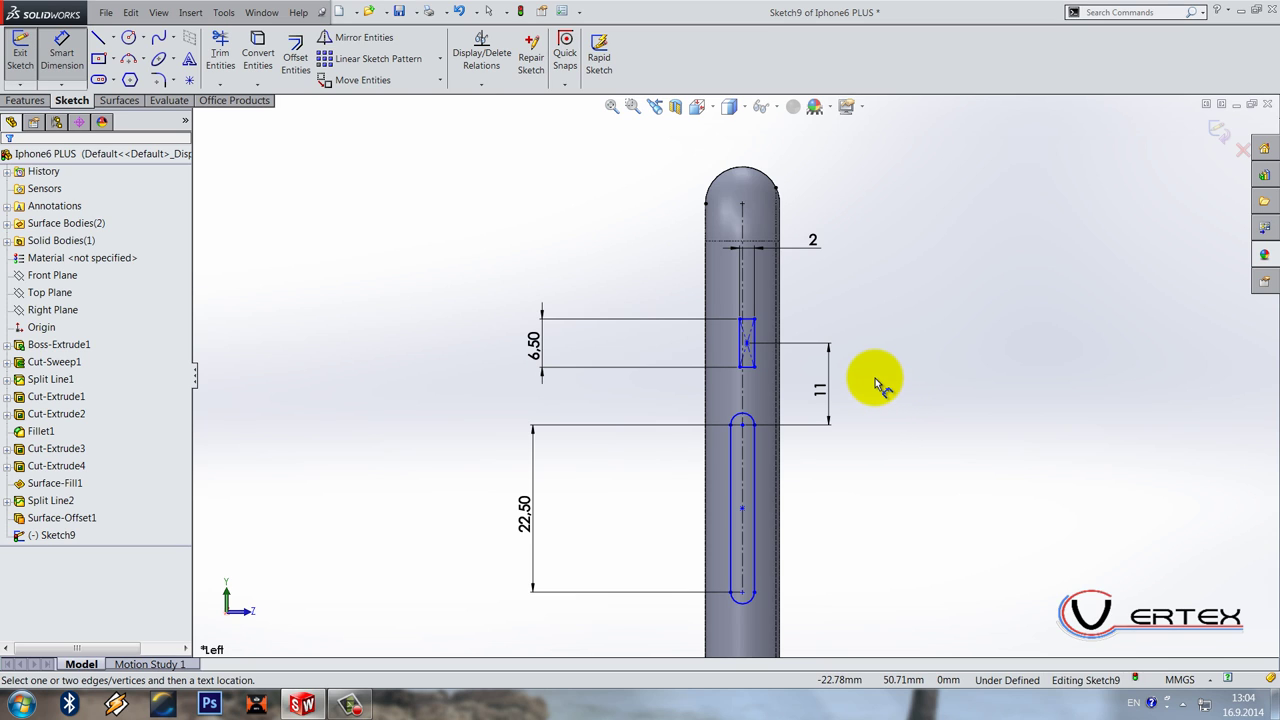
# Step: Sketch a vertical centerline from the topmost point of the phone's rounded end to that arc's center
pyautogui.click(743, 425)
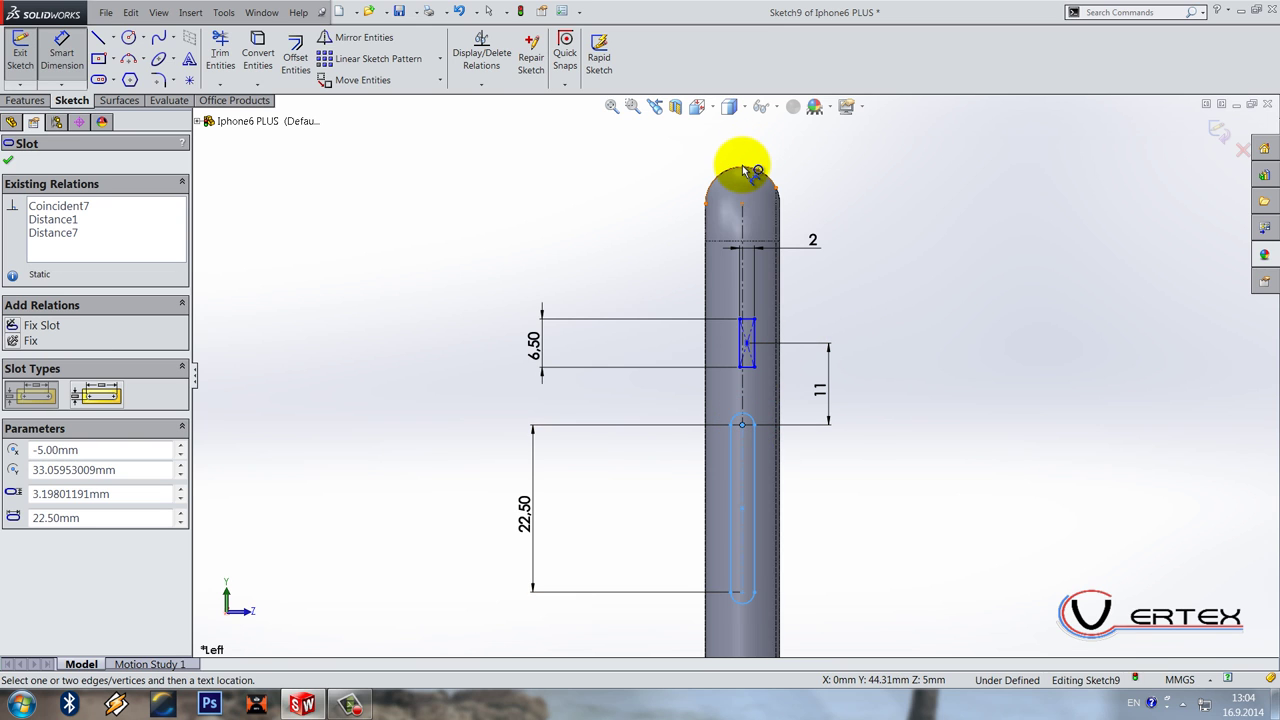
pyautogui.click(651, 194)
pyautogui.click(113, 40)
pyautogui.click(126, 61)
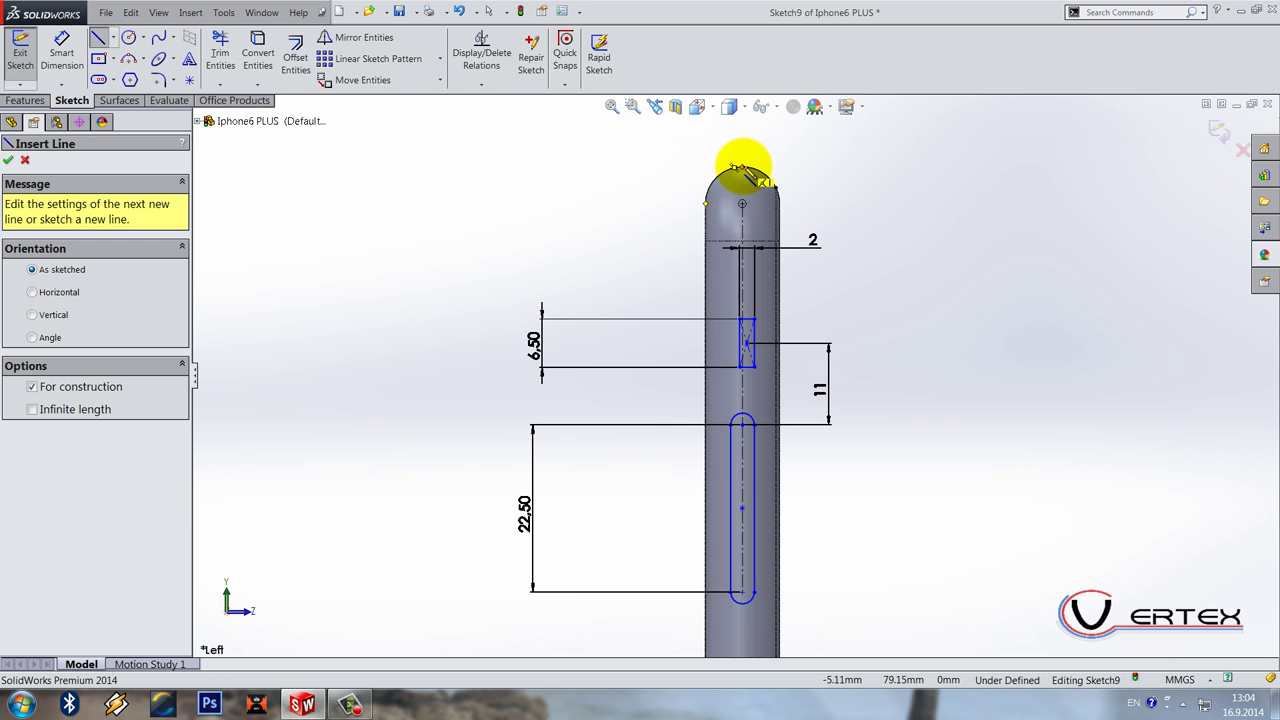
pyautogui.moveTo(743, 166); pyautogui.dragTo(742, 205)
pyautogui.press('Escape')
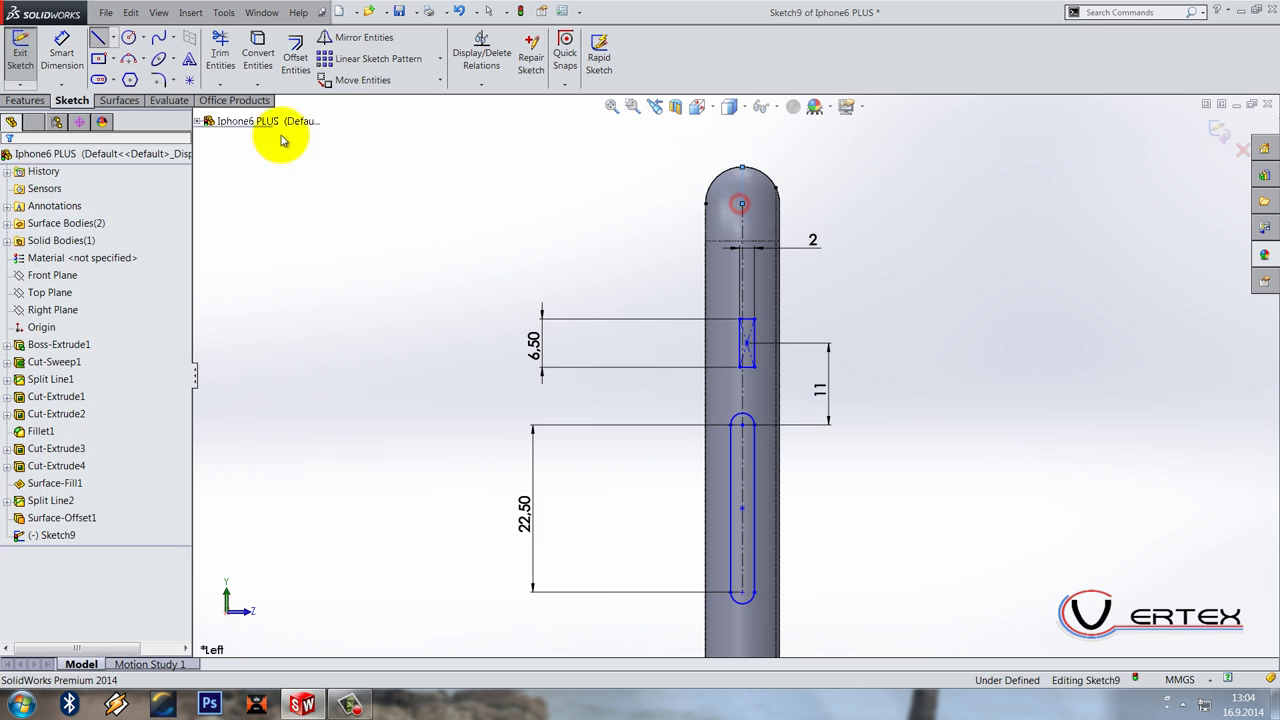
# Step: Set the vertical distance from the phone's topmost point to the slot's upper arc center to 33 mm
pyautogui.click(62, 50)
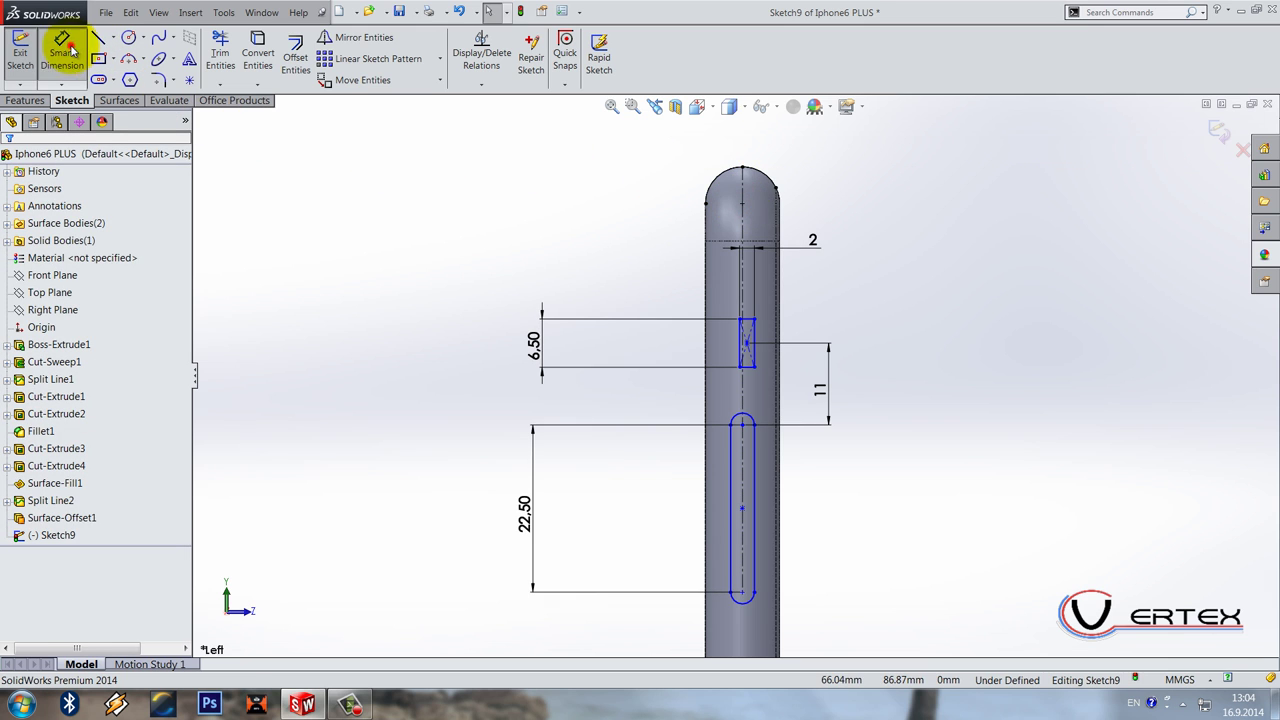
pyautogui.click(741, 167)
pyautogui.click(741, 424)
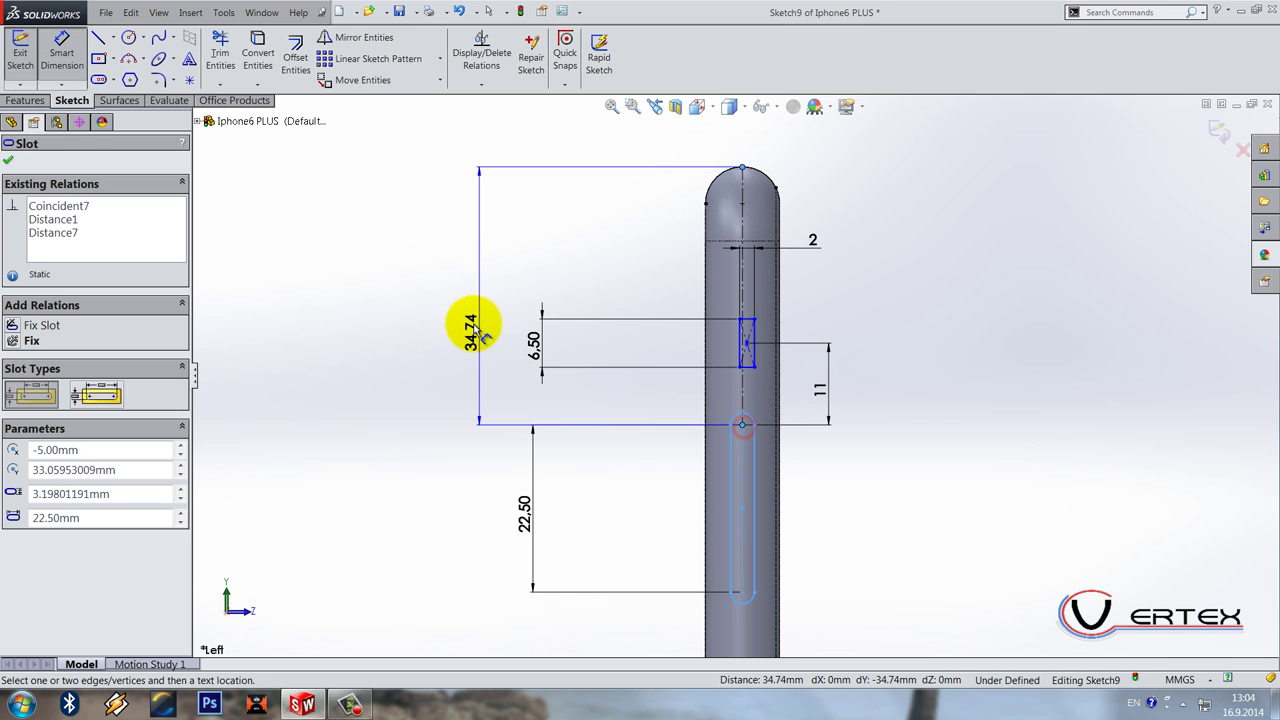
pyautogui.click(474, 327)
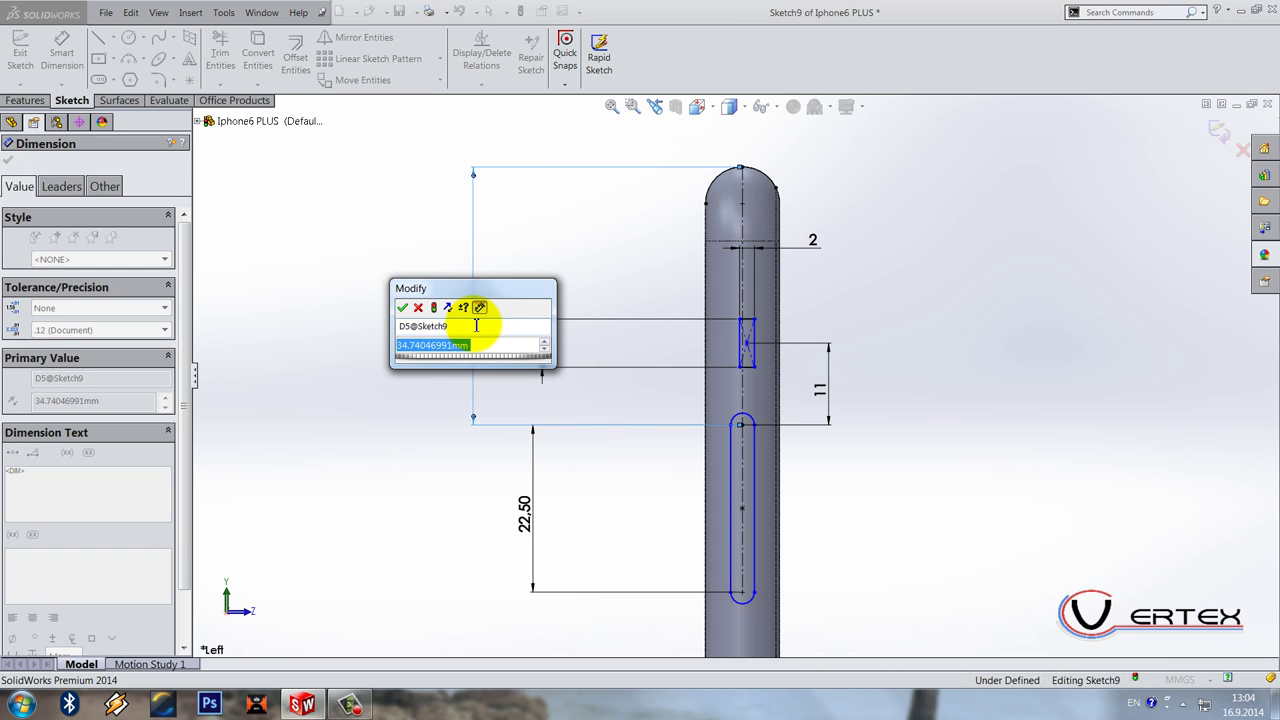
pyautogui.write('33')
pyautogui.press('Return')
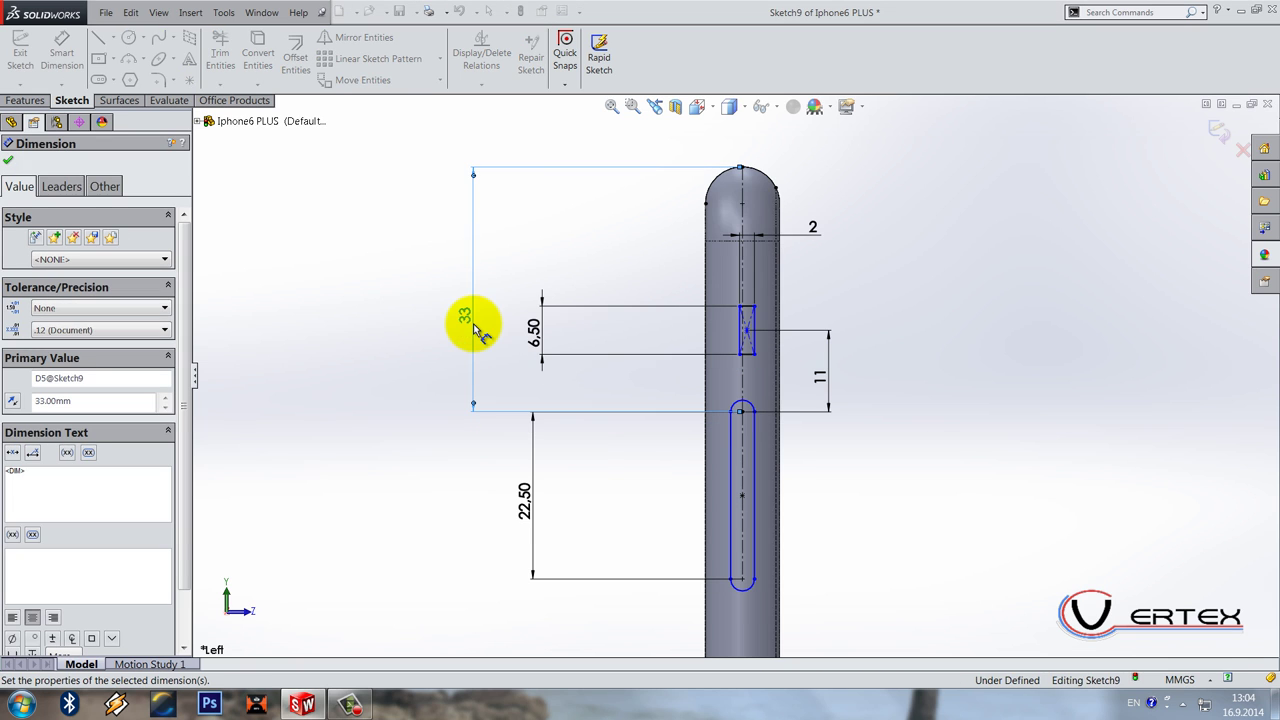
pyautogui.click(905, 280)
# Step: Round all four corners of the small rectangle with 0.8 mm sketch fillets
pyautogui.scroll(-8, 748, 343)
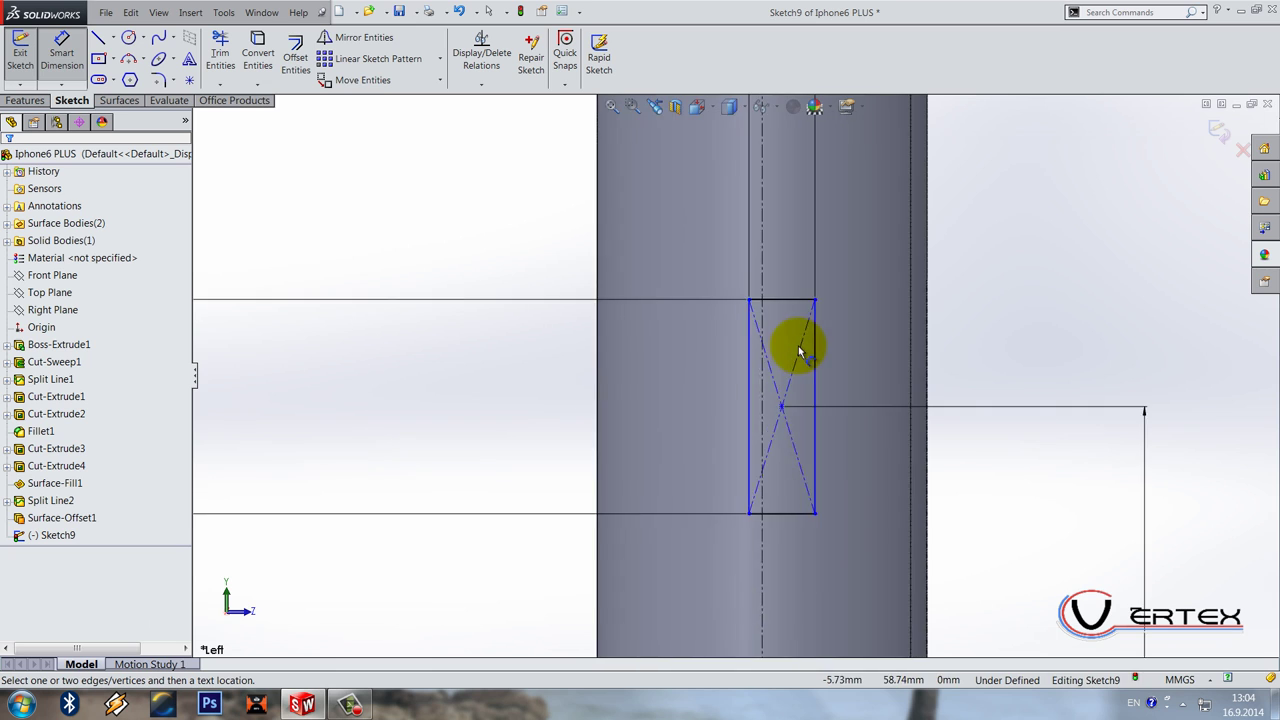
pyautogui.click(159, 80)
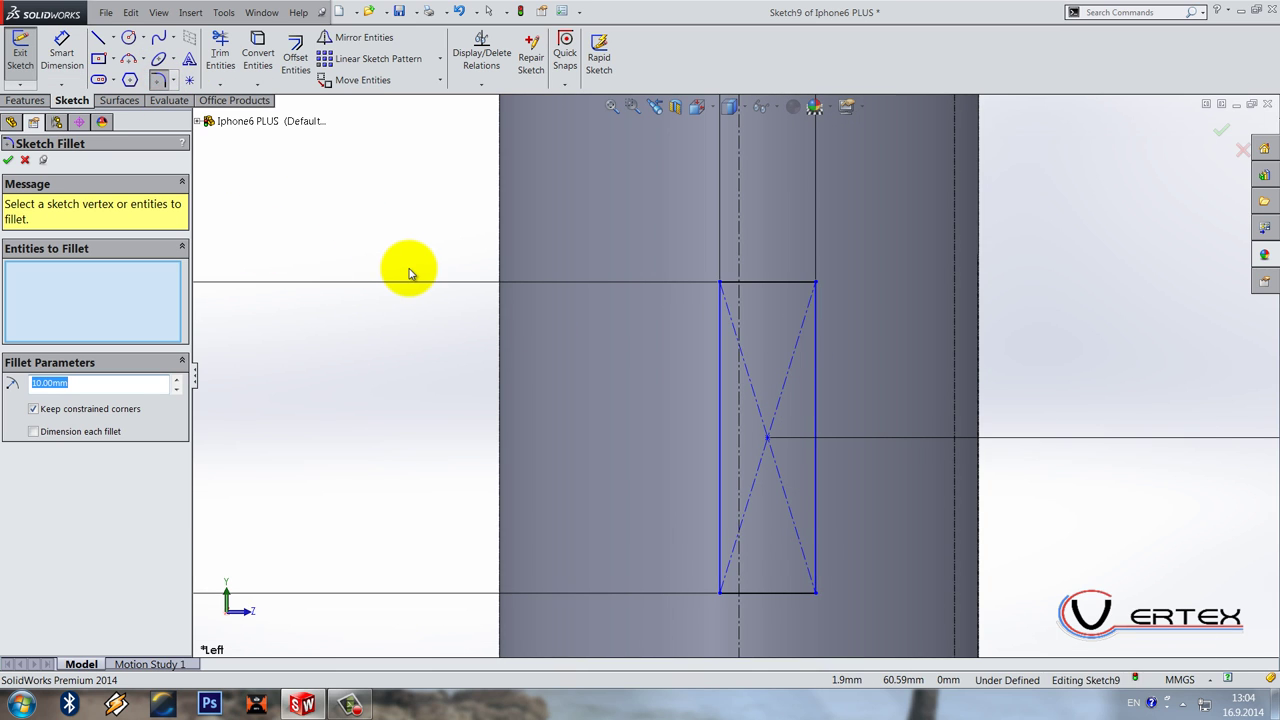
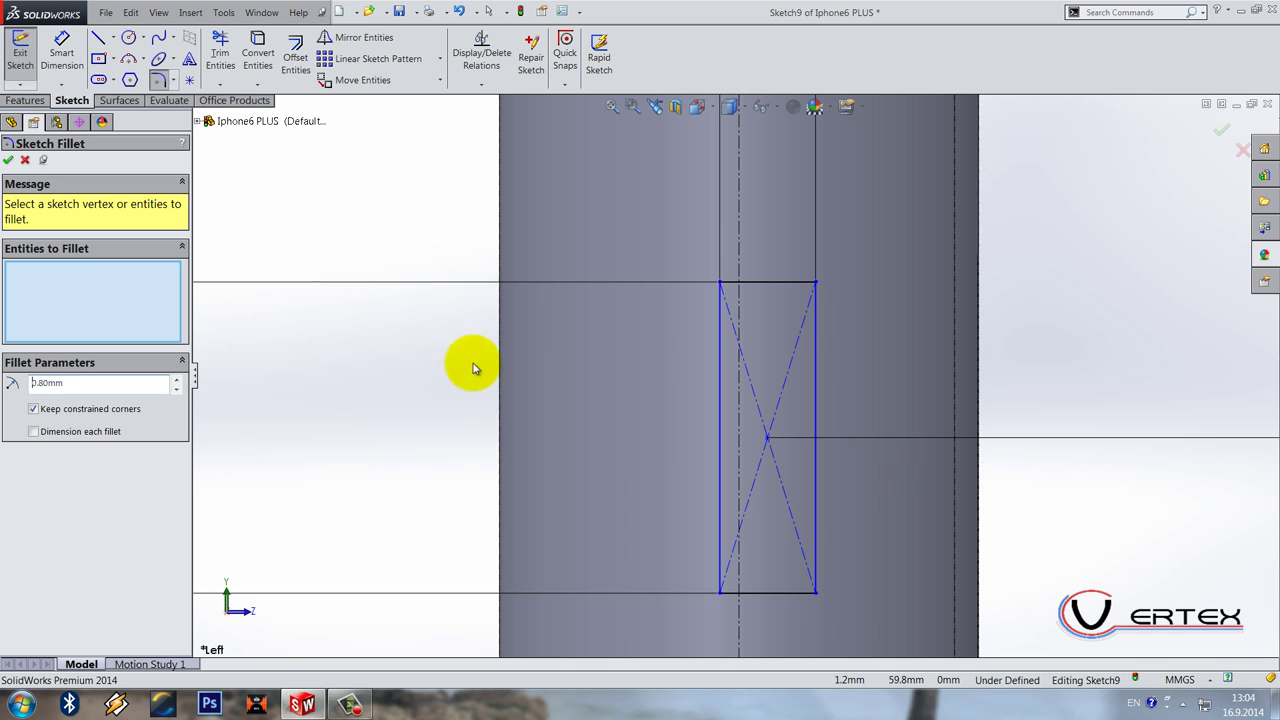
pyautogui.moveTo(669, 210); pyautogui.dragTo(887, 615)
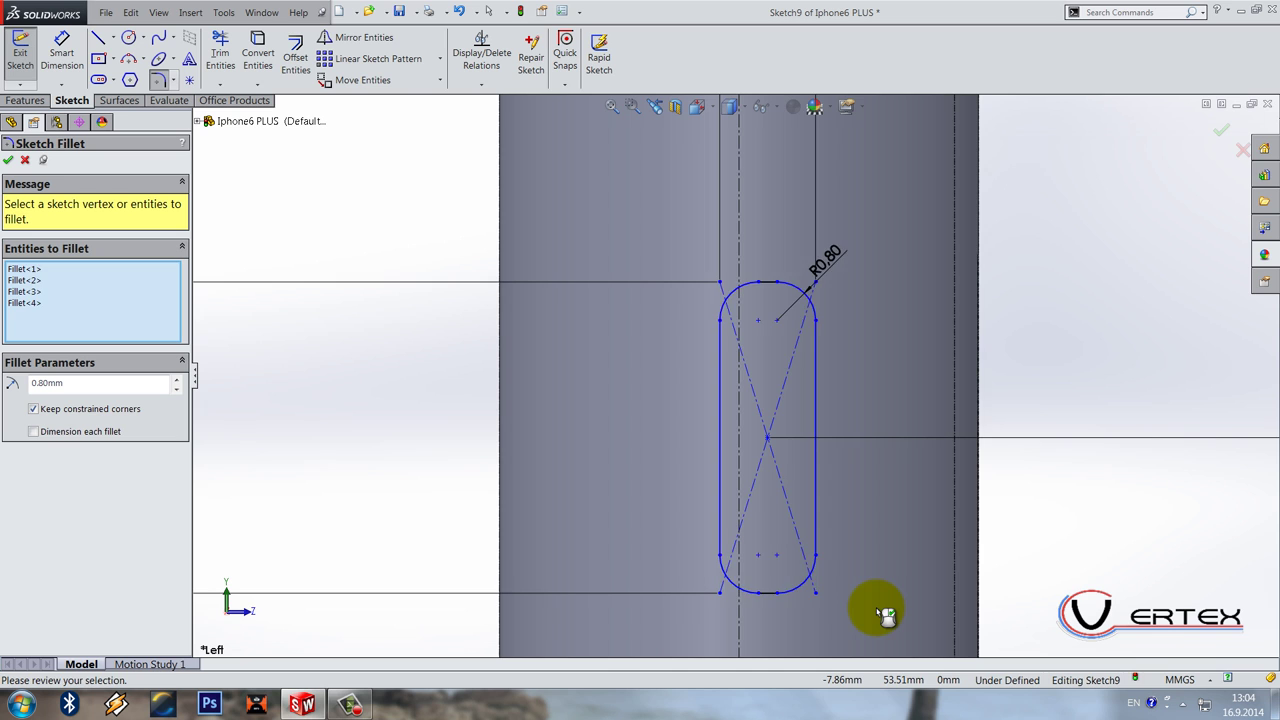
pyautogui.scroll(10, 887, 615)
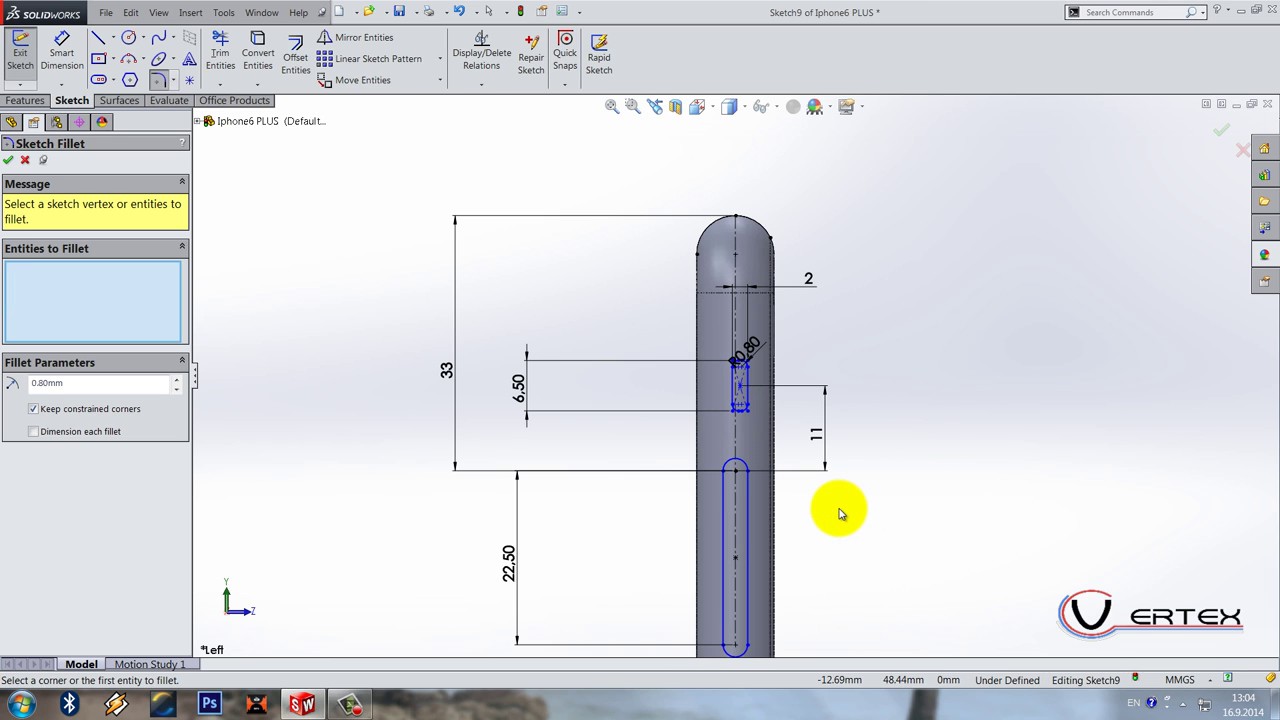
# Step: Dimension the slot's lower end arc and set its radius to 1.33 mm
pyautogui.scroll(2, 853, 470)
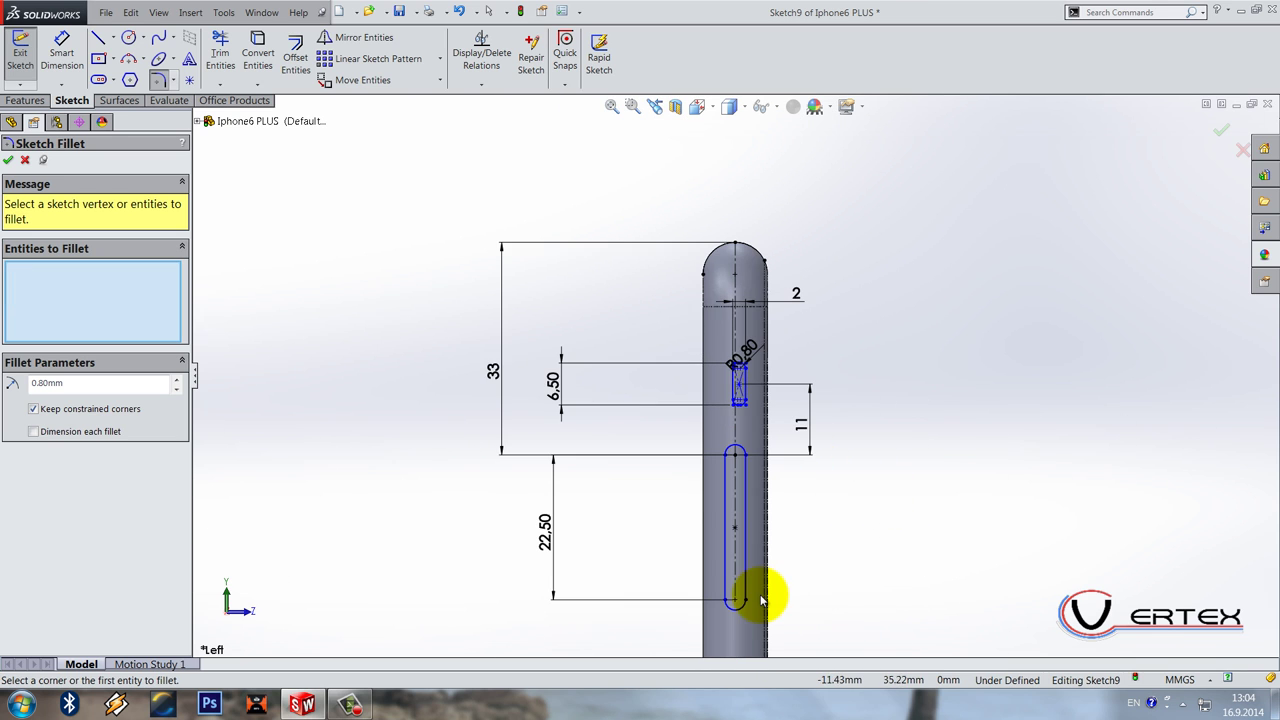
pyautogui.press('d')
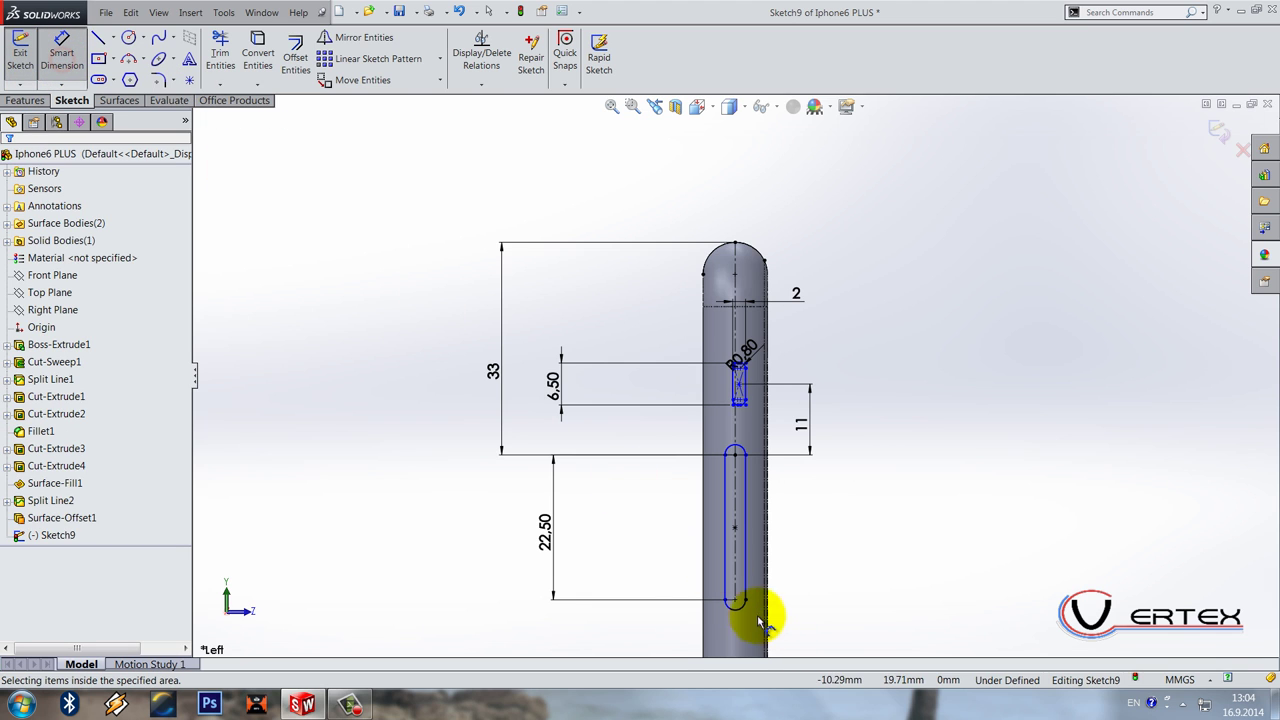
pyautogui.click(752, 610)
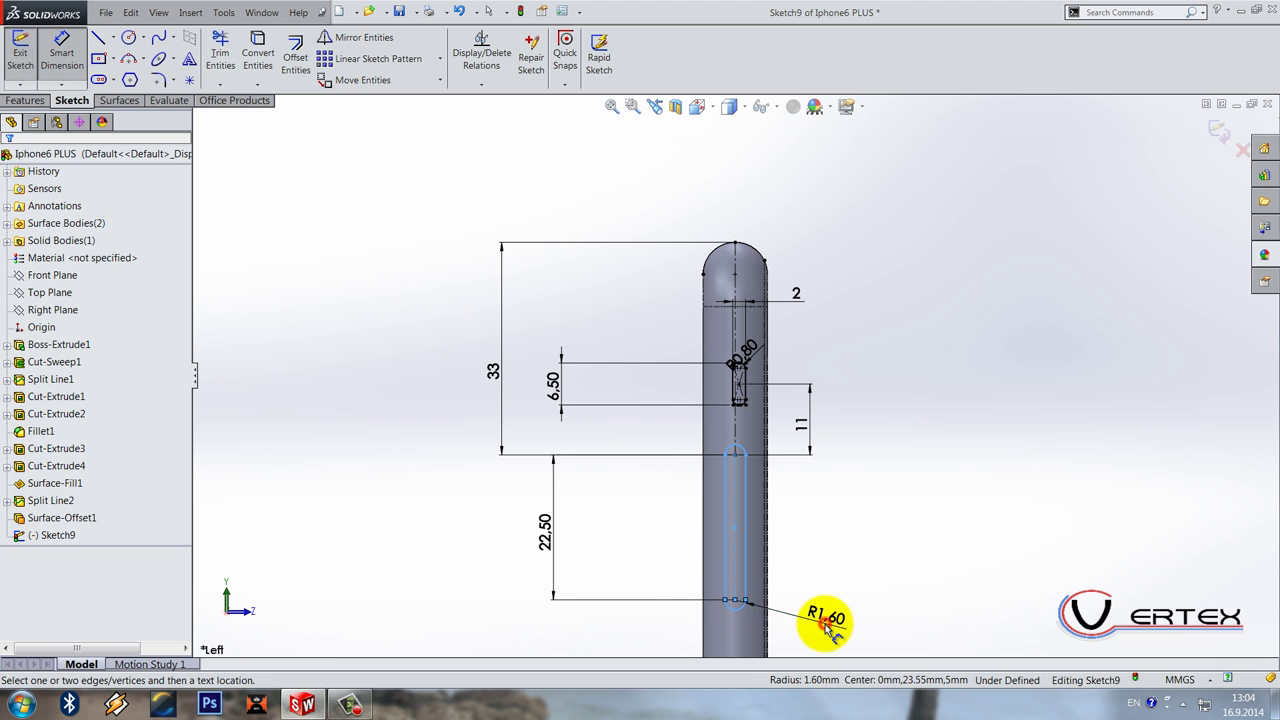
pyautogui.click(824, 620)
pyautogui.write('1.33')
pyautogui.press('Return')
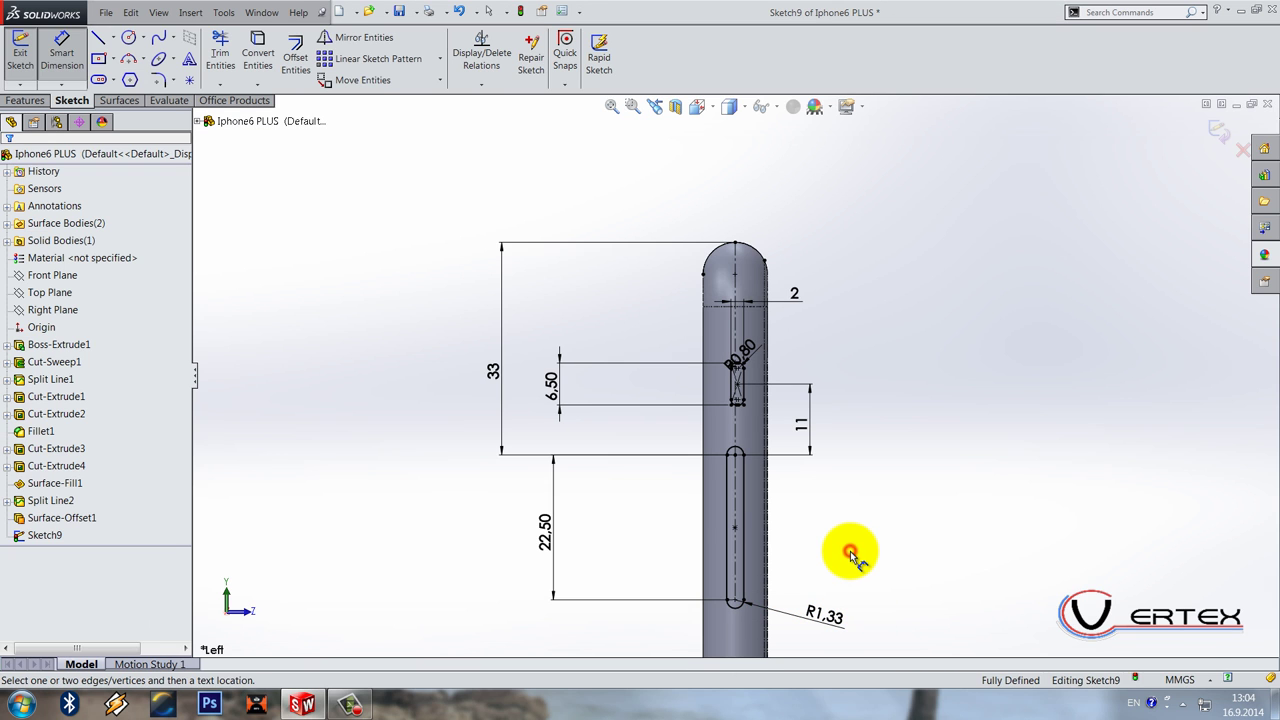
# Step: Close the button sketch and start an extruded cut from it, beginning at a 70 mm offset in the reversed direction
pyautogui.click(1220, 130)
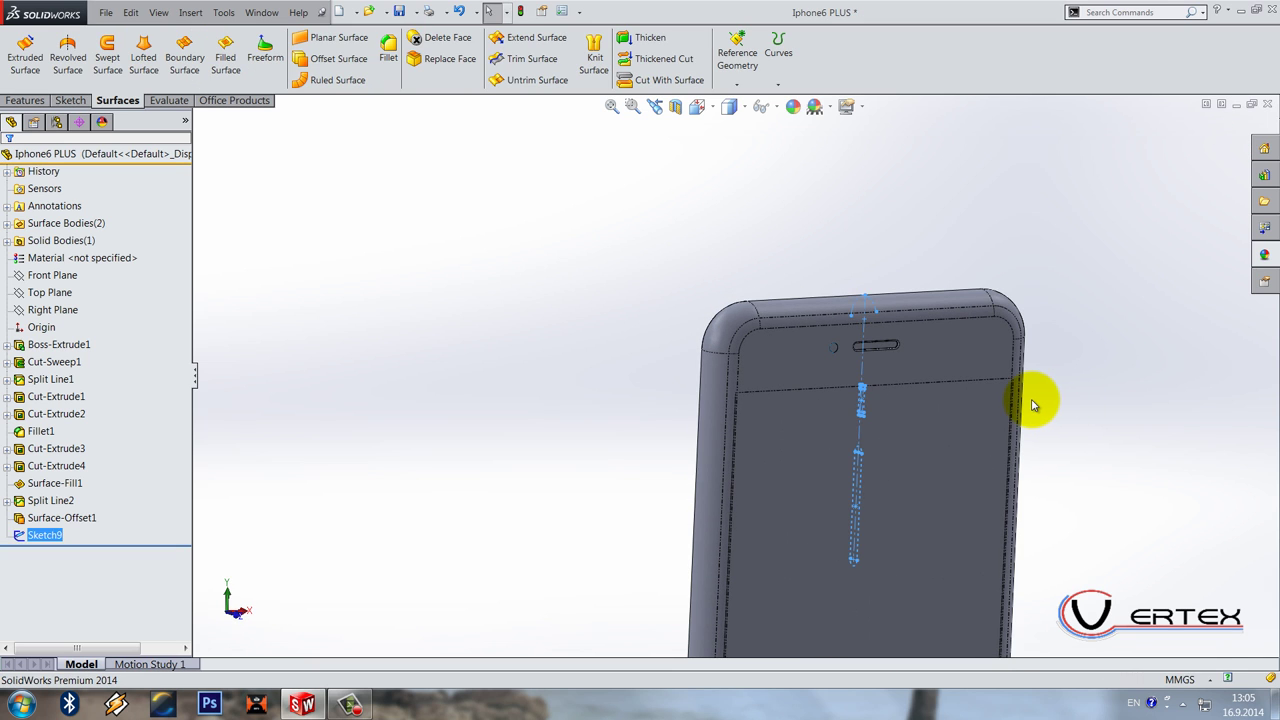
pyautogui.scroll(2, 1000, 406)
pyautogui.scroll(-2, 765, 470)
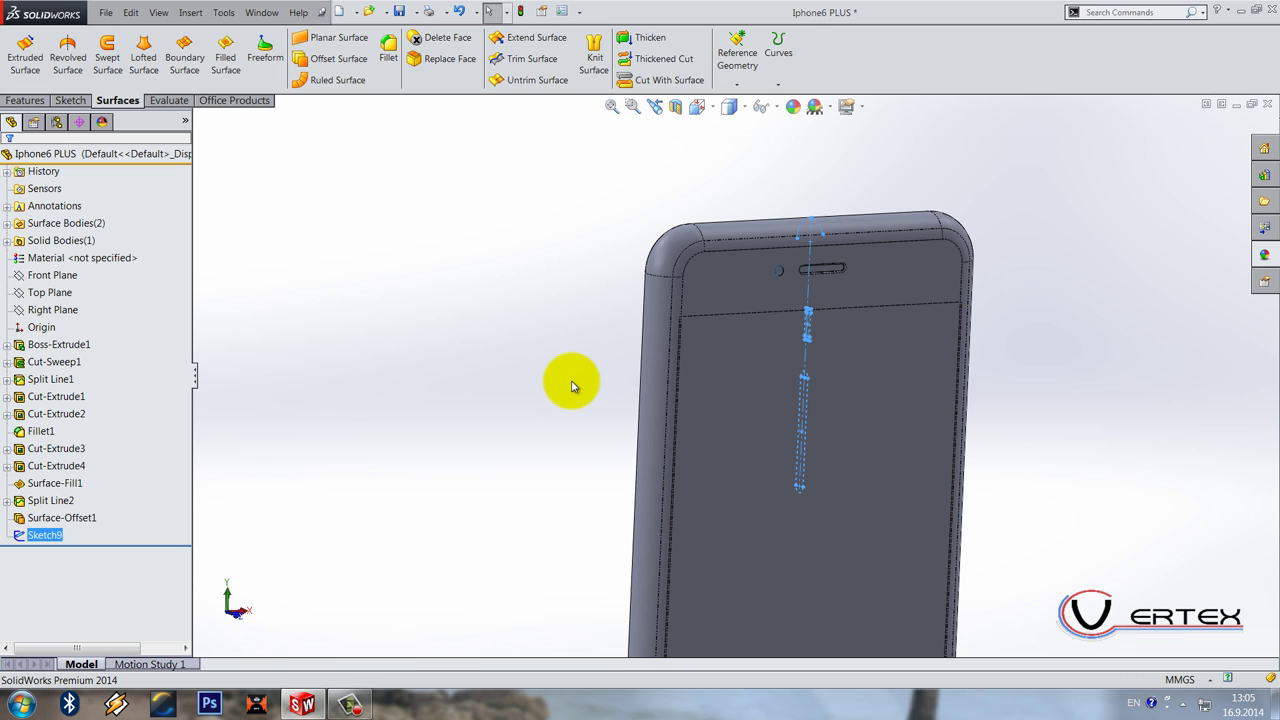
pyautogui.scroll(2, 65, 50)
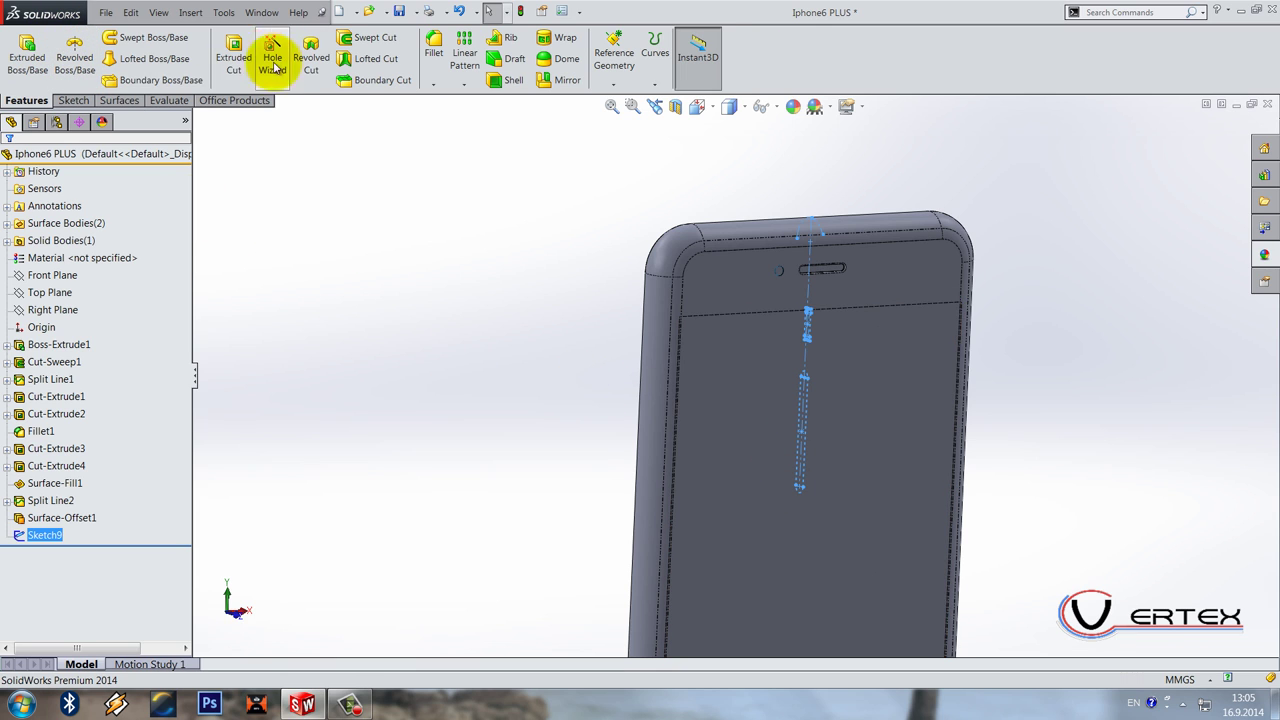
pyautogui.click(236, 50)
pyautogui.click(85, 204)
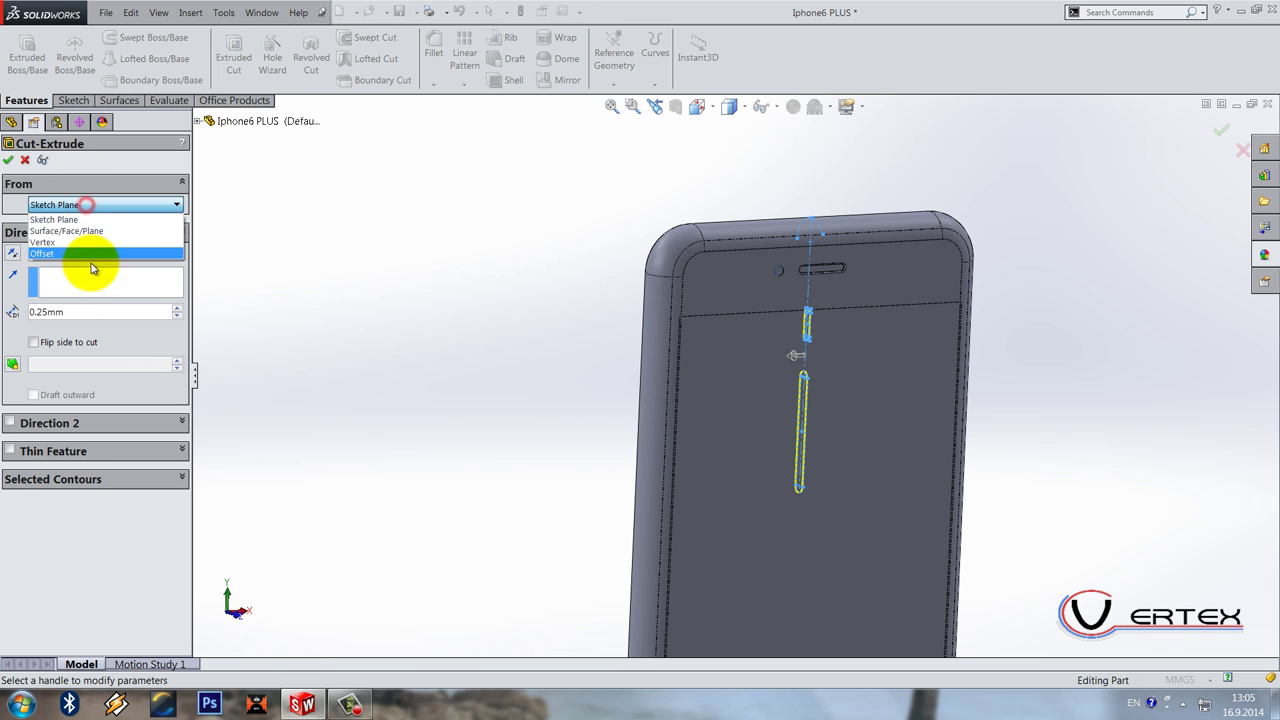
pyautogui.click(85, 254)
pyautogui.moveTo(175, 226); pyautogui.dragTo(175, 226)
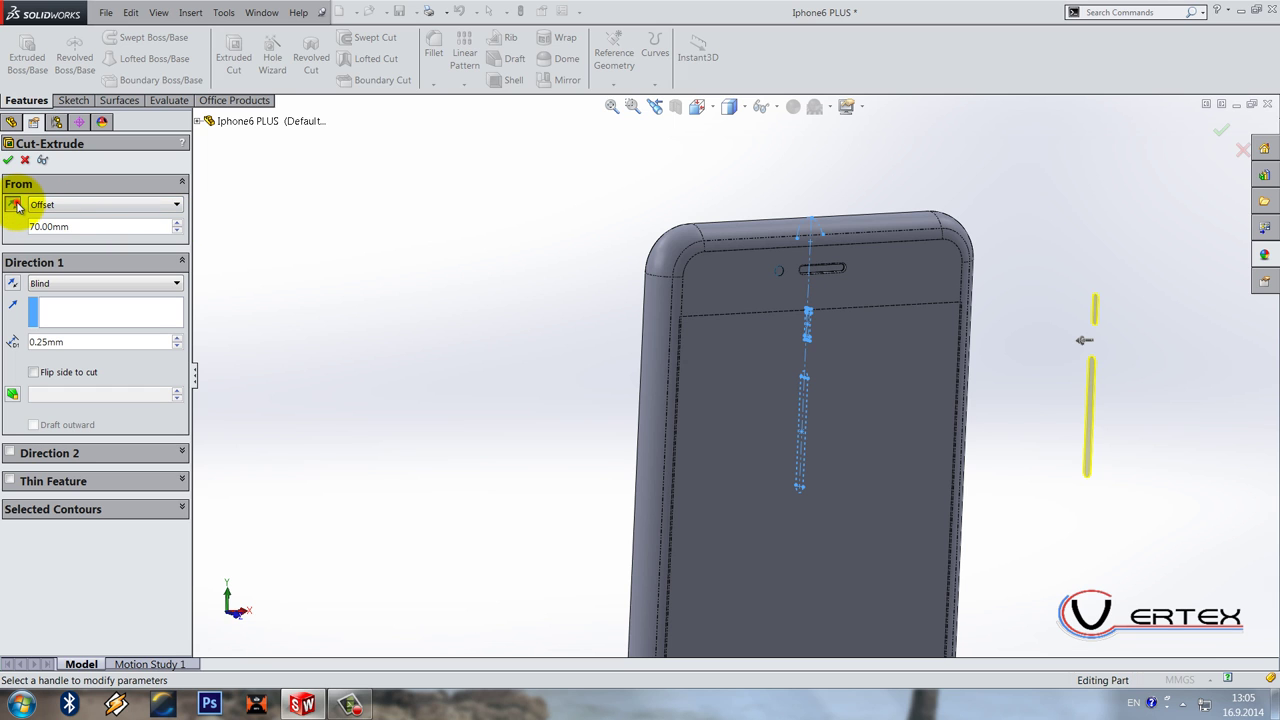
pyautogui.moveTo(586, 271)
pyautogui.mouseDown(button='middle')
pyautogui.moveTo(534, 263)
pyautogui.moveTo(580, 286)
pyautogui.mouseUp(button='middle')
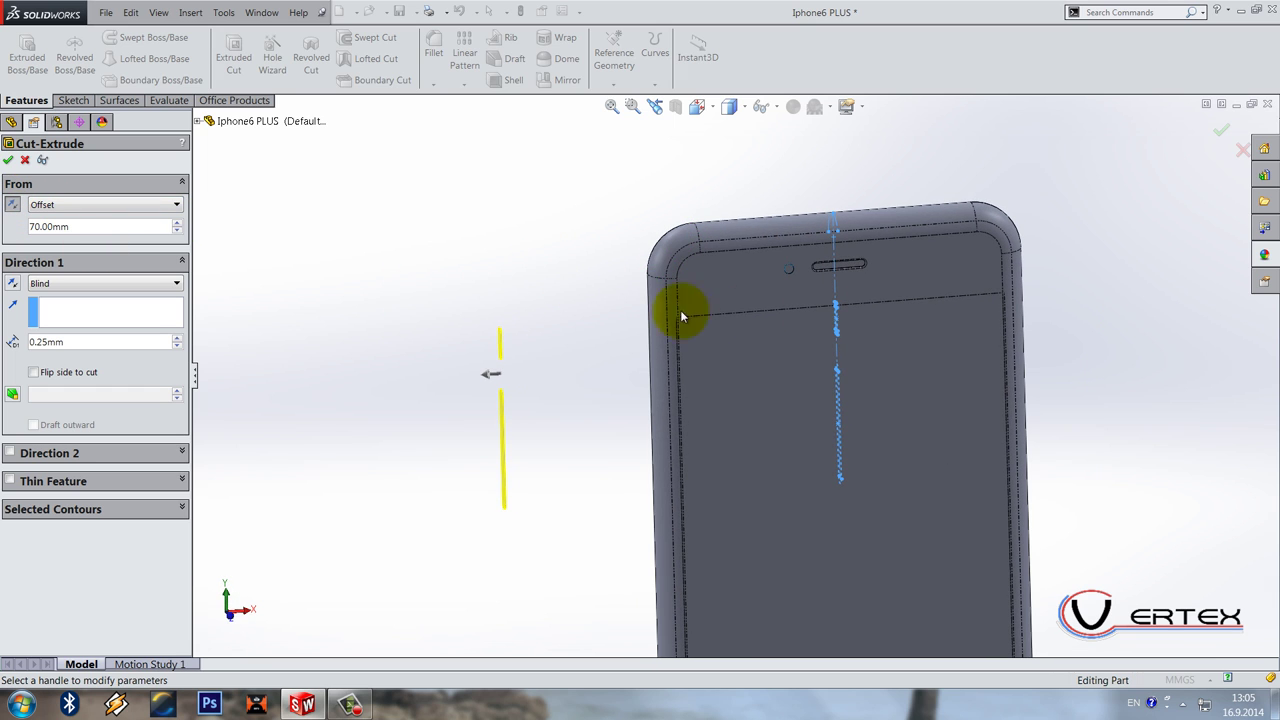
pyautogui.moveTo(660, 422); pyautogui.dragTo(583, 404, button='middle')
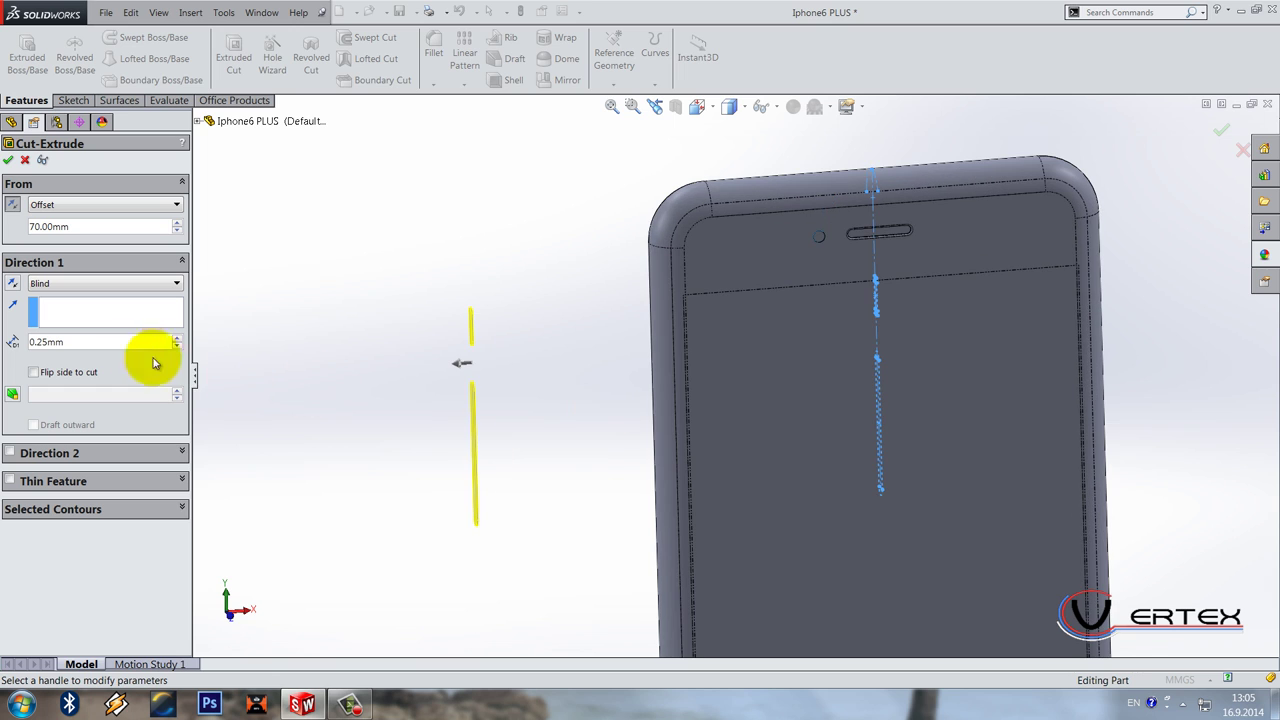
# Step: Reverse the cut direction and end it up to the offset surface, hiding the solid body to pick that surface
pyautogui.click(58, 290)
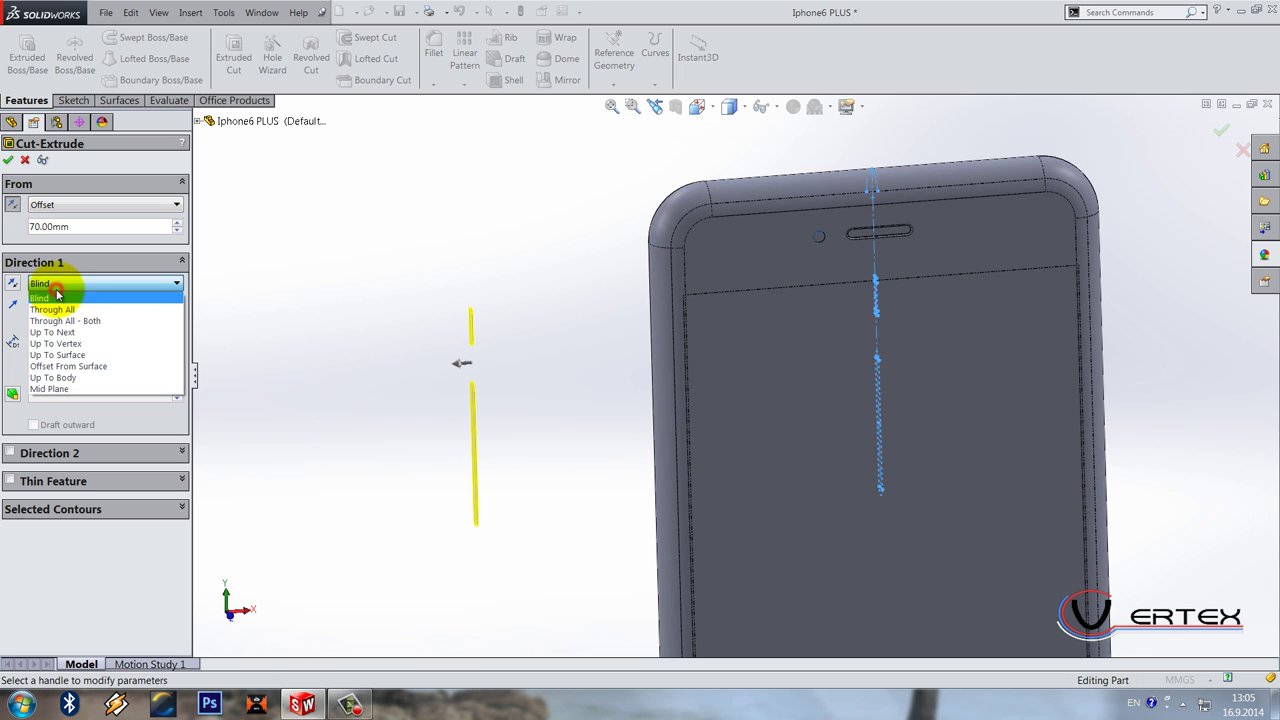
pyautogui.click(74, 364)
pyautogui.click(12, 283)
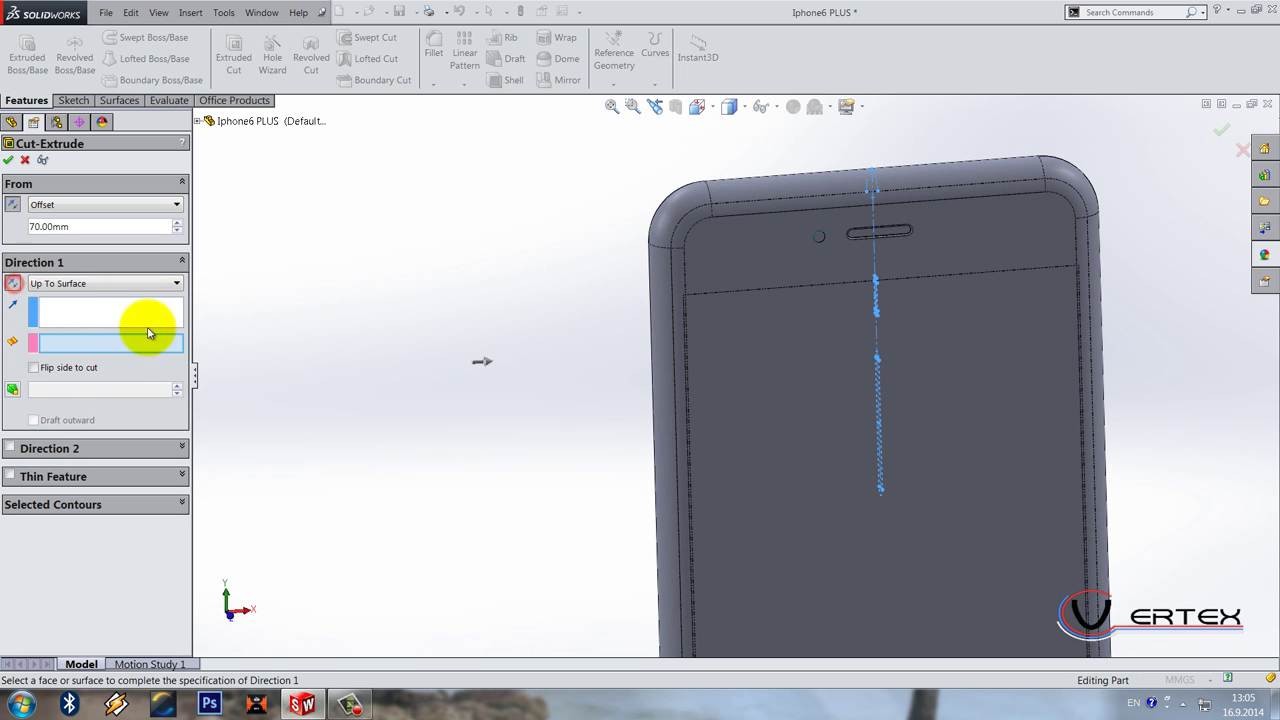
pyautogui.press('c')
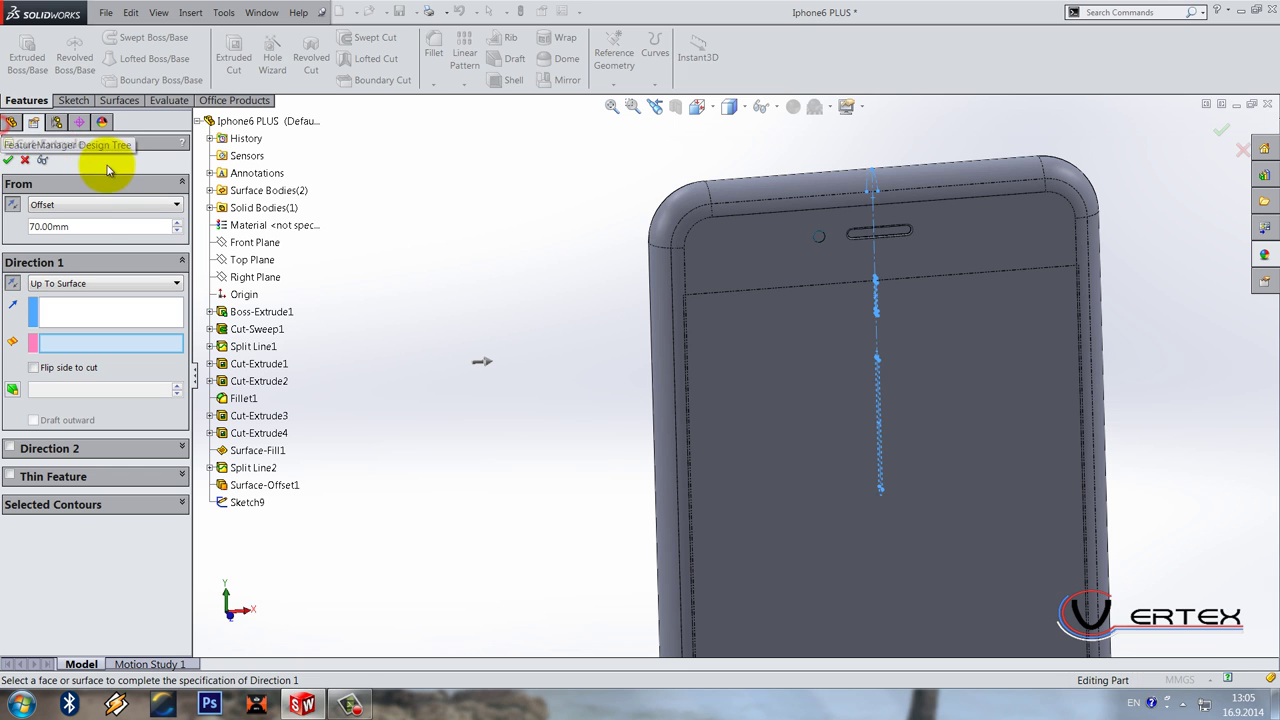
pyautogui.click(210, 207)
pyautogui.click(252, 224)
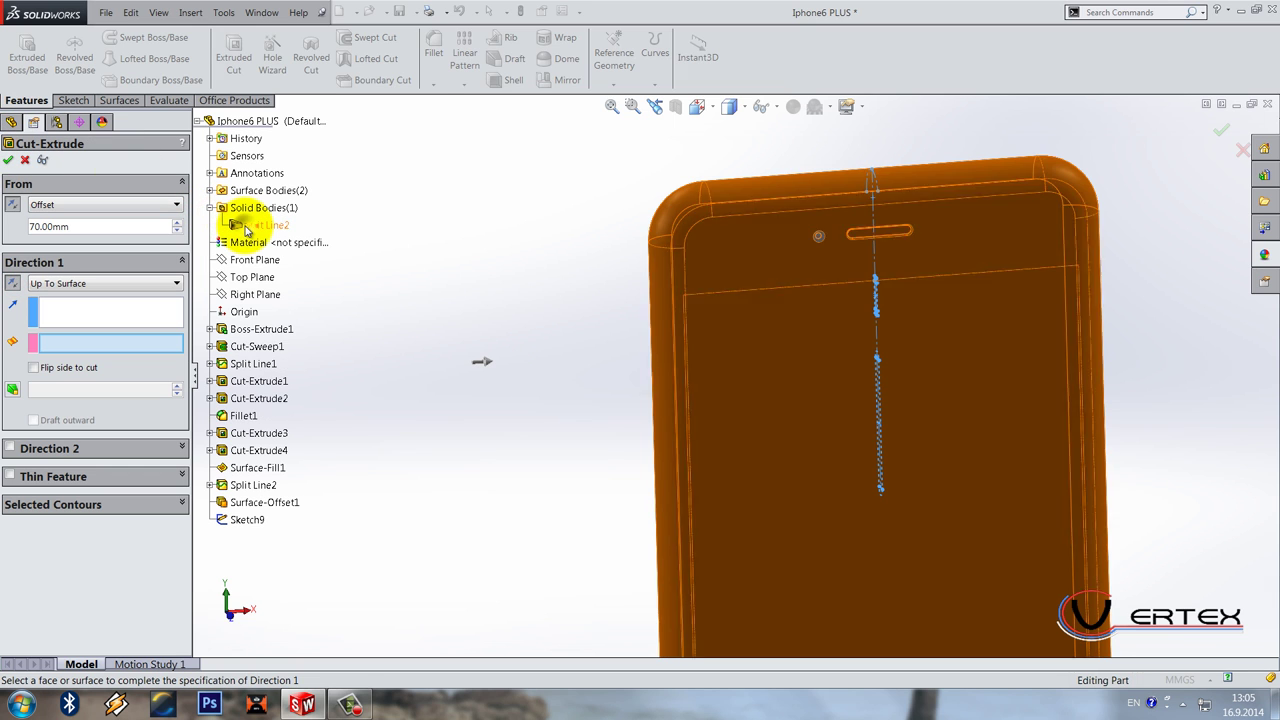
pyautogui.click(252, 208)
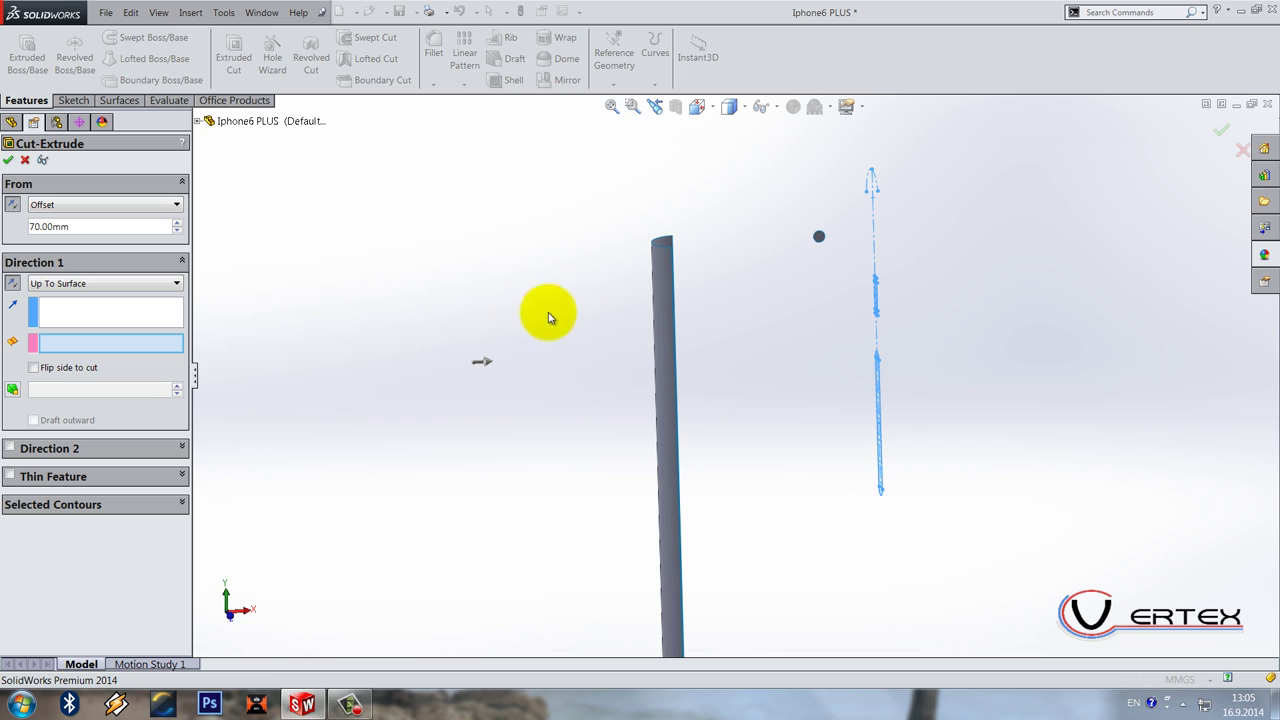
pyautogui.click(86, 343)
pyautogui.click(670, 312)
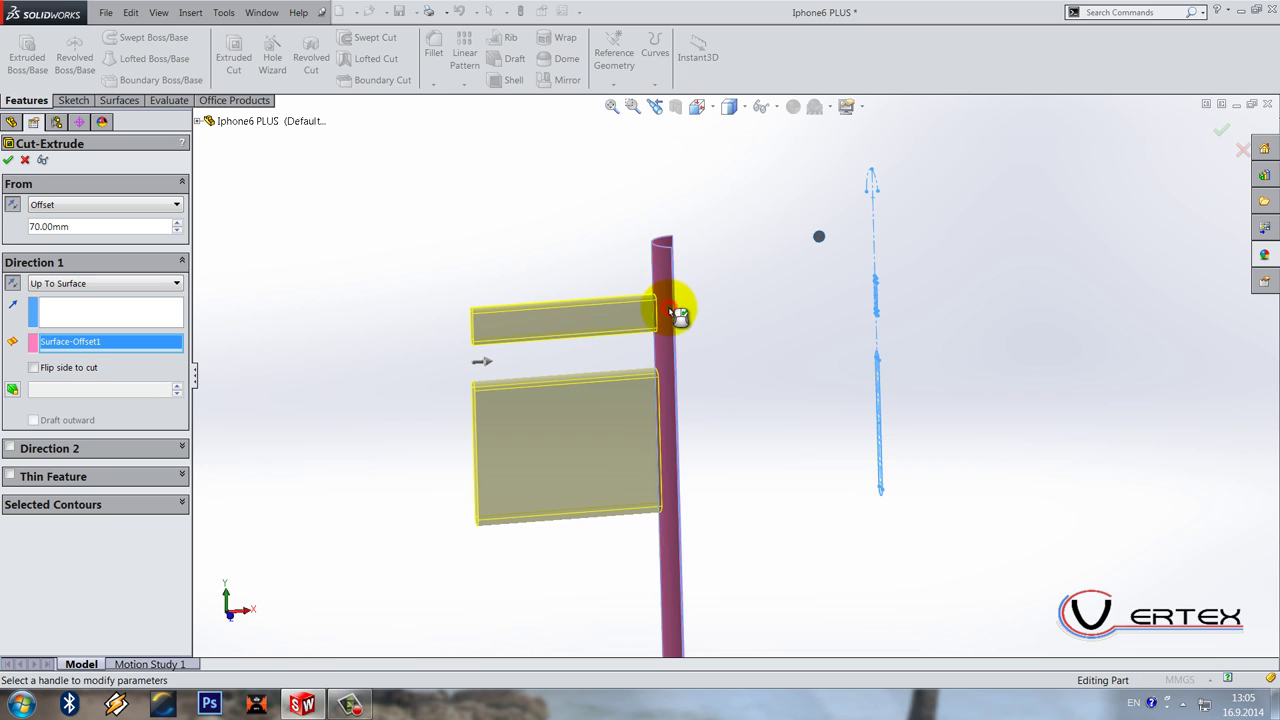
pyautogui.click(8, 161)
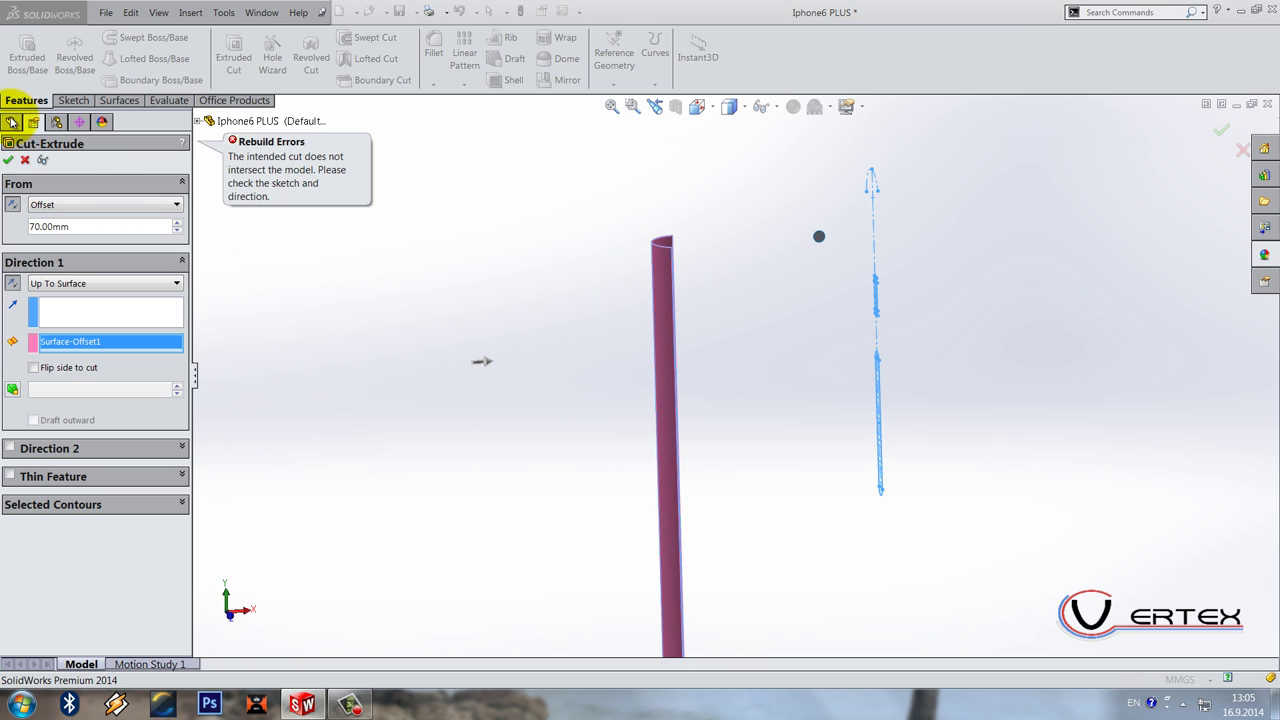
# Step: Show the solid body again and apply the extruded cut to the phone's side
pyautogui.click(198, 121)
pyautogui.click(210, 207)
pyautogui.click(258, 226)
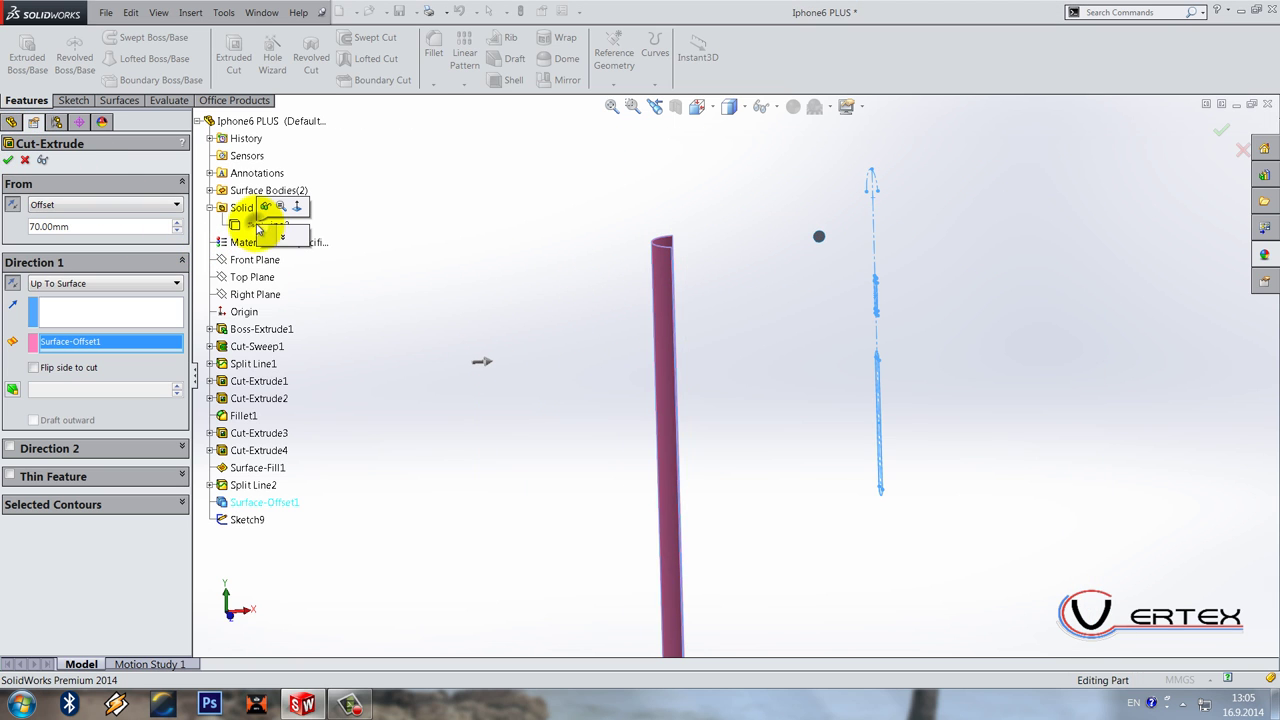
pyautogui.click(267, 207)
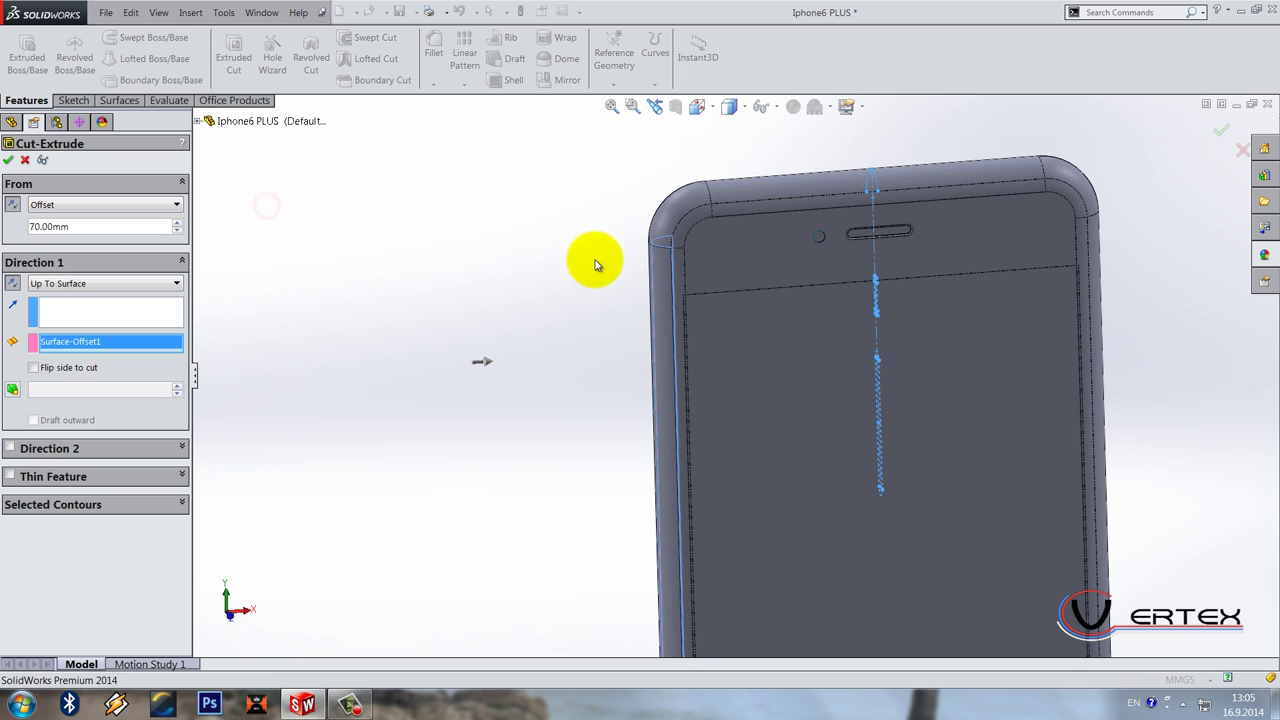
pyautogui.click(7, 162)
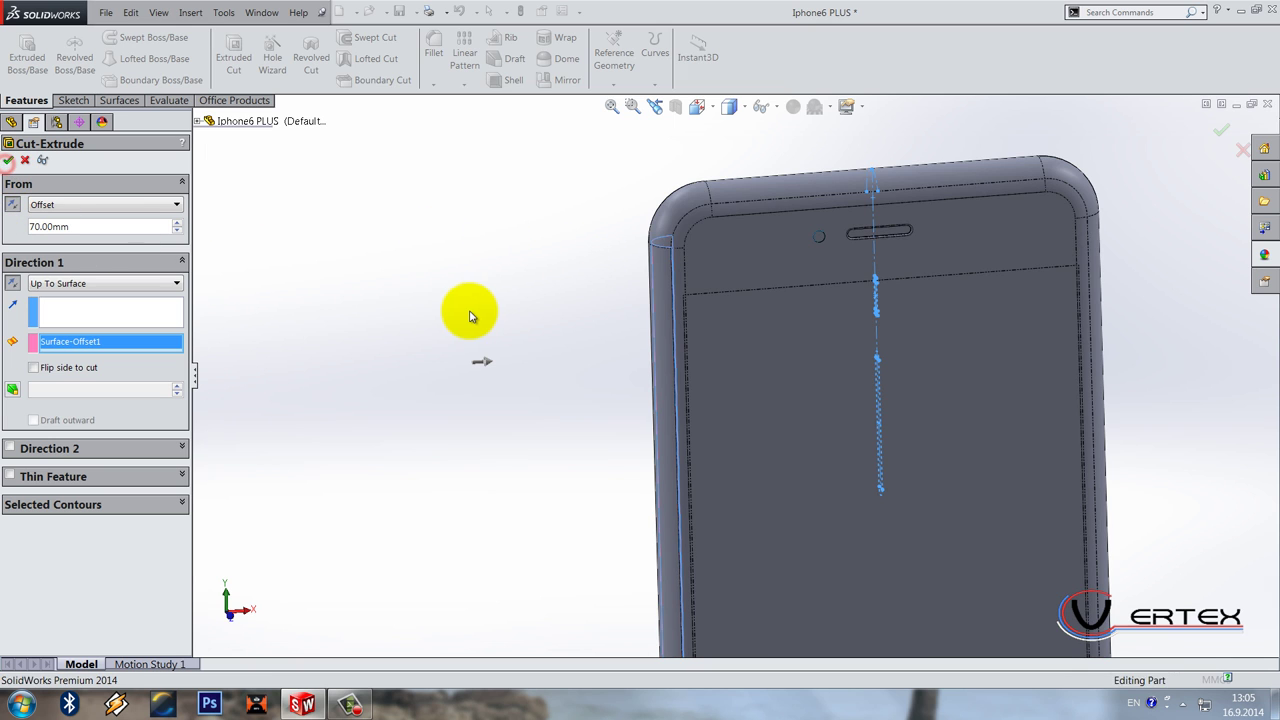
pyautogui.moveTo(548, 378); pyautogui.dragTo(593, 416, button='middle')
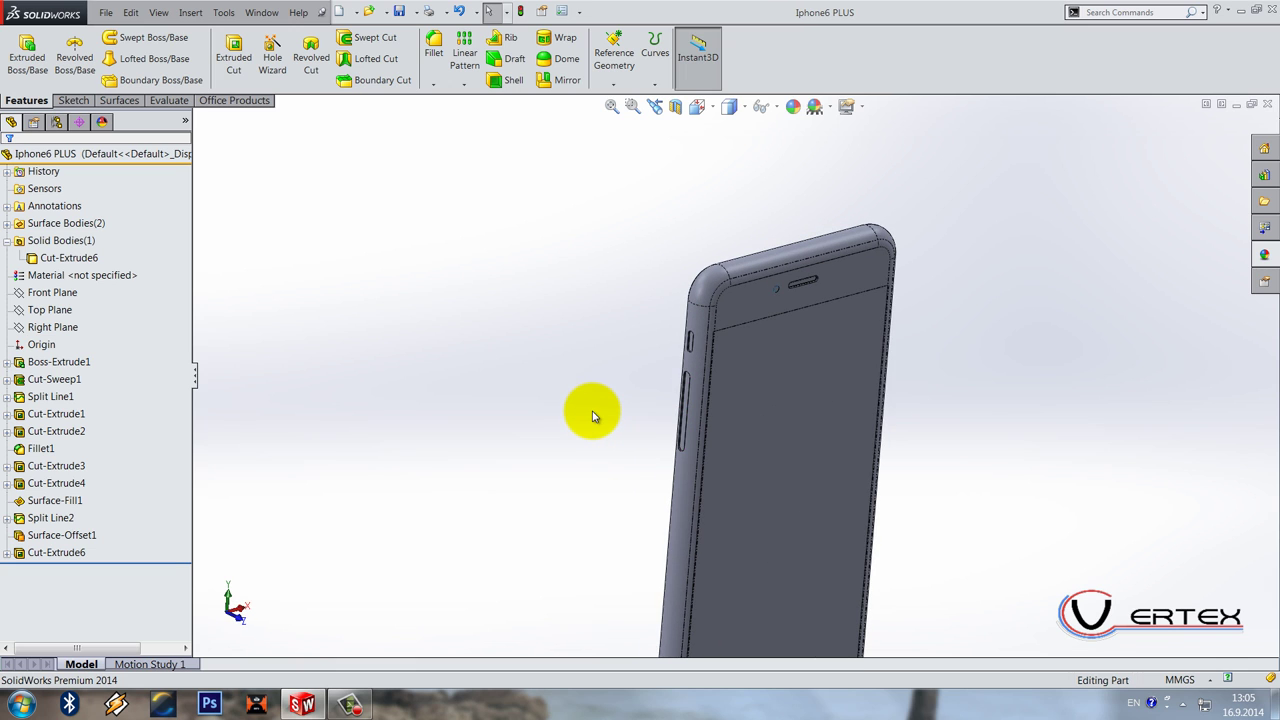
# Step: Fillet the outer edge loops of both side button openings with a 0.1 mm radius
pyautogui.scroll(-5, 729, 321)
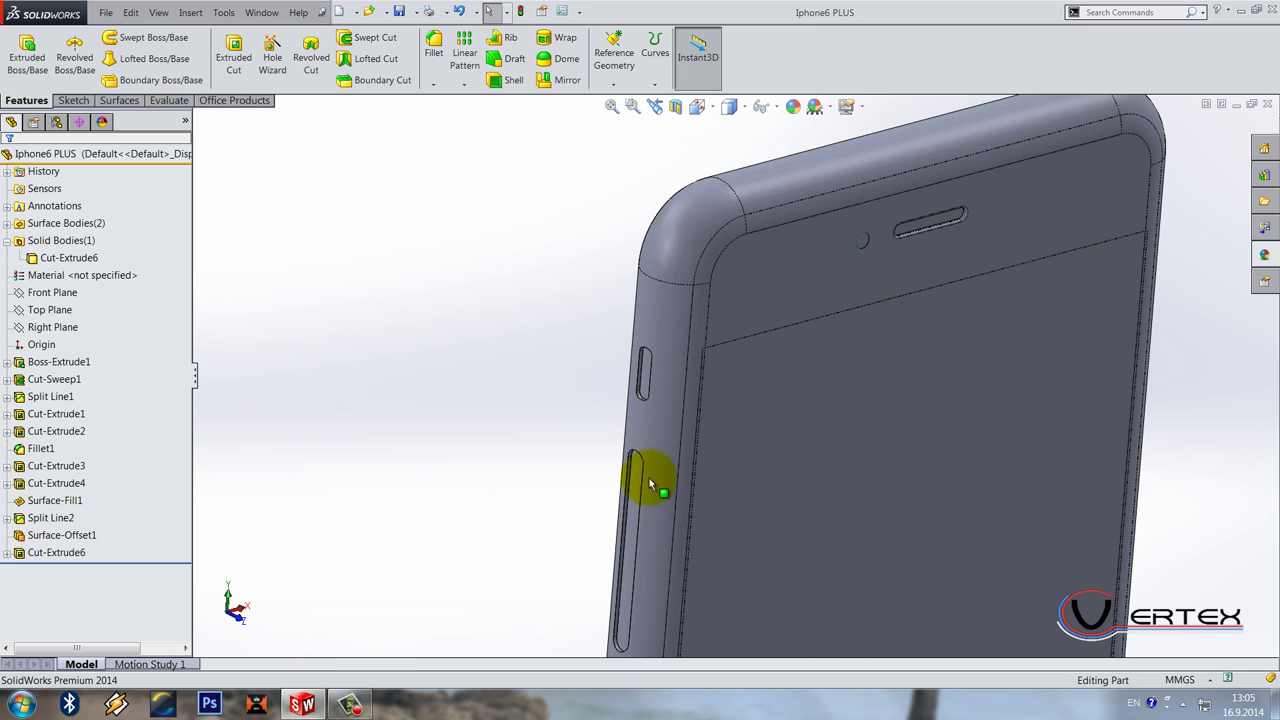
pyautogui.click(436, 55)
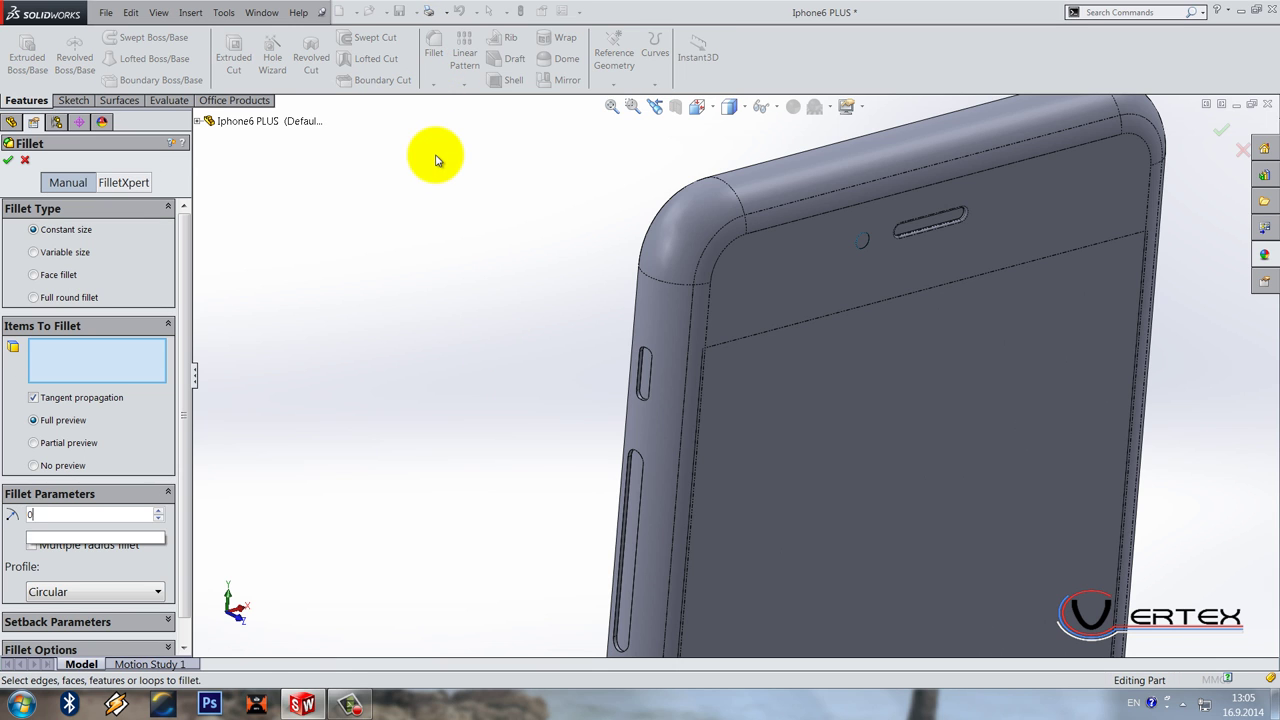
pyautogui.click(651, 375)
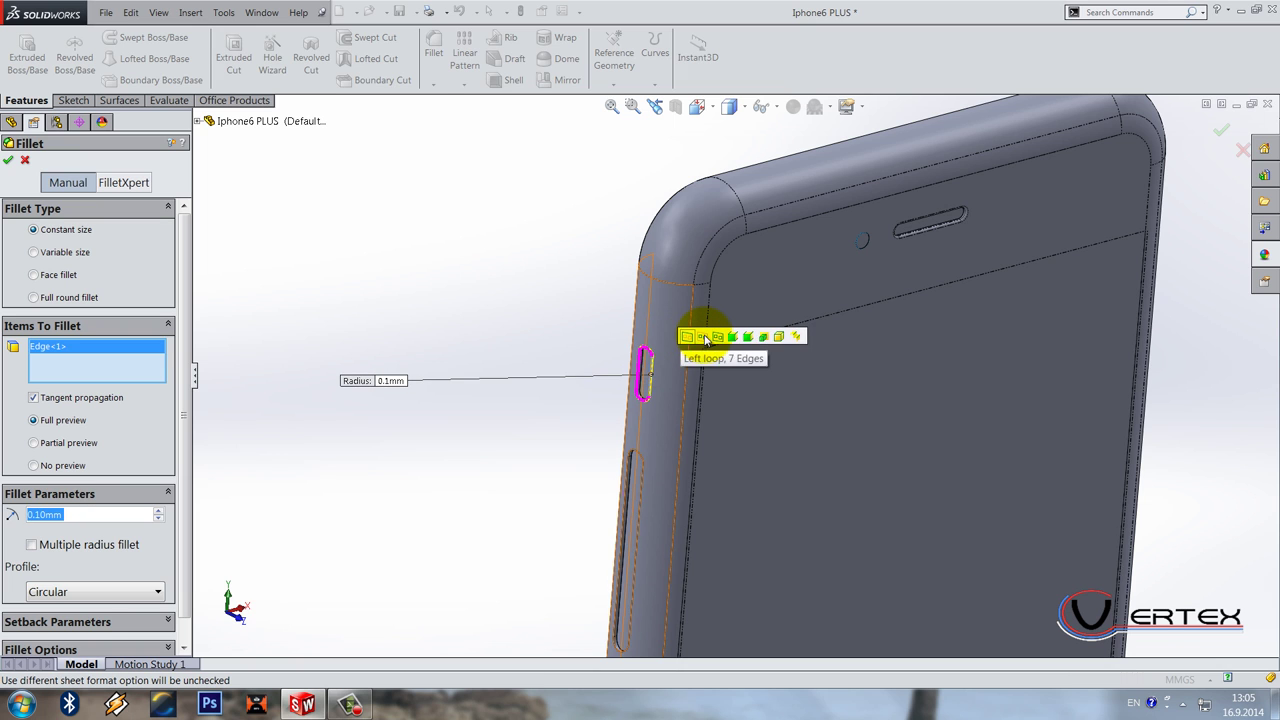
pyautogui.click(705, 340)
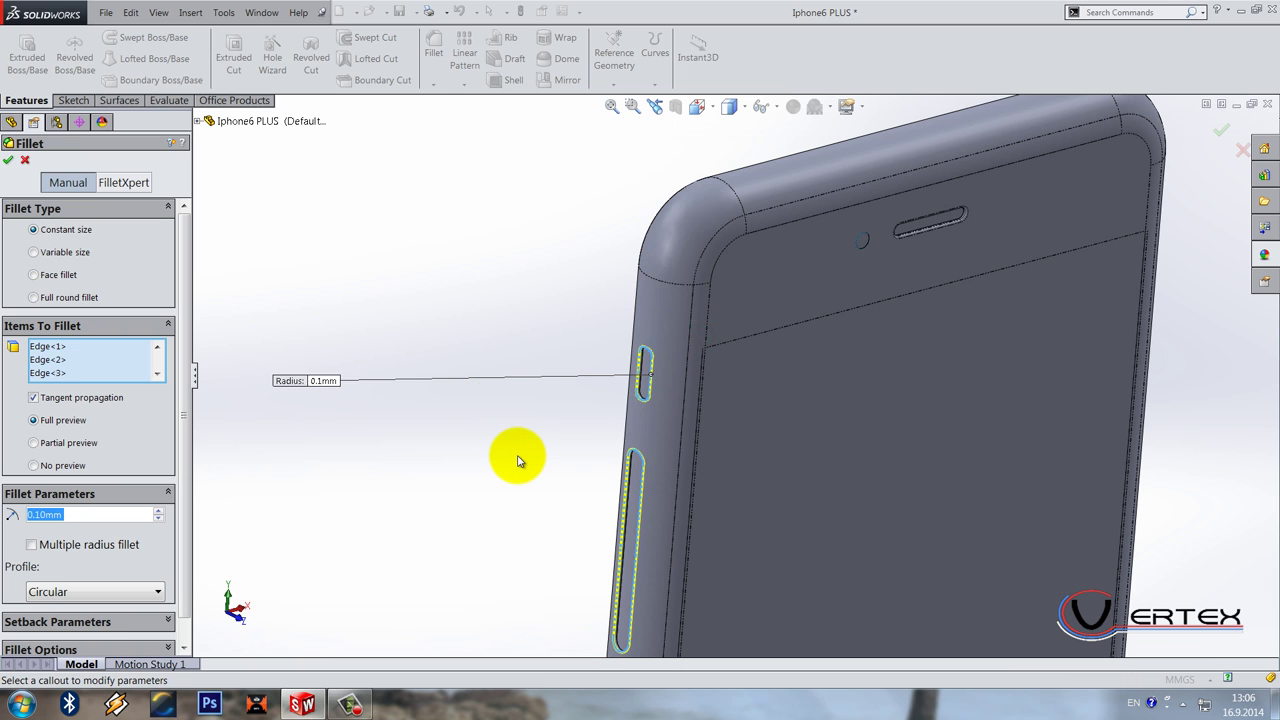
pyautogui.scroll(3, 514, 451)
pyautogui.press('Return')
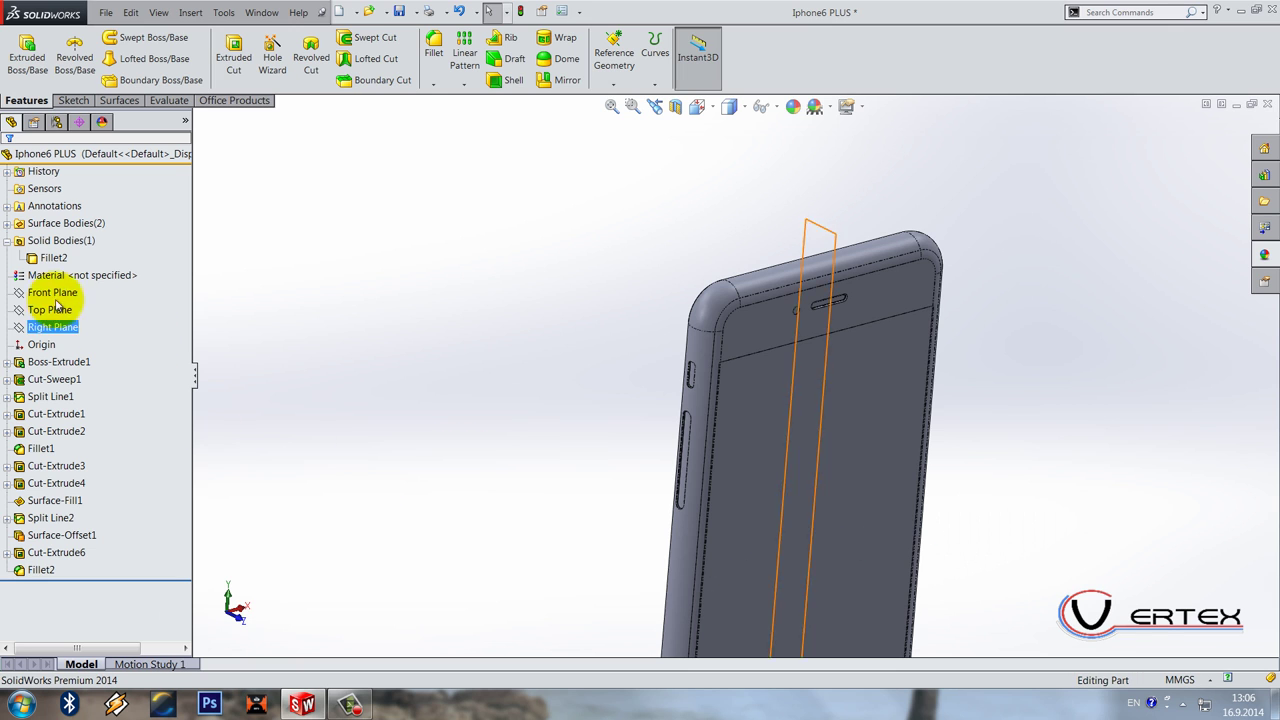
# Step: Open a new sketch on the Right Plane and view it from the phone's side that has the button openings
pyautogui.click(9, 241)
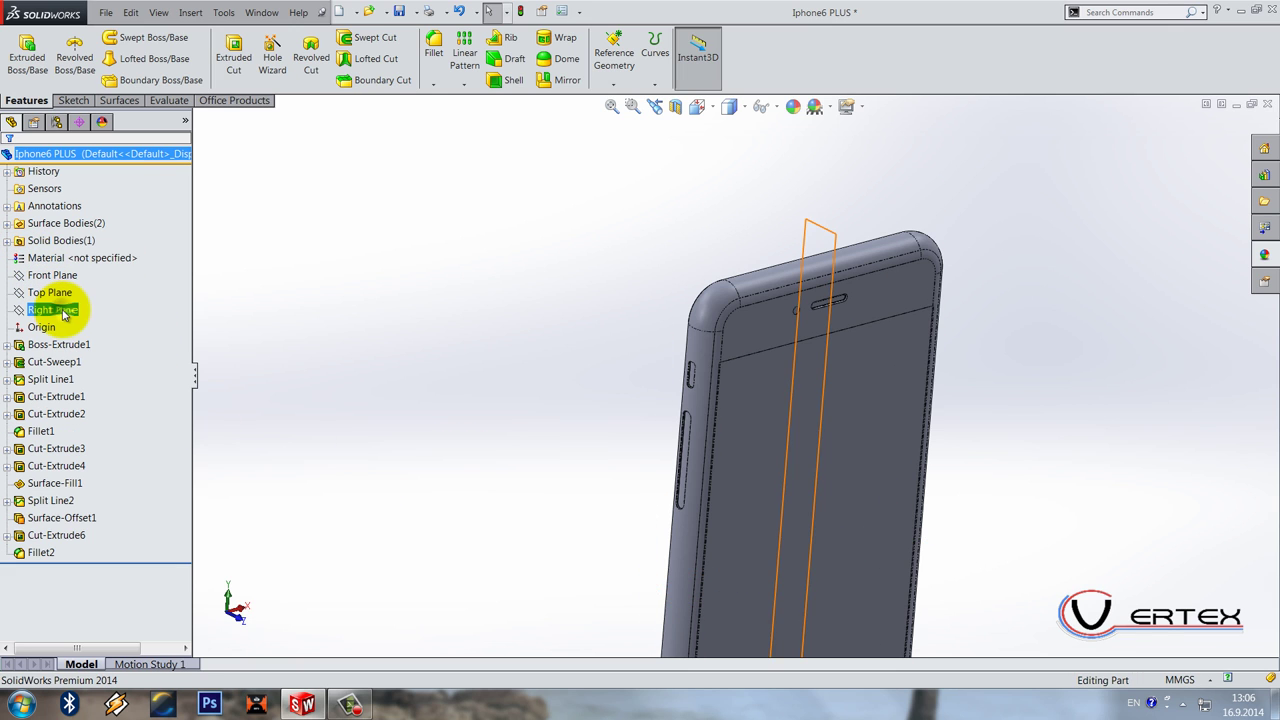
pyautogui.rightClick(55, 308)
pyautogui.click(73, 291)
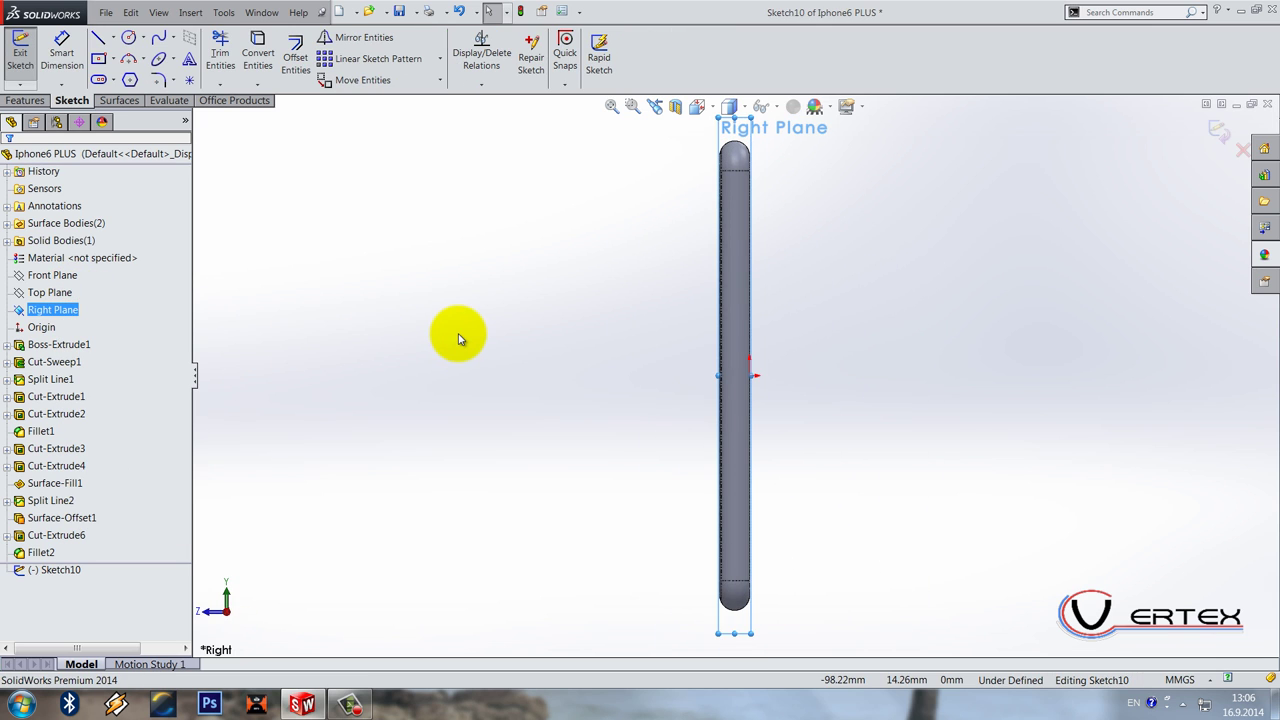
pyautogui.hotkey('ctrl', '8')
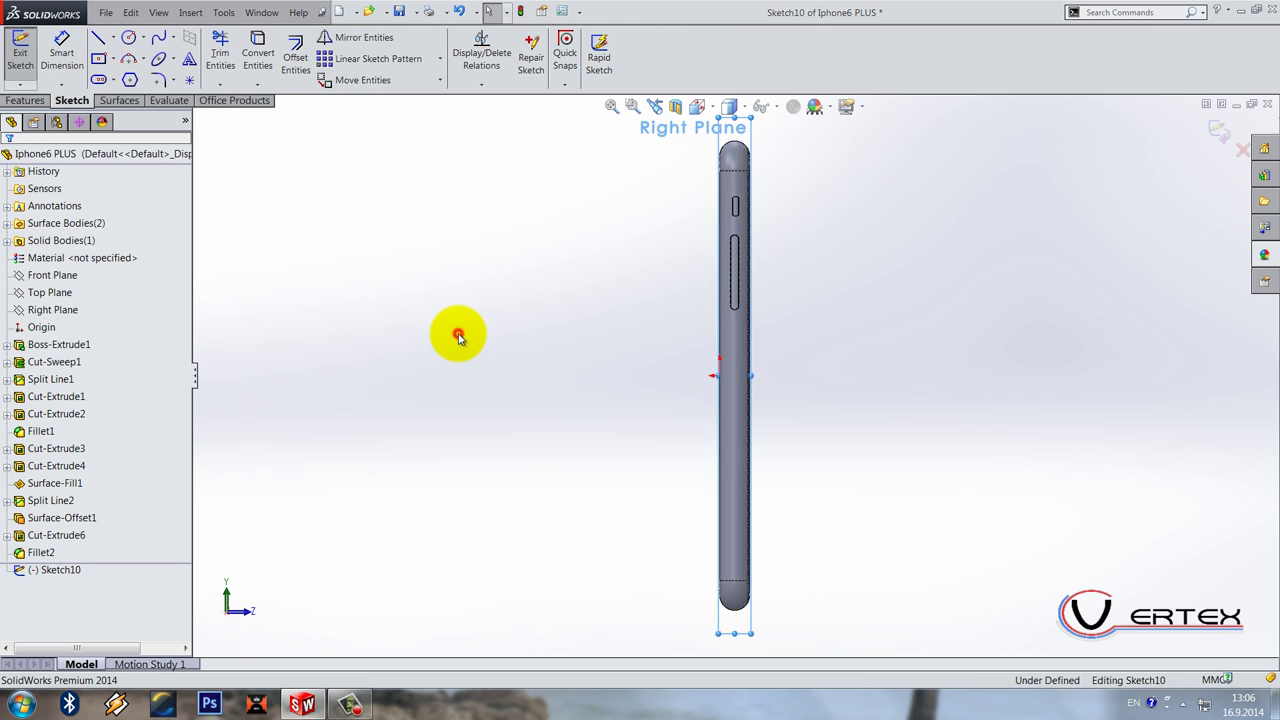
pyautogui.scroll(-5, 714, 250)
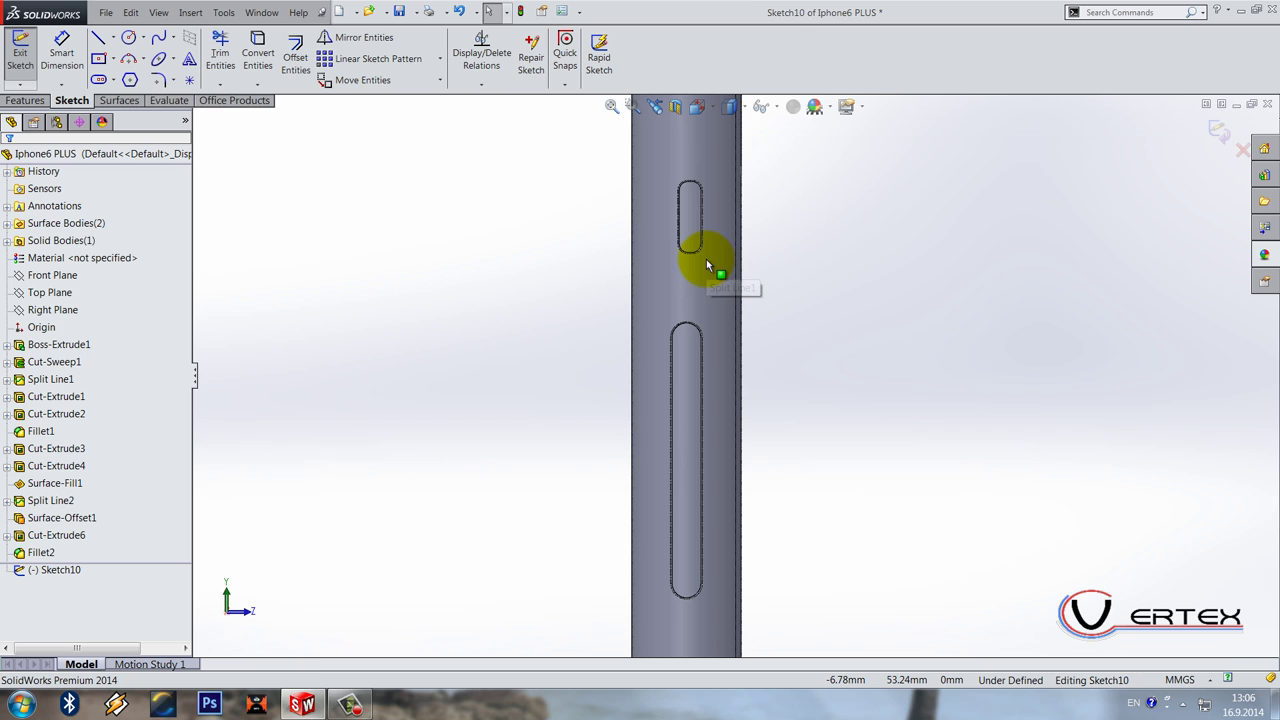
pyautogui.scroll(-5, 694, 177)
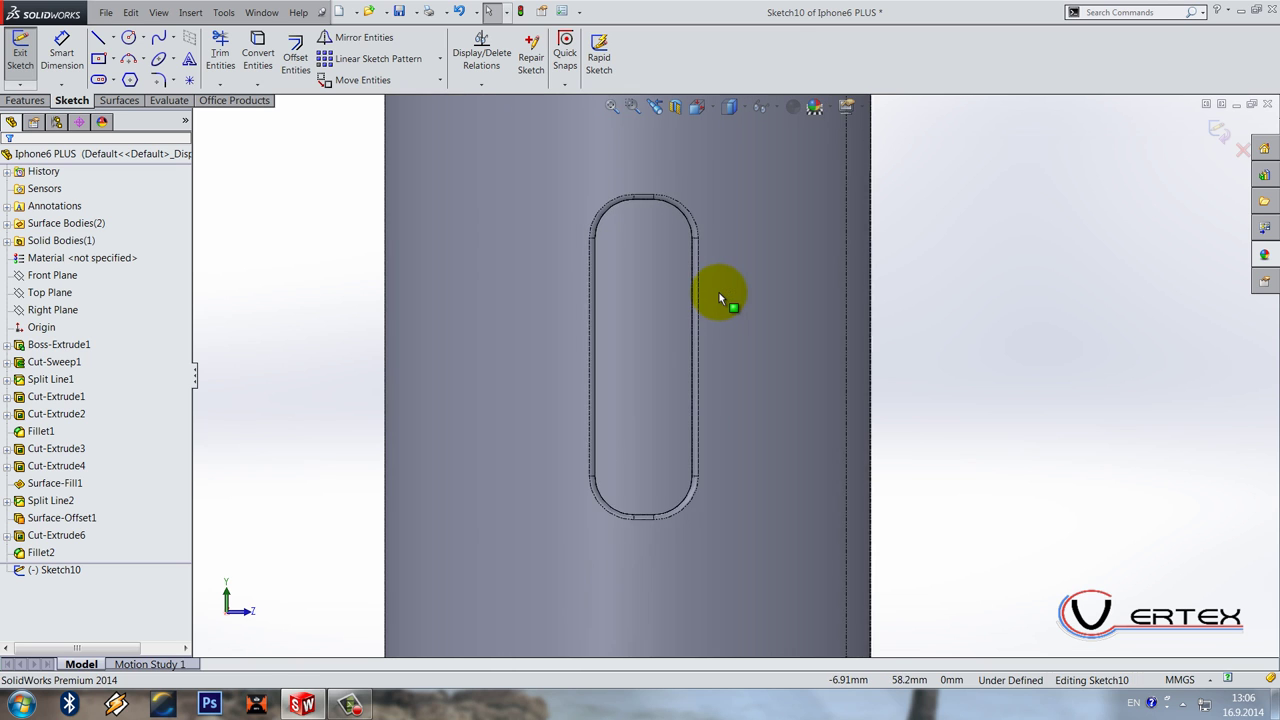
# Step: Sketch a vertical straight slot about 0.75 mm wide and 5.12 mm between centers inside the small upper opening
pyautogui.click(103, 80)
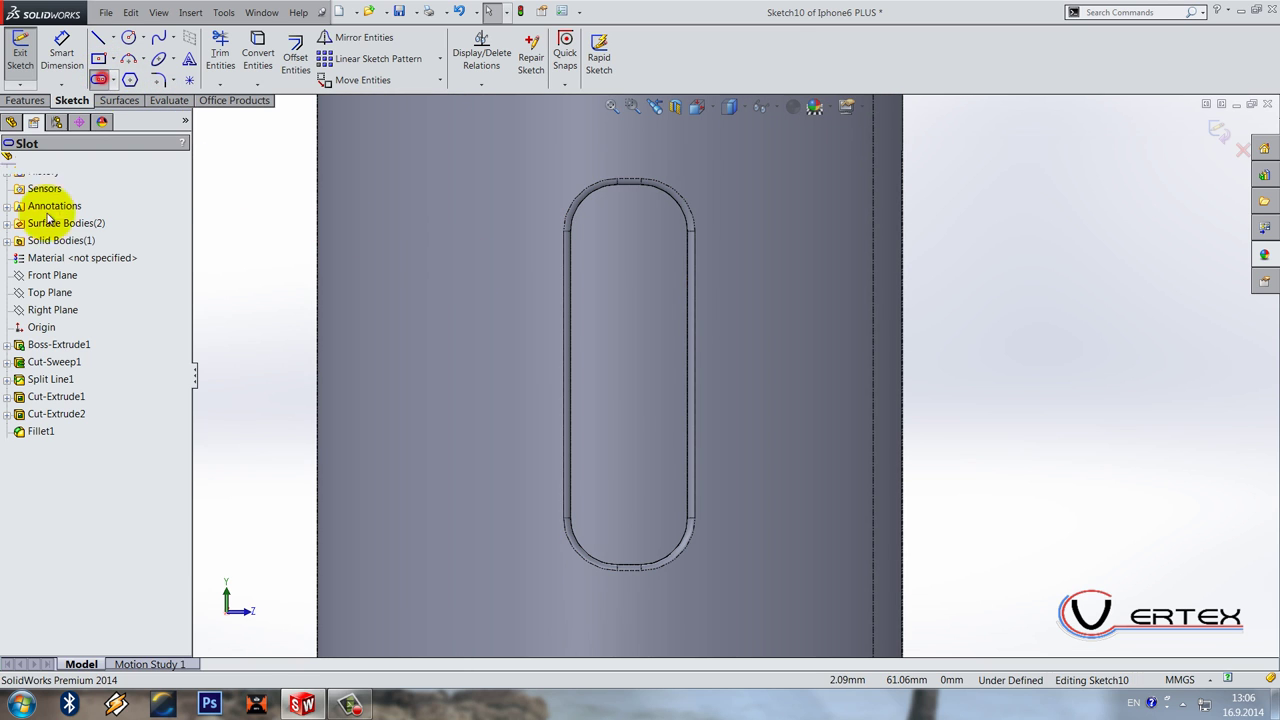
pyautogui.click(16, 210)
pyautogui.click(640, 224)
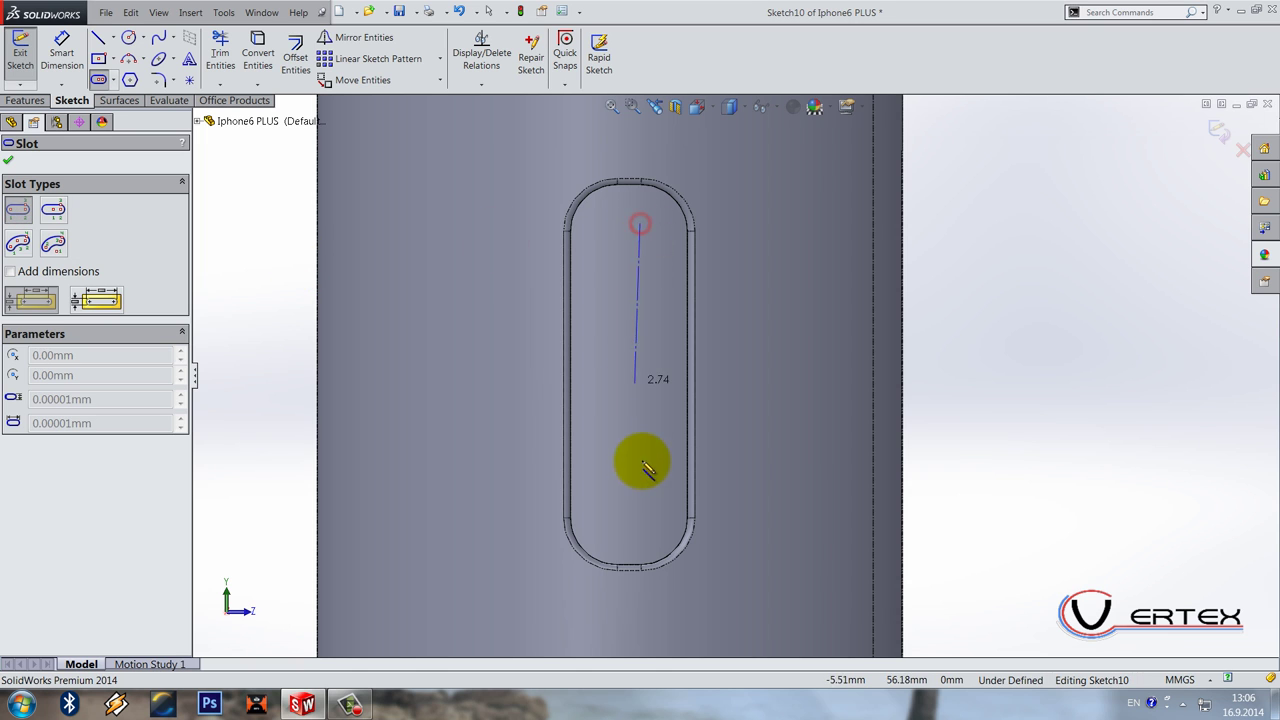
pyautogui.click(640, 523)
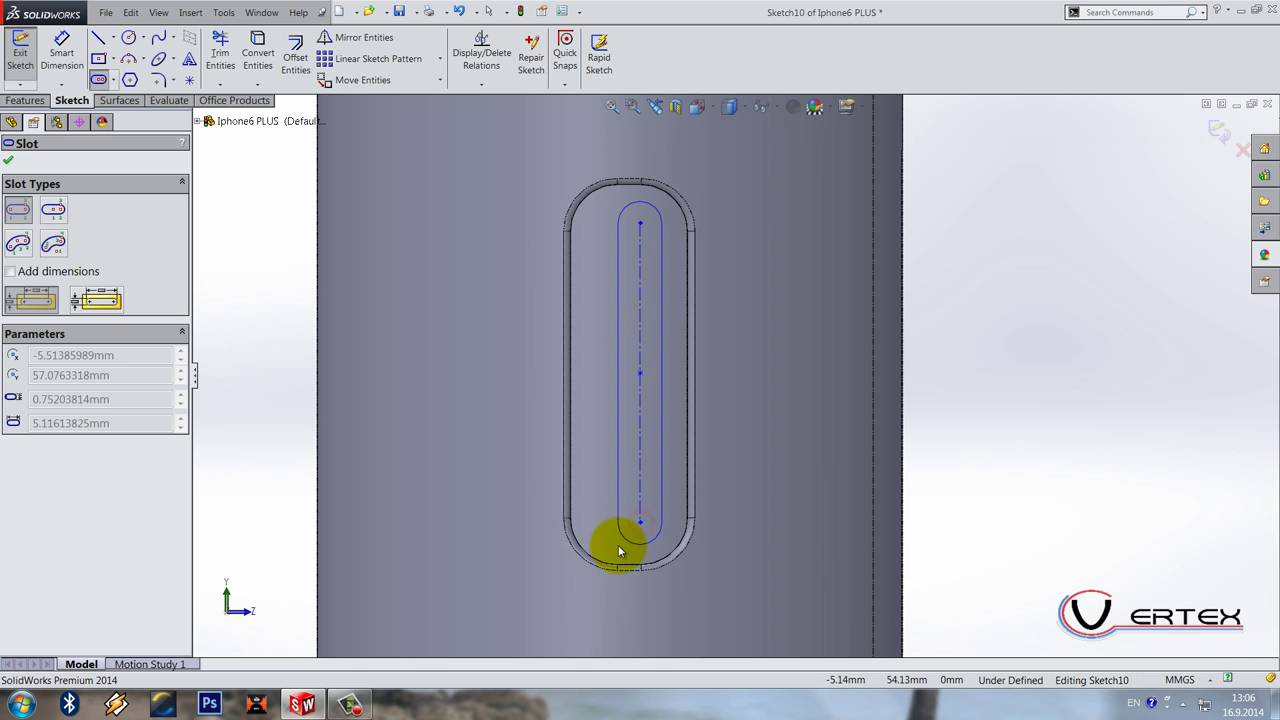
pyautogui.click(614, 543)
pyautogui.press('Escape')
pyautogui.scroll(-3, 665, 235)
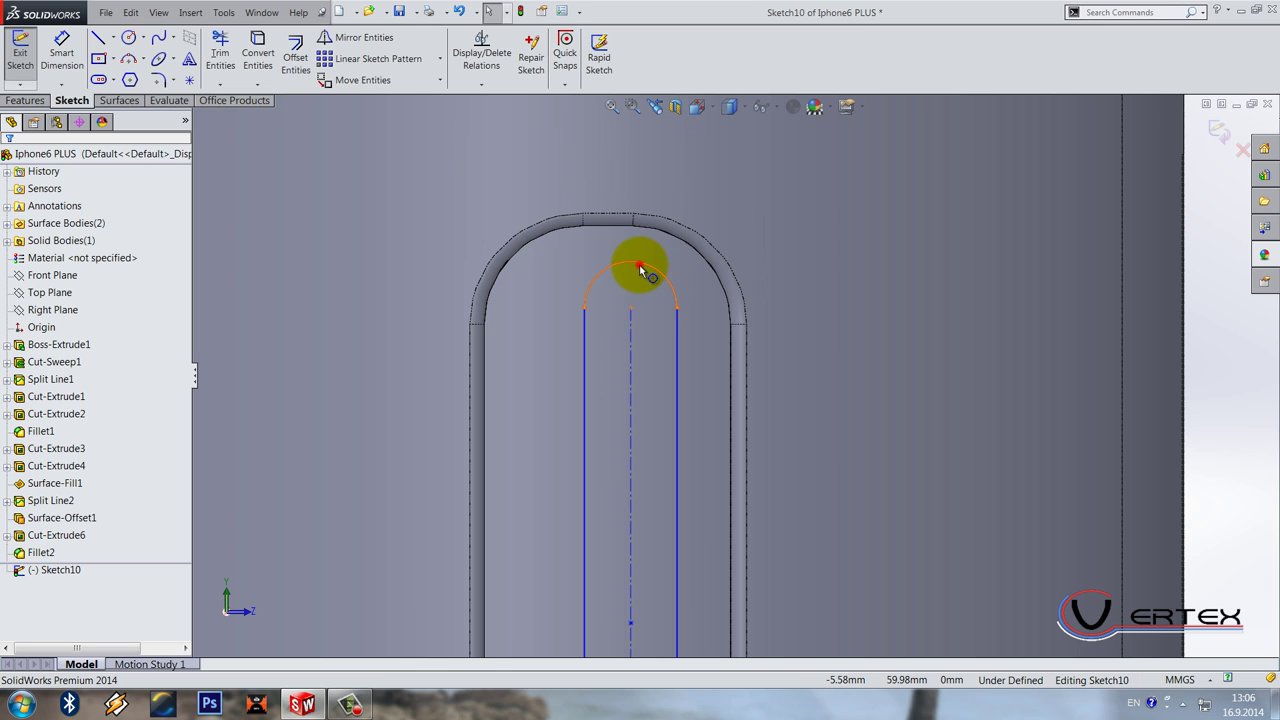
pyautogui.click(640, 266)
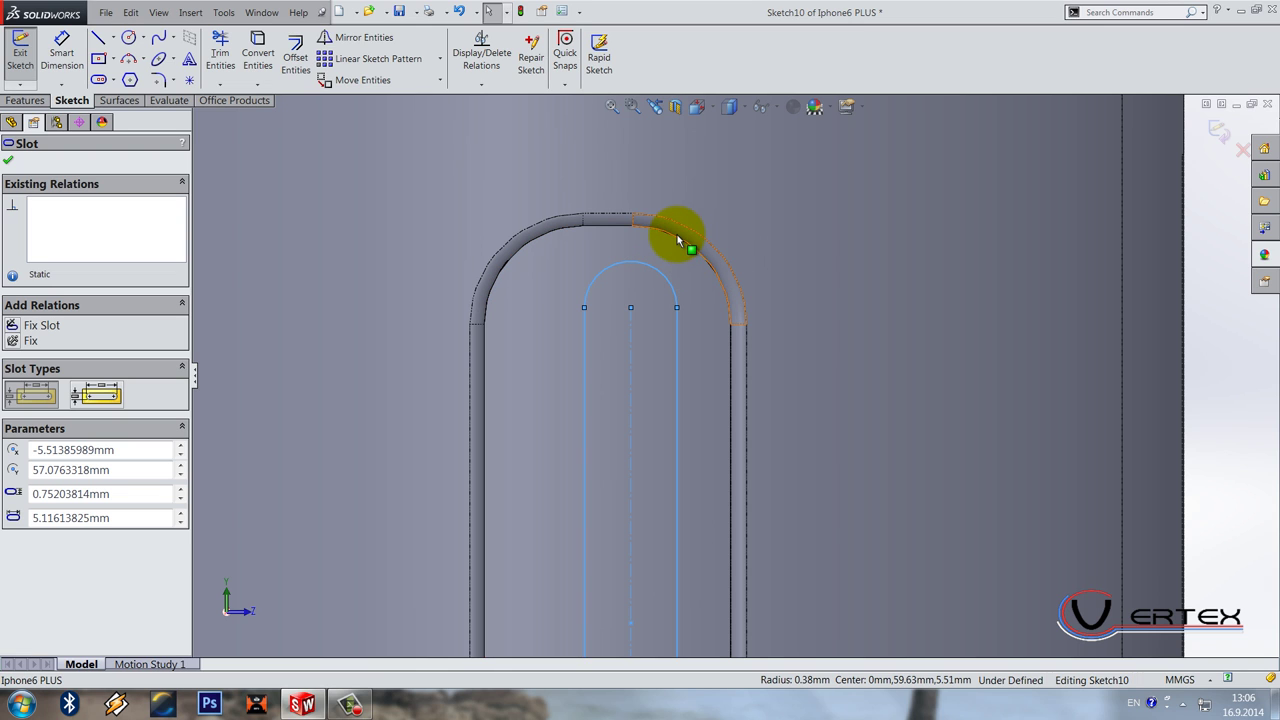
pyautogui.keyDown('ctrl'); pyautogui.click(649, 215); pyautogui.keyUp('ctrl')
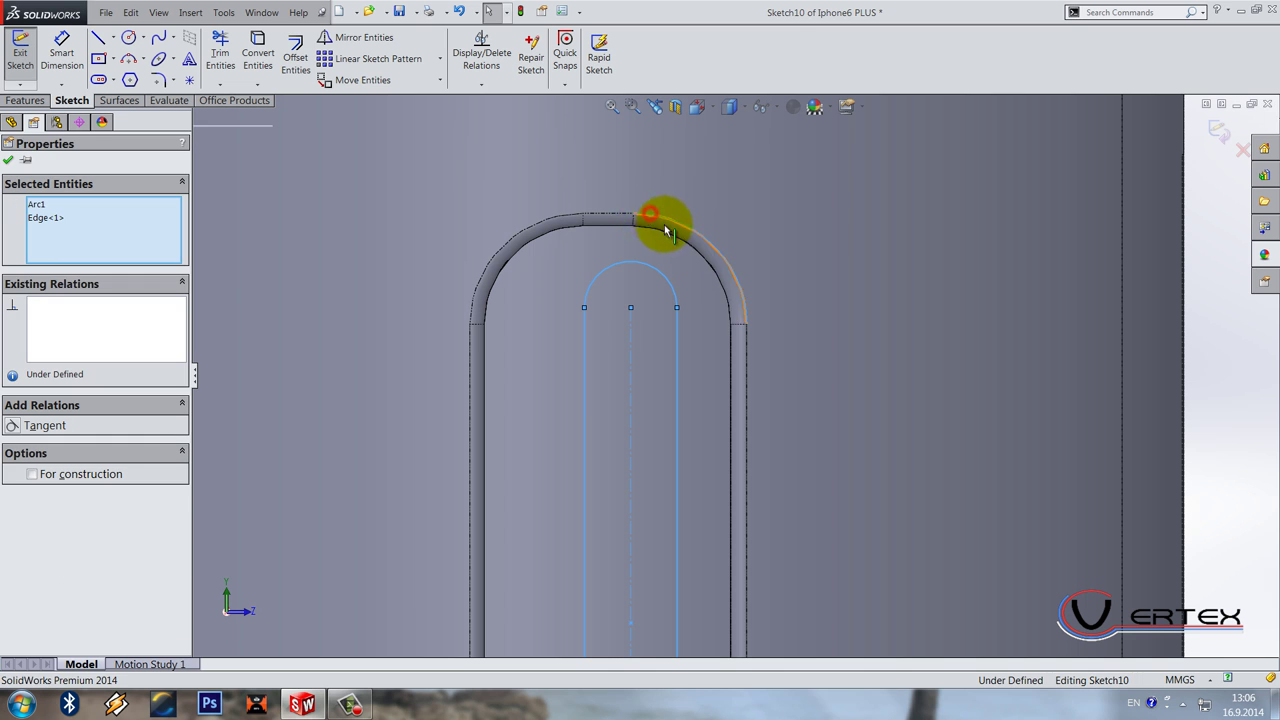
pyautogui.press('Escape')
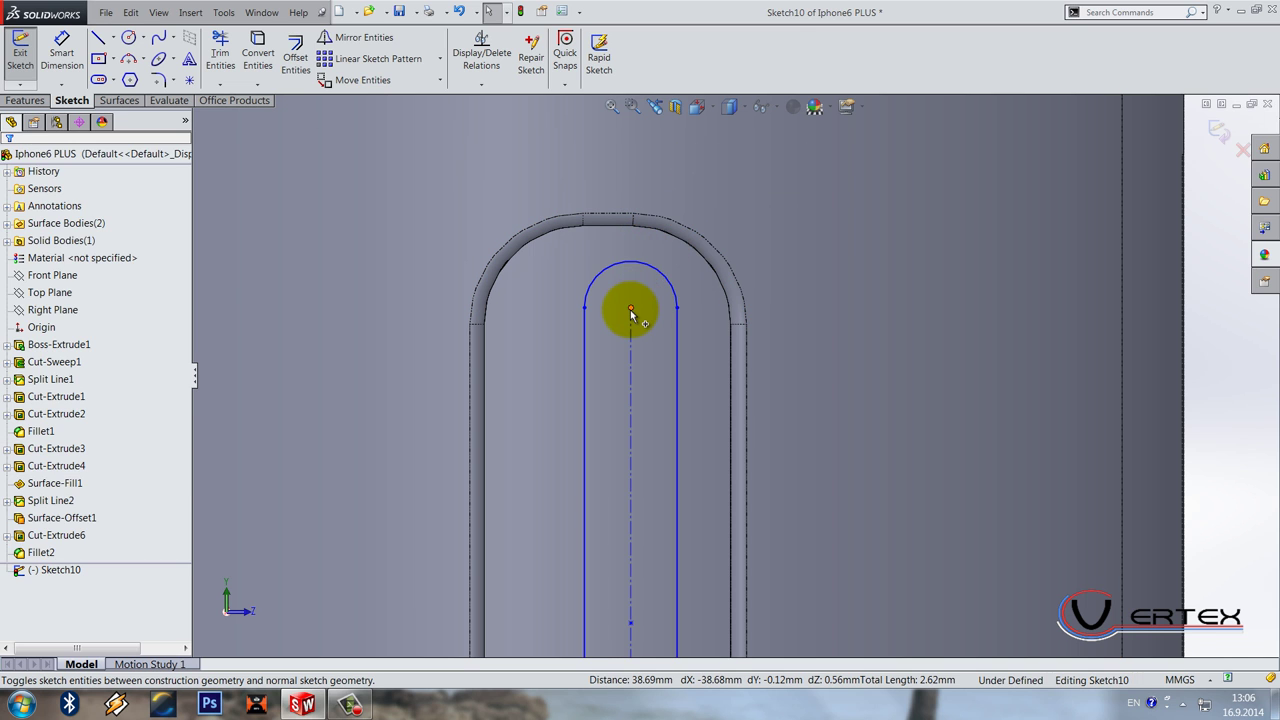
pyautogui.click(629, 309)
pyautogui.press('Escape')
# Step: Make the slot's upper arc center concentric with the inner edge of the small opening's upper rounded corner
pyautogui.click(661, 219)
pyautogui.keyDown('ctrl'); pyautogui.click(688, 228); pyautogui.keyUp('ctrl')
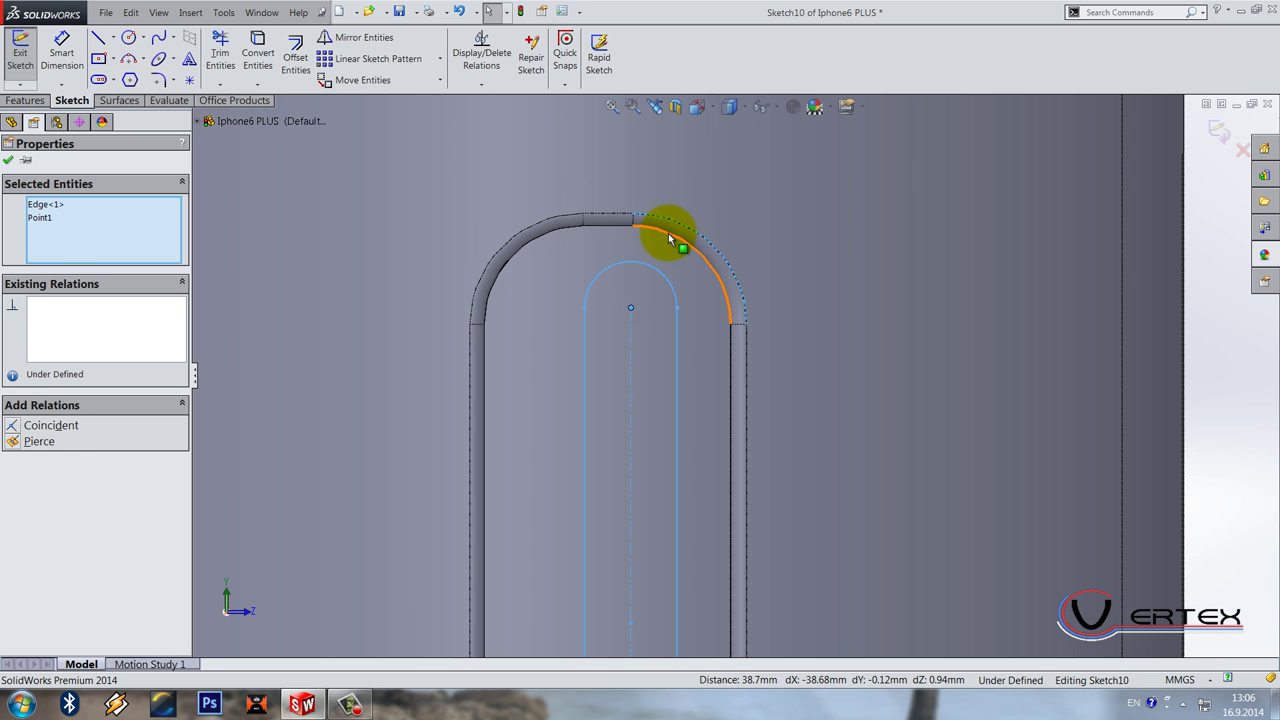
pyautogui.press('Escape')
pyautogui.keyDown('ctrl'); pyautogui.click(631, 305); pyautogui.keyUp('ctrl')
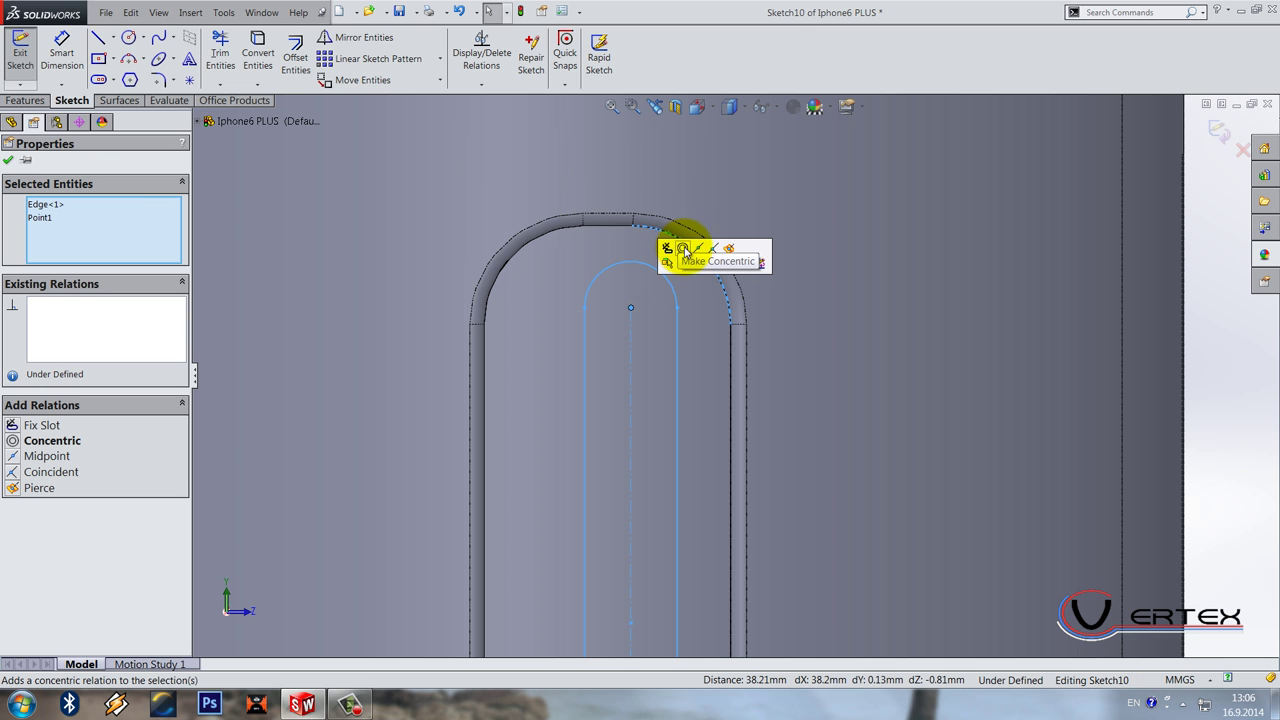
pyautogui.click(684, 249)
pyautogui.press('Escape')
# Step: Select the small opening's lower rounded corner edge and the slot's lower arc center to relate them
pyautogui.scroll(2, 737, 514)
pyautogui.scroll(-3, 700, 506)
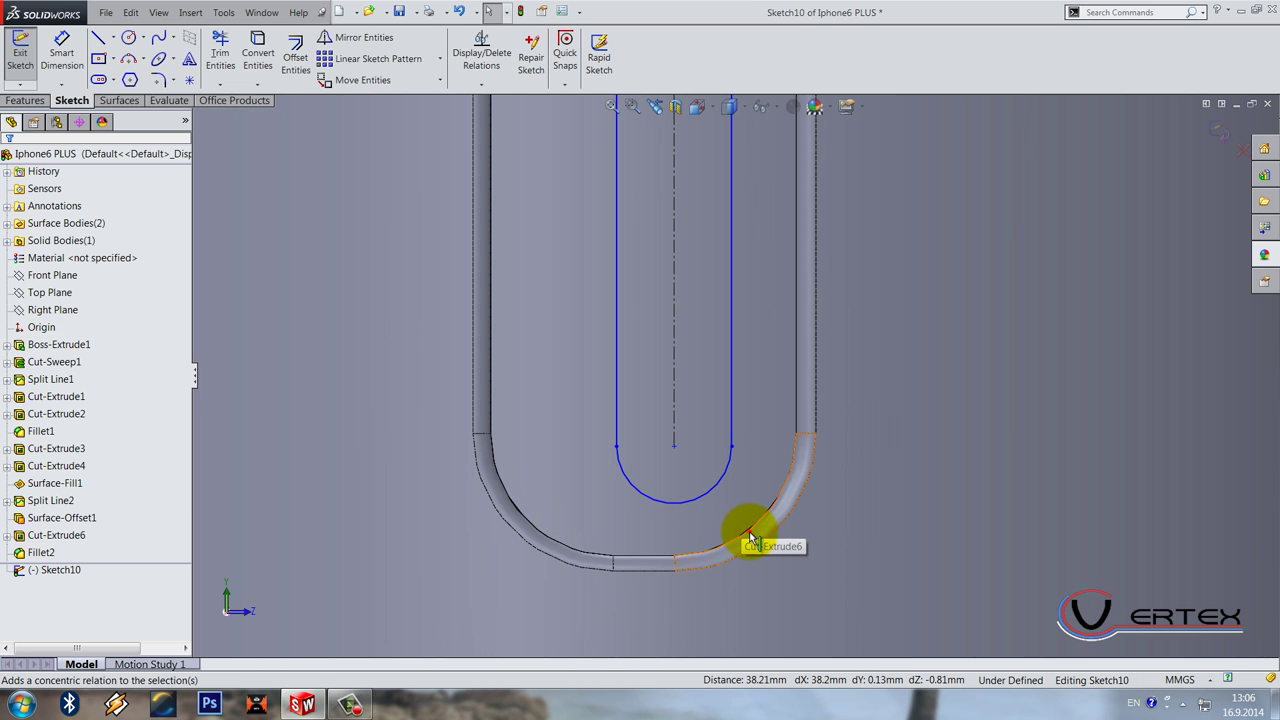
pyautogui.click(750, 535)
pyautogui.click(677, 446)
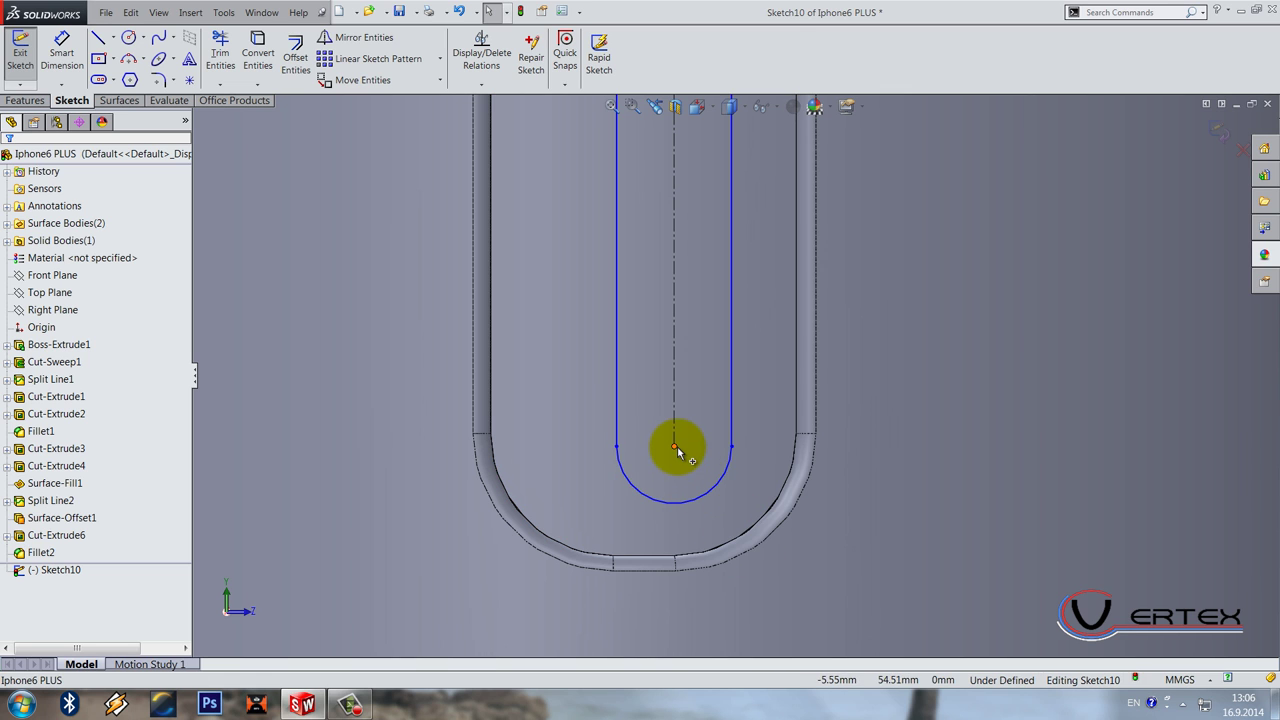
# Step: Make the slot's lower arc centre concentric with the curved lower edge of the small side cutout
pyautogui.keyDown('ctrl'); pyautogui.click(743, 546); pyautogui.keyUp('ctrl')
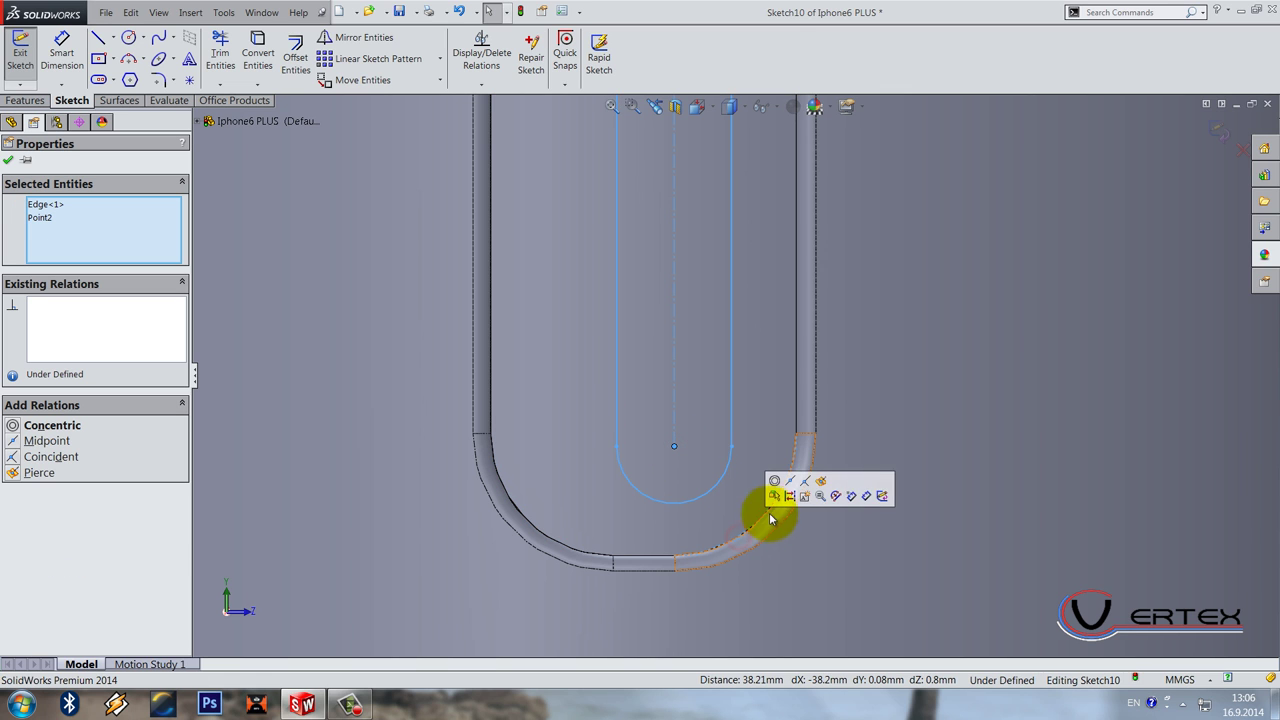
pyautogui.click(775, 482)
pyautogui.press('Escape')
pyautogui.hotkey('ctrl', '8')
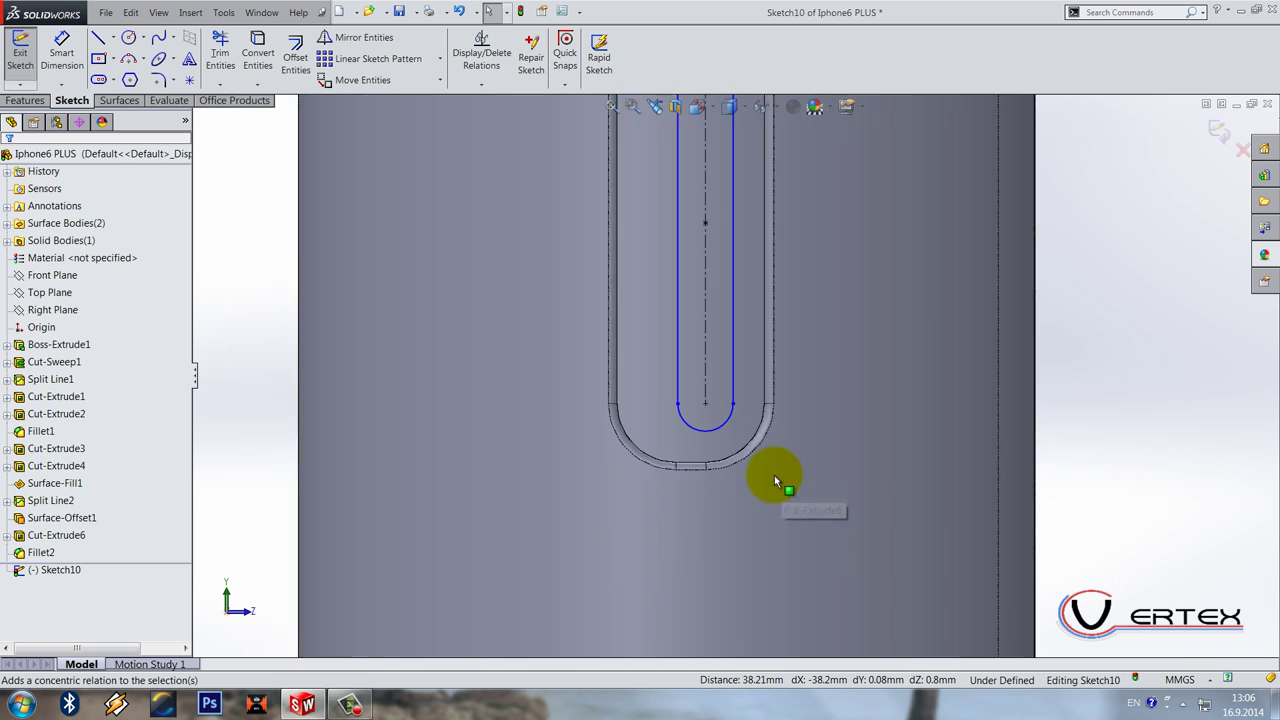
# Step: Set the gap between the slot's straight side and the small cutout's straight edge to 0.1 mm
pyautogui.click(58, 55)
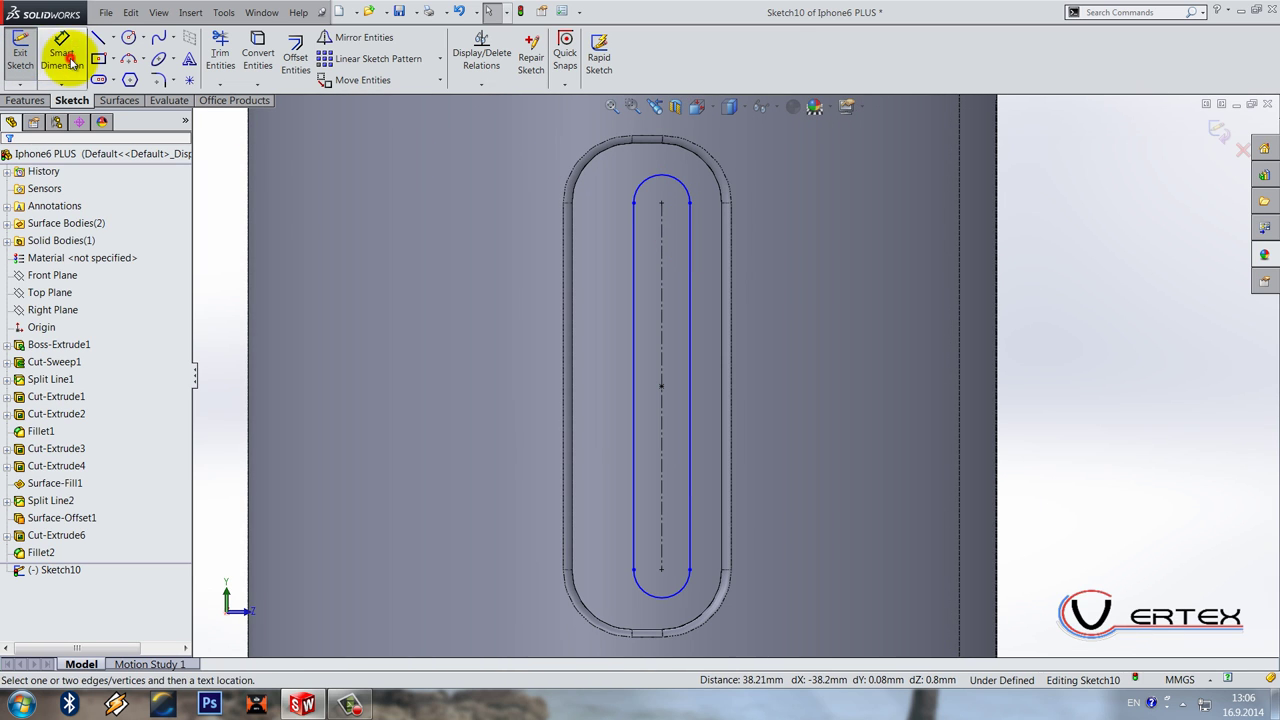
pyautogui.click(721, 347)
pyautogui.click(692, 358)
pyautogui.click(760, 352)
pyautogui.write('0.1')
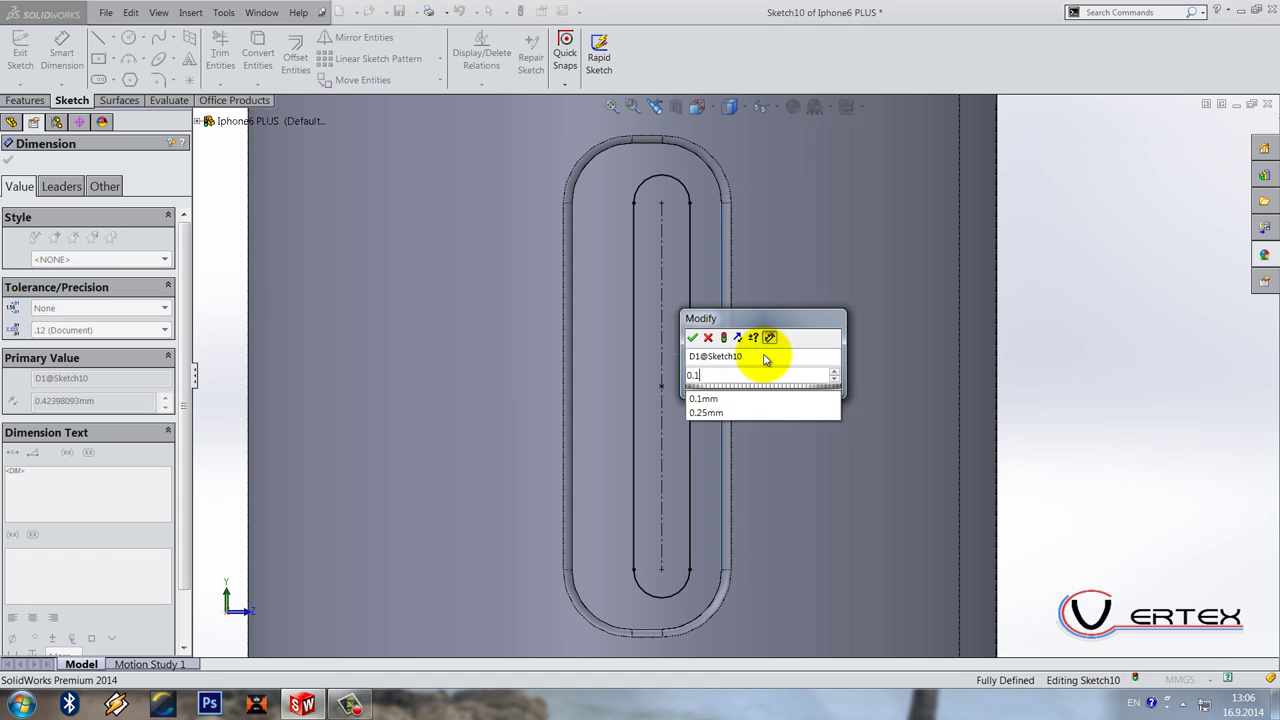
pyautogui.press('Return')
pyautogui.click(777, 378)
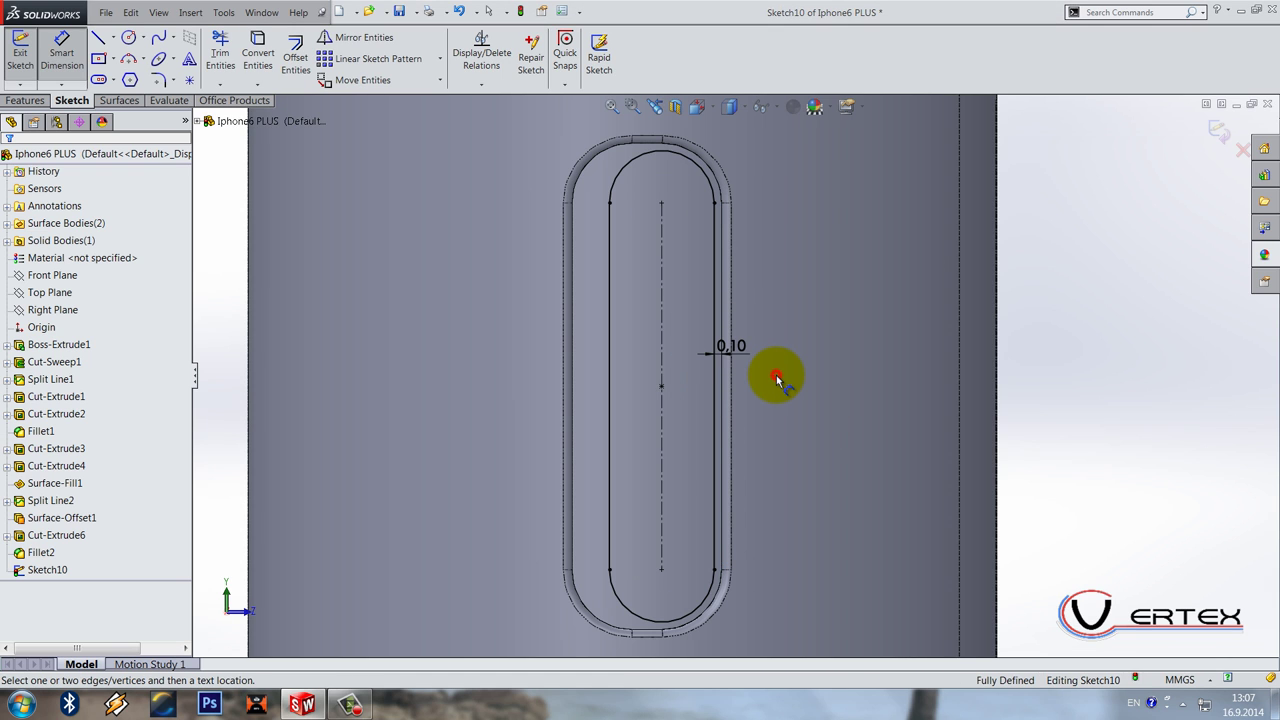
# Step: Sketch a vertical slot beside the long cutout, off the body, about 1.95 mm wide and 9.46 mm between arc centres
pyautogui.scroll(8, 738, 567)
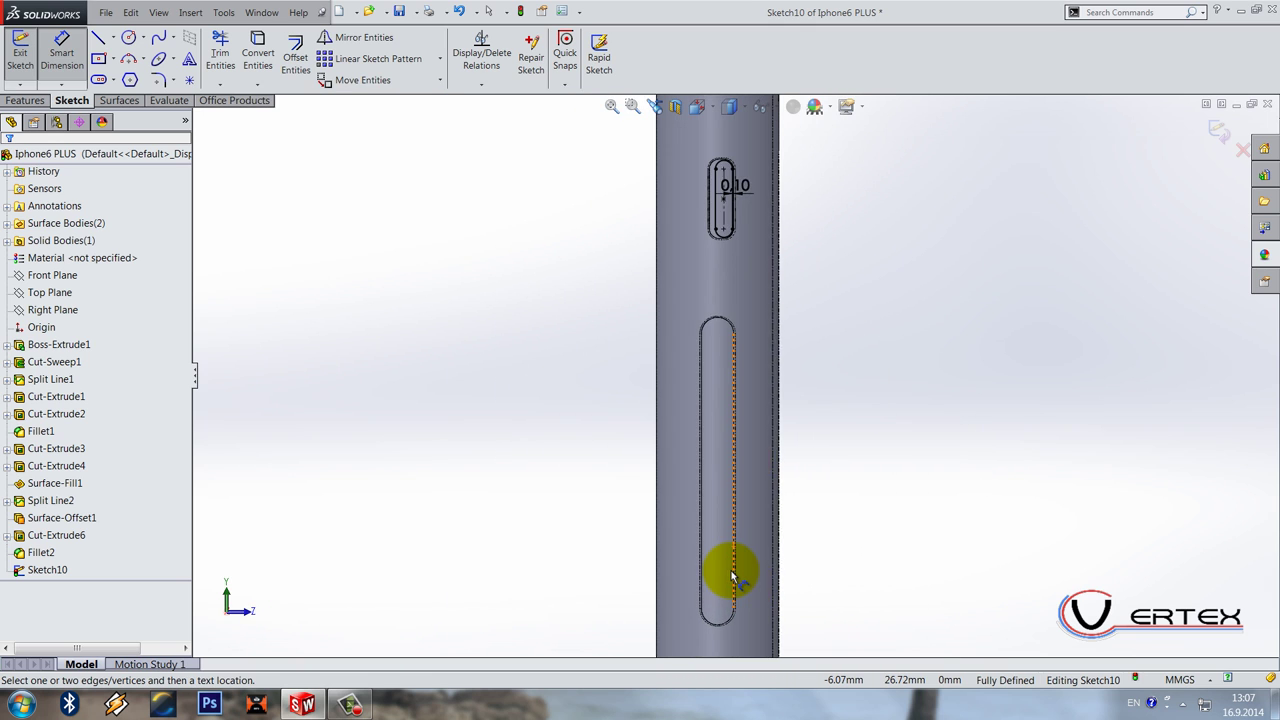
pyautogui.scroll(-2, 733, 577)
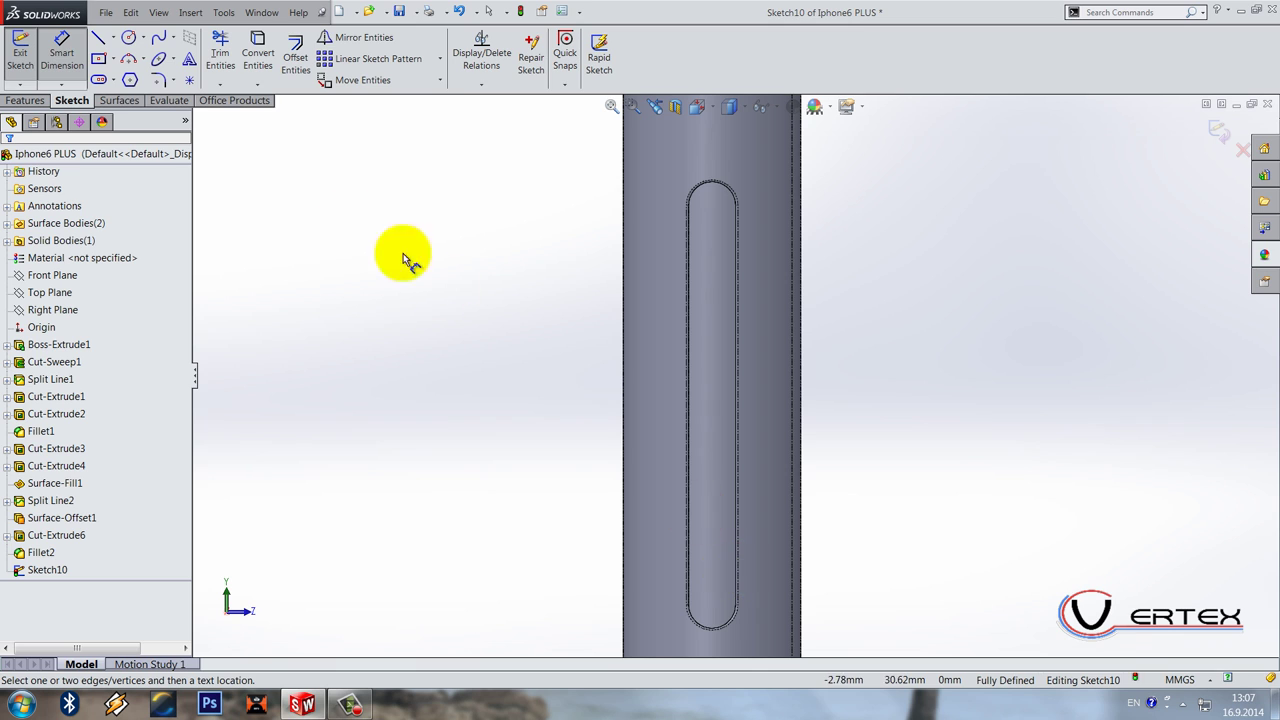
pyautogui.click(100, 79)
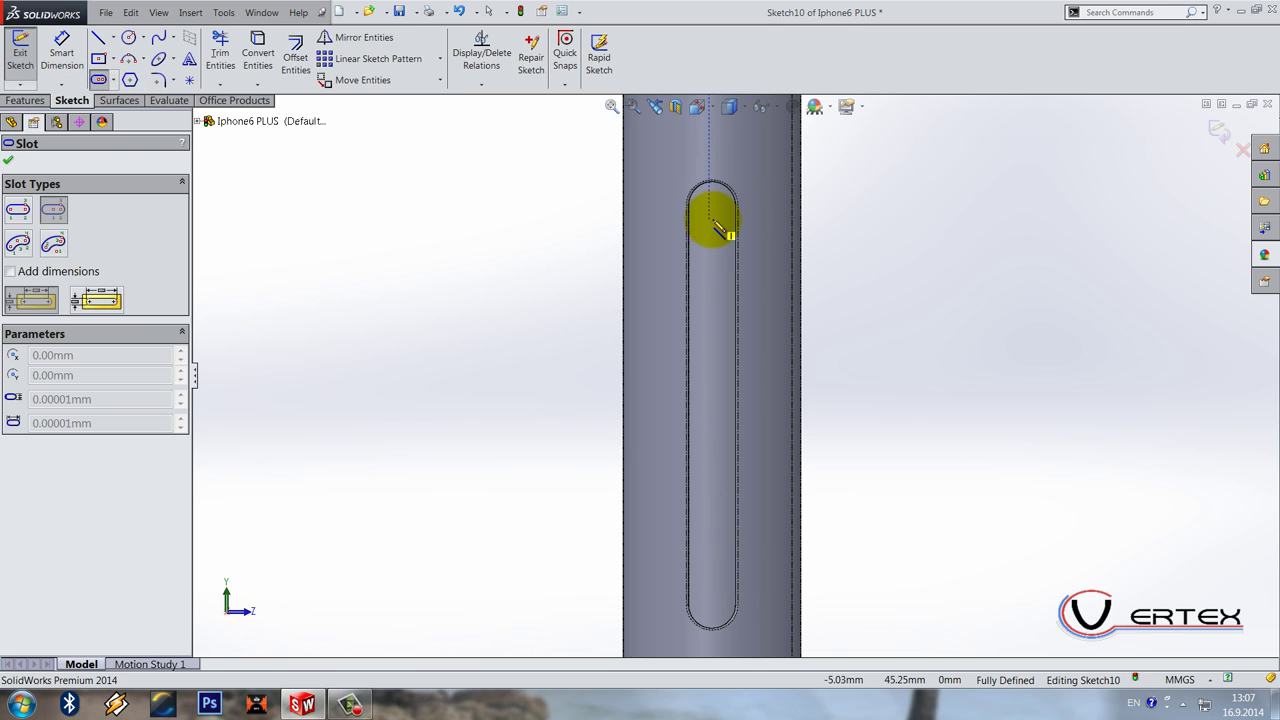
pyautogui.click(869, 282)
pyautogui.click(869, 365)
pyautogui.click(886, 382)
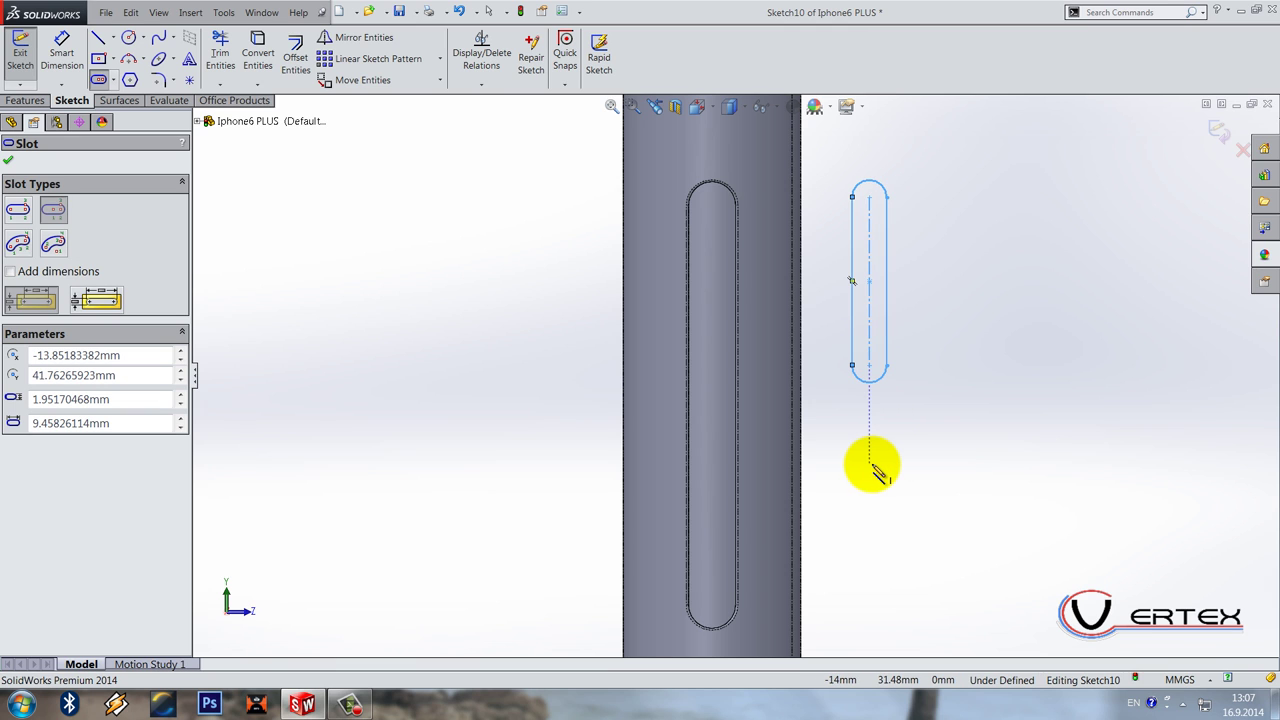
pyautogui.press('Escape')
# Step: Make the new slot's upper arc centre concentric with the curved upper edge of the long side cutout
pyautogui.scroll(-2, 760, 257)
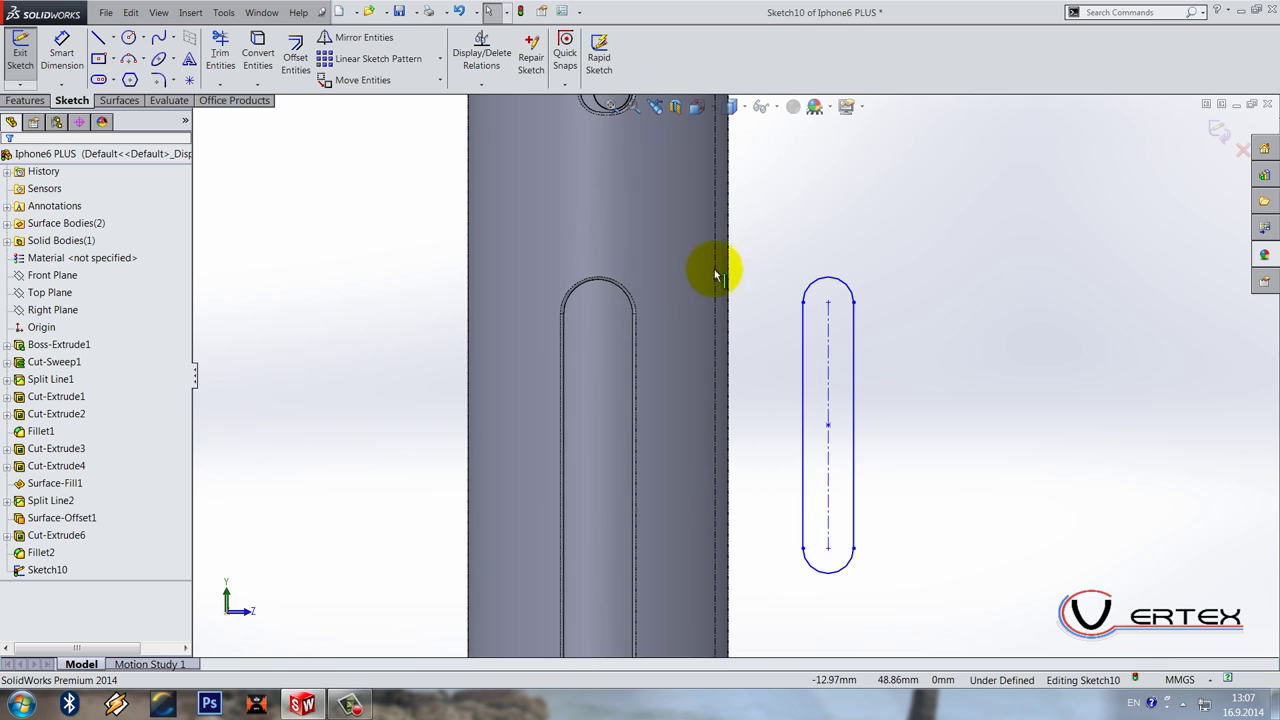
pyautogui.click(594, 289)
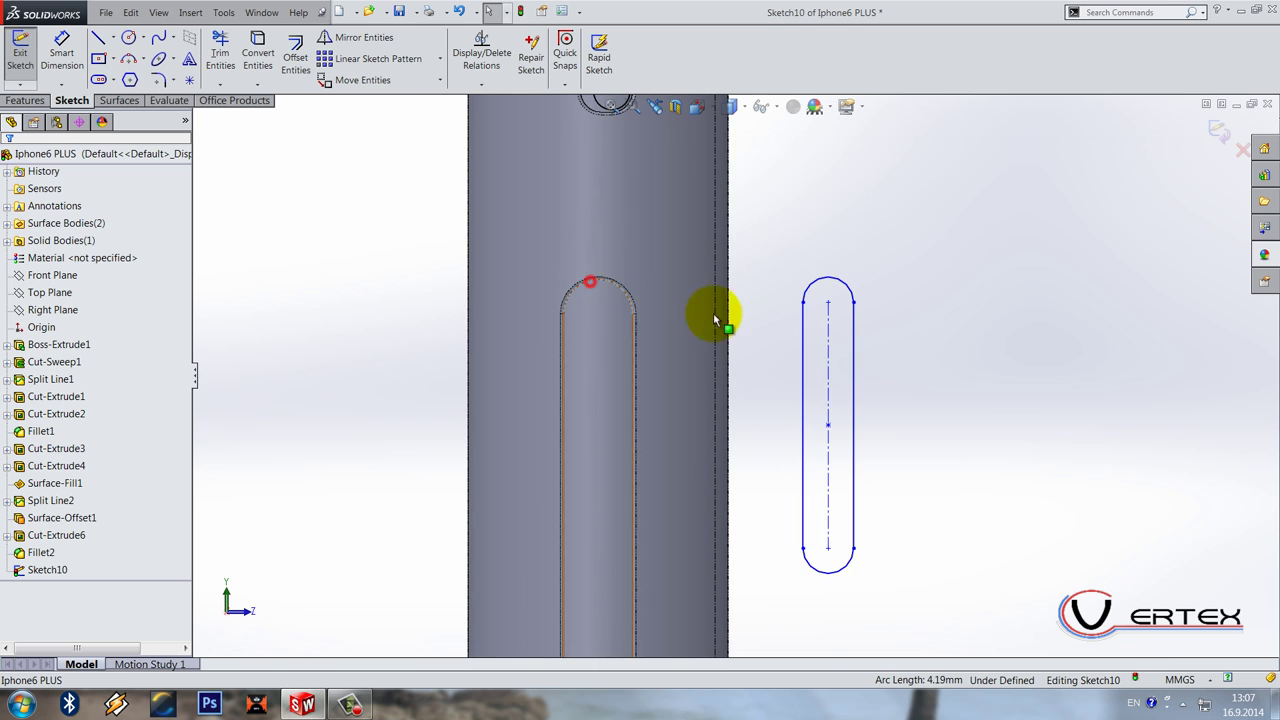
pyautogui.keyDown('ctrl'); pyautogui.click(828, 306); pyautogui.keyUp('ctrl')
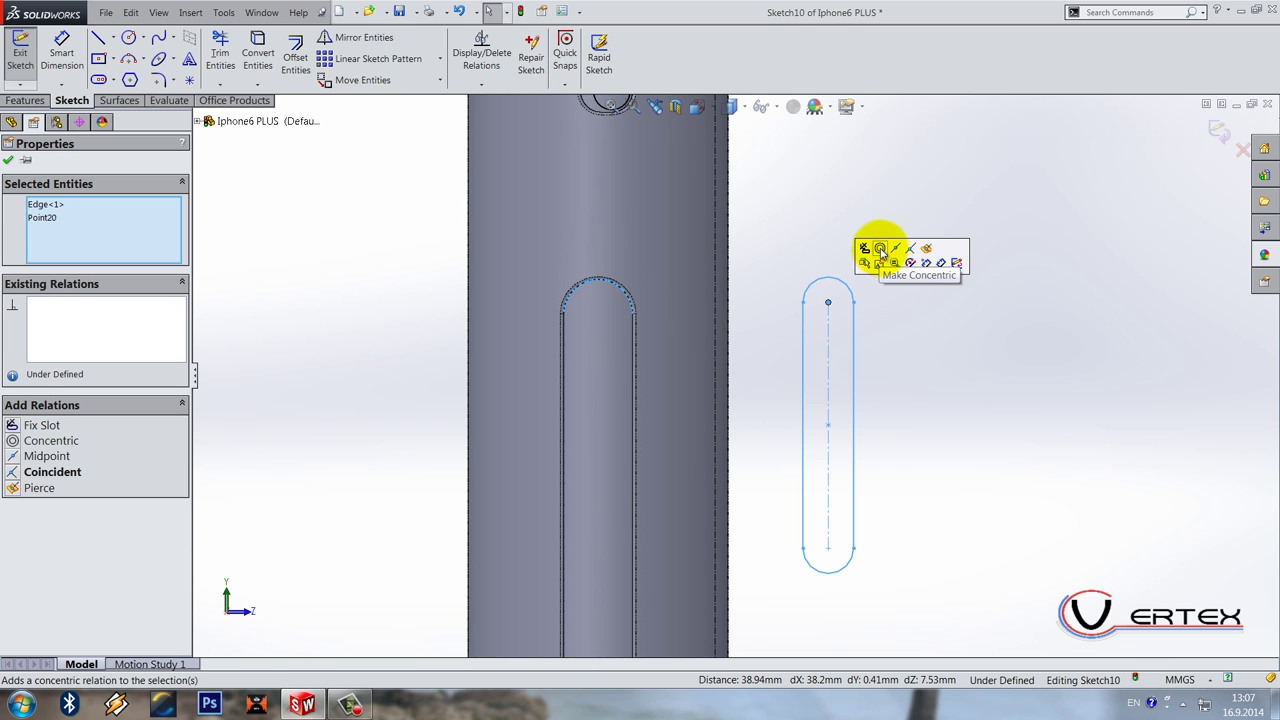
pyautogui.click(880, 250)
# Step: Set the gap between the second slot's straight side and the long cutout's straight edge to 0.1 mm
pyautogui.click(62, 55)
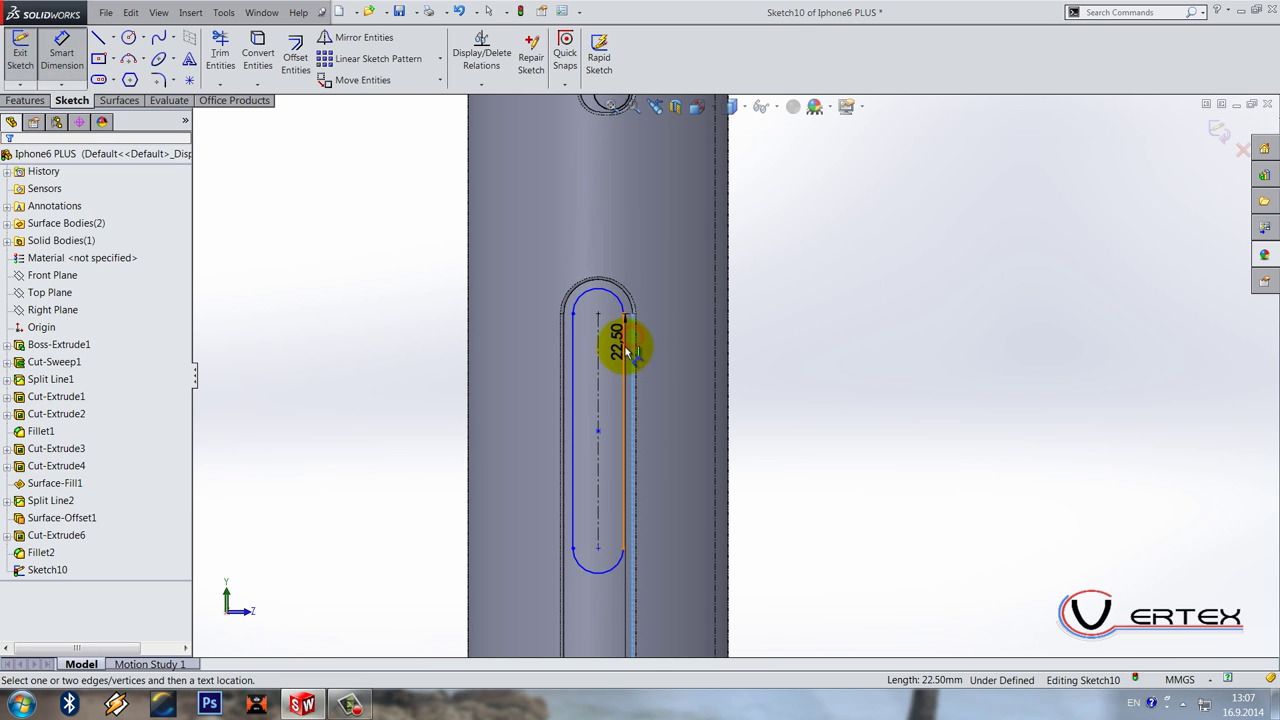
pyautogui.click(622, 338)
pyautogui.scroll(-3, 655, 350)
pyautogui.scroll(3, 894, 349)
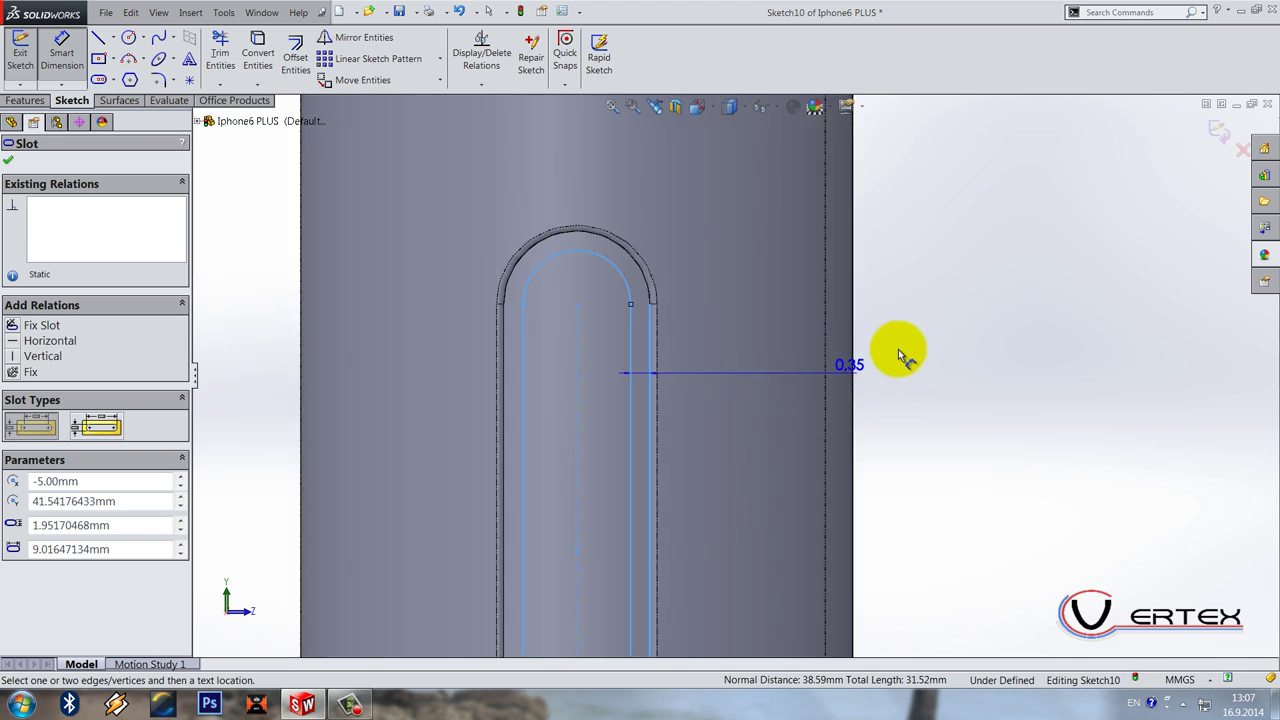
pyautogui.click(920, 343)
pyautogui.write('0.1')
pyautogui.press('Return')
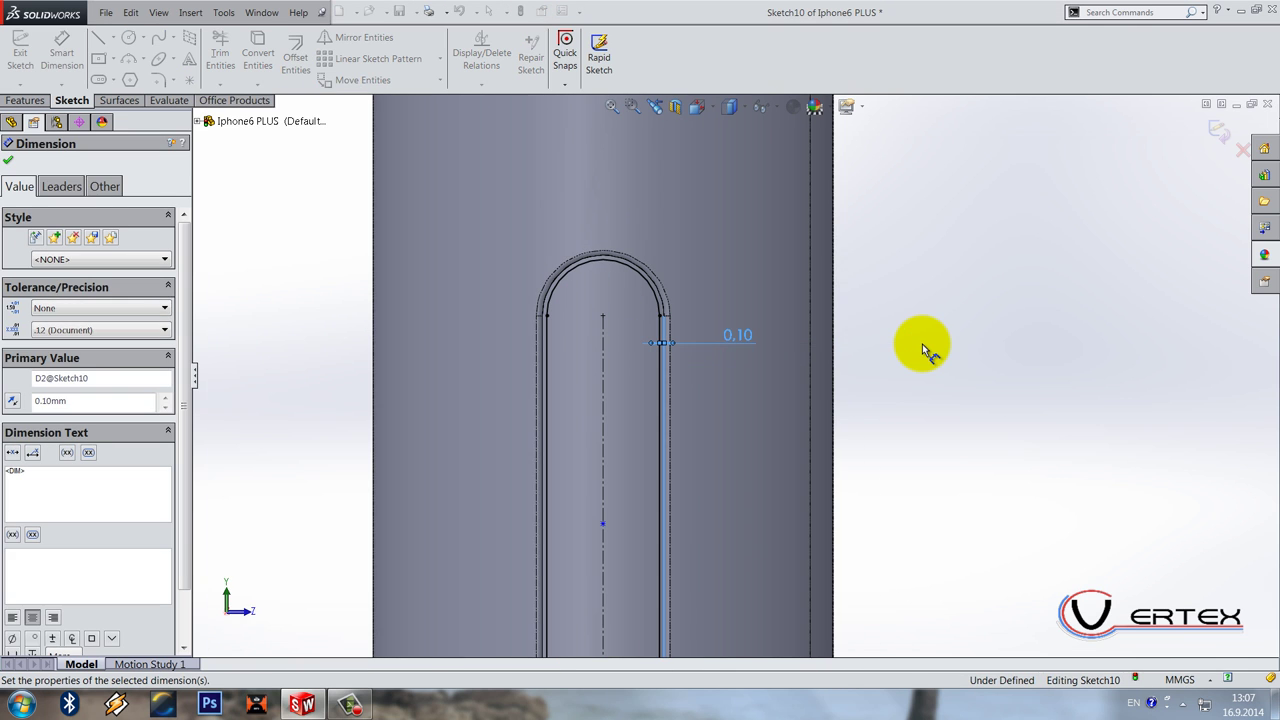
pyautogui.click(937, 386)
# Step: Dimension the second slot's centre-to-centre length as 8.5 mm
pyautogui.scroll(3, 686, 451)
pyautogui.scroll(-1, 688, 462)
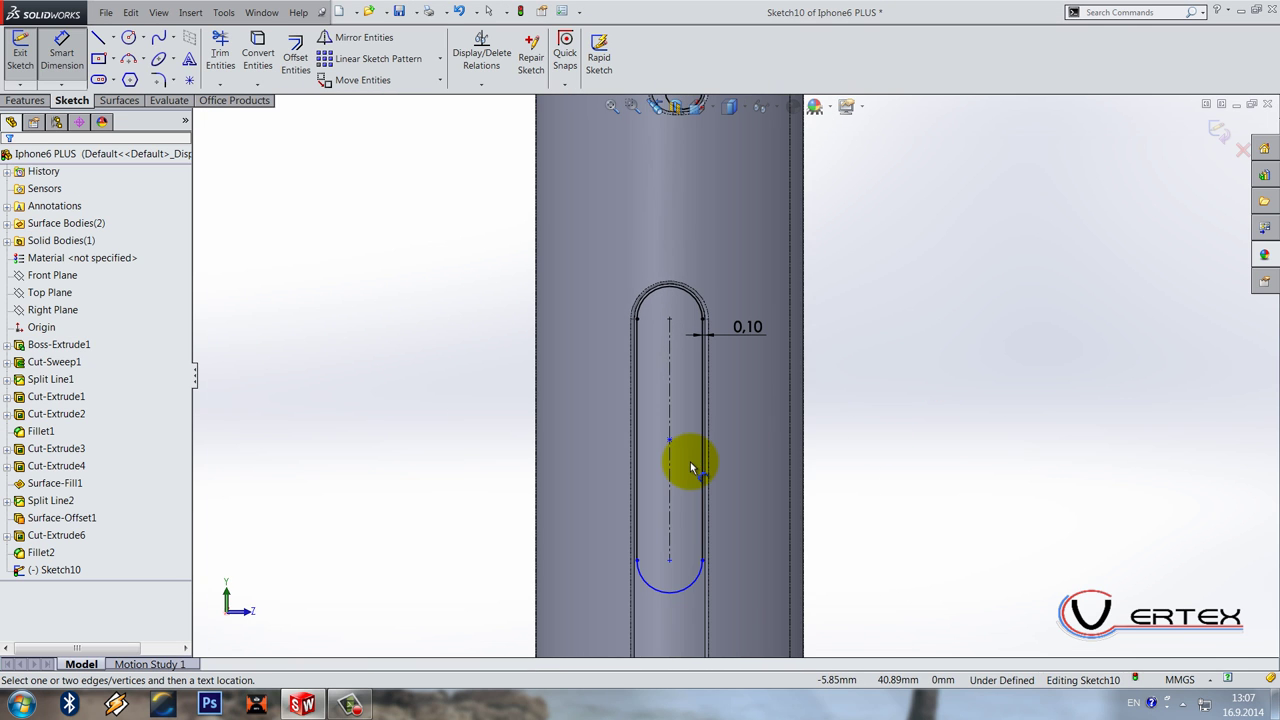
pyautogui.click(672, 420)
pyautogui.click(929, 443)
pyautogui.write('8.5')
pyautogui.press('Return')
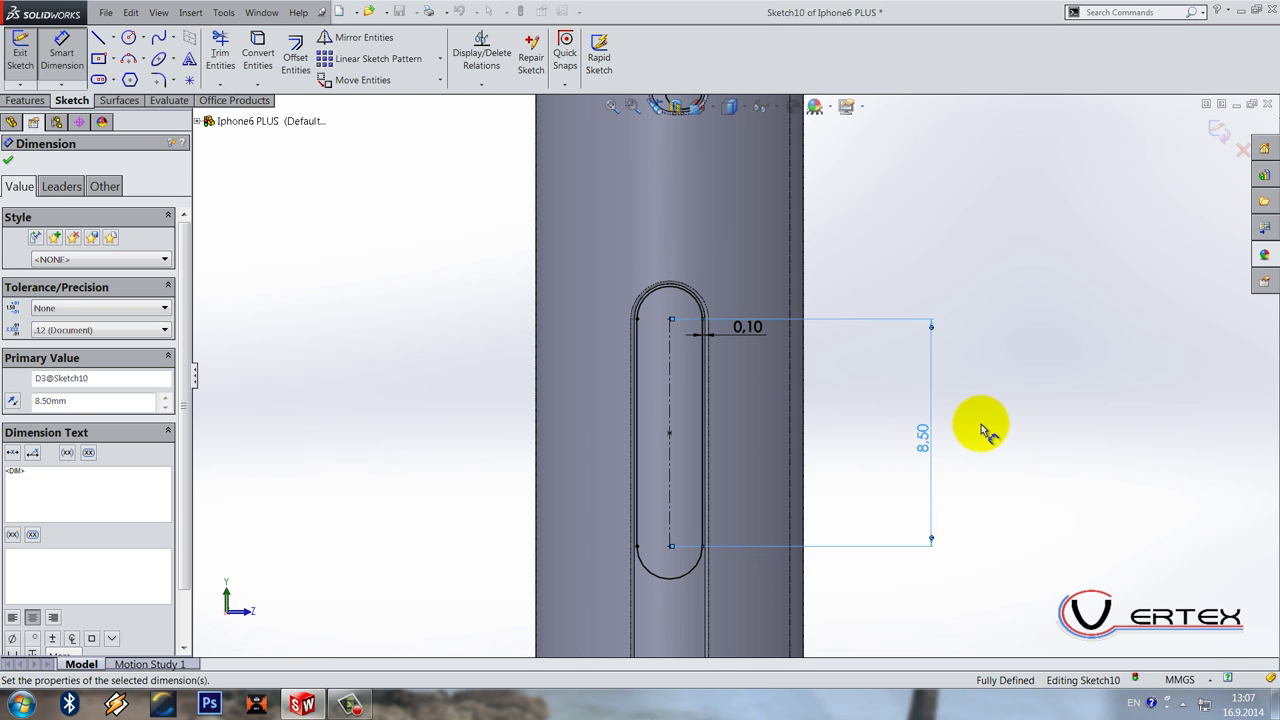
pyautogui.click(966, 431)
# Step: Draw a horizontal centerline about 10.3 mm long outward from the midpoint of the long cutout's straight edge
pyautogui.scroll(4, 760, 500)
pyautogui.scroll(-3, 752, 487)
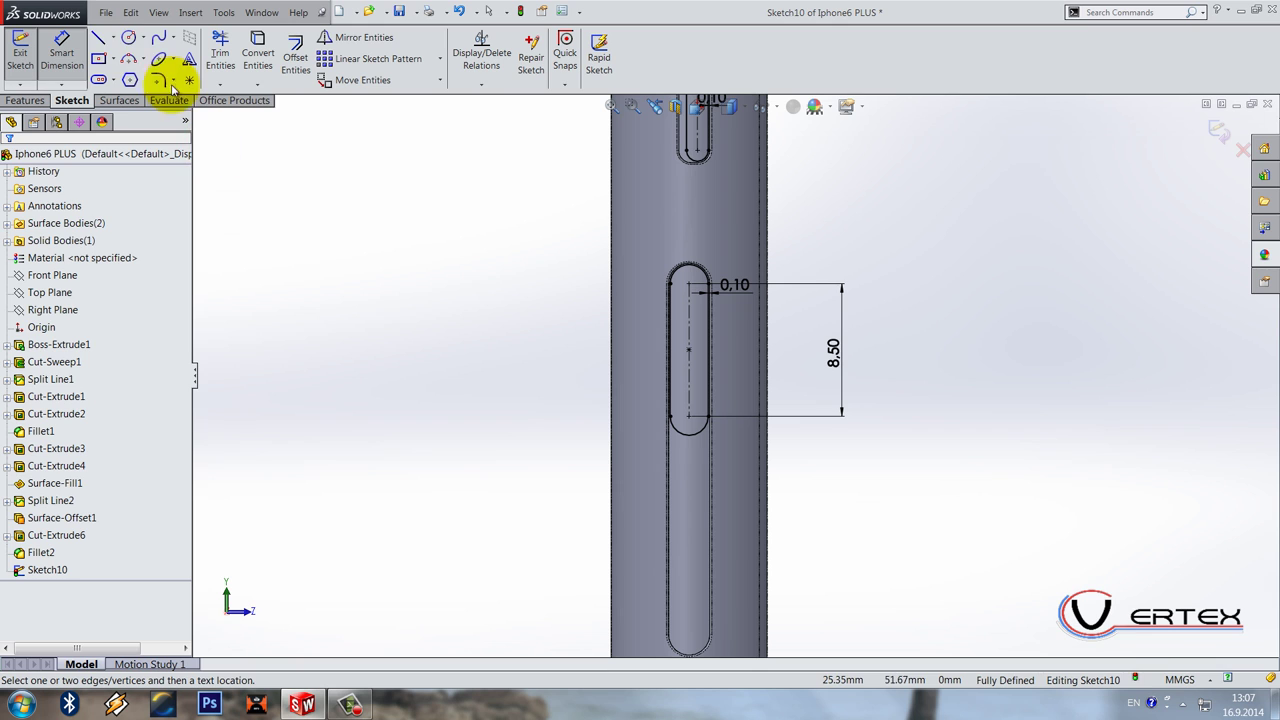
pyautogui.click(99, 38)
pyautogui.click(114, 38)
pyautogui.click(130, 79)
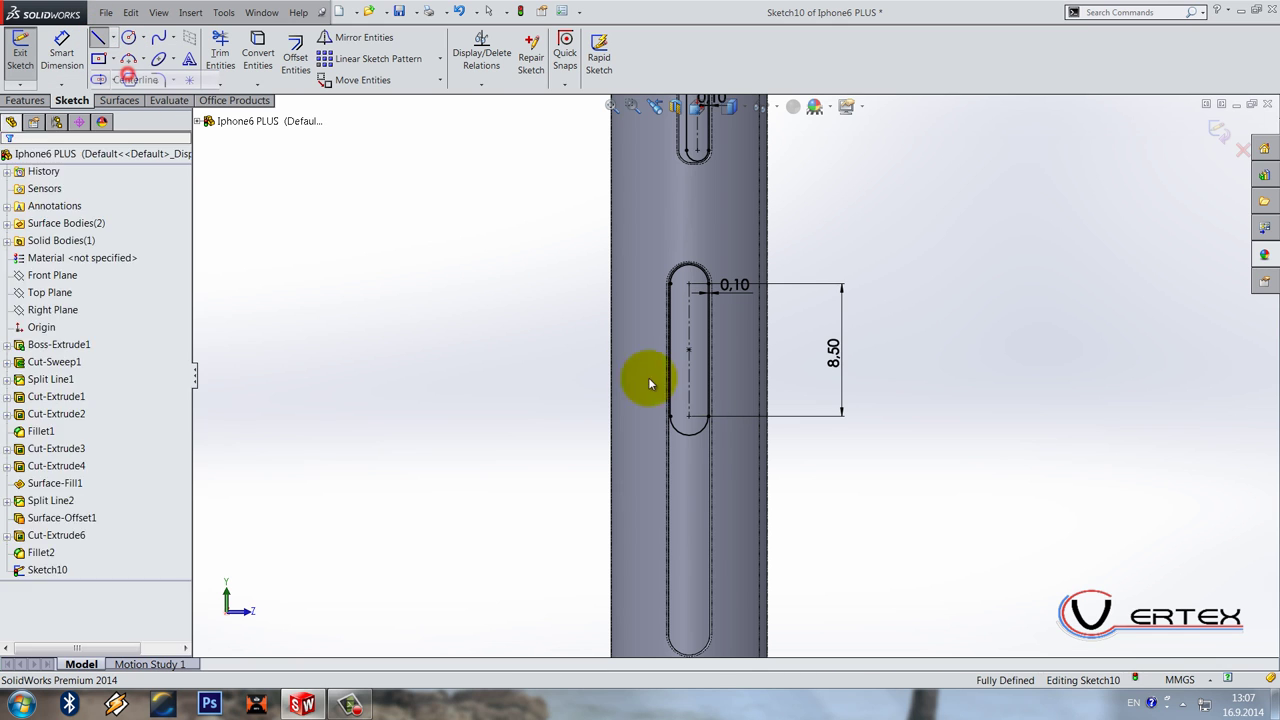
pyautogui.click(710, 459)
pyautogui.click(871, 459)
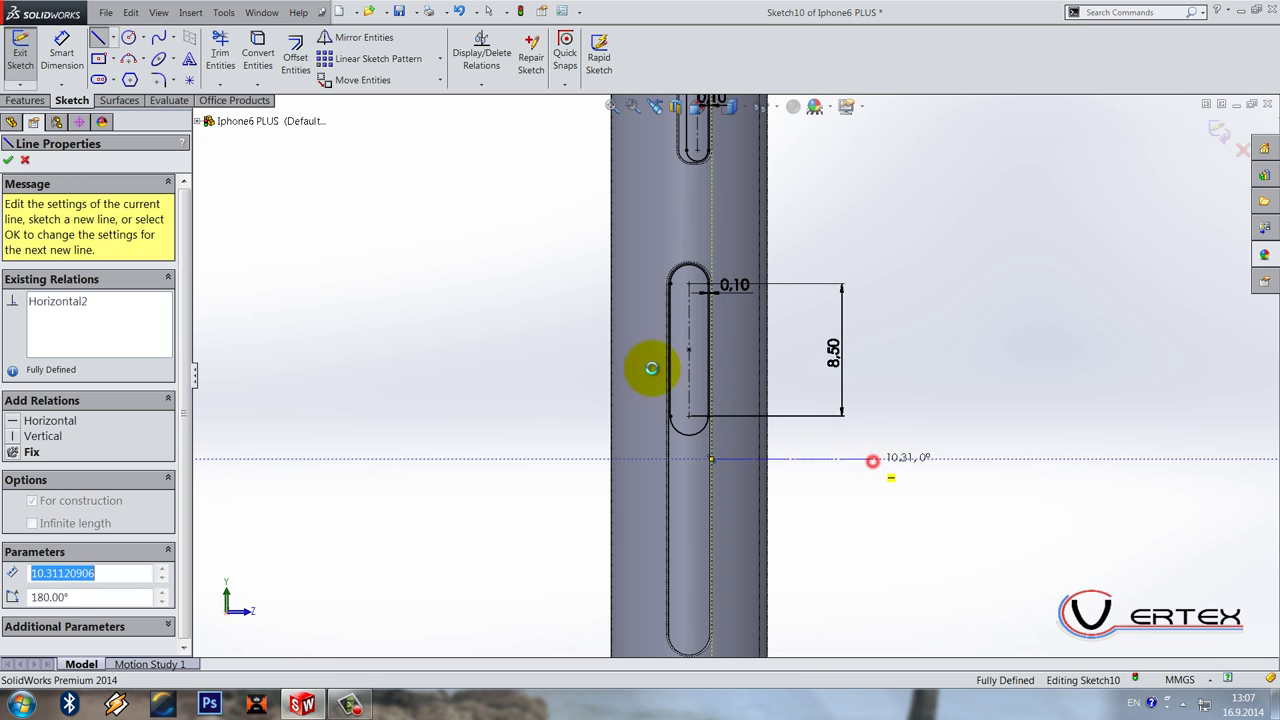
pyautogui.press('Escape')
# Step: Mirror the 8.5 mm slot about the horizontal centerline into the other end of the long cutout, and exit the sketch
pyautogui.click(340, 37)
pyautogui.click(672, 302)
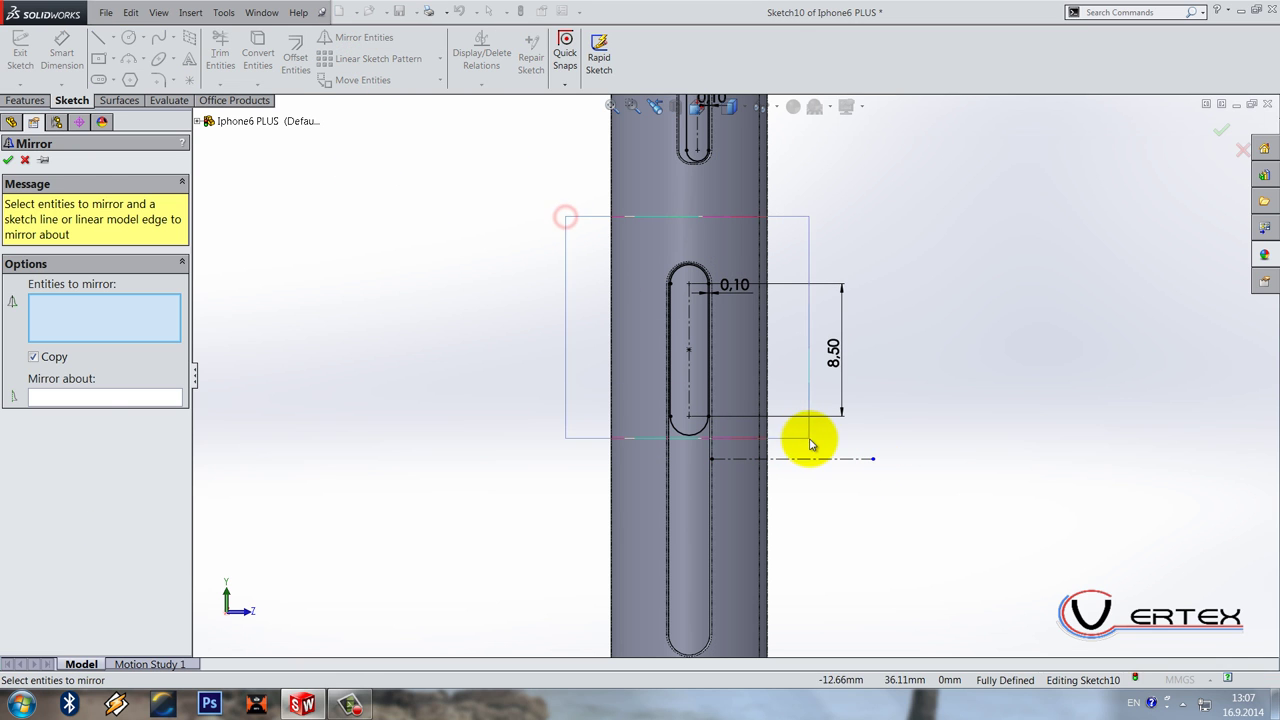
pyautogui.click(104, 398)
pyautogui.click(851, 459)
pyautogui.press('Return')
pyautogui.press('z')
pyautogui.press('z')
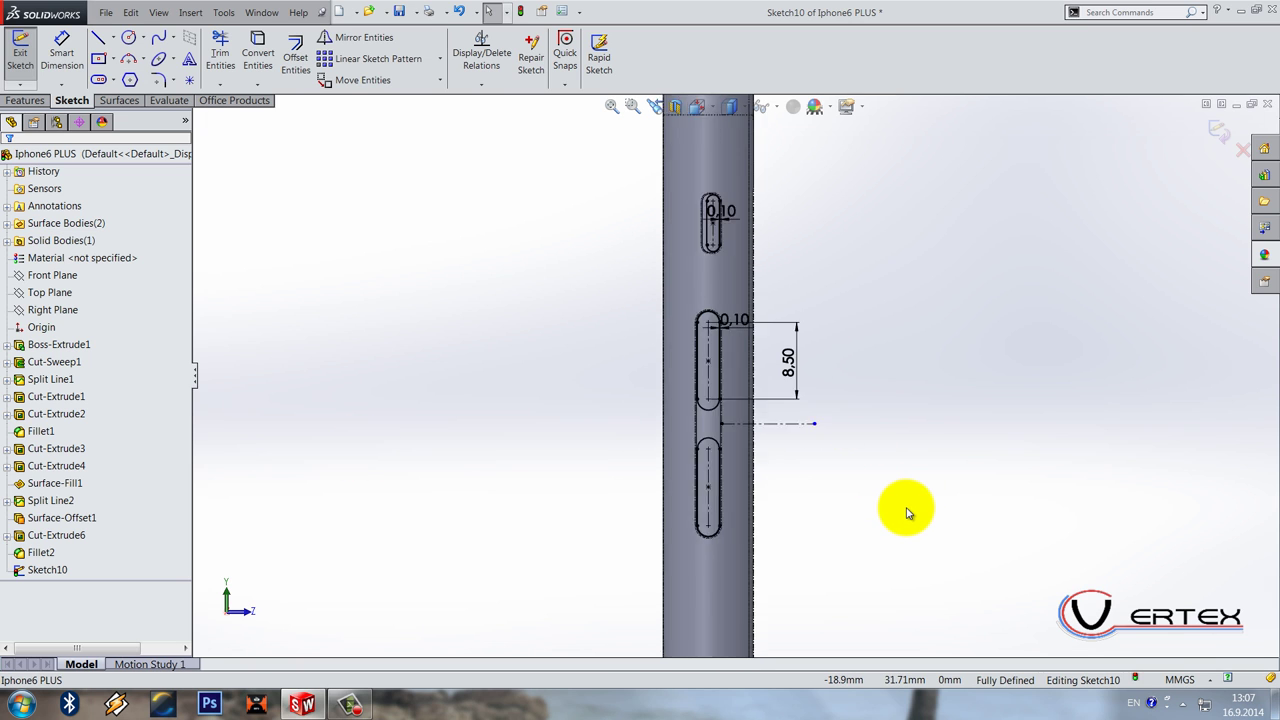
pyautogui.scroll(-3, 774, 409)
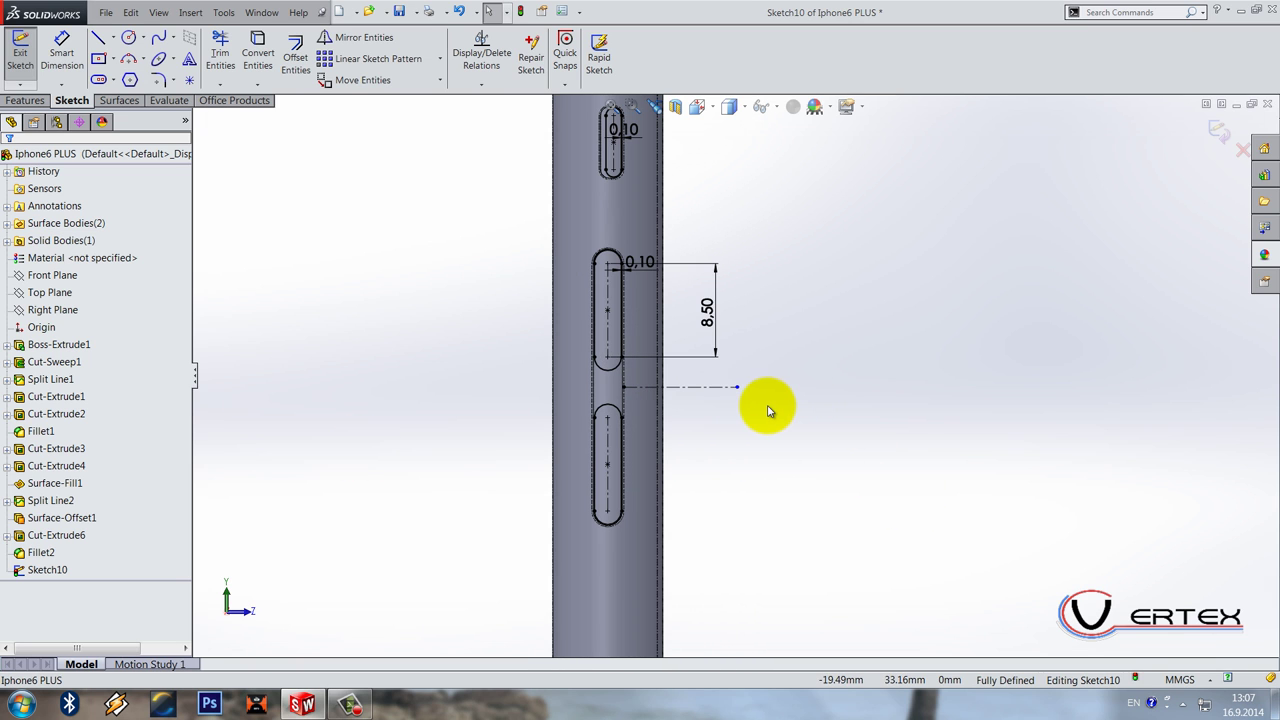
pyautogui.click(1216, 130)
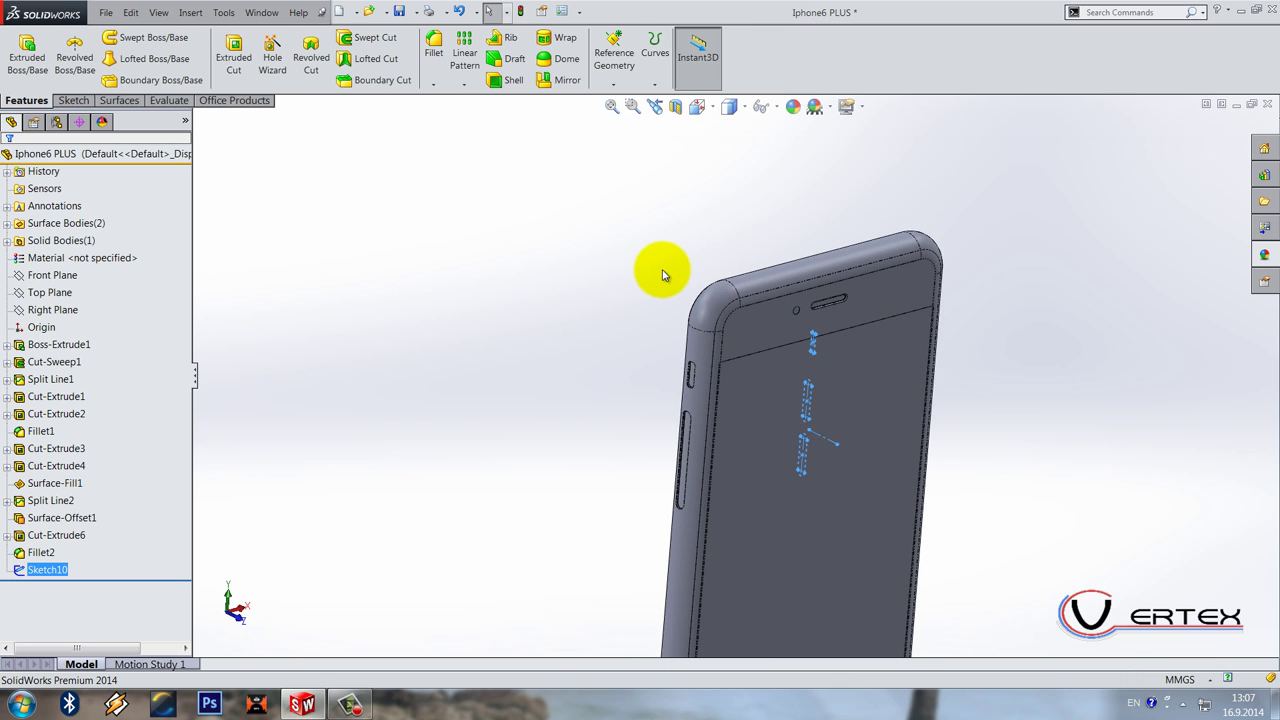
# Step: Create a second offset surface from Surface-Offset1 on the side of the phone
pyautogui.scroll(-2, 797, 377)
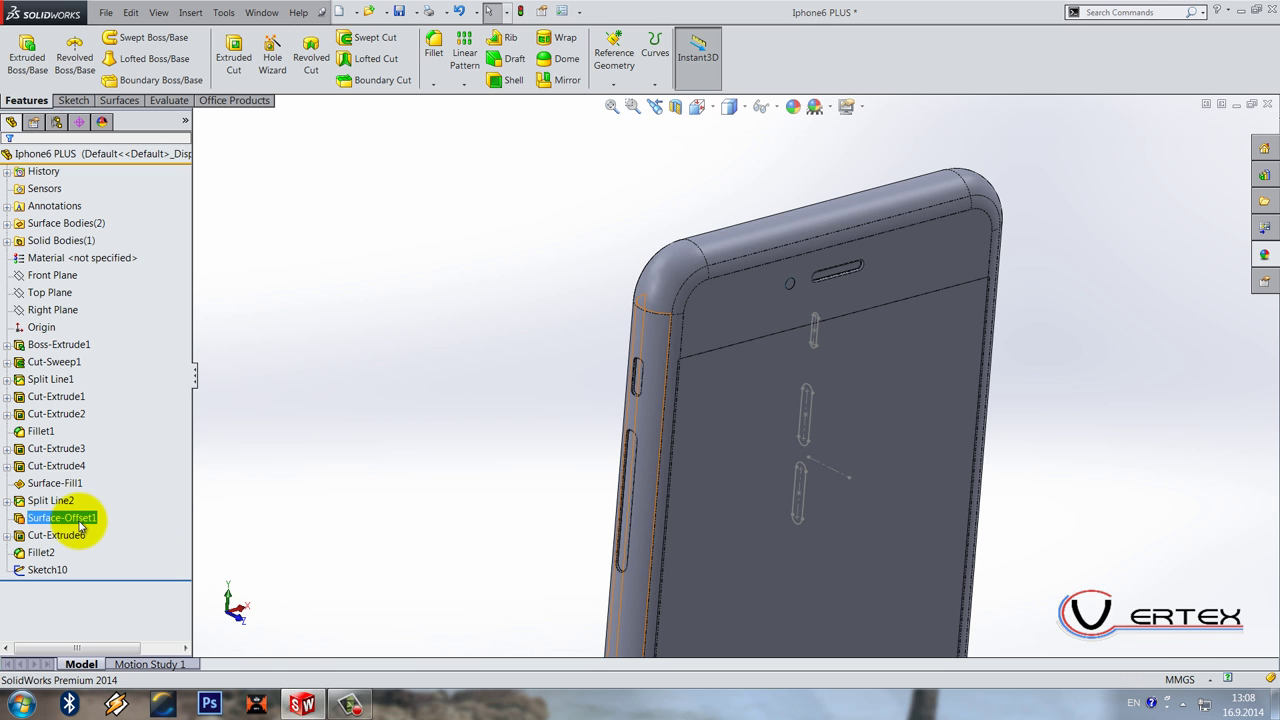
pyautogui.click(229, 60)
pyautogui.scroll(-1, 229, 66)
pyautogui.click(331, 60)
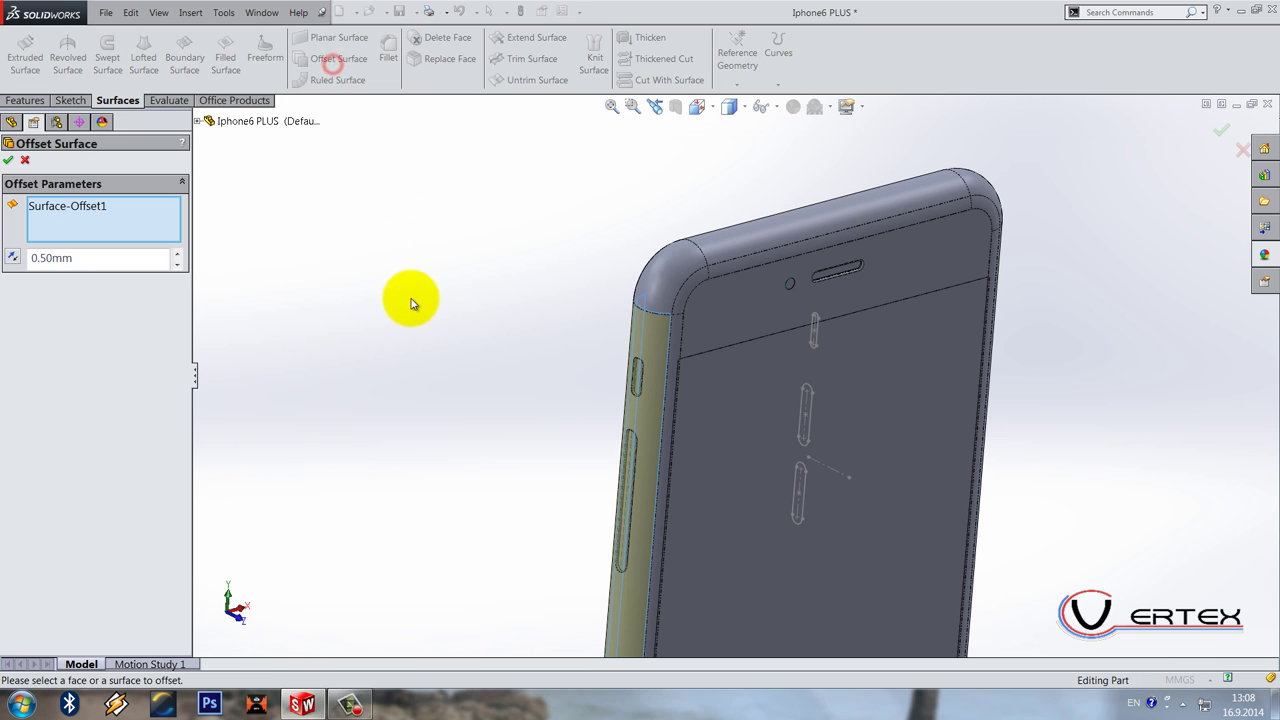
pyautogui.click(104, 262)
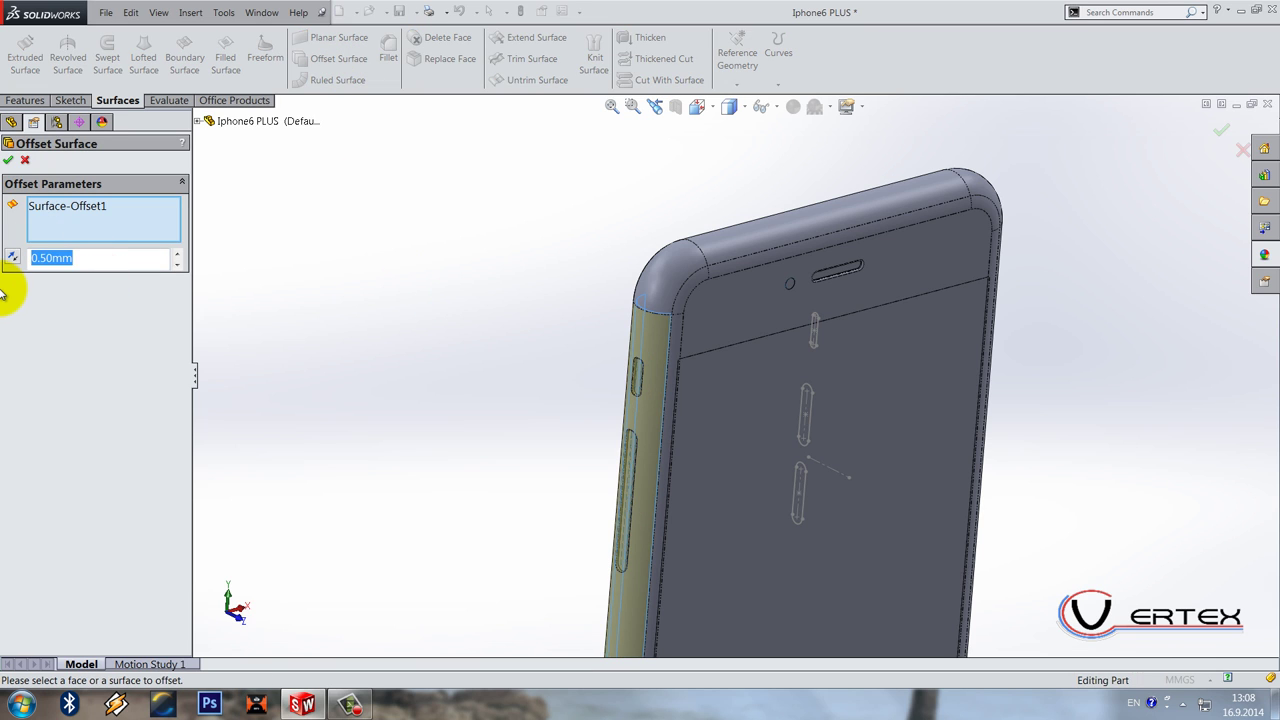
pyautogui.moveTo(423, 320)
pyautogui.mouseDown(button='middle')
pyautogui.moveTo(380, 243)
pyautogui.moveTo(343, 214)
pyautogui.moveTo(425, 322)
pyautogui.mouseUp(button='middle')
pyautogui.rightClick(425, 322)
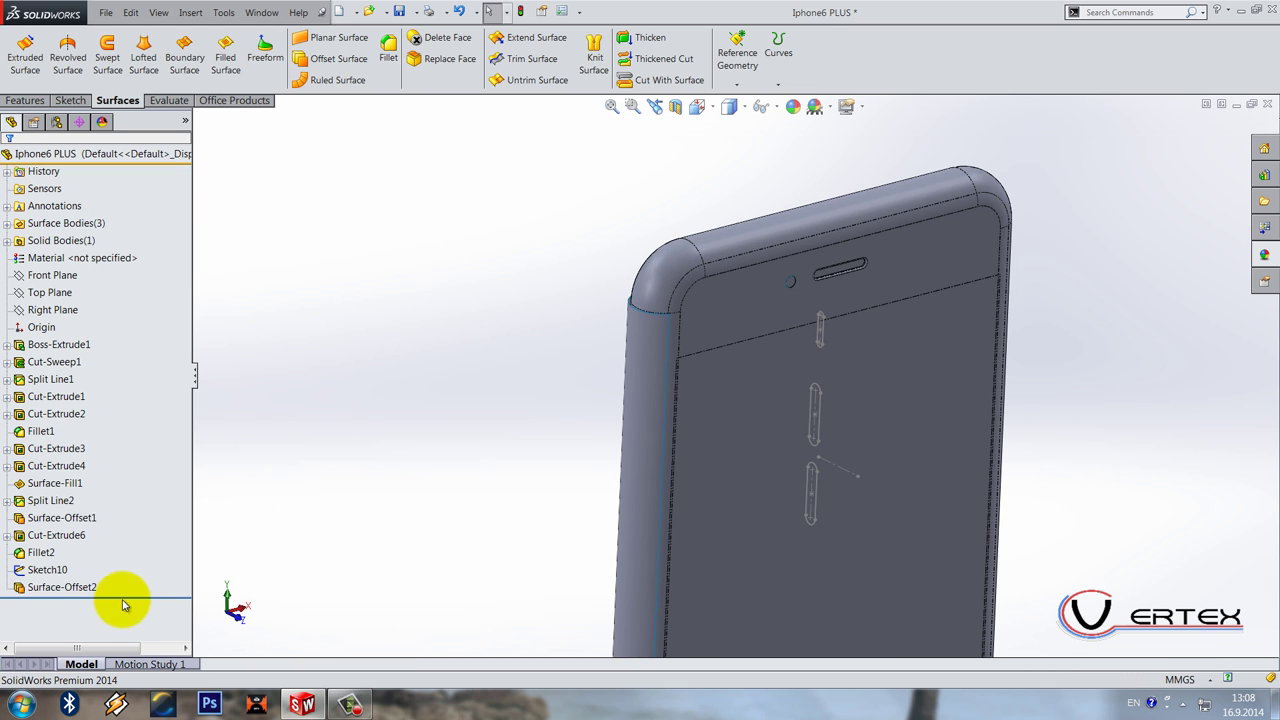
# Step: Extrude the three slot profiles of Sketch10 up to the Surface-Offset2 surface, merging the result with the body
pyautogui.scroll(1, 109, 40)
pyautogui.scroll(1, 179, 40)
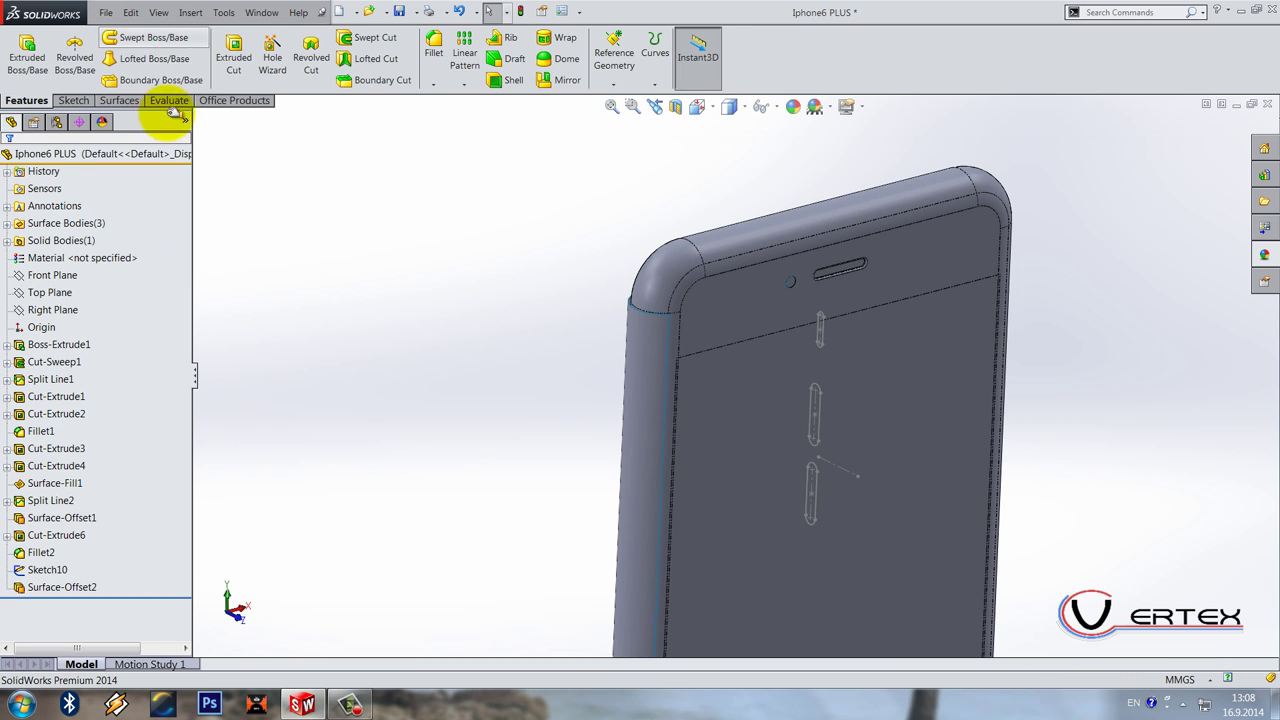
pyautogui.click(57, 535)
pyautogui.click(65, 571)
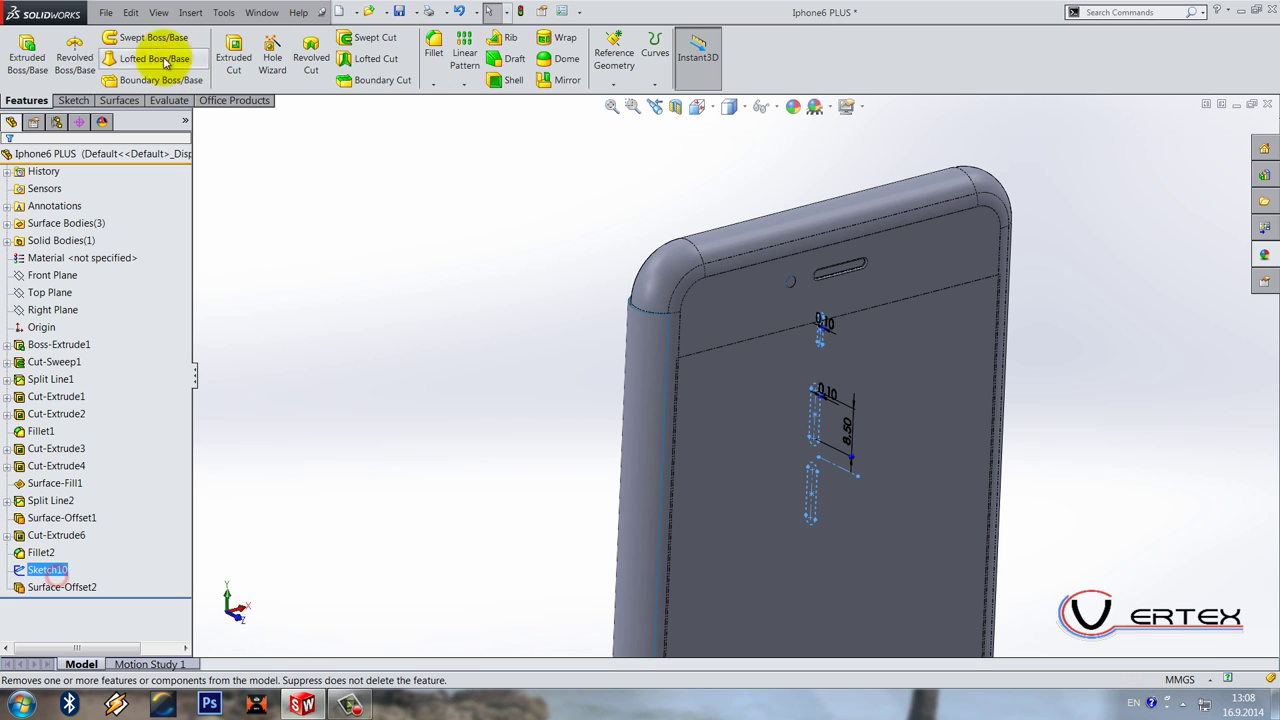
pyautogui.click(28, 50)
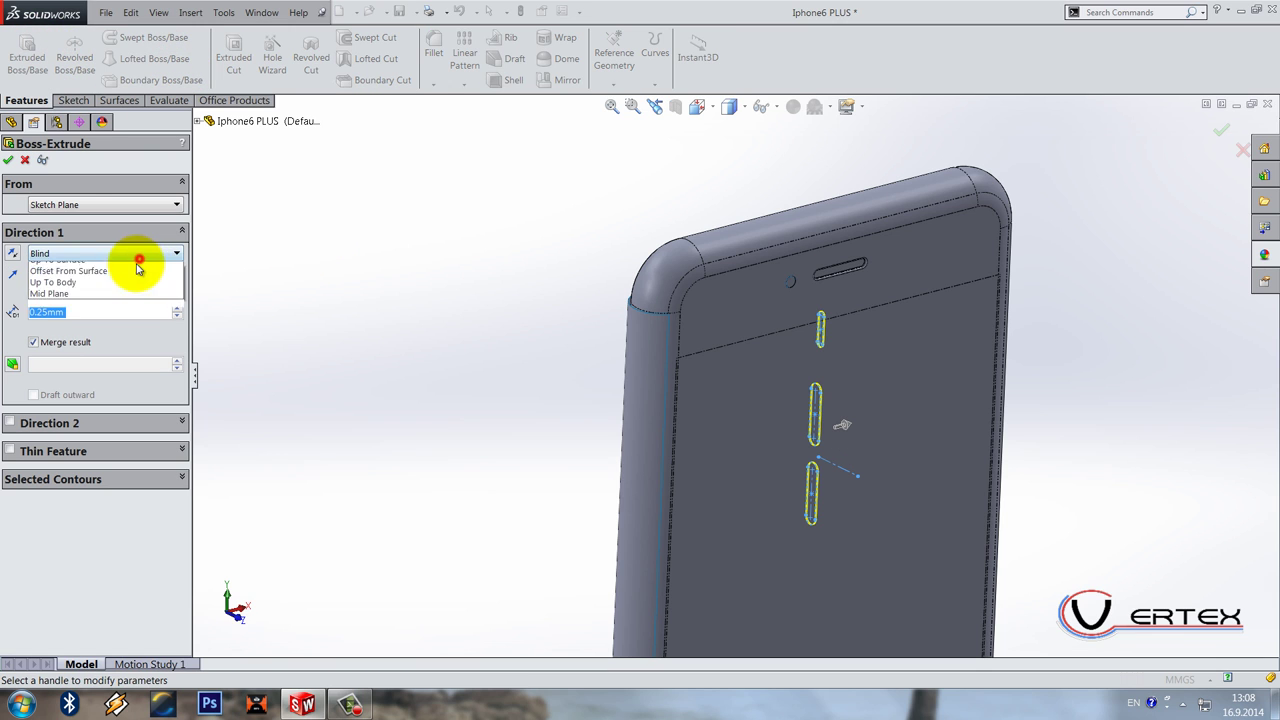
pyautogui.click(102, 298)
pyautogui.click(632, 391)
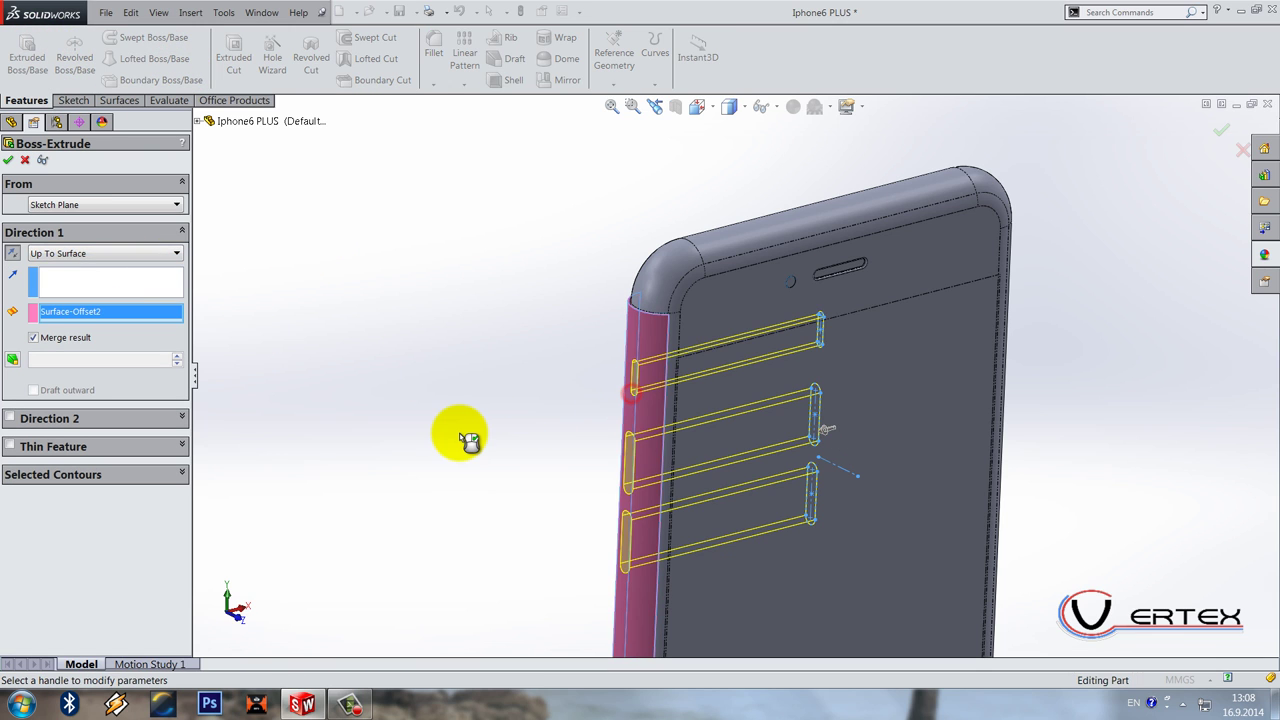
pyautogui.rightClick(460, 437)
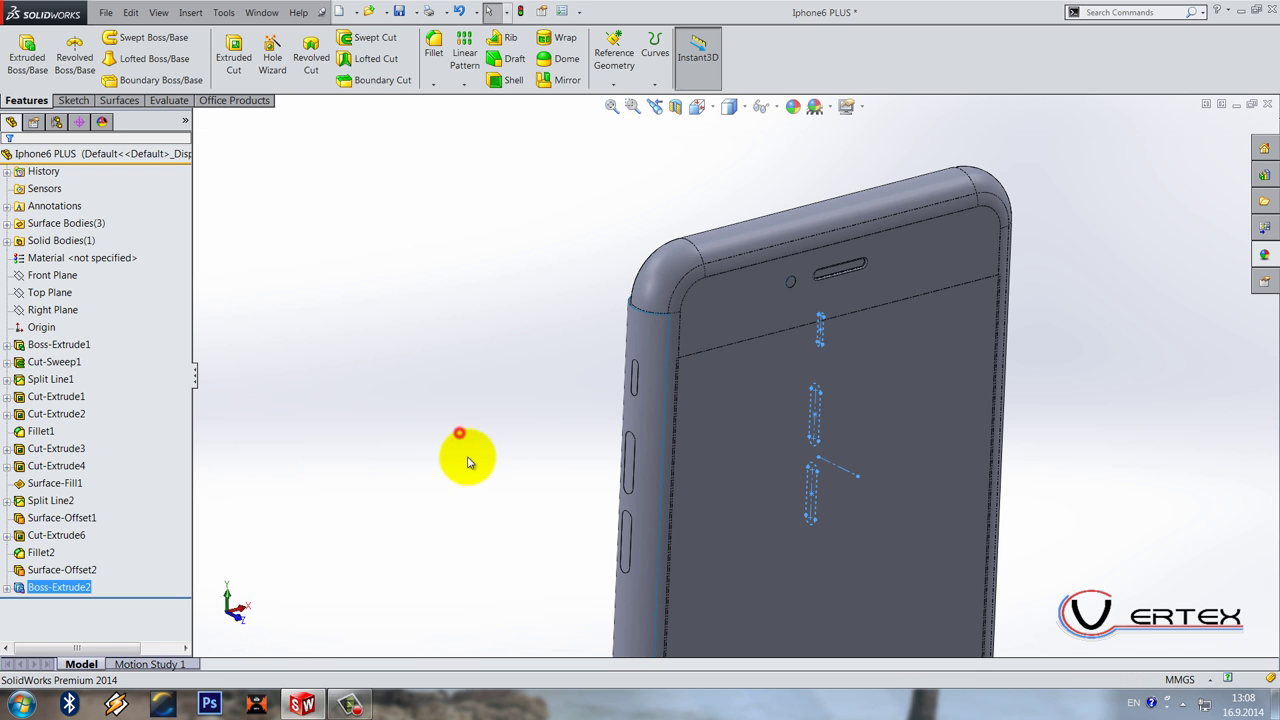
# Step: Hide the Surface-Offset2 and Surface-Offset1 surfaces
pyautogui.rightClick(86, 571)
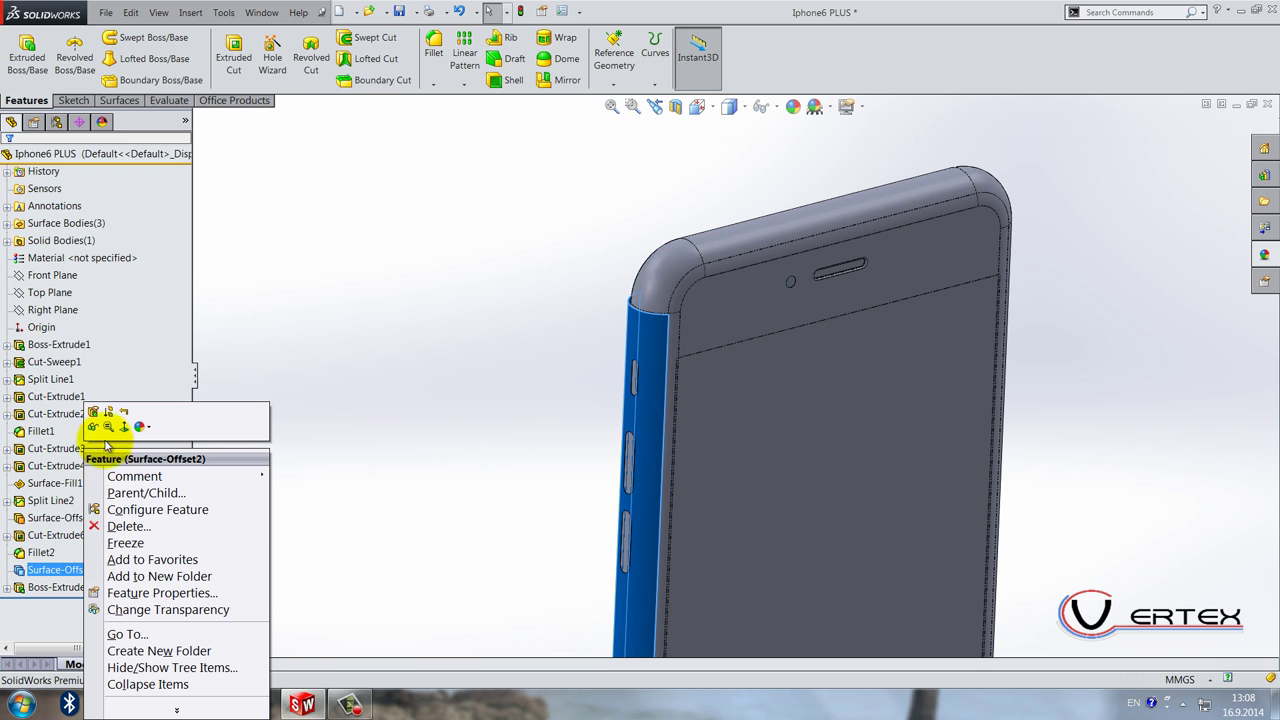
pyautogui.click(91, 430)
pyautogui.moveTo(514, 425); pyautogui.dragTo(210, 497, button='middle')
pyautogui.rightClick(62, 517)
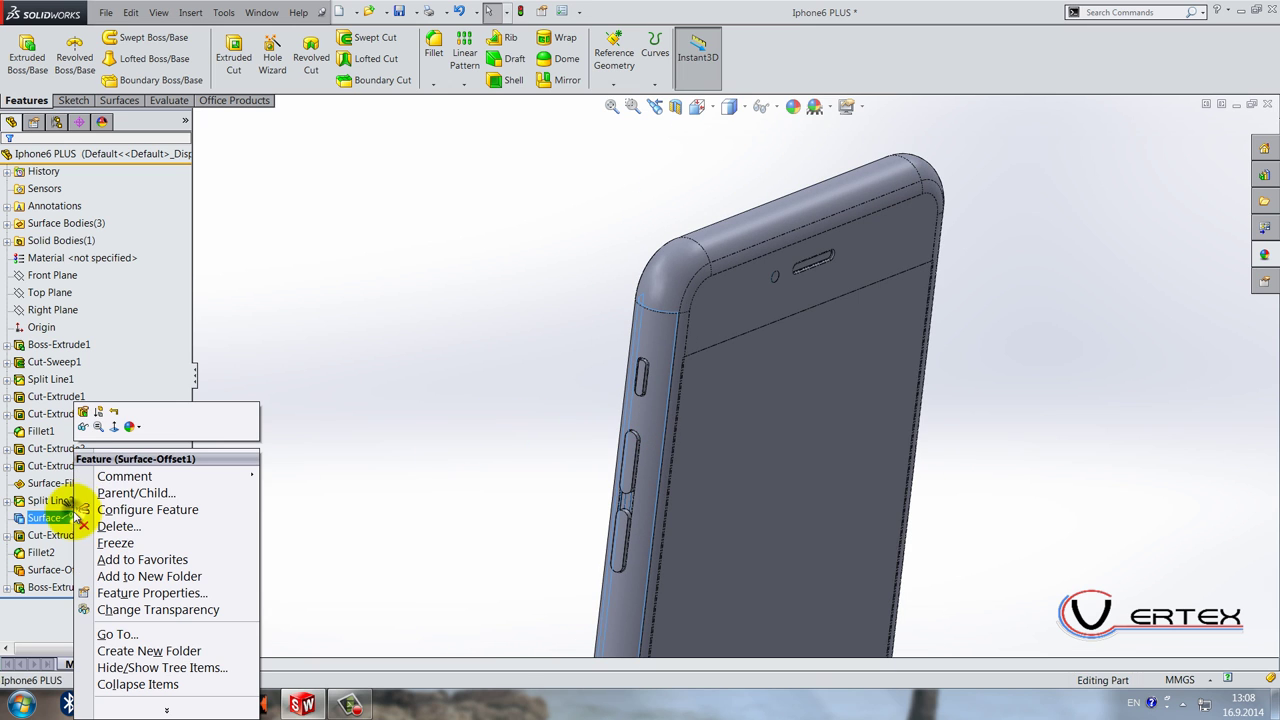
pyautogui.click(83, 428)
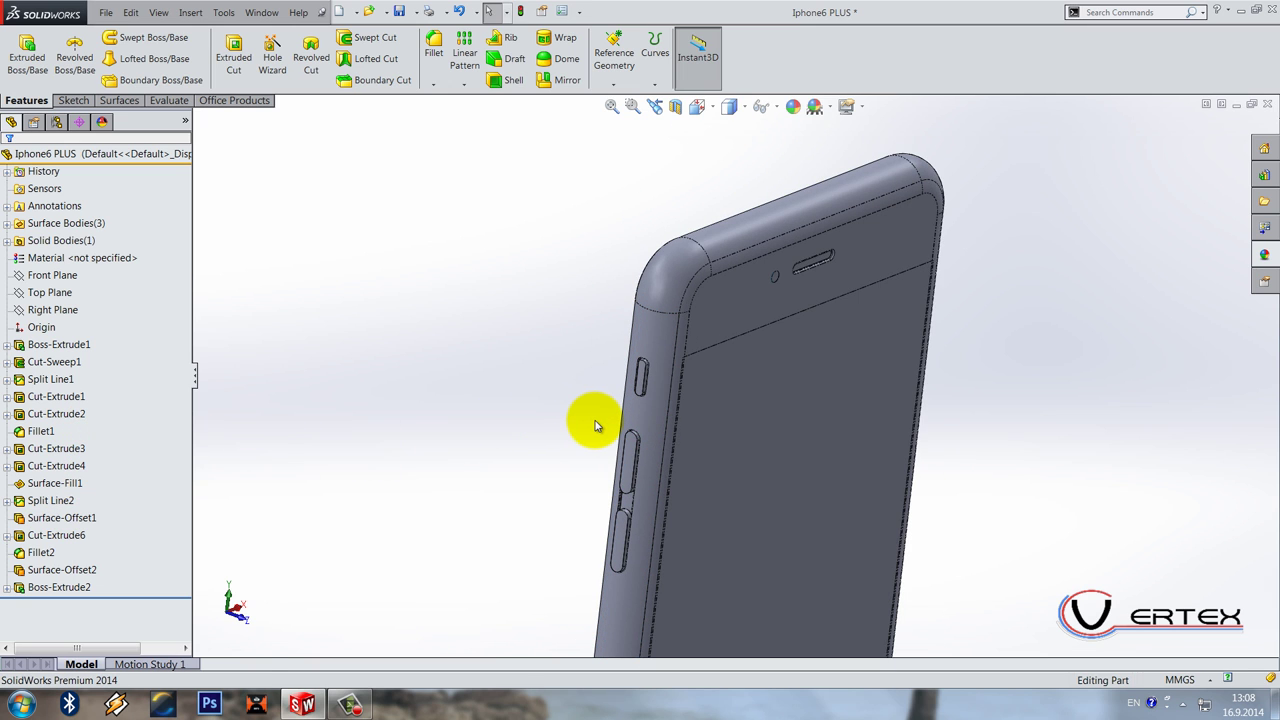
# Step: Fillet the outer edges of the three side buttons with a constant 0.10 mm radius
pyautogui.scroll(-10, 595, 427)
pyautogui.moveTo(730, 371); pyautogui.dragTo(491, 126, button='middle')
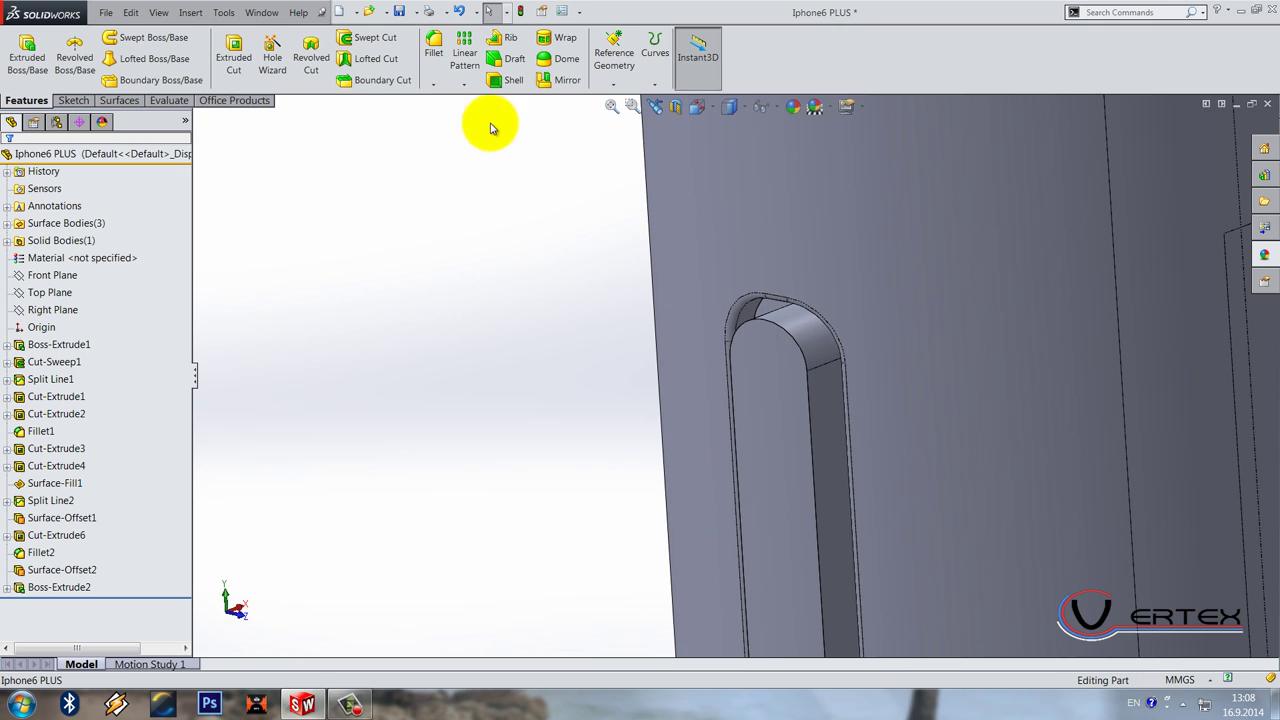
pyautogui.click(434, 50)
pyautogui.scroll(10, 617, 351)
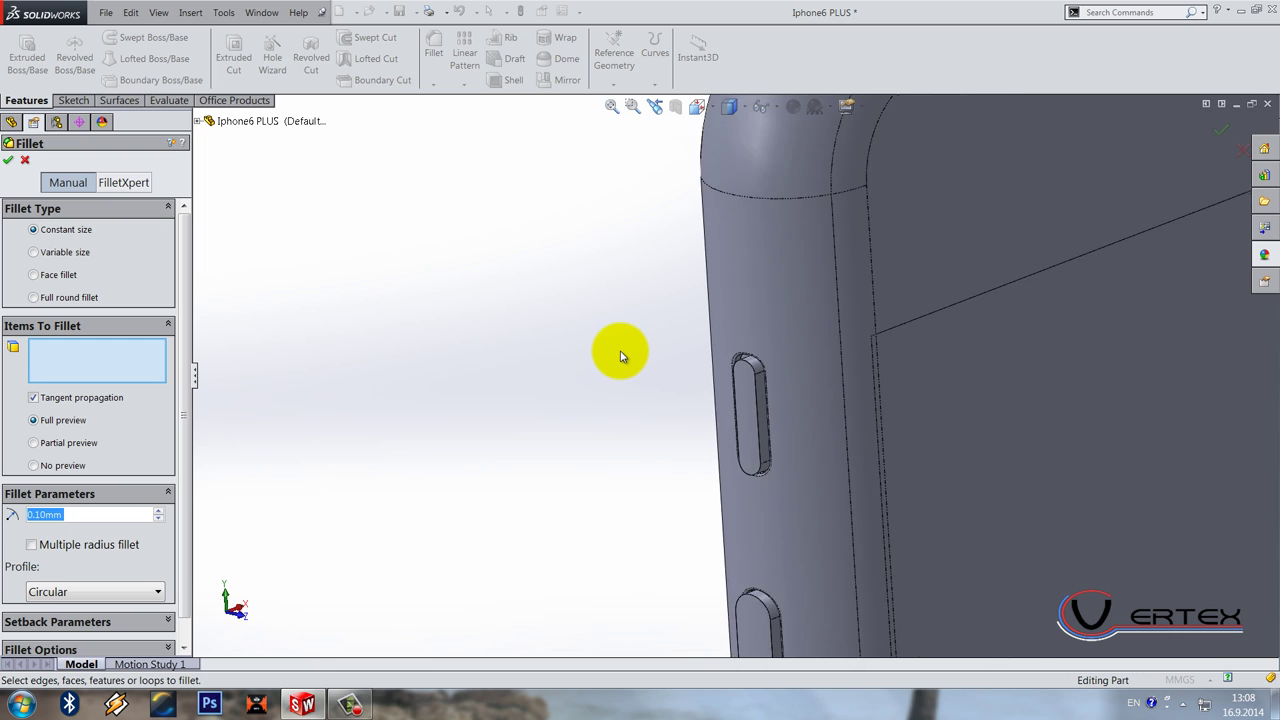
pyautogui.scroll(-2, 702, 495)
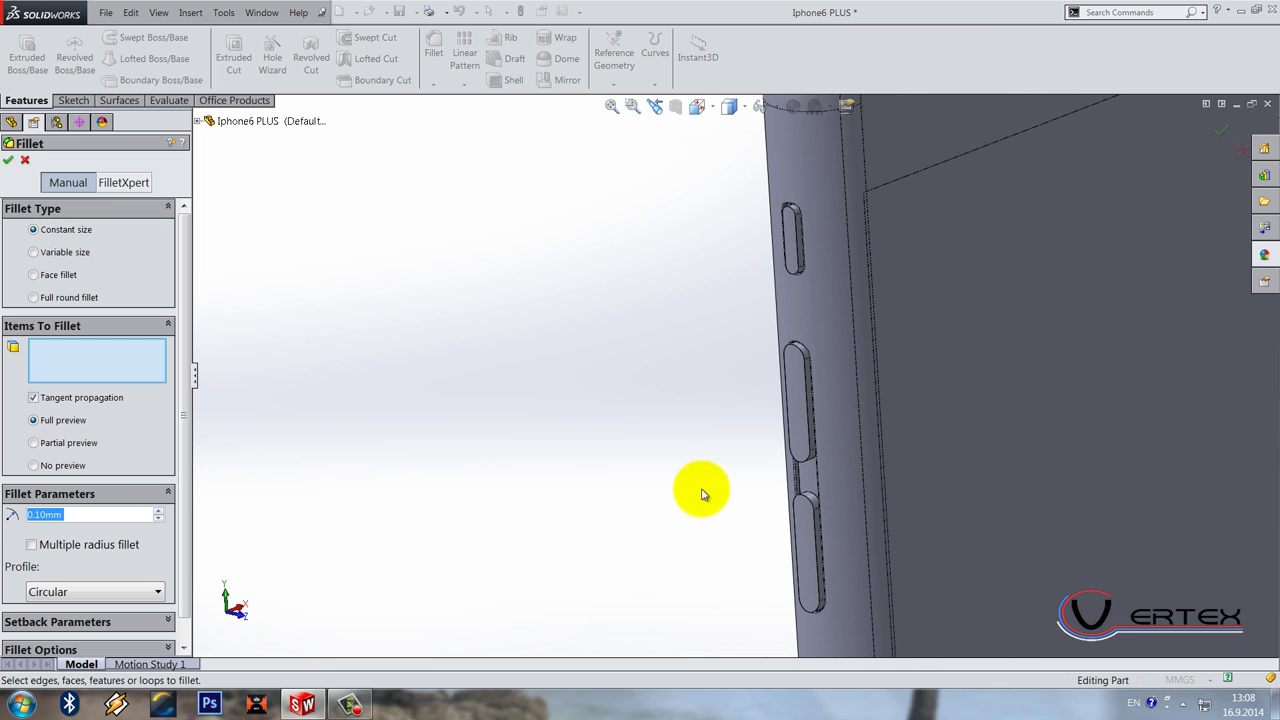
pyautogui.click(806, 241)
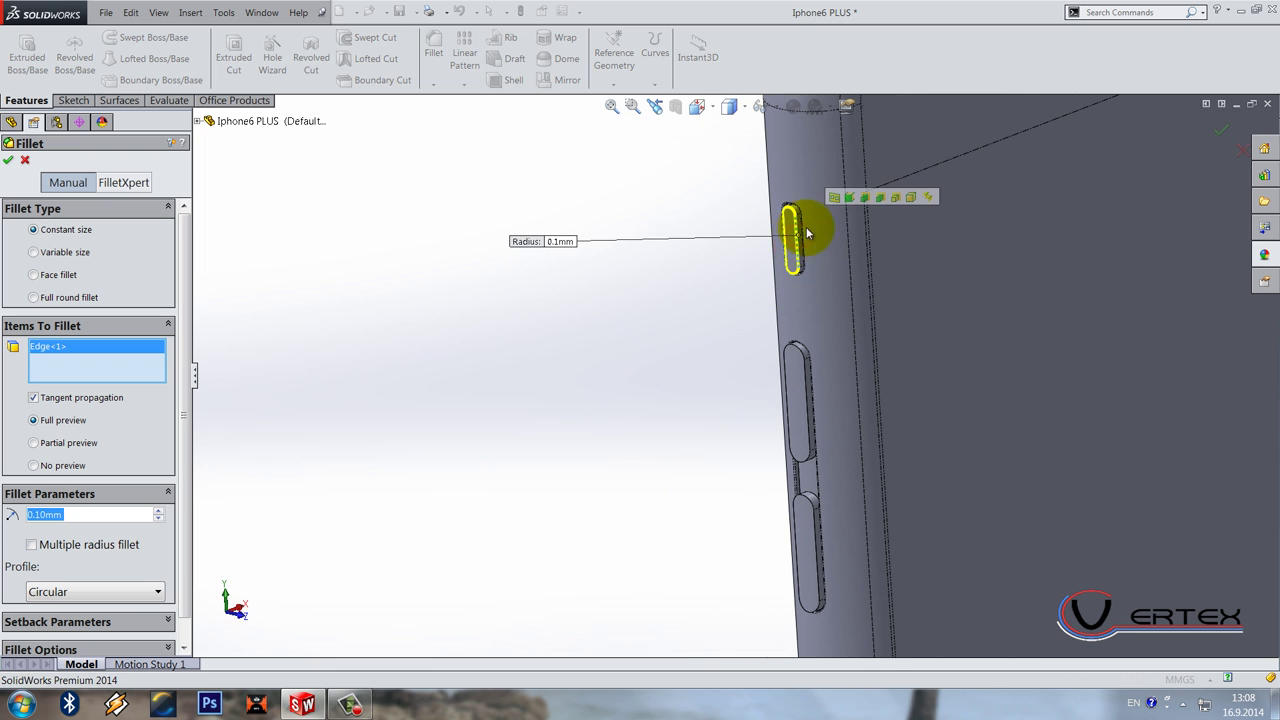
pyautogui.click(865, 198)
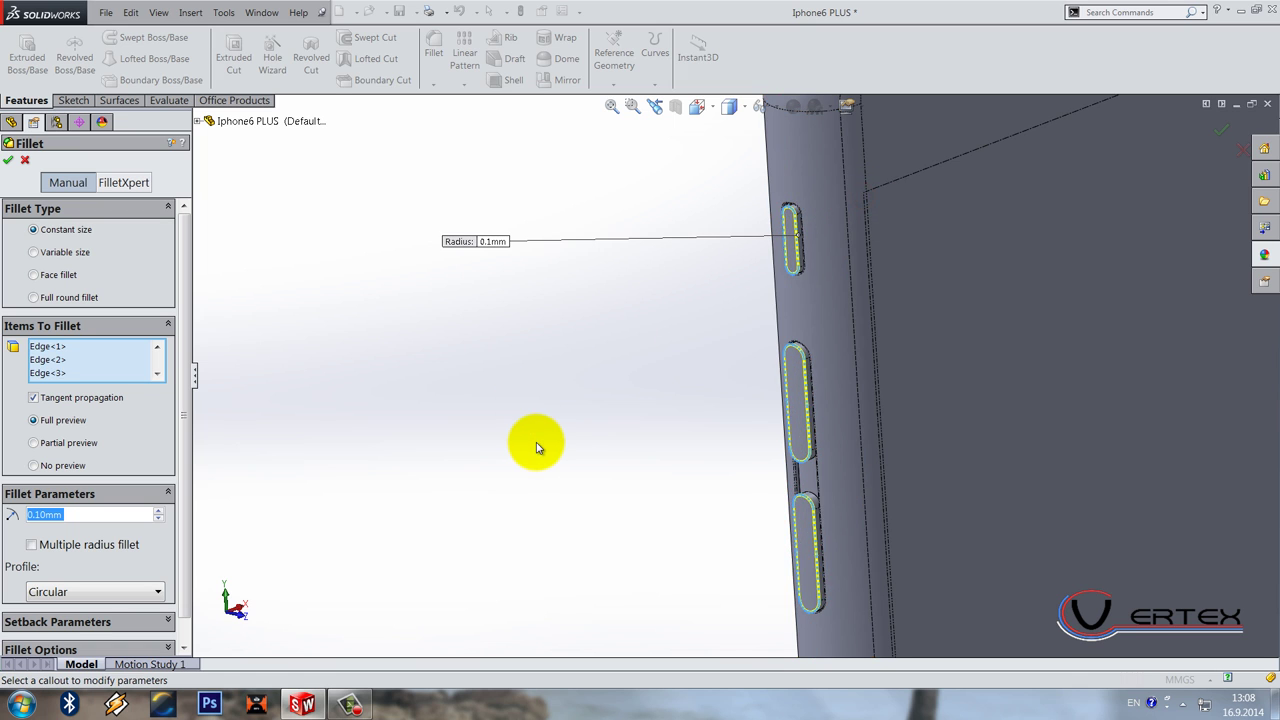
pyautogui.scroll(3, 535, 442)
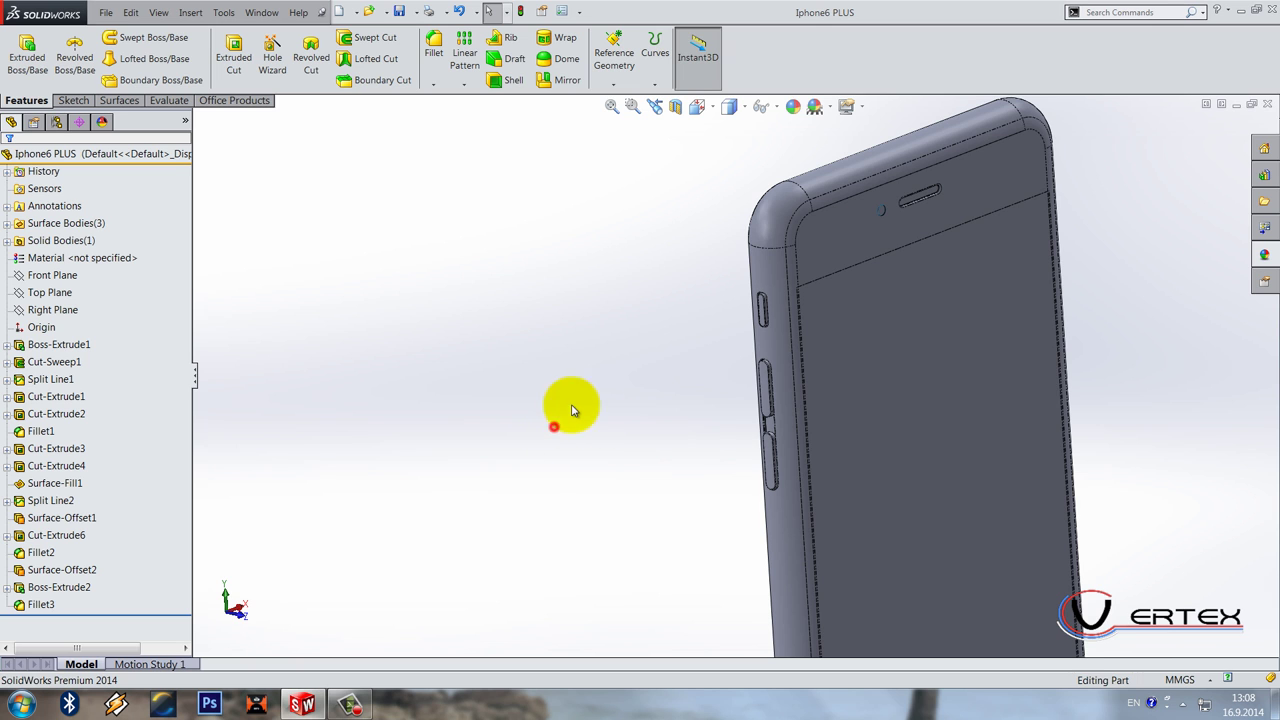
# Step: Create an offset surface from the phone's opposite long side face at 0.50 mm with the offset direction flipped
pyautogui.scroll(2, 730, 380)
pyautogui.moveTo(889, 329); pyautogui.dragTo(704, 440, button='middle')
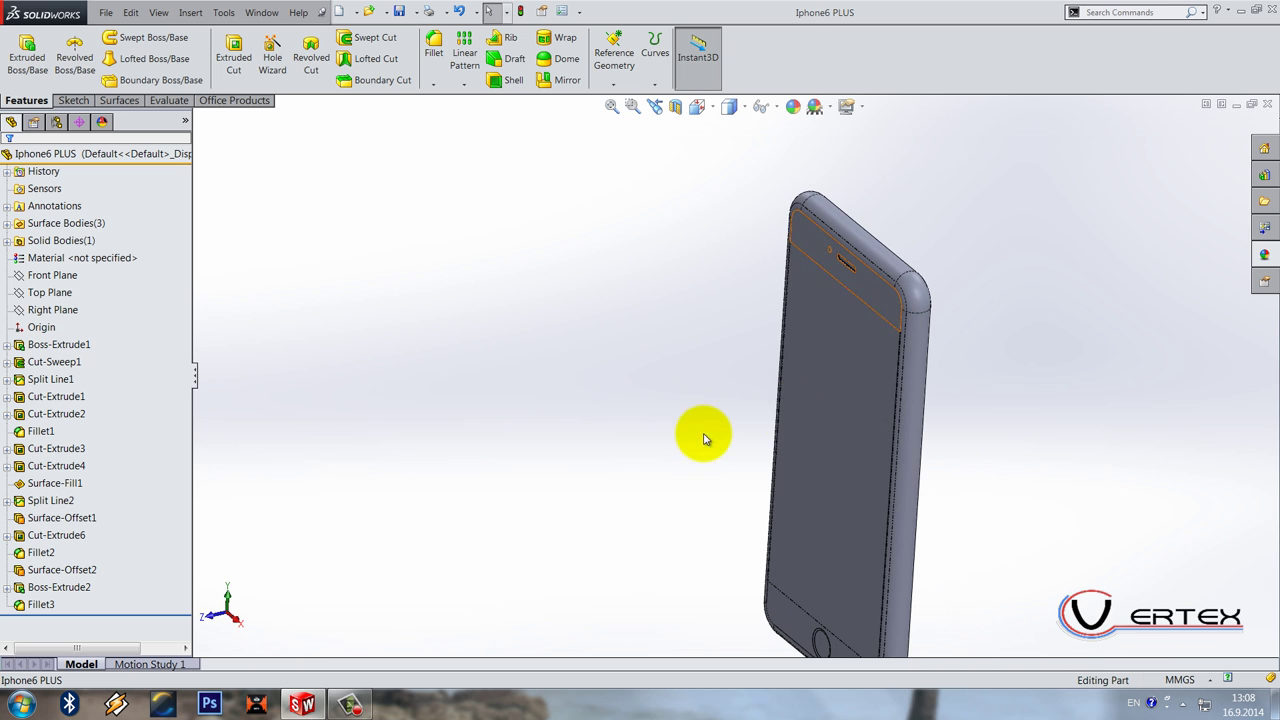
pyautogui.scroll(-5, 950, 345)
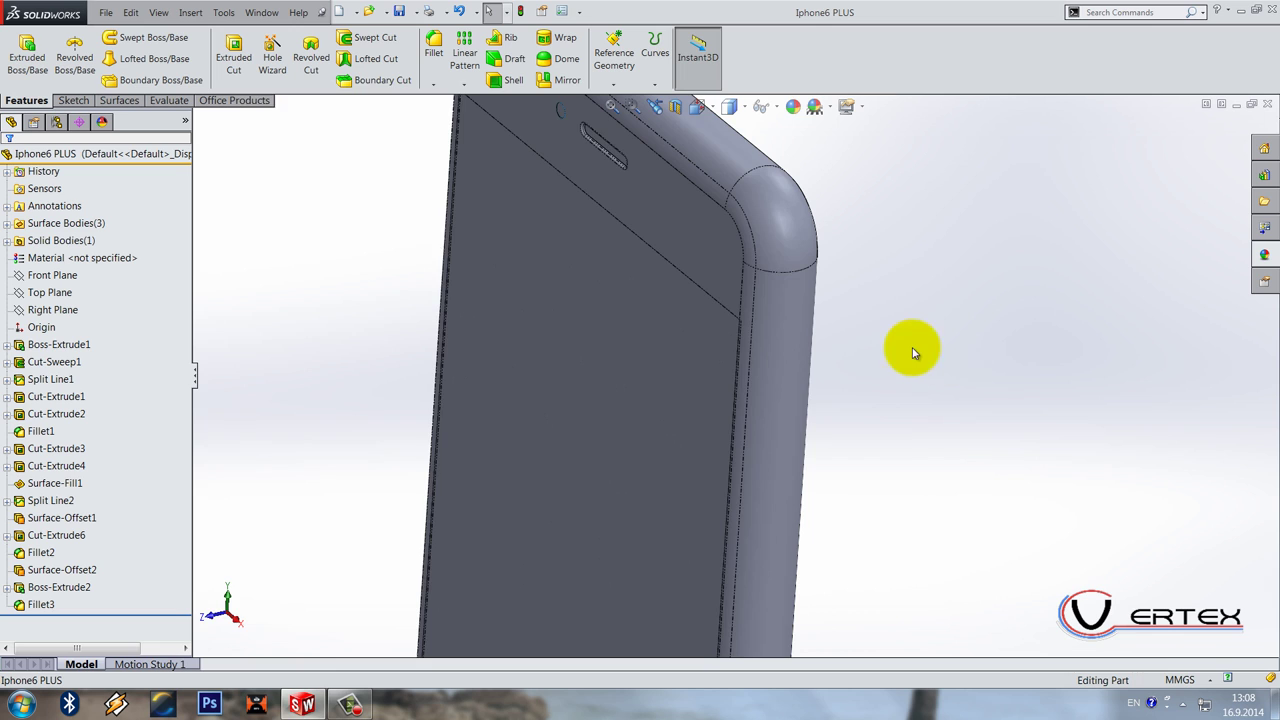
pyautogui.click(723, 325)
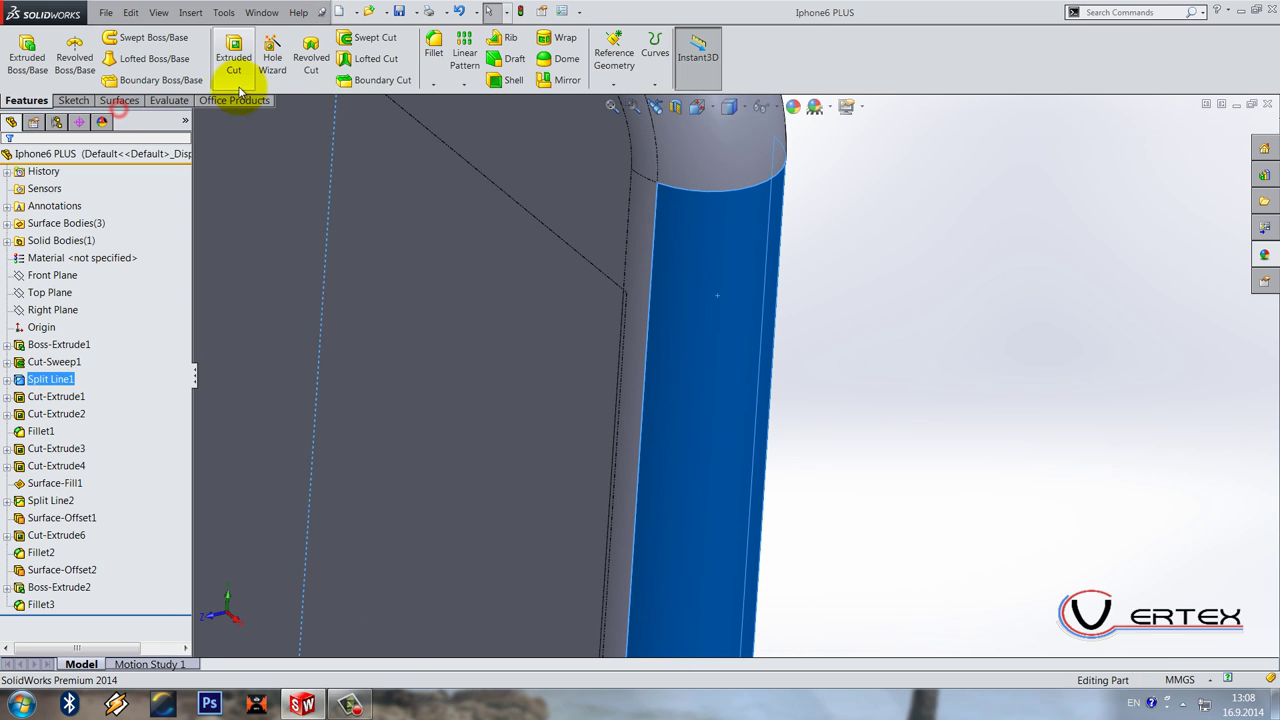
pyautogui.click(118, 101)
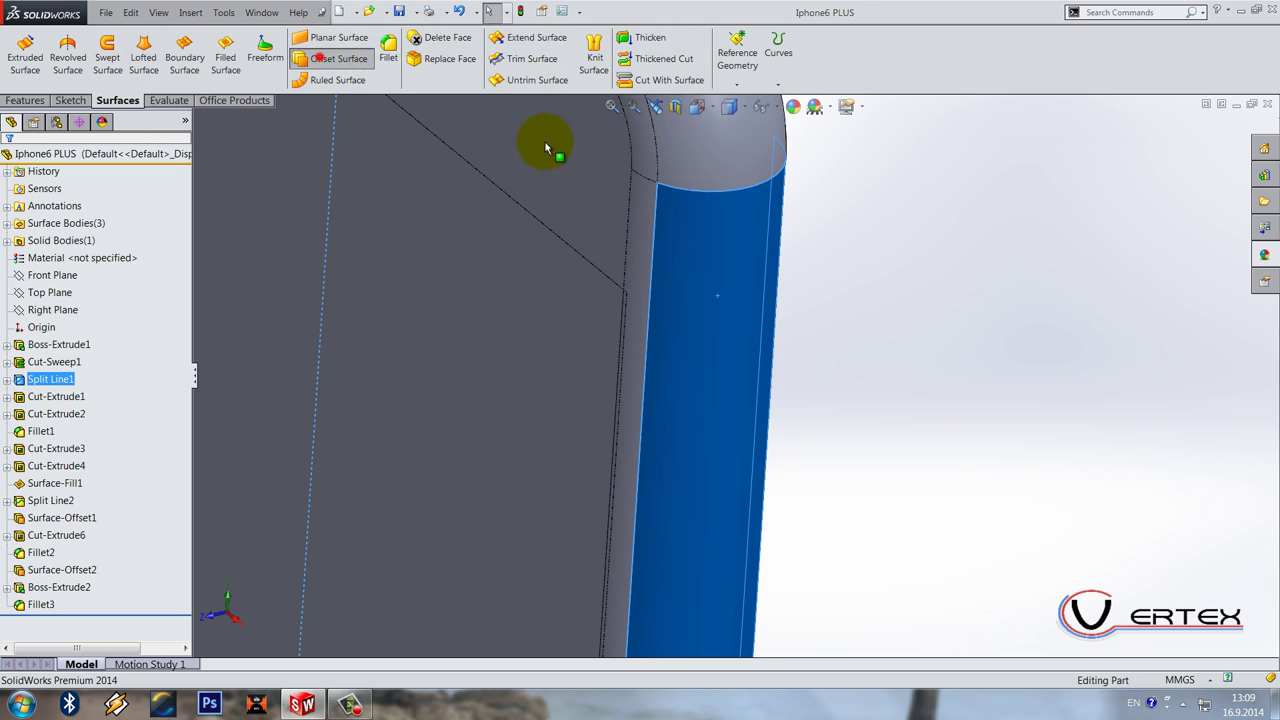
pyautogui.click(352, 58)
pyautogui.click(126, 257)
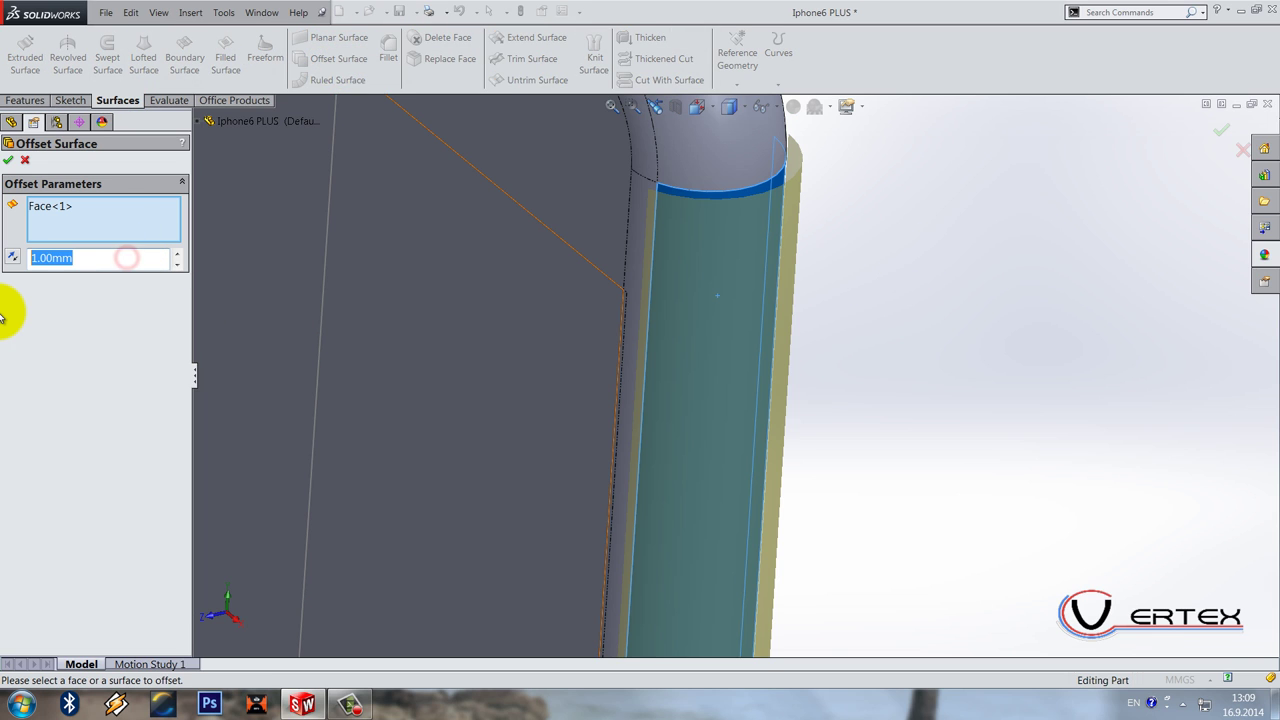
pyautogui.write('0.5')
pyautogui.press('Return')
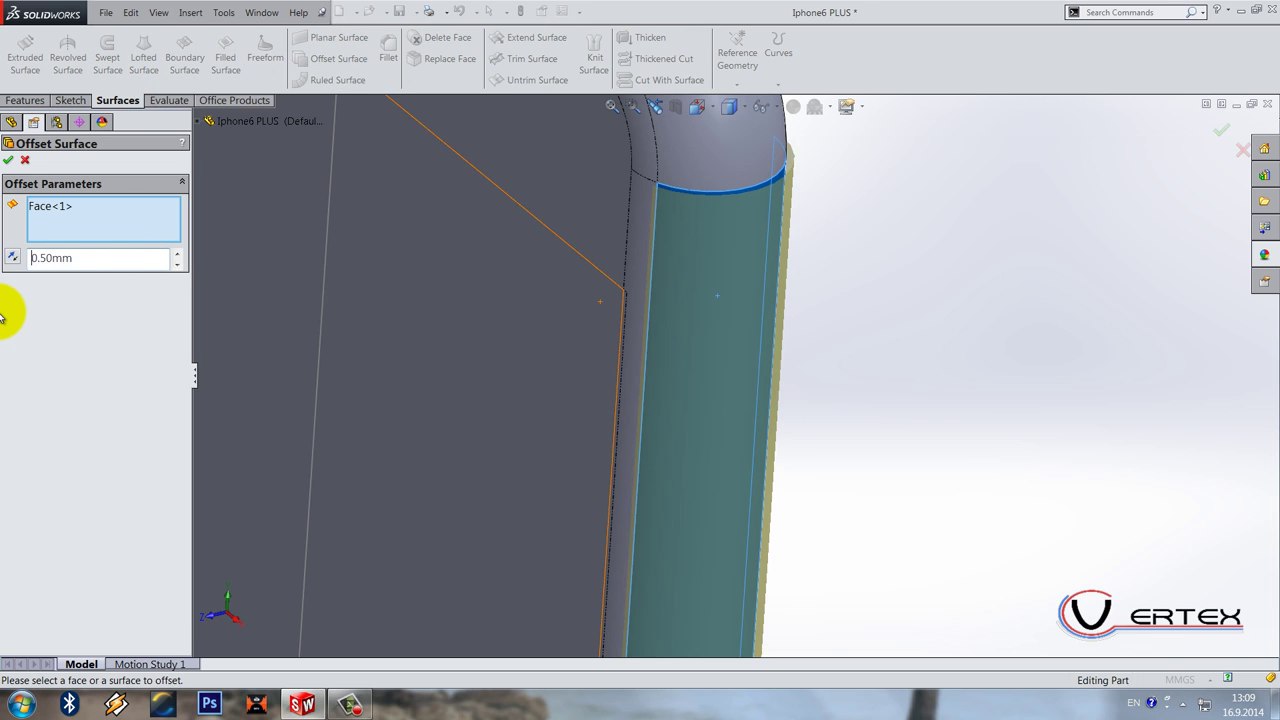
pyautogui.scroll(3, 583, 360)
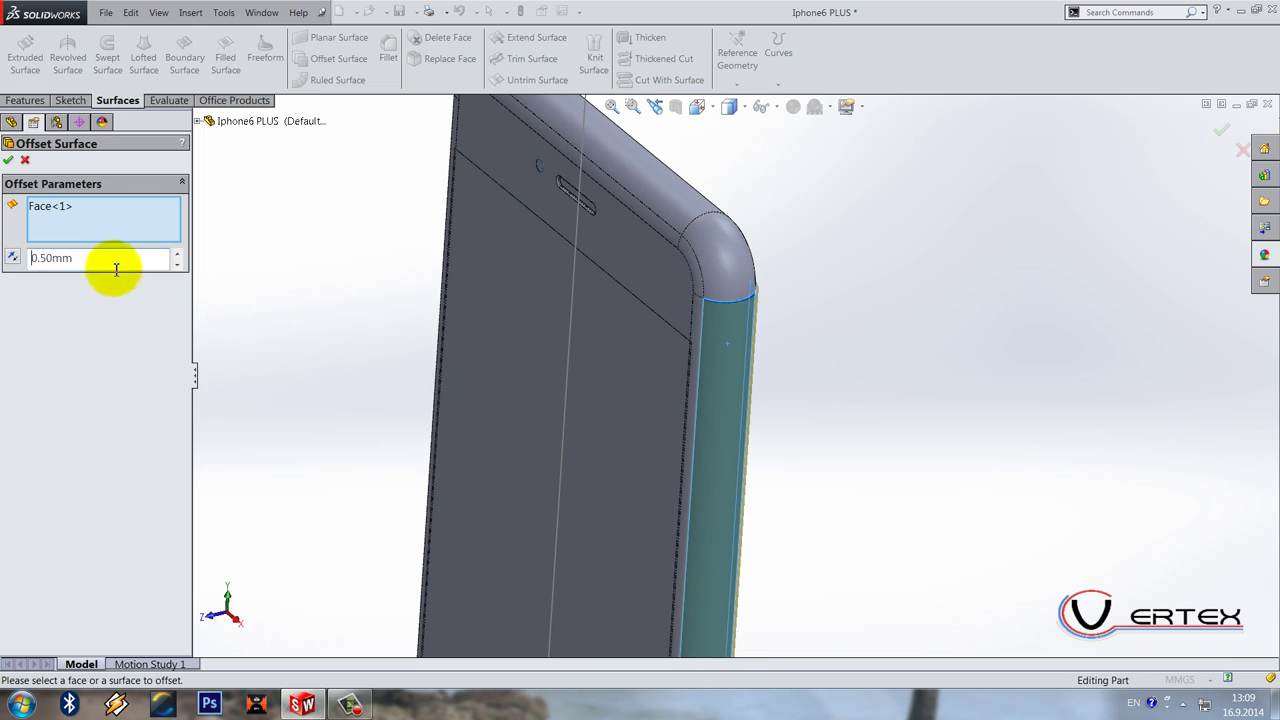
pyautogui.click(12, 258)
pyautogui.press('Return')
pyautogui.click(890, 348)
# Step: On the Right Plane, sketch a vertical centerpoint slot about 18 mm between arc centers and 3.9 mm wide on the phone's side
pyautogui.scroll(3, 775, 497)
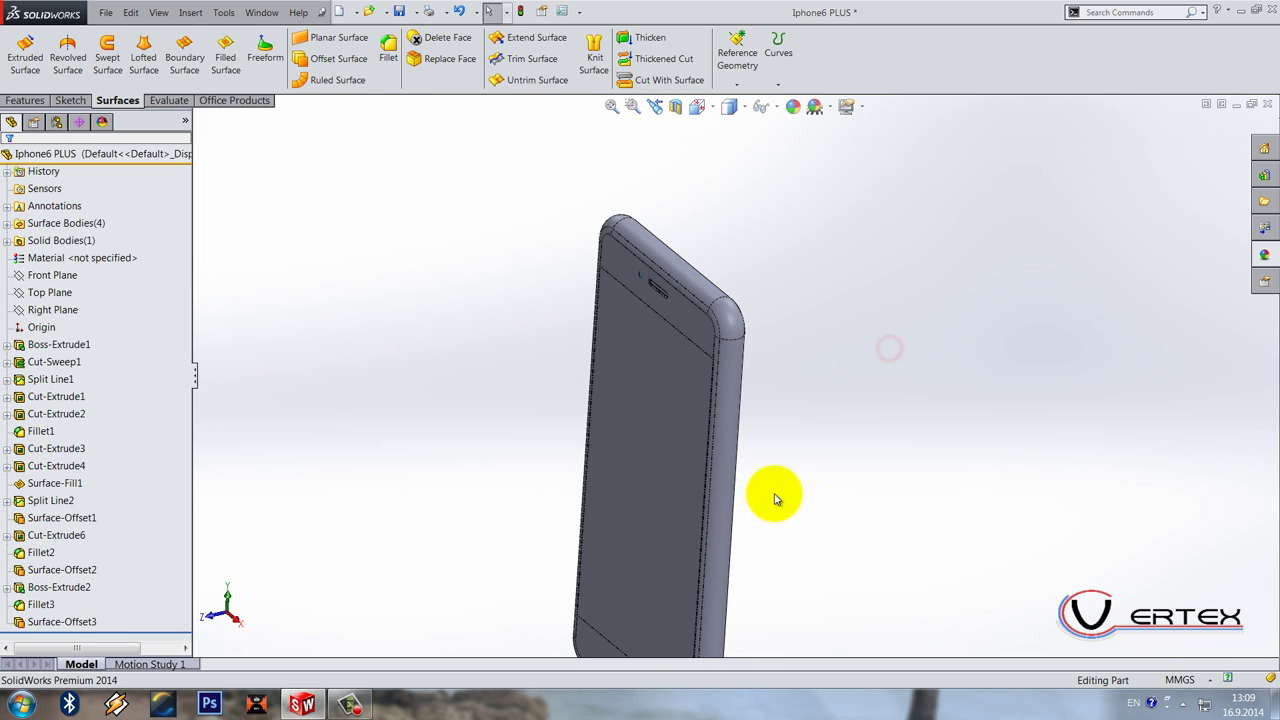
pyautogui.scroll(3, 775, 497)
pyautogui.rightClick(55, 312)
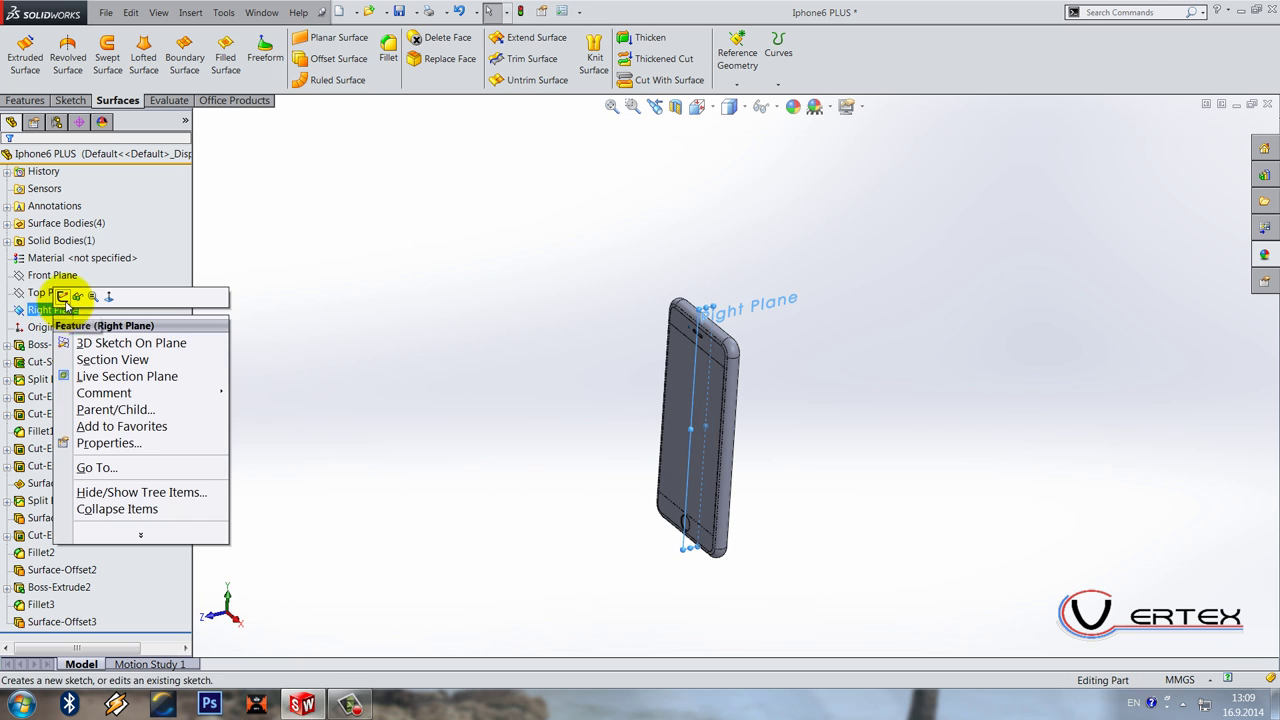
pyautogui.click(62, 296)
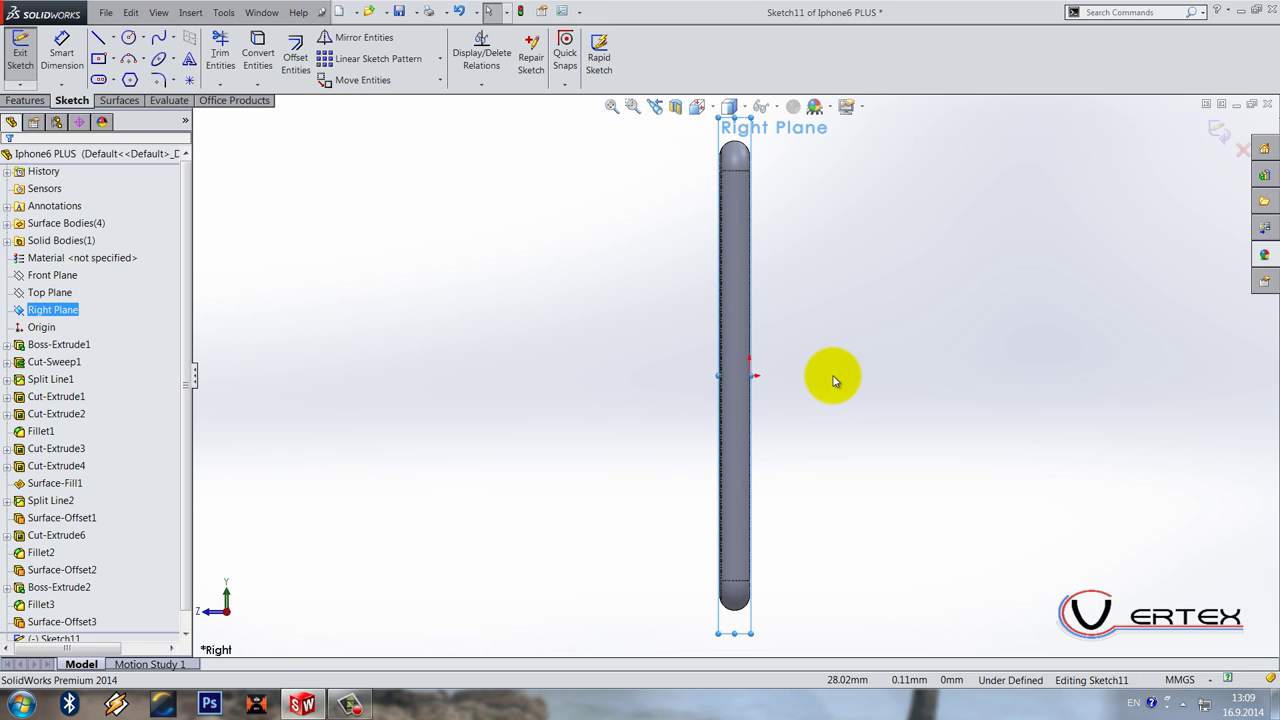
pyautogui.scroll(-3, 723, 221)
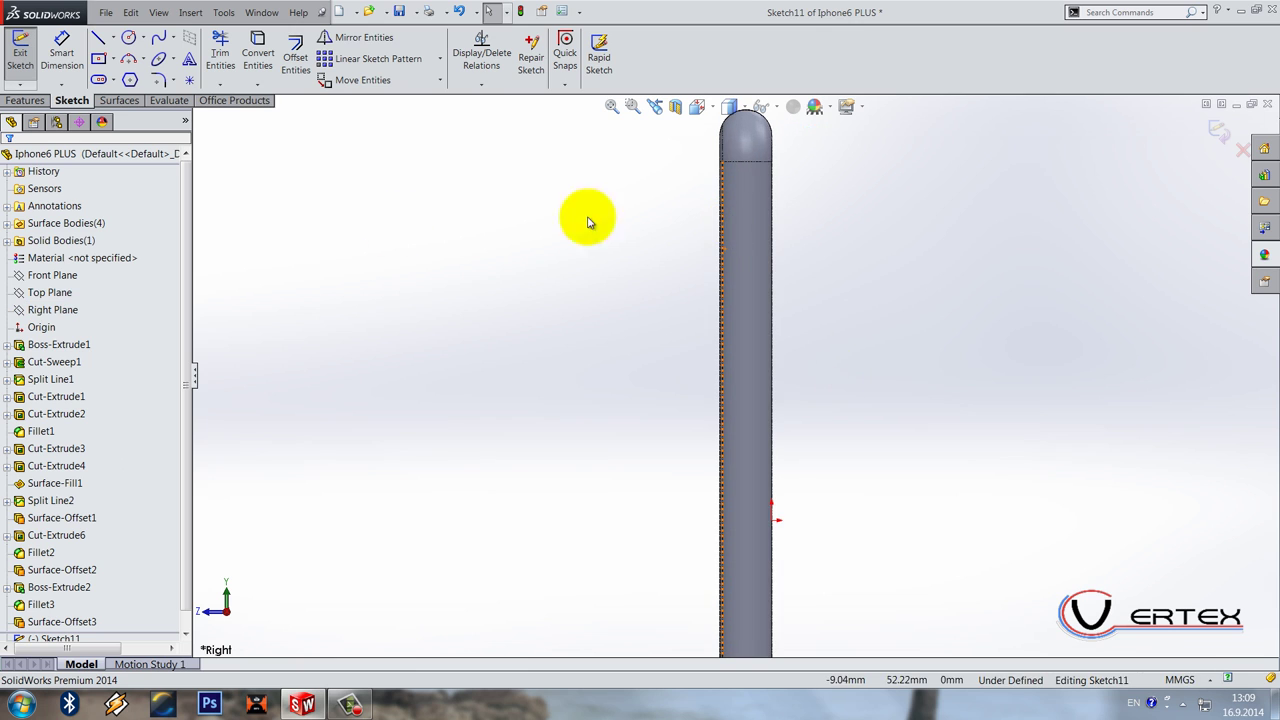
pyautogui.click(98, 80)
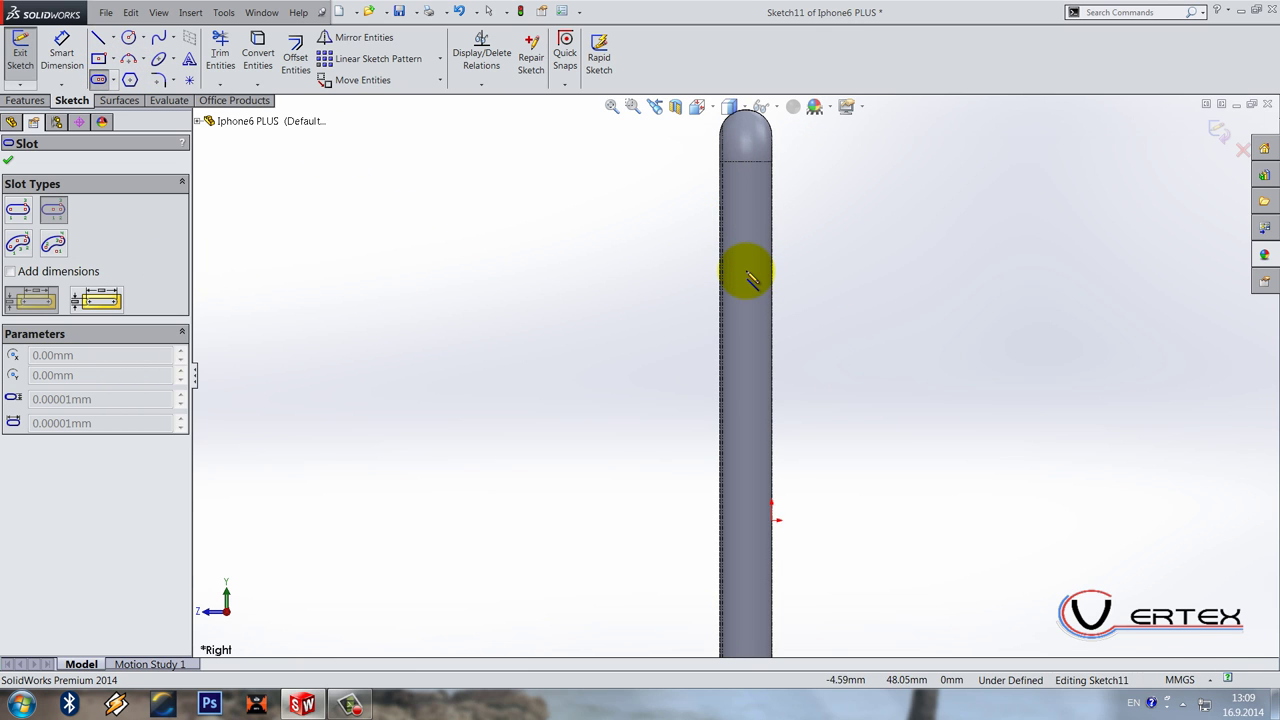
pyautogui.click(746, 271)
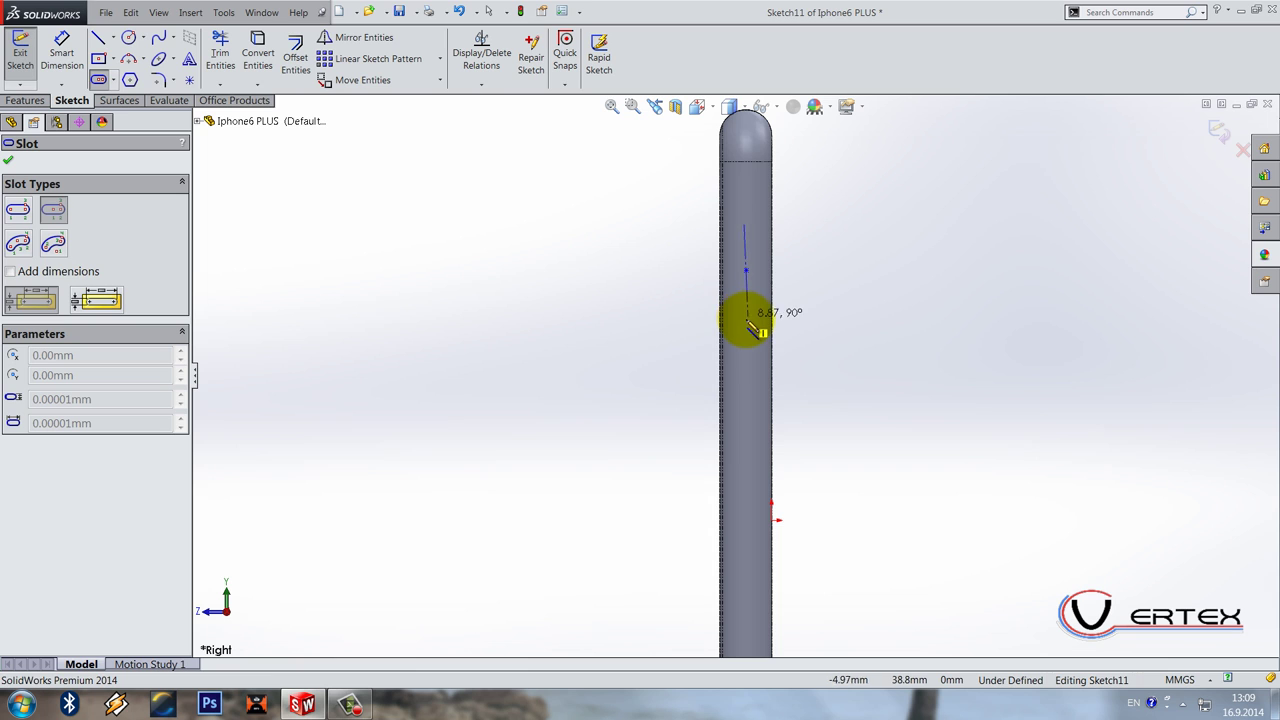
pyautogui.click(746, 322)
pyautogui.click(740, 316)
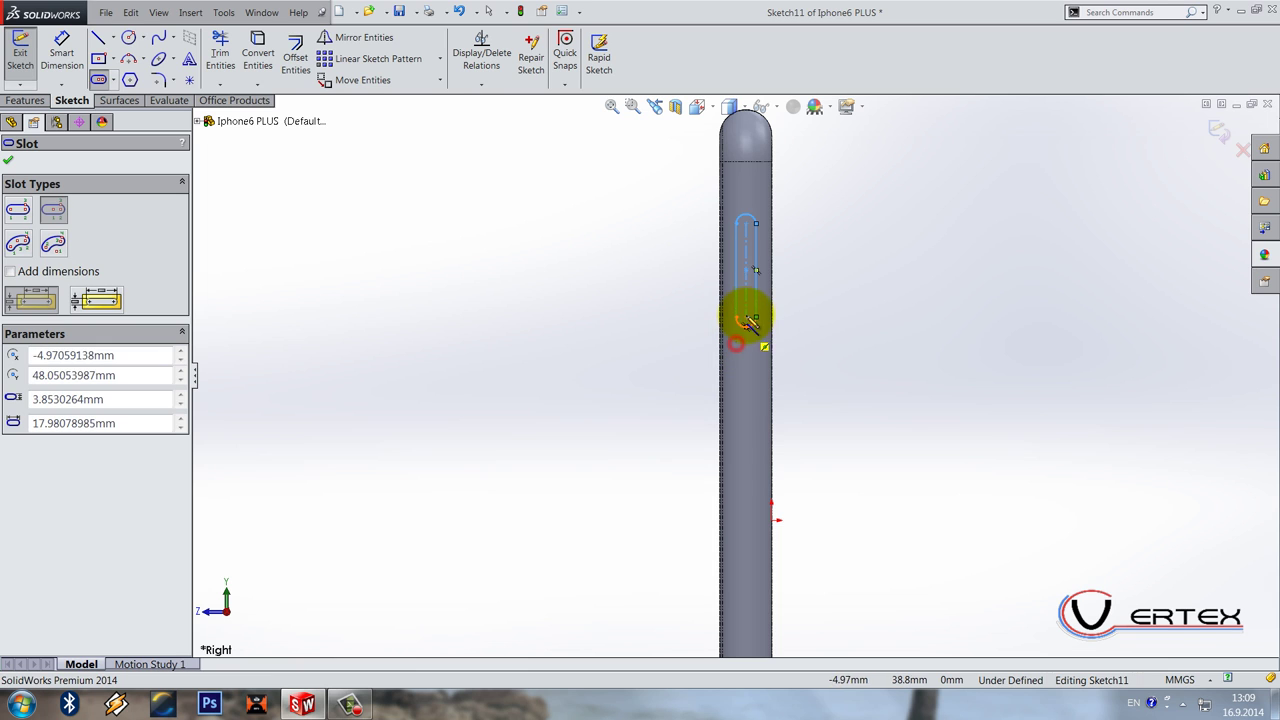
pyautogui.click(746, 298)
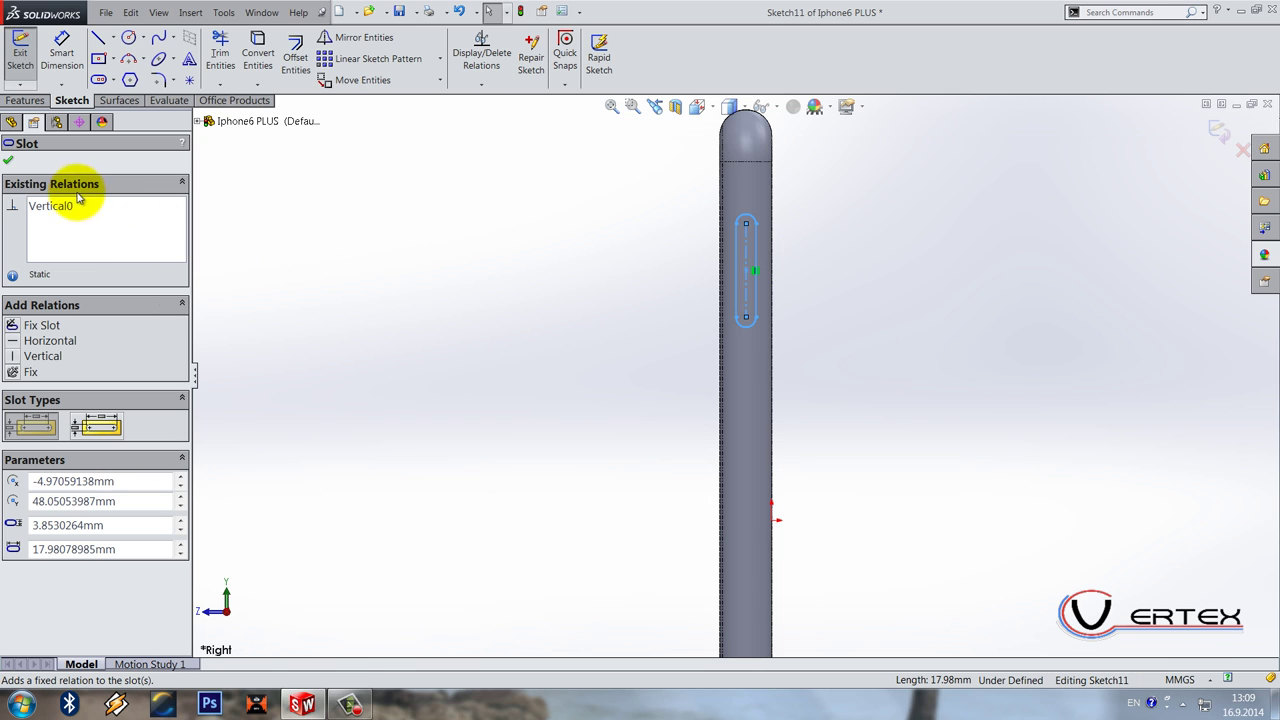
pyautogui.click(634, 324)
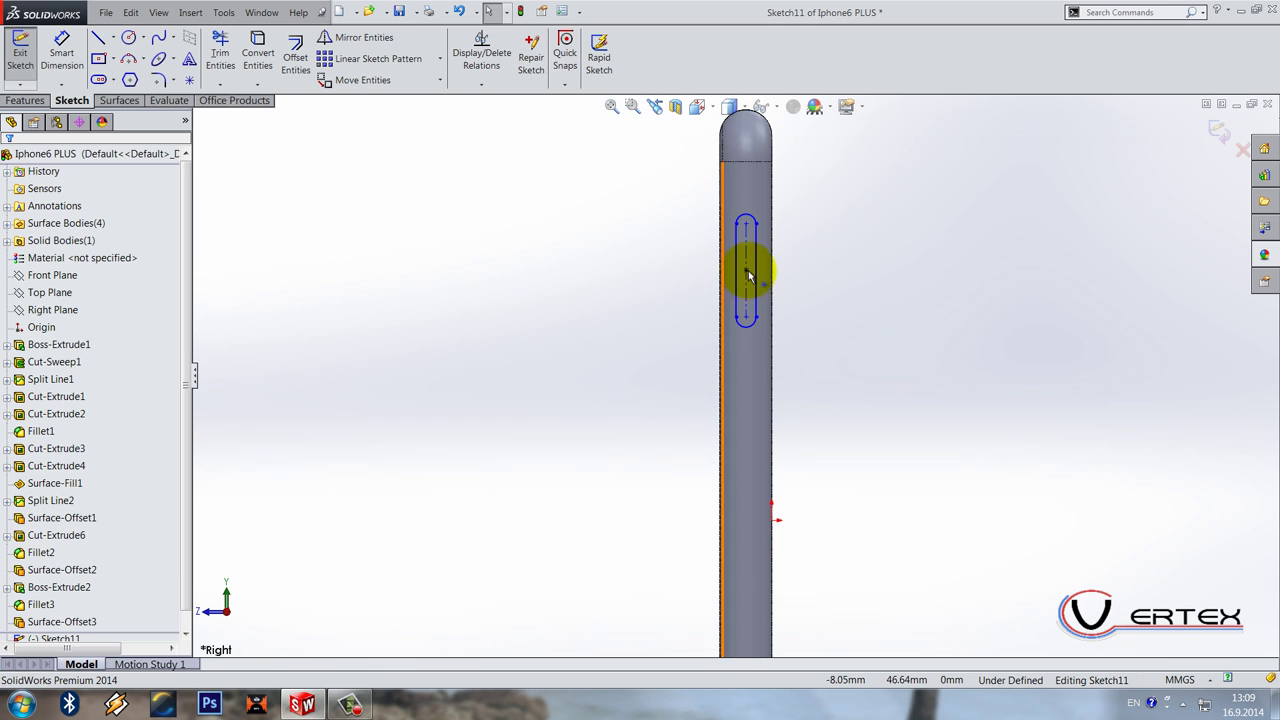
# Step: Dimension the slot to 9.5 mm between its arc centers and its end arc to a 1.325 mm radius
pyautogui.scroll(-2, 730, 325)
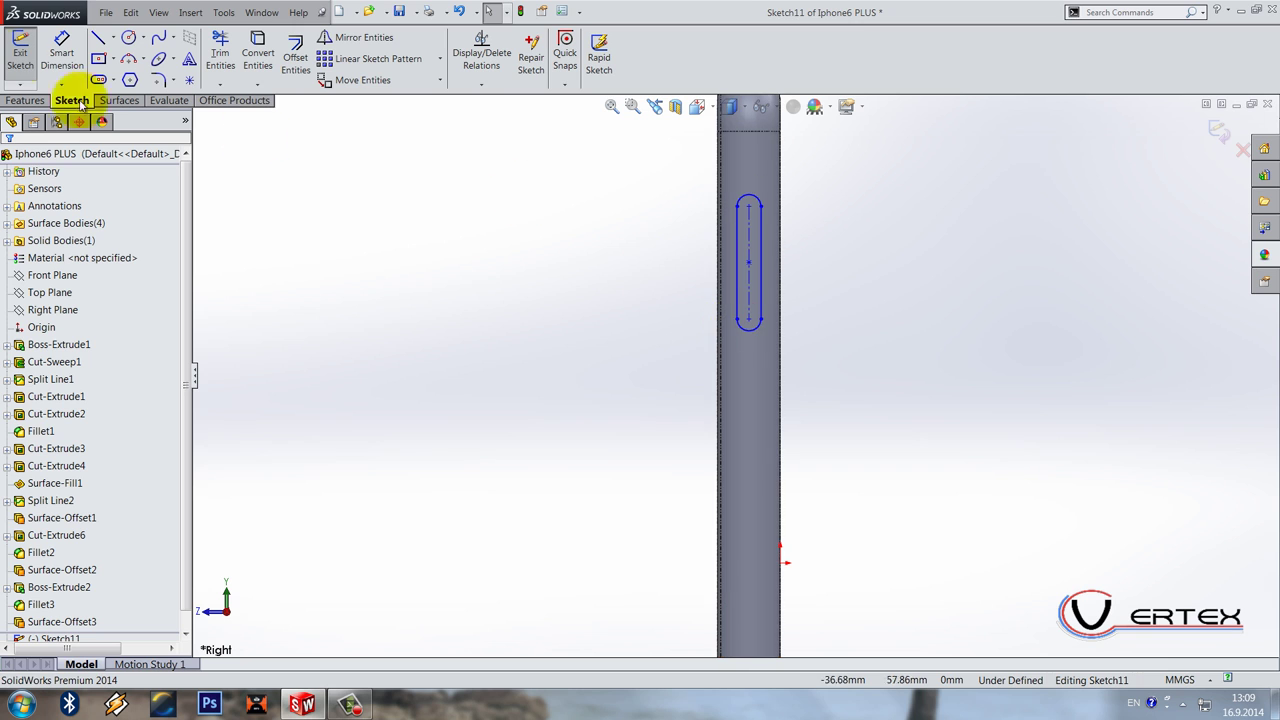
pyautogui.click(60, 45)
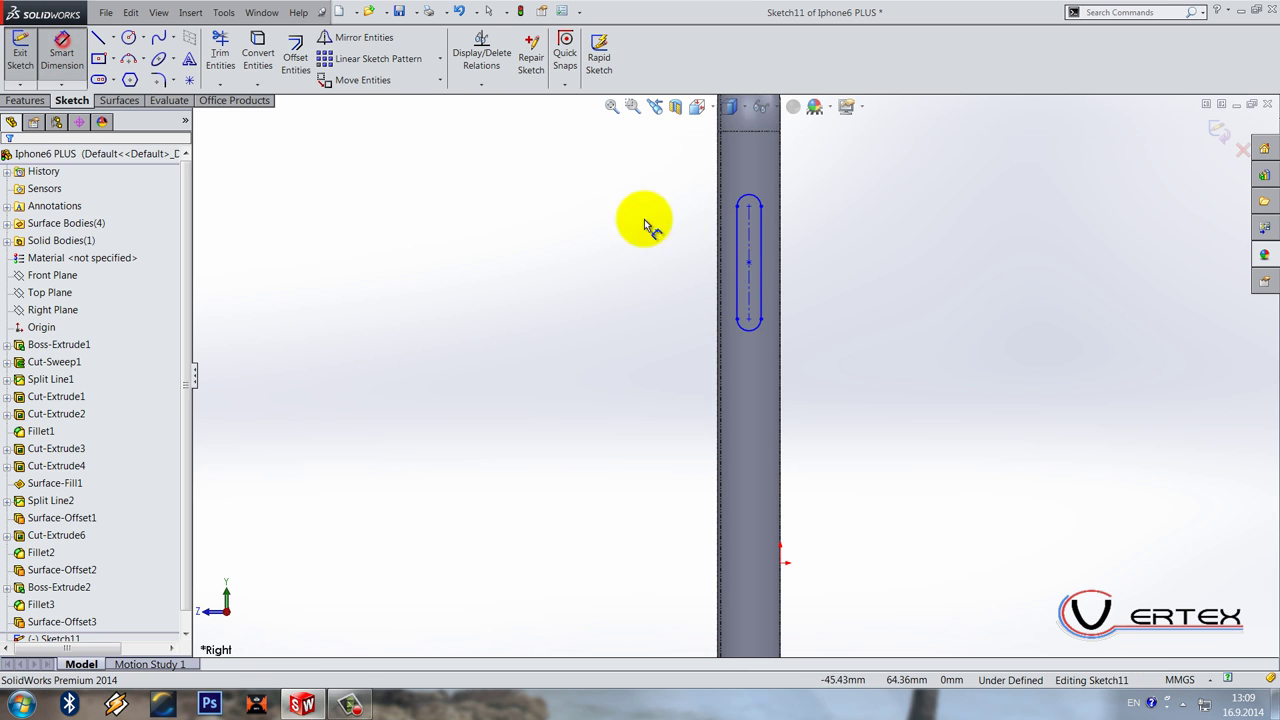
pyautogui.click(753, 240)
pyautogui.click(857, 250)
pyautogui.write('9.')
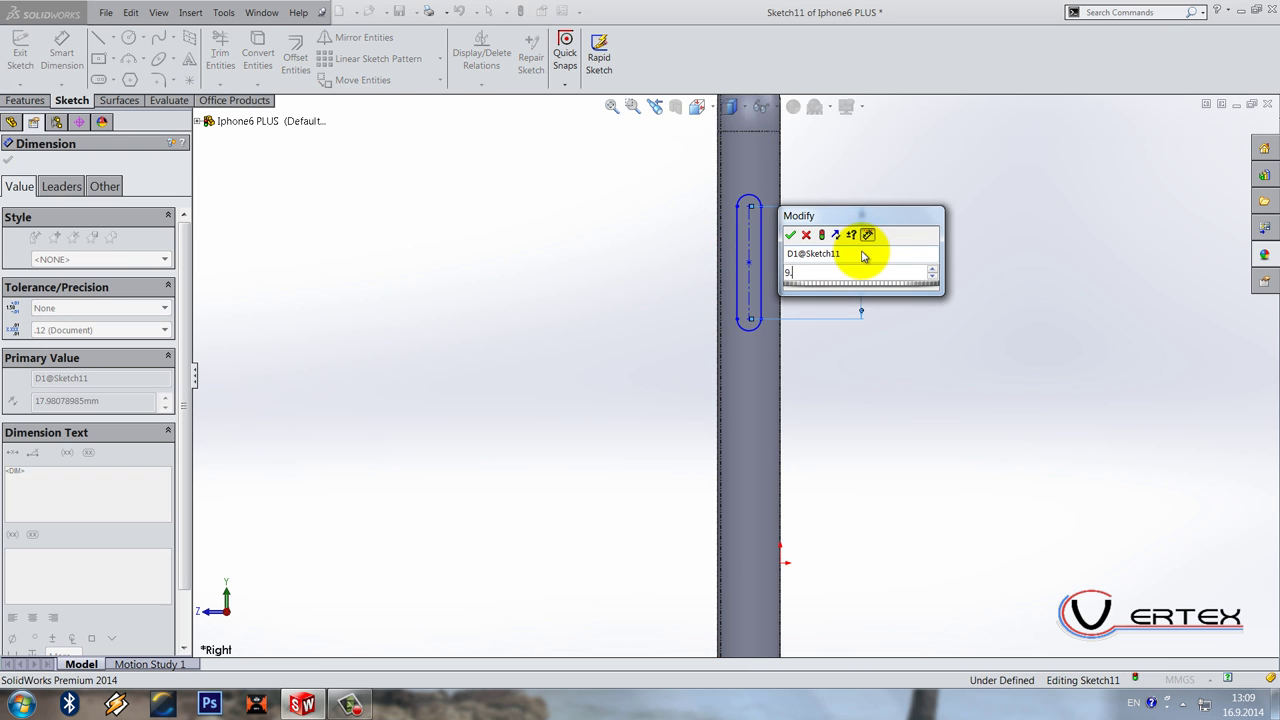
pyautogui.write('5')
pyautogui.press('Return')
pyautogui.click(757, 329)
pyautogui.click(578, 383)
pyautogui.write('1.325')
pyautogui.press('Return')
pyautogui.click(614, 477)
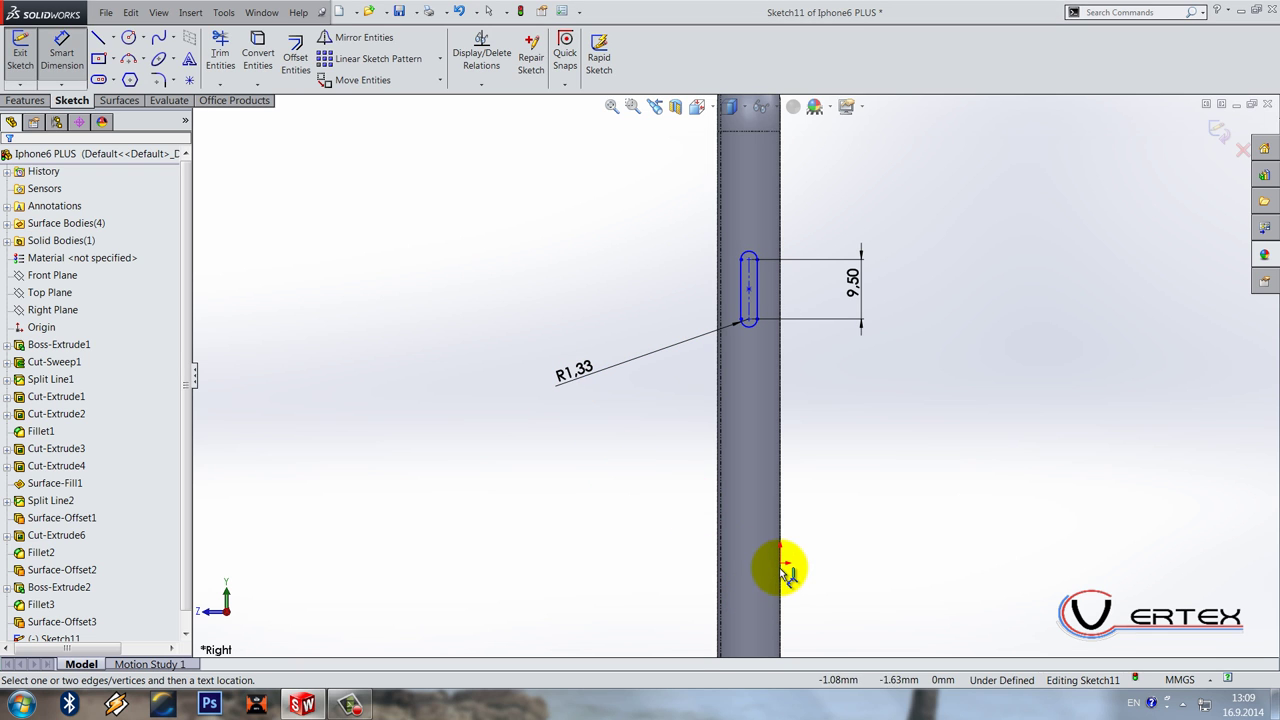
# Step: Dimension the vertical distance from the origin to the slot's center point as 38 mm
pyautogui.click(782, 566)
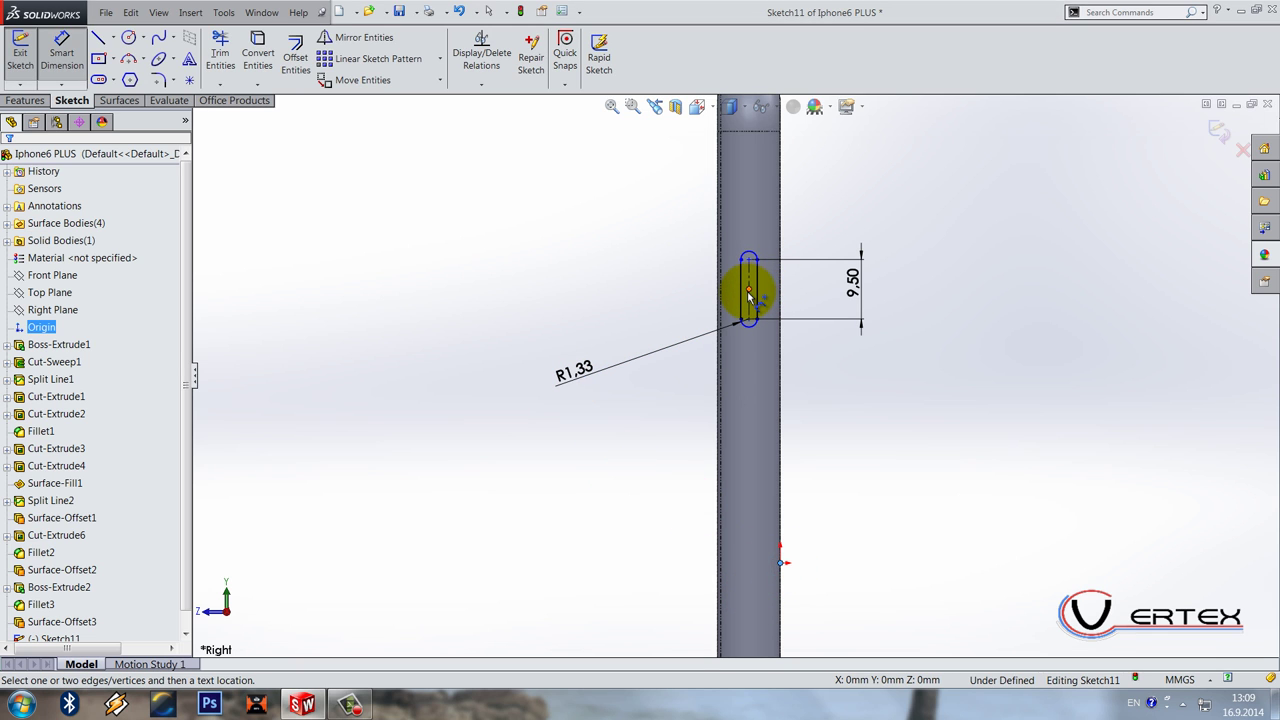
pyautogui.click(749, 292)
pyautogui.click(934, 388)
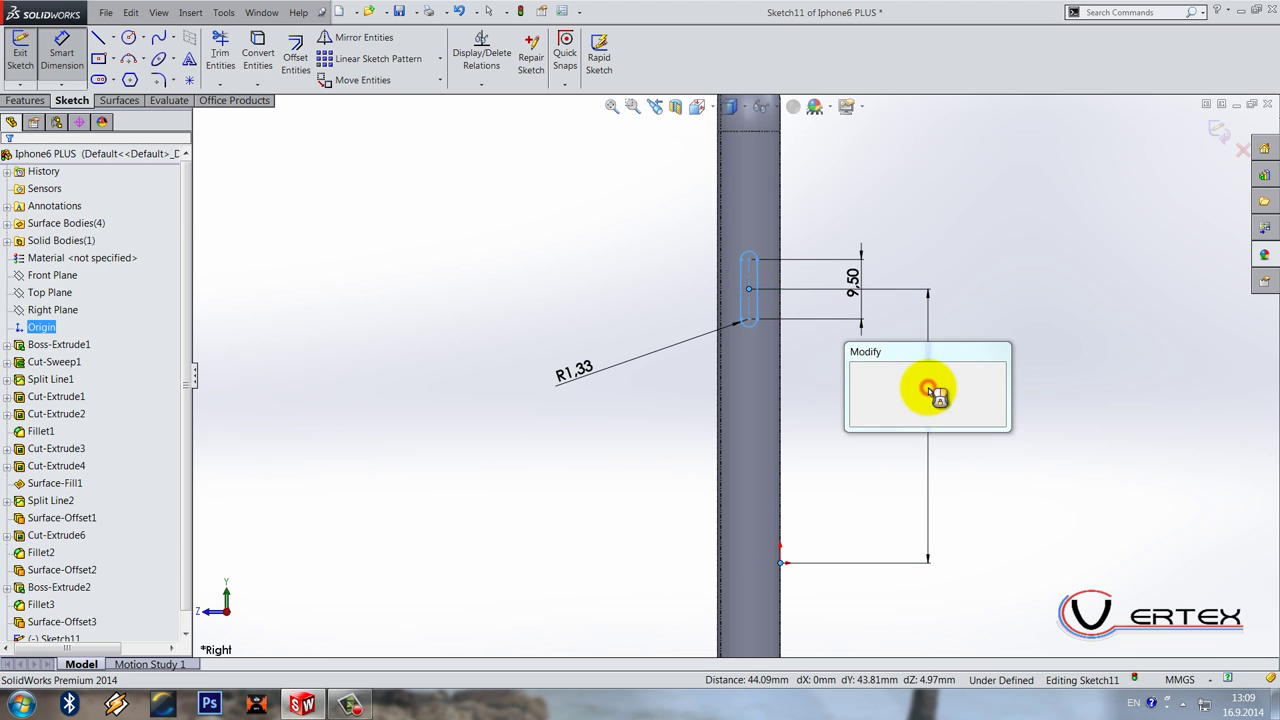
pyautogui.write('38')
pyautogui.press('Return')
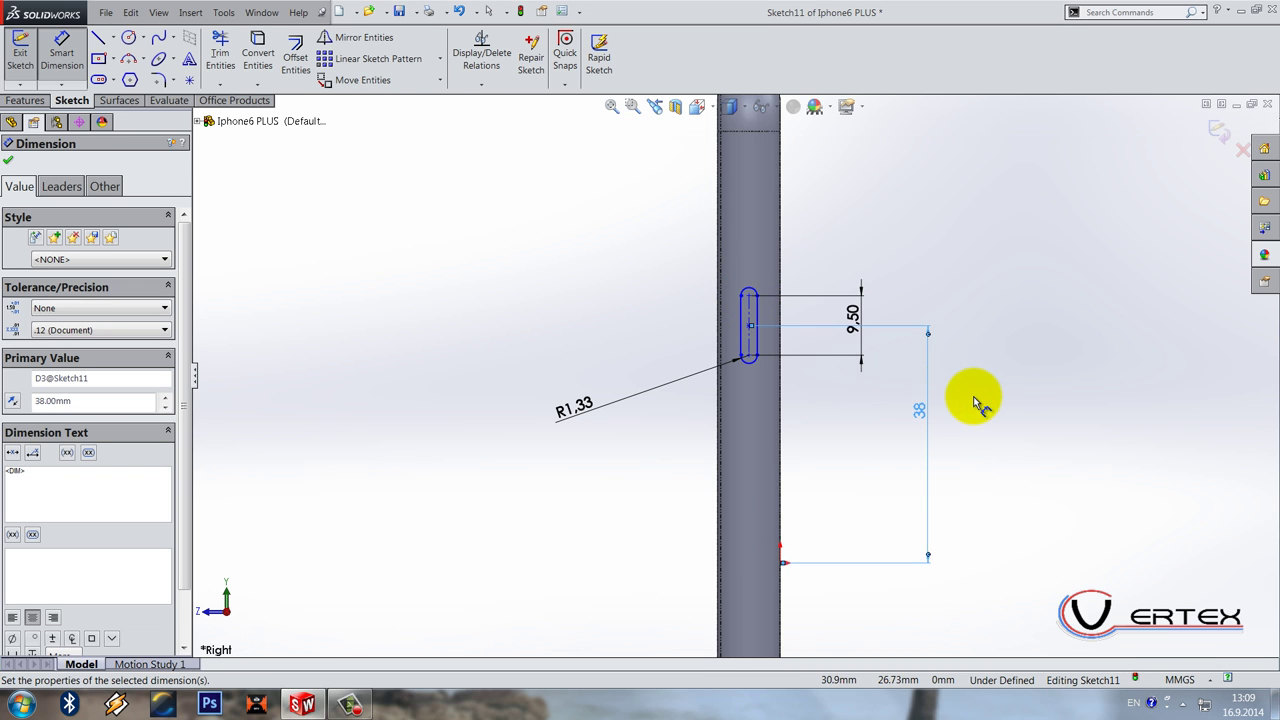
pyautogui.click(975, 400)
# Step: Convert the rounded edge at the upper end of the phone's side profile into a sketch arc
pyautogui.scroll(3, 755, 300)
pyautogui.scroll(-5, 690, 294)
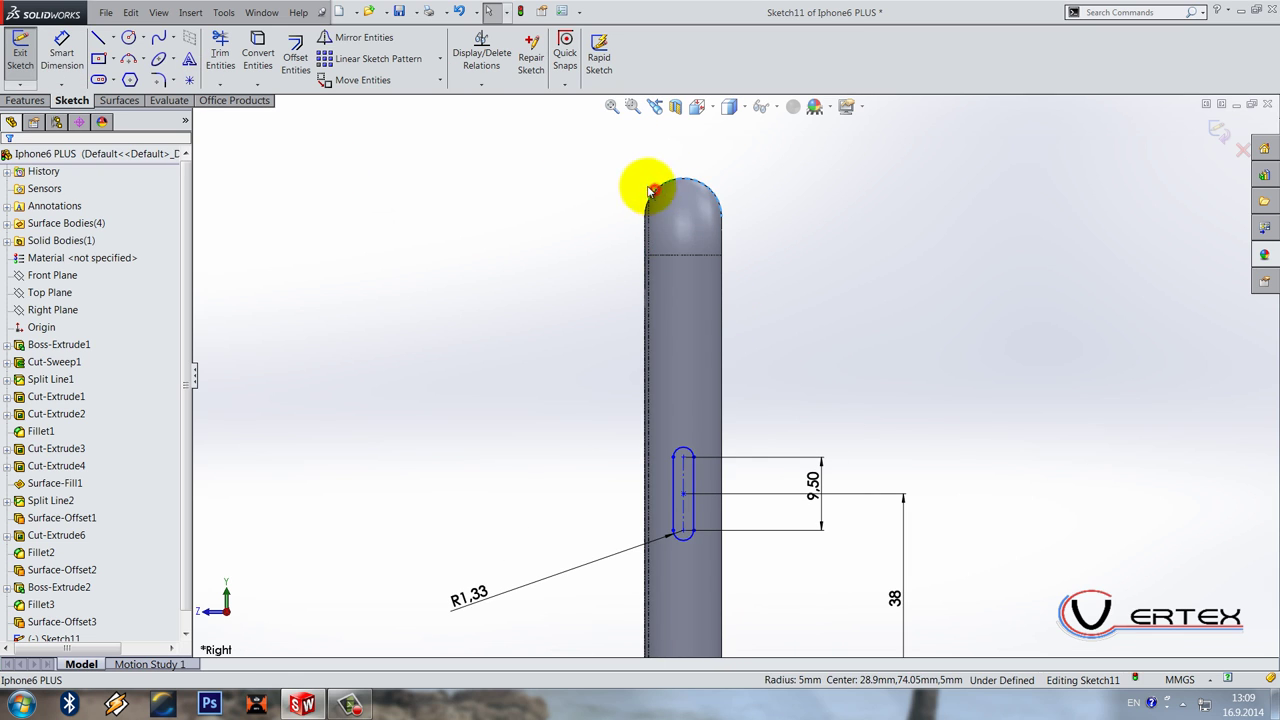
pyautogui.click(256, 52)
pyautogui.click(669, 186)
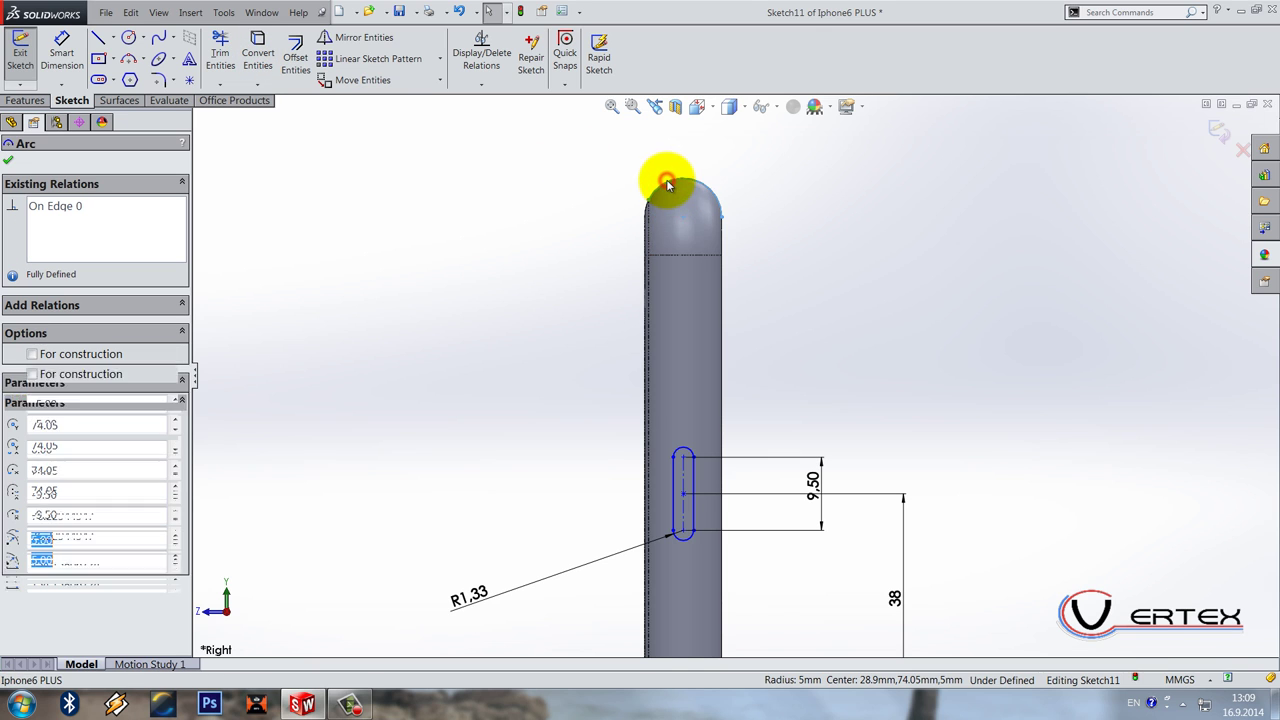
pyautogui.click(718, 140)
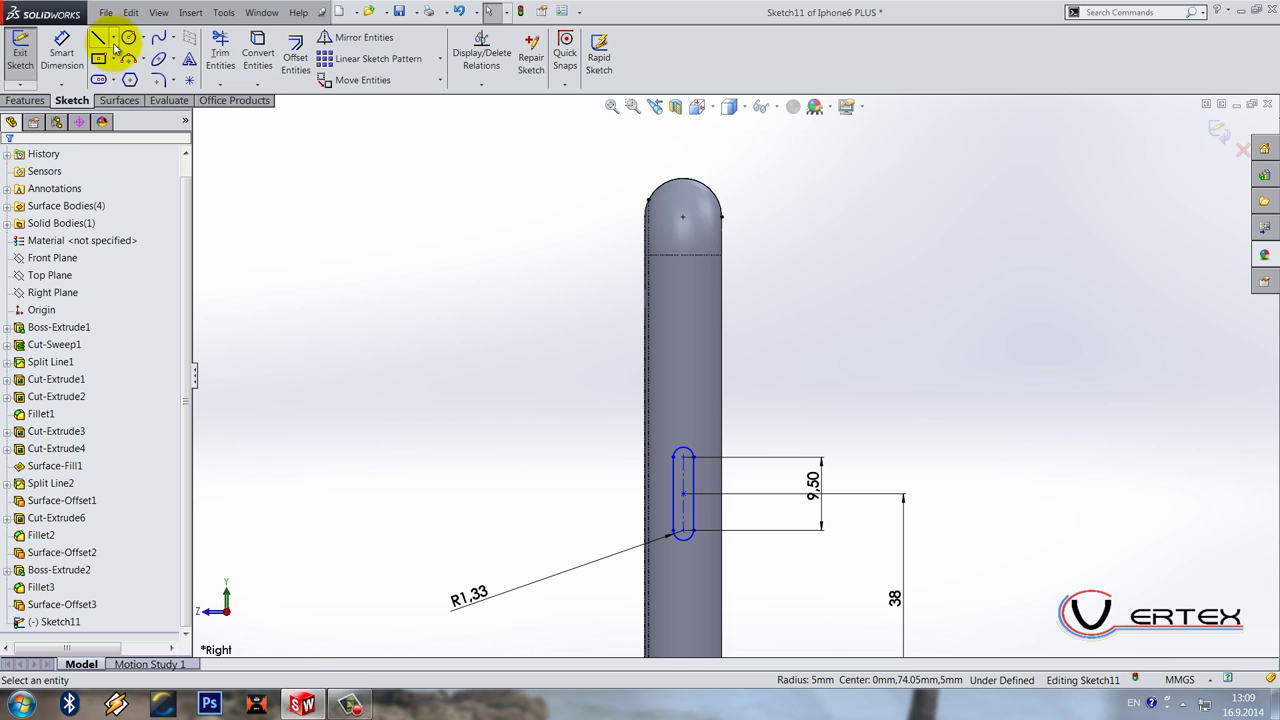
# Step: Make the slot's centerline coincident with the center point of the converted arc at the phone's upper end
pyautogui.click(683, 472)
pyautogui.keyDown('ctrl'); pyautogui.click(684, 219); pyautogui.keyUp('ctrl')
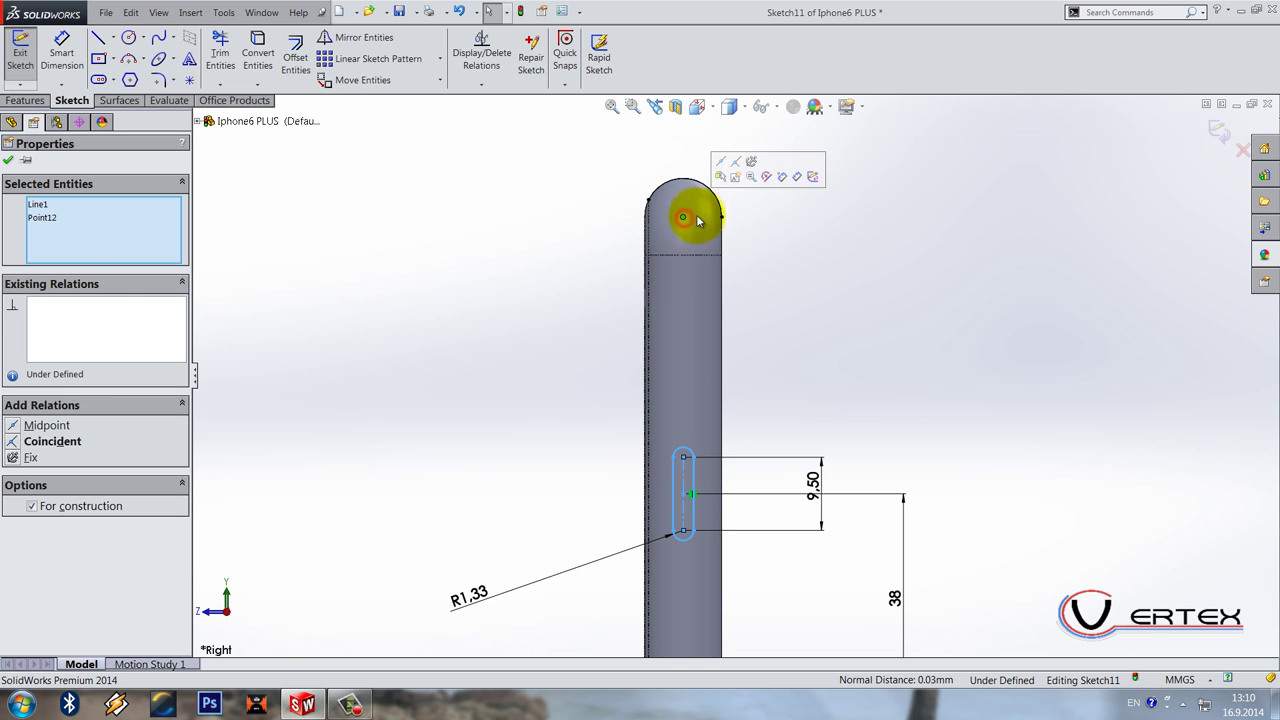
pyautogui.click(737, 163)
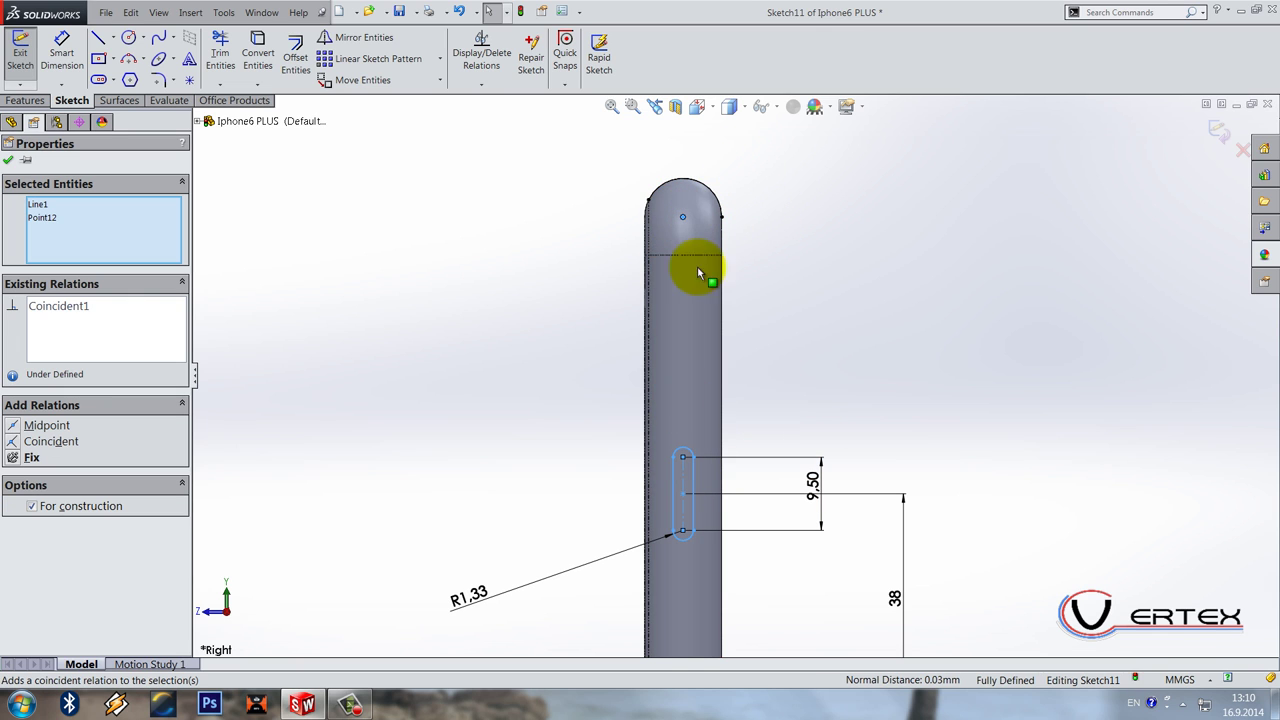
pyautogui.click(6, 162)
pyautogui.scroll(3, 551, 371)
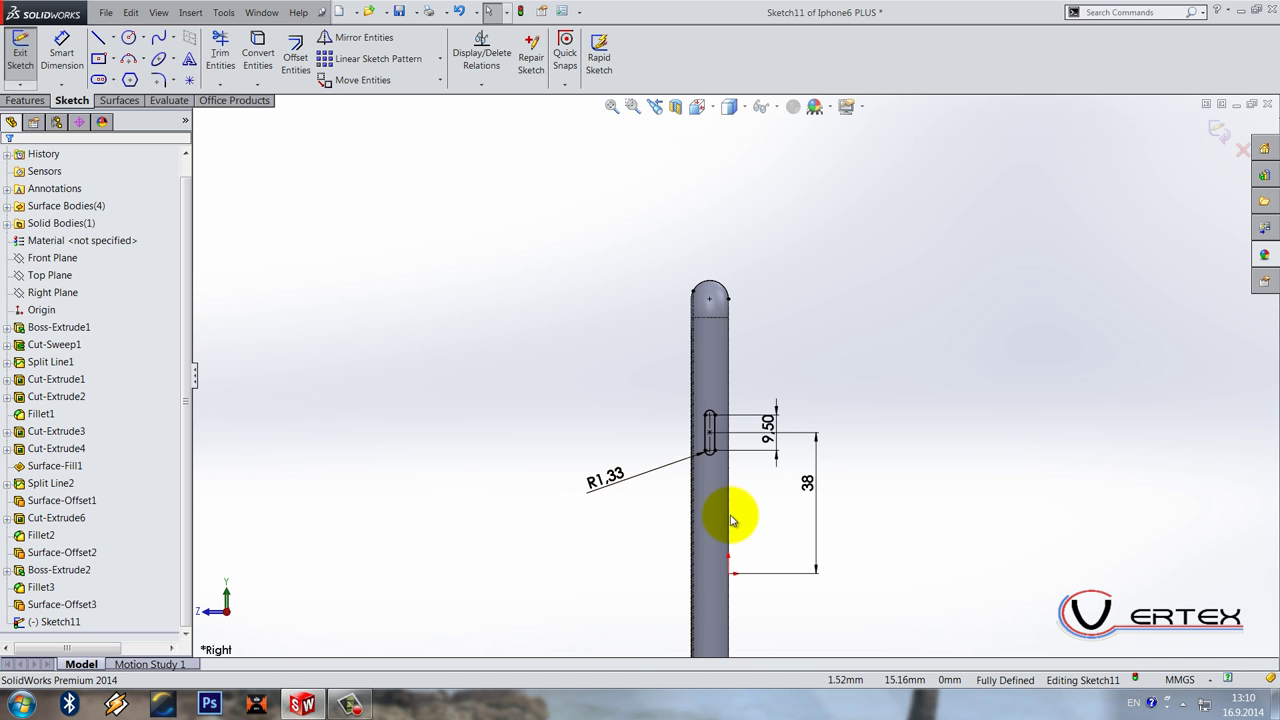
pyautogui.scroll(-3, 731, 520)
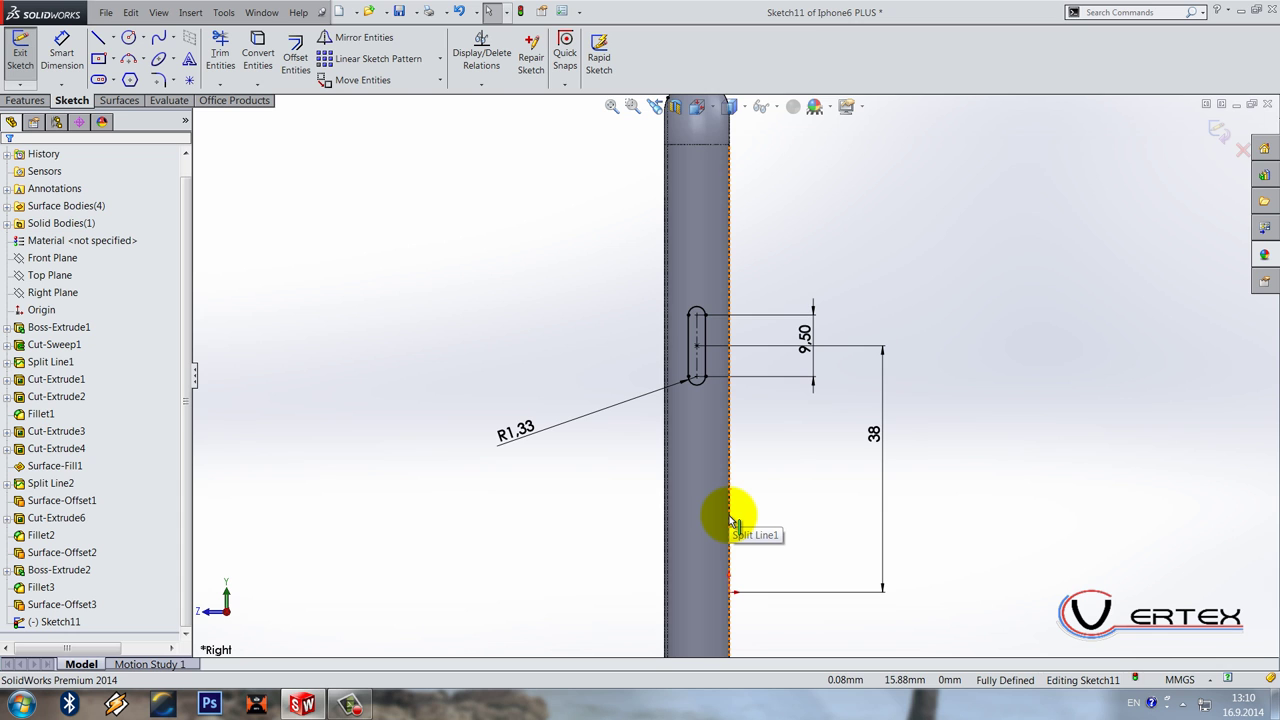
pyautogui.scroll(3, 731, 520)
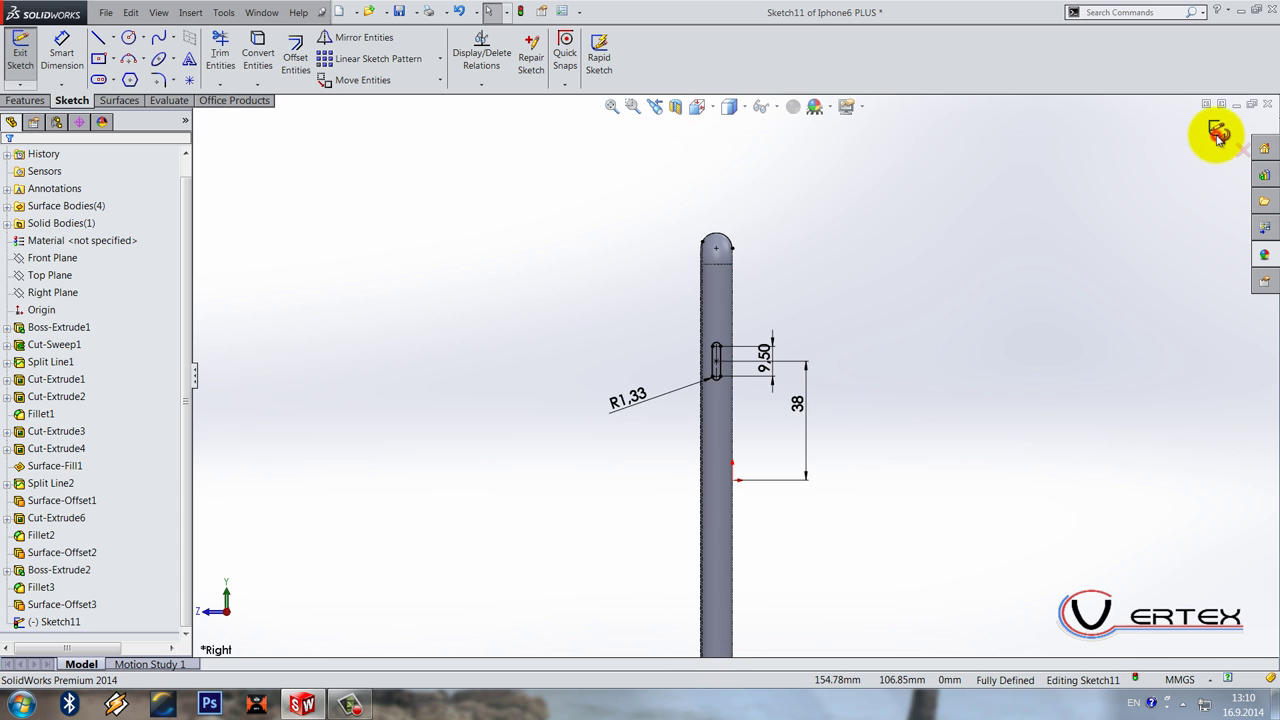
# Step: Exit the slot sketch and start an extruded cut from it with a 60 mm start offset
pyautogui.moveTo(899, 329); pyautogui.dragTo(848, 348, button='middle')
pyautogui.hotkey('ctrl', 'b')
pyautogui.scroll(-4, 766, 371)
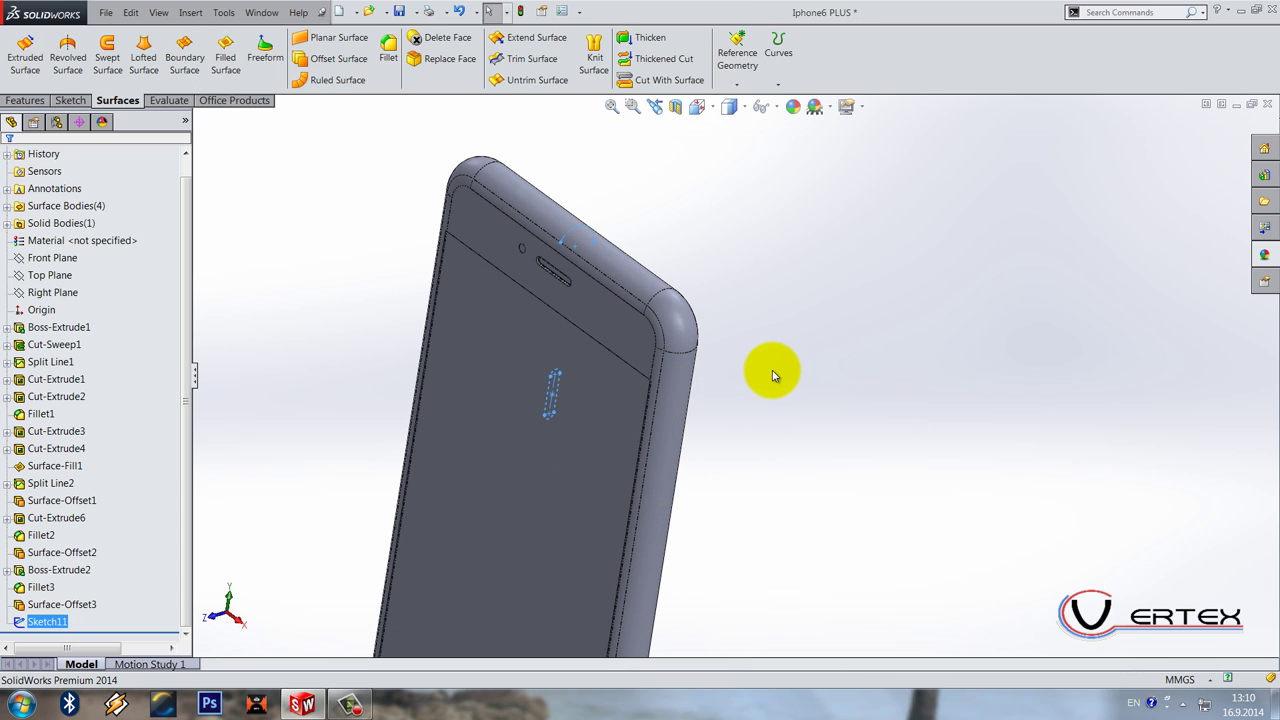
pyautogui.click(25, 100)
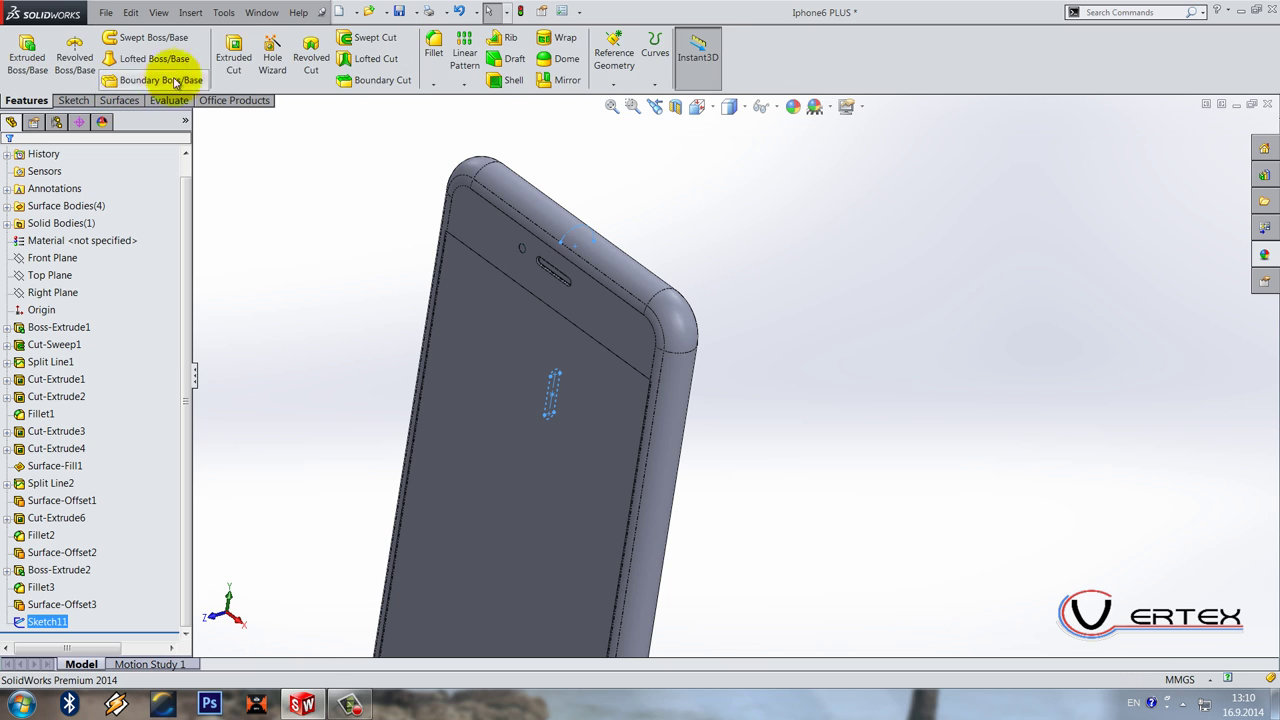
pyautogui.click(238, 57)
pyautogui.click(70, 205)
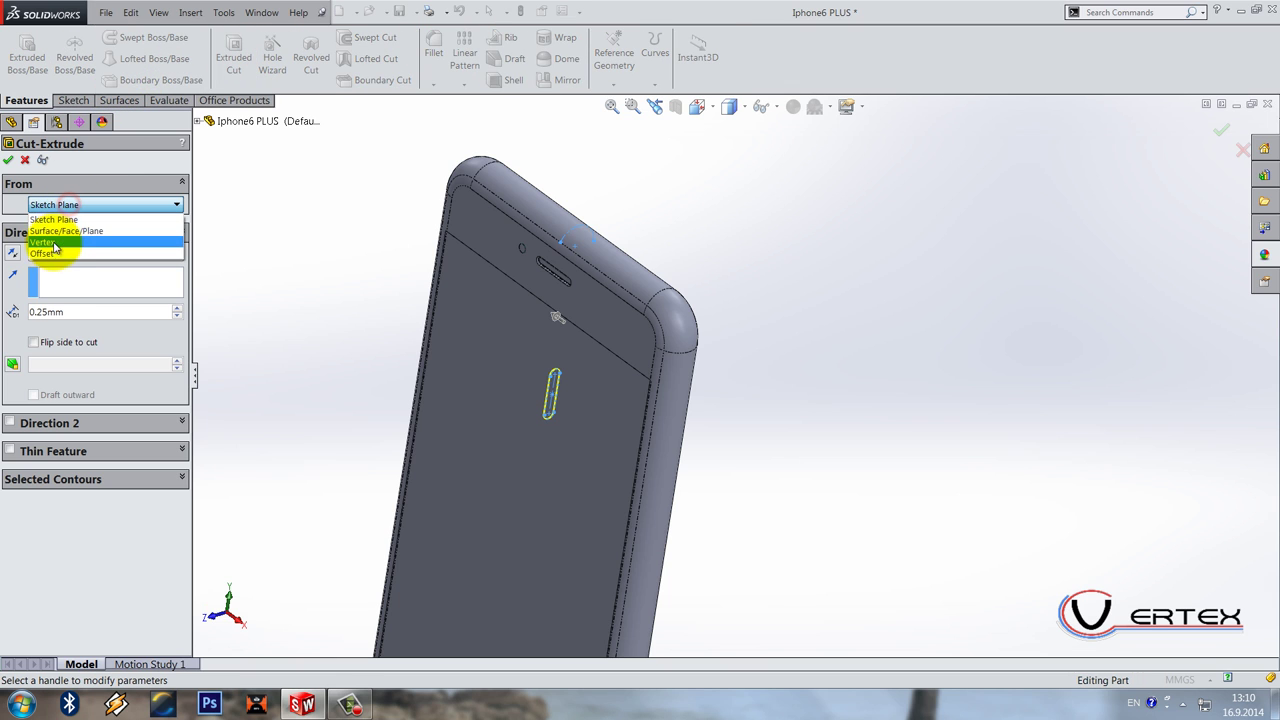
pyautogui.click(53, 254)
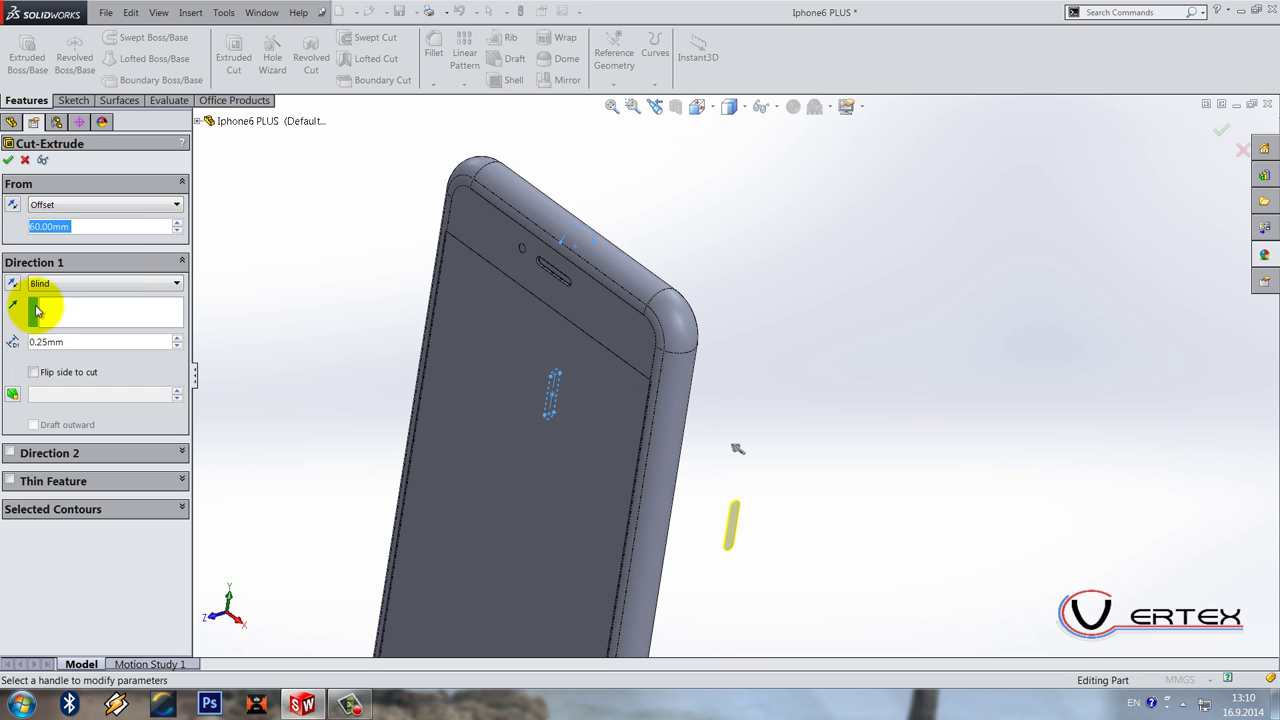
# Step: Hide the phone's solid body while setting up the cut to expose the offset surface on its side
pyautogui.click(63, 283)
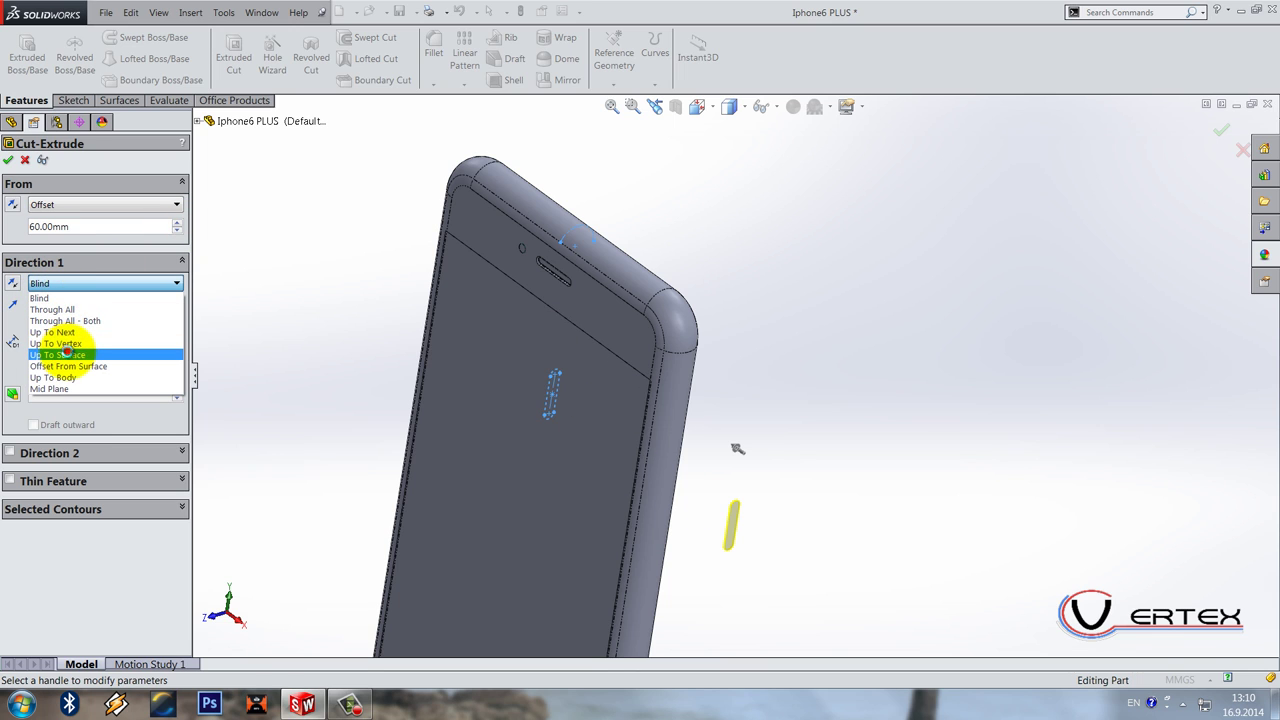
pyautogui.click(66, 354)
pyautogui.click(204, 185)
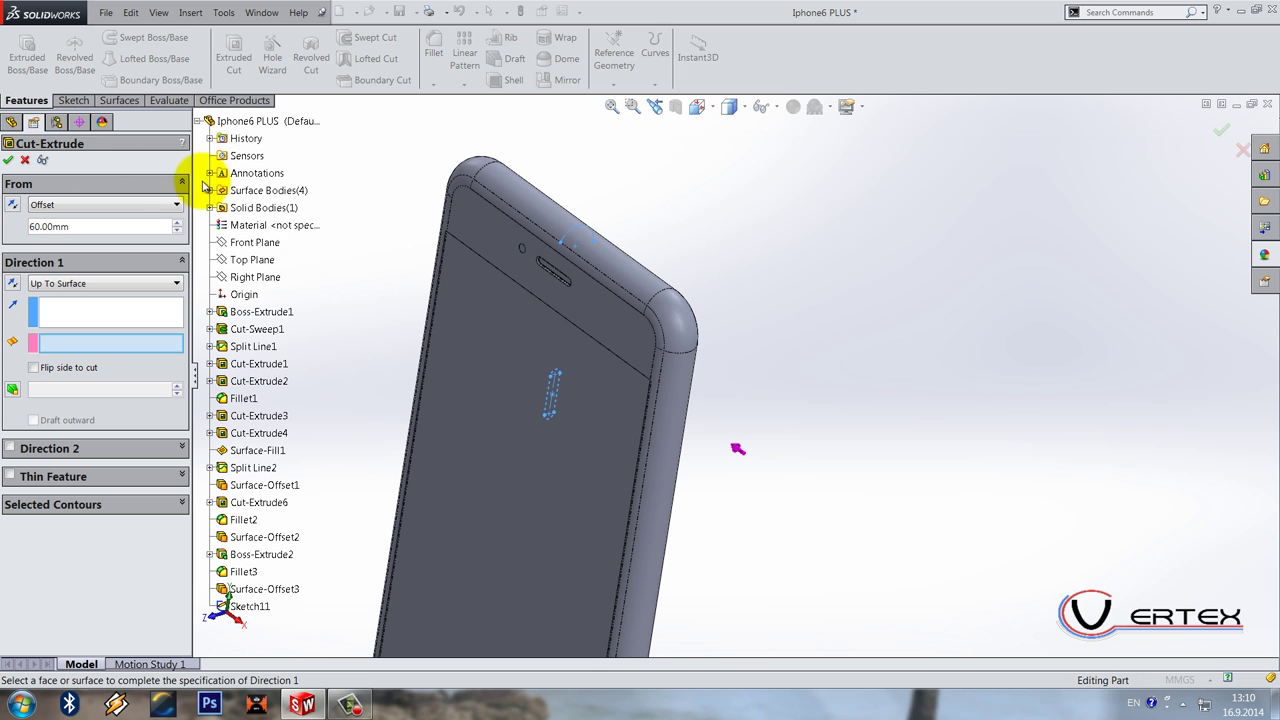
pyautogui.click(210, 208)
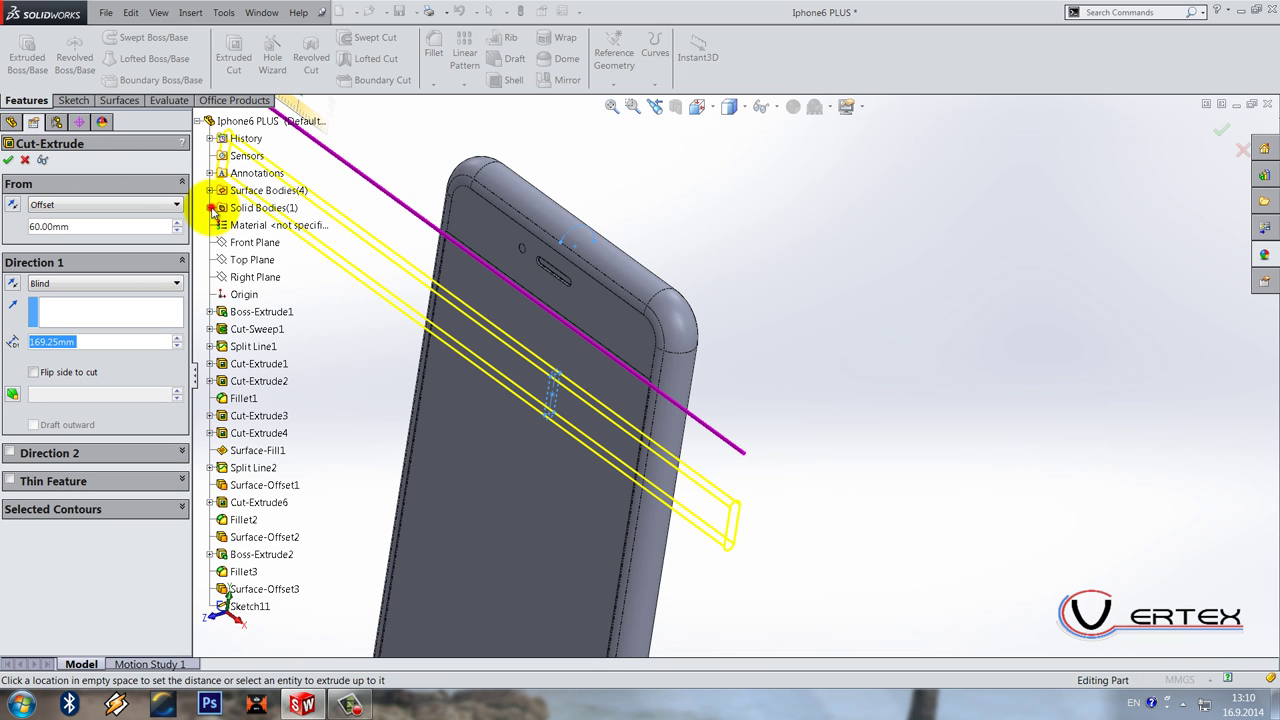
pyautogui.click(250, 224)
pyautogui.click(262, 232)
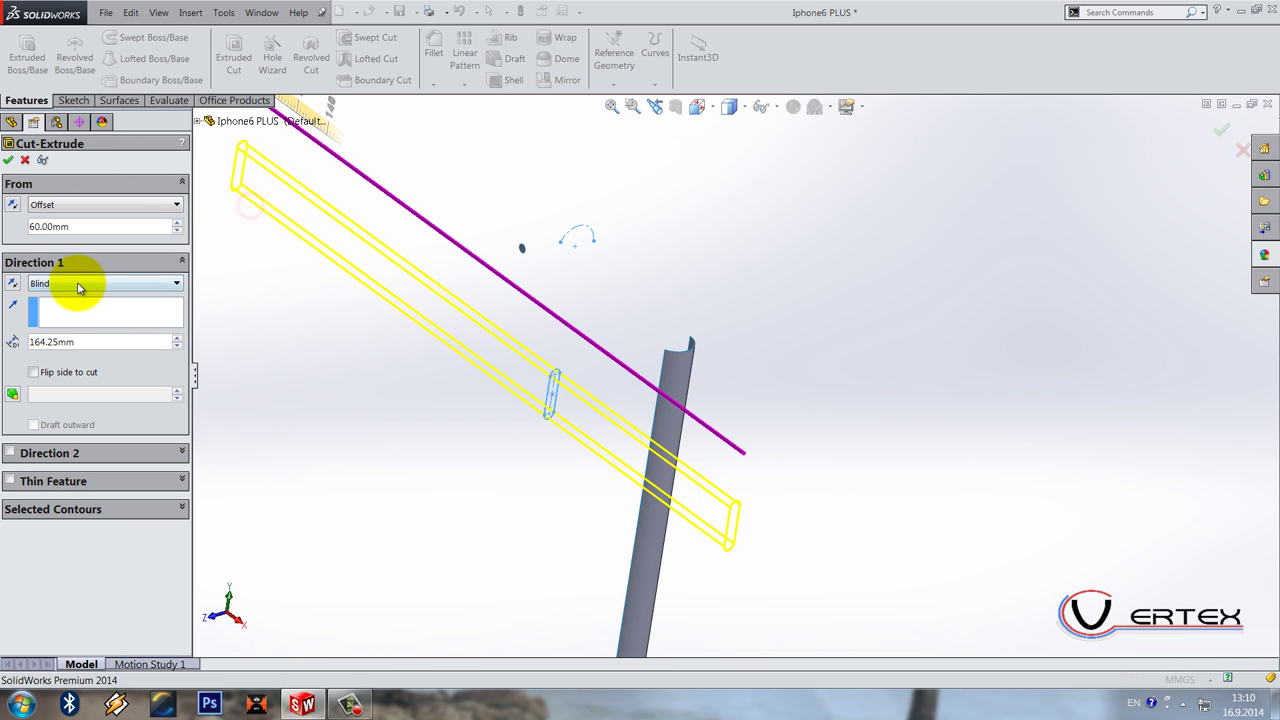
# Step: Cut the slot up to the Surface-Offset3 surface, showing the phone's solid body again before finishing the cut
pyautogui.click(80, 282)
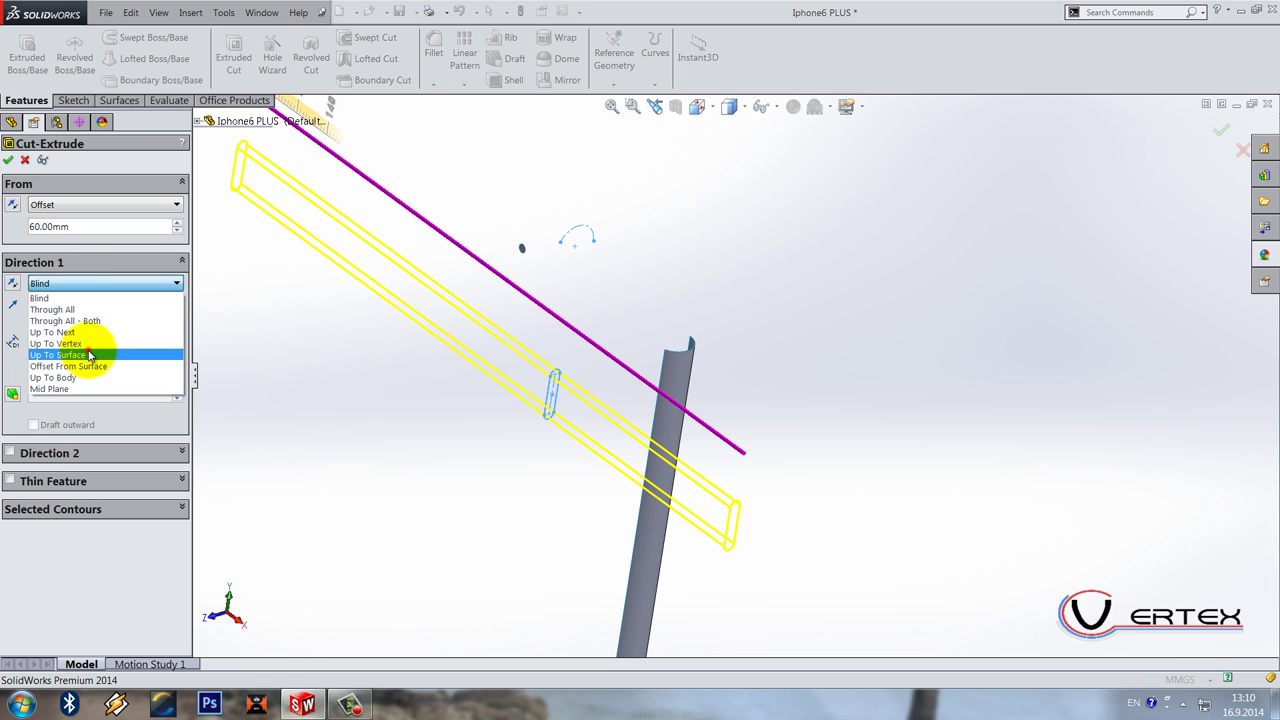
pyautogui.click(89, 355)
pyautogui.click(667, 452)
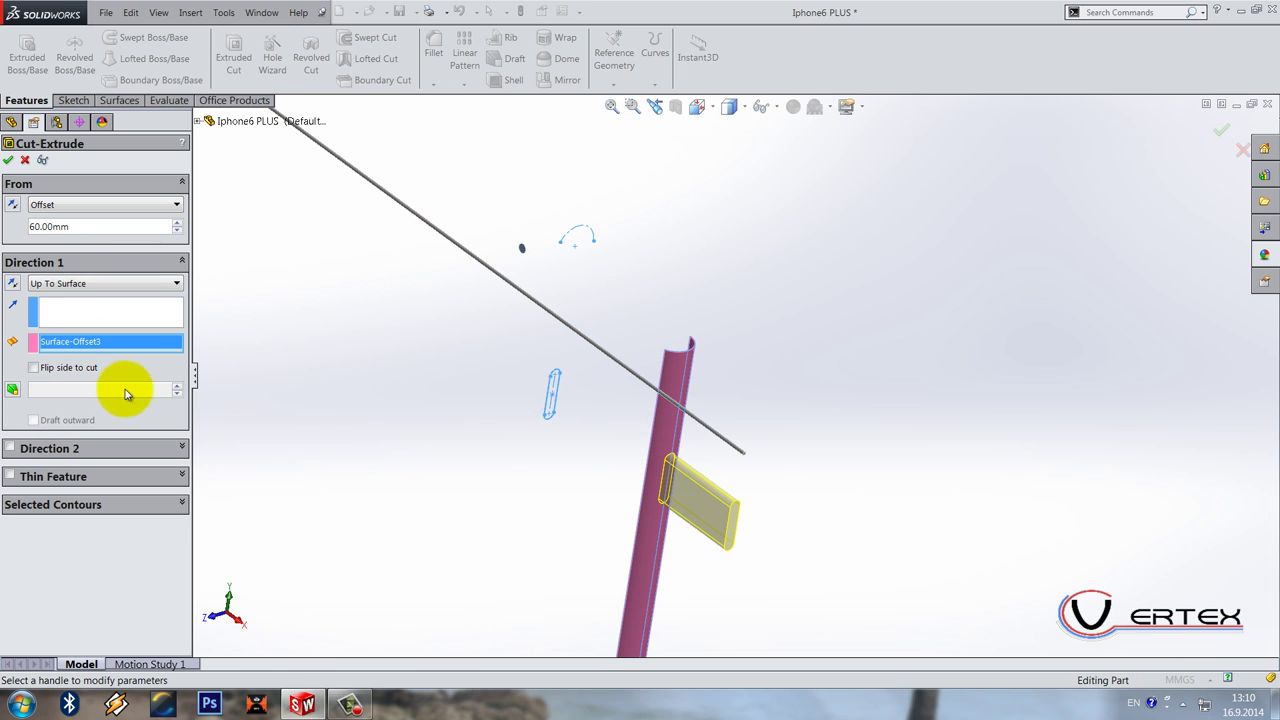
pyautogui.click(197, 121)
pyautogui.click(245, 224)
pyautogui.click(252, 203)
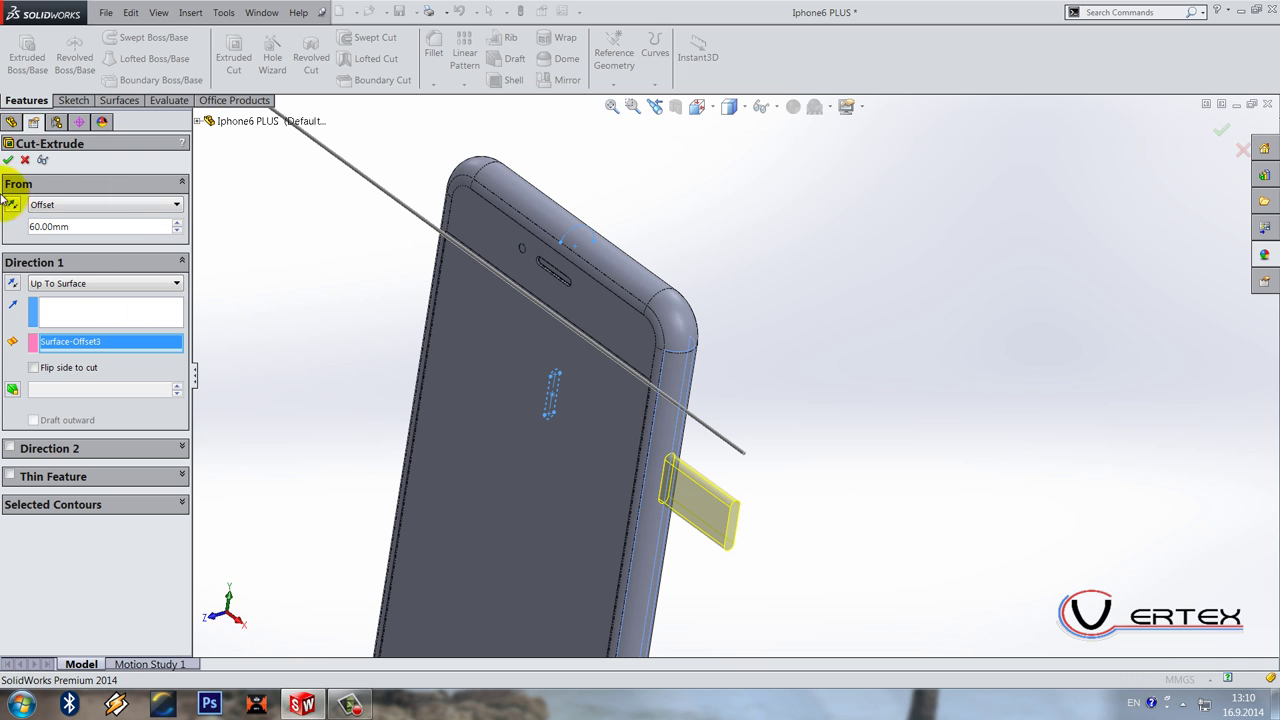
pyautogui.click(8, 162)
pyautogui.click(826, 295)
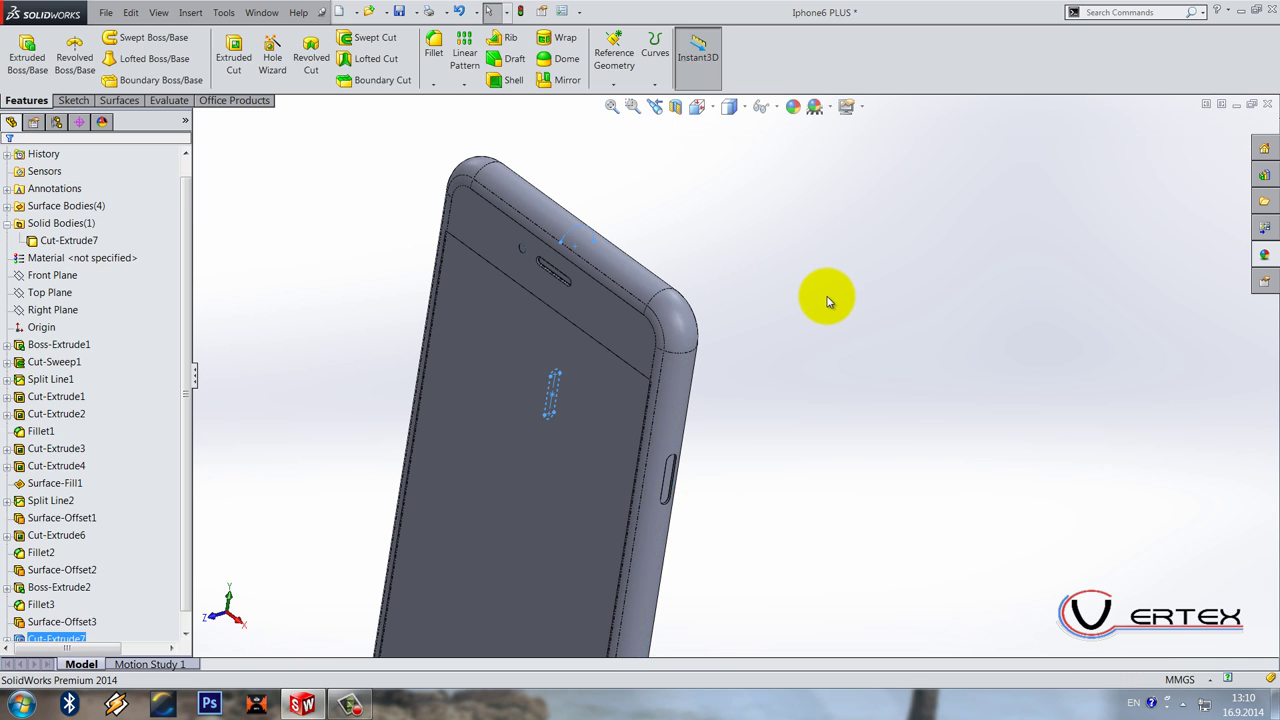
# Step: Hide the Surface-Offset3 surface used as the limit of the slot cut
pyautogui.scroll(4, 776, 465)
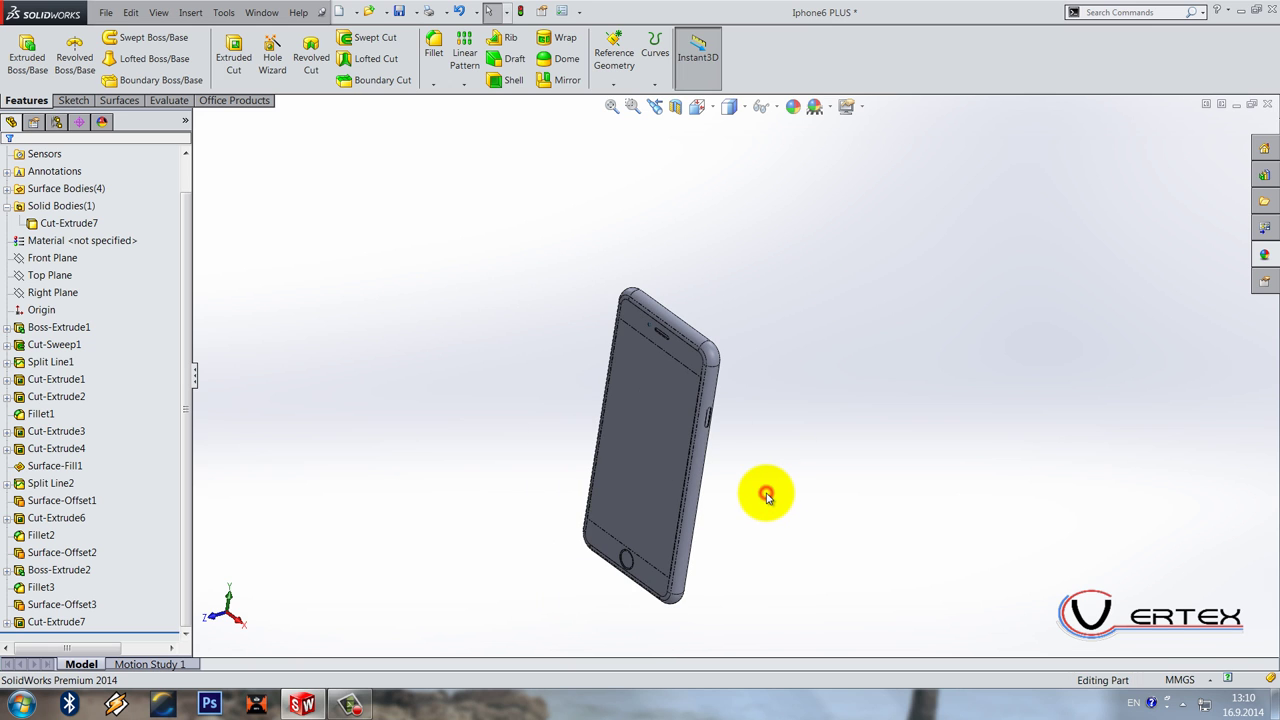
pyautogui.scroll(-3, 749, 434)
pyautogui.moveTo(737, 414); pyautogui.dragTo(243, 563, button='middle')
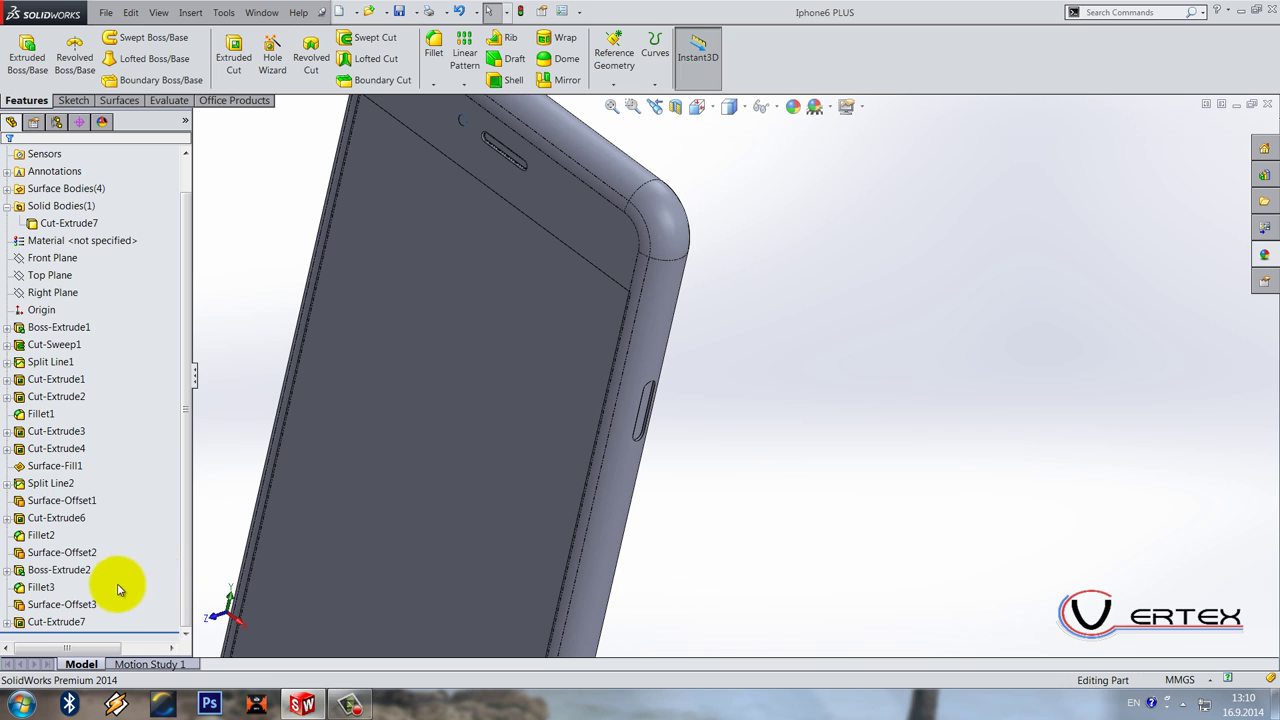
pyautogui.rightClick(75, 604)
pyautogui.rightClick(70, 604)
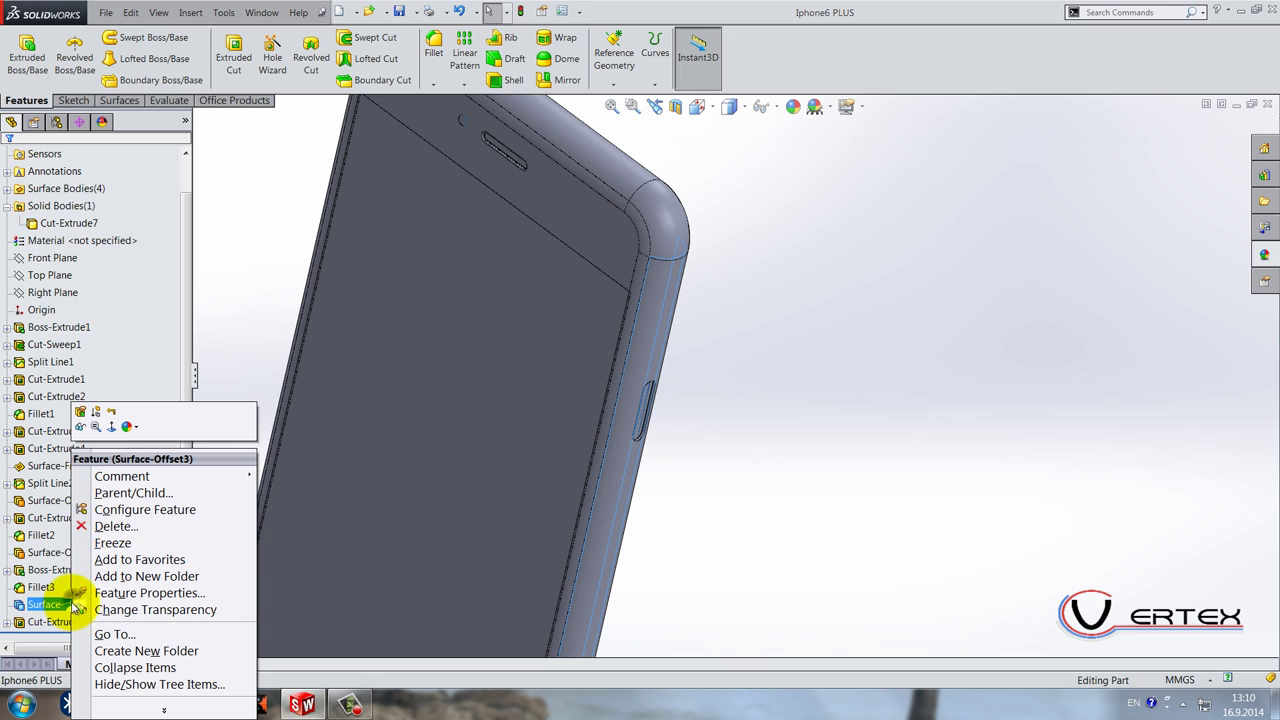
pyautogui.click(80, 420)
pyautogui.click(903, 534)
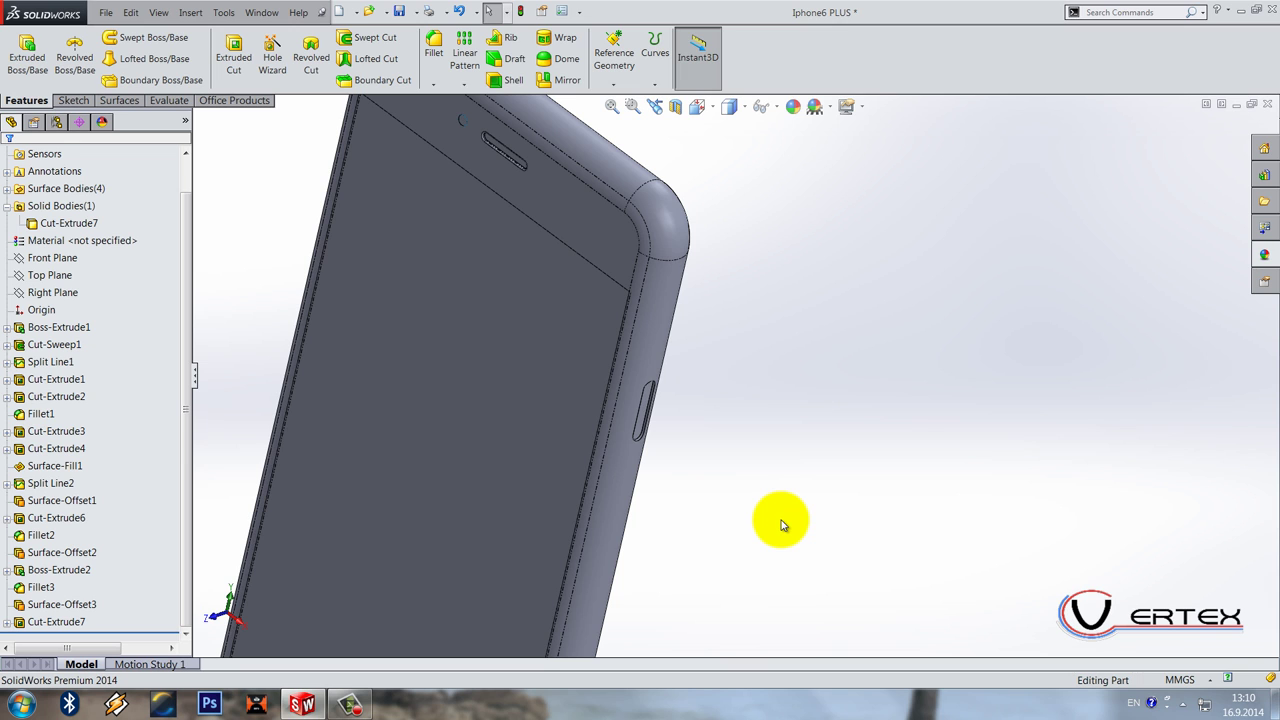
# Step: On the Right Plane, sketch a vertical slot below the button cut, about 12 mm between arc centers and 3.5 mm wide
pyautogui.scroll(5, 780, 528)
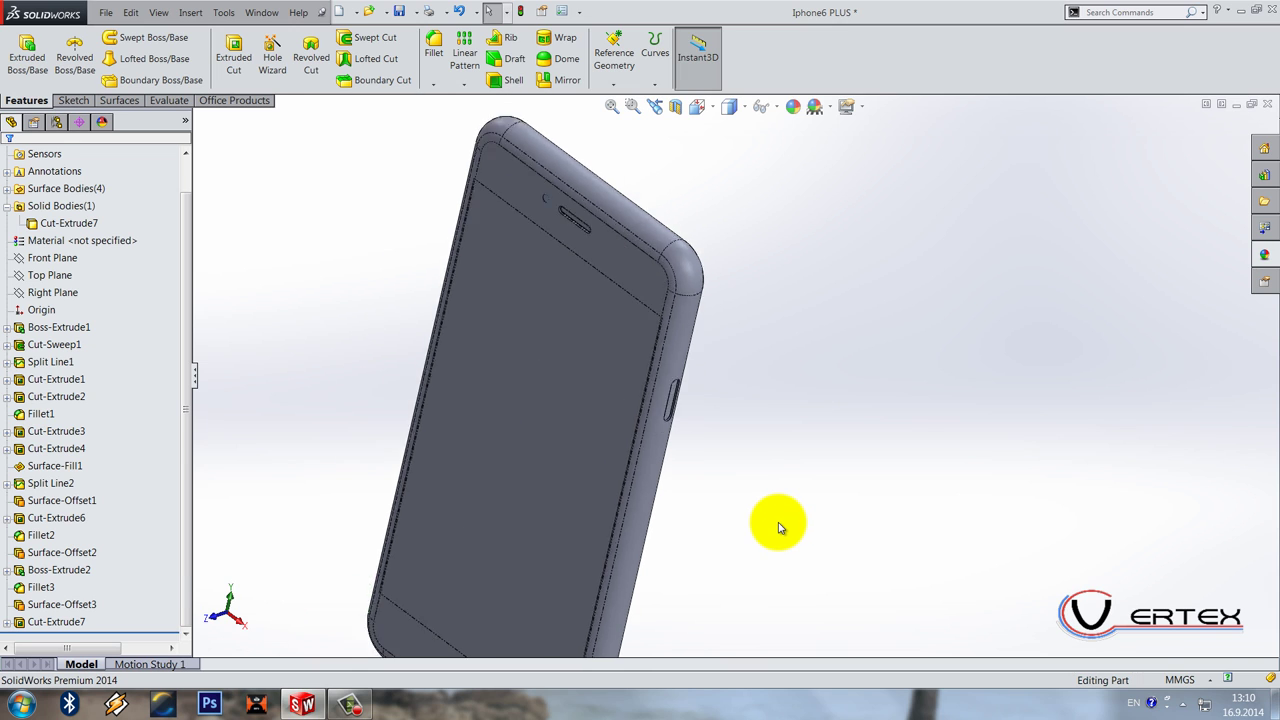
pyautogui.rightClick(52, 292)
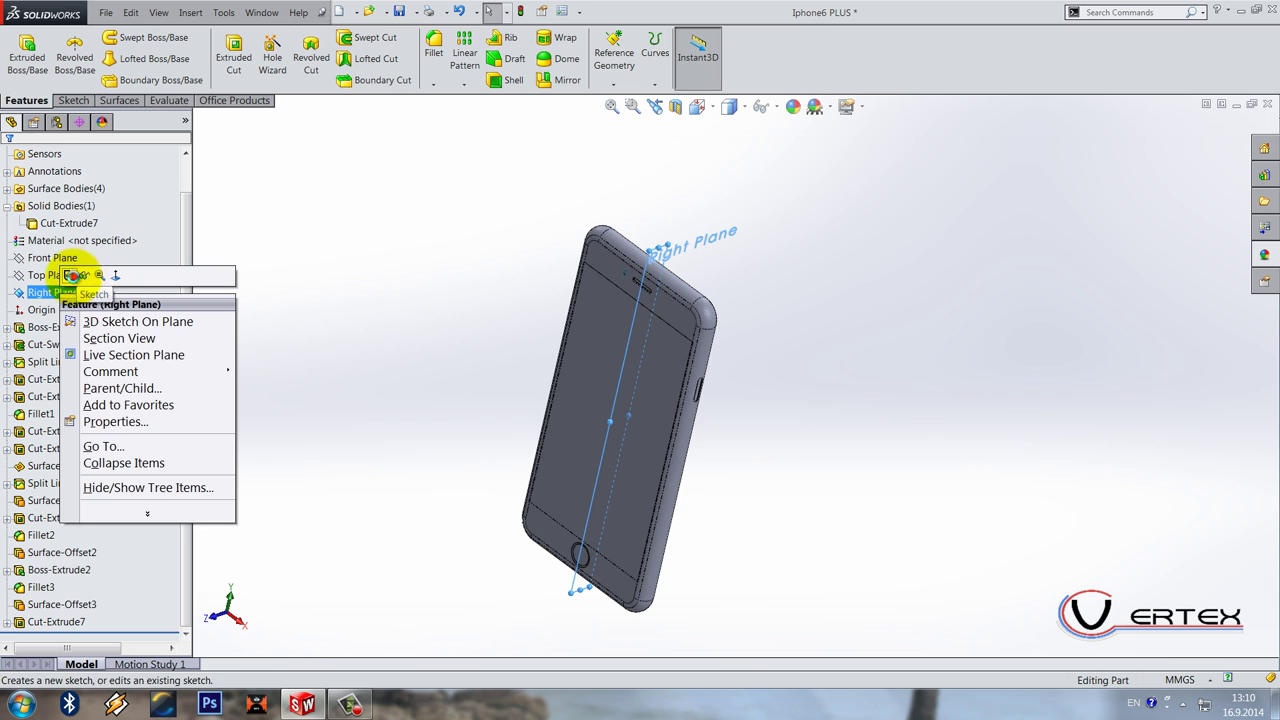
pyautogui.click(70, 276)
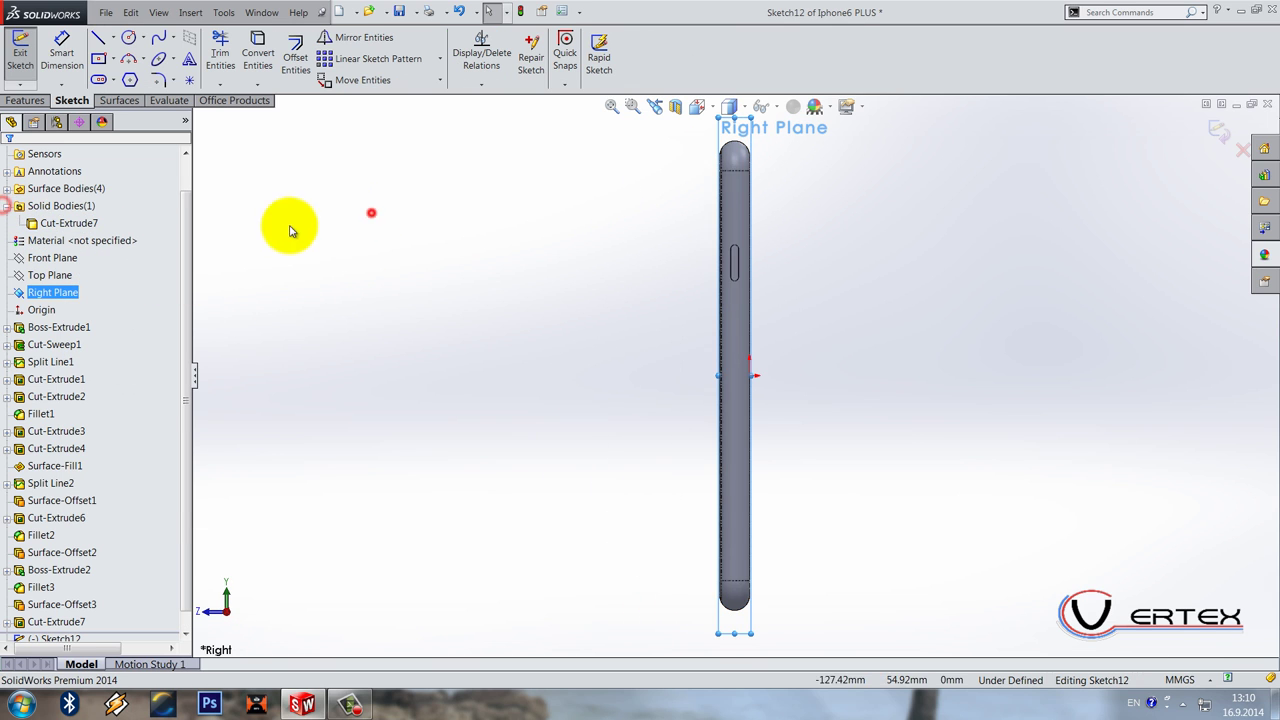
pyautogui.click(350, 220)
pyautogui.scroll(-6, 730, 337)
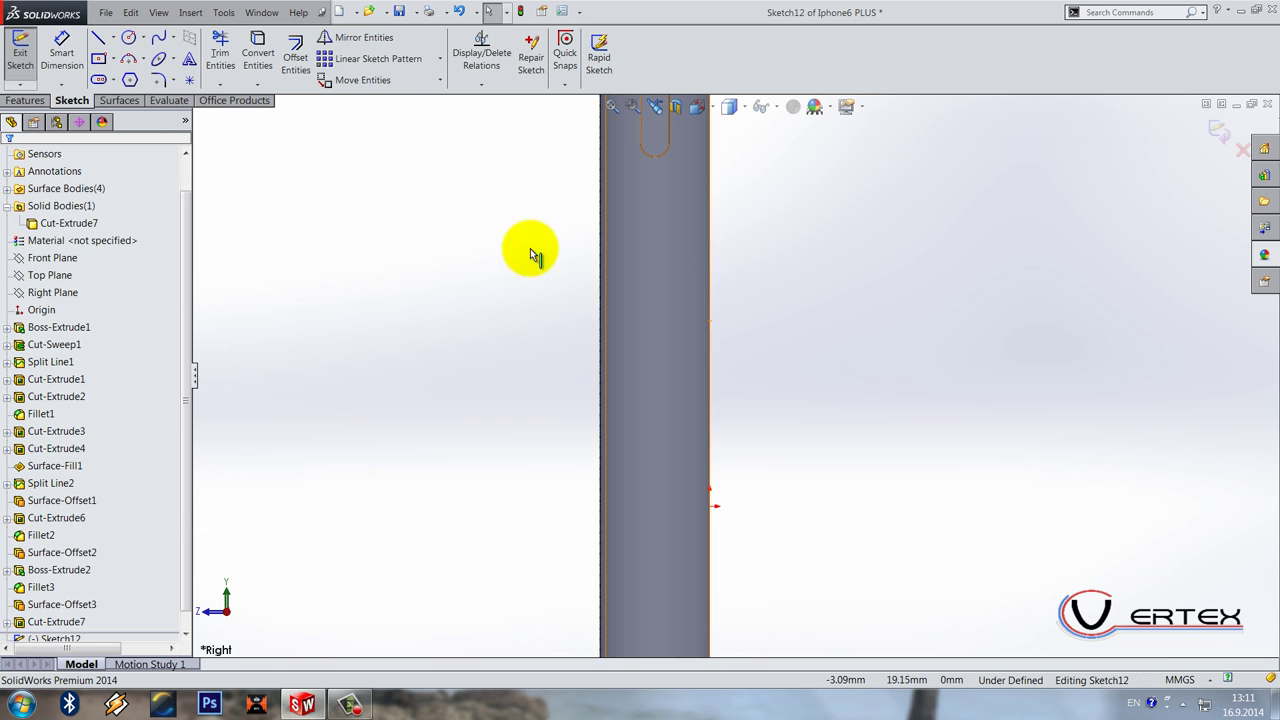
pyautogui.click(98, 79)
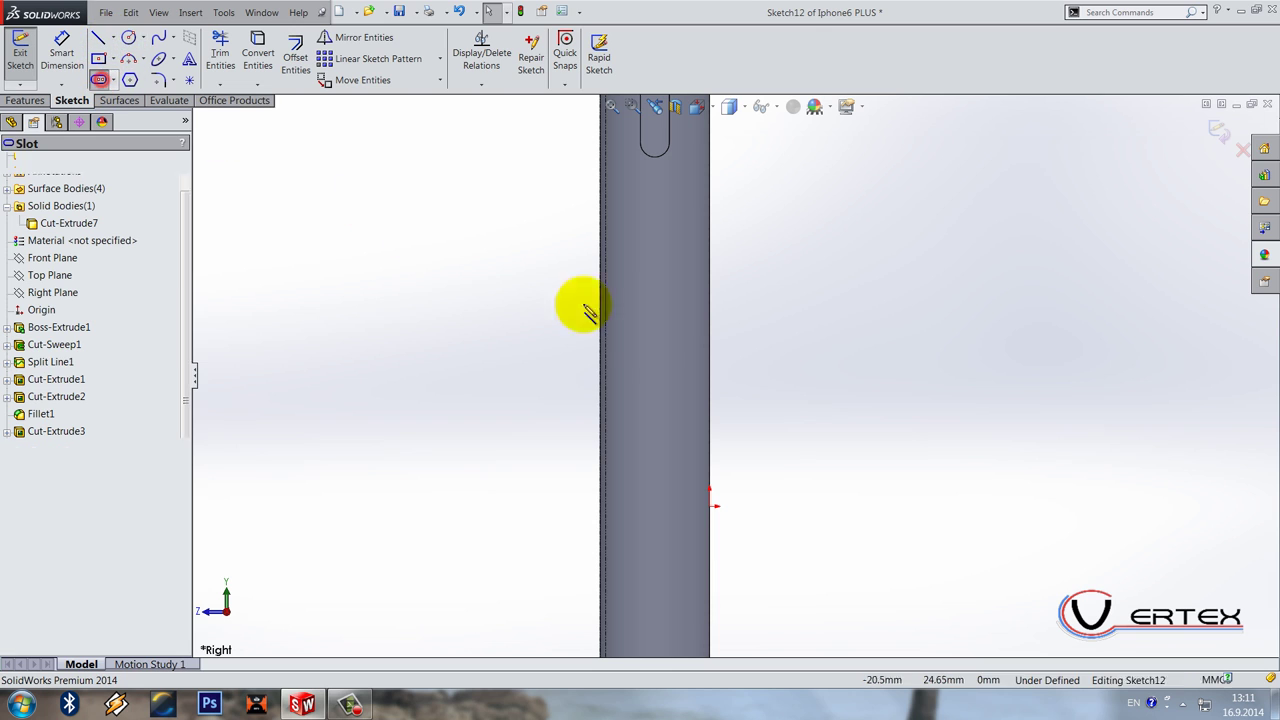
pyautogui.click(652, 331)
pyautogui.click(665, 462)
pyautogui.click(672, 457)
pyautogui.press('Escape')
pyautogui.moveTo(656, 205); pyautogui.dragTo(654, 331)
pyautogui.click(503, 323)
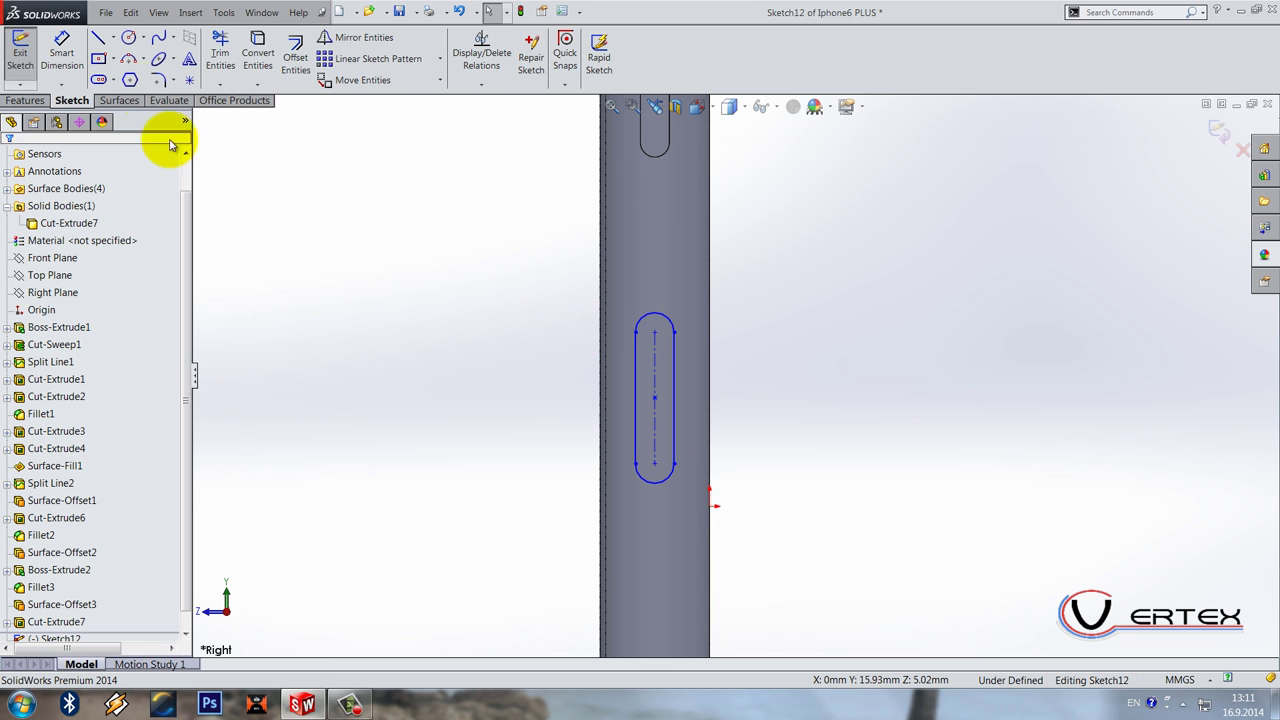
# Step: Dimension the new slot to 15 mm between its arc centers
pyautogui.click(58, 45)
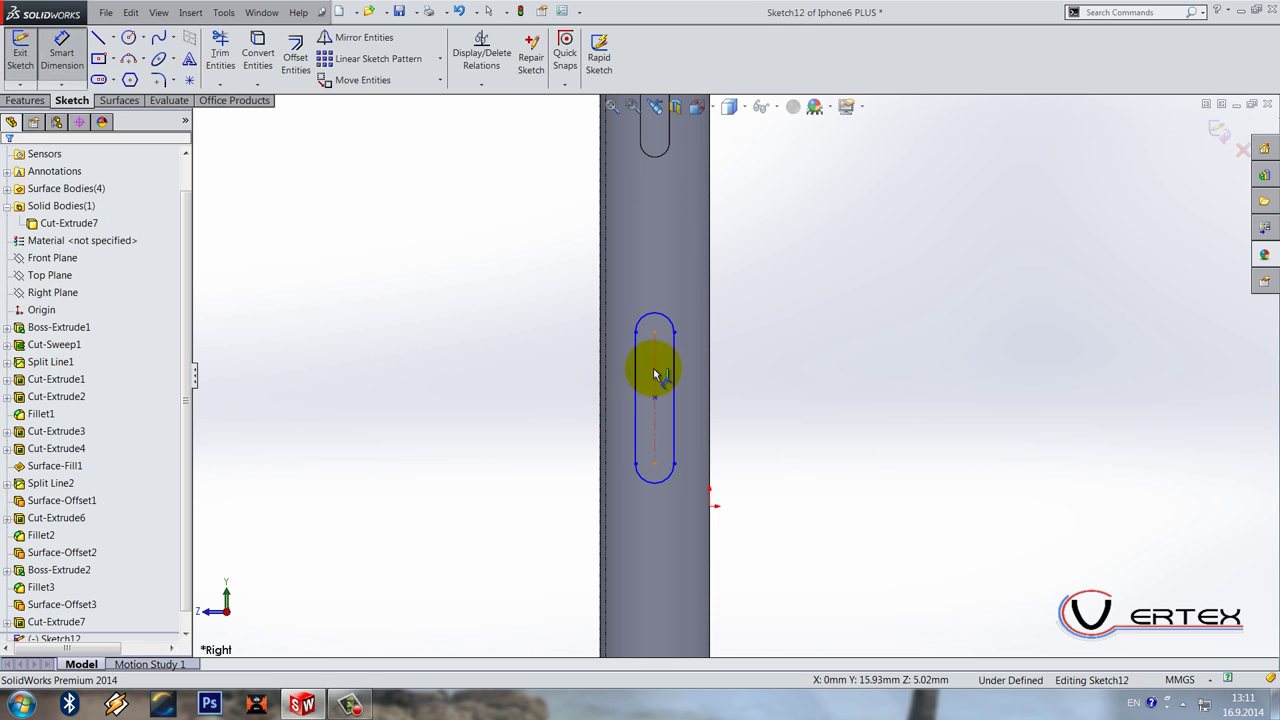
pyautogui.click(654, 366)
pyautogui.click(480, 390)
pyautogui.write('15')
pyautogui.press('Return')
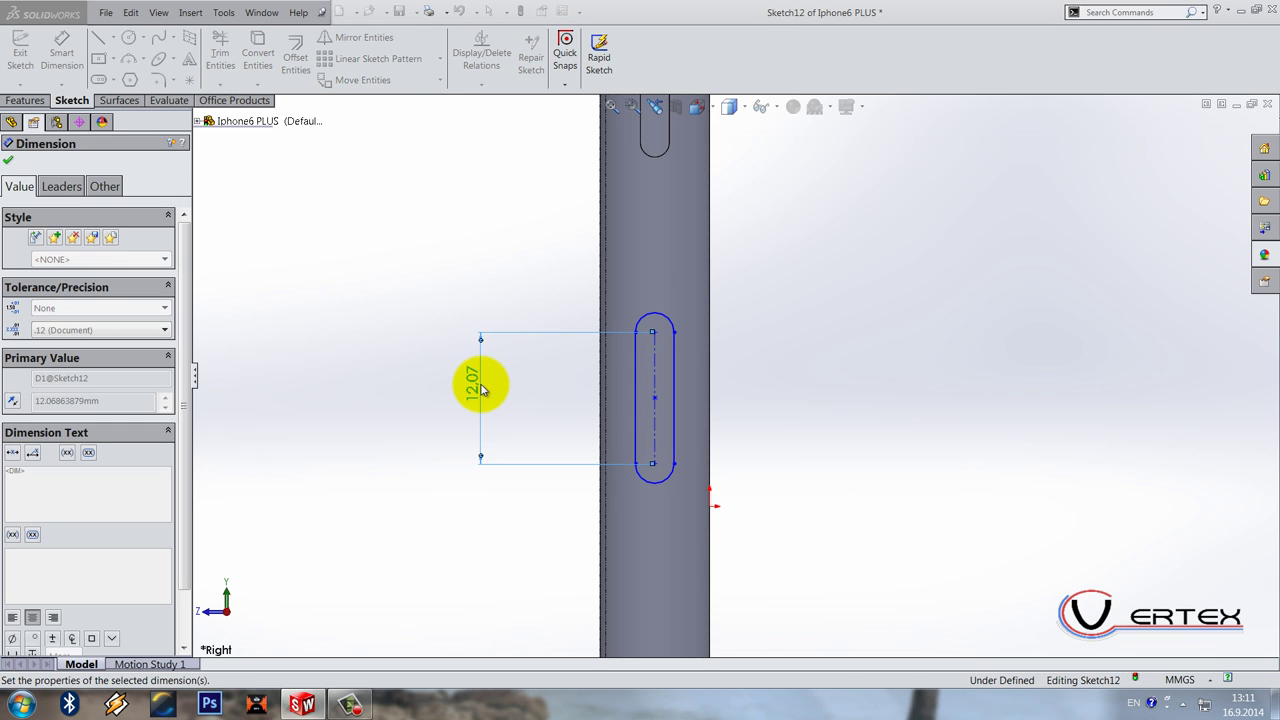
pyautogui.click(831, 389)
pyautogui.scroll(-3, 685, 497)
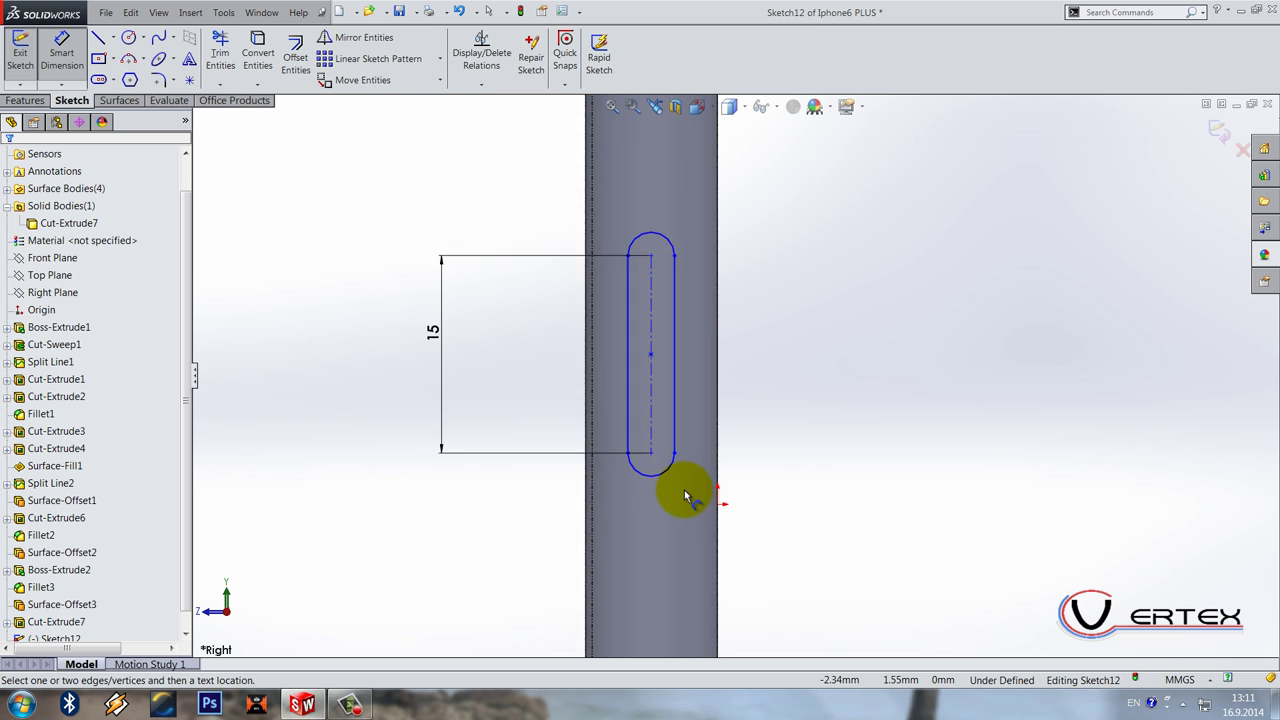
pyautogui.press('Escape')
# Step: Add a horizontal relation between the origin and the slot's lower arc center
pyautogui.click(668, 462)
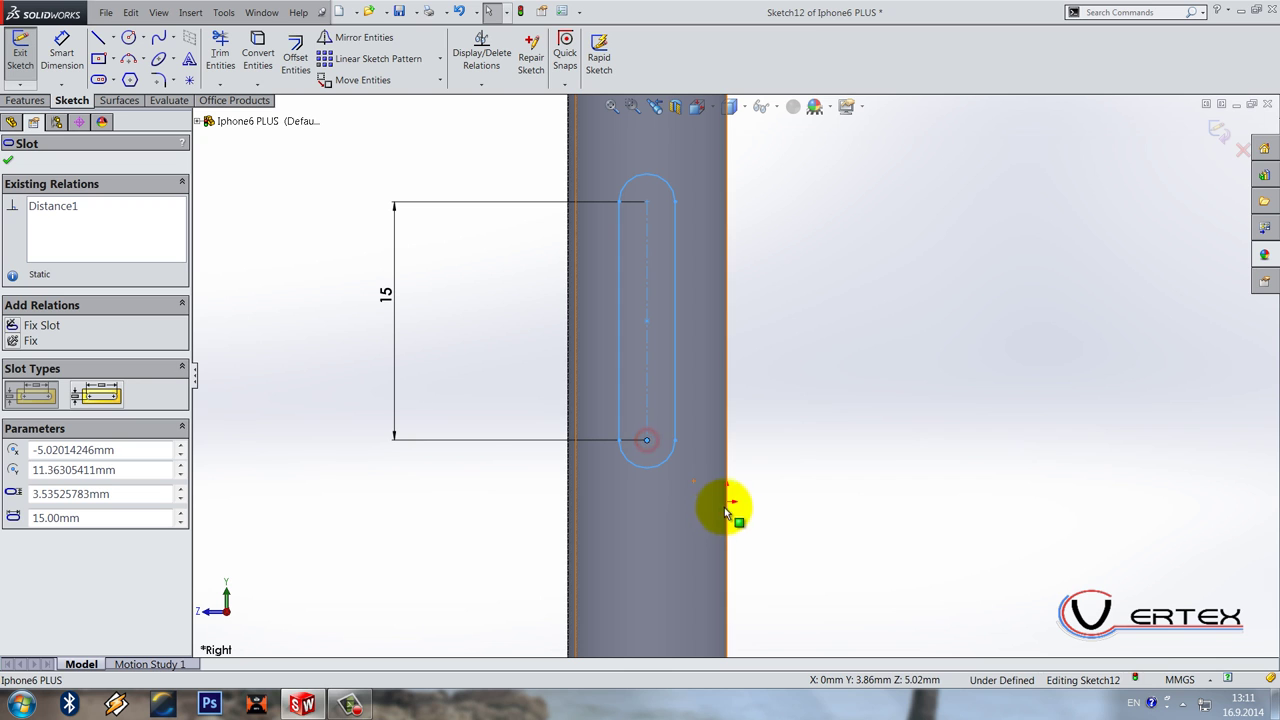
pyautogui.click(731, 505)
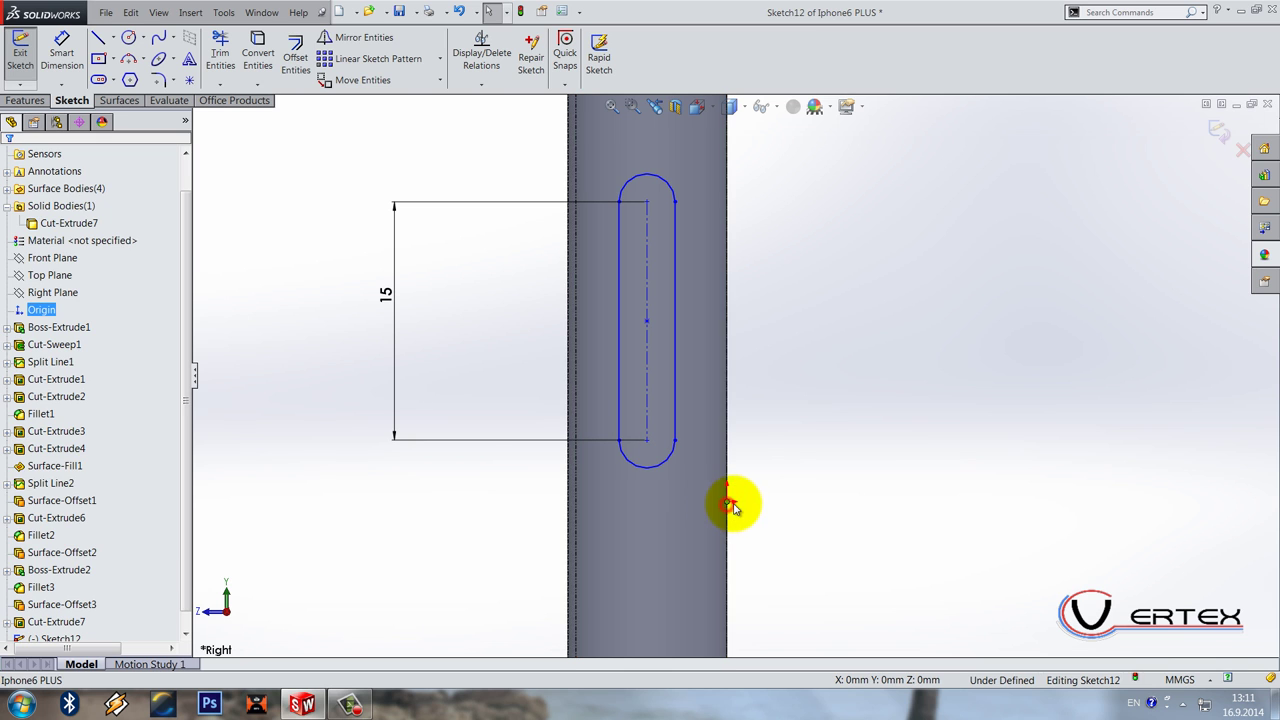
pyautogui.keyDown('ctrl'); pyautogui.click(647, 440); pyautogui.keyUp('ctrl')
pyautogui.click(700, 392)
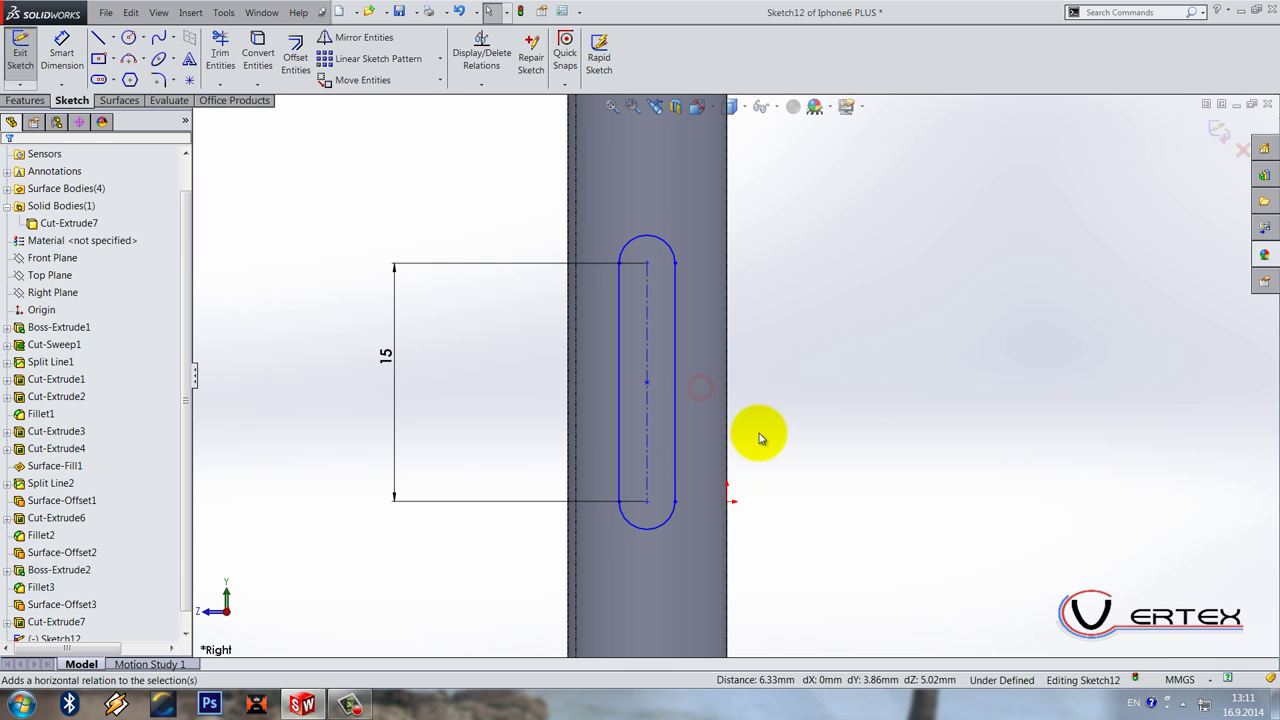
# Step: Dimension the radius of the lower slot's end arc to 1.33 mm
pyautogui.click(61, 50)
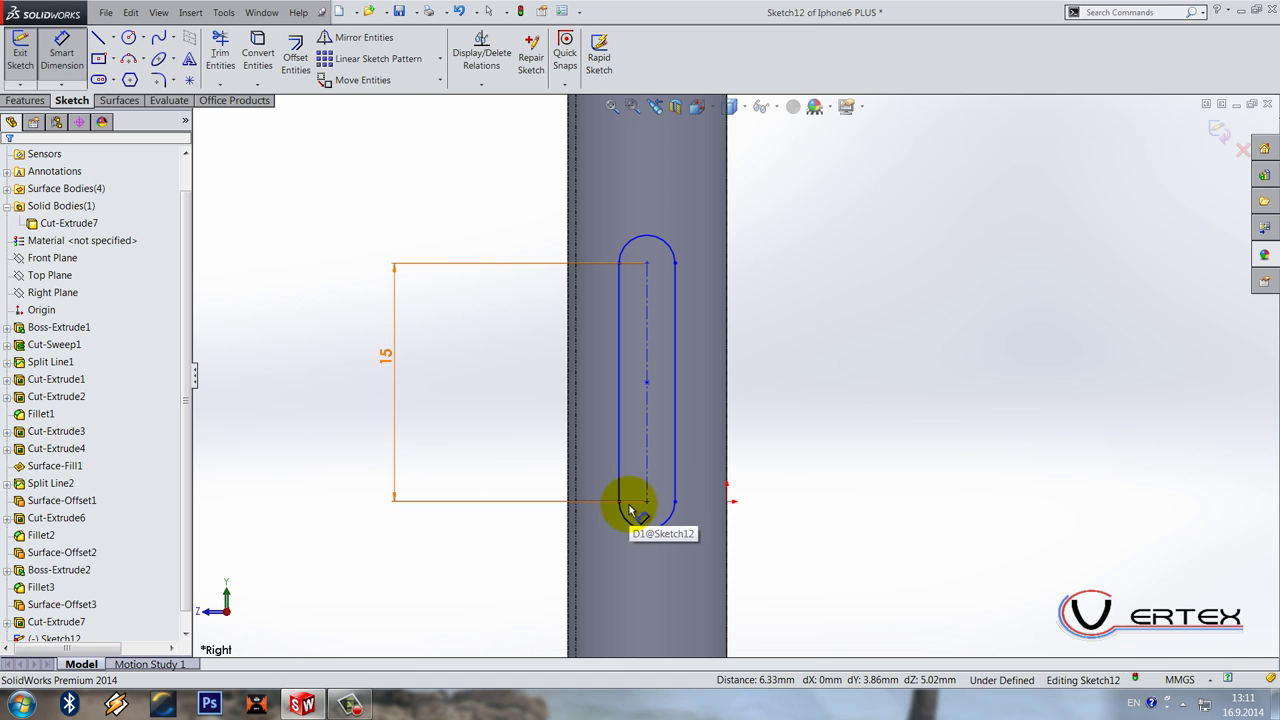
pyautogui.scroll(4, 630, 510)
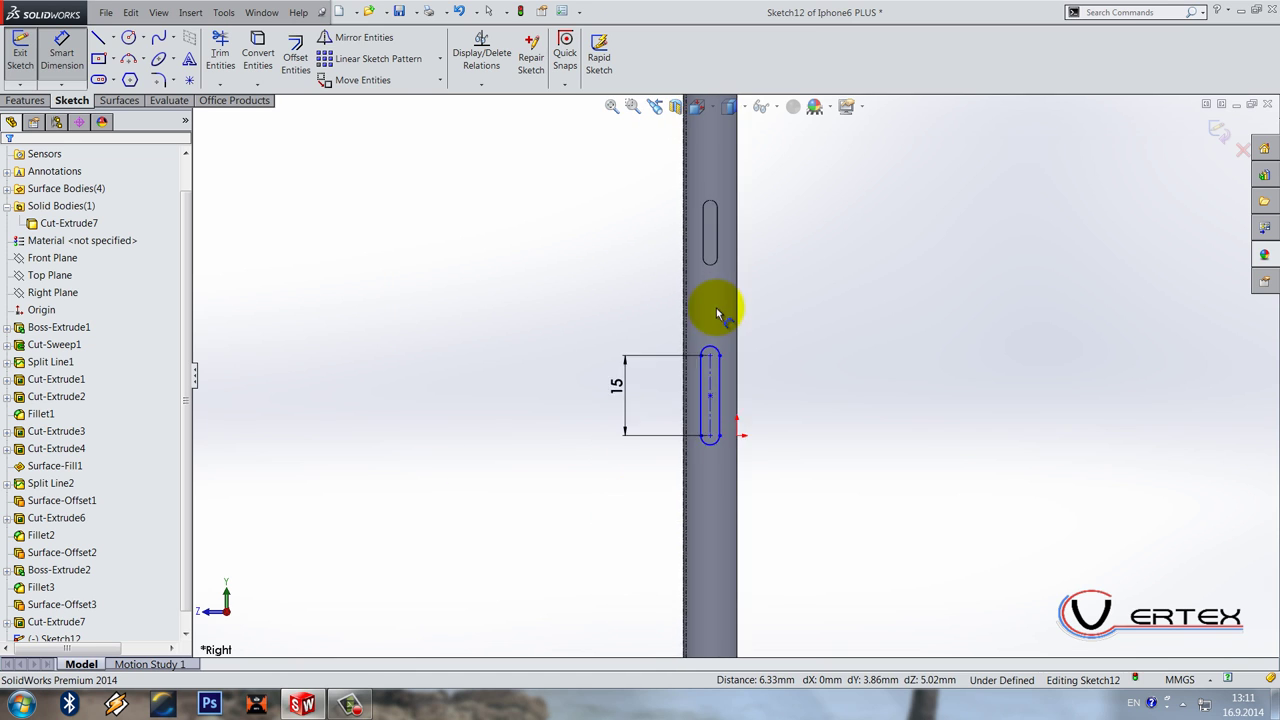
pyautogui.click(715, 377)
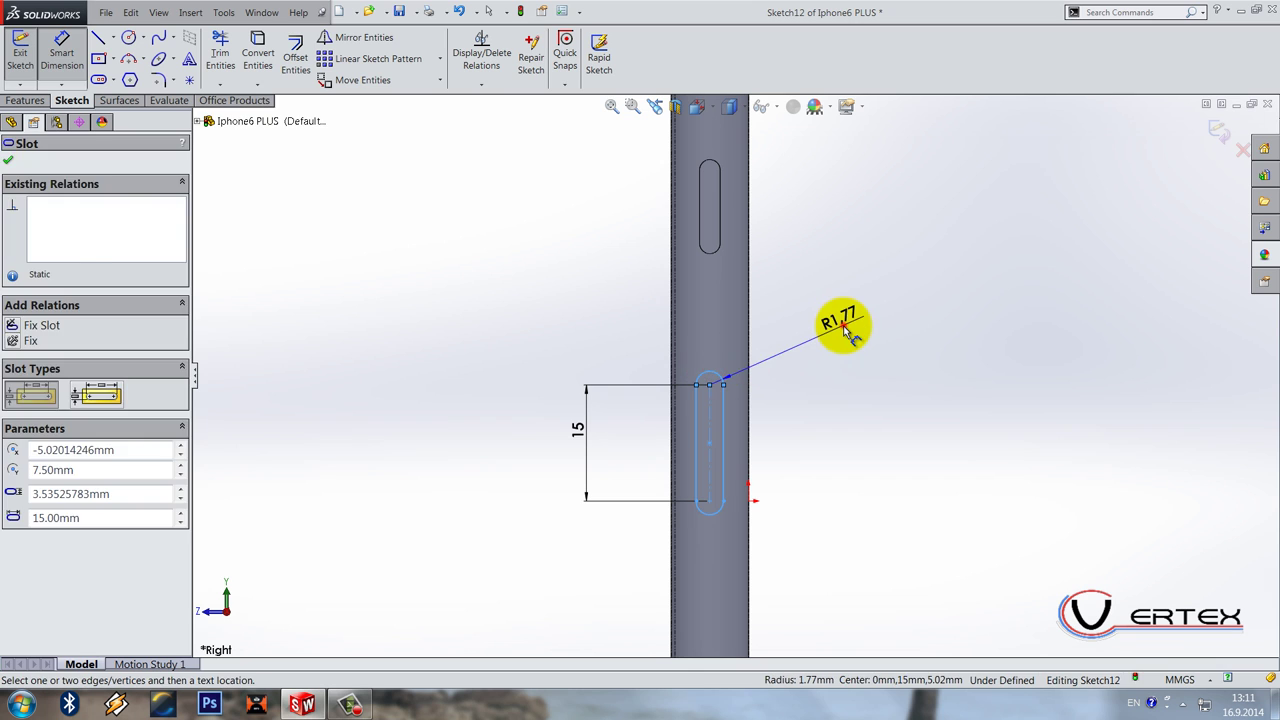
pyautogui.click(845, 333)
pyautogui.write('1')
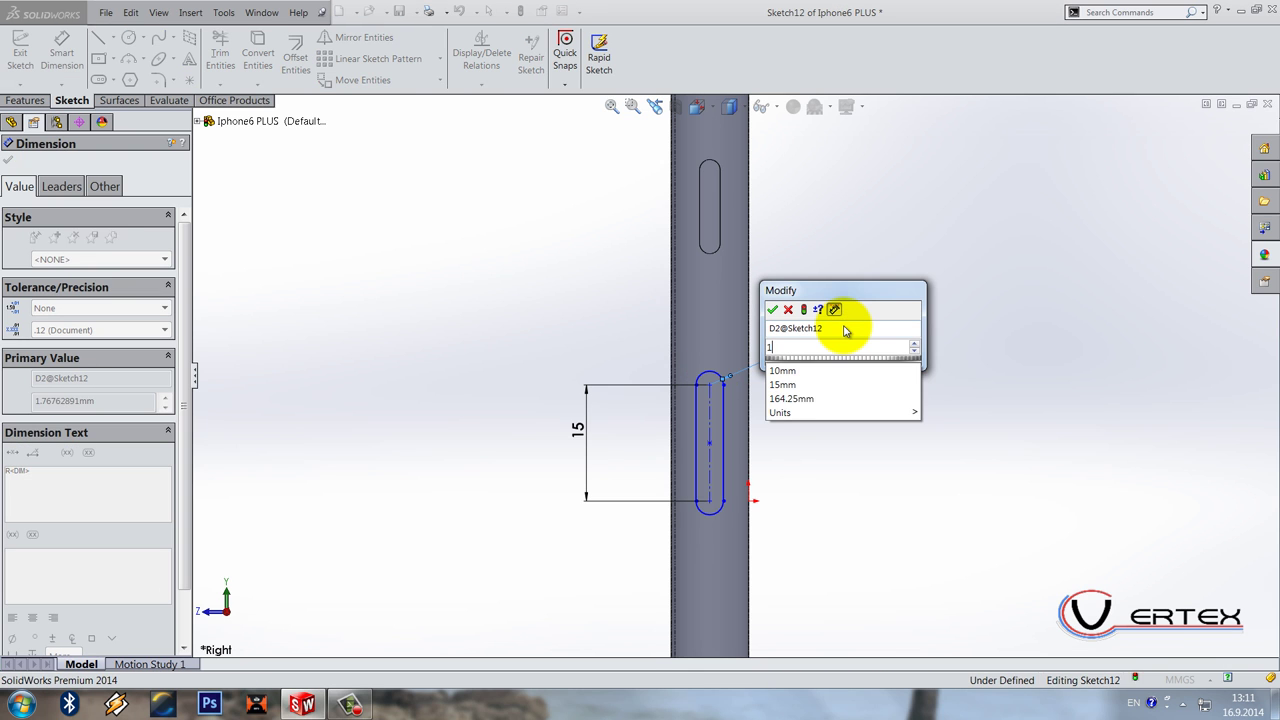
pyautogui.write('.33')
pyautogui.press('Return')
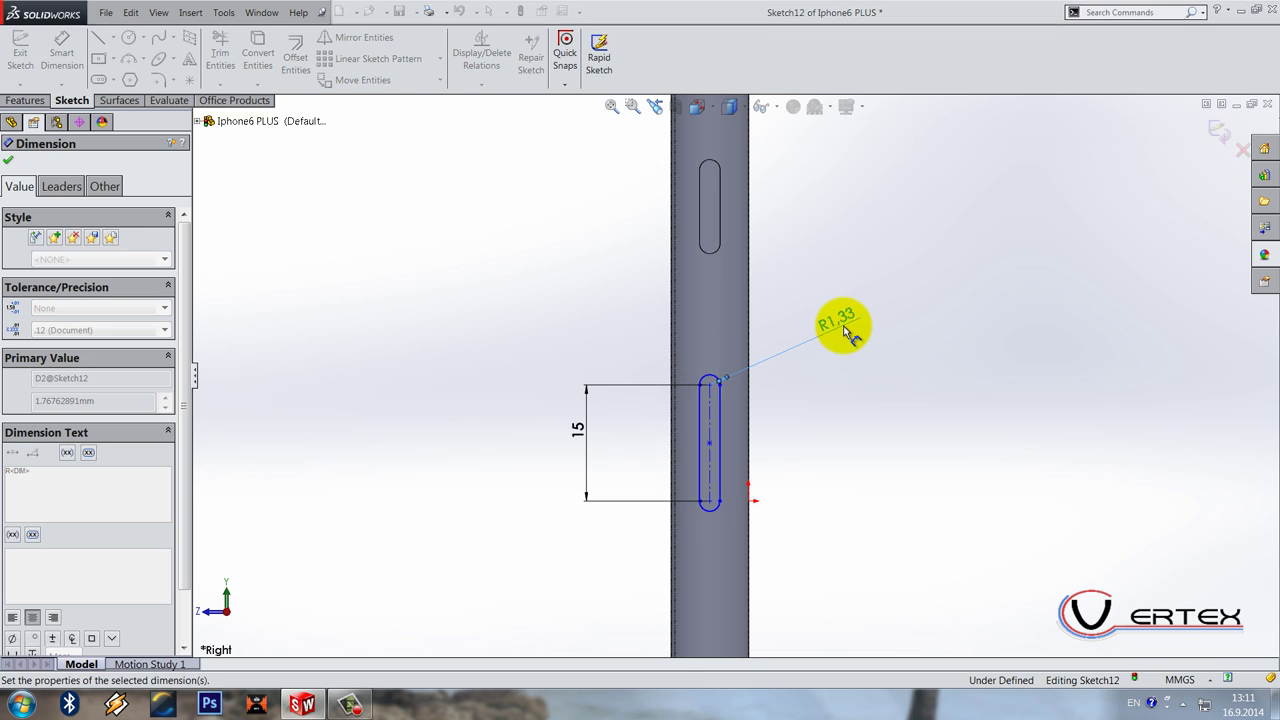
pyautogui.click(861, 398)
pyautogui.scroll(-3, 735, 416)
pyautogui.scroll(3, 728, 340)
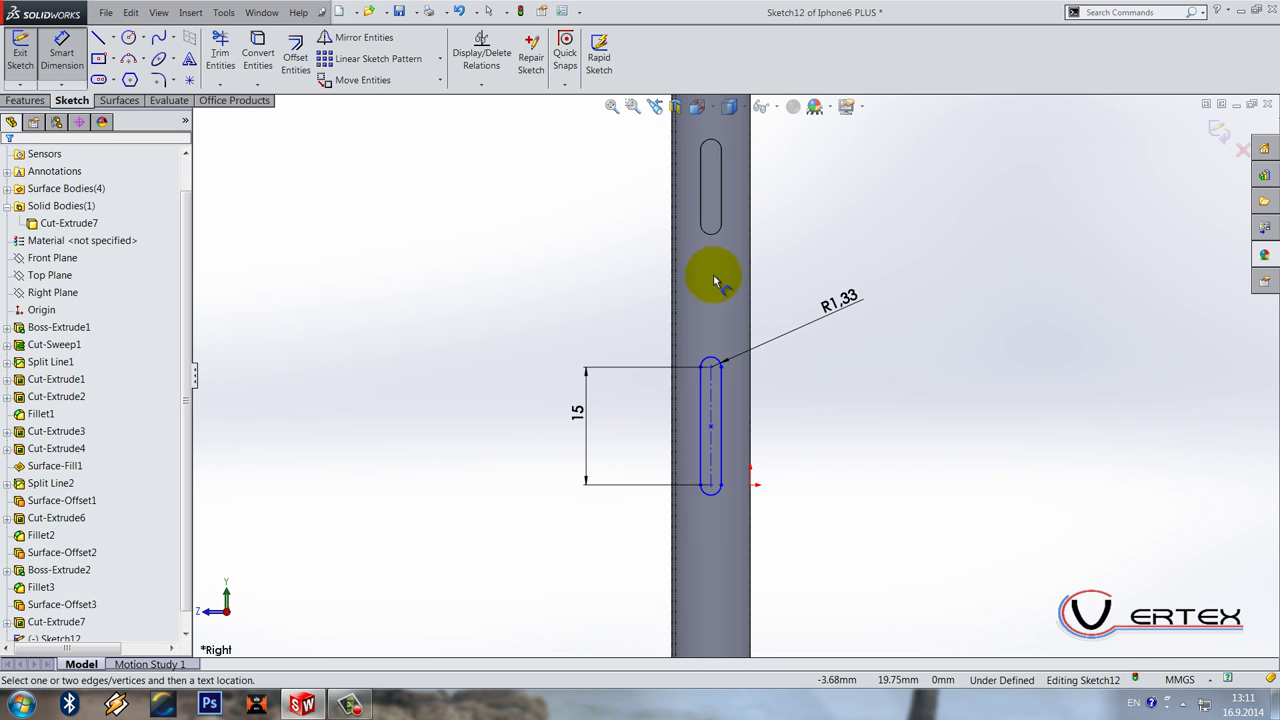
pyautogui.scroll(-1, 713, 280)
pyautogui.press('Escape')
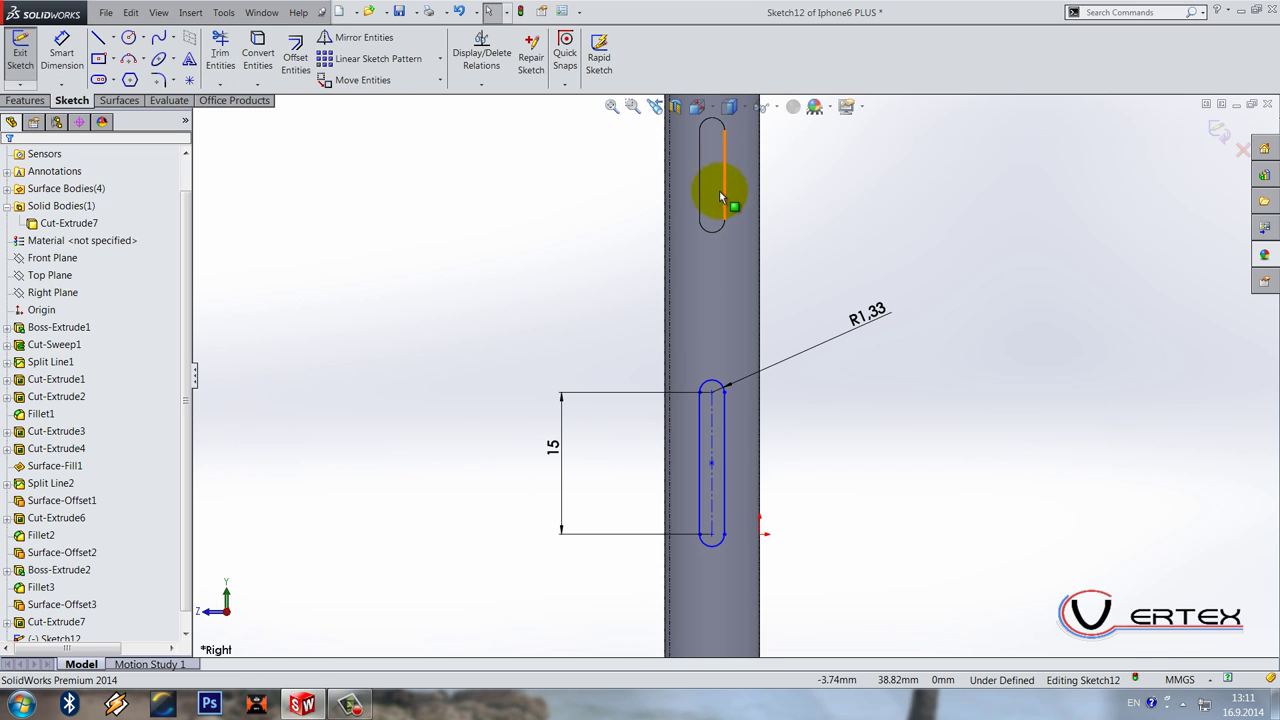
# Step: Convert the upper button cut's lower arc edge into the sketch and make its center coincident with the new slot's centerline
pyautogui.click(258, 58)
pyautogui.click(718, 237)
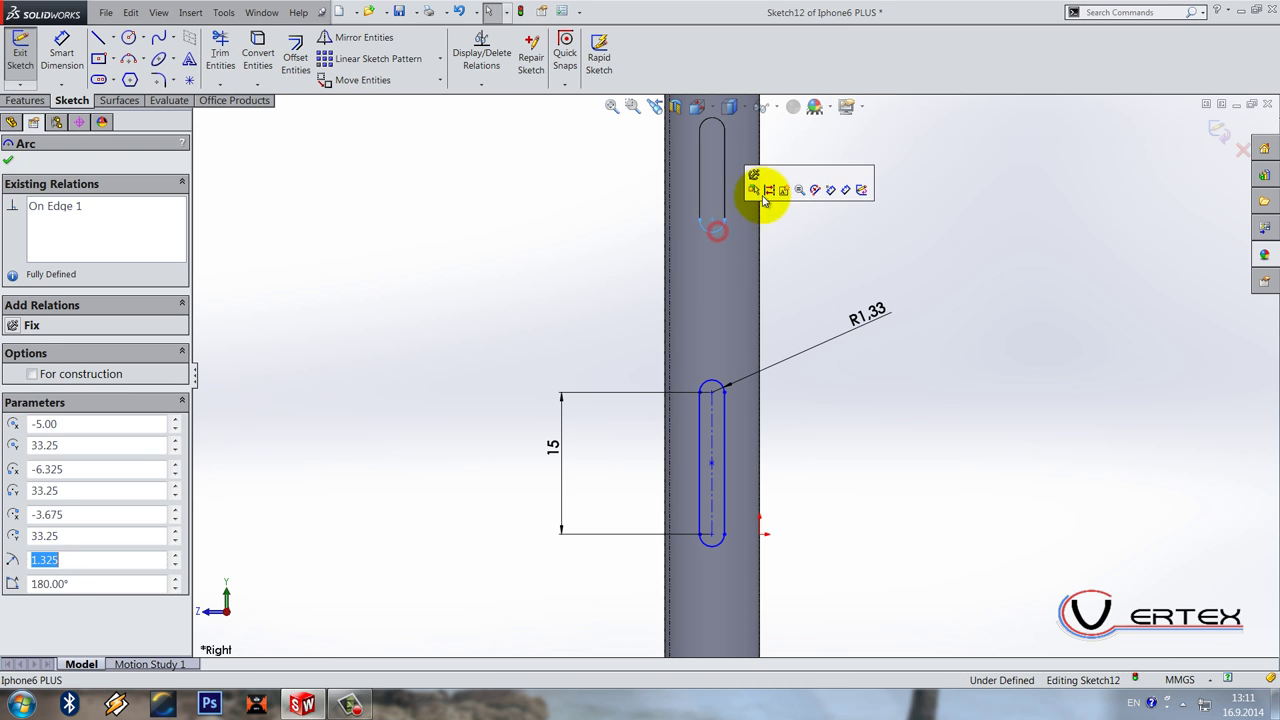
pyautogui.click(771, 188)
pyautogui.click(709, 393)
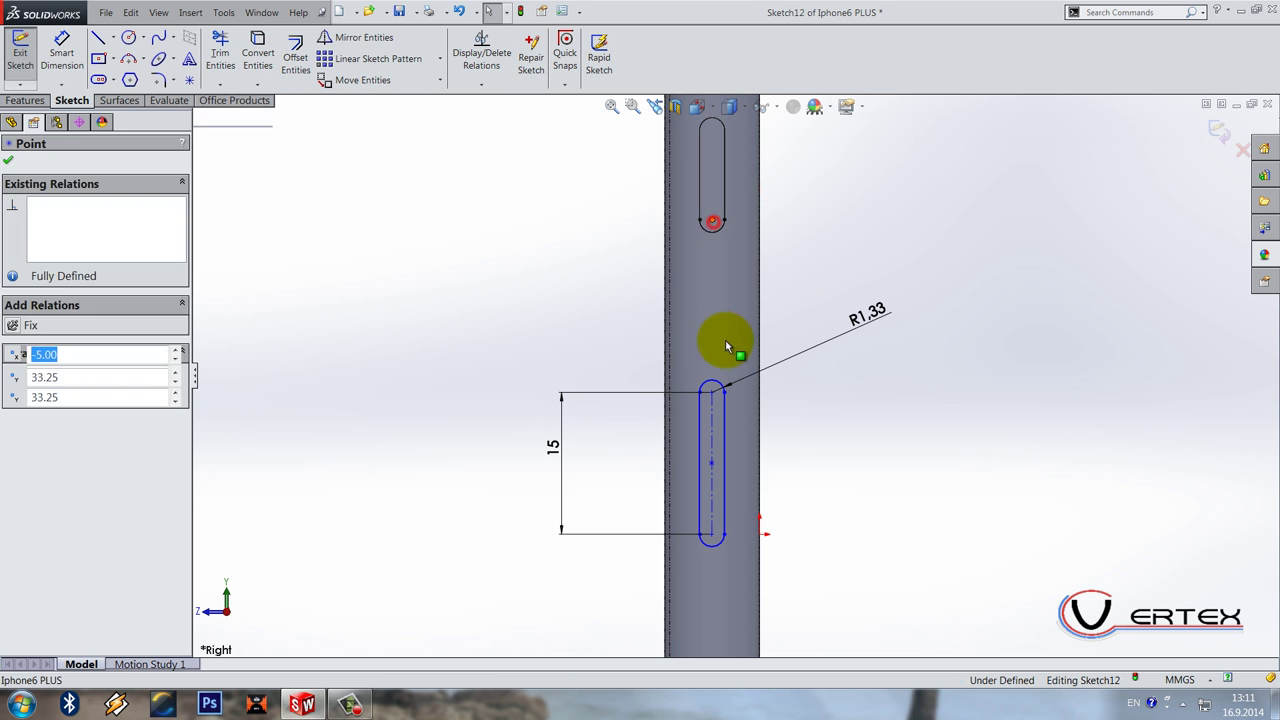
pyautogui.click(710, 402)
pyautogui.keyDown('ctrl'); pyautogui.click(728, 388); pyautogui.keyUp('ctrl')
pyautogui.click(760, 350)
pyautogui.click(415, 355)
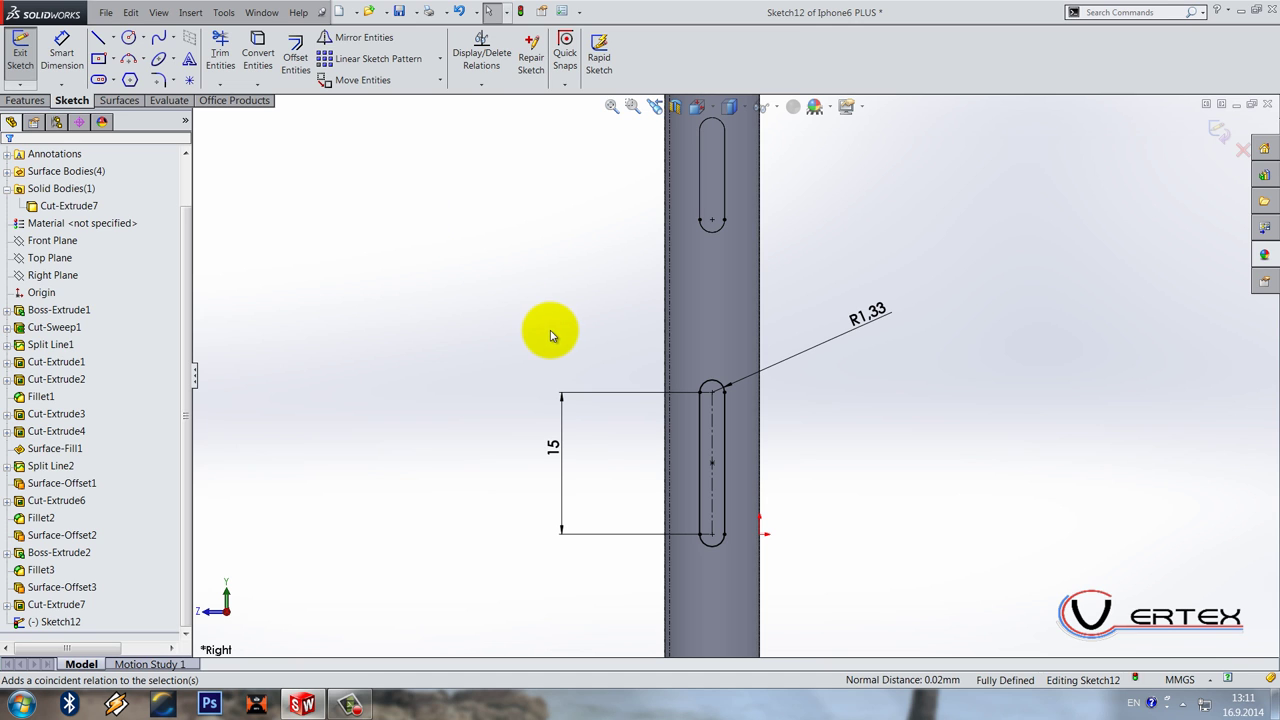
# Step: Add a vertical reference dimension between the origin and the slot's center point
pyautogui.scroll(-3, 748, 512)
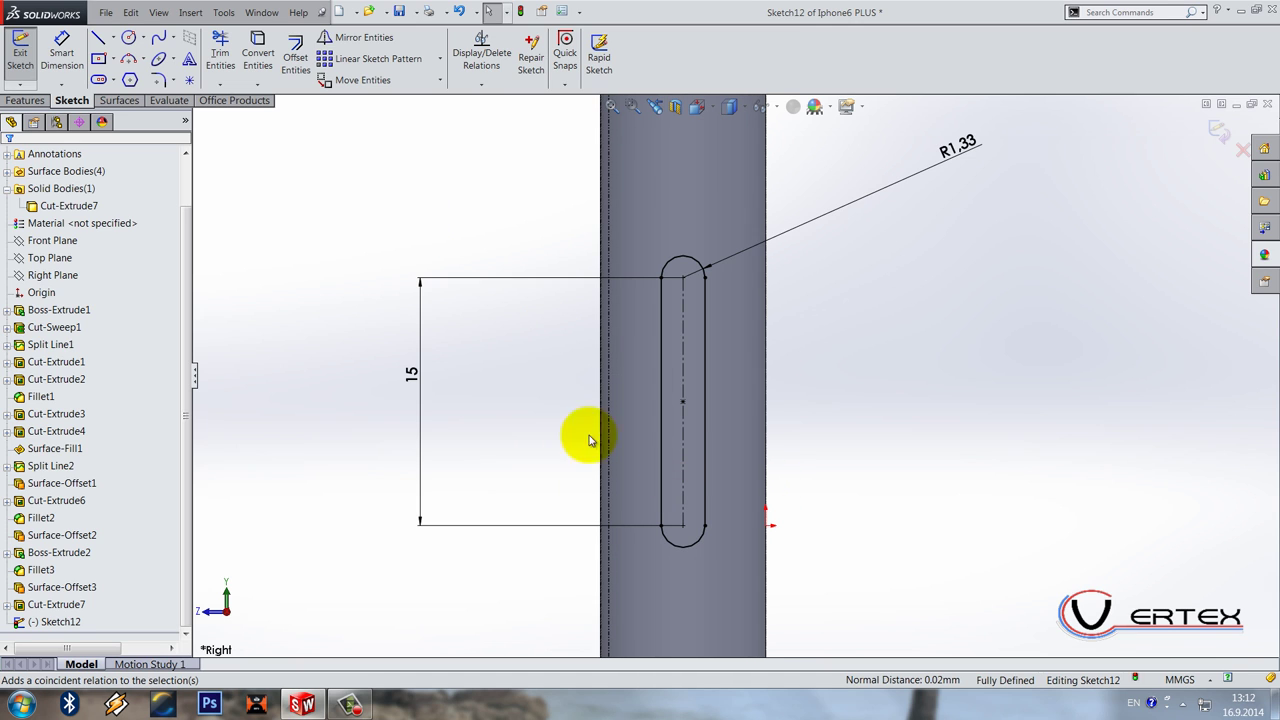
pyautogui.click(682, 401)
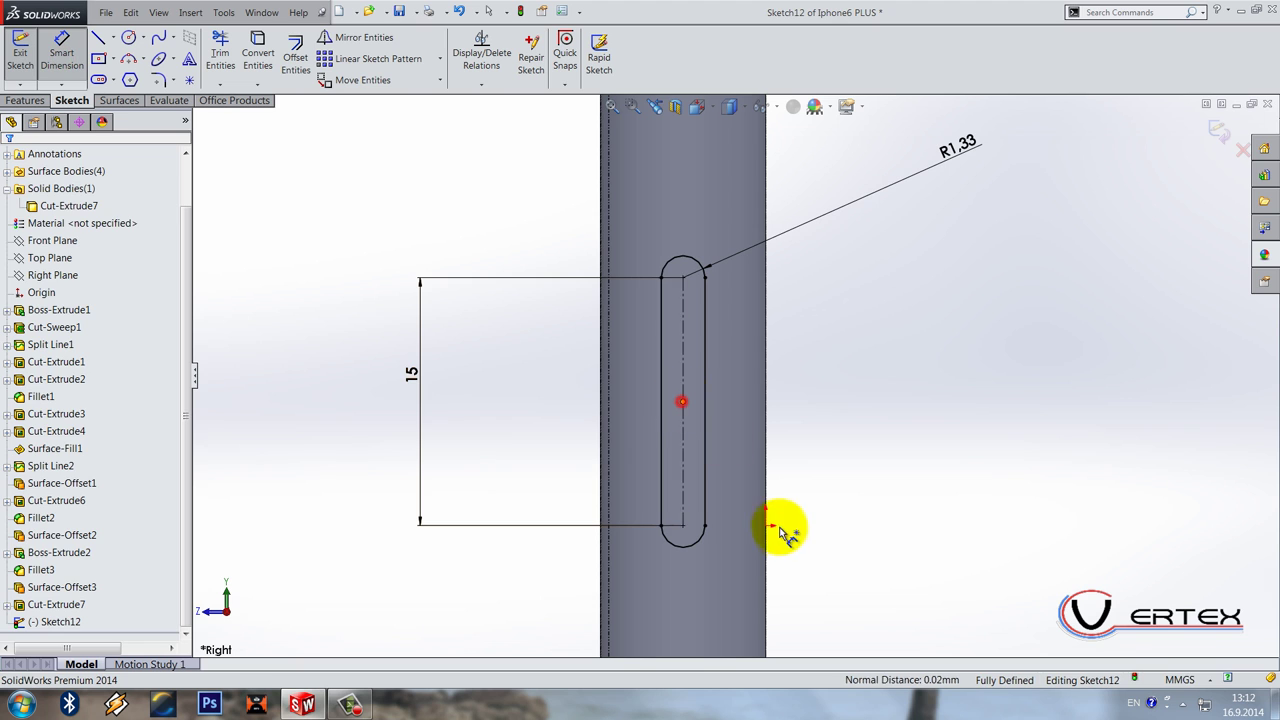
pyautogui.click(785, 516)
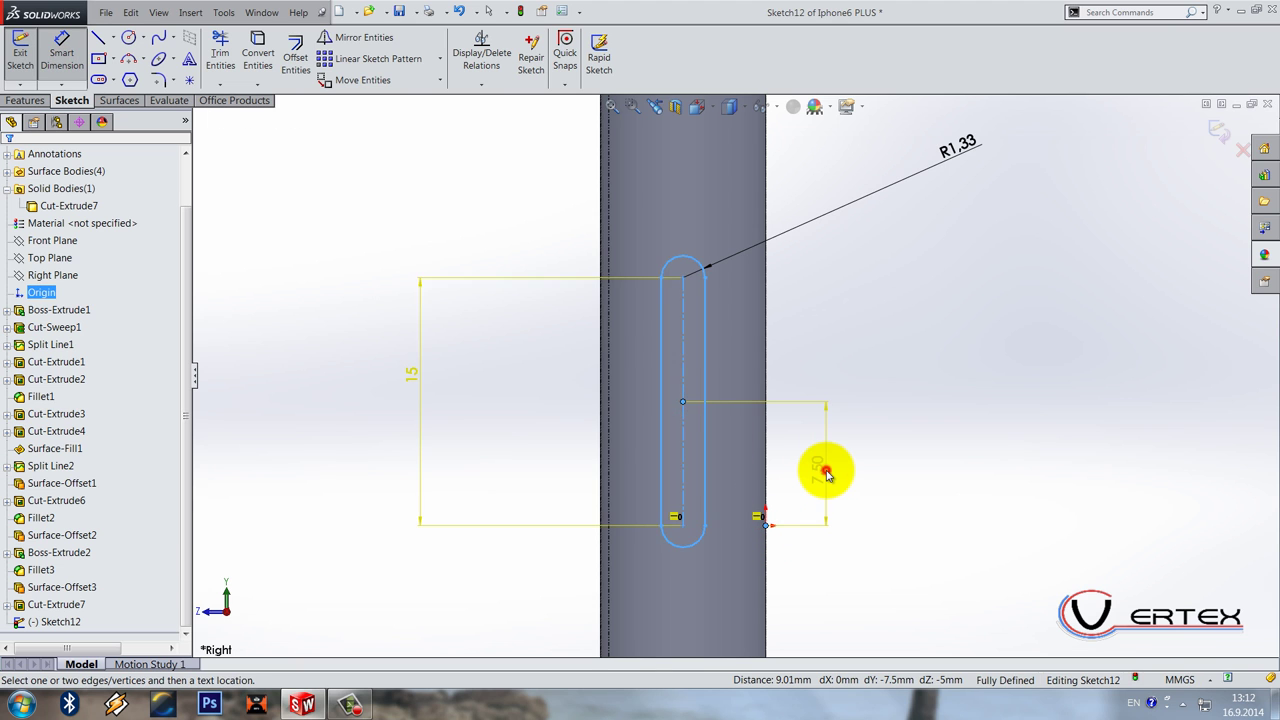
pyautogui.click(826, 472)
pyautogui.click(582, 274)
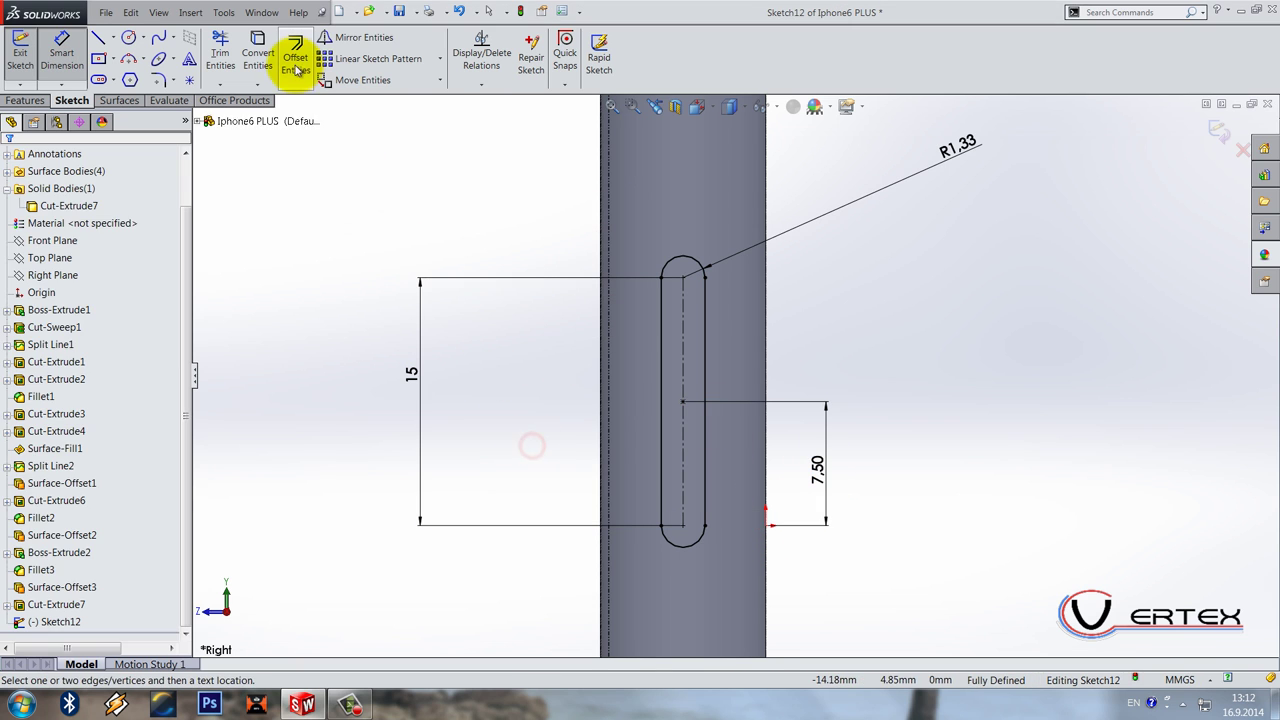
# Step: Offset the slot outline outward by 0.10 mm and exit the sketch
pyautogui.click(295, 50)
pyautogui.moveTo(518, 195); pyautogui.dragTo(766, 595)
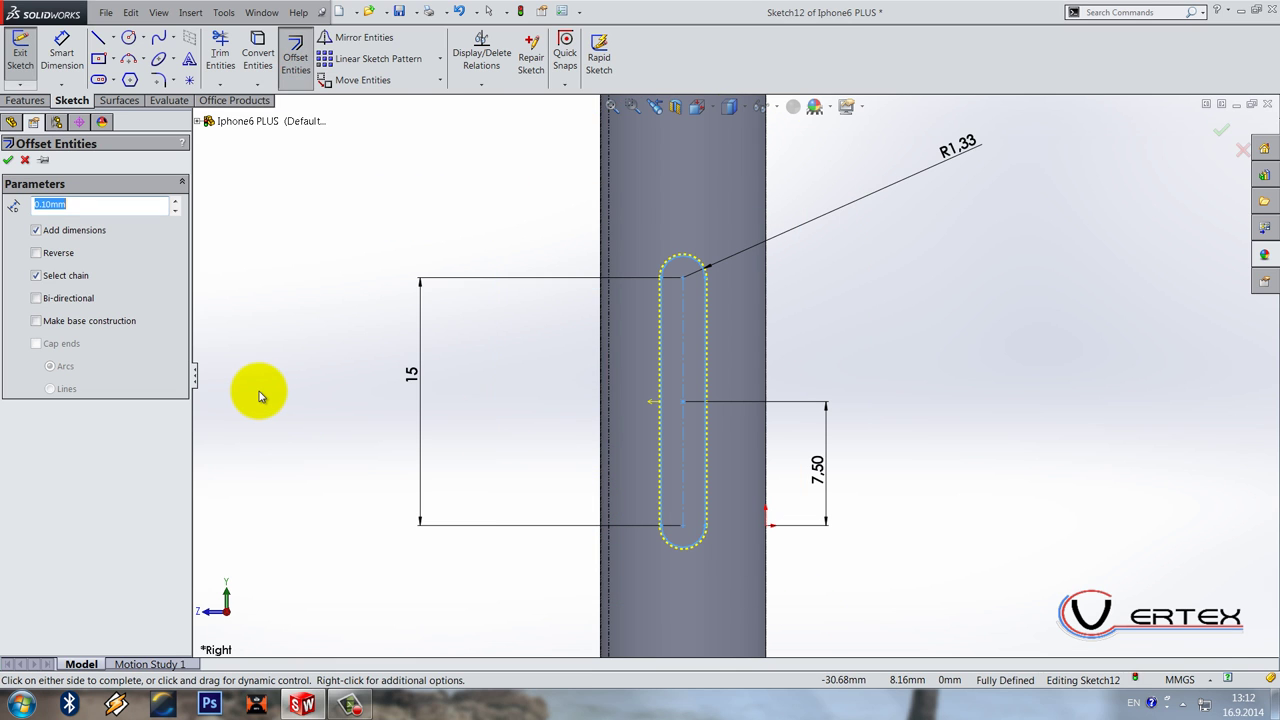
pyautogui.click(490, 425)
pyautogui.scroll(3, 929, 373)
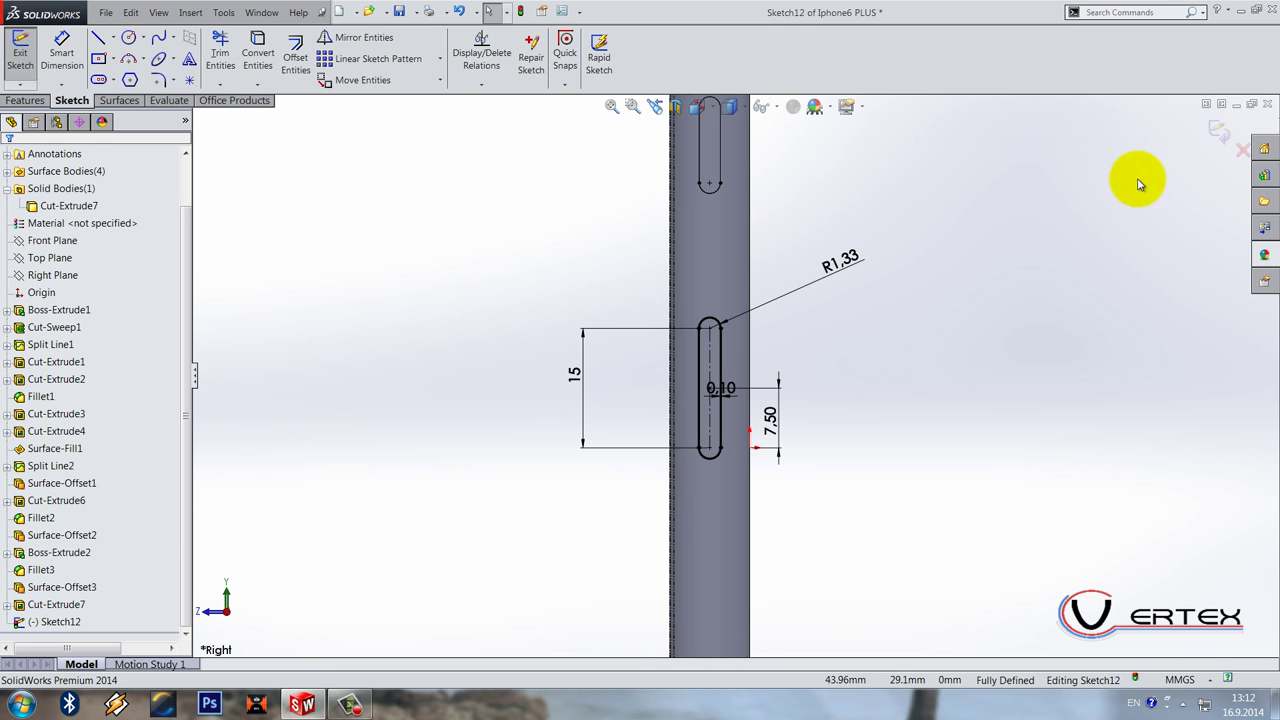
pyautogui.hotkey('ctrl', 'b')
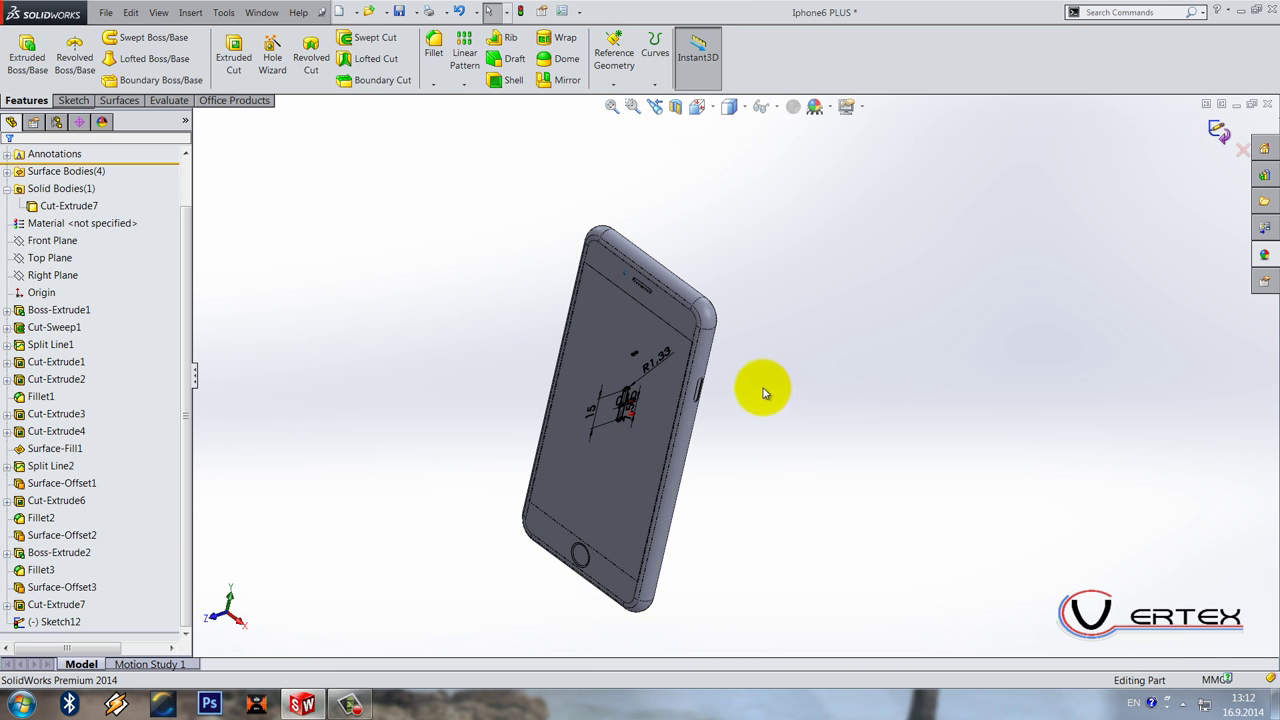
# Step: Create a projection split line from the slot sketch onto the phone's curved side face below the button cut
pyautogui.scroll(3, 660, 371)
pyautogui.click(655, 48)
pyautogui.click(657, 86)
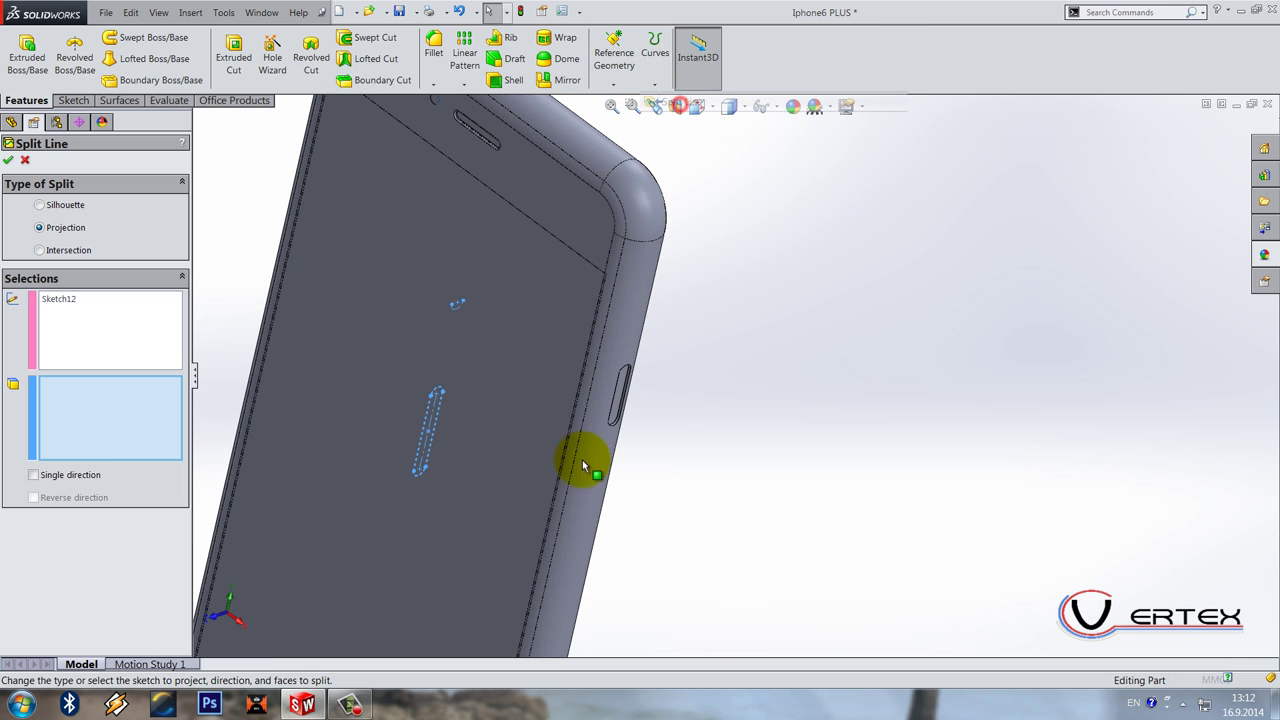
pyautogui.click(588, 497)
pyautogui.press('Return')
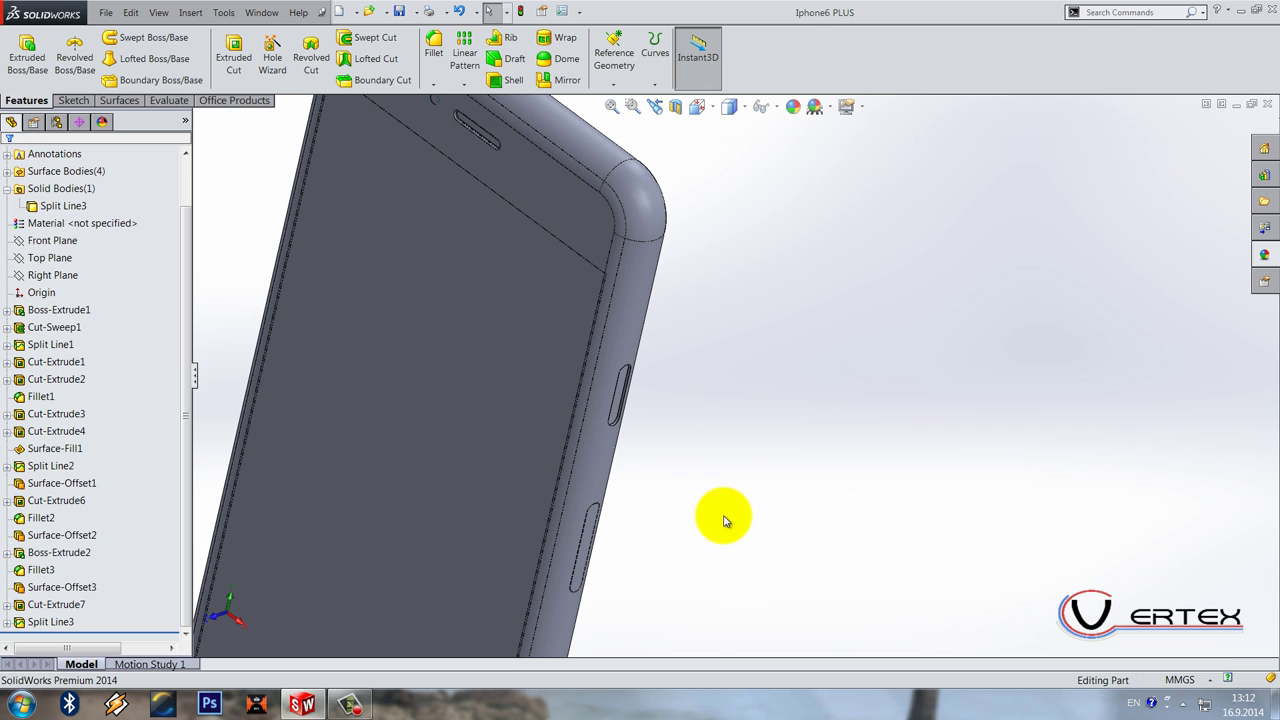
# Step: Start a new sketch on the Right Plane
pyautogui.scroll(-3, 725, 520)
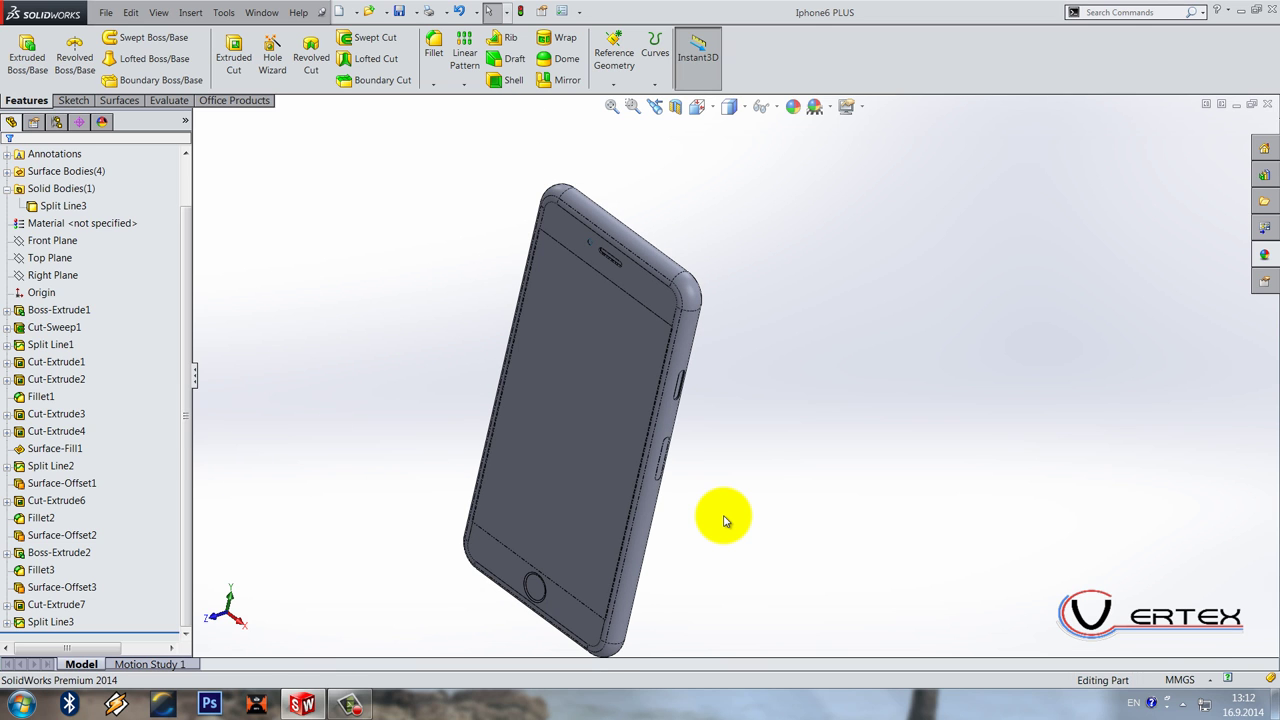
pyautogui.click(62, 276)
pyautogui.rightClick(68, 276)
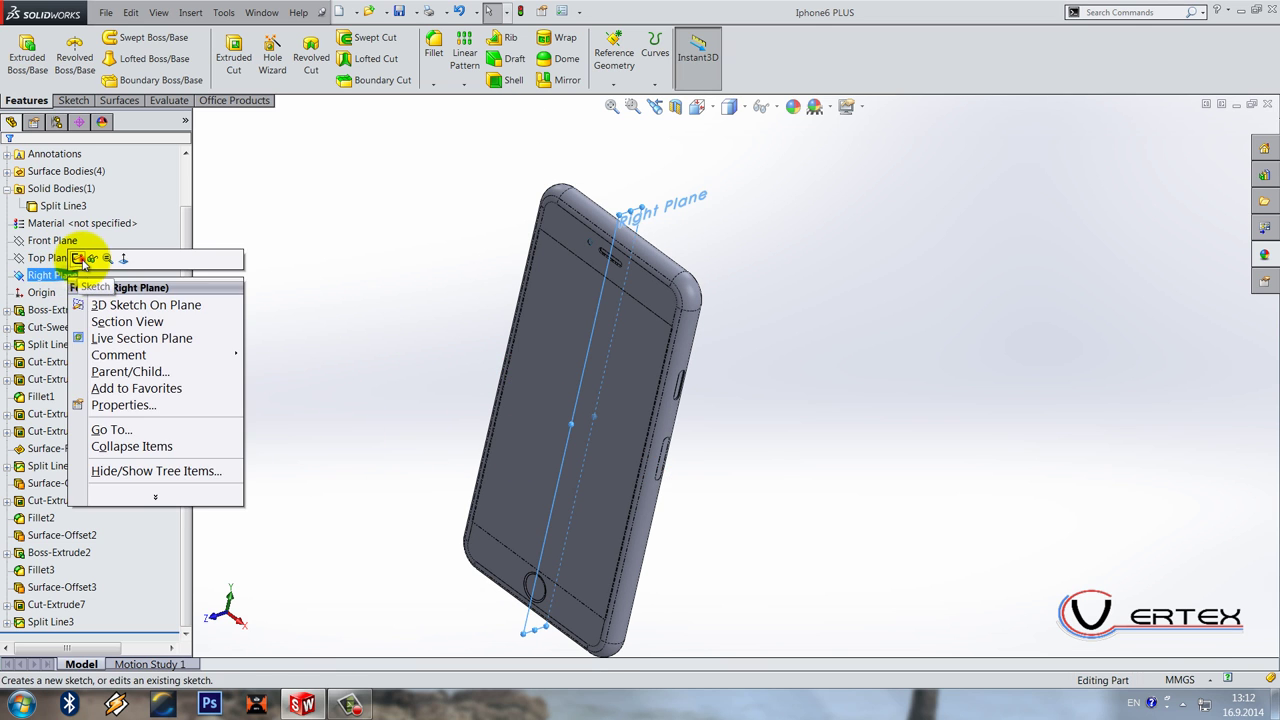
pyautogui.click(95, 253)
pyautogui.scroll(-5, 725, 337)
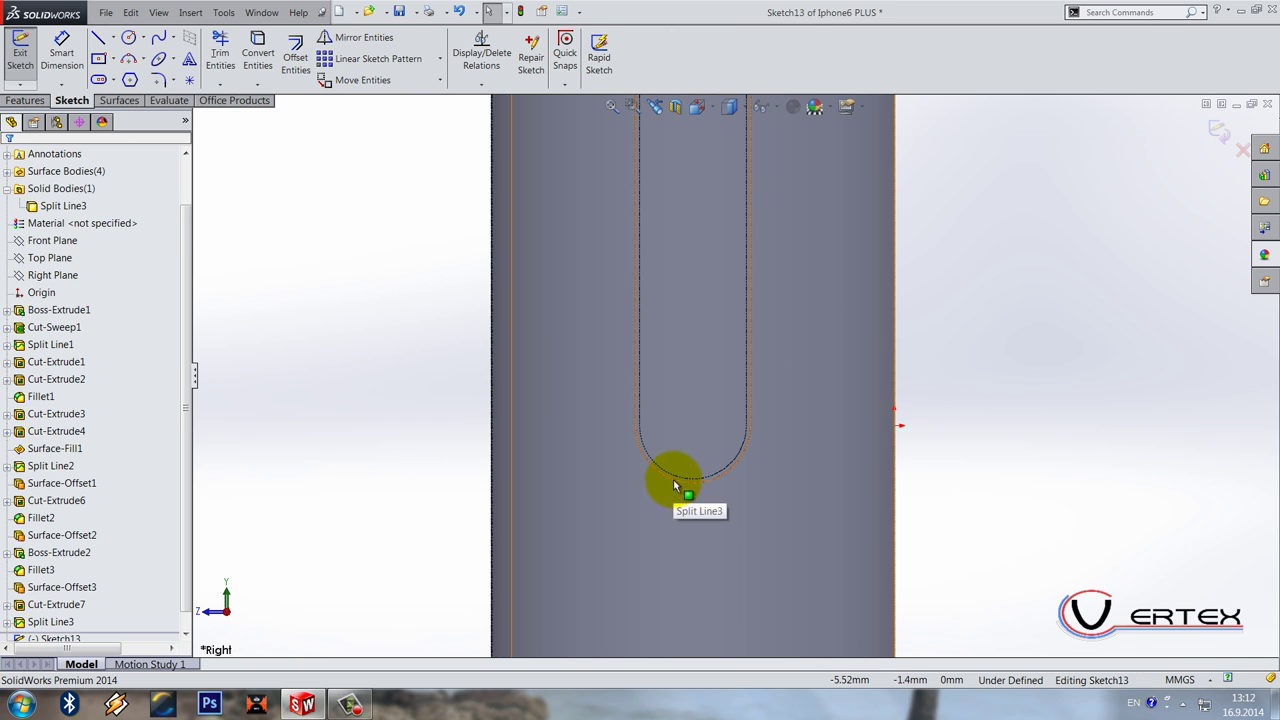
# Step: Try to convert the outer and inner lower arc edges of the split slot into the sketch
pyautogui.click(672, 484)
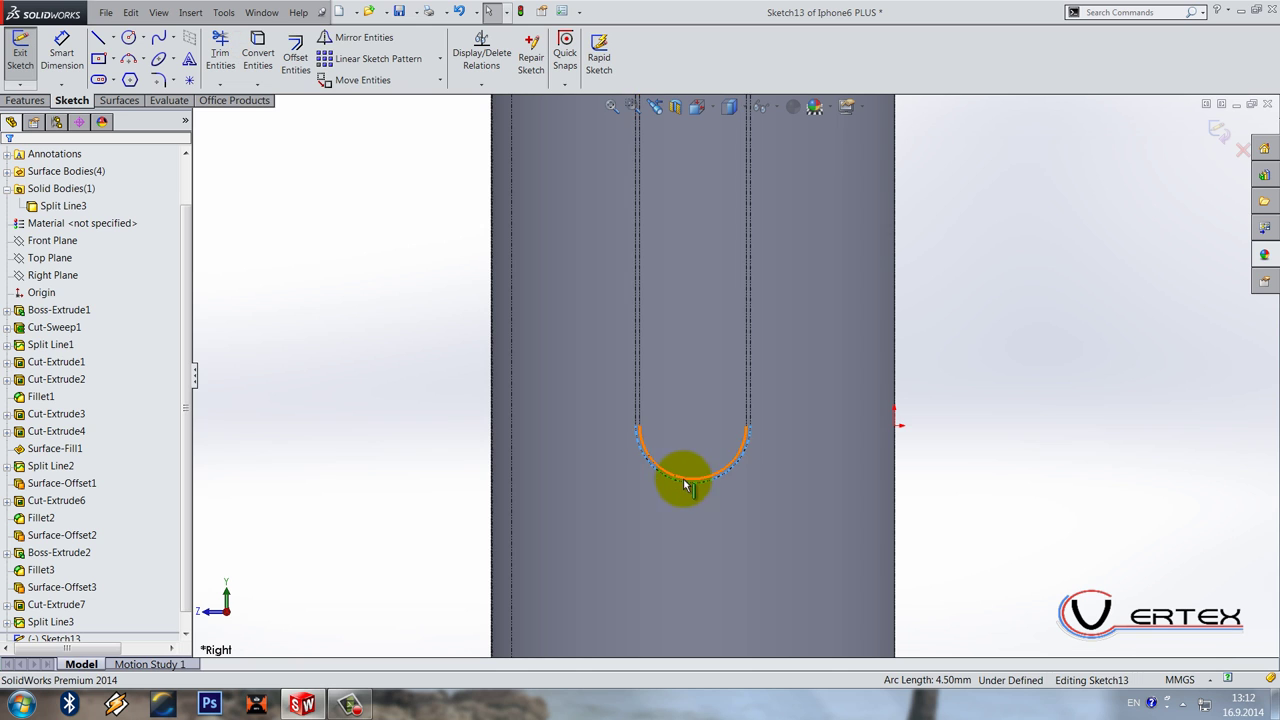
pyautogui.click(258, 45)
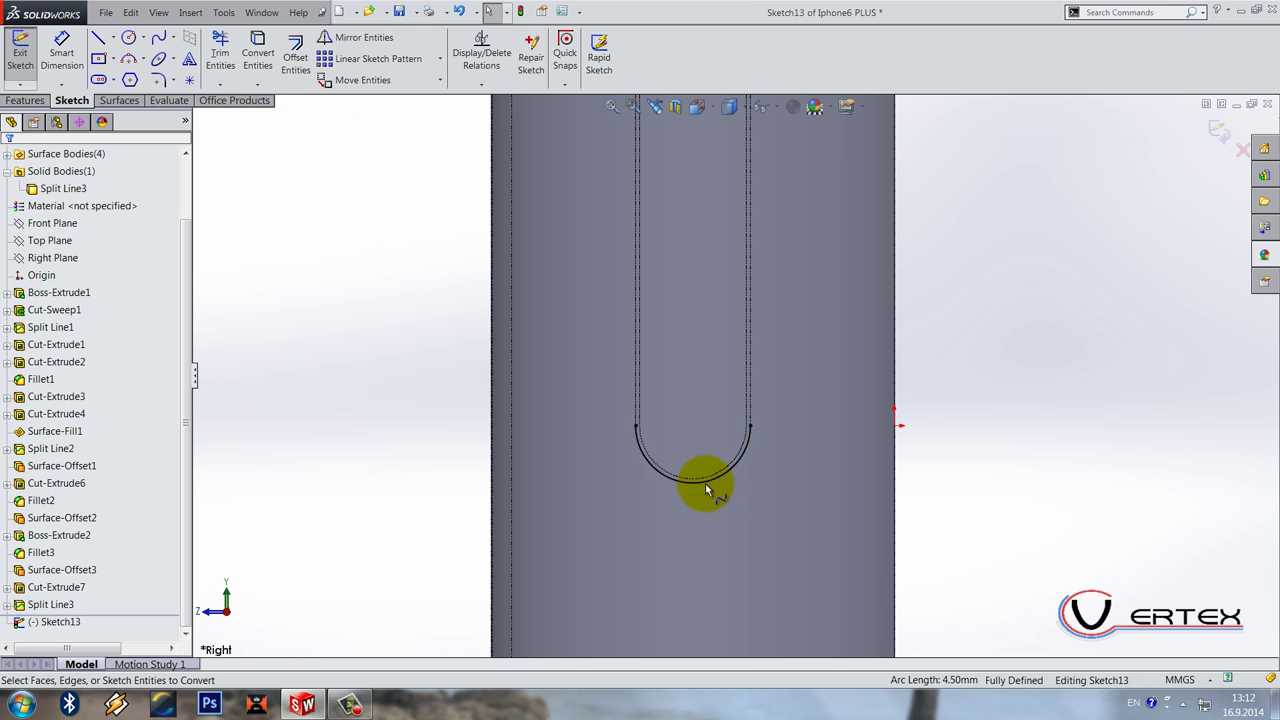
pyautogui.click(726, 486)
pyautogui.click(720, 480)
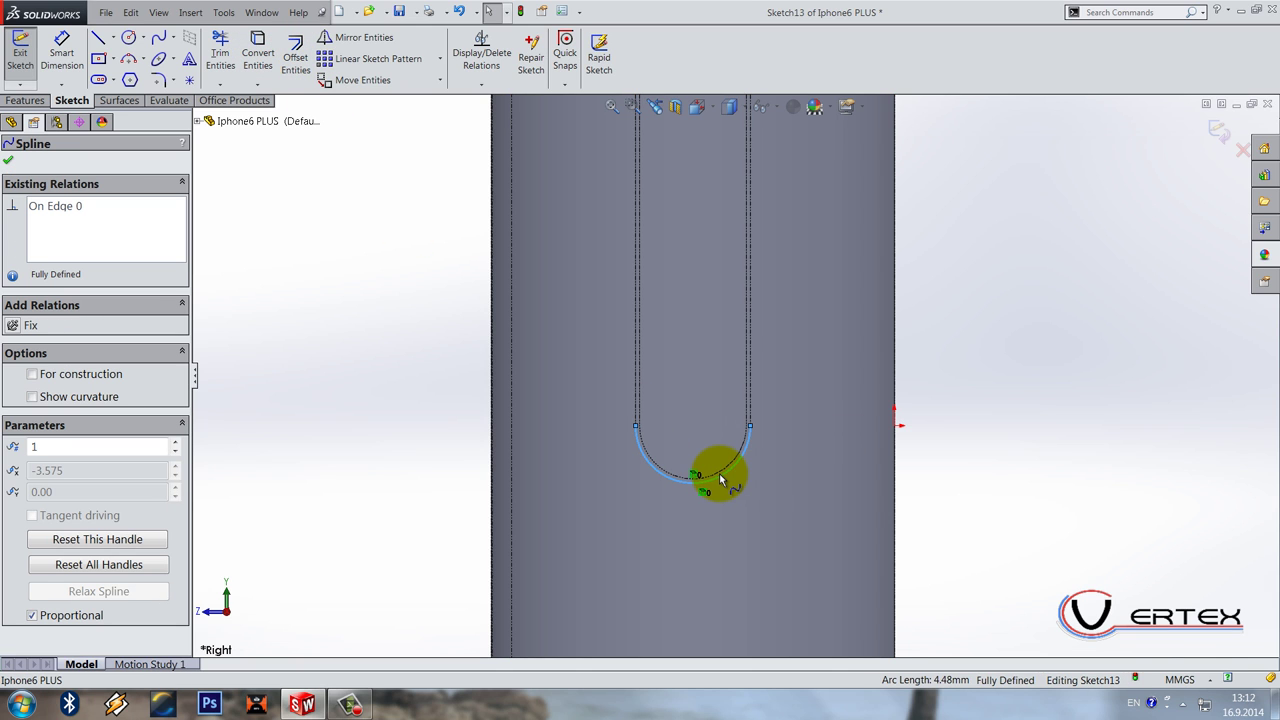
pyautogui.press('Escape')
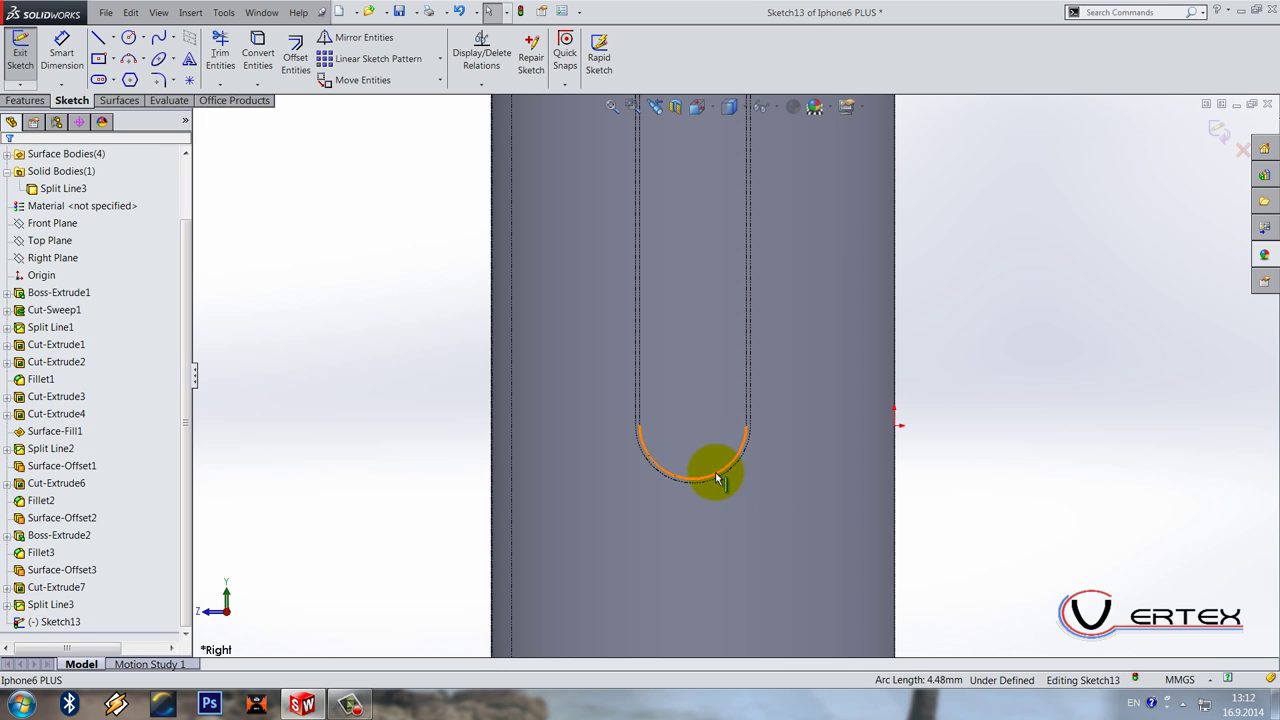
pyautogui.click(712, 472)
pyautogui.click(676, 465)
pyautogui.click(257, 57)
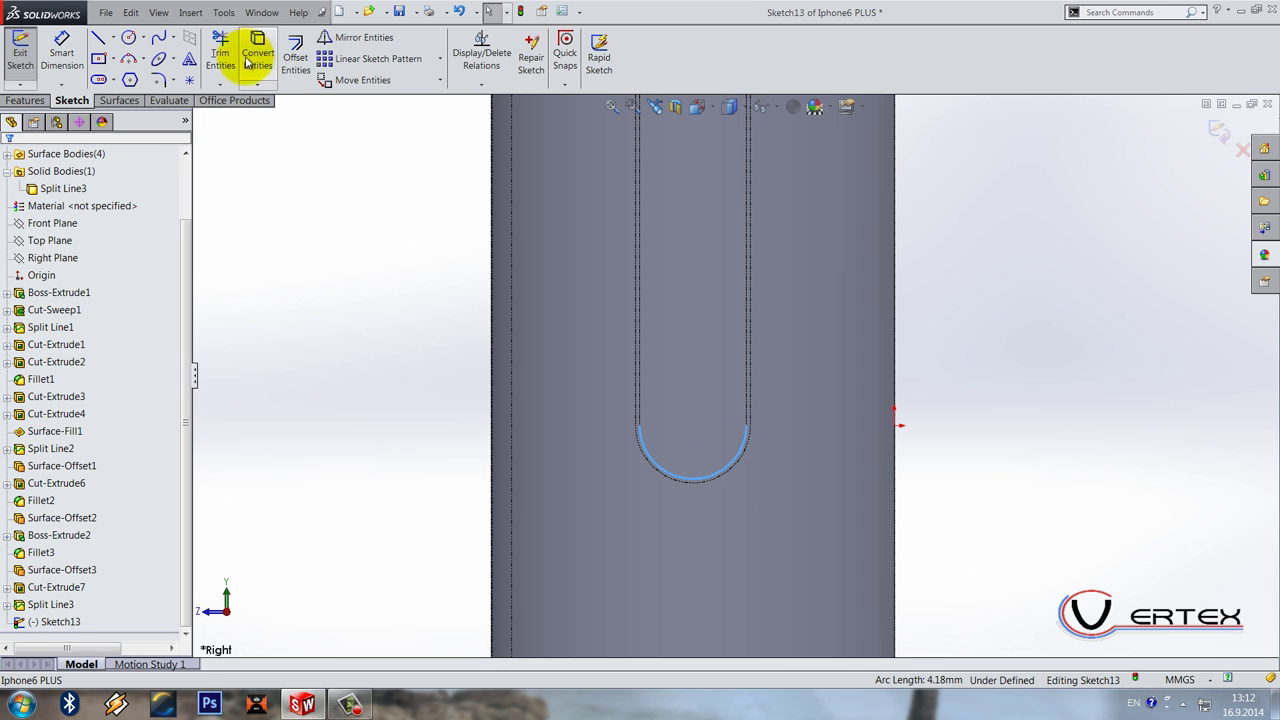
pyautogui.click(705, 477)
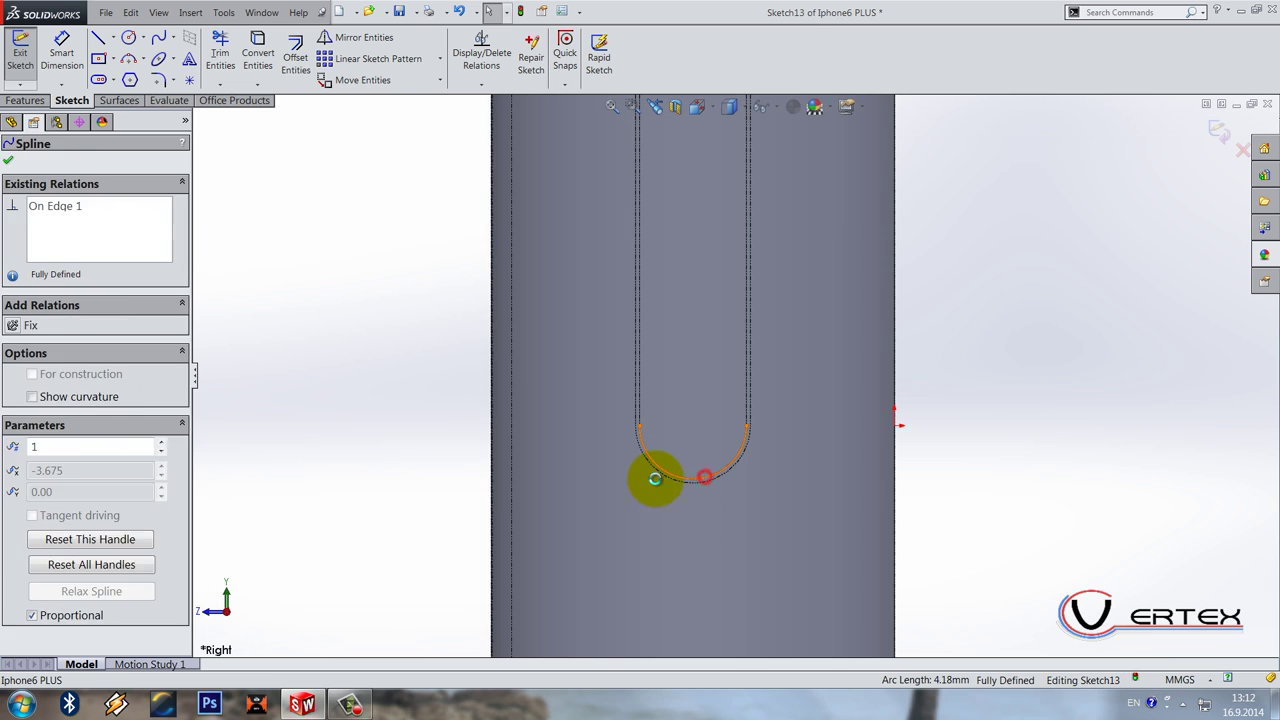
pyautogui.press('Escape')
# Step: Sketch a circle about 1.4 mm in diameter at the center of the split slot's lower arc, level with the origin
pyautogui.scroll(5, 650, 470)
pyautogui.scroll(-5, 658, 461)
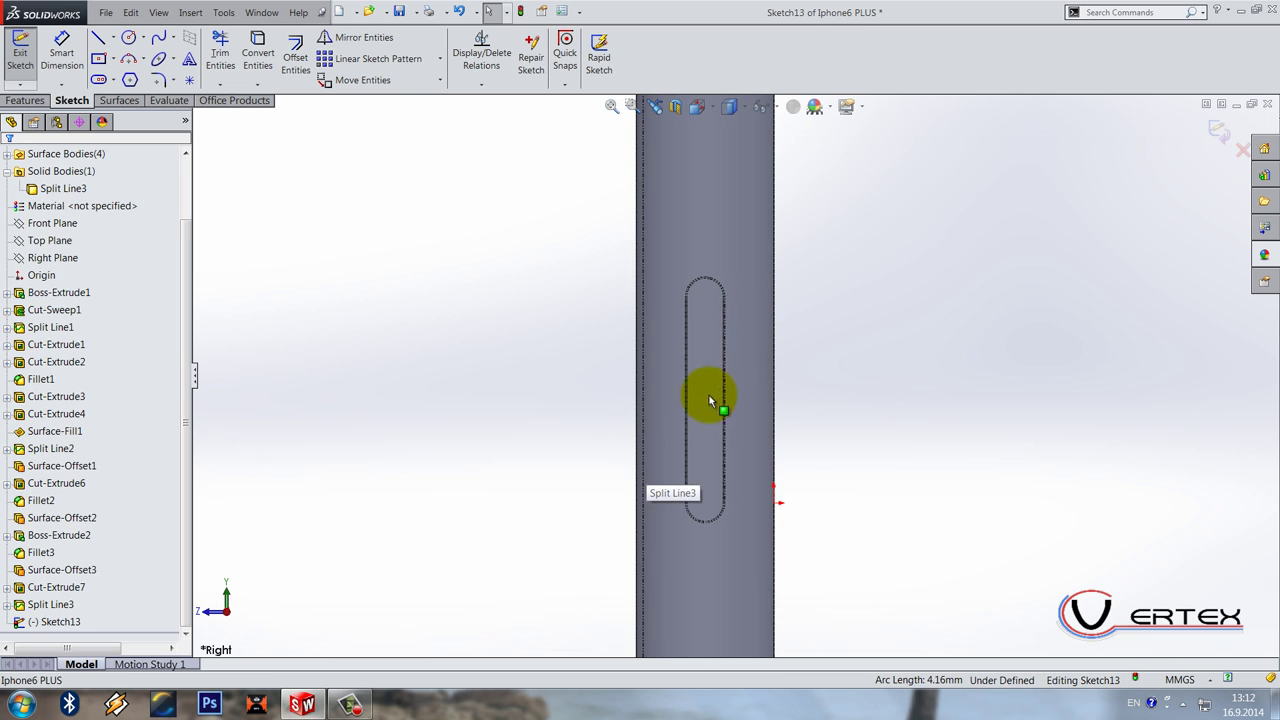
pyautogui.click(129, 40)
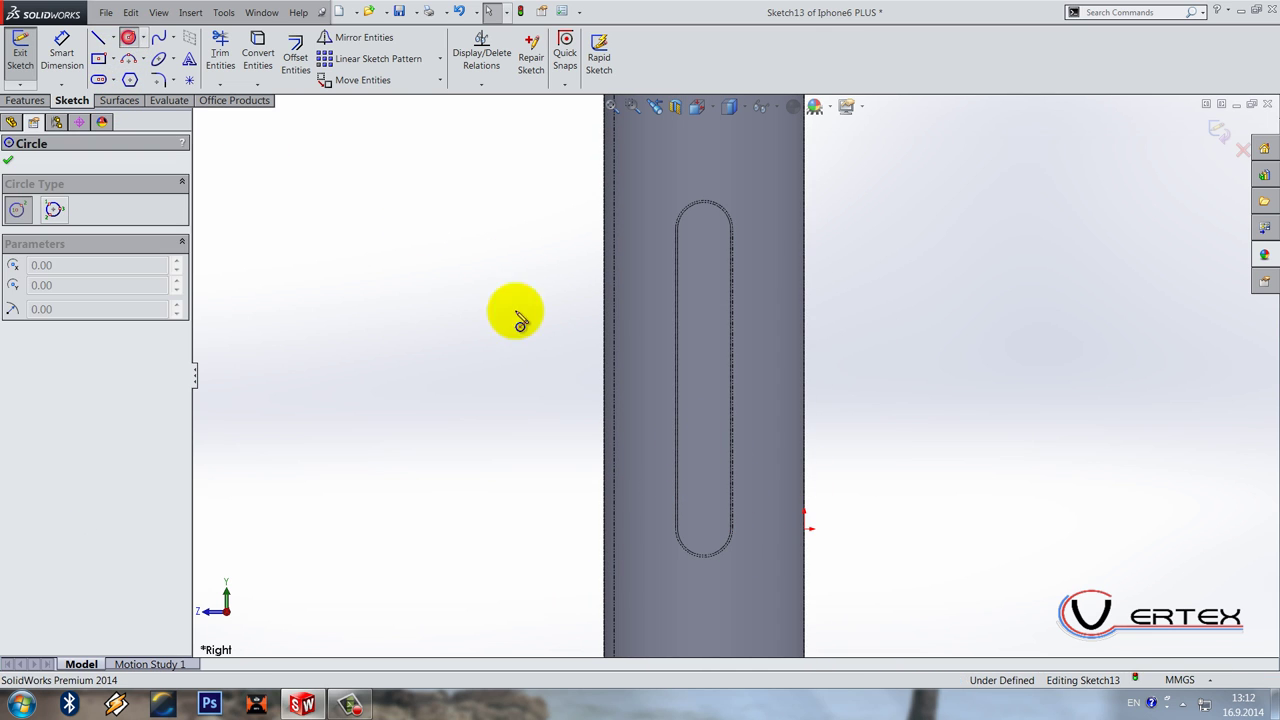
pyautogui.click(706, 532)
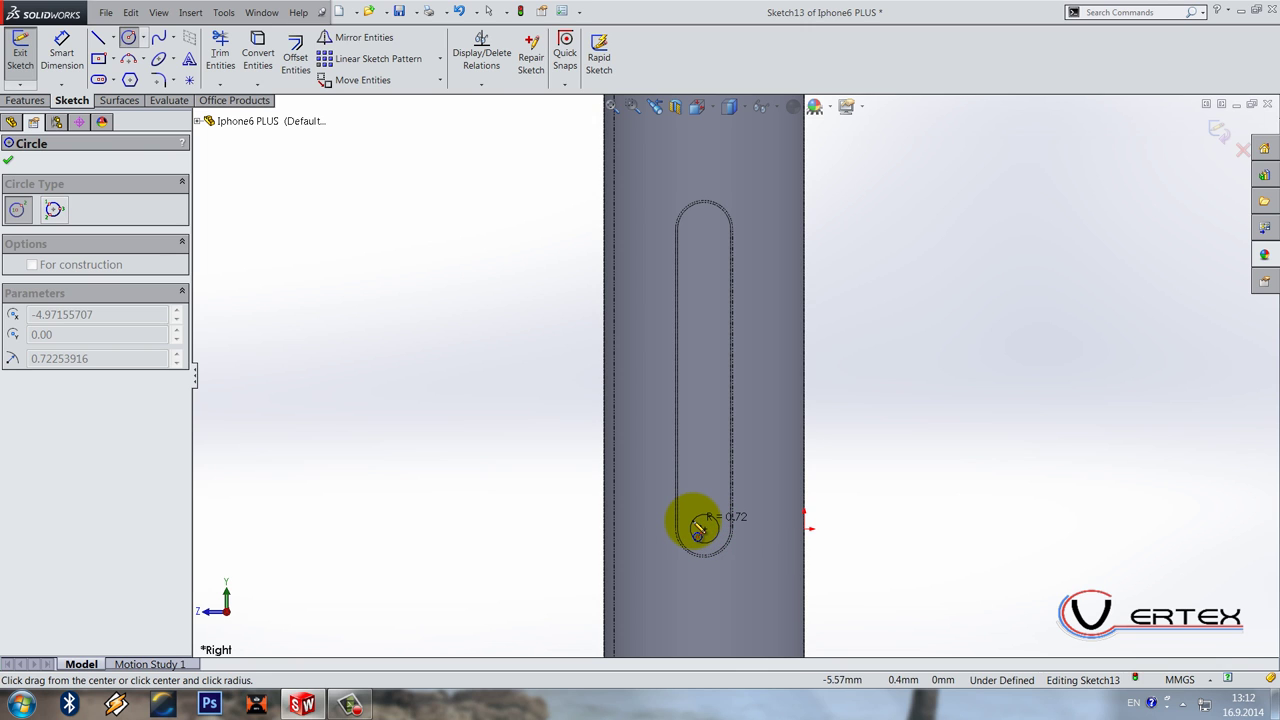
pyautogui.click(699, 527)
pyautogui.press('Escape')
pyautogui.scroll(3, 737, 383)
pyautogui.scroll(-2, 737, 383)
# Step: Dimension the circle at the slot's lower end to a diameter of 1 mm
pyautogui.click(72, 50)
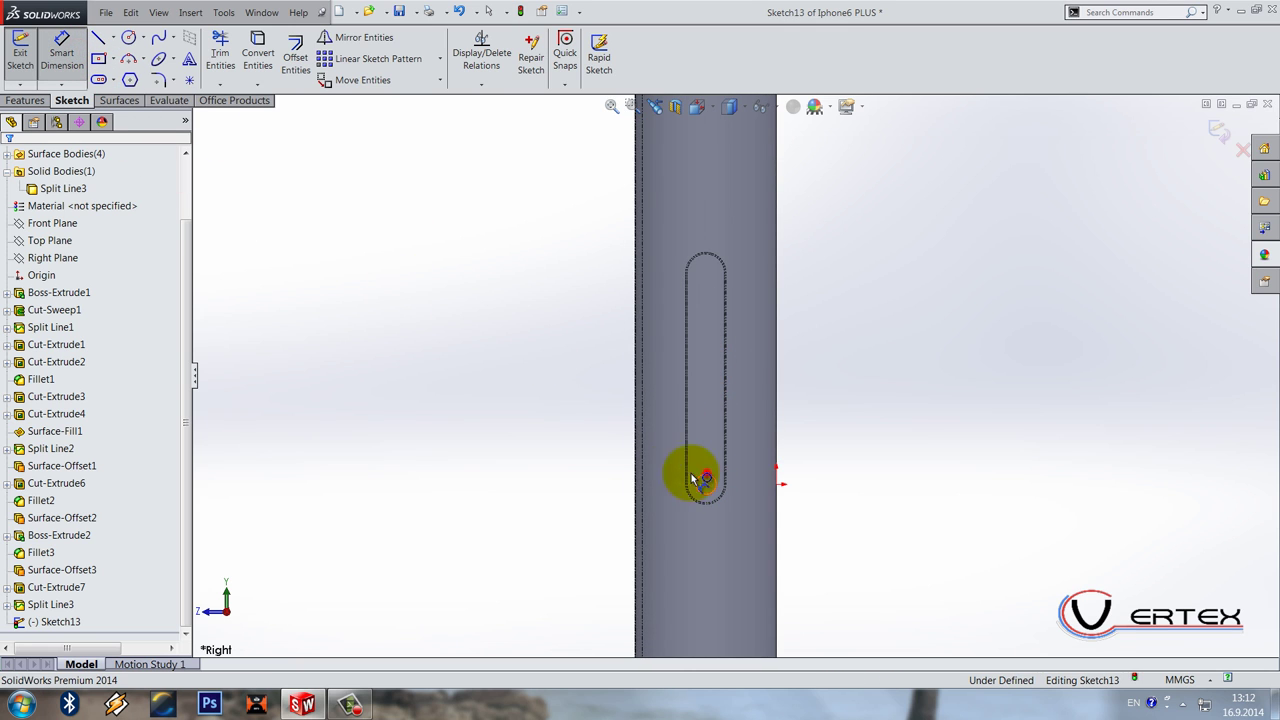
pyautogui.click(707, 478)
pyautogui.click(500, 514)
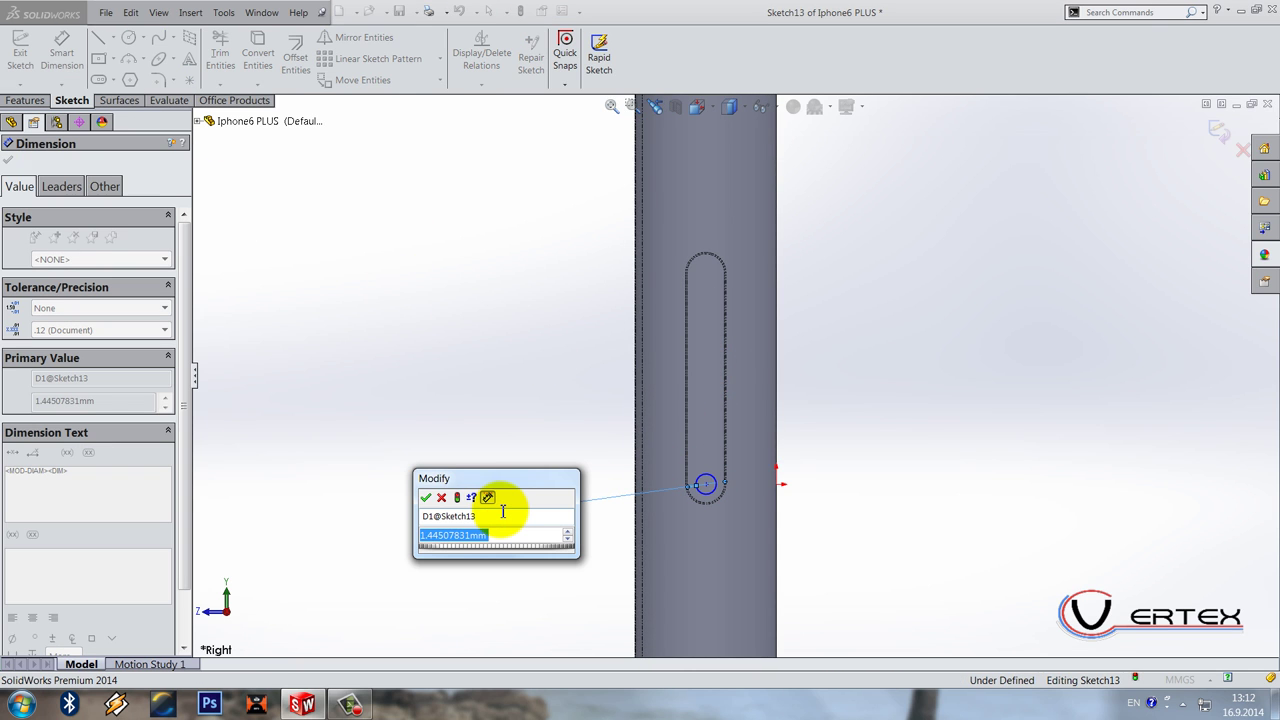
pyautogui.write('1')
pyautogui.press('Return')
pyautogui.click(893, 380)
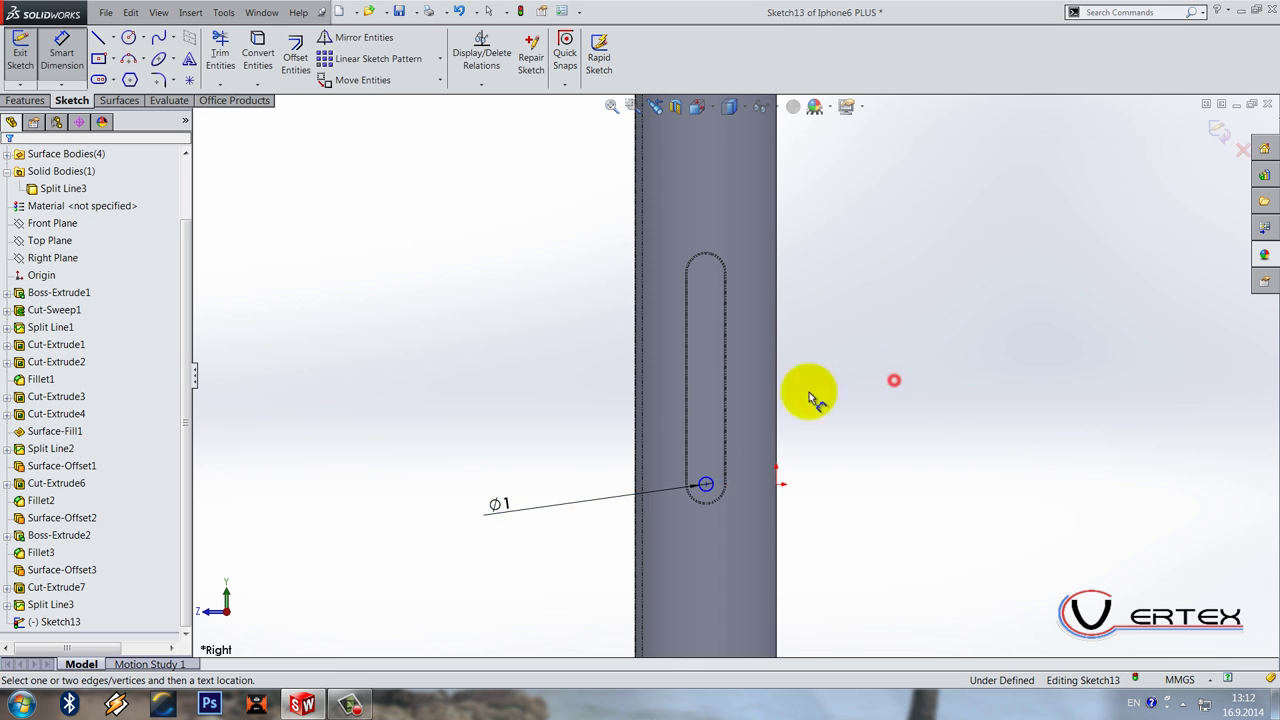
pyautogui.scroll(3, 712, 397)
pyautogui.scroll(3, 712, 397)
pyautogui.scroll(-3, 729, 251)
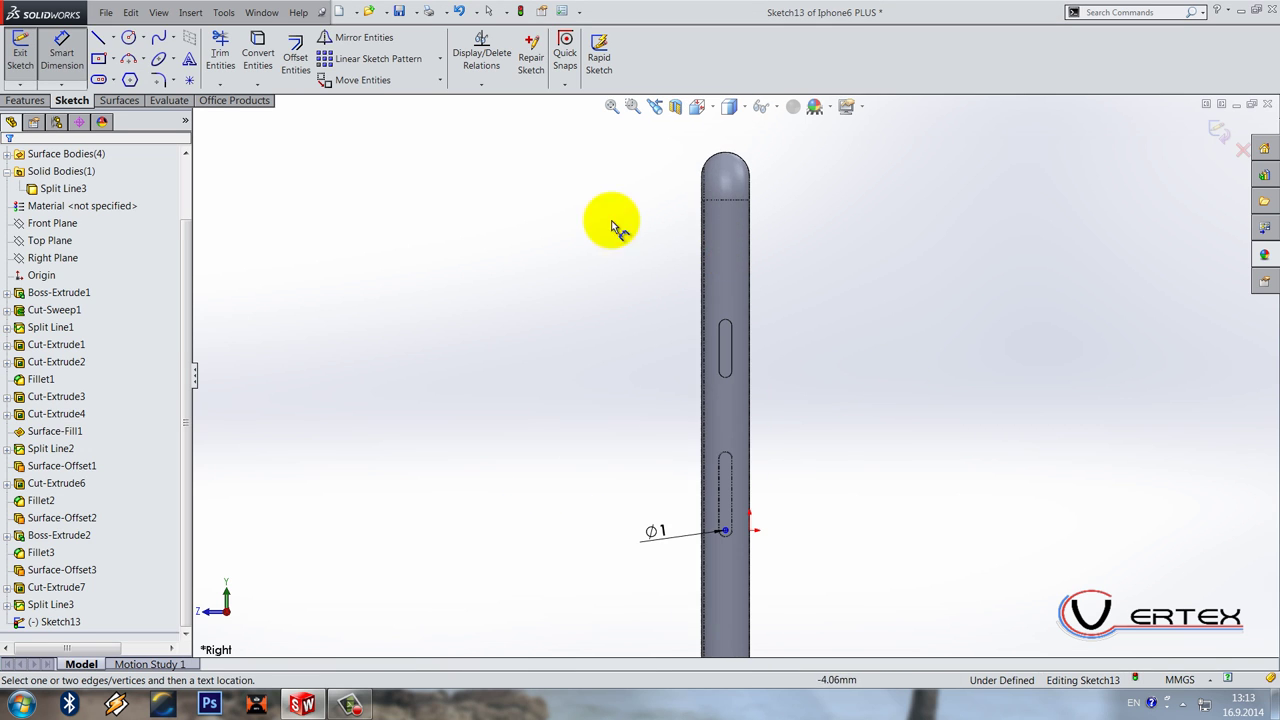
# Step: Convert the upper arc edge of the button cut above the split slot into the sketch as construction geometry
pyautogui.press('Escape')
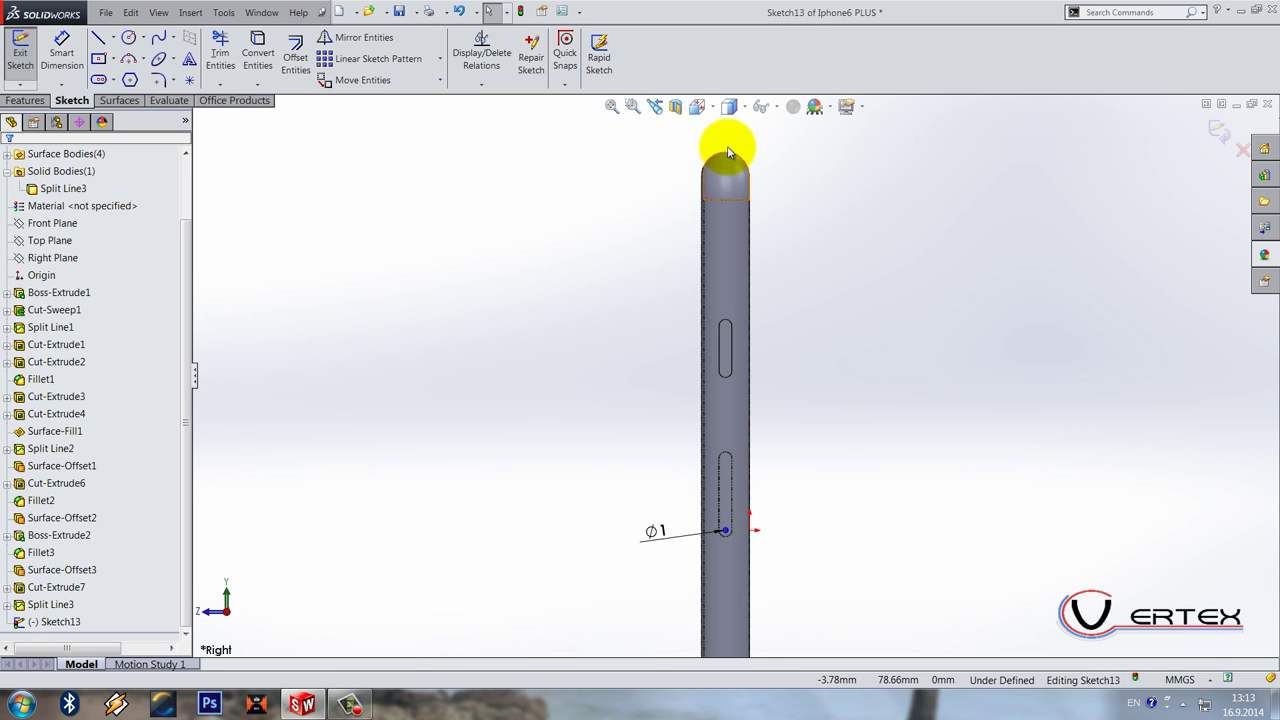
pyautogui.click(722, 160)
pyautogui.click(727, 322)
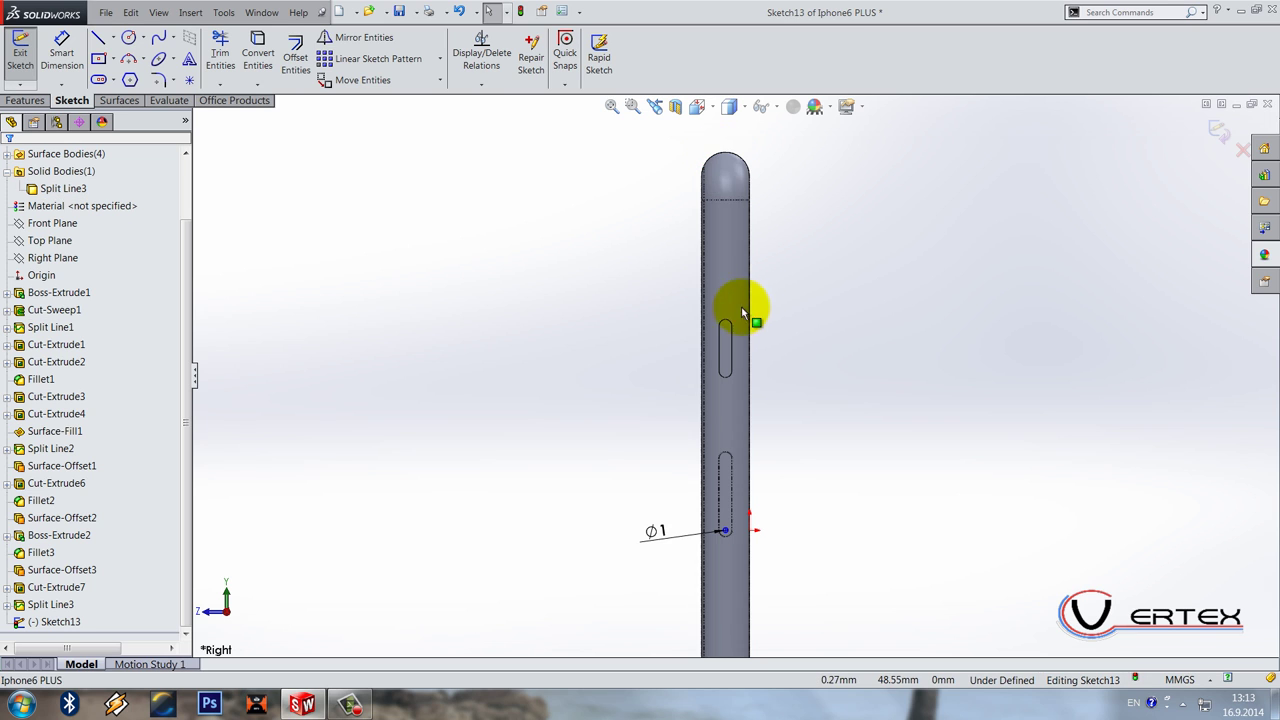
pyautogui.click(292, 58)
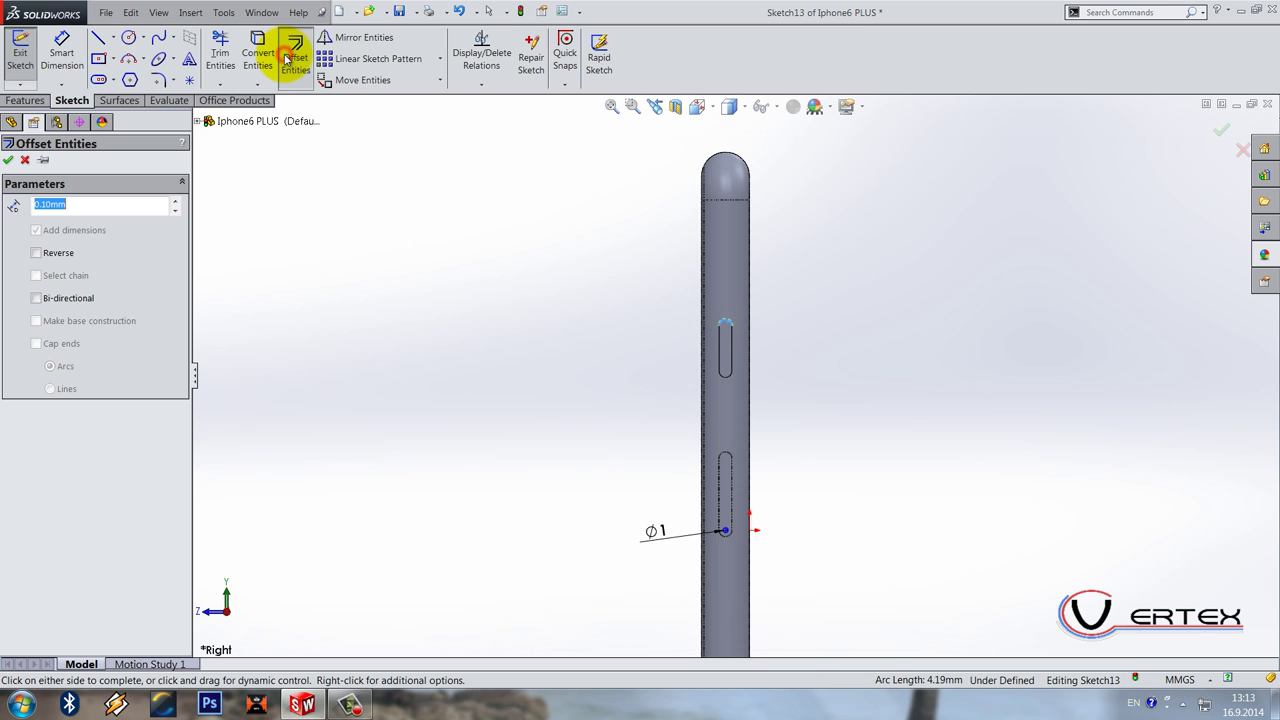
pyautogui.click(258, 58)
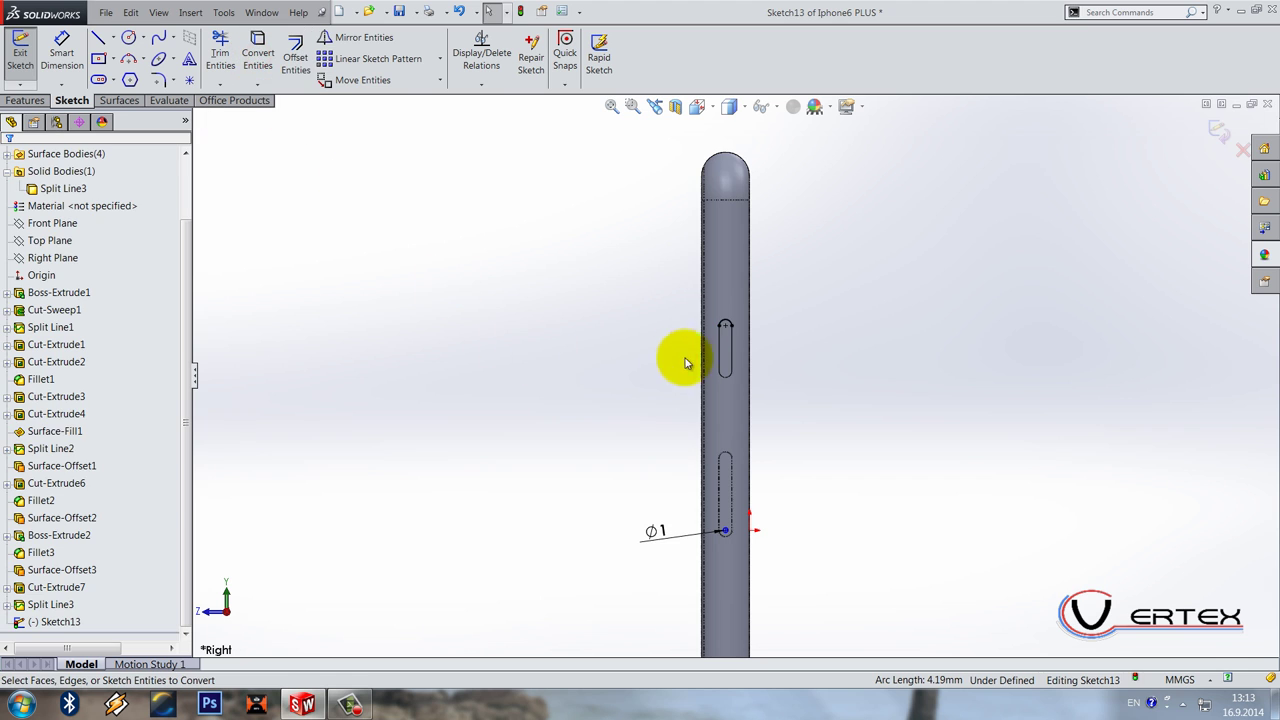
pyautogui.scroll(-4, 751, 317)
pyautogui.click(783, 295)
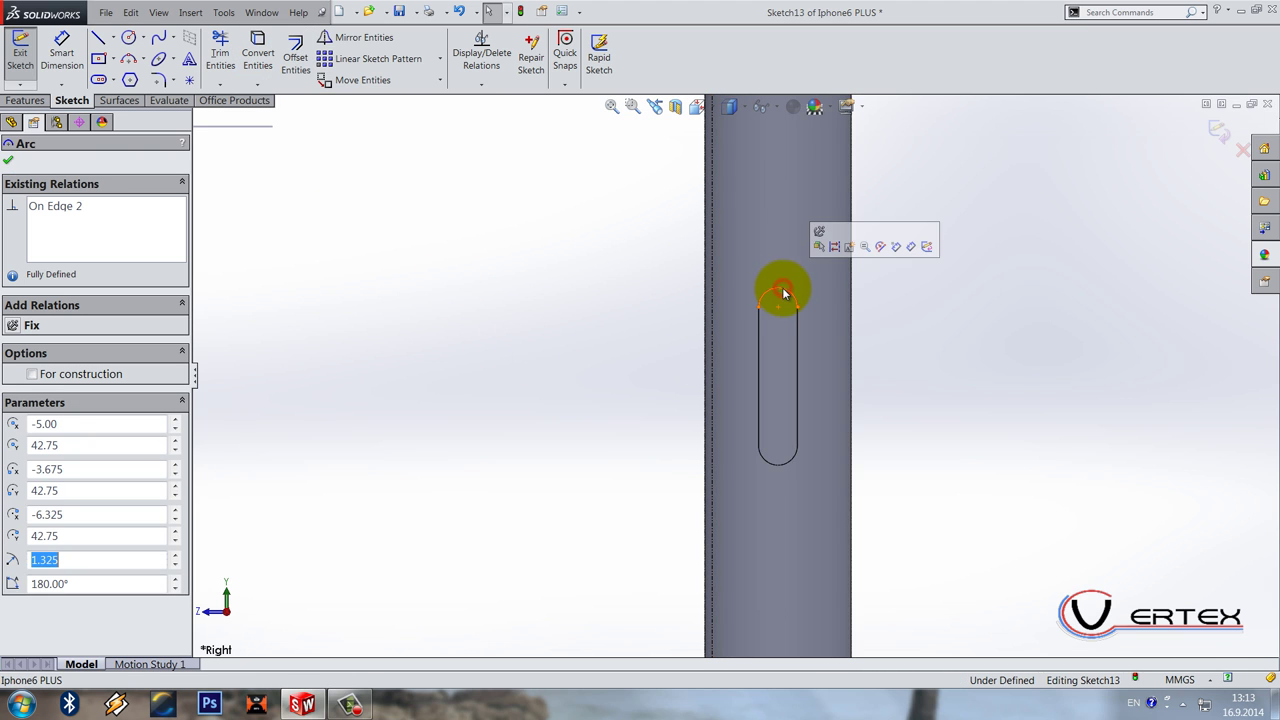
pyautogui.click(831, 250)
# Step: Add a vertical relation between the converted arc's center and the center of the 1 mm circle
pyautogui.click(773, 302)
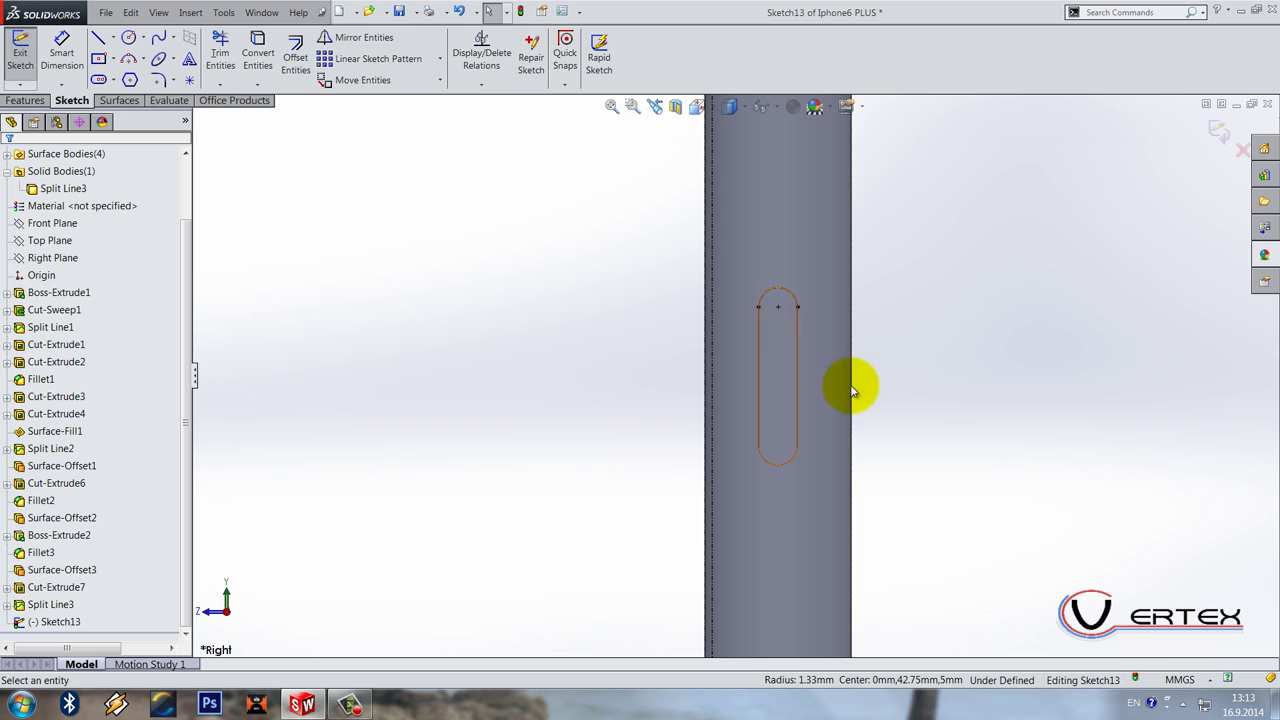
pyautogui.click(778, 308)
pyautogui.scroll(2, 790, 440)
pyautogui.scroll(-4, 771, 520)
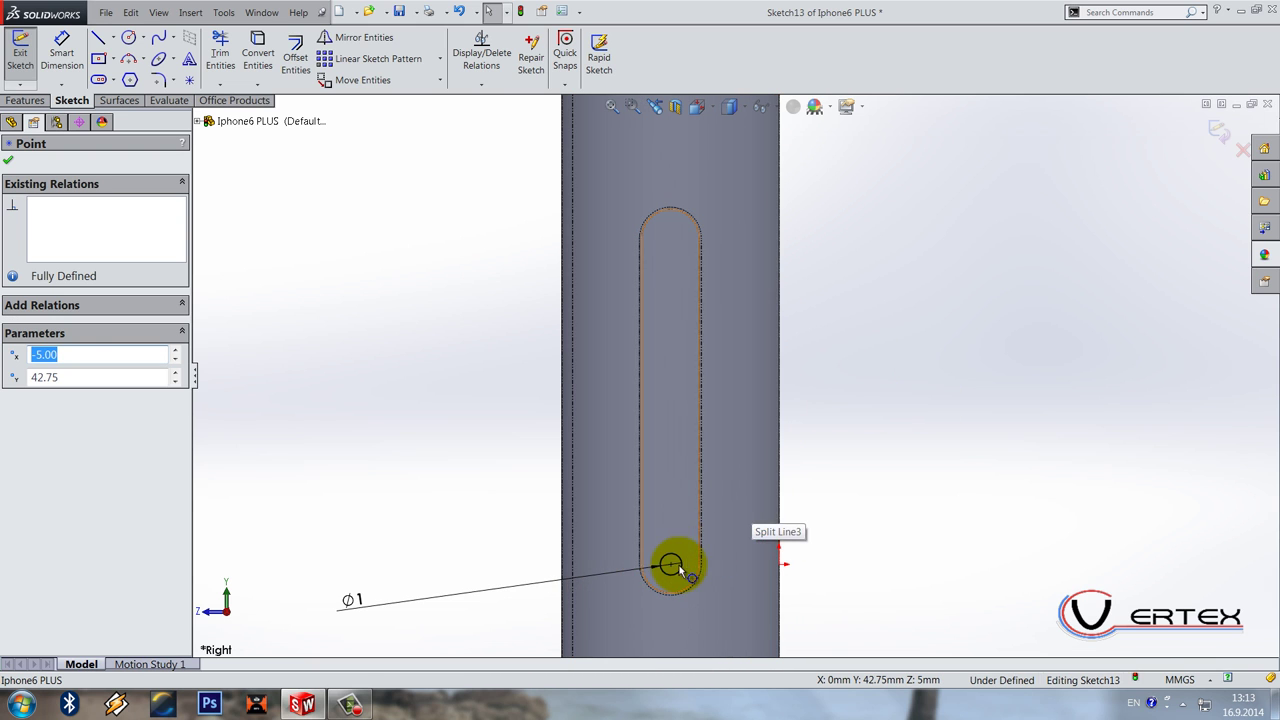
pyautogui.keyDown('ctrl'); pyautogui.click(670, 566); pyautogui.keyUp('ctrl')
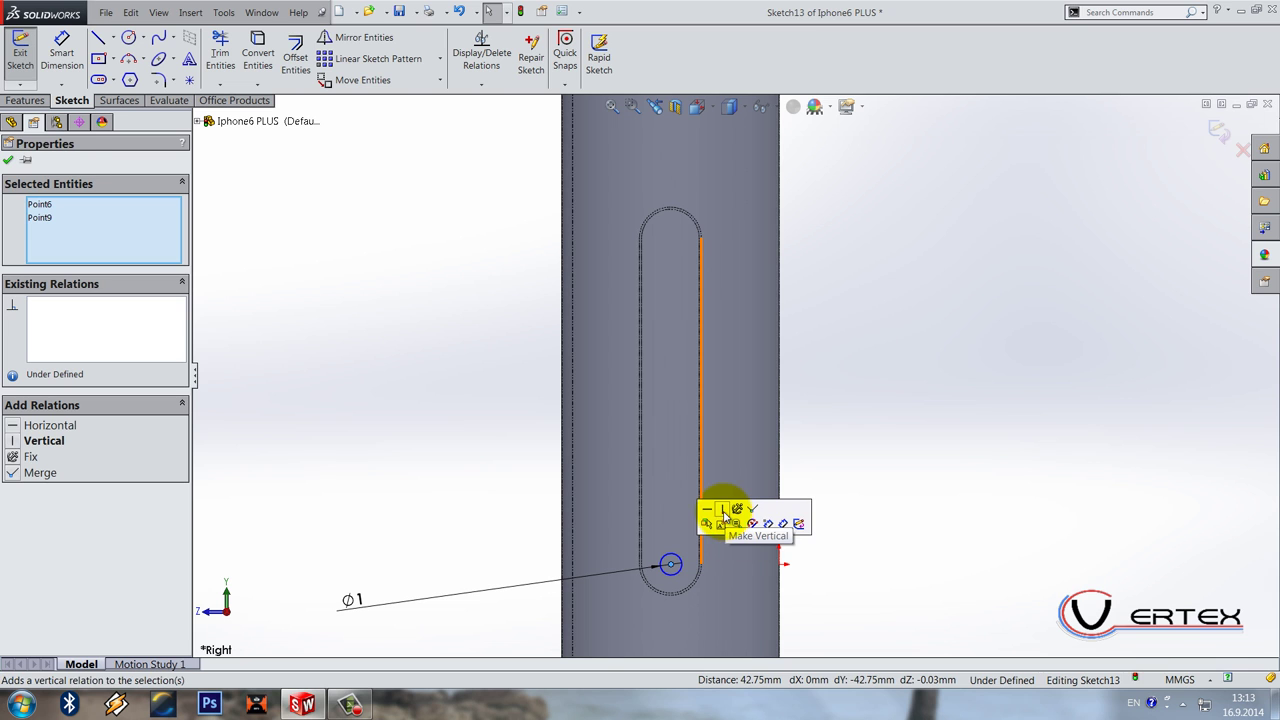
pyautogui.click(724, 514)
# Step: Add a horizontal relation between the circle's center and the origin, and exit the sketch
pyautogui.scroll(-4, 737, 578)
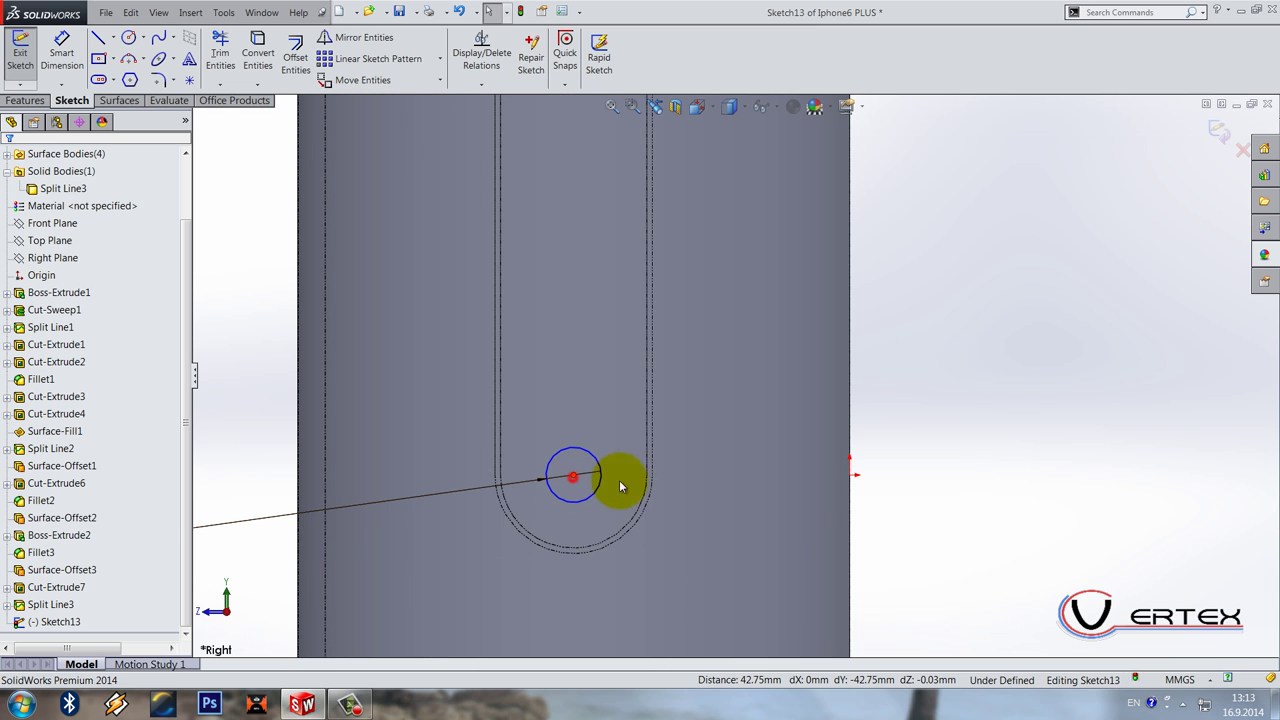
pyautogui.keyDown('ctrl'); pyautogui.click(849, 472); pyautogui.keyUp('ctrl')
pyautogui.click(884, 424)
pyautogui.press('z')
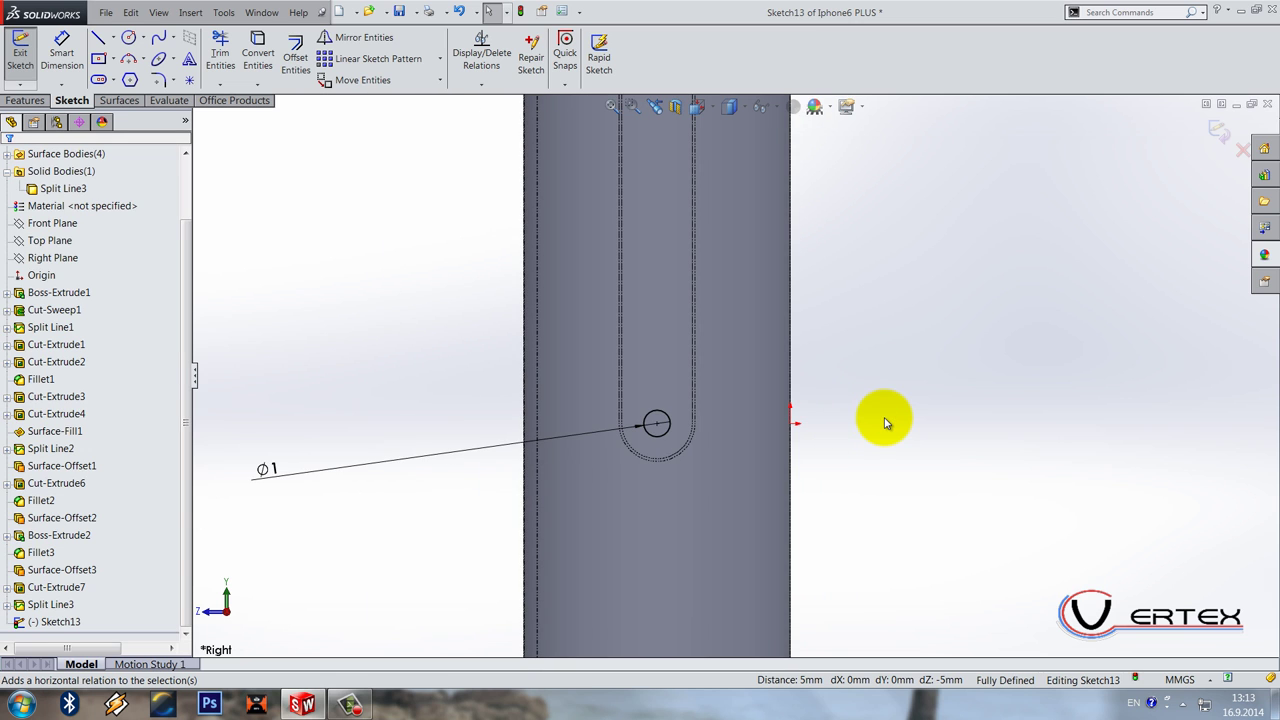
pyautogui.click(1217, 133)
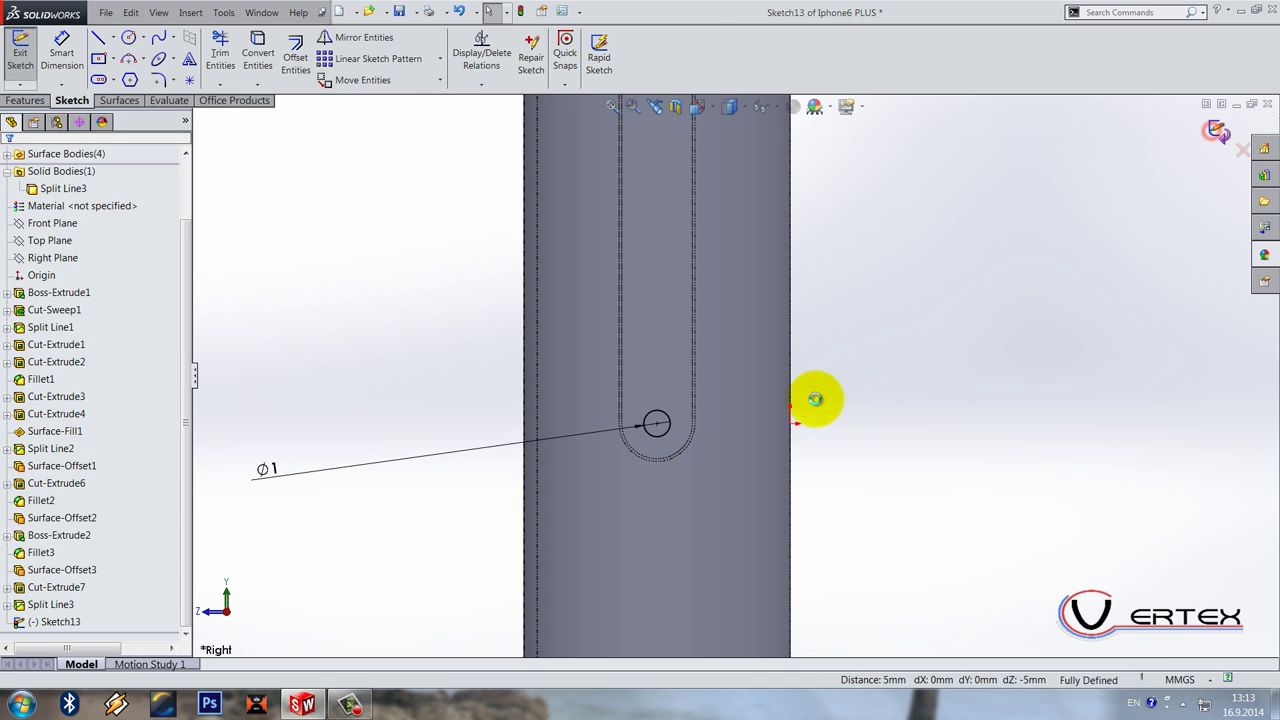
# Step: Start an extruded cut from the circle sketch, beginning at an offset of 90 mm from the sketch plane
pyautogui.moveTo(806, 414)
pyautogui.mouseDown(button='middle')
pyautogui.moveTo(868, 508)
pyautogui.moveTo(837, 457)
pyautogui.moveTo(817, 257)
pyautogui.moveTo(691, 289)
pyautogui.mouseUp(button='middle')
pyautogui.click(249, 59)
pyautogui.click(70, 253)
pyautogui.click(70, 253)
pyautogui.click(62, 204)
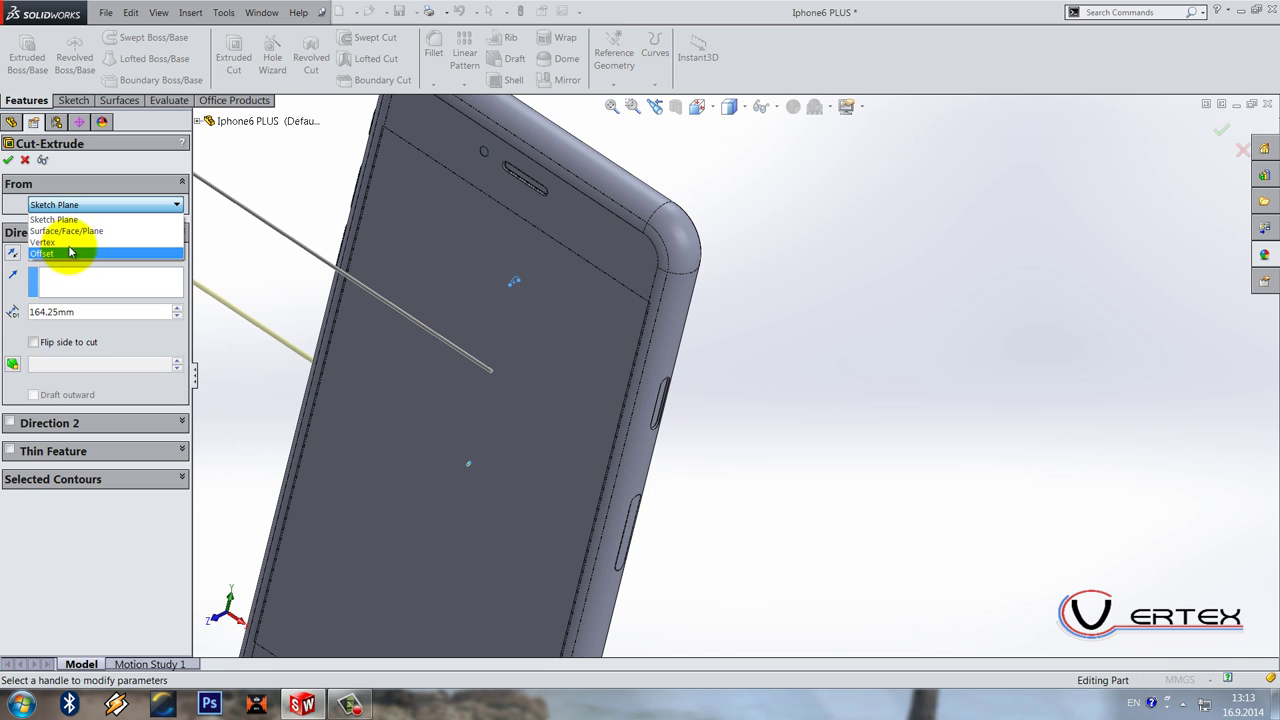
pyautogui.click(68, 243)
pyautogui.click(72, 206)
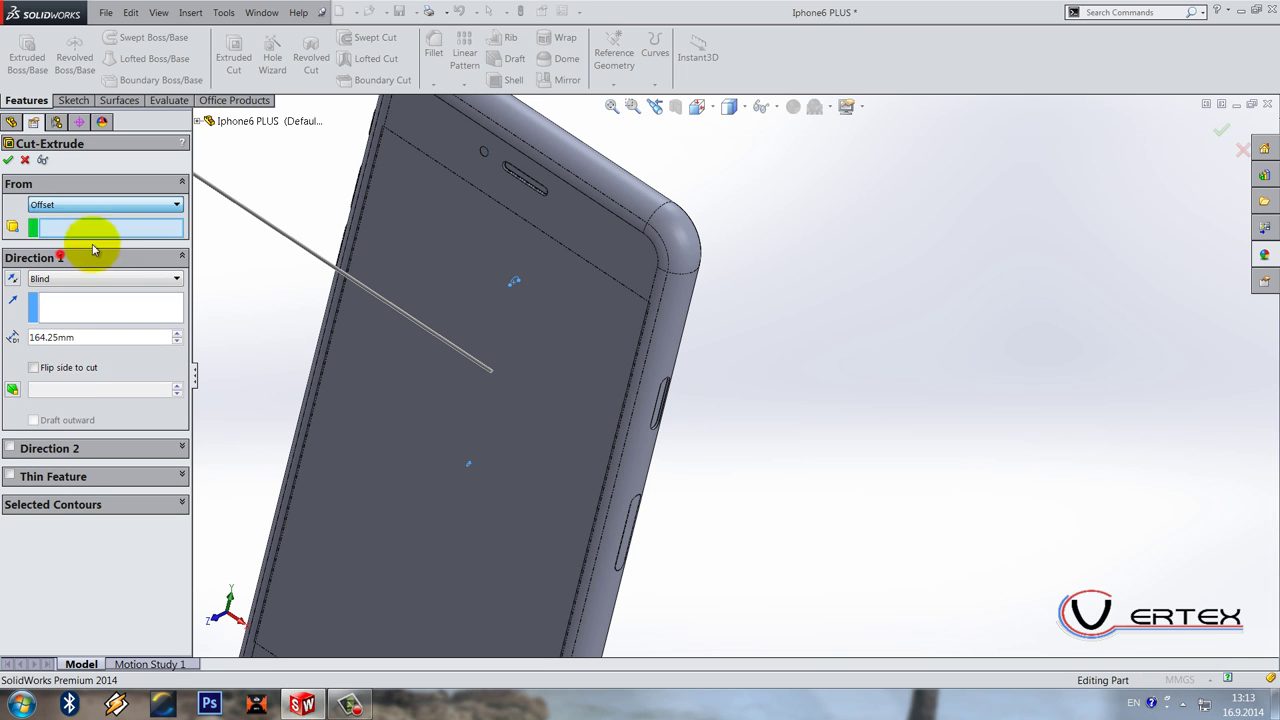
pyautogui.click(62, 256)
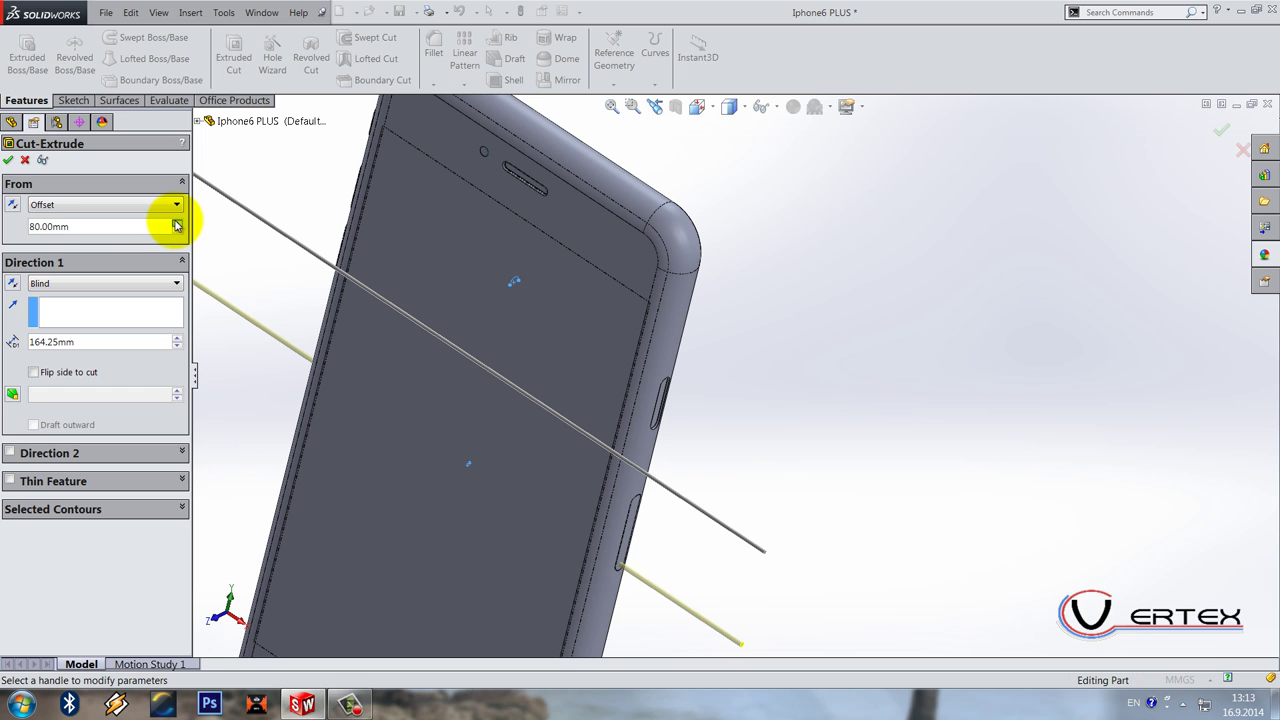
pyautogui.click(110, 285)
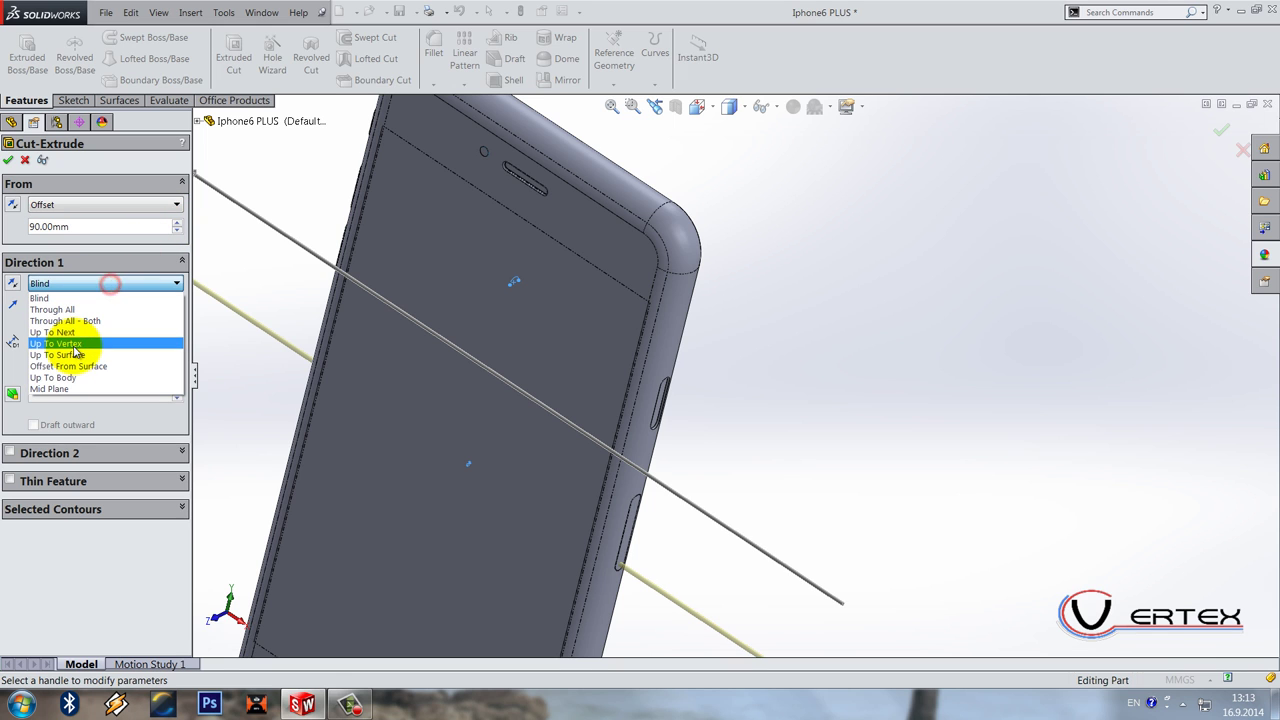
pyautogui.click(73, 358)
pyautogui.click(13, 124)
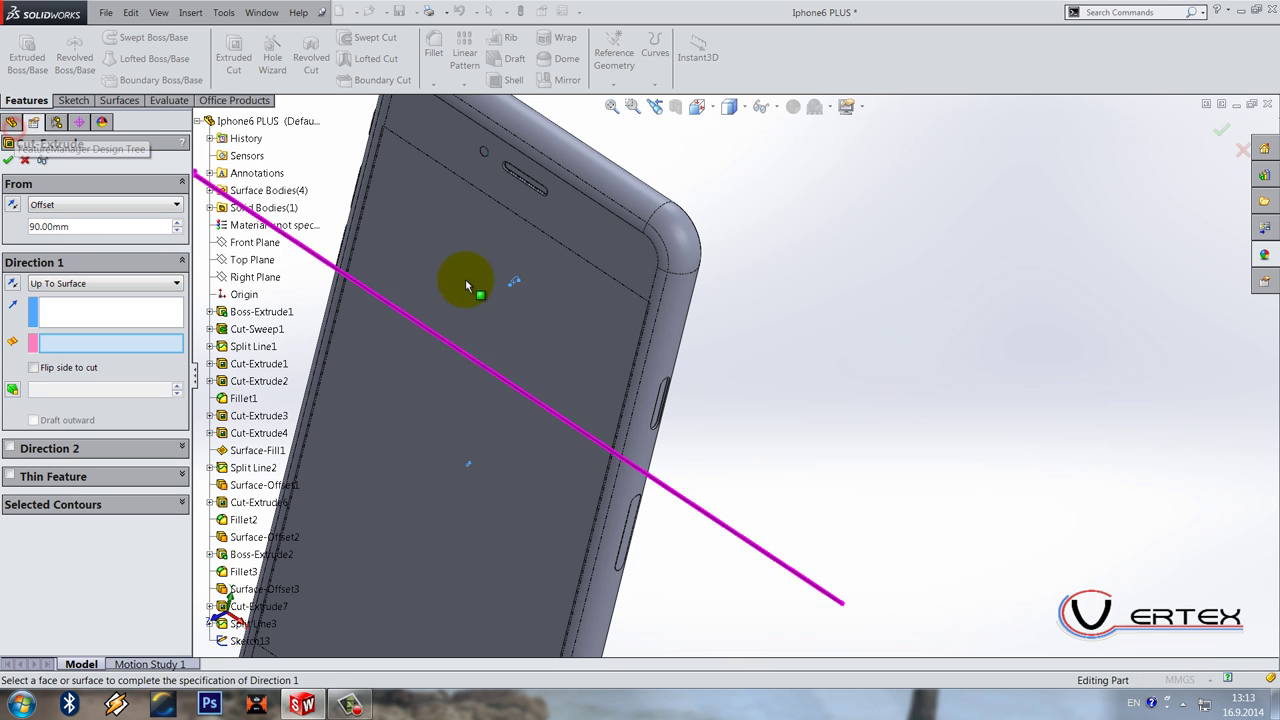
pyautogui.scroll(5, 457, 277)
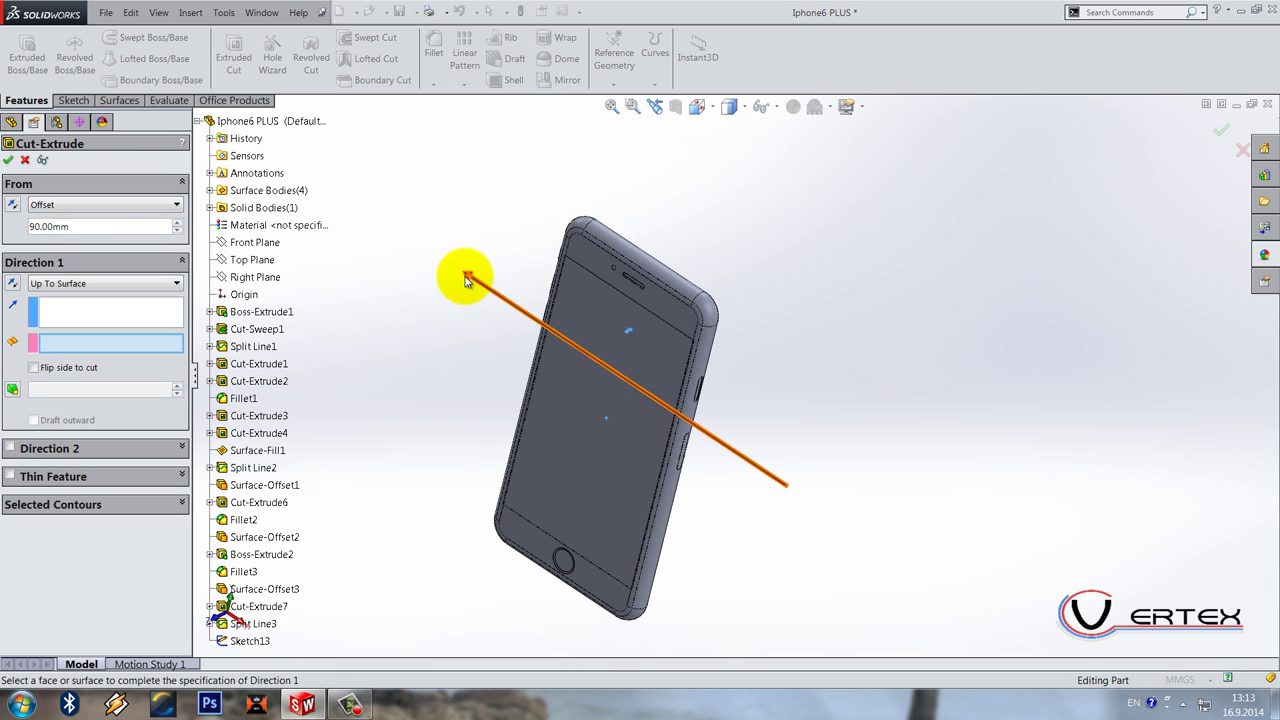
pyautogui.rightClick(282, 590)
# Step: Show the hidden Surface-Offset3 surface body and hide the phone's solid body
pyautogui.click(211, 193)
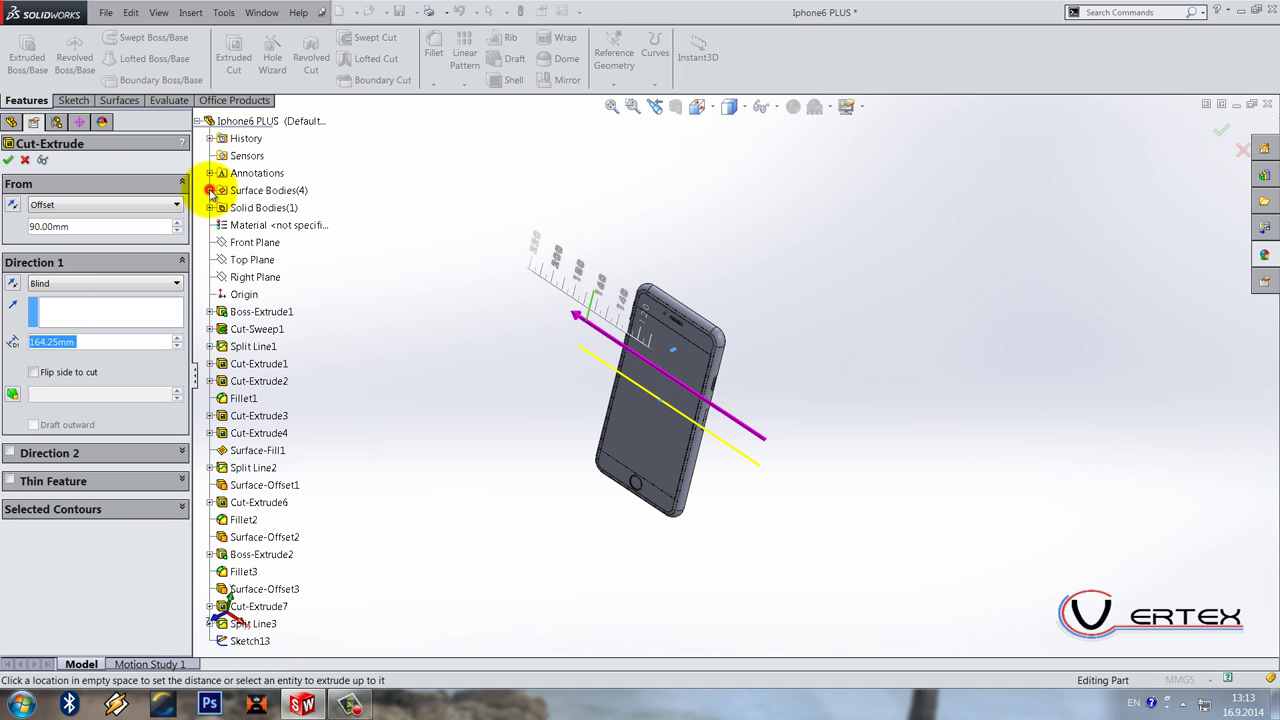
pyautogui.click(211, 193)
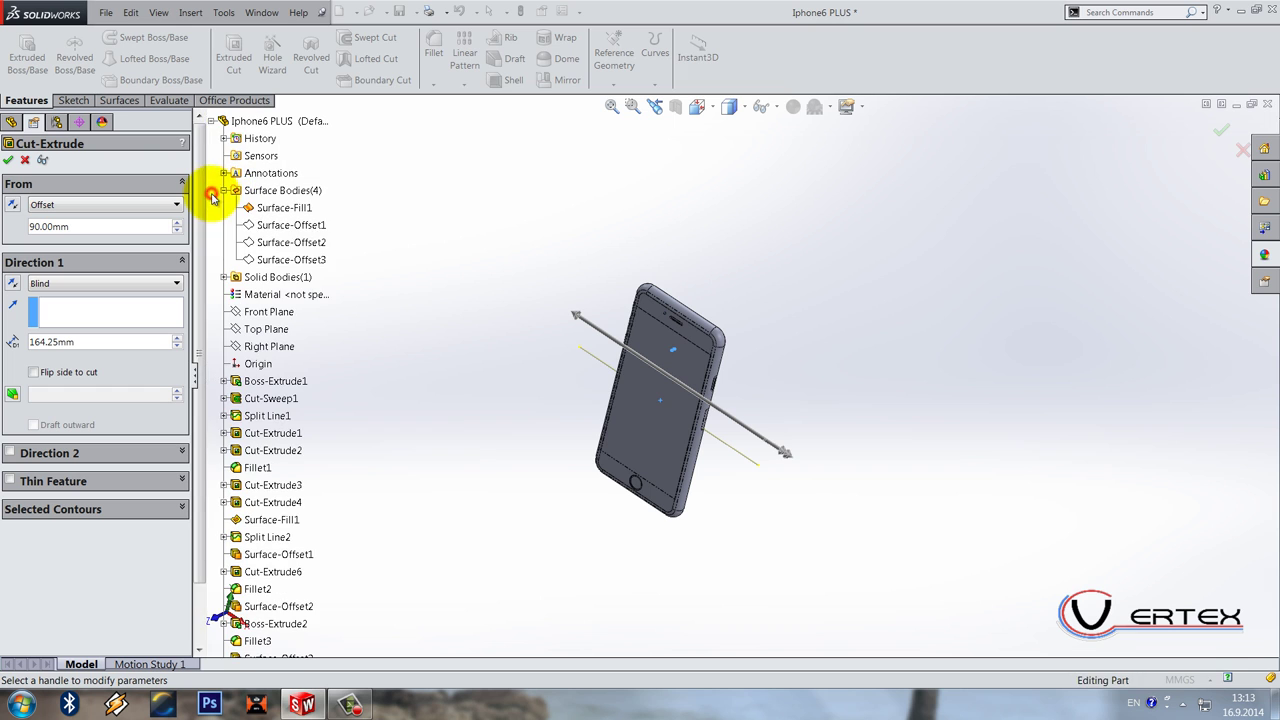
pyautogui.rightClick(290, 262)
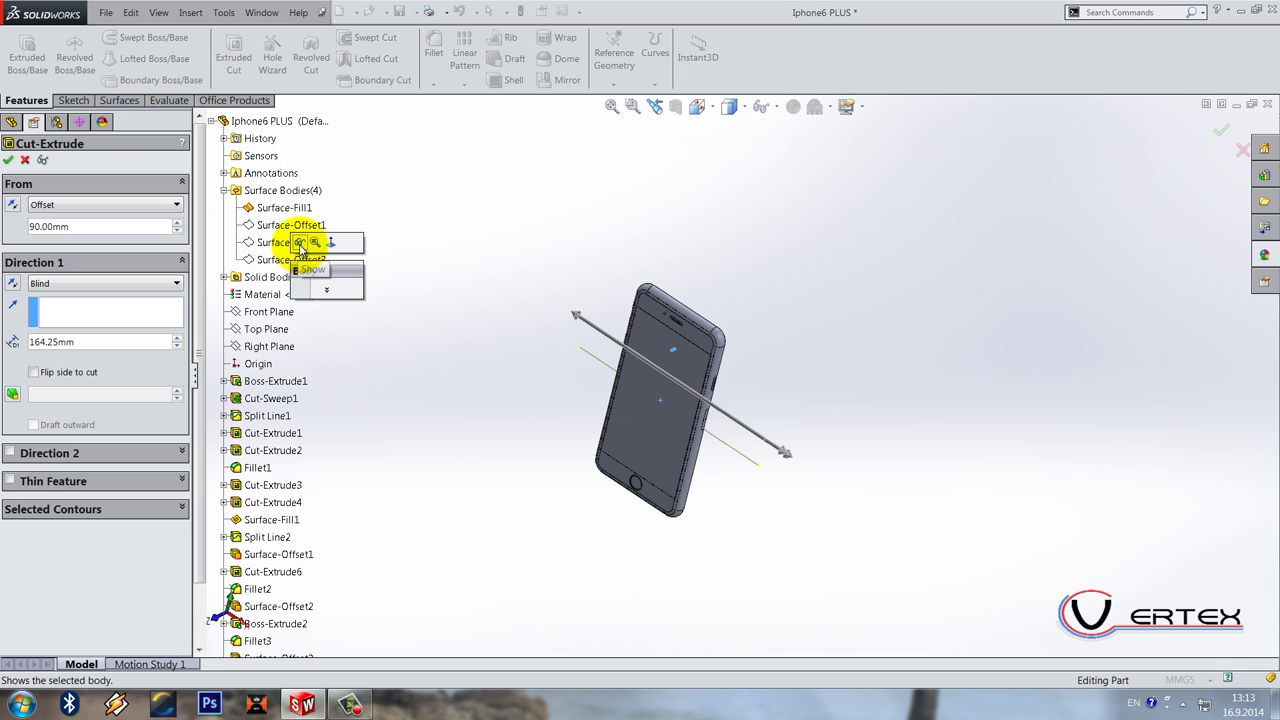
pyautogui.click(300, 243)
pyautogui.scroll(-4, 725, 420)
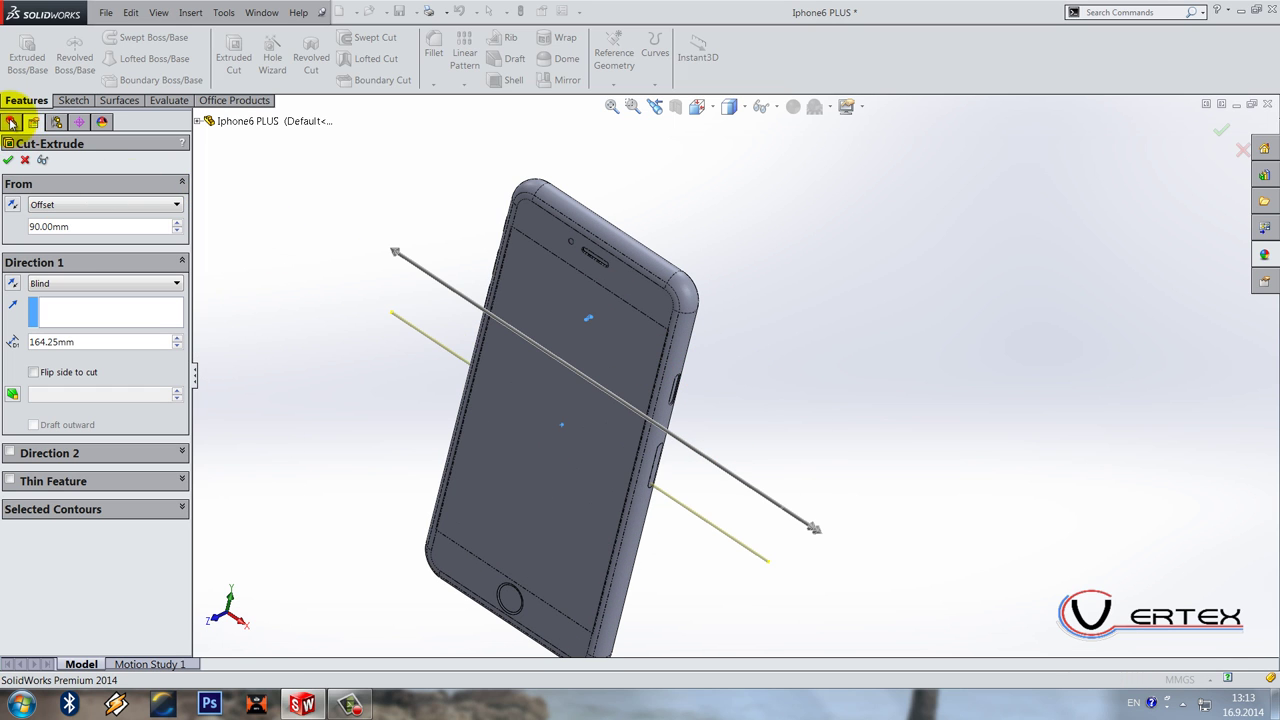
pyautogui.click(198, 121)
pyautogui.rightClick(272, 285)
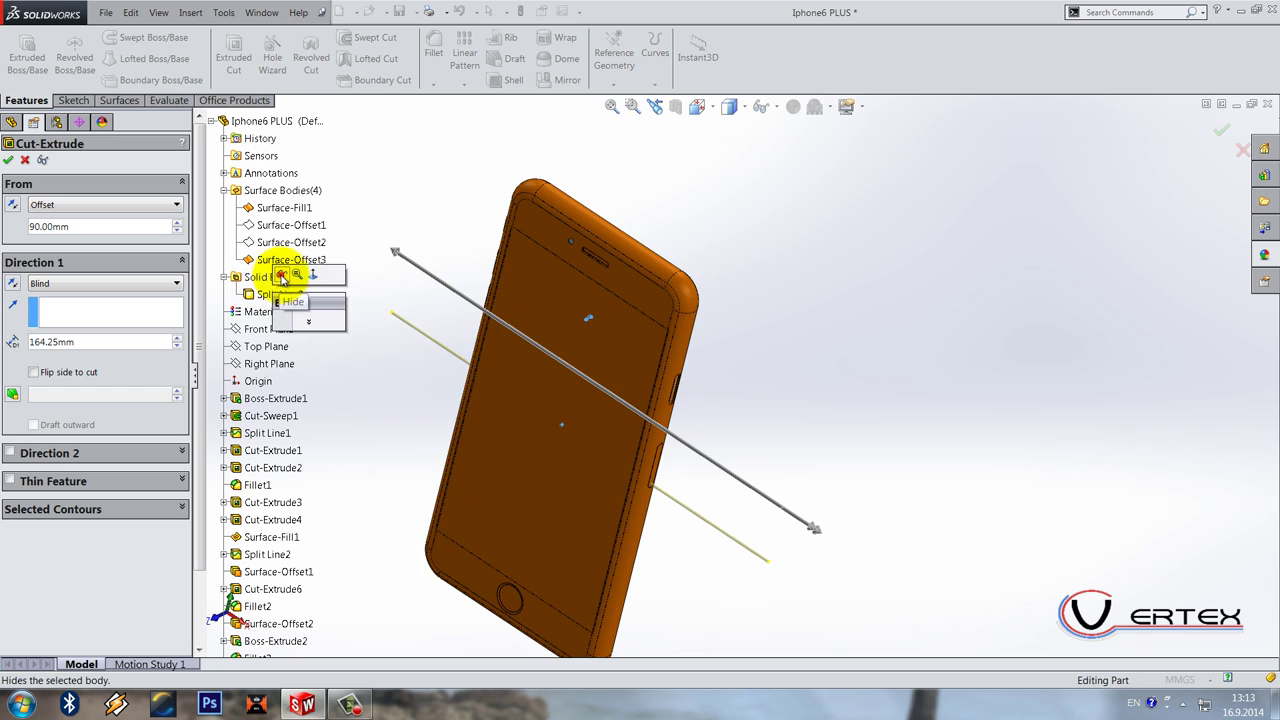
pyautogui.click(282, 277)
# Step: Set the cut's end condition to Up To Surface with Surface-Offset3 as the terminating surface
pyautogui.click(36, 284)
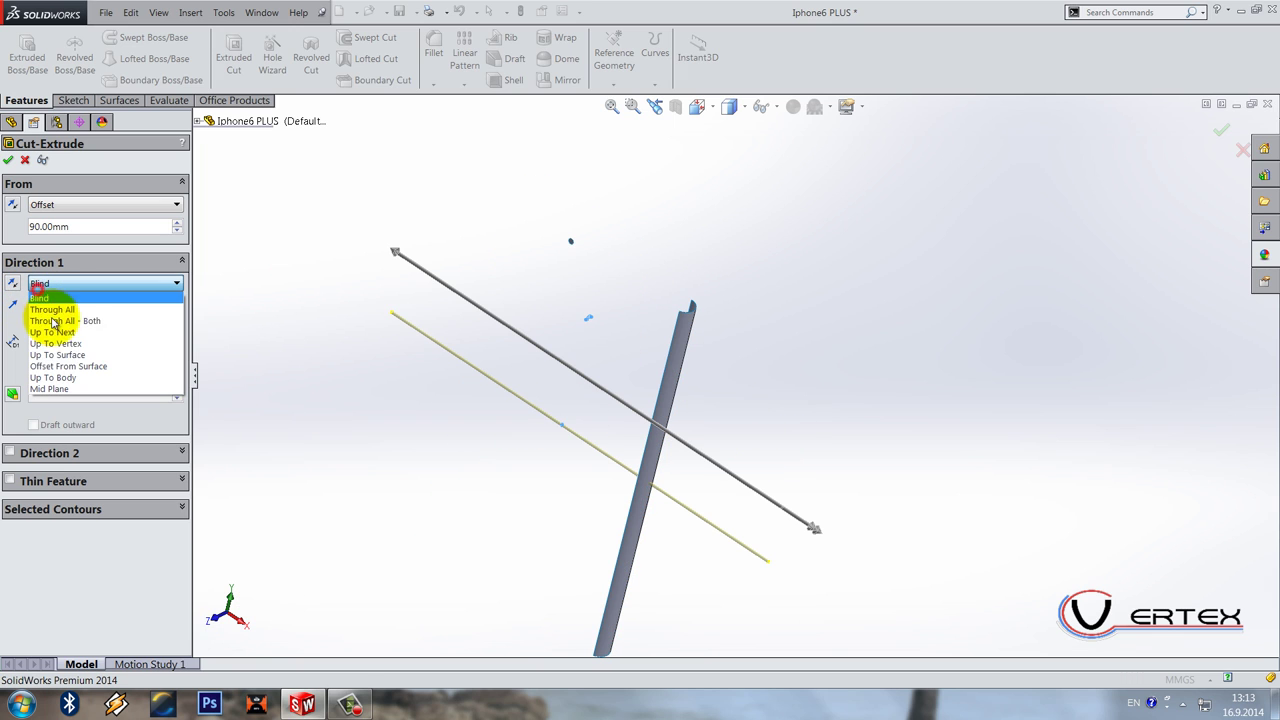
pyautogui.click(80, 337)
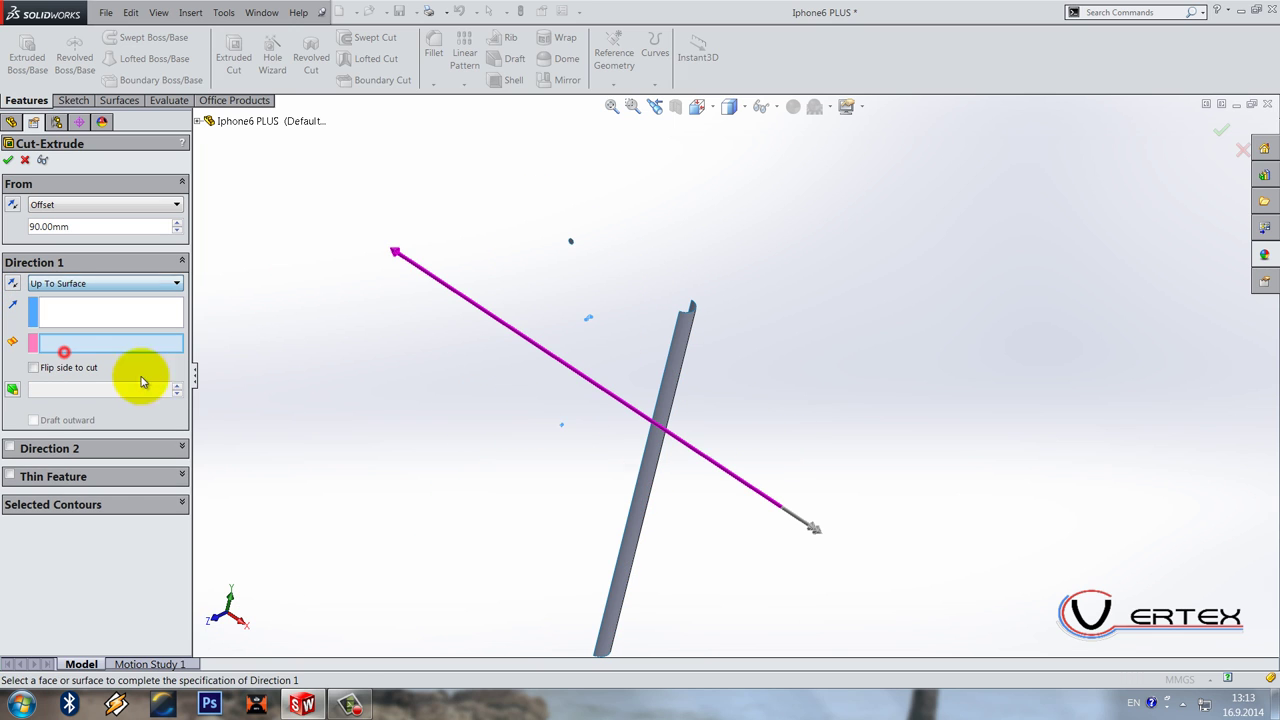
pyautogui.click(680, 380)
pyautogui.click(65, 284)
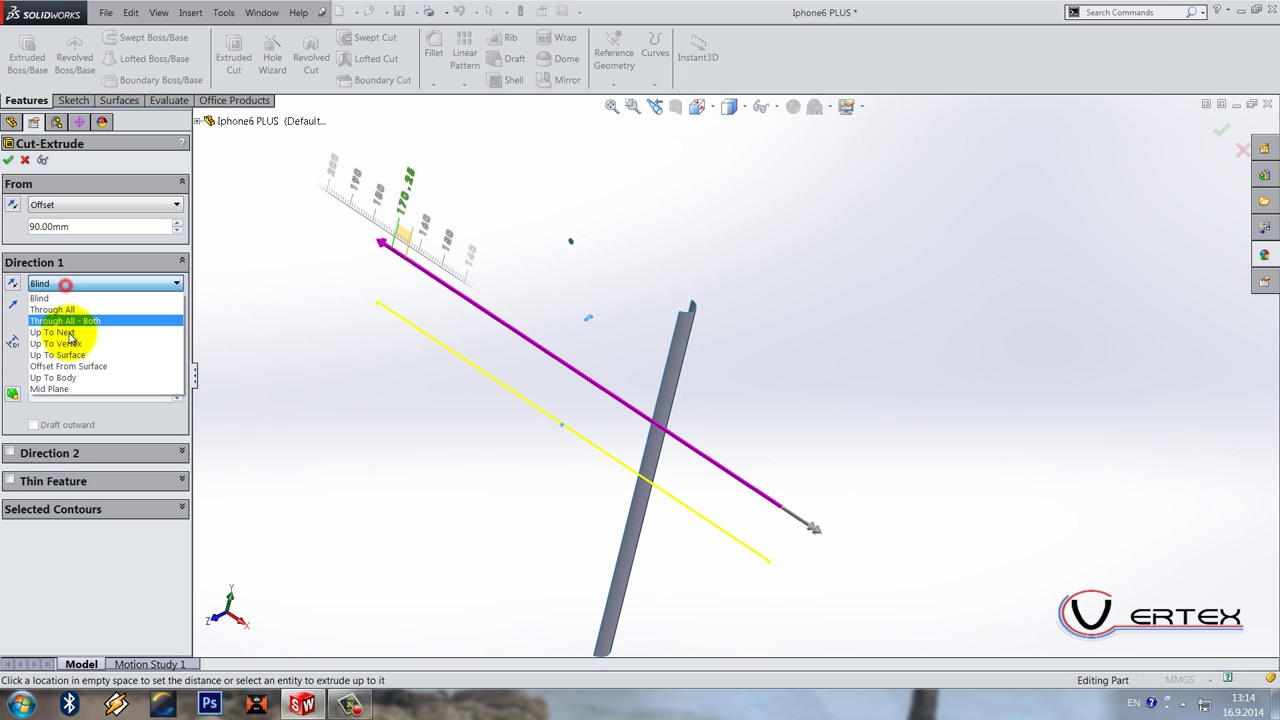
pyautogui.click(57, 355)
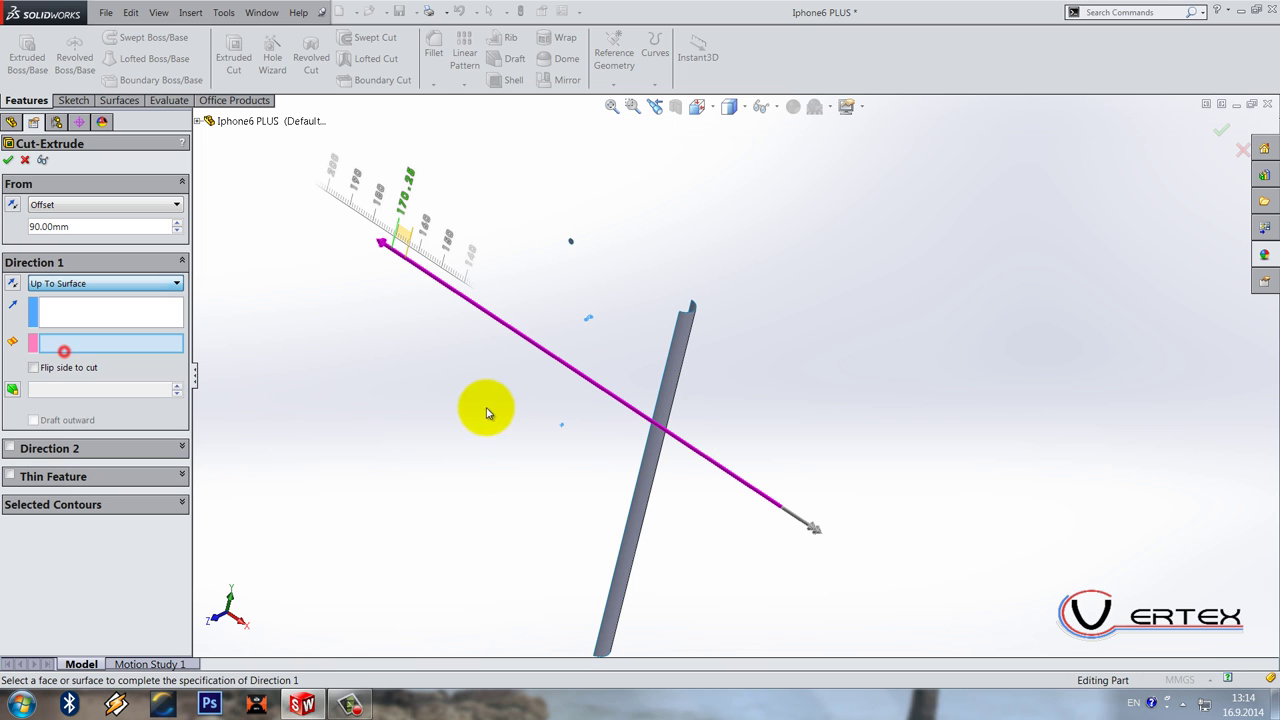
pyautogui.click(676, 360)
# Step: Show the phone's solid body again and complete the extruded cut for the small hole
pyautogui.click(14, 121)
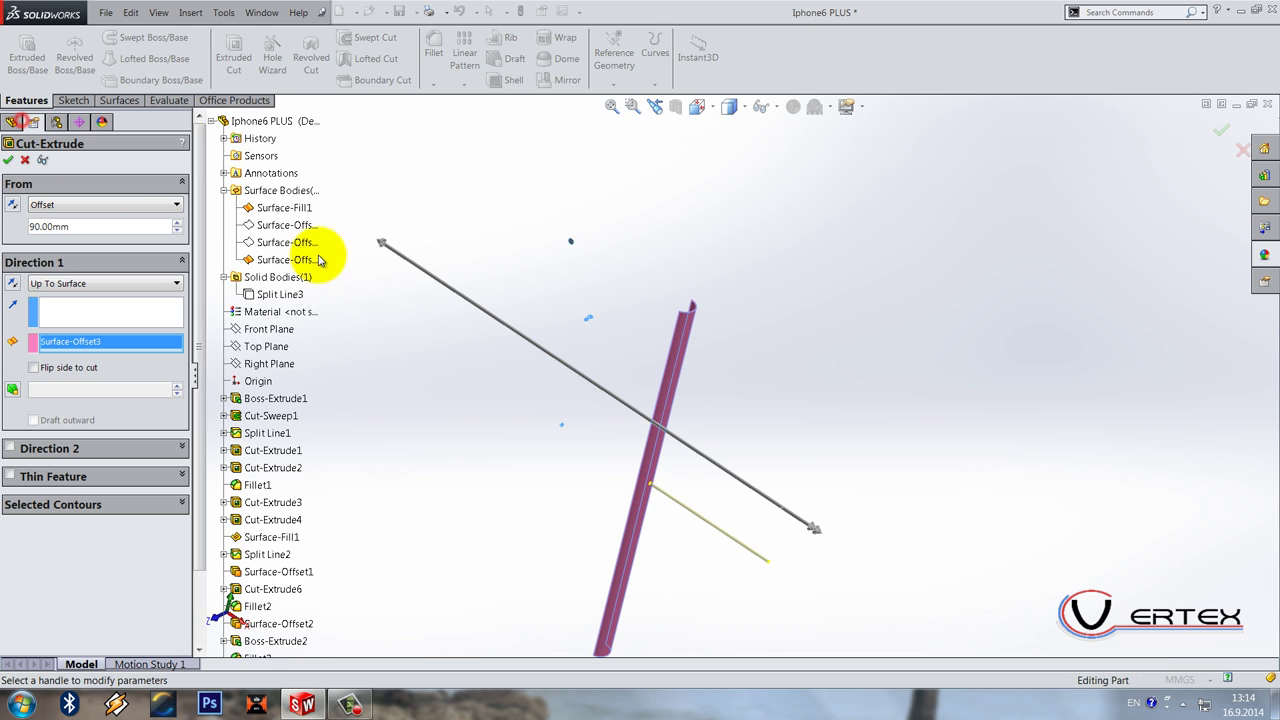
pyautogui.click(283, 275)
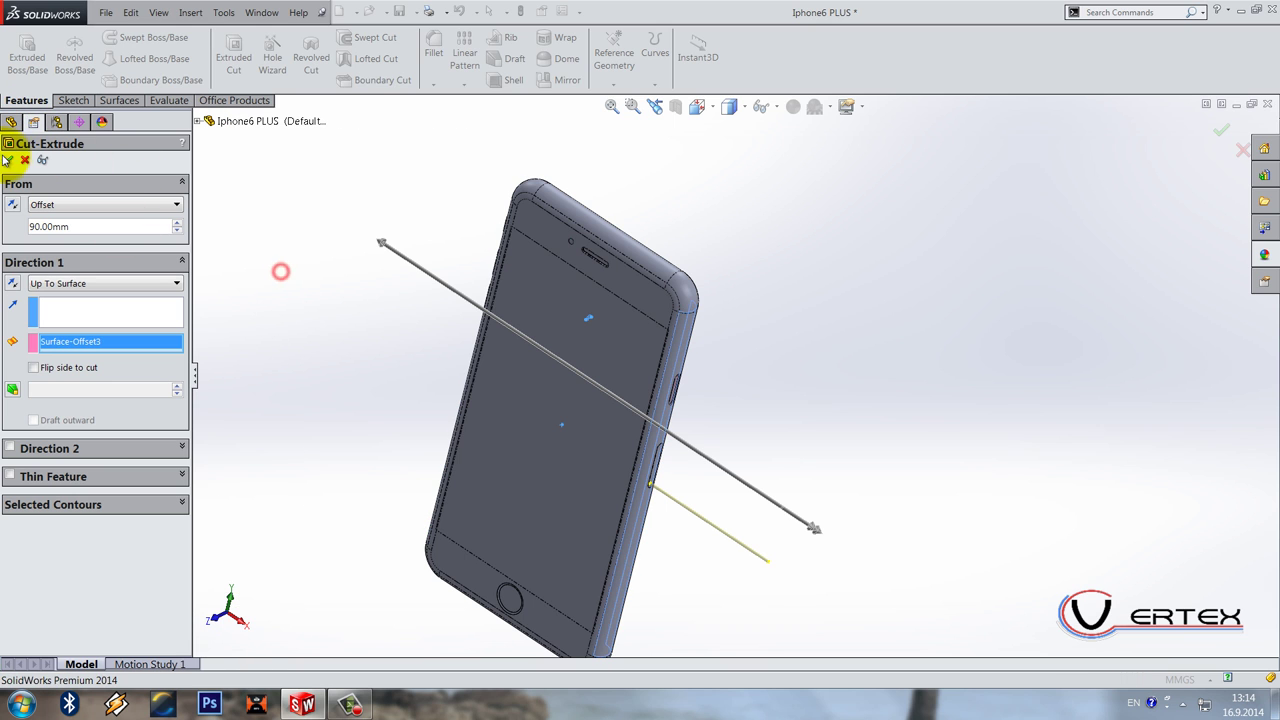
pyautogui.rightClick(855, 430)
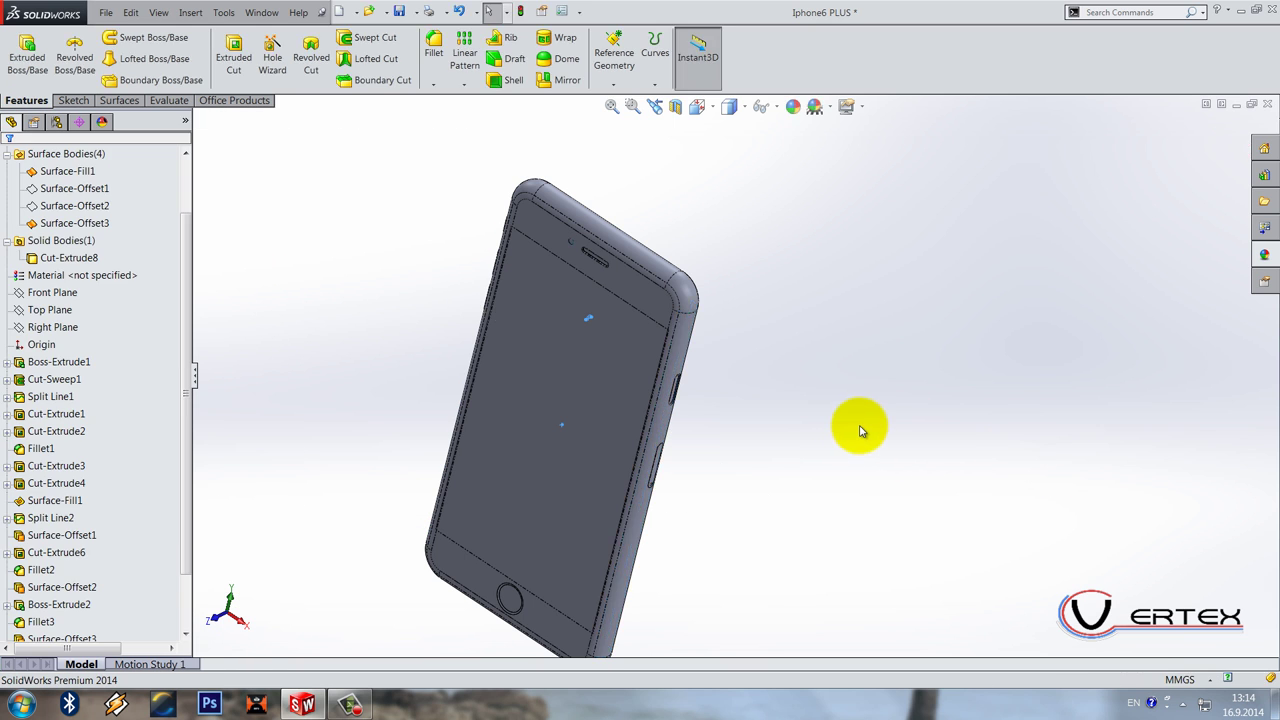
# Step: Chamfer the outer edge of the small hole in the split slot by 0.1 mm at 45 degrees
pyautogui.moveTo(709, 463); pyautogui.dragTo(620, 409, button='middle')
pyautogui.scroll(-3, 684, 477)
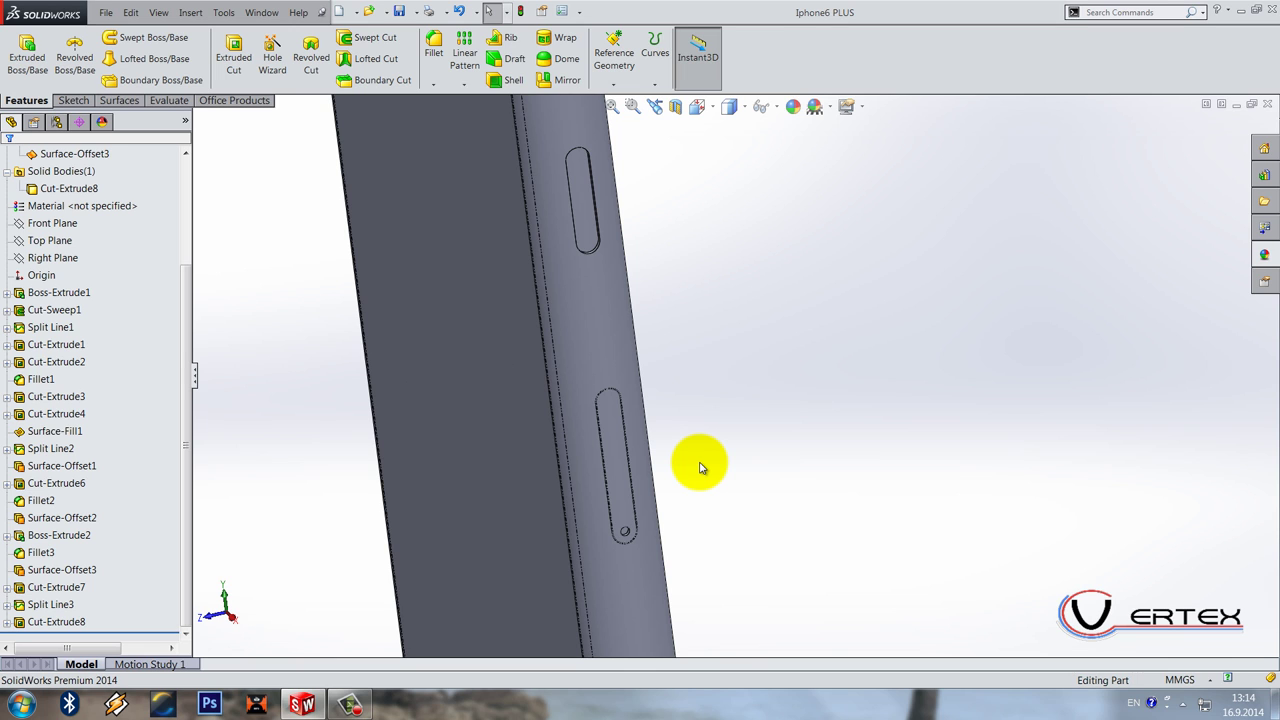
pyautogui.moveTo(700, 467); pyautogui.dragTo(662, 548, button='middle')
pyautogui.scroll(-5, 625, 569)
pyautogui.click(436, 84)
pyautogui.click(449, 124)
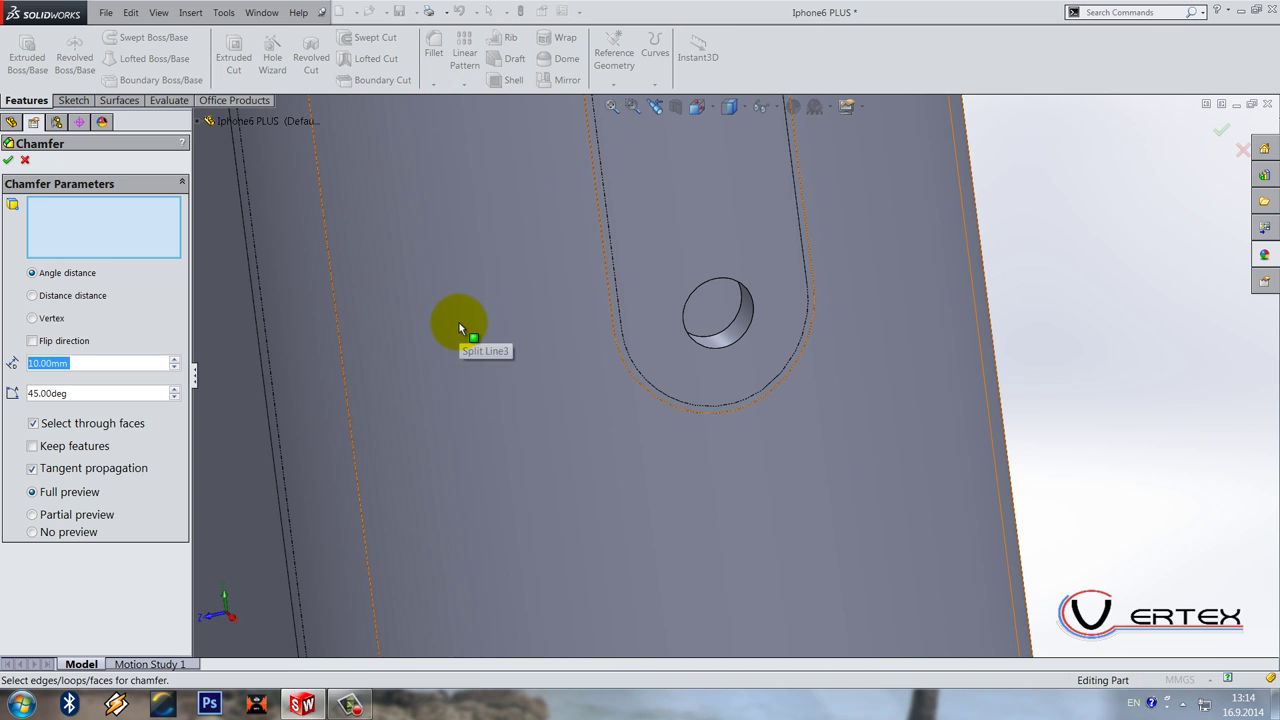
pyautogui.write('0.1')
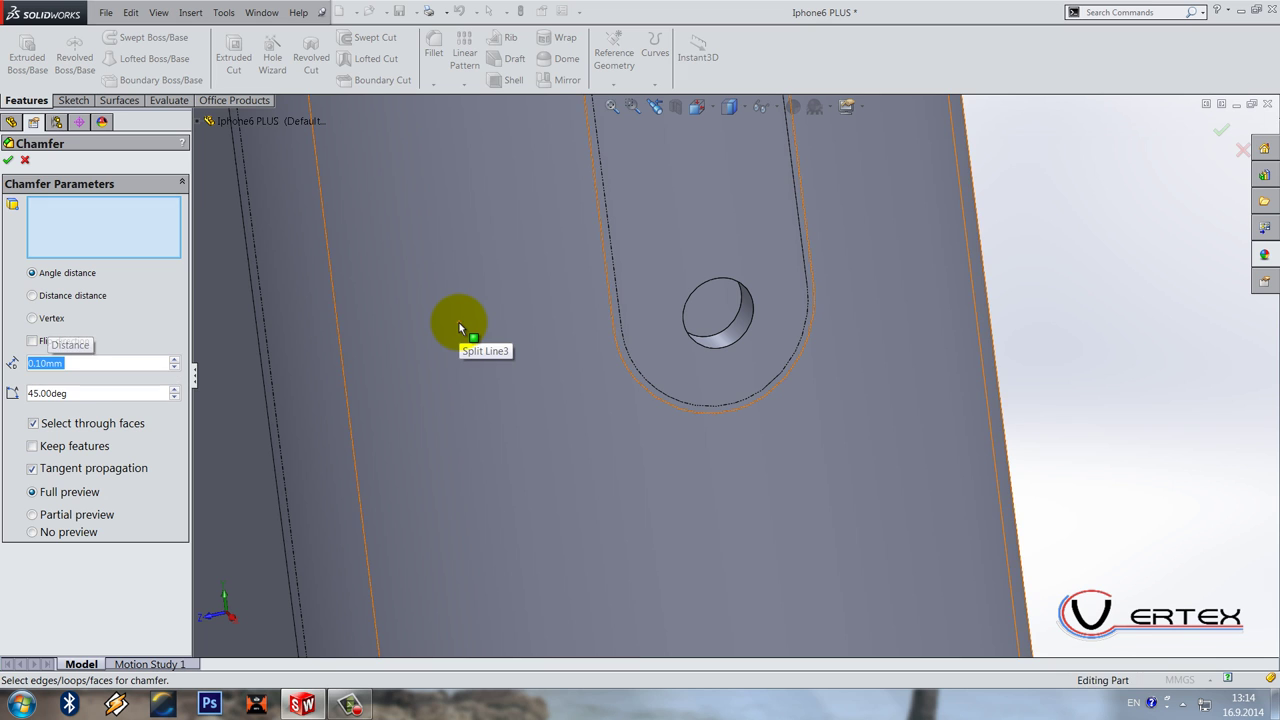
pyautogui.click(724, 349)
pyautogui.rightClick(791, 380)
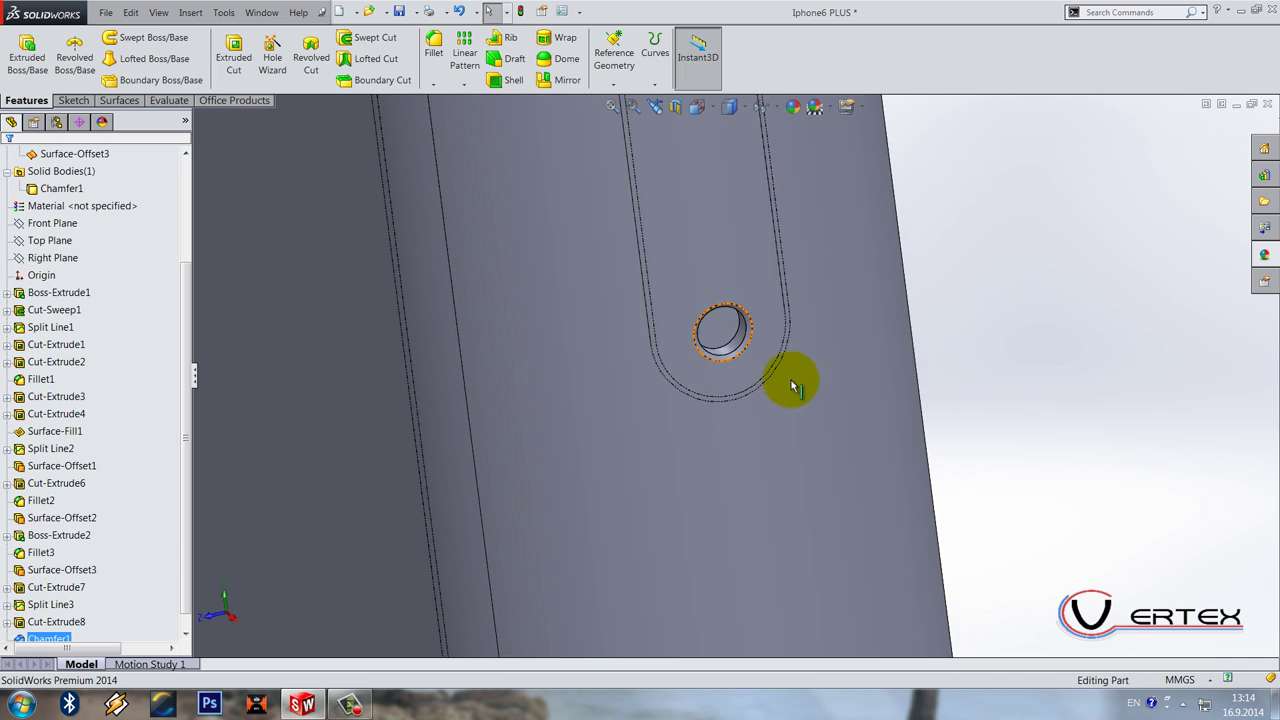
pyautogui.scroll(5, 791, 380)
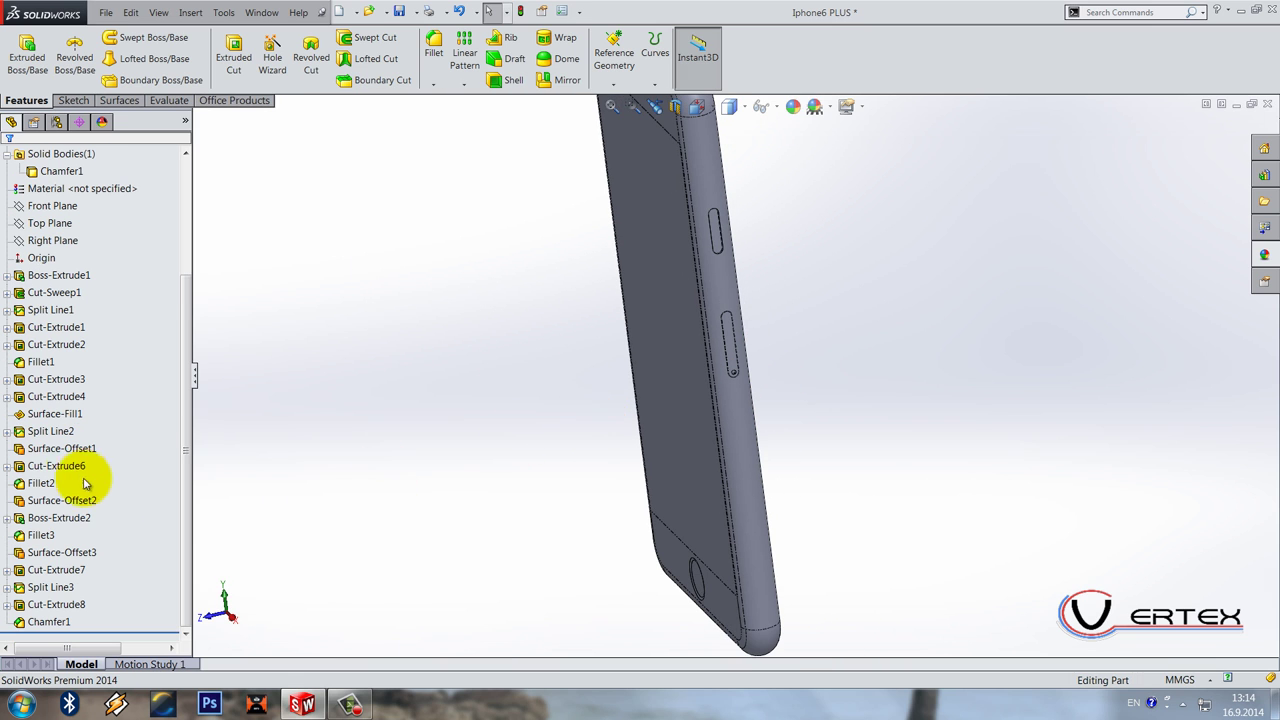
pyautogui.scroll(3, 98, 478)
pyautogui.click(23, 309)
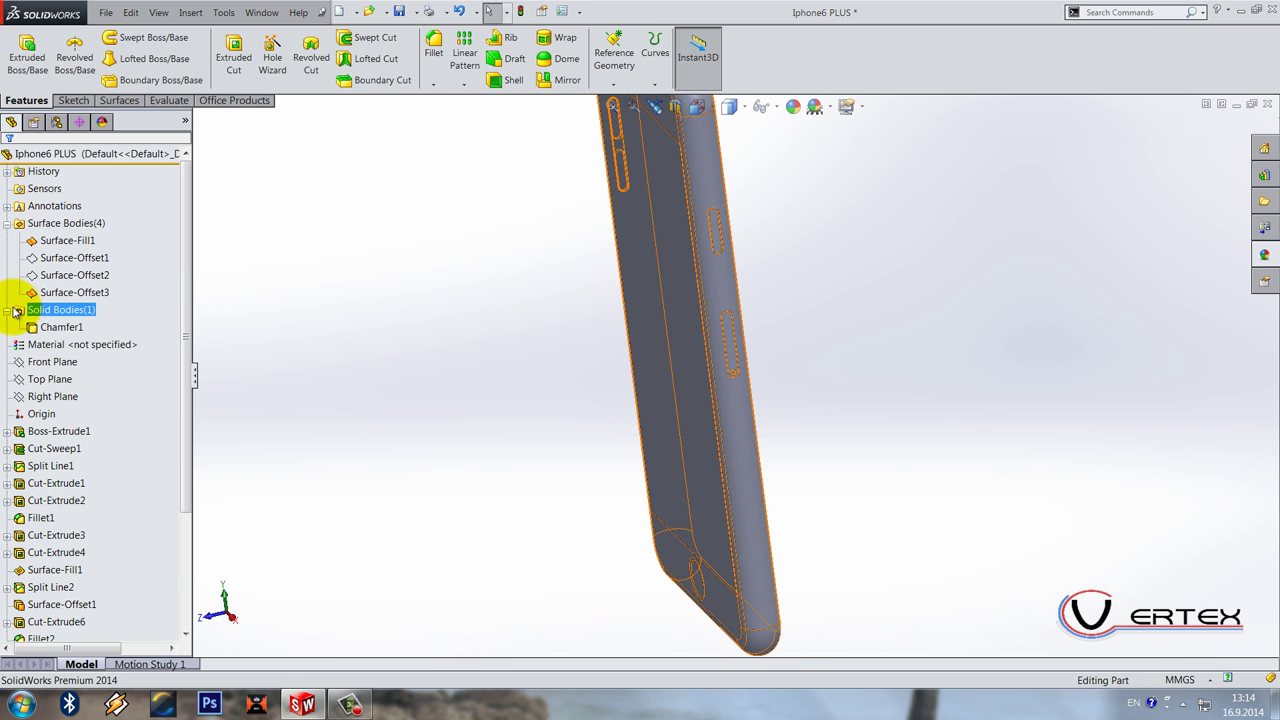
pyautogui.click(9, 310)
pyautogui.click(75, 386)
pyautogui.rightClick(75, 387)
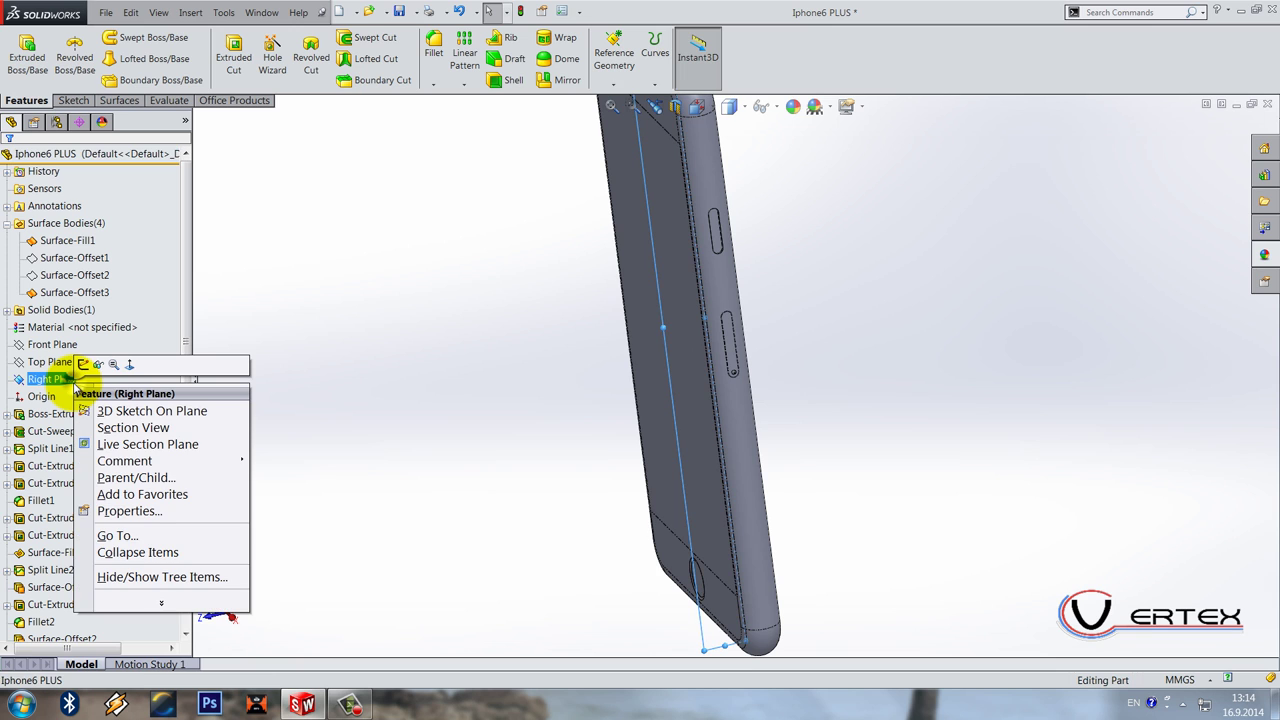
pyautogui.click(314, 372)
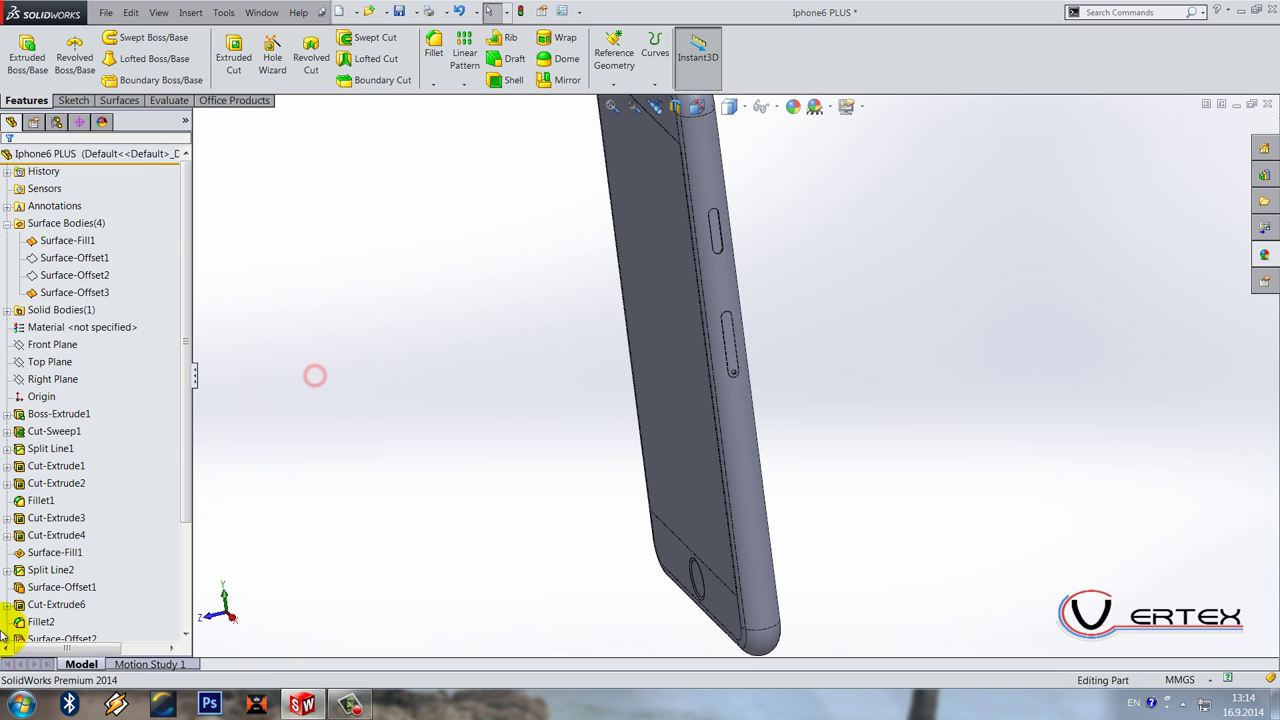
# Step: Create a new offset surface 1 mm from Surface-Offset3
pyautogui.scroll(-3, 40, 605)
pyautogui.click(57, 588)
pyautogui.click(57, 552)
pyautogui.moveTo(620, 420); pyautogui.dragTo(487, 108, button='middle')
pyautogui.scroll(-2, 250, 45)
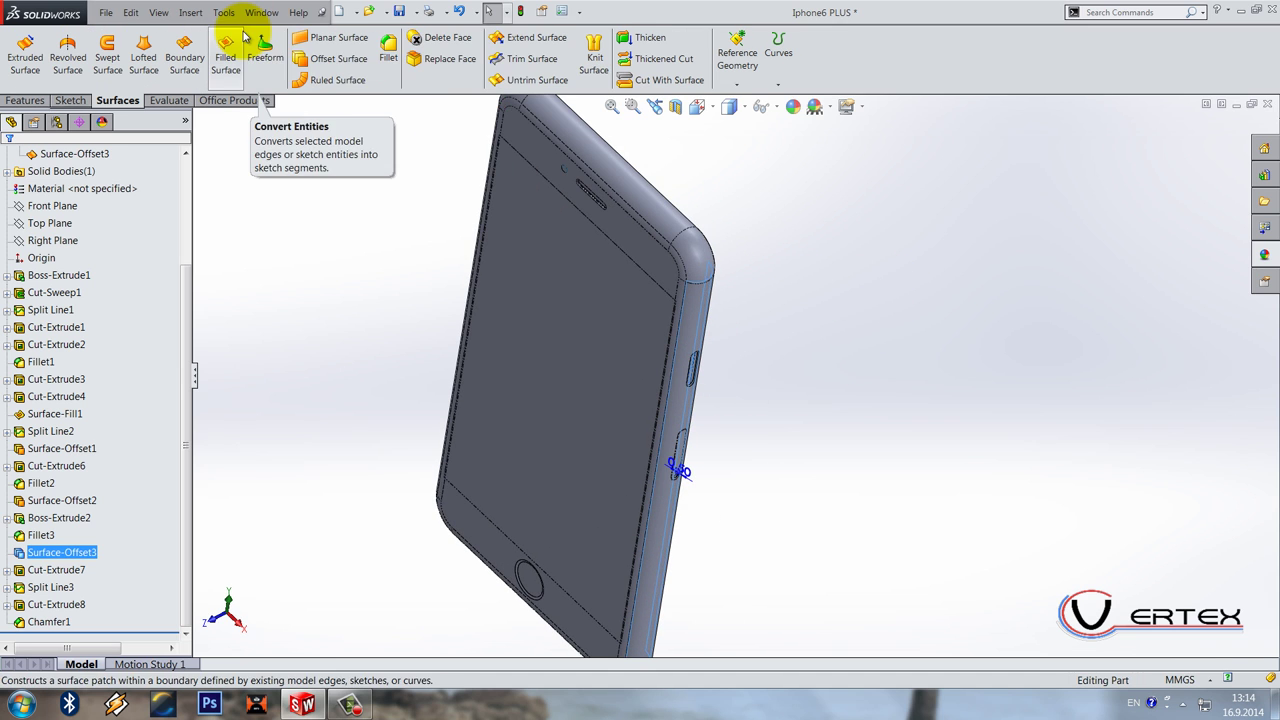
pyautogui.click(333, 59)
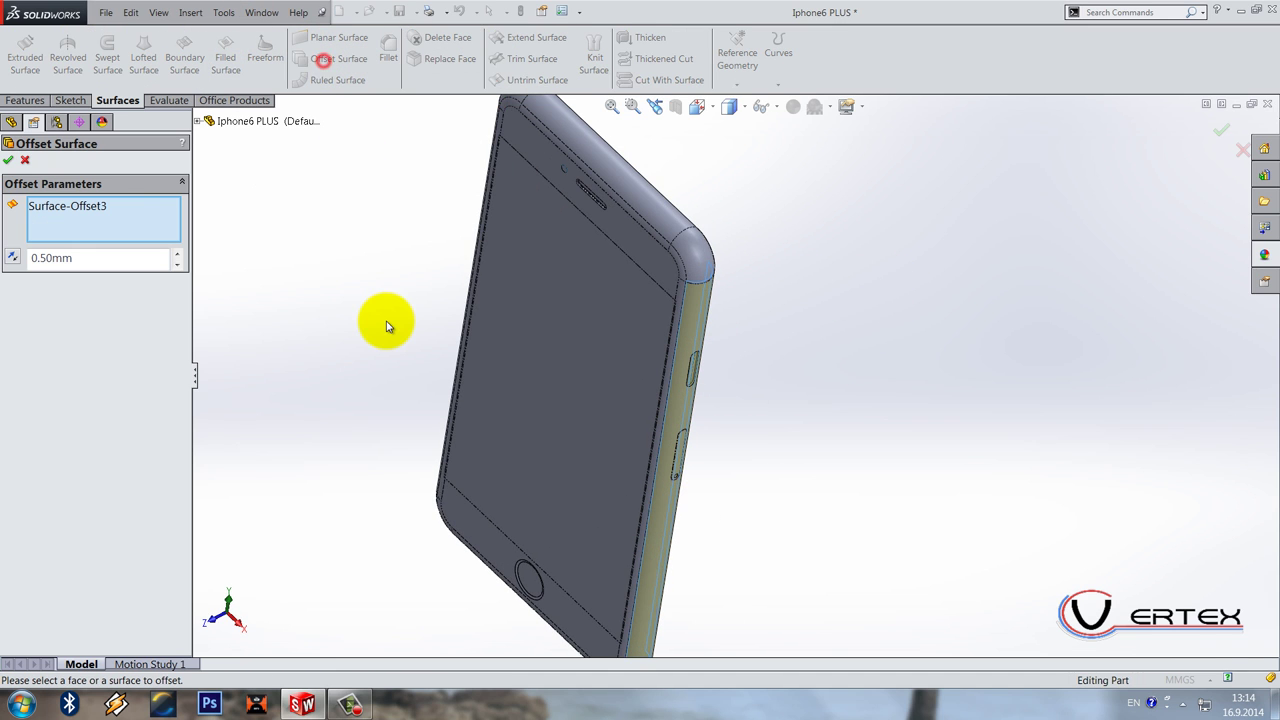
pyautogui.moveTo(93, 264); pyautogui.dragTo(16, 285)
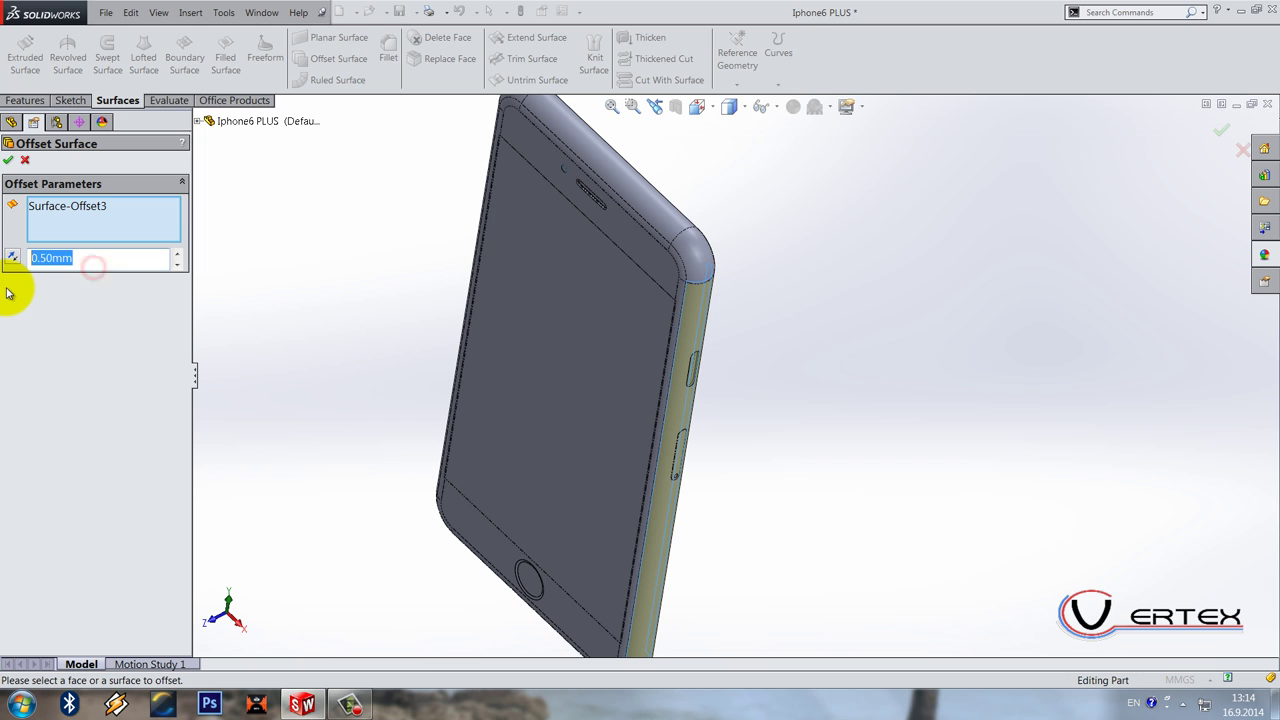
pyautogui.moveTo(963, 431); pyautogui.dragTo(945, 451, button='middle')
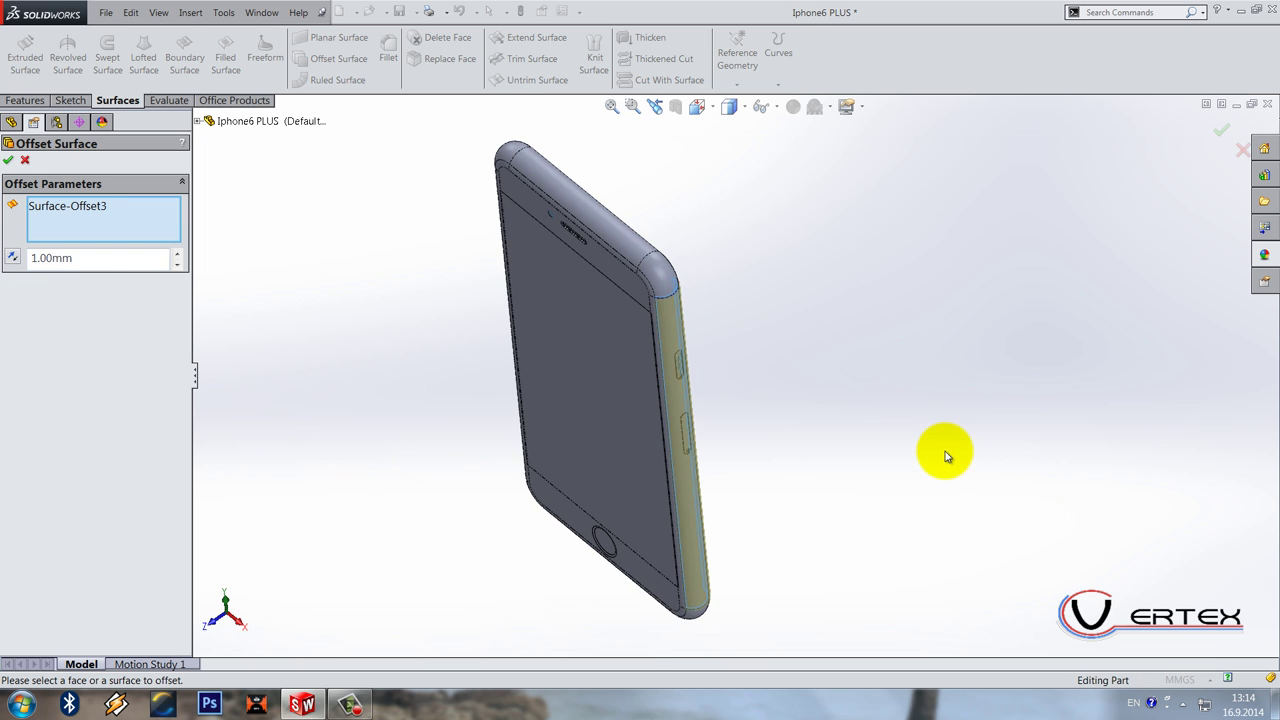
pyautogui.press('Return')
# Step: Start a sketch on the Right Plane and hide the Surface-Offset4 surface
pyautogui.scroll(3, 57, 290)
pyautogui.click(55, 397)
pyautogui.rightClick(62, 398)
pyautogui.click(85, 387)
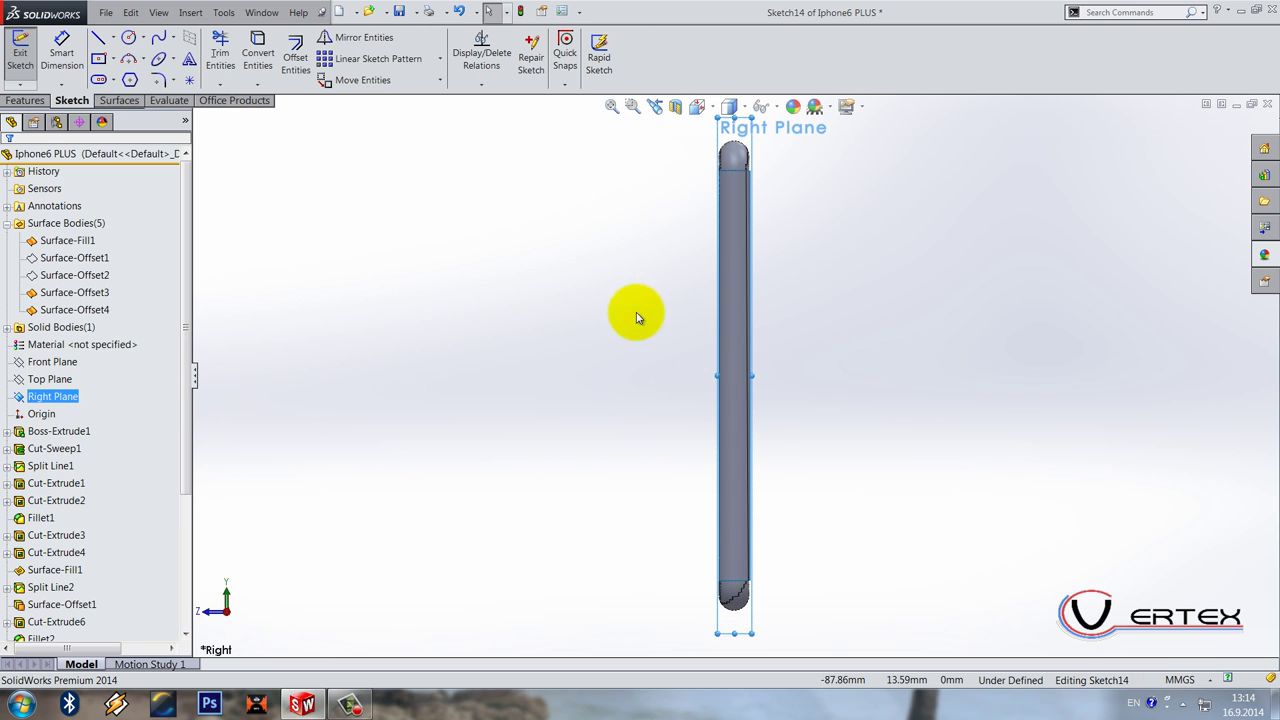
pyautogui.scroll(-4, 40, 610)
pyautogui.click(55, 604)
pyautogui.rightClick(55, 606)
pyautogui.click(63, 481)
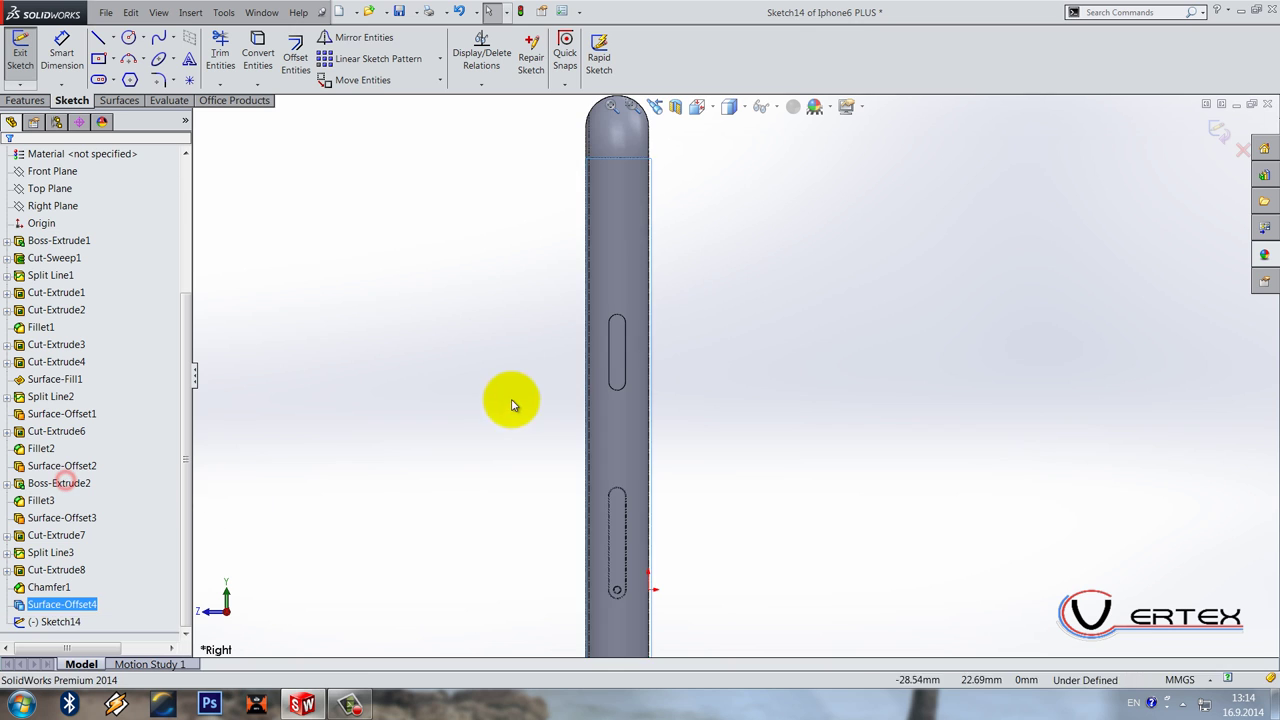
# Step: Offset the outline of the side button cut's floor face inward by 0.1 mm and finish the sketch
pyautogui.scroll(-5, 626, 349)
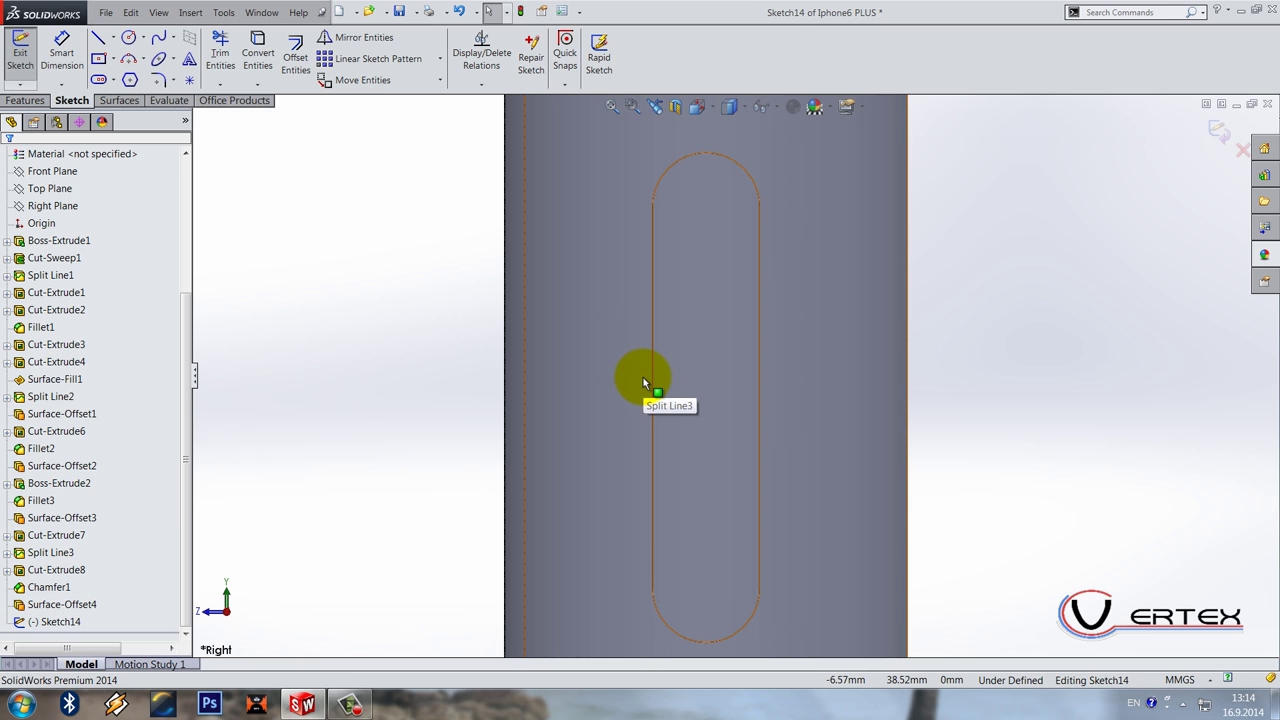
pyautogui.click(676, 372)
pyautogui.scroll(3, 414, 337)
pyautogui.scroll(-2, 557, 341)
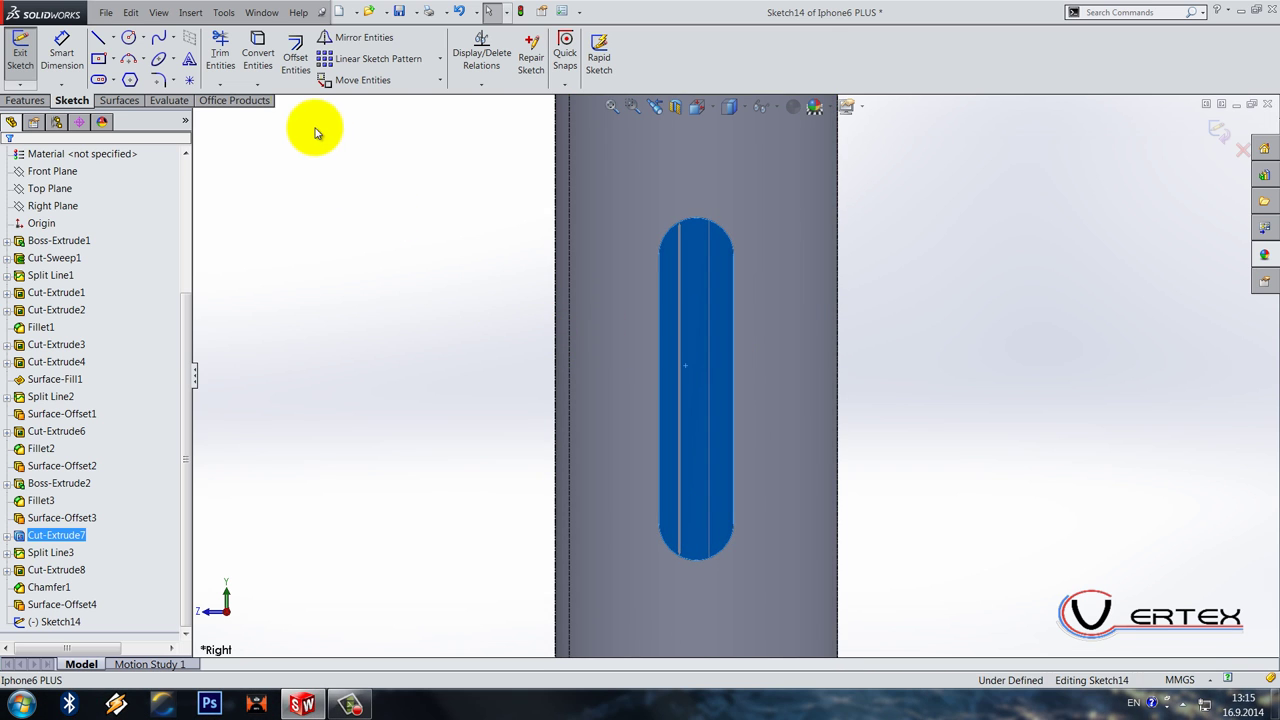
pyautogui.click(295, 58)
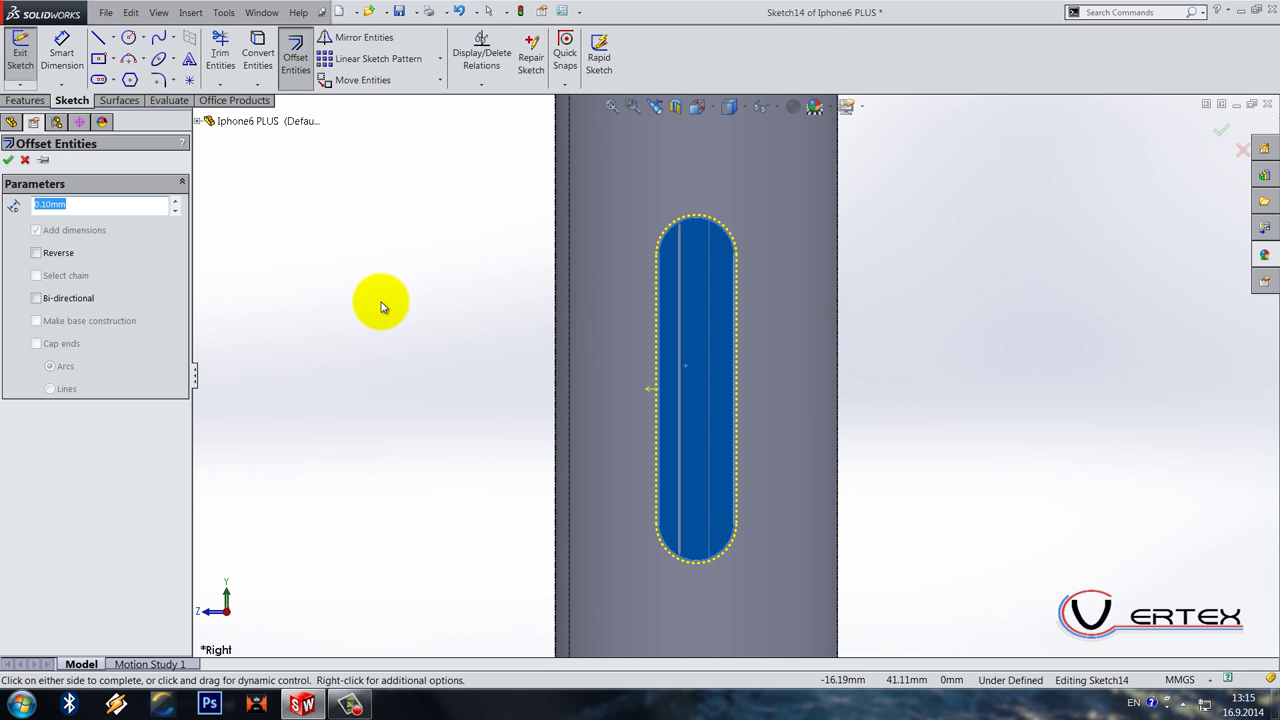
pyautogui.click(64, 256)
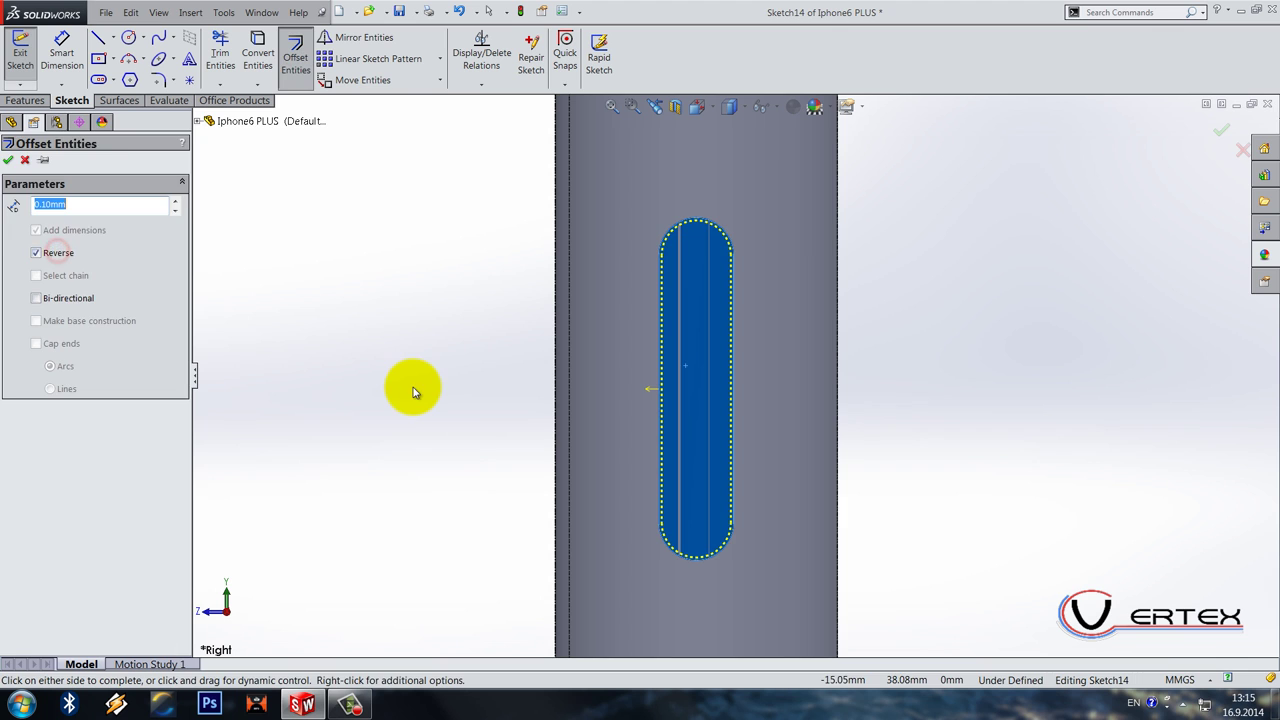
pyautogui.click(414, 386)
pyautogui.click(1220, 130)
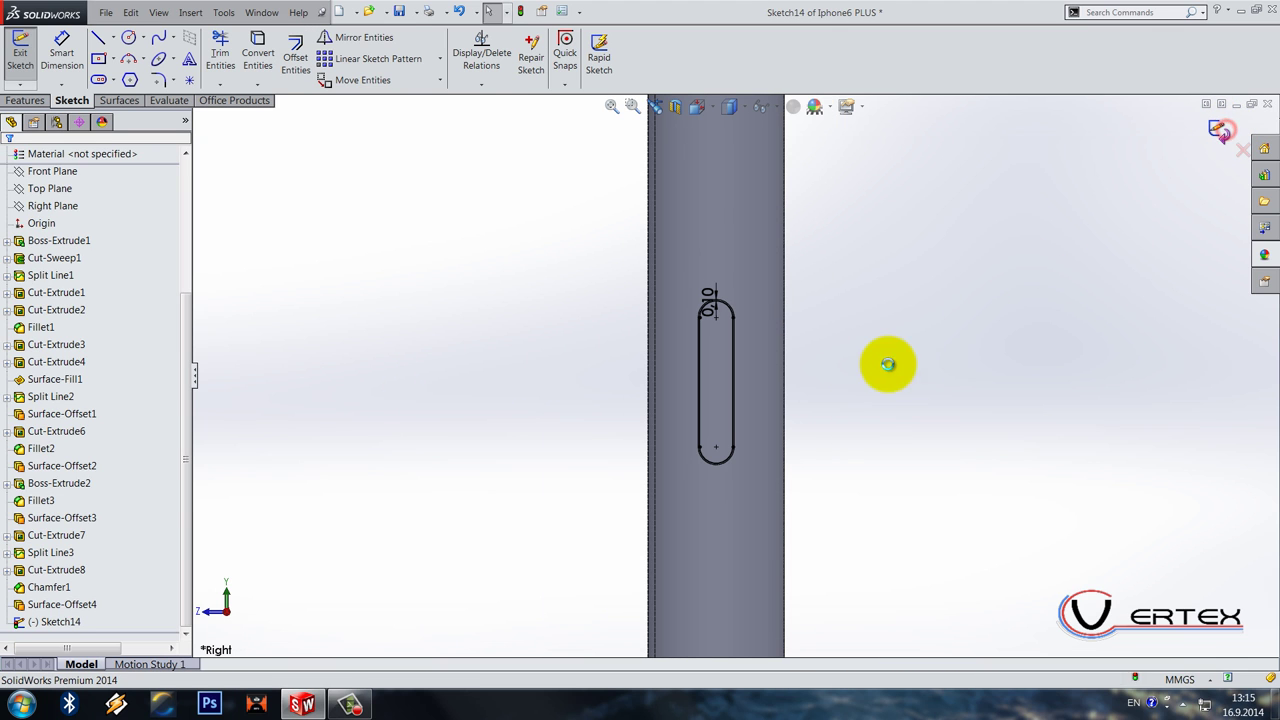
# Step: Start a boss extrusion of the offset slot sketch with the end condition Up To Surface
pyautogui.scroll(-4, 915, 432)
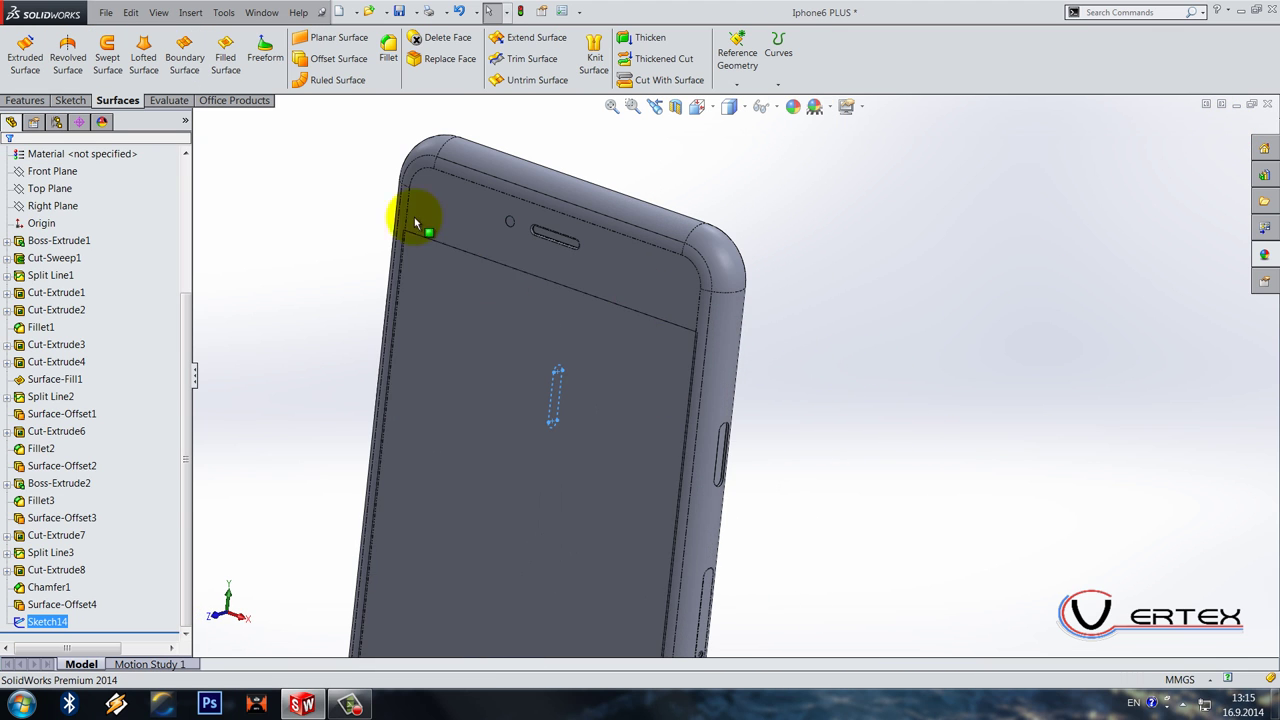
pyautogui.click(24, 100)
pyautogui.click(27, 57)
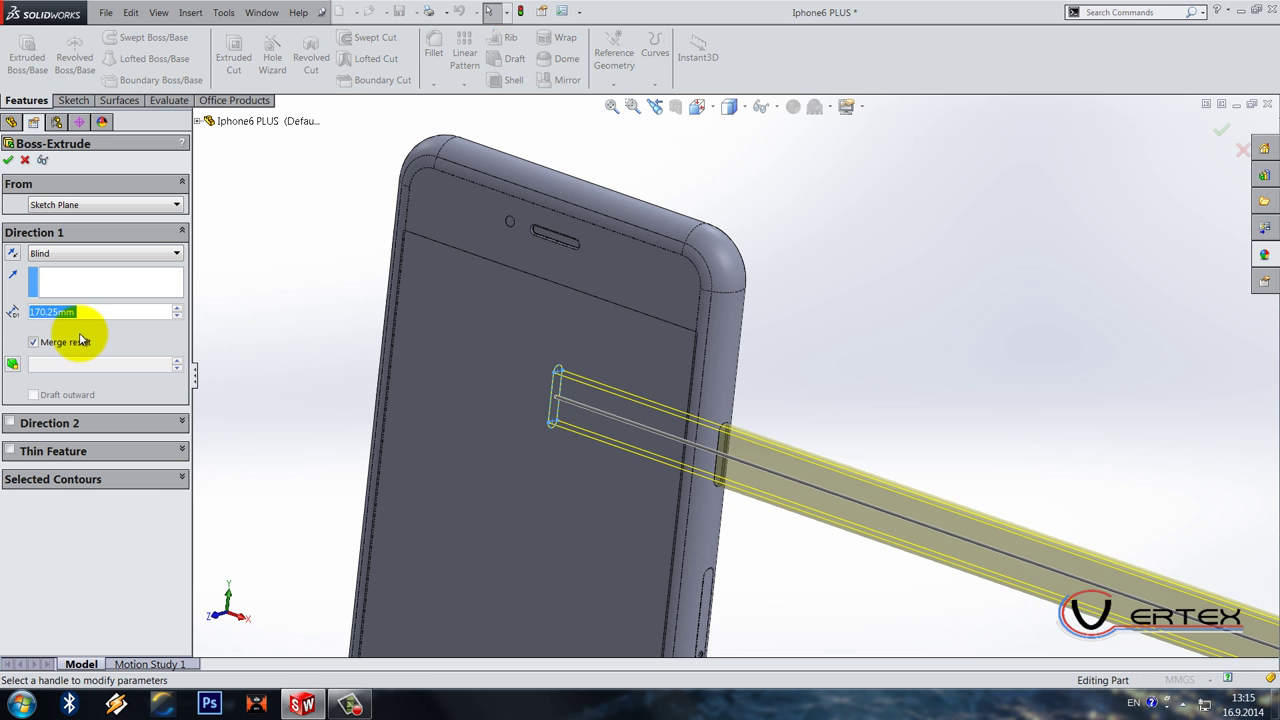
pyautogui.click(70, 267)
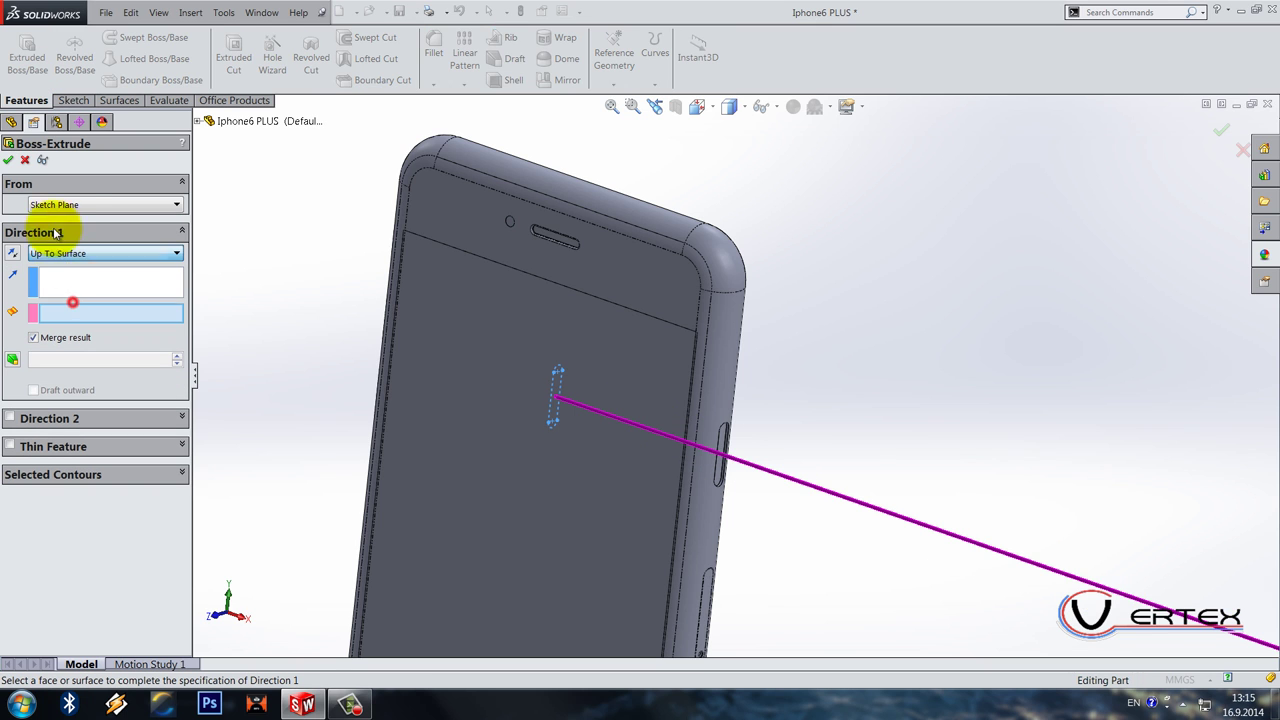
# Step: Show Surface-Offset4, use it as the terminating surface and complete the side button's extrusion
pyautogui.scroll(-1, 250, 530)
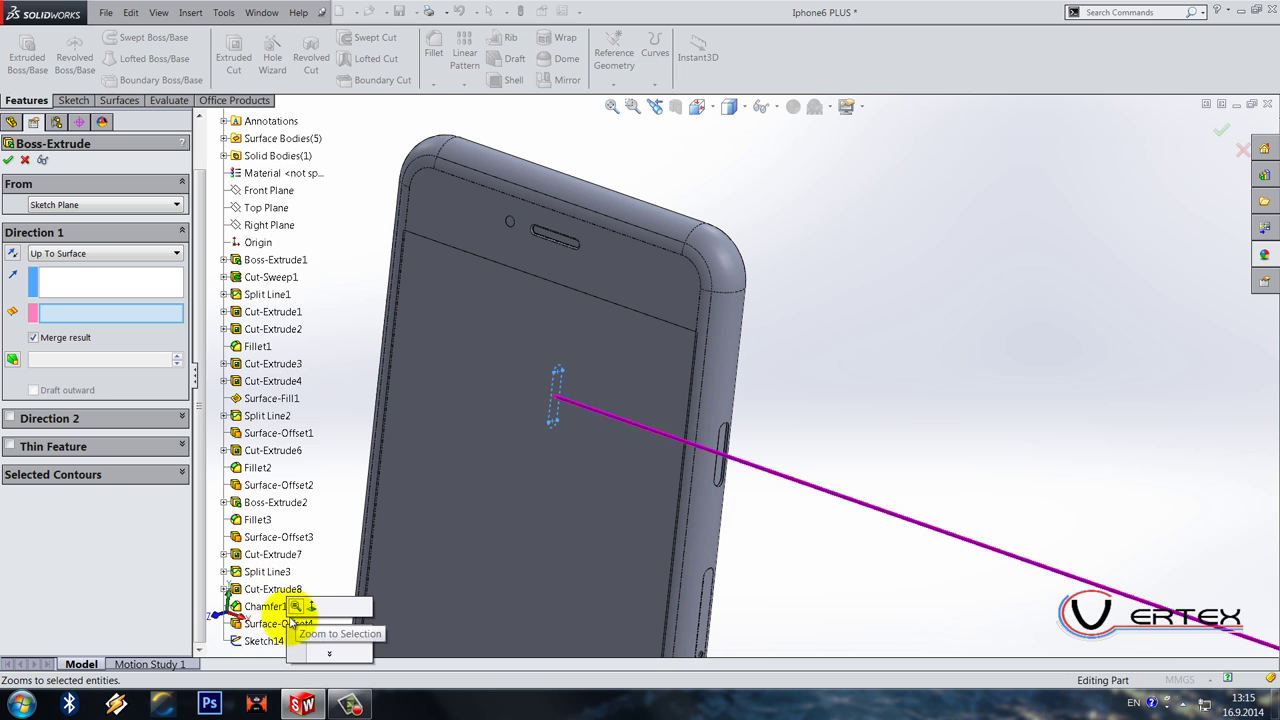
pyautogui.scroll(1, 234, 195)
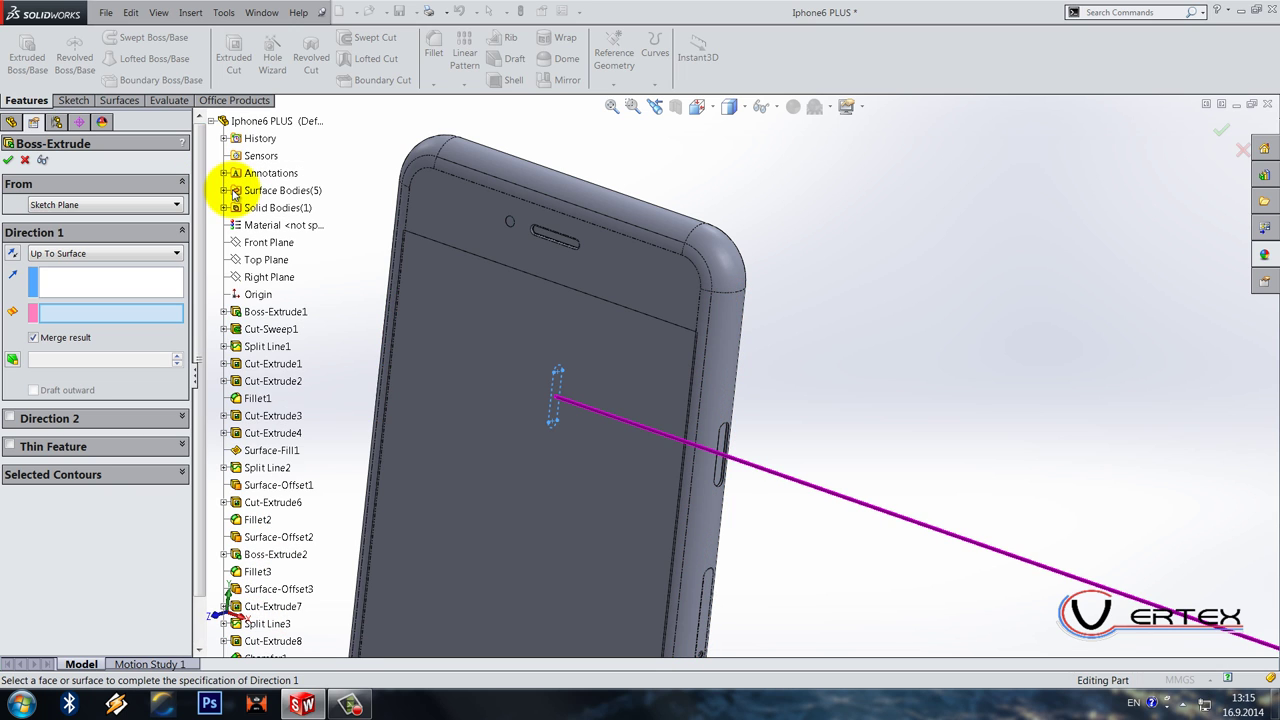
pyautogui.click(224, 191)
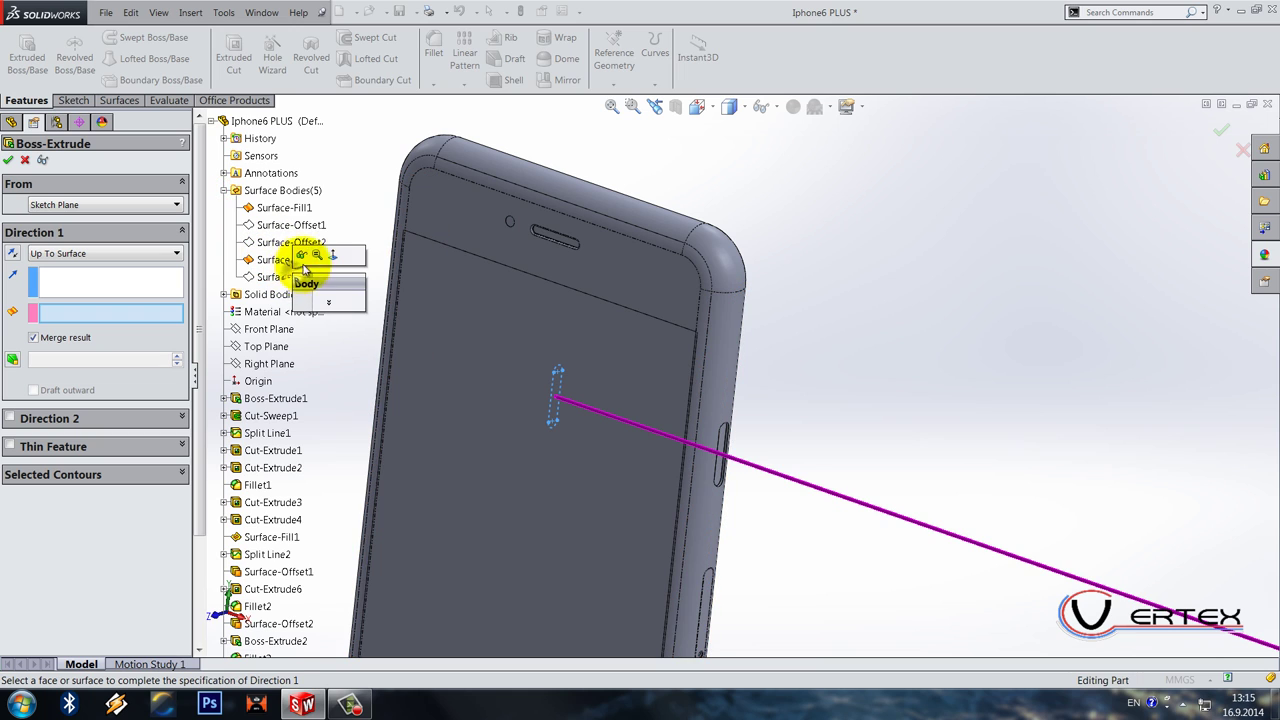
pyautogui.click(298, 272)
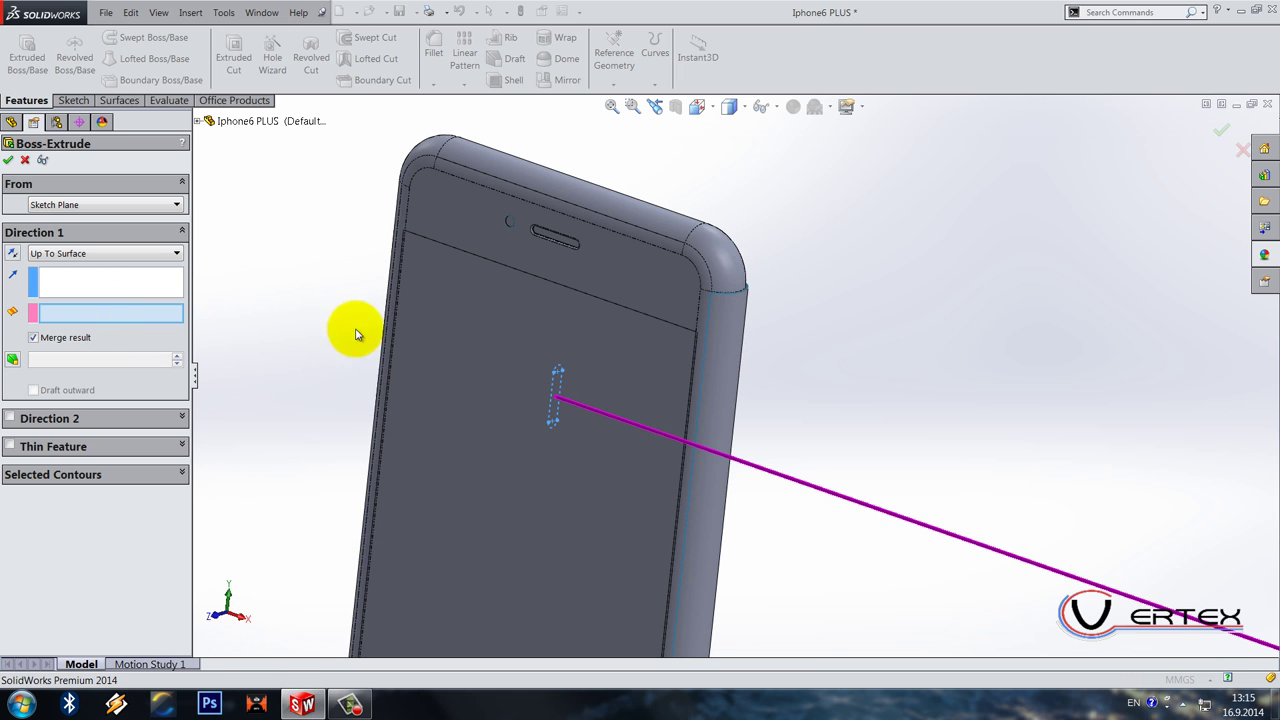
pyautogui.click(729, 364)
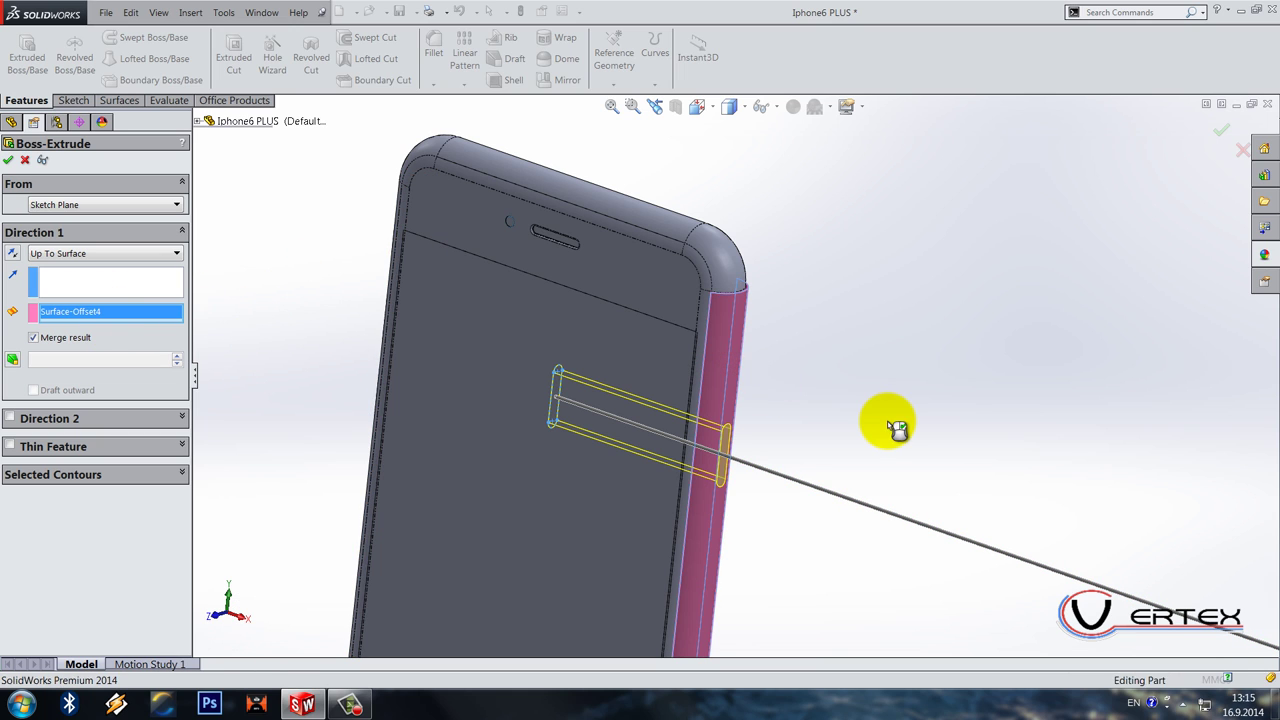
pyautogui.rightClick(888, 421)
# Step: Hide the Surface-Offset4 and Surface-Offset3 surface bodies
pyautogui.rightClick(764, 311)
pyautogui.press('Escape')
pyautogui.click(305, 560)
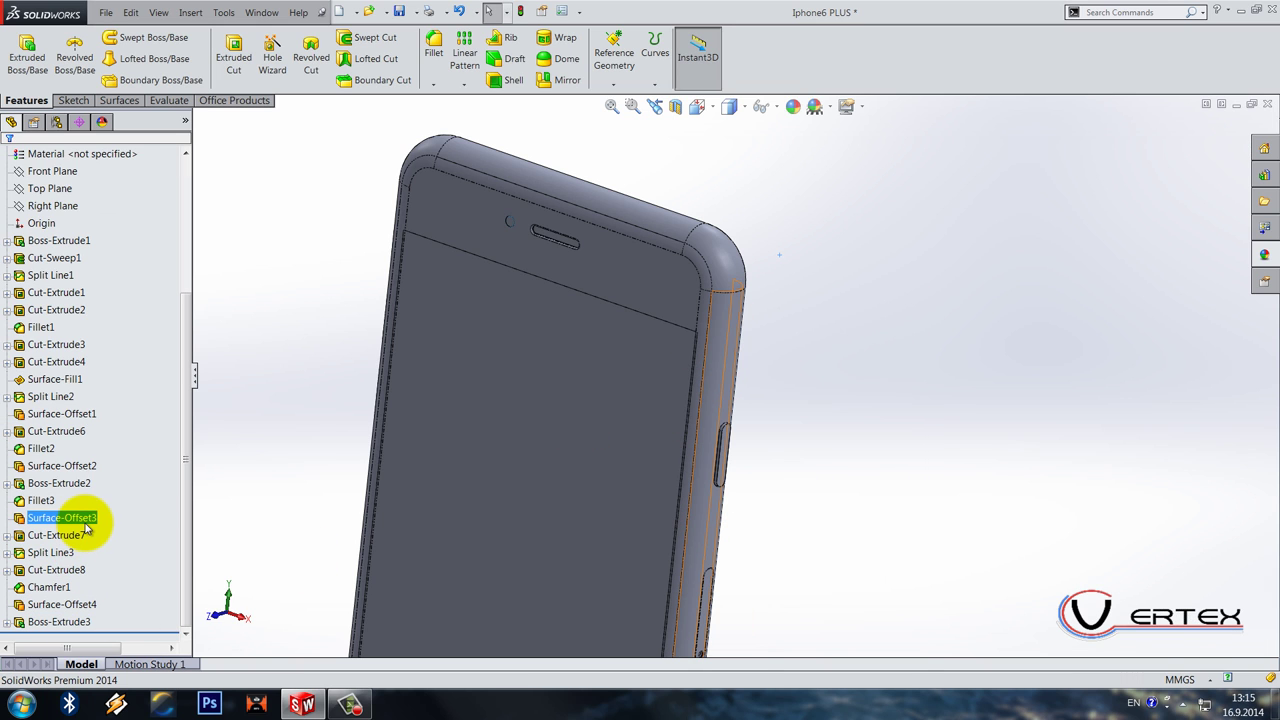
pyautogui.rightClick(86, 527)
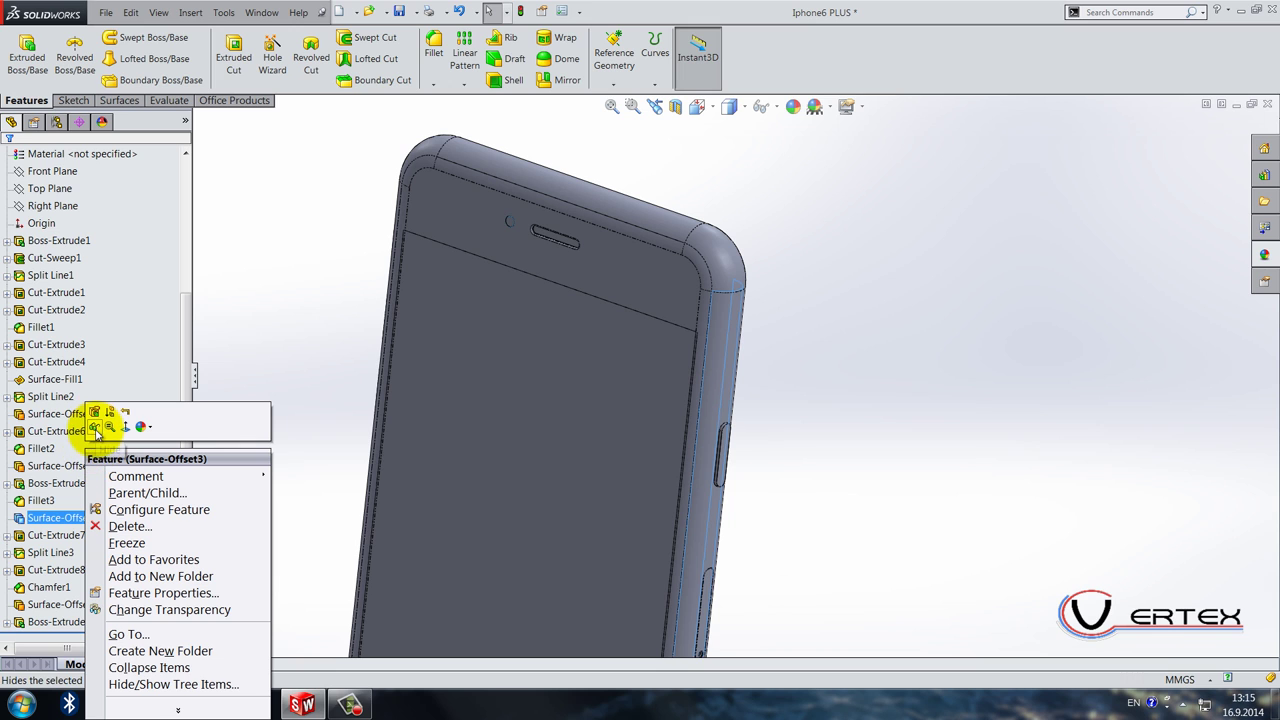
pyautogui.click(97, 432)
pyautogui.click(360, 272)
# Step: Fillet the outer edge of the extruded side button with a 0.1 mm radius
pyautogui.scroll(-5, 718, 408)
pyautogui.click(437, 45)
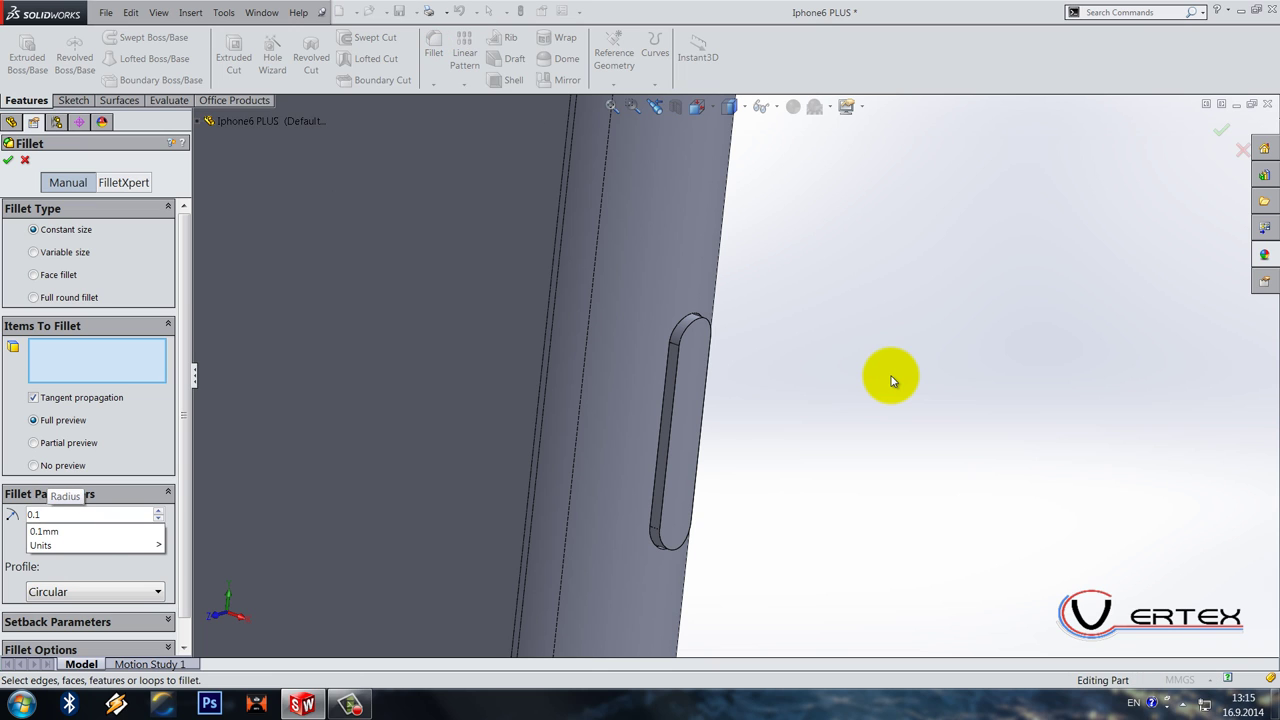
pyautogui.press('Return')
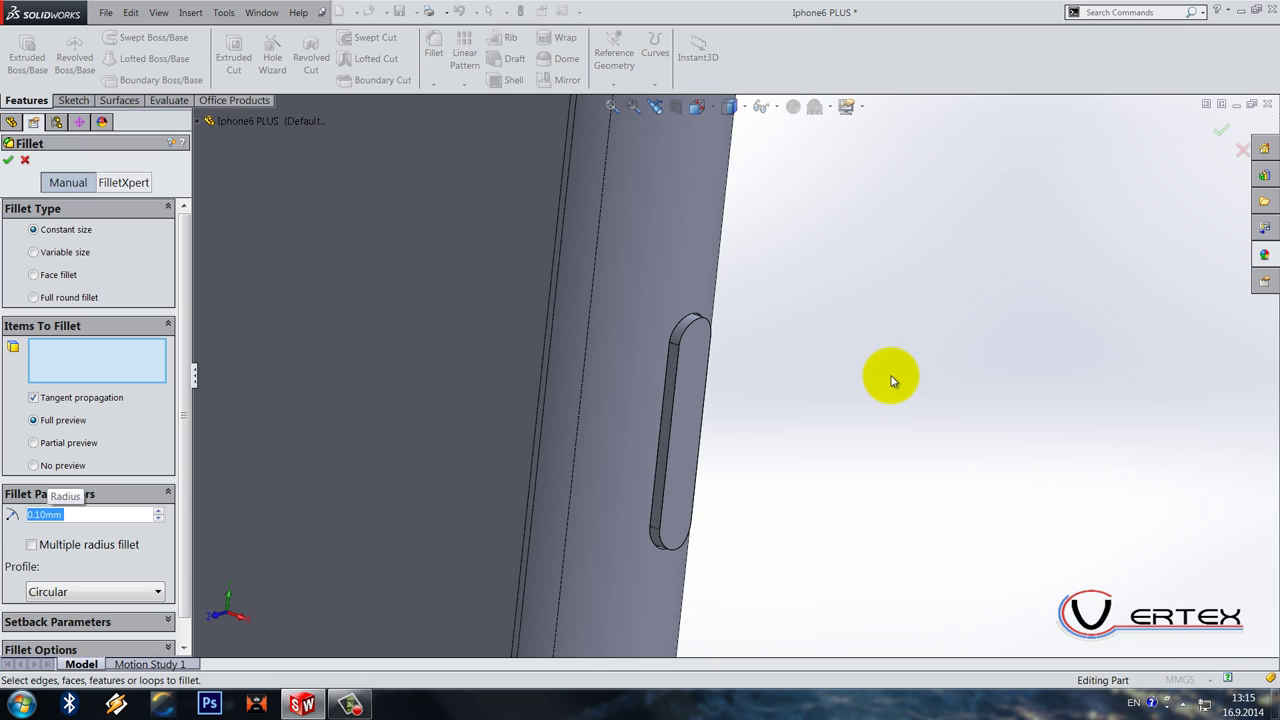
pyautogui.click(697, 328)
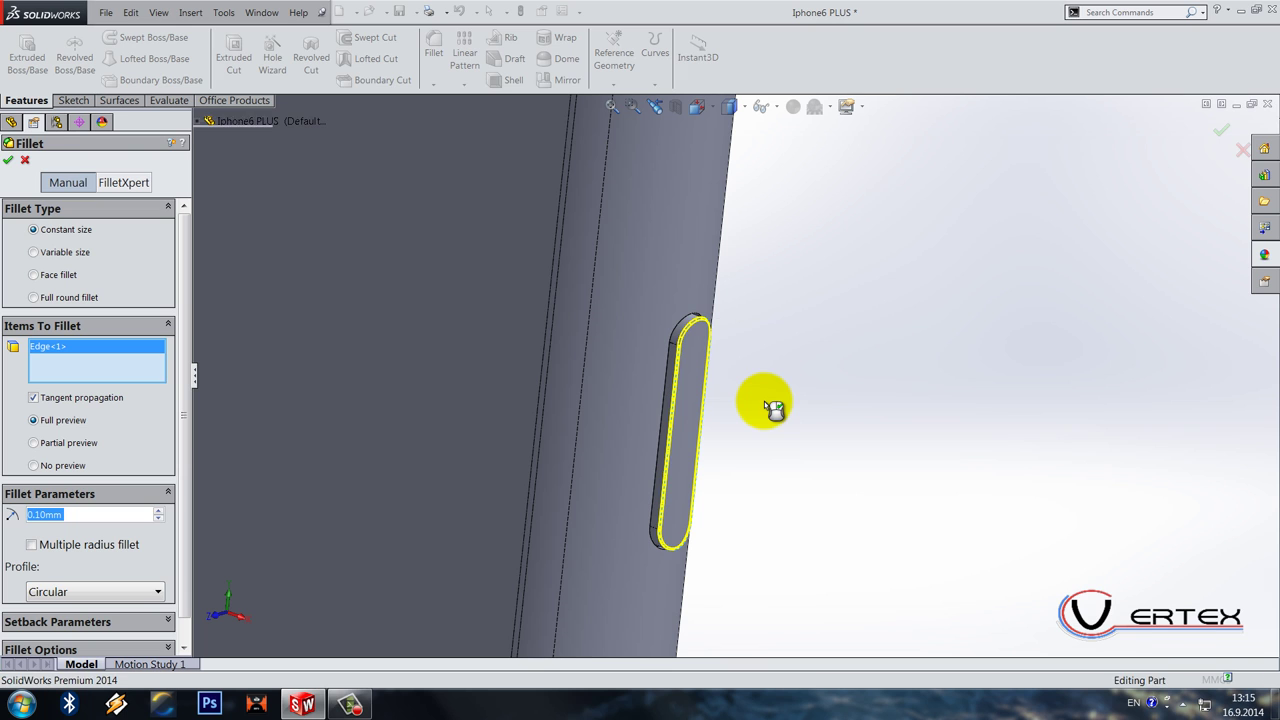
pyautogui.rightClick(770, 405)
# Step: Start a sketch on the phone's front face above the display and view it straight on
pyautogui.scroll(6, 764, 401)
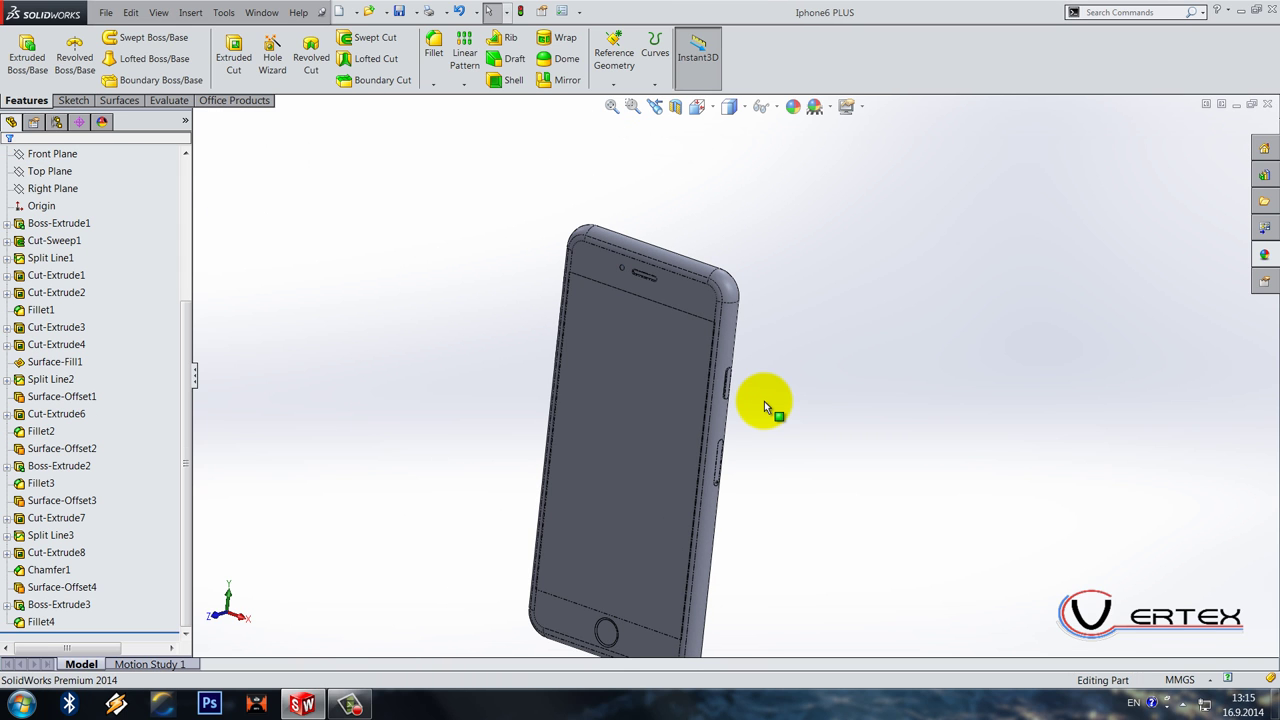
pyautogui.moveTo(764, 401); pyautogui.dragTo(665, 368, button='middle')
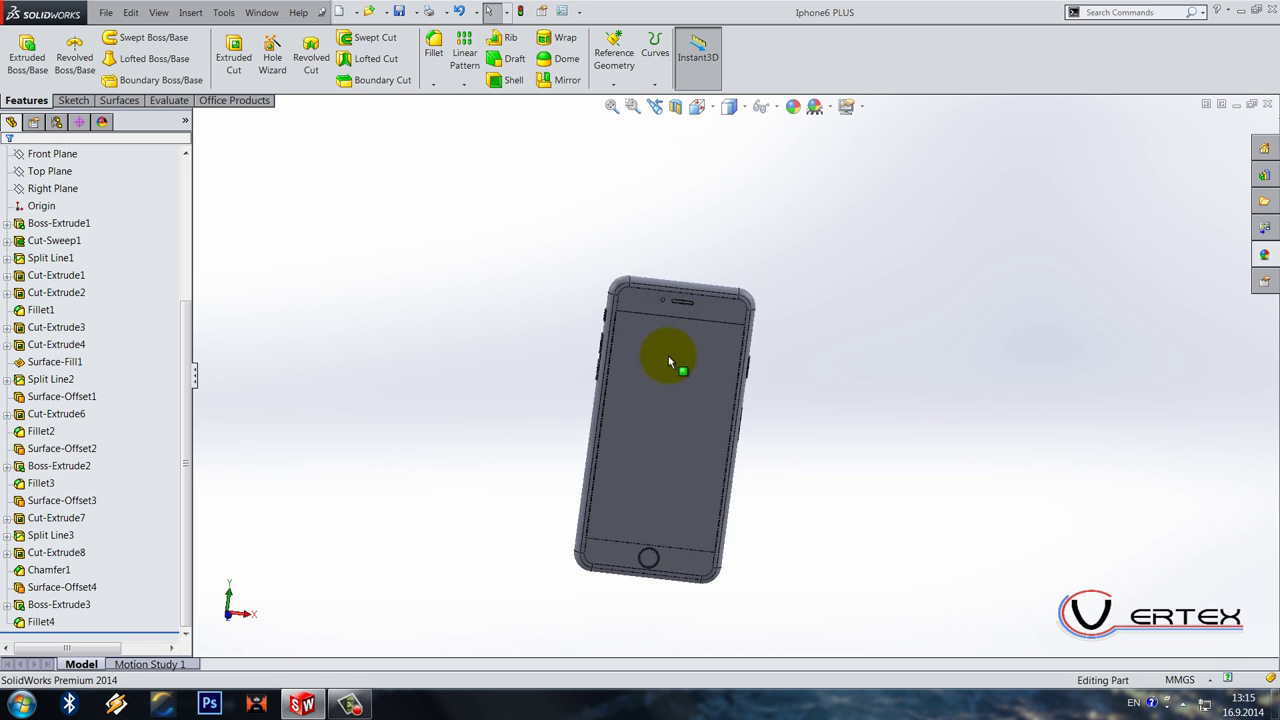
pyautogui.scroll(-5, 665, 368)
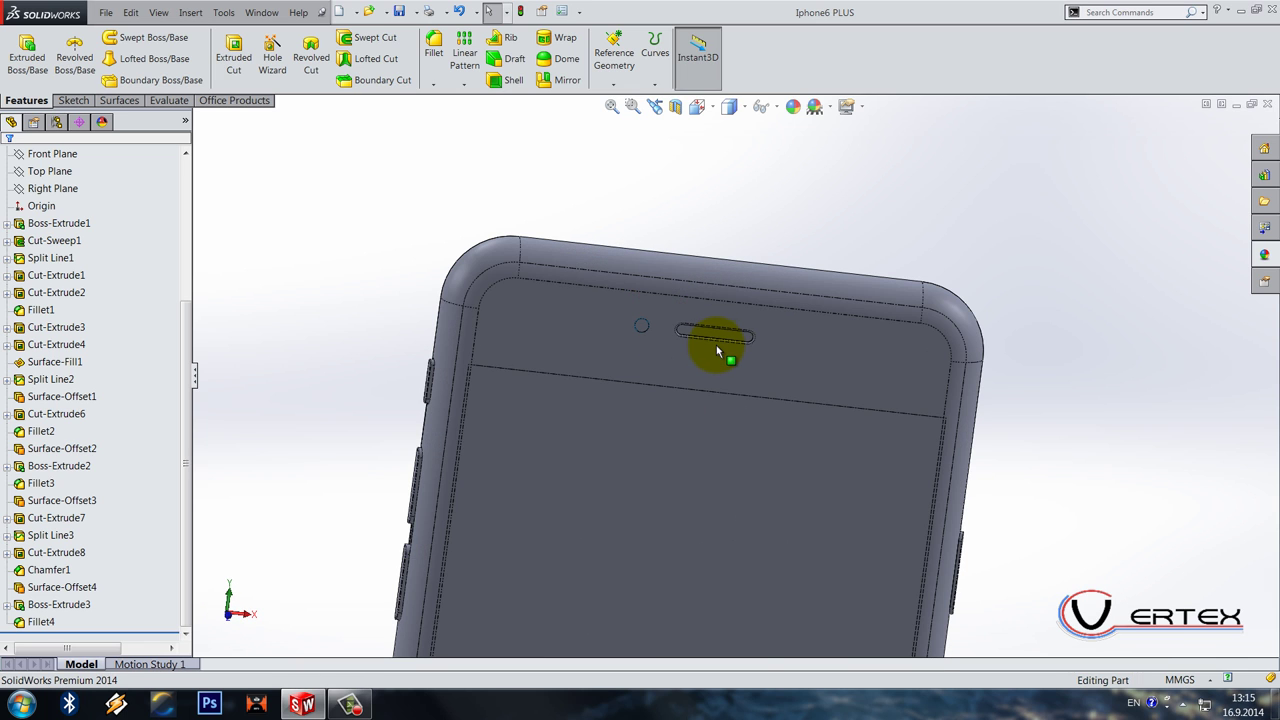
pyautogui.rightClick(766, 349)
pyautogui.click(793, 288)
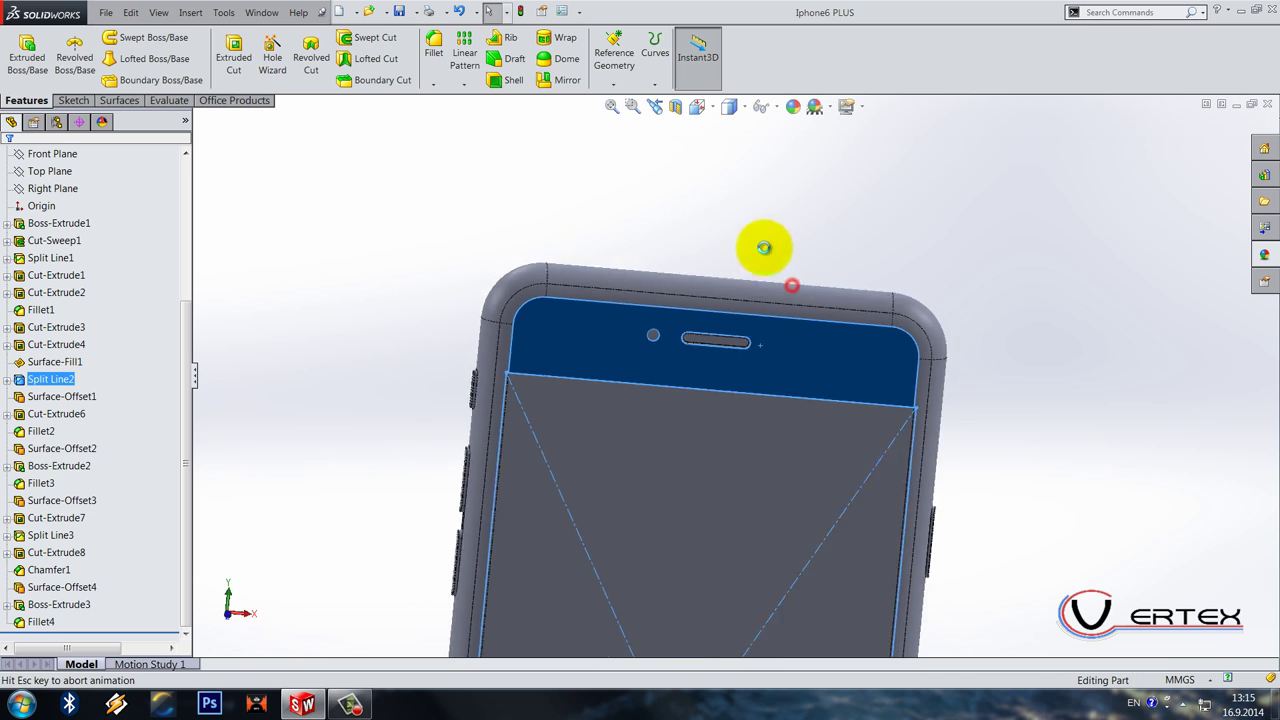
# Step: Sketch a circle with a radius of about 1.82 mm just above the earpiece slot
pyautogui.scroll(-5, 740, 180)
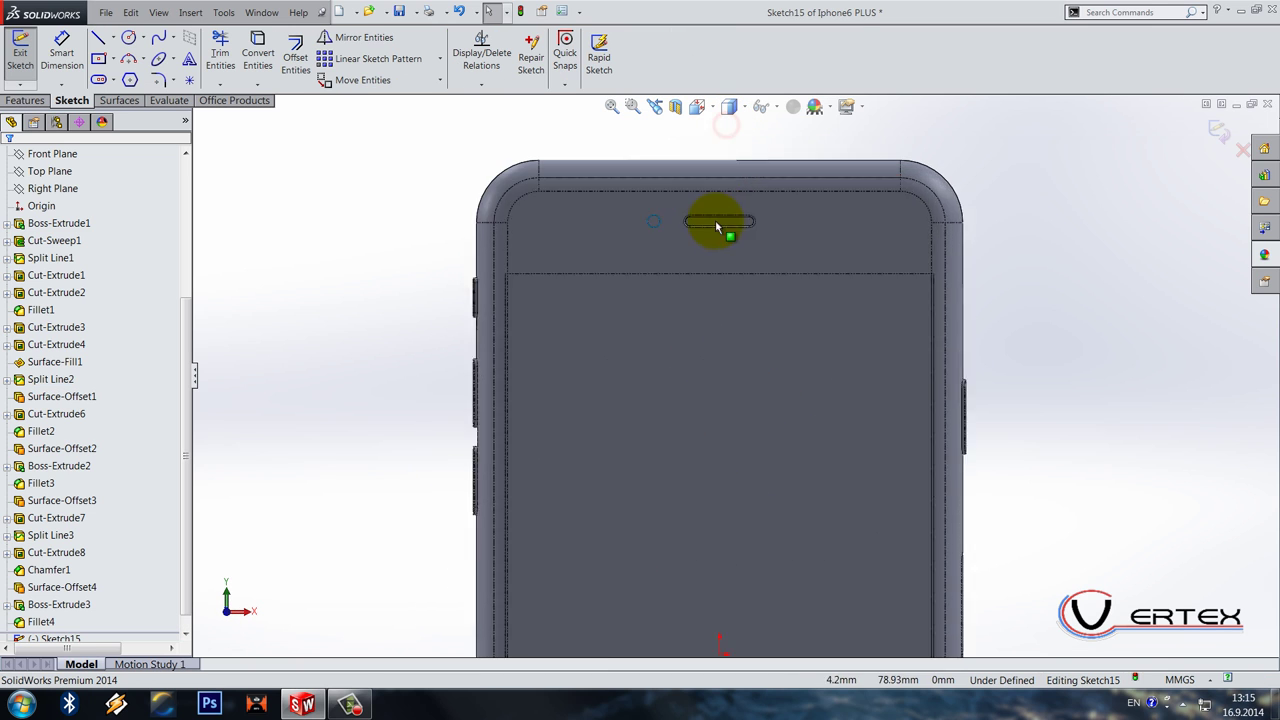
pyautogui.click(130, 38)
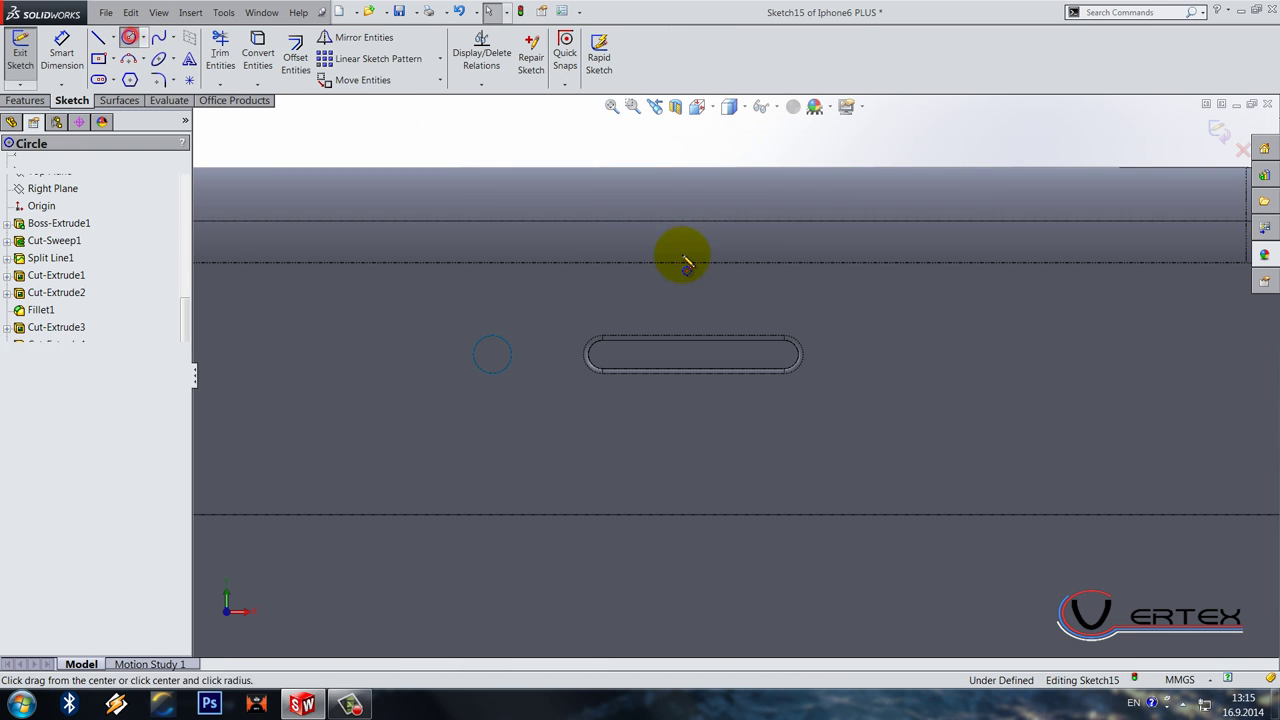
pyautogui.moveTo(700, 275); pyautogui.dragTo(724, 301)
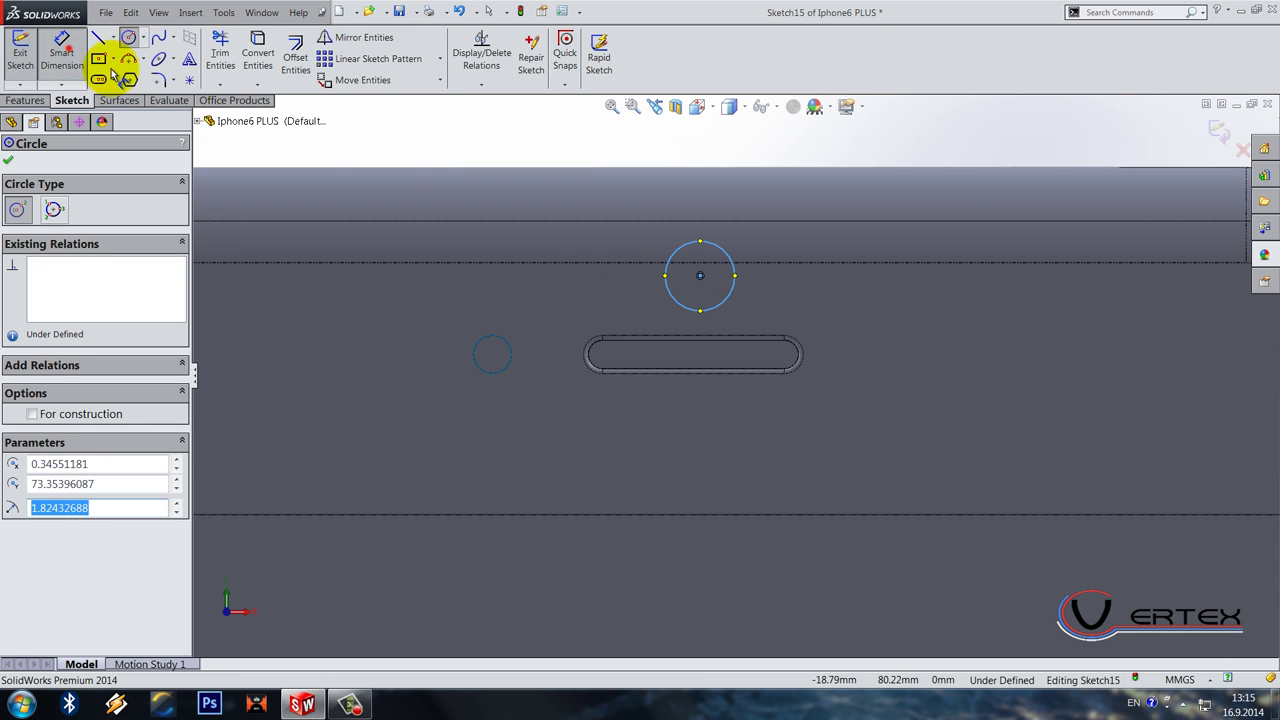
# Step: Set the diameter of the circle above the earpiece slot to 1.5 mm
pyautogui.click(60, 48)
pyautogui.click(735, 293)
pyautogui.scroll(3, 766, 277)
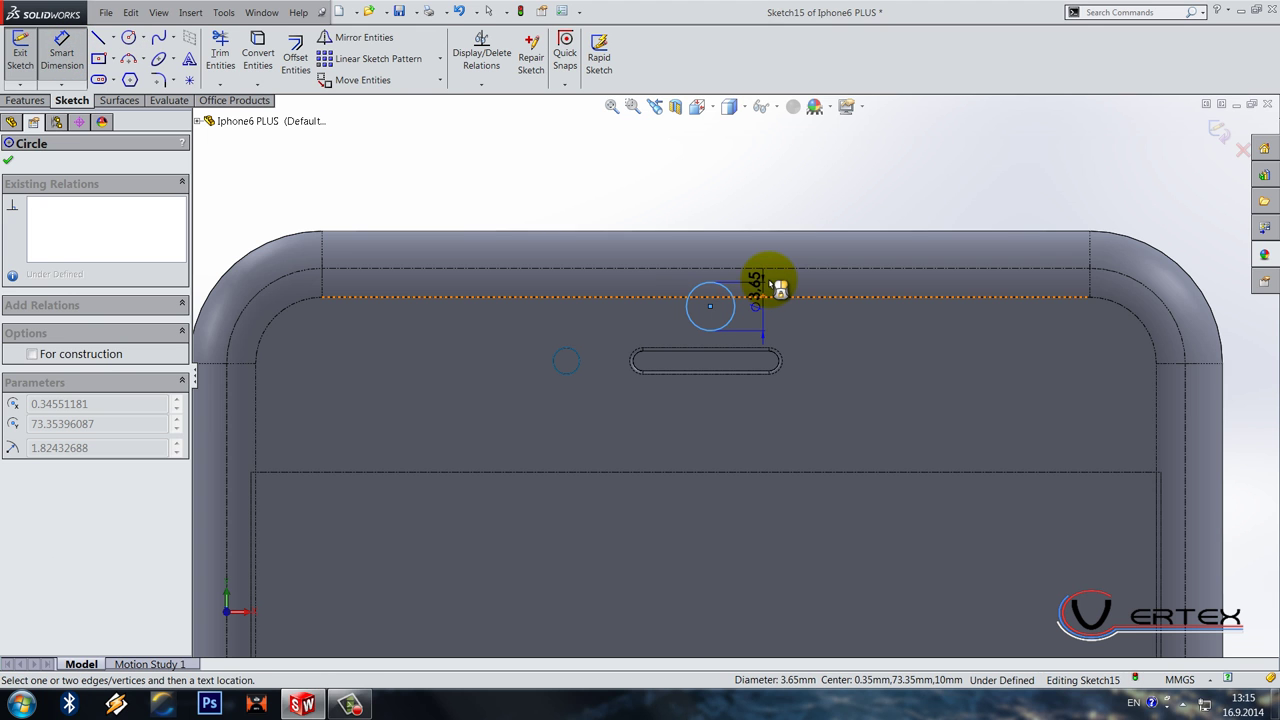
pyautogui.click(818, 176)
pyautogui.write('1.5')
pyautogui.press('Return')
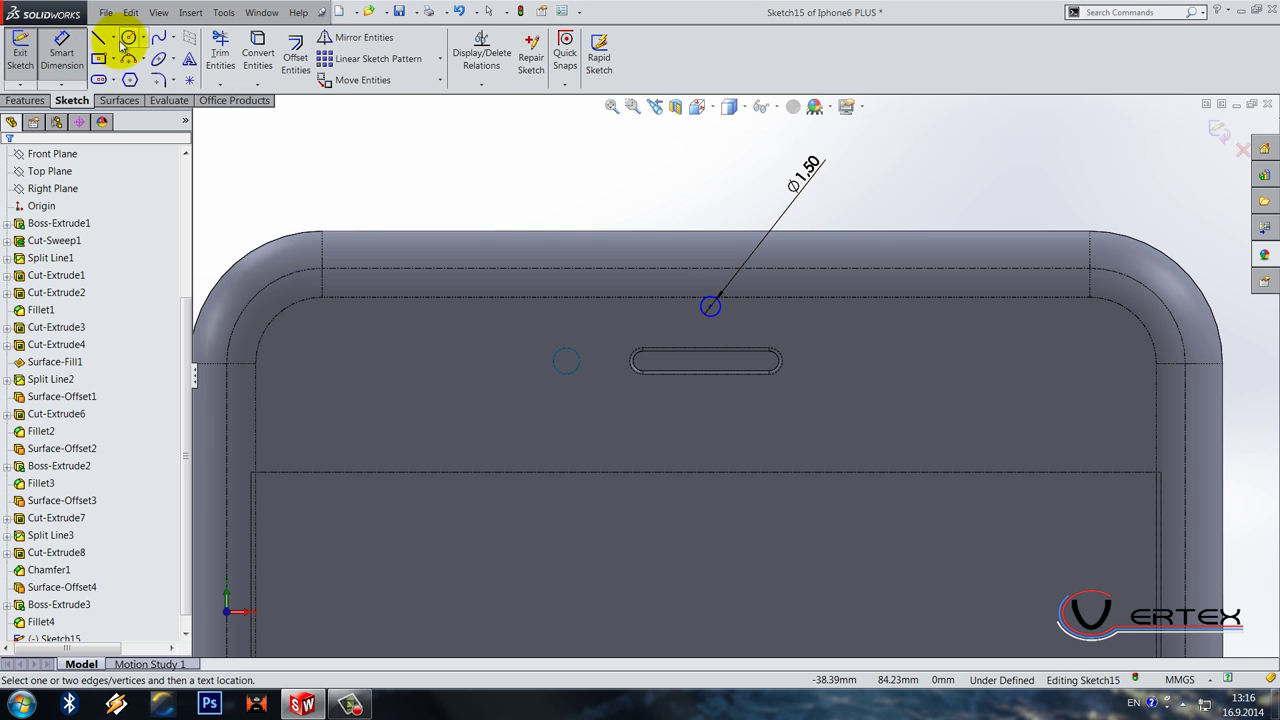
# Step: Add a vertical relation between the small circle's centre and the sketch origin
pyautogui.click(714, 319)
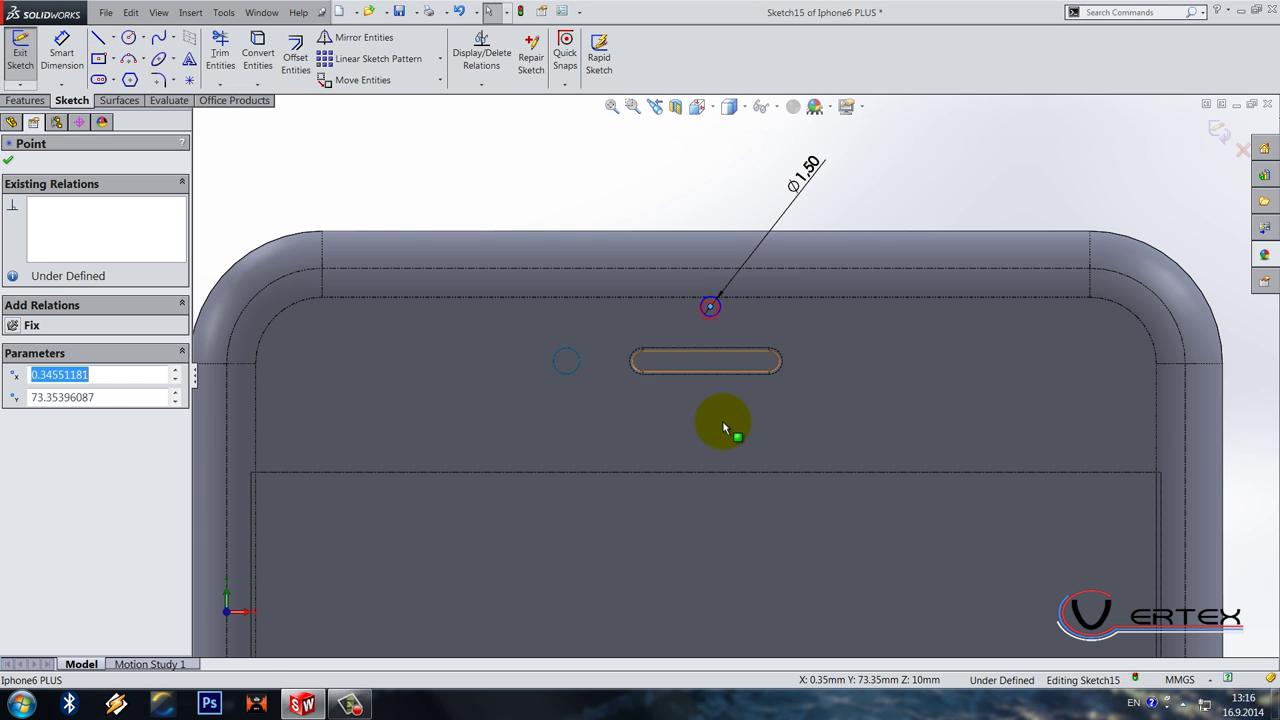
pyautogui.scroll(5, 721, 419)
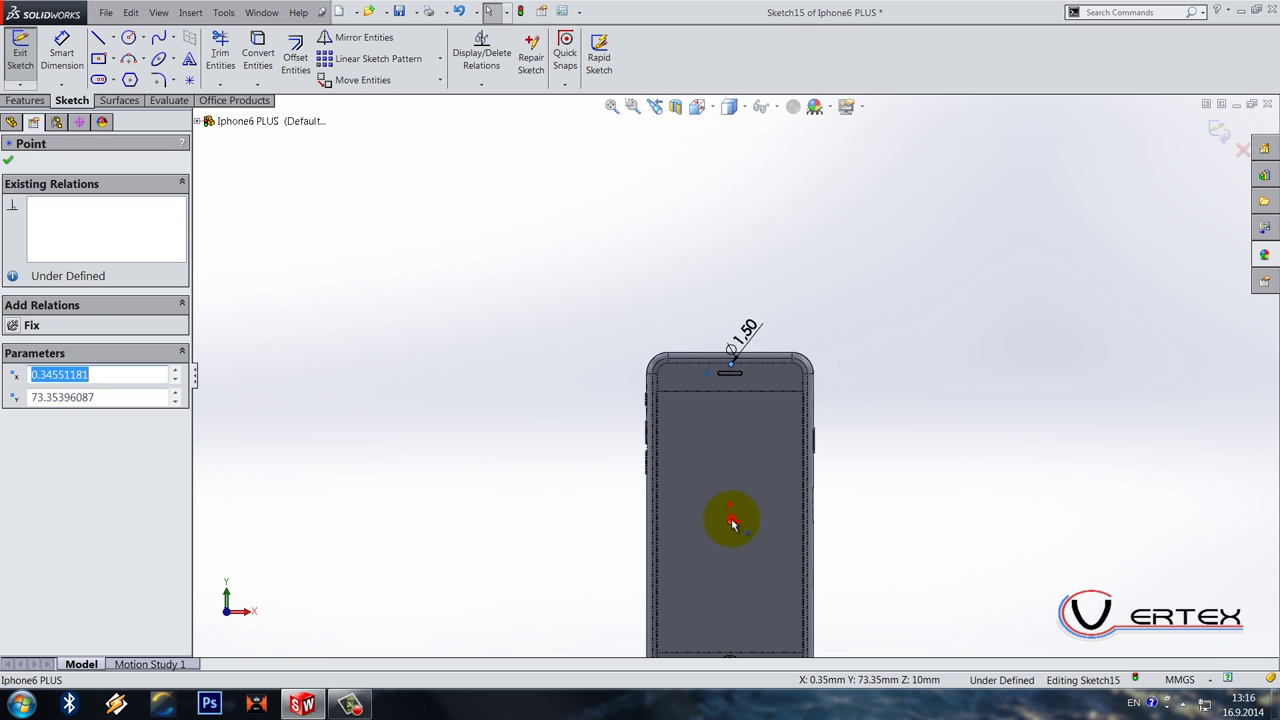
pyautogui.keyDown('ctrl'); pyautogui.click(733, 519); pyautogui.keyUp('ctrl')
pyautogui.click(783, 466)
# Step: Dimension the circle's centre 74 mm above the origin and exit the sketch
pyautogui.scroll(-5, 779, 468)
pyautogui.click(61, 50)
pyautogui.click(640, 176)
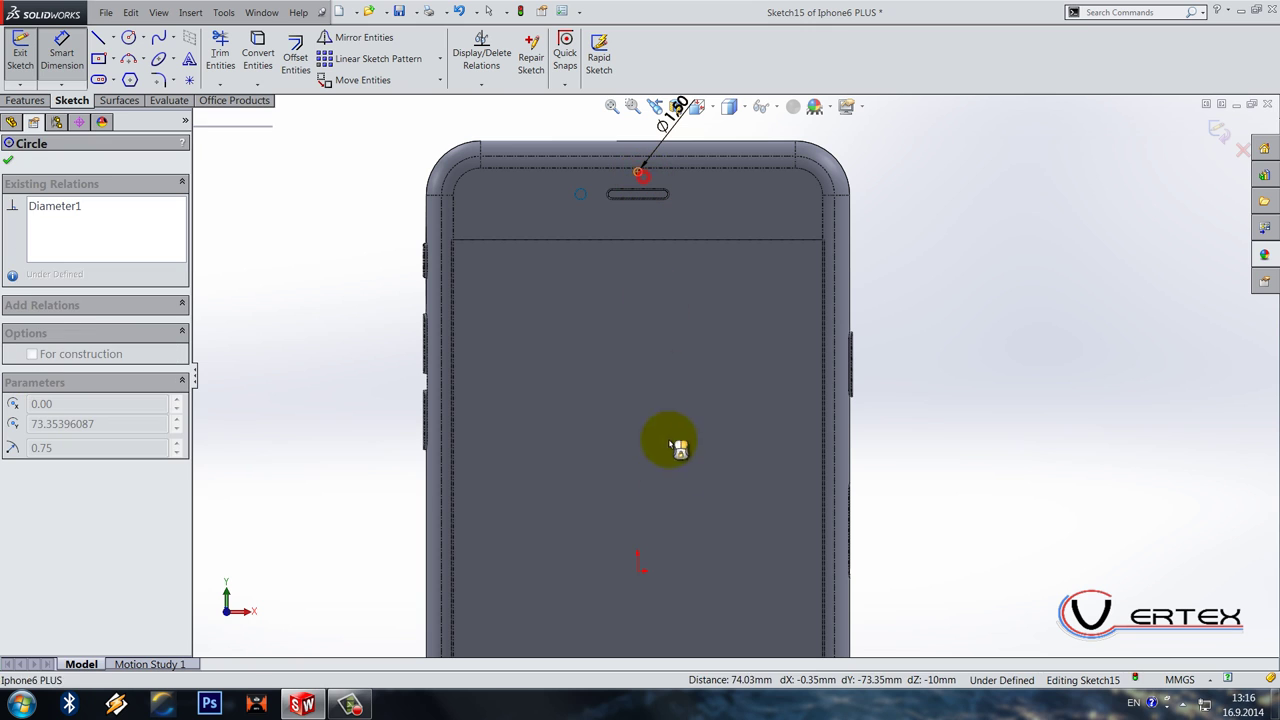
pyautogui.click(639, 571)
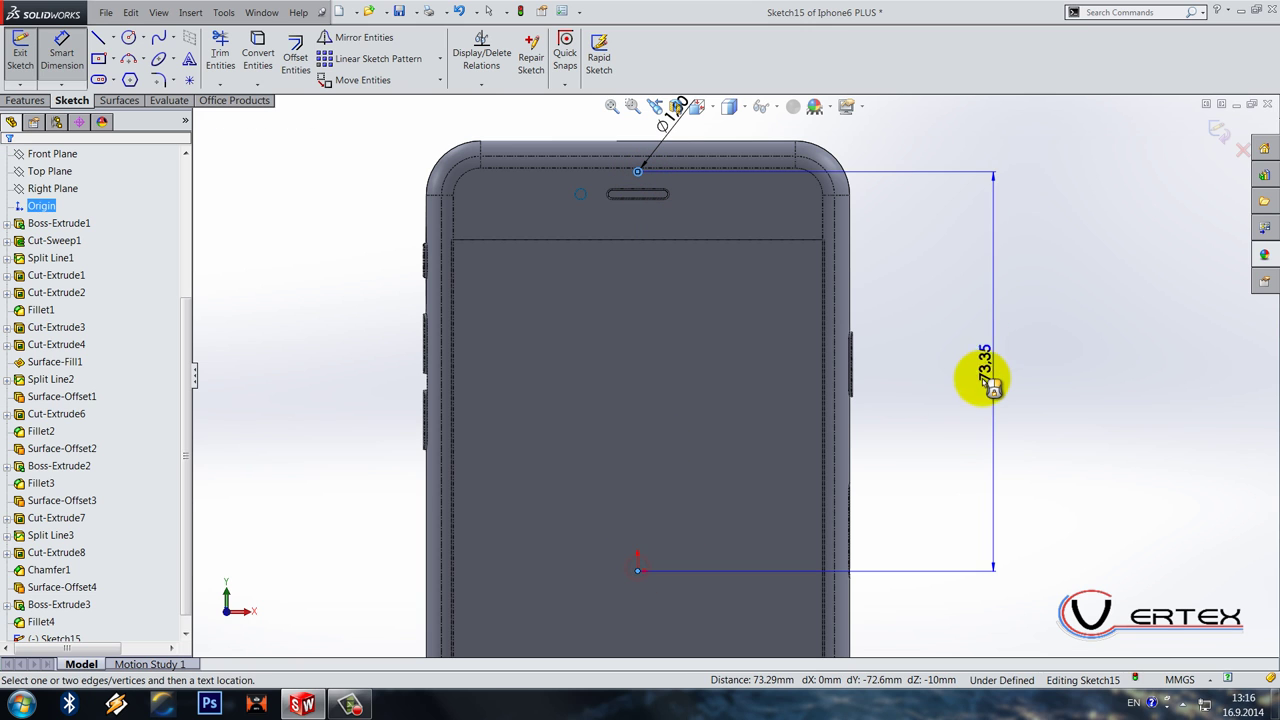
pyautogui.click(984, 381)
pyautogui.write('74')
pyautogui.press('Return')
pyautogui.click(1040, 340)
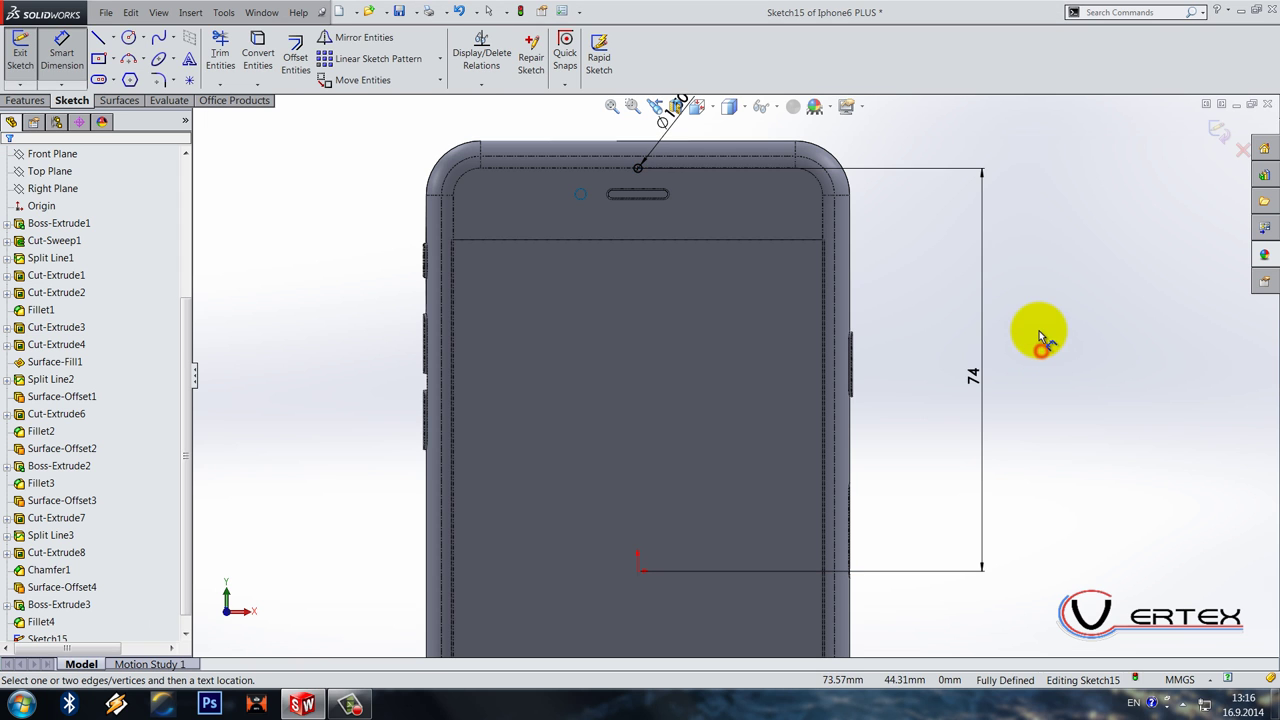
pyautogui.scroll(3, 1077, 317)
pyautogui.scroll(-2, 786, 277)
pyautogui.scroll(-3, 586, 349)
pyautogui.moveTo(586, 349); pyautogui.dragTo(550, 328, button='middle')
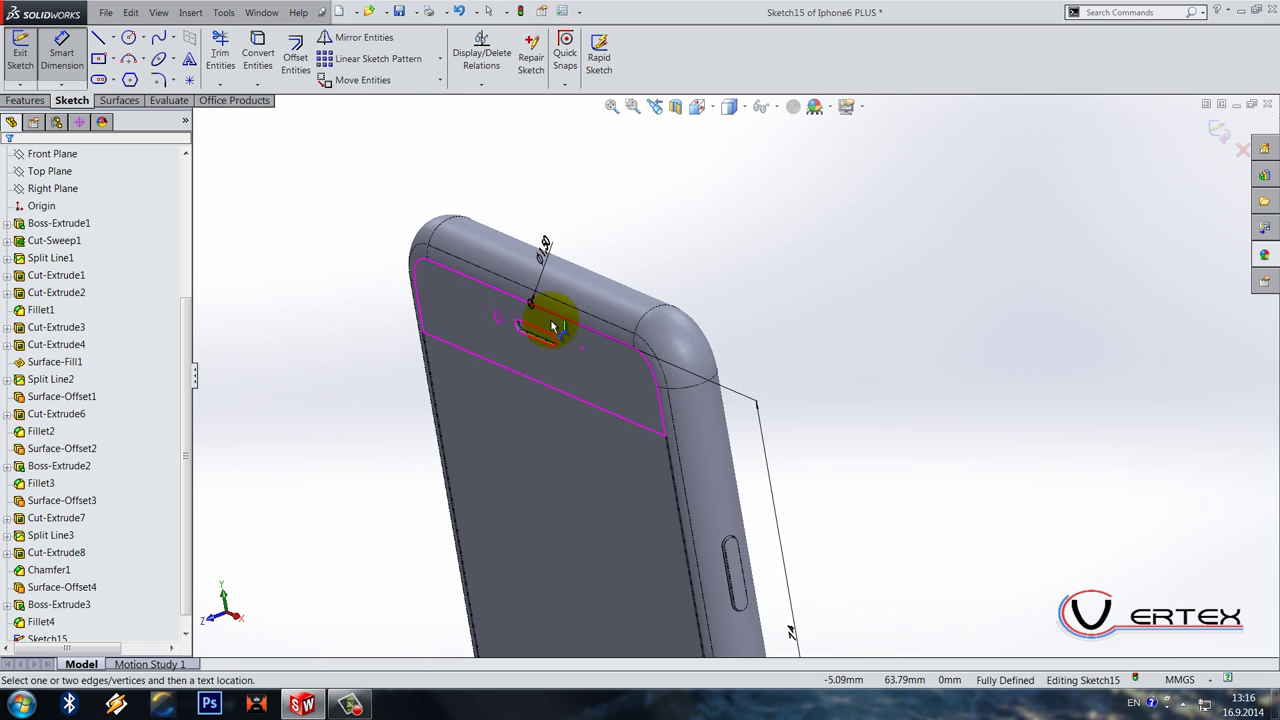
pyautogui.scroll(-4, 555, 322)
pyautogui.scroll(2, 1215, 190)
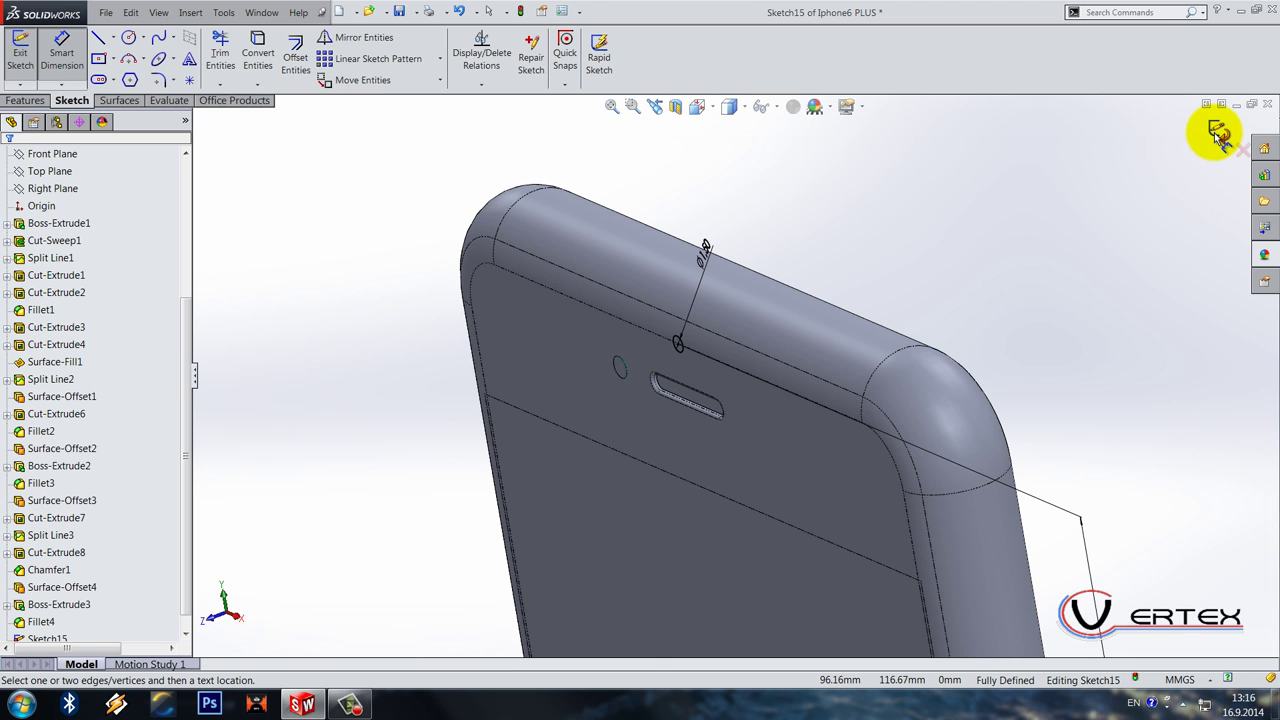
pyautogui.click(1218, 135)
# Step: Cut the circle sketch 0.25 mm deep into the front face with a blind Extruded Cut
pyautogui.scroll(-5, 652, 361)
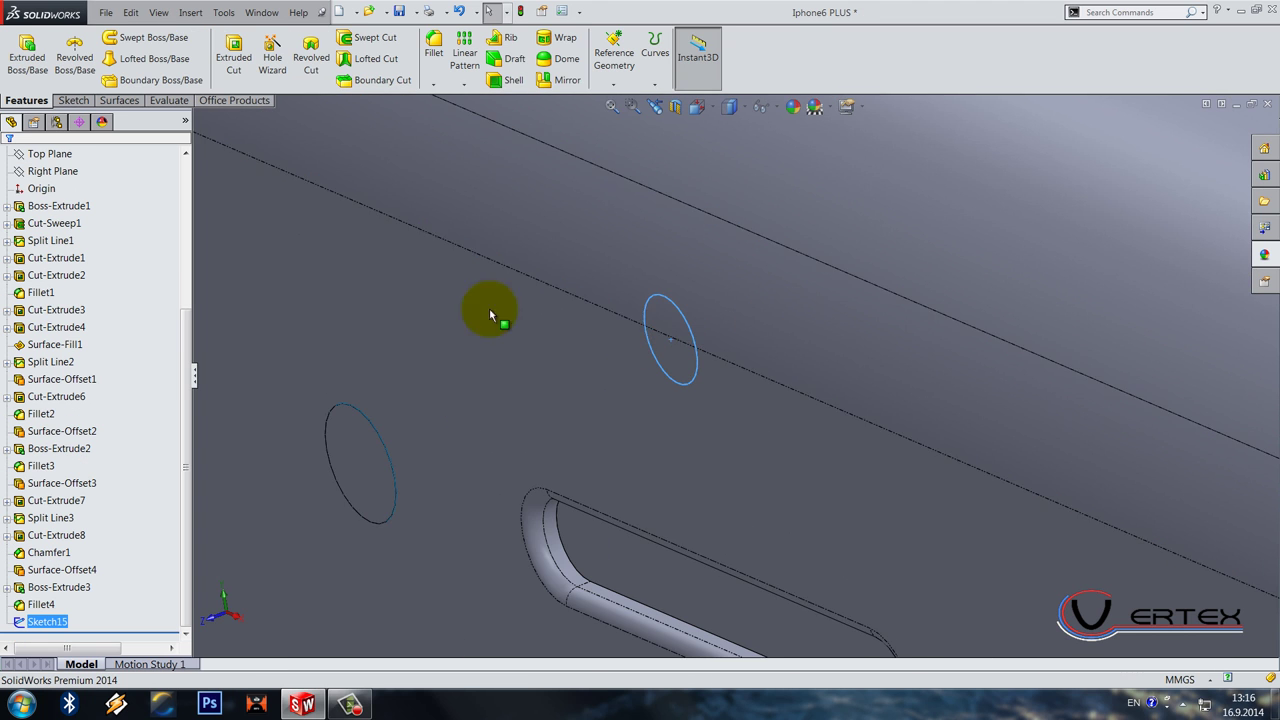
pyautogui.click(244, 73)
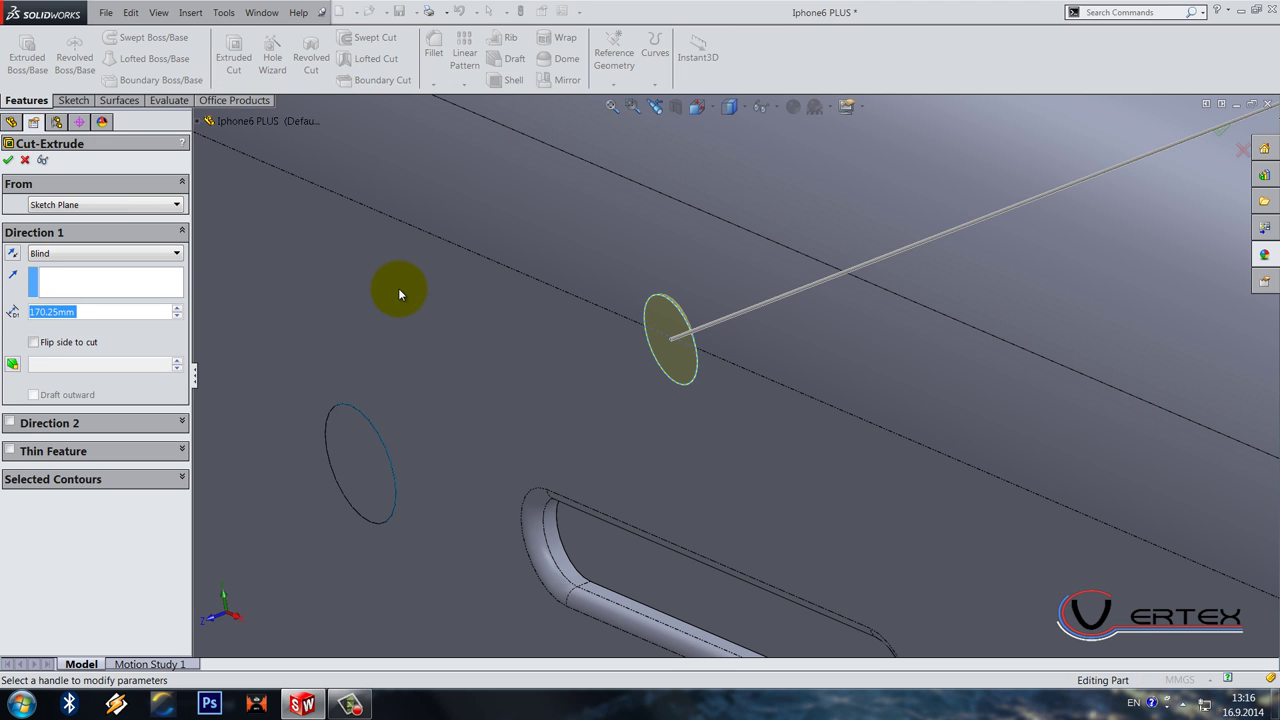
pyautogui.write('0.25')
pyautogui.press('Return')
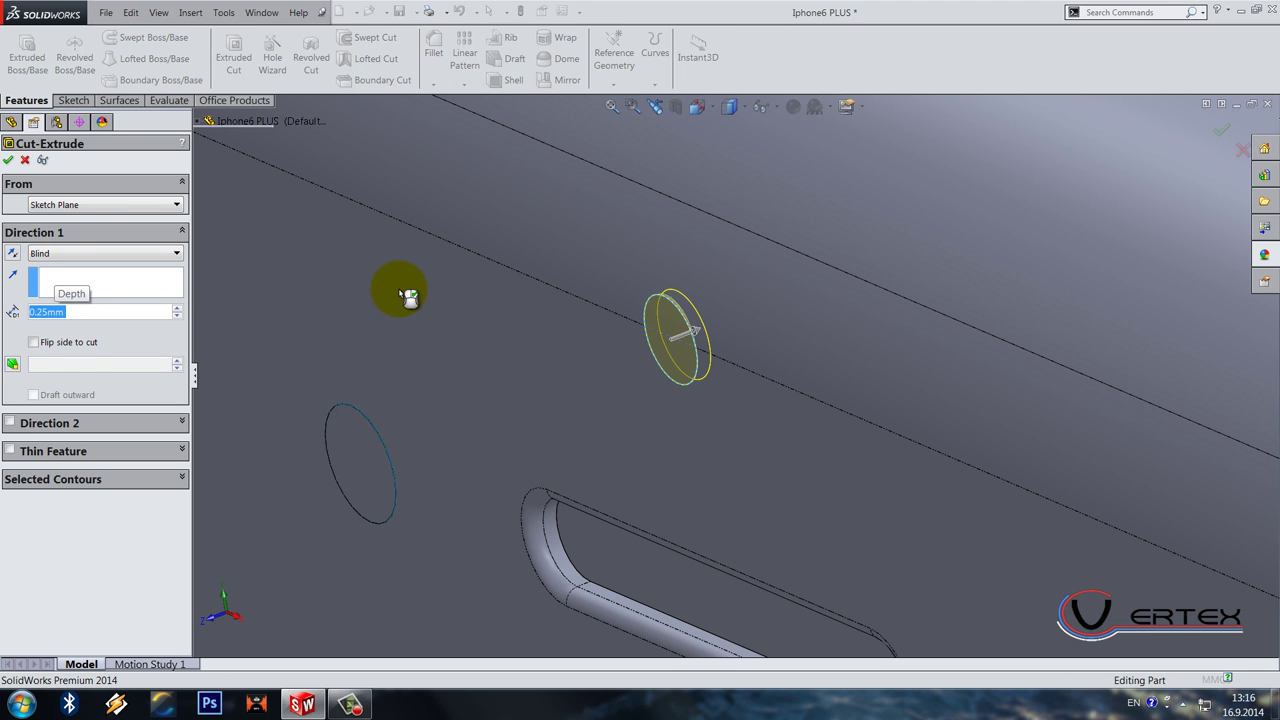
pyautogui.rightClick(405, 296)
pyautogui.scroll(6, 399, 289)
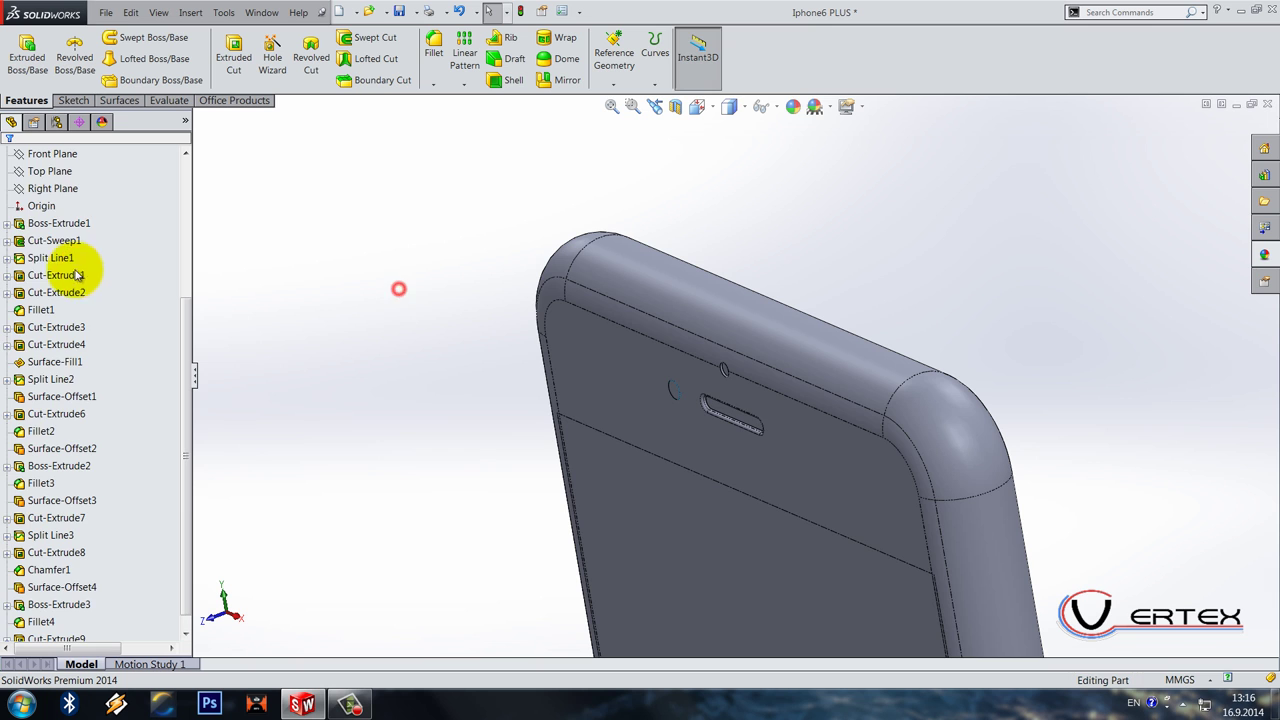
# Step: Set the thickness of the phone body's base extrusion, Boss-Extrude1, to 7 mm
pyautogui.scroll(3, 80, 300)
pyautogui.doubleClick(75, 376)
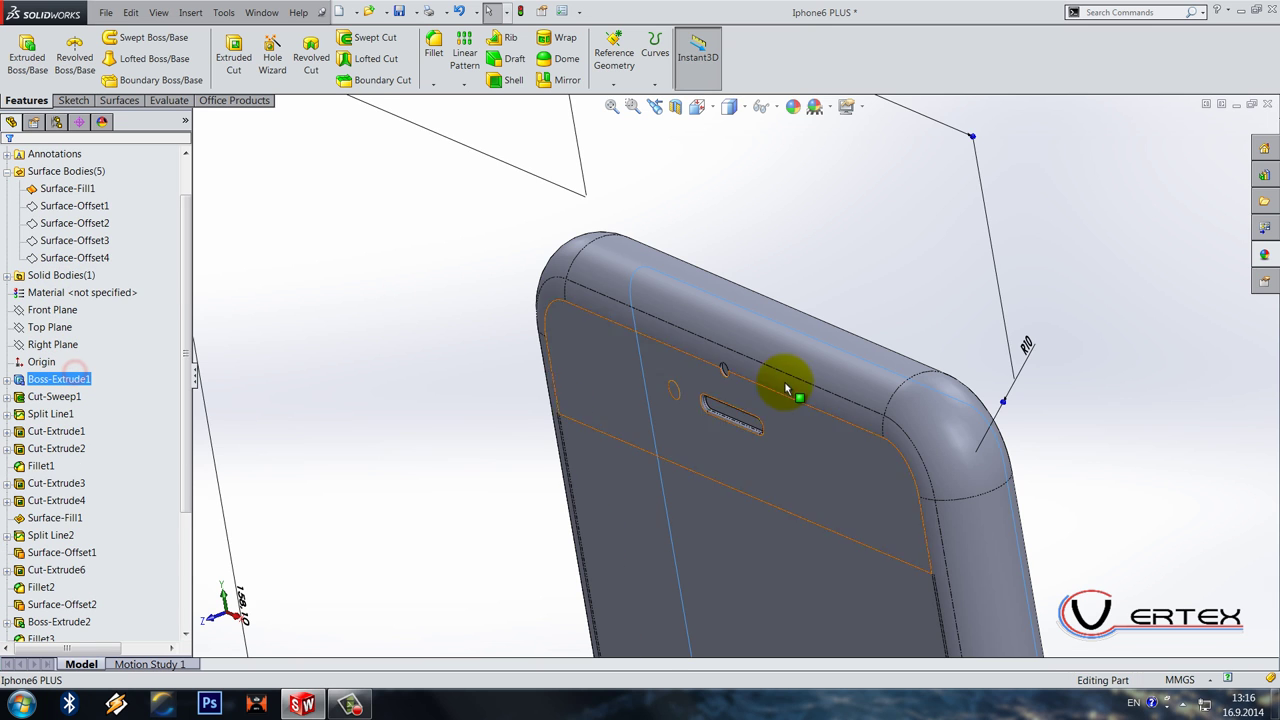
pyautogui.scroll(5, 766, 371)
pyautogui.moveTo(791, 380)
pyautogui.mouseDown(button='middle')
pyautogui.moveTo(971, 497)
pyautogui.moveTo(868, 576)
pyautogui.mouseUp(button='middle')
pyautogui.scroll(-5, 811, 580)
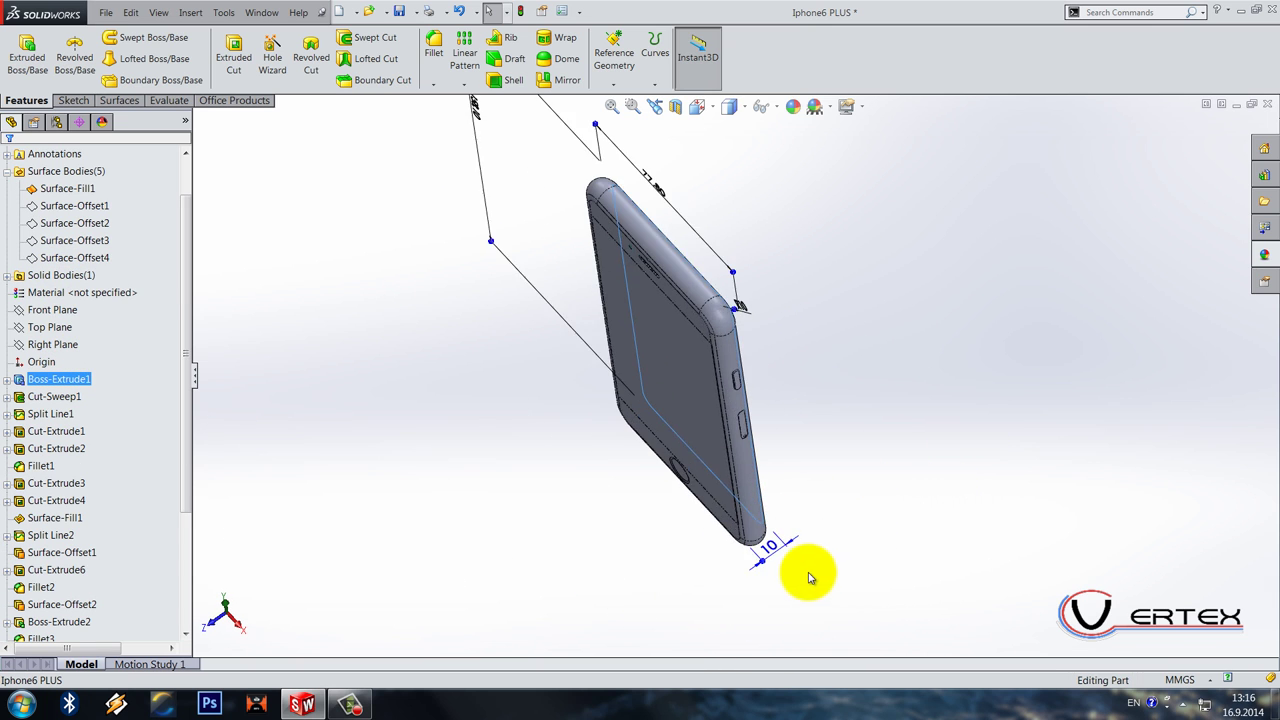
pyautogui.scroll(4, 751, 511)
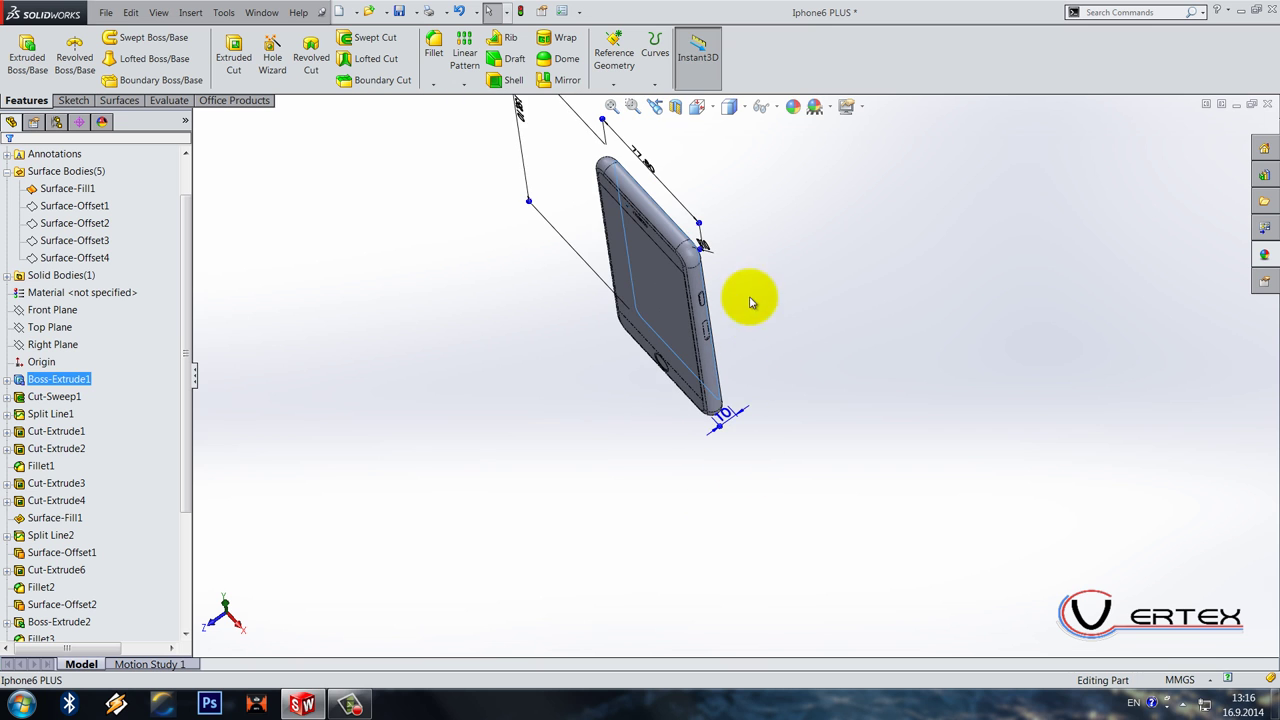
pyautogui.scroll(-2, 760, 275)
pyautogui.moveTo(789, 343)
pyautogui.mouseDown(button='middle')
pyautogui.moveTo(737, 294)
pyautogui.moveTo(700, 297)
pyautogui.moveTo(794, 329)
pyautogui.moveTo(797, 350)
pyautogui.mouseUp(button='middle')
pyautogui.scroll(-4, 705, 516)
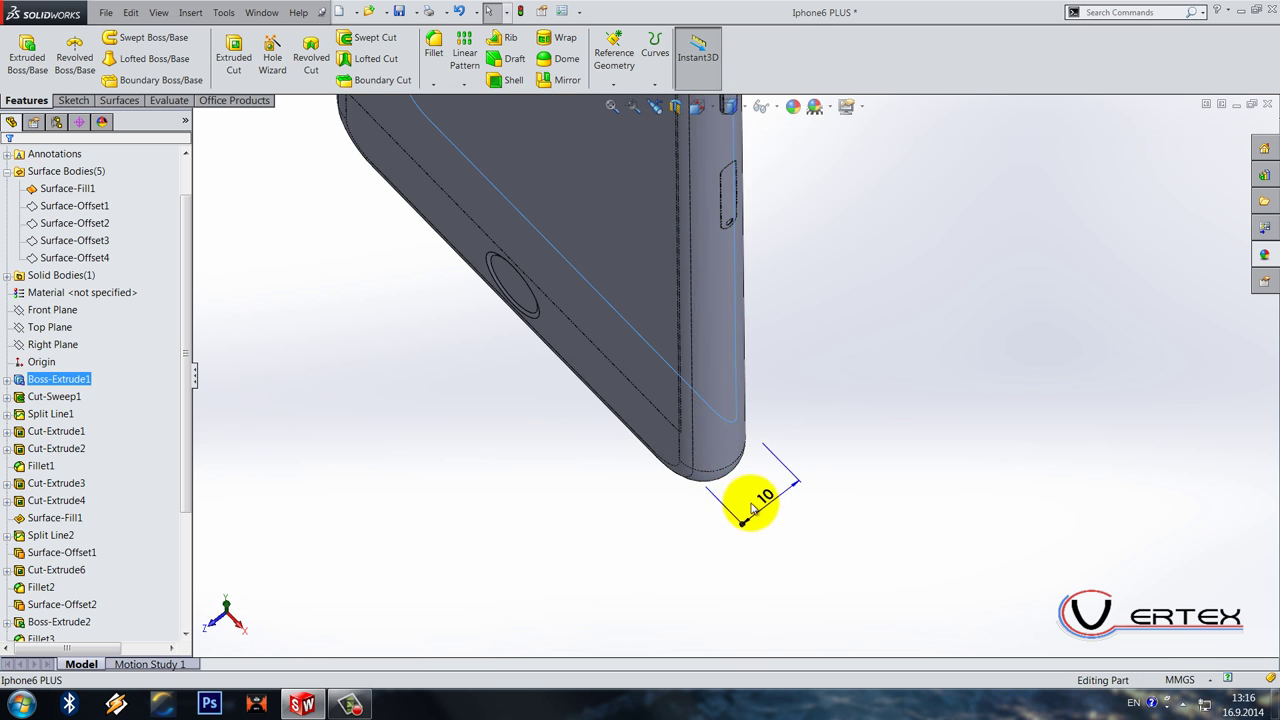
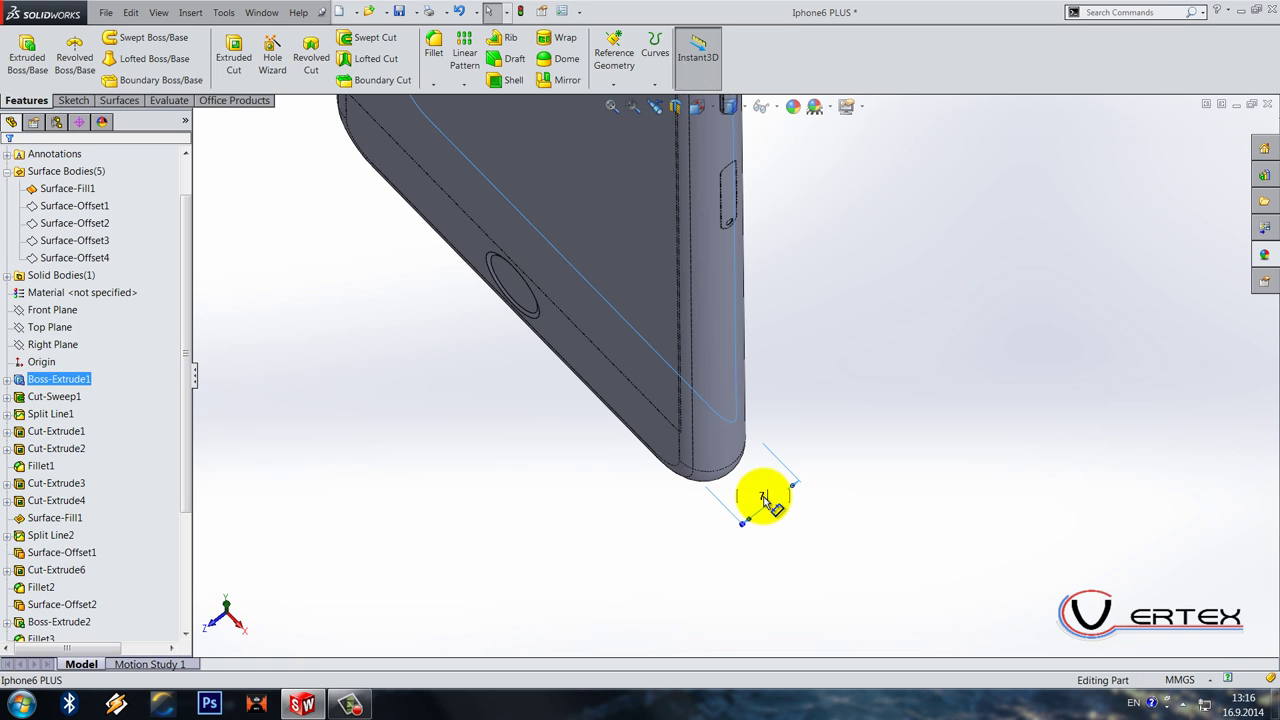
pyautogui.moveTo(763, 496); pyautogui.dragTo(766, 503, button='middle')
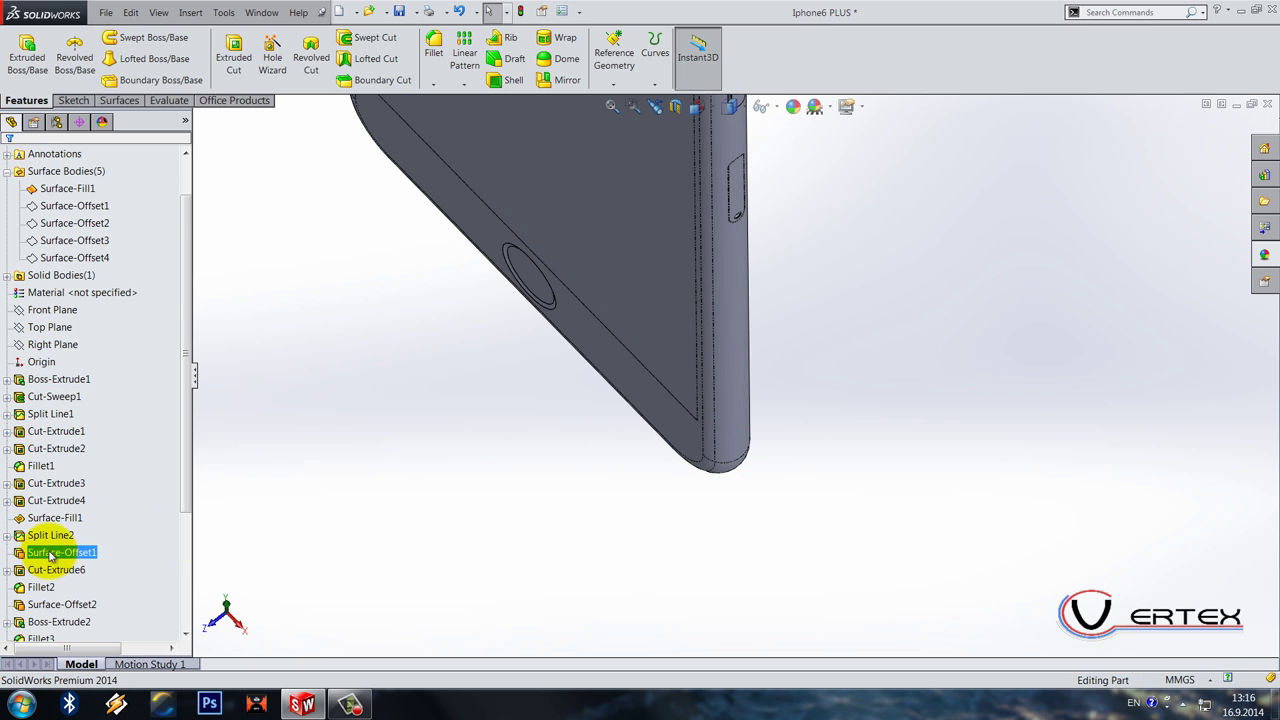
# Step: Remove the Cut-Extrude9 feature above the earpiece slot while keeping its circle sketch
pyautogui.scroll(-3, 63, 549)
pyautogui.scroll(5, 600, 380)
pyautogui.moveTo(657, 343); pyautogui.dragTo(700, 263, button='middle')
pyautogui.scroll(-5, 791, 300)
pyautogui.scroll(-3, 791, 300)
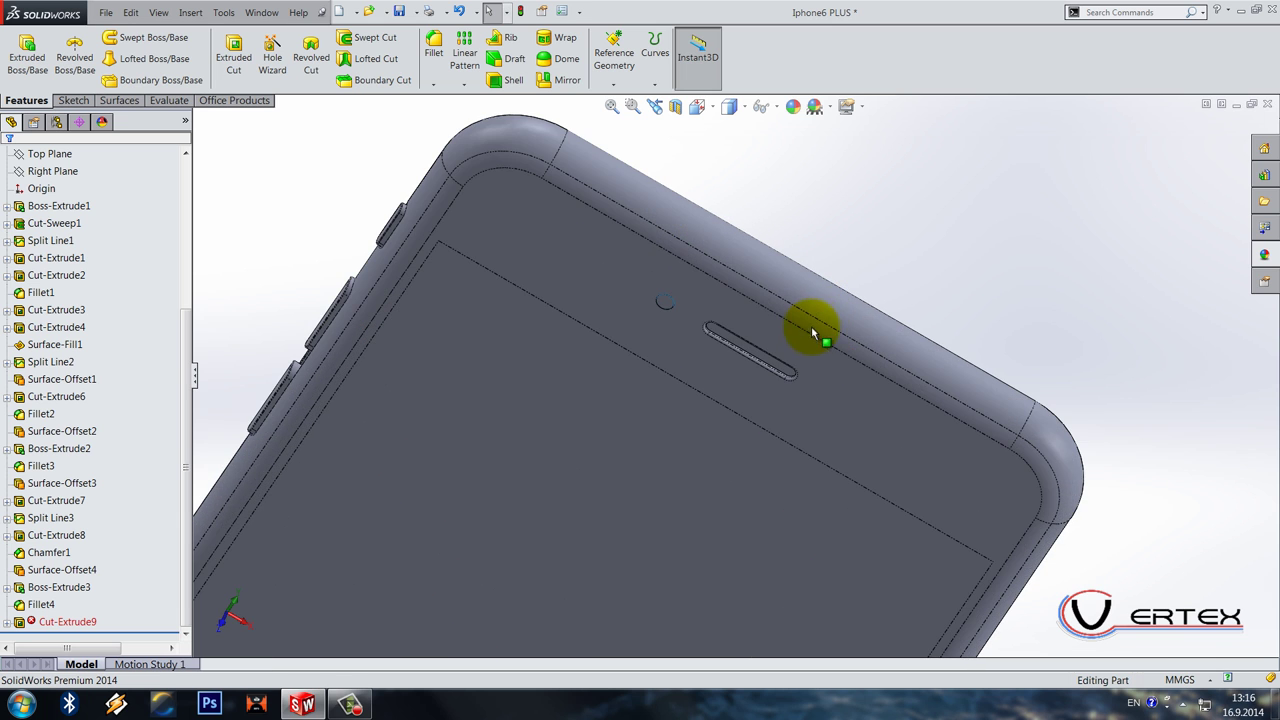
pyautogui.scroll(-4, 749, 289)
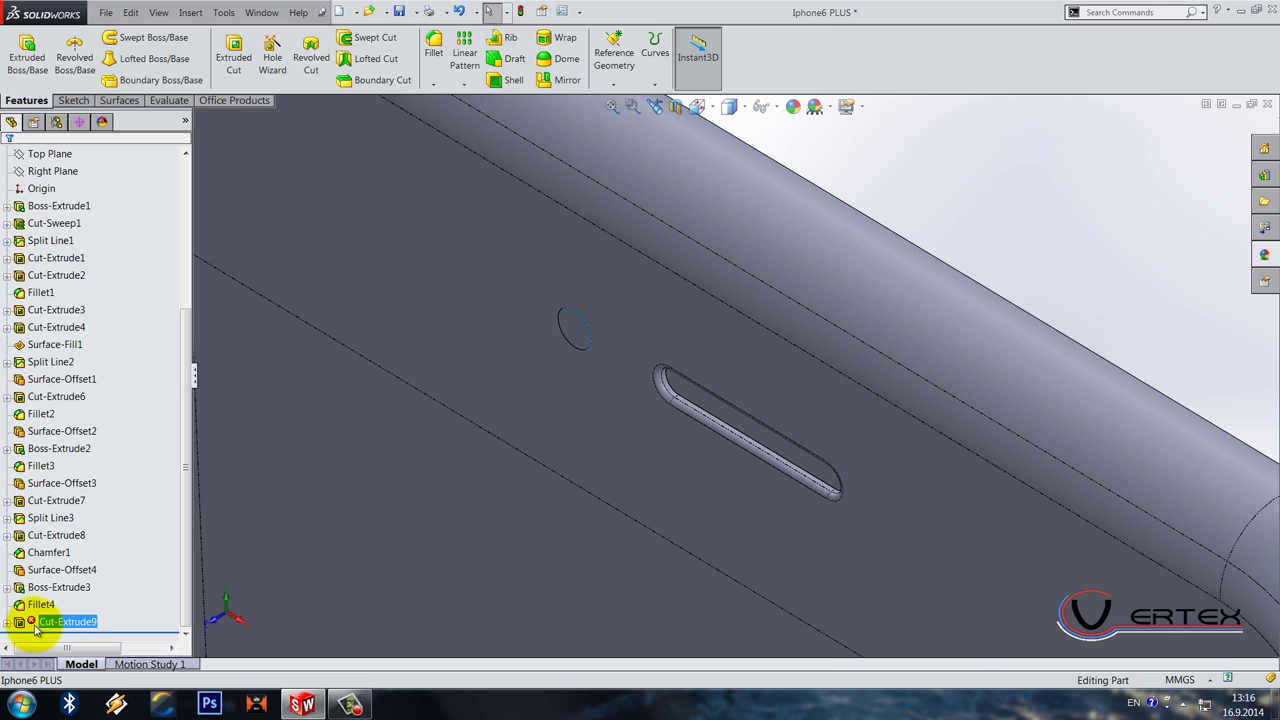
pyautogui.hotkey('ctrl', 'z')
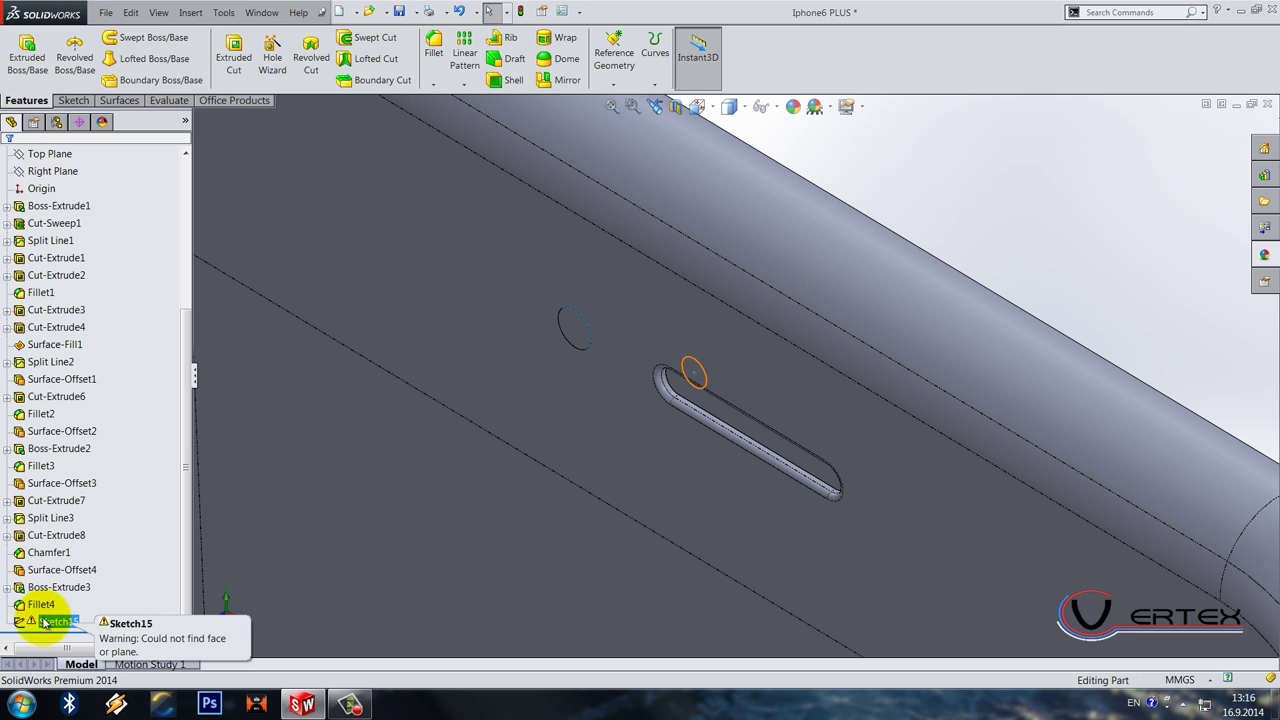
pyautogui.rightClick(43, 622)
pyautogui.click(112, 400)
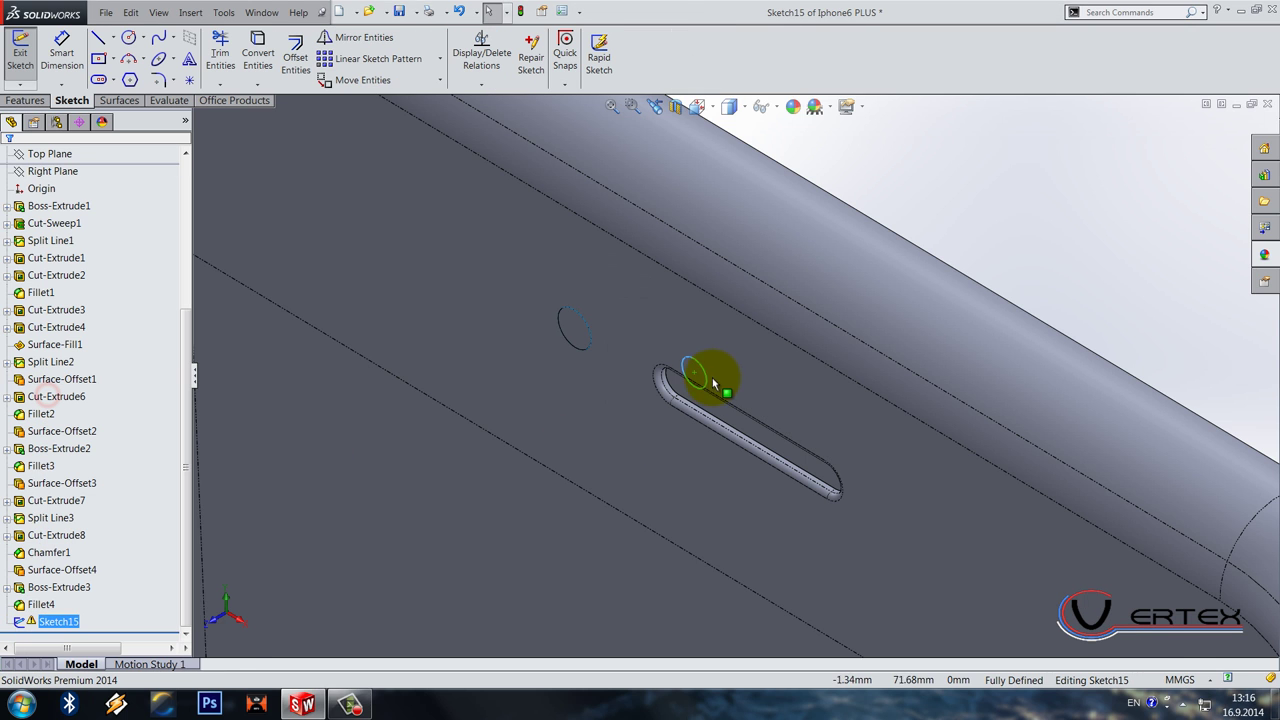
pyautogui.click(1242, 148)
# Step: Reassign Sketch15's missing sketch plane to the phone's front face around the earpiece slot
pyautogui.rightClick(38, 622)
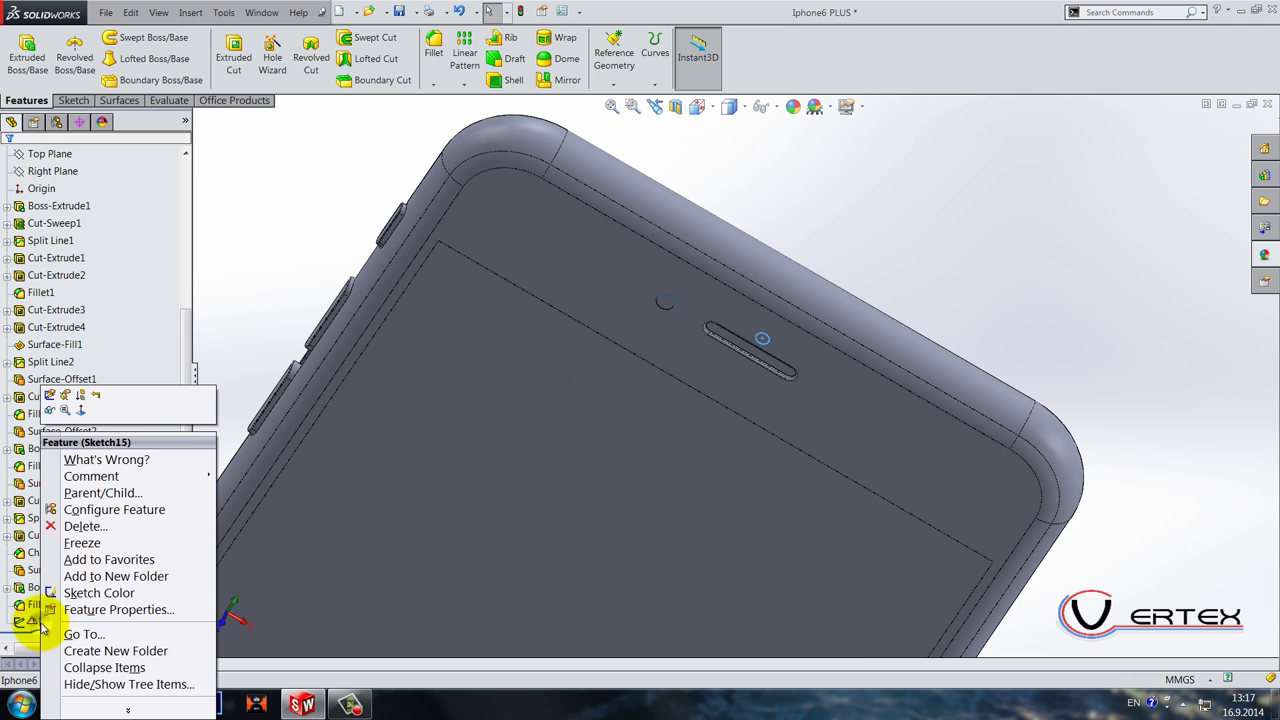
pyautogui.click(65, 398)
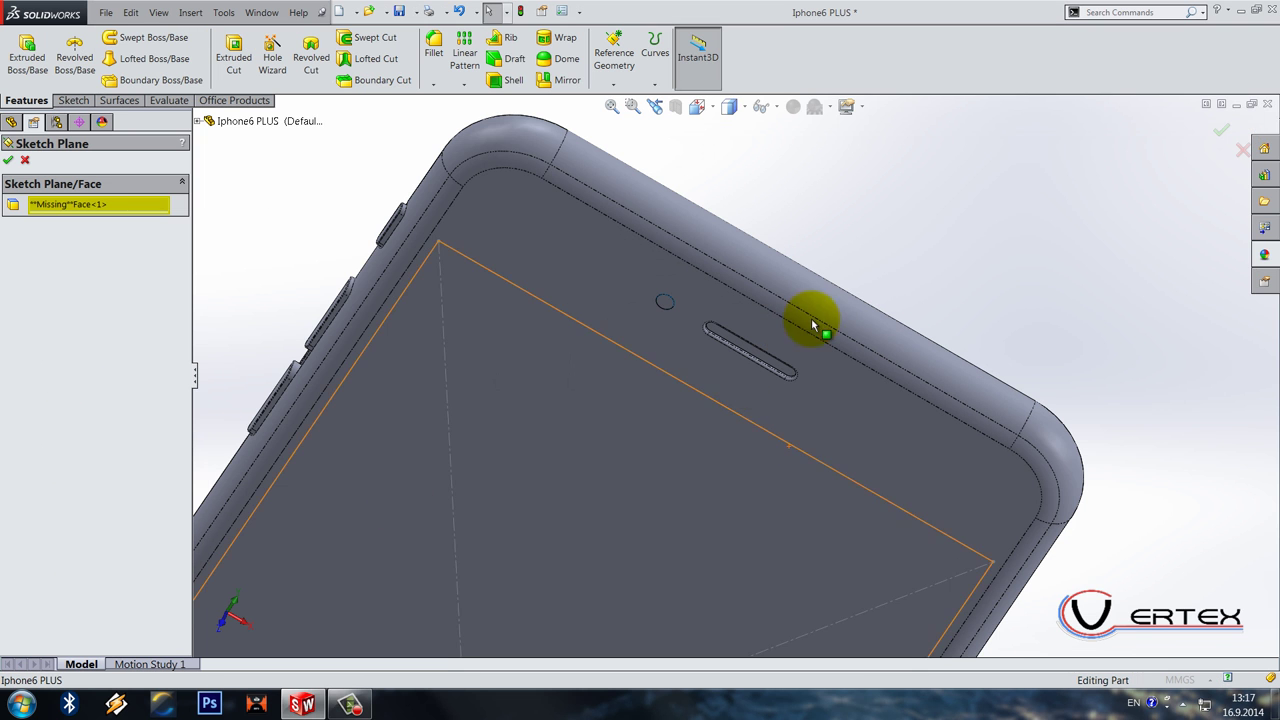
pyautogui.scroll(-3, 814, 330)
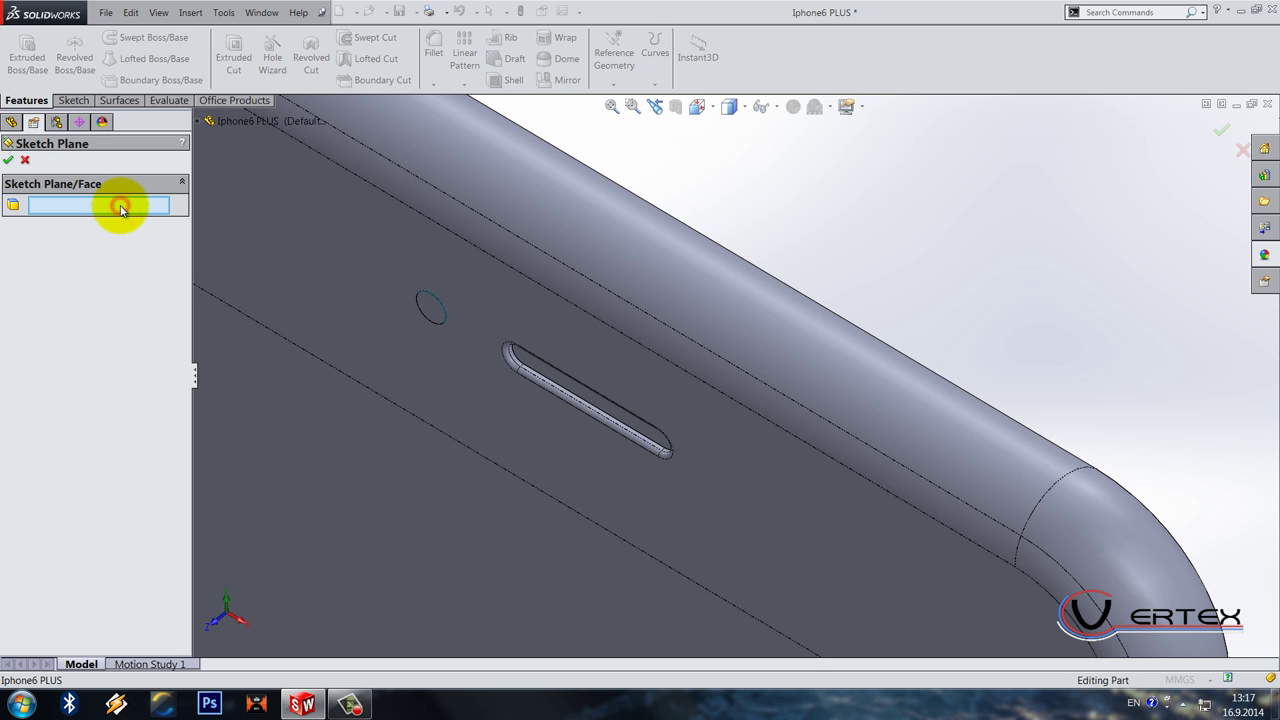
pyautogui.click(634, 380)
pyautogui.press('Return')
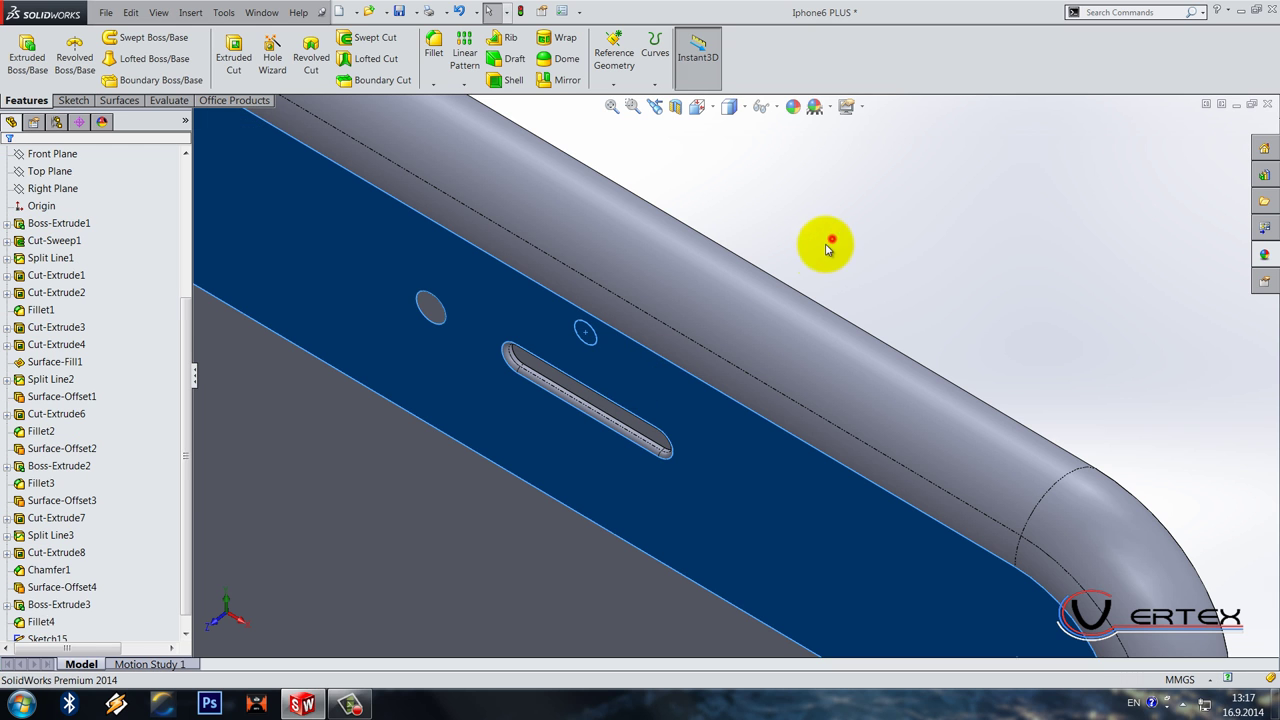
# Step: Cut Sketch15's circle into the front face with a blind Extruded Cut 0.25 mm deep
pyautogui.click(53, 638)
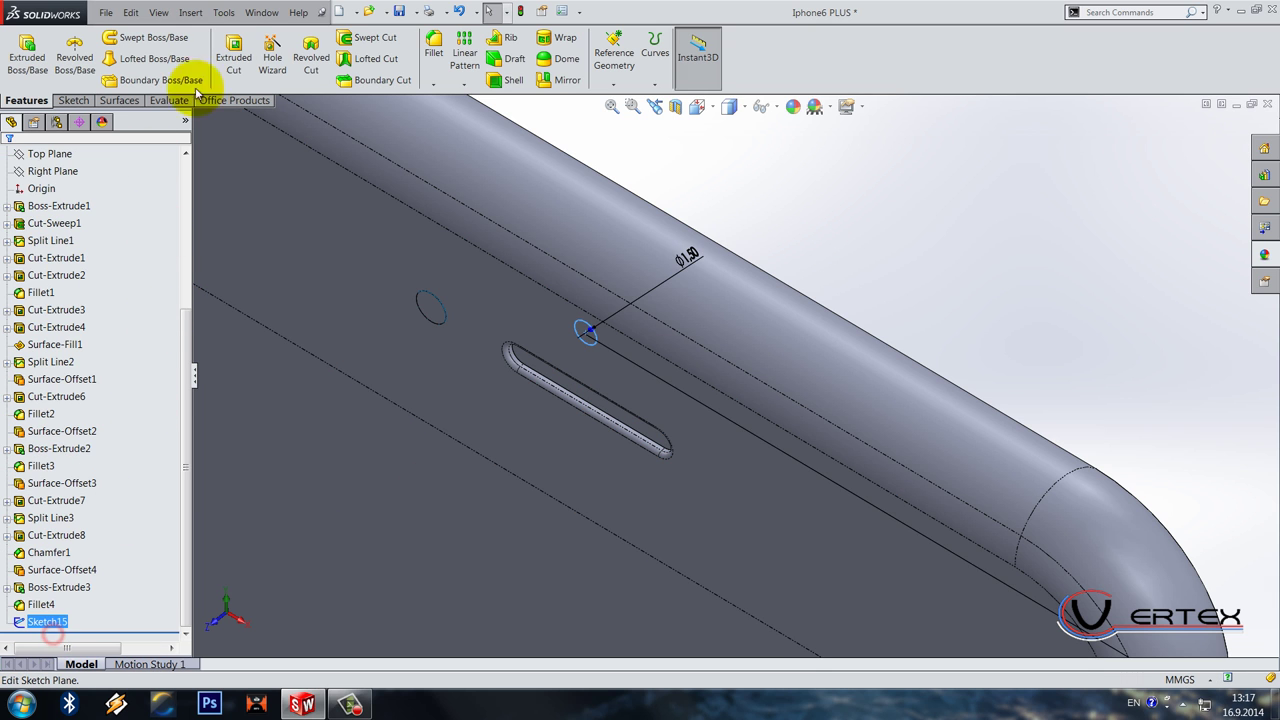
pyautogui.click(233, 52)
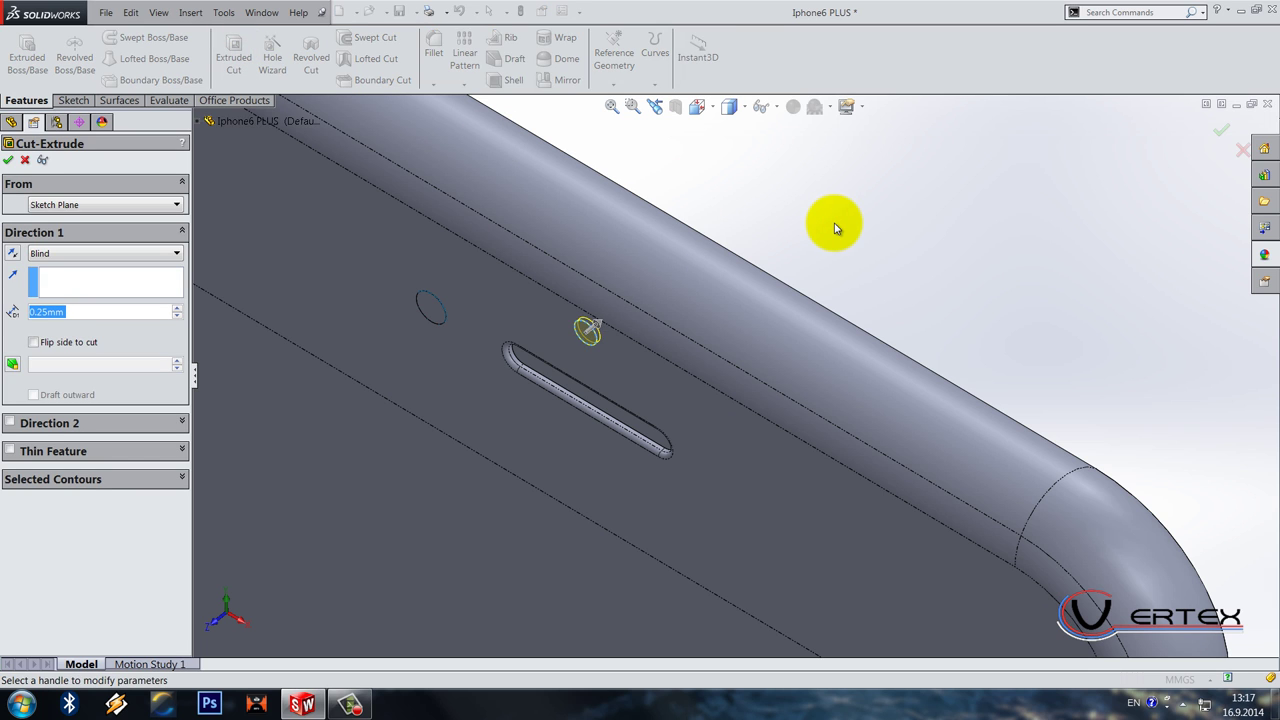
pyautogui.press('Return')
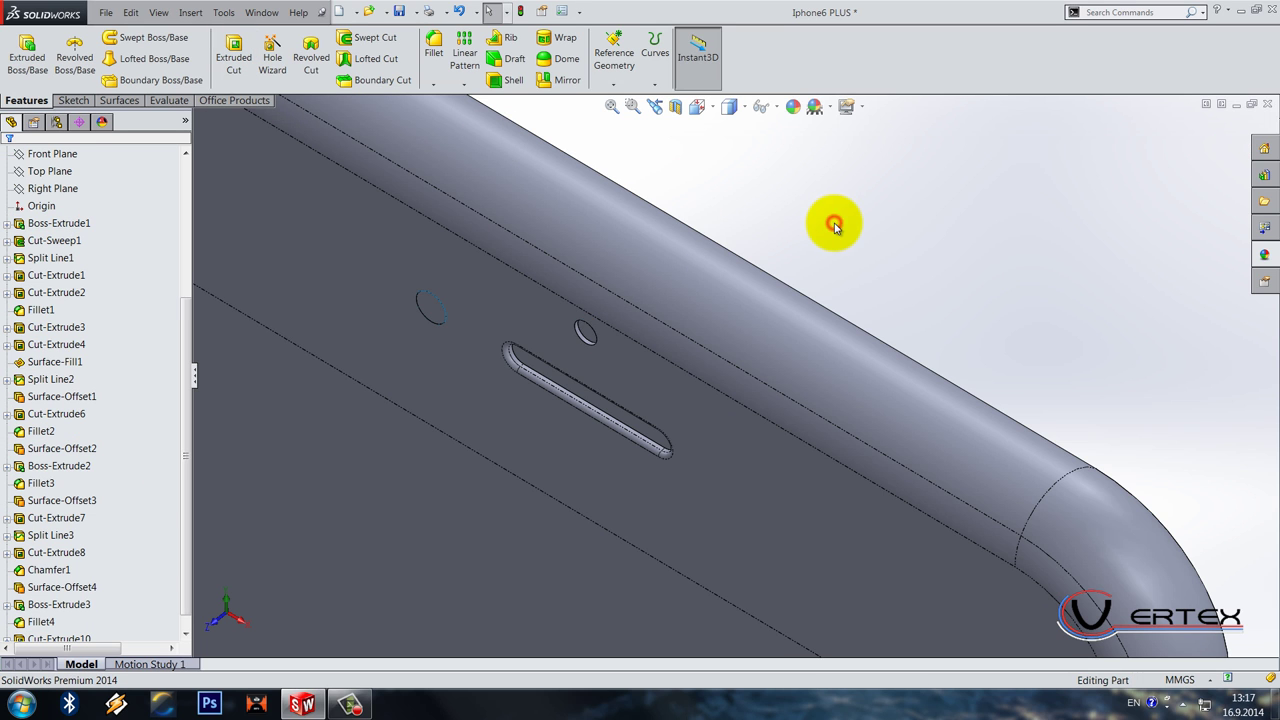
pyautogui.scroll(3, 852, 280)
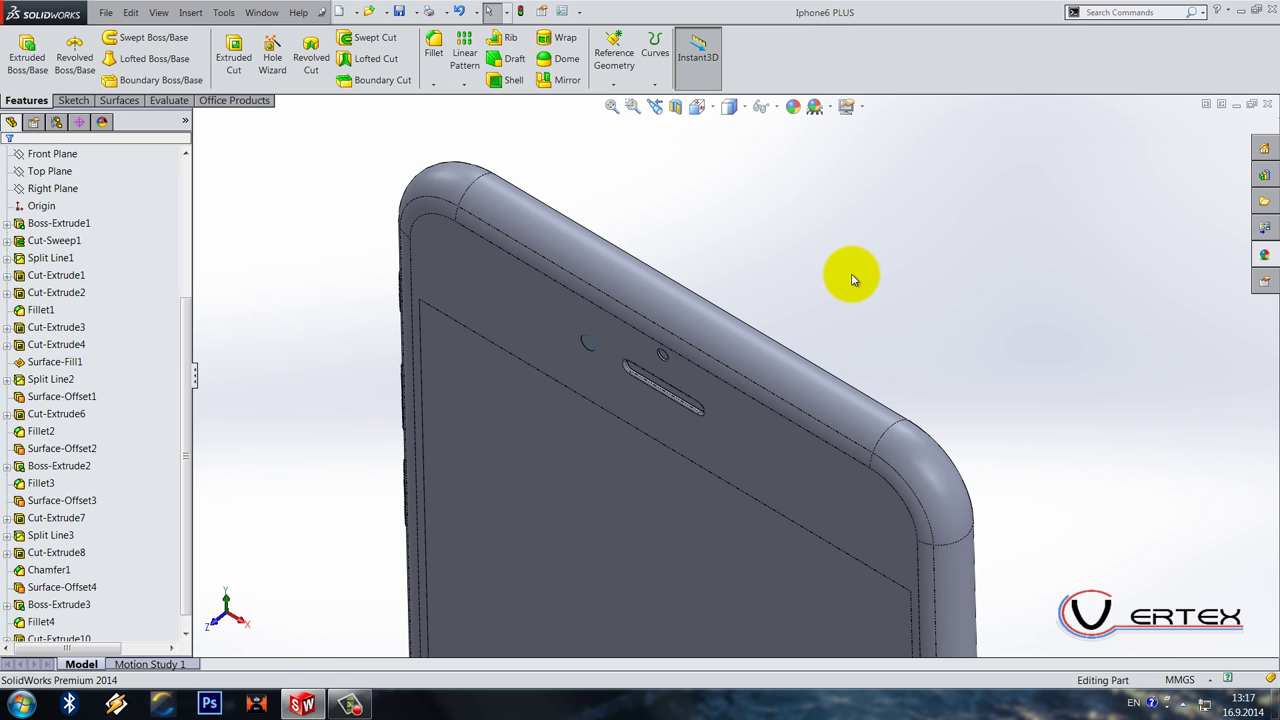
# Step: Examine the display's corner edges, the whole phone front and the new round recess above the earpiece slot
pyautogui.moveTo(846, 558); pyautogui.dragTo(766, 491, button='middle')
pyautogui.scroll(-5, 766, 491)
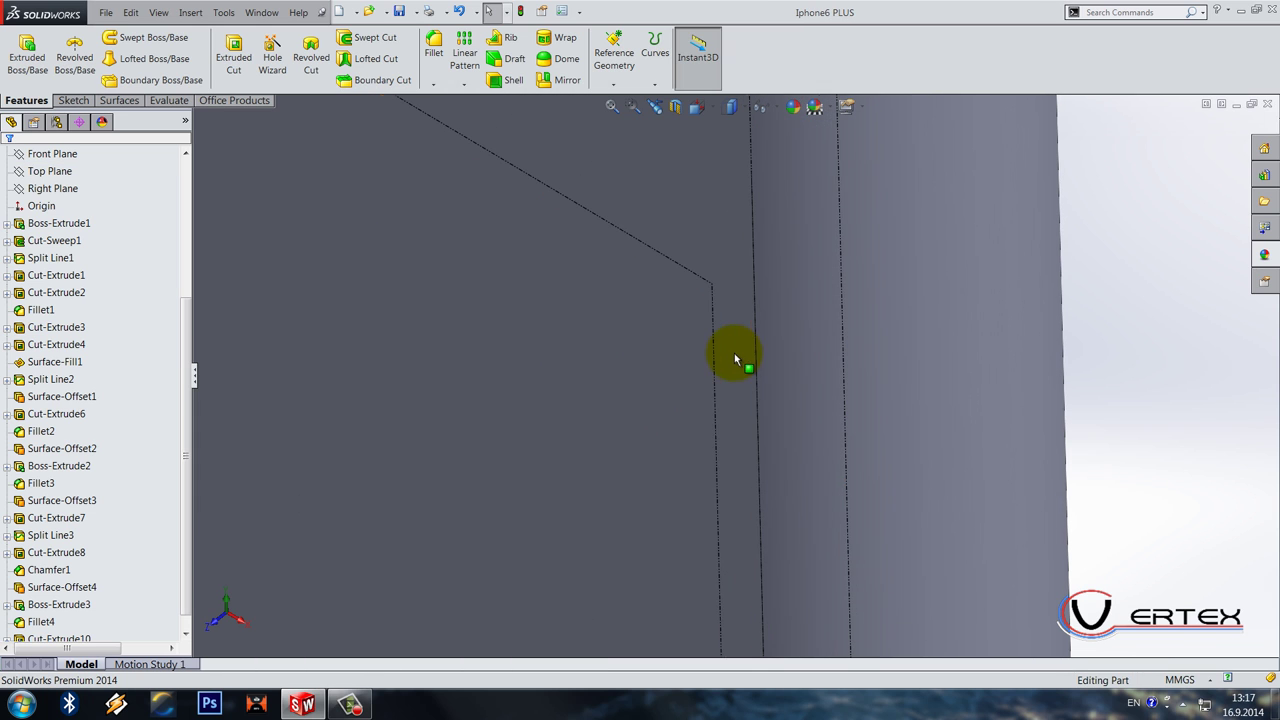
pyautogui.click(677, 344)
pyautogui.click(1066, 400)
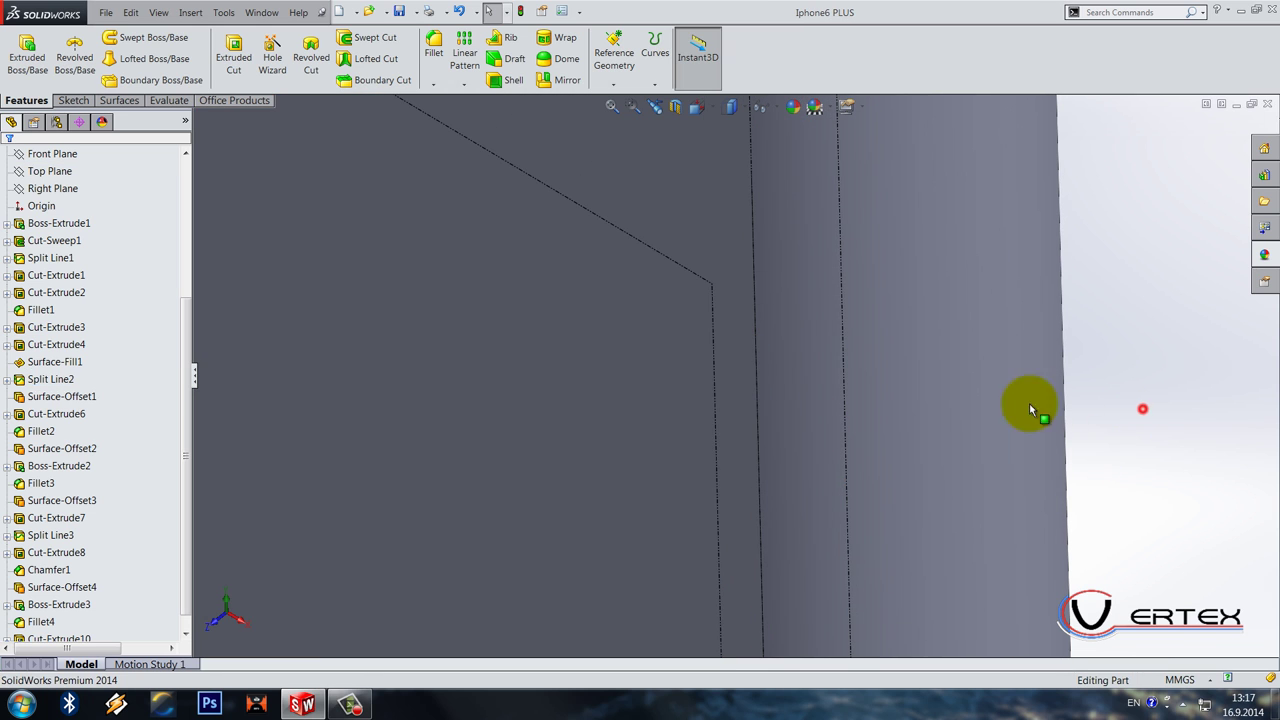
pyautogui.scroll(3, 761, 430)
pyautogui.scroll(6, 761, 437)
pyautogui.moveTo(700, 409)
pyautogui.mouseDown(button='middle')
pyautogui.moveTo(777, 343)
pyautogui.moveTo(822, 327)
pyautogui.mouseUp(button='middle')
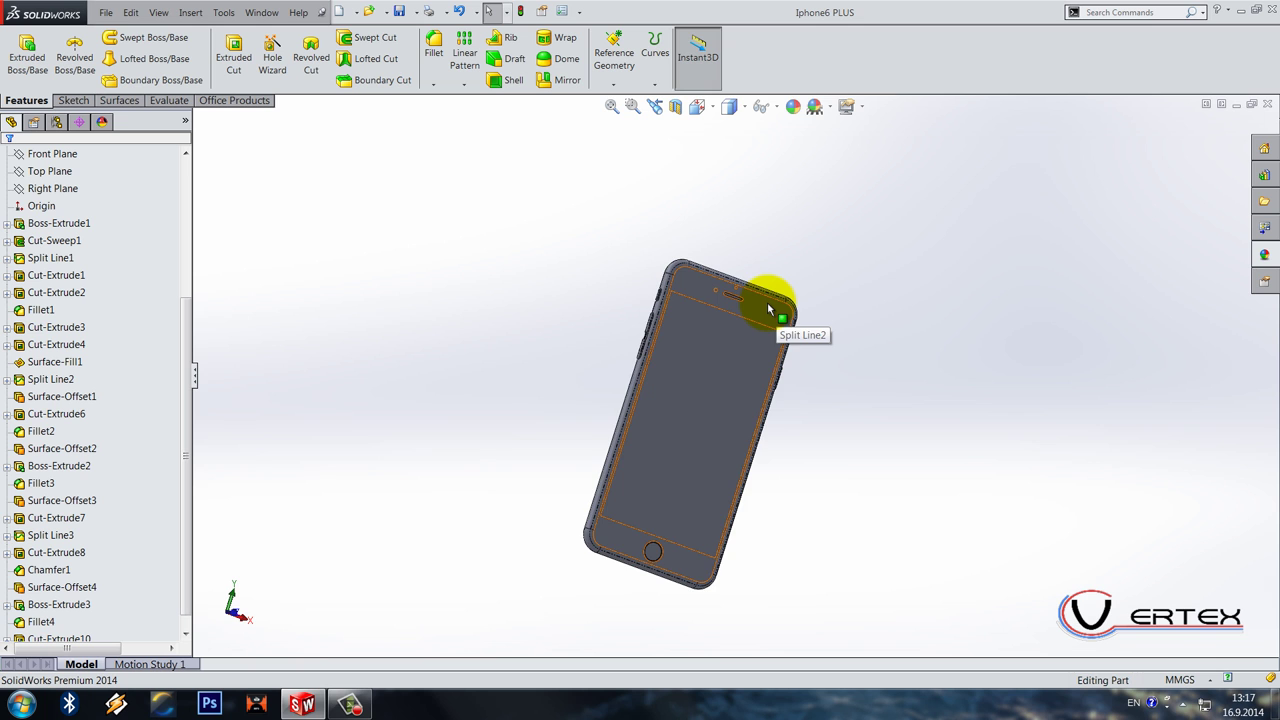
pyautogui.scroll(-10, 768, 309)
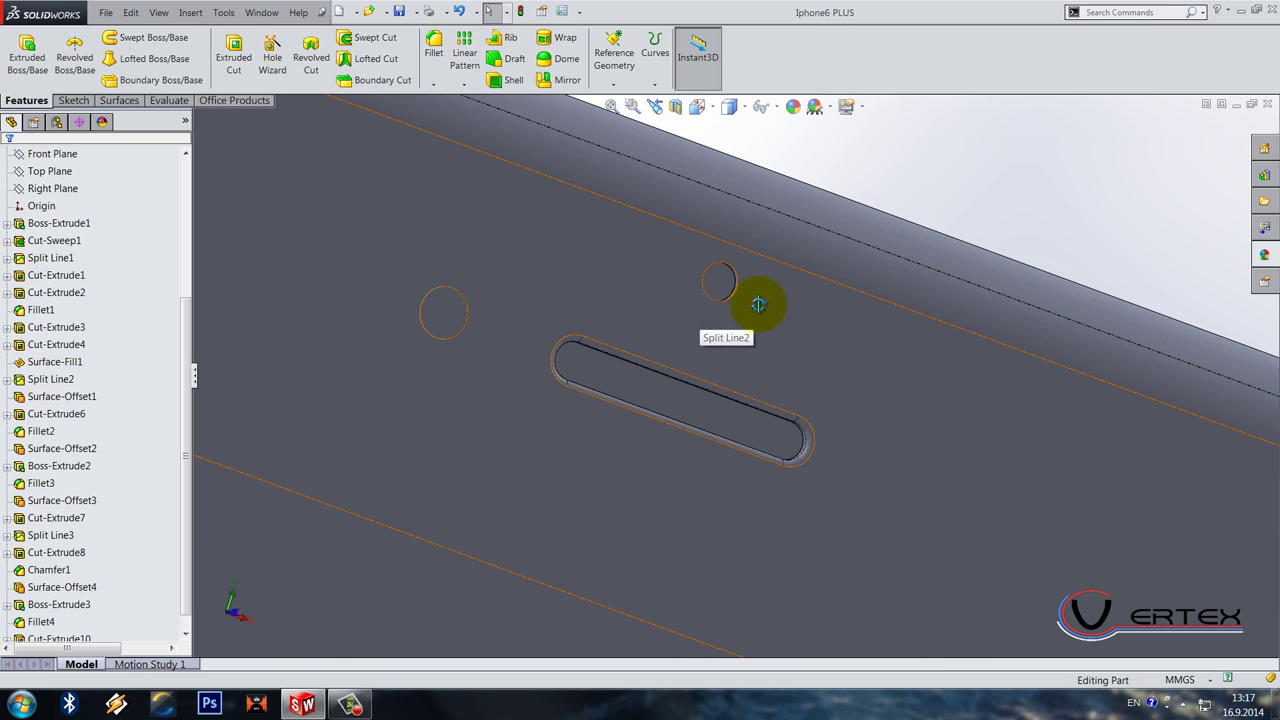
# Step: Cover the round sensor recess above the earpiece slot with a Filled Surface bounded by its circular rim, using Contact
pyautogui.scroll(-8, 740, 300)
pyautogui.click(704, 318)
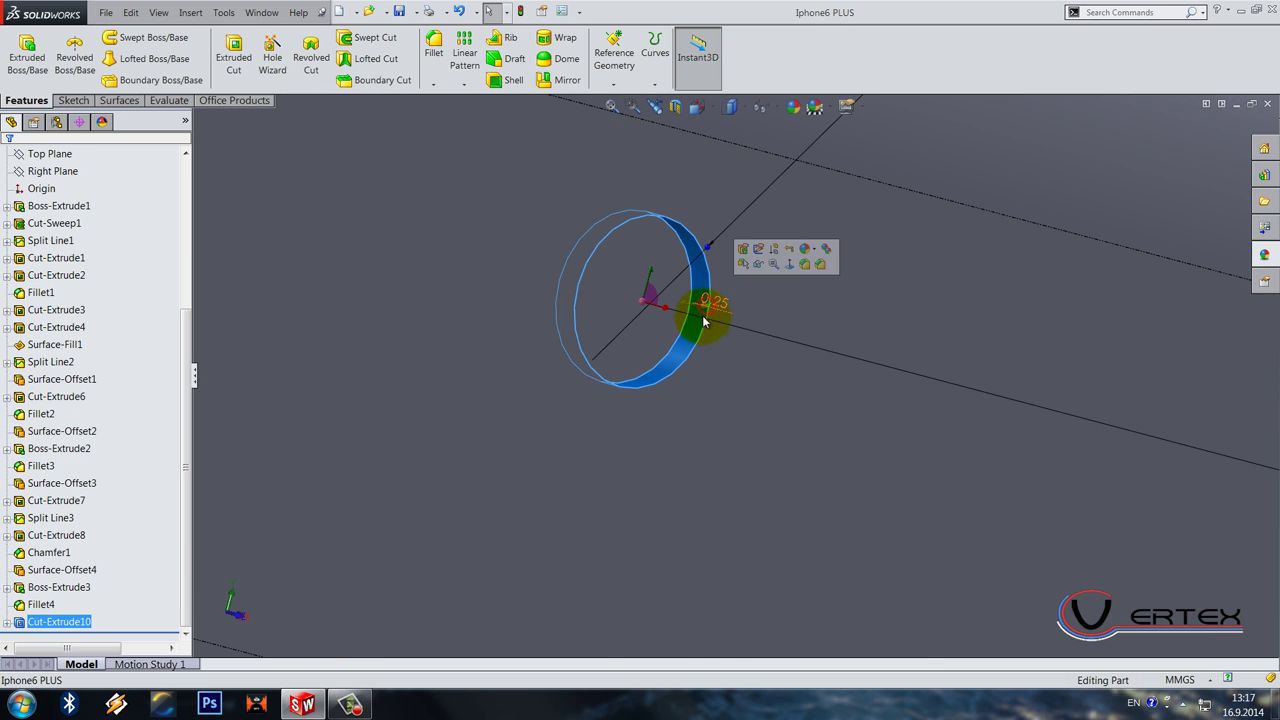
pyautogui.click(695, 365)
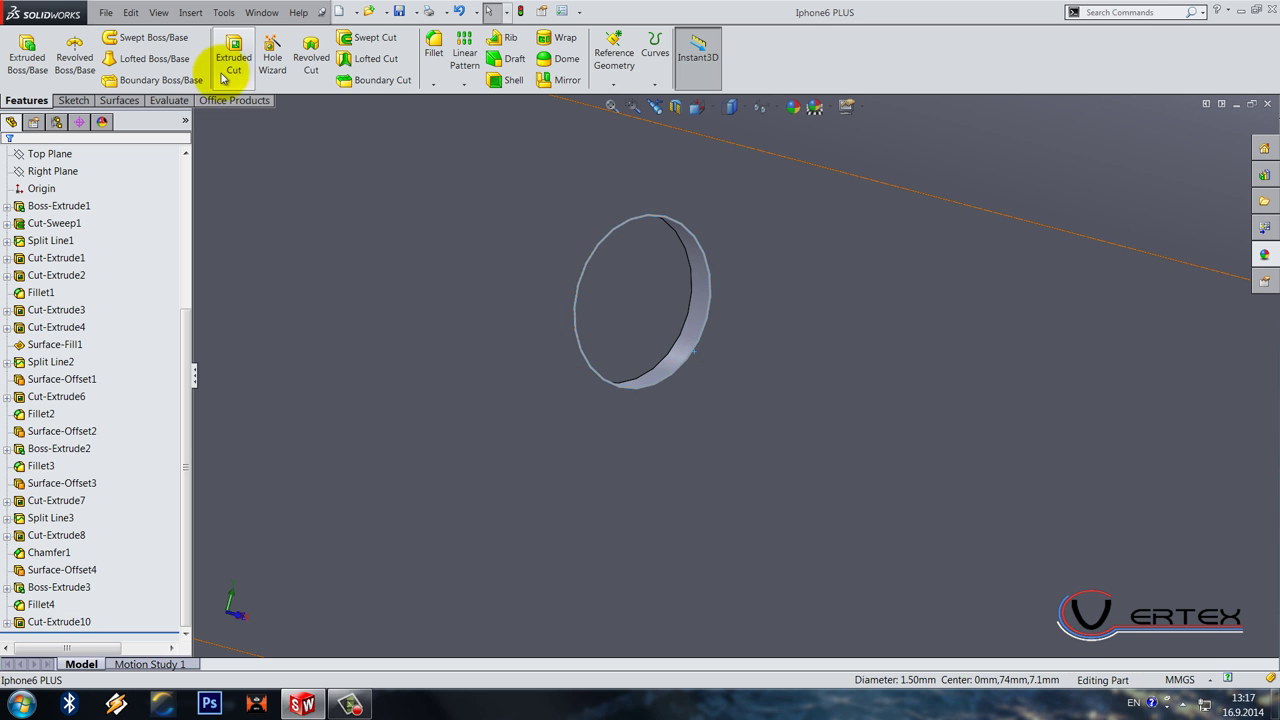
pyautogui.click(119, 100)
pyautogui.click(225, 57)
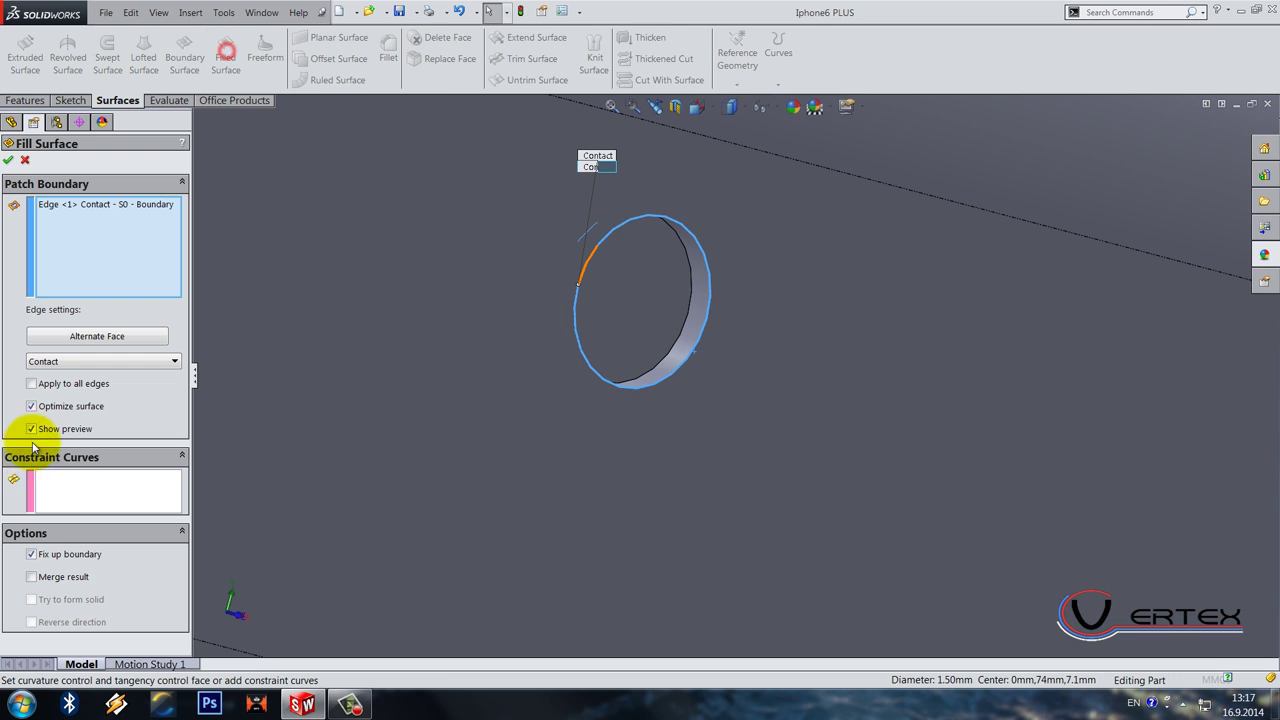
pyautogui.click(16, 160)
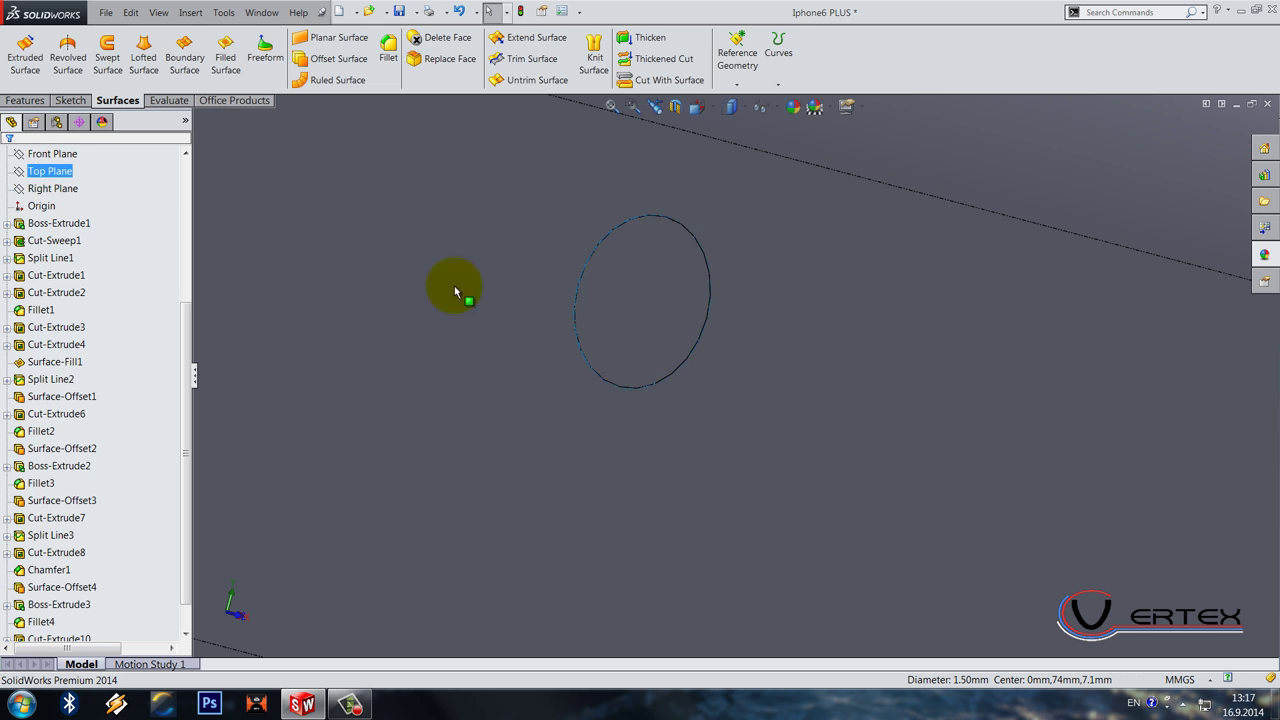
# Step: Start a new sketch on the Top Plane and orient it to the Bottom view of the phone
pyautogui.scroll(10, 558, 311)
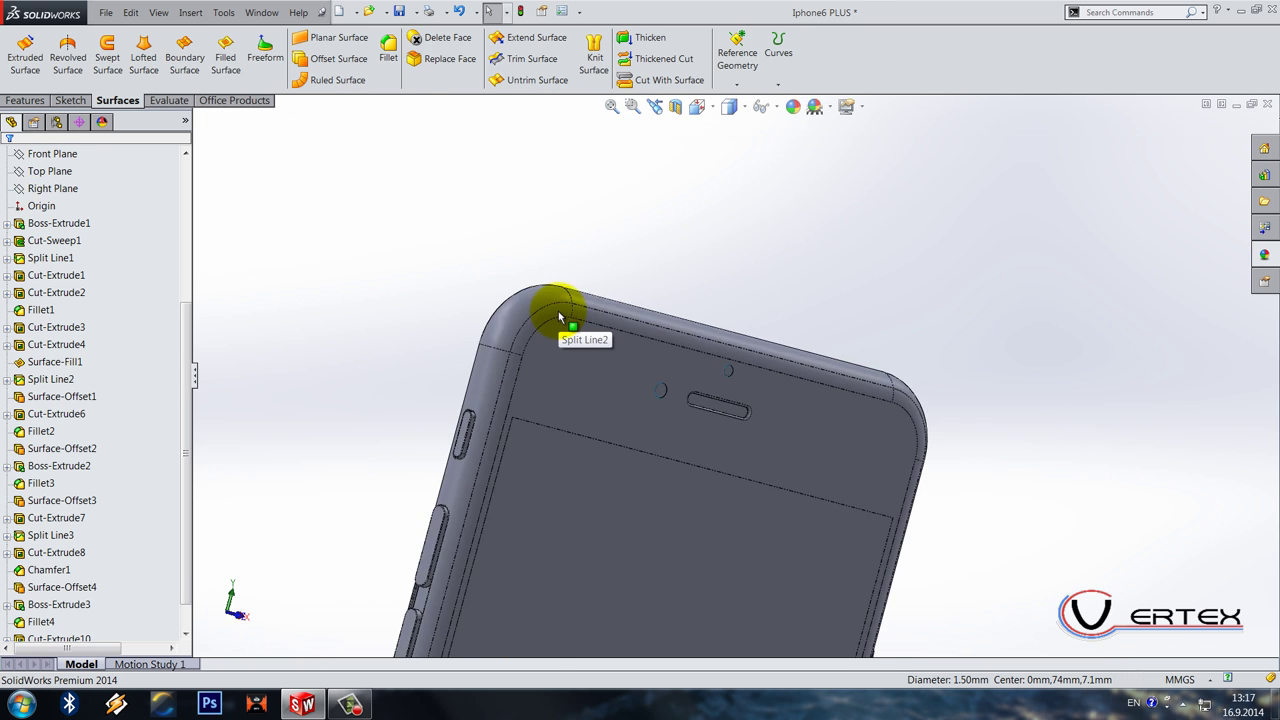
pyautogui.scroll(5, 558, 318)
pyautogui.click(729, 106)
pyautogui.click(730, 190)
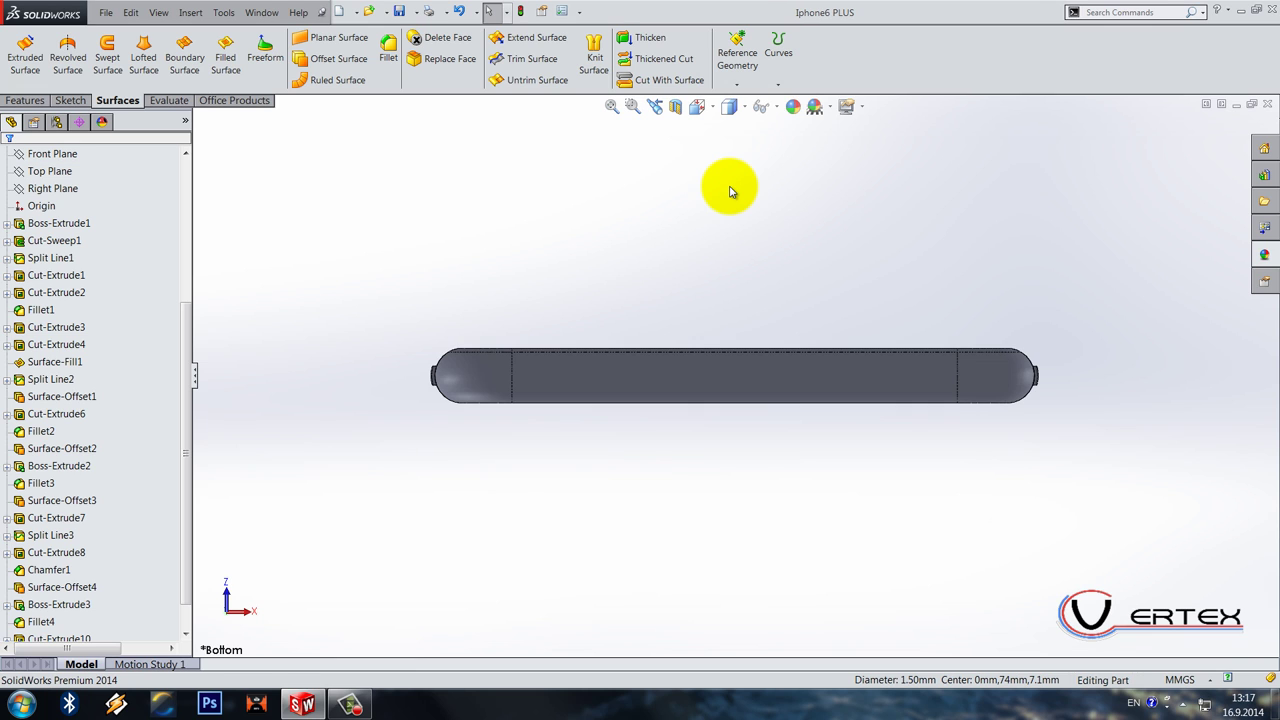
pyautogui.scroll(5, 131, 354)
pyautogui.click(80, 379)
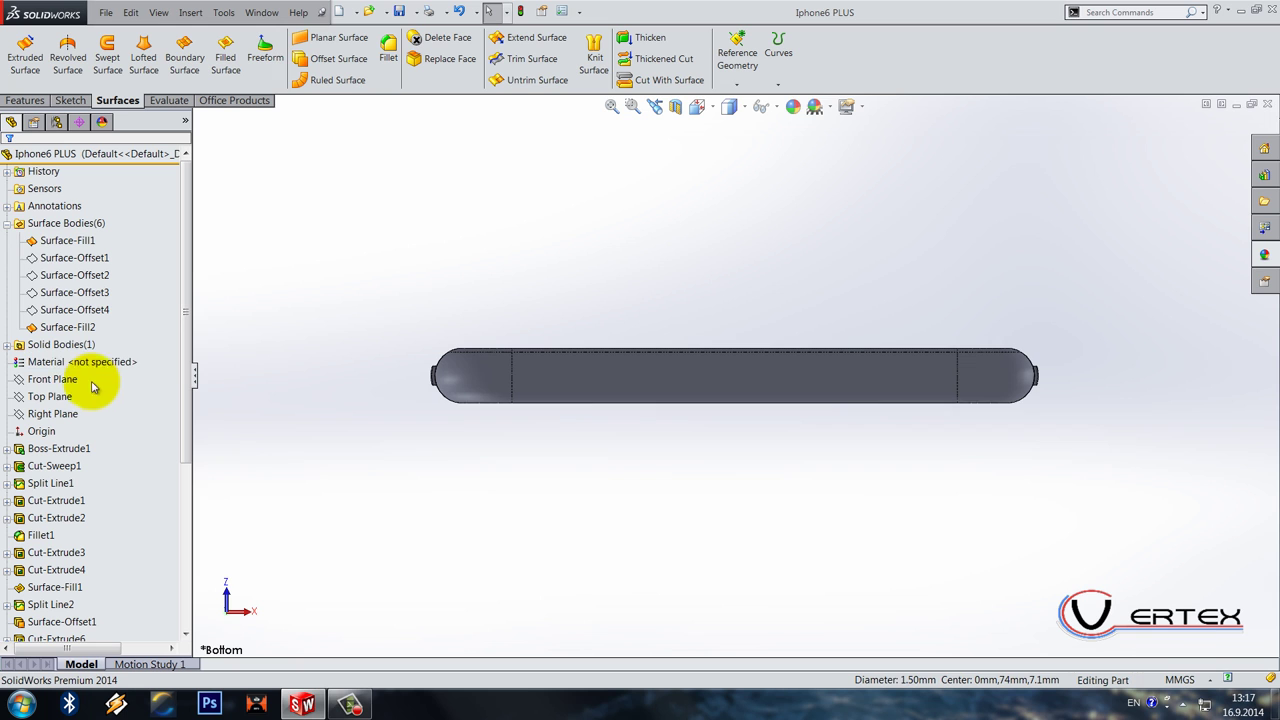
pyautogui.click(7, 223)
pyautogui.rightClick(50, 292)
pyautogui.click(75, 275)
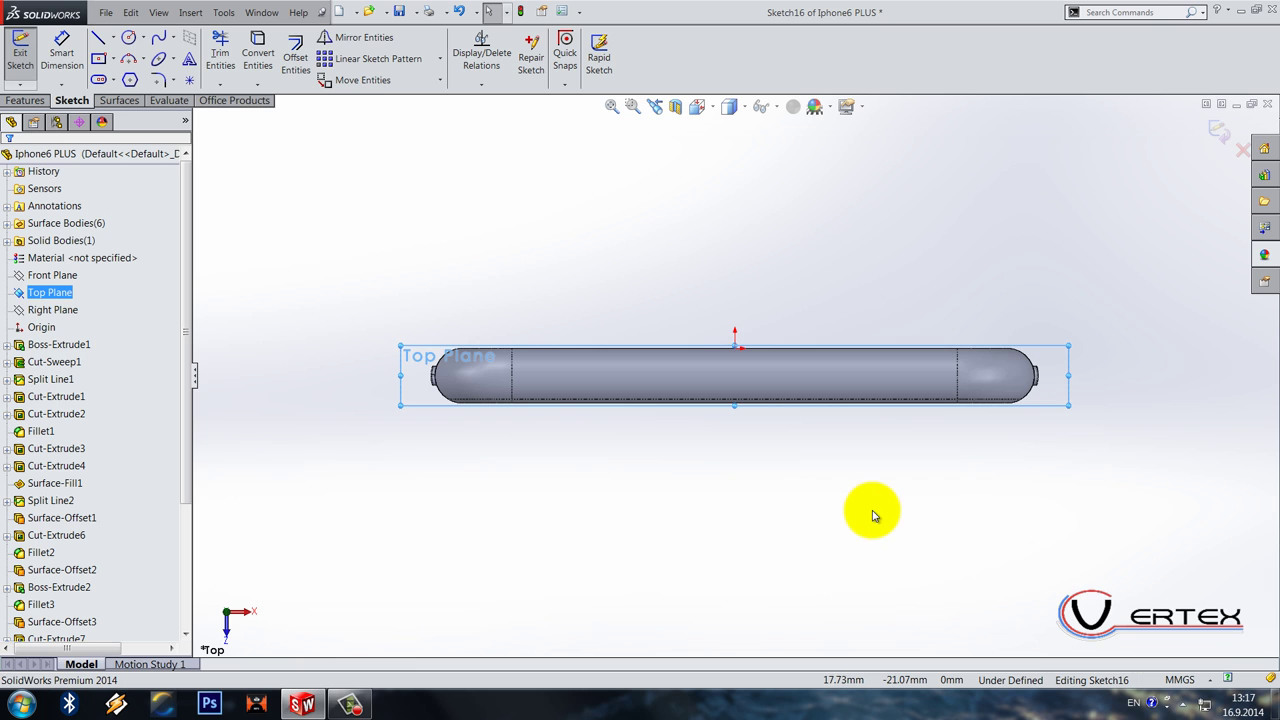
pyautogui.click(697, 108)
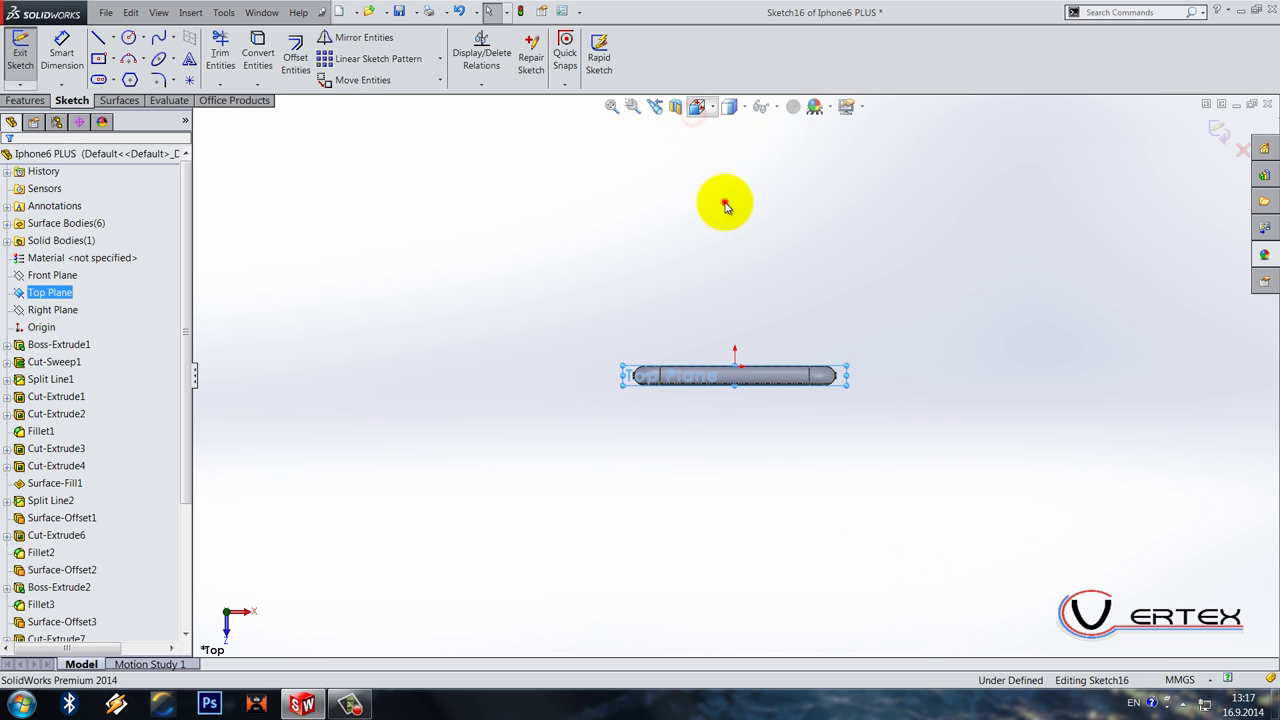
pyautogui.click(721, 198)
pyautogui.scroll(-3, 884, 376)
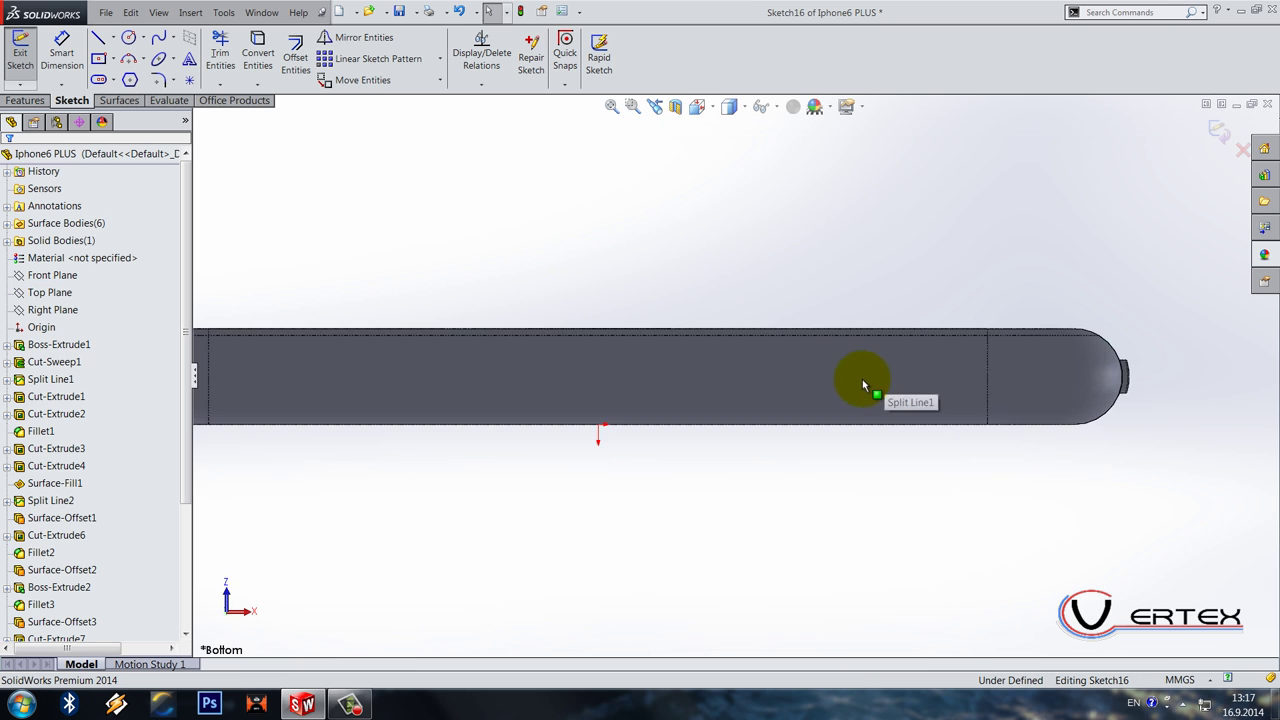
# Step: Sketch a circle about 3.31 mm in diameter on the phone's bottom end, about 9 mm to the right of the origin
pyautogui.scroll(-2, 866, 383)
pyautogui.click(128, 37)
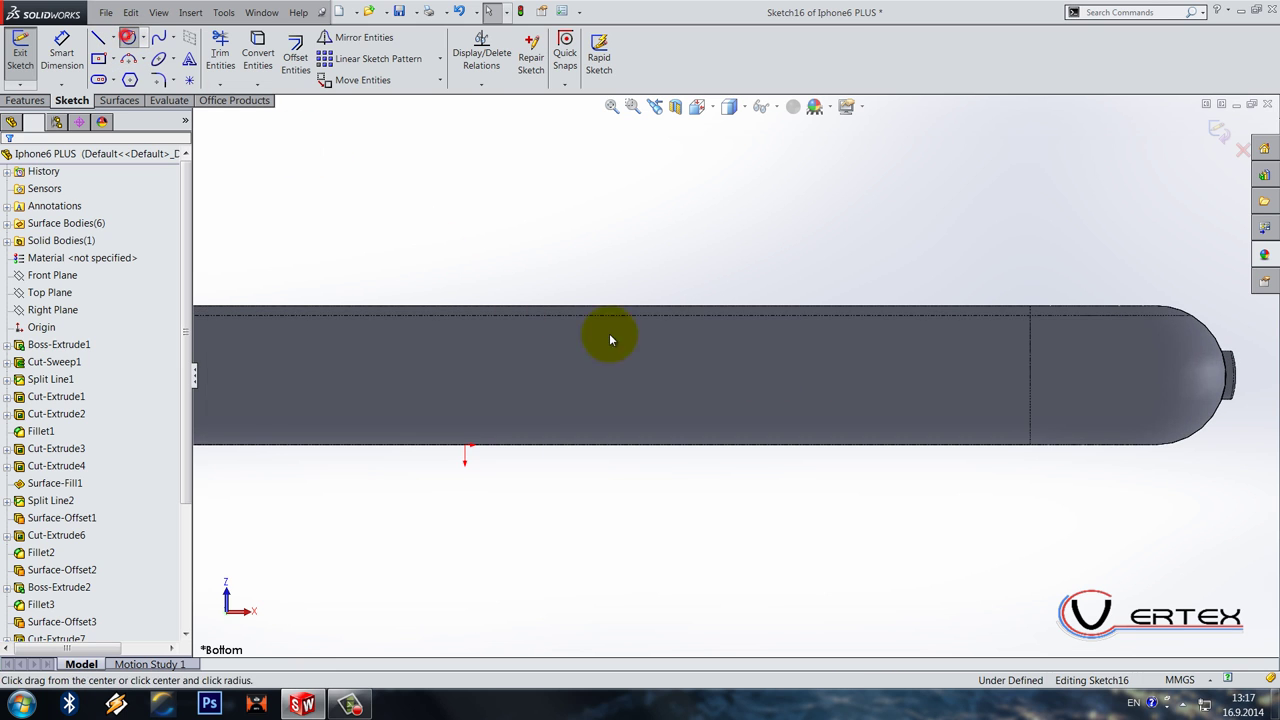
pyautogui.click(641, 383)
pyautogui.click(657, 410)
pyautogui.press('Escape')
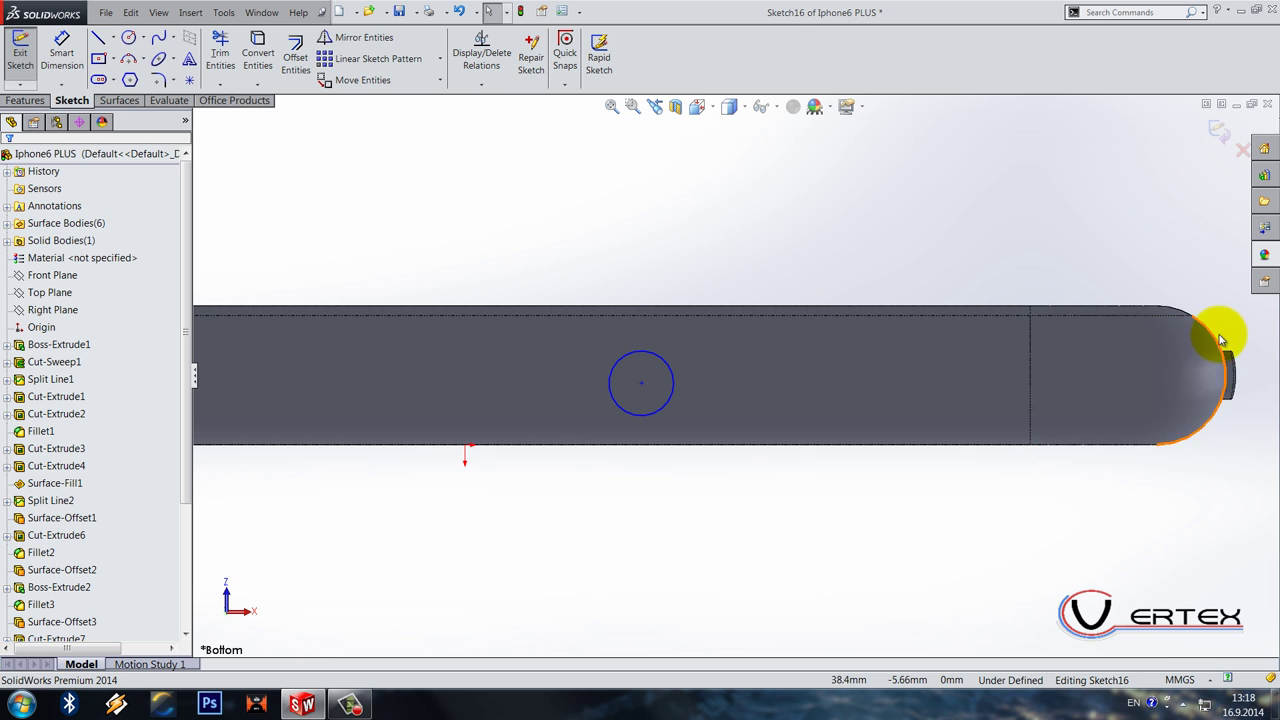
# Step: Draw a centerline from the circle's centre to the midpoint of the side button's outer edge and make it horizontal
pyautogui.scroll(-3, 1243, 374)
pyautogui.scroll(3, 540, 277)
pyautogui.click(112, 37)
pyautogui.click(131, 80)
pyautogui.click(305, 383)
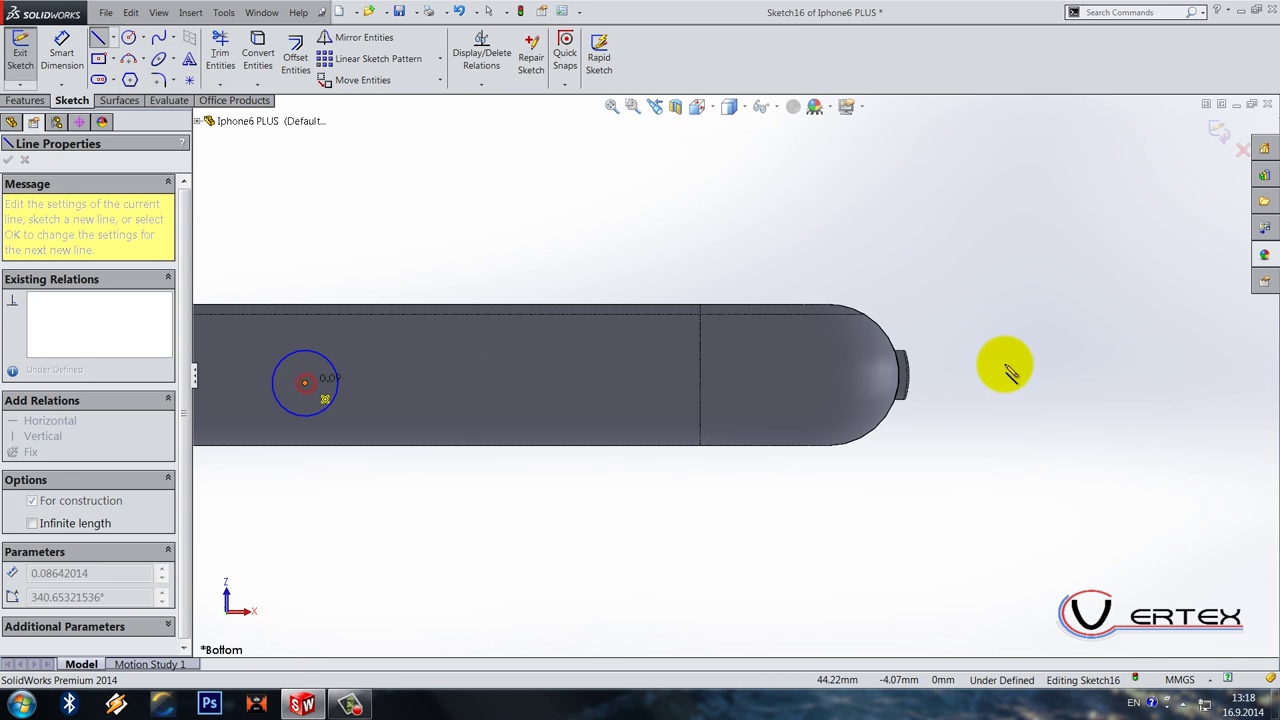
pyautogui.scroll(-3, 1006, 363)
pyautogui.scroll(-2, 735, 400)
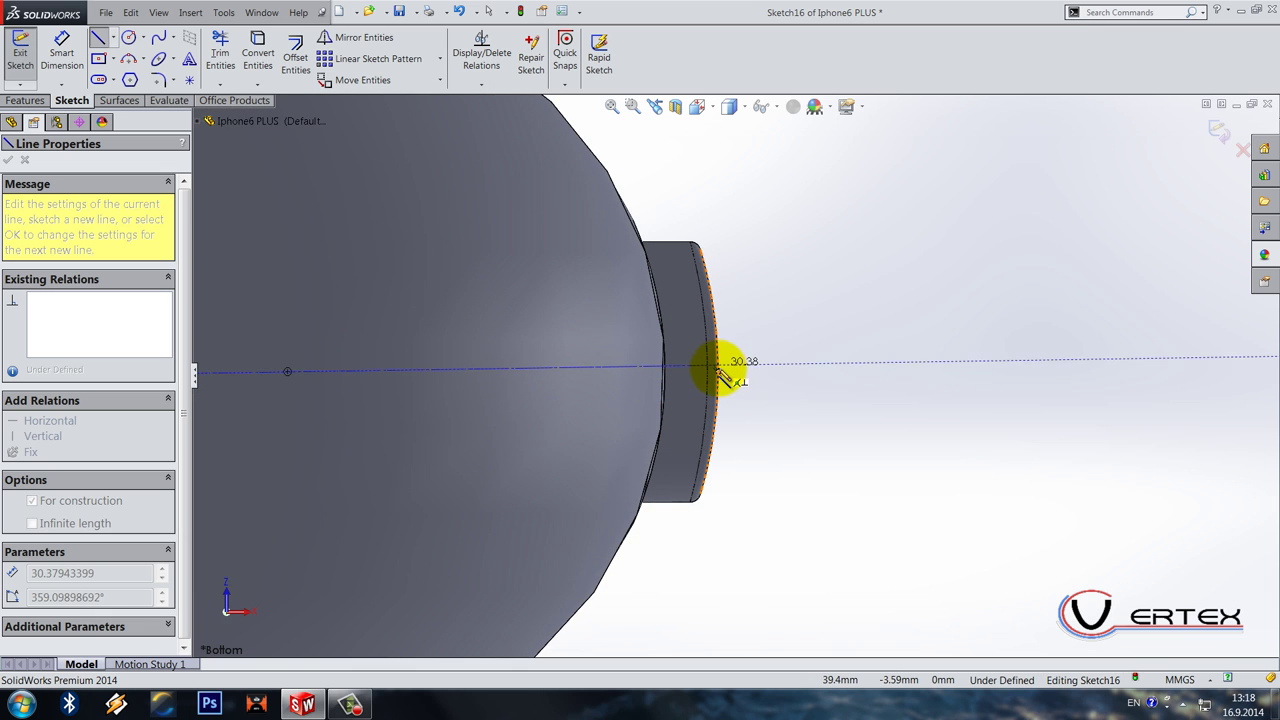
pyautogui.click(720, 372)
pyautogui.press('Escape')
pyautogui.click(695, 378)
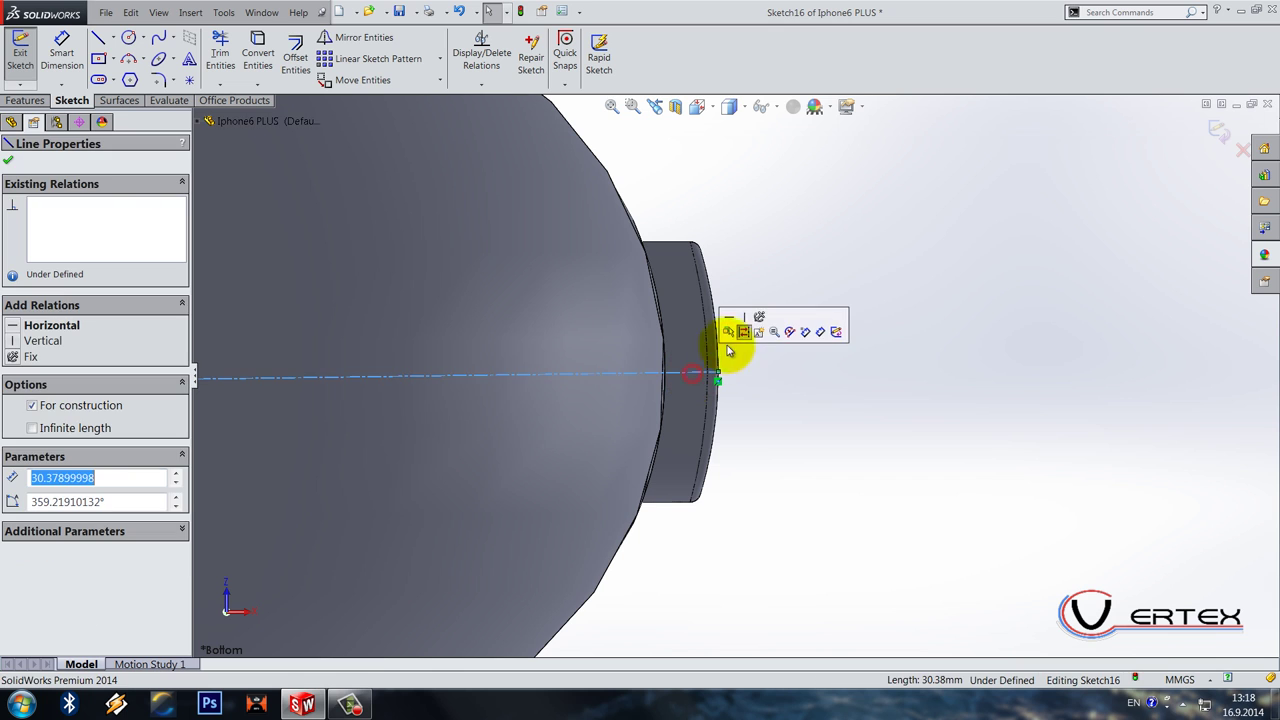
pyautogui.click(728, 323)
# Step: Dimension the sketched circle's diameter as 1.5 mm
pyautogui.scroll(3, 726, 326)
pyautogui.scroll(2, 700, 340)
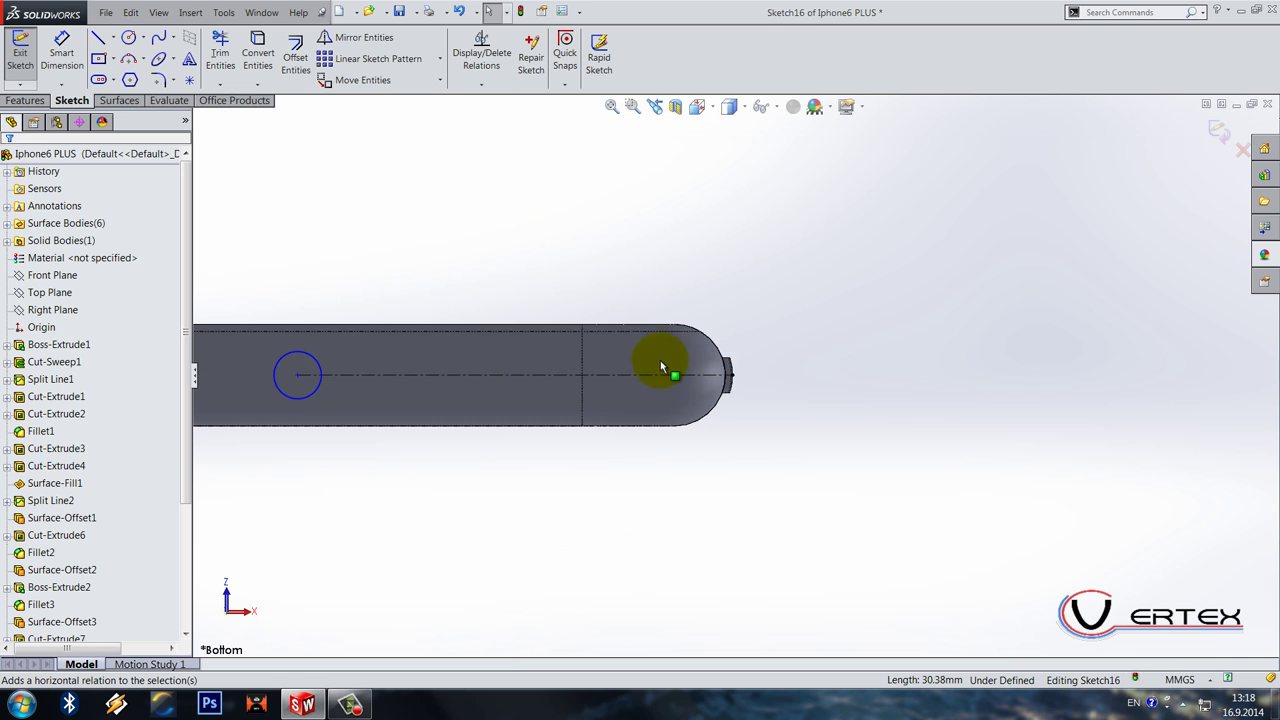
pyautogui.scroll(-2, 552, 357)
pyautogui.click(62, 48)
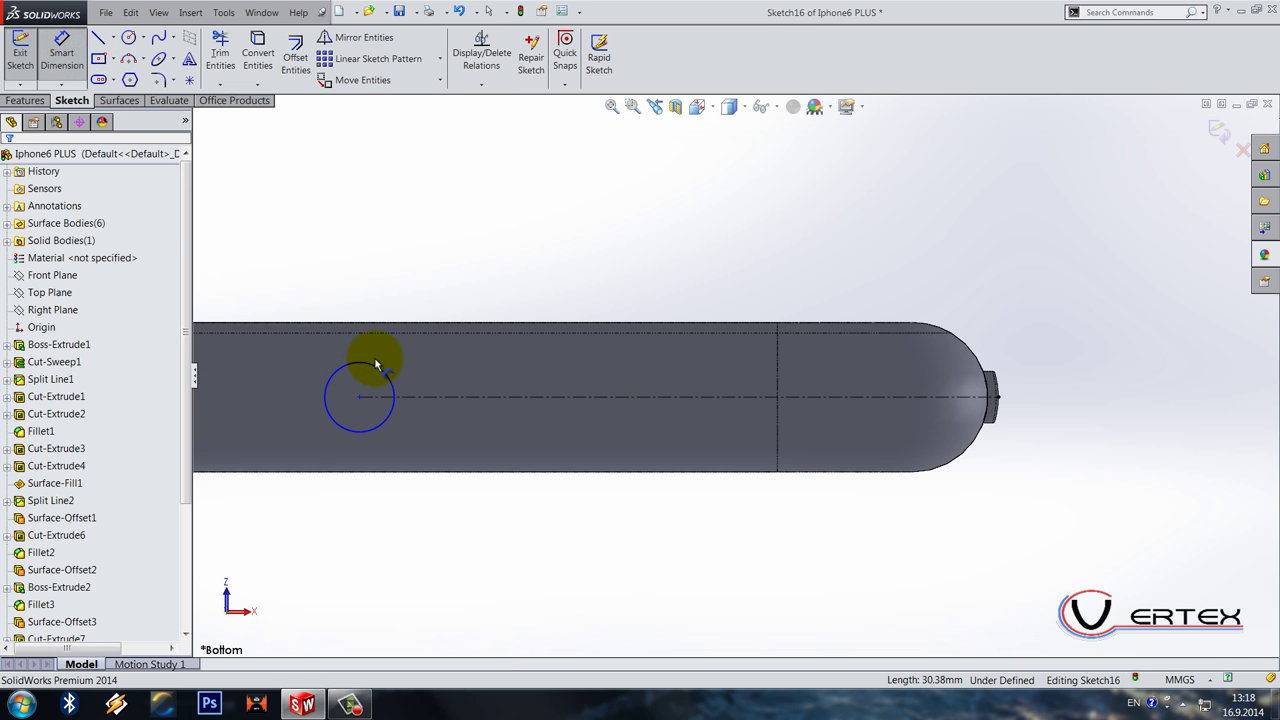
pyautogui.click(360, 366)
pyautogui.click(522, 227)
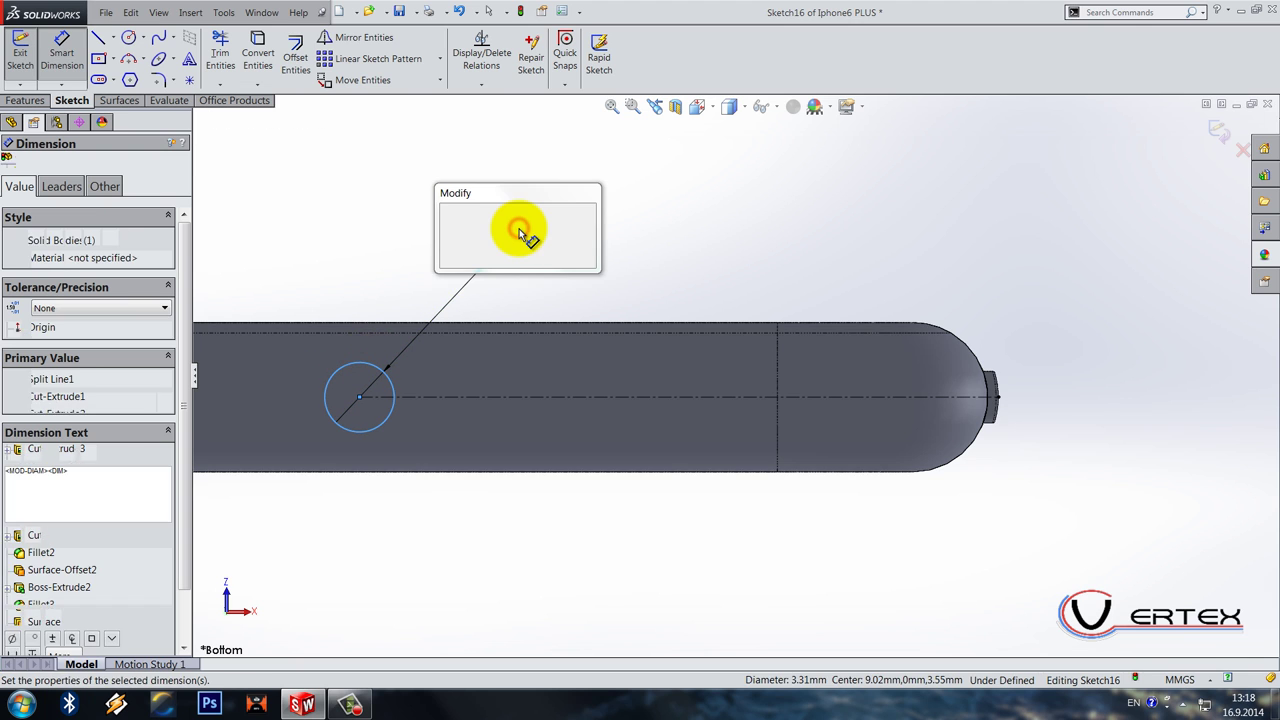
pyautogui.write('1.5')
pyautogui.press('Return')
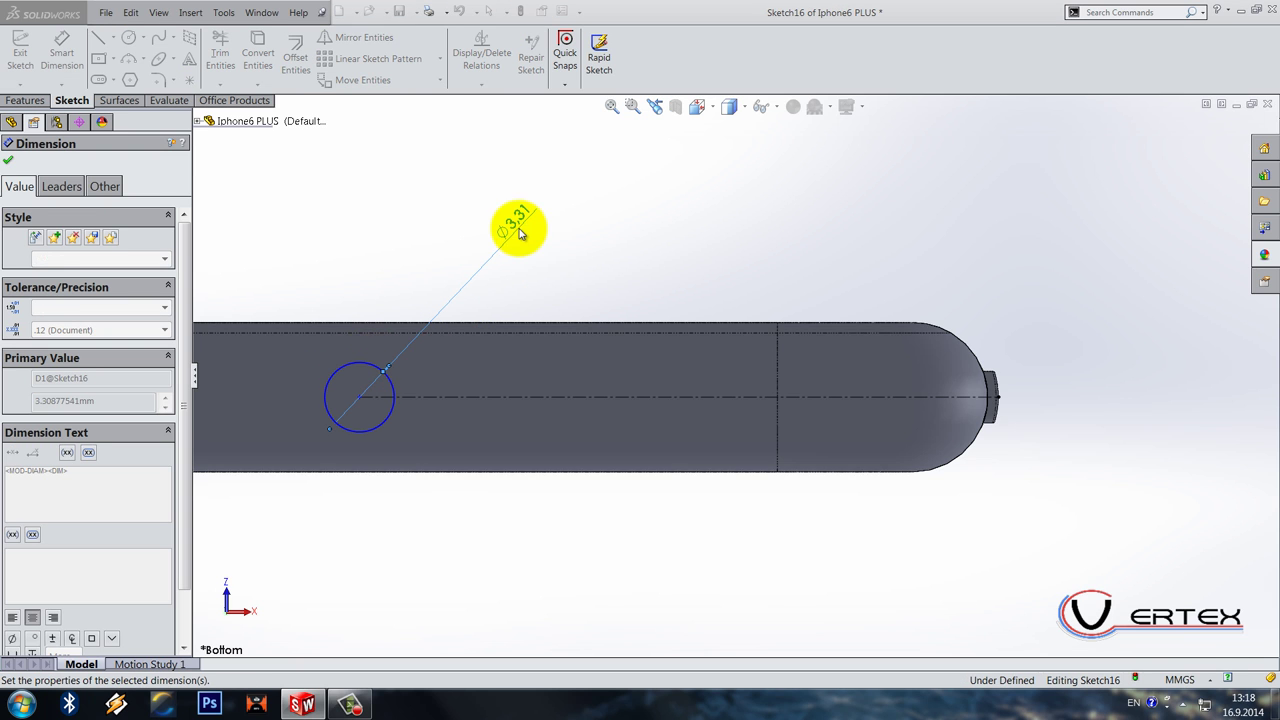
pyautogui.click(561, 262)
pyautogui.press('z')
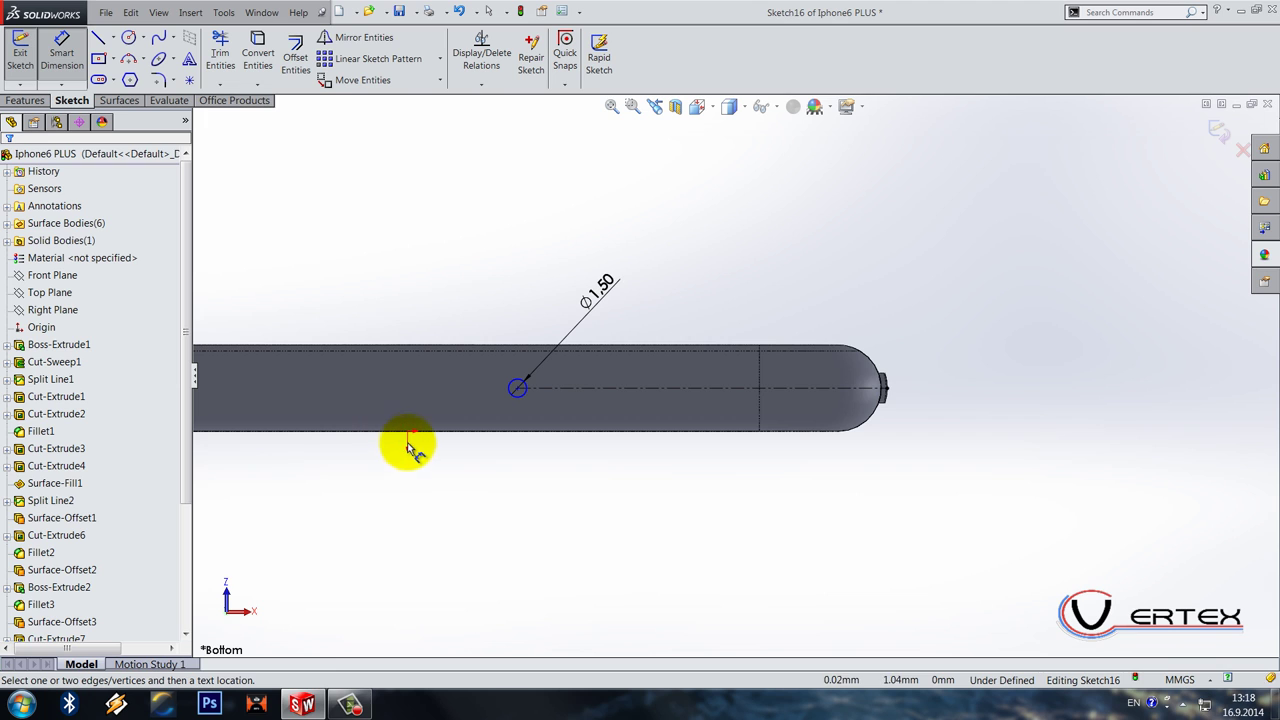
# Step: Dimension the horizontal distance from the origin to the circle's centre as 12 mm
pyautogui.click(408, 434)
pyautogui.click(518, 390)
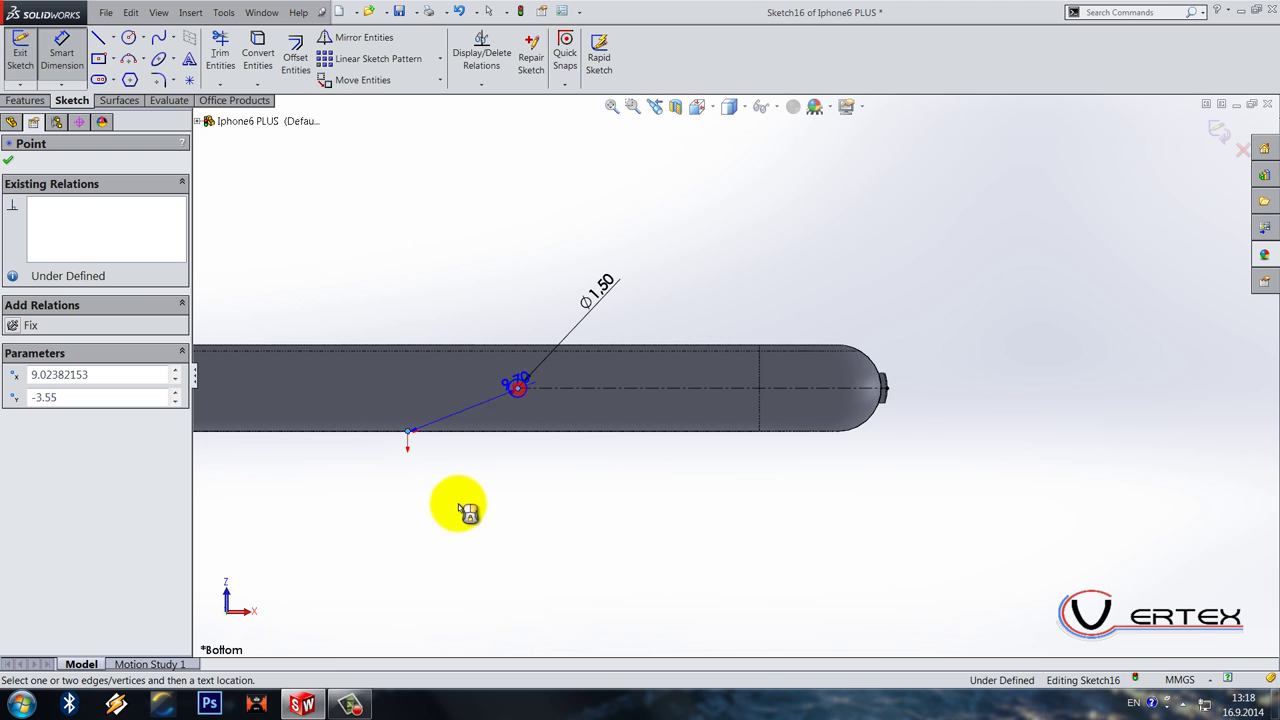
pyautogui.click(460, 508)
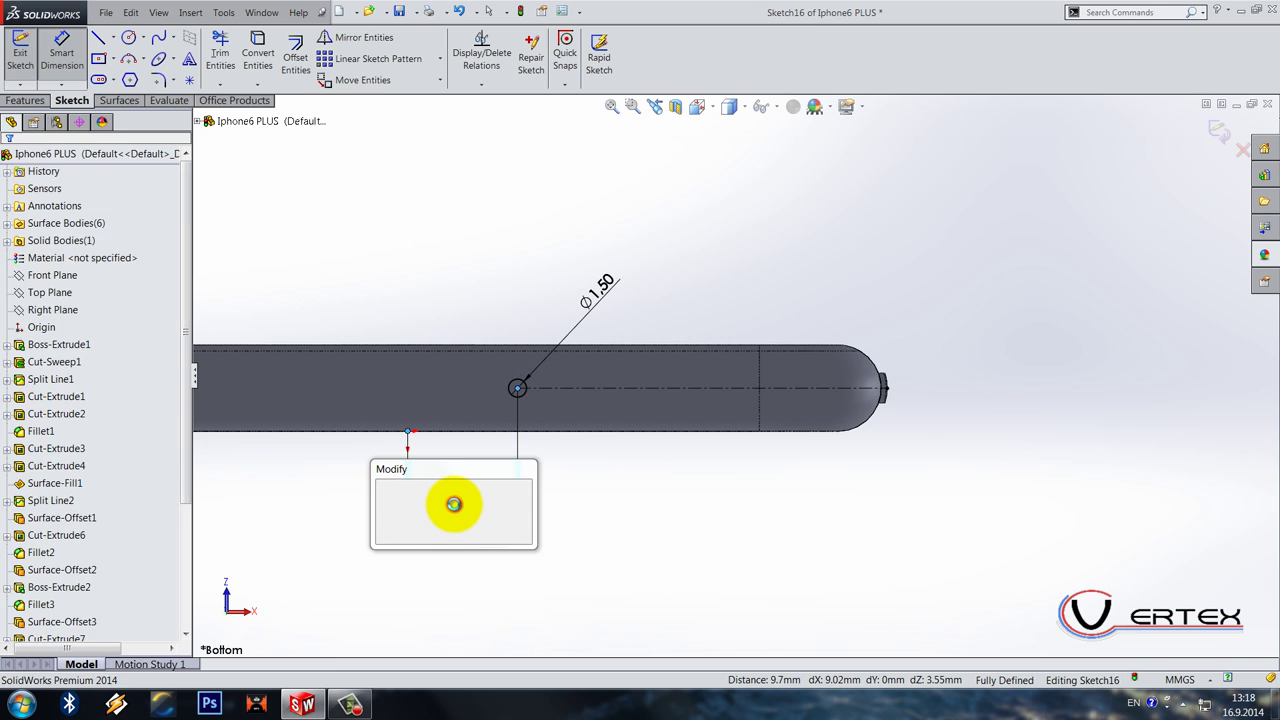
pyautogui.write('12')
pyautogui.press('Return')
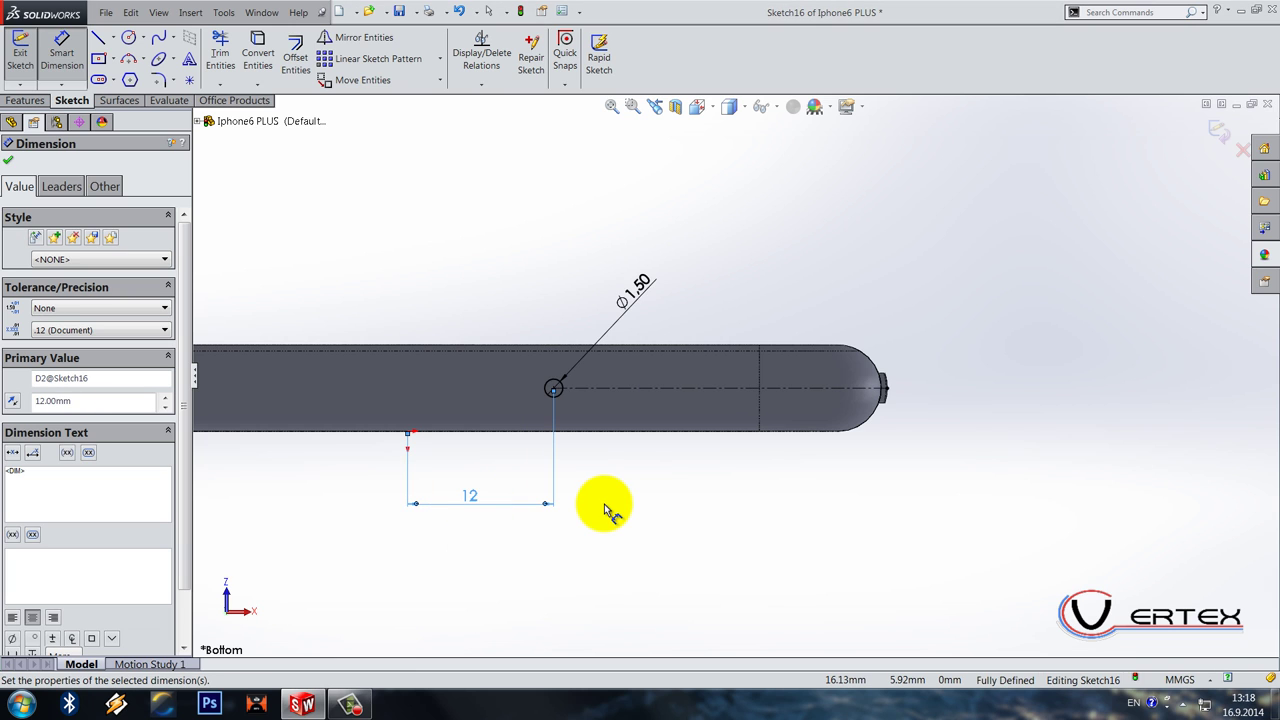
pyautogui.click(604, 508)
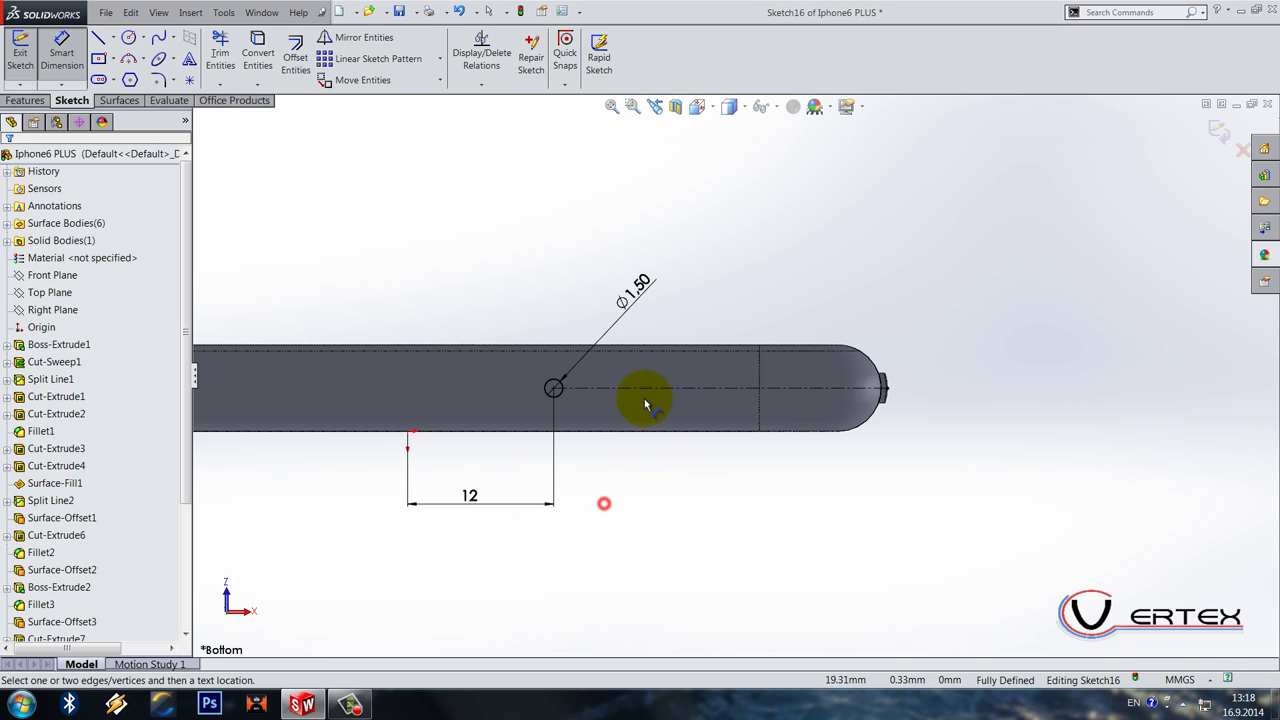
# Step: Pattern the 1.5 mm circle along the X-axis with a Linear Sketch Pattern of 6 instances spaced 2.5 mm apart
pyautogui.scroll(-5, 634, 380)
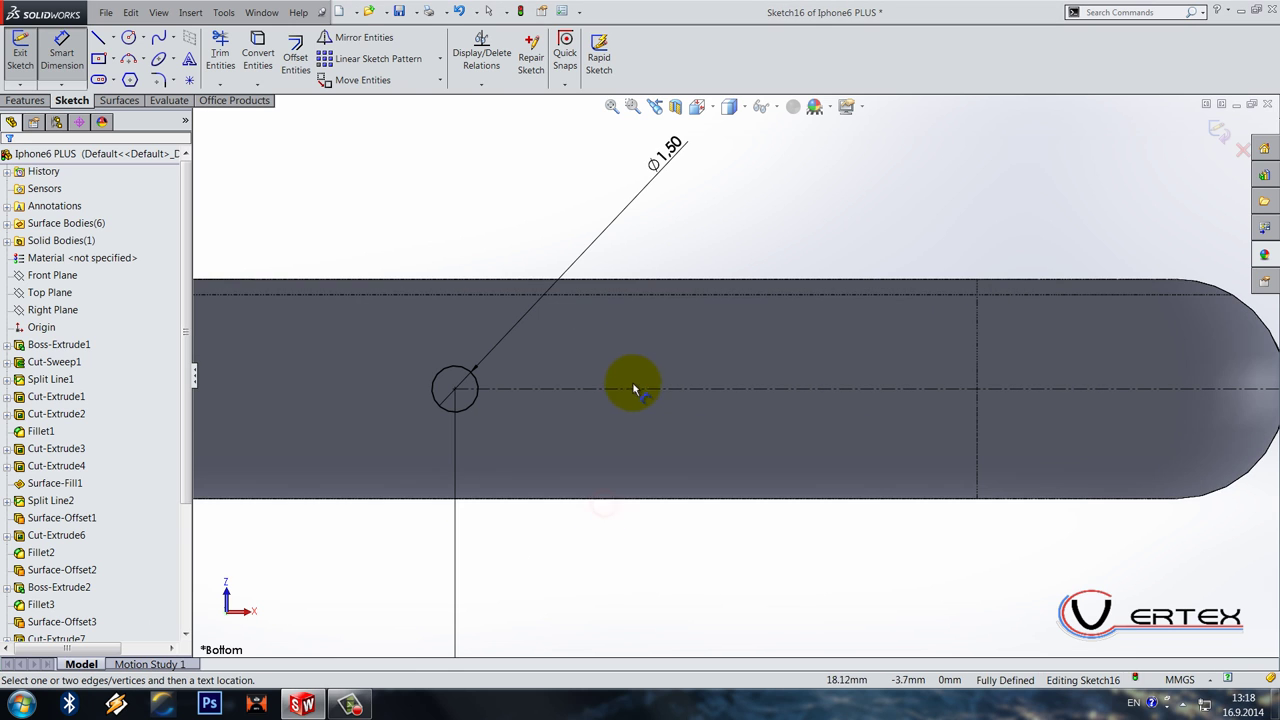
pyautogui.click(354, 60)
pyautogui.click(90, 604)
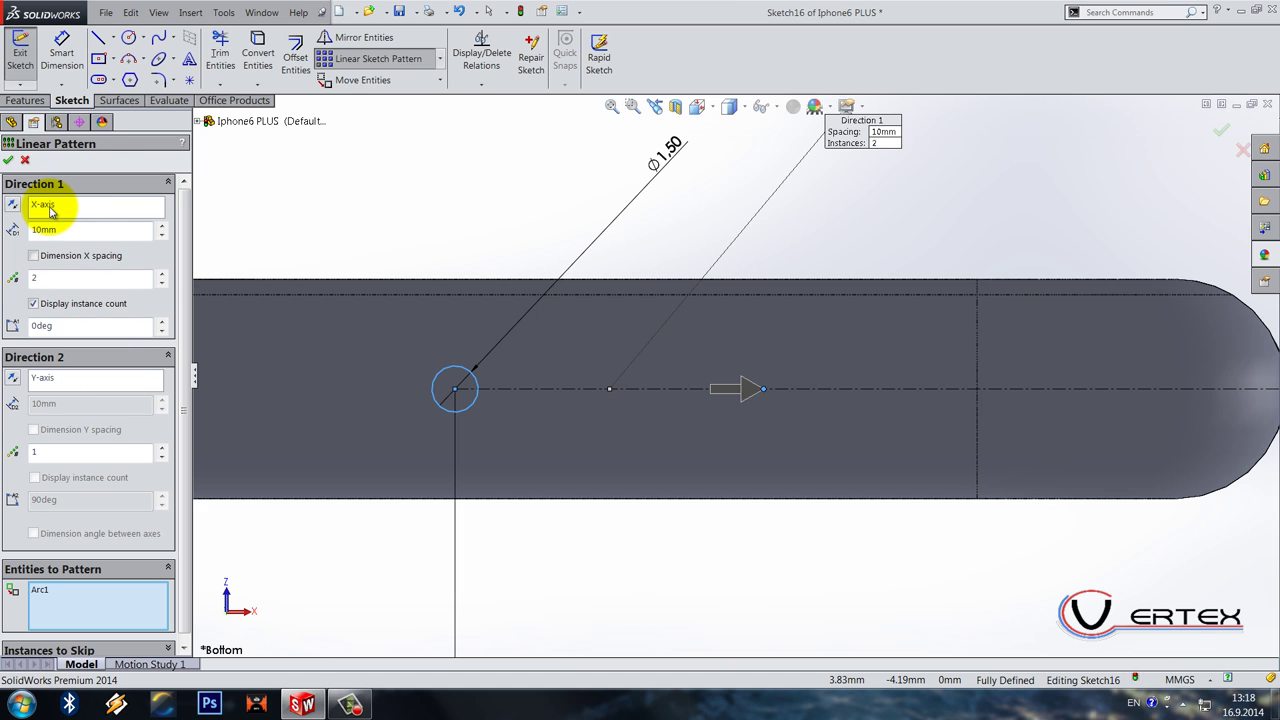
pyautogui.click(162, 275)
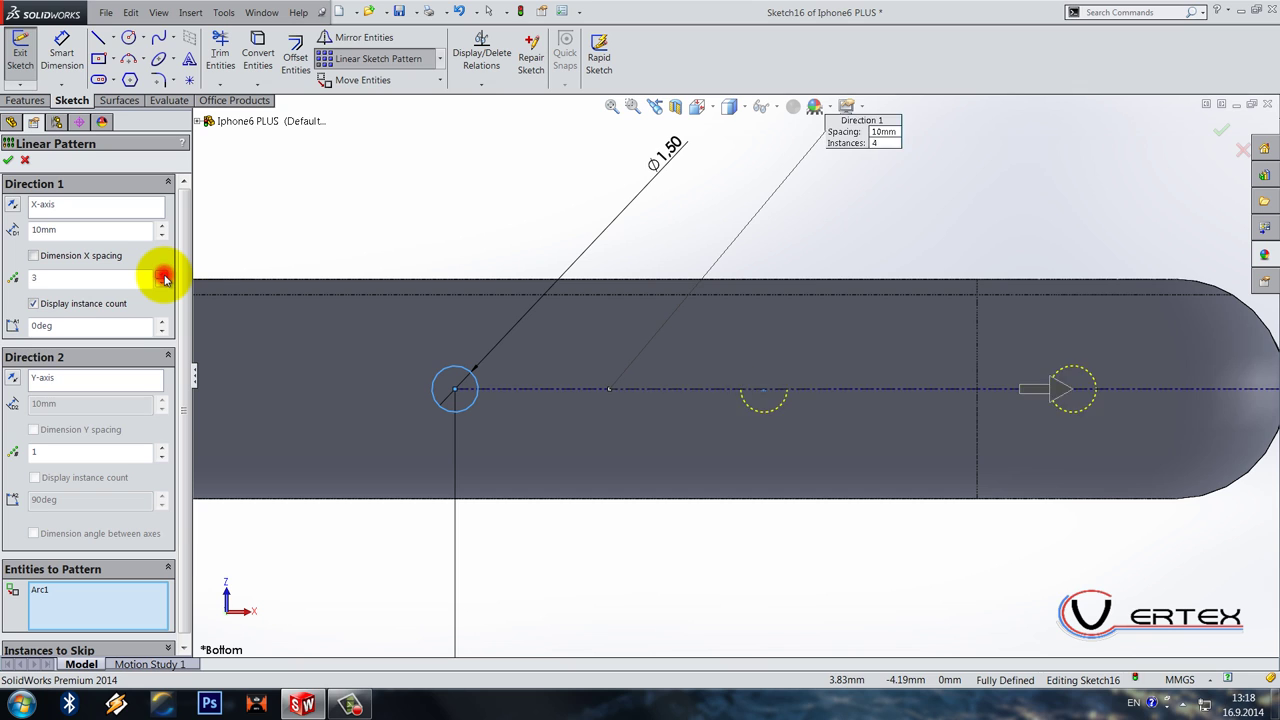
pyautogui.click(73, 231)
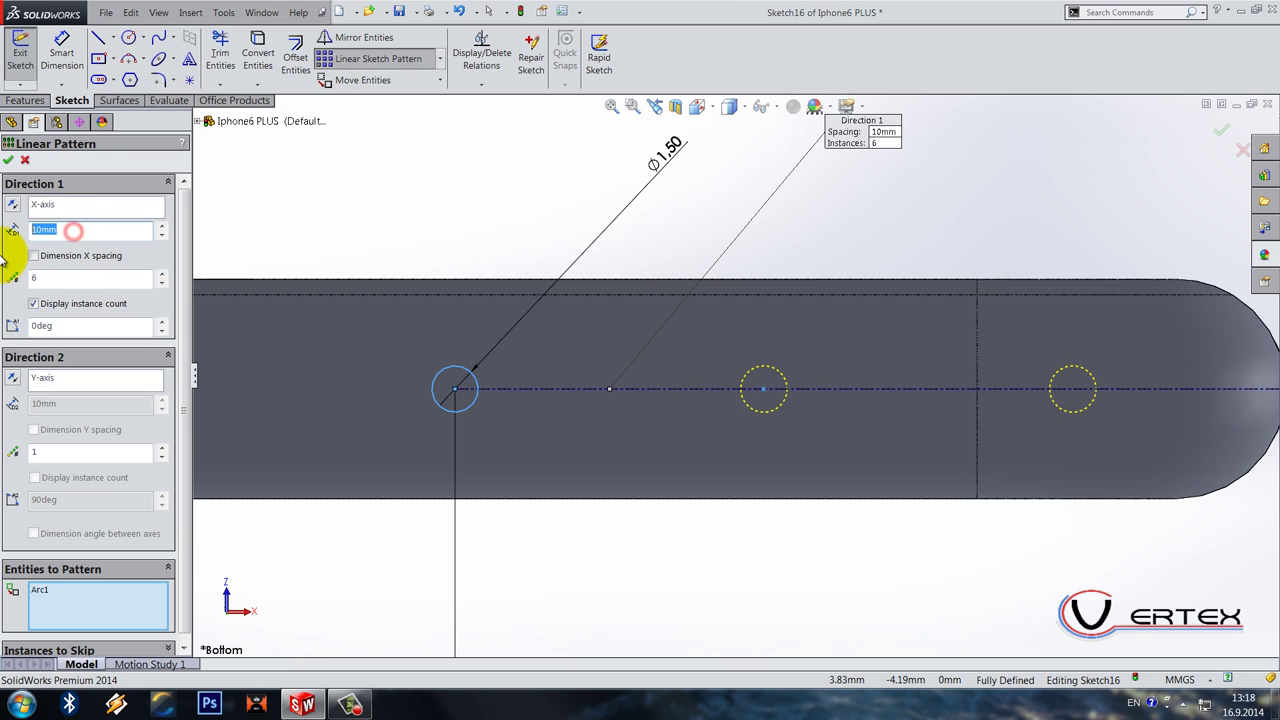
pyautogui.write('2.5')
pyautogui.press('Return')
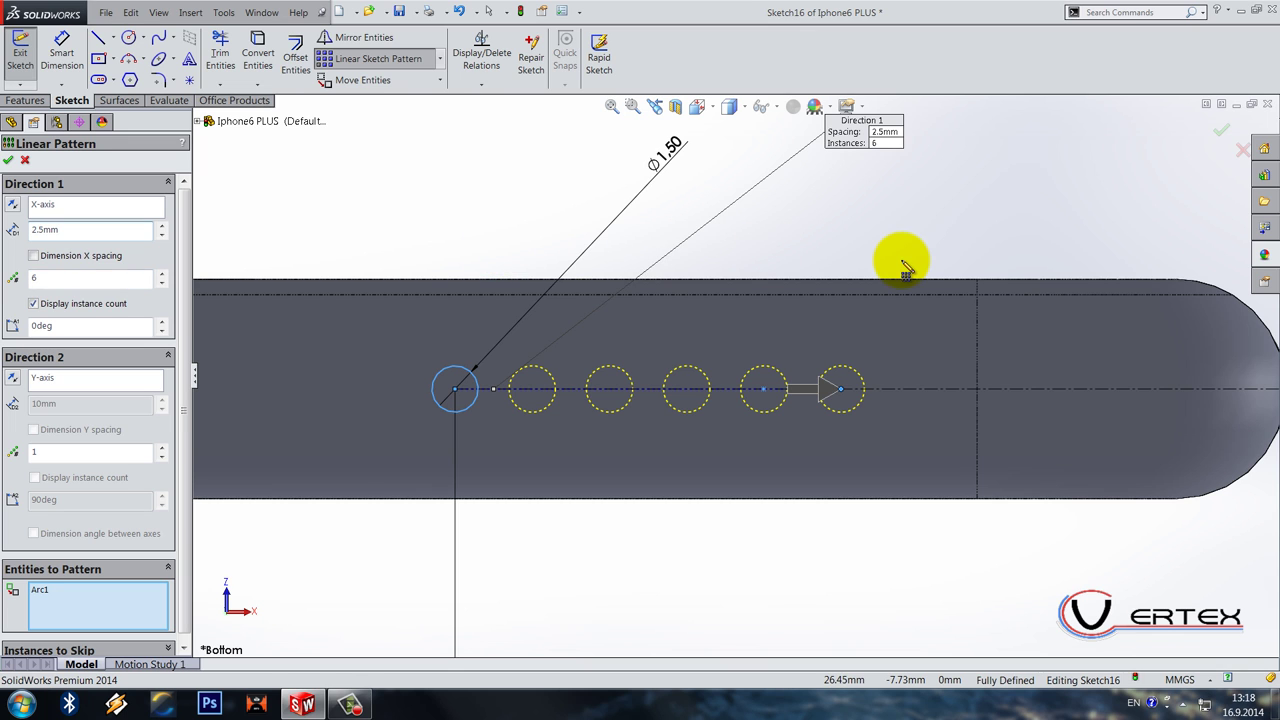
pyautogui.click(8, 161)
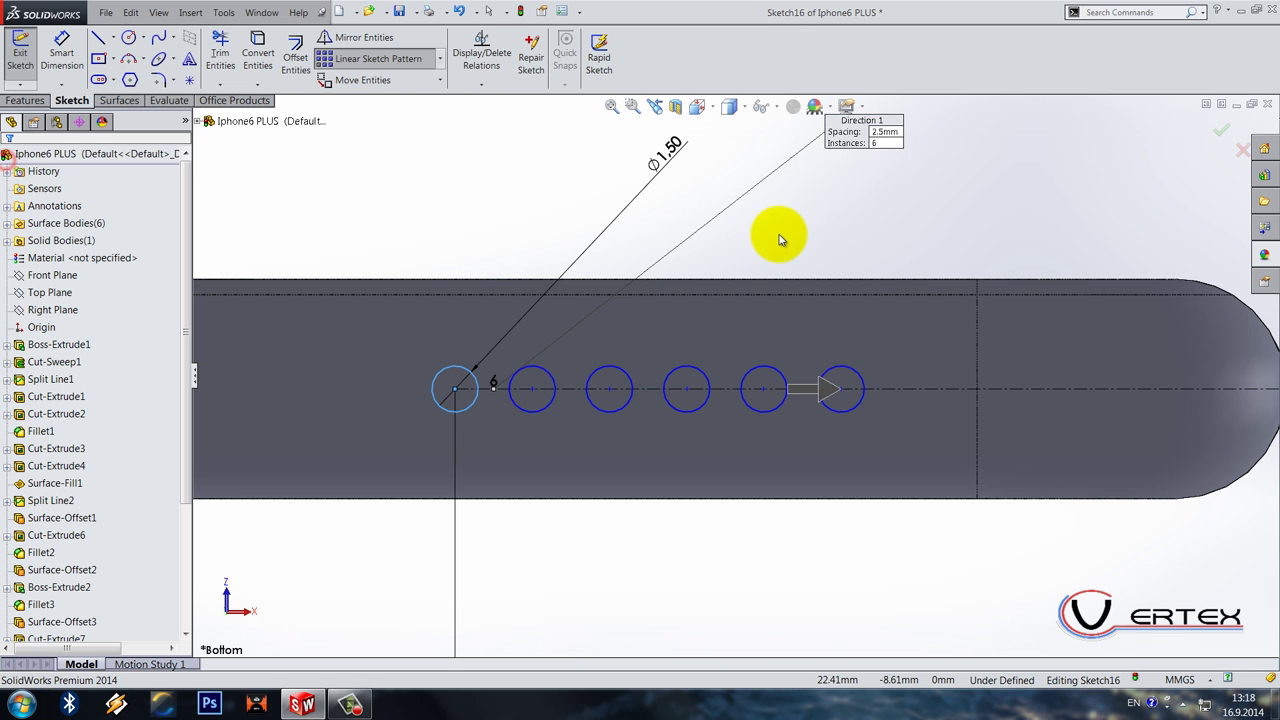
# Step: Start a Cut-Extrude of the six-circle sketch from an Offset of 67.5 mm, reversed toward the phone's bottom end
pyautogui.scroll(5, 780, 238)
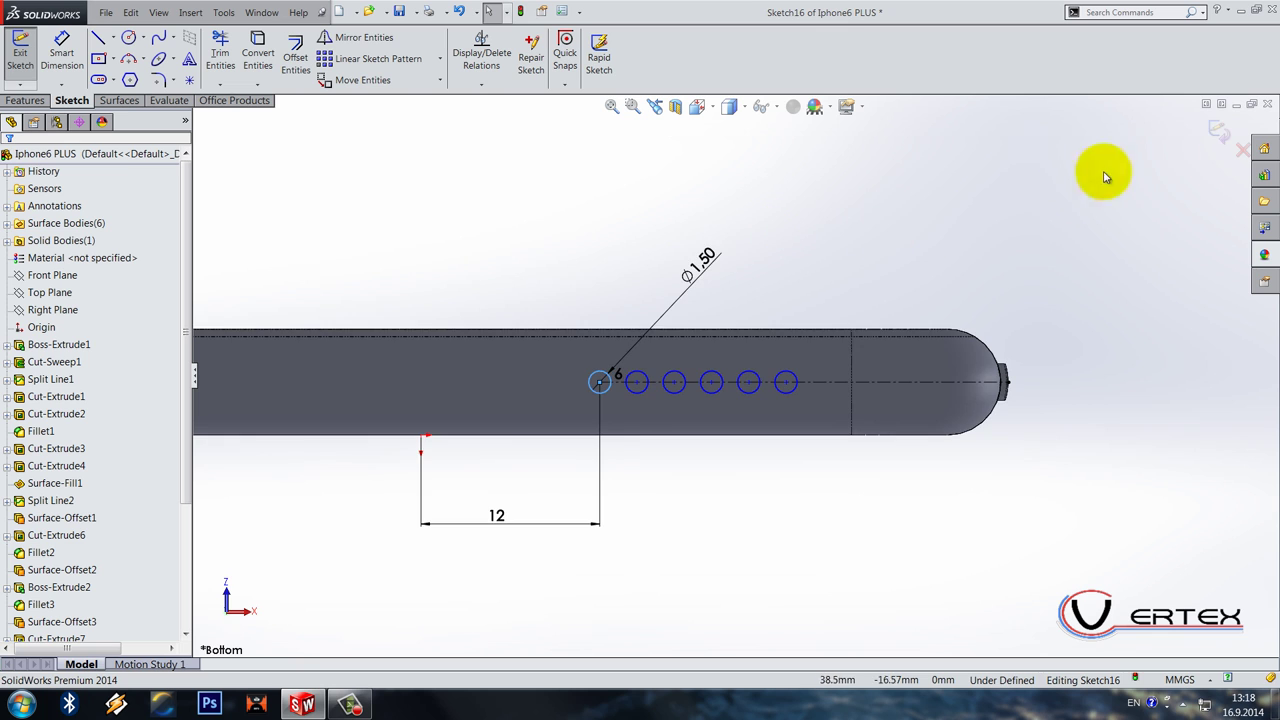
pyautogui.click(699, 107)
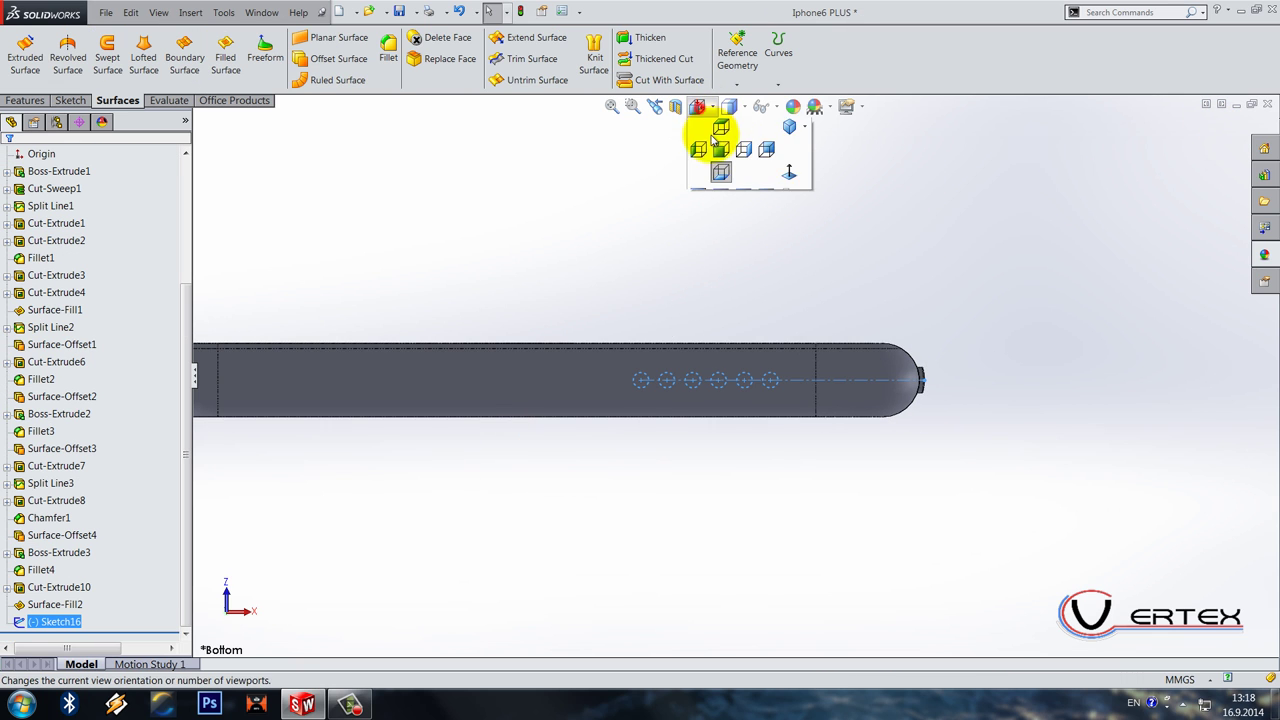
pyautogui.click(718, 175)
pyautogui.scroll(2, 91, 69)
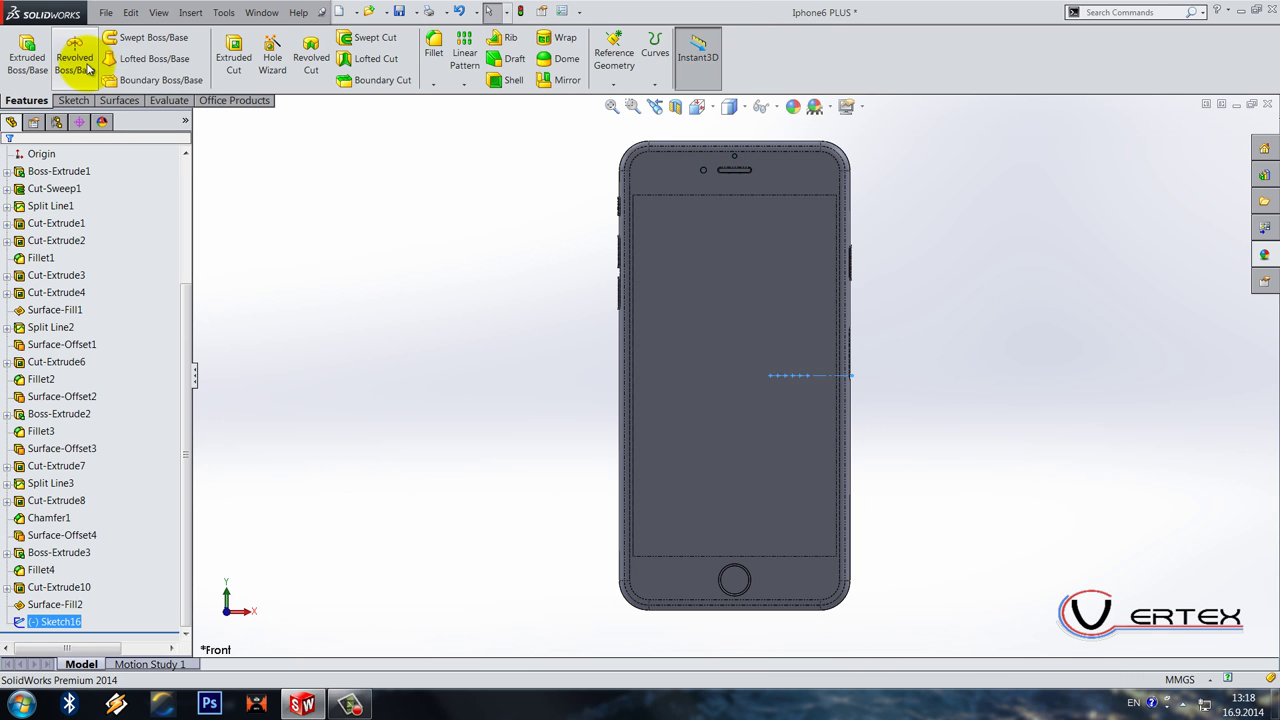
pyautogui.click(245, 58)
pyautogui.click(80, 206)
pyautogui.click(76, 250)
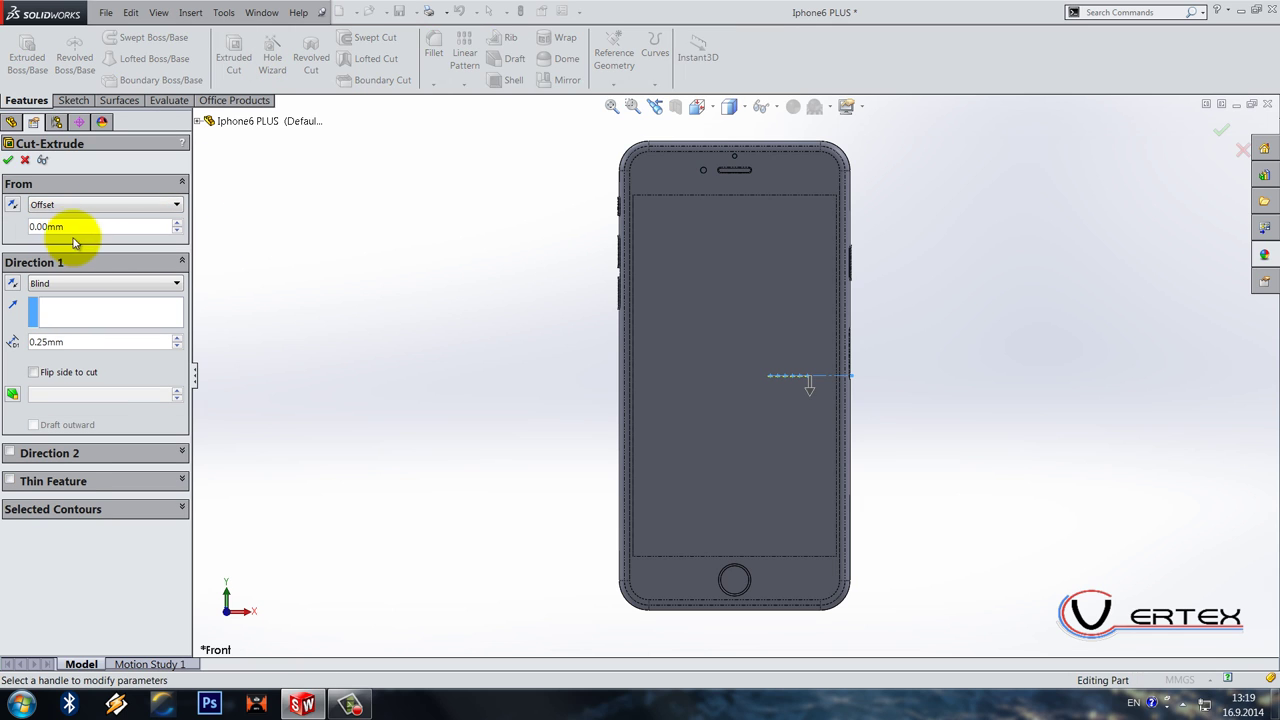
pyautogui.doubleClick(75, 227)
pyautogui.write('67.5')
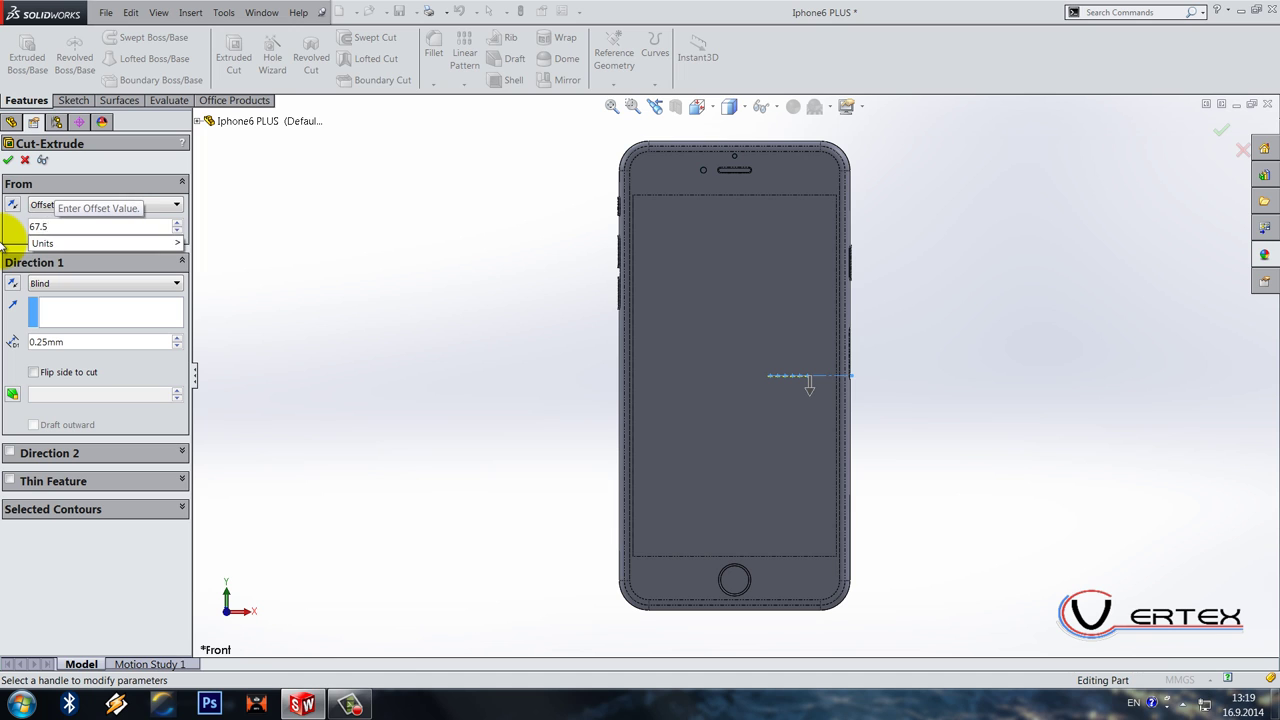
pyautogui.press('Return')
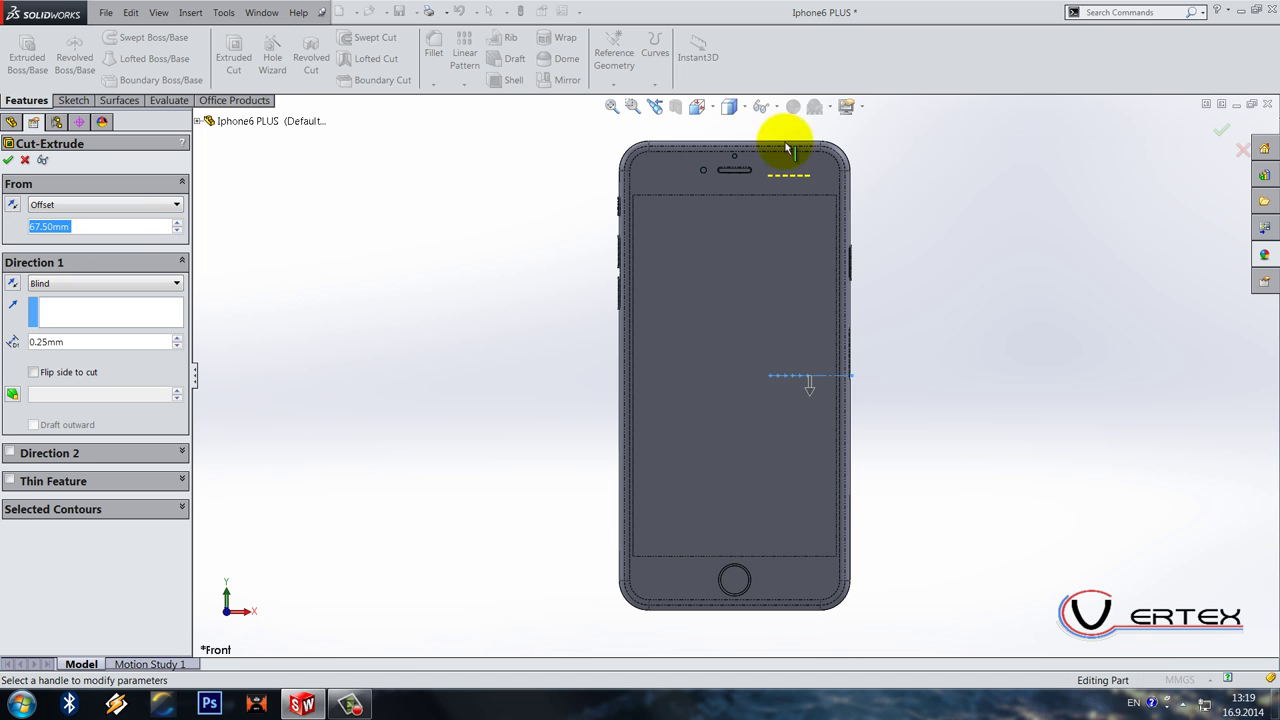
pyautogui.click(12, 204)
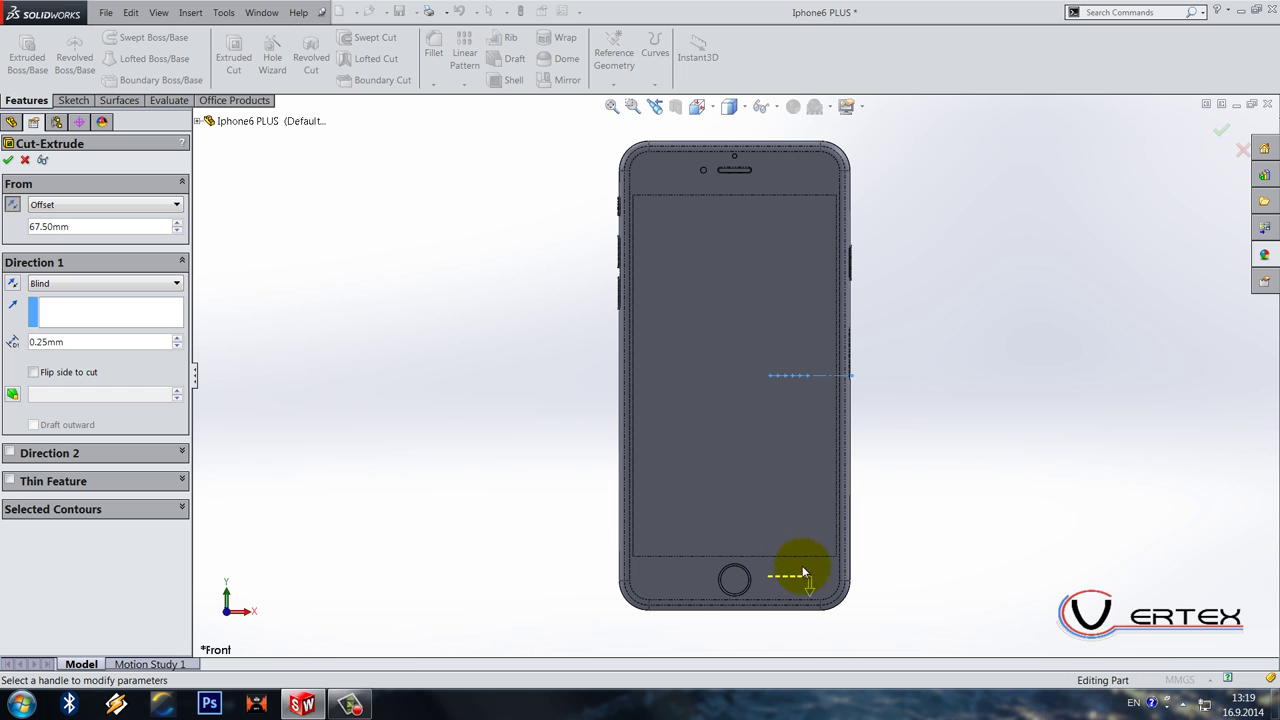
# Step: Set the speaker-hole cut's end condition to Through All and complete the cut
pyautogui.click(62, 285)
pyautogui.click(61, 310)
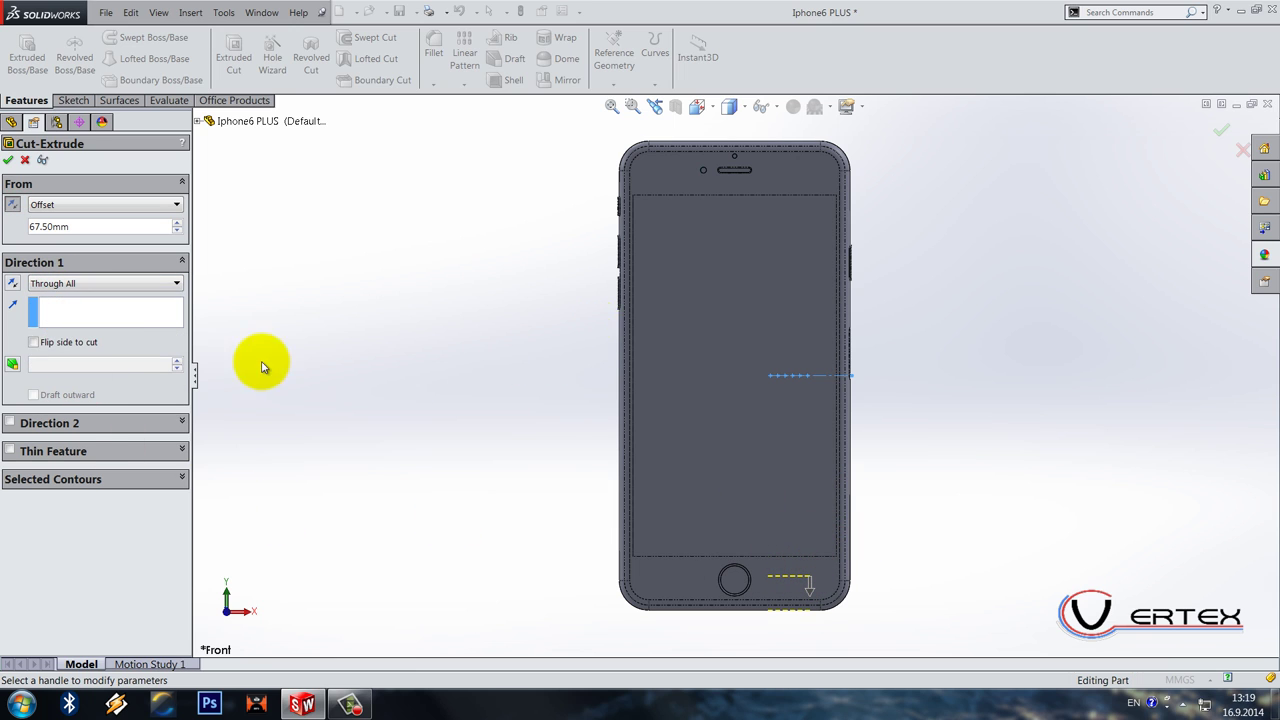
pyautogui.moveTo(784, 540); pyautogui.dragTo(790, 598, button='middle')
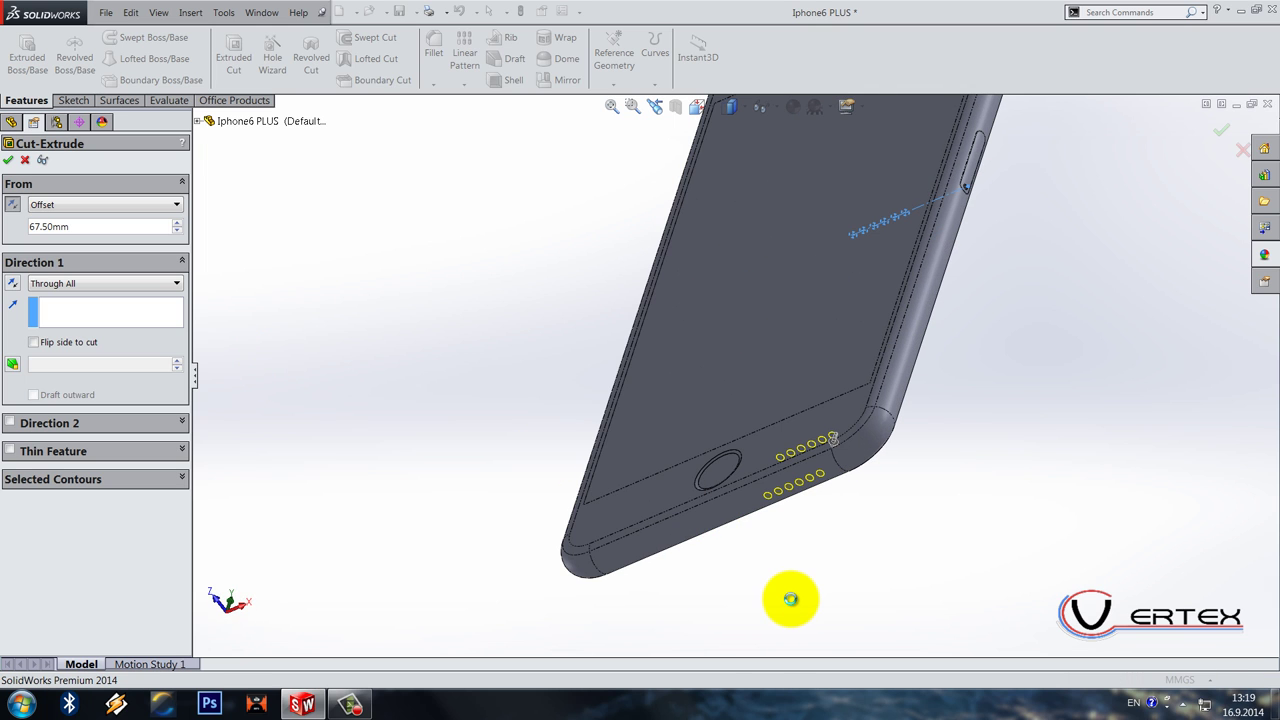
pyautogui.press('Return')
pyautogui.scroll(-5, 814, 394)
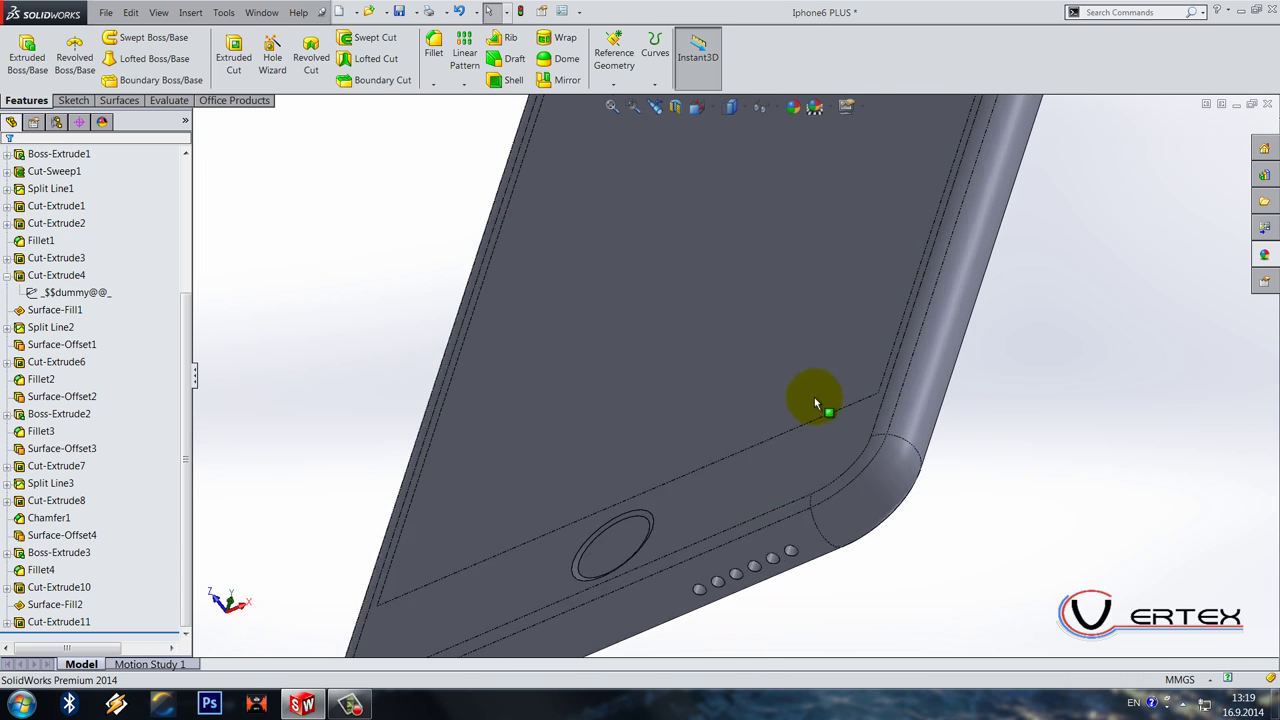
pyautogui.scroll(2, 775, 562)
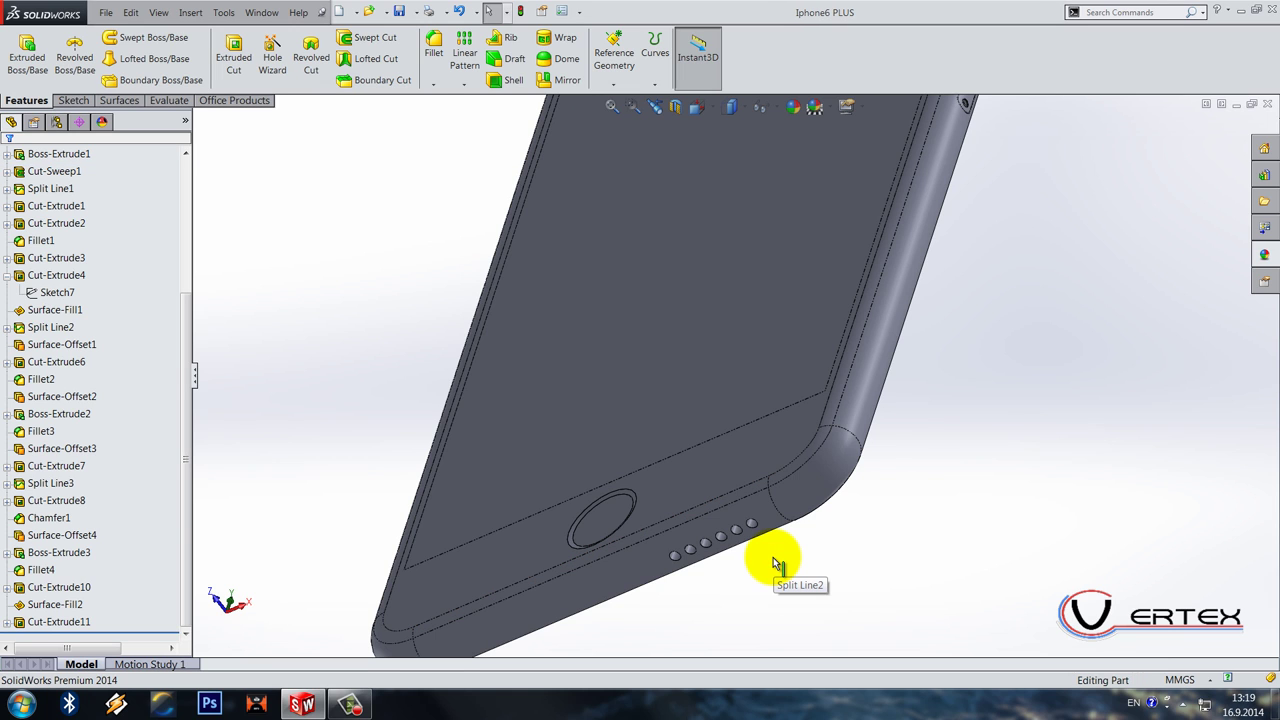
# Step: Add a centerpoint slot about 10.6 mm between arc centres to the speaker-hole sketch, making its centerline coincident with the first circle's centre
pyautogui.scroll(2, 775, 562)
pyautogui.scroll(-1, 28, 612)
pyautogui.rightClick(30, 620)
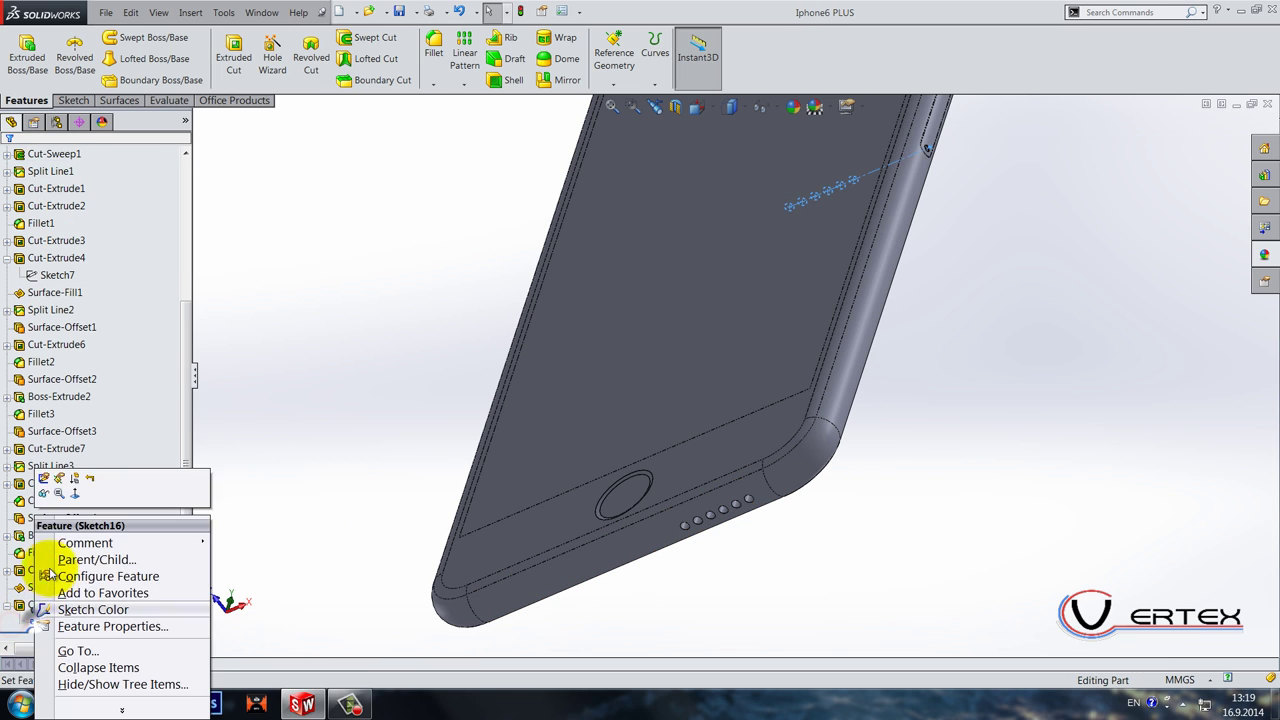
pyautogui.click(43, 478)
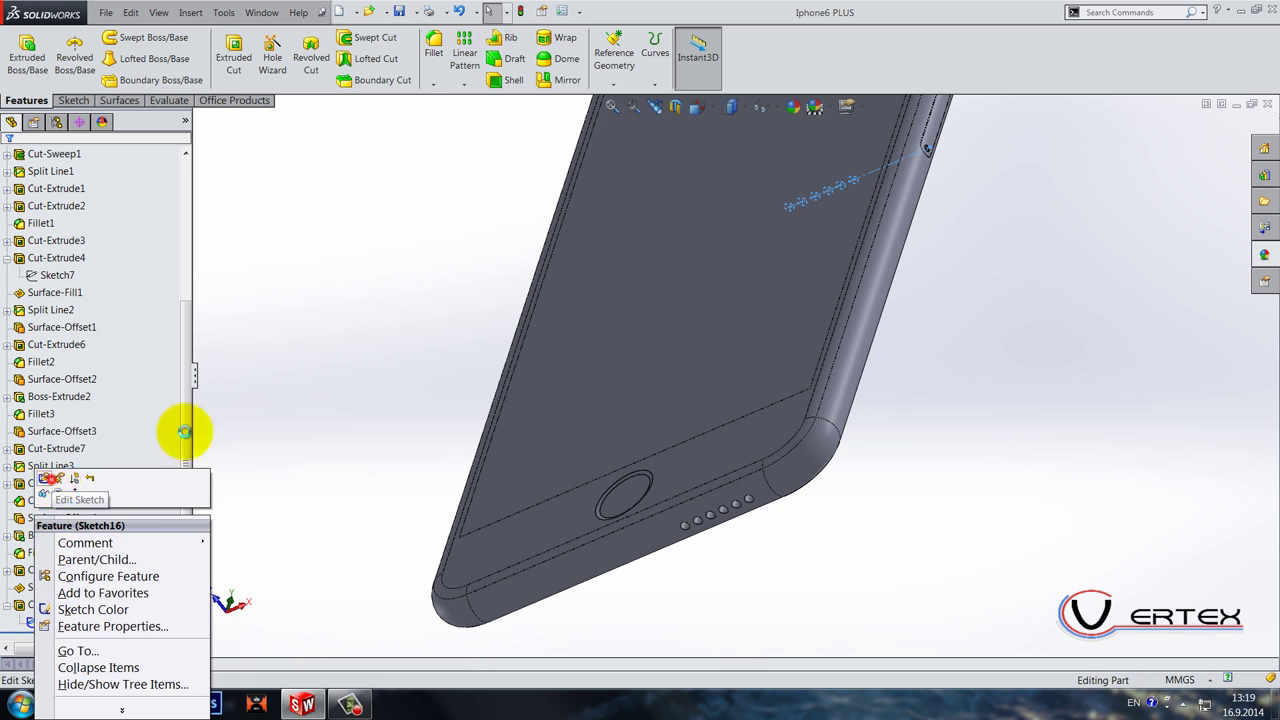
pyautogui.click(706, 112)
pyautogui.click(720, 192)
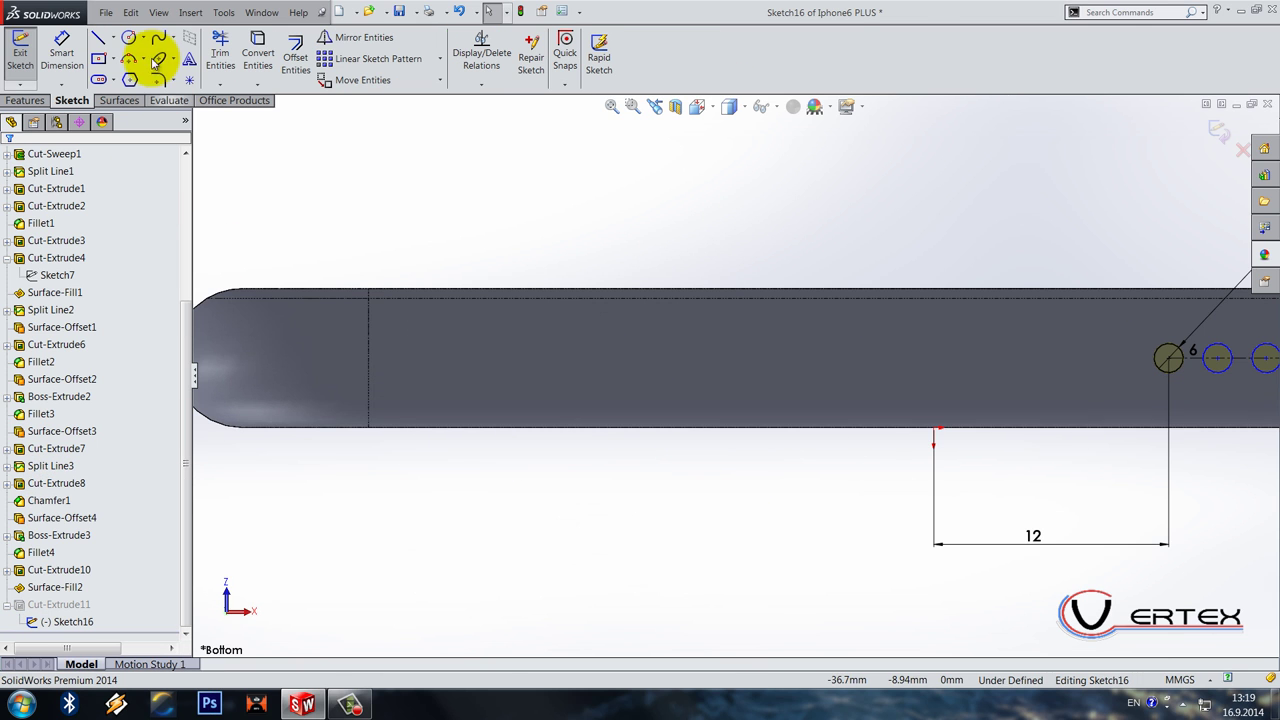
pyautogui.click(98, 79)
pyautogui.click(540, 369)
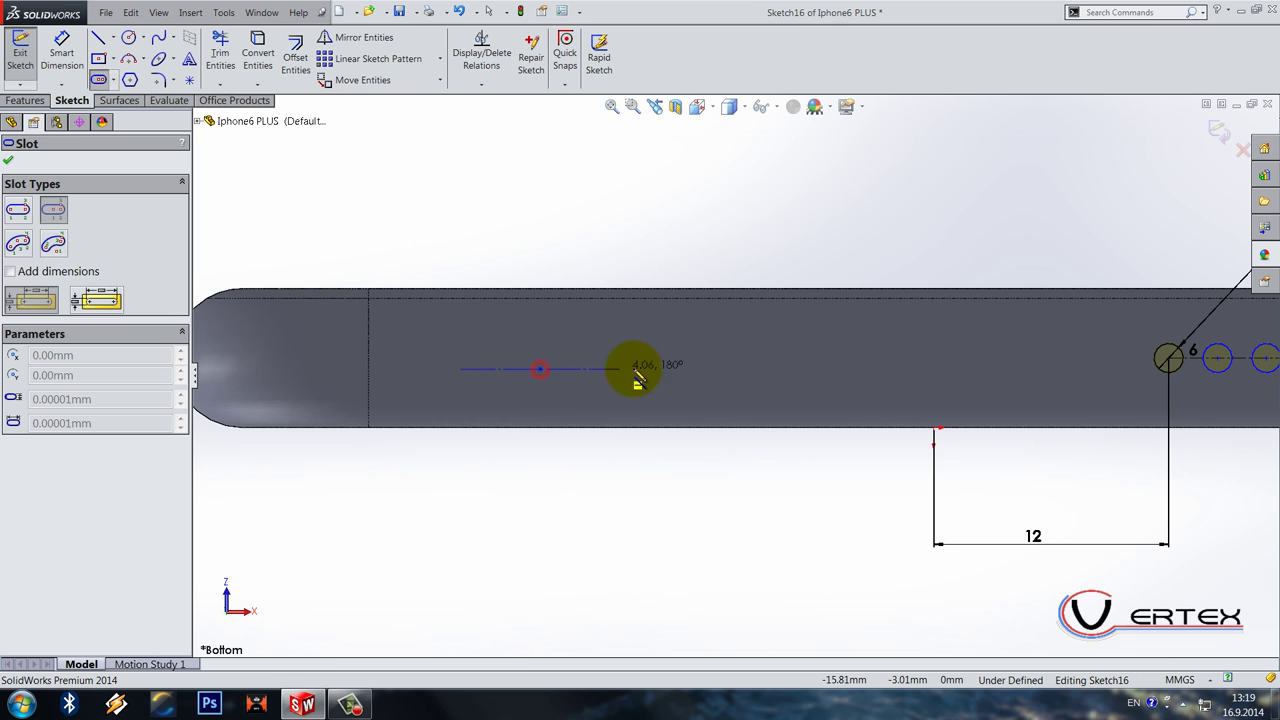
pyautogui.click(658, 365)
pyautogui.click(651, 355)
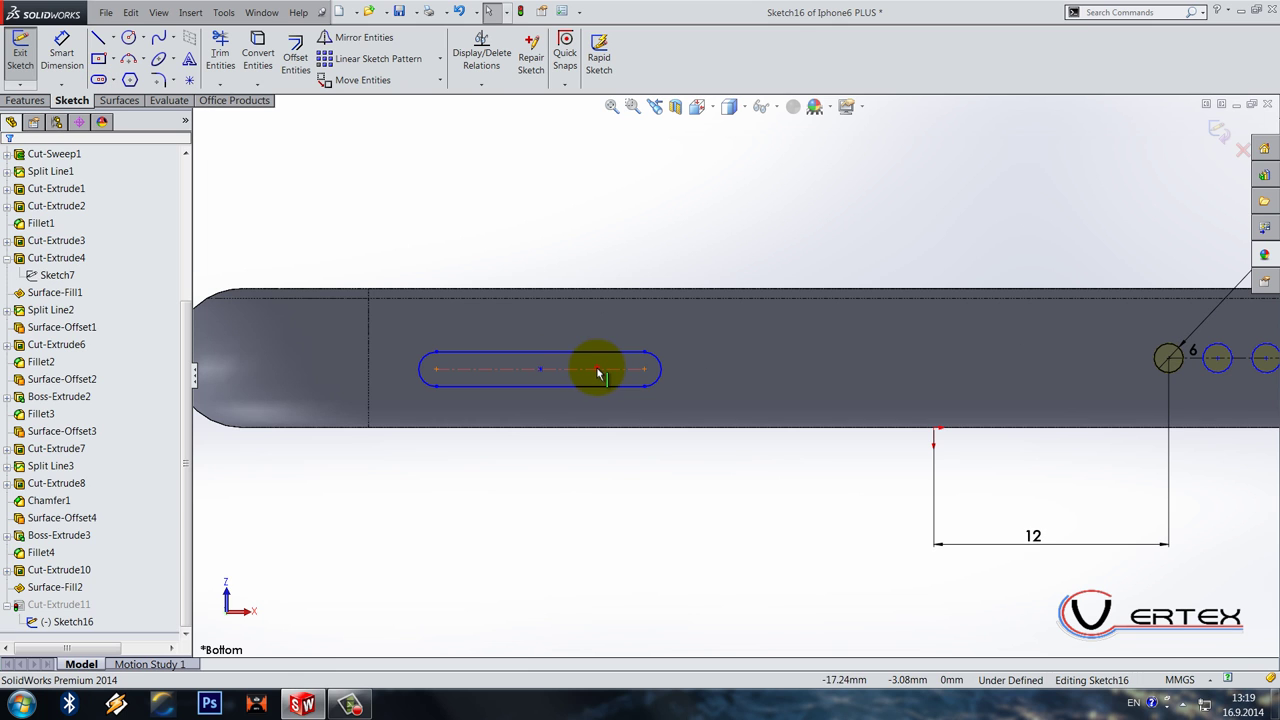
pyautogui.keyDown('ctrl'); pyautogui.click(1170, 362); pyautogui.keyUp('ctrl')
pyautogui.click(1191, 303)
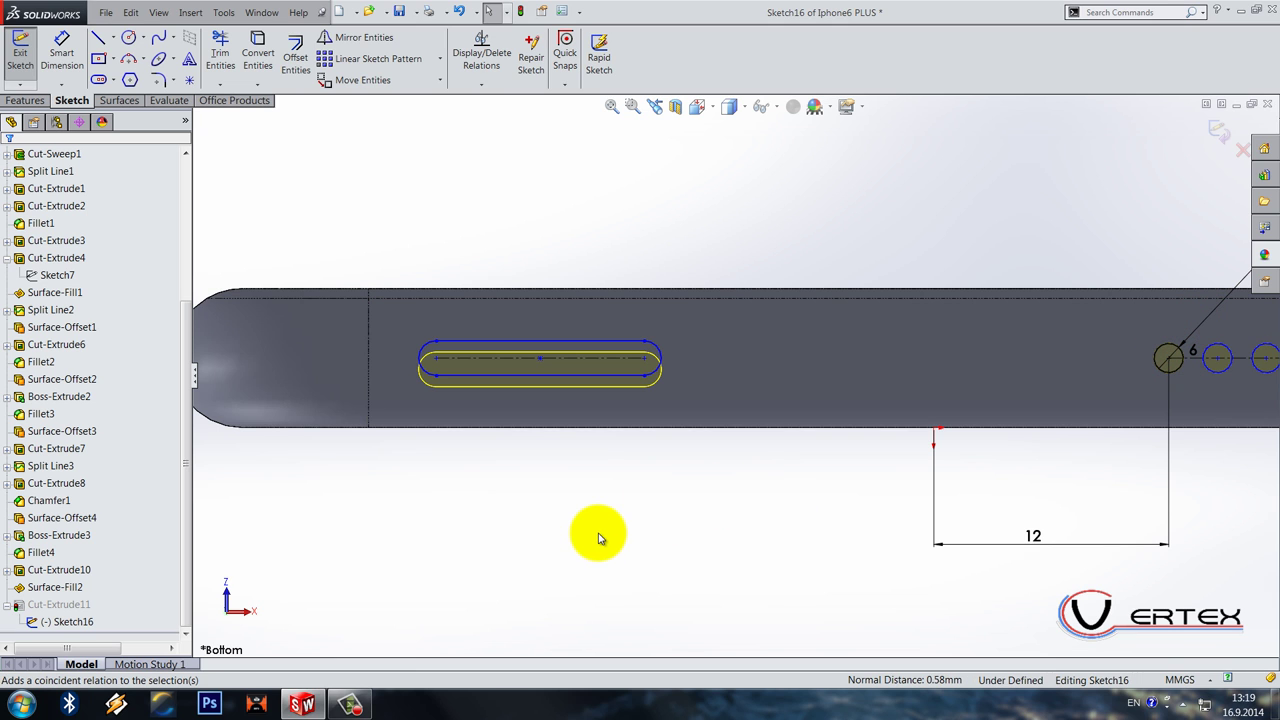
# Step: Dimension the slot's length between its arc centres as 6.5 mm
pyautogui.click(65, 50)
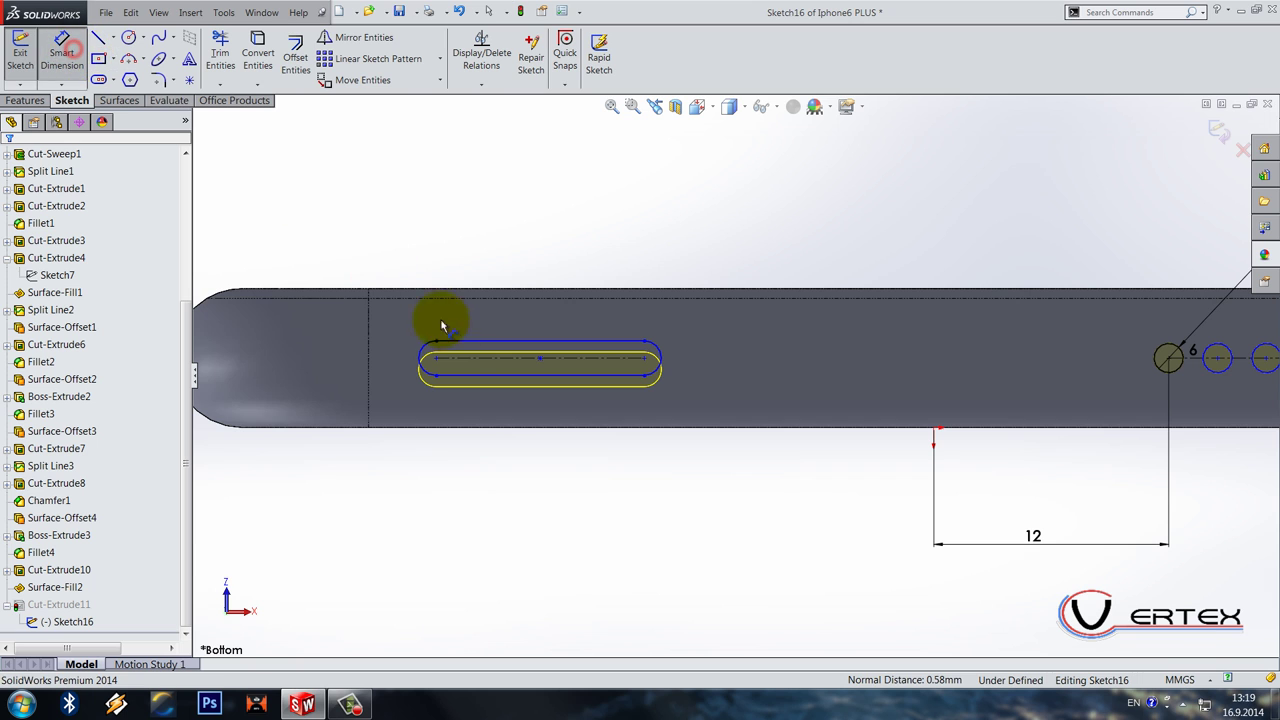
pyautogui.click(482, 367)
pyautogui.click(512, 215)
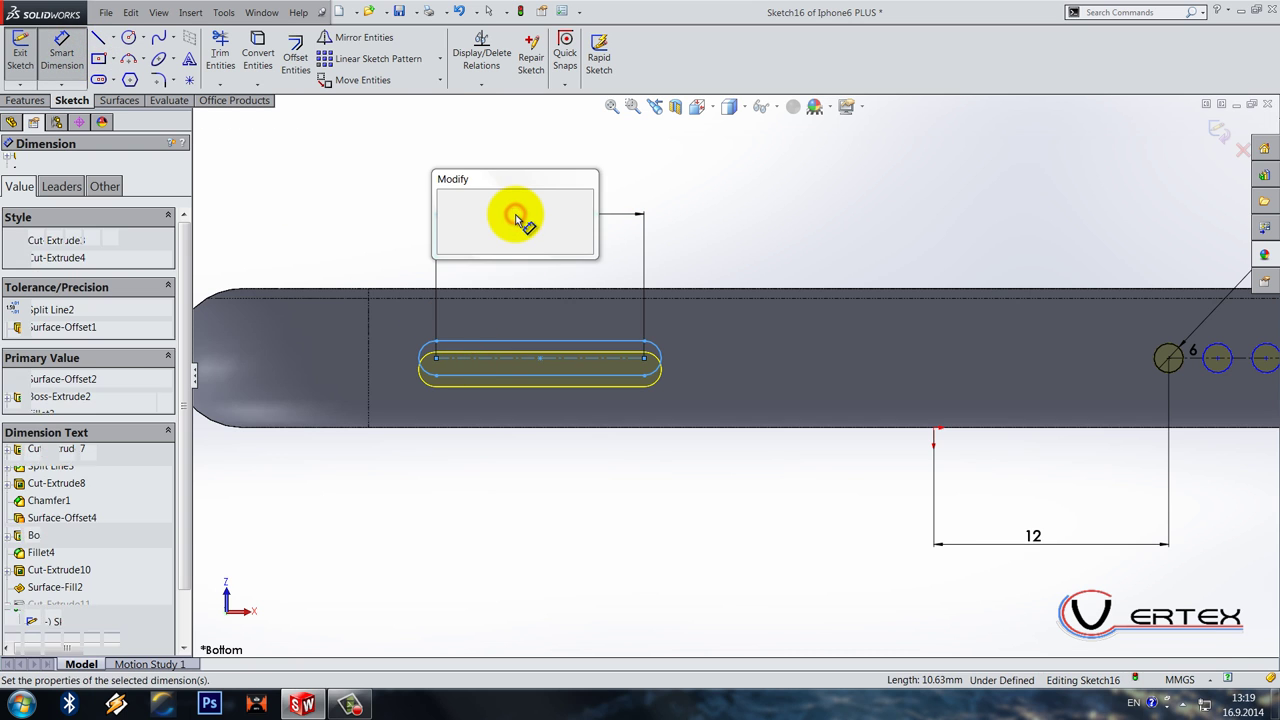
pyautogui.press('Return')
pyautogui.click(623, 250)
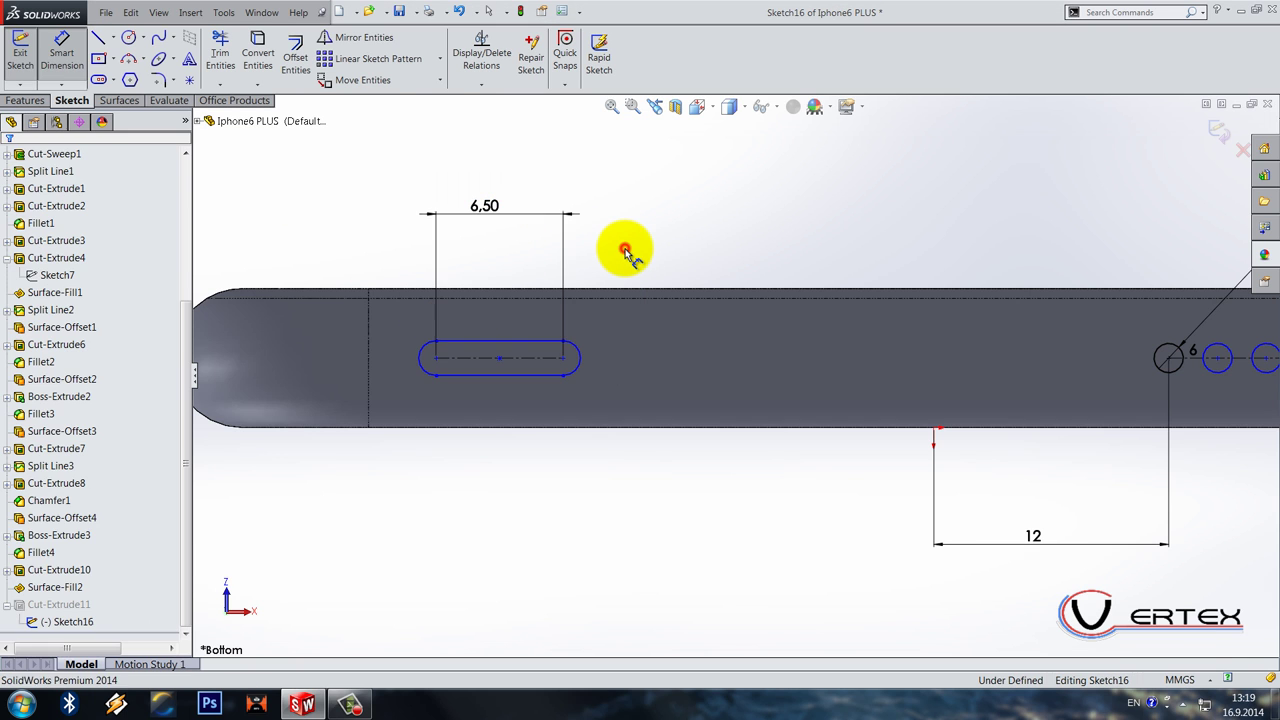
# Step: Dimension the slot's end arc with a radius of 1 mm
pyautogui.click(576, 371)
pyautogui.click(625, 545)
pyautogui.press('Return')
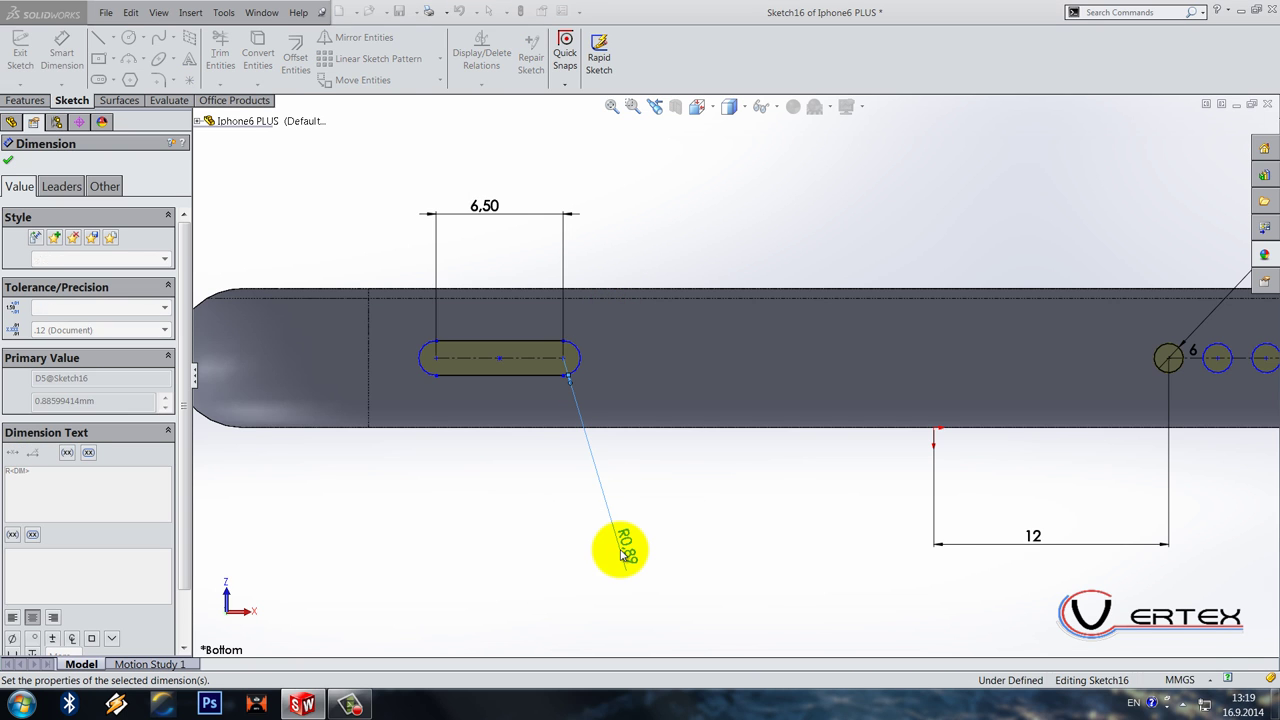
pyautogui.click(991, 476)
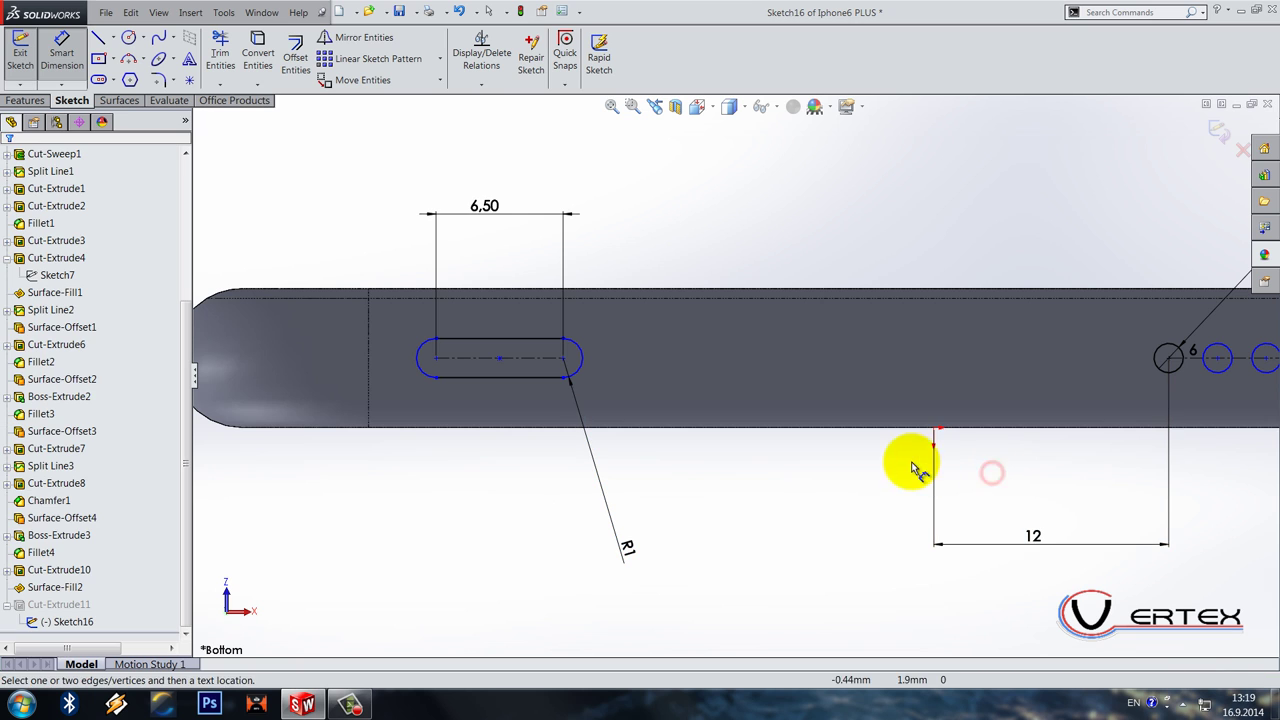
pyautogui.press('Escape')
# Step: Align the slot's centre vertically with the origin and finish editing the sketch so the cut includes the slot
pyautogui.click(932, 429)
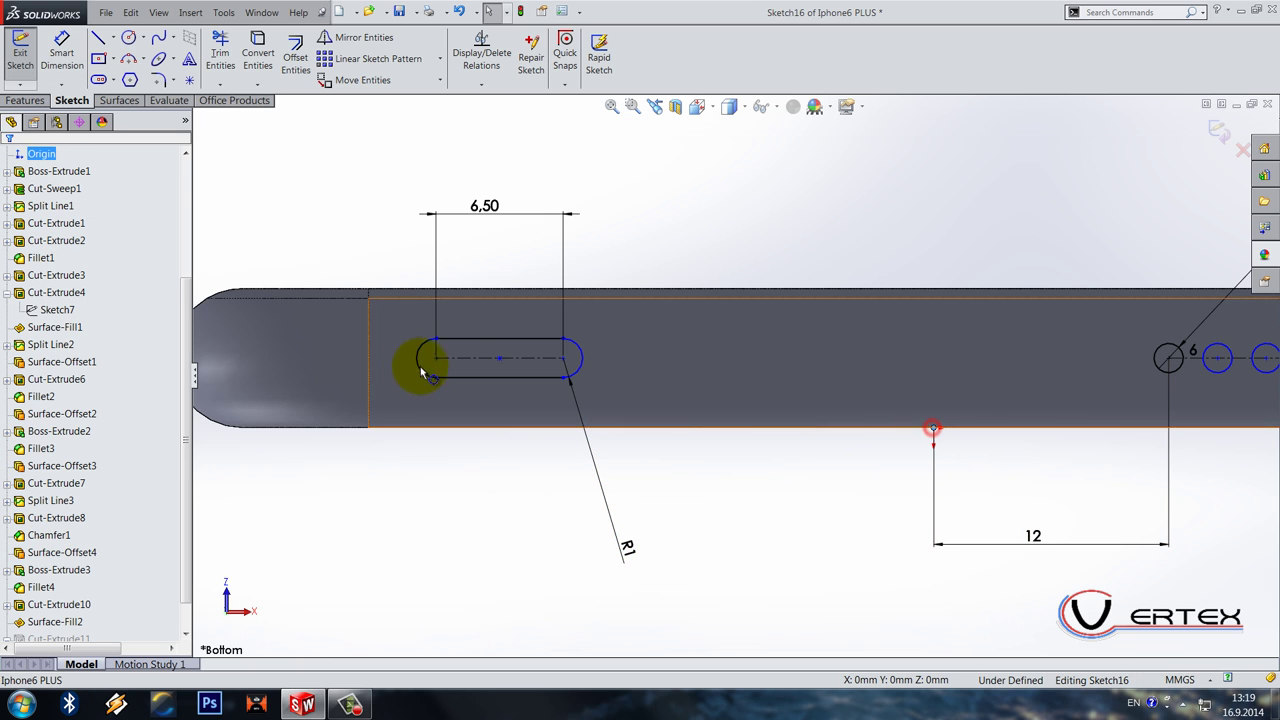
pyautogui.keyDown('ctrl'); pyautogui.click(498, 361); pyautogui.keyUp('ctrl')
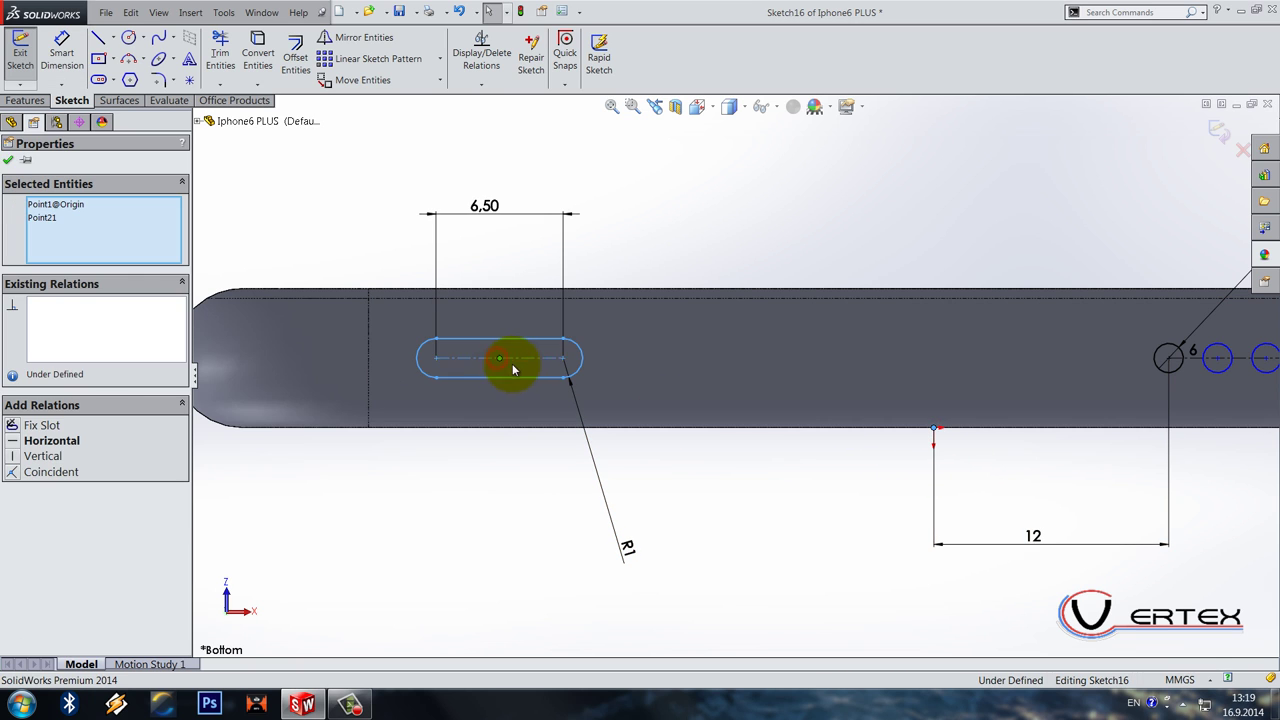
pyautogui.click(566, 303)
pyautogui.click(737, 462)
pyautogui.scroll(4, 777, 506)
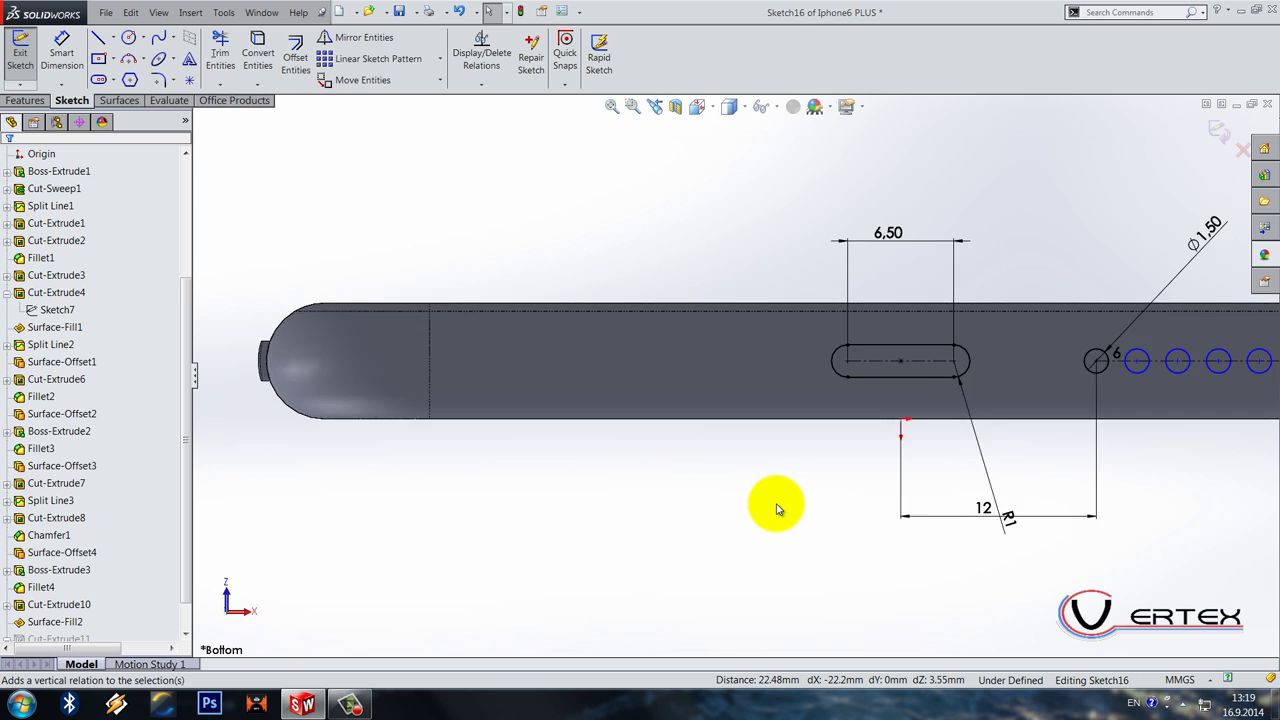
pyautogui.scroll(-3, 830, 378)
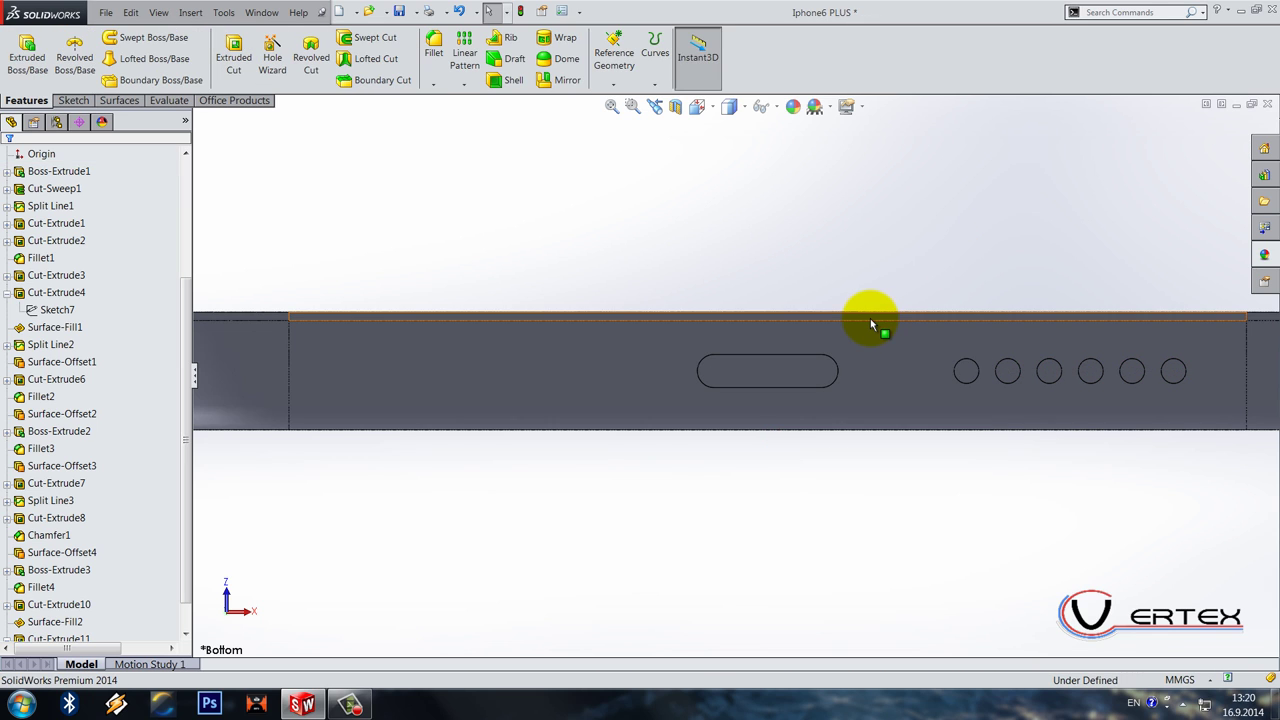
# Step: Start a sketch on the slot cut's recessed face and convert the face's outline into sketch entities
pyautogui.scroll(-2, 870, 318)
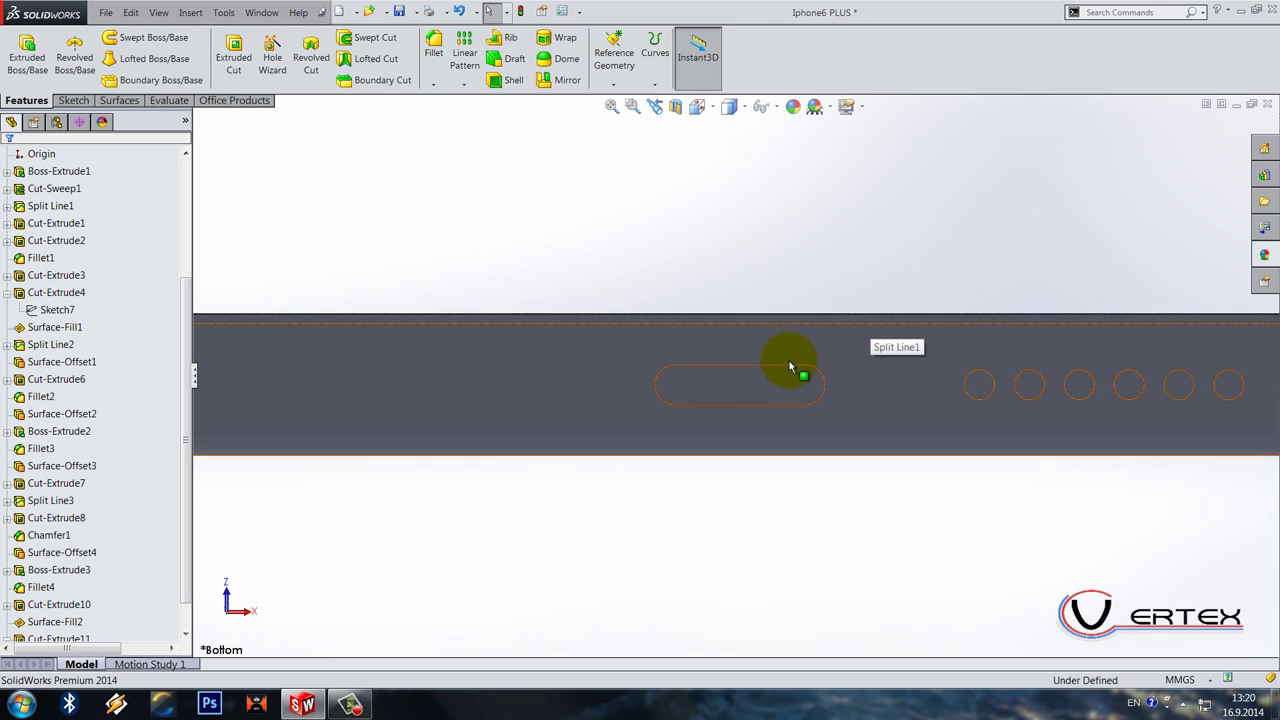
pyautogui.rightClick(757, 387)
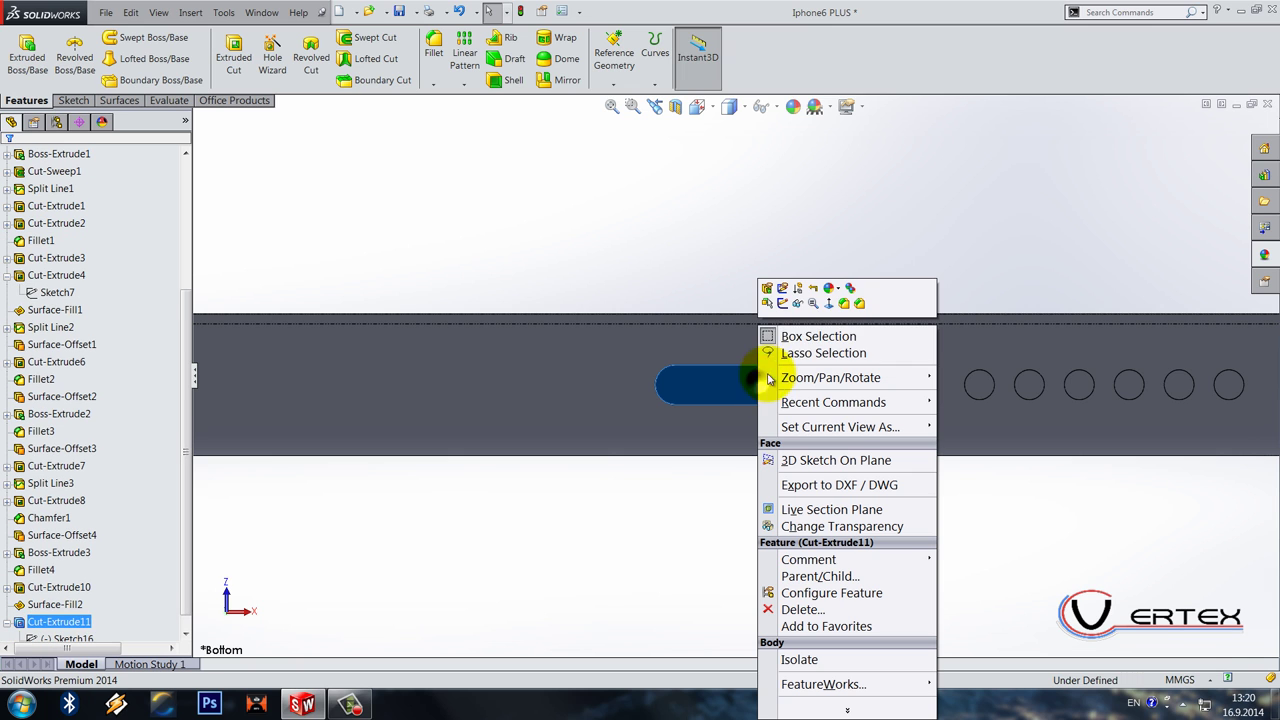
pyautogui.click(785, 304)
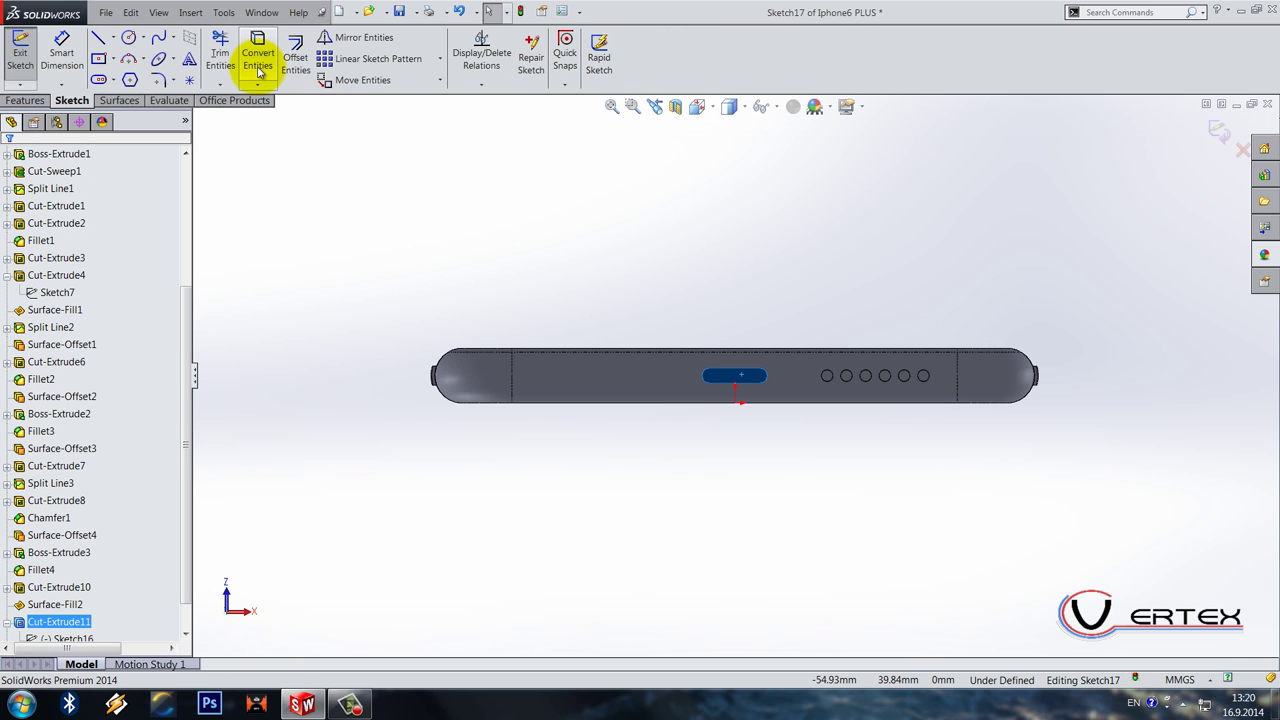
pyautogui.click(258, 58)
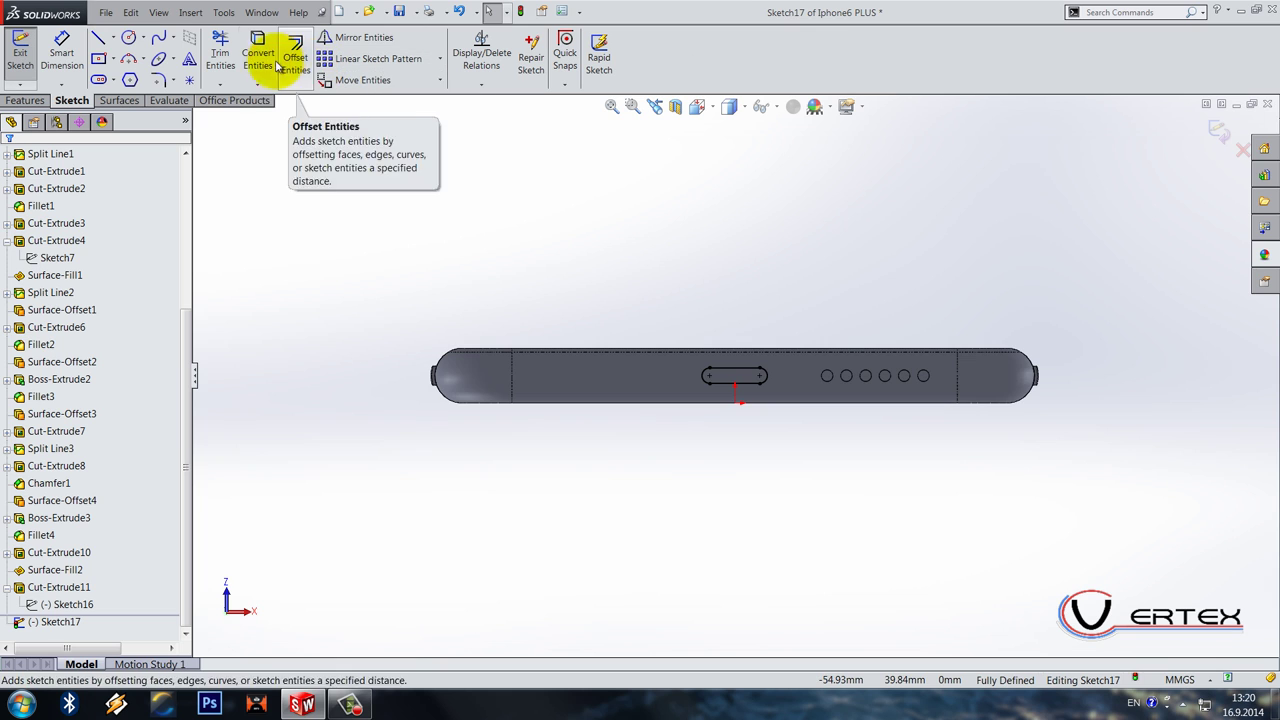
# Step: Offset the converted slot outline inward by 0.25 mm and close the sketch
pyautogui.scroll(-3, 775, 337)
pyautogui.moveTo(571, 306); pyautogui.dragTo(910, 596)
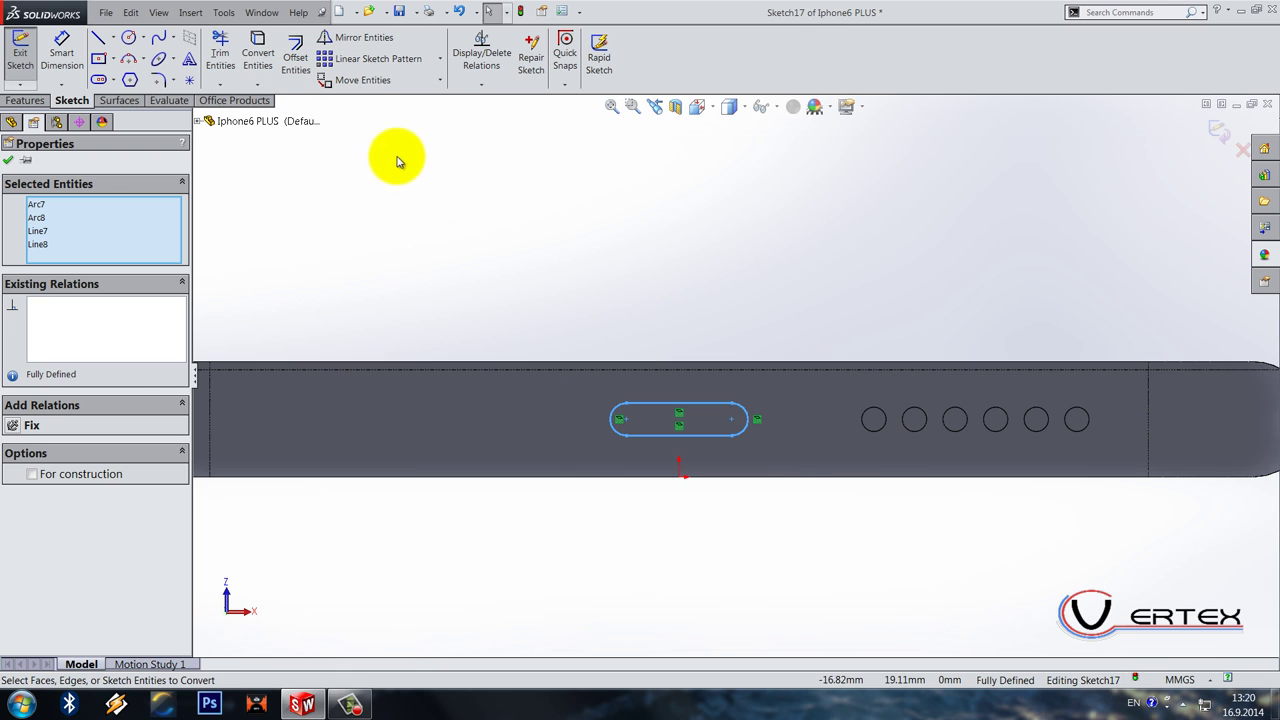
pyautogui.click(300, 50)
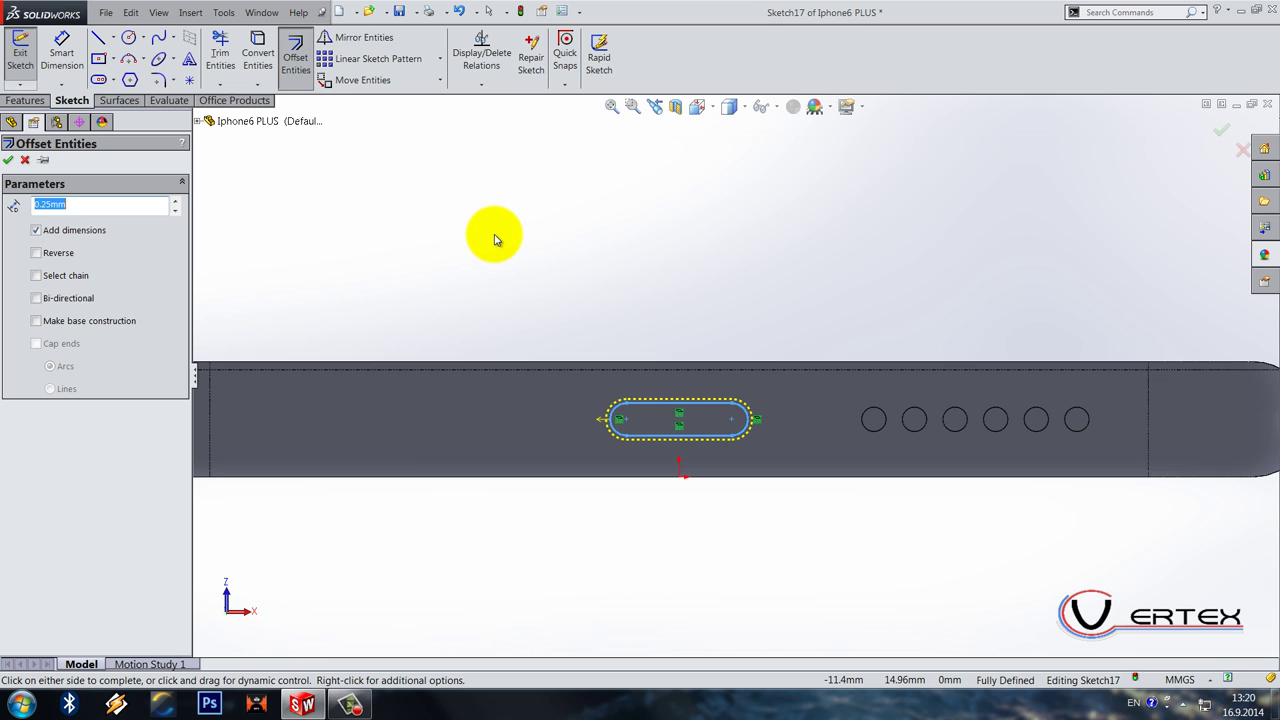
pyautogui.scroll(-2, 671, 423)
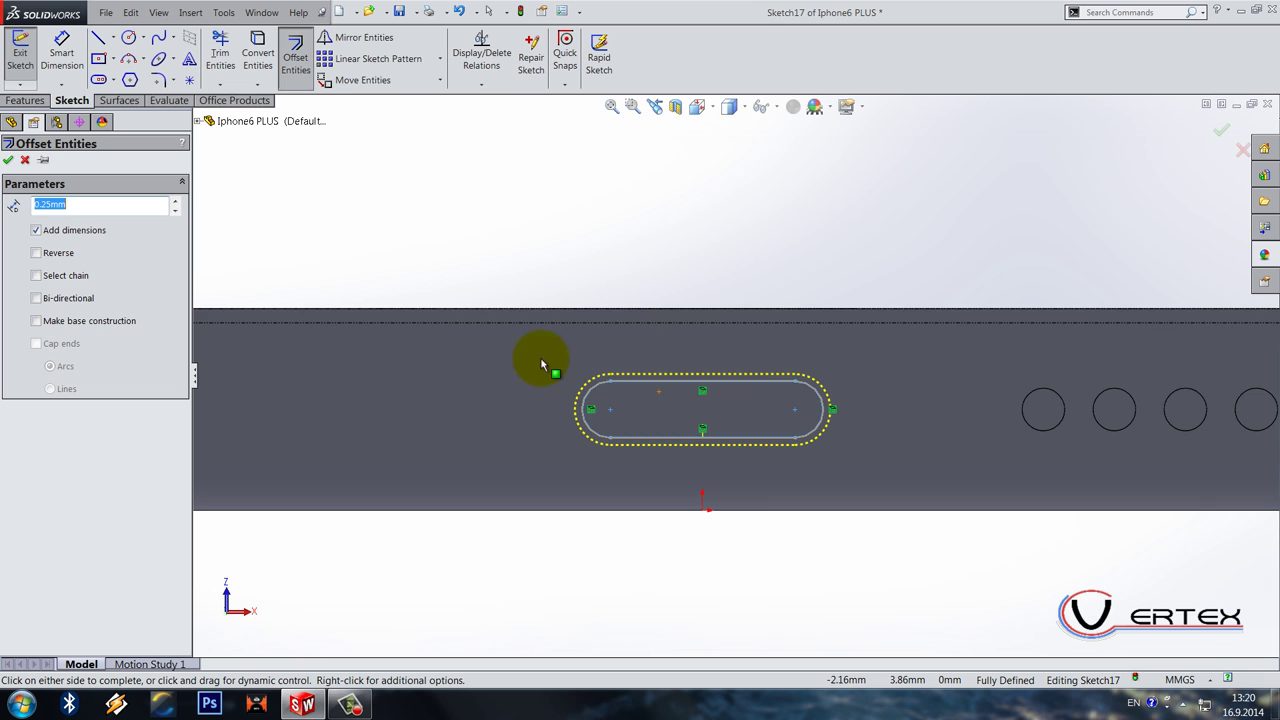
pyautogui.click(36, 255)
pyautogui.press('Return')
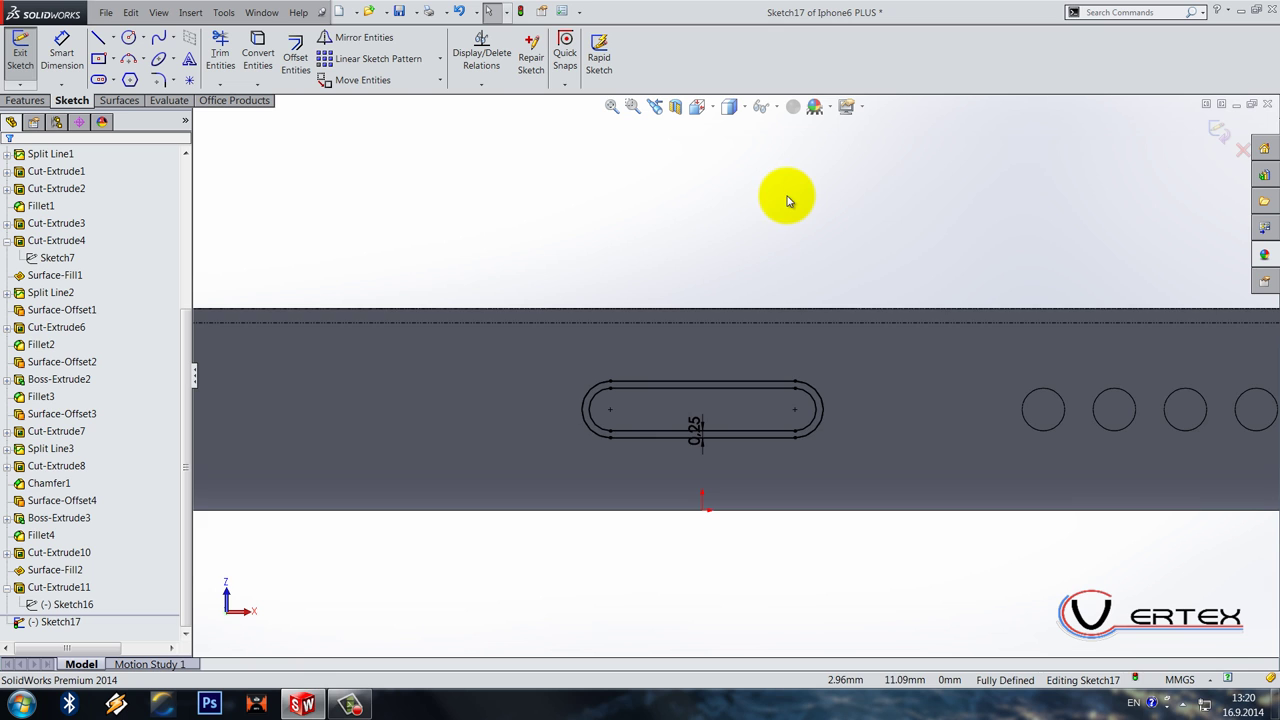
pyautogui.scroll(2, 787, 201)
pyautogui.click(1219, 130)
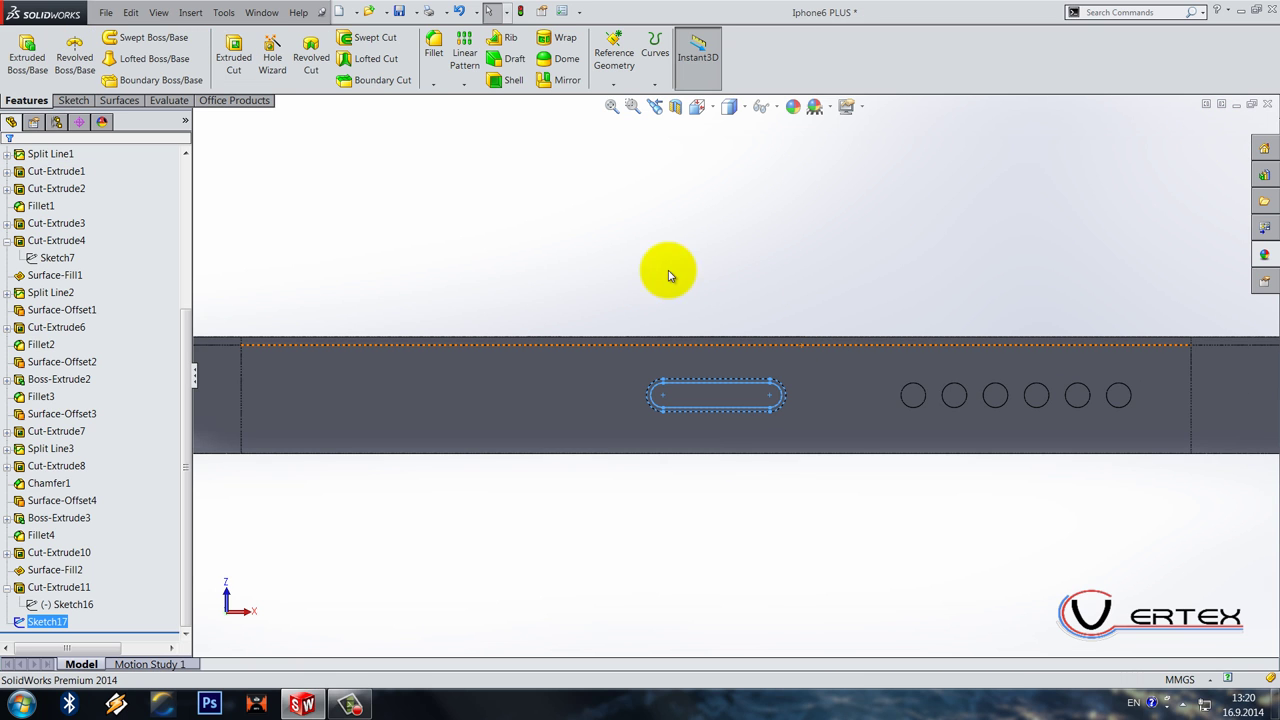
# Step: Extrude the slot ring sketch as a boss 10.75 mm toward the phone's bottom end
pyautogui.click(28, 60)
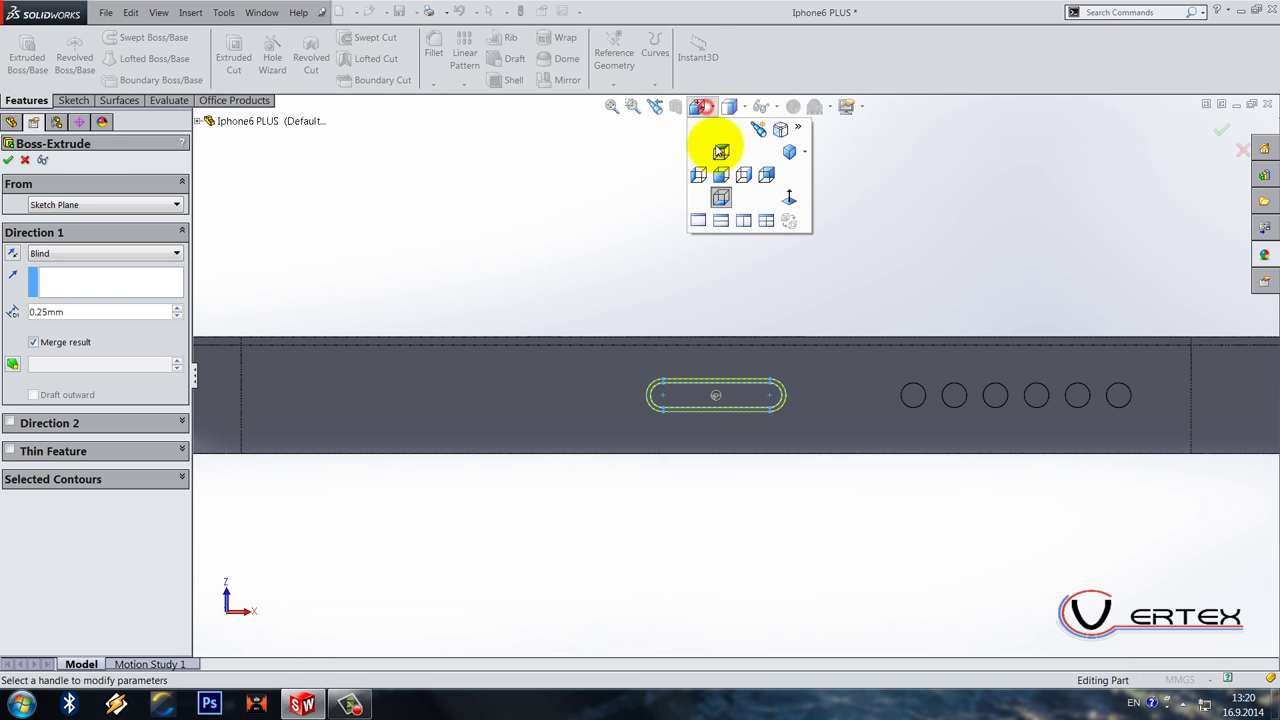
pyautogui.click(709, 171)
pyautogui.scroll(-4, 740, 614)
pyautogui.scroll(-1, 760, 549)
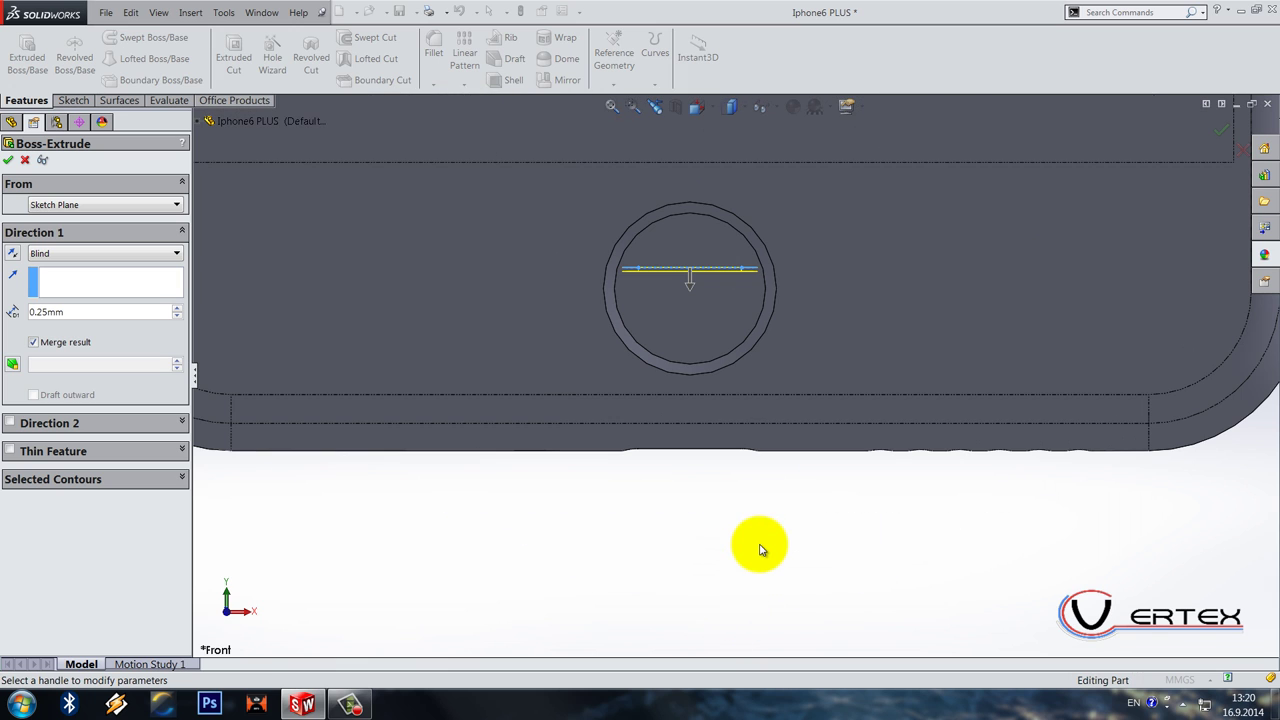
pyautogui.click(116, 309)
pyautogui.write('10.75')
pyautogui.press('Return')
pyautogui.rightClick(627, 545)
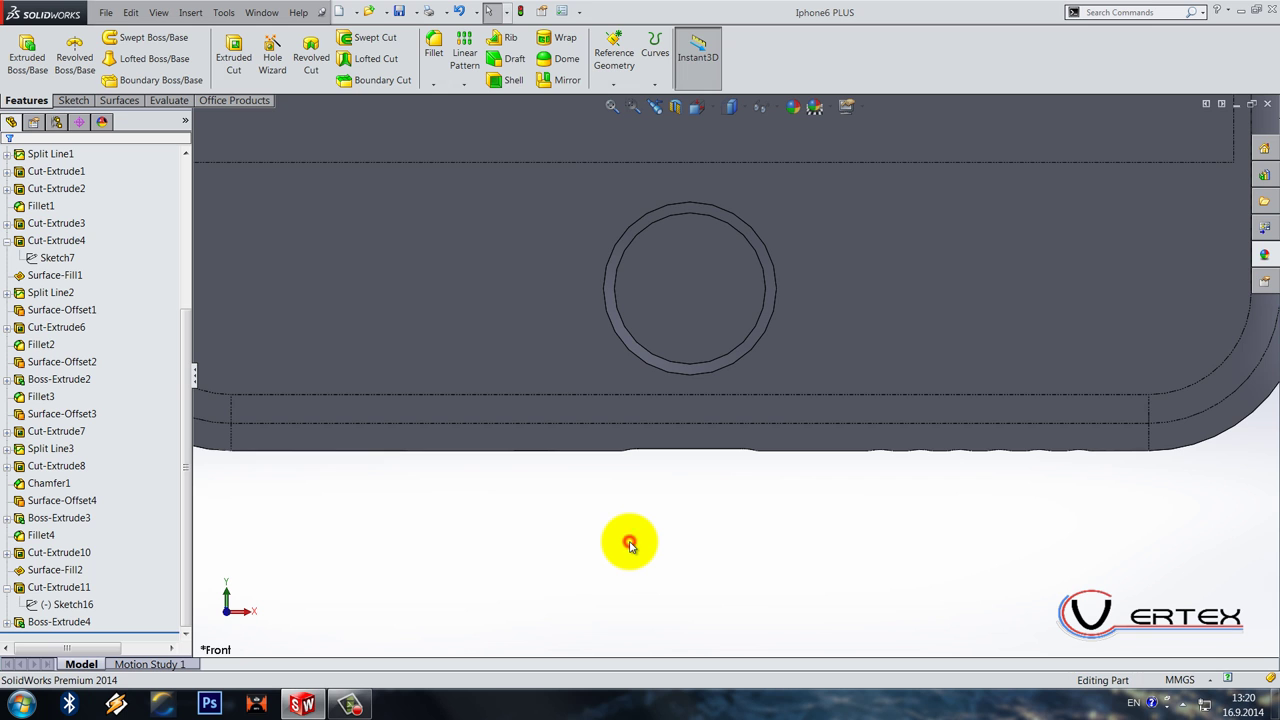
# Step: Inspect the extruded ring inside the bottom-end slot and select it
pyautogui.scroll(10, 629, 543)
pyautogui.moveTo(698, 303); pyautogui.dragTo(651, 366, button='middle')
pyautogui.scroll(-5, 727, 496)
pyautogui.scroll(-6, 727, 496)
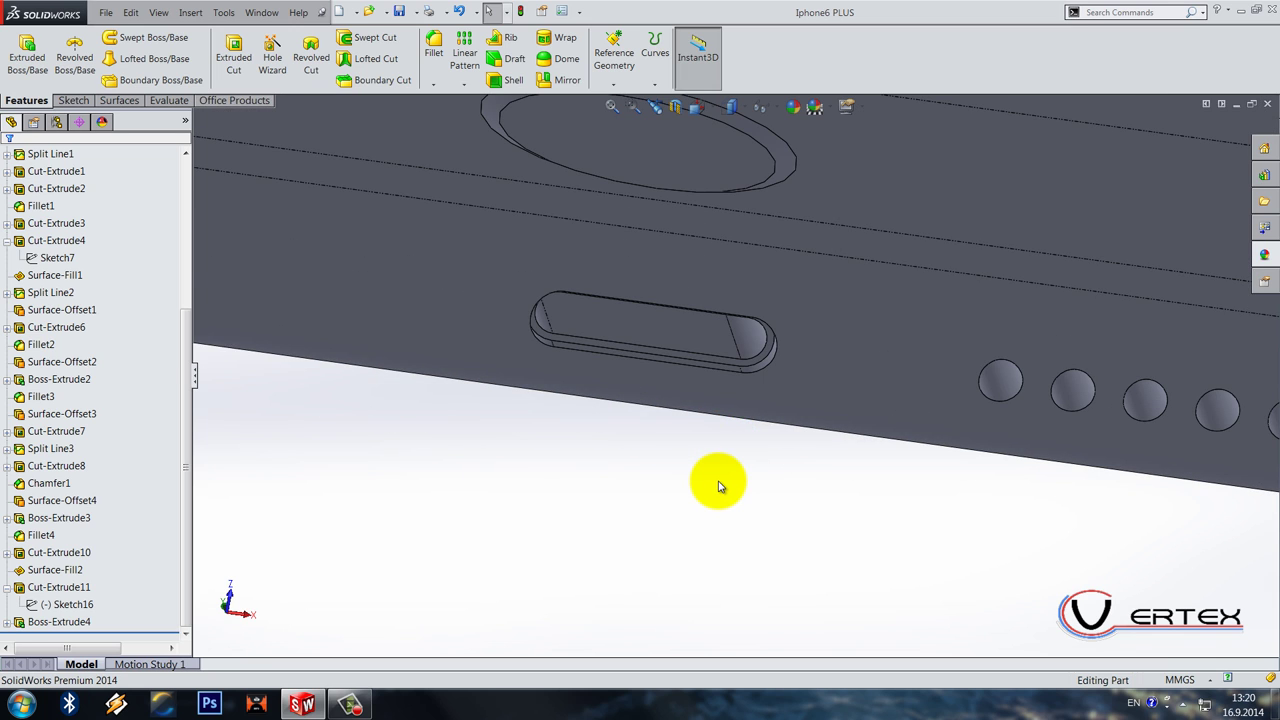
pyautogui.rightClick(632, 316)
pyautogui.click(652, 287)
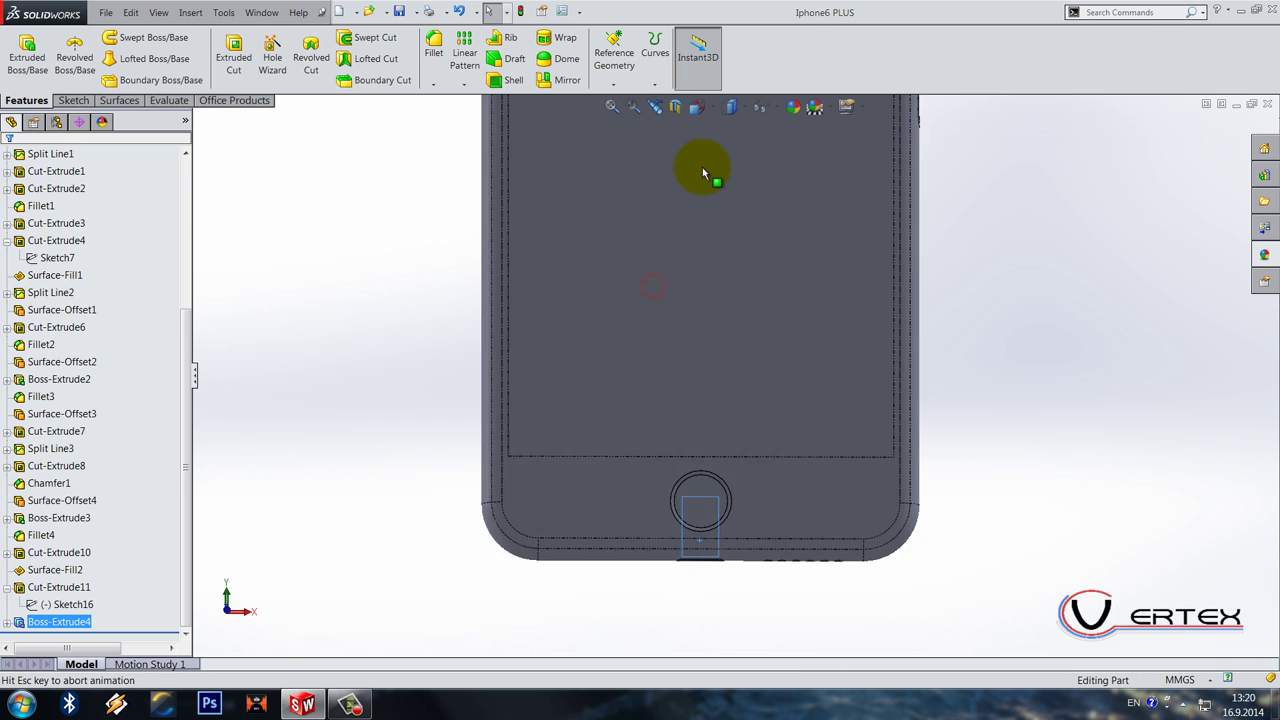
# Step: Switch the display to wireframe and offset the left inner edge of the charging port inward by 0.52 mm in the sketch
pyautogui.click(727, 106)
pyautogui.click(731, 215)
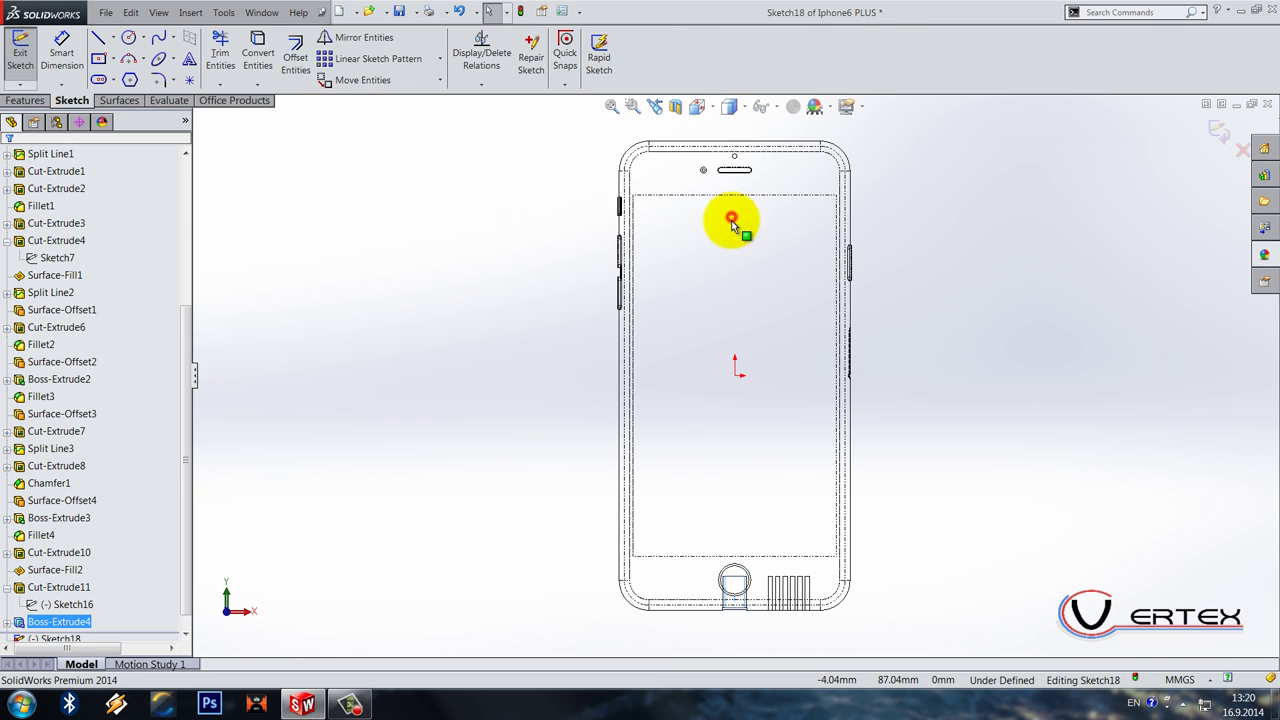
pyautogui.scroll(-6, 758, 635)
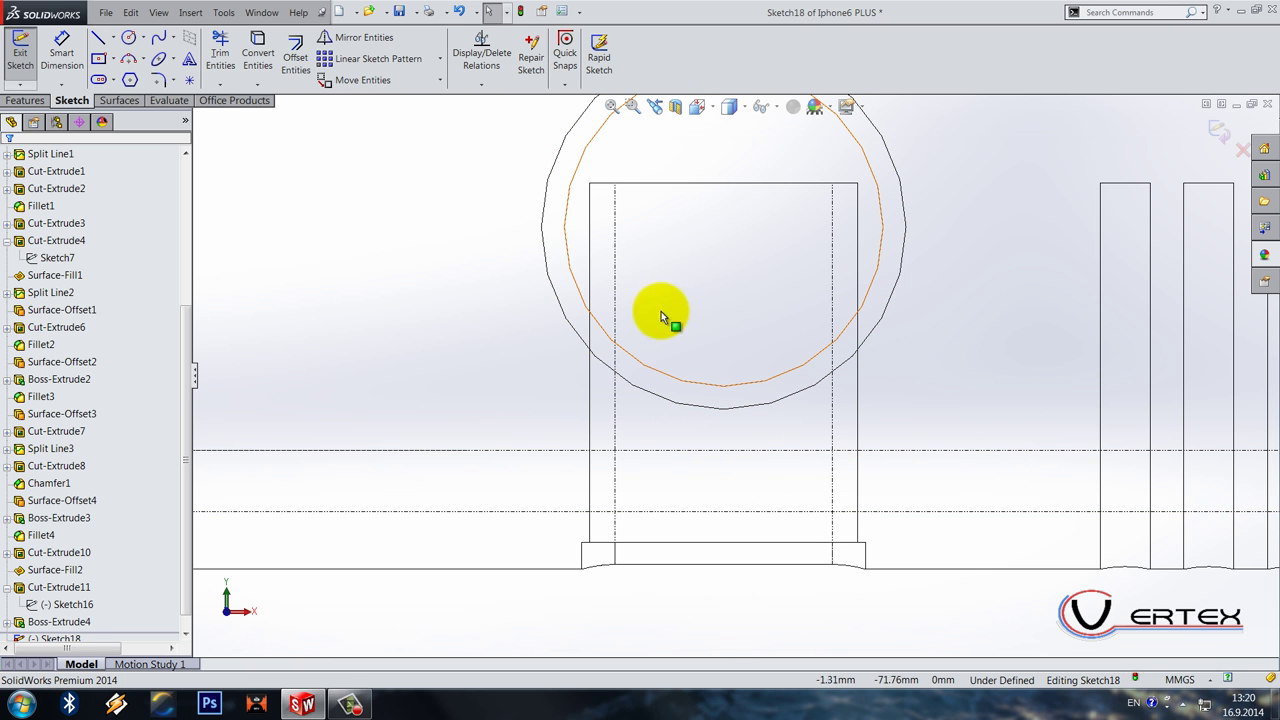
pyautogui.click(615, 282)
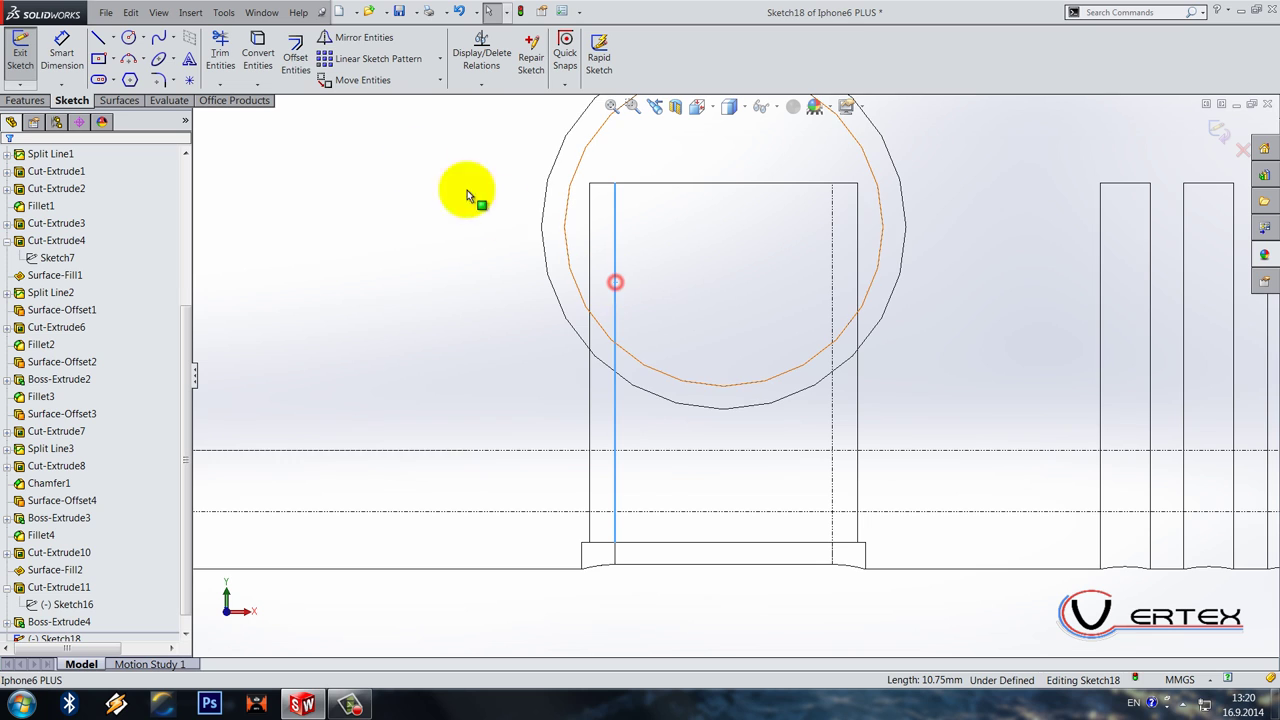
pyautogui.click(295, 58)
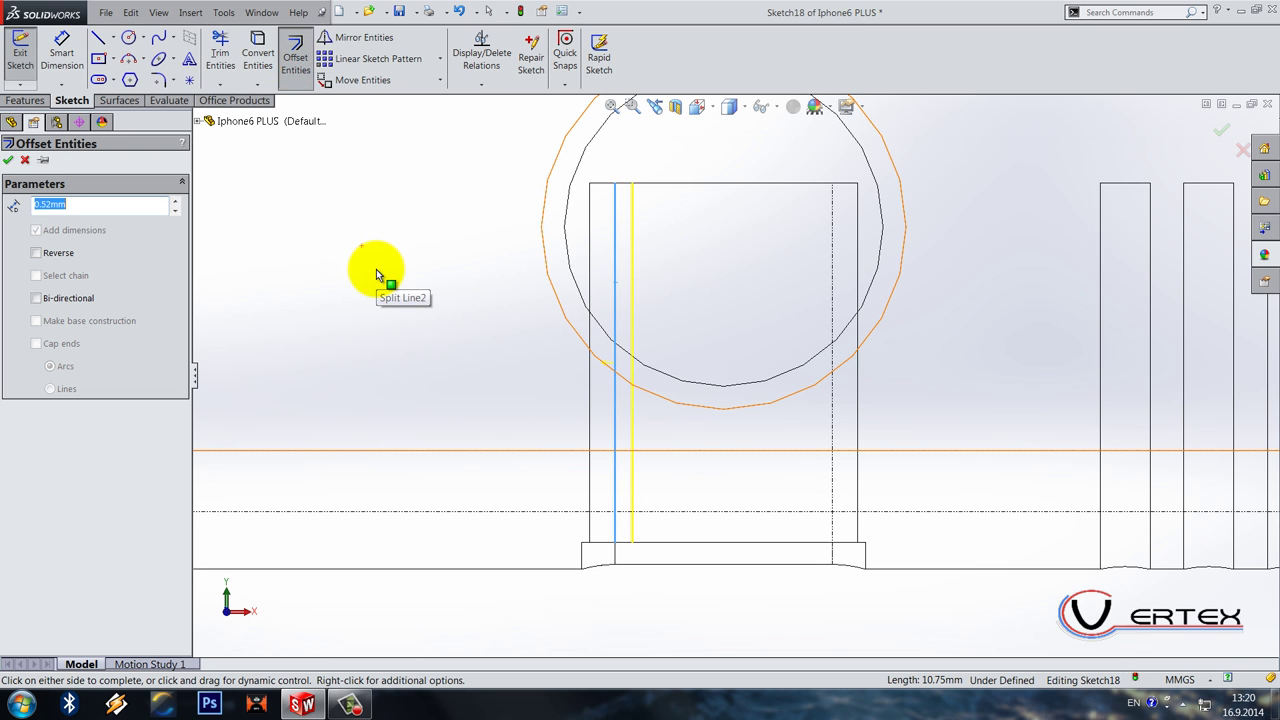
pyautogui.click(665, 397)
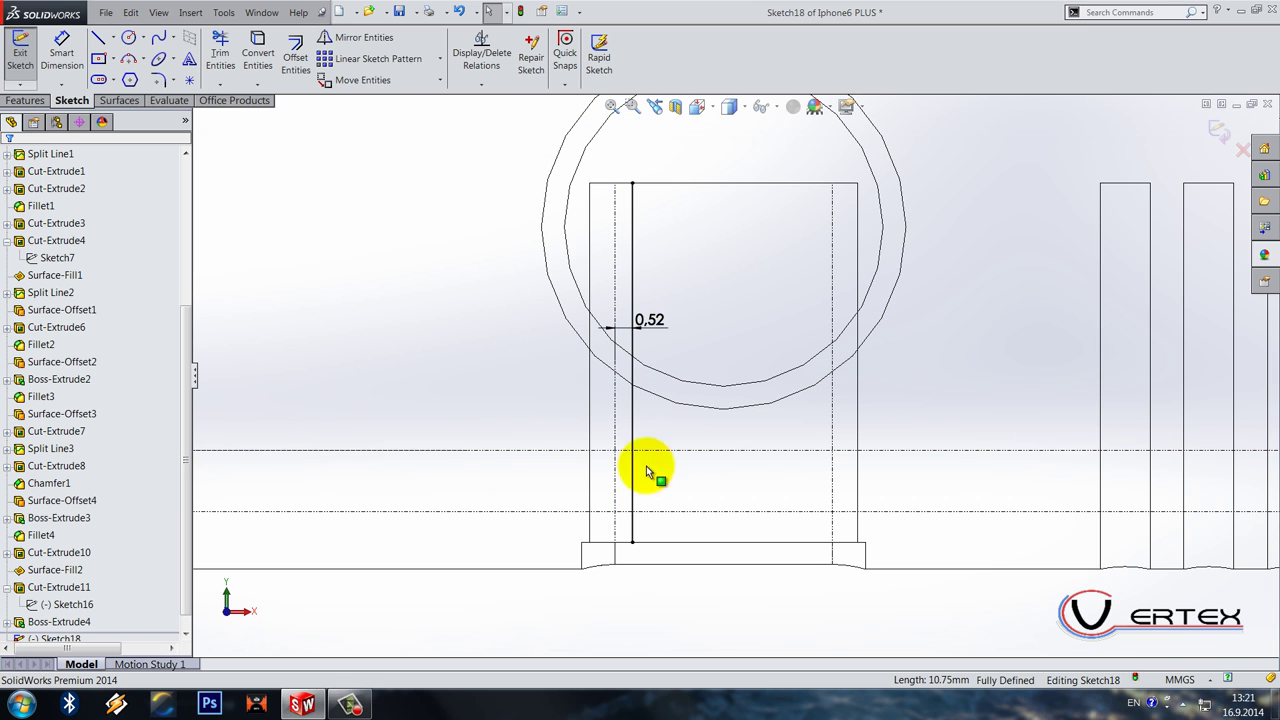
# Step: Move the offset dimension aside, shorten the offset line from its lower end, and set the line's length to 9.5 mm
pyautogui.moveTo(657, 320); pyautogui.dragTo(455, 290)
pyautogui.click(620, 578)
pyautogui.moveTo(633, 545); pyautogui.dragTo(665, 490)
pyautogui.click(218, 180)
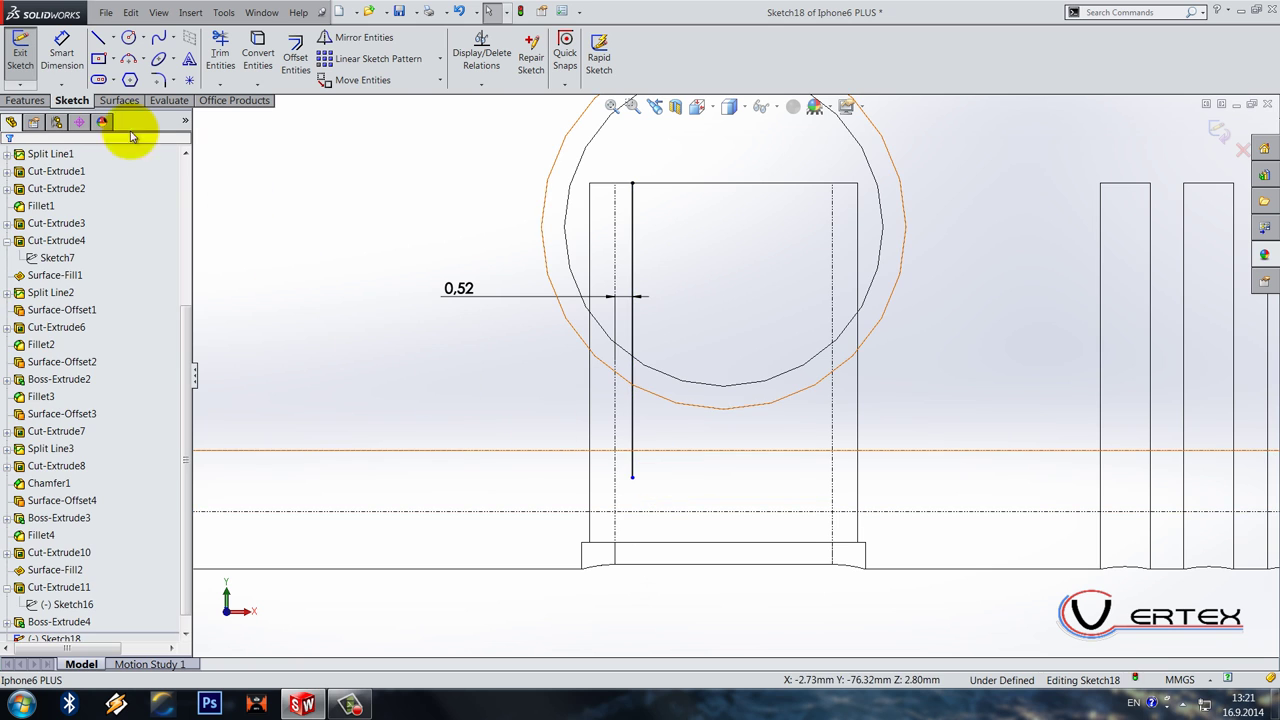
pyautogui.click(633, 225)
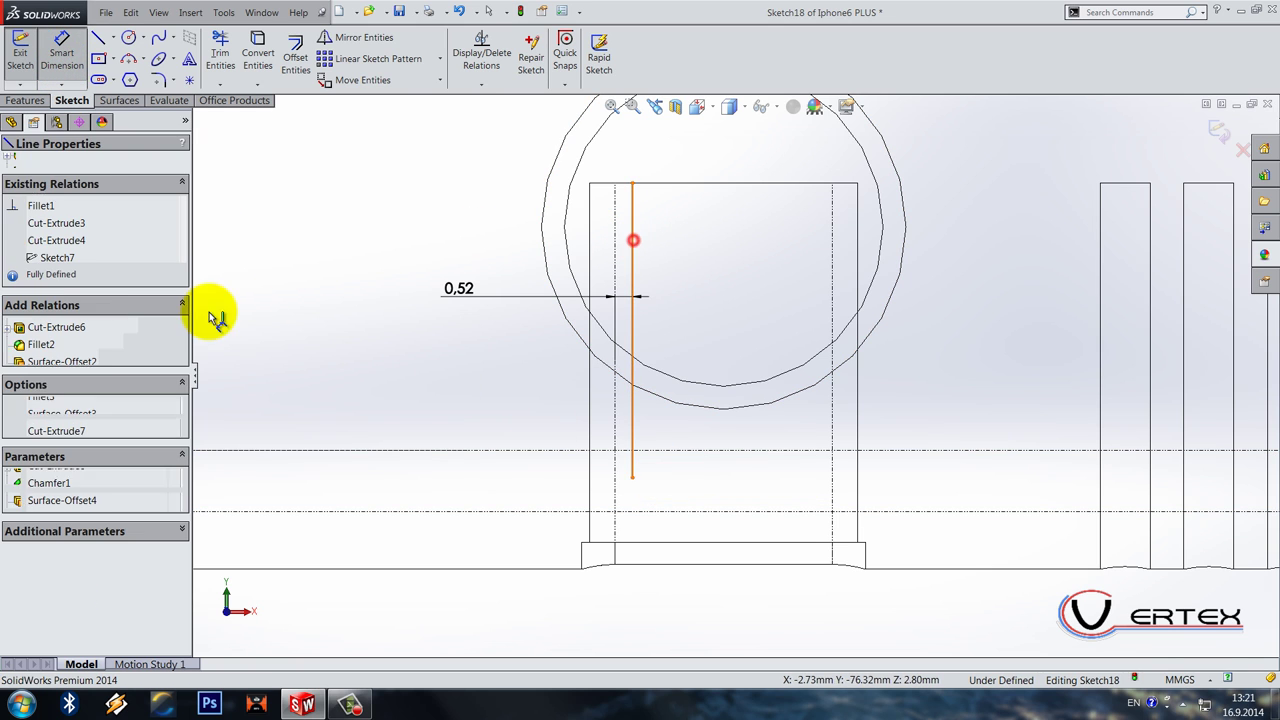
pyautogui.click(313, 290)
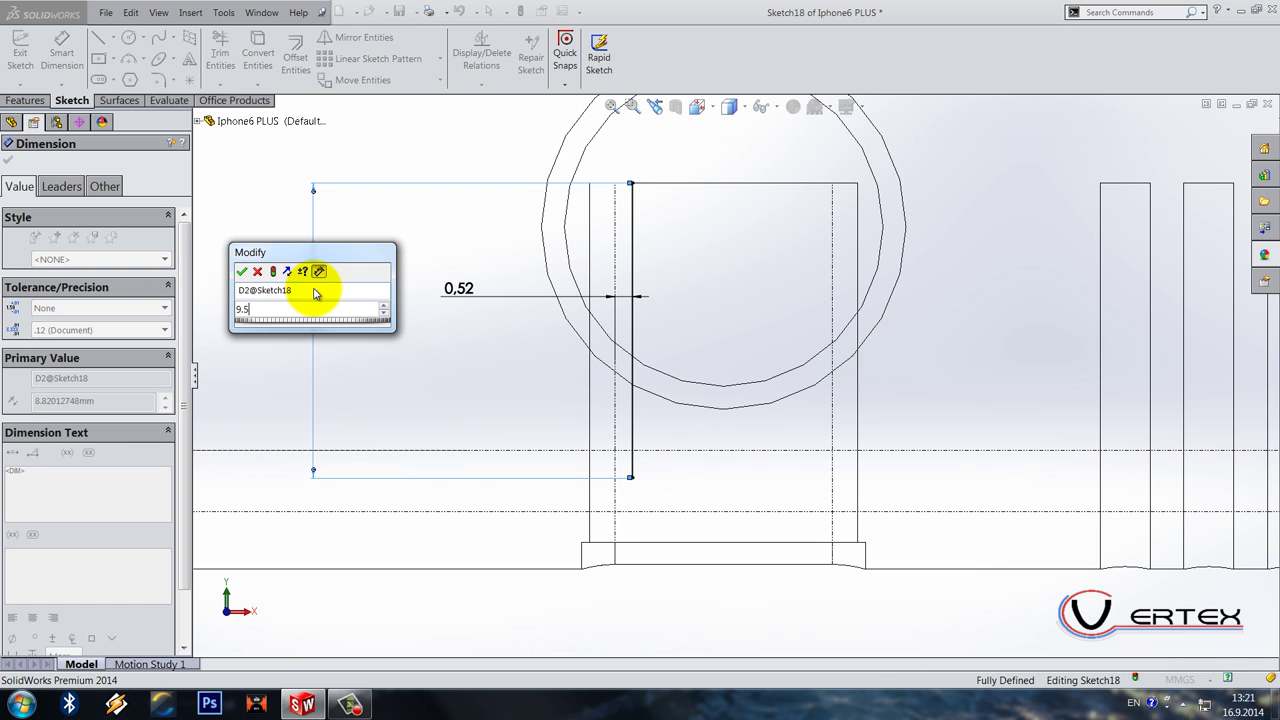
pyautogui.write('9.5')
pyautogui.press('Return')
pyautogui.click(750, 294)
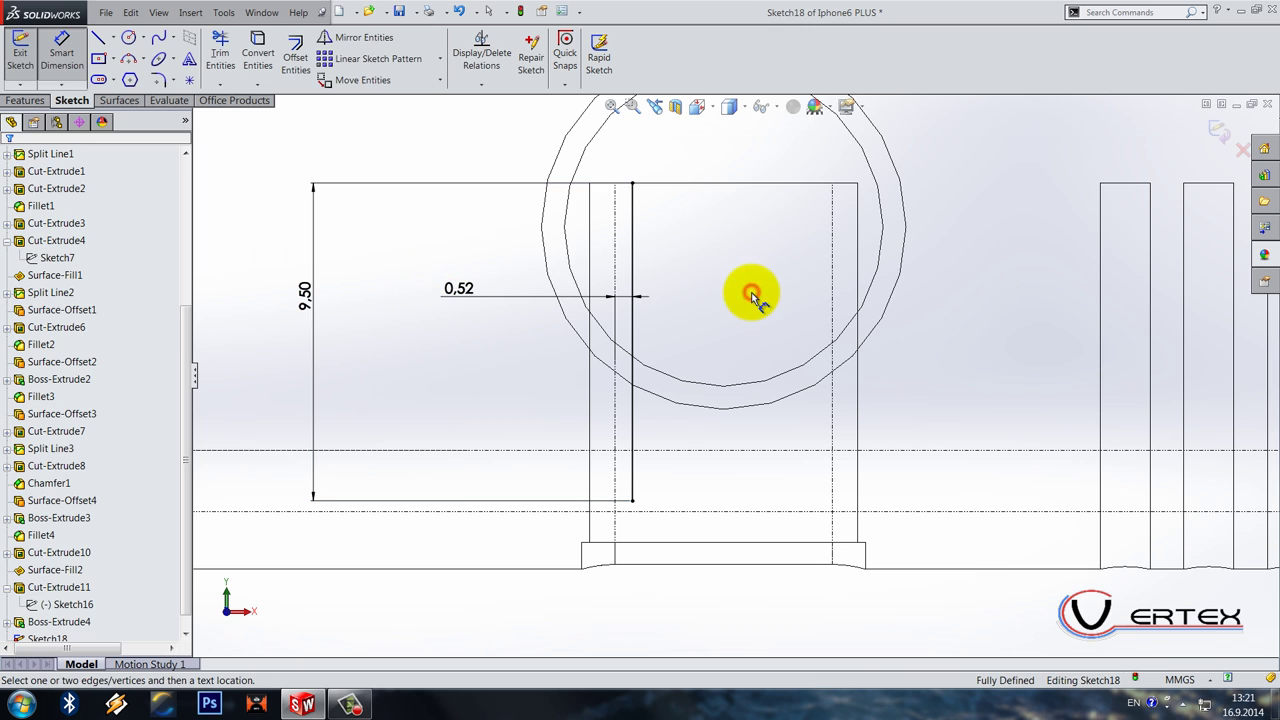
pyautogui.press('Escape')
# Step: Create a linear sketch pattern of the 9.5 mm line along the X-axis with 8 instances spaced 0.78 mm apart
pyautogui.click(632, 238)
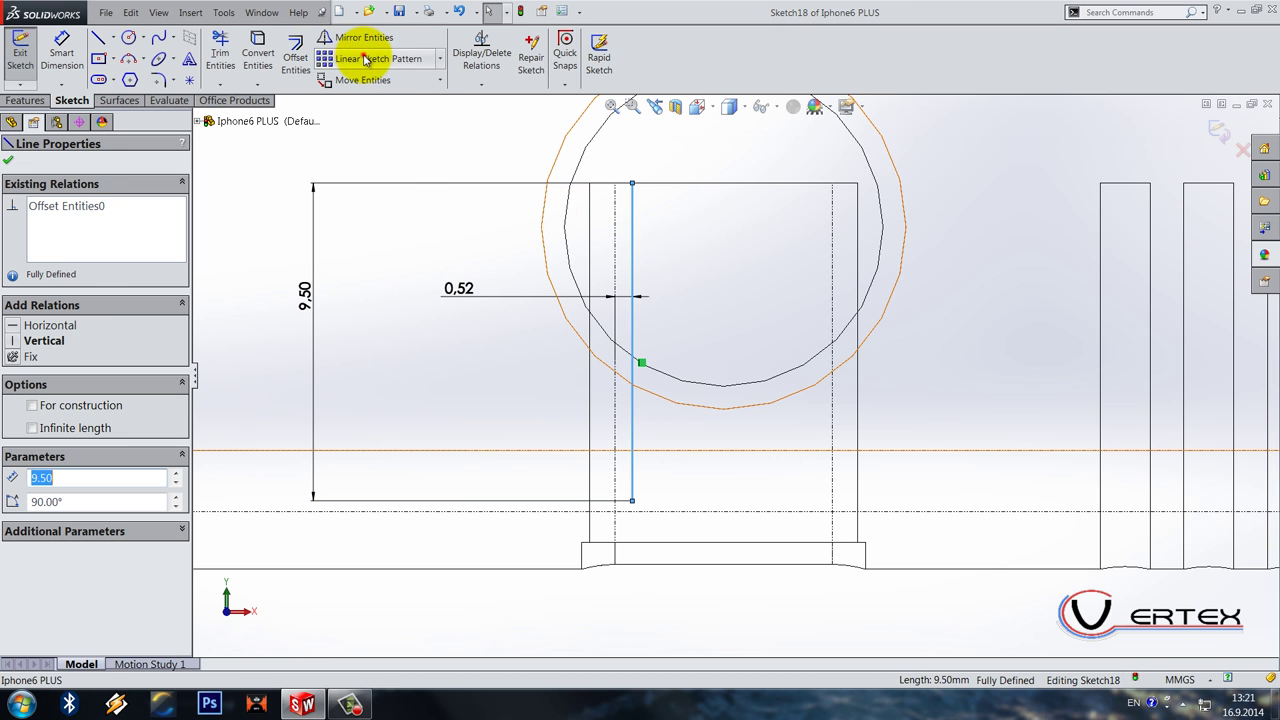
pyautogui.click(365, 60)
pyautogui.click(161, 275)
pyautogui.click(161, 275)
pyautogui.click(160, 275)
pyautogui.click(160, 275)
pyautogui.click(160, 275)
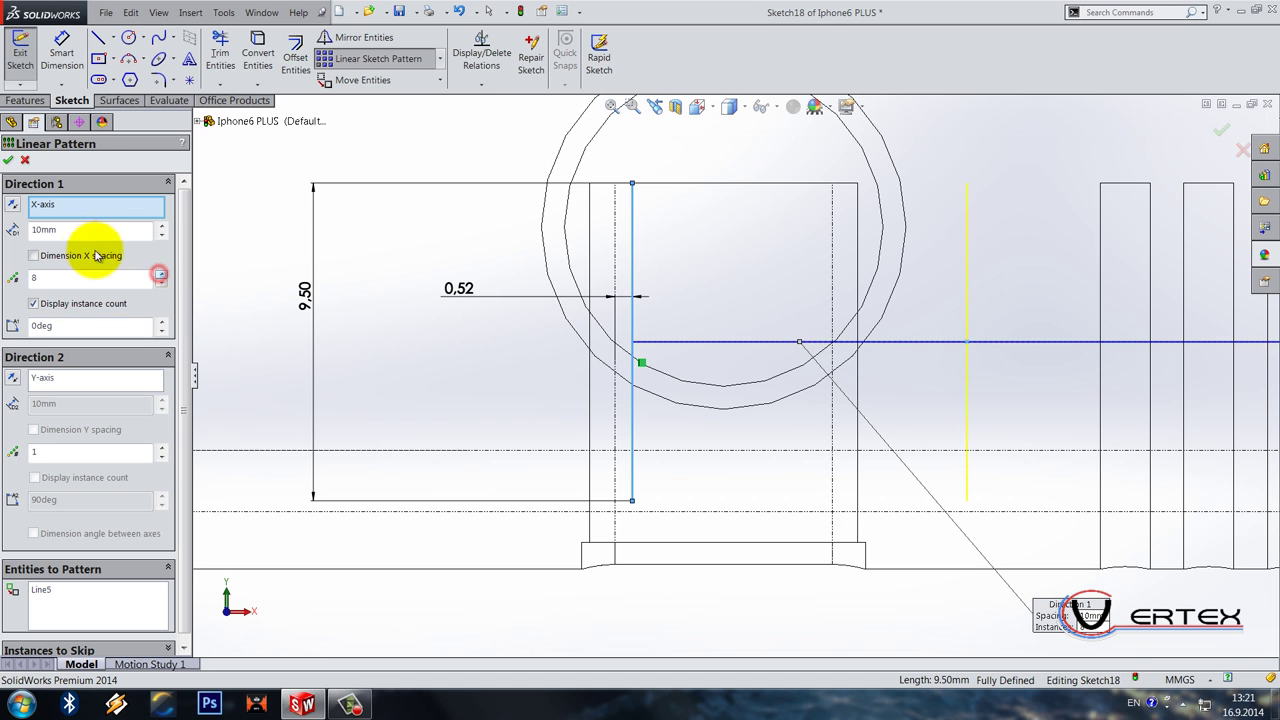
pyautogui.click(76, 232)
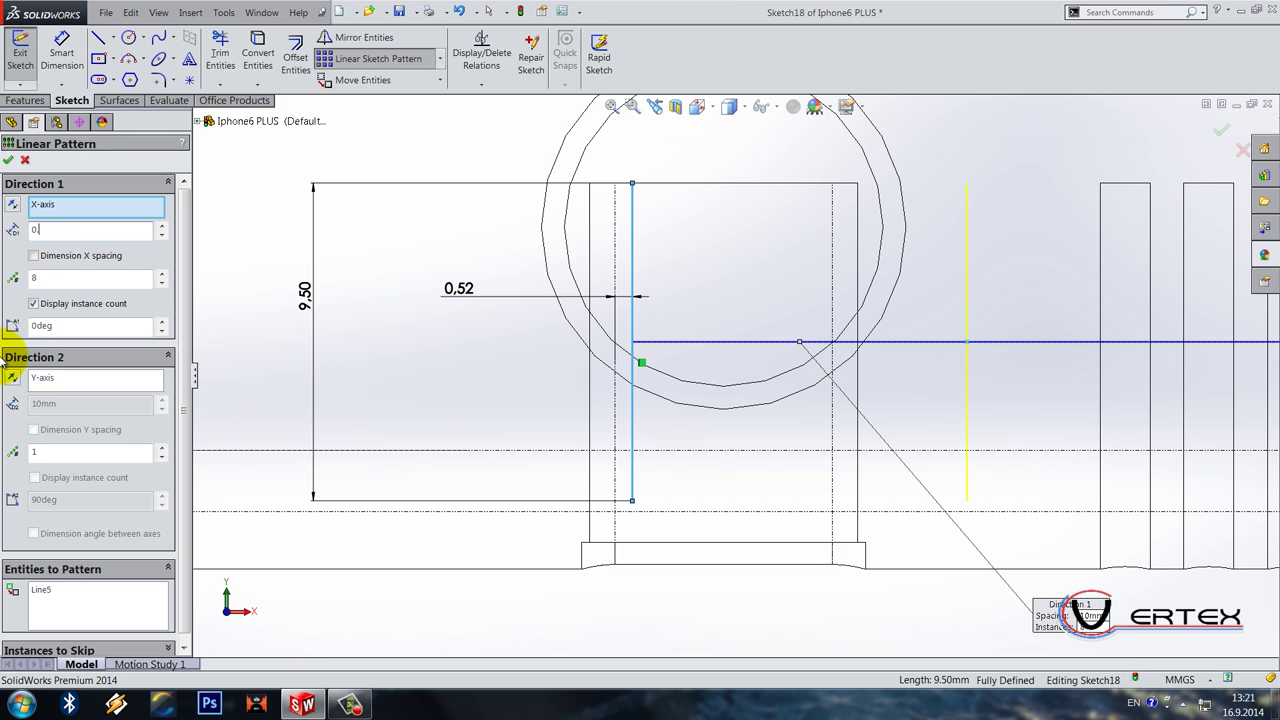
pyautogui.press('Return')
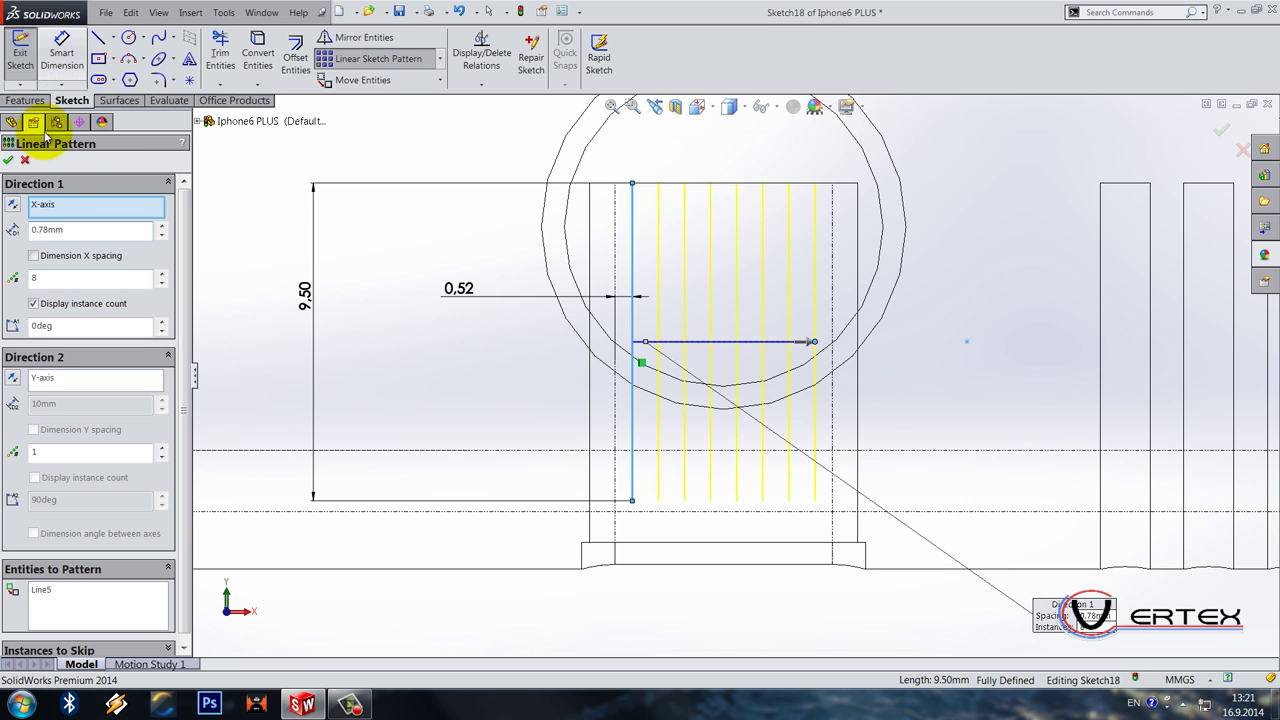
pyautogui.click(8, 160)
# Step: Check the distance between the last patterned line and the port's right inner edge
pyautogui.click(60, 62)
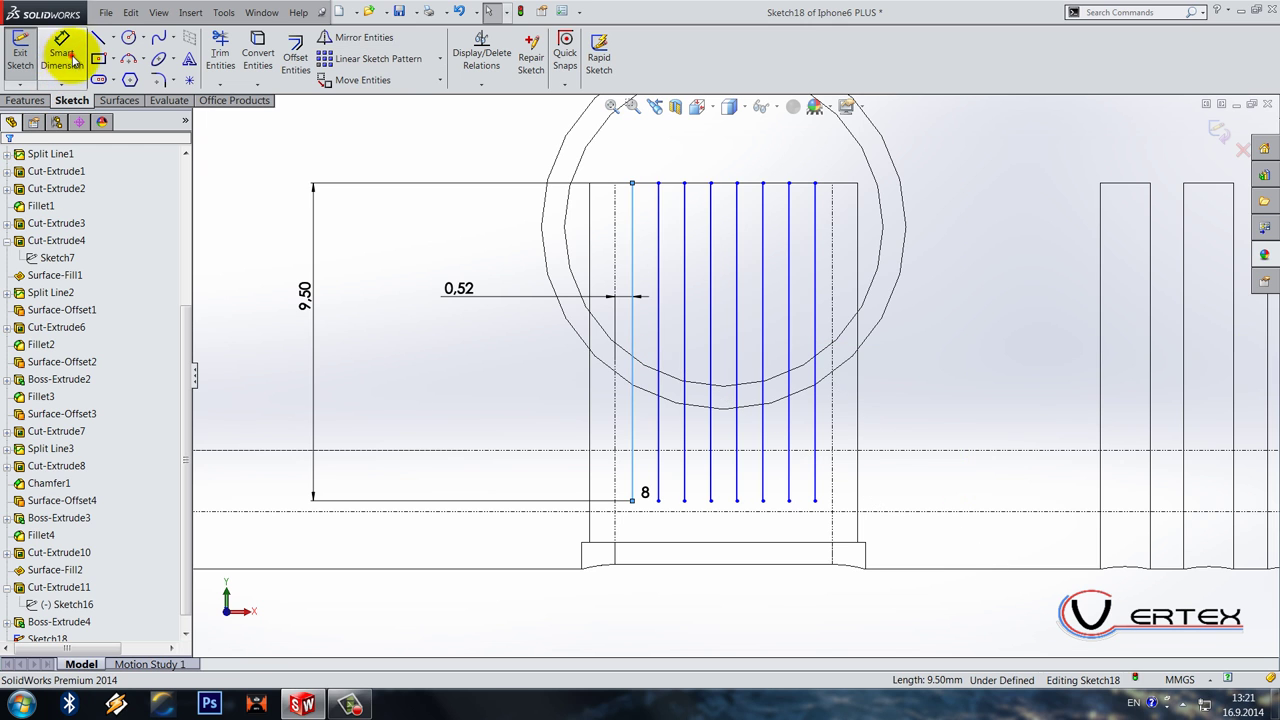
pyautogui.click(816, 250)
pyautogui.click(830, 245)
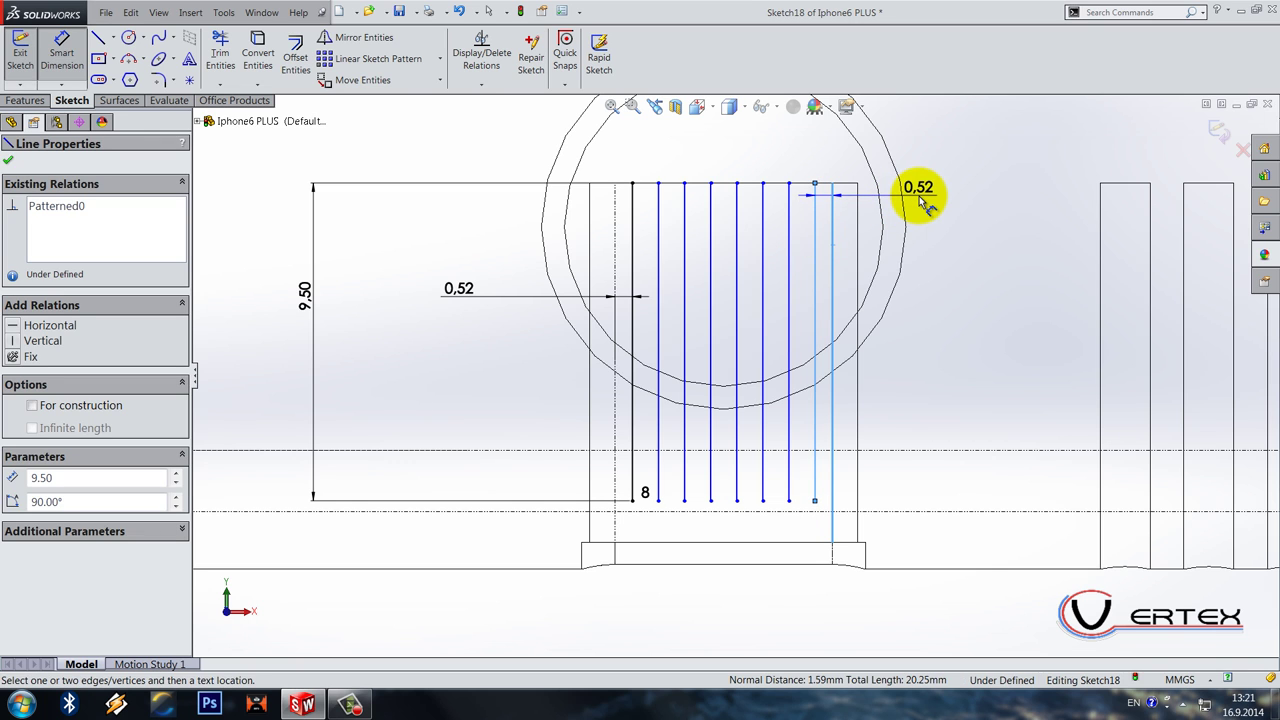
pyautogui.press('Escape')
# Step: Exit the contact-line sketch and return the model display to Shaded With Edges
pyautogui.press('f')
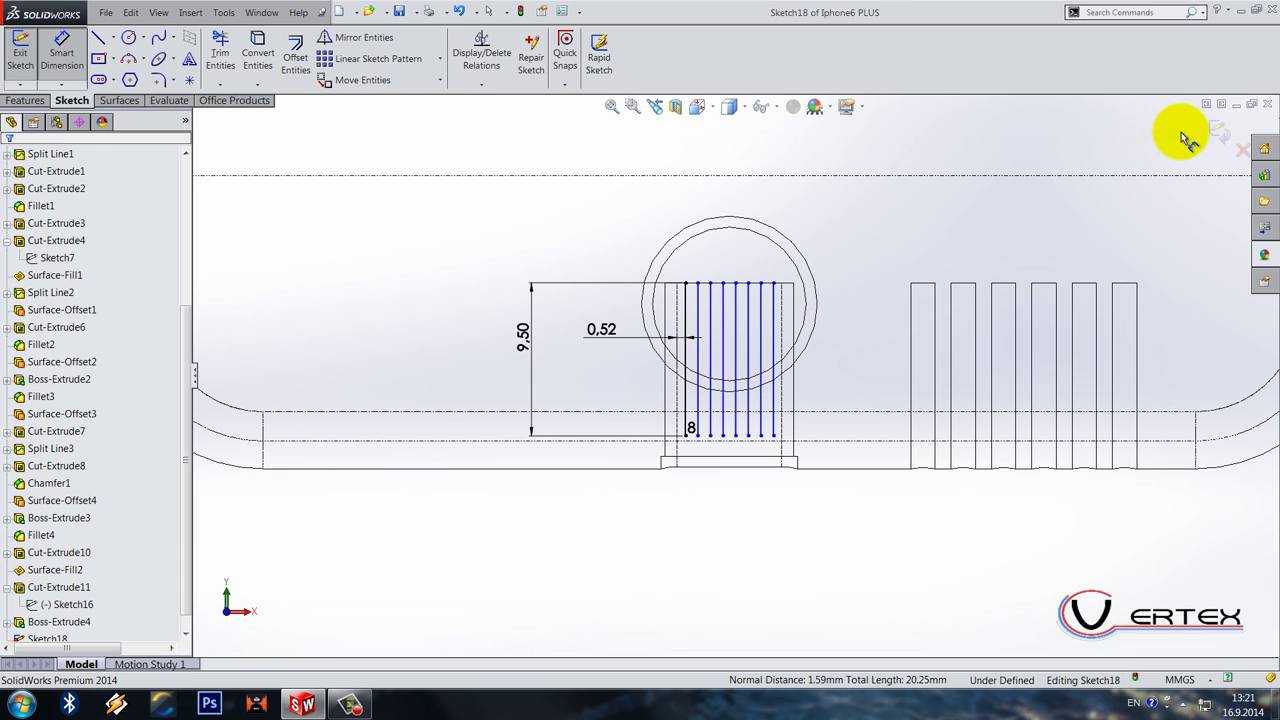
pyautogui.click(1210, 138)
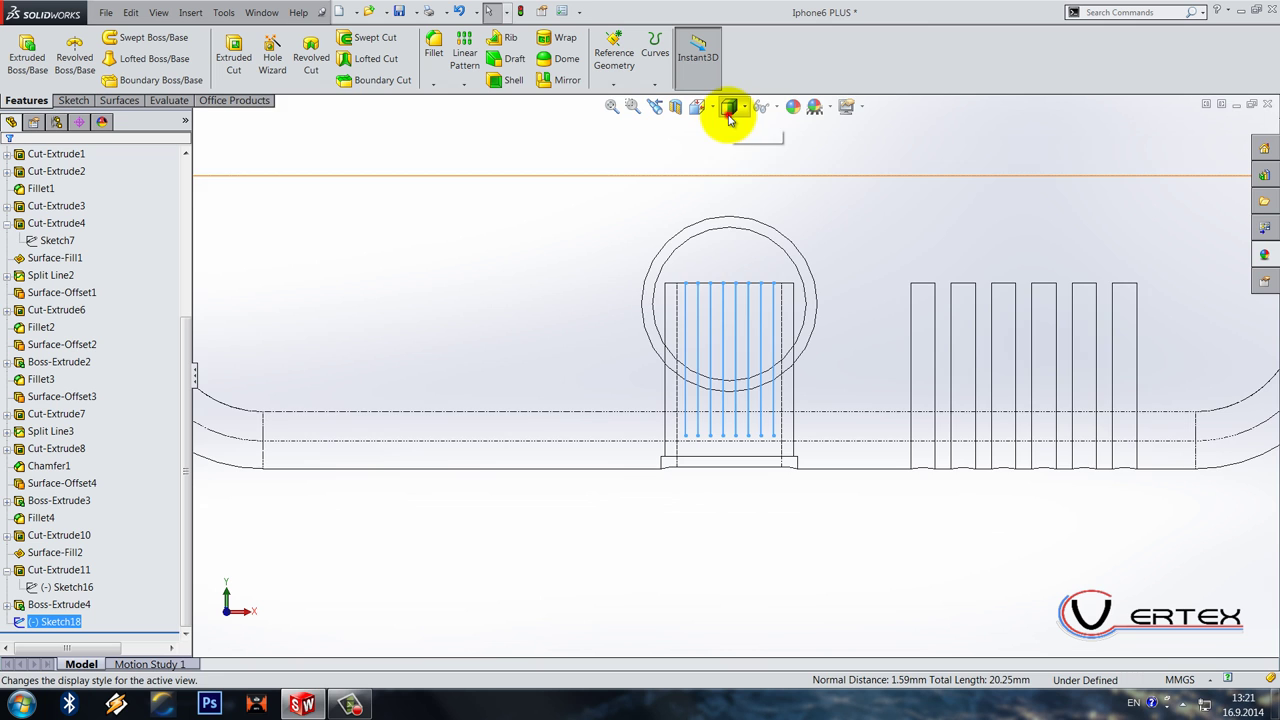
pyautogui.click(729, 107)
pyautogui.click(738, 137)
pyautogui.scroll(3, 746, 537)
pyautogui.moveTo(746, 537); pyautogui.dragTo(766, 283, button='middle')
pyautogui.scroll(-8, 694, 551)
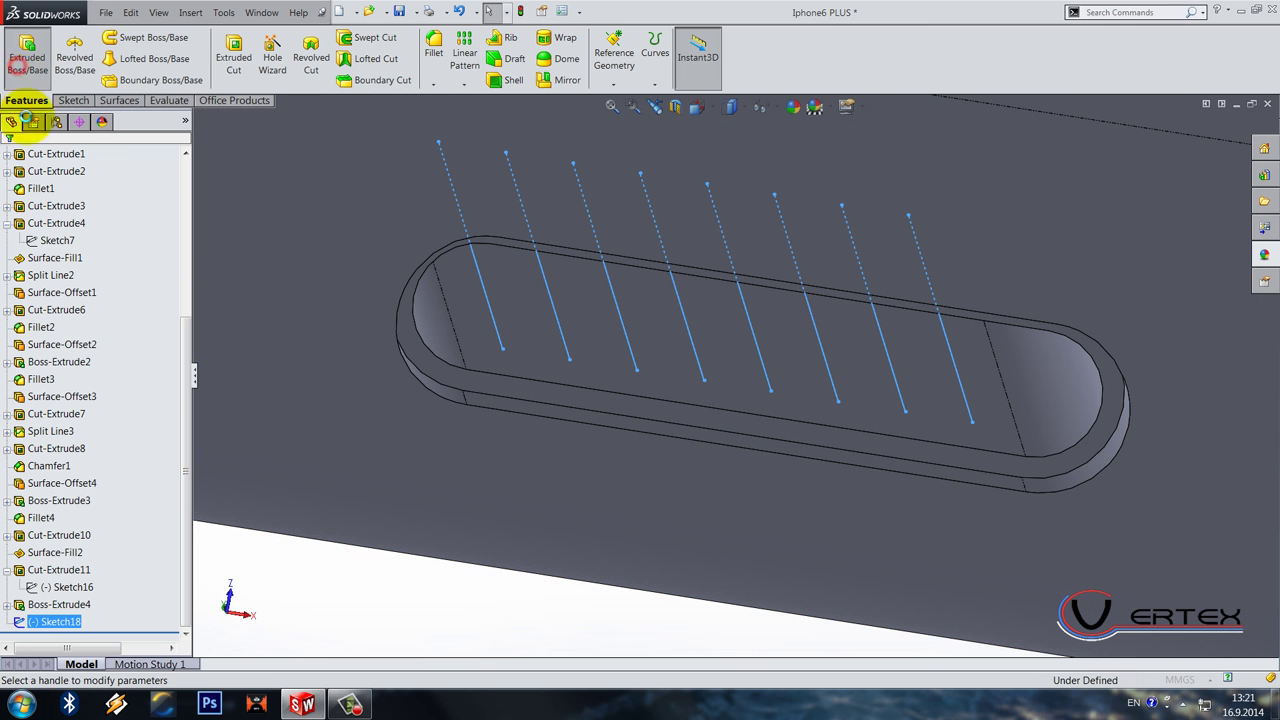
# Step: Extrude the patterned lines as a mid-plane thin feature, 0.3 mm thick and 0.1 mm deep, to form the port contacts
pyautogui.click(27, 50)
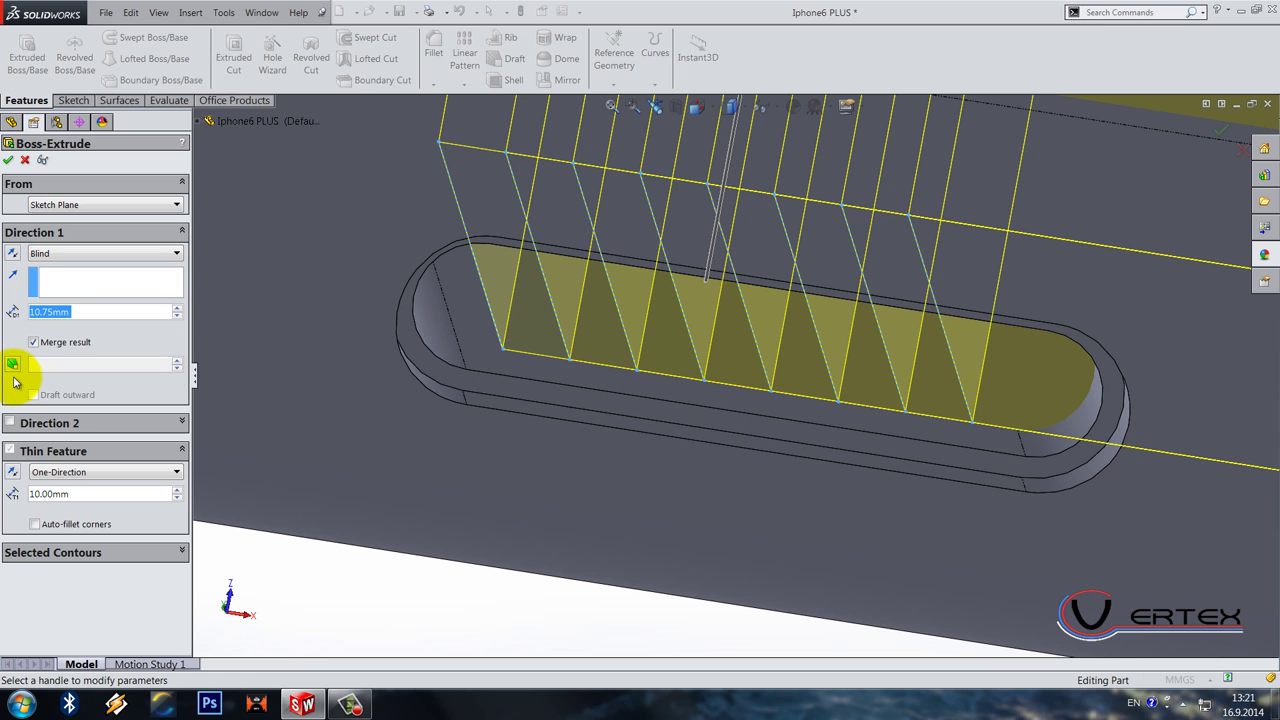
pyautogui.click(60, 473)
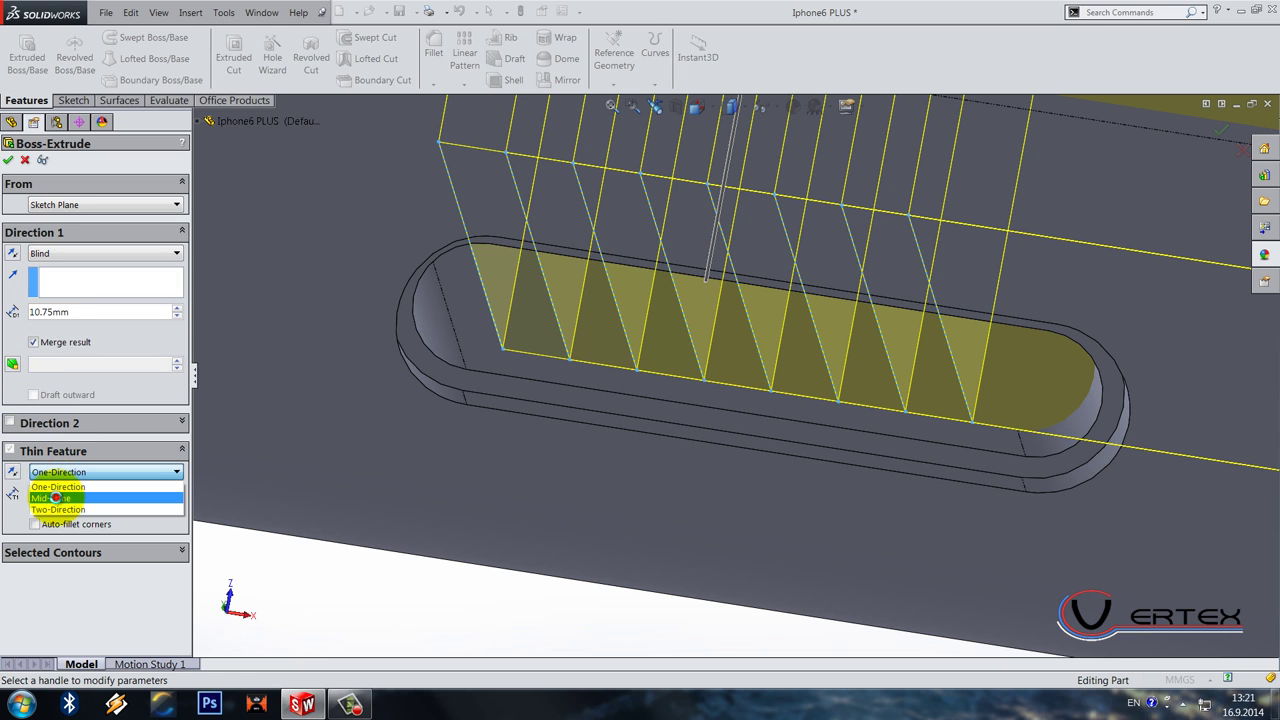
pyautogui.click(57, 493)
pyautogui.doubleClick(86, 494)
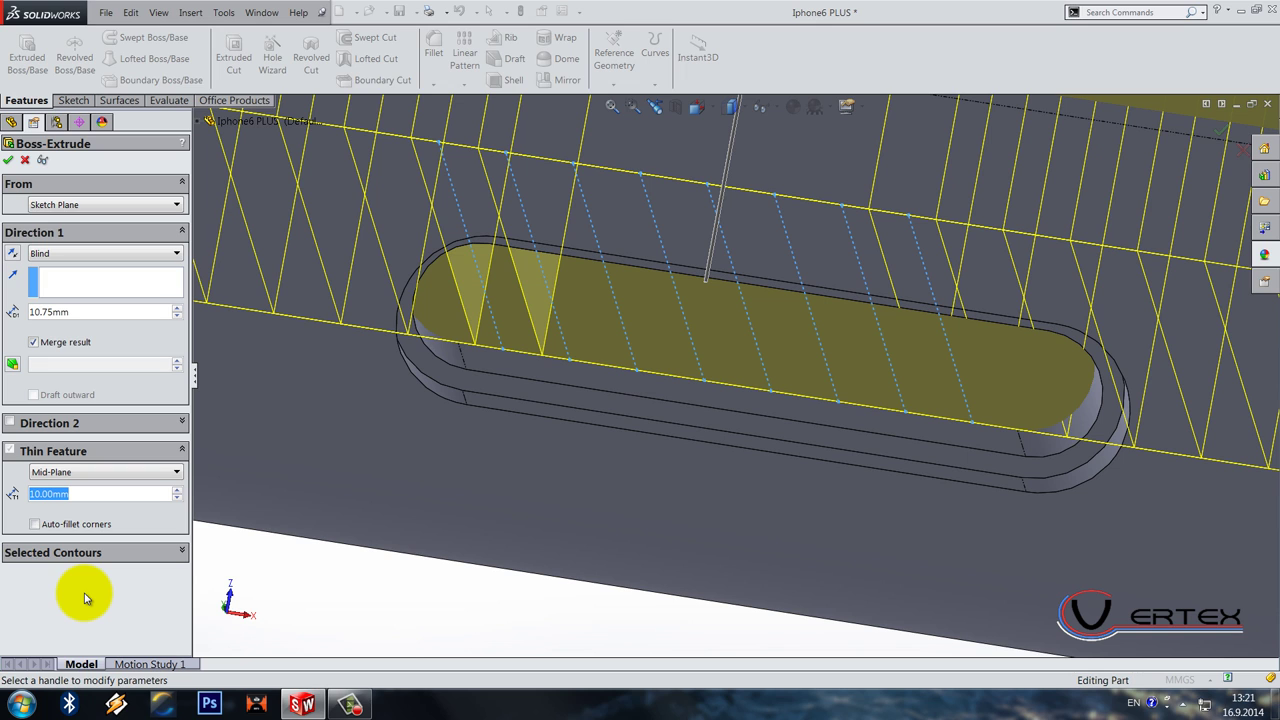
pyautogui.write('0.3')
pyautogui.press('Return')
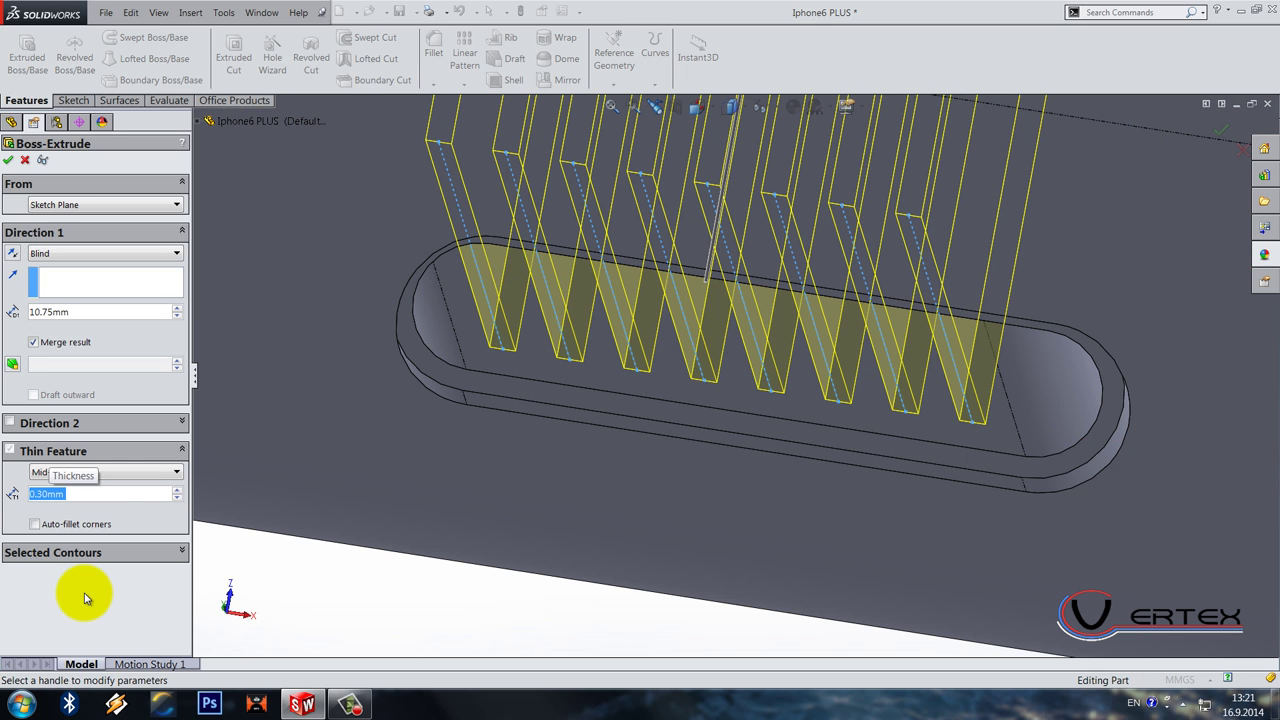
pyautogui.doubleClick(84, 310)
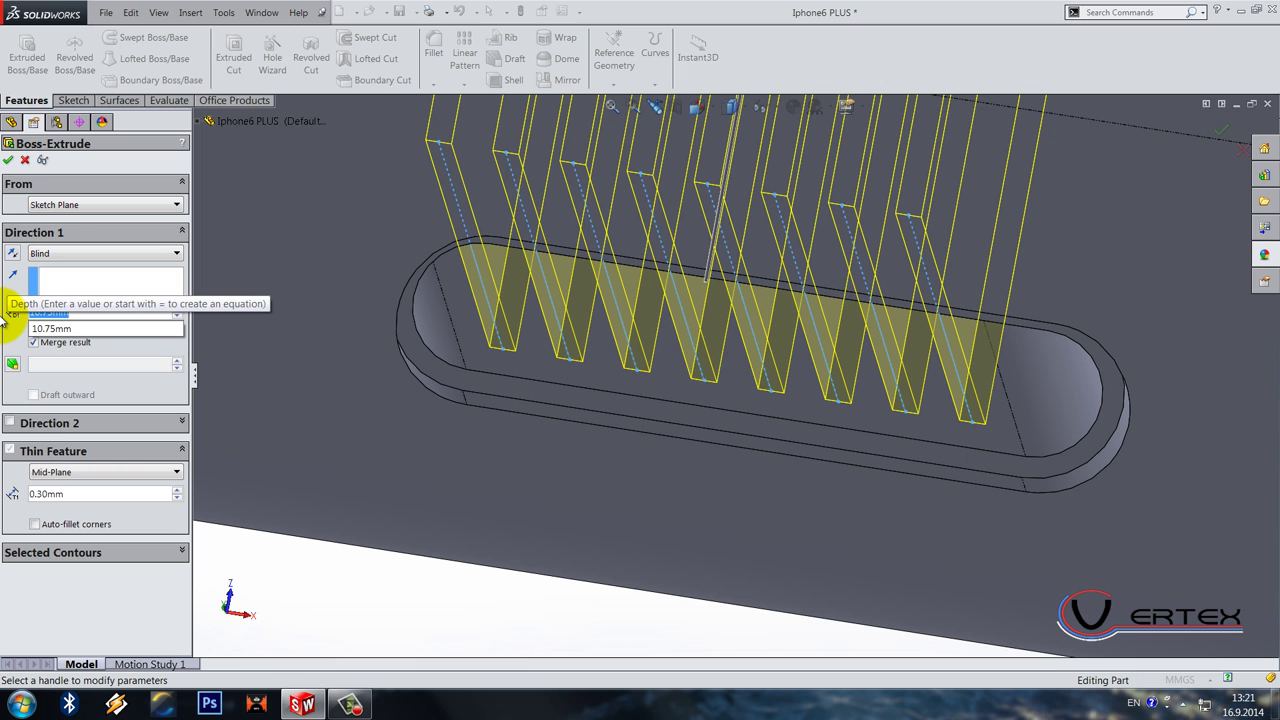
pyautogui.write('0.1')
pyautogui.press('Return')
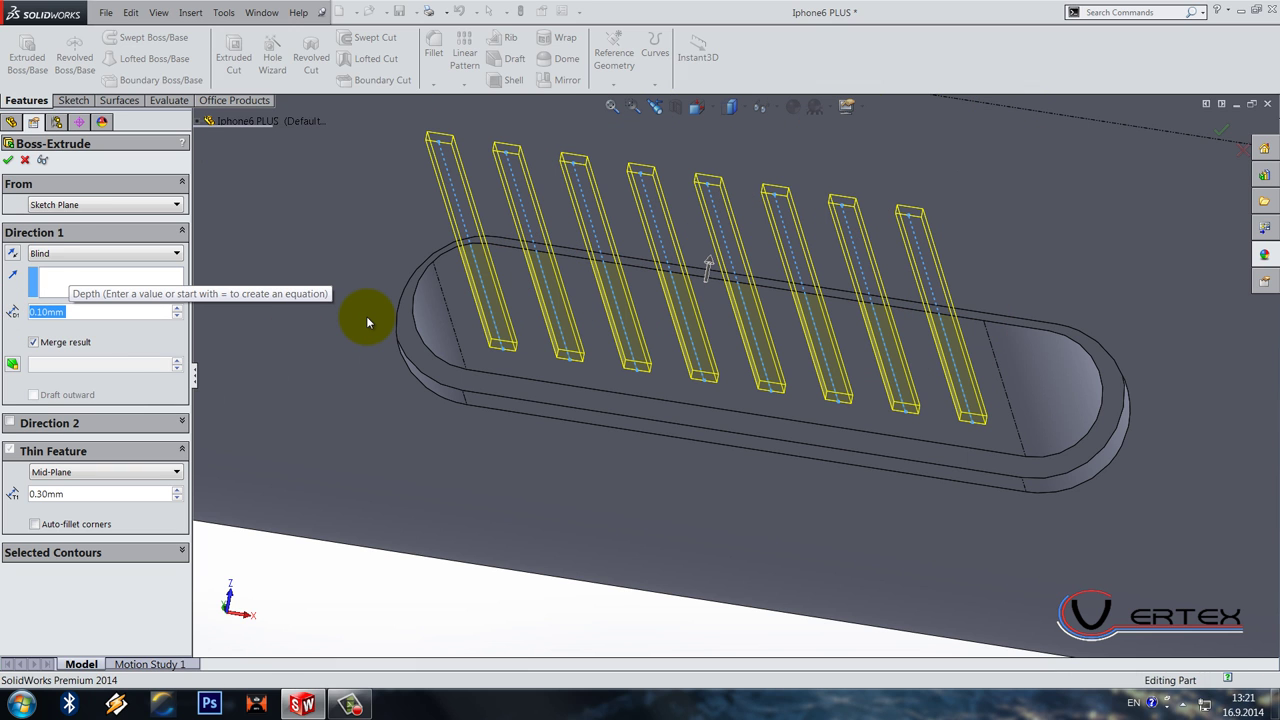
pyautogui.press('Return')
# Step: Apply the polished gold metal appearance to the thin-extruded port contacts
pyautogui.scroll(5, 366, 316)
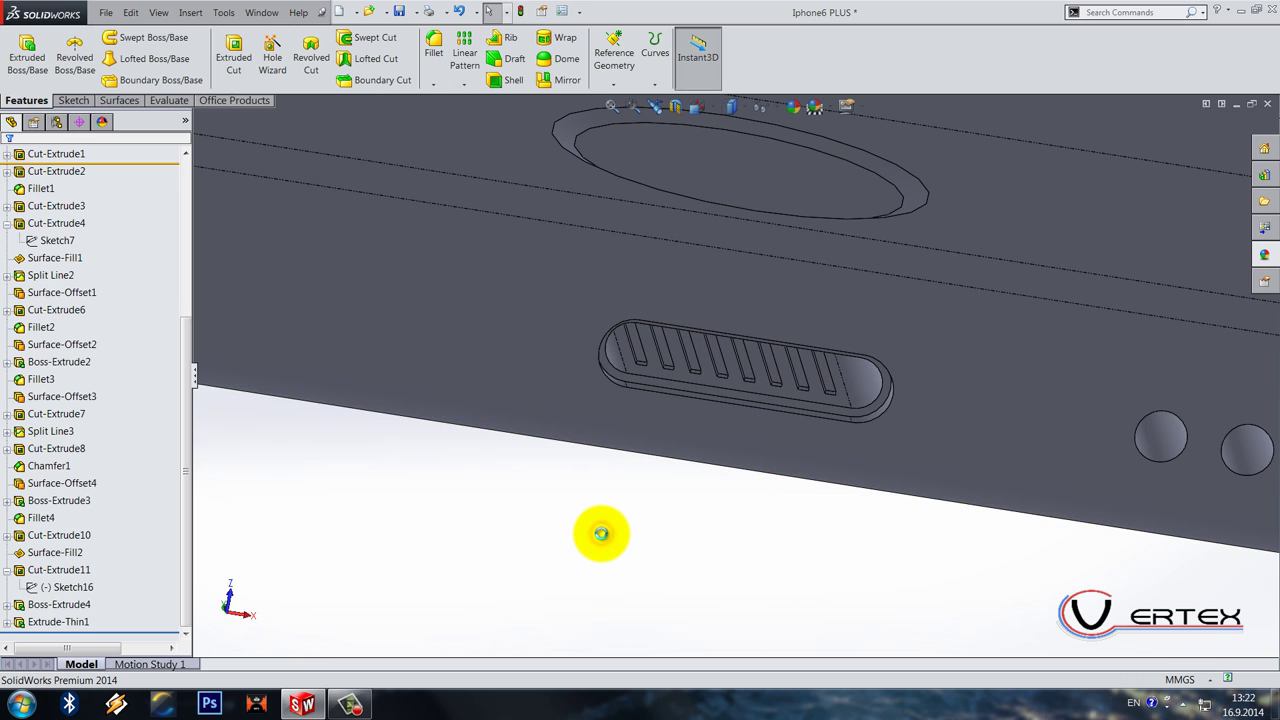
pyautogui.click(60, 621)
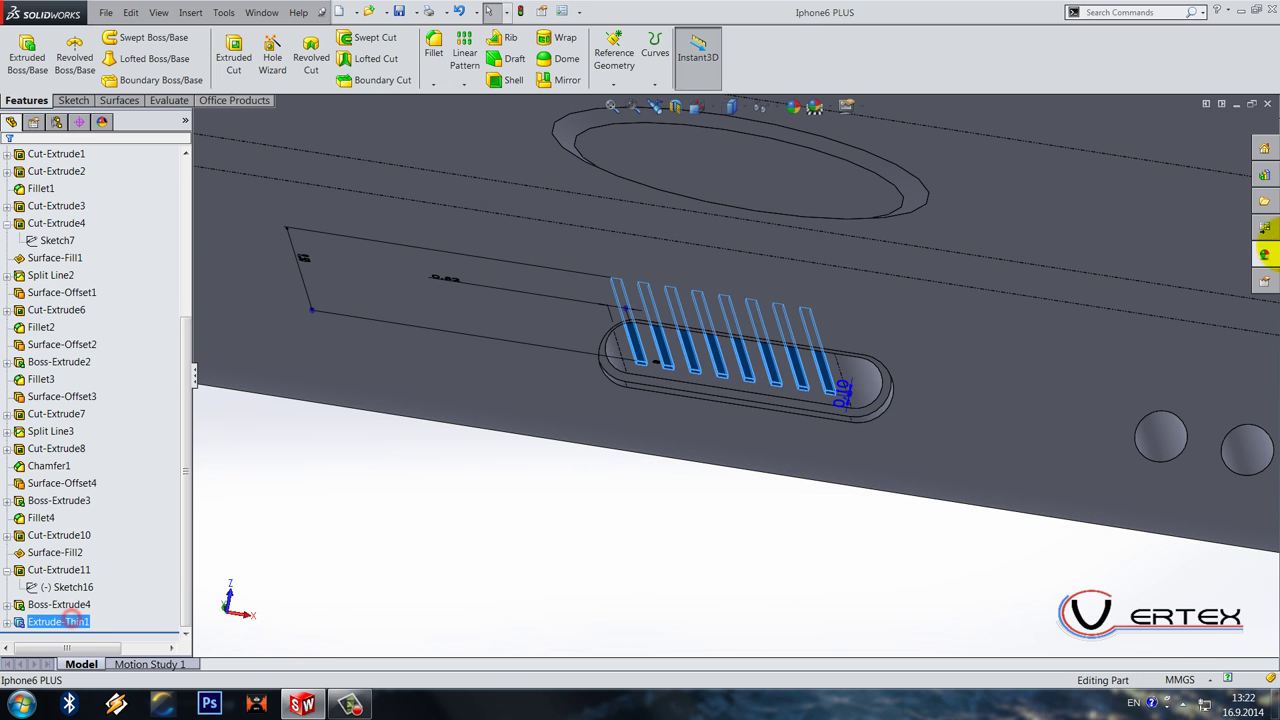
pyautogui.click(1264, 256)
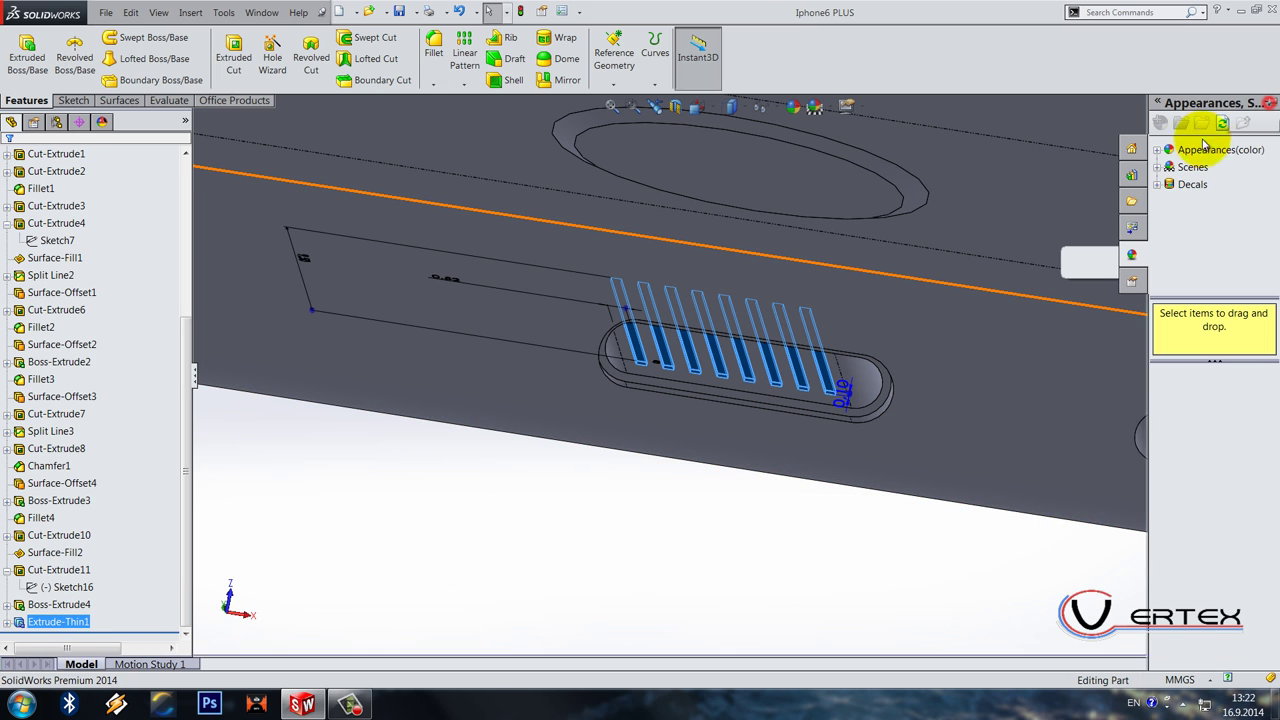
pyautogui.click(1160, 152)
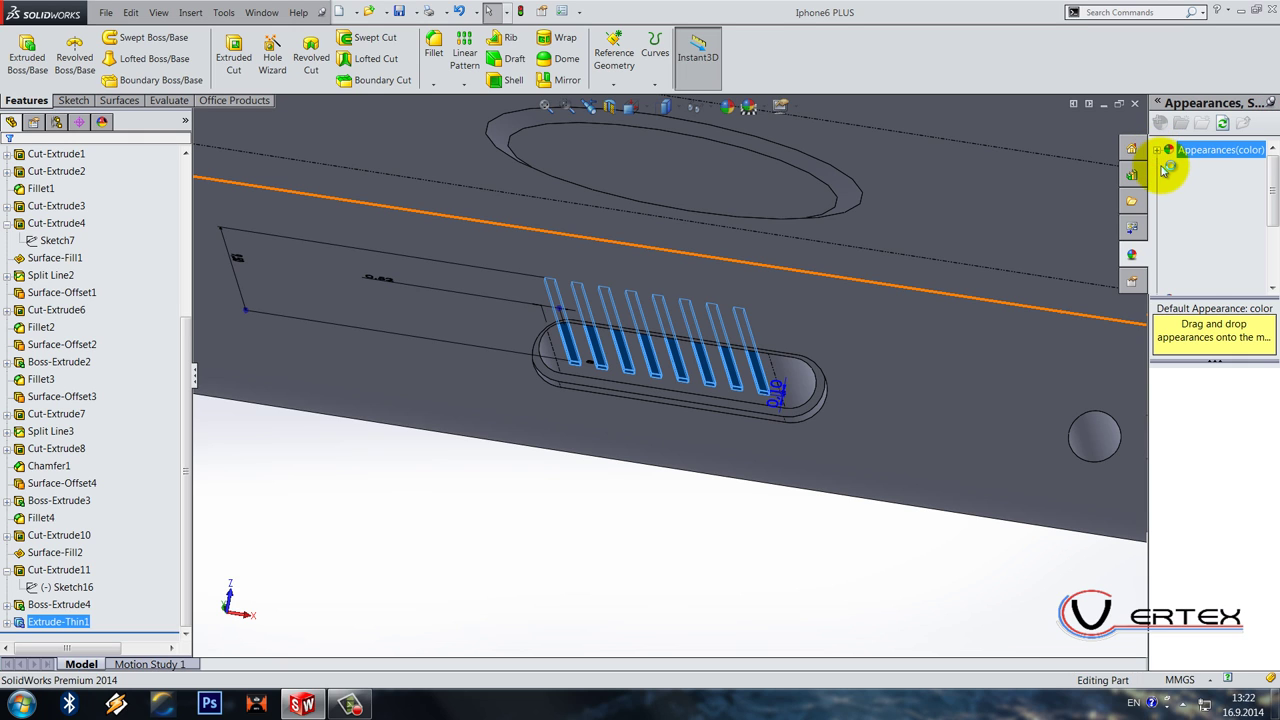
pyautogui.click(1163, 153)
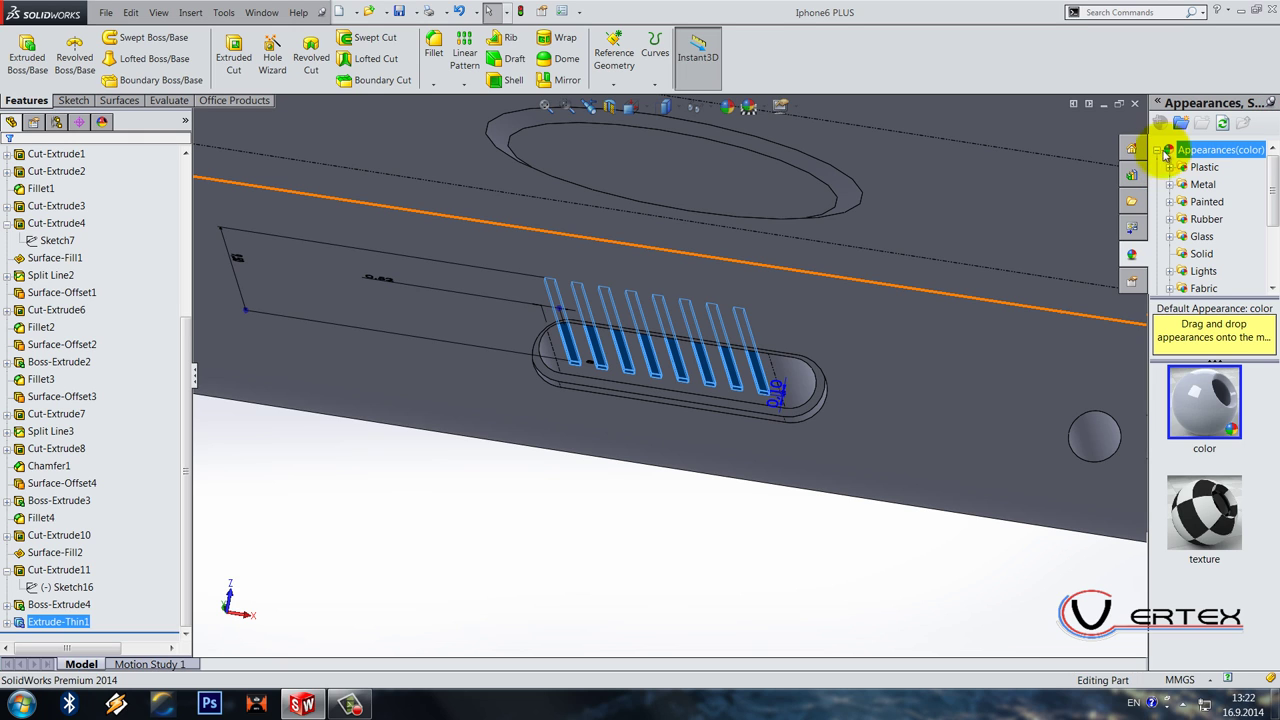
pyautogui.click(1203, 186)
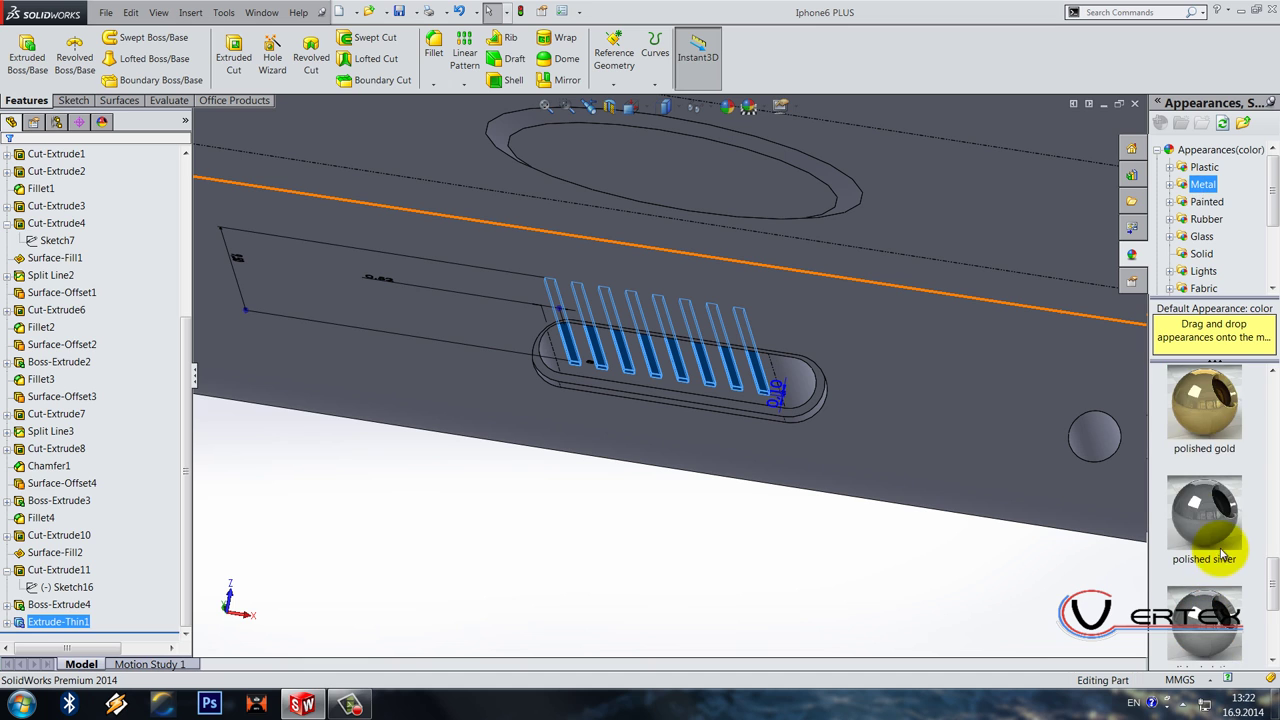
pyautogui.rightClick(1205, 414)
pyautogui.click(1205, 416)
pyautogui.click(955, 565)
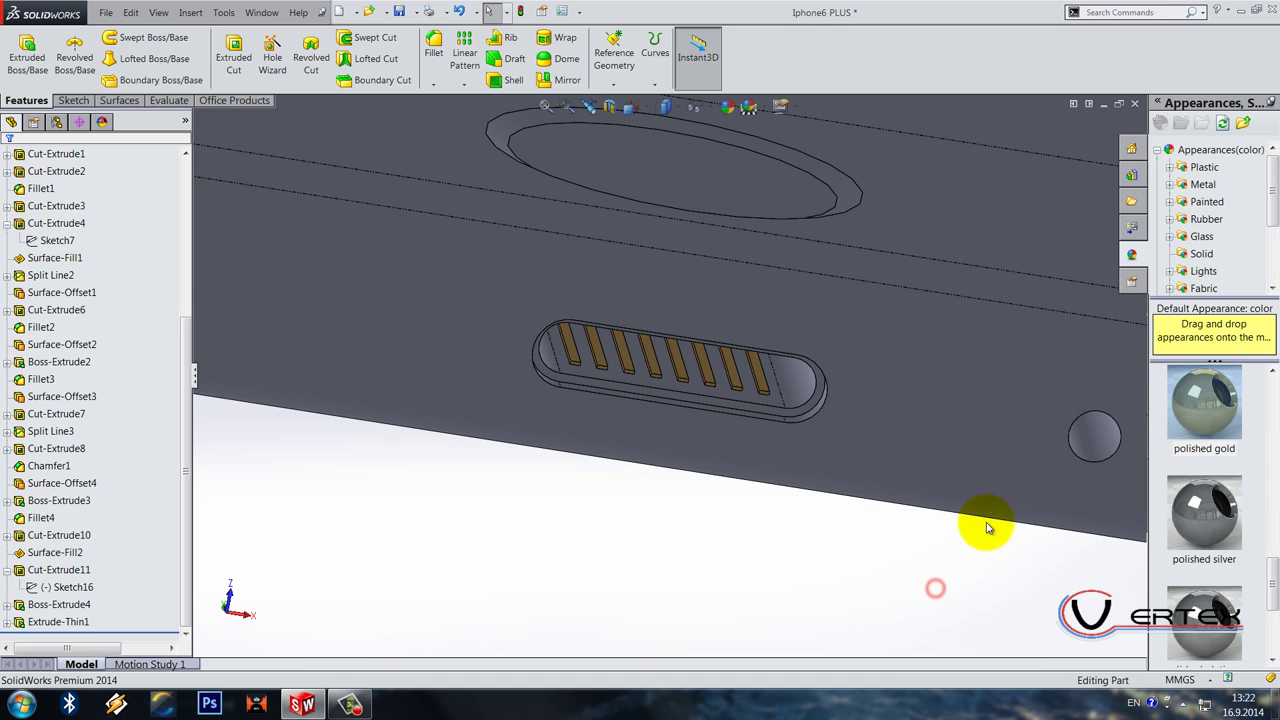
pyautogui.moveTo(971, 543); pyautogui.dragTo(1177, 257, button='middle')
pyautogui.click(1272, 104)
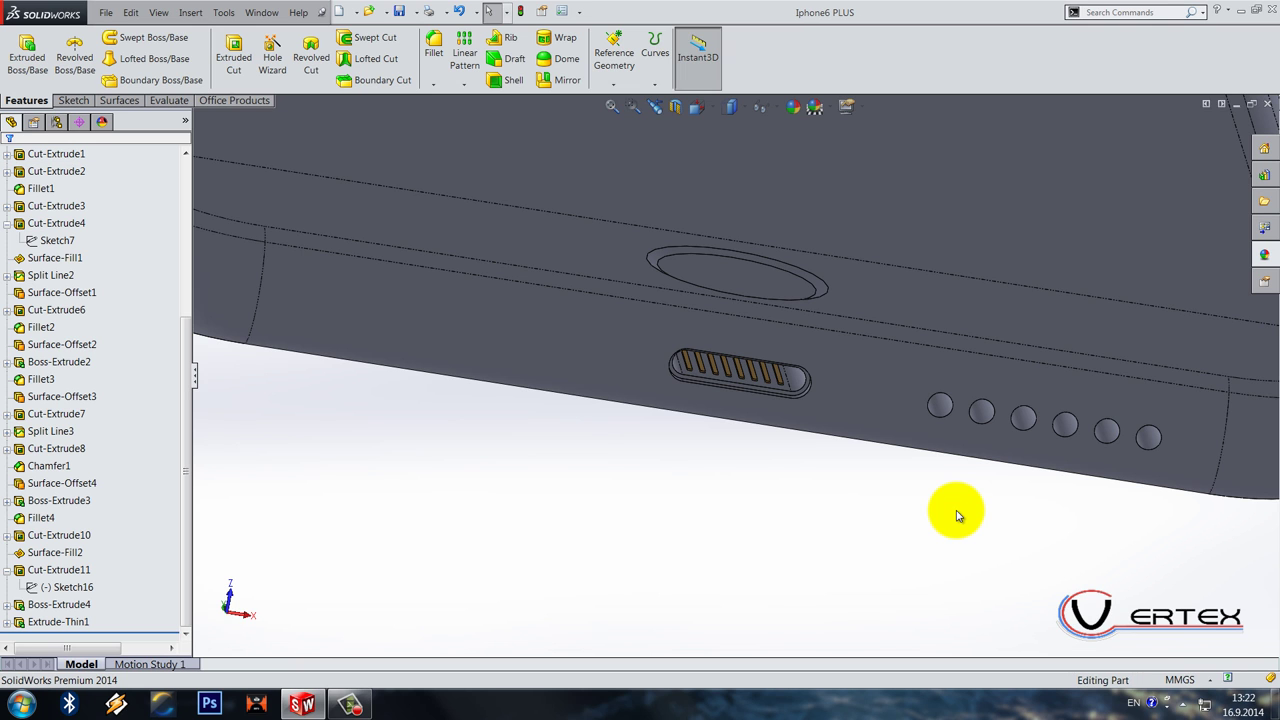
# Step: Start a new sketch on the Top Plane and orient the view to the bottom of the phone
pyautogui.moveTo(957, 515); pyautogui.dragTo(764, 440, button='middle')
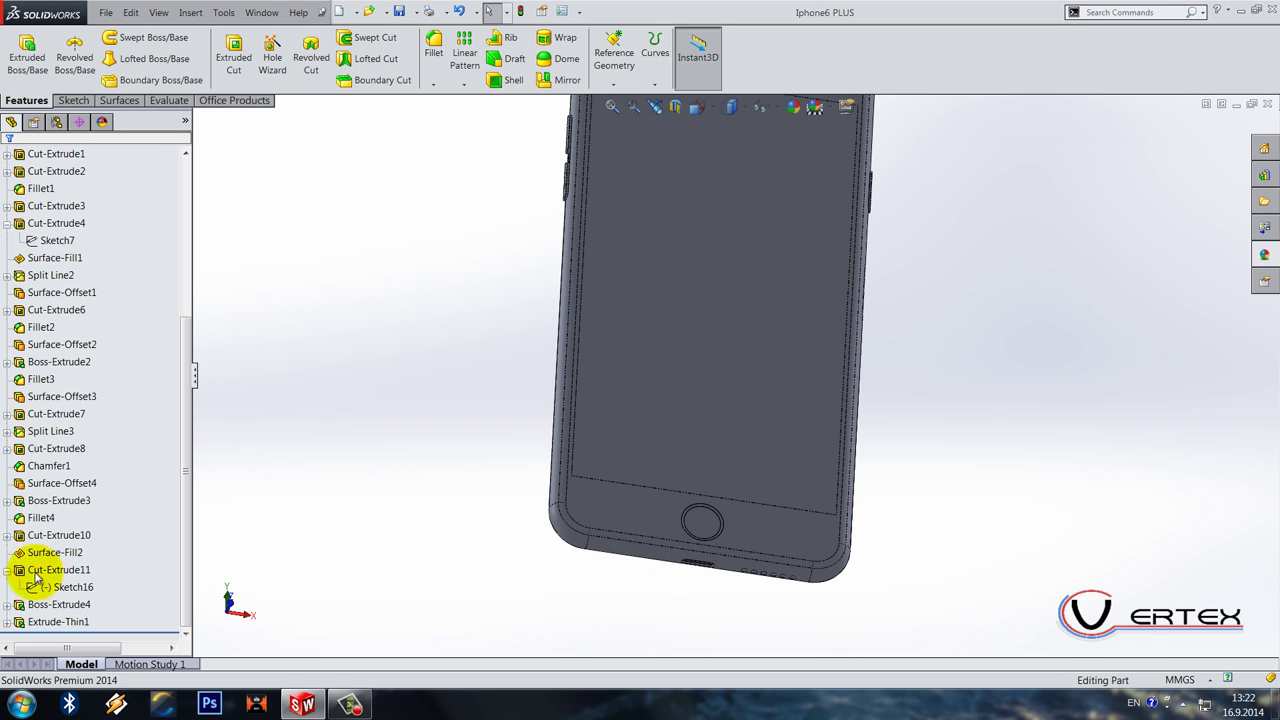
pyautogui.scroll(5, 52, 565)
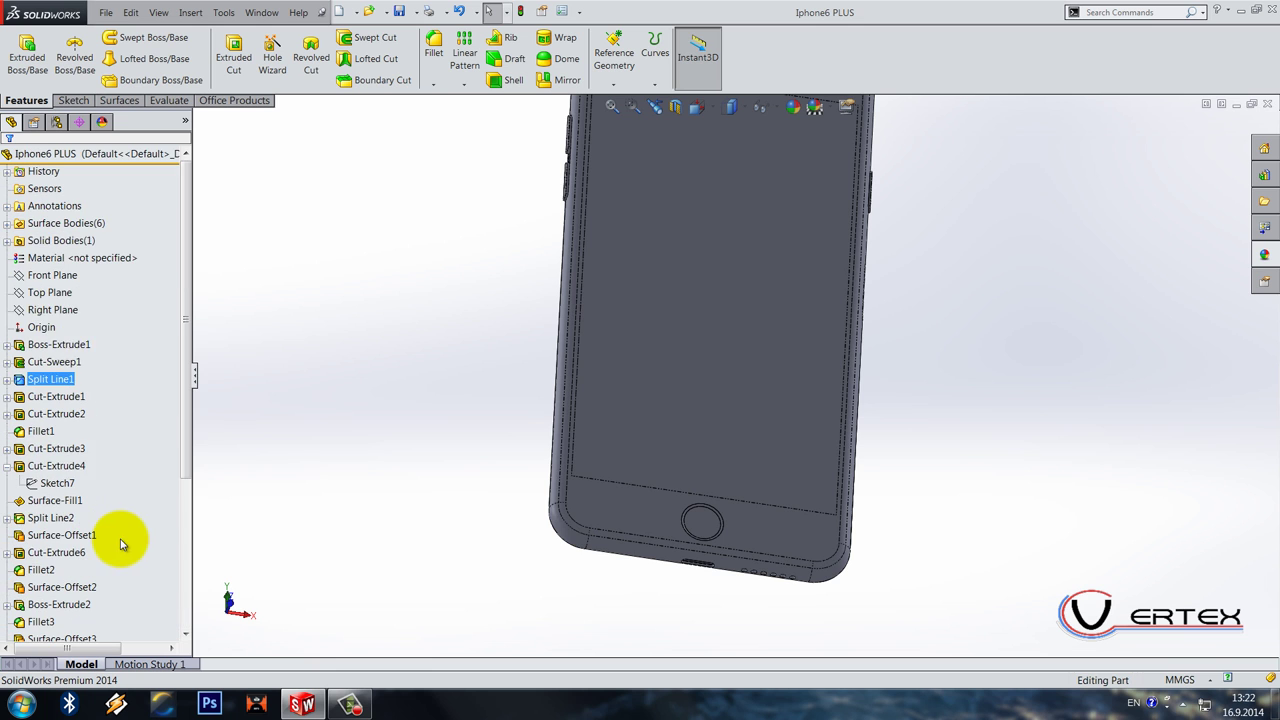
pyautogui.rightClick(50, 291)
pyautogui.click(64, 274)
pyautogui.click(698, 107)
pyautogui.click(716, 192)
pyautogui.click(603, 234)
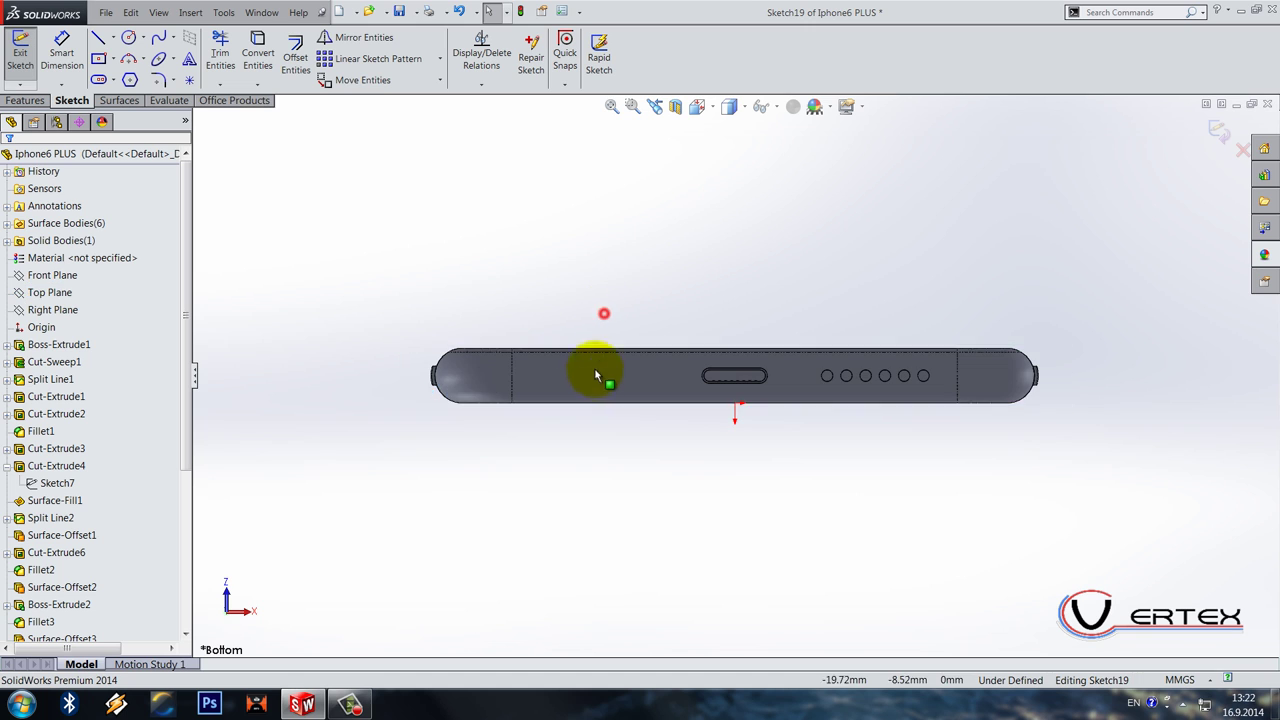
# Step: Sketch two circles on the bottom edge between the rounded corner and the charging port, the outer one about 3.5 mm in diameter
pyautogui.scroll(-5, 570, 358)
pyautogui.click(133, 36)
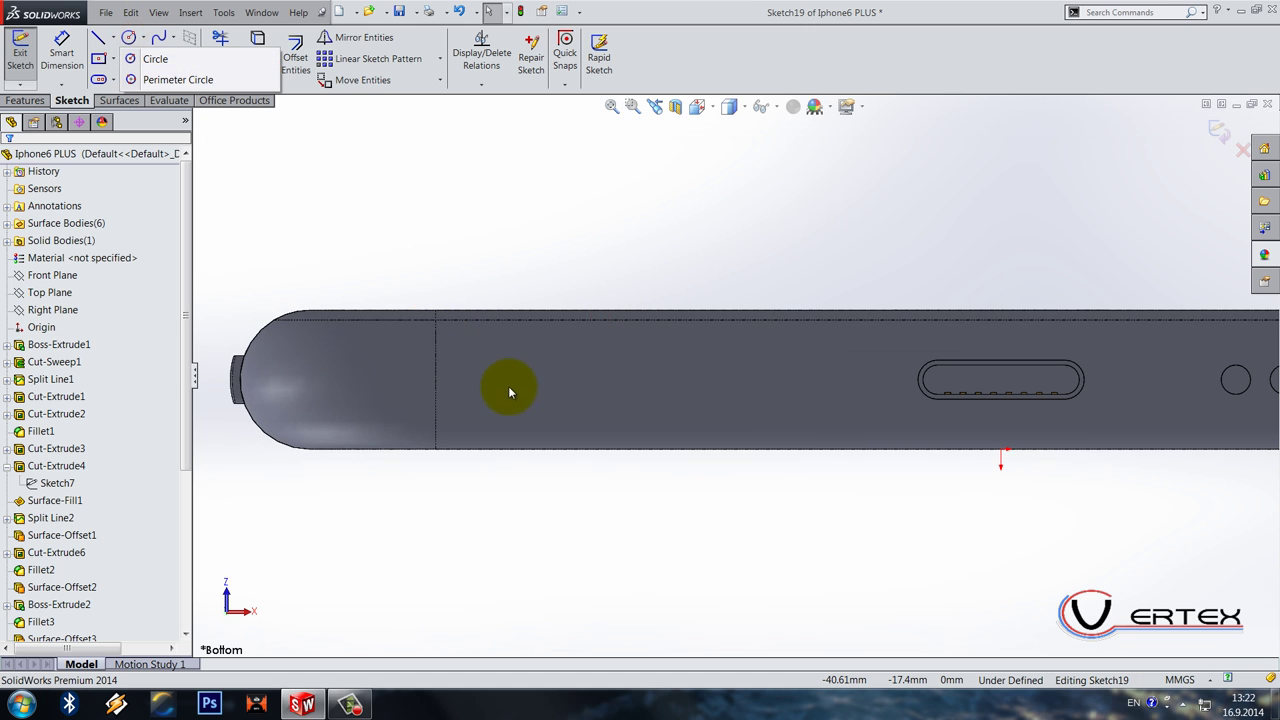
pyautogui.click(170, 59)
pyautogui.moveTo(530, 377); pyautogui.dragTo(562, 385)
pyautogui.click(697, 382)
pyautogui.click(708, 420)
pyautogui.press('Escape')
pyautogui.press('Escape')
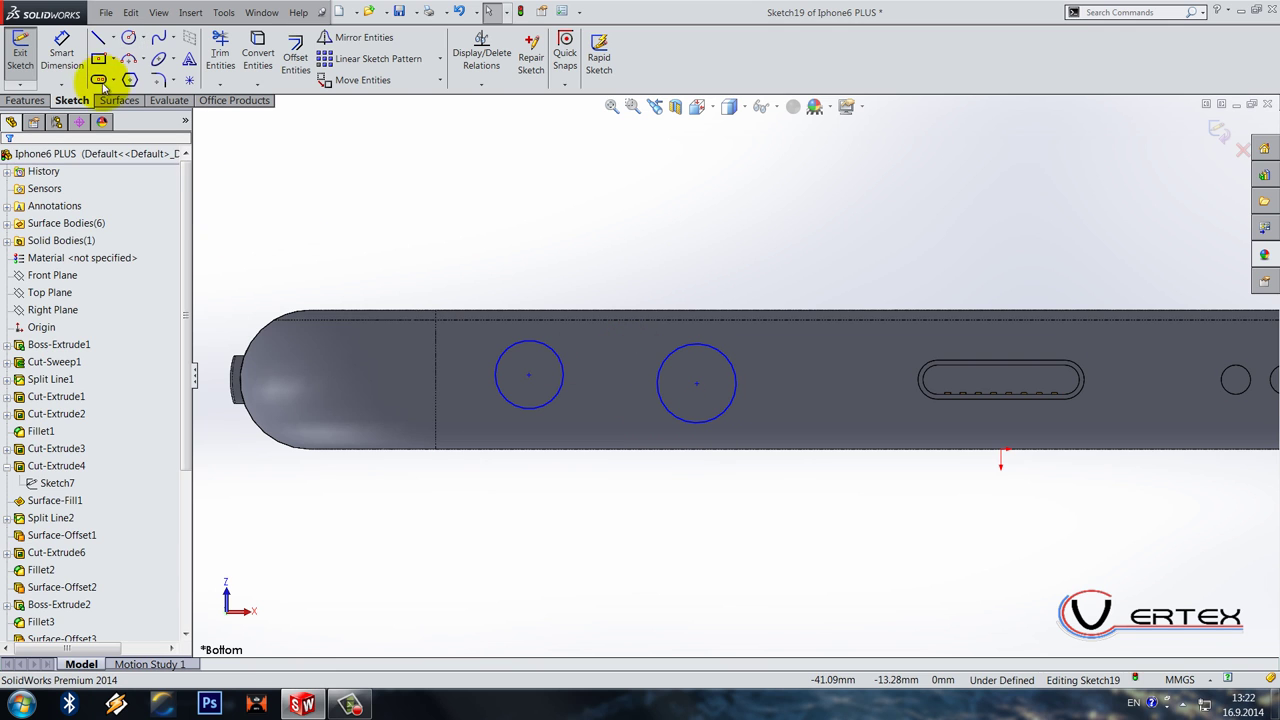
# Step: Draw a construction centerline from the side button's outer edge to the outer circle's center and make it horizontal
pyautogui.click(115, 40)
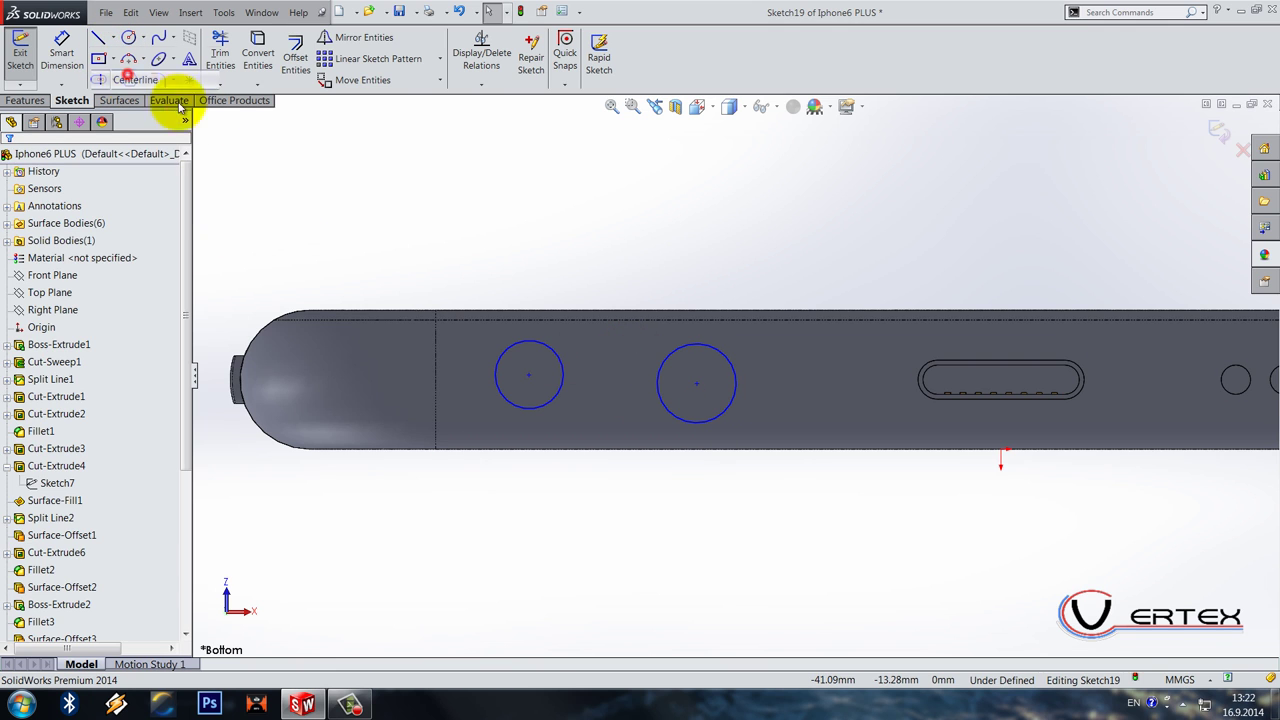
pyautogui.click(130, 60)
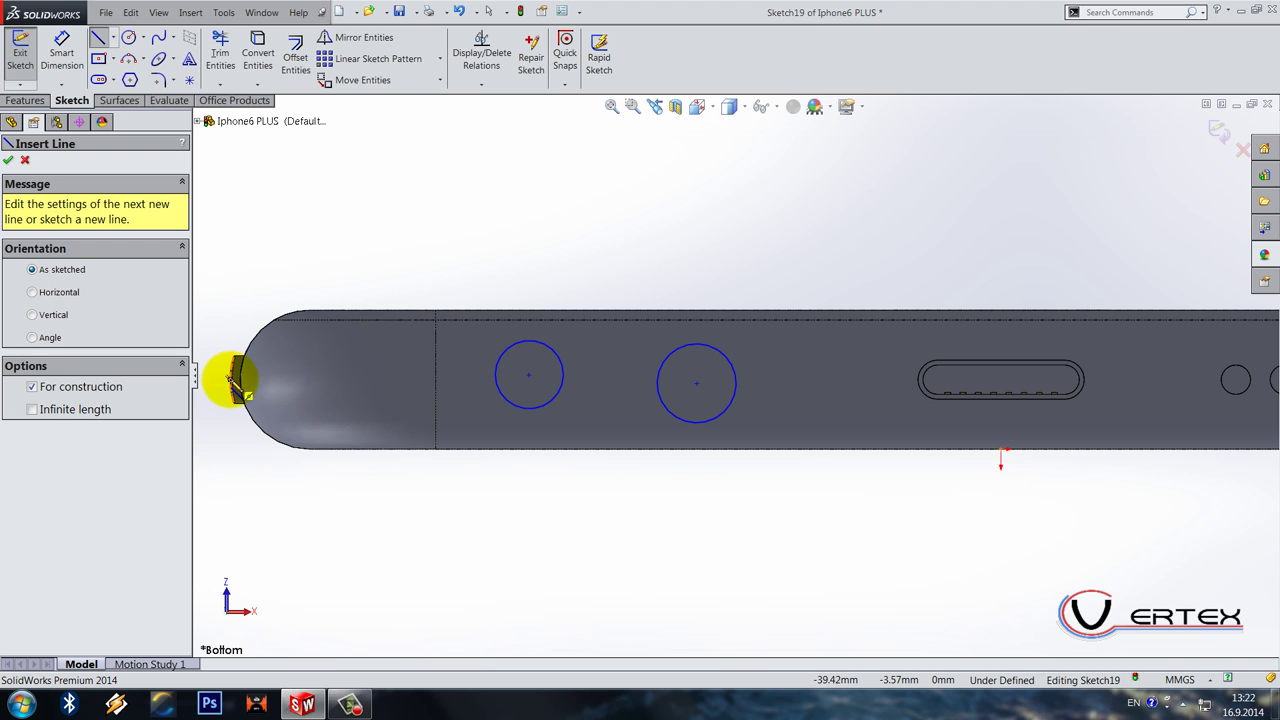
pyautogui.click(234, 380)
pyautogui.scroll(-3, 400, 378)
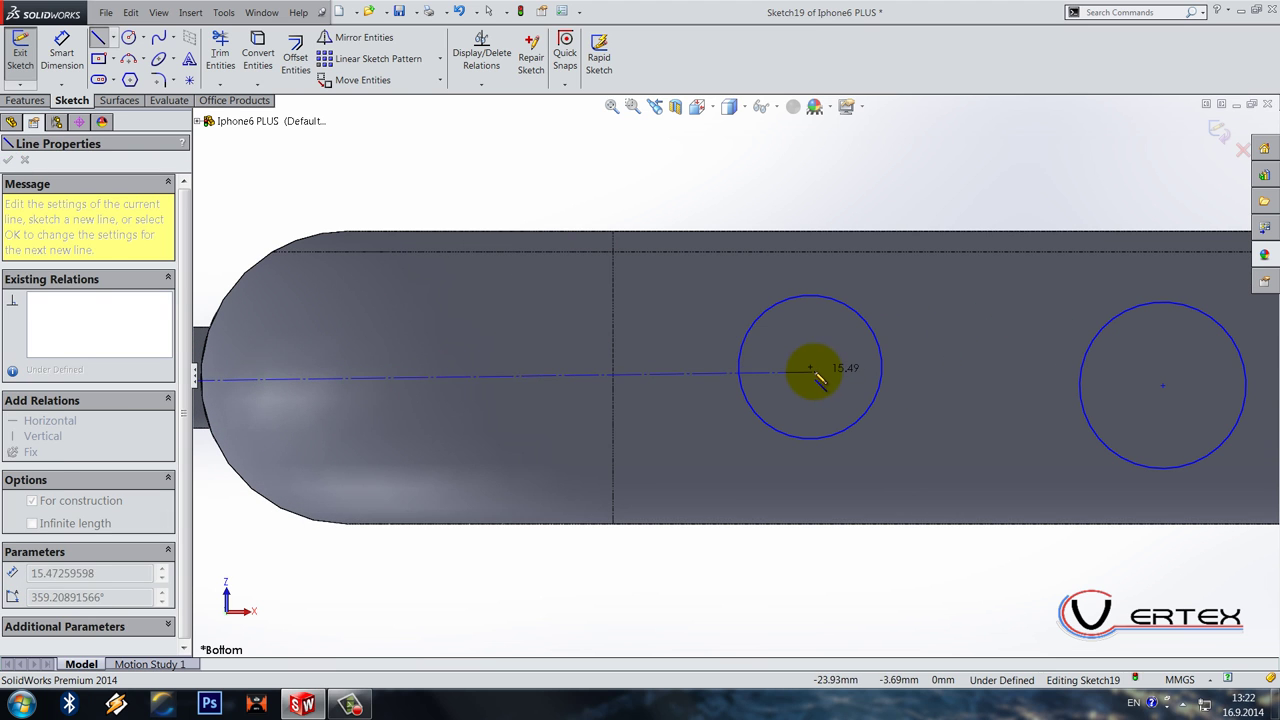
pyautogui.click(810, 368)
pyautogui.press('Escape')
pyautogui.click(686, 370)
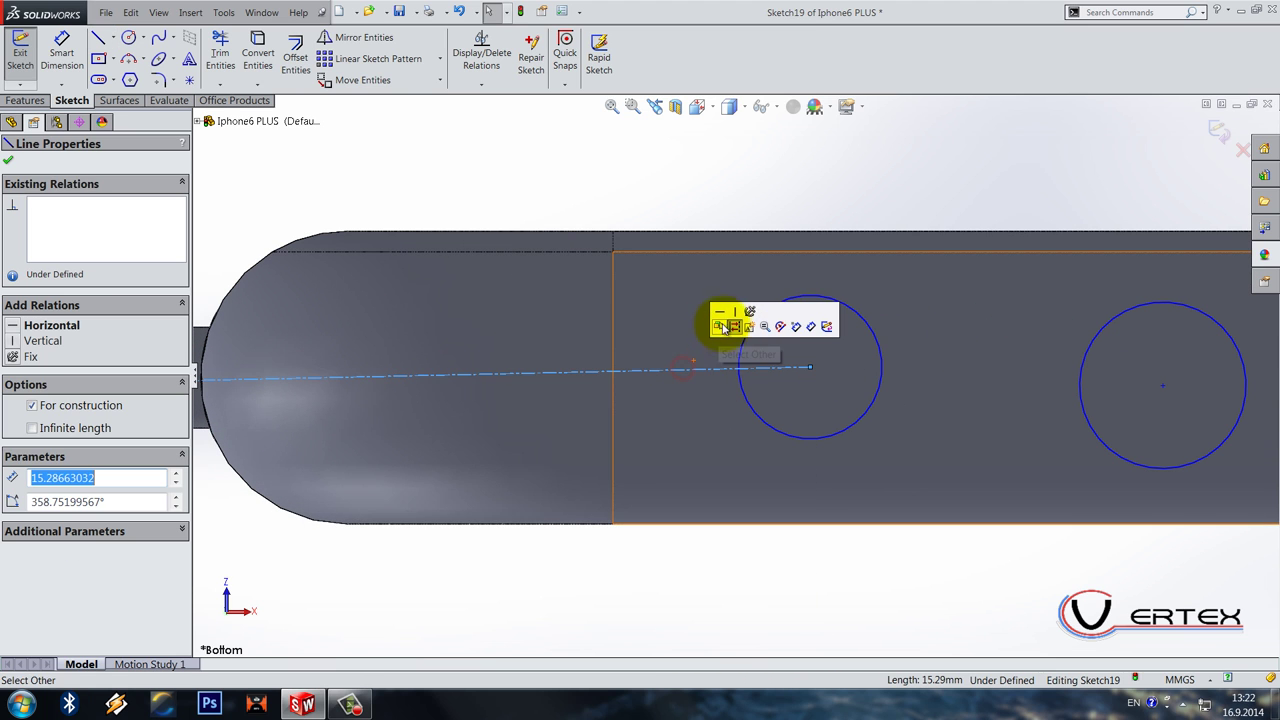
pyautogui.click(723, 316)
# Step: Add a horizontal relation between the center points of the two circles
pyautogui.scroll(-5, 473, 392)
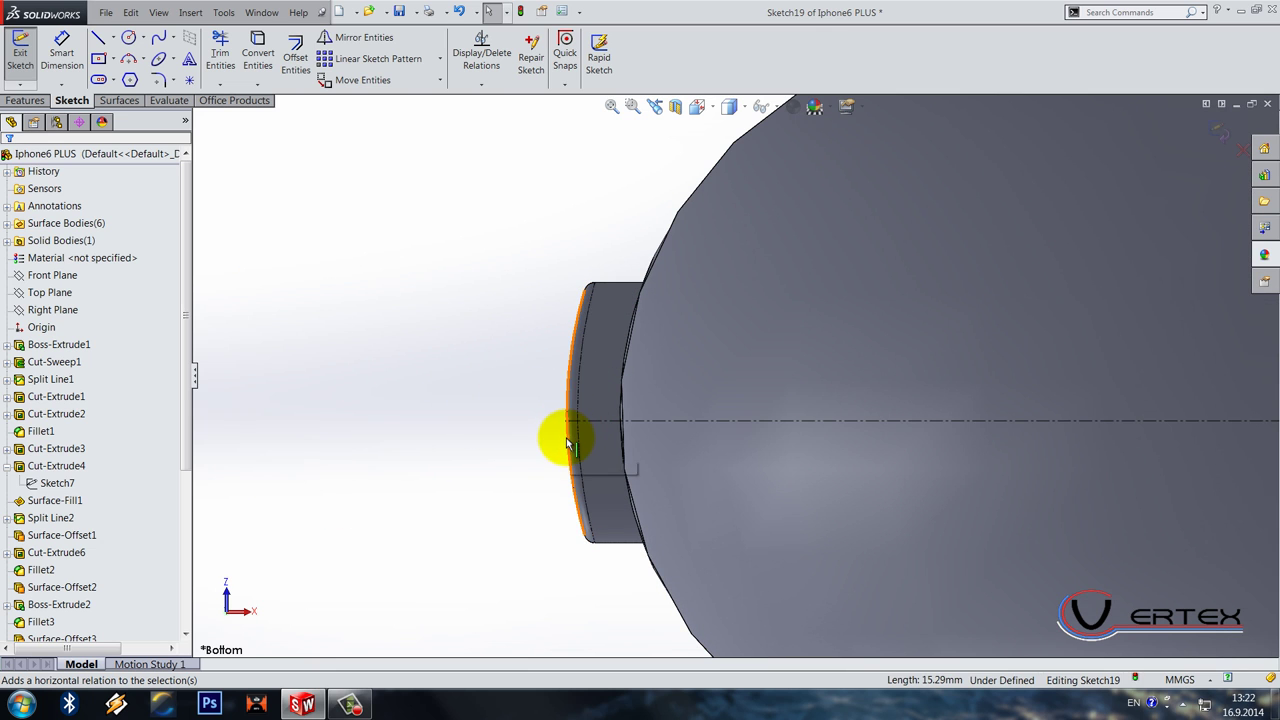
pyautogui.scroll(6, 1108, 434)
pyautogui.scroll(-2, 942, 393)
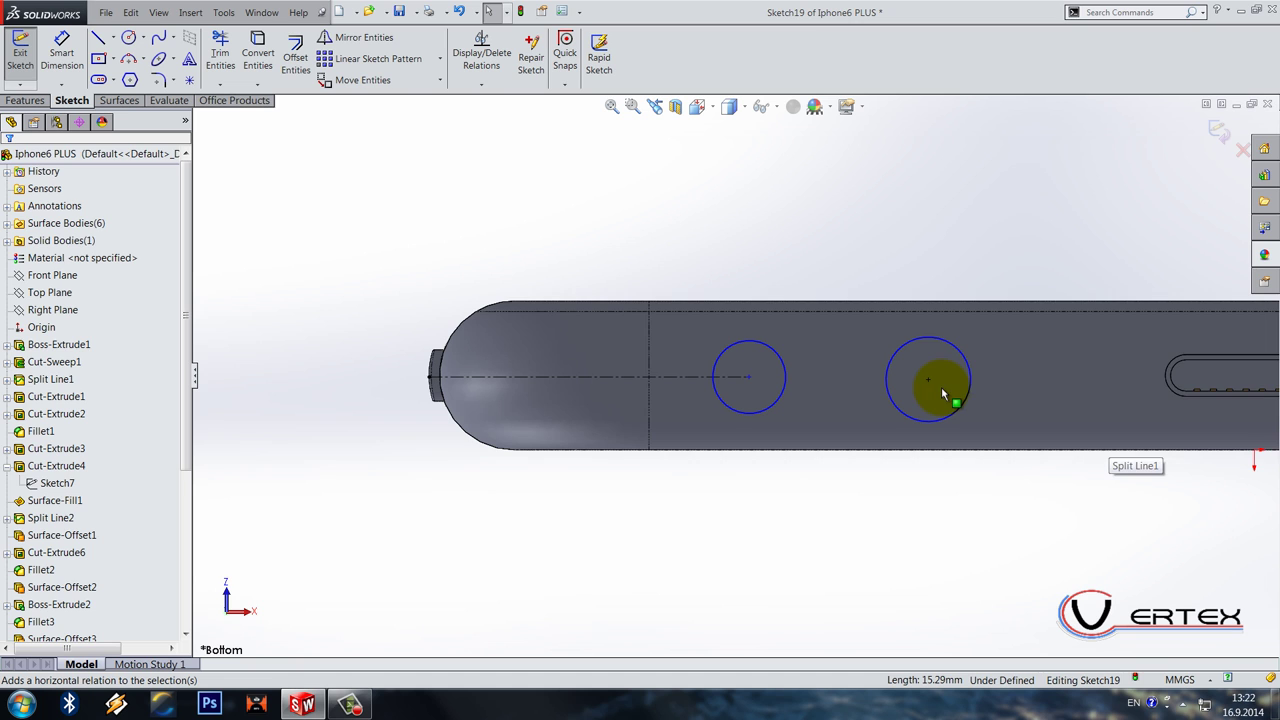
pyautogui.click(929, 386)
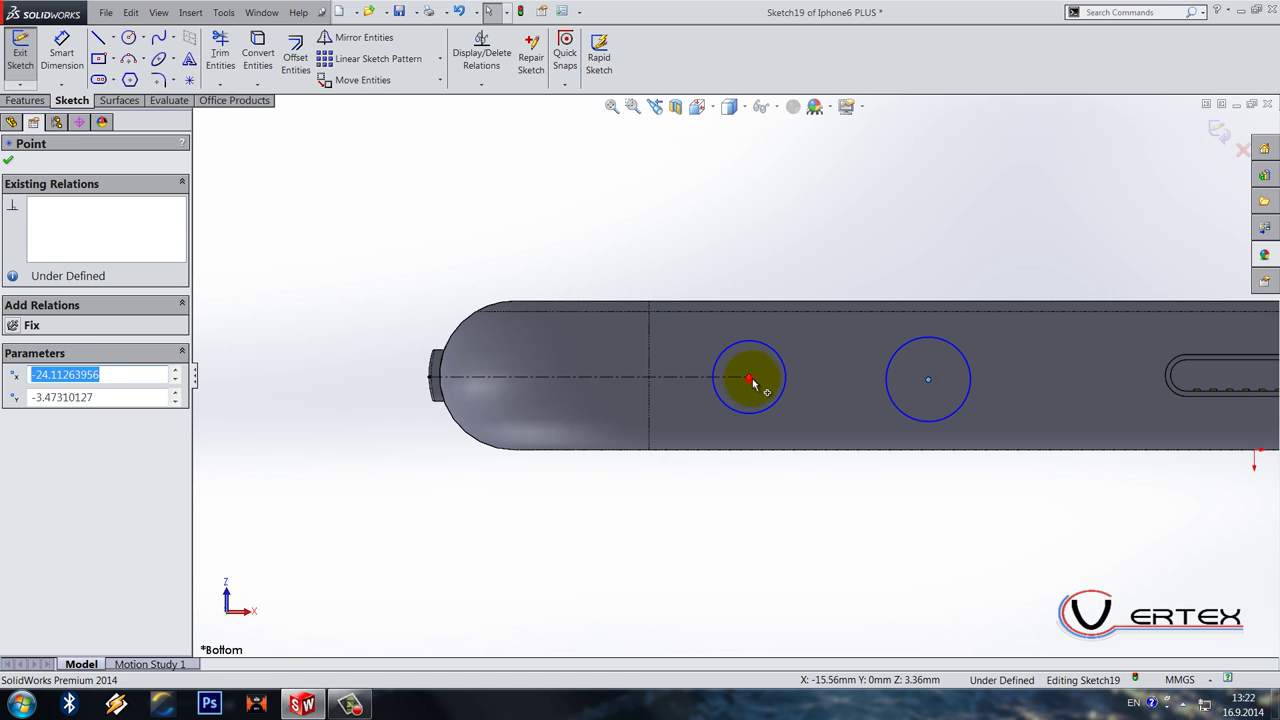
pyautogui.keyDown('ctrl'); pyautogui.click(750, 382); pyautogui.keyUp('ctrl')
pyautogui.click(786, 323)
pyautogui.scroll(2, 814, 363)
# Step: Dimension the outer circle's diameter at 1.4 mm
pyautogui.click(61, 48)
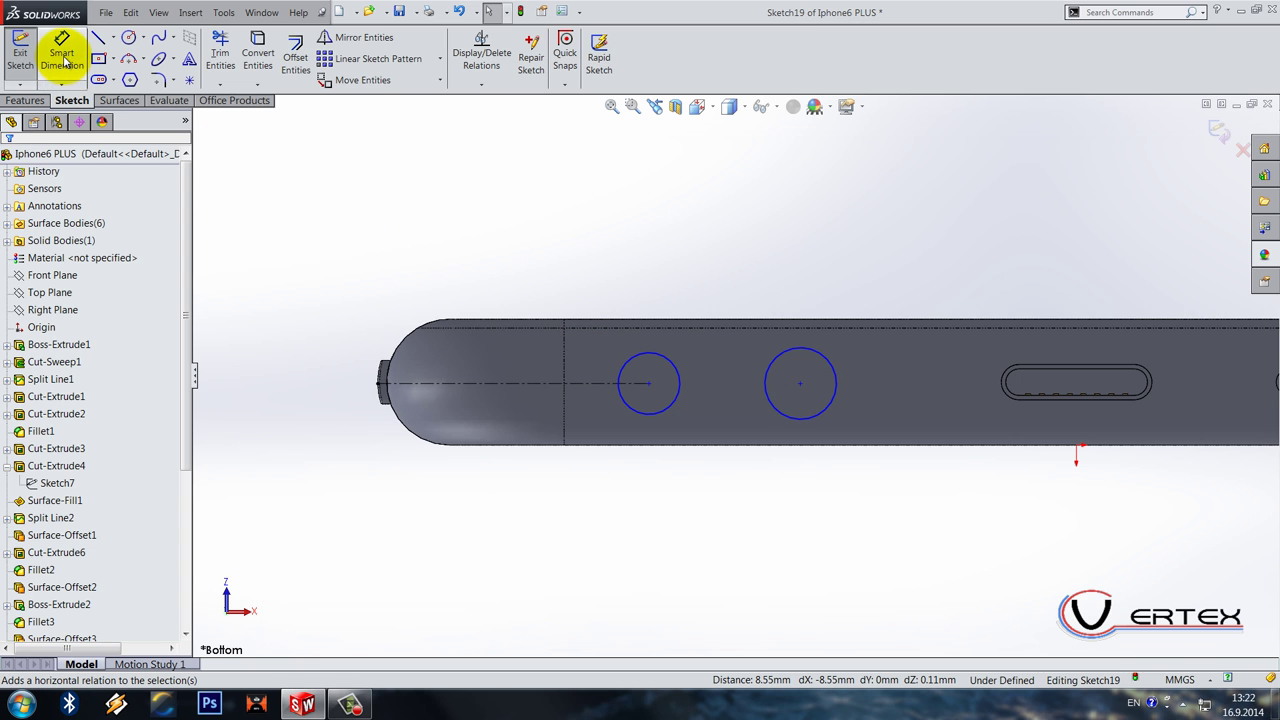
pyautogui.click(641, 361)
pyautogui.click(547, 264)
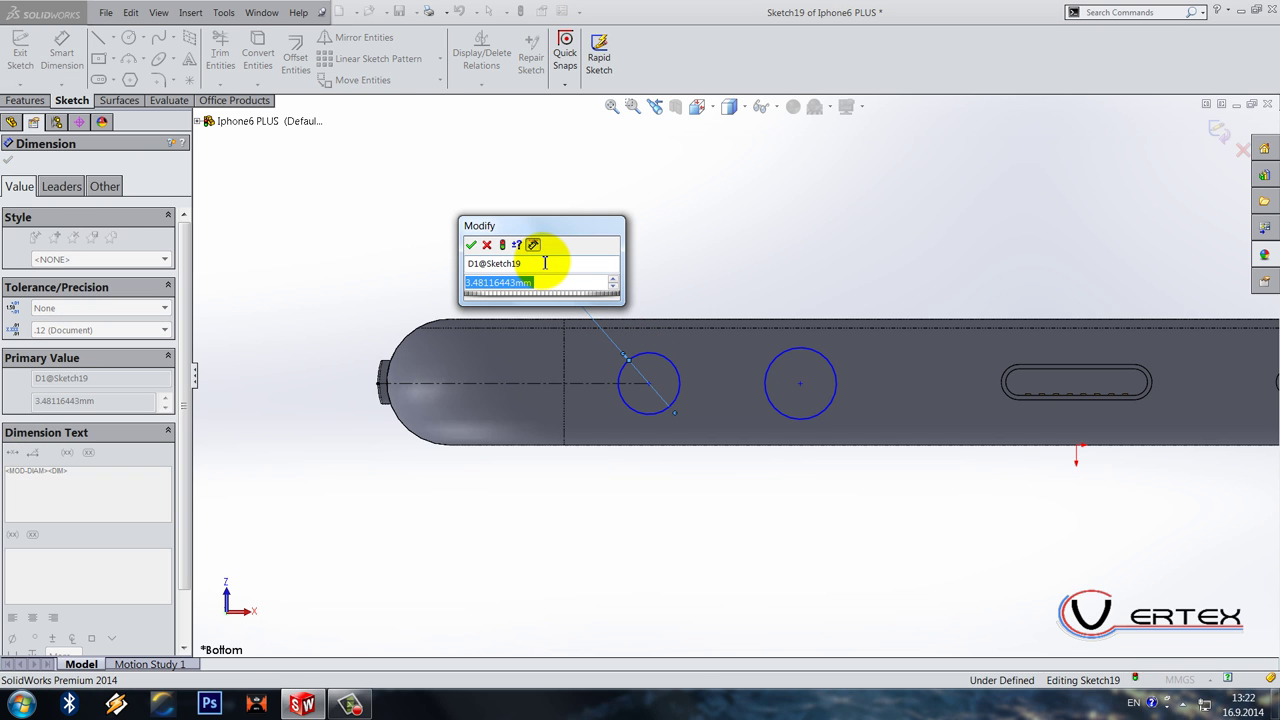
pyautogui.write('1.4')
pyautogui.press('Return')
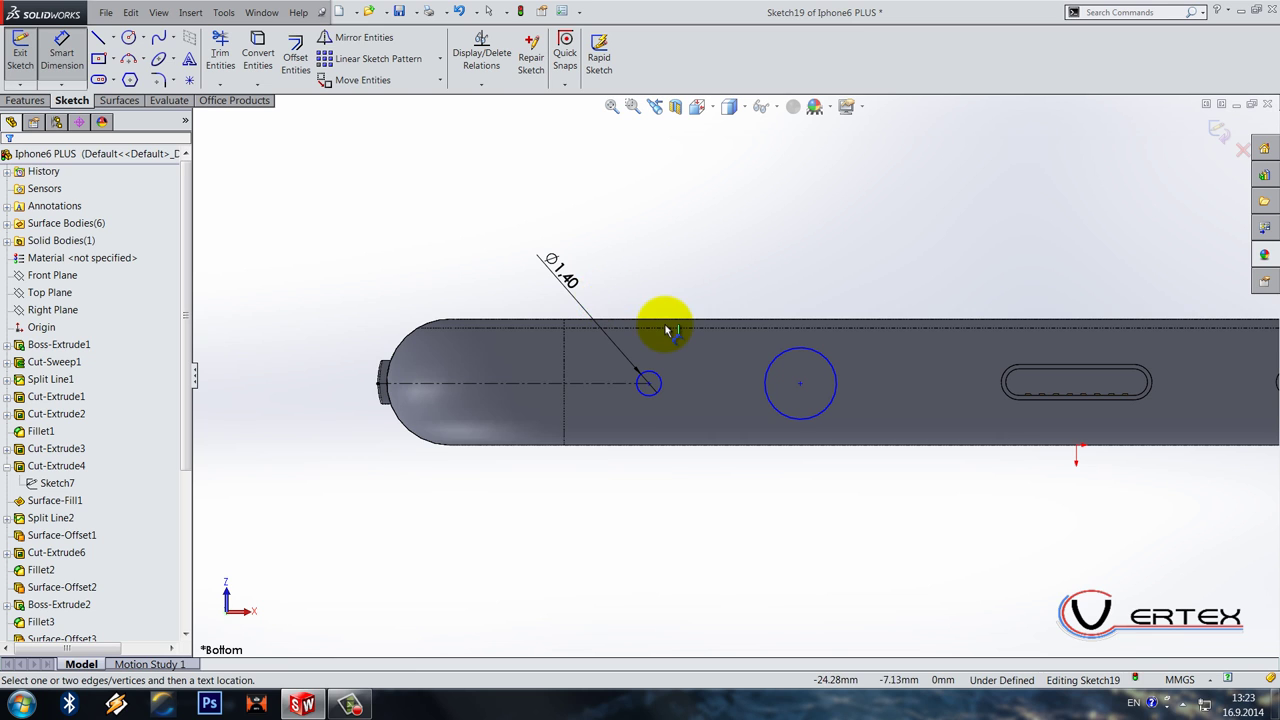
# Step: Move the larger circle between the charging port and the speaker holes, and the 1.4 mm circle close to the port's other end
pyautogui.scroll(1, 831, 351)
pyautogui.scroll(-1, 811, 363)
pyautogui.press('Escape')
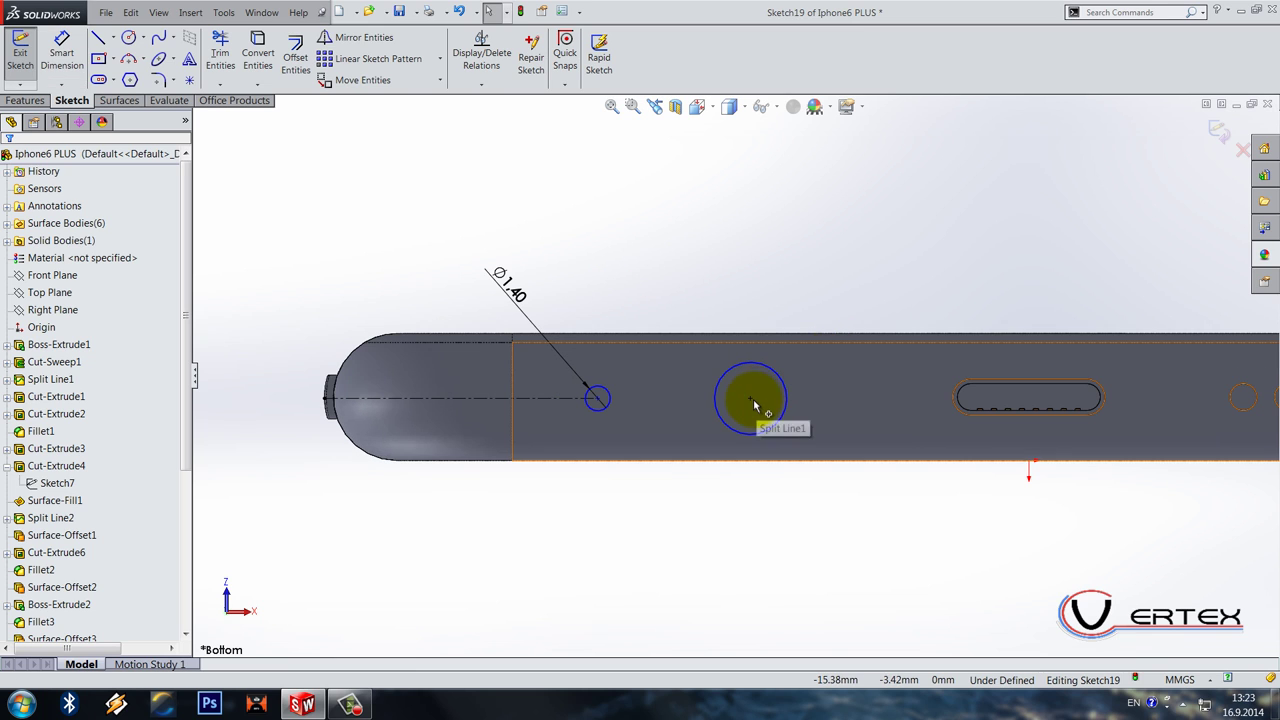
pyautogui.moveTo(750, 401); pyautogui.dragTo(1175, 425)
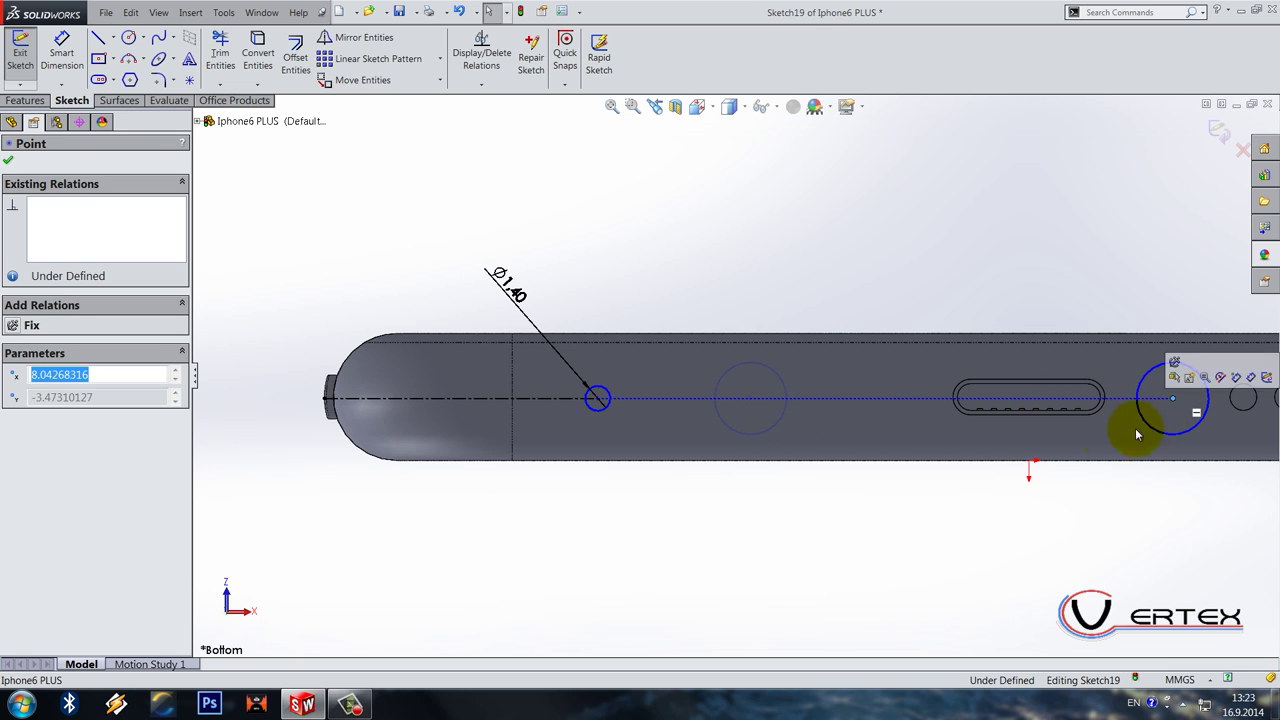
pyautogui.click(914, 534)
pyautogui.scroll(2, 780, 490)
pyautogui.moveTo(657, 390); pyautogui.dragTo(830, 401)
pyautogui.scroll(-2, 1016, 363)
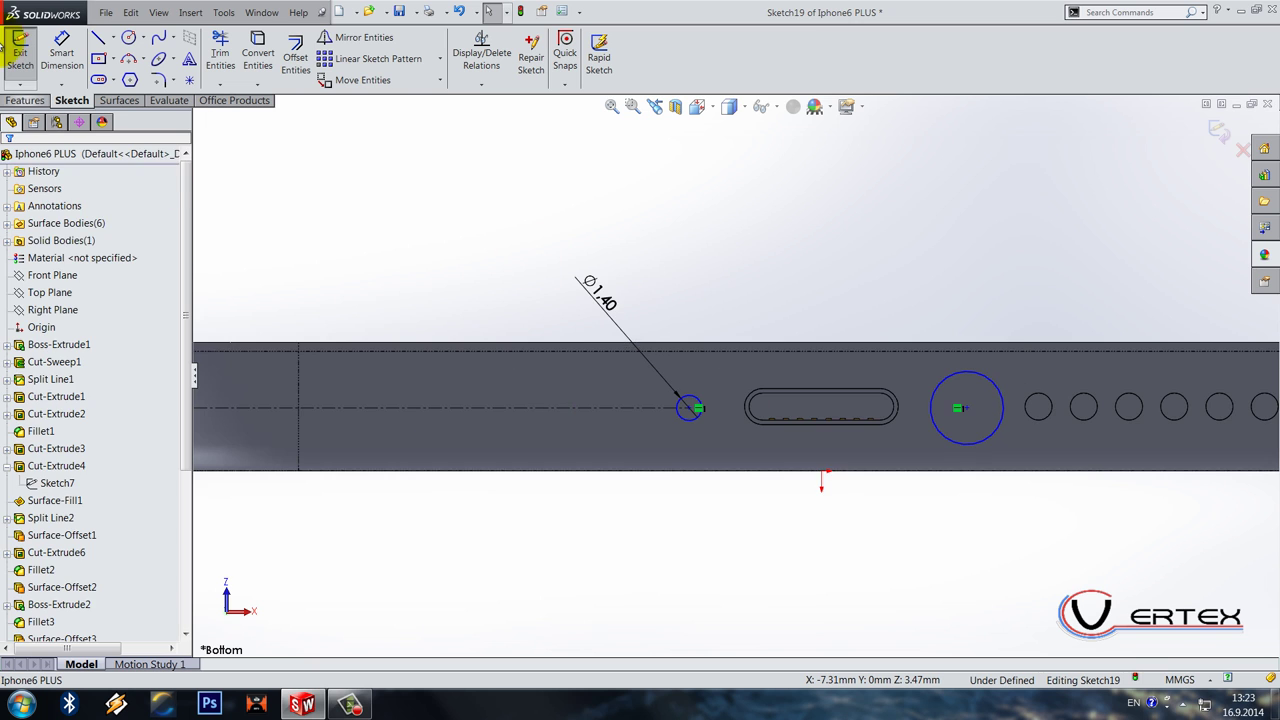
# Step: Dimension the diameter of the circle next to the speaker holes at 1.4 mm
pyautogui.click(60, 58)
pyautogui.click(980, 378)
pyautogui.click(1071, 230)
pyautogui.write('1.4')
pyautogui.press('Return')
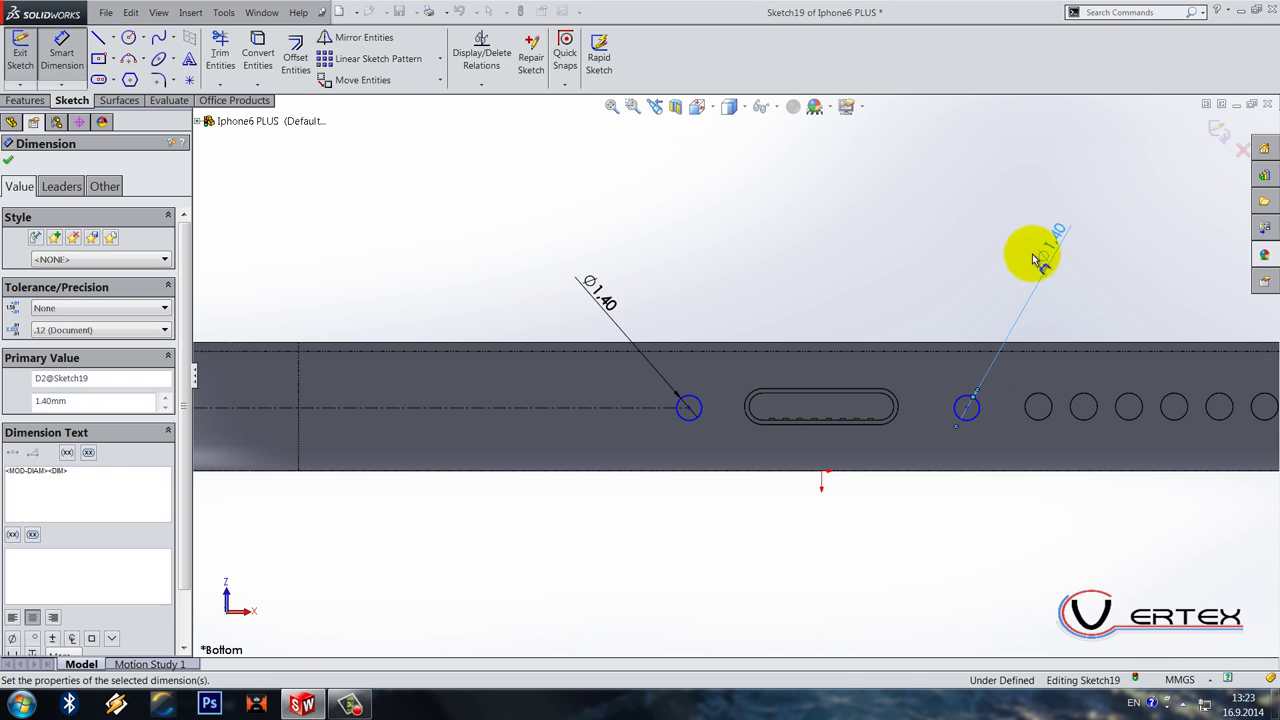
pyautogui.scroll(-3, 945, 330)
pyautogui.press('Escape')
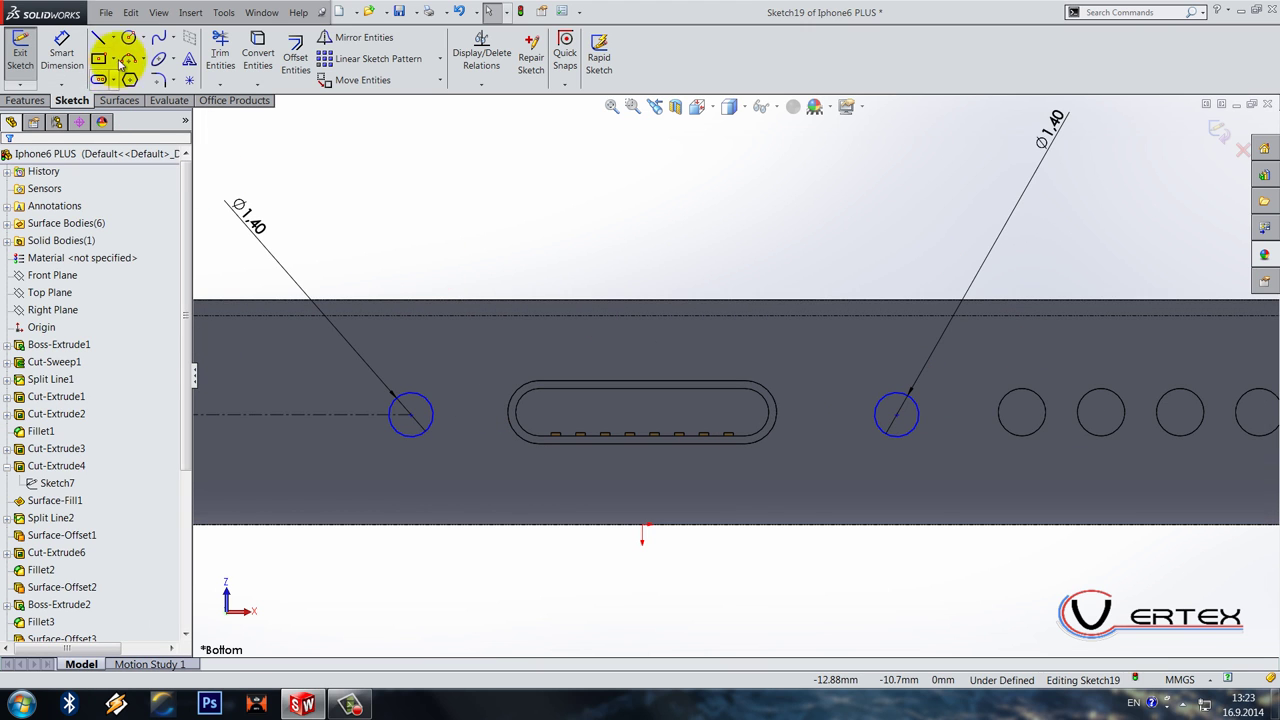
# Step: Draw a construction centerline through the charging port joining the two circle centers
pyautogui.click(114, 37)
pyautogui.click(120, 75)
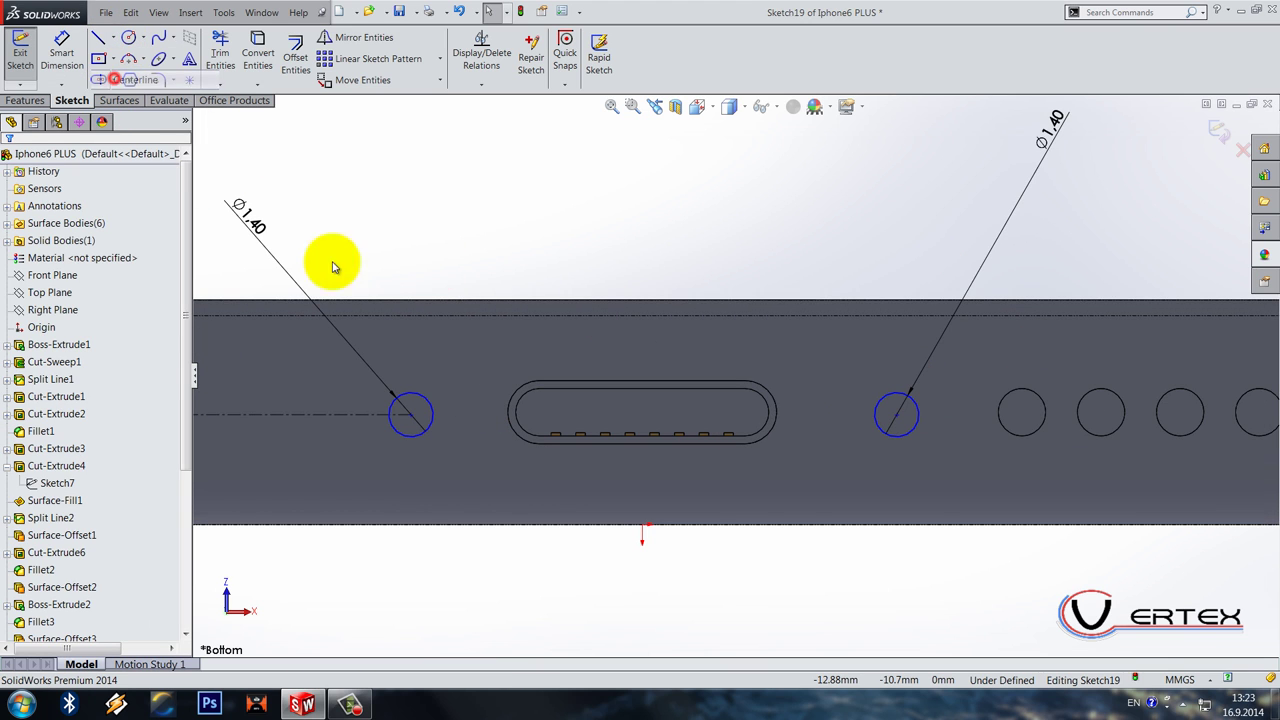
pyautogui.click(410, 414)
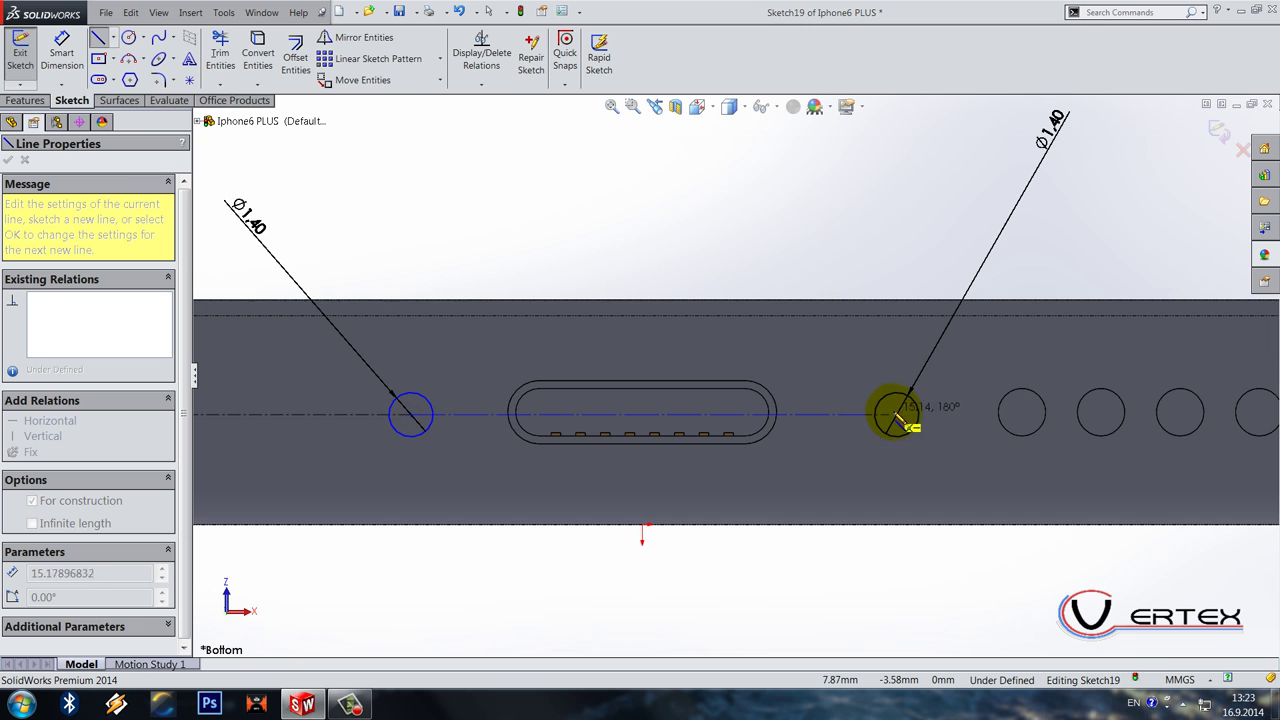
pyautogui.click(896, 414)
pyautogui.press('Escape')
# Step: Draw a construction centerline from the origin to the midpoint of the line joining the circles and make it vertical
pyautogui.click(114, 37)
pyautogui.click(127, 80)
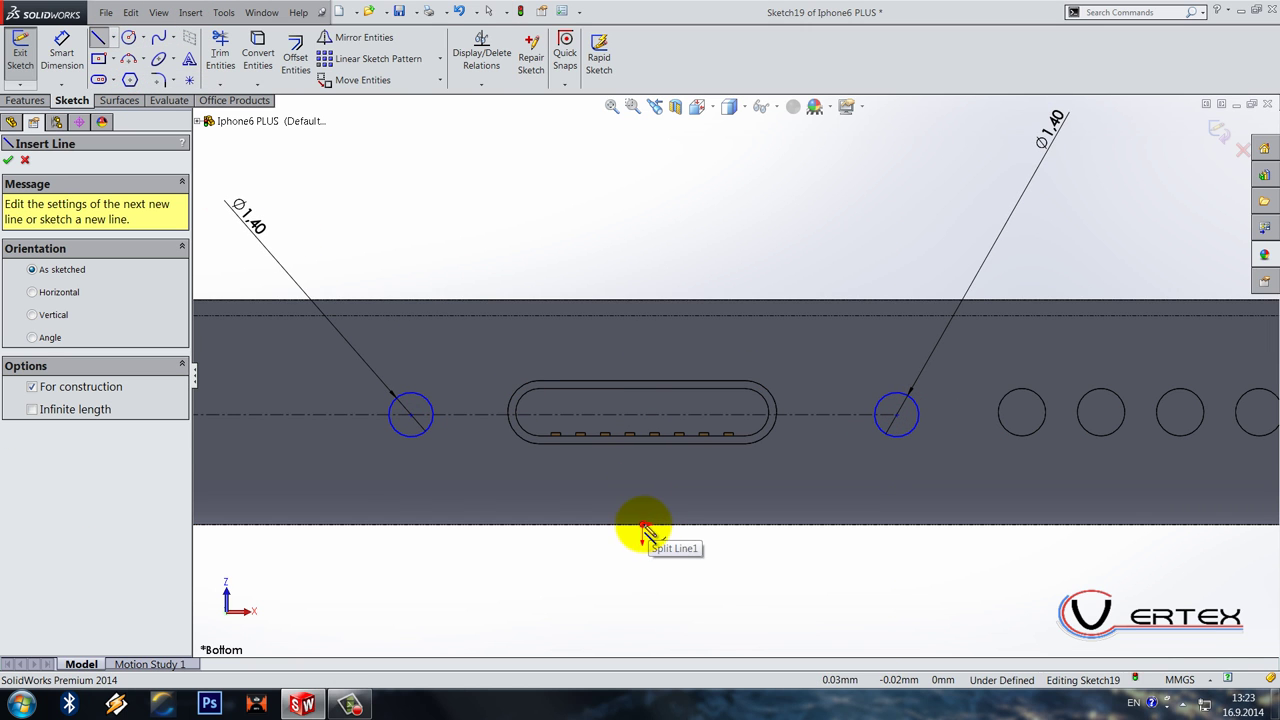
pyautogui.click(643, 525)
pyautogui.click(653, 421)
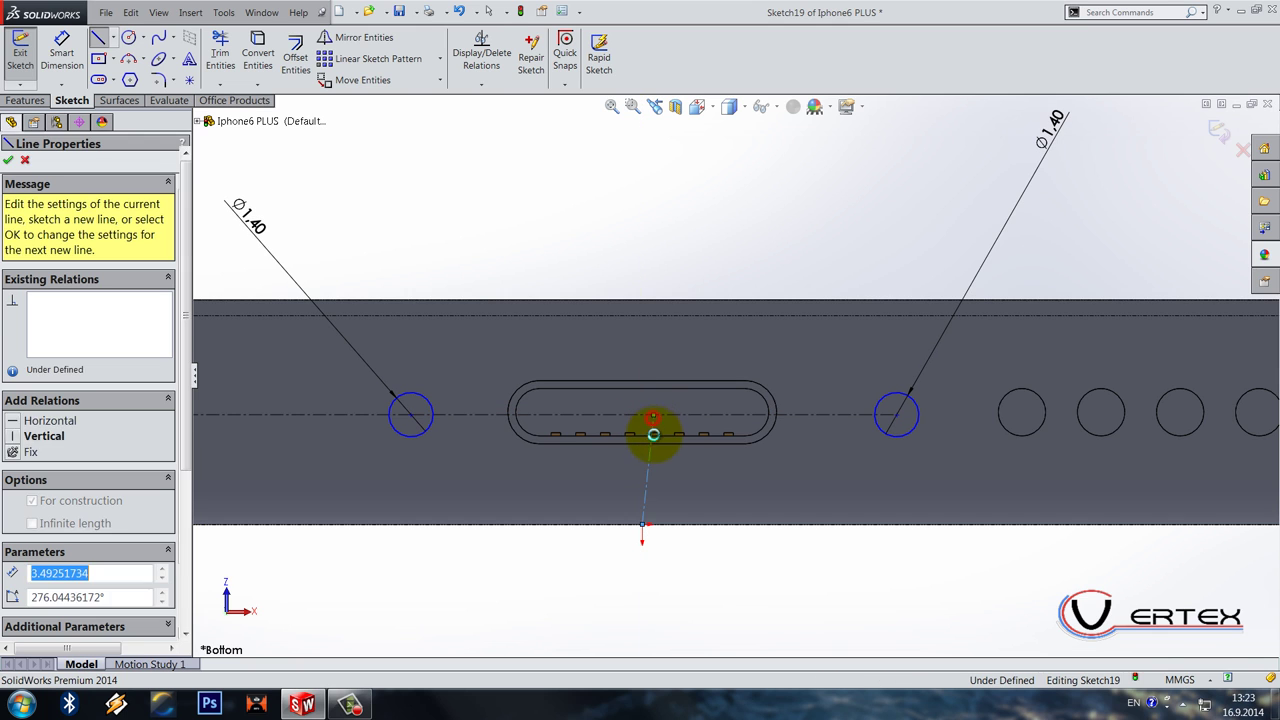
pyautogui.press('Escape')
pyautogui.click(652, 442)
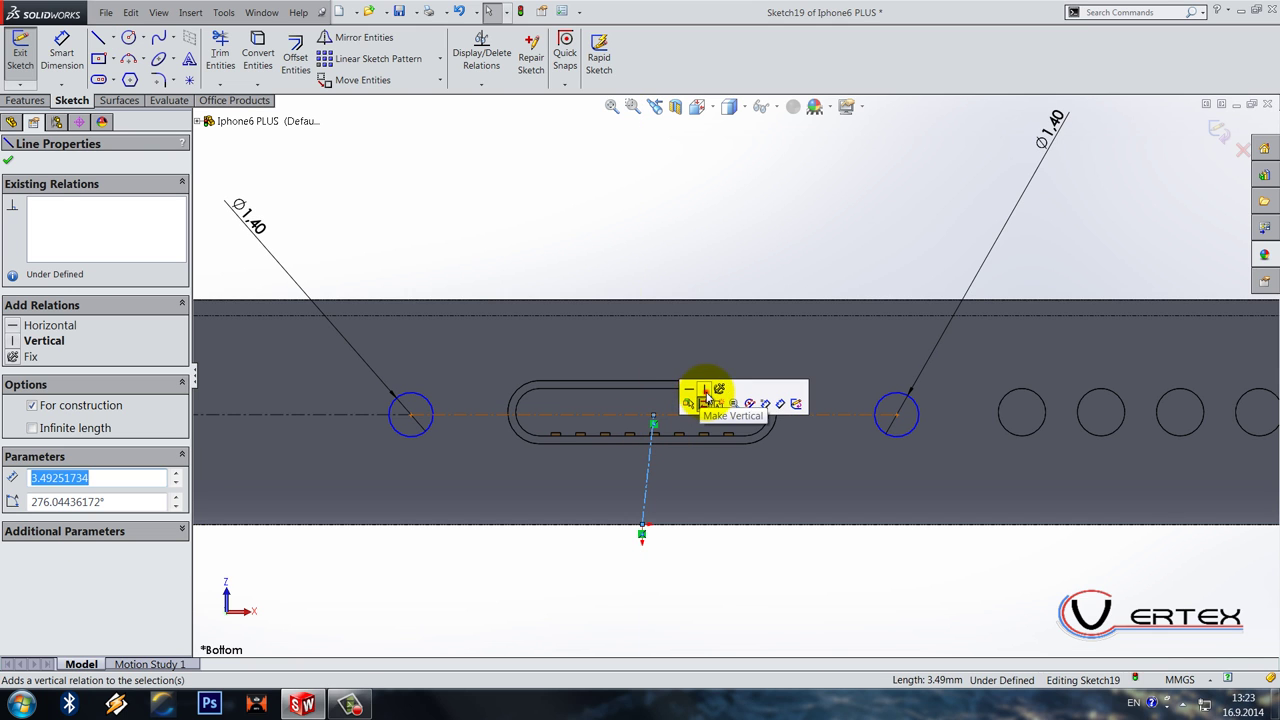
pyautogui.click(704, 389)
pyautogui.press('Escape')
# Step: Dimension the line joining the circle centers to set their spacing at 12.5 mm
pyautogui.click(68, 55)
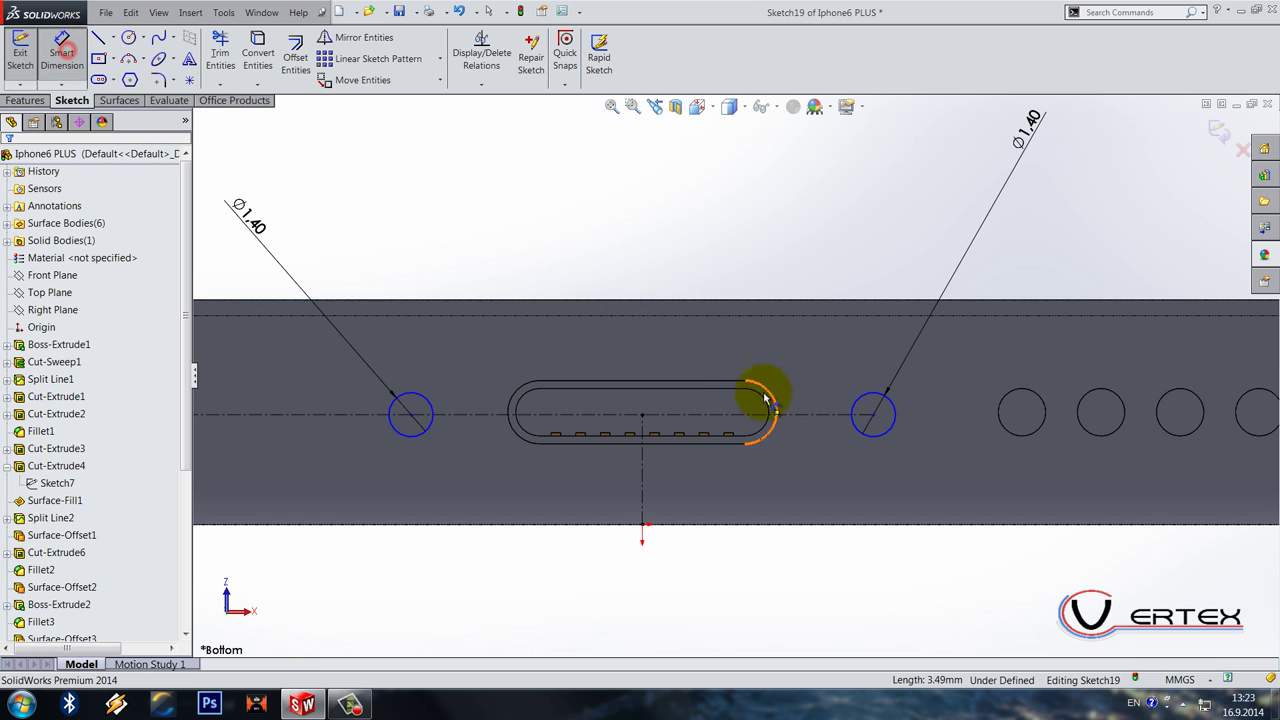
pyautogui.click(735, 416)
pyautogui.scroll(3, 729, 409)
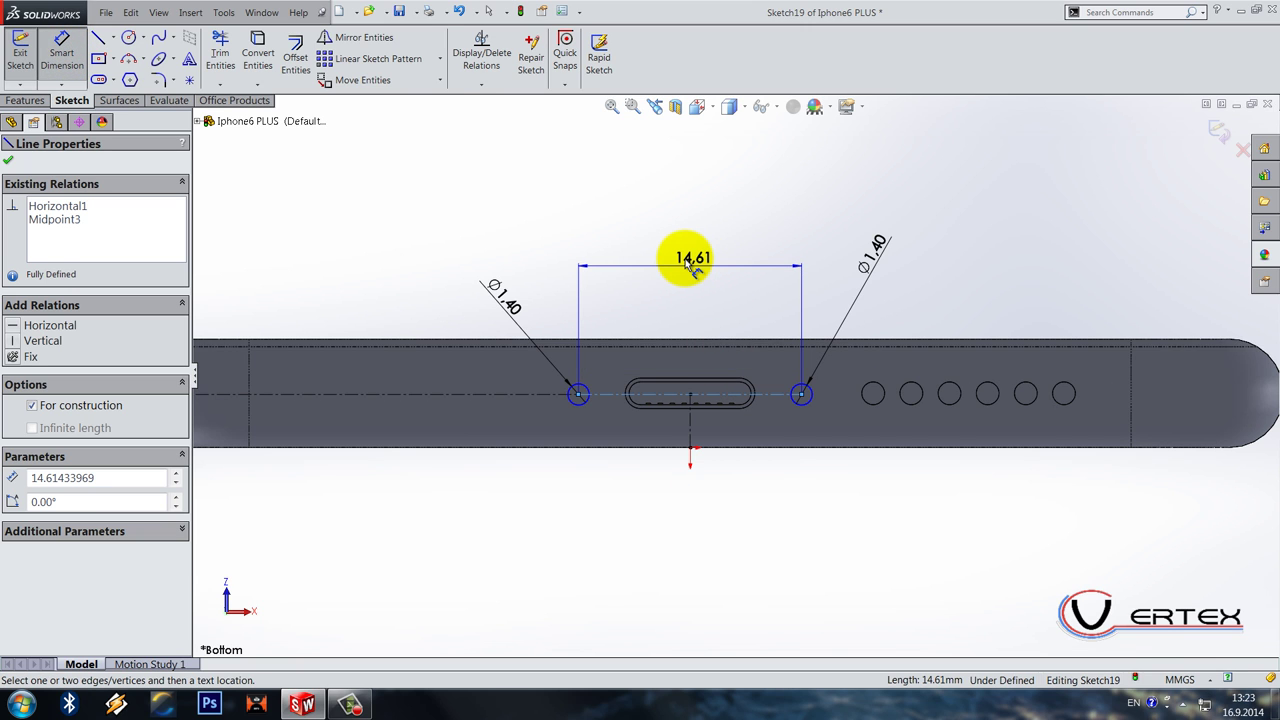
pyautogui.click(690, 260)
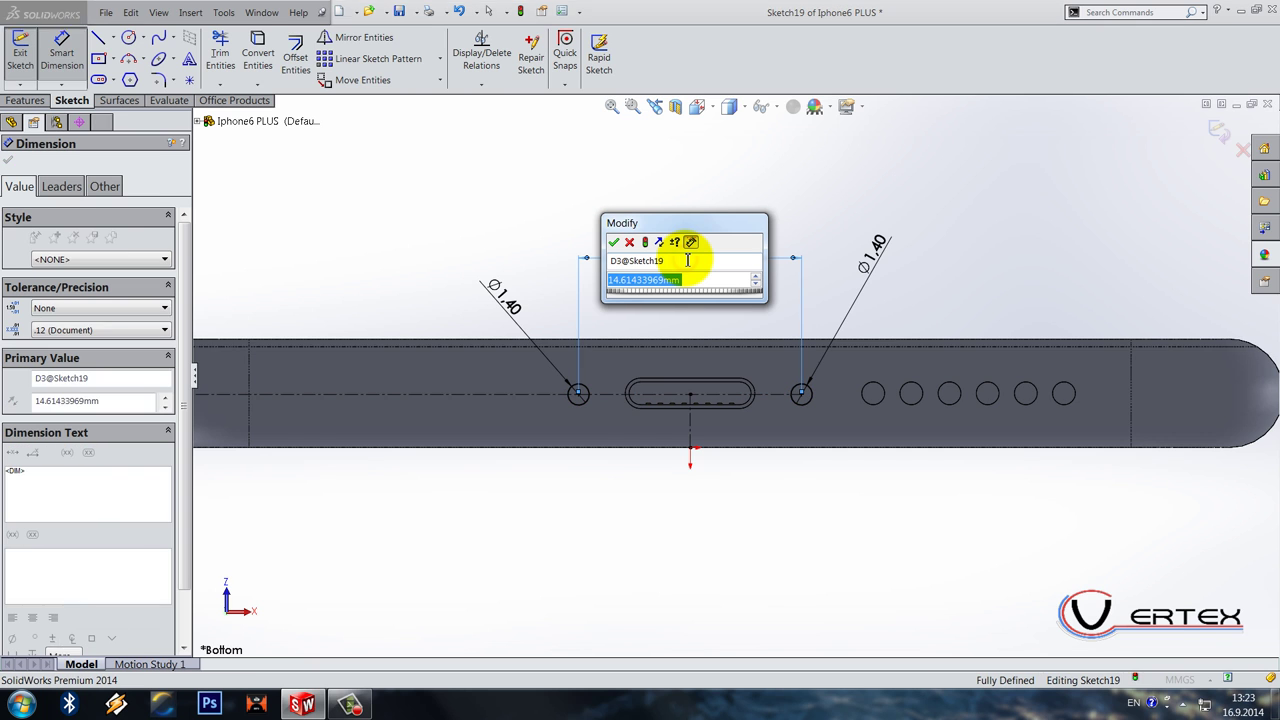
pyautogui.write('12.5')
pyautogui.press('Return')
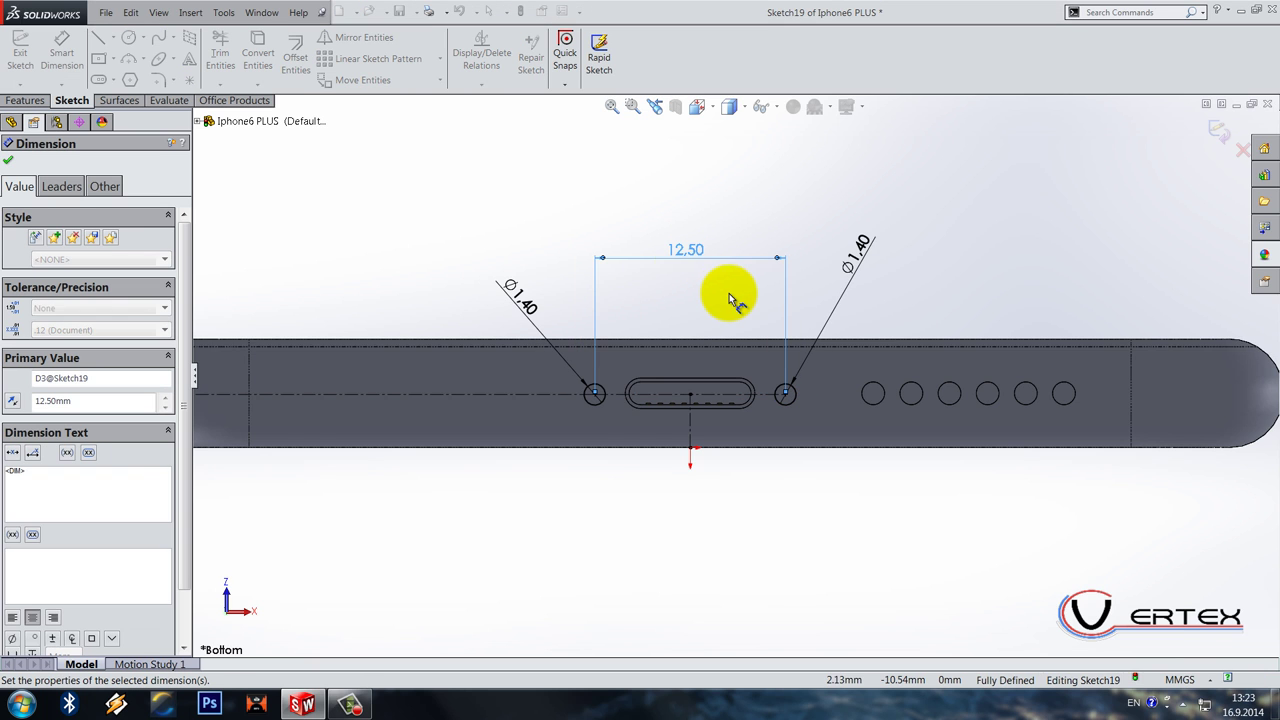
pyautogui.scroll(2, 718, 304)
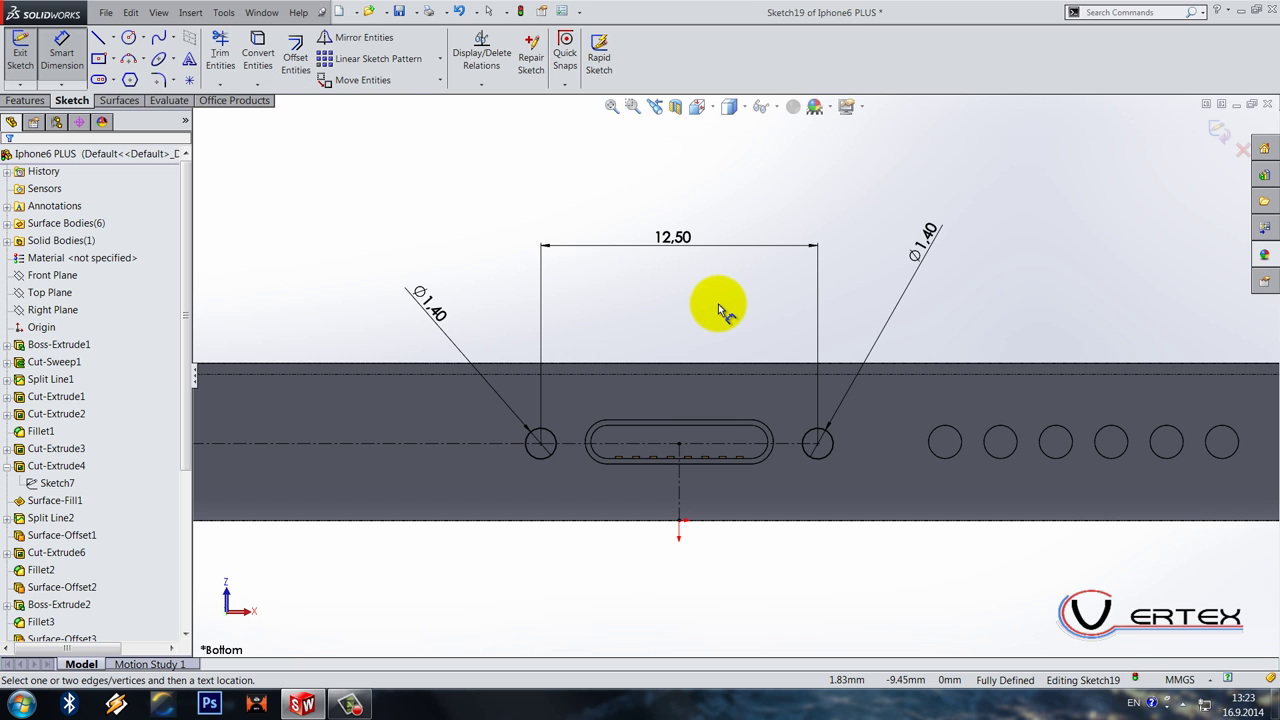
pyautogui.scroll(-3, 740, 298)
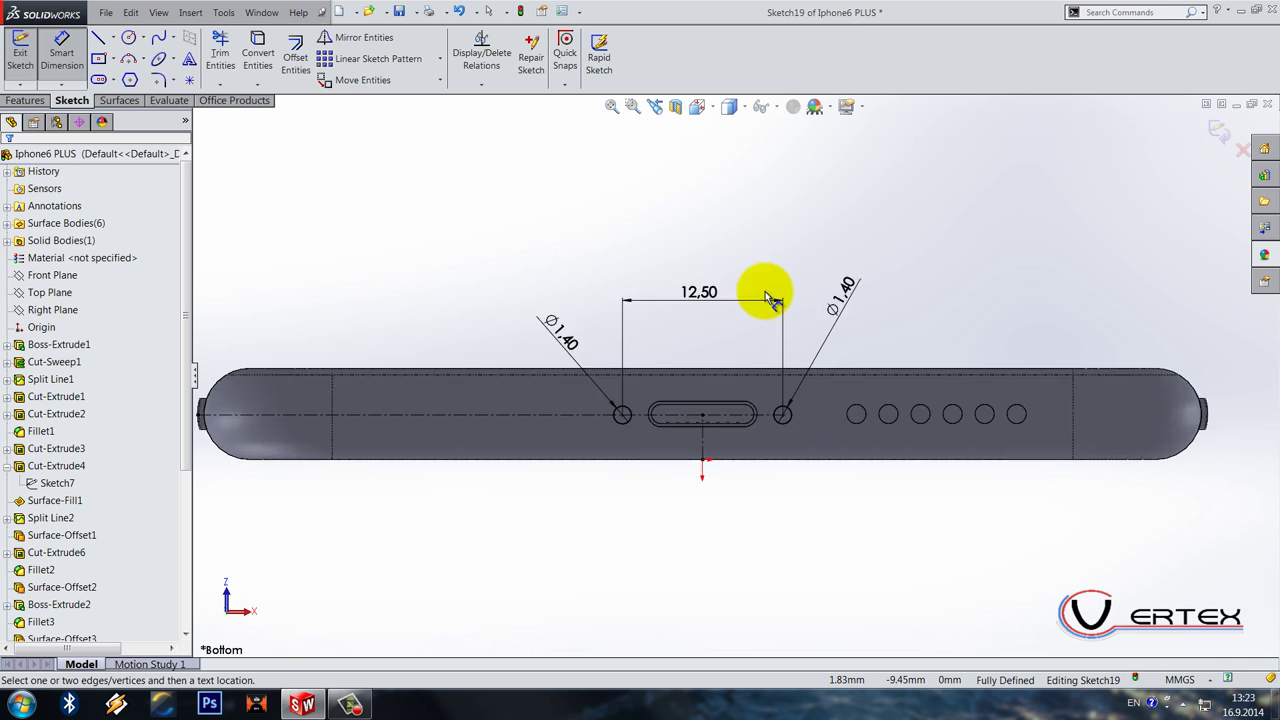
# Step: Exit the two-circle sketch and show the model from the front in Wireframe display
pyautogui.click(1218, 133)
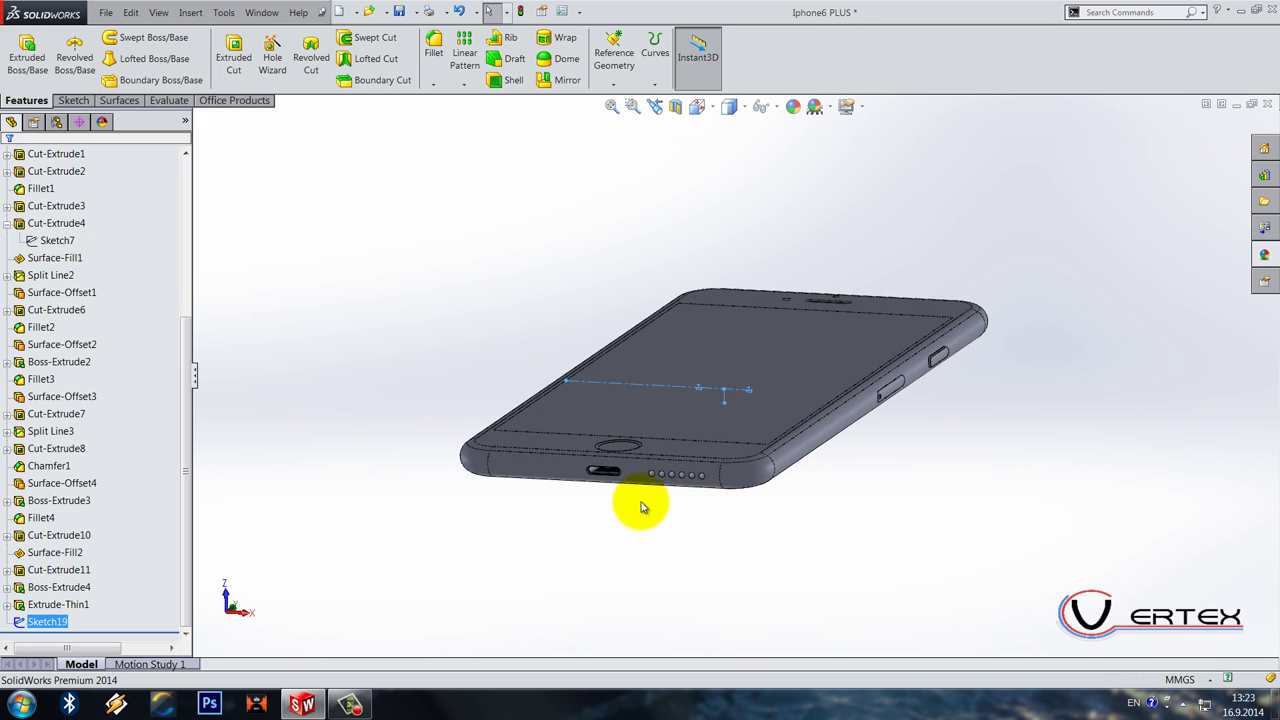
pyautogui.scroll(3, 640, 506)
pyautogui.moveTo(634, 508)
pyautogui.mouseDown(button='middle')
pyautogui.moveTo(677, 451)
pyautogui.moveTo(634, 506)
pyautogui.mouseUp(button='middle')
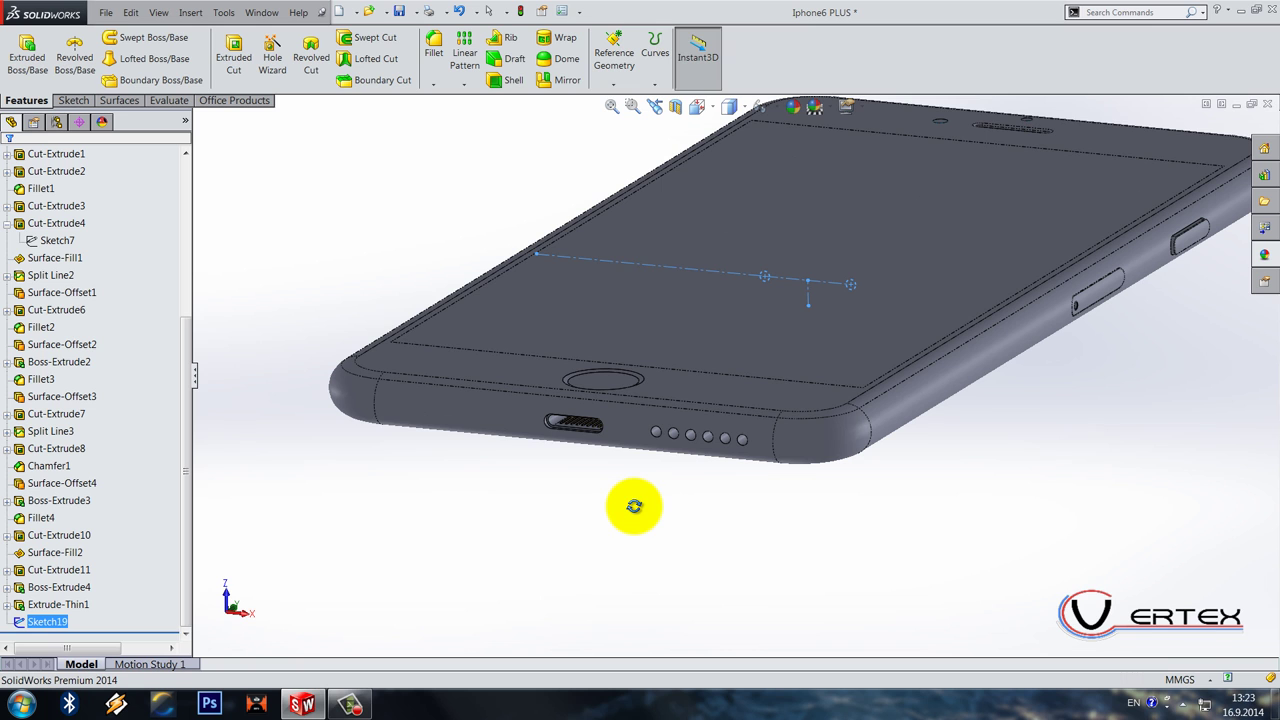
pyautogui.click(729, 107)
pyautogui.click(720, 180)
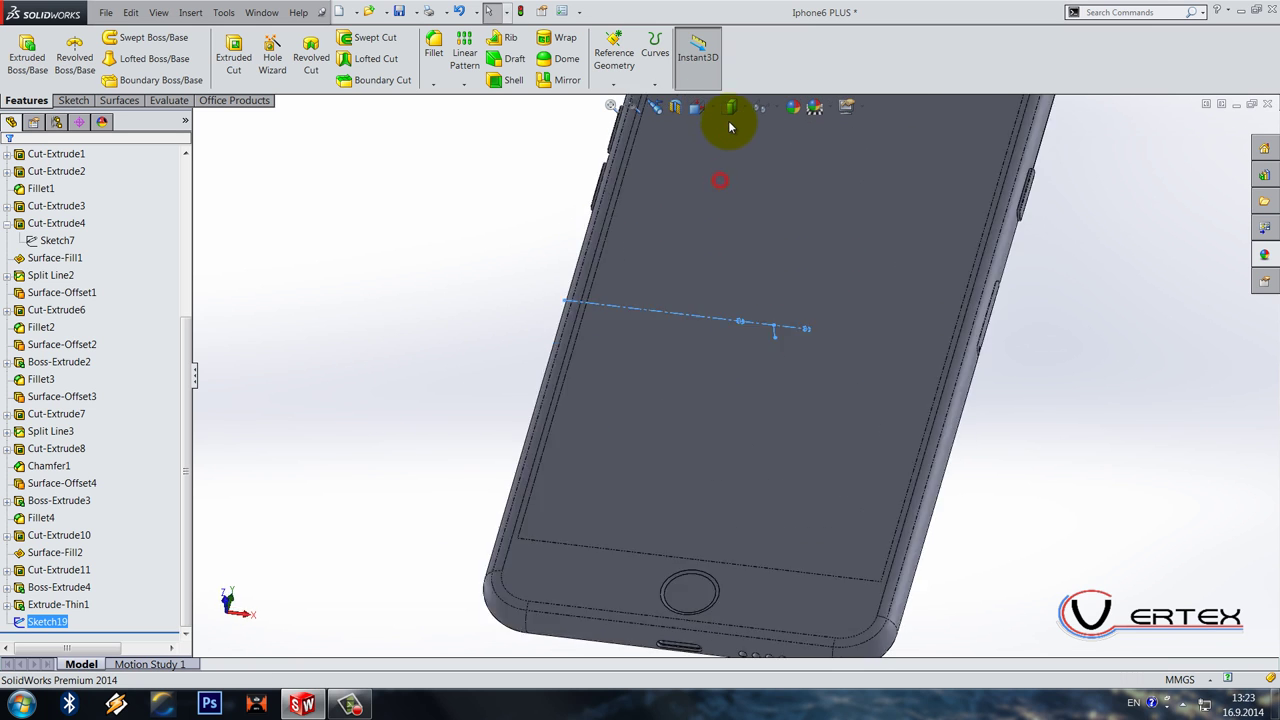
pyautogui.click(729, 107)
pyautogui.click(731, 217)
# Step: Start an Extruded Cut from the circle sketch, starting at a 67.5 mm offset reversed toward the phone's bottom edge
pyautogui.click(233, 65)
pyautogui.click(77, 204)
pyautogui.click(80, 255)
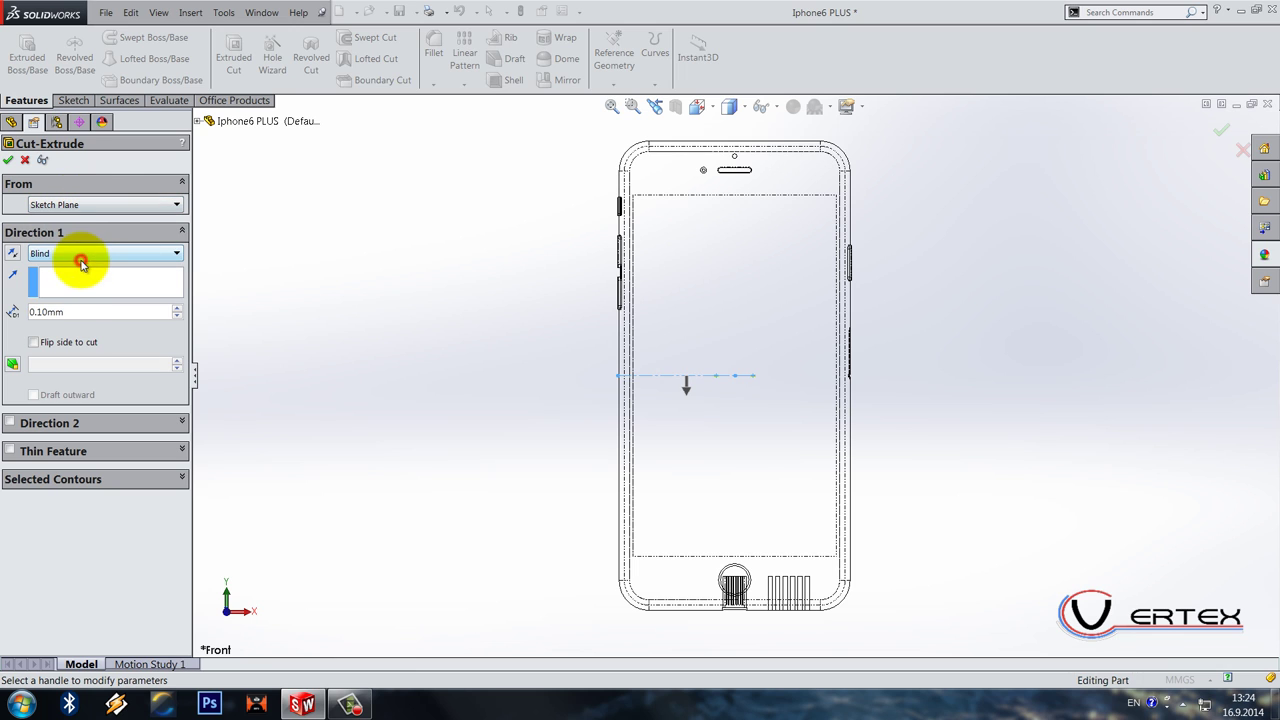
pyautogui.click(80, 204)
pyautogui.click(81, 254)
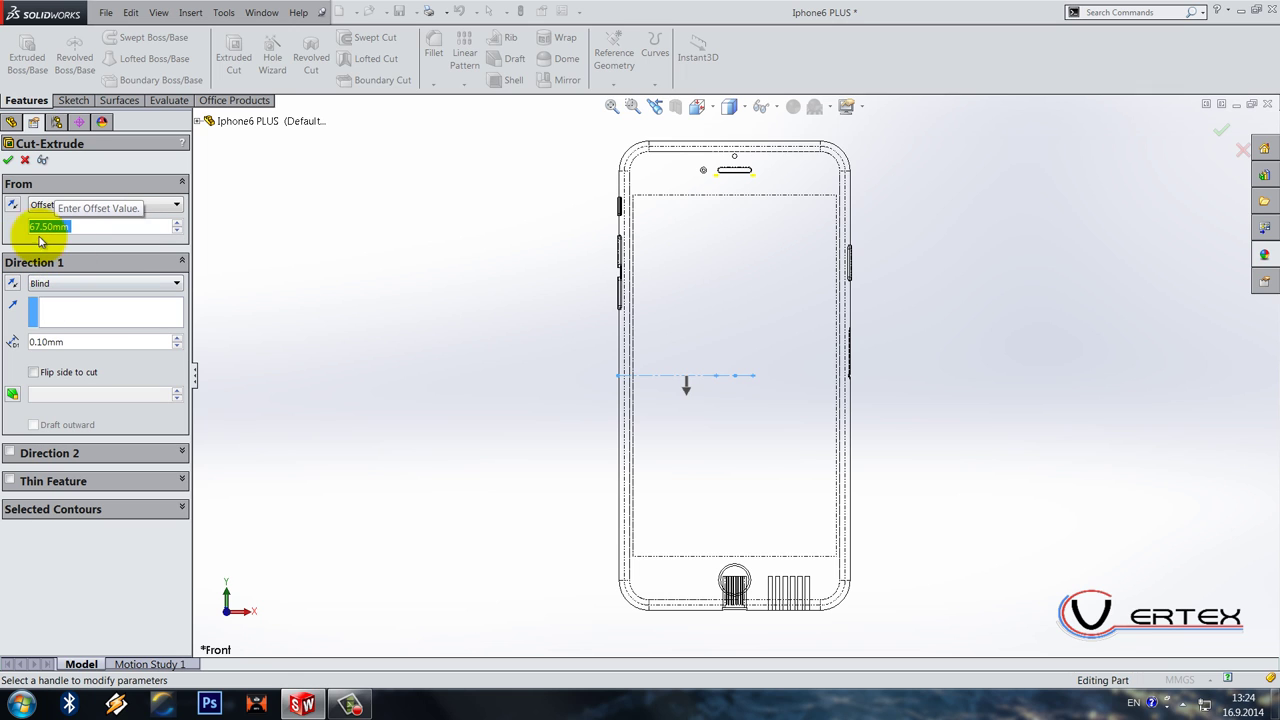
pyautogui.click(11, 205)
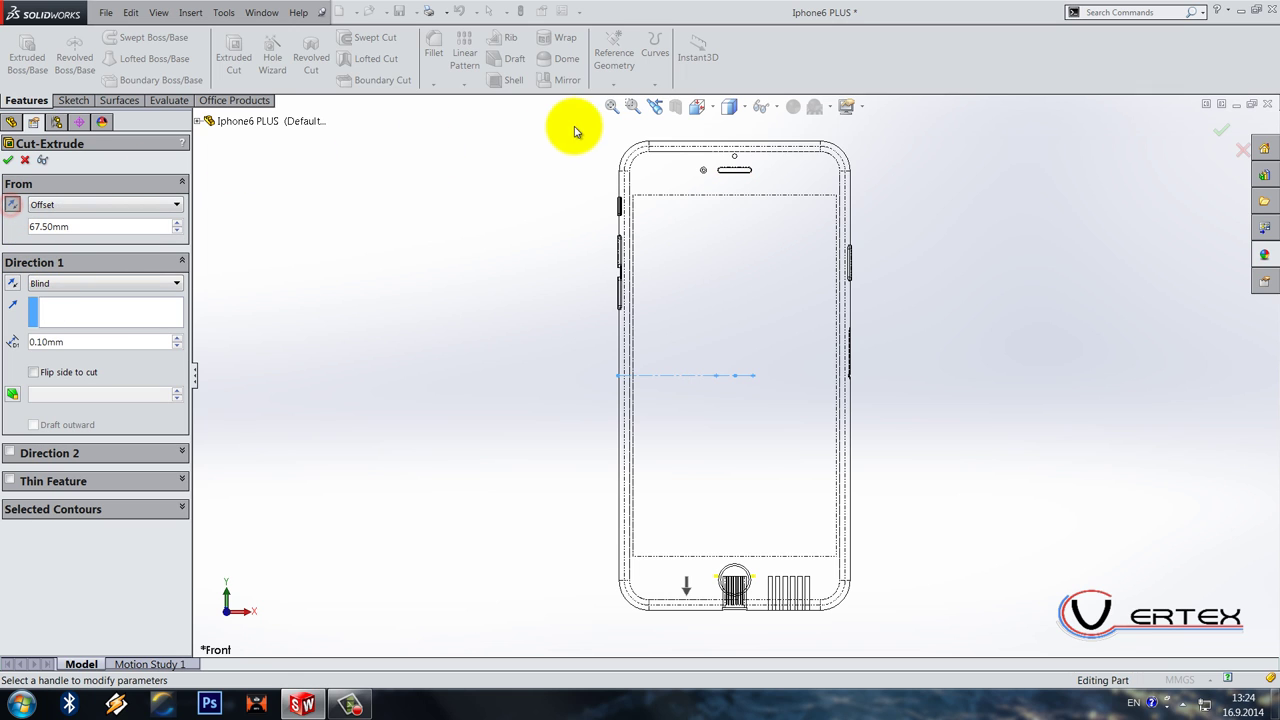
# Step: Switch the display back to shaded with edges and complete the two-hole cut with a Through All end condition
pyautogui.click(729, 107)
pyautogui.click(730, 130)
pyautogui.moveTo(623, 263)
pyautogui.mouseDown(button='middle')
pyautogui.moveTo(777, 571)
pyautogui.moveTo(726, 357)
pyautogui.moveTo(530, 411)
pyautogui.mouseUp(button='middle')
pyautogui.click(109, 284)
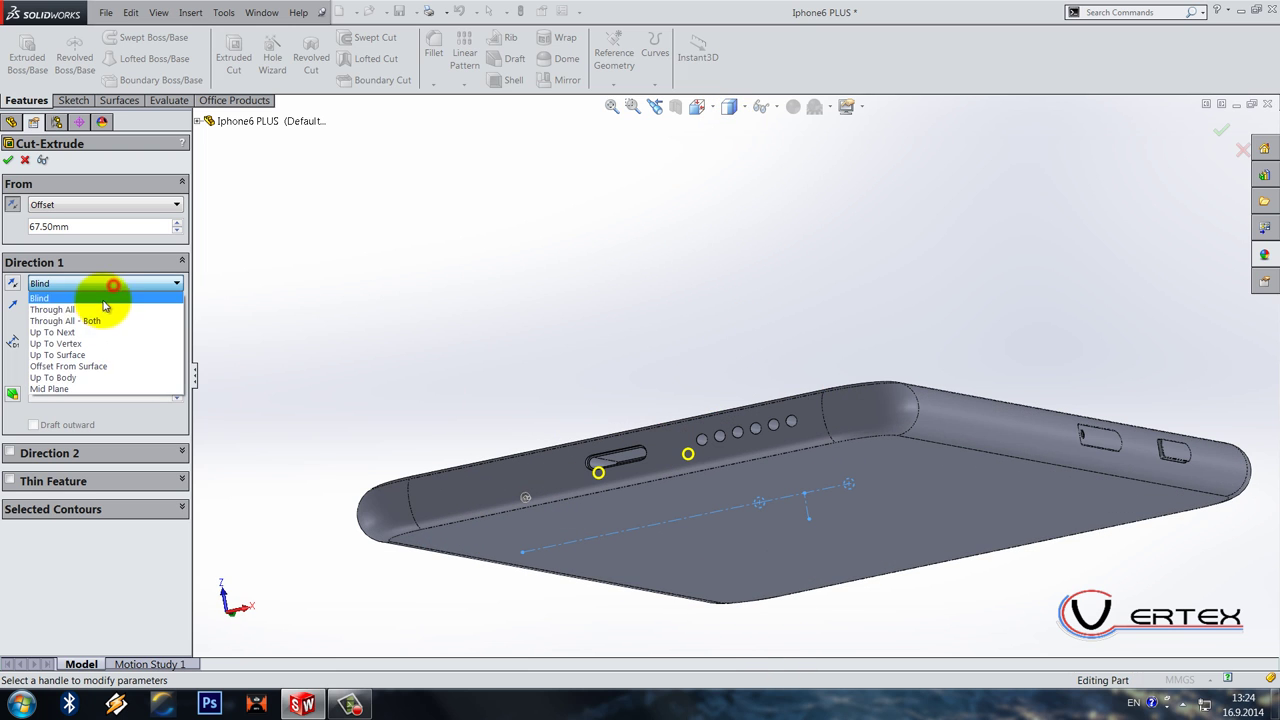
pyautogui.click(99, 306)
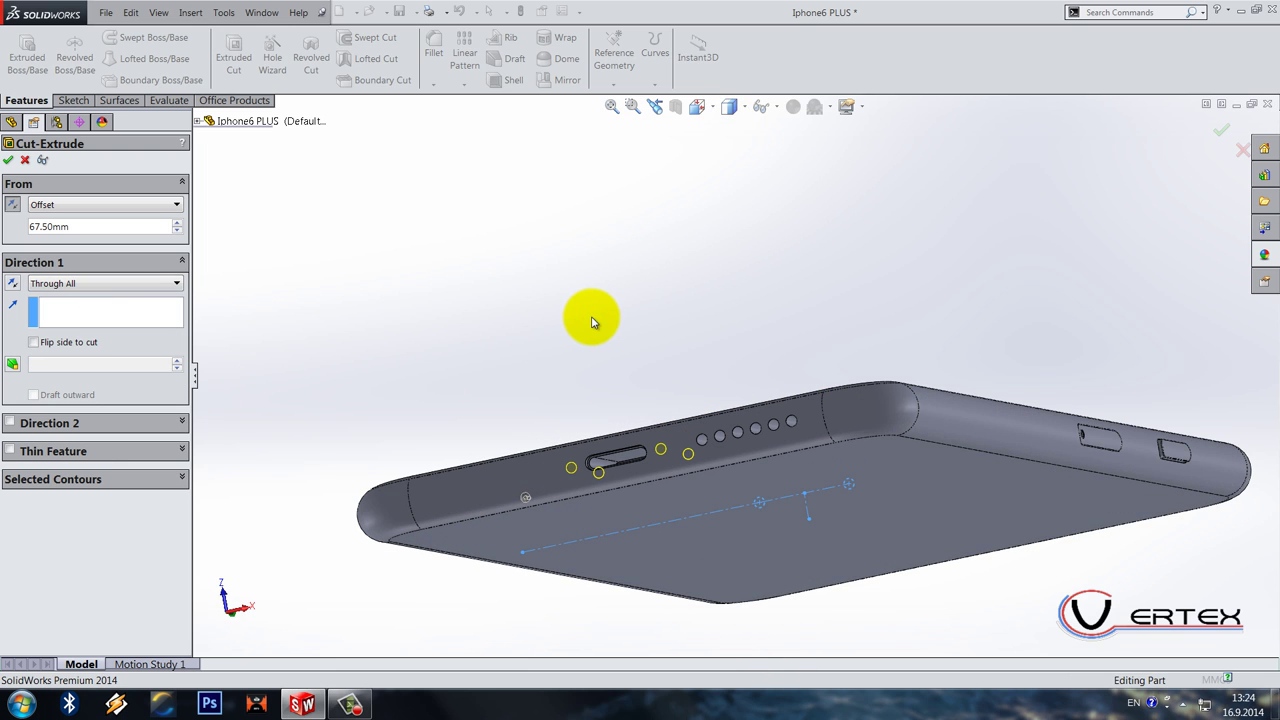
pyautogui.press('Return')
# Step: Fillet the outer edges of the two screw holes beside the charging port with a 0.125 mm radius
pyautogui.moveTo(591, 322); pyautogui.dragTo(670, 402, button='middle')
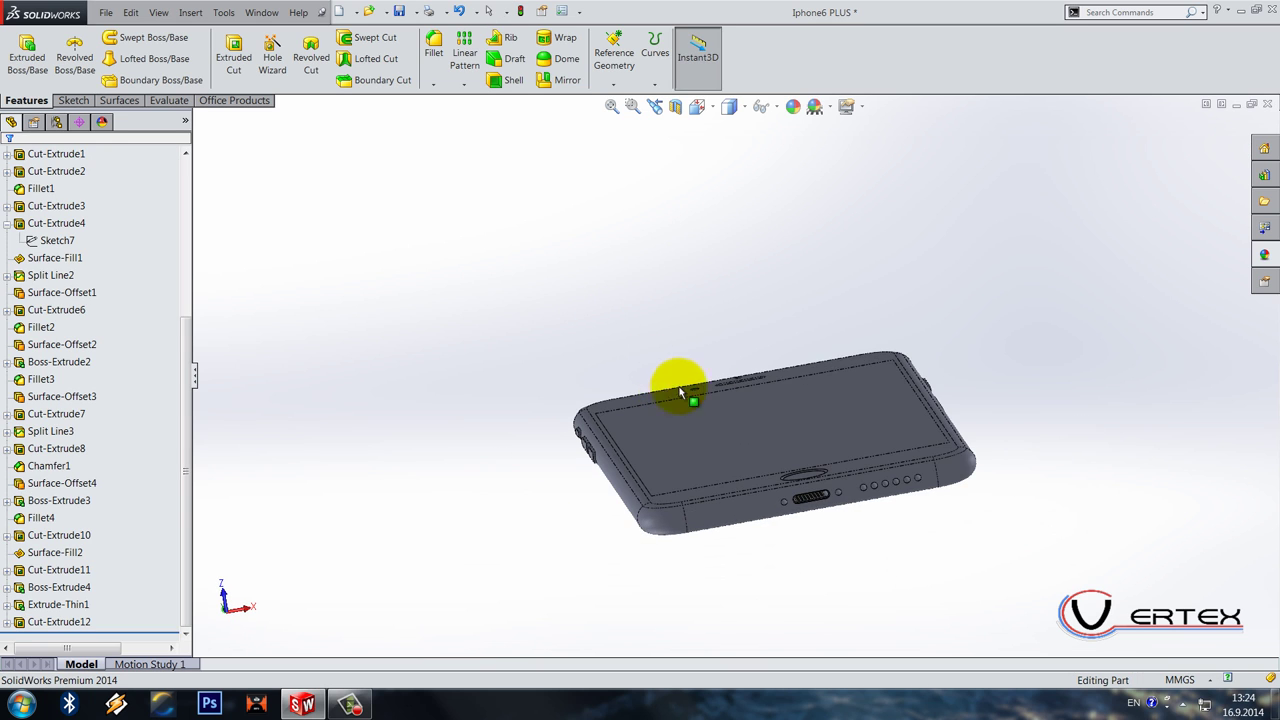
pyautogui.scroll(-5, 777, 523)
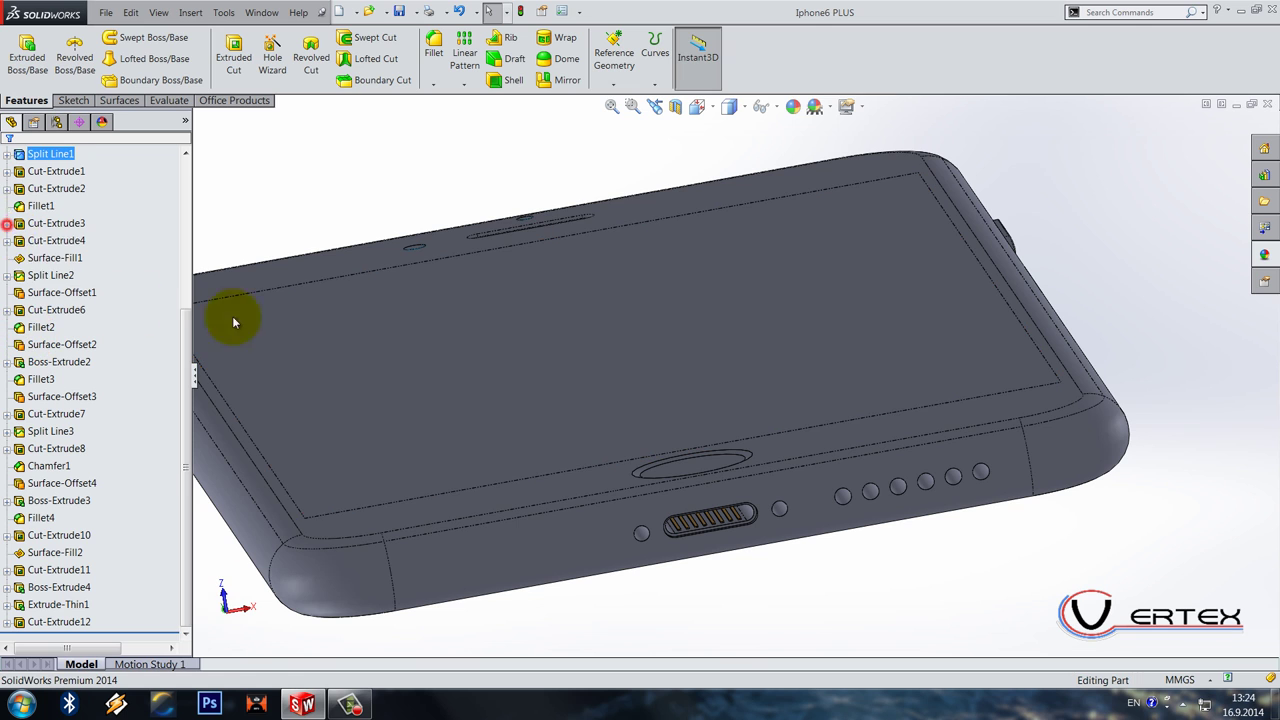
pyautogui.scroll(-5, 600, 470)
pyautogui.click(440, 73)
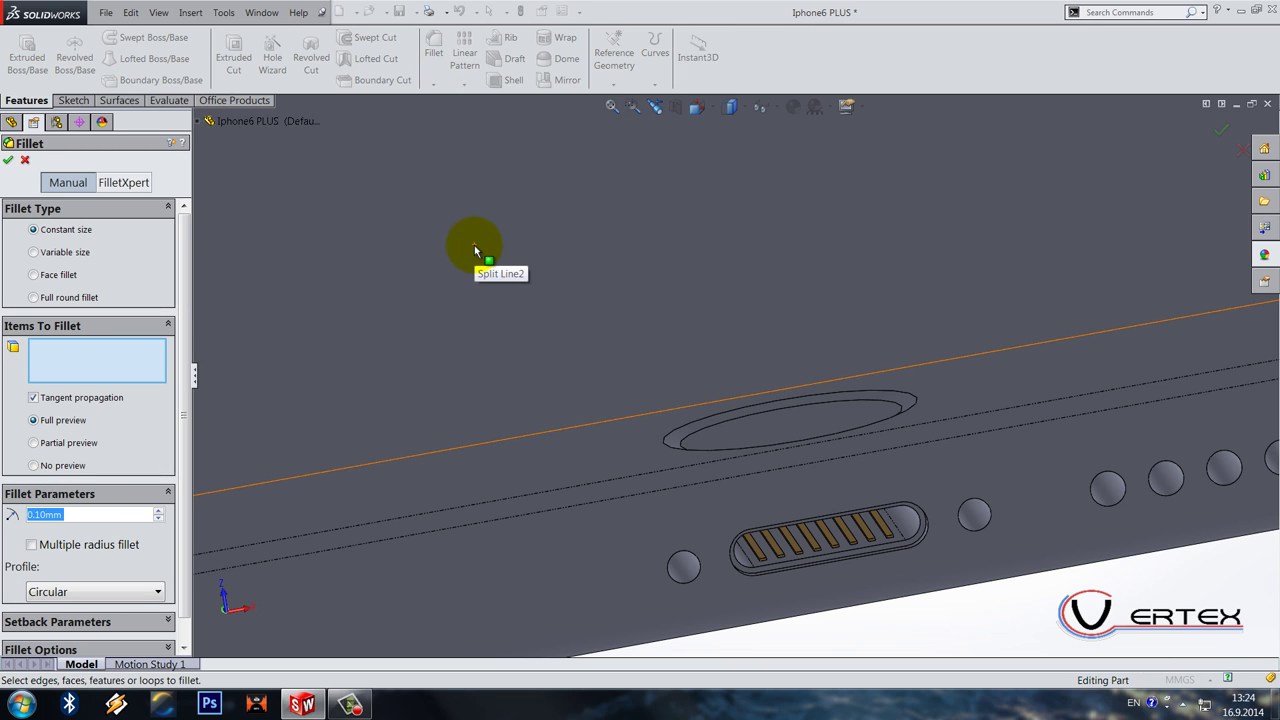
pyautogui.write('0.125')
pyautogui.press('Return')
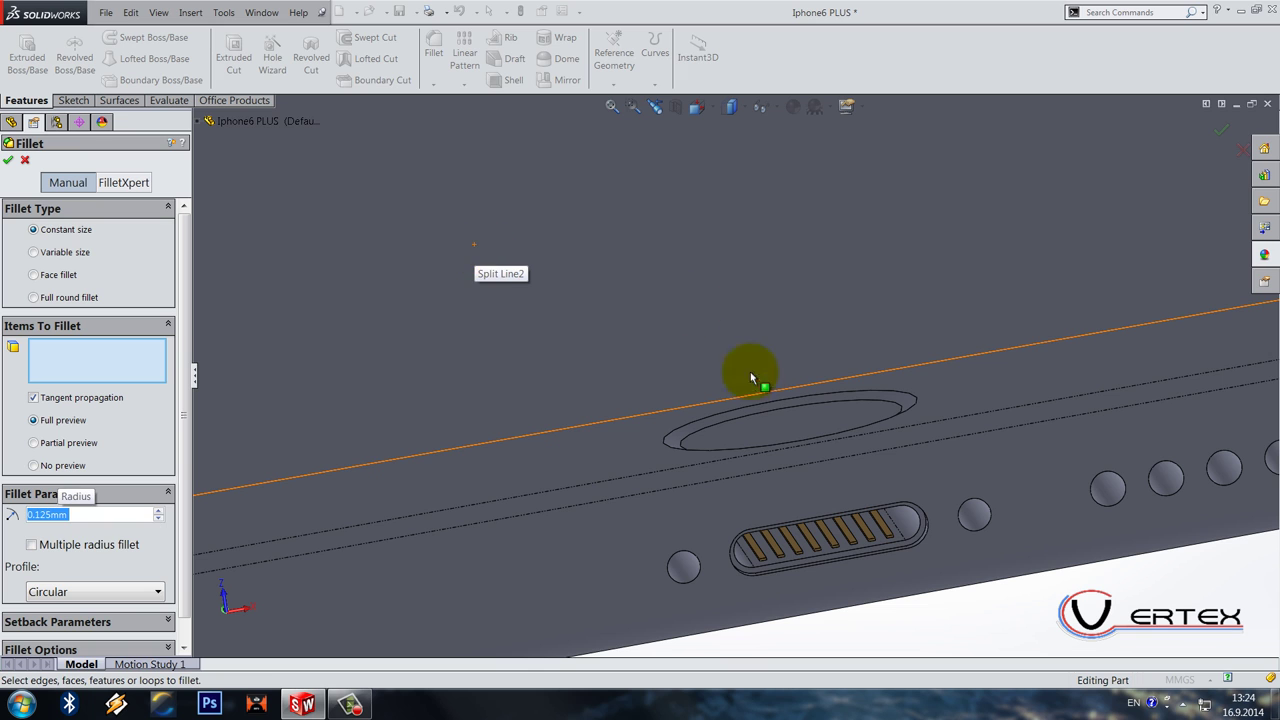
pyautogui.click(683, 567)
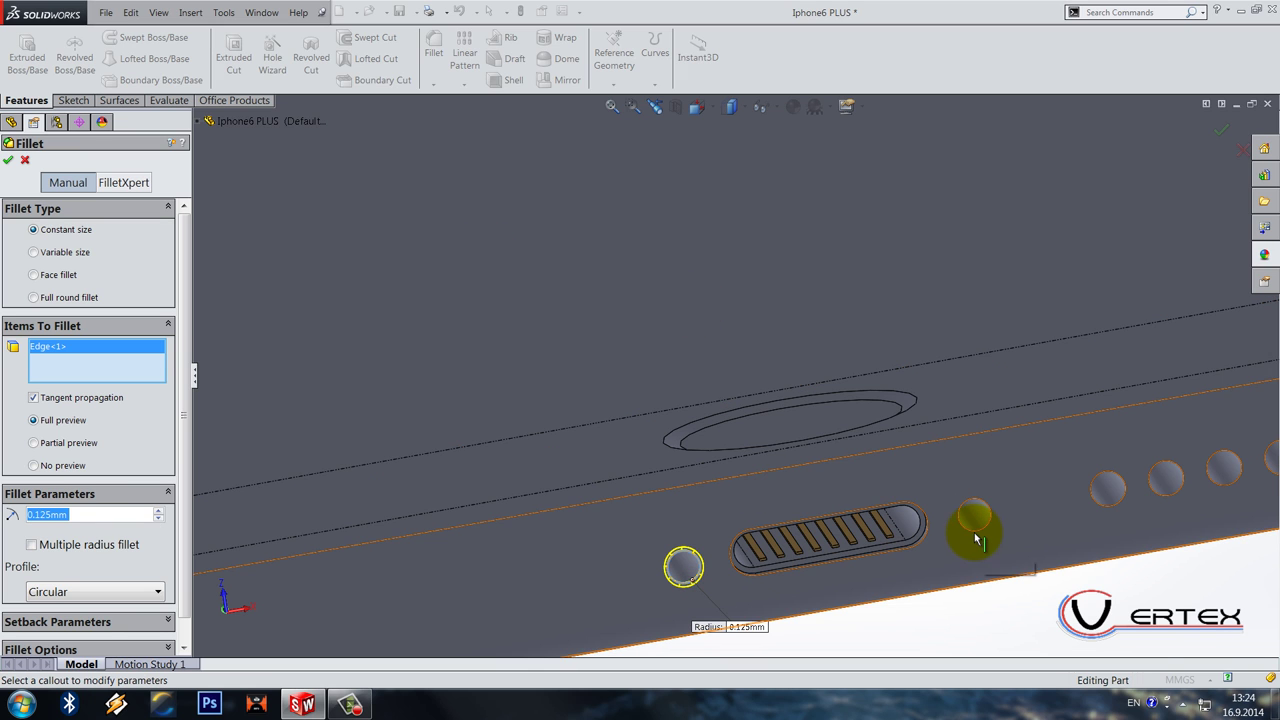
pyautogui.click(975, 538)
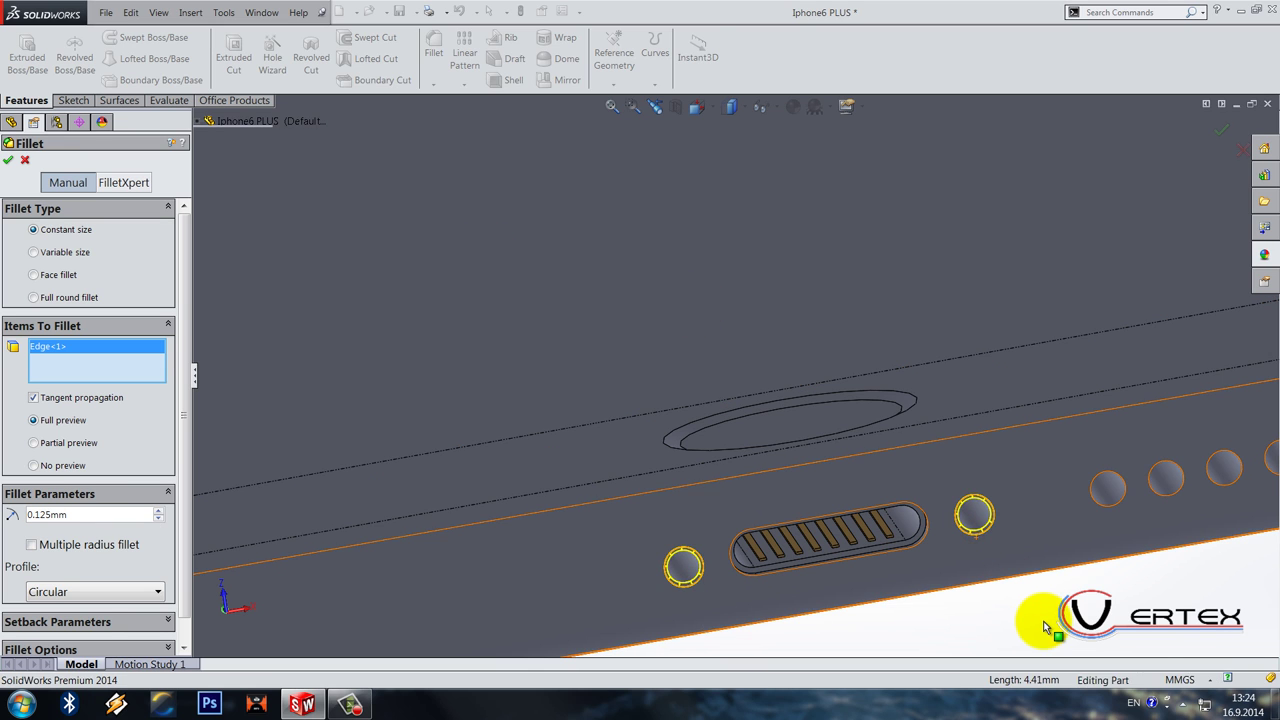
pyautogui.press('Return')
# Step: Start a new sketch on the floor face of the screw hole on the side away from the speaker holes
pyautogui.scroll(4, 789, 557)
pyautogui.scroll(-4, 634, 480)
pyautogui.moveTo(634, 480); pyautogui.dragTo(605, 415, button='middle')
pyautogui.scroll(5, 600, 440)
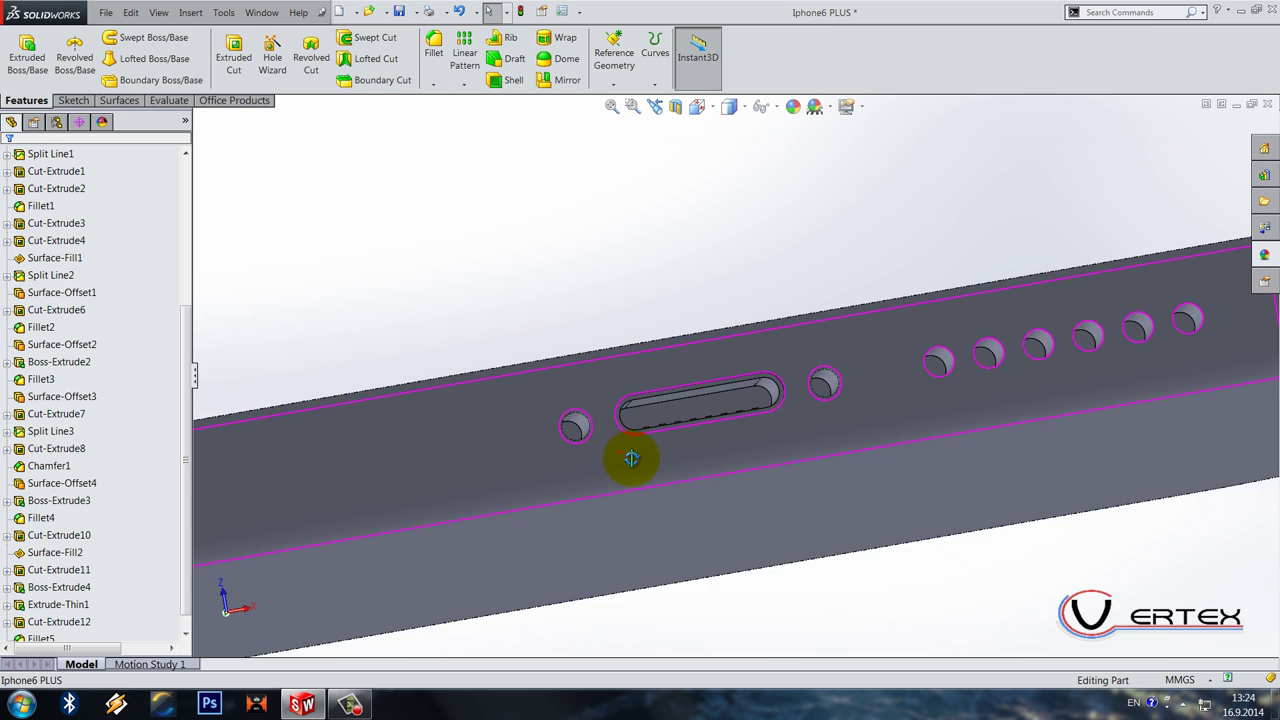
pyautogui.click(598, 424)
pyautogui.rightClick(598, 424)
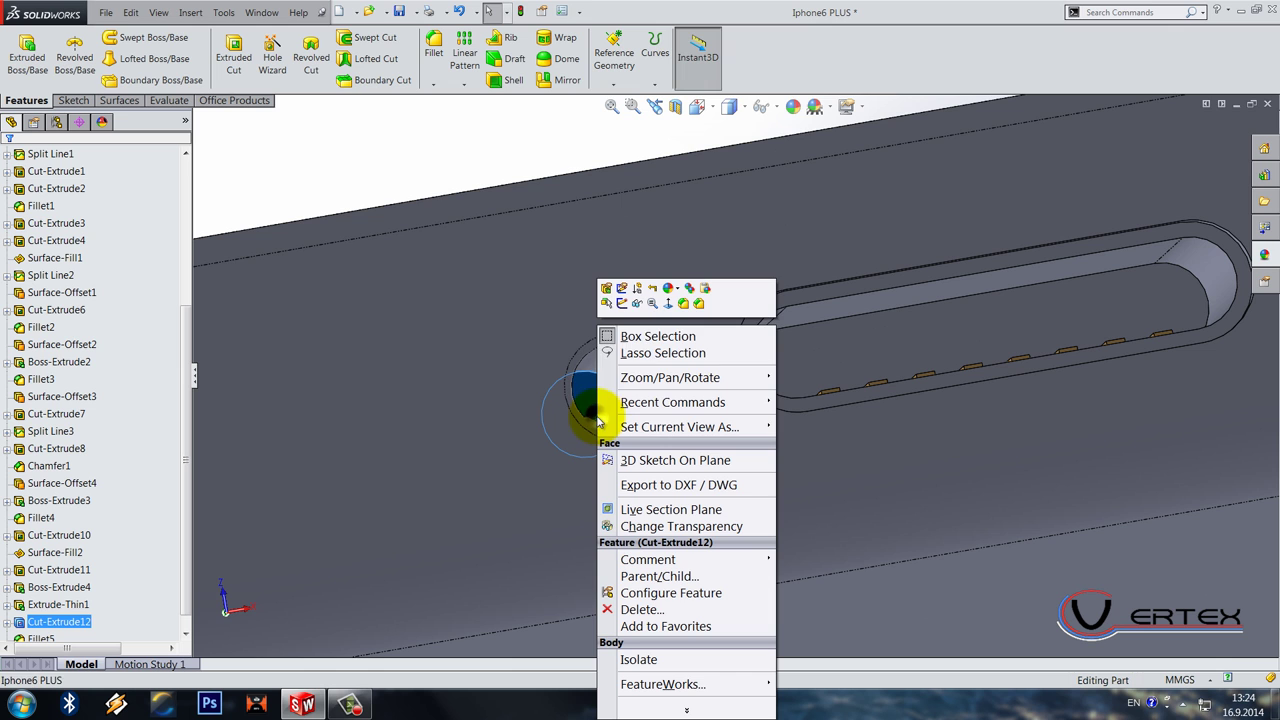
pyautogui.click(622, 304)
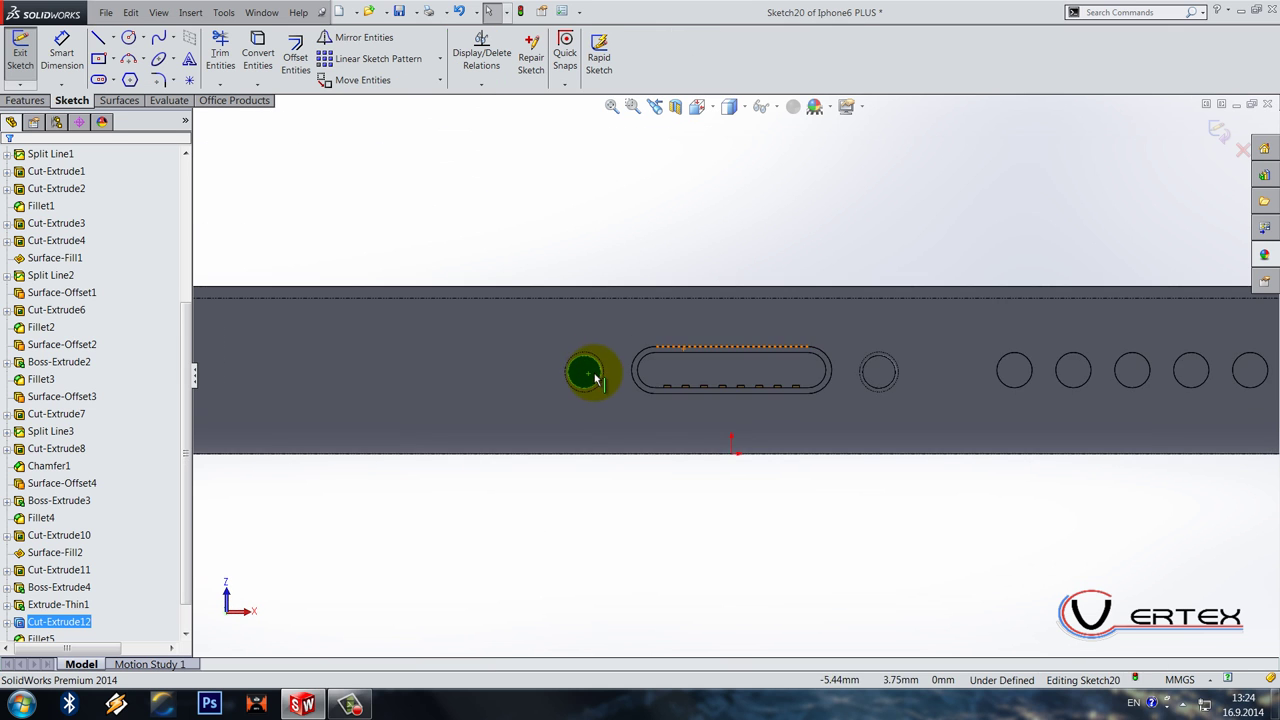
# Step: Offset the circular edge of the hole floor 0.1 mm inward and exit the sketch
pyautogui.click(294, 55)
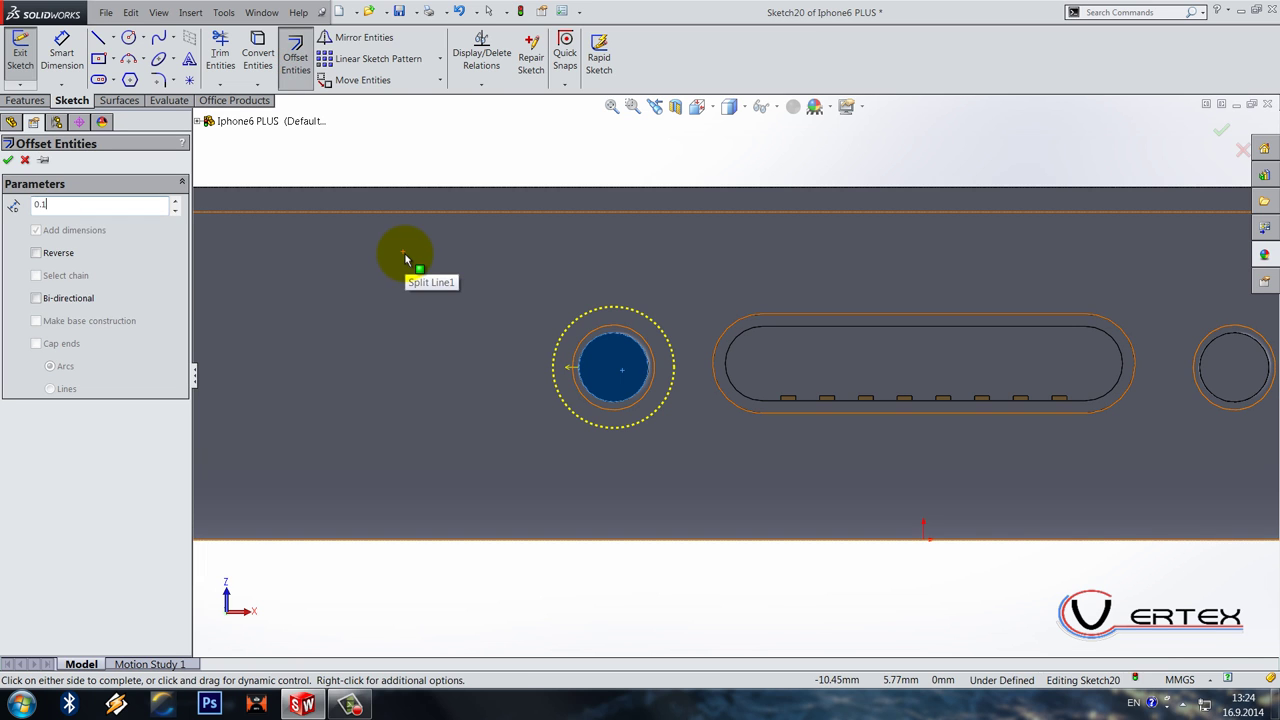
pyautogui.scroll(-3, 610, 365)
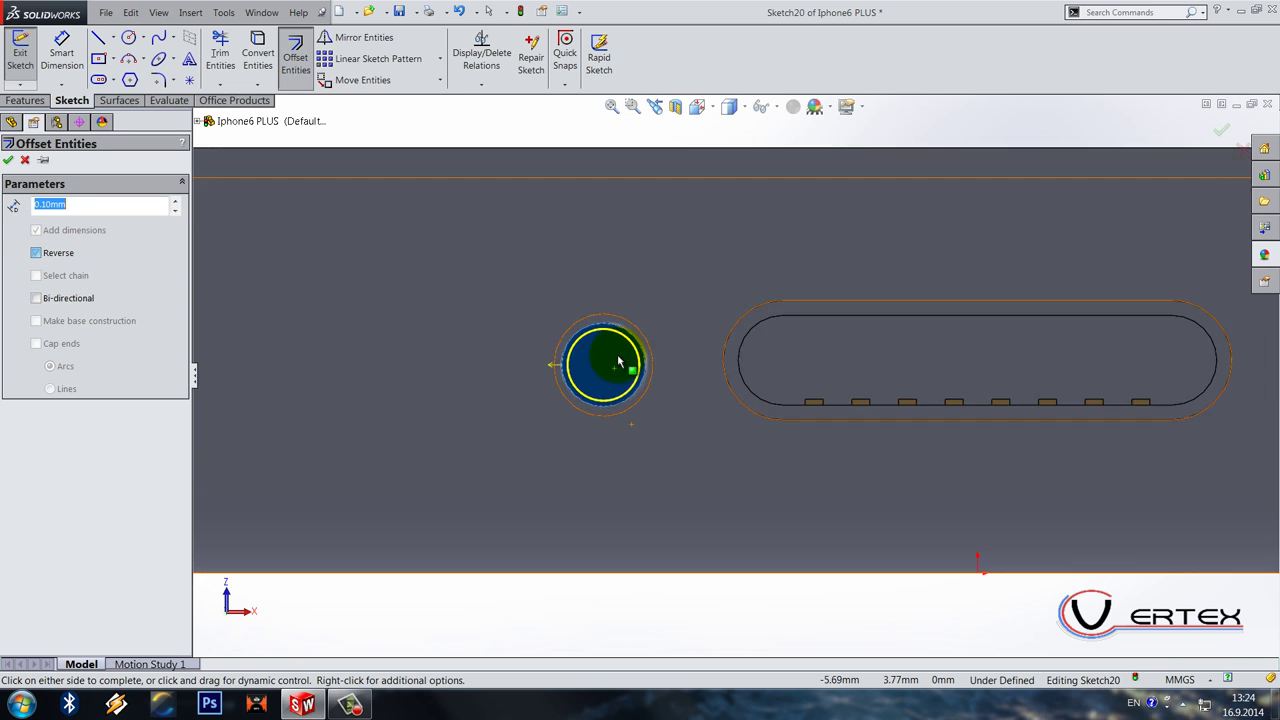
pyautogui.click(608, 363)
pyautogui.scroll(3, 686, 368)
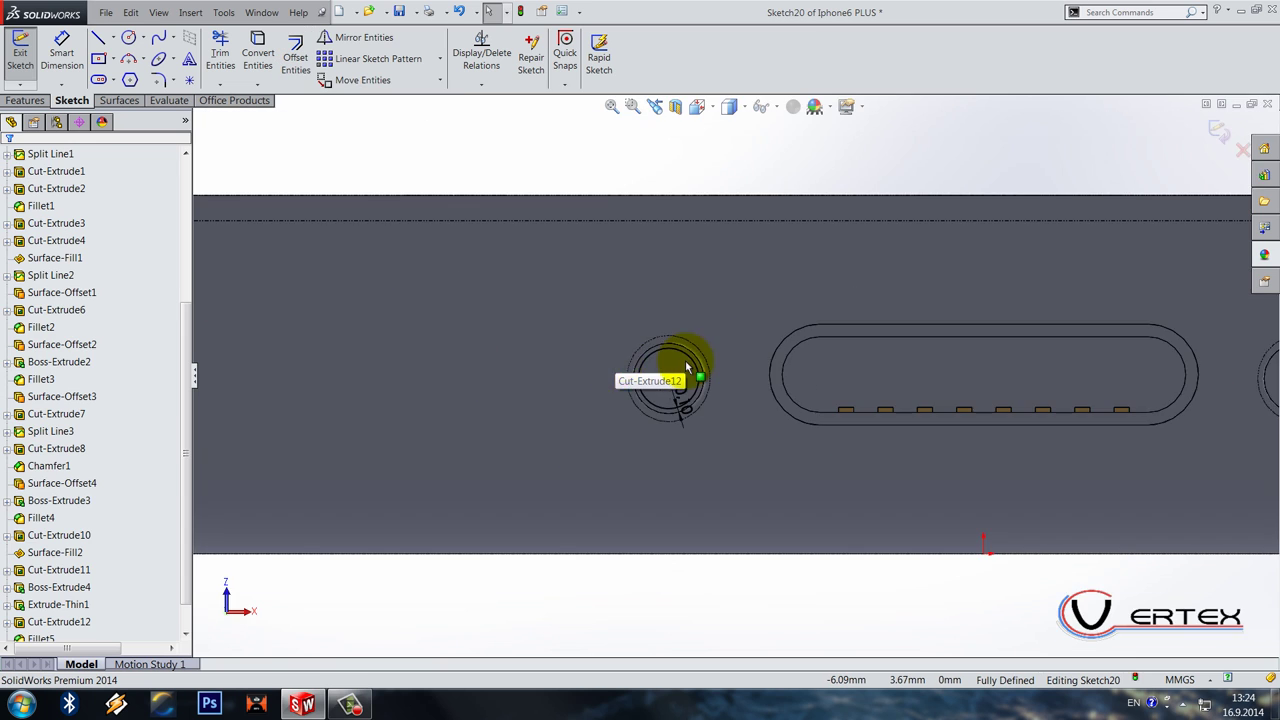
pyautogui.click(1220, 130)
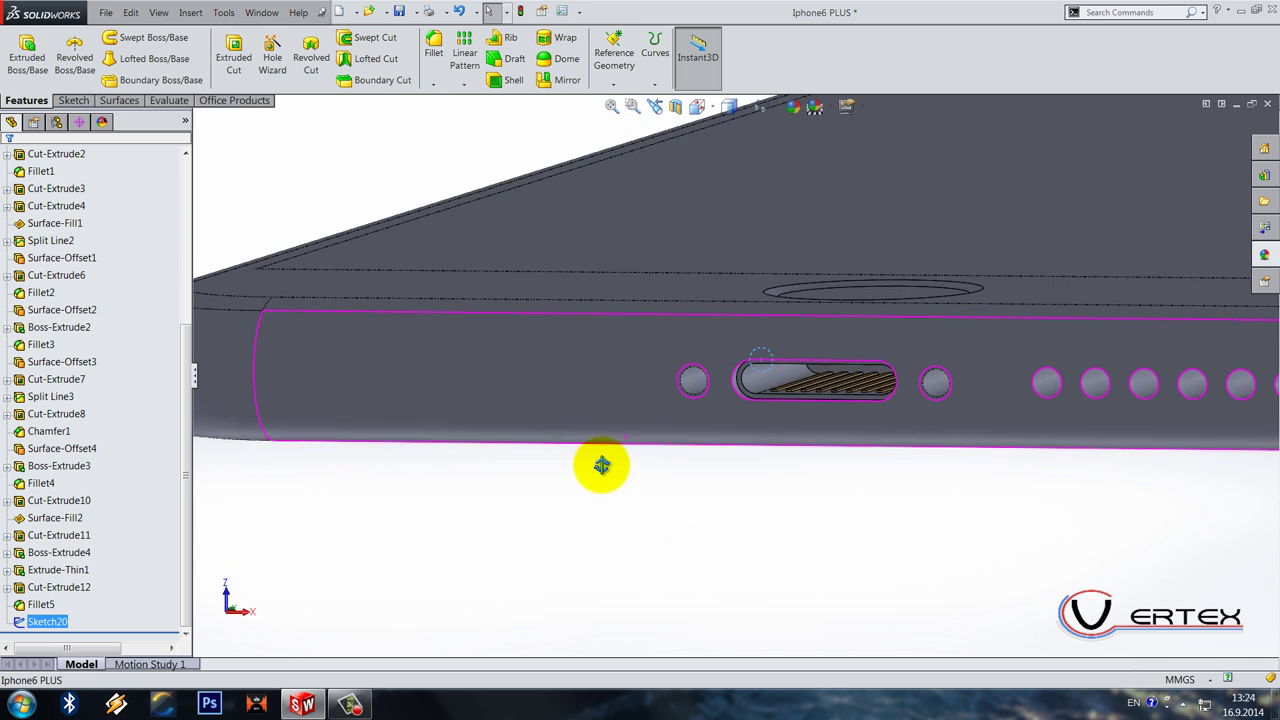
# Step: Extrude the offset circle 11.5 mm toward the hole opening as a screw, with Merge result off
pyautogui.scroll(-4, 700, 400)
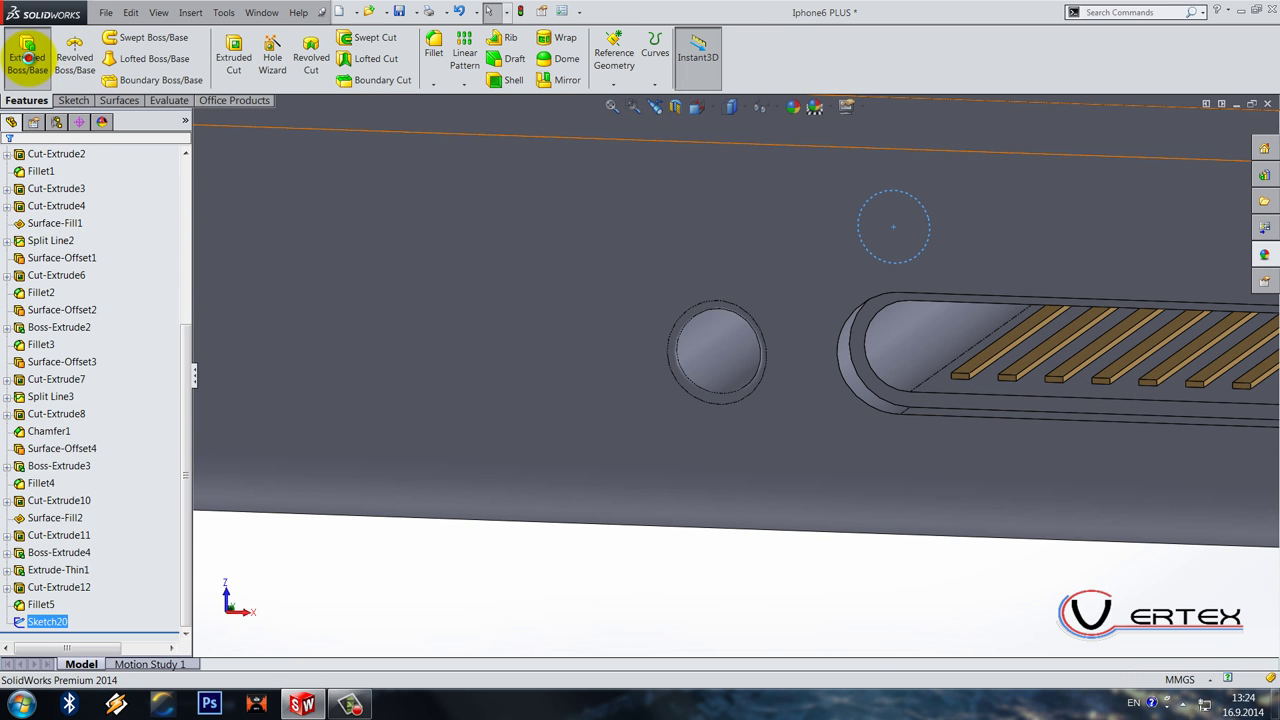
pyautogui.click(27, 60)
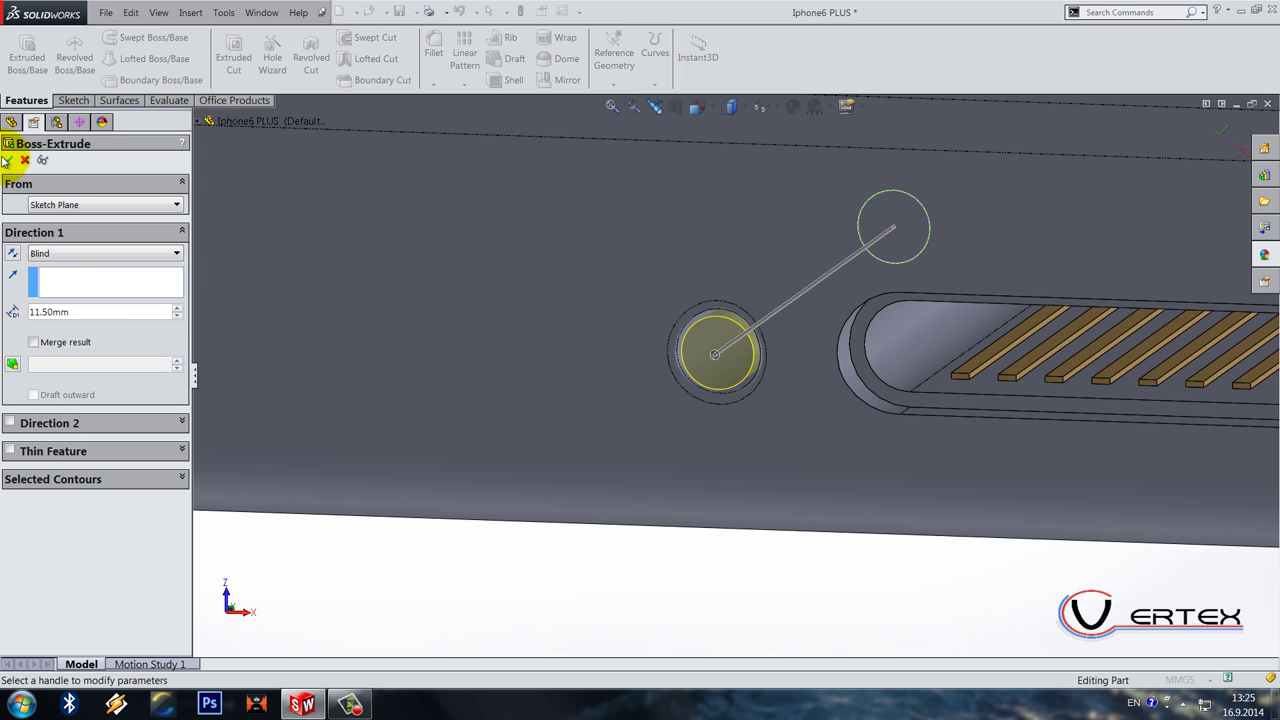
pyautogui.click(528, 566)
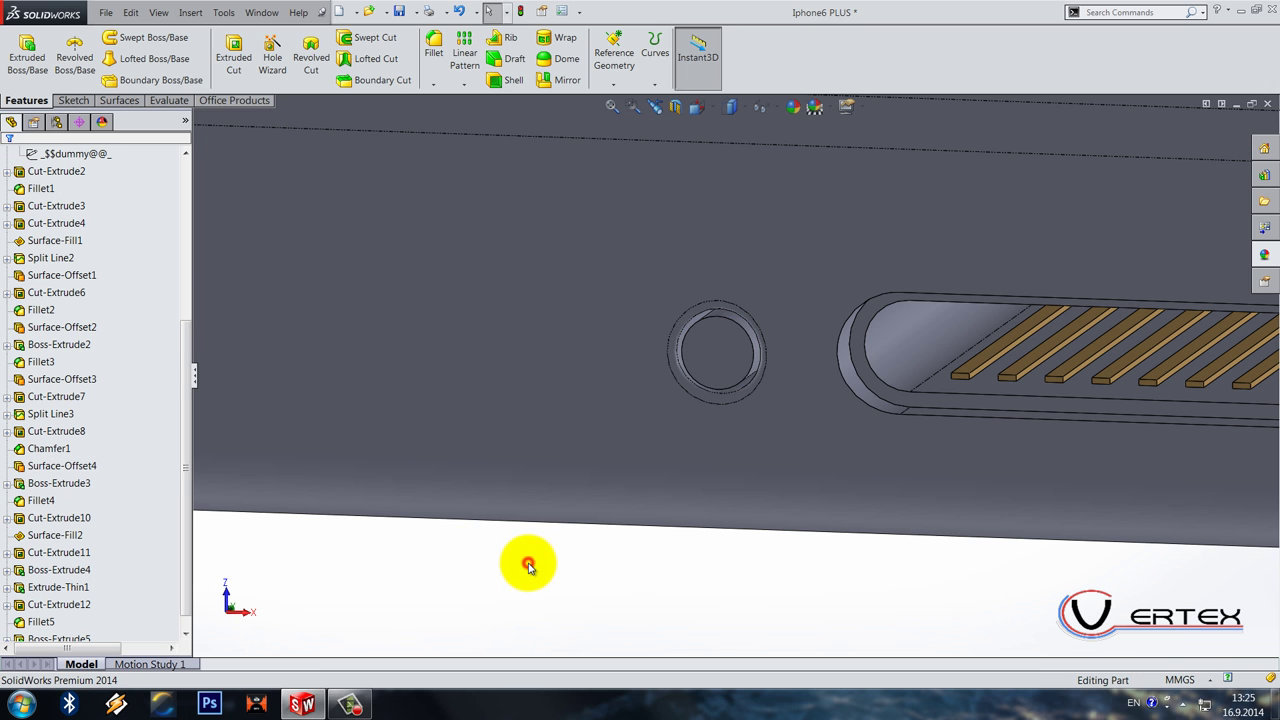
# Step: Sketch two concentric circles about 0.74 mm and 0.28 mm in diameter at the center of the screw's end face
pyautogui.rightClick(715, 368)
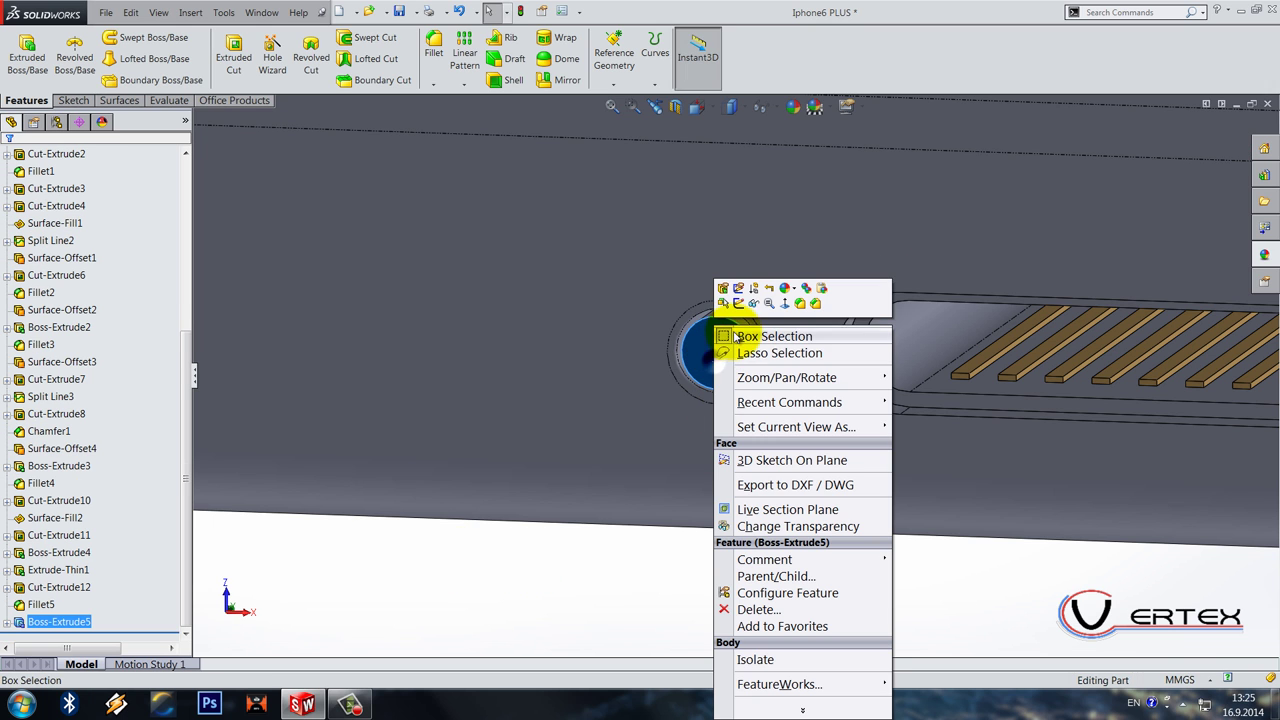
pyautogui.click(742, 306)
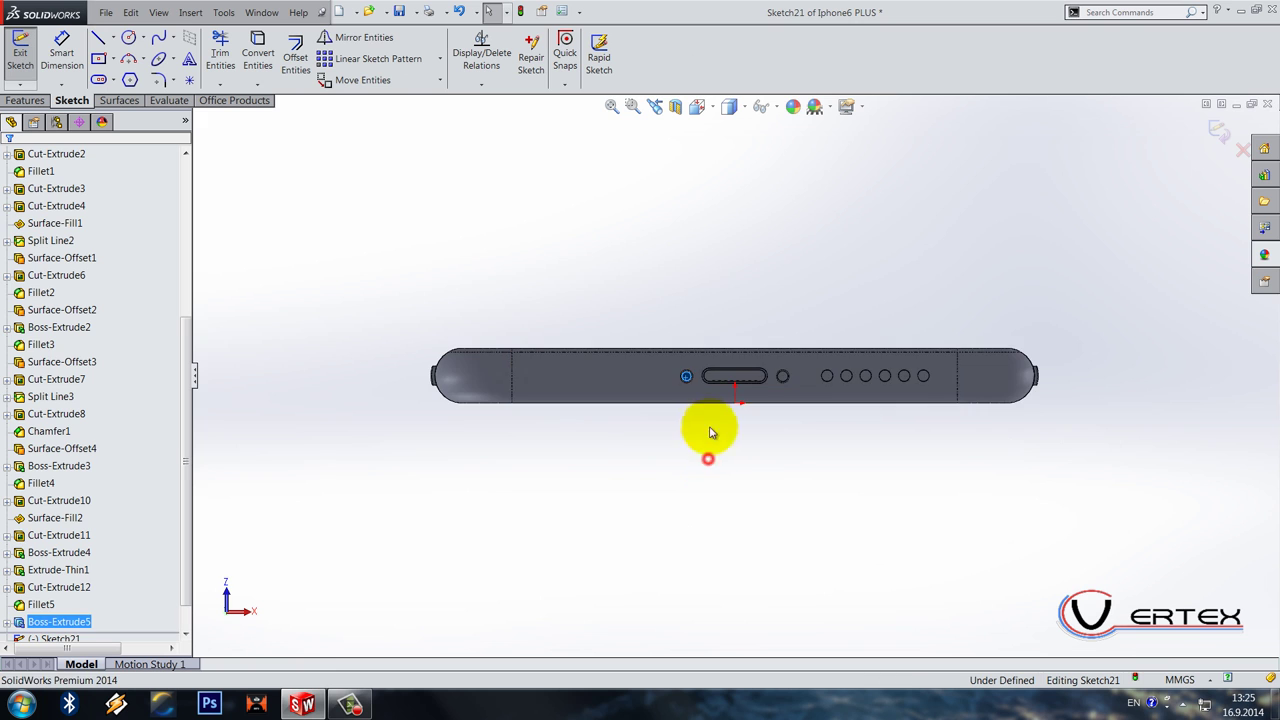
pyautogui.scroll(-3, 705, 348)
pyautogui.scroll(-10, 668, 314)
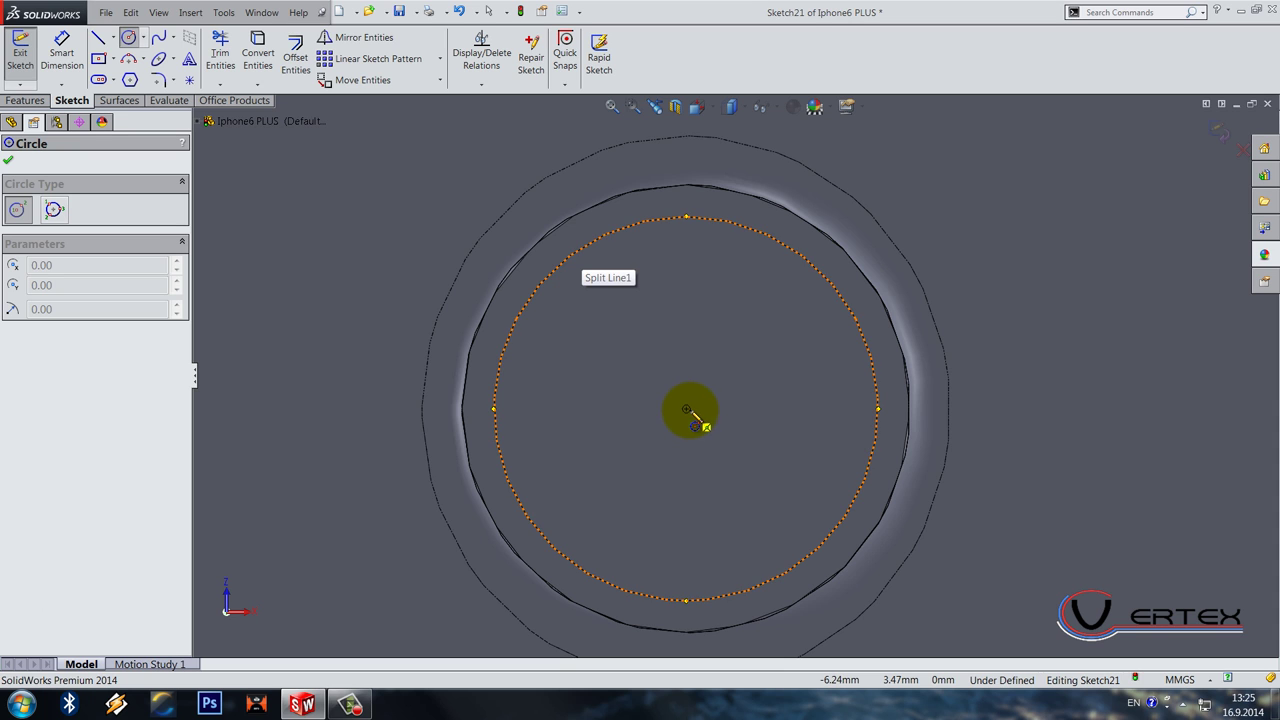
pyautogui.moveTo(688, 410); pyautogui.dragTo(605, 315)
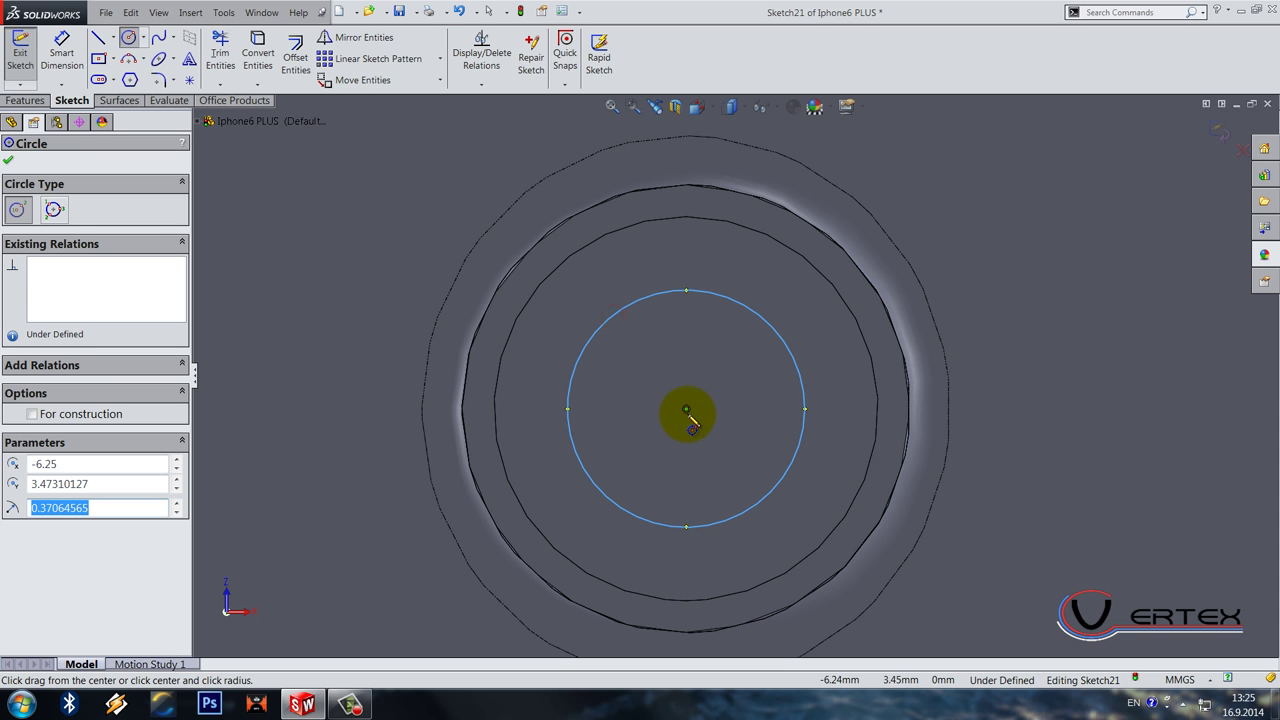
pyautogui.moveTo(686, 410); pyautogui.dragTo(686, 366)
pyautogui.press('Escape')
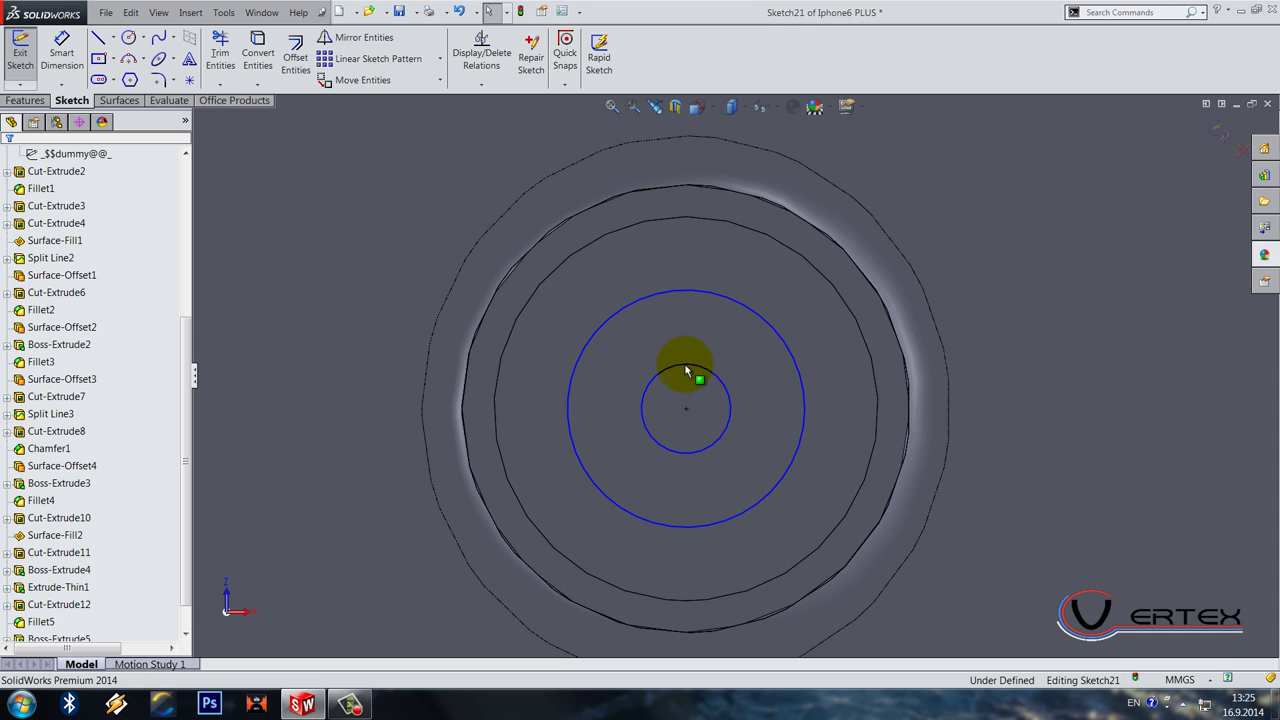
# Step: Turn the outer circle into construction geometry and set its diameter to 0.94 mm
pyautogui.click(645, 297)
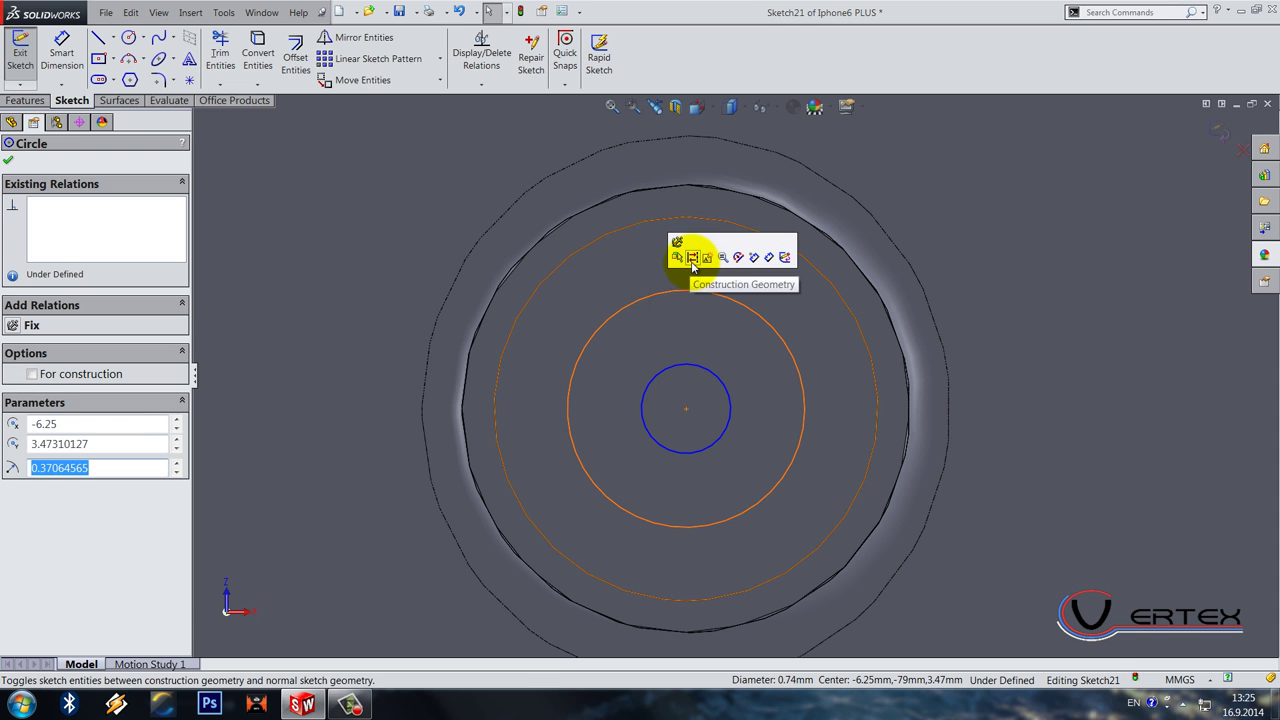
pyautogui.click(690, 260)
pyautogui.click(61, 52)
pyautogui.click(744, 310)
pyautogui.click(1034, 277)
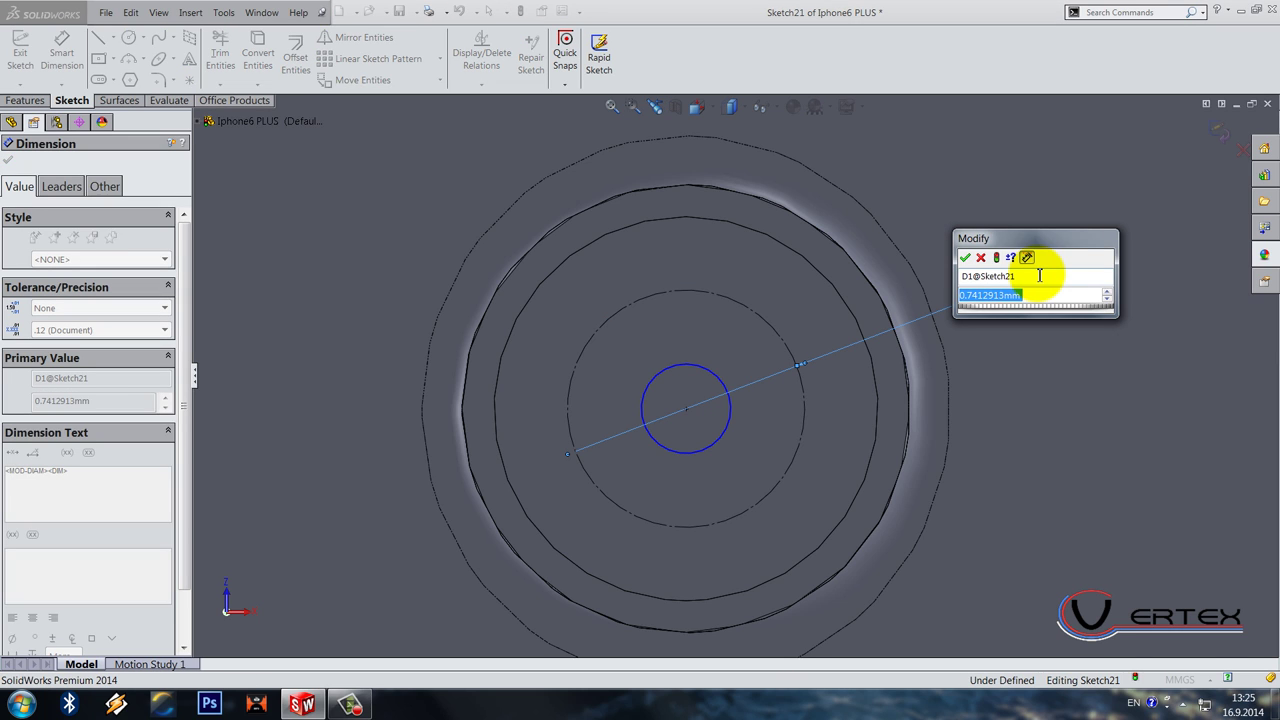
pyautogui.write('0.')
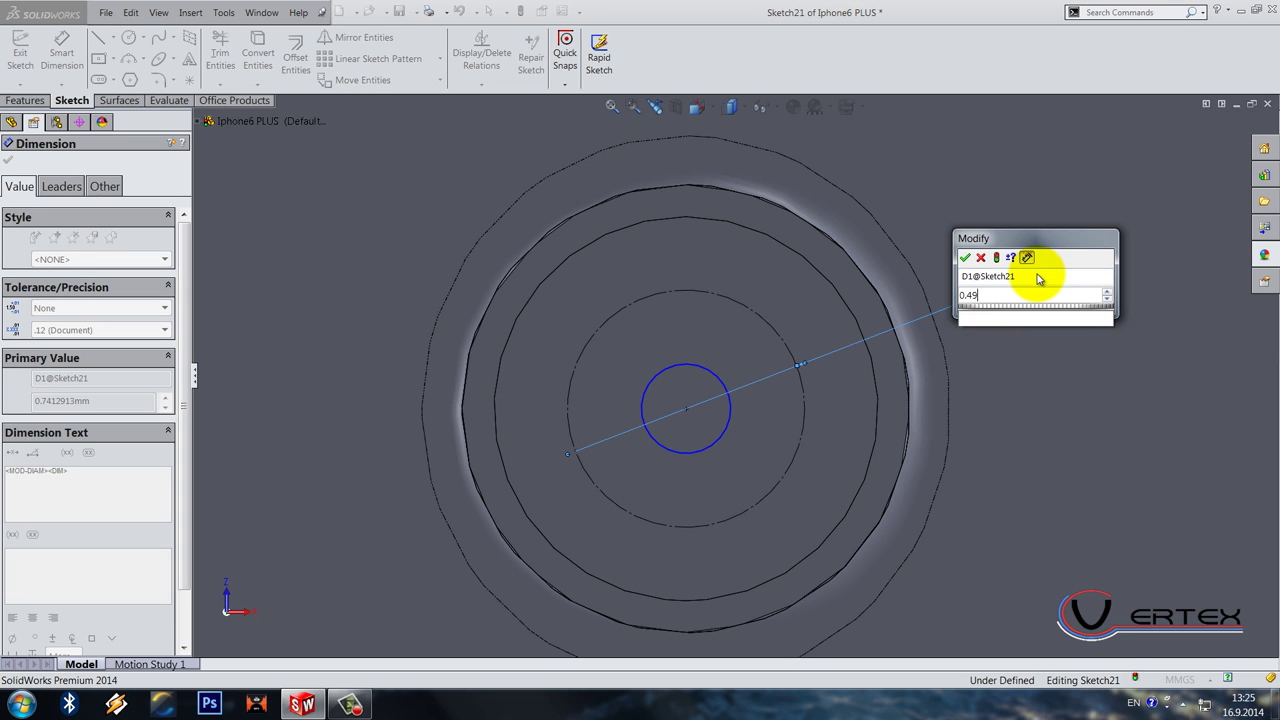
pyautogui.write('94')
pyautogui.press('Return')
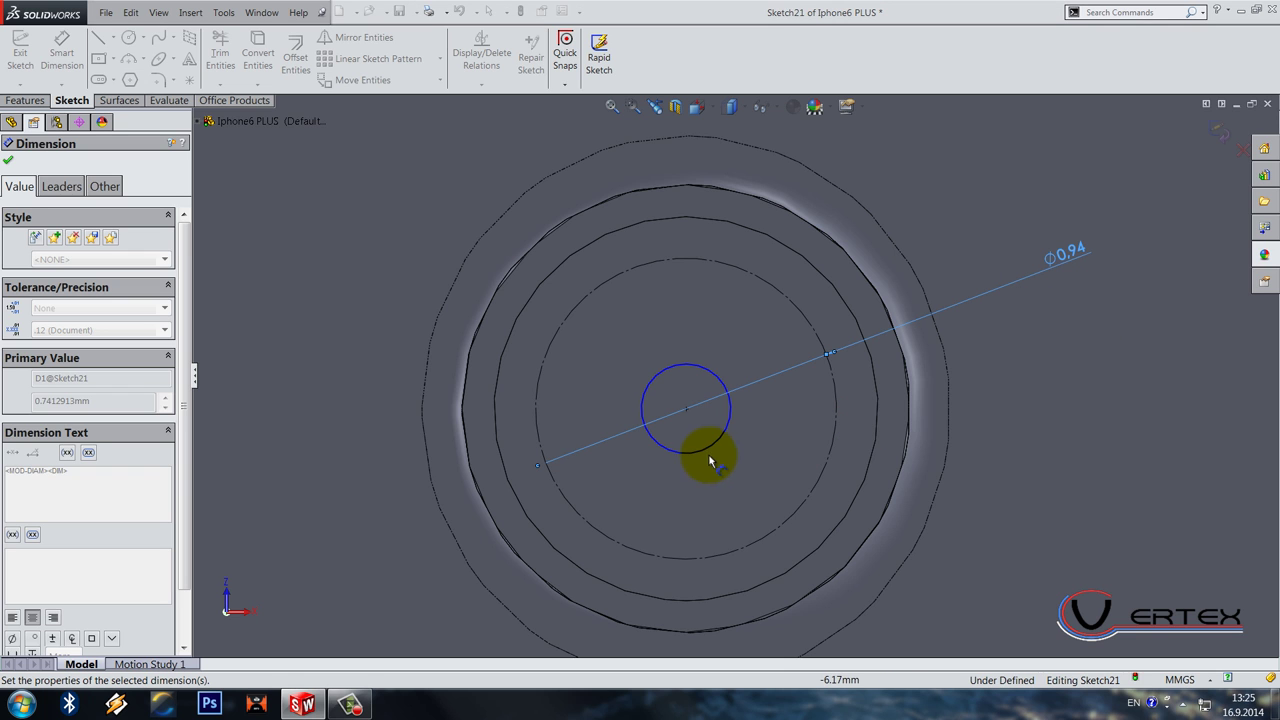
# Step: Dimension the small inner circle with a 0.24 mm diameter
pyautogui.click(702, 449)
pyautogui.click(1070, 418)
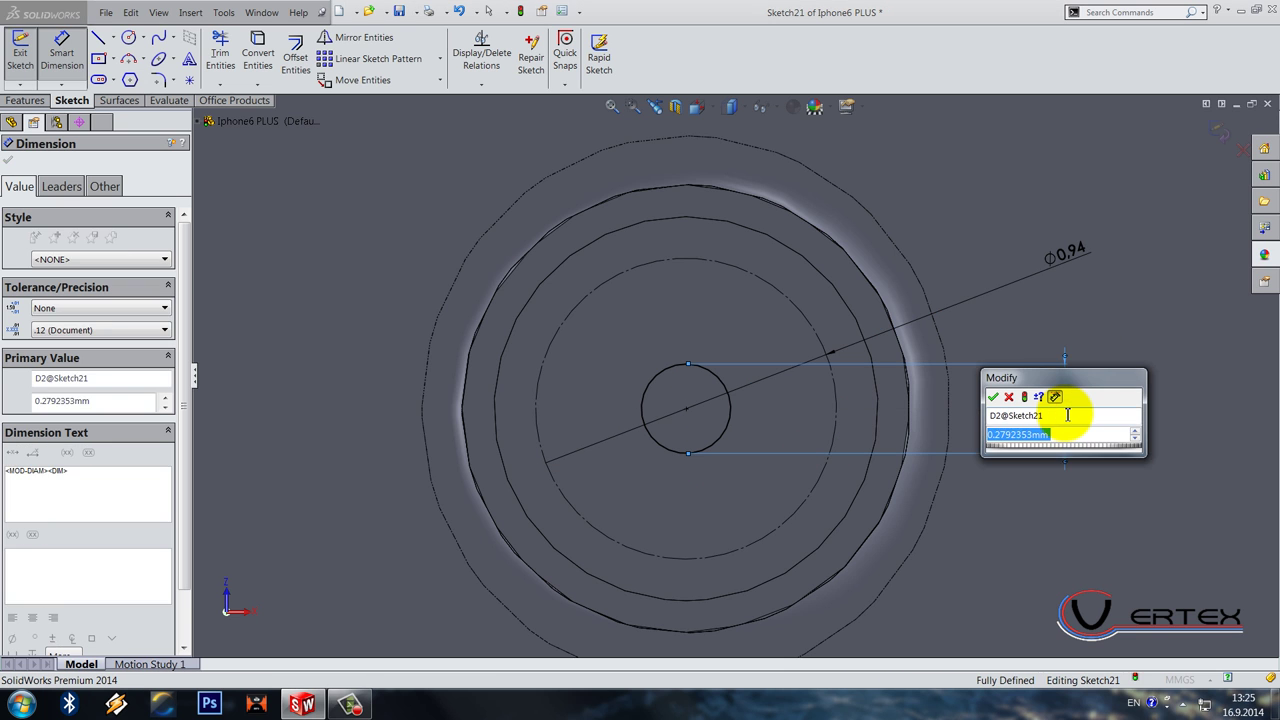
pyautogui.click(1069, 414)
pyautogui.press('Return')
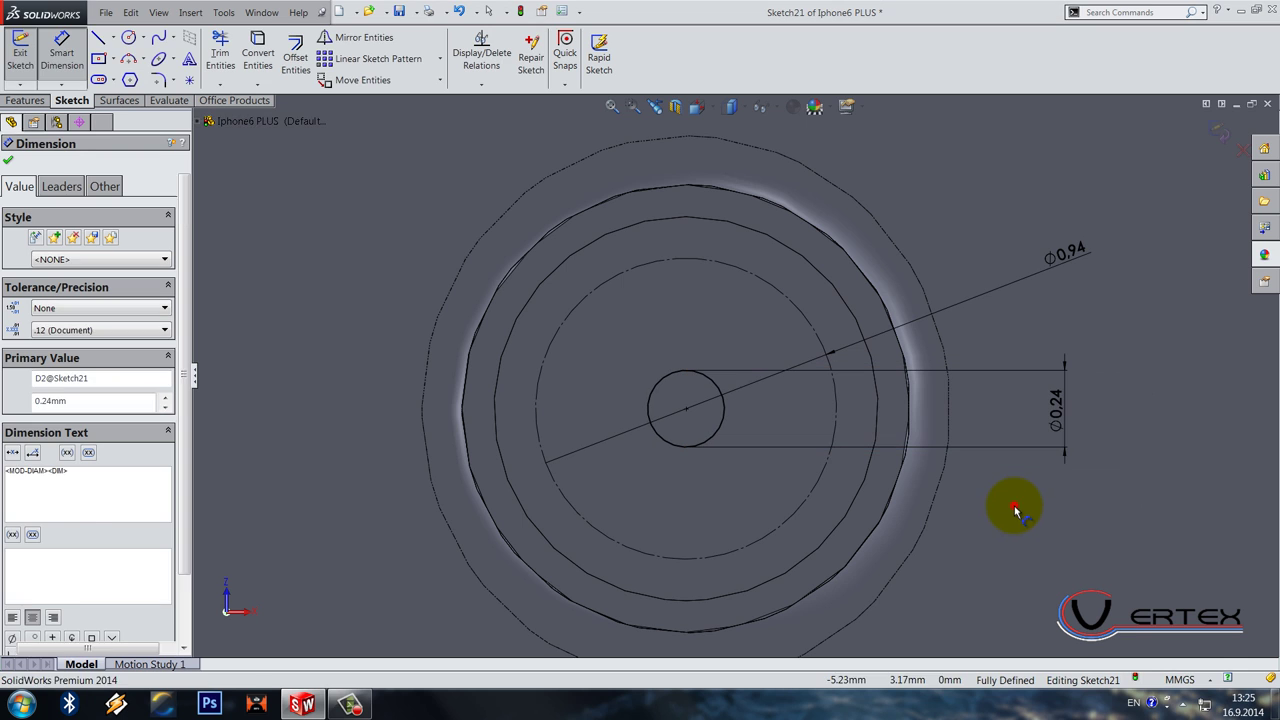
pyautogui.click(1015, 512)
# Step: Draw two lines forming a star point from the inner circle up to the construction circle's top quadrant and back down
pyautogui.scroll(2, 821, 466)
pyautogui.scroll(-5, 686, 380)
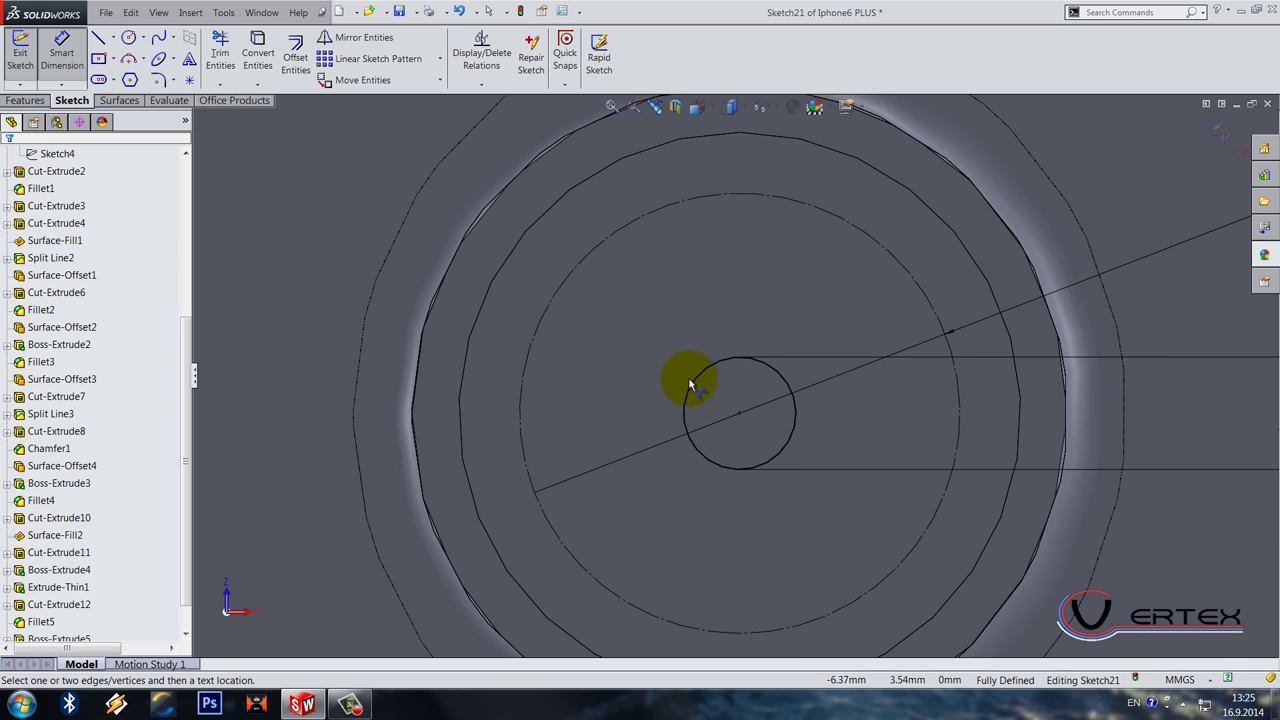
pyautogui.click(100, 38)
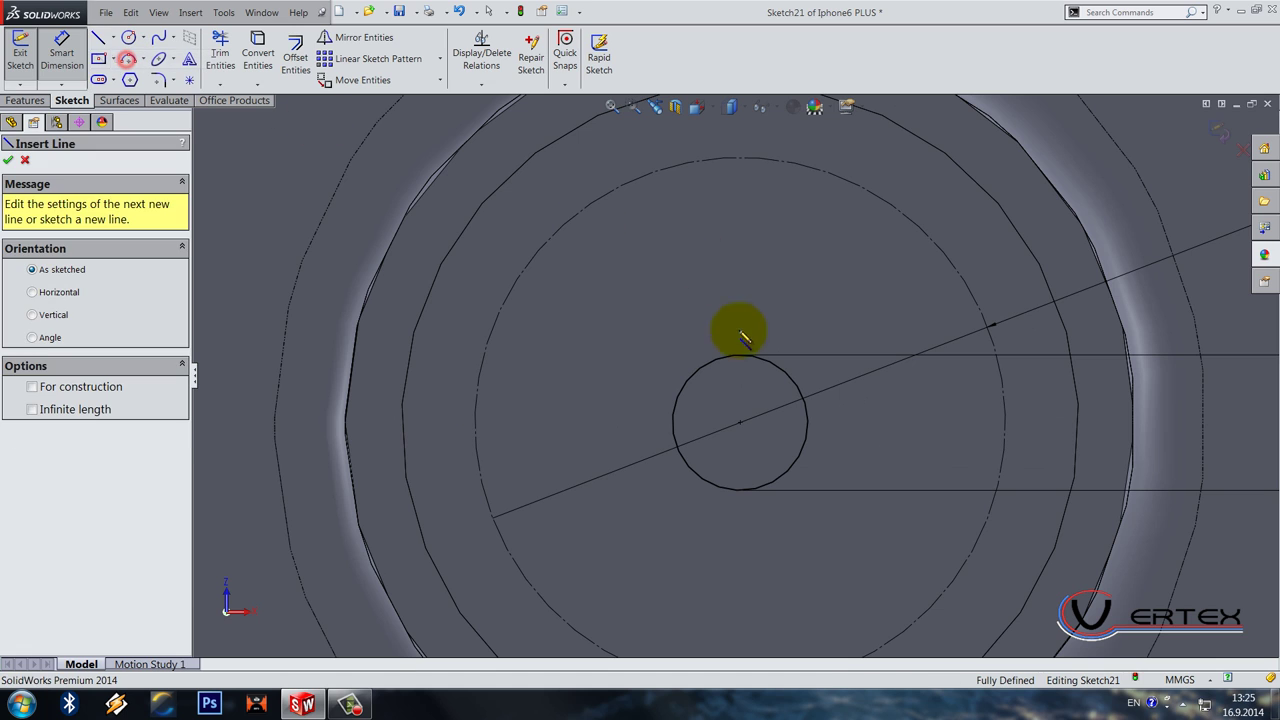
pyautogui.click(678, 392)
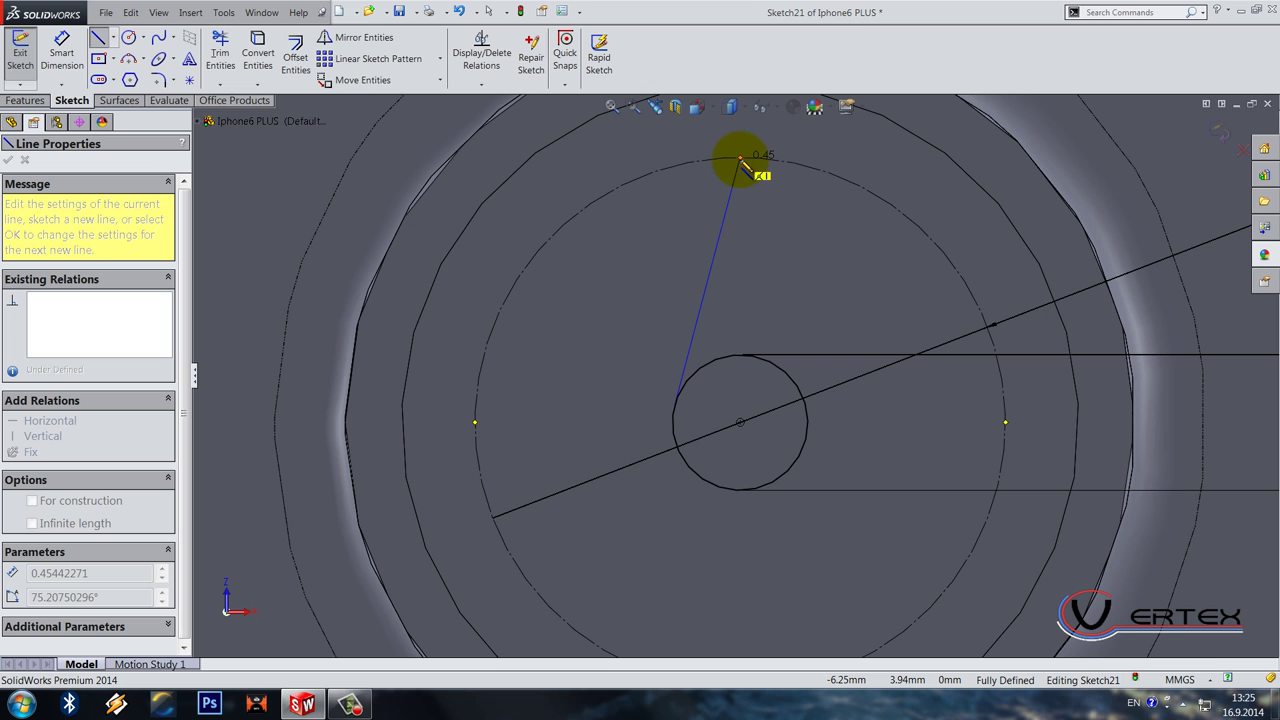
pyautogui.click(740, 158)
pyautogui.click(806, 390)
pyautogui.press('Escape')
# Step: Make the two line endpoints on the inner circle horizontal to each other
pyautogui.scroll(-3, 790, 380)
pyautogui.click(806, 376)
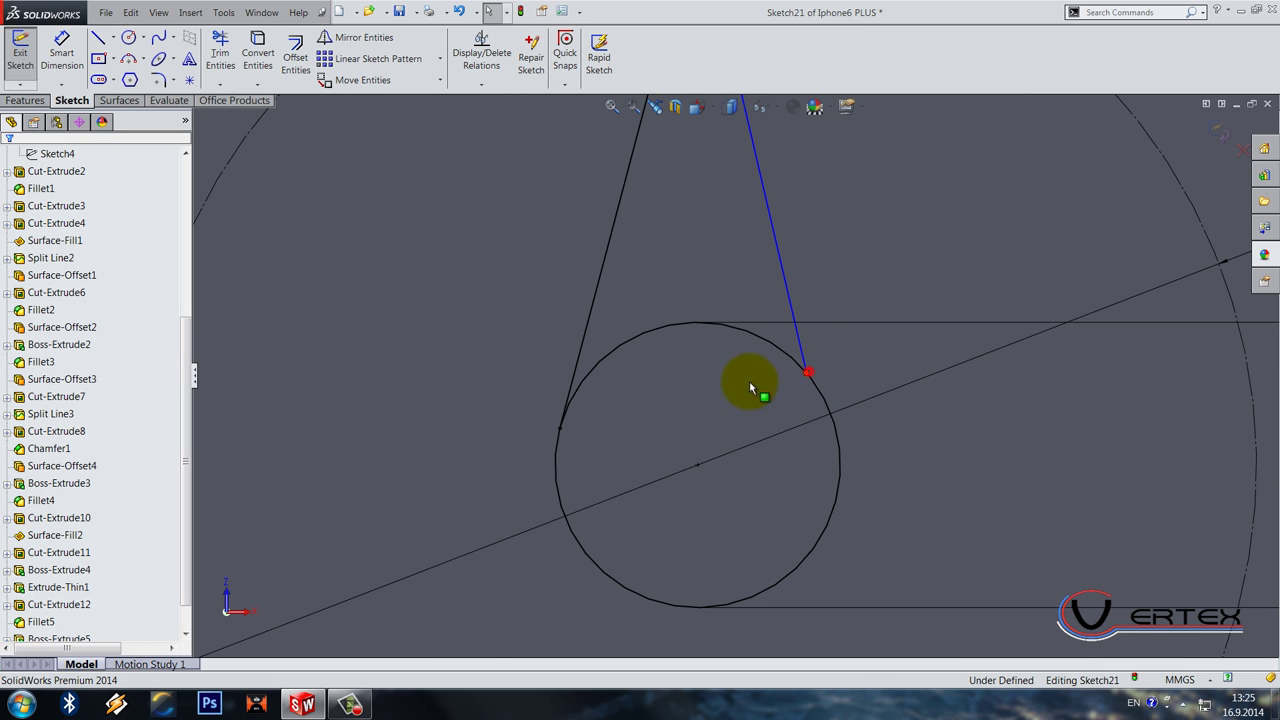
pyautogui.keyDown('ctrl'); pyautogui.click(560, 432); pyautogui.keyUp('ctrl')
pyautogui.click(600, 376)
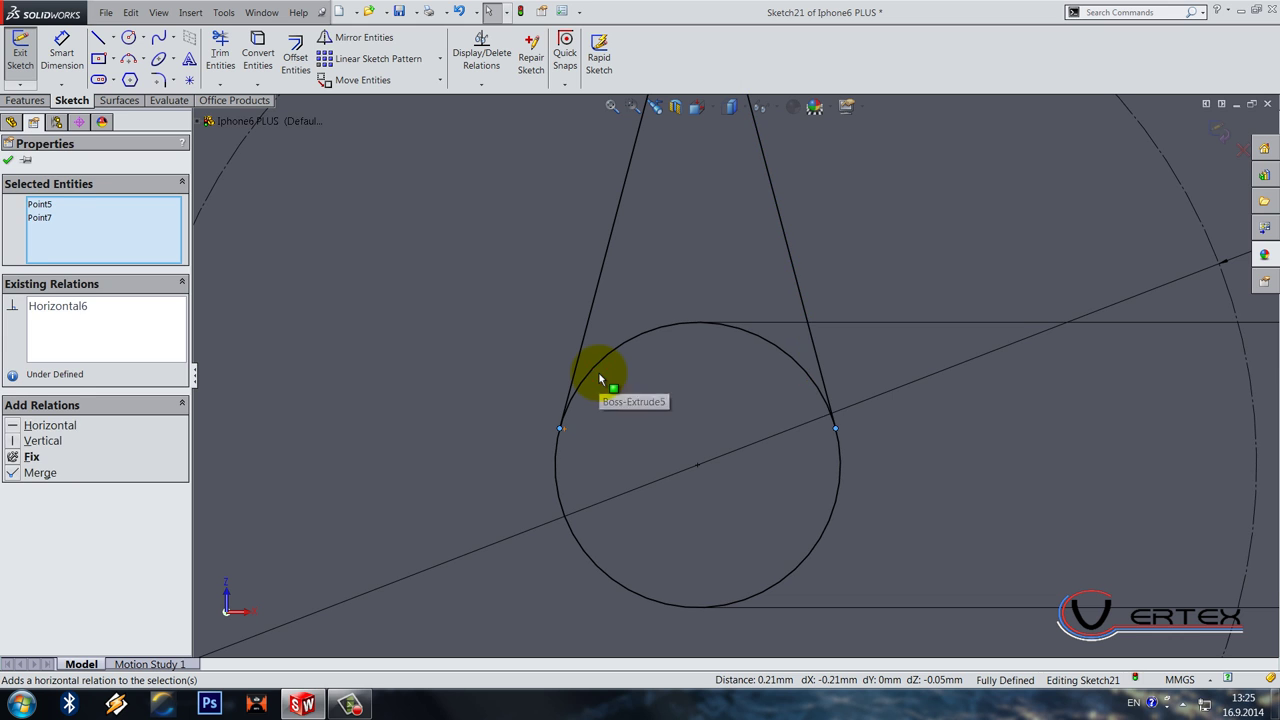
pyautogui.press('Escape')
pyautogui.scroll(3, 634, 380)
pyautogui.scroll(-2, 723, 350)
pyautogui.scroll(3, 730, 310)
pyautogui.scroll(-2, 608, 266)
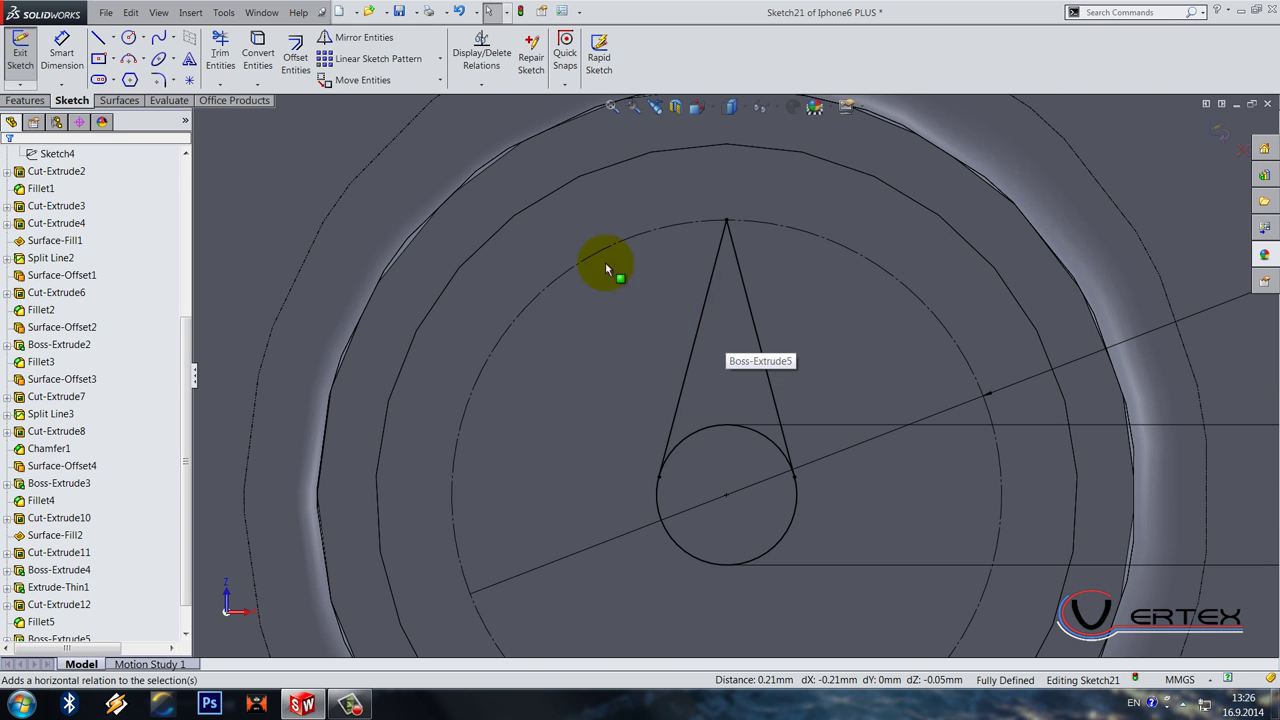
pyautogui.click(63, 45)
pyautogui.click(706, 314)
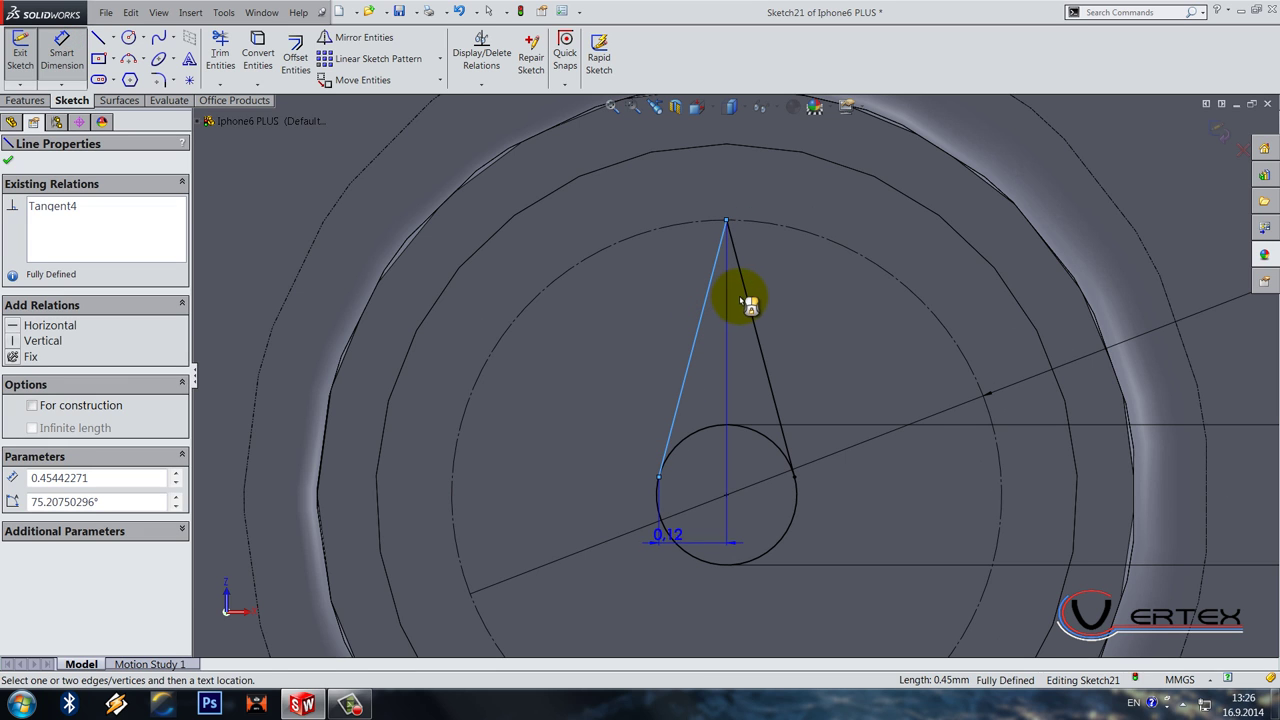
pyautogui.click(745, 297)
pyautogui.scroll(2, 740, 380)
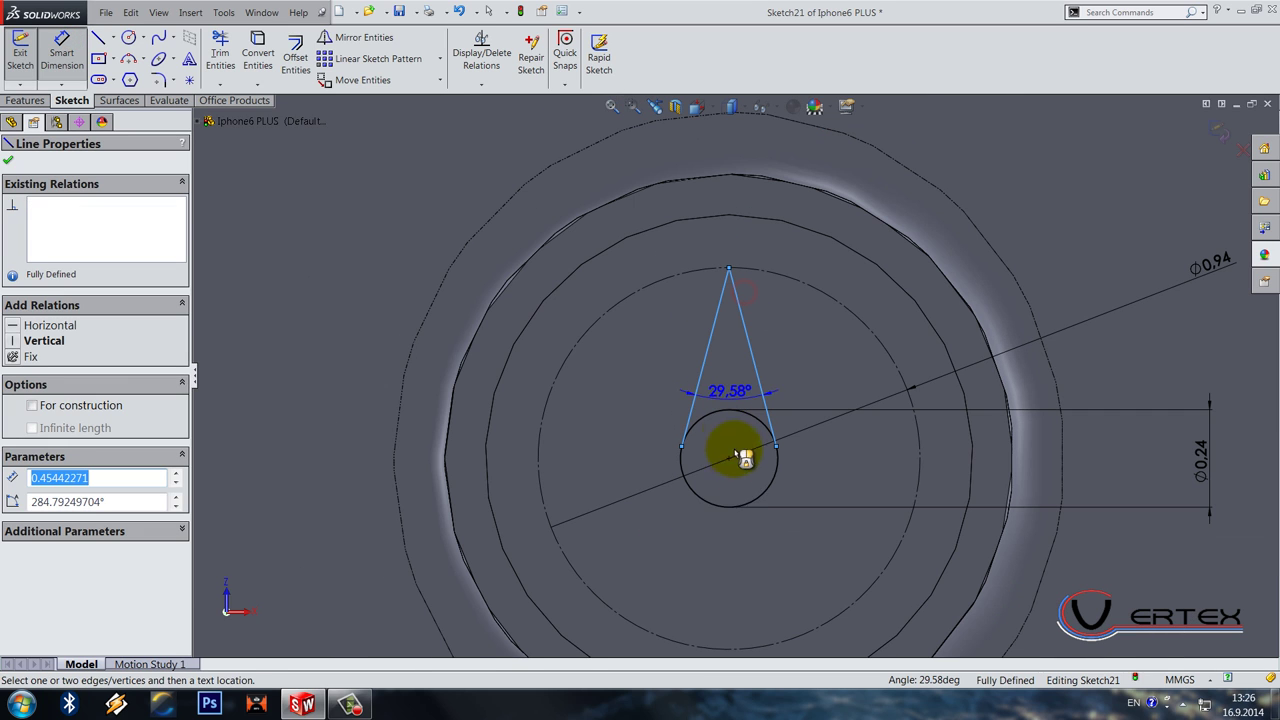
pyautogui.click(725, 567)
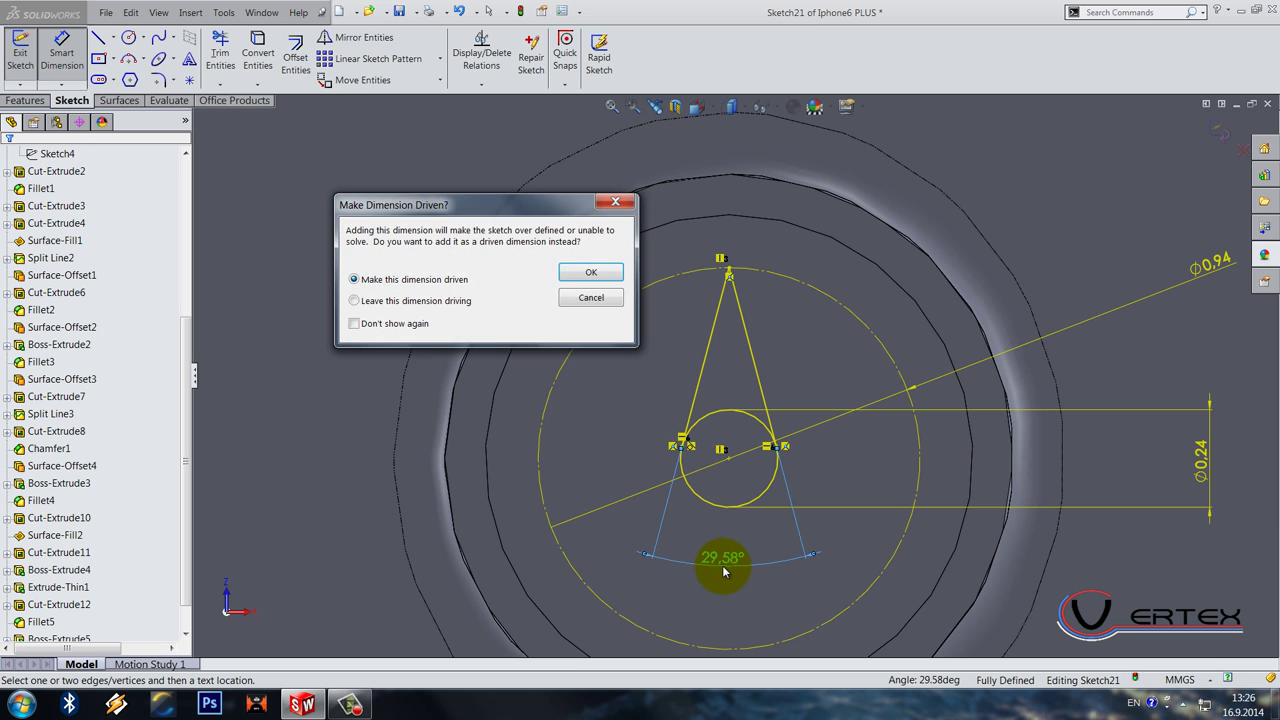
pyautogui.press('Return')
# Step: Delete the tangent relation of the star point's left line and move its lower endpoint up along the inner circle
pyautogui.scroll(-3, 728, 395)
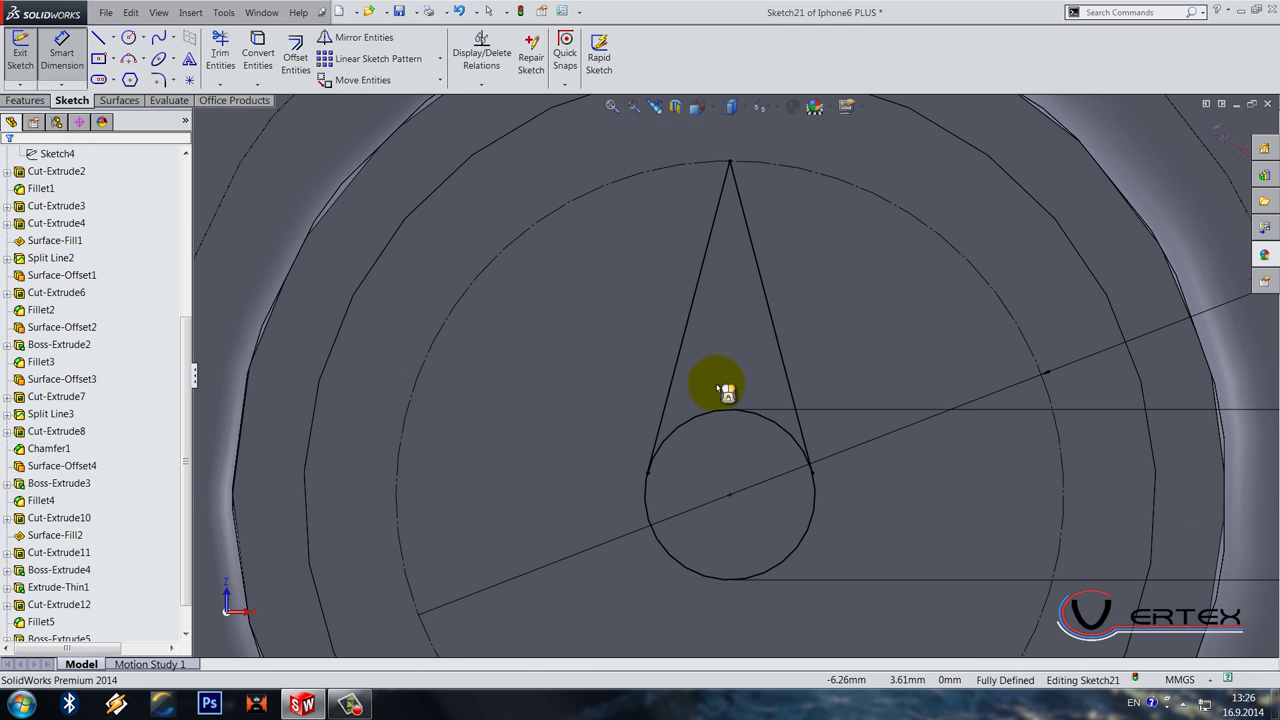
pyautogui.click(681, 360)
pyautogui.click(686, 357)
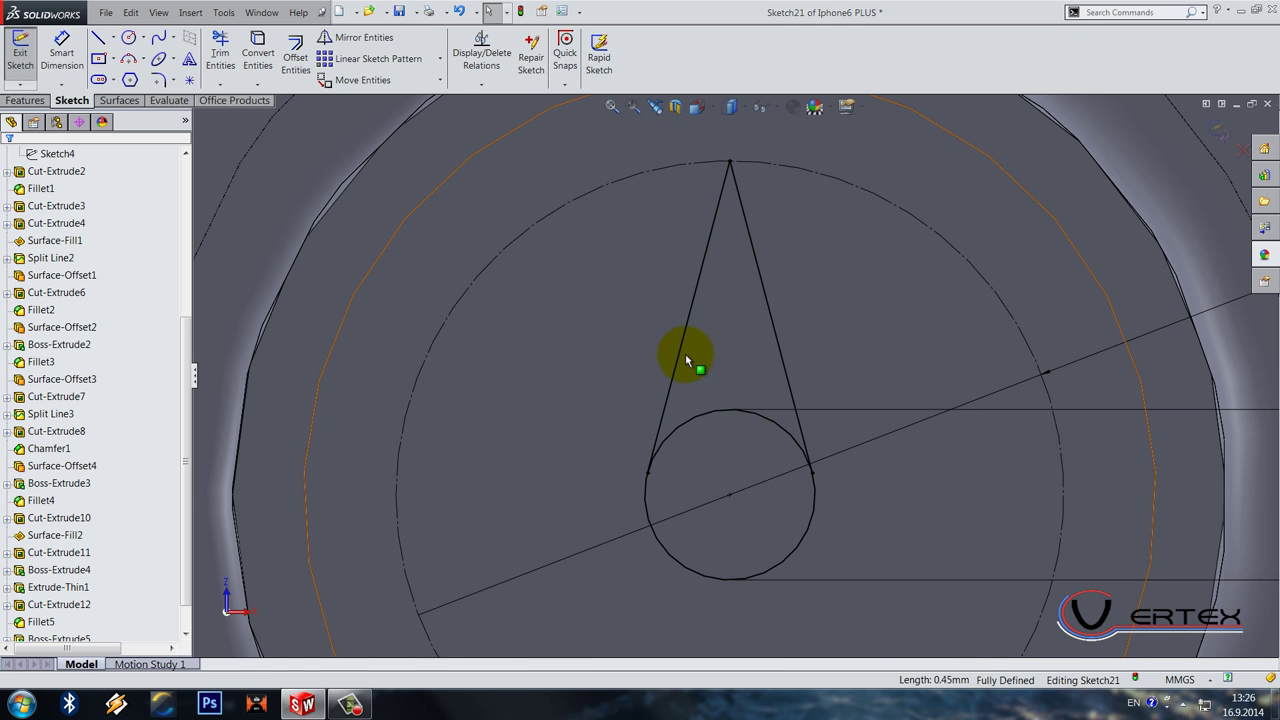
pyautogui.click(677, 354)
pyautogui.click(52, 206)
pyautogui.press('Delete')
pyautogui.press('Escape')
pyautogui.moveTo(652, 470); pyautogui.dragTo(623, 423)
pyautogui.press('Escape')
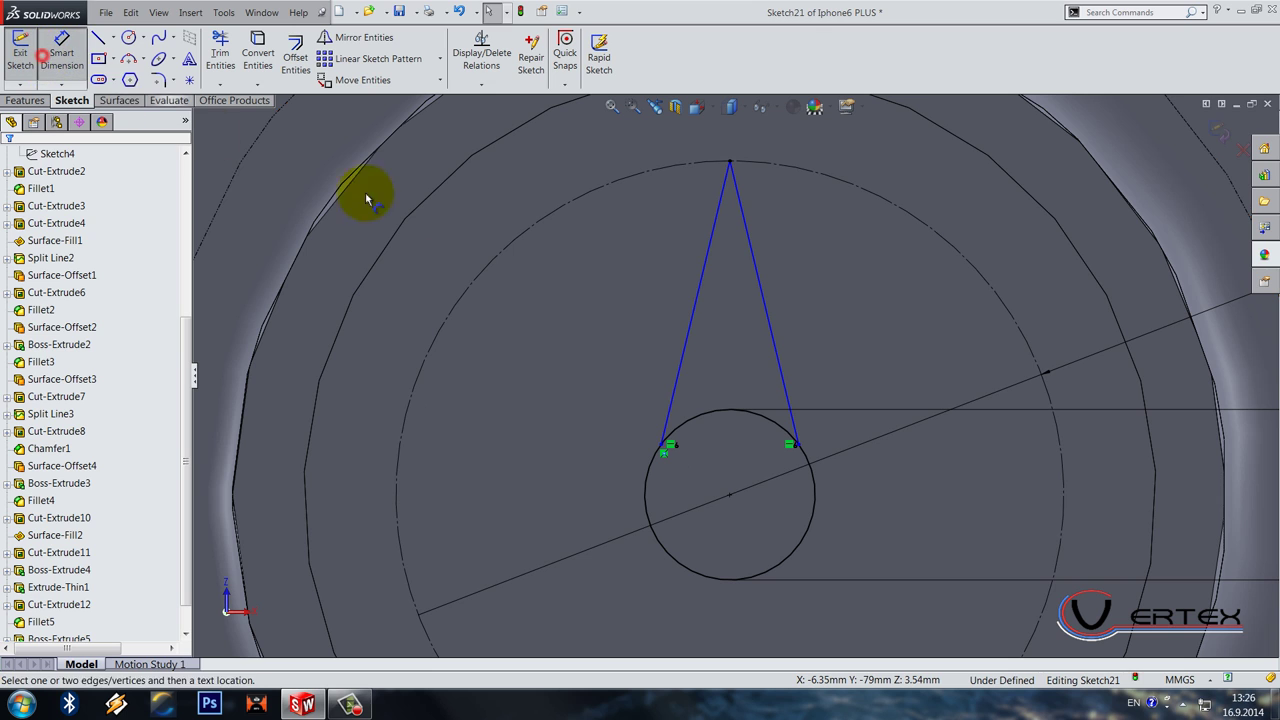
# Step: Dimension the angle between the two star-point lines and set it to 28.45°
pyautogui.click(702, 295)
pyautogui.click(765, 290)
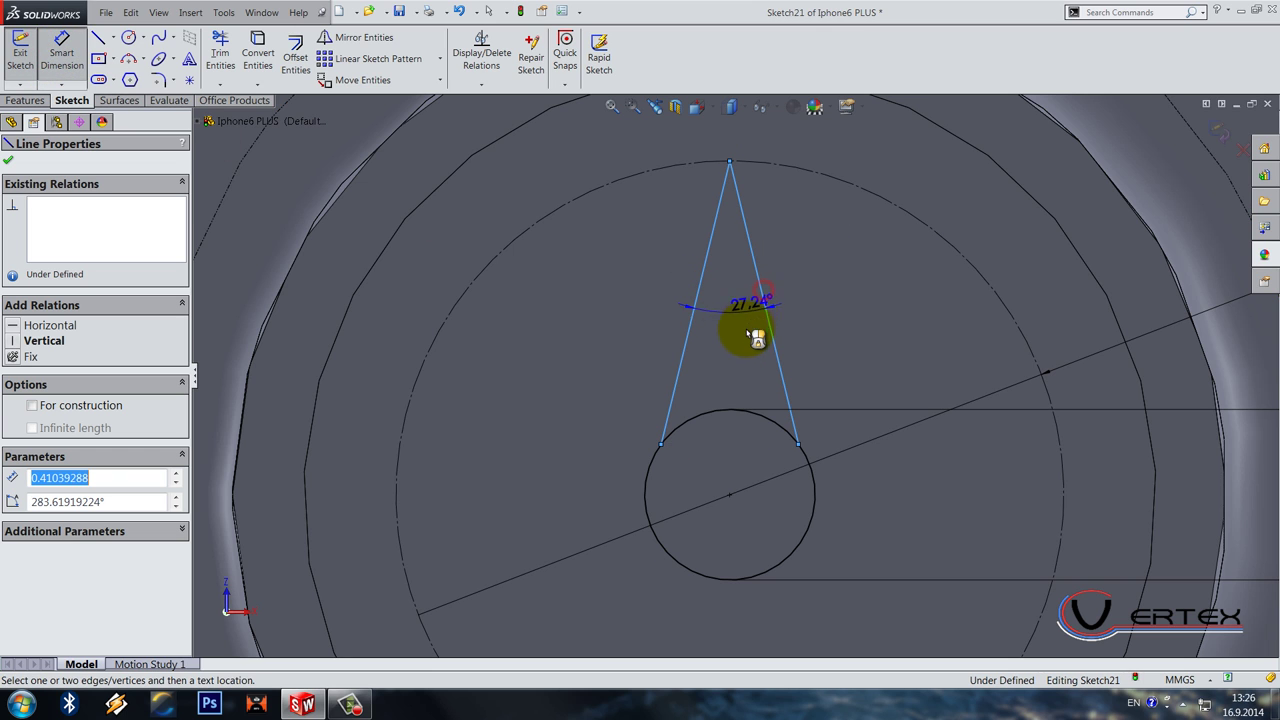
pyautogui.click(745, 335)
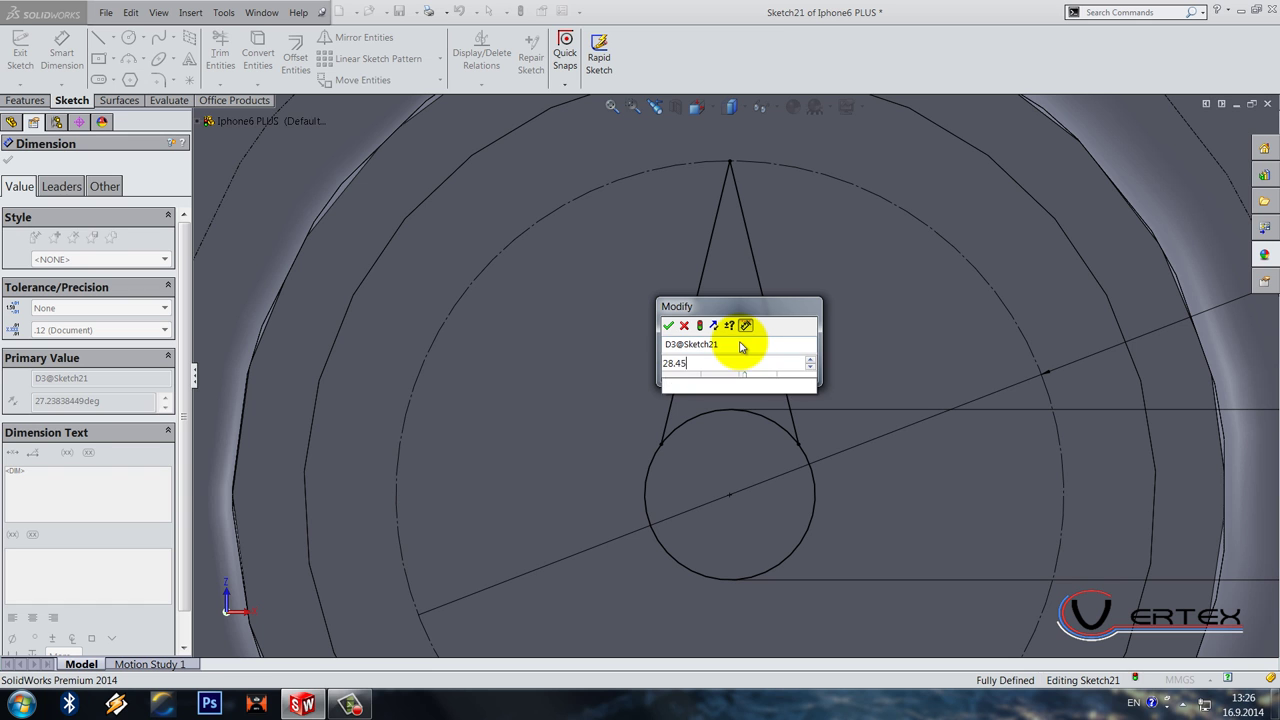
pyautogui.press('Return')
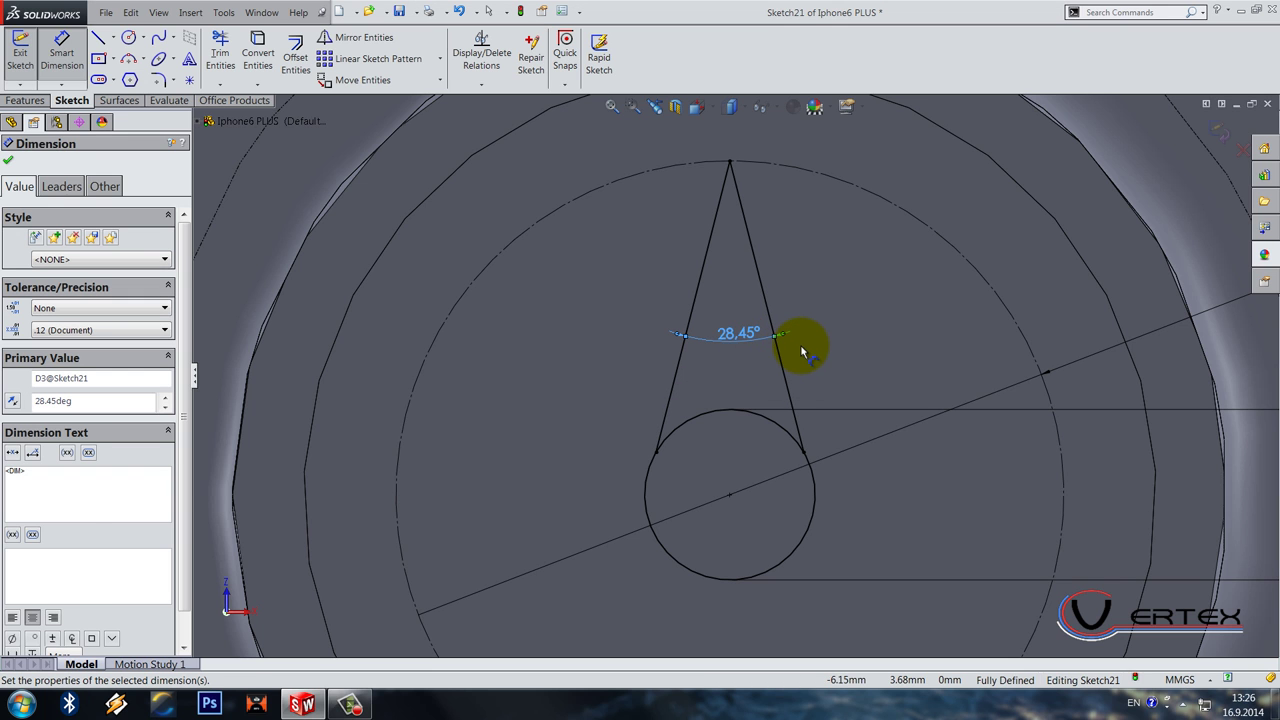
pyautogui.click(802, 352)
pyautogui.scroll(2, 757, 434)
pyautogui.scroll(-2, 757, 434)
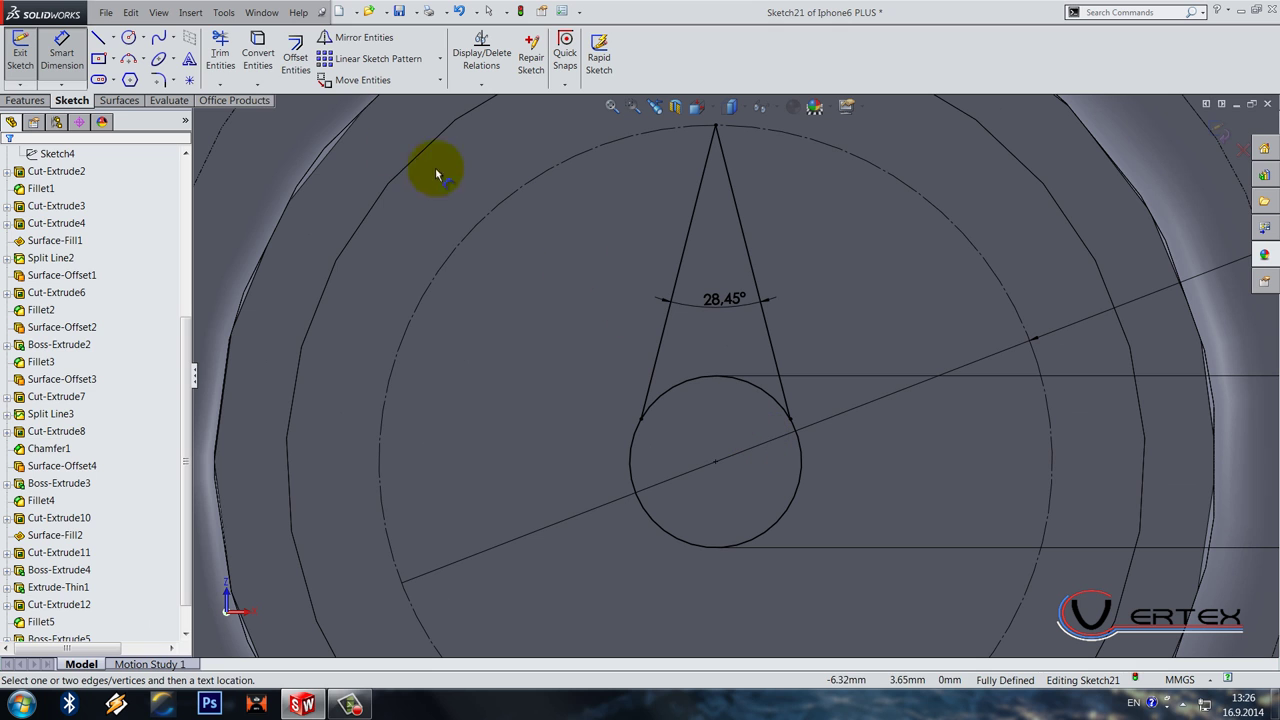
# Step: Trim the inner circle's upper arc between the two star-point lines and close the sketch
pyautogui.click(220, 55)
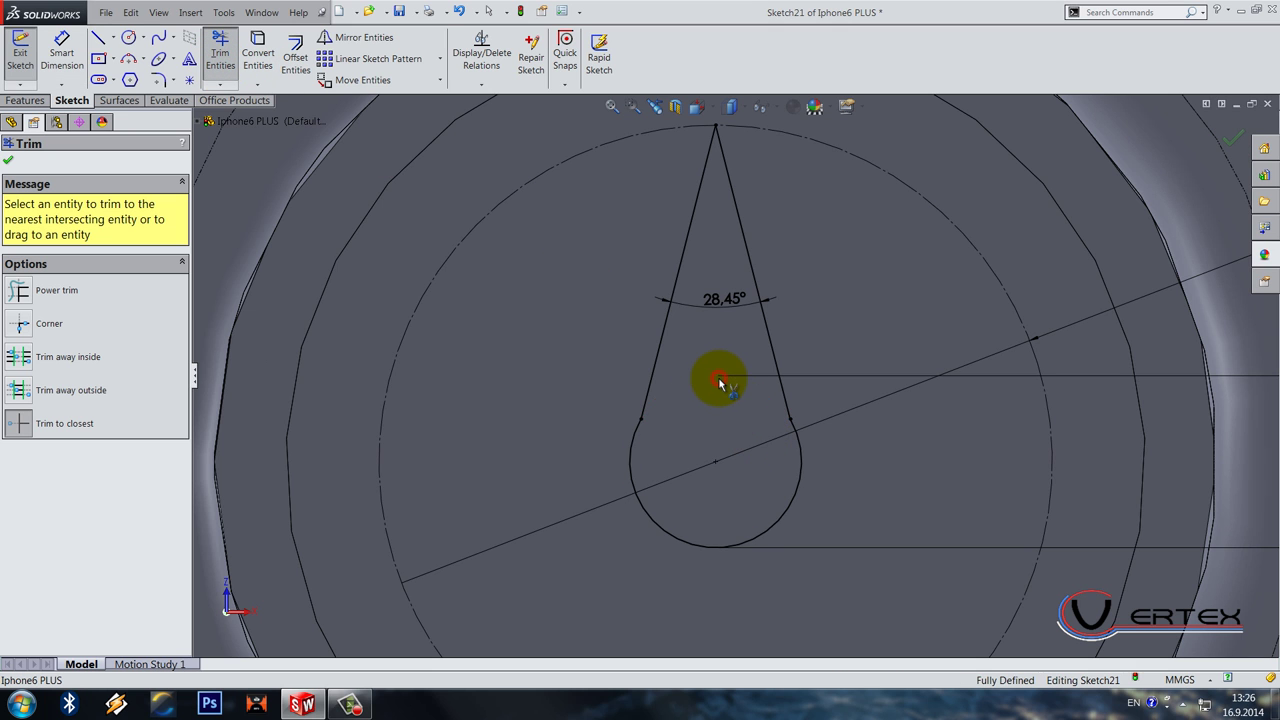
pyautogui.scroll(3, 720, 380)
pyautogui.click(1234, 138)
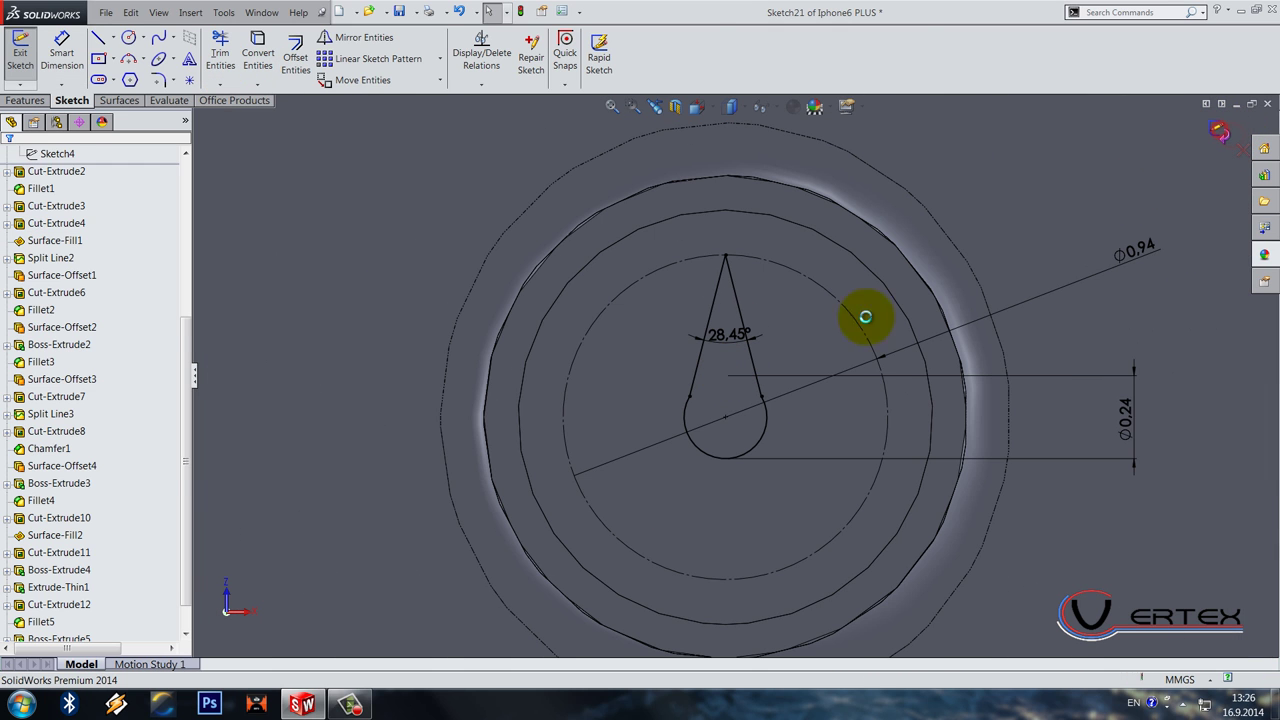
pyautogui.hotkey('ctrl', 'b')
# Step: Cut the teardrop-shaped star point into the screw head with a blind depth of 0.40 mm
pyautogui.scroll(-5, 740, 385)
pyautogui.click(252, 55)
pyautogui.write('0.4')
pyautogui.press('Return')
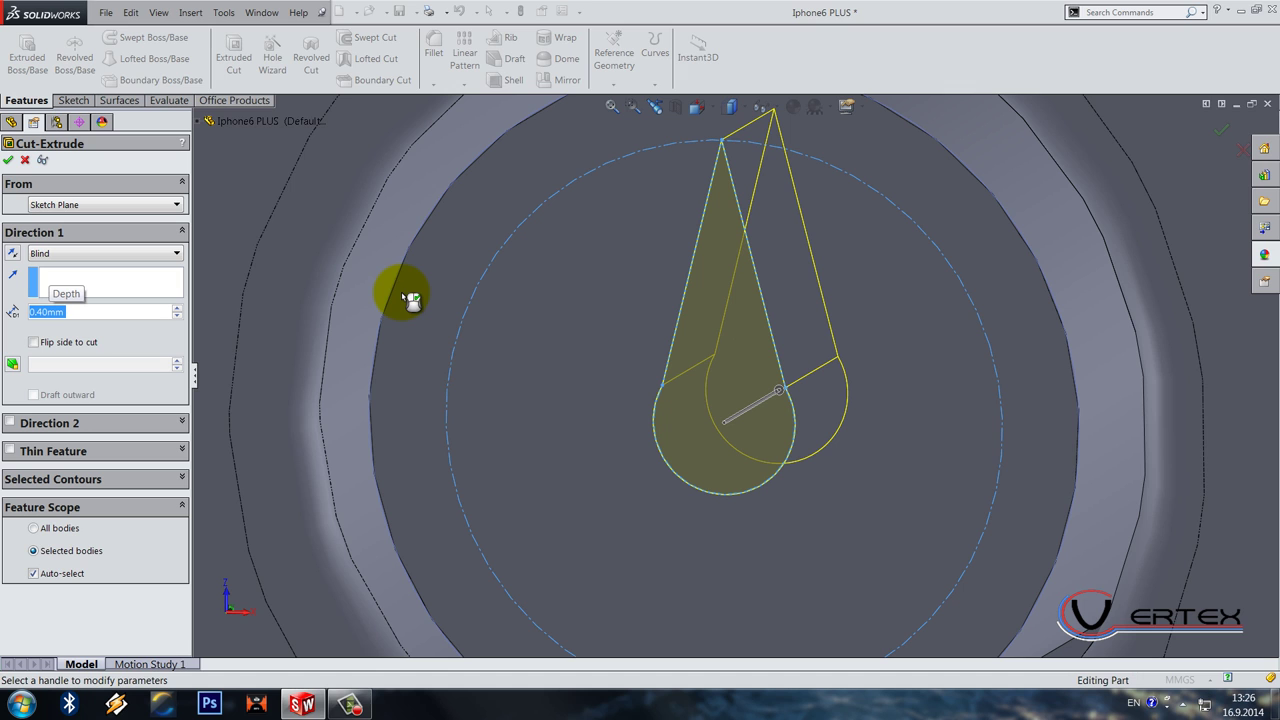
pyautogui.rightClick(477, 186)
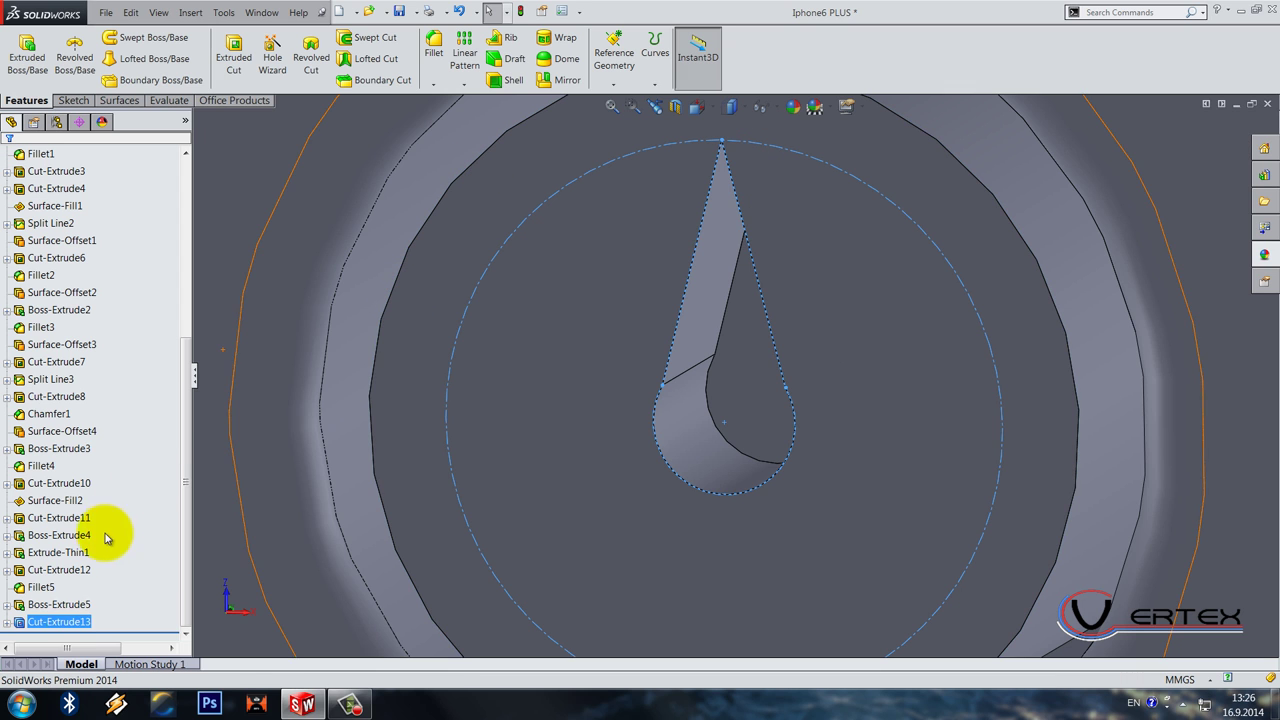
# Step: Circular-pattern the star-point cut around the screw head with 3 equally spaced instances over 360°
pyautogui.click(465, 88)
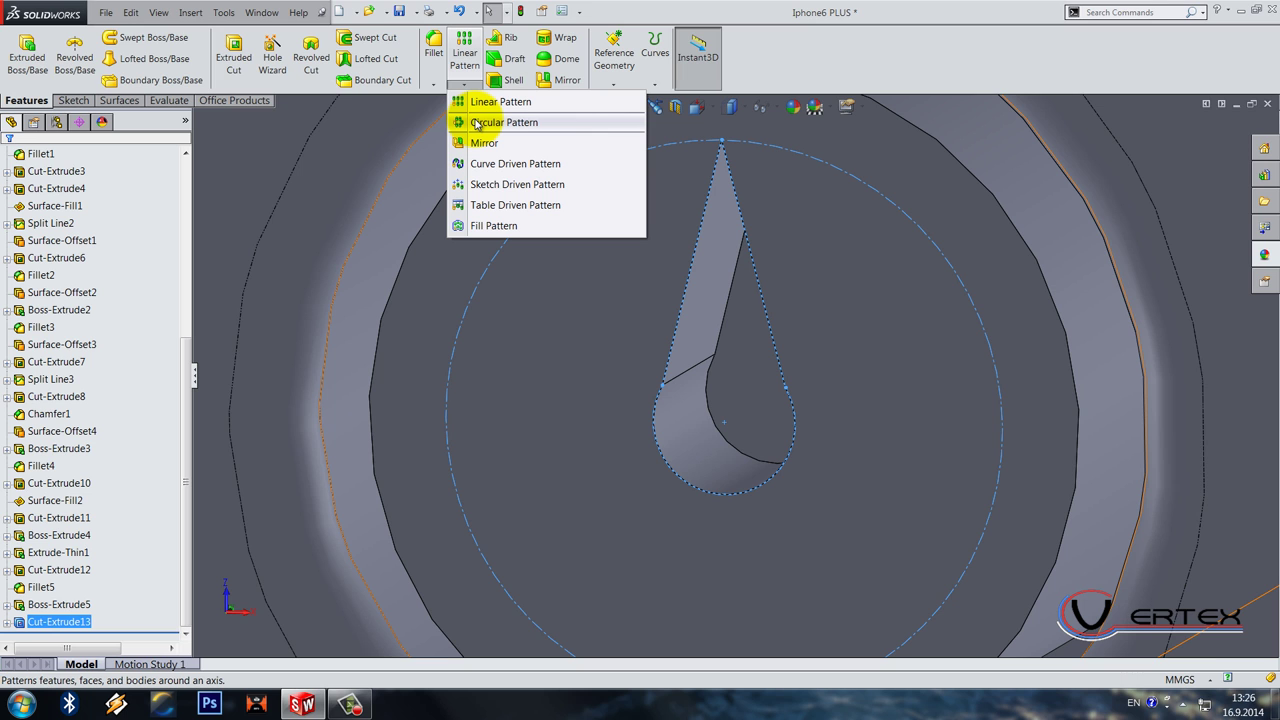
pyautogui.click(480, 122)
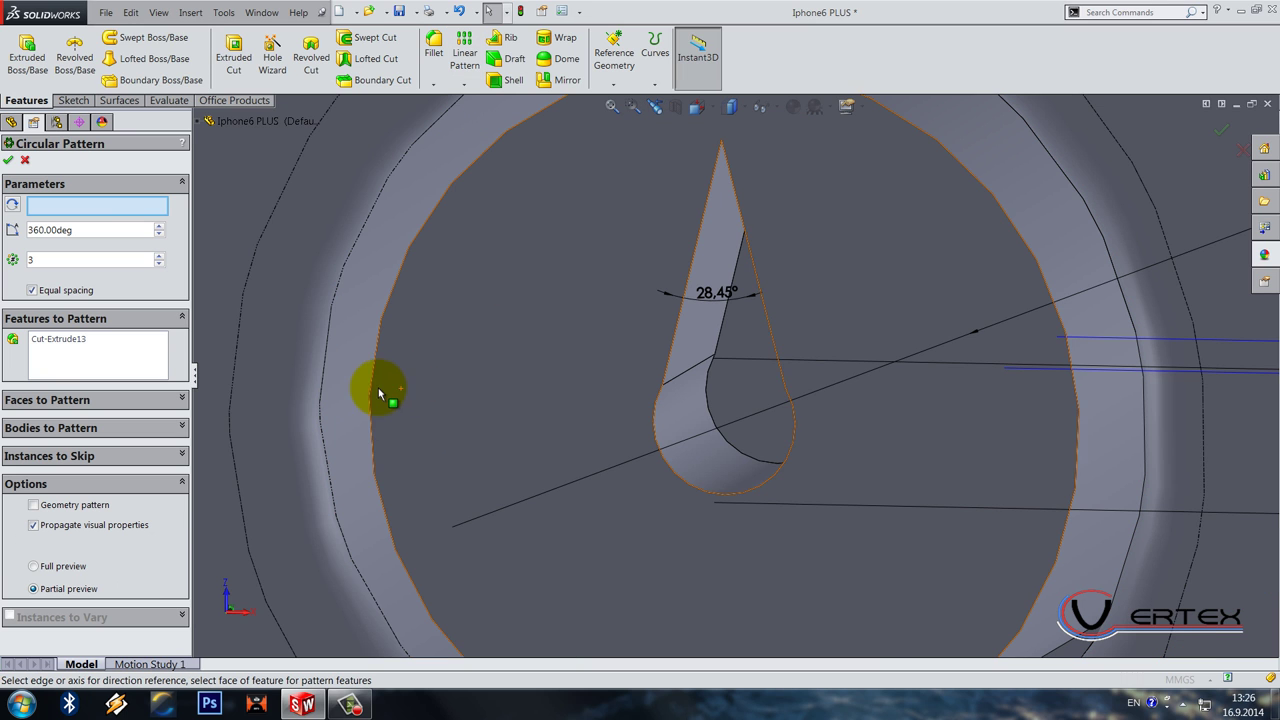
pyautogui.scroll(4, 730, 370)
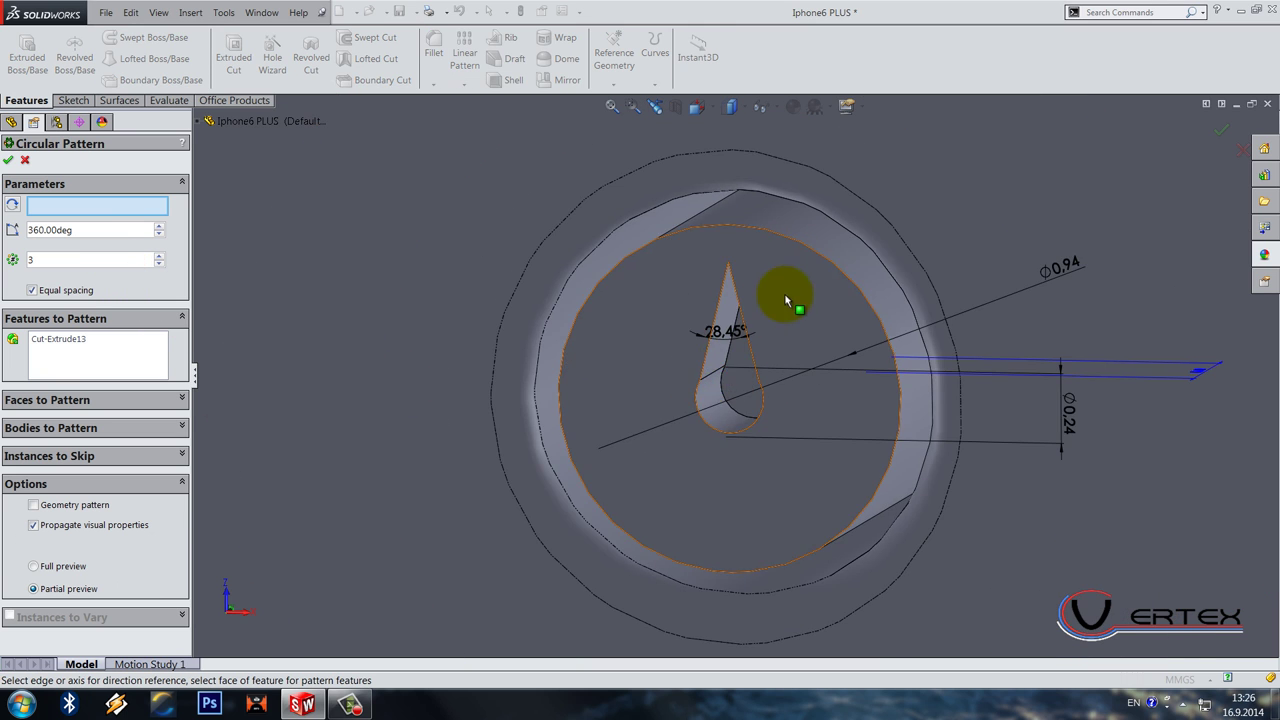
pyautogui.click(820, 254)
pyautogui.press('Return')
pyautogui.scroll(5, 783, 289)
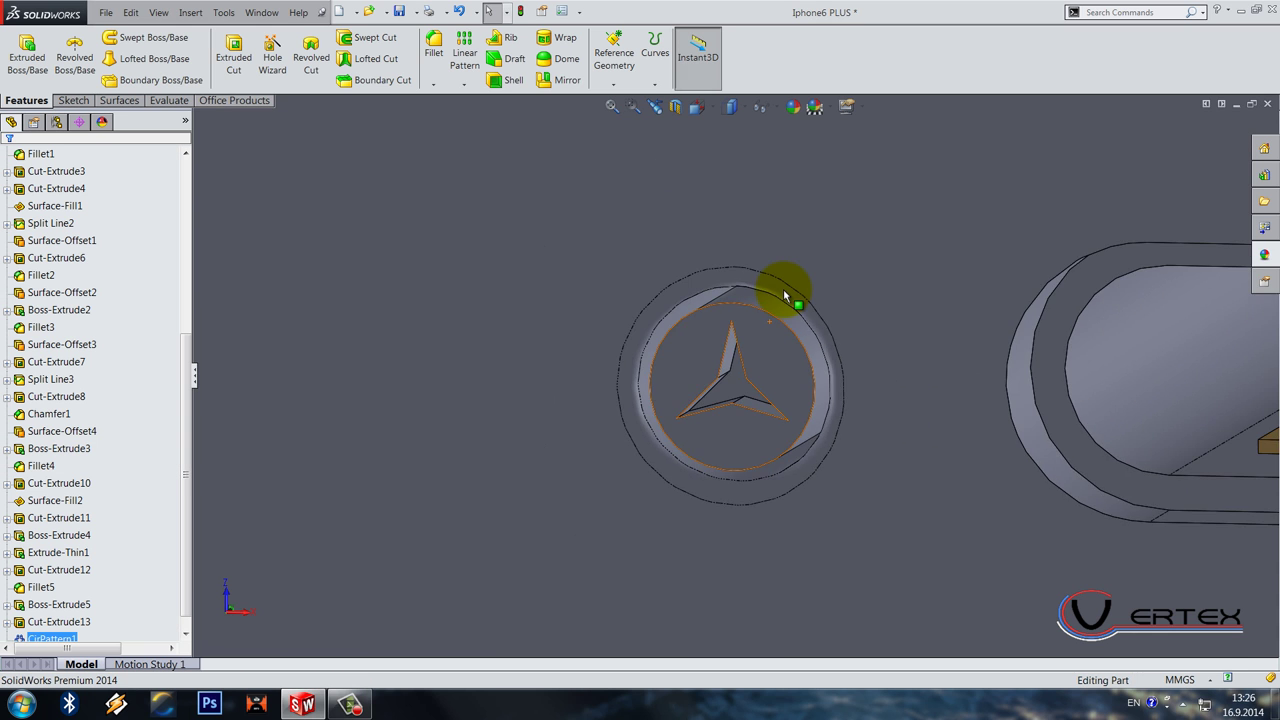
pyautogui.scroll(5, 783, 289)
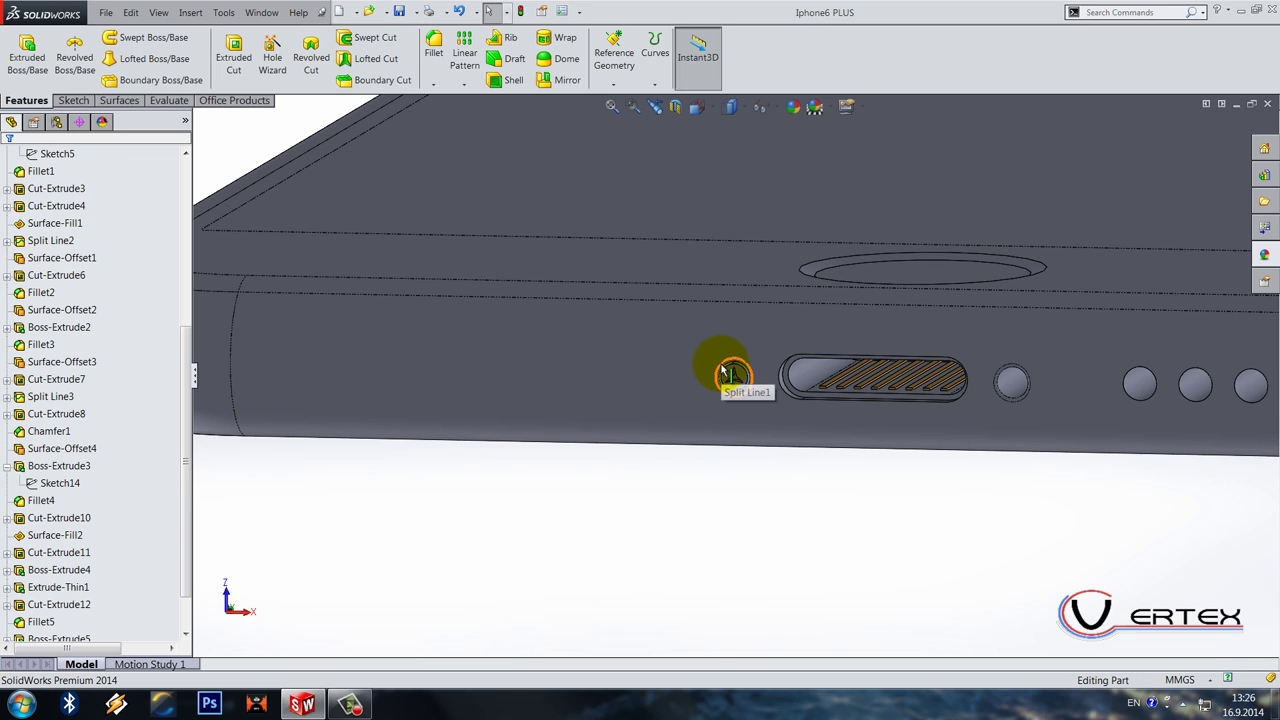
# Step: Fillet the bottom face of the three-pointed star recess with a 0.1 mm radius
pyautogui.scroll(-5, 722, 369)
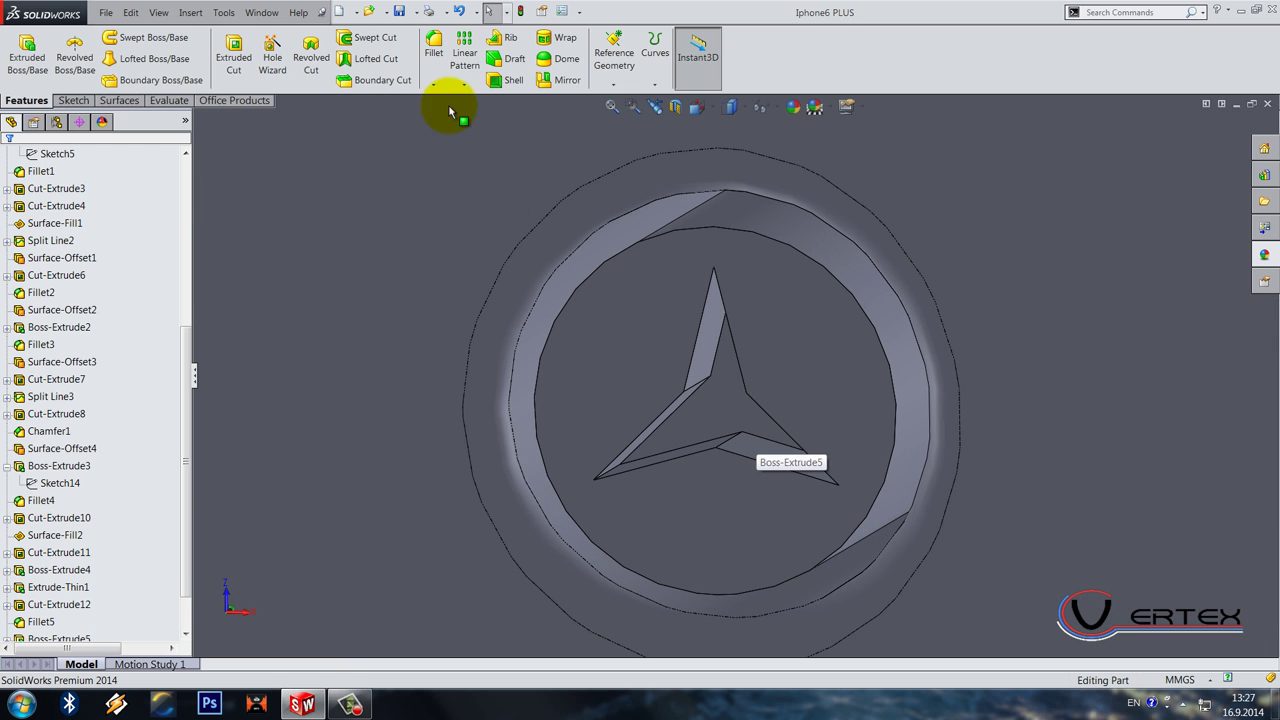
pyautogui.click(435, 45)
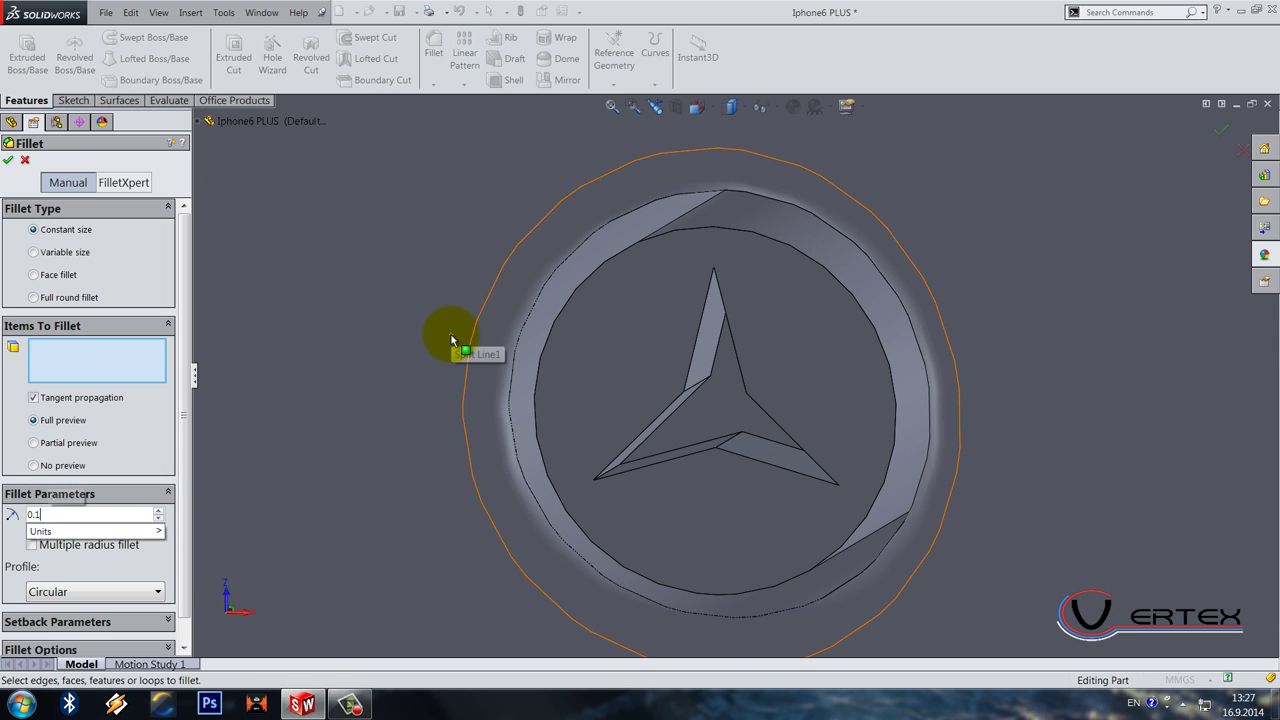
pyautogui.click(708, 395)
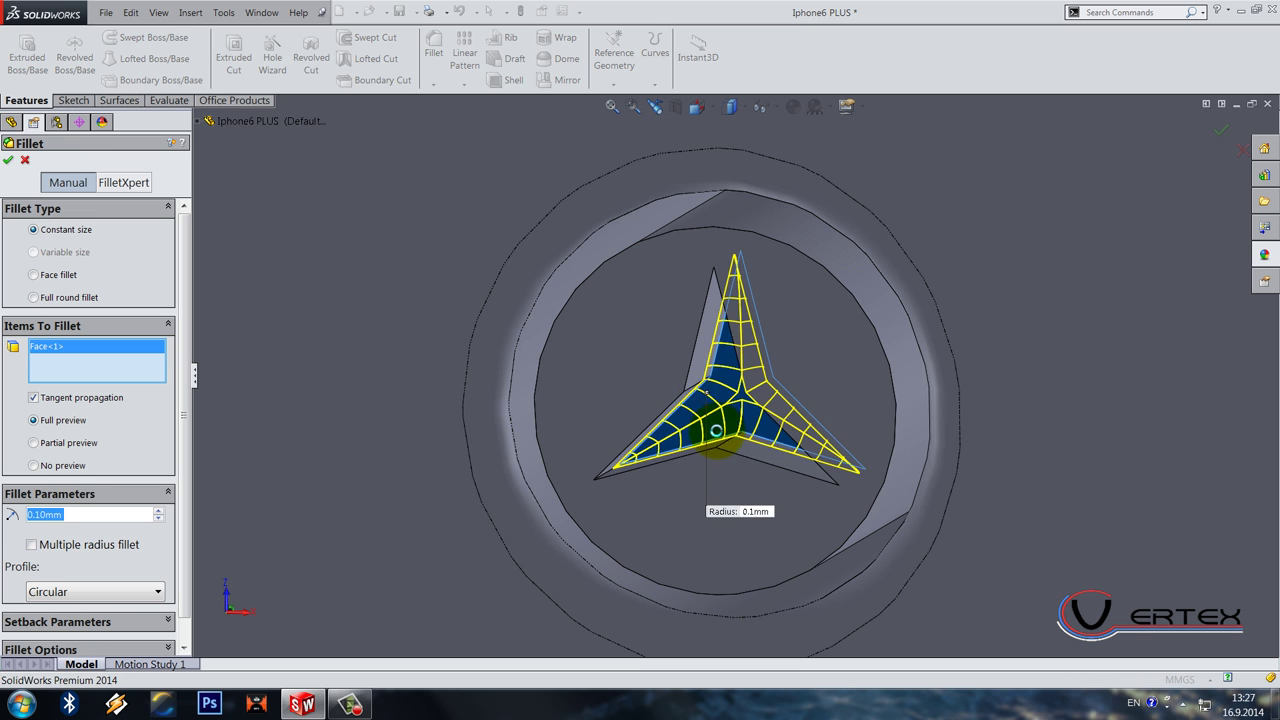
pyautogui.press('Return')
pyautogui.scroll(10, 716, 437)
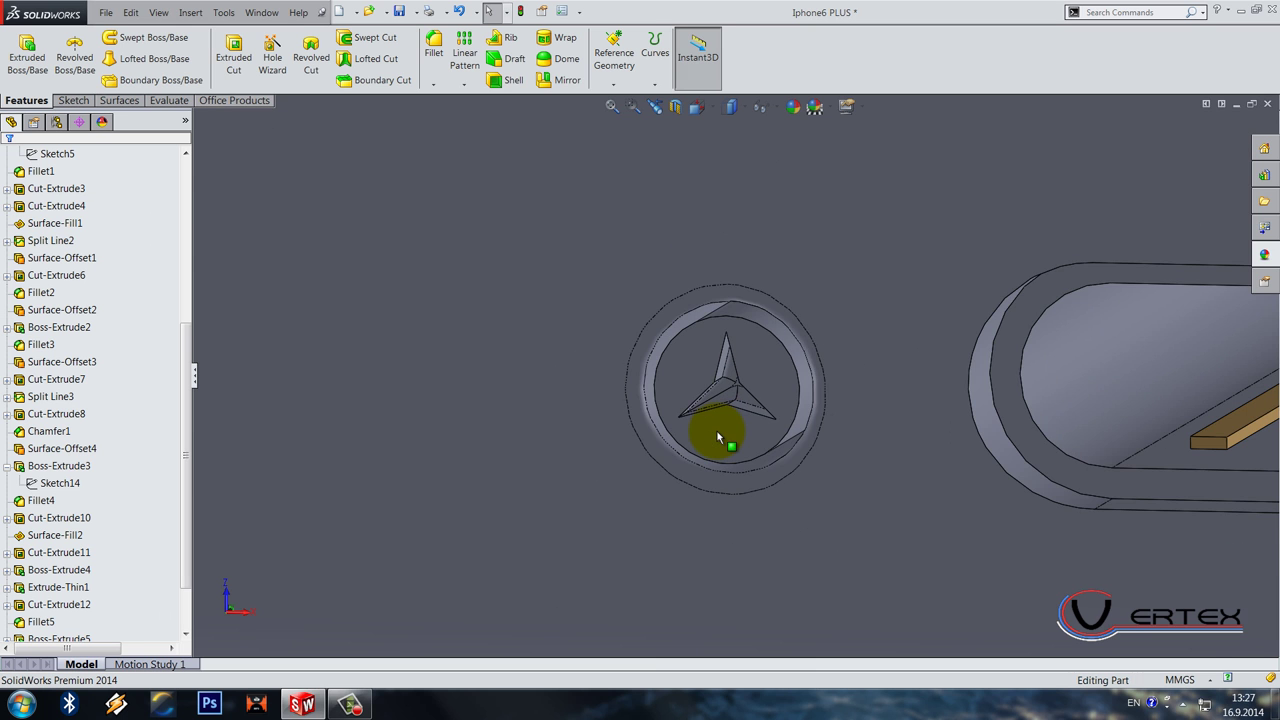
pyautogui.click(687, 549)
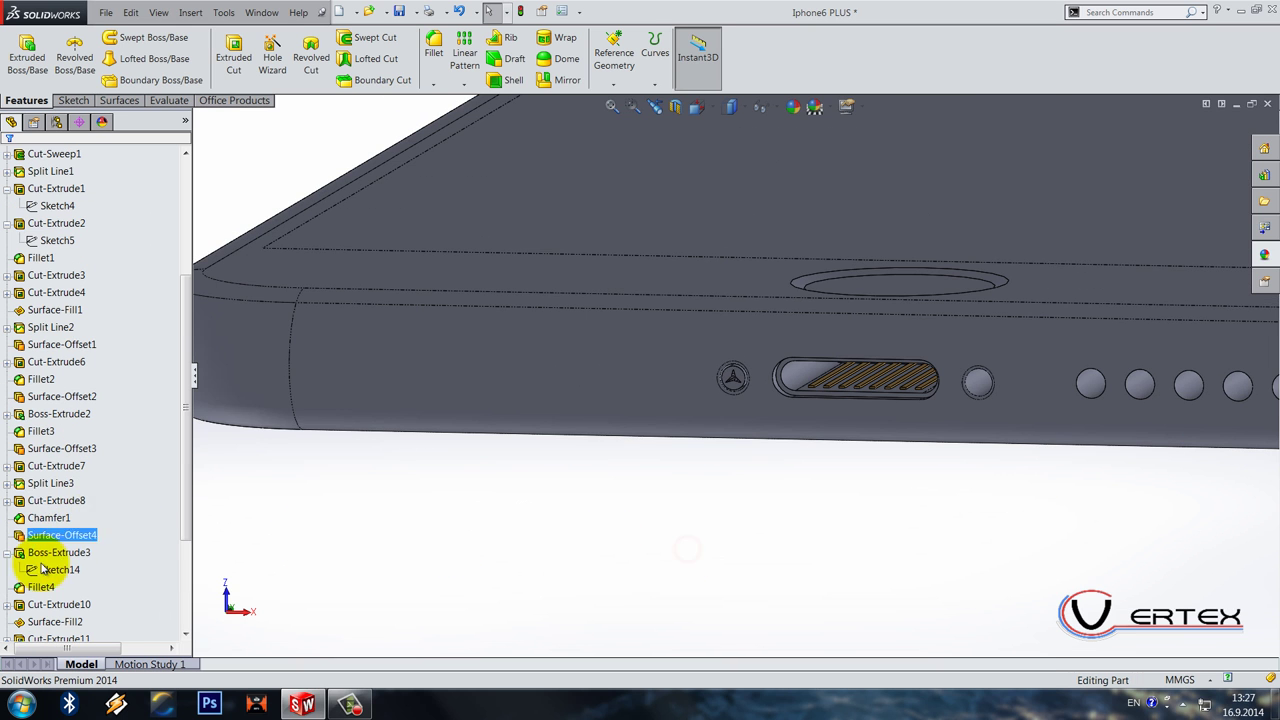
# Step: Mirror the finished screw body about the Right Plane to the other side of the charging port
pyautogui.scroll(-5, 778, 362)
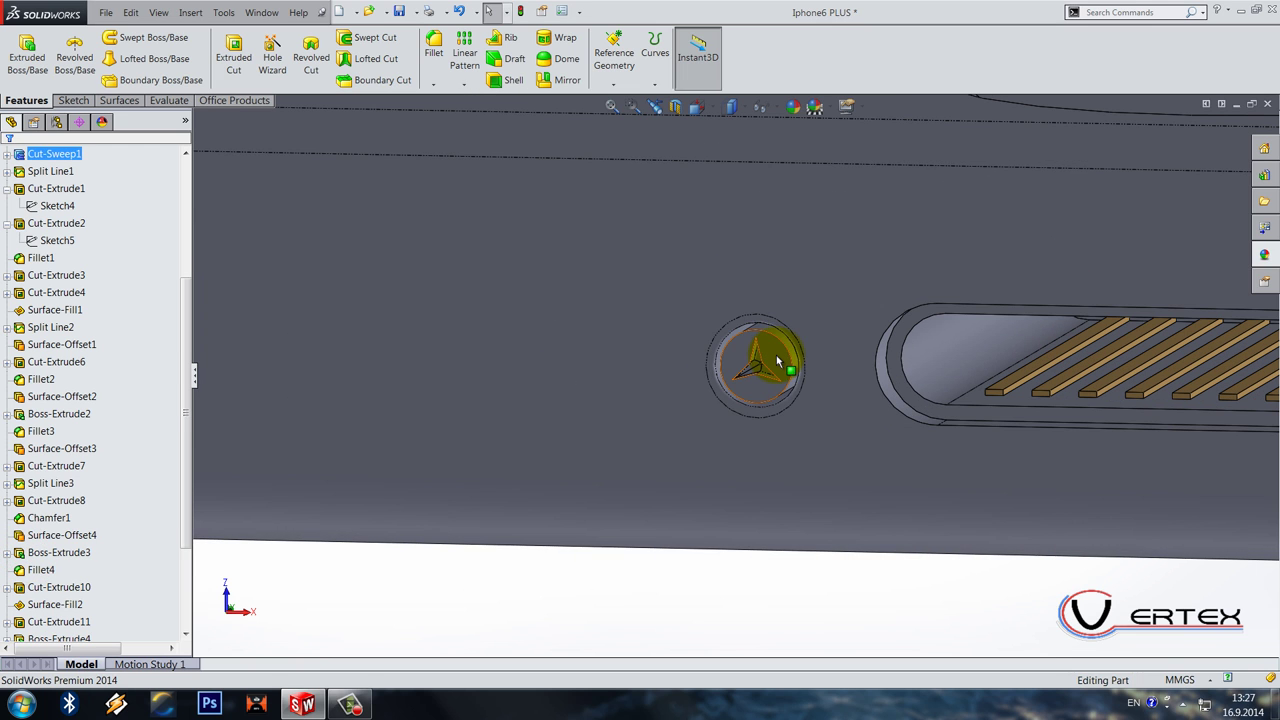
pyautogui.scroll(-3, 60, 586)
pyautogui.click(560, 80)
pyautogui.click(65, 350)
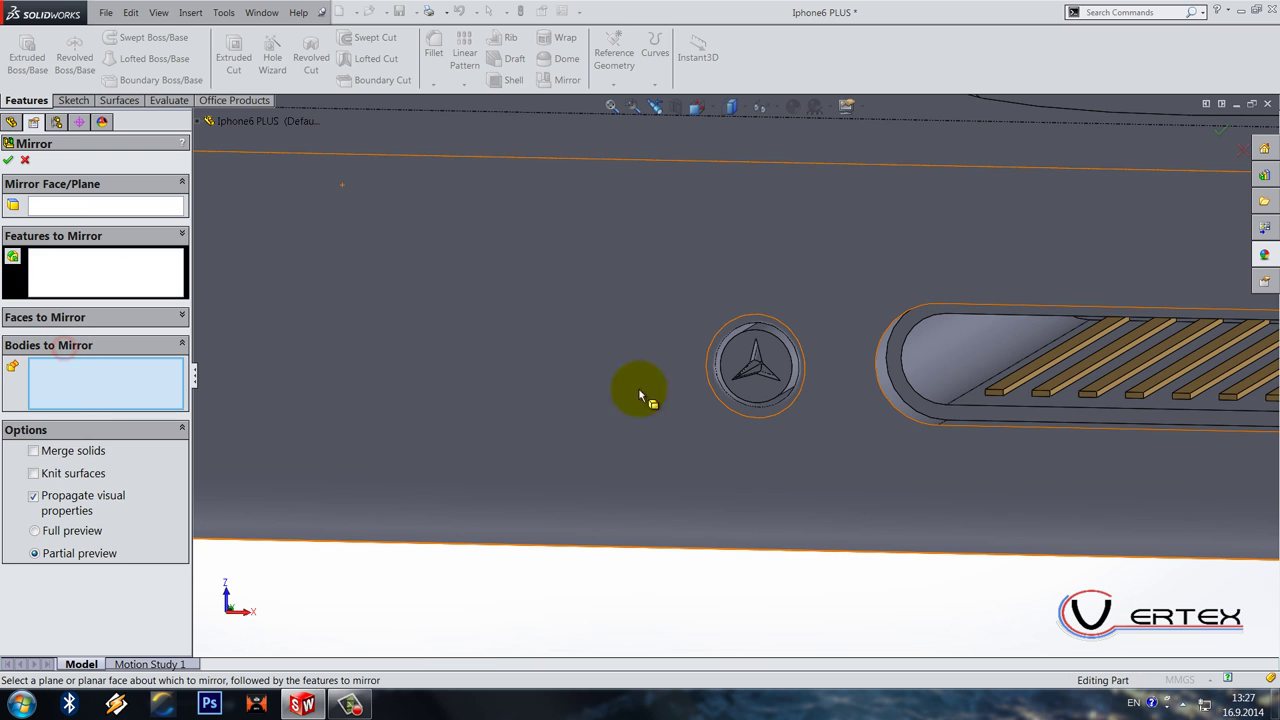
pyautogui.click(720, 390)
pyautogui.scroll(3, 730, 390)
pyautogui.scroll(3, 845, 485)
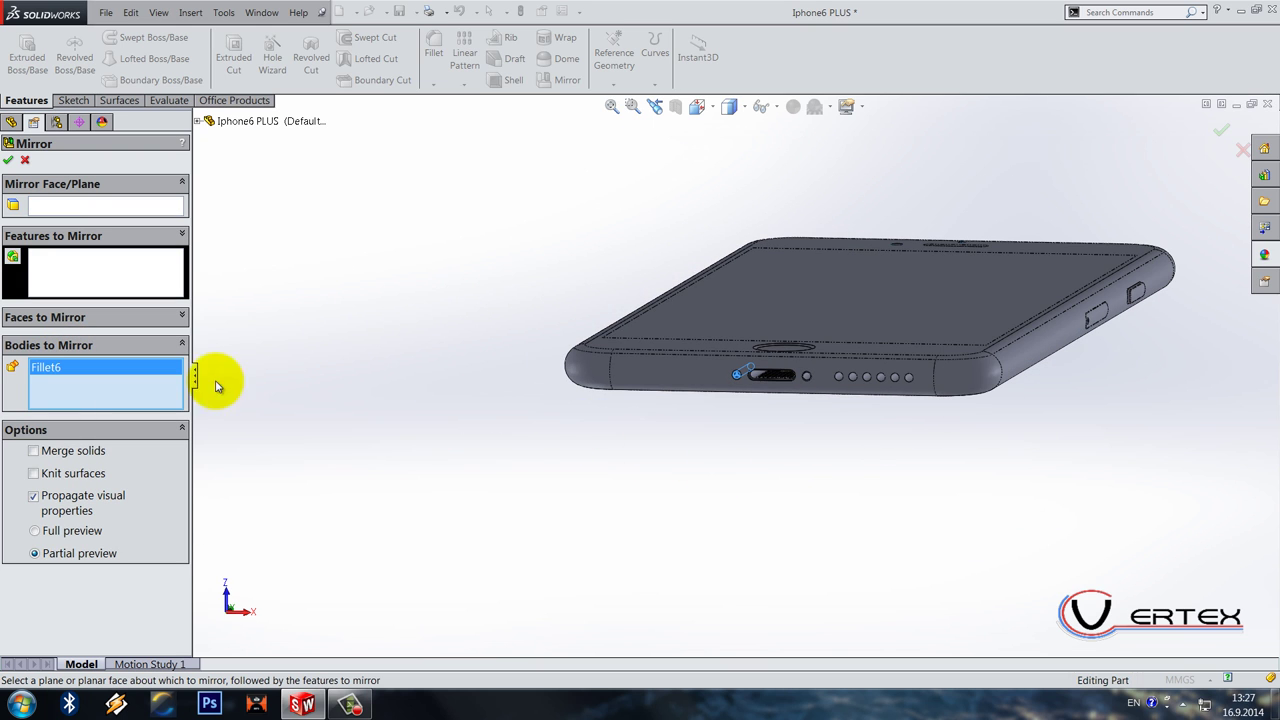
pyautogui.click(67, 207)
pyautogui.click(197, 121)
pyautogui.click(271, 262)
pyautogui.rightClick(679, 528)
pyautogui.scroll(-4, 782, 407)
pyautogui.click(735, 497)
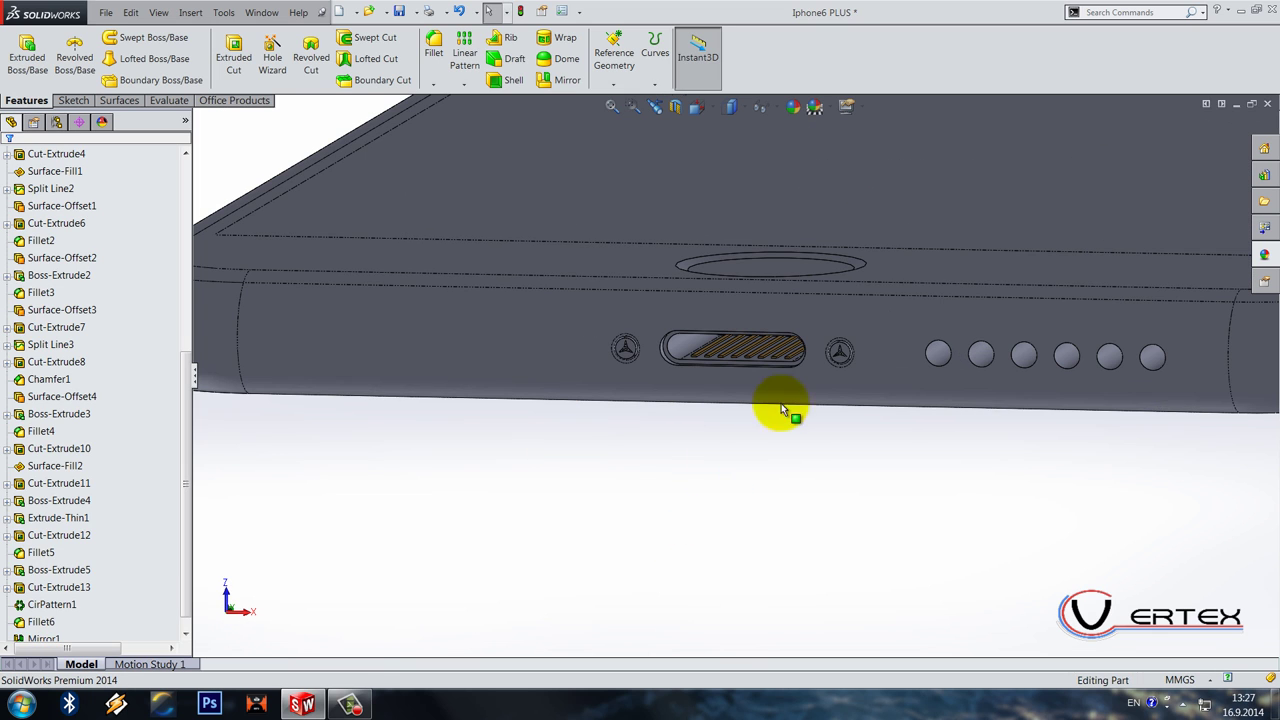
# Step: Collapse the expanded features in the feature tree and start a new sketch on the Top Plane
pyautogui.scroll(-1, 18, 605)
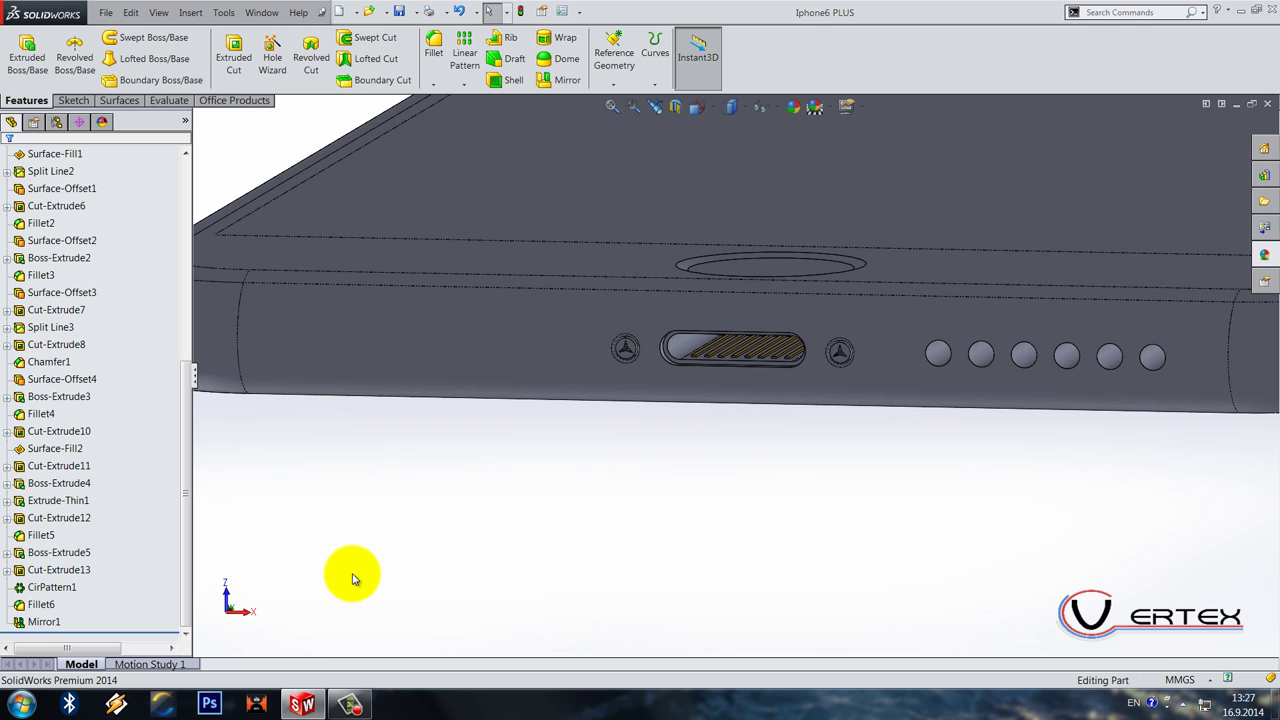
pyautogui.scroll(3, 429, 509)
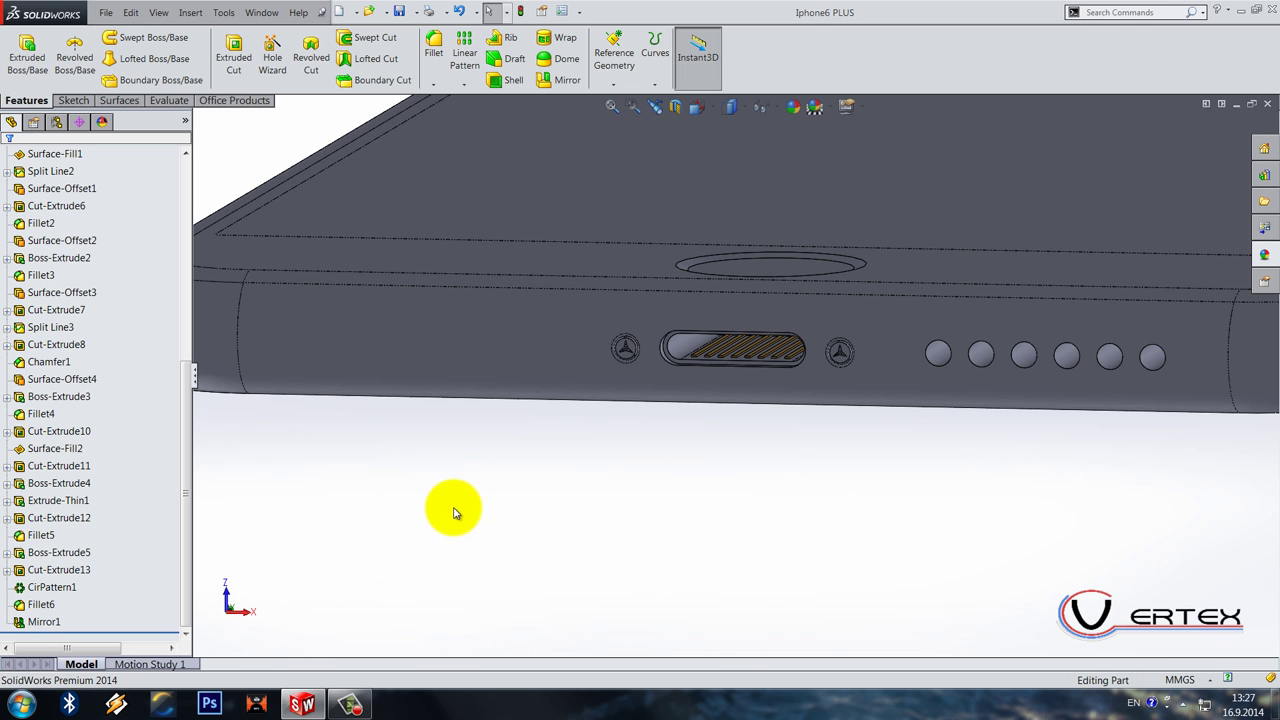
pyautogui.scroll(-3, 777, 269)
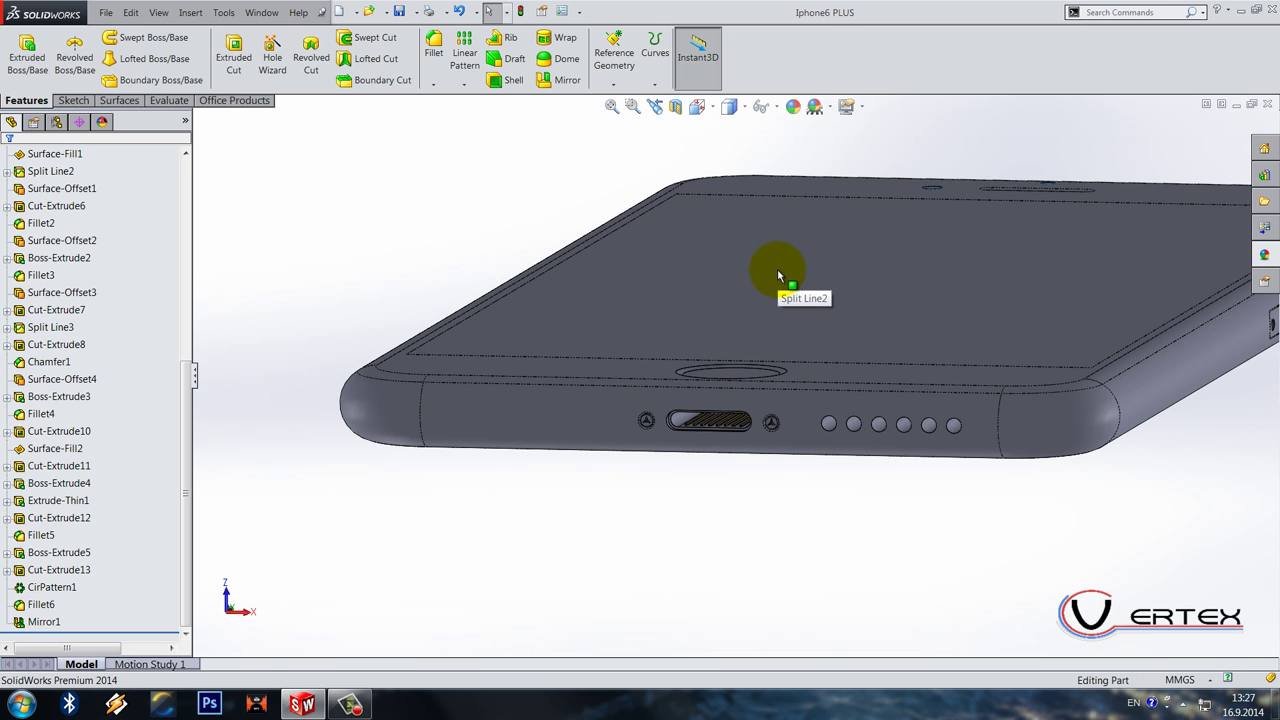
pyautogui.scroll(7, 160, 277)
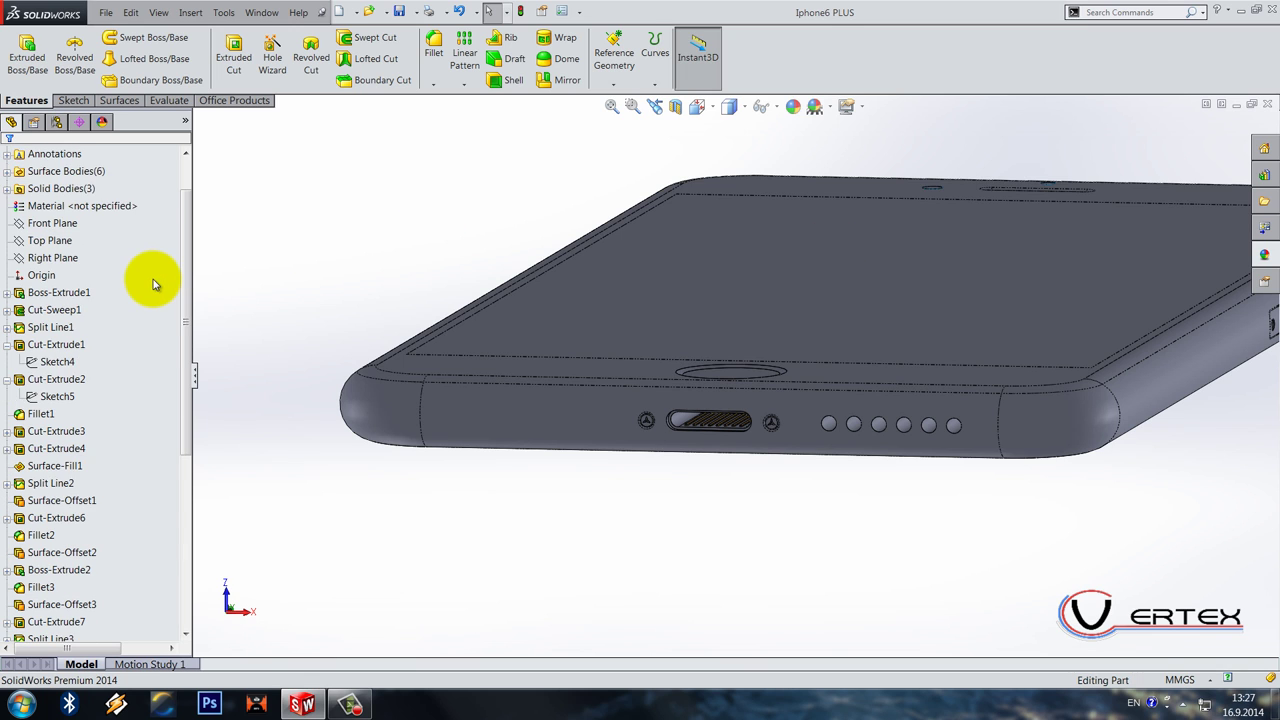
pyautogui.click(52, 345)
pyautogui.click(6, 396)
pyautogui.click(6, 413)
pyautogui.rightClick(50, 292)
pyautogui.click(63, 275)
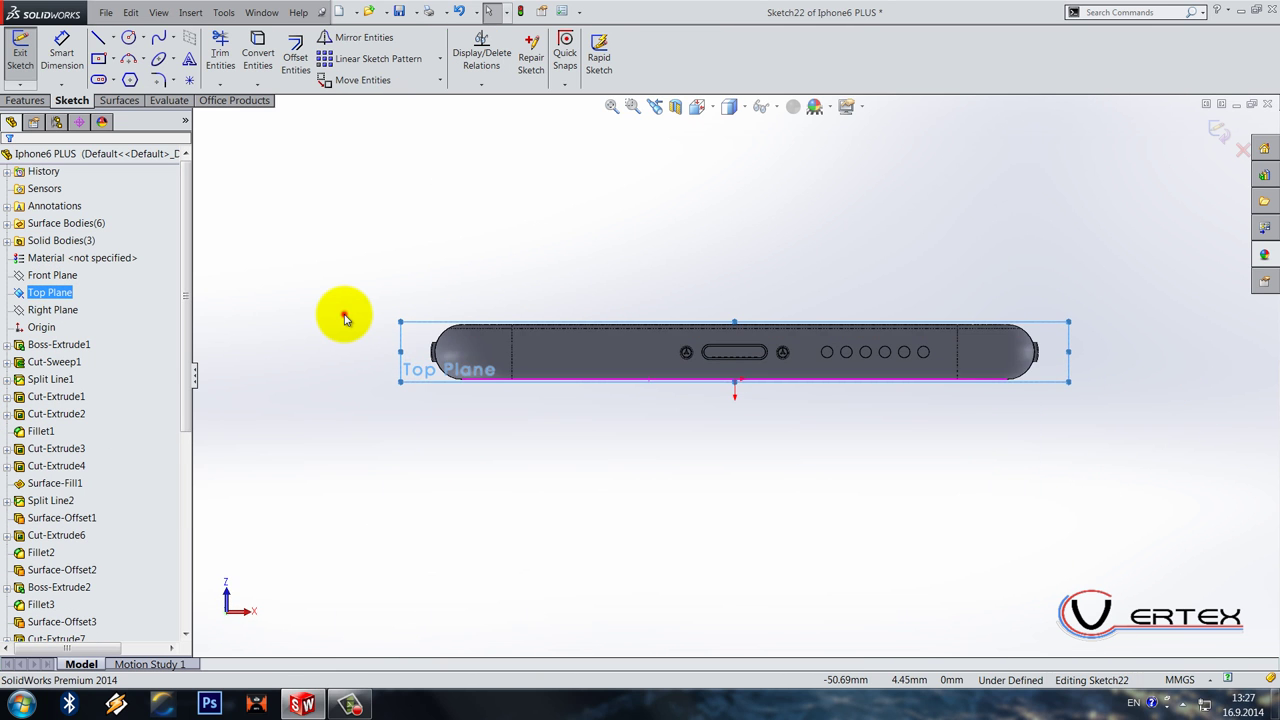
pyautogui.click(345, 318)
# Step: Sketch two circles about 5.8 mm and 1.5 mm in diameter, opposite the speaker holes, with the smaller one nearer the charging port
pyautogui.scroll(-5, 531, 314)
pyautogui.click(128, 47)
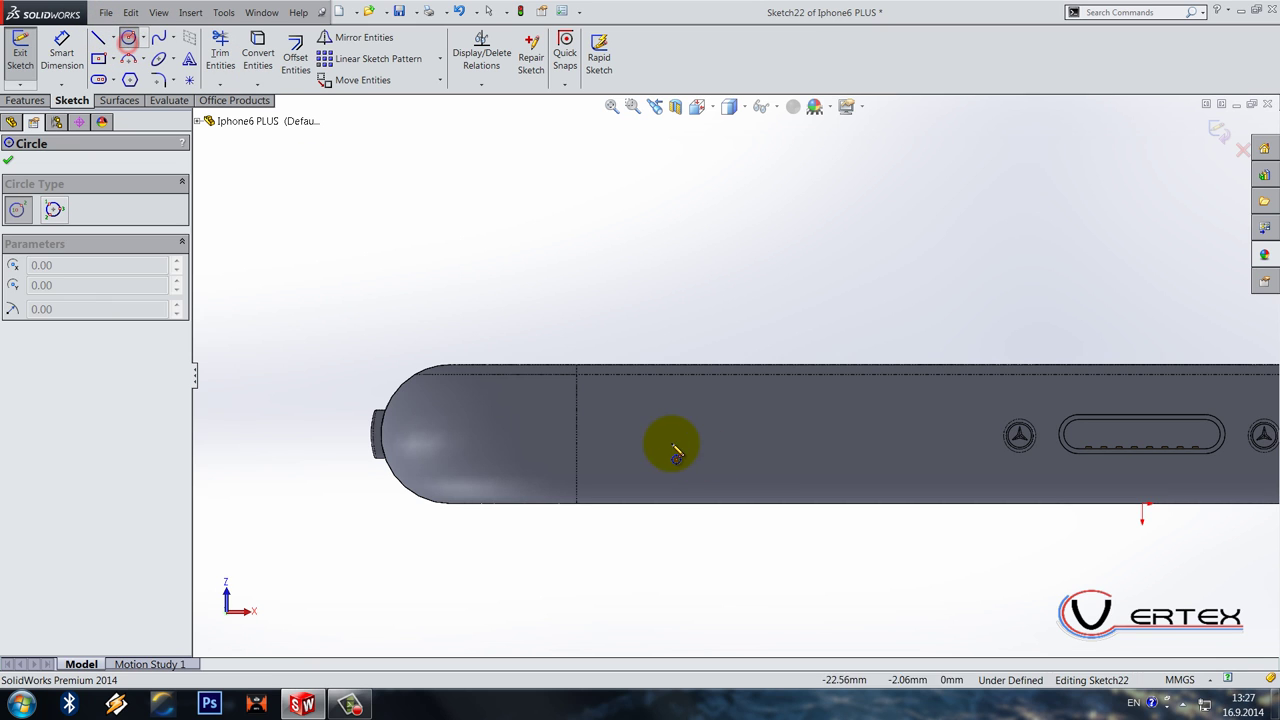
pyautogui.moveTo(659, 434); pyautogui.dragTo(672, 436)
pyautogui.click(688, 470)
pyautogui.click(783, 455)
pyautogui.press('Escape')
pyautogui.click(660, 434)
pyautogui.moveTo(810, 458); pyautogui.dragTo(826, 462)
pyautogui.click(748, 424)
pyautogui.moveTo(687, 469); pyautogui.dragTo(687, 436)
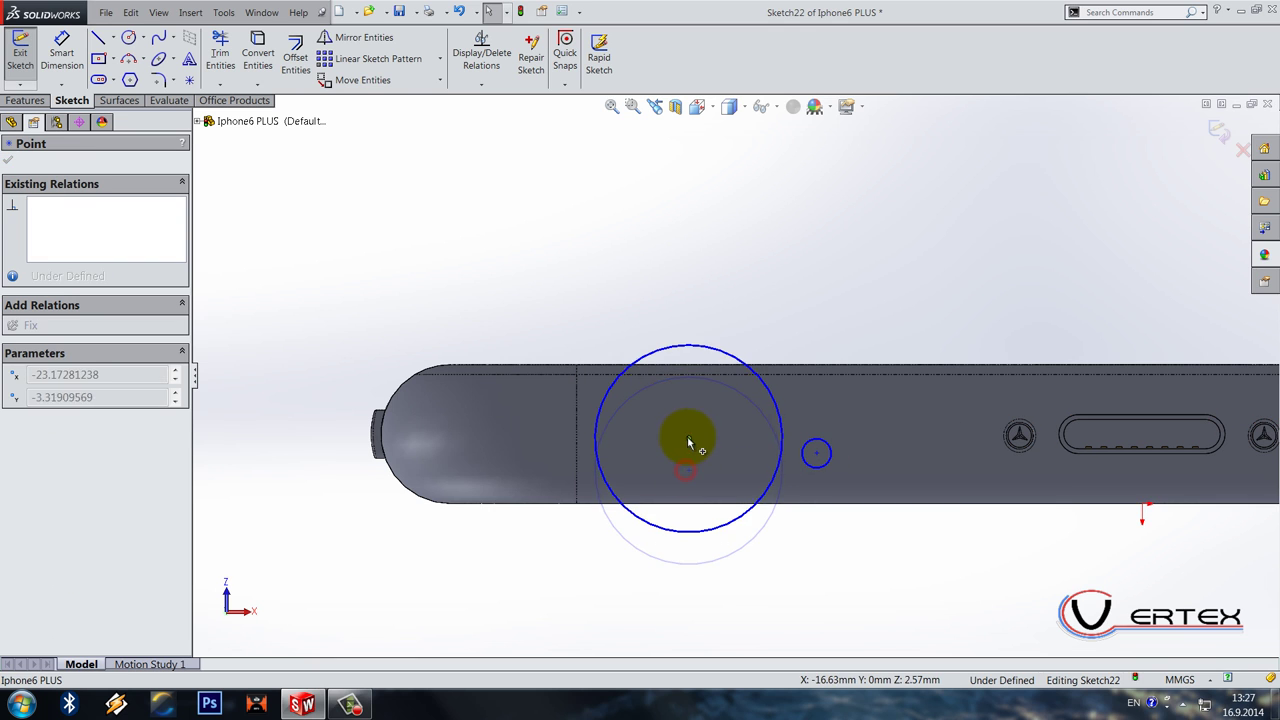
pyautogui.moveTo(779, 431); pyautogui.dragTo(740, 443)
pyautogui.press('Escape')
# Step: Dimension the larger circle's diameter to 3.1 mm and the smaller circle's to 1.6 mm
pyautogui.click(61, 52)
pyautogui.click(645, 410)
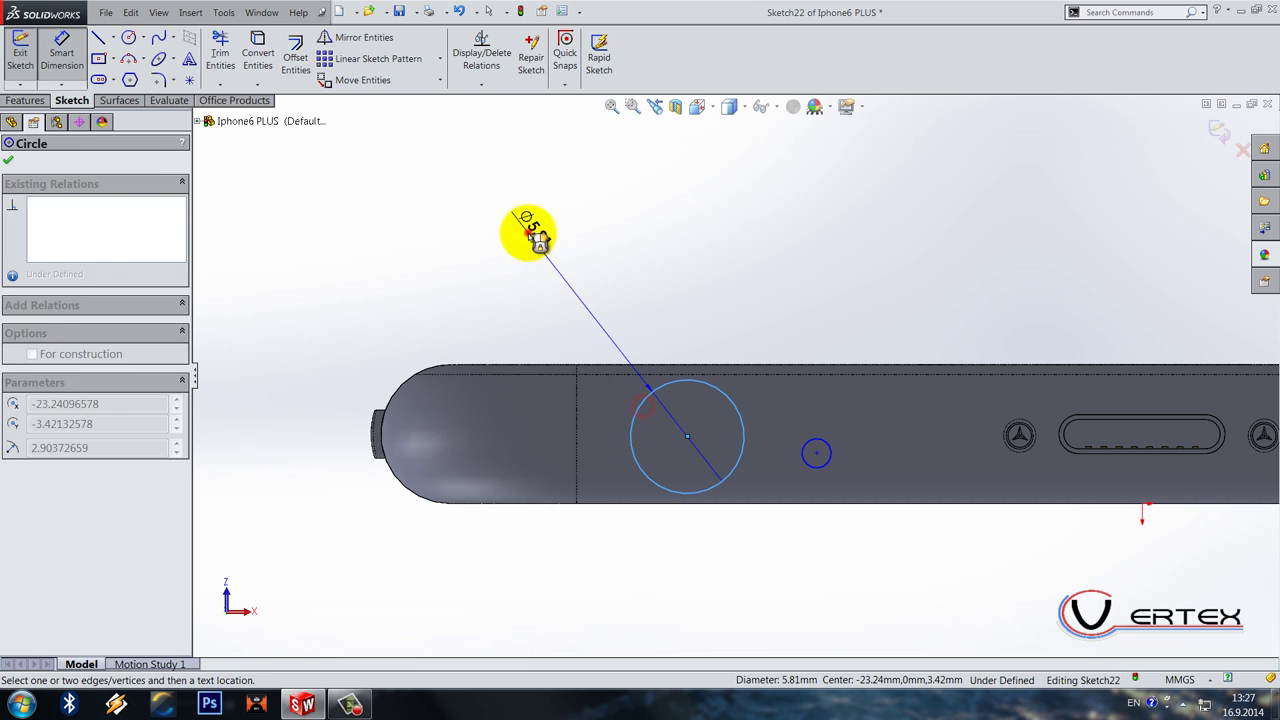
pyautogui.click(526, 232)
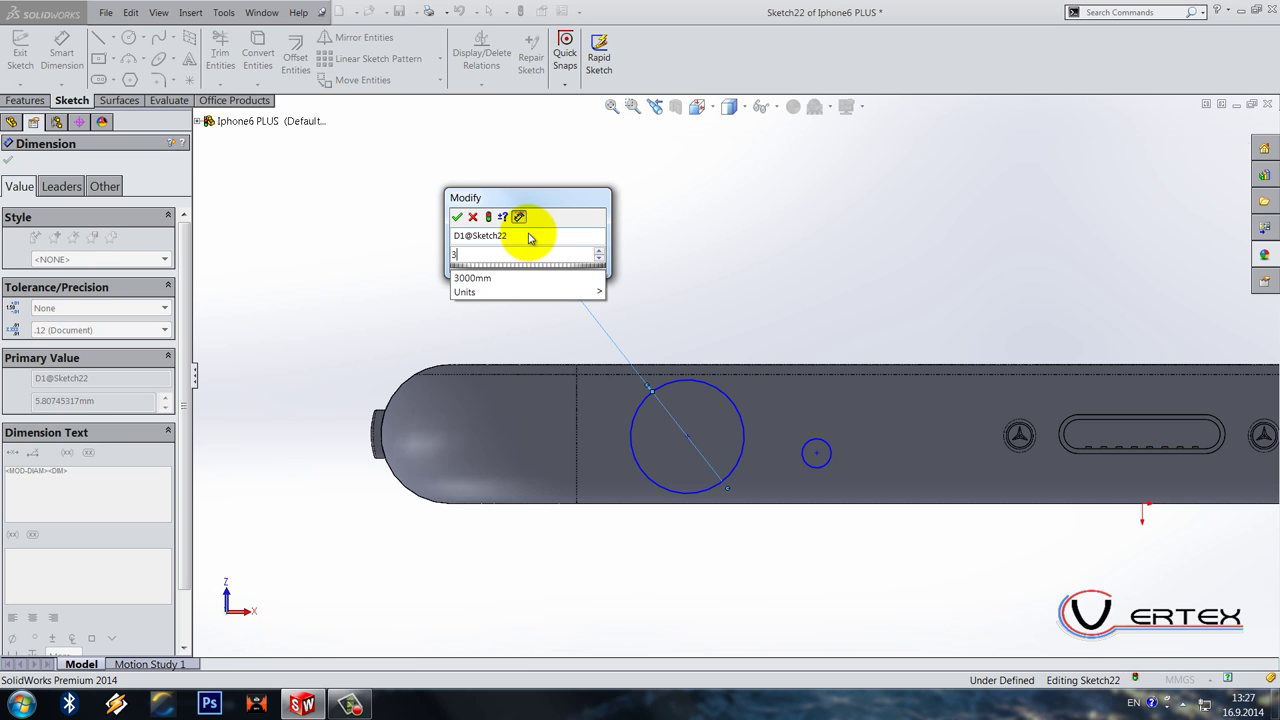
pyautogui.press('Return')
pyautogui.click(829, 450)
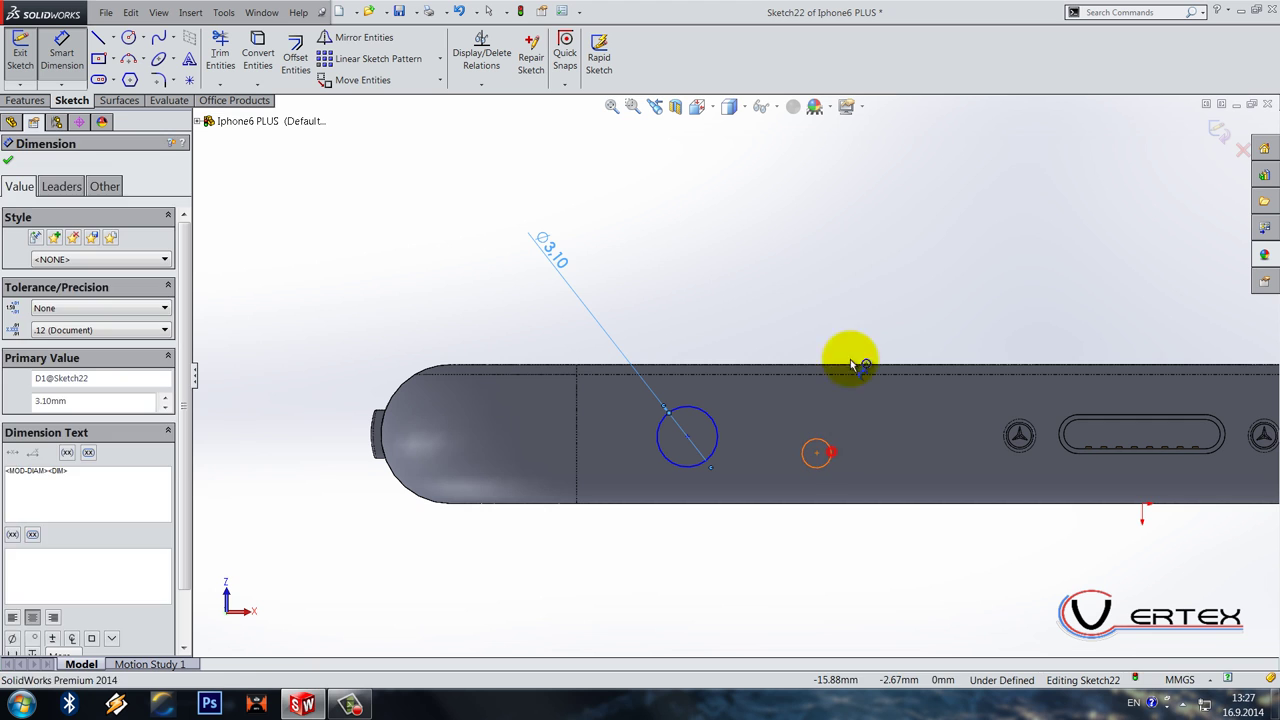
pyautogui.click(875, 258)
pyautogui.write('1.6')
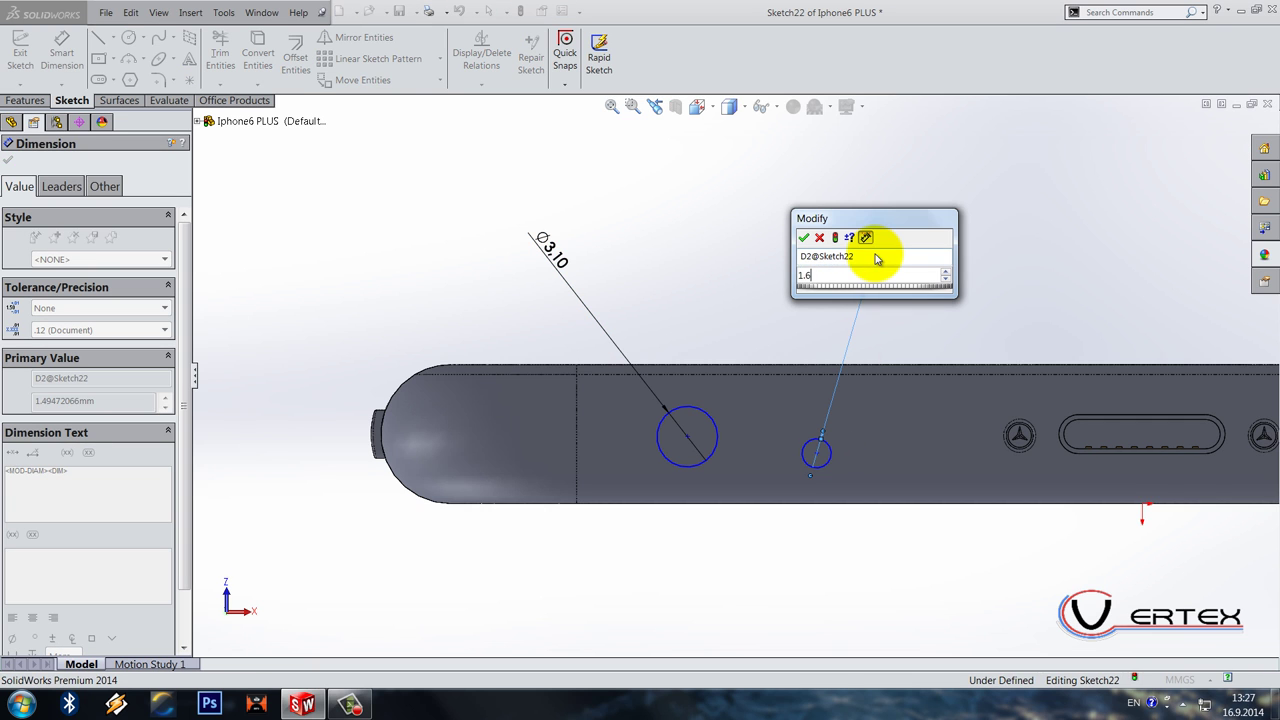
pyautogui.press('Return')
pyautogui.press('Escape')
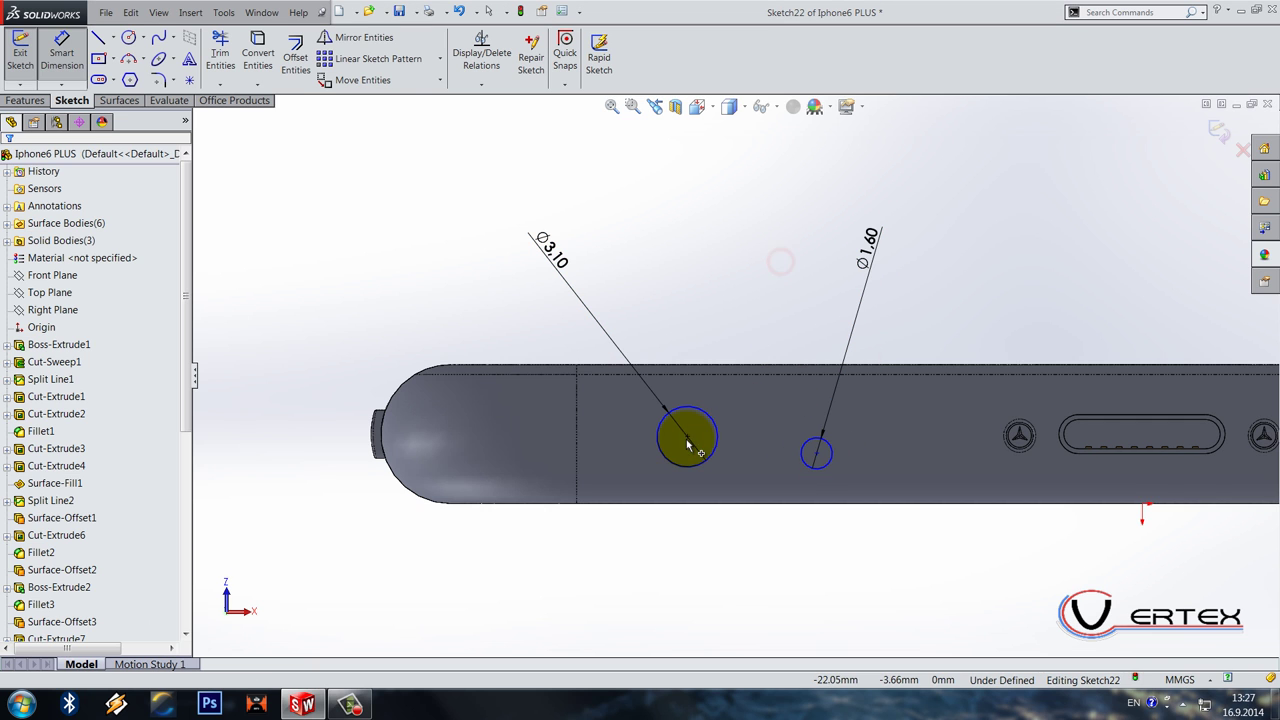
# Step: Add a horizontal relation between the centres of the two circles
pyautogui.click(688, 441)
pyautogui.keyDown('ctrl'); pyautogui.click(816, 453); pyautogui.keyUp('ctrl')
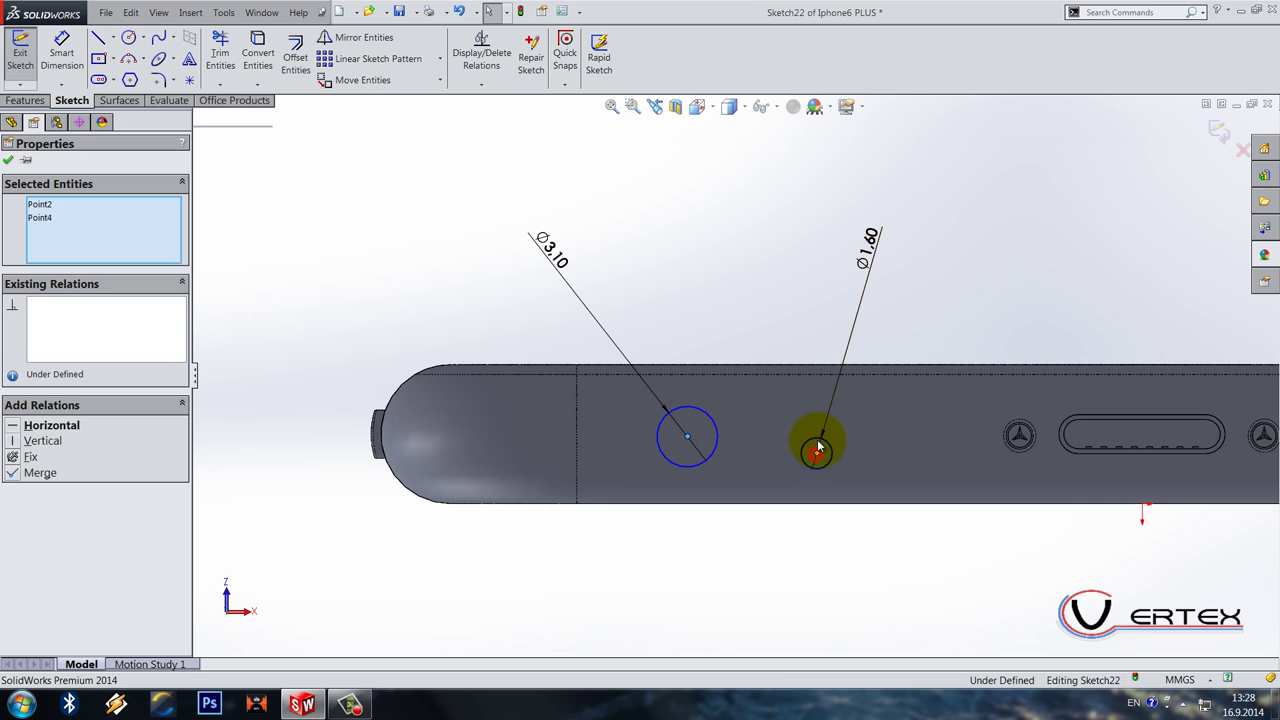
pyautogui.click(851, 403)
pyautogui.press('Escape')
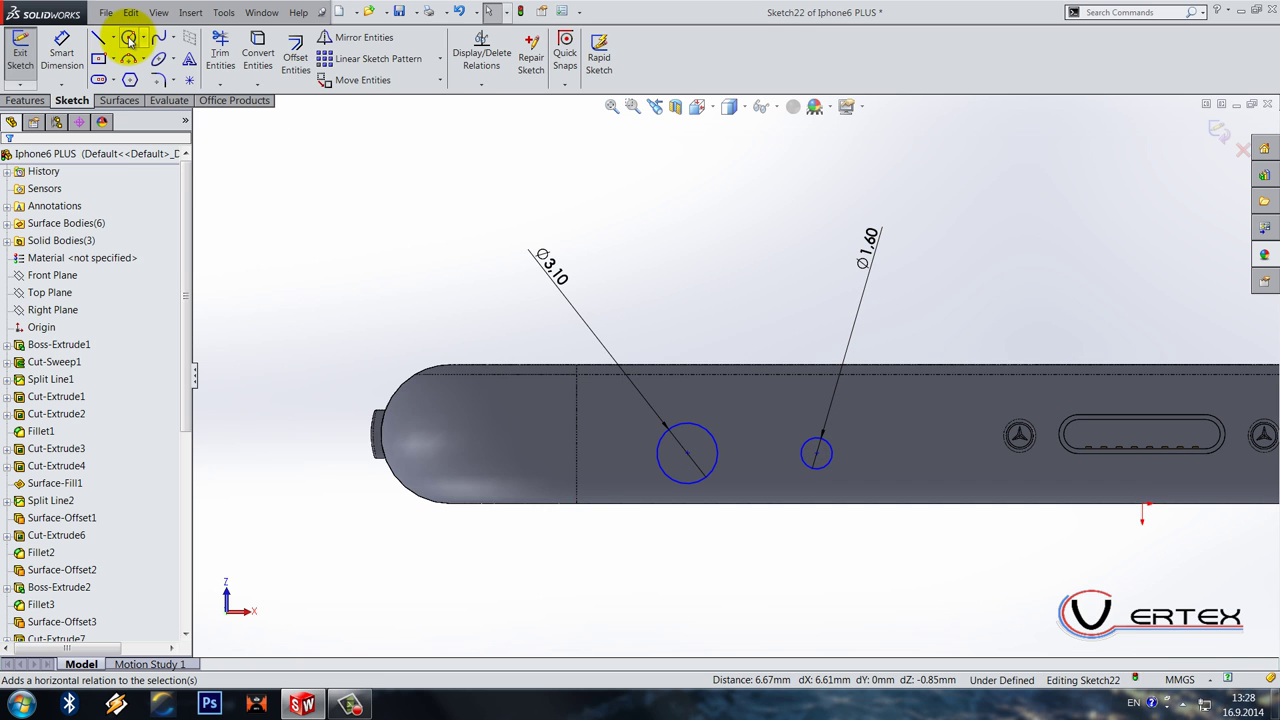
# Step: Draw a centerline from the charging port's near arc centre to the smaller circle's centre and make it horizontal
pyautogui.click(115, 38)
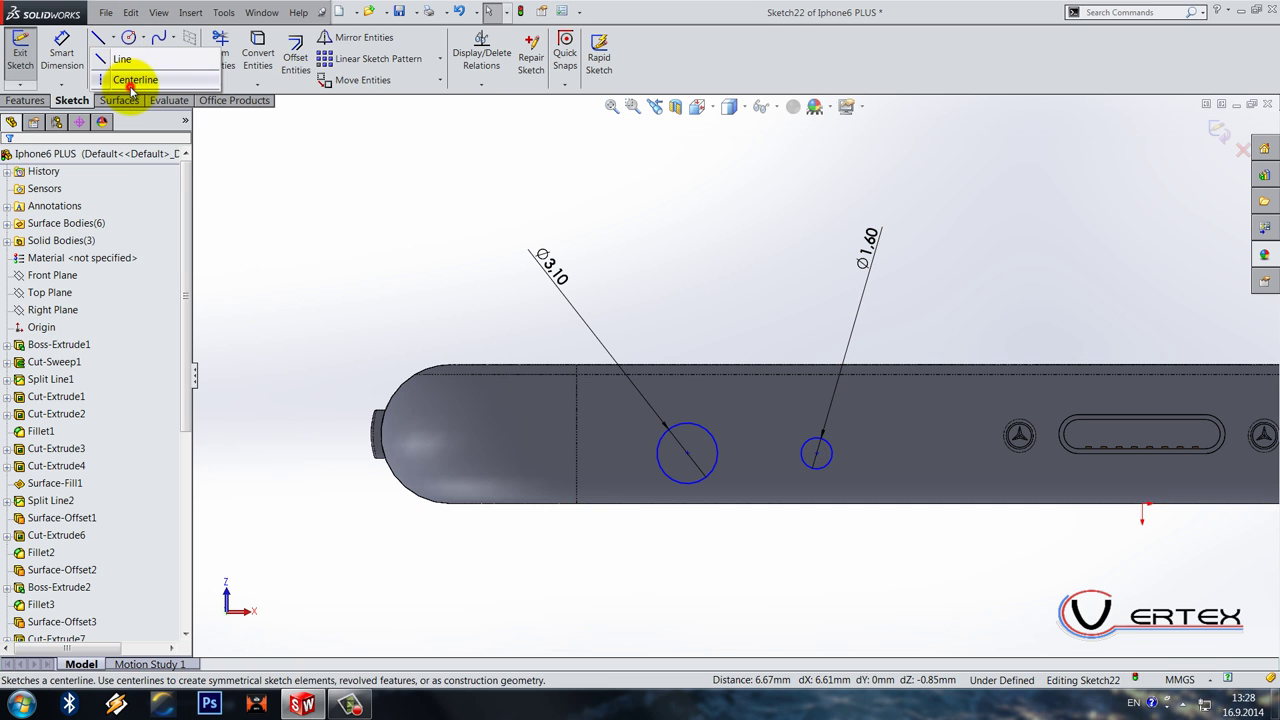
pyautogui.click(105, 66)
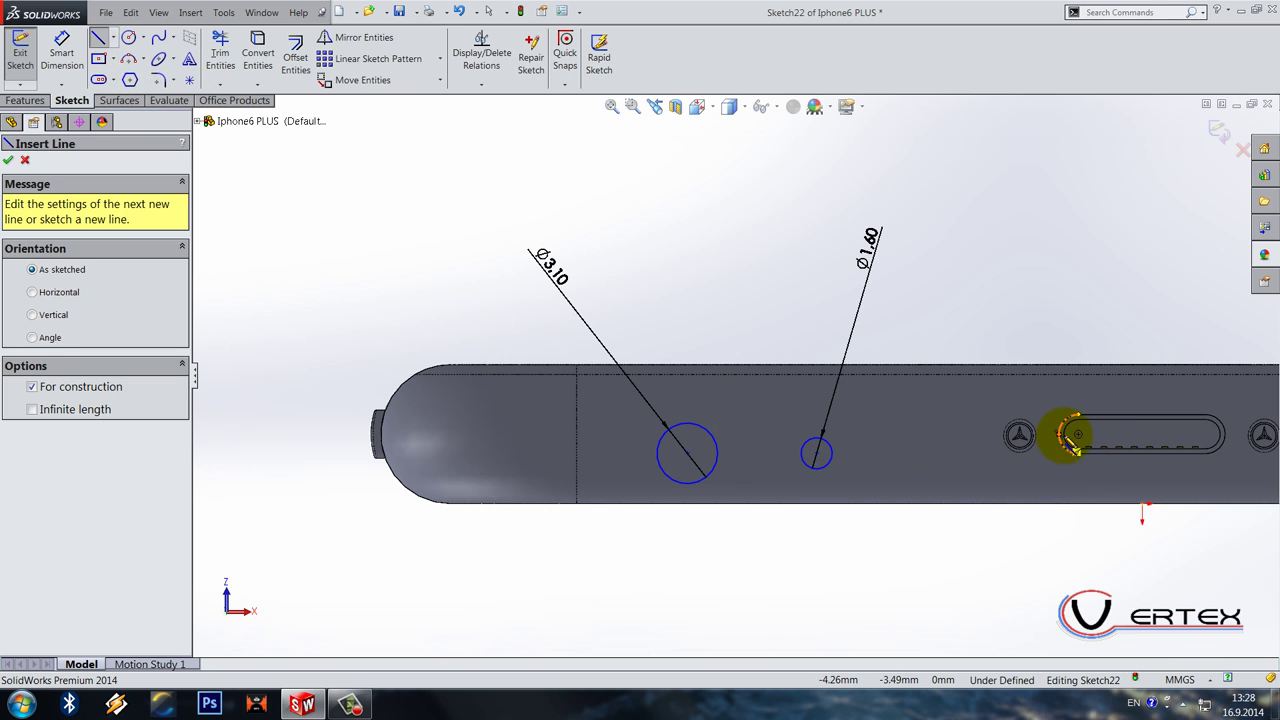
pyautogui.click(1078, 435)
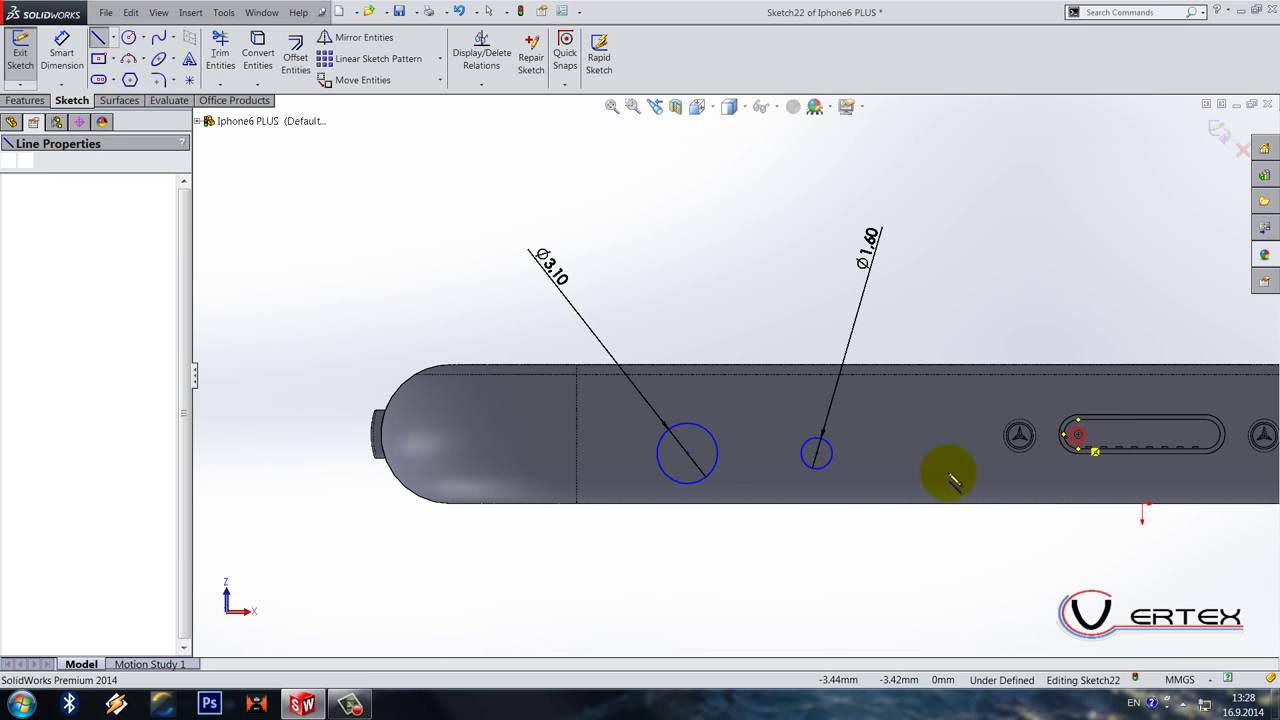
pyautogui.click(817, 455)
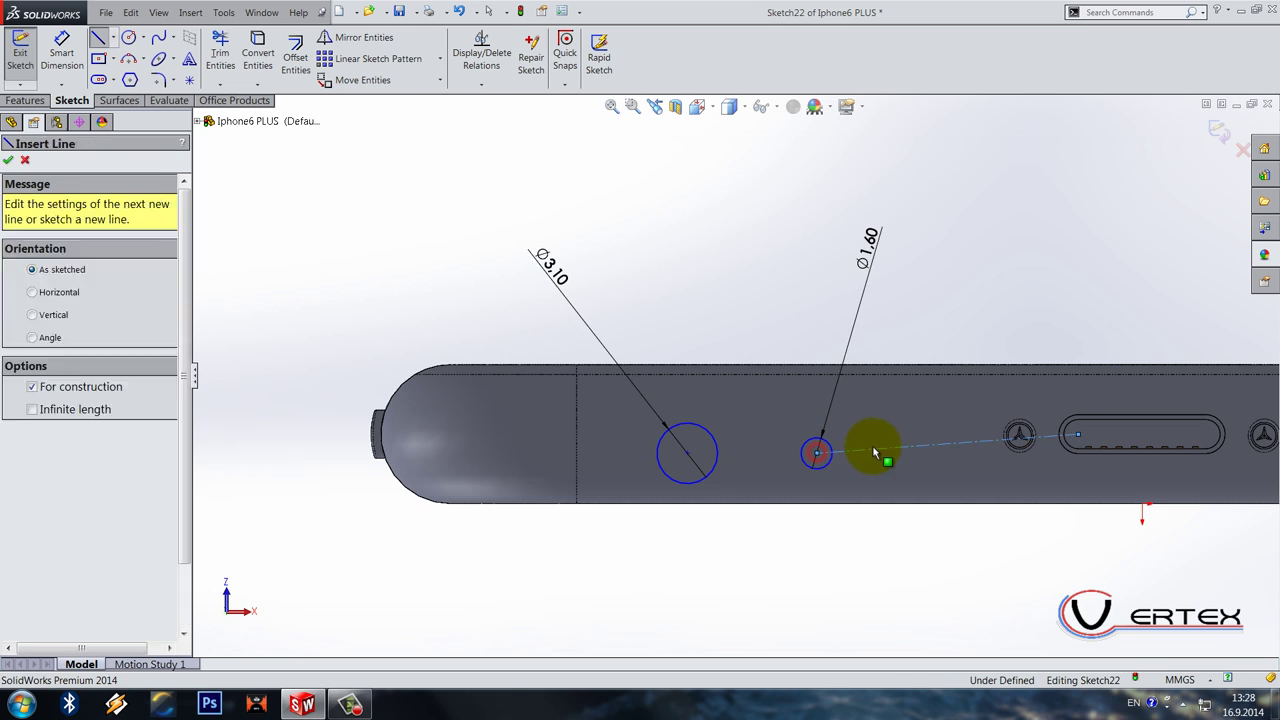
pyautogui.press('Escape')
pyautogui.click(894, 440)
pyautogui.click(907, 388)
pyautogui.click(897, 345)
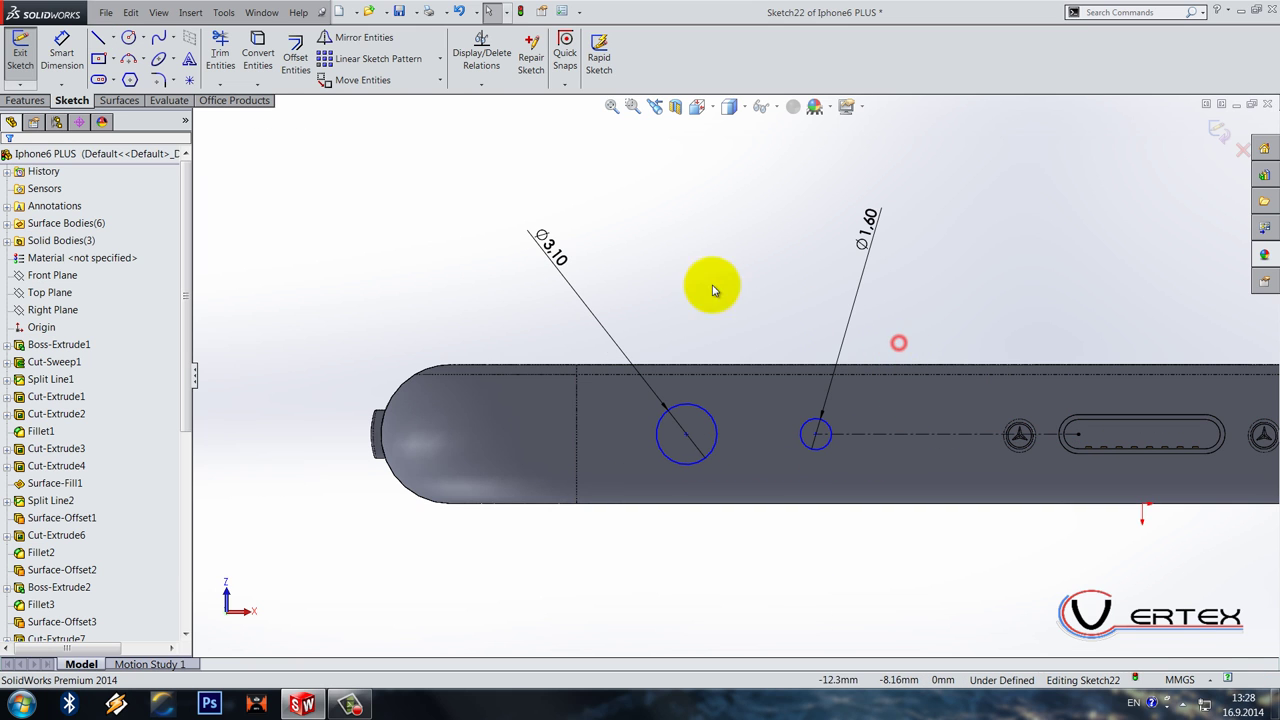
# Step: Dimension the spacing between the two circles' centres to 5 mm
pyautogui.click(70, 65)
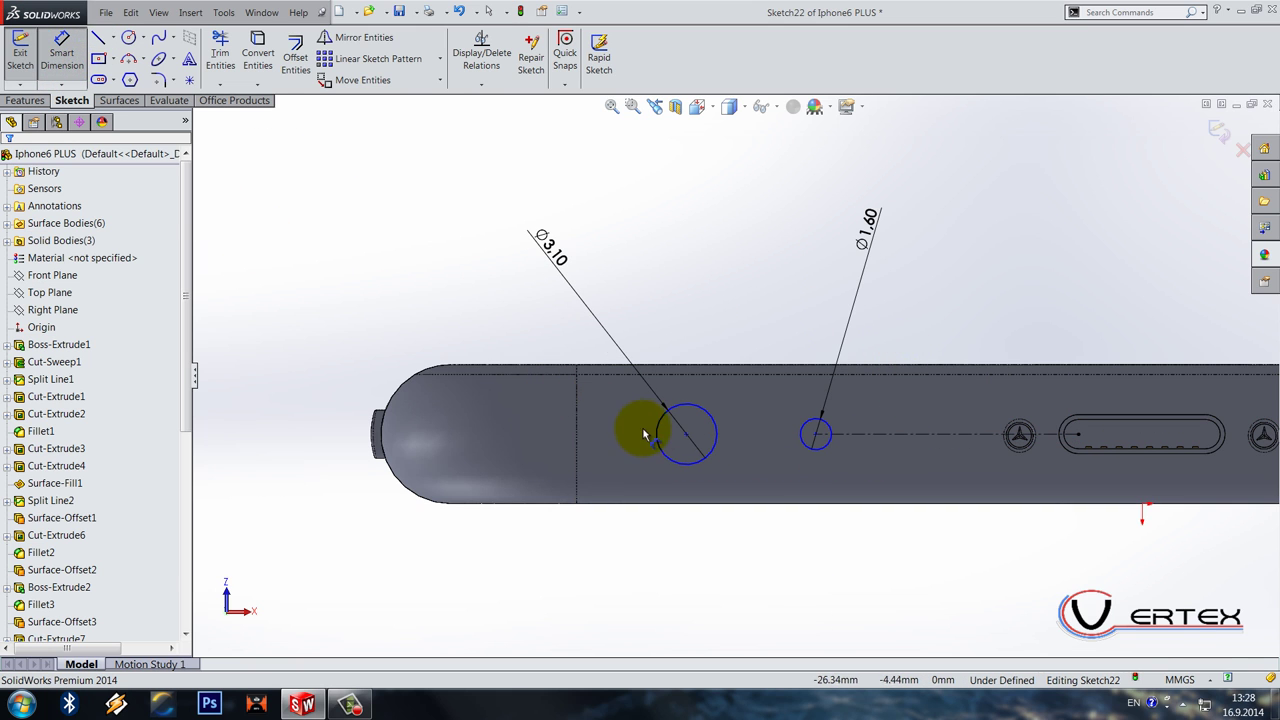
pyautogui.click(697, 417)
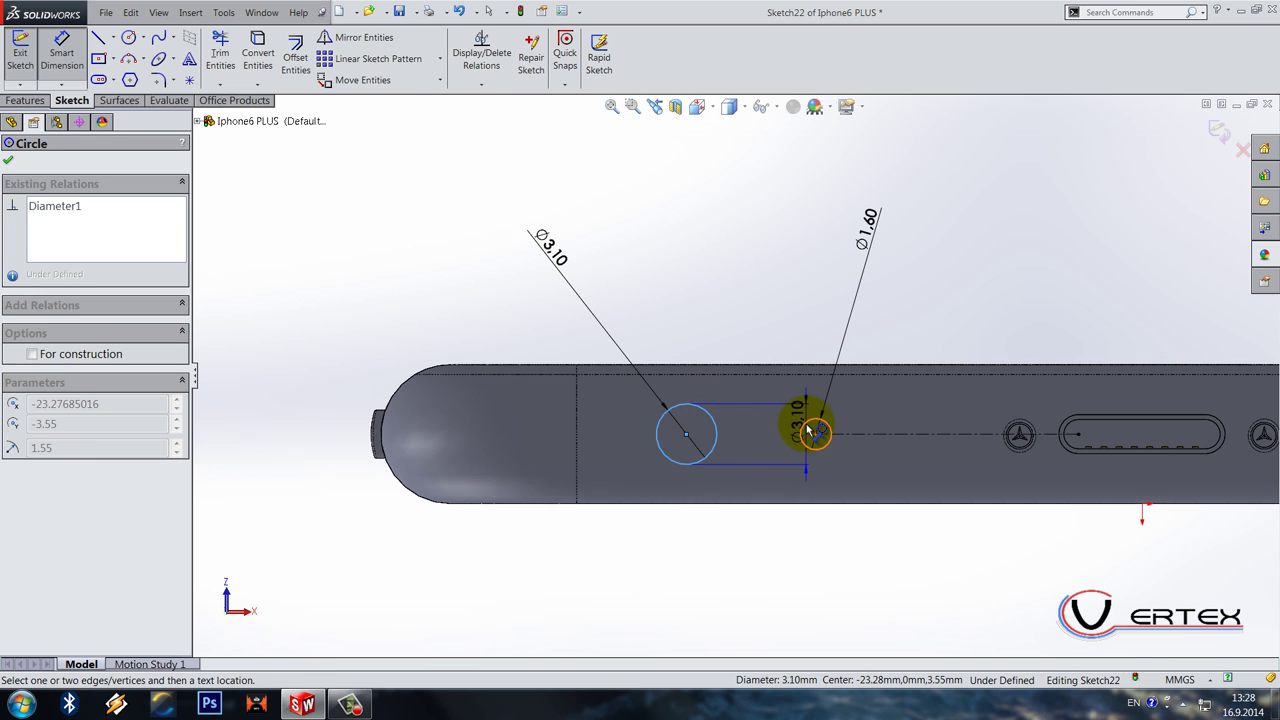
pyautogui.click(743, 280)
pyautogui.press('Return')
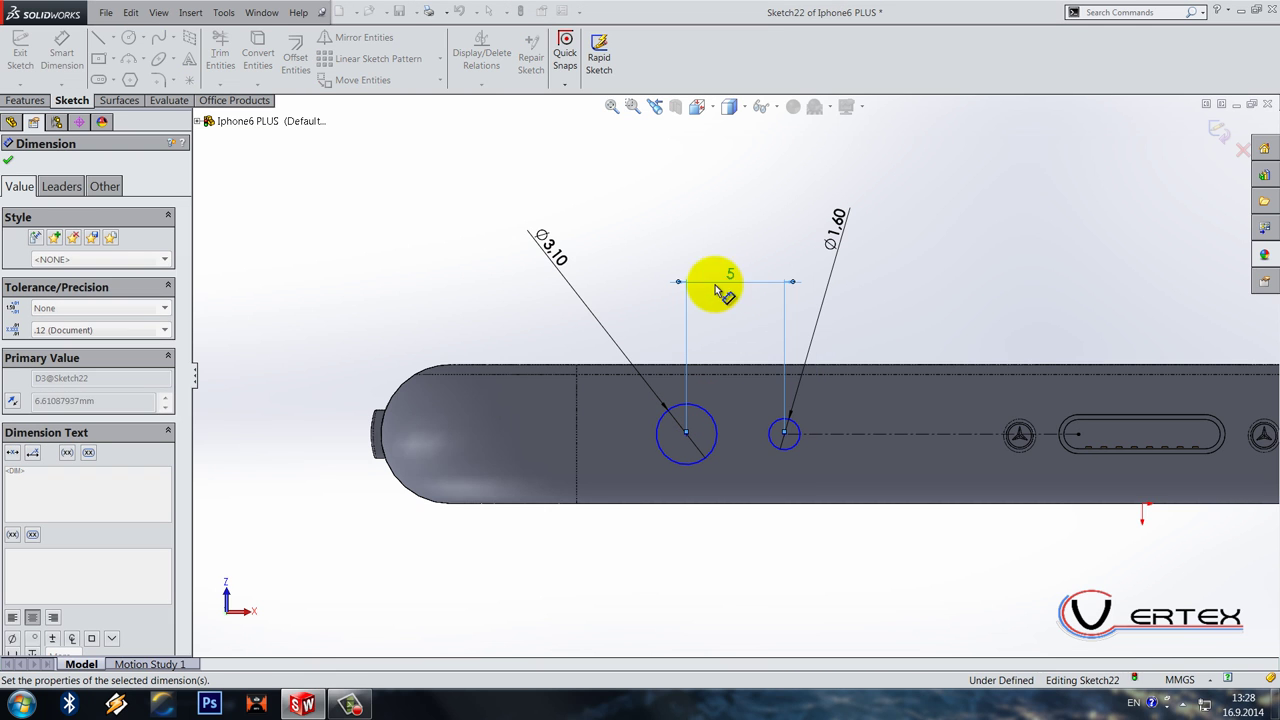
pyautogui.click(677, 228)
# Step: Dimension the smaller circle's centre 19 mm horizontally from the origin and exit the sketch
pyautogui.scroll(2, 775, 377)
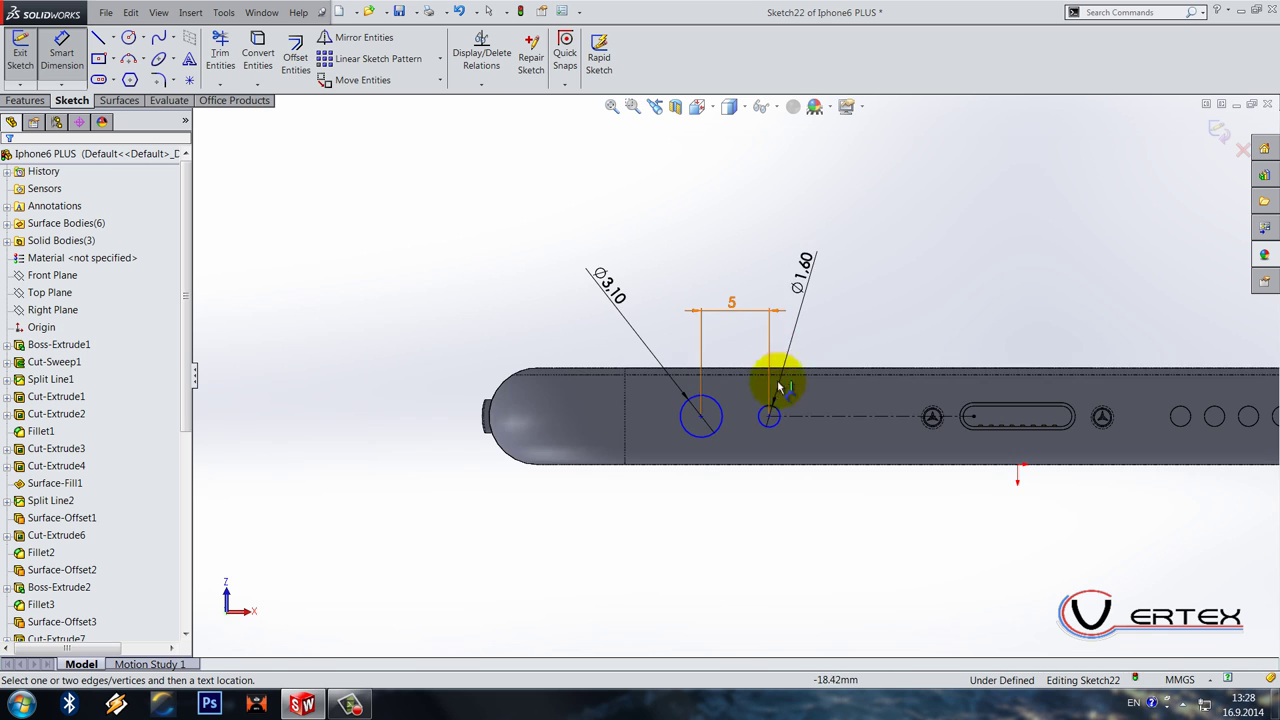
pyautogui.click(783, 427)
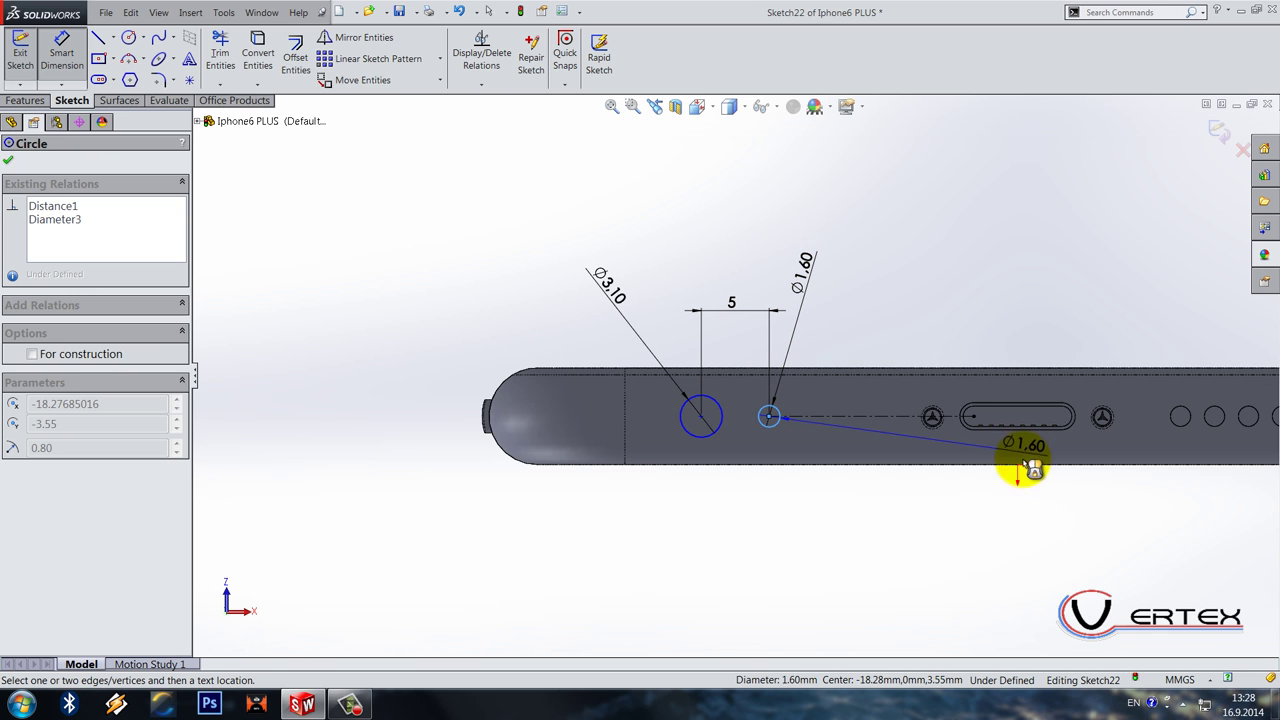
pyautogui.click(1018, 465)
pyautogui.click(891, 240)
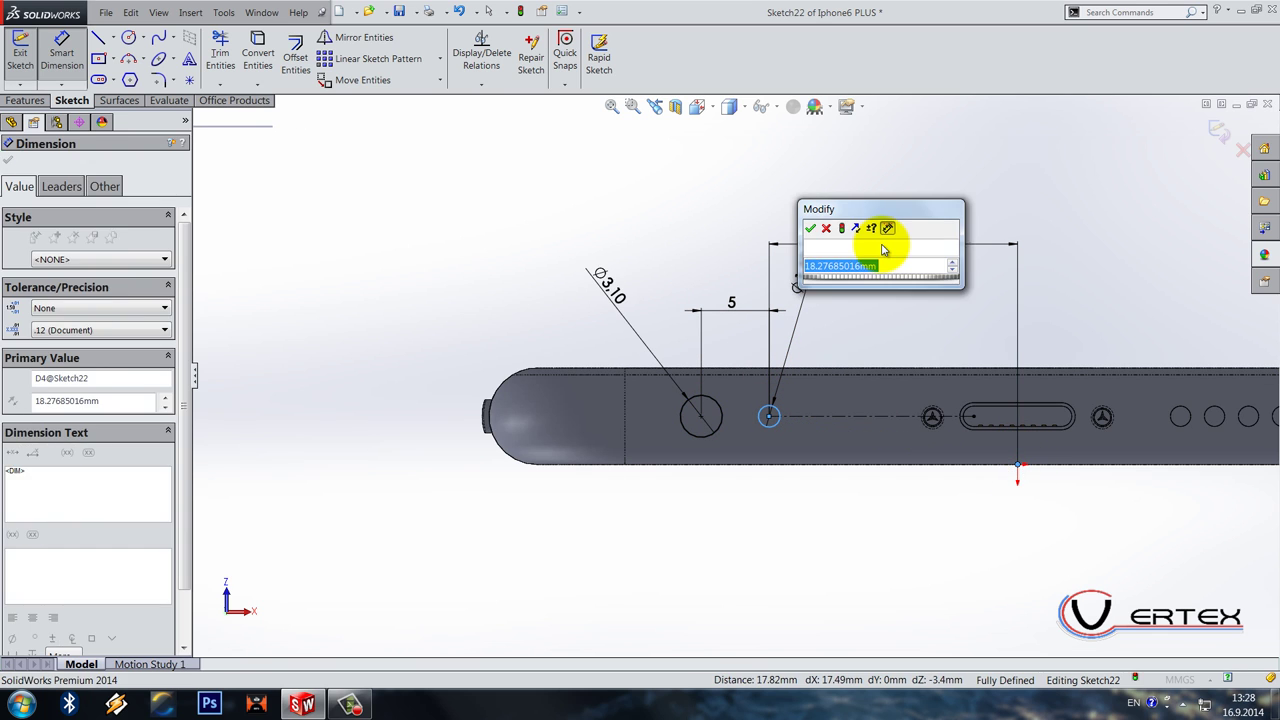
pyautogui.press('Return')
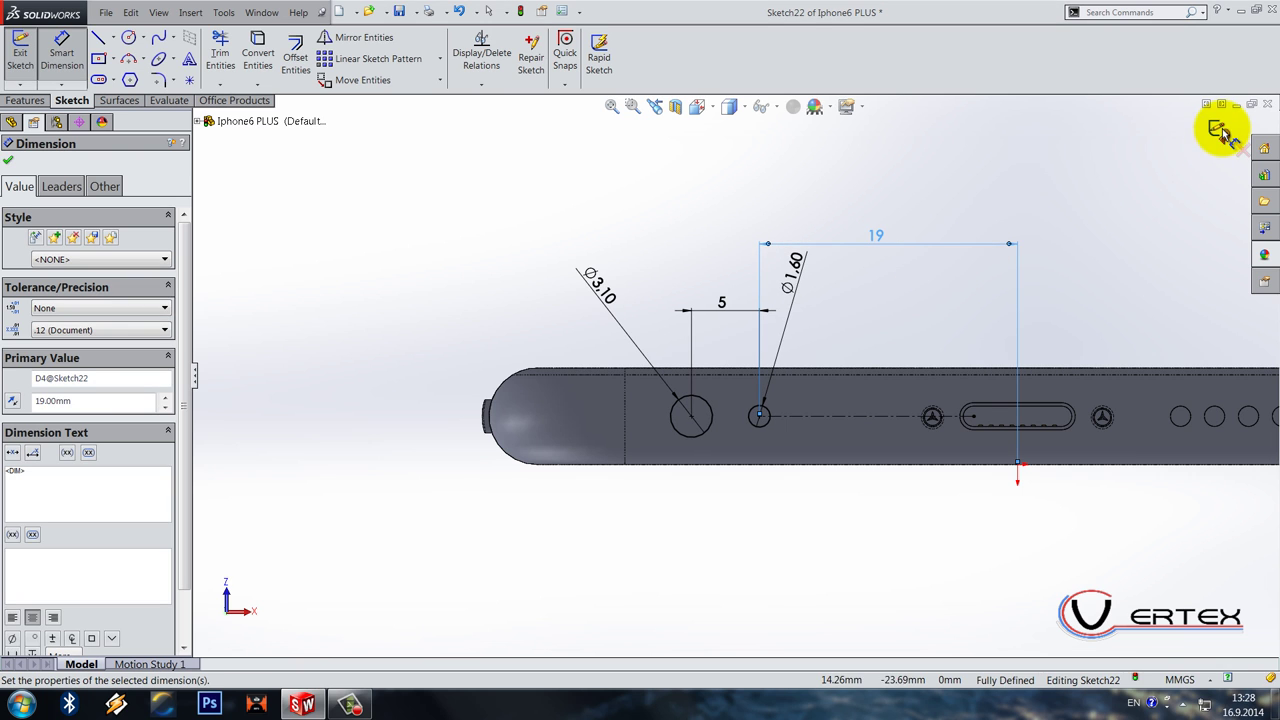
pyautogui.click(1220, 132)
# Step: Cut-extrude the two circles Through All, starting from a 67.5 mm offset reversed toward the phone's bottom edge
pyautogui.moveTo(729, 437)
pyautogui.mouseDown(button='middle')
pyautogui.moveTo(729, 474)
pyautogui.moveTo(694, 514)
pyautogui.moveTo(733, 475)
pyautogui.mouseUp(button='middle')
pyautogui.scroll(-5, 913, 370)
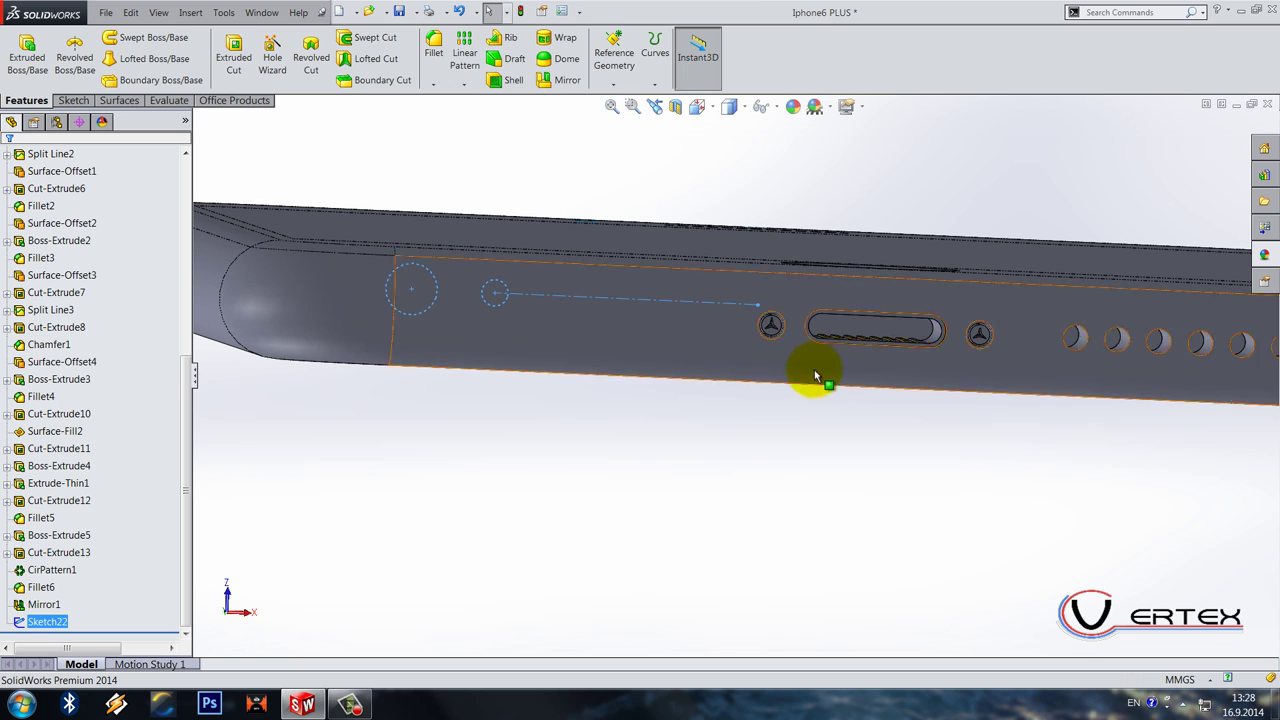
pyautogui.scroll(5, 826, 370)
pyautogui.moveTo(727, 235); pyautogui.dragTo(760, 364, button='middle')
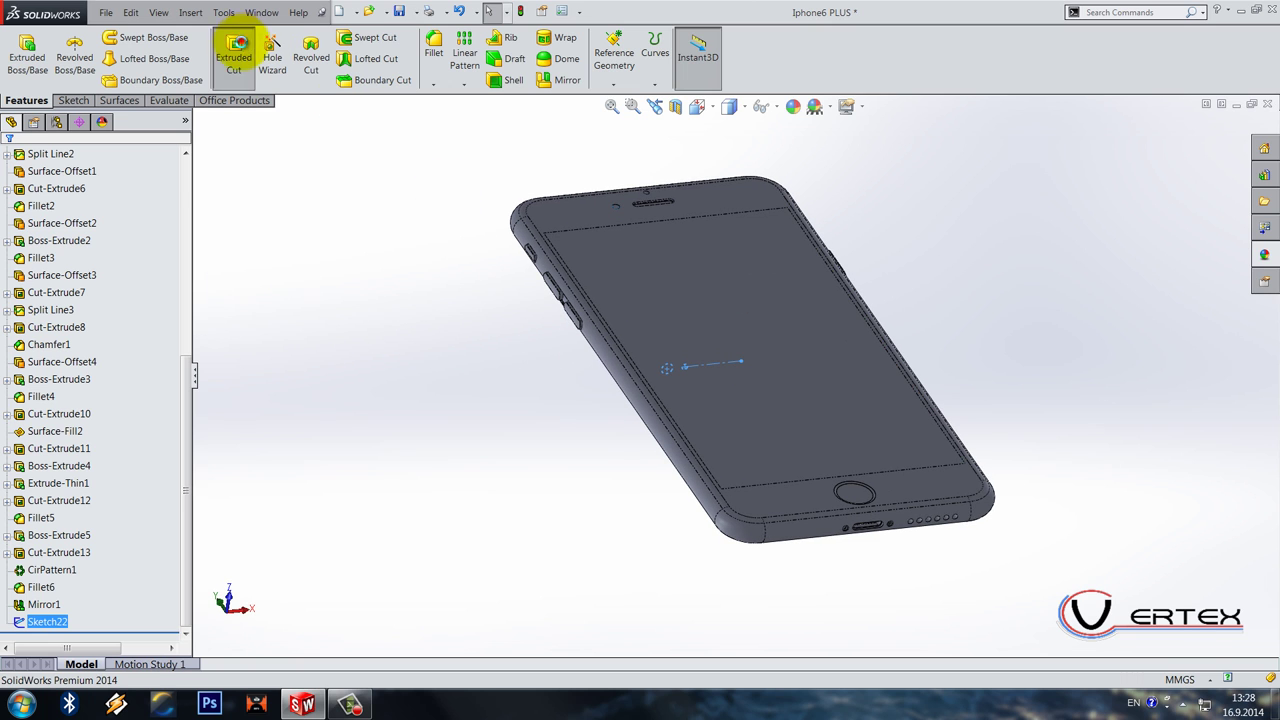
pyautogui.click(242, 45)
pyautogui.click(94, 204)
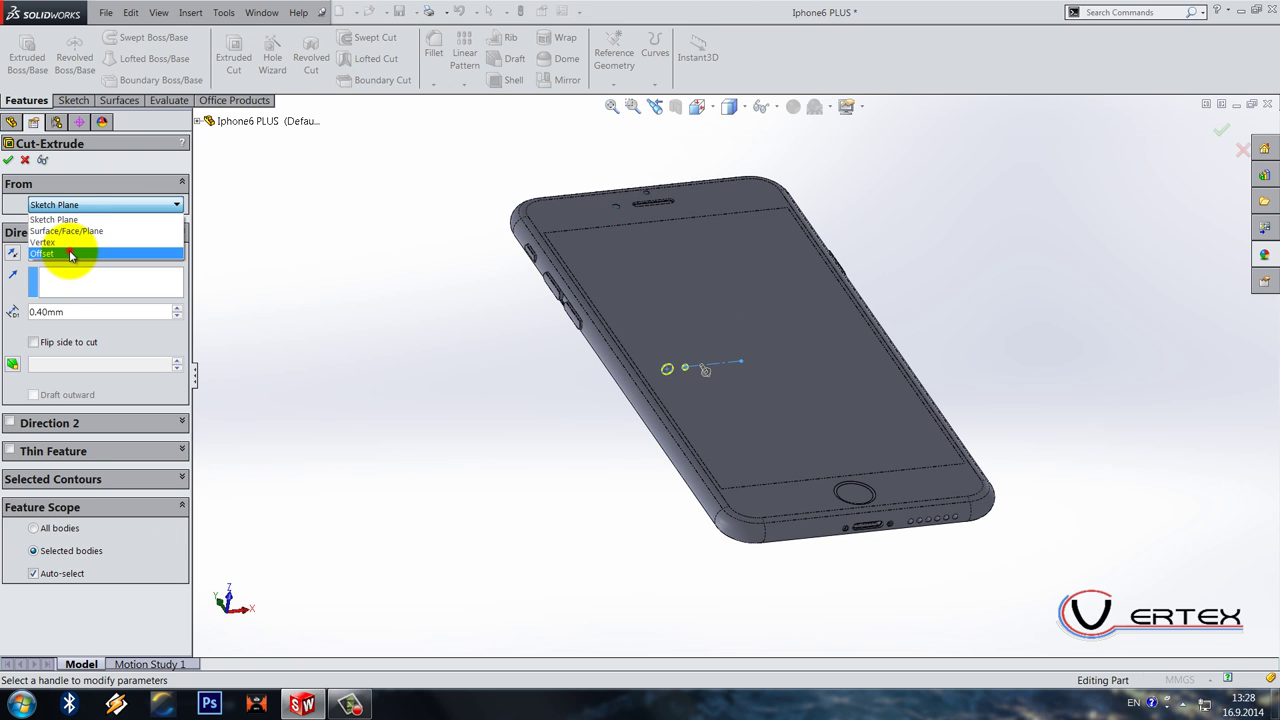
pyautogui.click(70, 254)
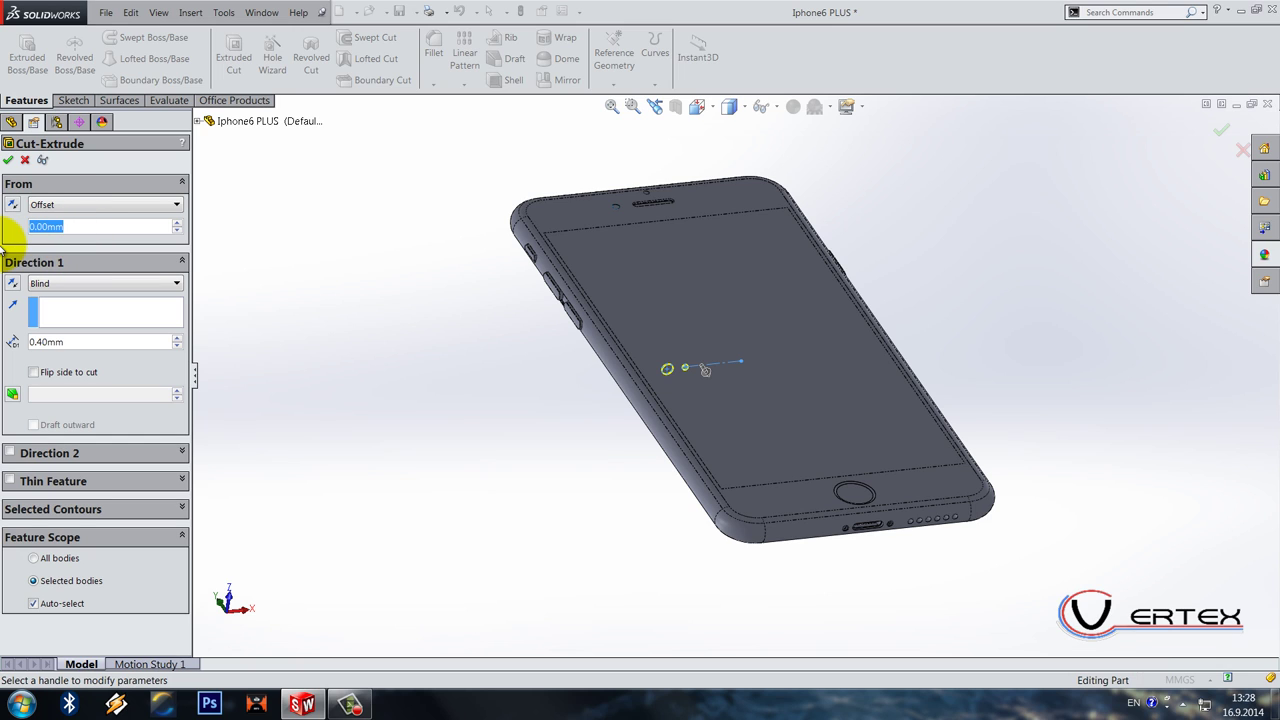
pyautogui.write('7.5')
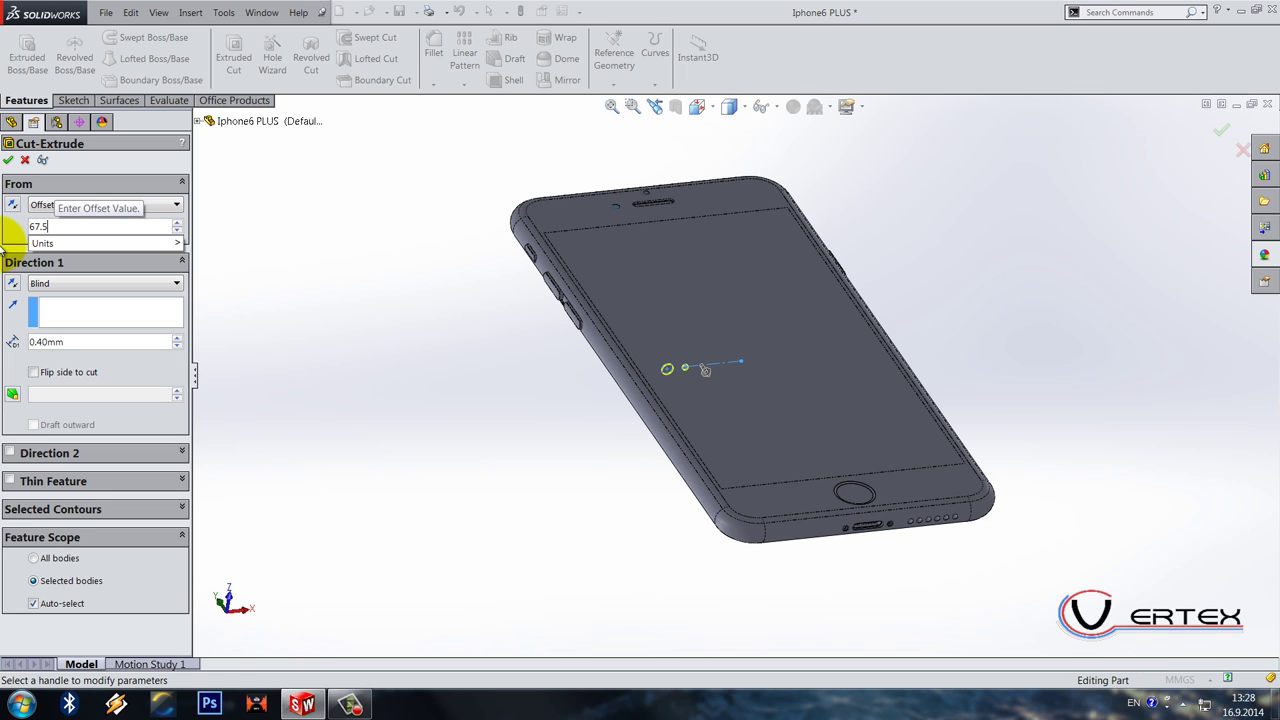
pyautogui.press('Return')
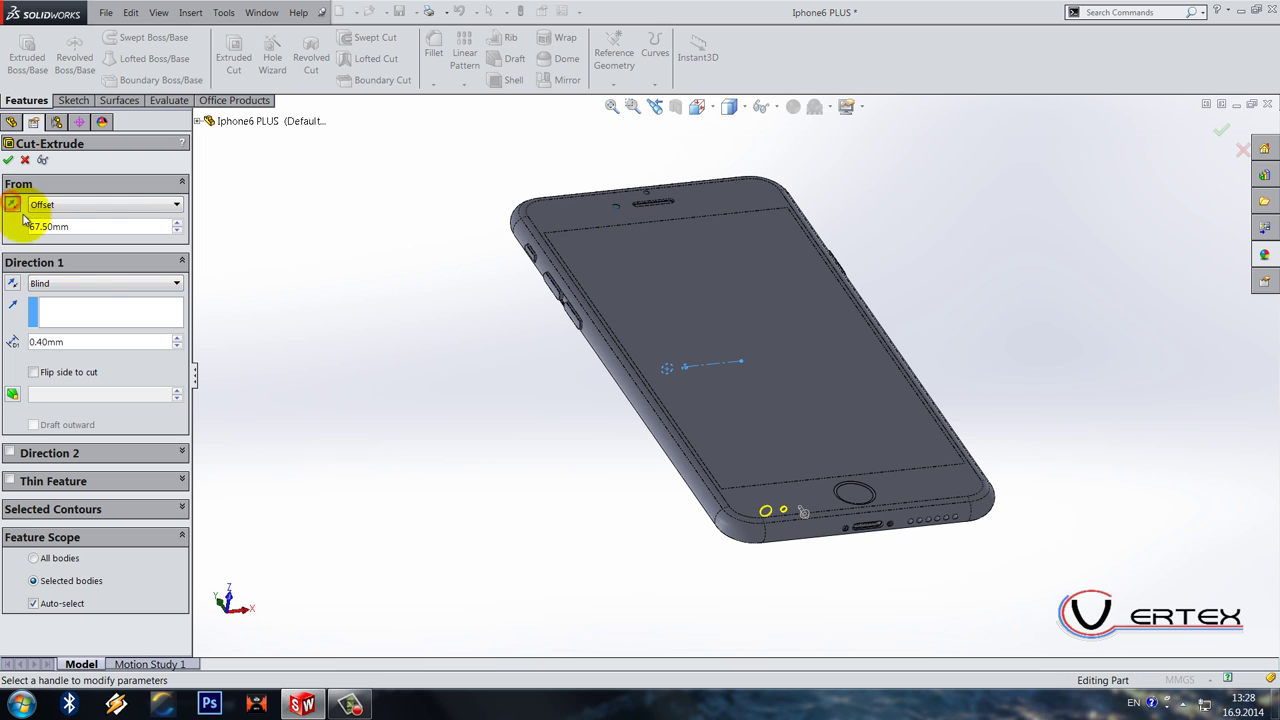
pyautogui.click(84, 284)
pyautogui.click(67, 307)
pyautogui.moveTo(594, 489); pyautogui.dragTo(565, 465, button='middle')
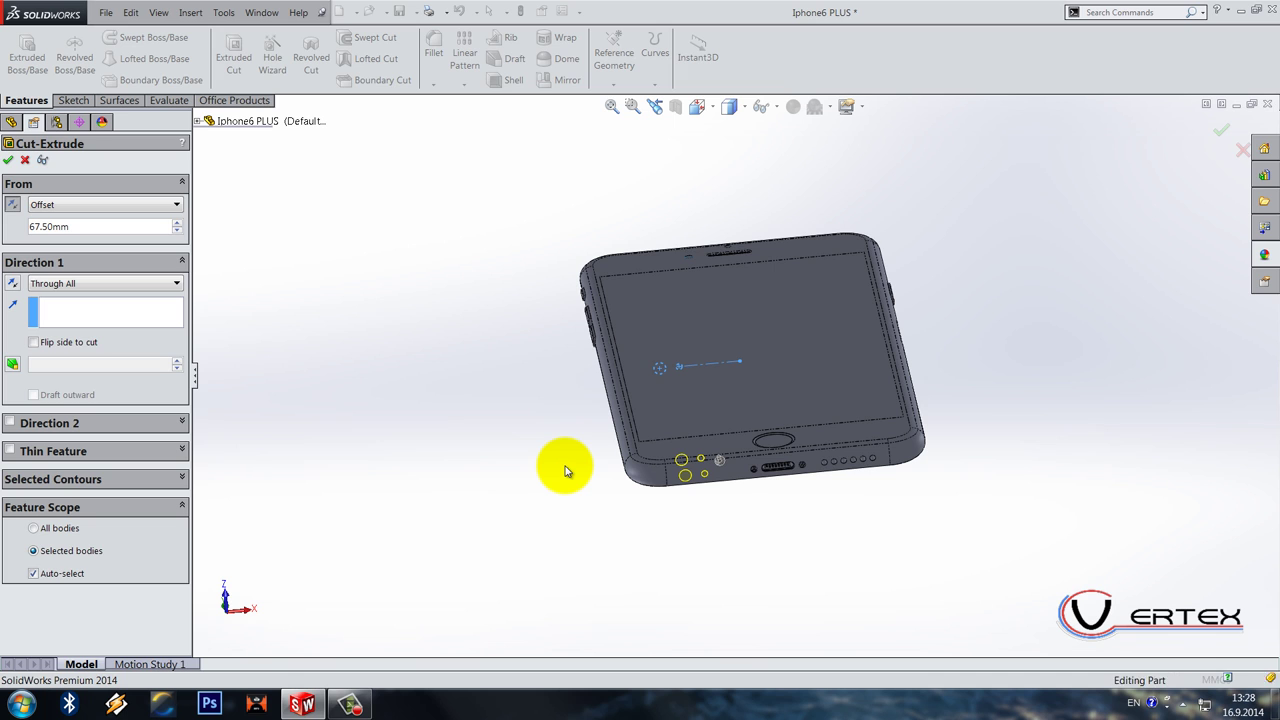
pyautogui.press('Return')
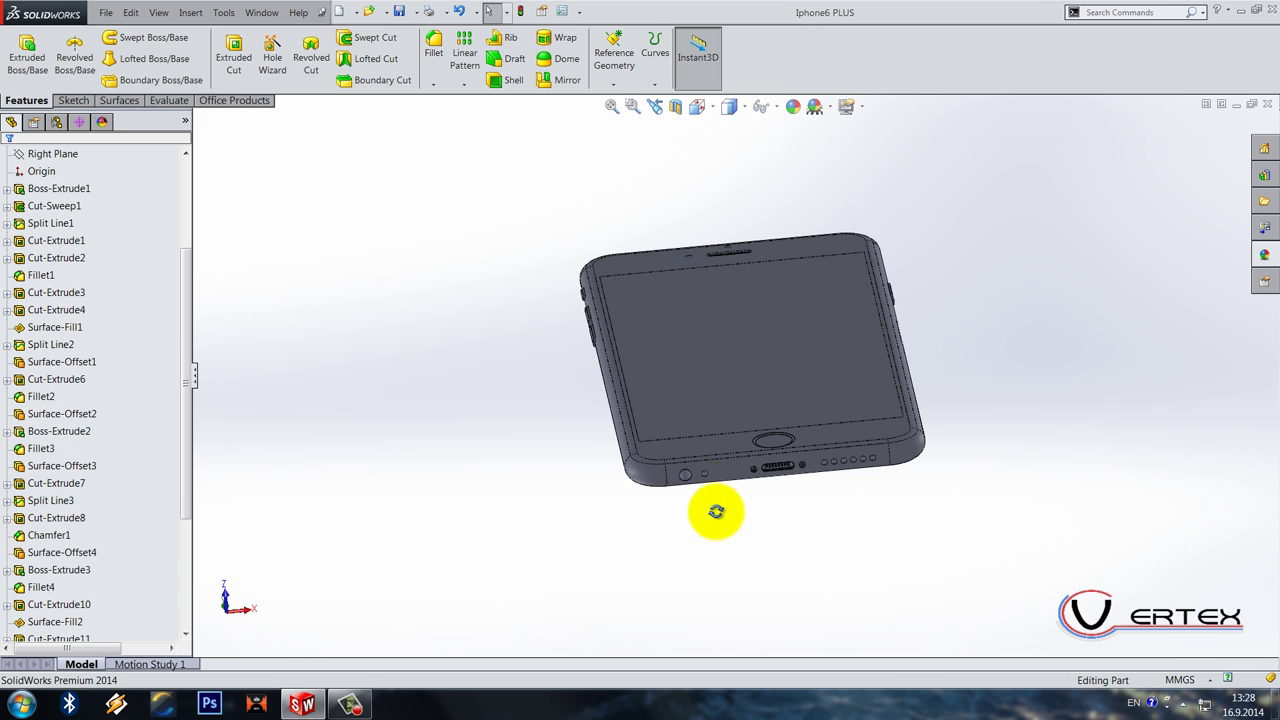
# Step: Chamfer the inner end edge of the larger round hole by 1.55 mm at 45°
pyautogui.moveTo(723, 527); pyautogui.dragTo(686, 423, button='middle')
pyautogui.scroll(-10, 686, 423)
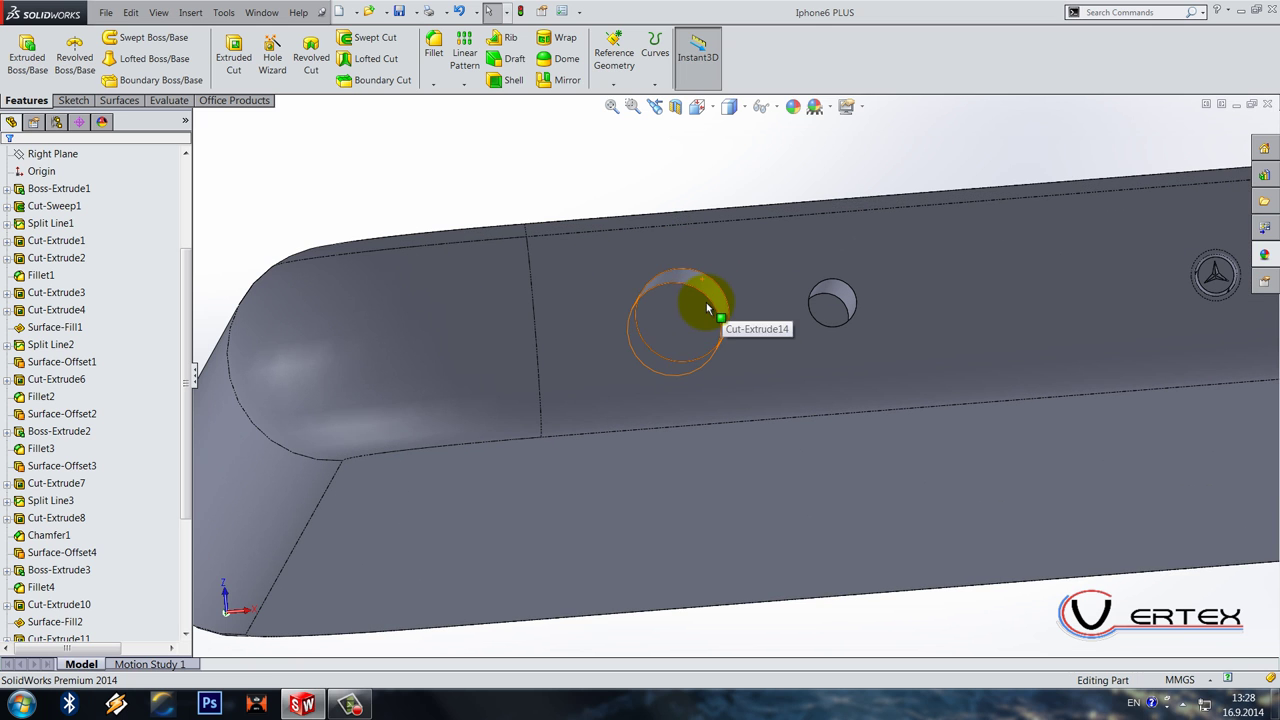
pyautogui.click(706, 302)
pyautogui.click(436, 86)
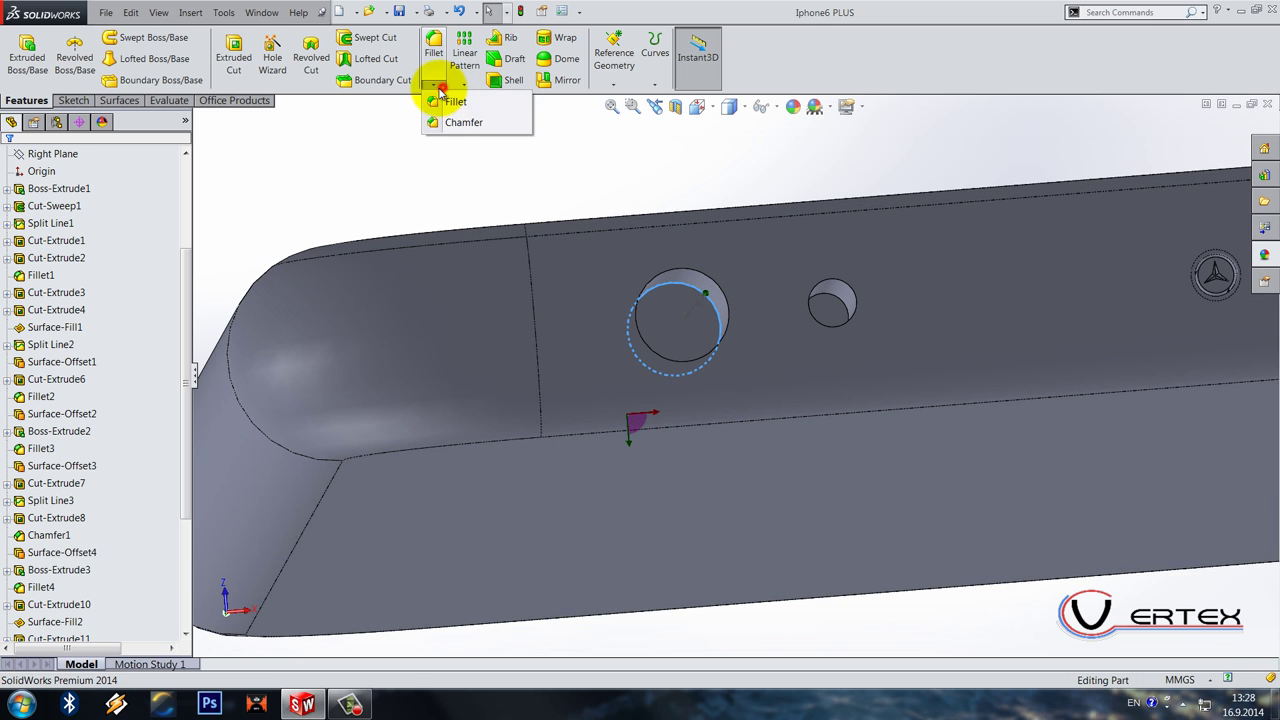
pyautogui.click(455, 124)
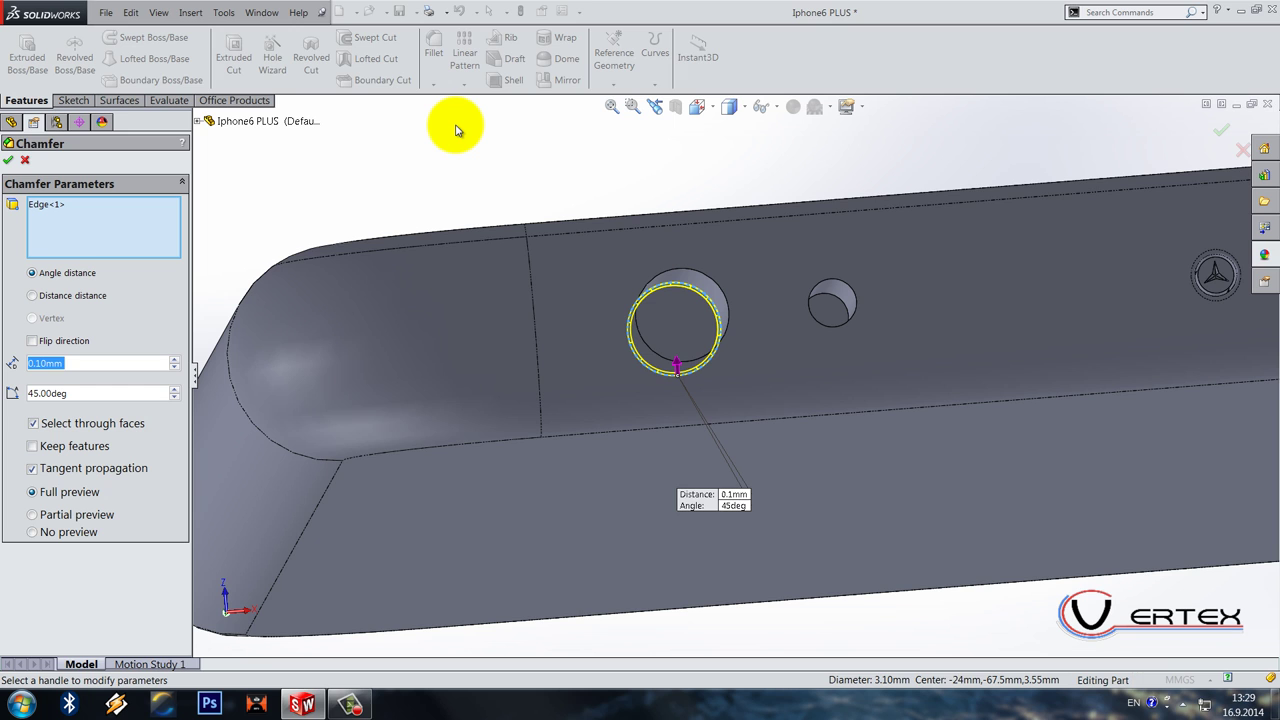
pyautogui.write('1.55')
pyautogui.press('Return')
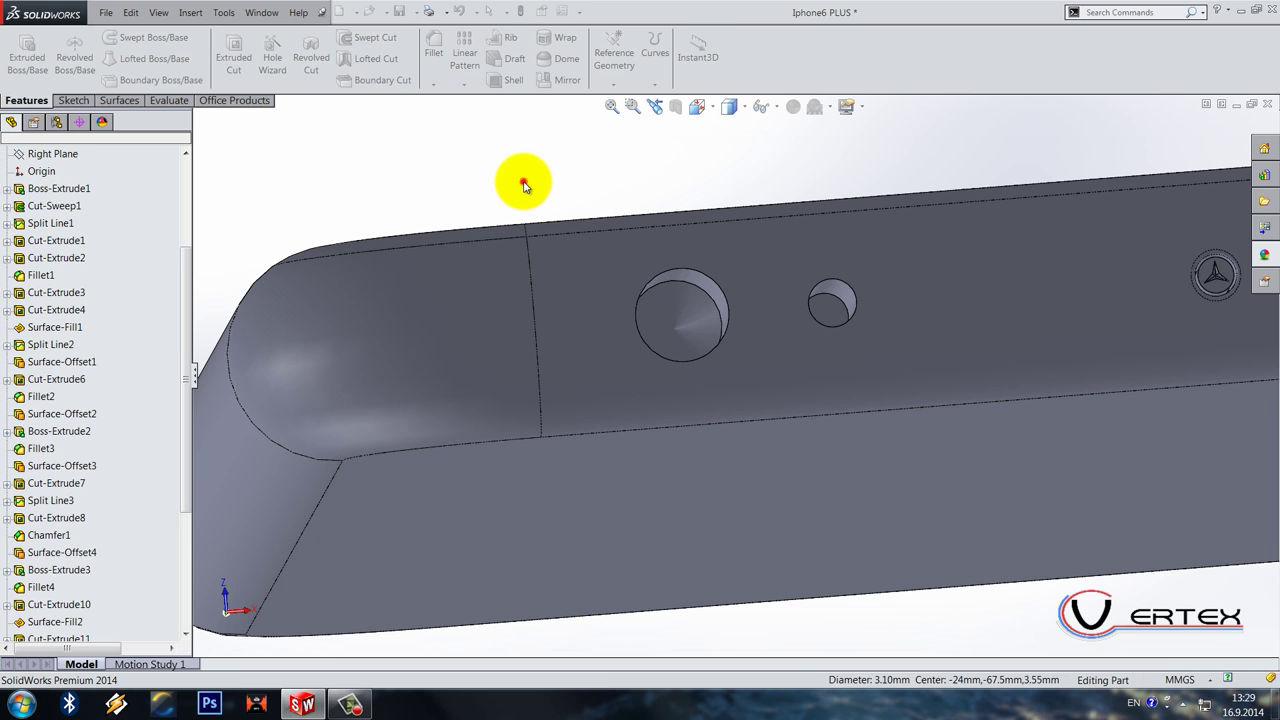
# Step: Fillet the outer edge of the larger round hole on the phone's bottom edge with a 0.2 mm radius
pyautogui.moveTo(580, 223); pyautogui.dragTo(586, 543, button='middle')
pyautogui.scroll(-3, 565, 563)
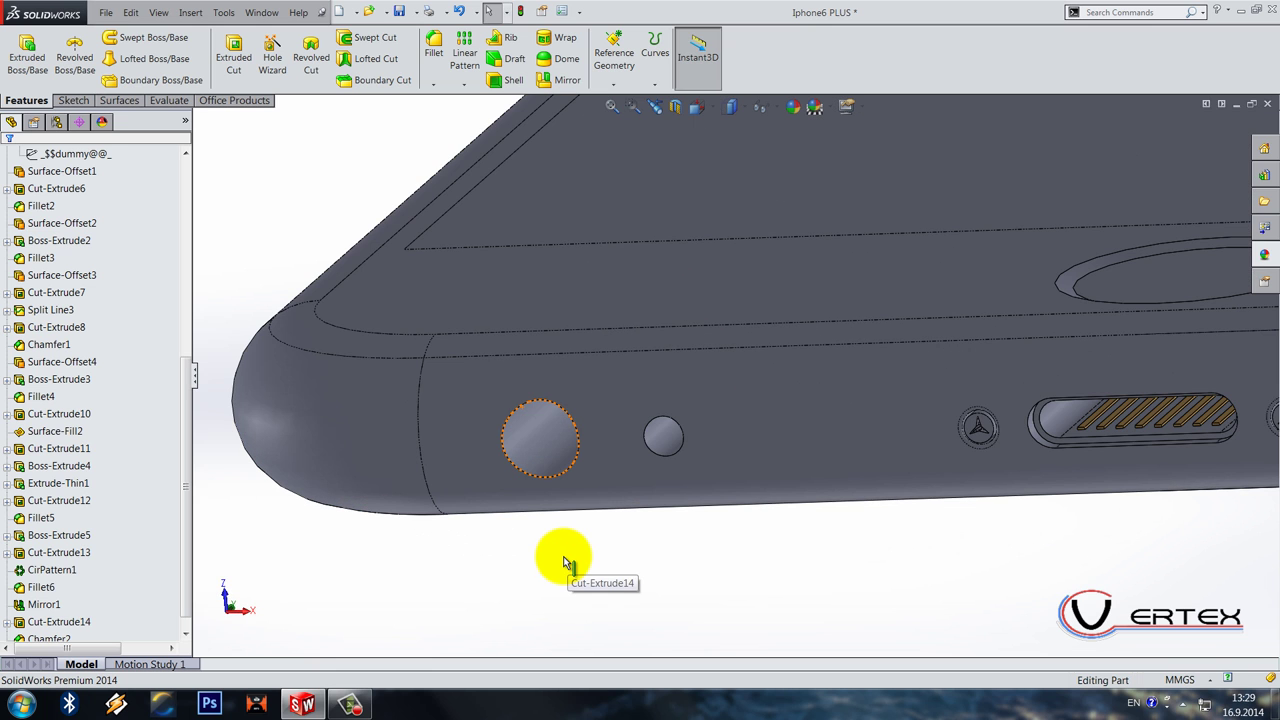
pyautogui.click(433, 45)
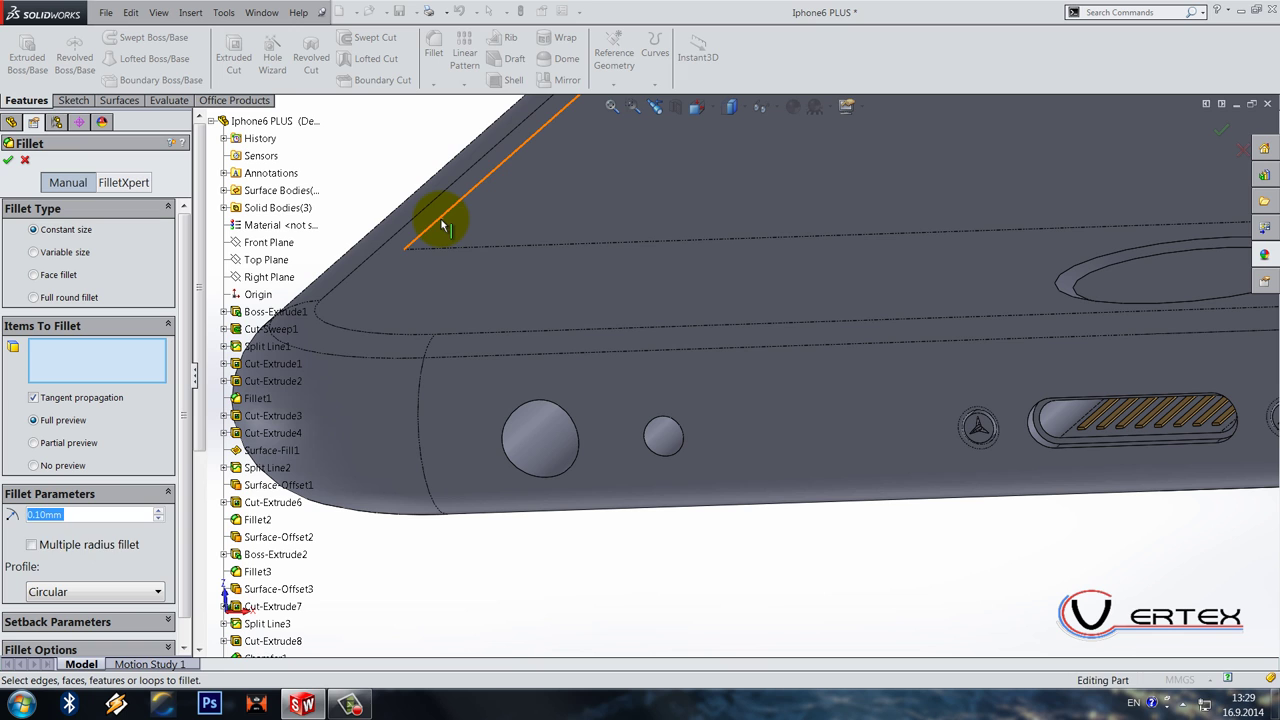
pyautogui.click(547, 483)
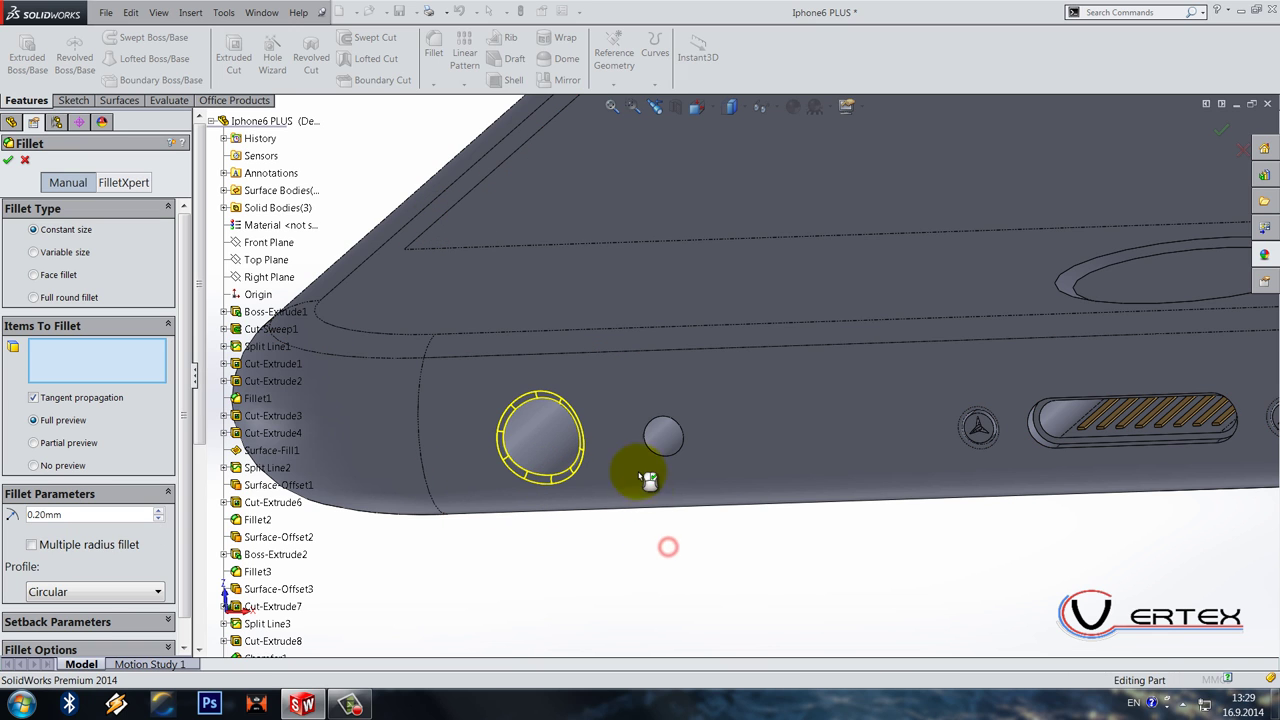
pyautogui.press('Return')
# Step: Fillet the outer edge of the smaller round hole beside it with a 0.075 mm radius
pyautogui.press('Return')
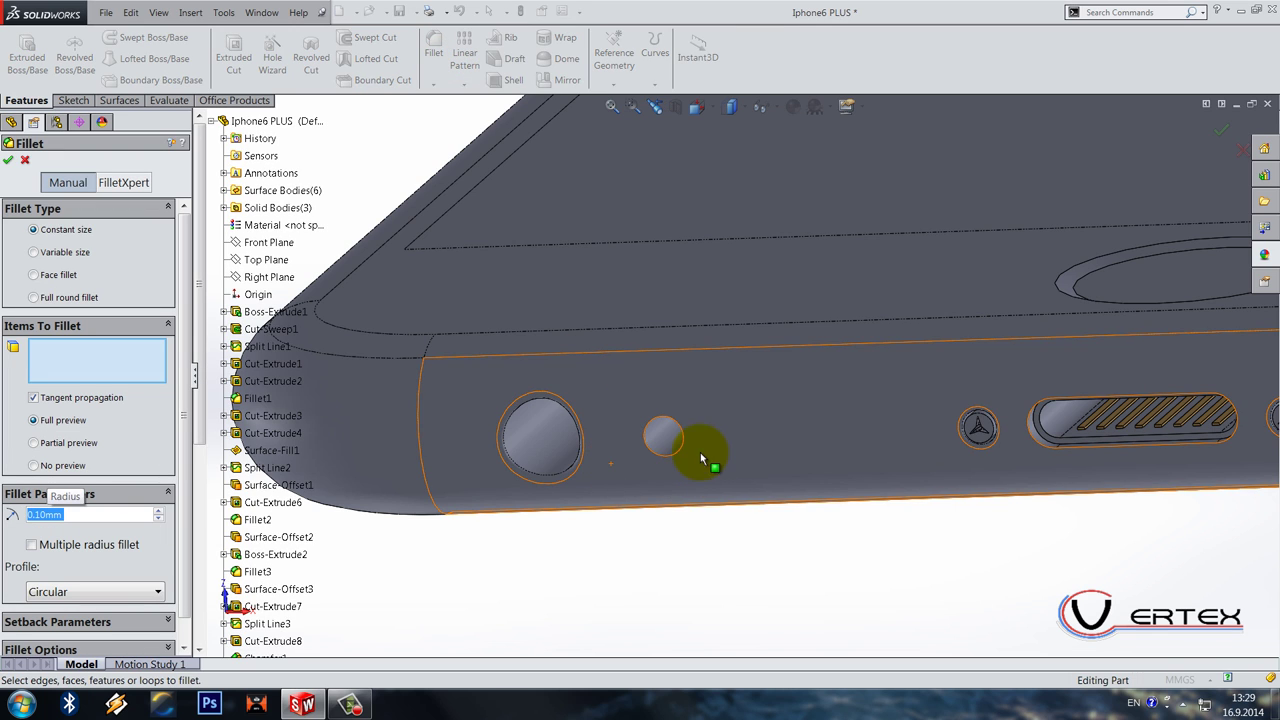
pyautogui.click(663, 437)
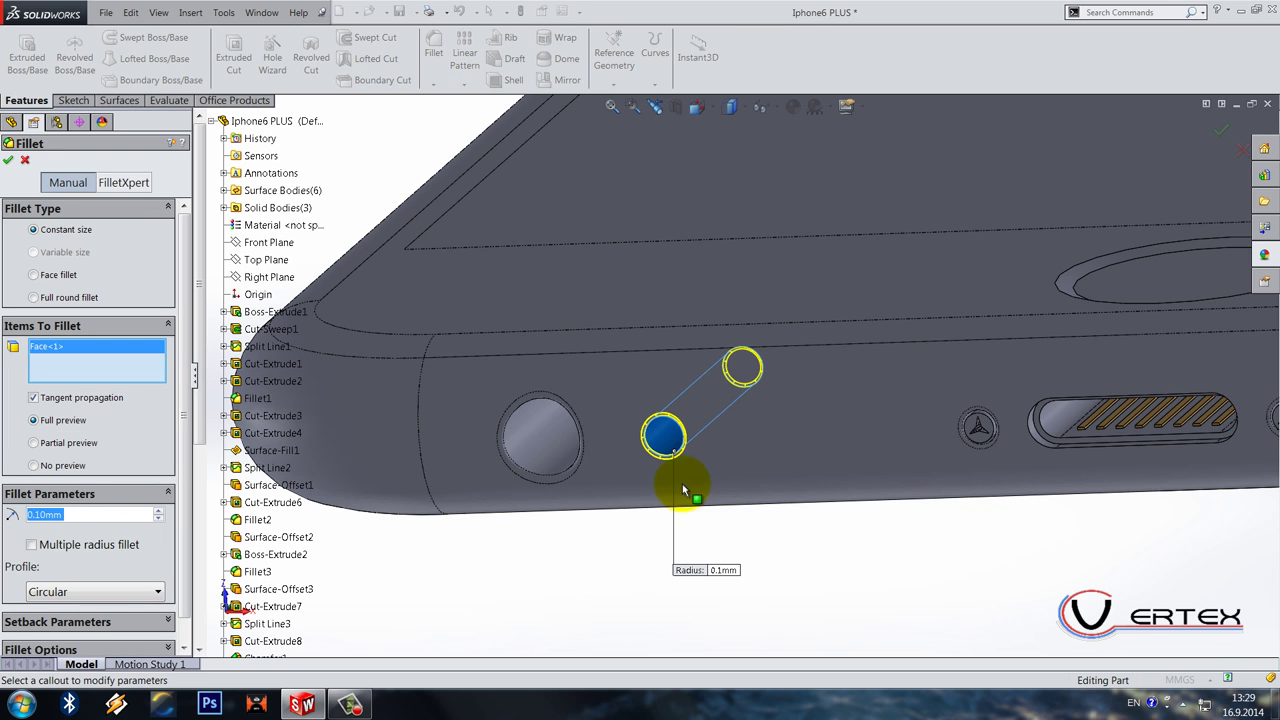
pyautogui.click(662, 452)
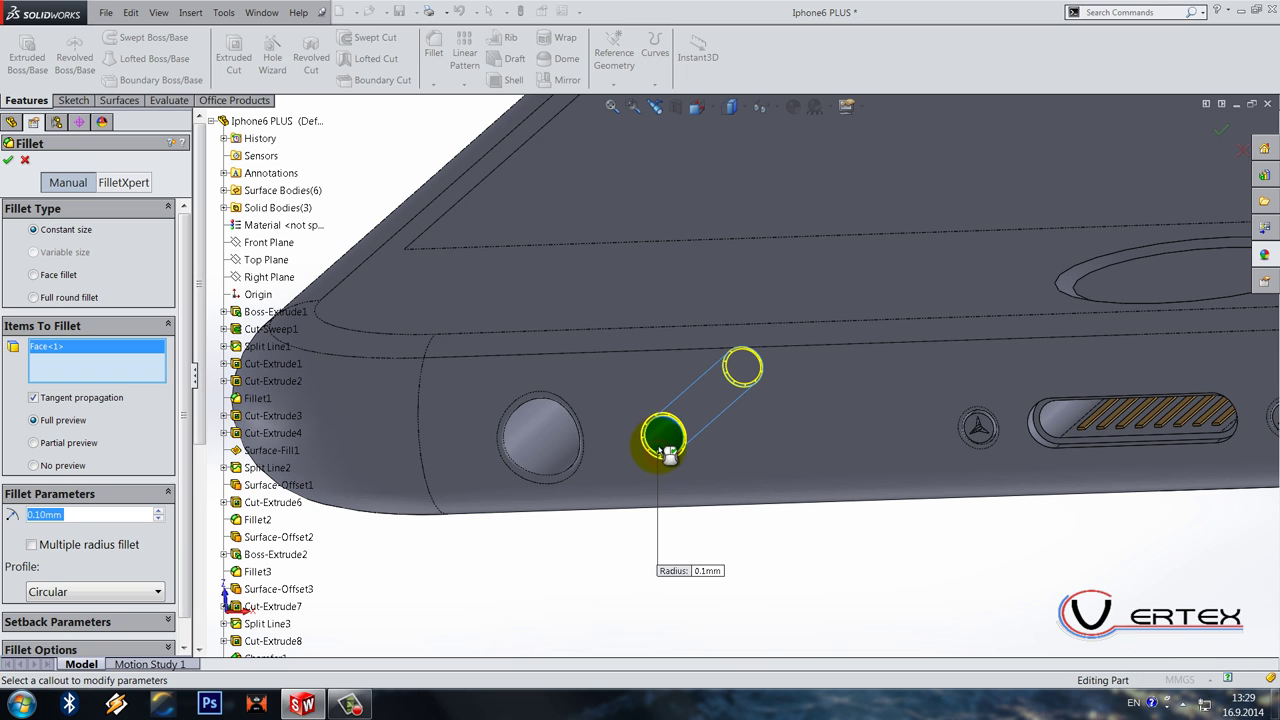
pyautogui.click(677, 461)
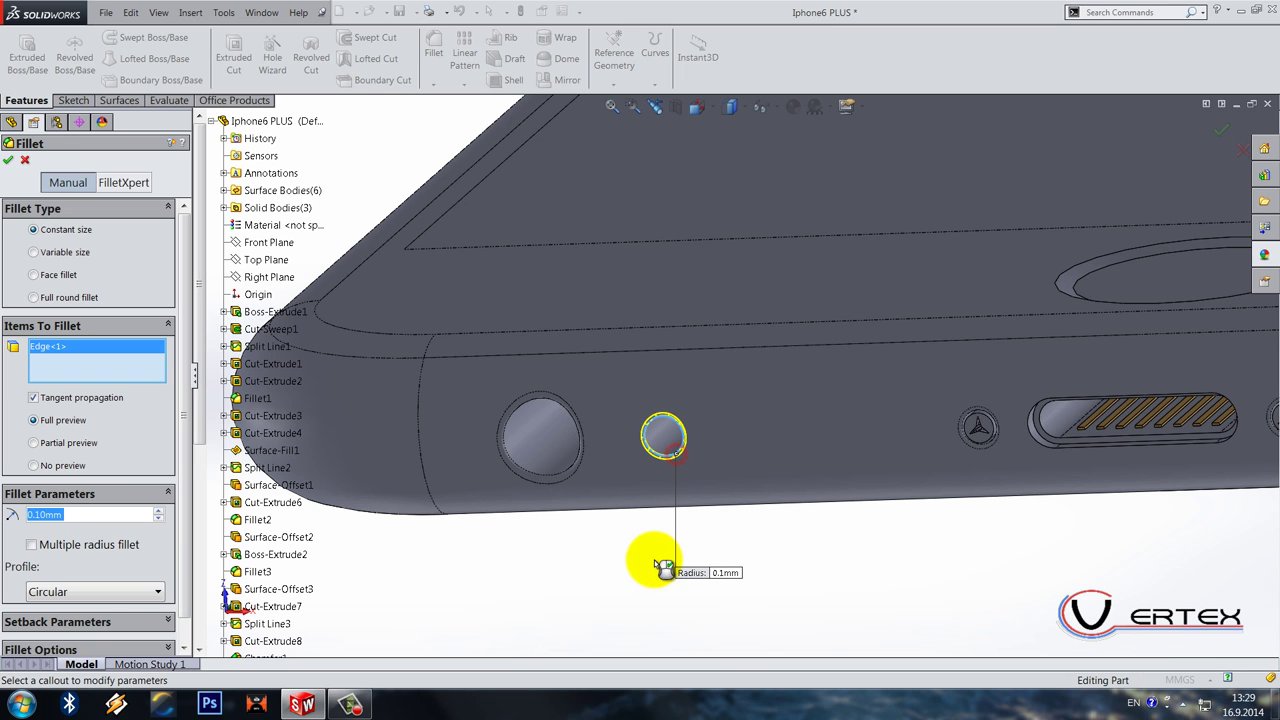
pyautogui.write('0.0')
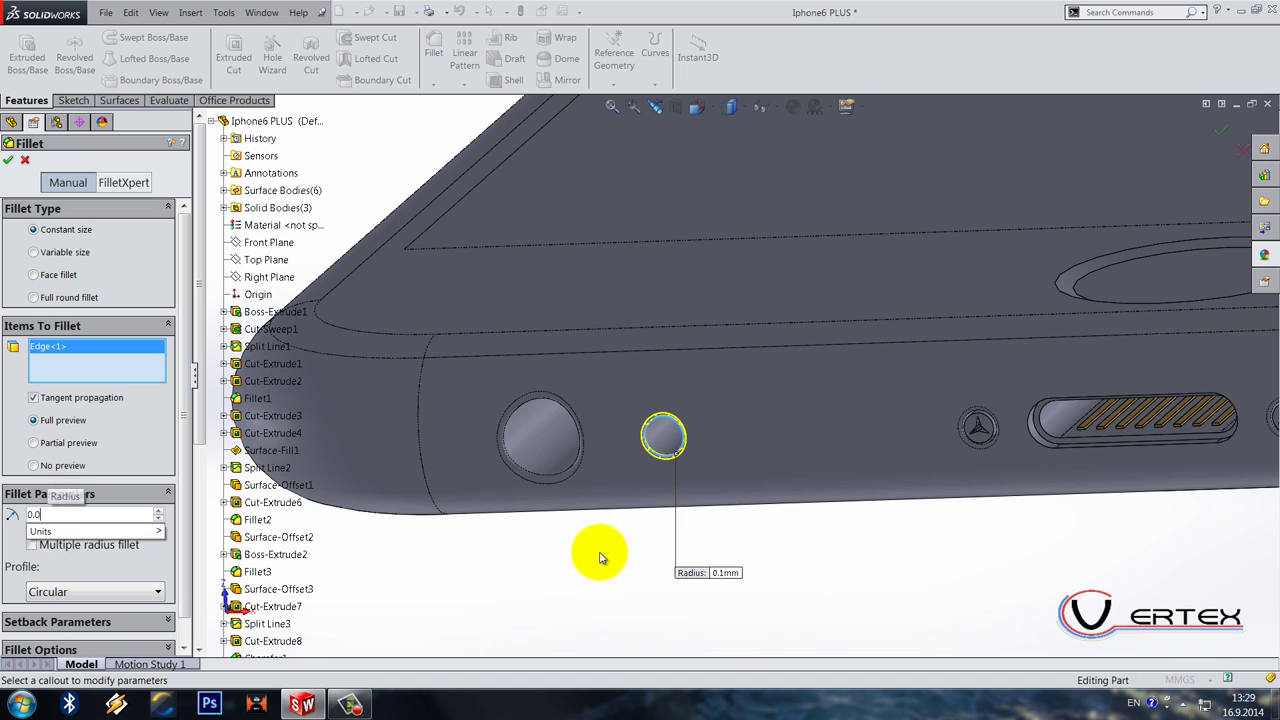
pyautogui.write('75mm')
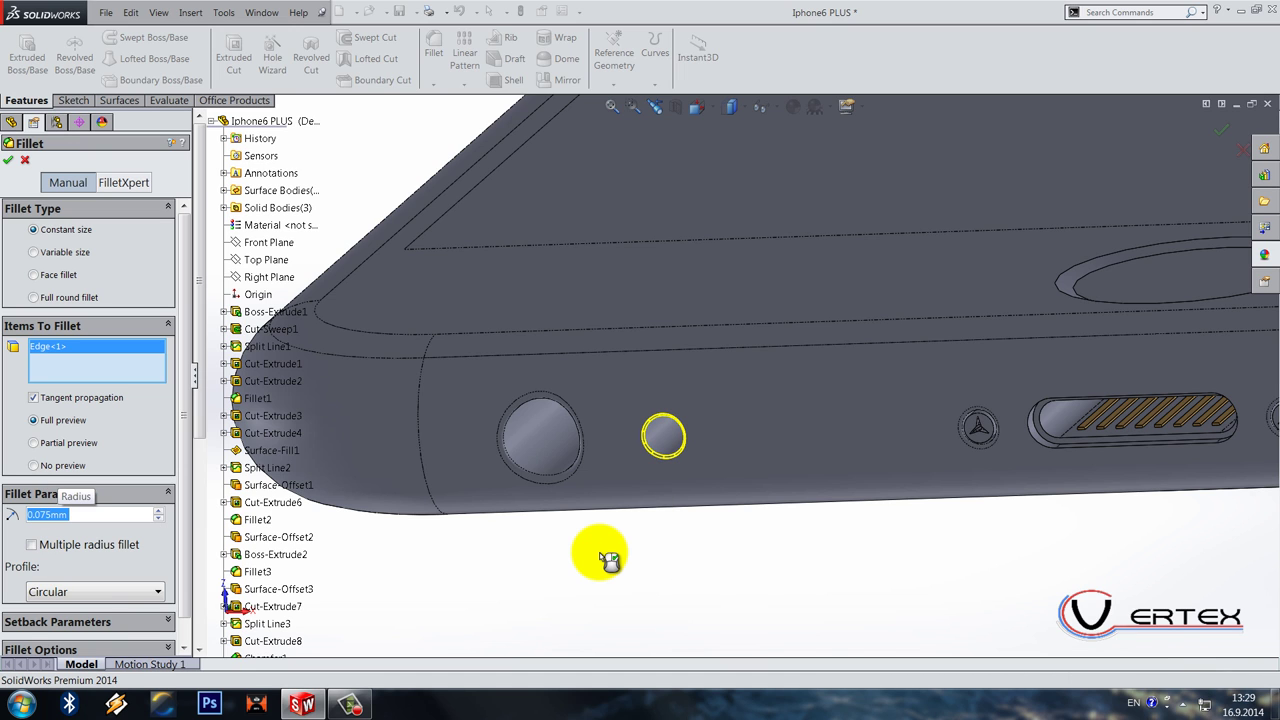
pyautogui.rightClick(610, 560)
# Step: Start a new sketch on the flat back face of the phone
pyautogui.press('z')
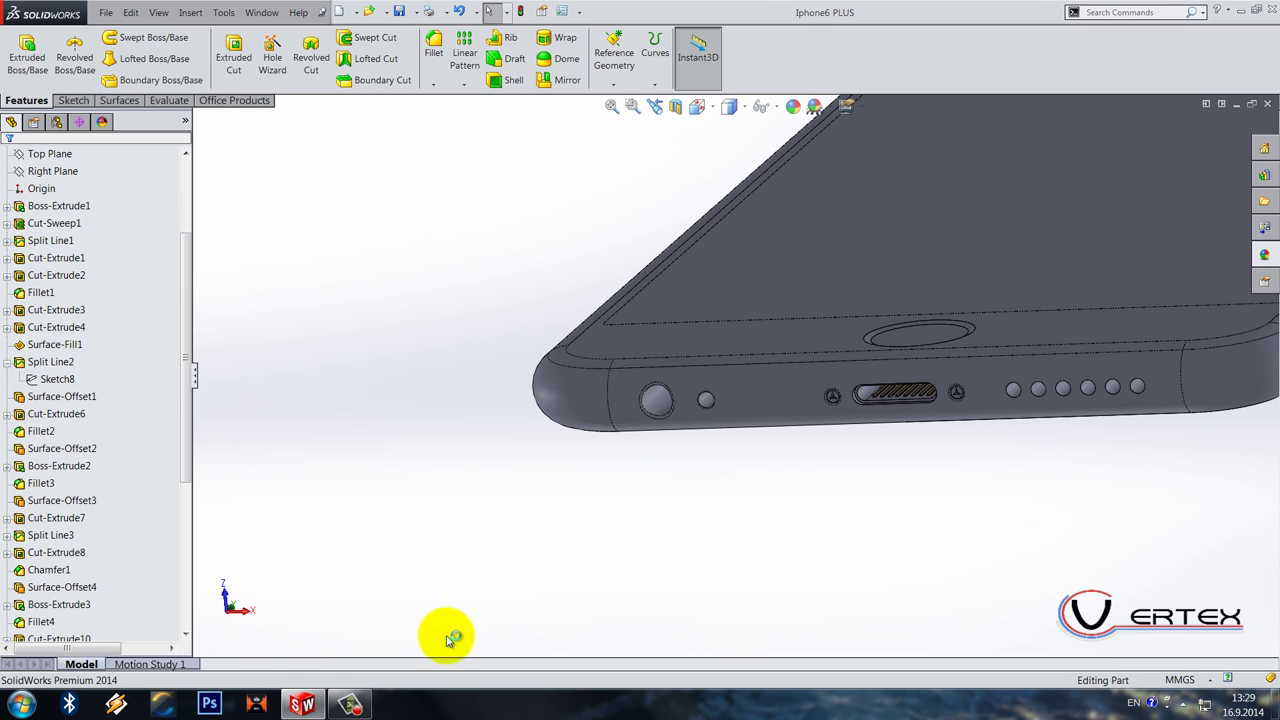
pyautogui.click(350, 704)
pyautogui.click(350, 704)
pyautogui.moveTo(557, 529); pyautogui.dragTo(740, 458, button='right')
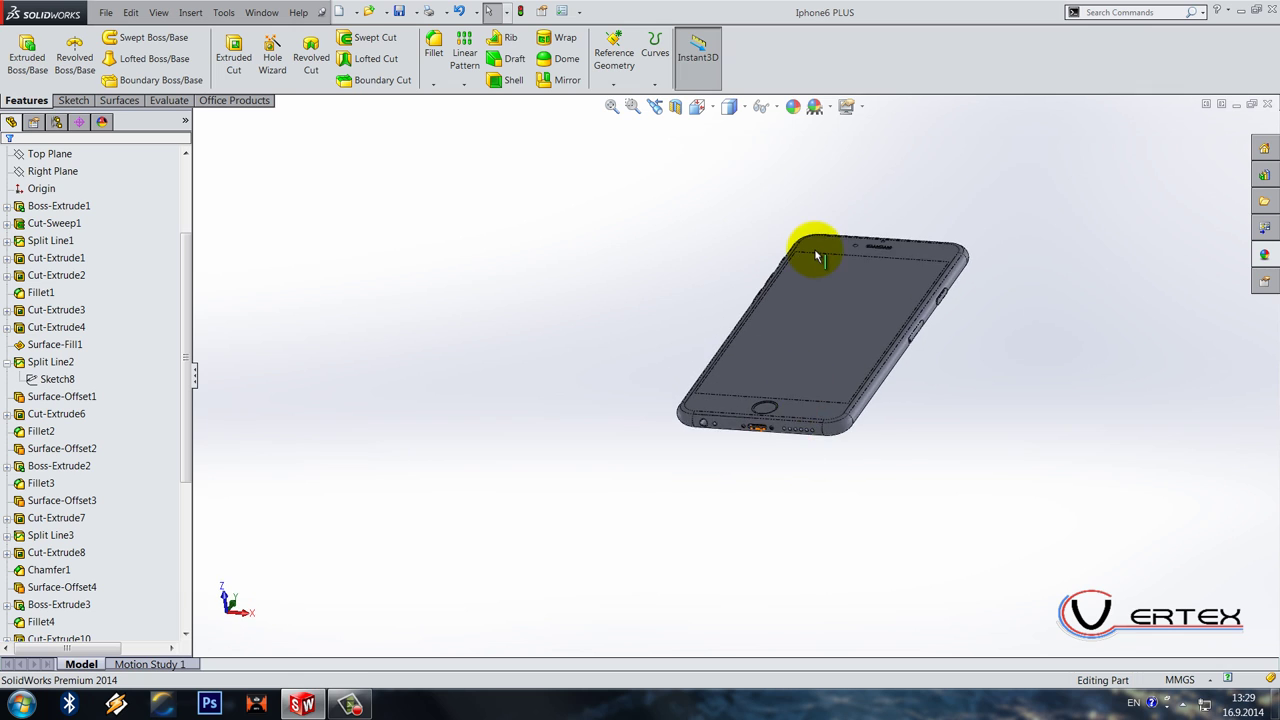
pyautogui.scroll(-2, 816, 257)
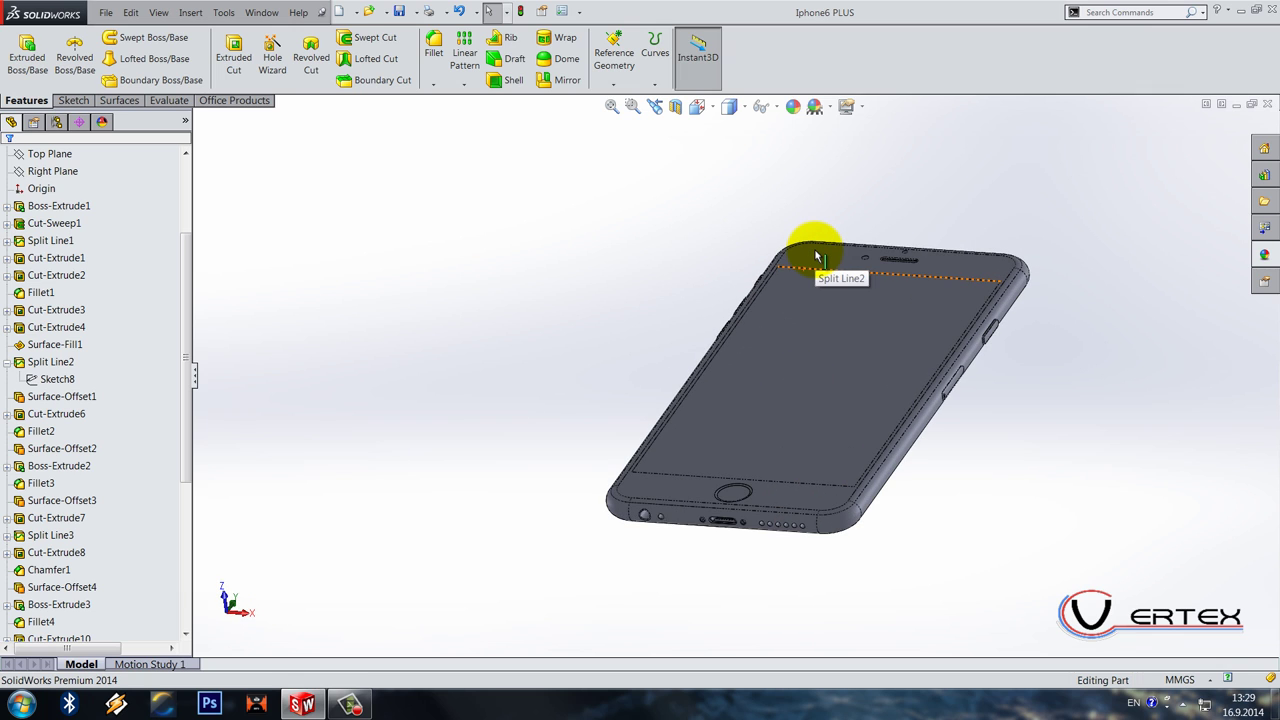
pyautogui.moveTo(840, 270); pyautogui.dragTo(725, 260, button='middle')
pyautogui.rightClick(748, 266)
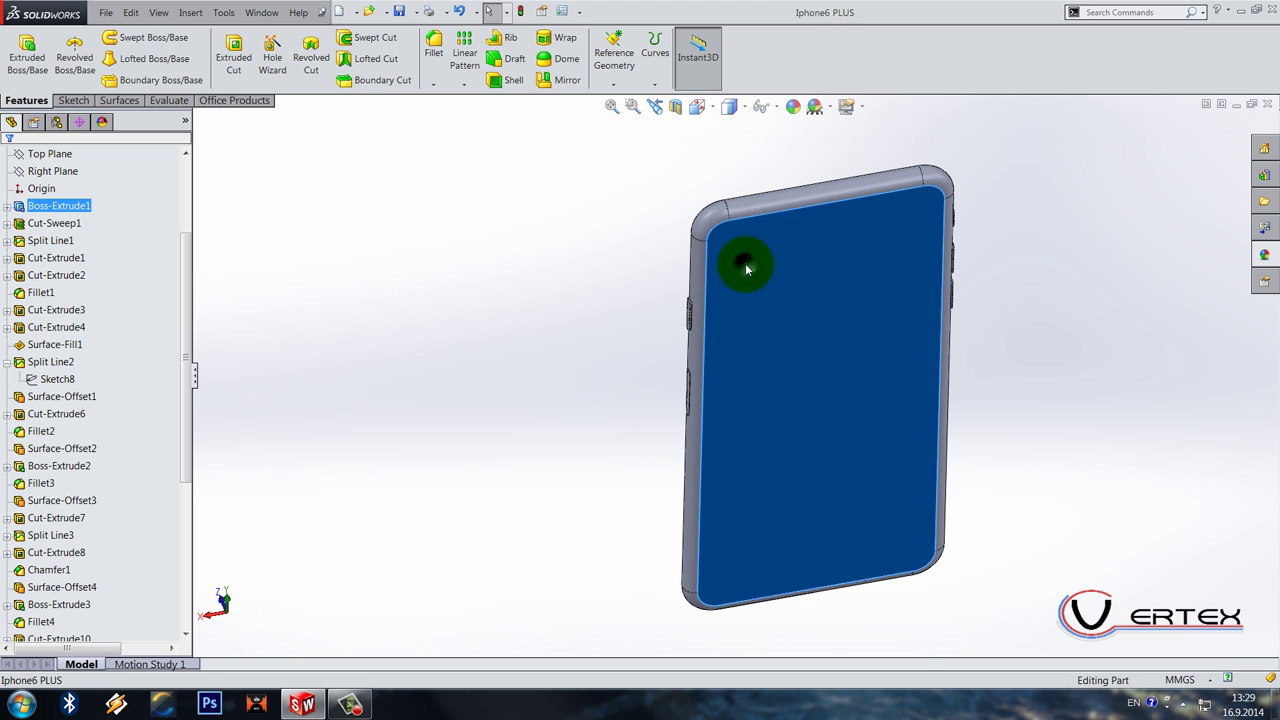
pyautogui.click(777, 243)
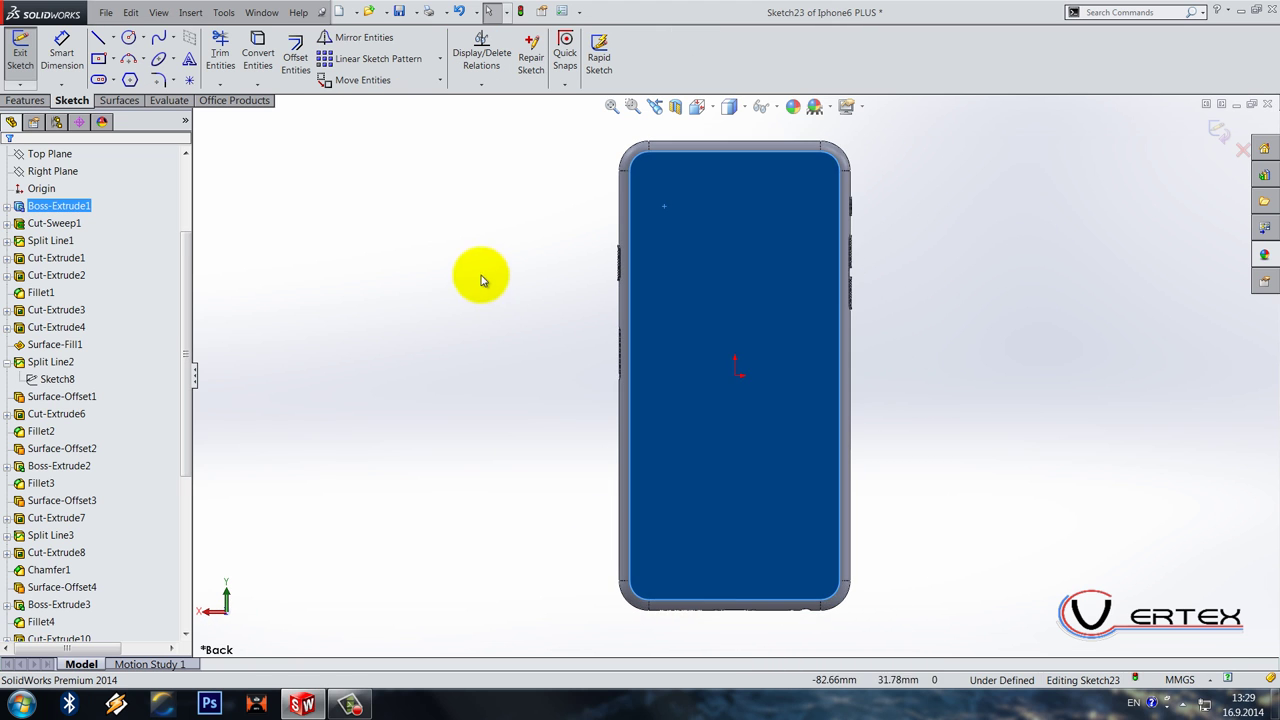
# Step: Sketch two concentric circles, about 7.3 mm and 4 mm in diameter, near the upper camera corner of the back face
pyautogui.scroll(-3, 680, 200)
pyautogui.scroll(-1, 668, 210)
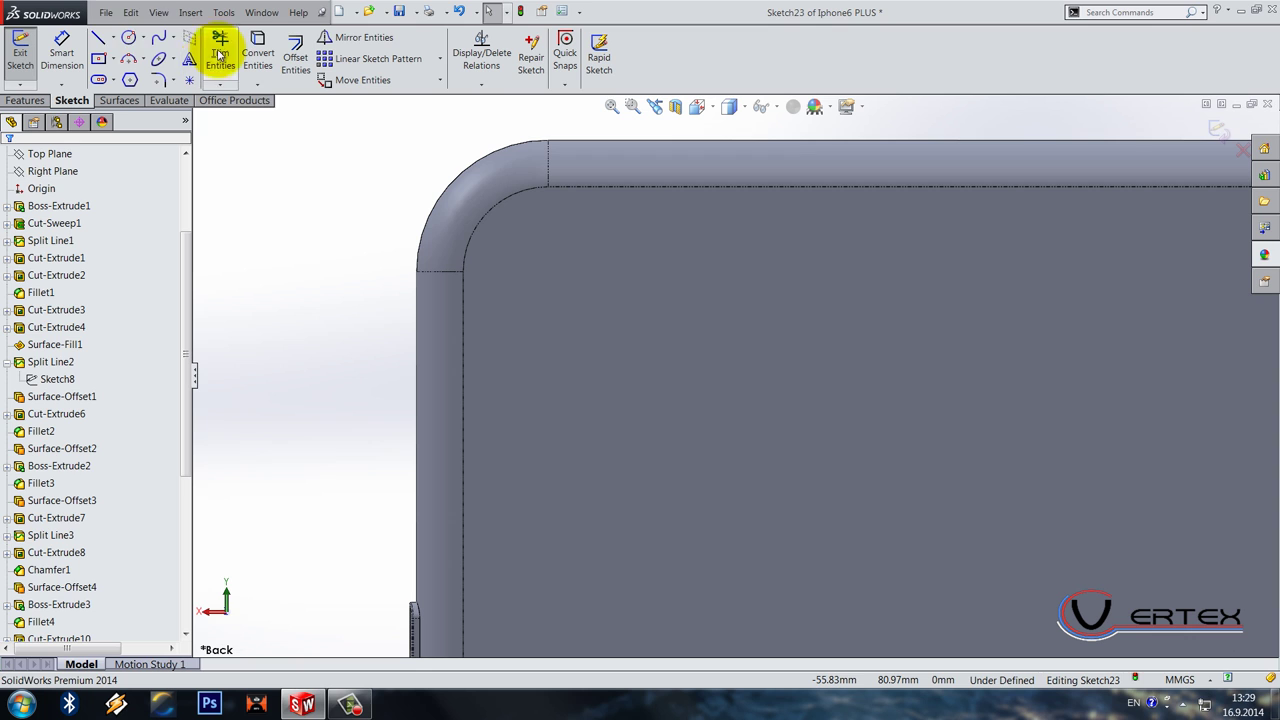
pyautogui.click(130, 38)
pyautogui.click(612, 260)
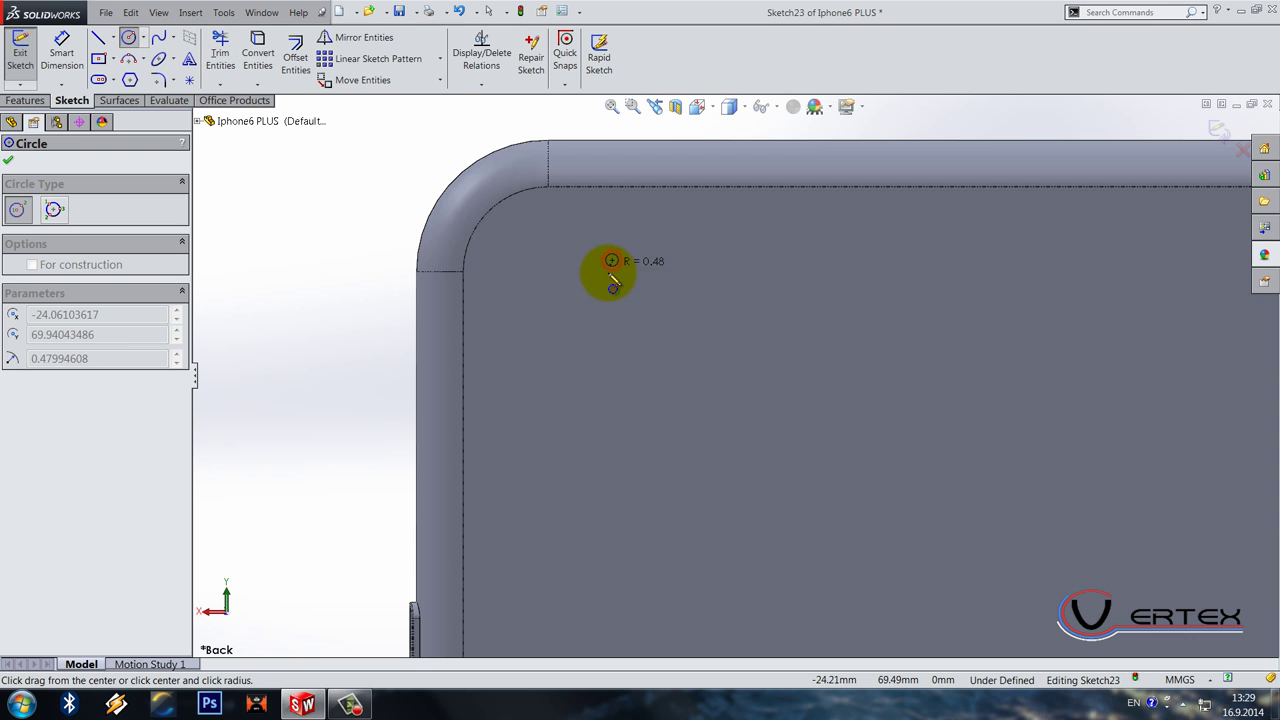
pyautogui.click(612, 306)
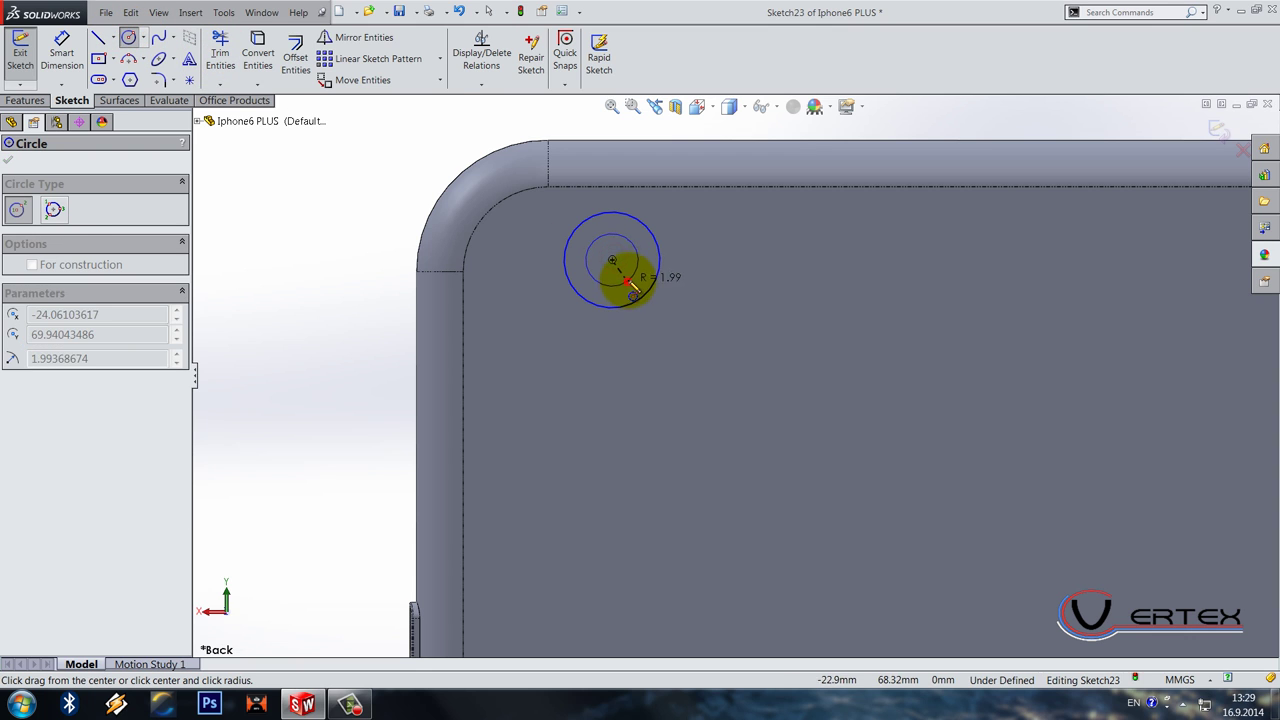
pyautogui.click(630, 289)
# Step: Sketch two separate circles, about 3.4 mm and 3.7 mm in diameter, in a row beside the concentric pair
pyautogui.click(790, 262)
pyautogui.click(813, 264)
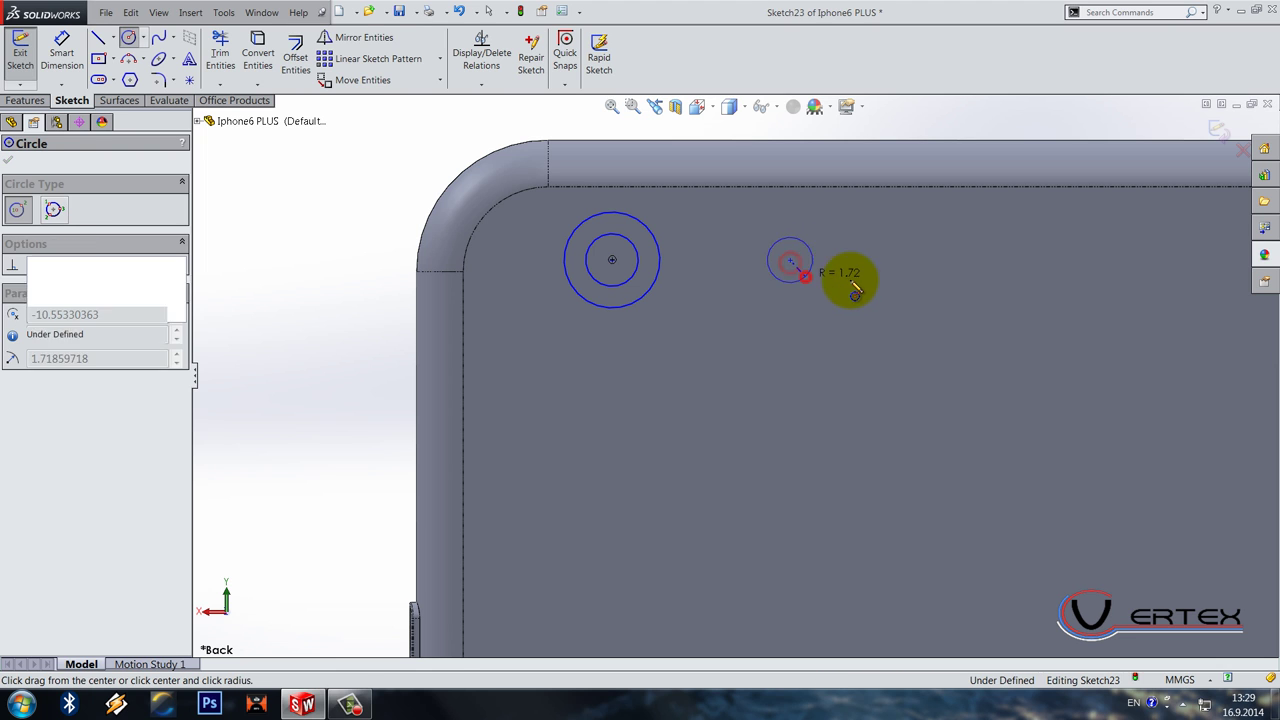
pyautogui.click(902, 262)
pyautogui.click(910, 283)
pyautogui.press('Escape')
pyautogui.scroll(-3, 838, 243)
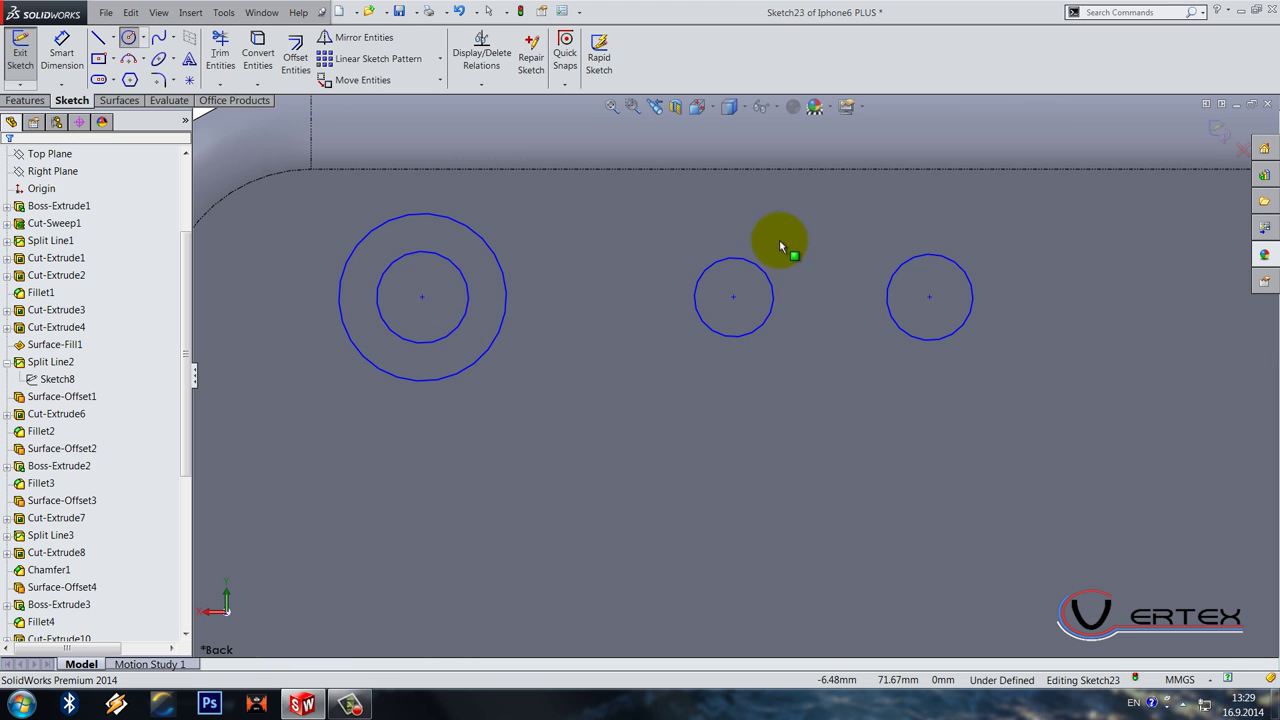
# Step: Make the paired circles concentric and align their centre horizontally with the centres of the two separate circles
pyautogui.click(473, 300)
pyautogui.keyDown('ctrl'); pyautogui.click(505, 292); pyautogui.keyUp('ctrl')
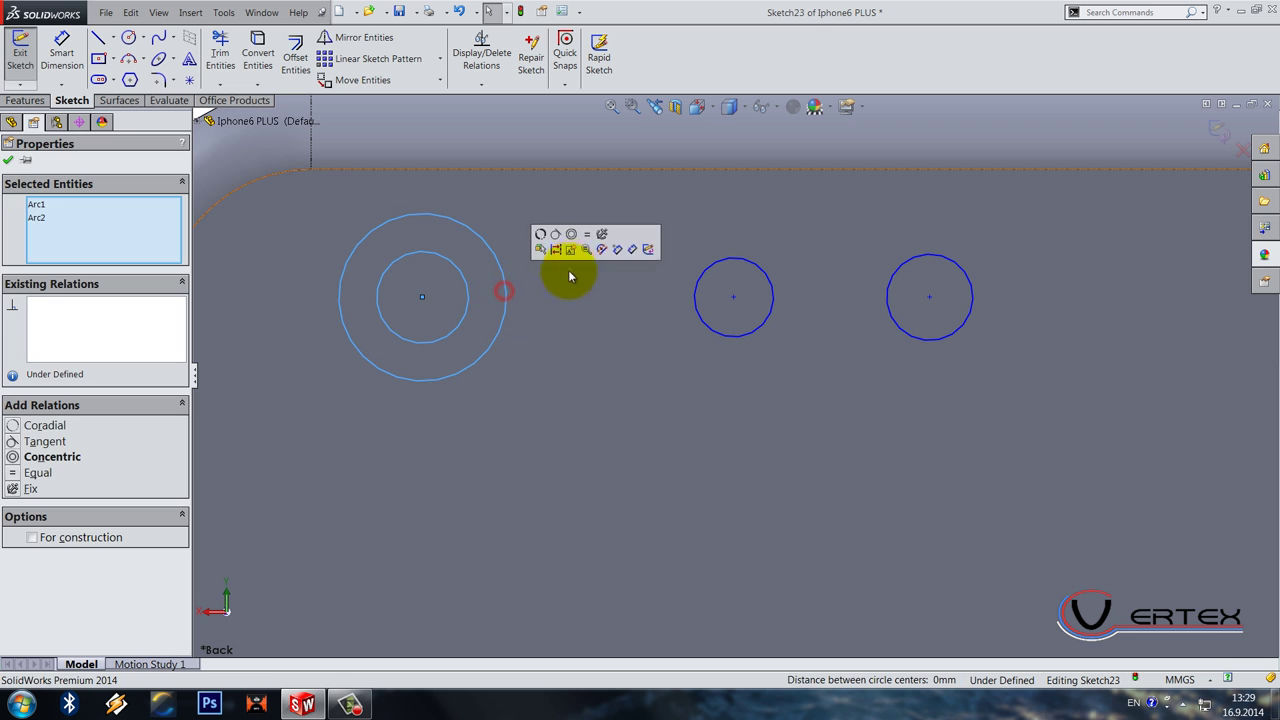
pyautogui.click(567, 236)
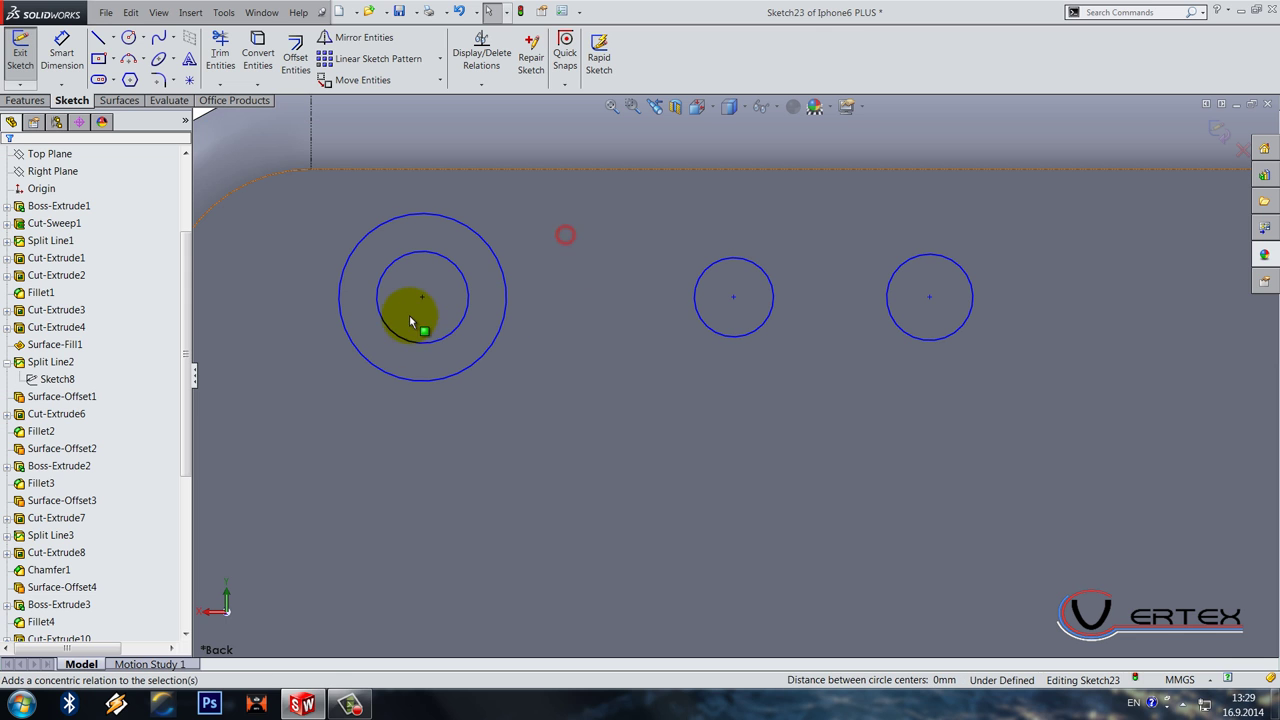
pyautogui.click(421, 297)
pyautogui.keyDown('ctrl'); pyautogui.click(734, 297); pyautogui.keyUp('ctrl')
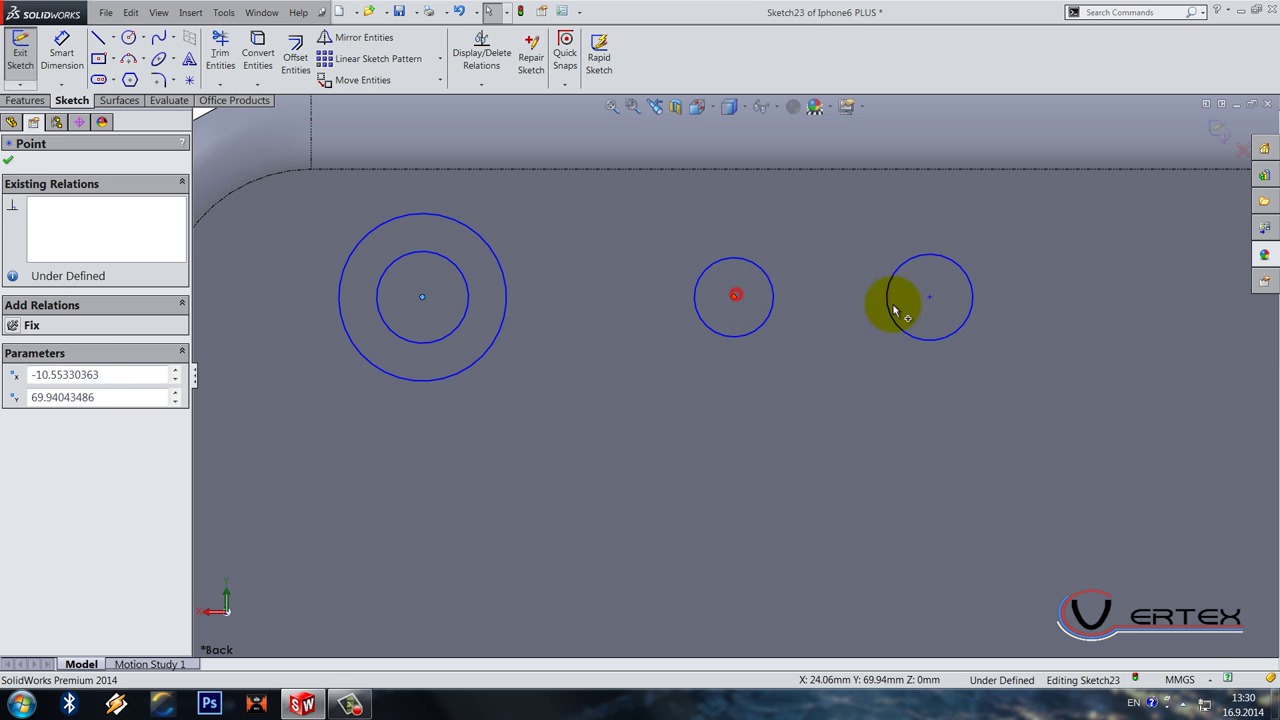
pyautogui.keyDown('ctrl'); pyautogui.click(929, 298); pyautogui.keyUp('ctrl')
pyautogui.click(964, 244)
# Step: Dimension the centre distance between the concentric pair and the nearest separate circle to 6.88 mm
pyautogui.click(61, 52)
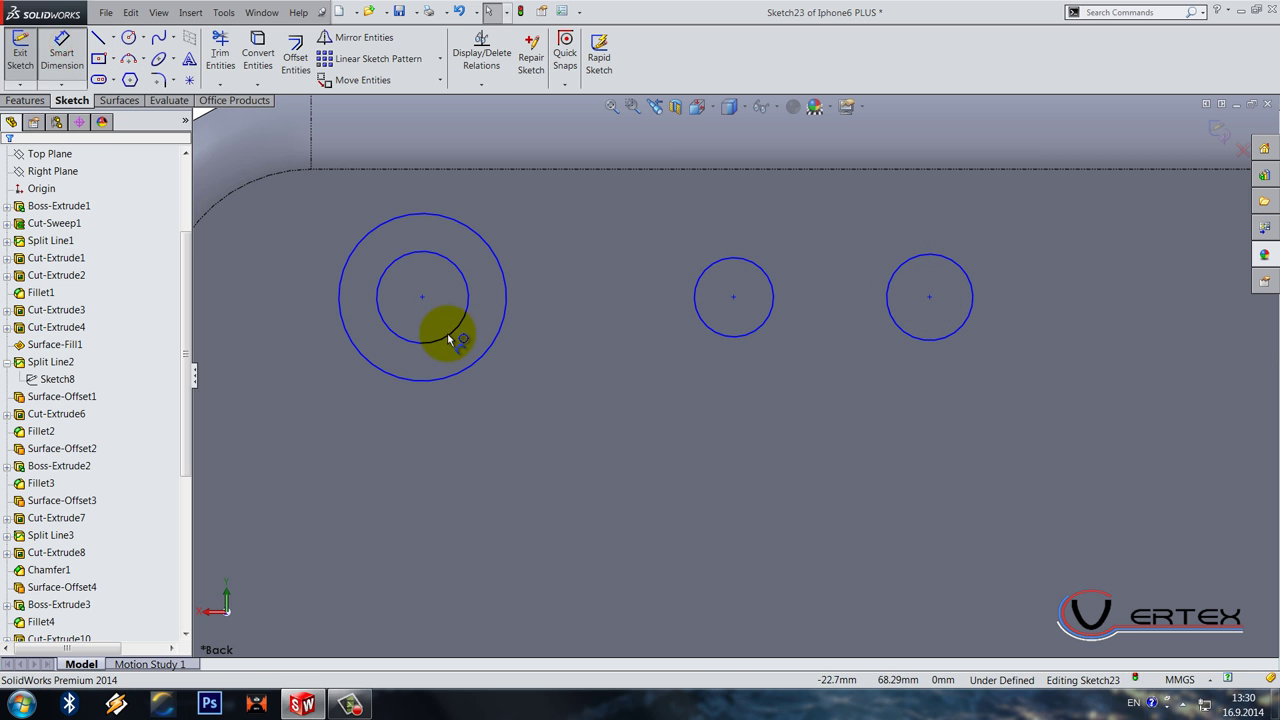
pyautogui.click(448, 340)
pyautogui.click(730, 334)
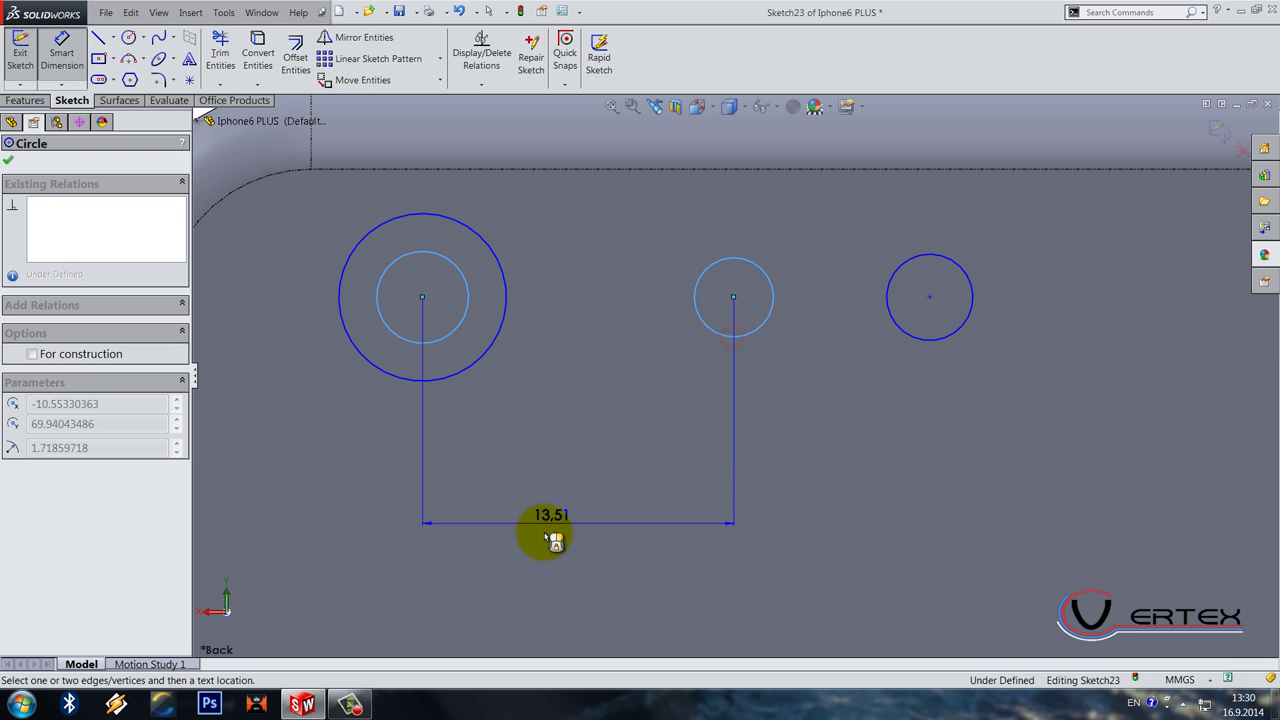
pyautogui.click(552, 533)
pyautogui.write('6.88')
pyautogui.press('Return')
pyautogui.click(666, 446)
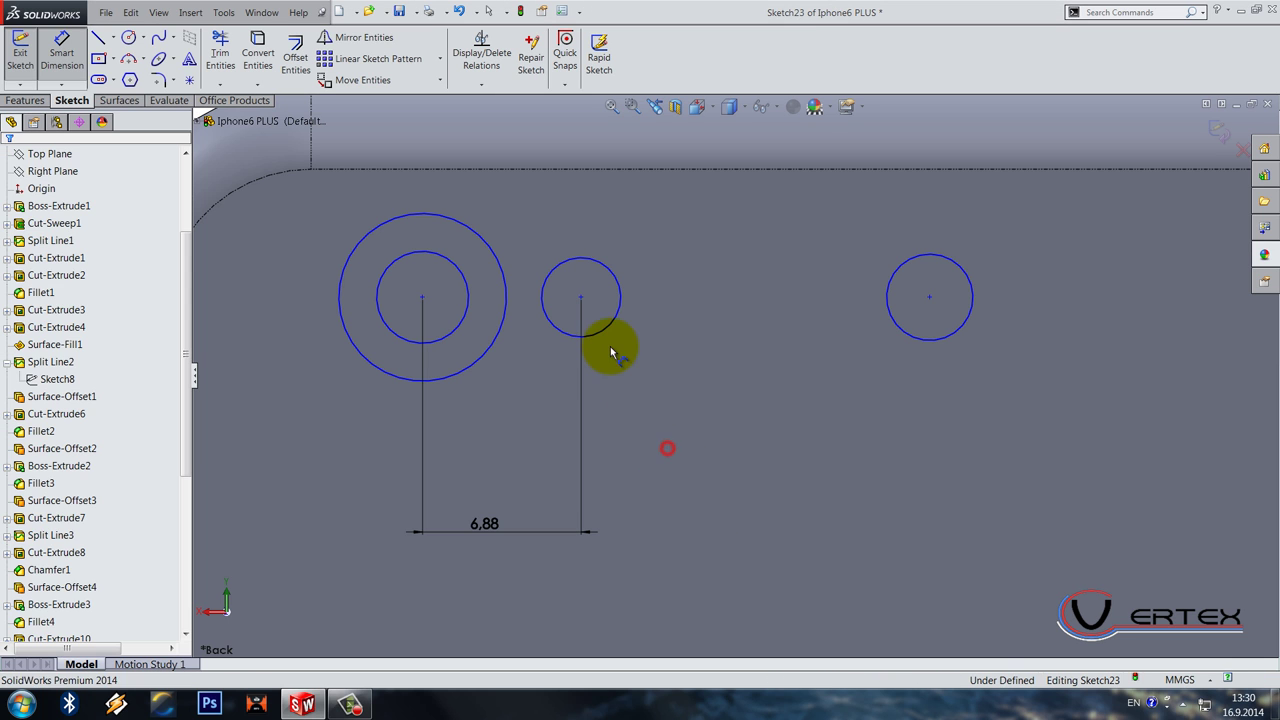
# Step: Dimension the centre distance between the two separate circles to 5.1 mm
pyautogui.click(599, 334)
pyautogui.click(948, 345)
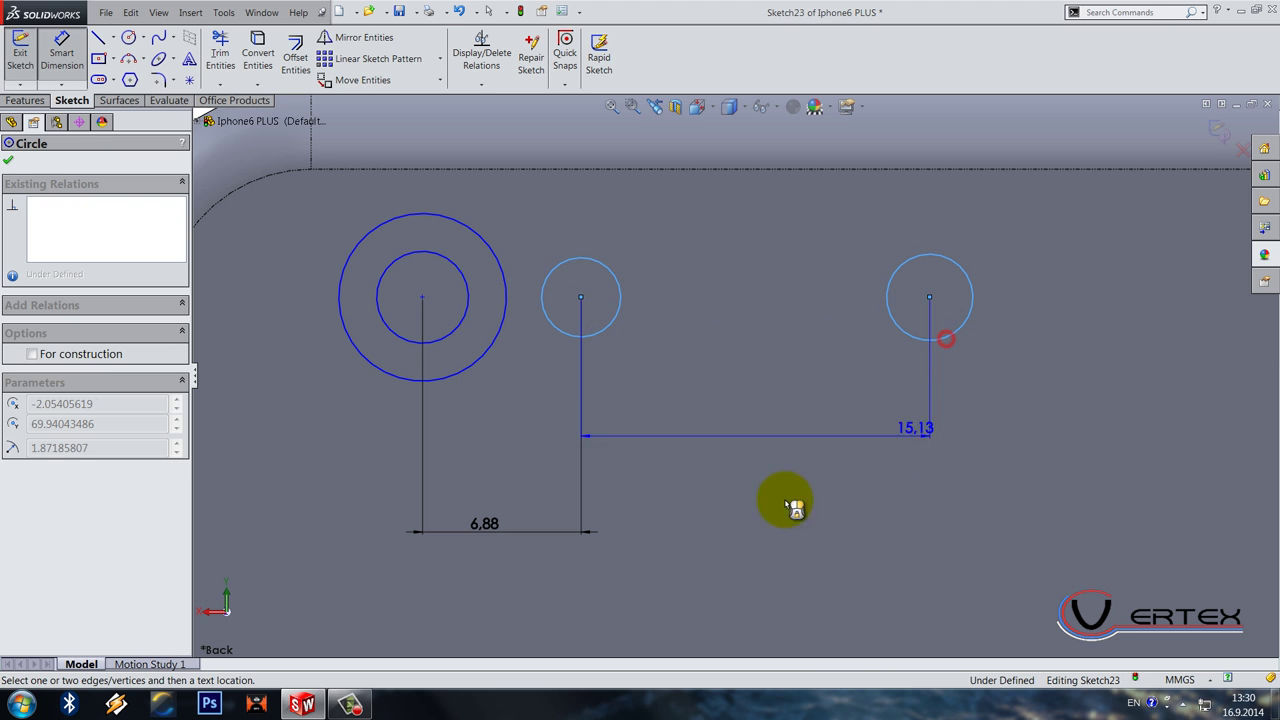
pyautogui.click(731, 521)
pyautogui.write('5.1')
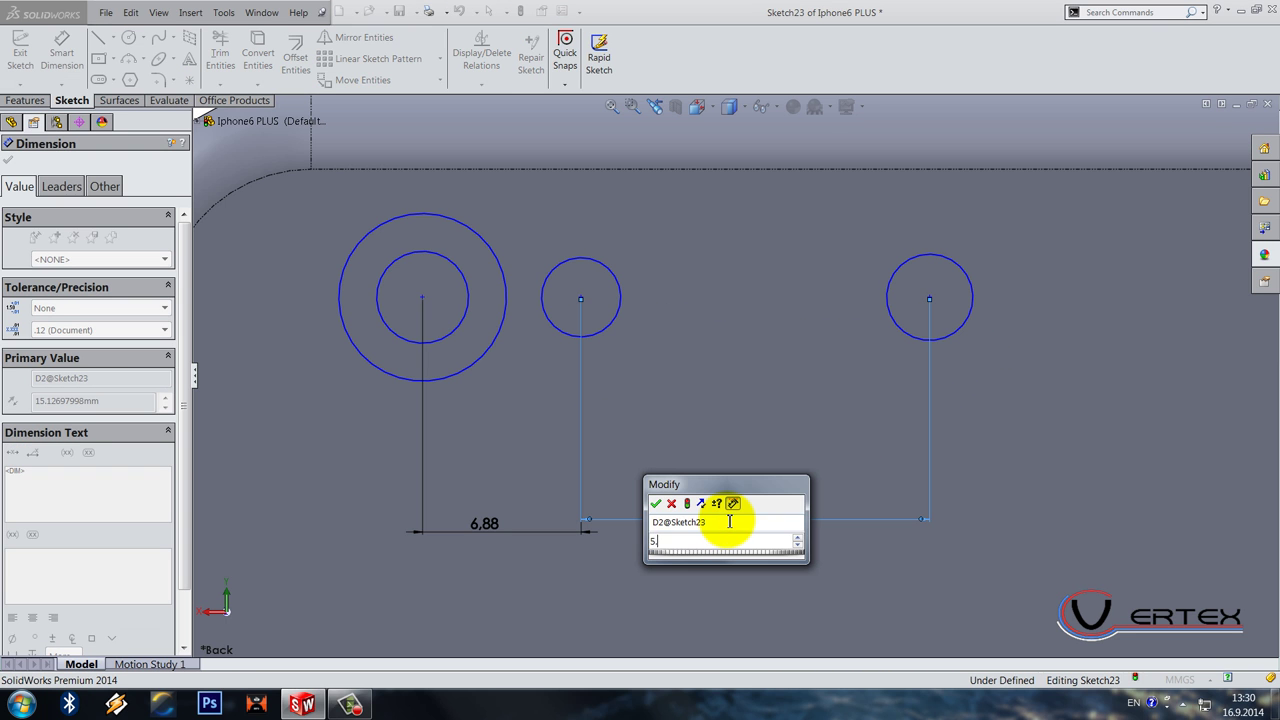
pyautogui.press('Return')
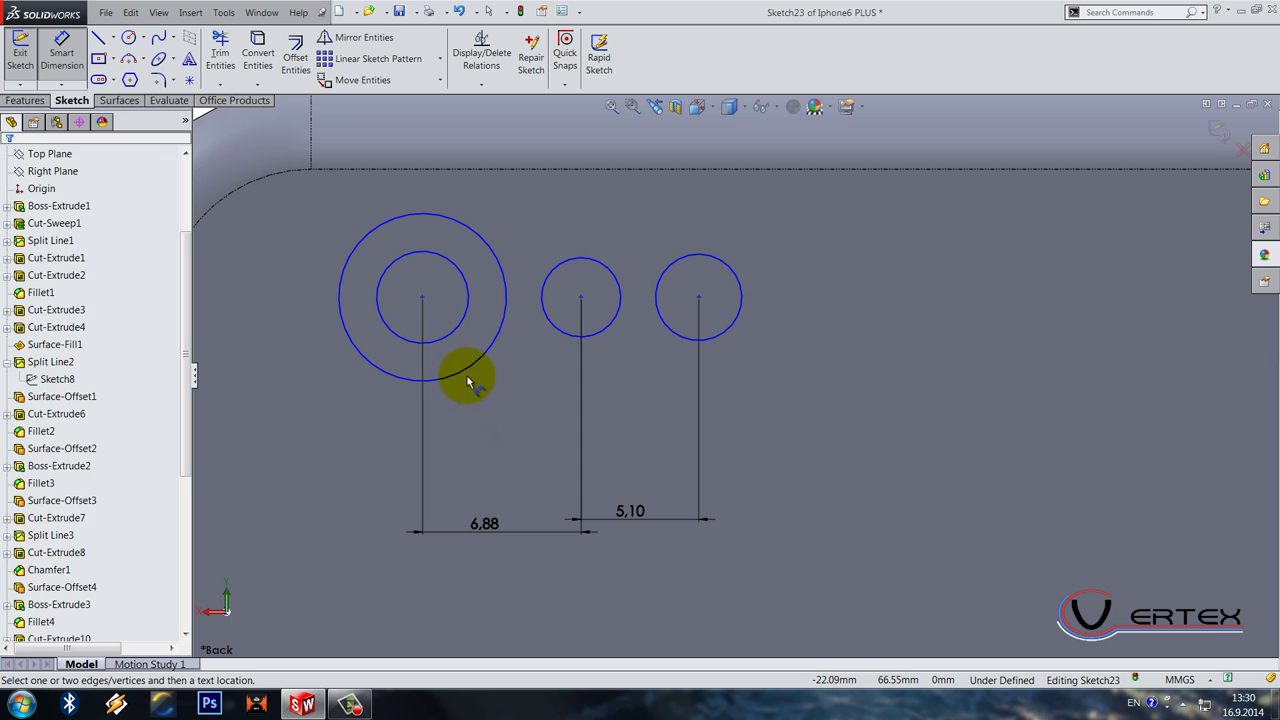
# Step: Dimension the concentric pair with a 6.6 mm diameter for the outer circle and 5.25 mm for the inner one
pyautogui.click(462, 380)
pyautogui.click(322, 466)
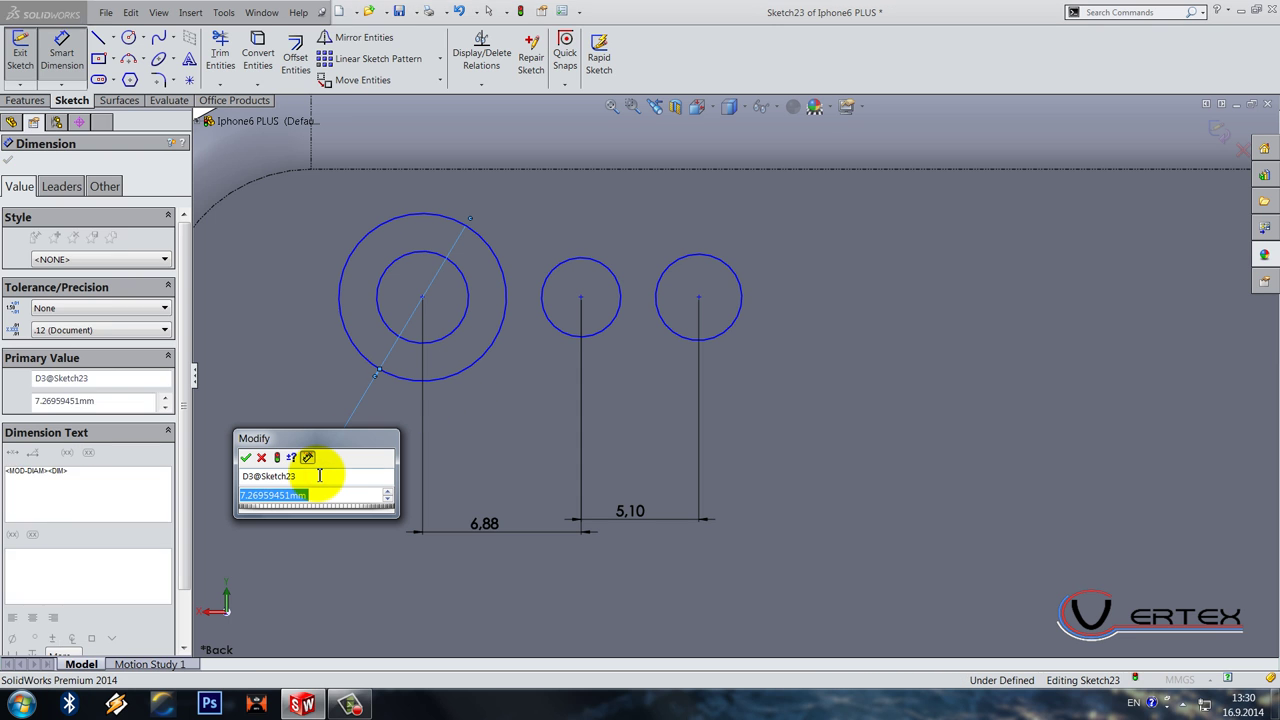
pyautogui.write('6.6')
pyautogui.press('Return')
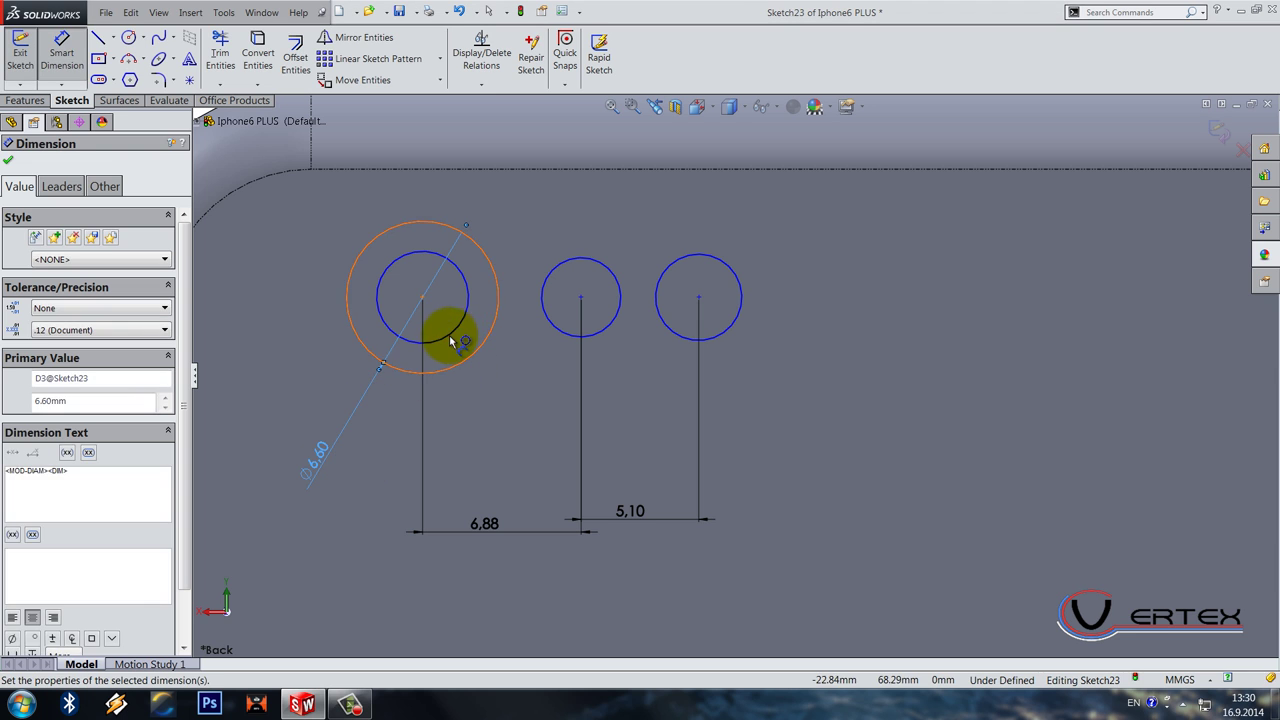
pyautogui.click(452, 342)
pyautogui.click(258, 418)
pyautogui.write('5.25')
pyautogui.press('Return')
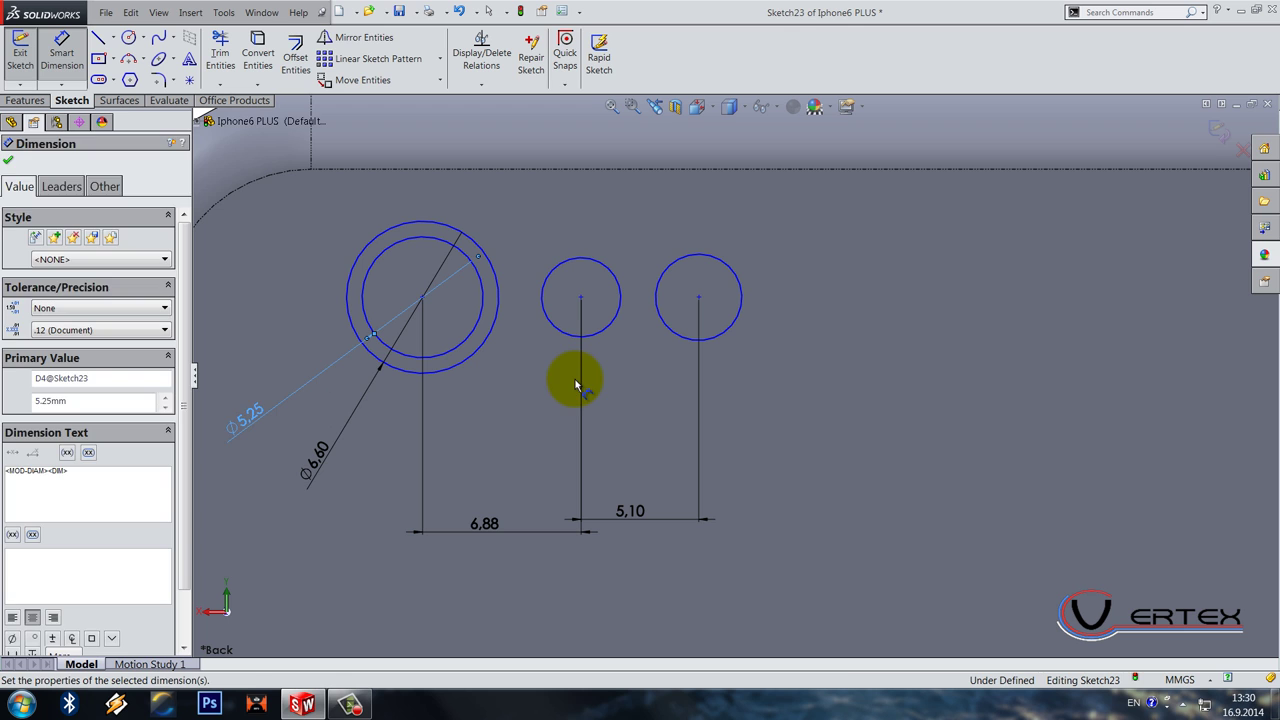
# Step: Dimension the middle circle's diameter to 1.5 mm
pyautogui.click(575, 378)
pyautogui.click(569, 334)
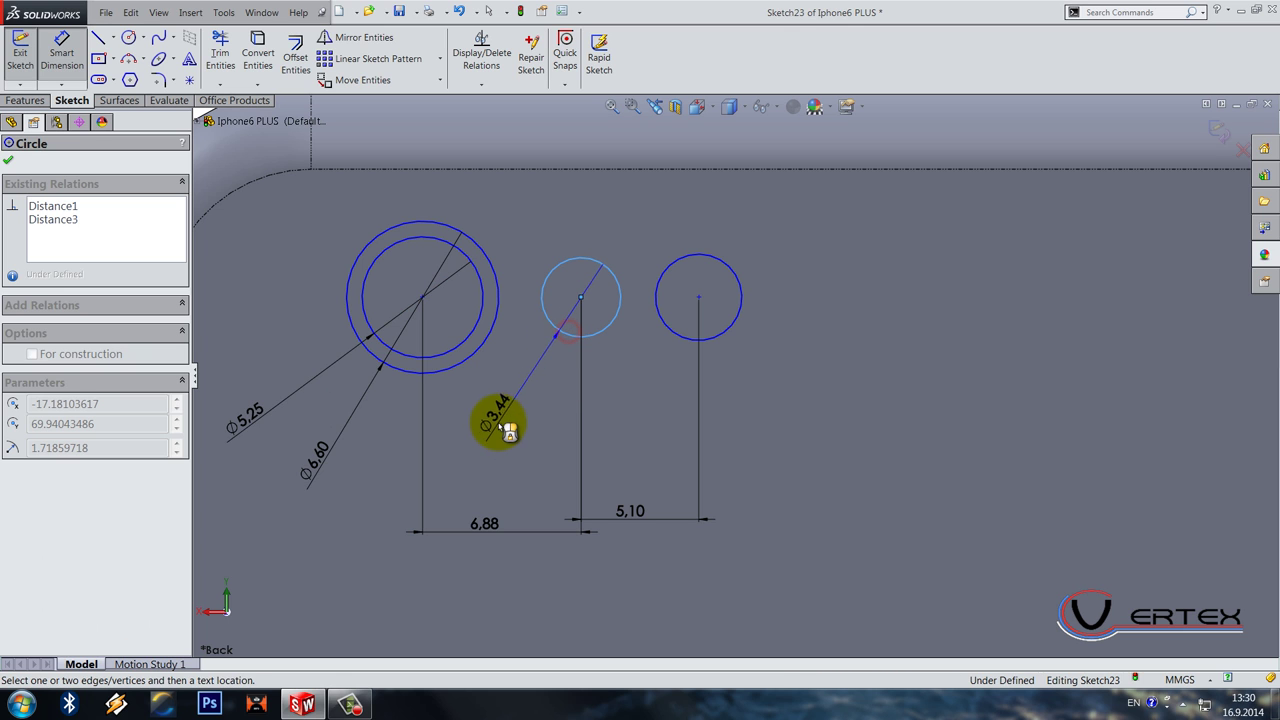
pyautogui.click(500, 437)
pyautogui.write('1.5')
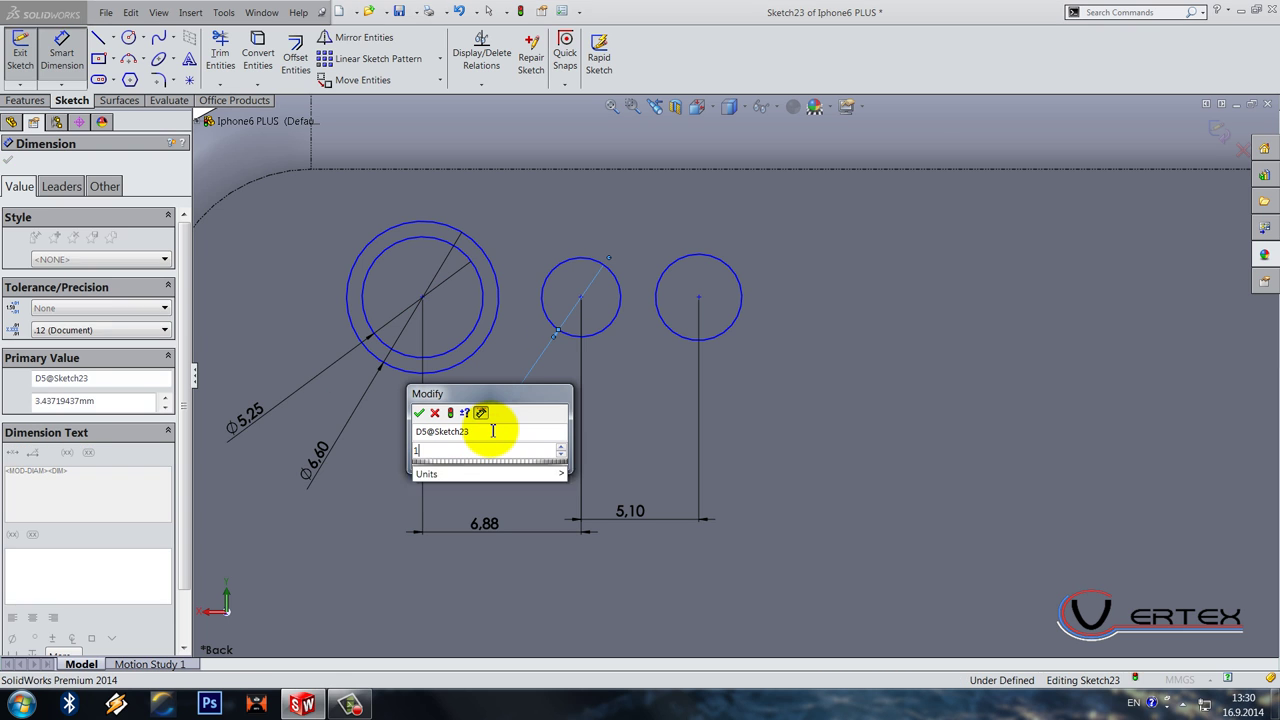
pyautogui.press('Return')
# Step: Dimension the diameter of the circle farthest from the concentric pair to 4.35 mm
pyautogui.click(681, 340)
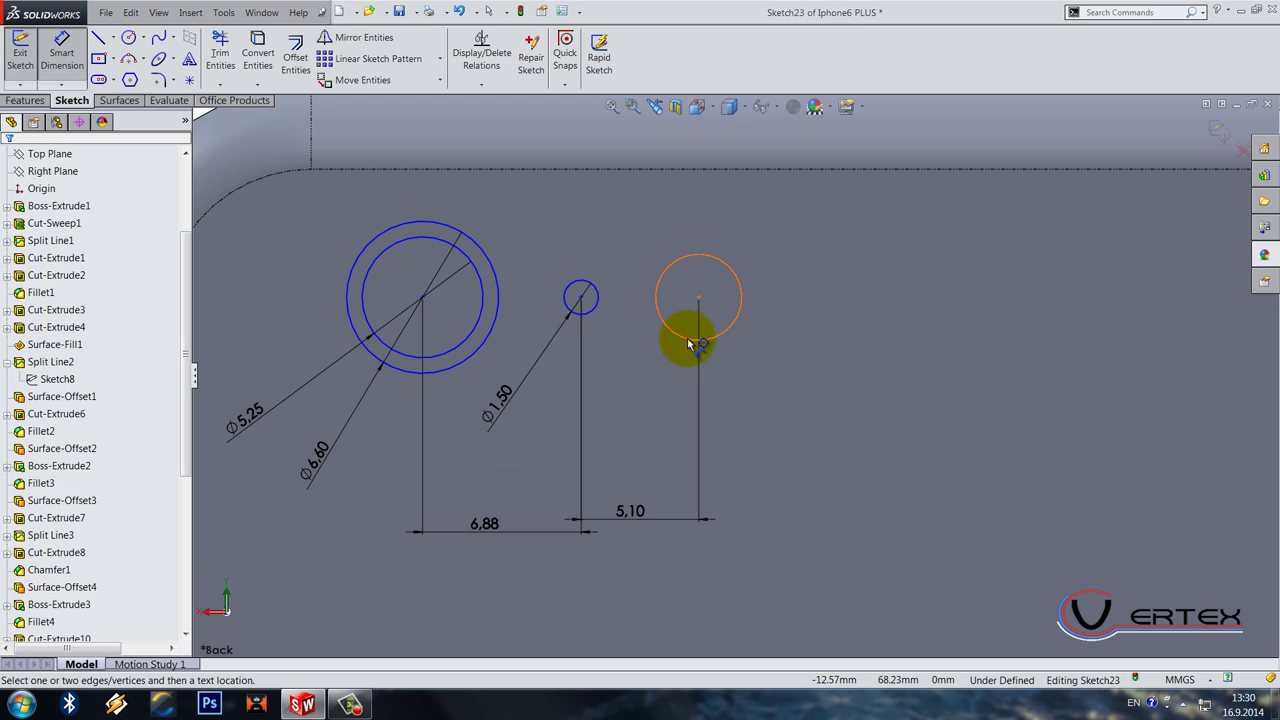
pyautogui.click(689, 339)
pyautogui.click(800, 385)
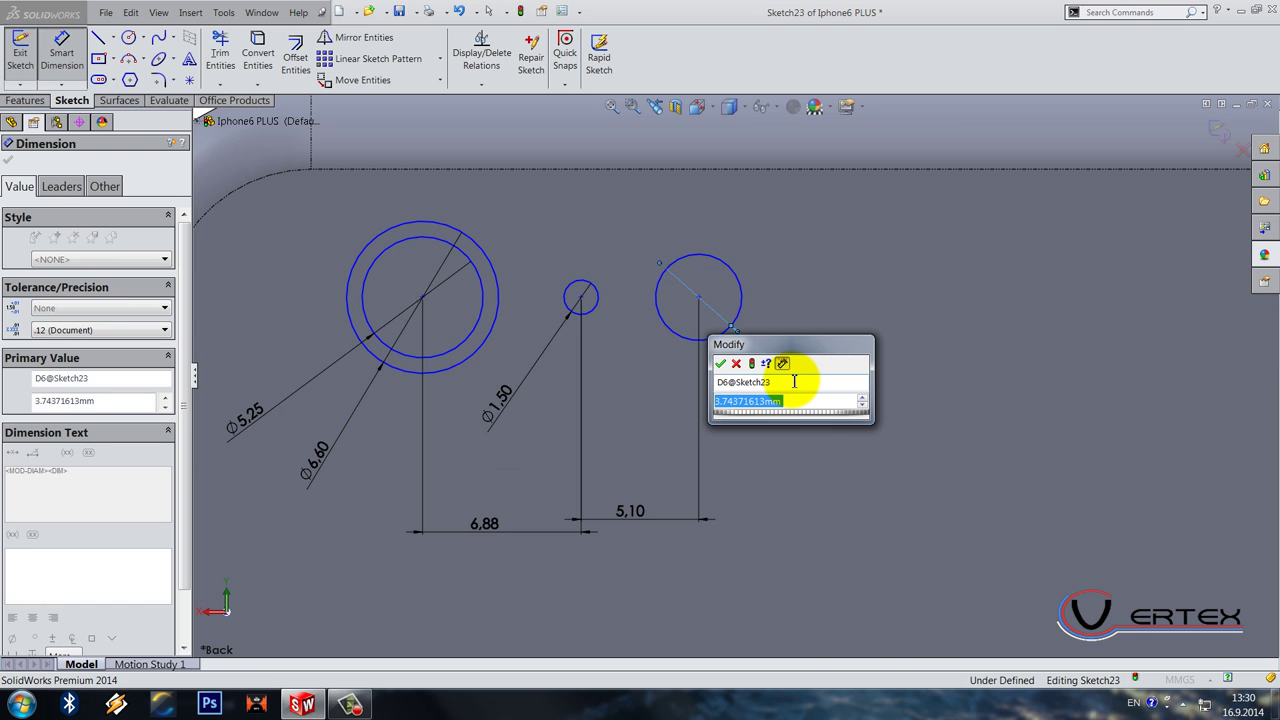
pyautogui.write('4.3')
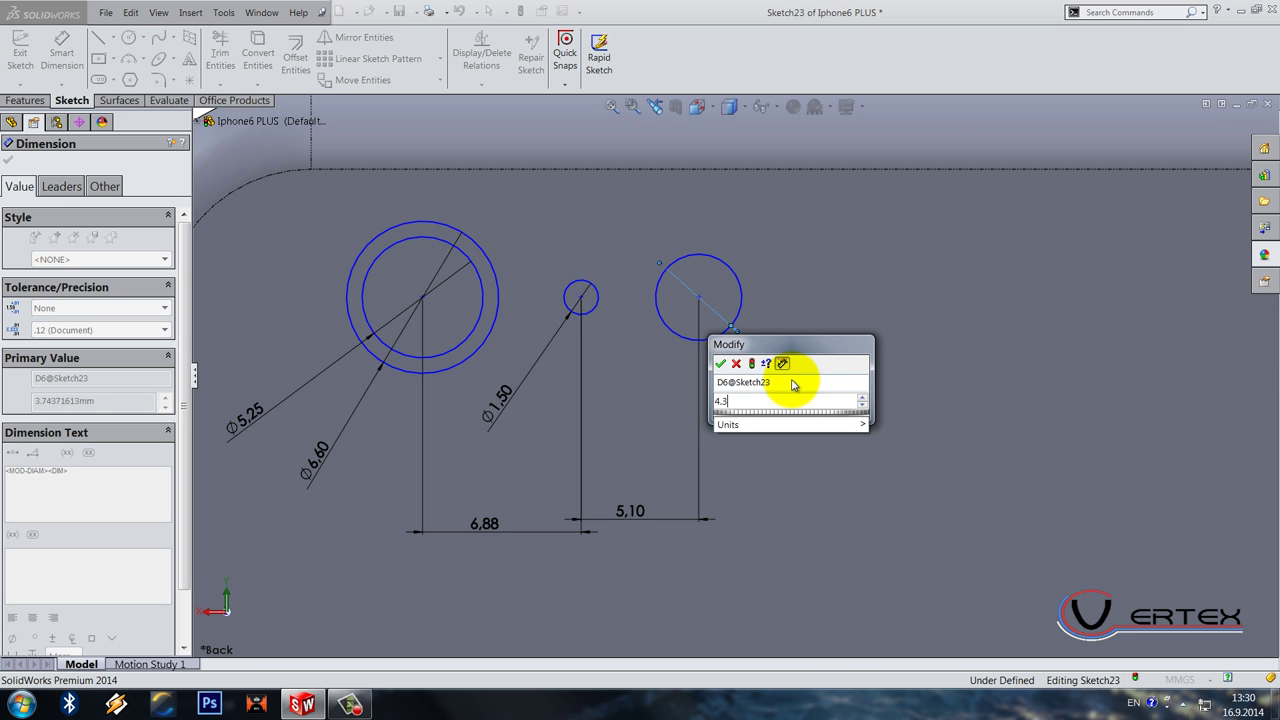
pyautogui.write('5')
pyautogui.press('Return')
pyautogui.click(737, 451)
pyautogui.scroll(3, 735, 365)
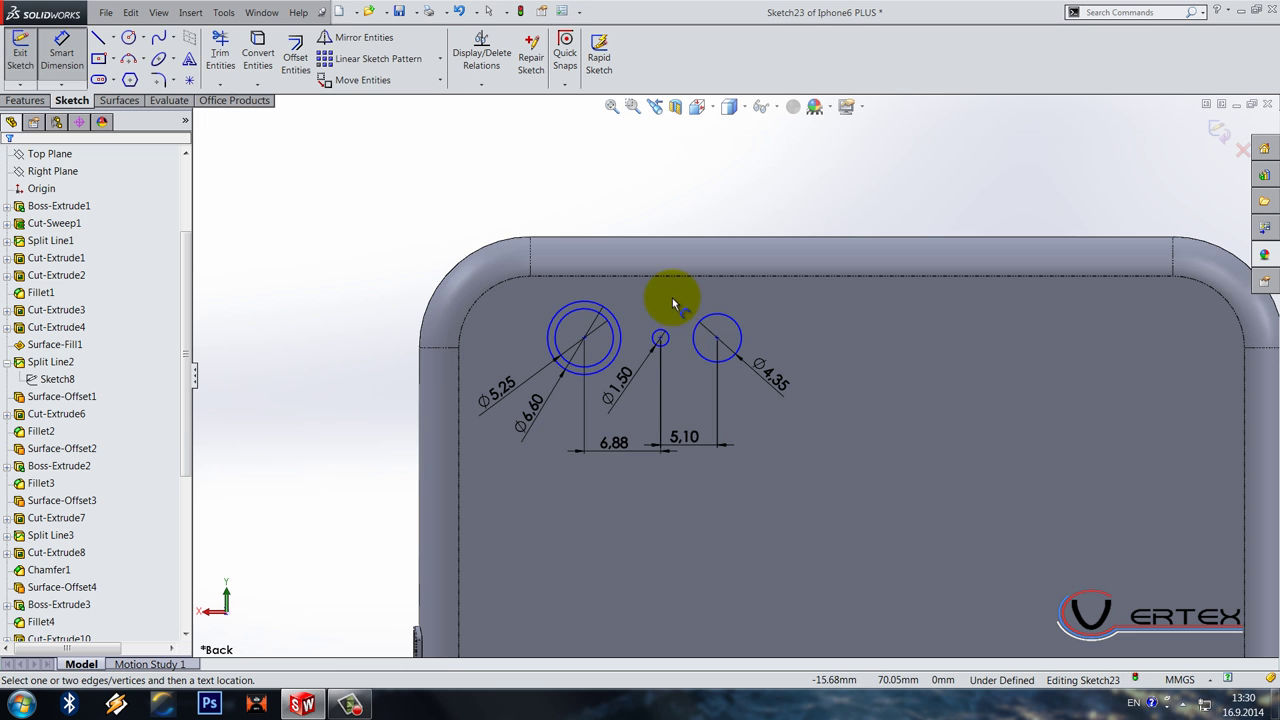
# Step: Try to dimension the centre of the 4.35 mm circle from the body's upper outer edge
pyautogui.scroll(-2, 678, 308)
pyautogui.click(742, 355)
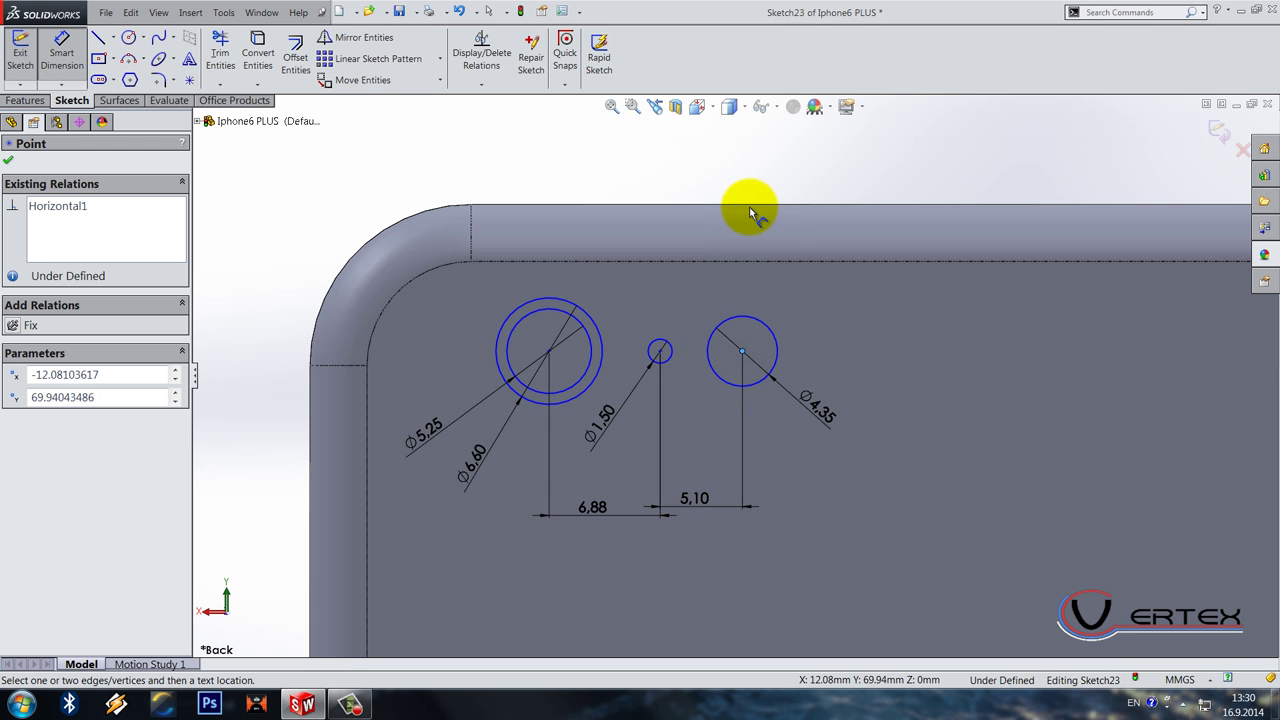
pyautogui.click(781, 213)
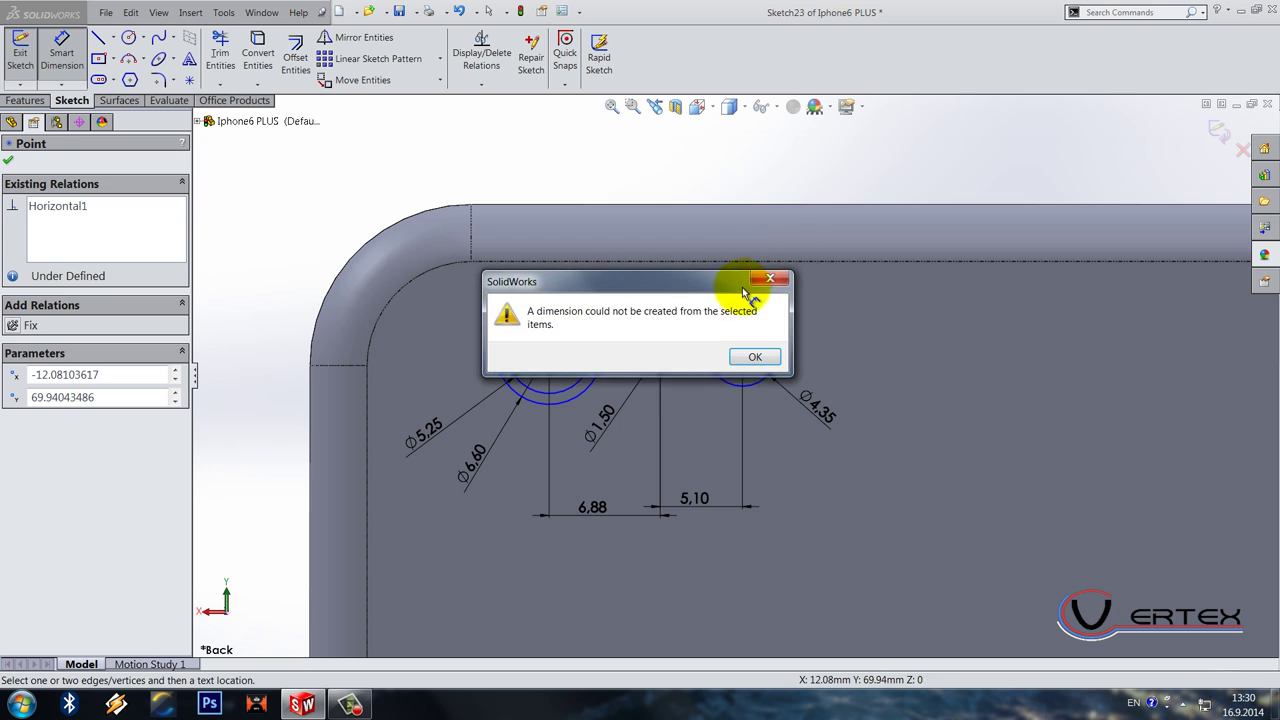
pyautogui.click(757, 203)
pyautogui.click(649, 153)
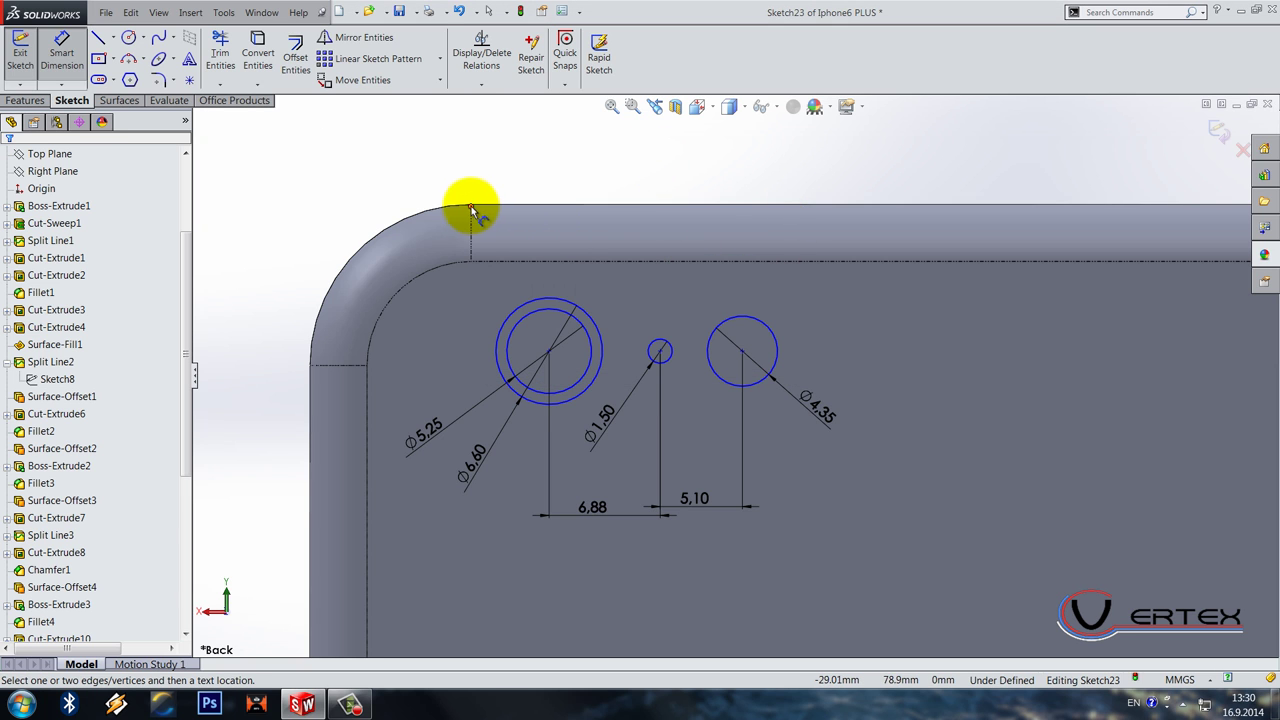
pyautogui.press('Escape')
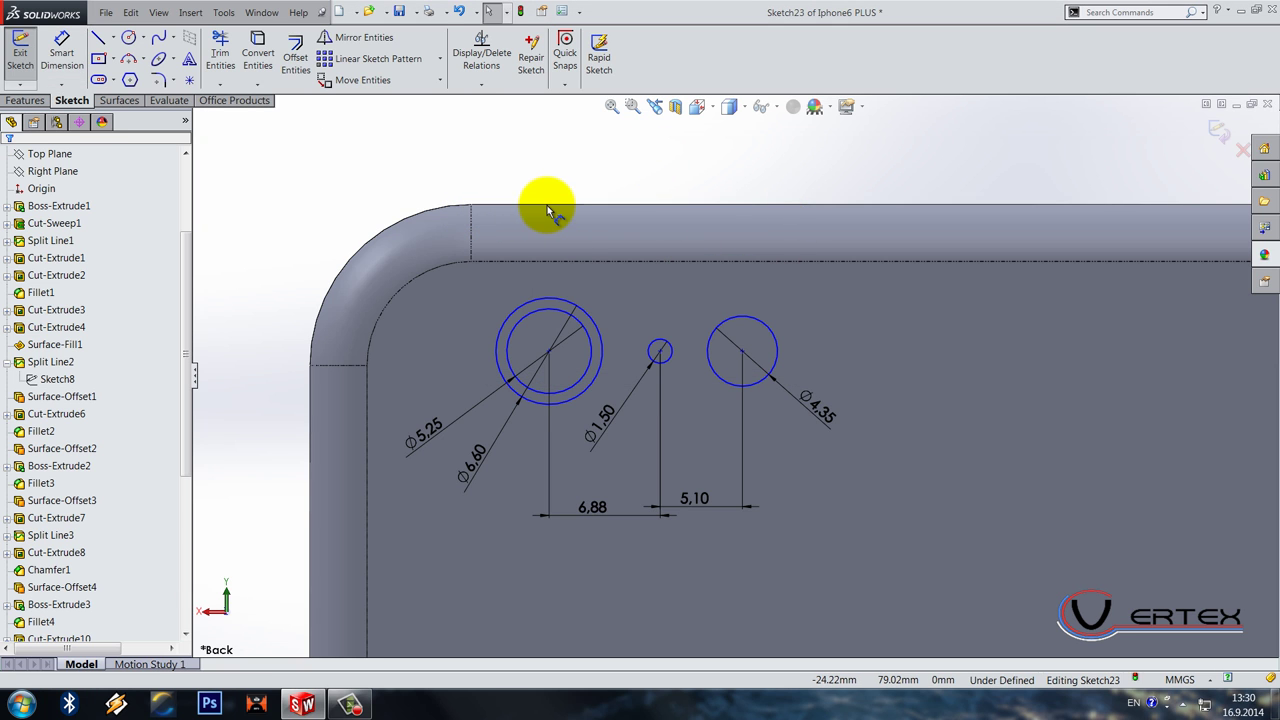
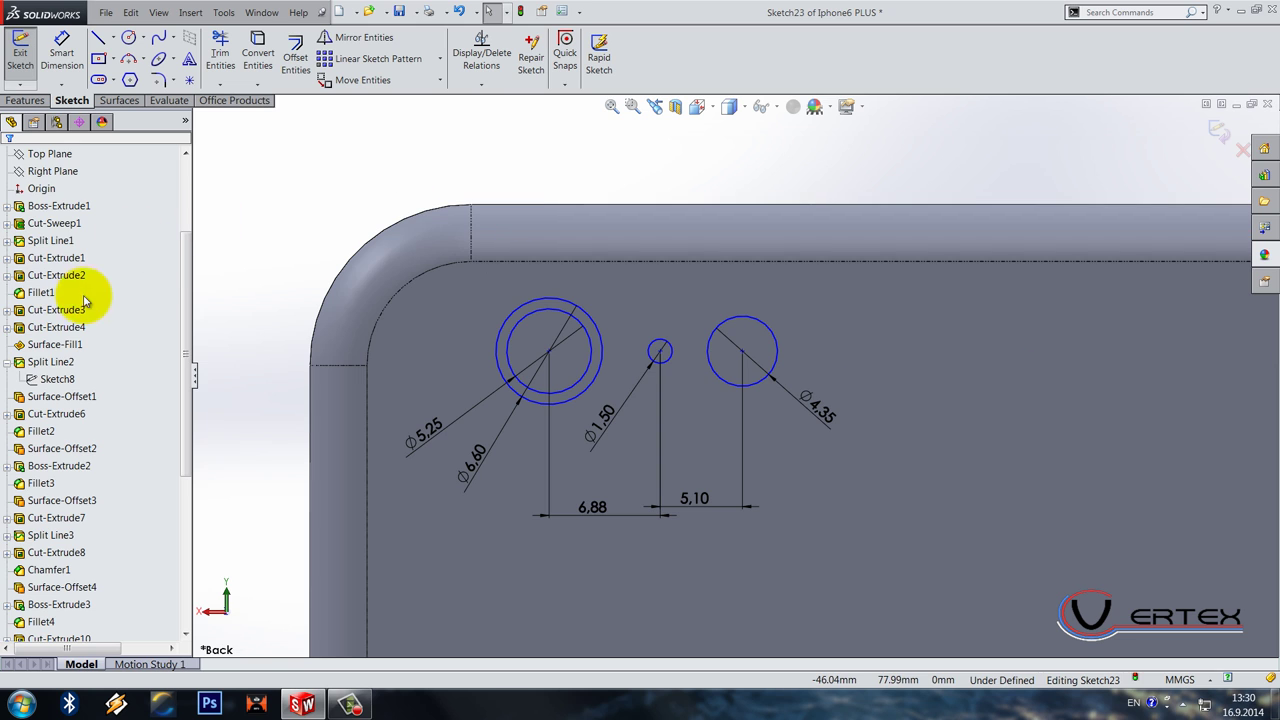
# Step: Show Sketch1 of Boss-Extrude1 as a reference for positioning the camera circles
pyautogui.scroll(3, 60, 300)
pyautogui.click(8, 344)
pyautogui.rightClick(47, 368)
pyautogui.click(357, 131)
# Step: Dimension the distance from the body outline's upper line to the 4.35 mm circle's centre as 7.1 mm
pyautogui.click(64, 53)
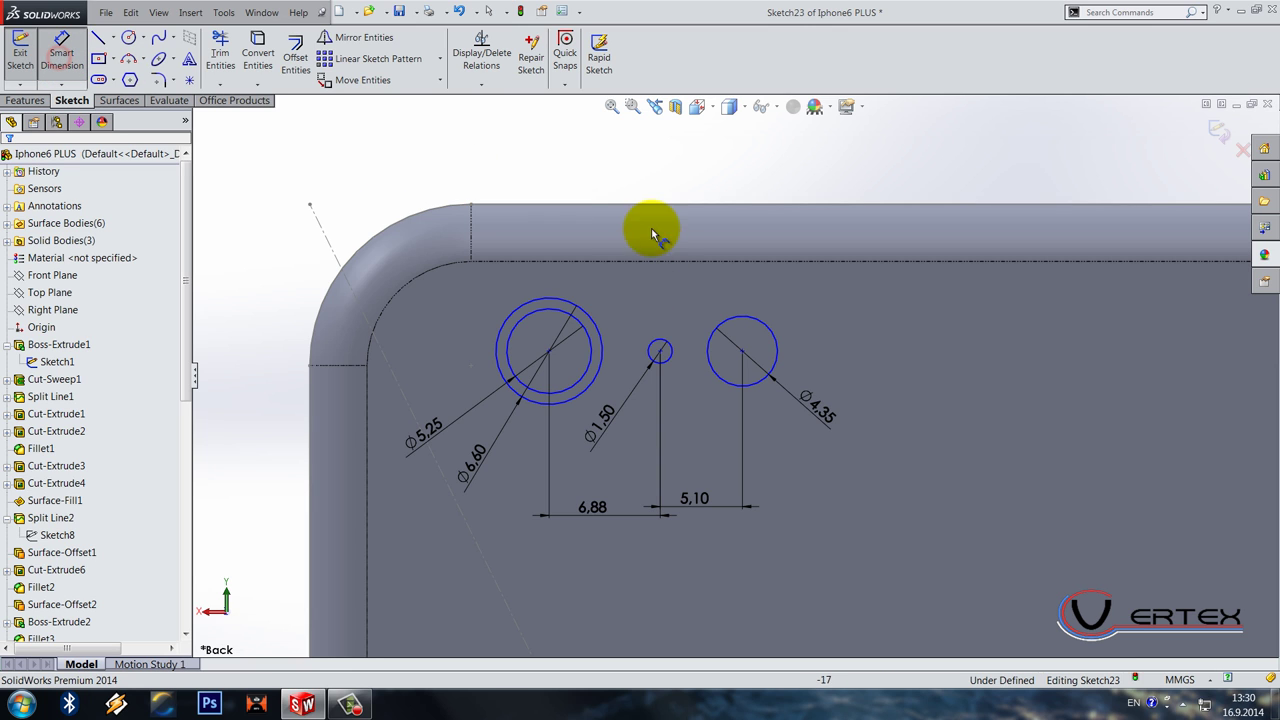
pyautogui.click(632, 205)
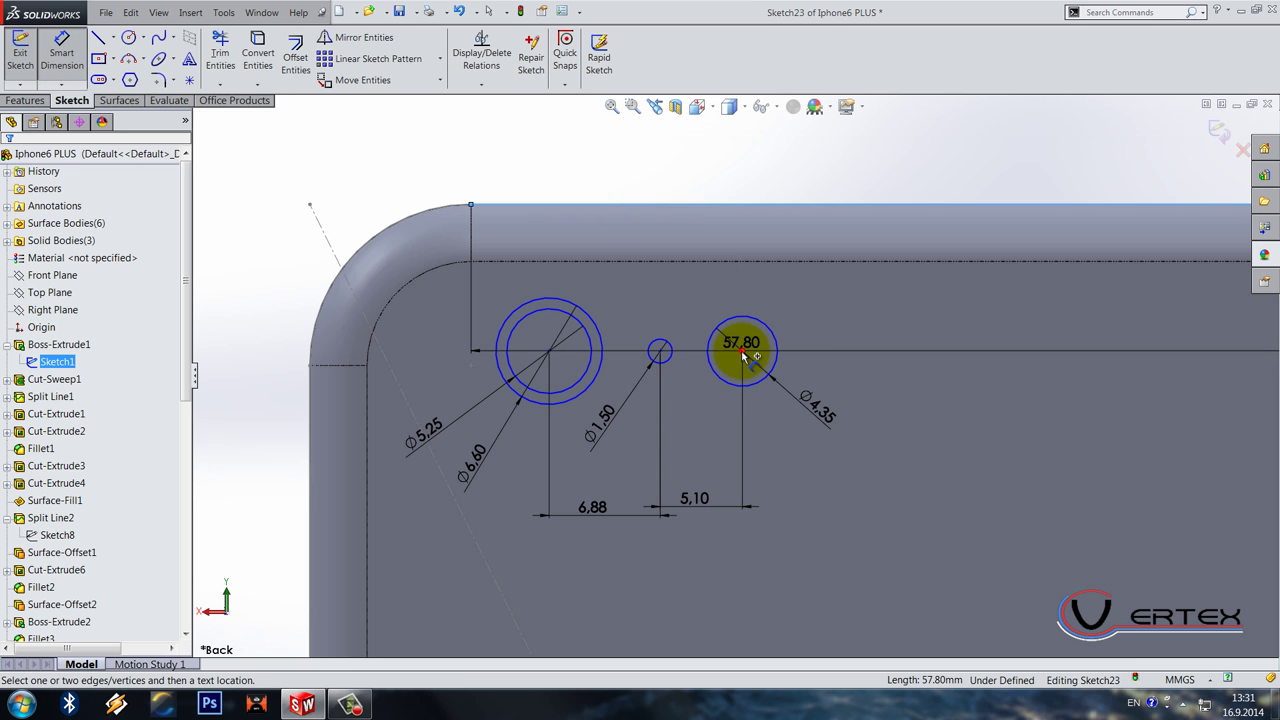
pyautogui.click(745, 350)
pyautogui.click(824, 310)
pyautogui.write('7.1')
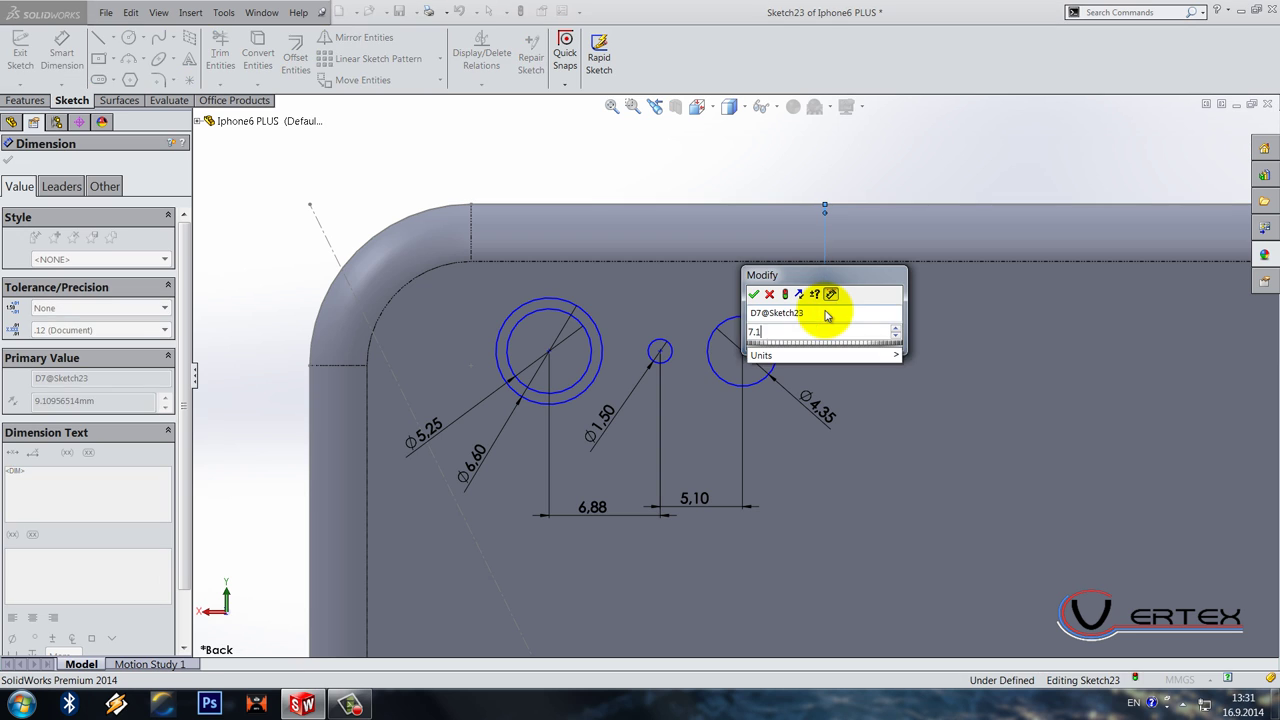
pyautogui.press('Return')
pyautogui.click(860, 157)
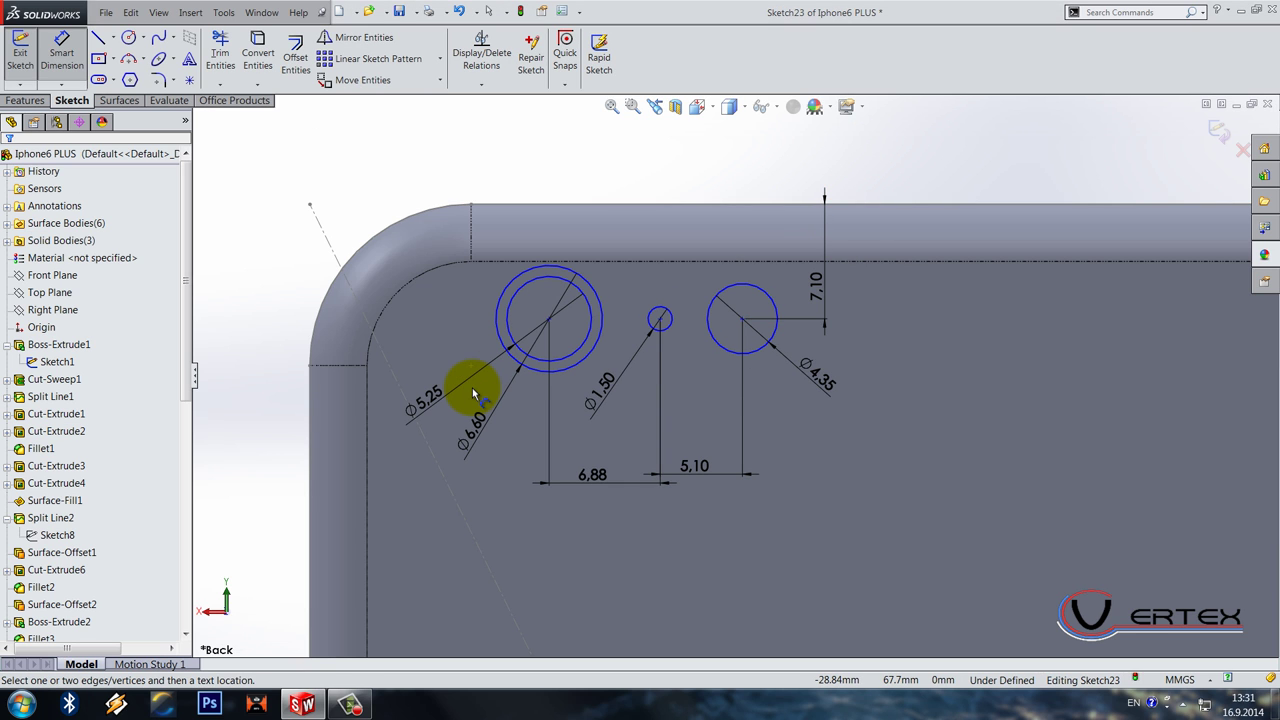
# Step: Dimension the distance from the body outline's side line to the concentric pair's centre as 14.85 mm
pyautogui.click(312, 430)
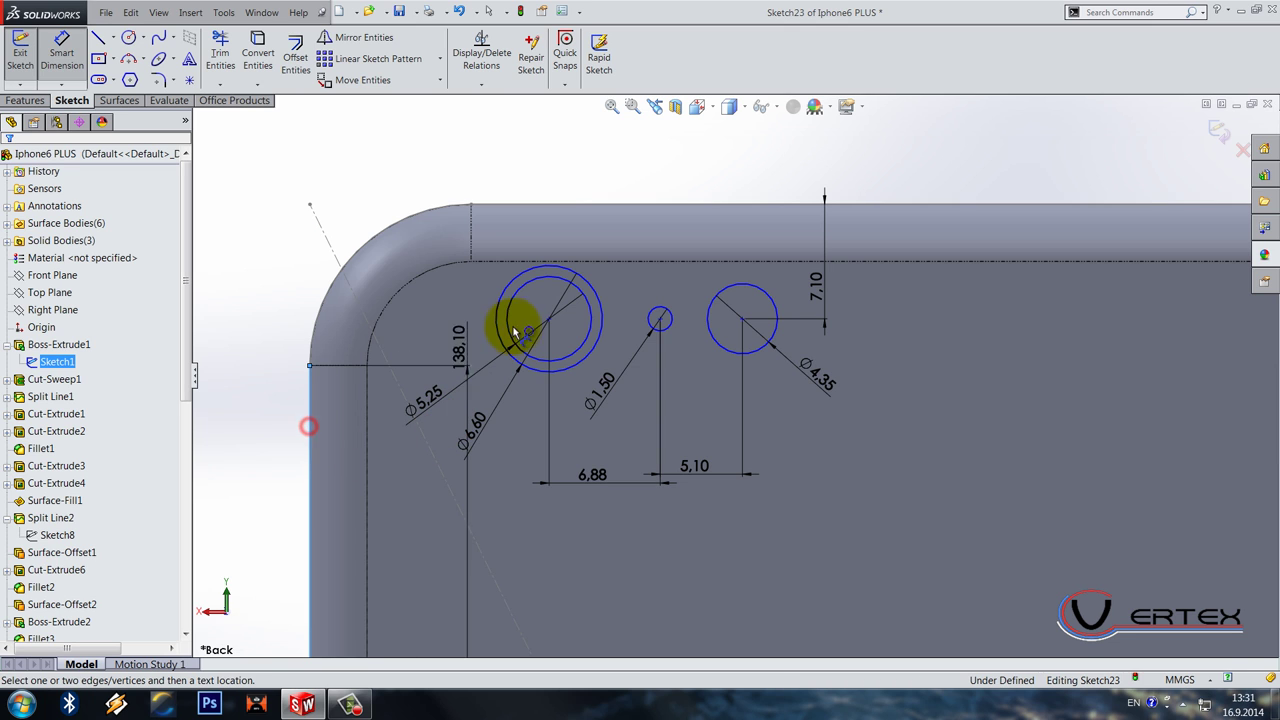
pyautogui.click(548, 320)
pyautogui.click(440, 157)
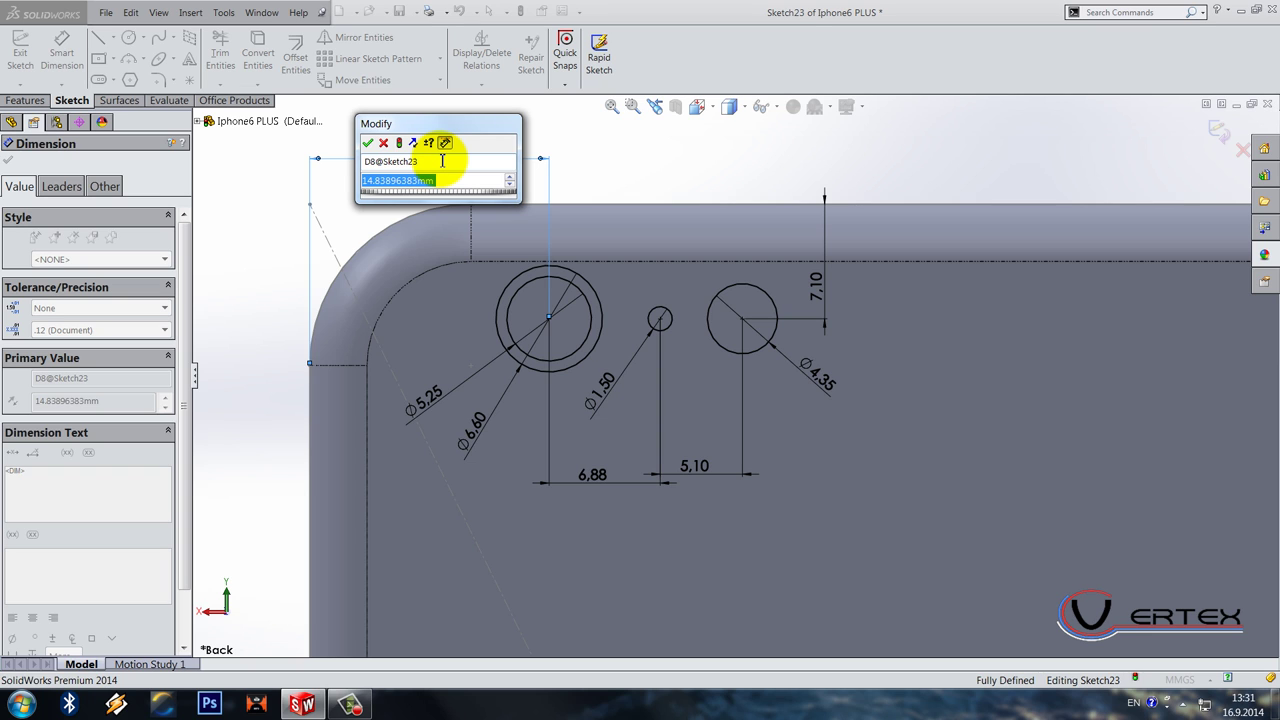
pyautogui.write('14.85')
pyautogui.press('Return')
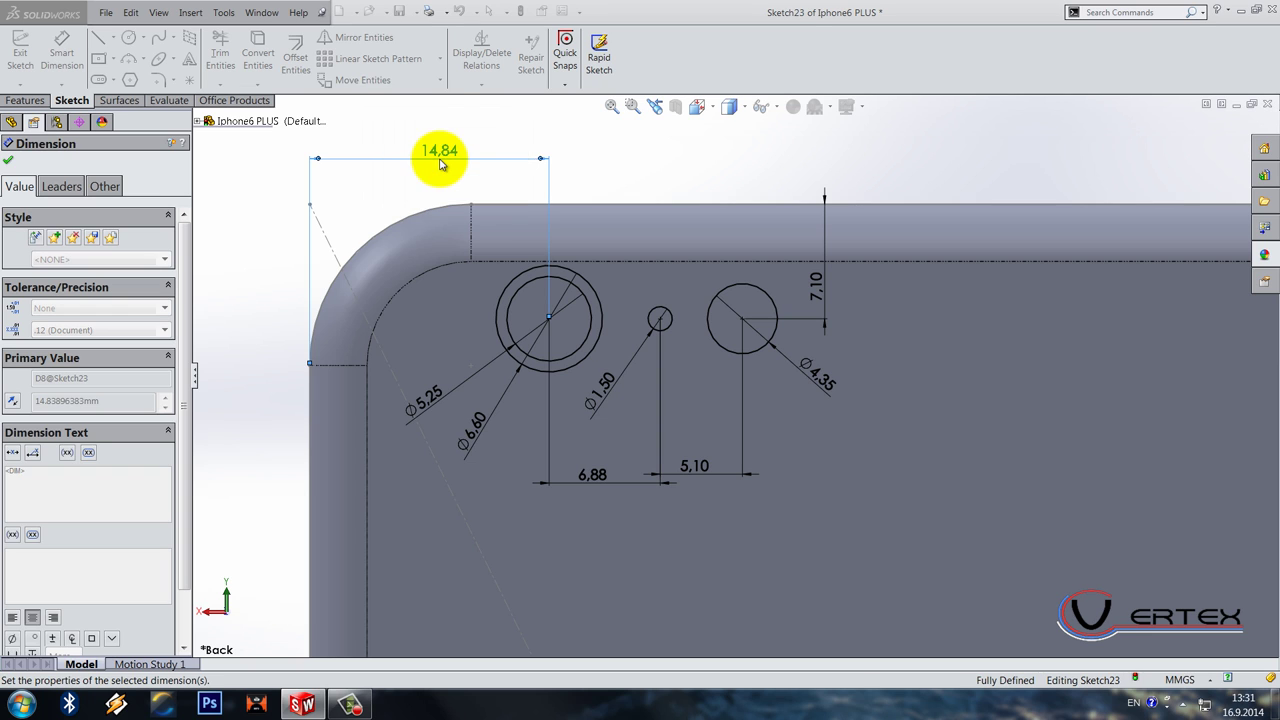
pyautogui.press('Escape')
pyautogui.scroll(1, 597, 172)
pyautogui.press('z')
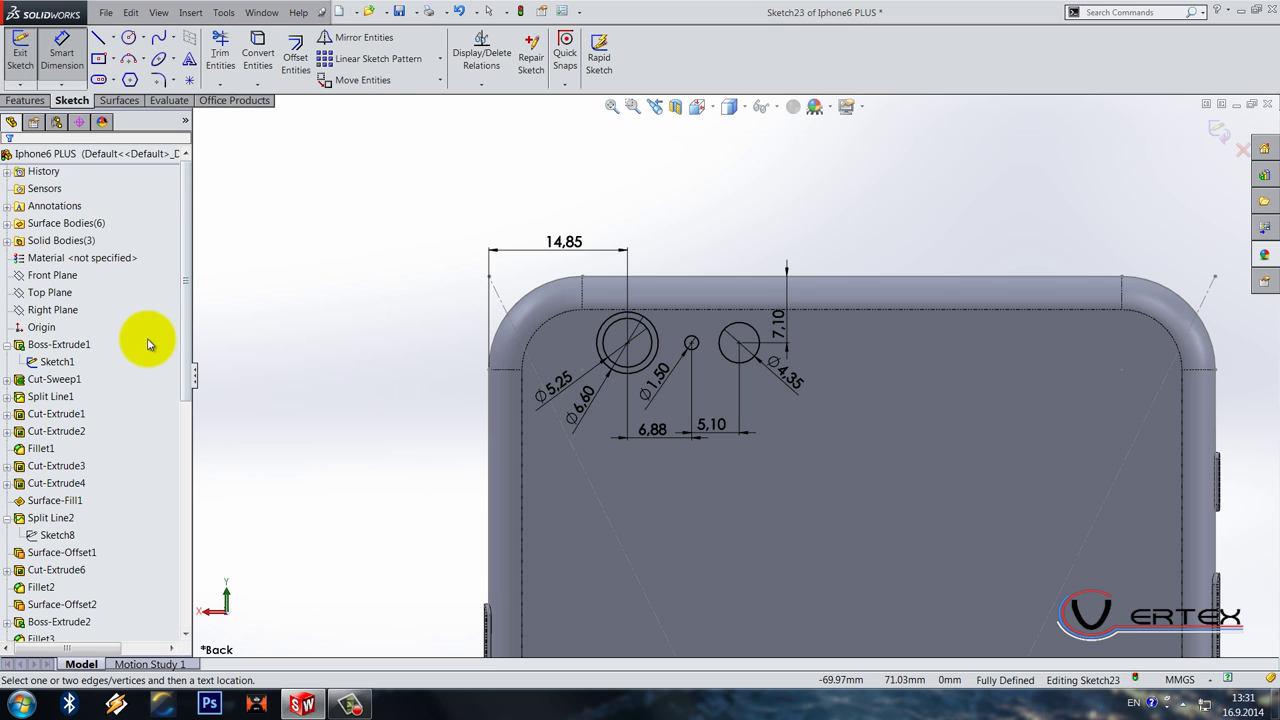
# Step: Hide Sketch1 of Boss-Extrude1 again and finish the camera circles sketch
pyautogui.rightClick(60, 362)
pyautogui.click(95, 395)
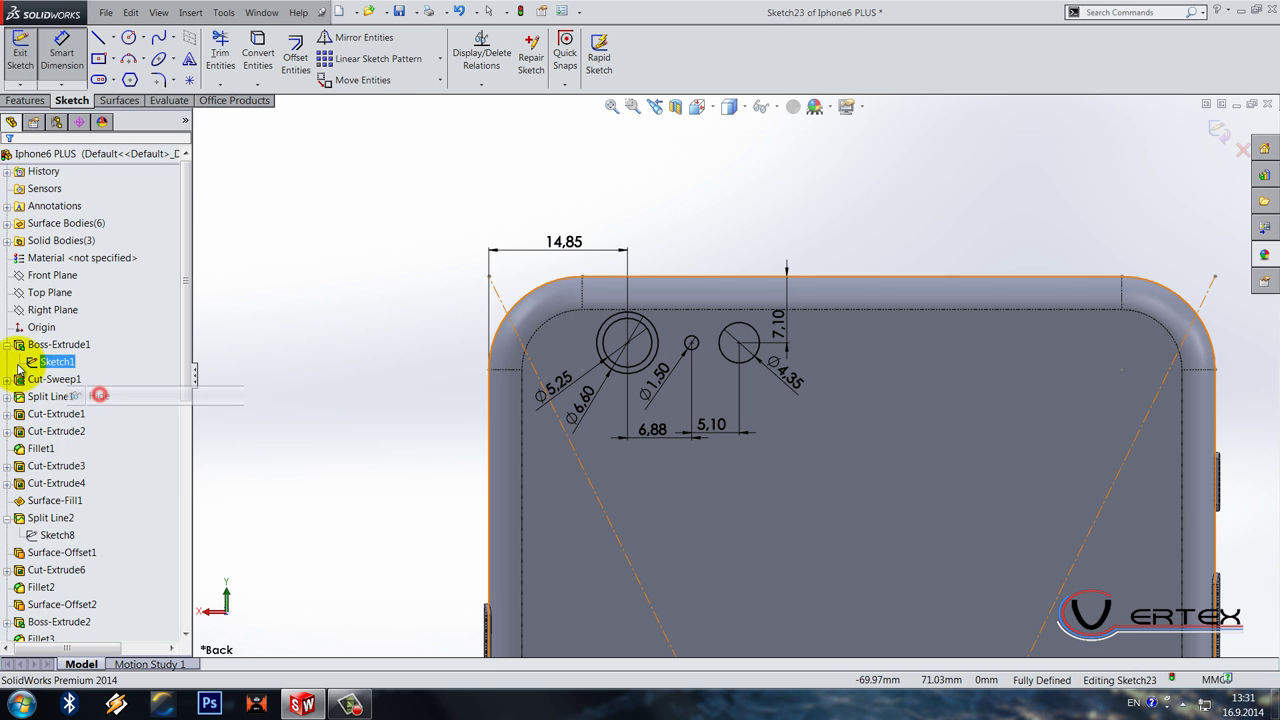
pyautogui.click(8, 344)
pyautogui.click(1220, 130)
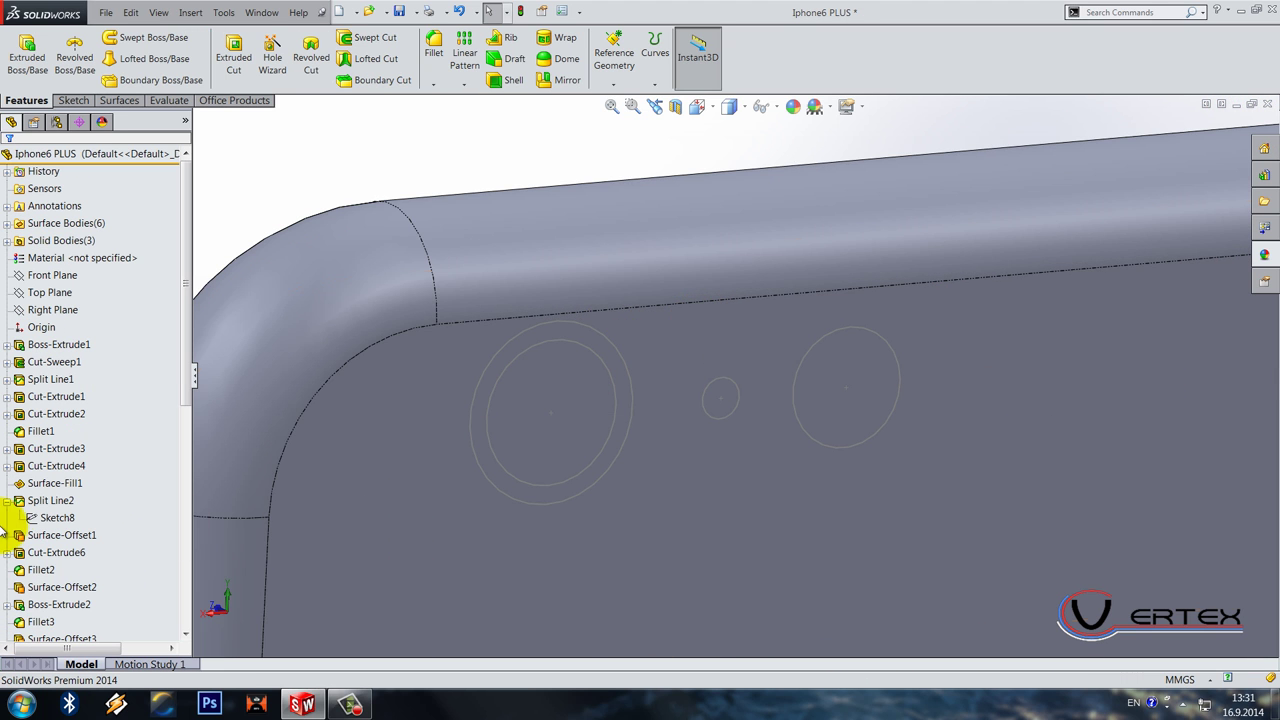
# Step: Extrude only the ring between the two concentric circles of Sketch23 as a 0.5 mm blind boss
pyautogui.scroll(-8, 70, 560)
pyautogui.click(47, 621)
pyautogui.click(27, 50)
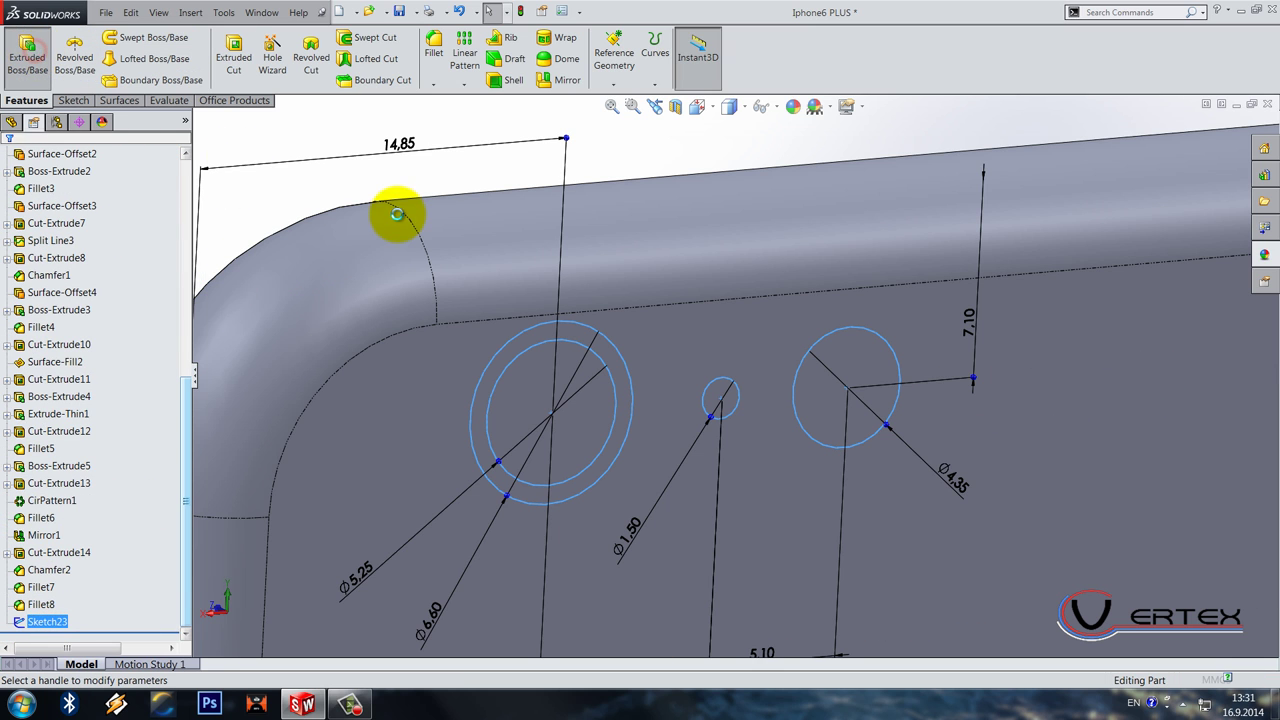
pyautogui.click(47, 480)
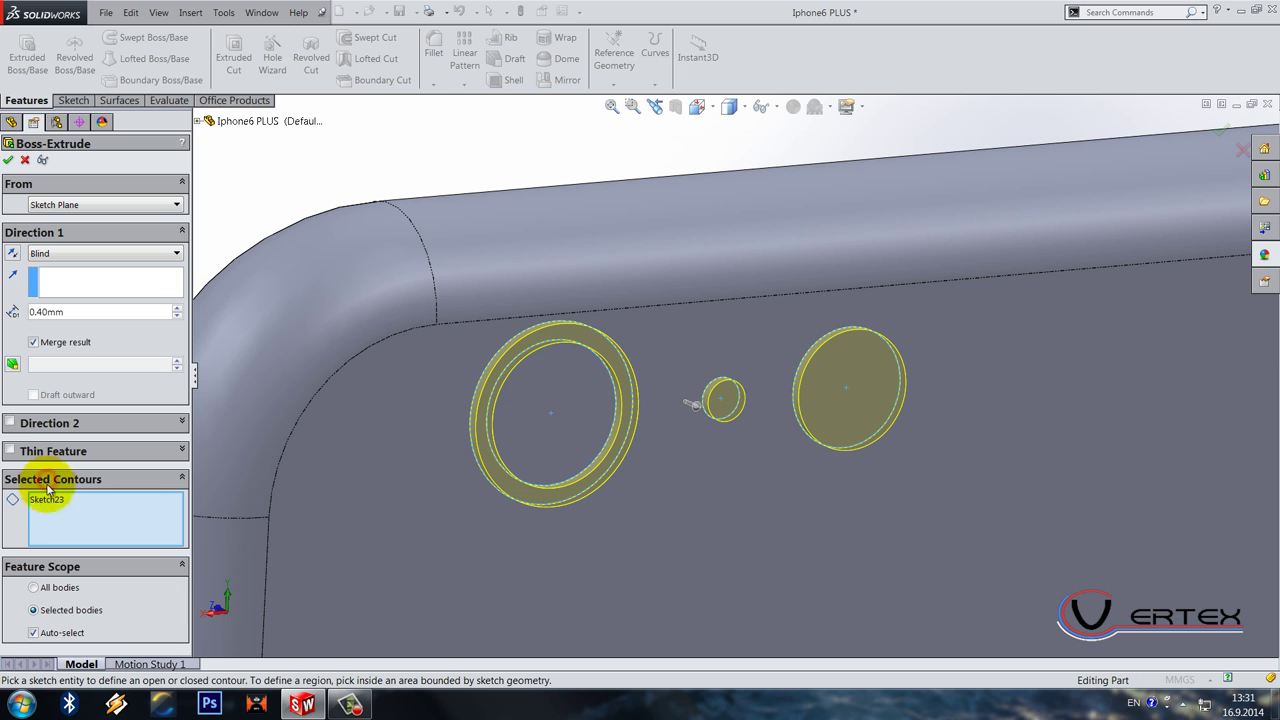
pyautogui.rightClick(50, 505)
pyautogui.click(40, 518)
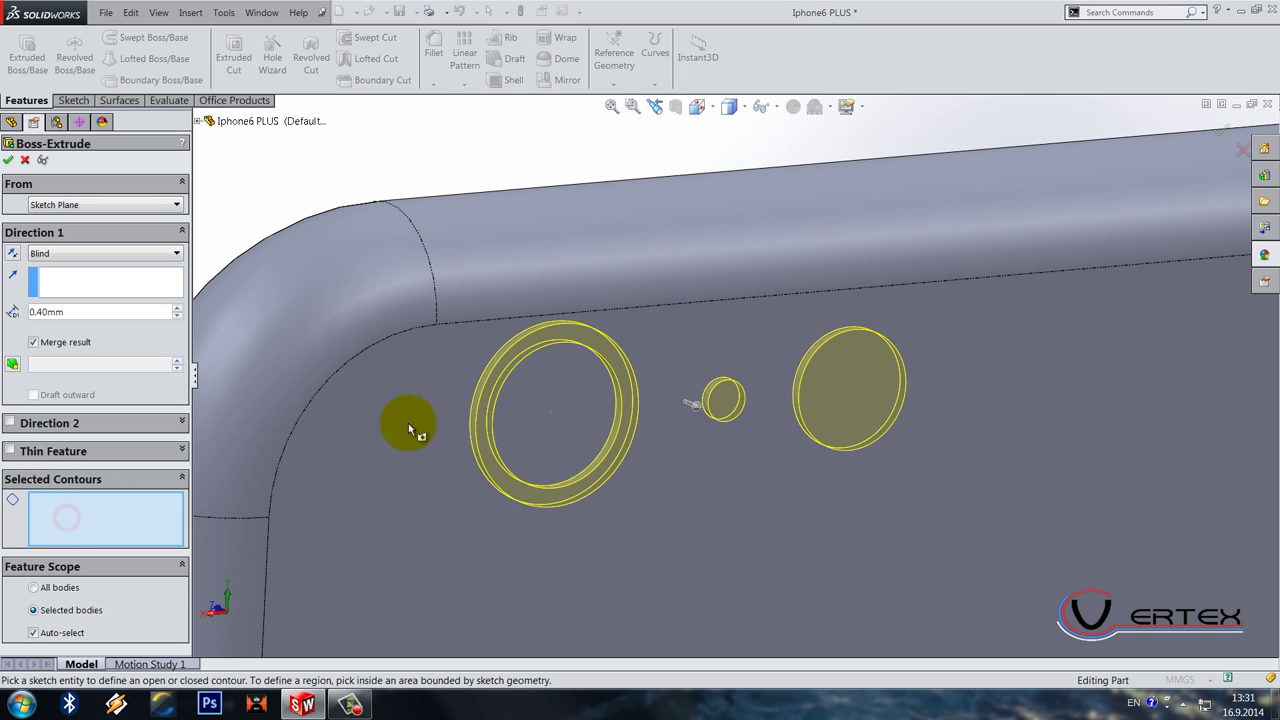
pyautogui.click(492, 386)
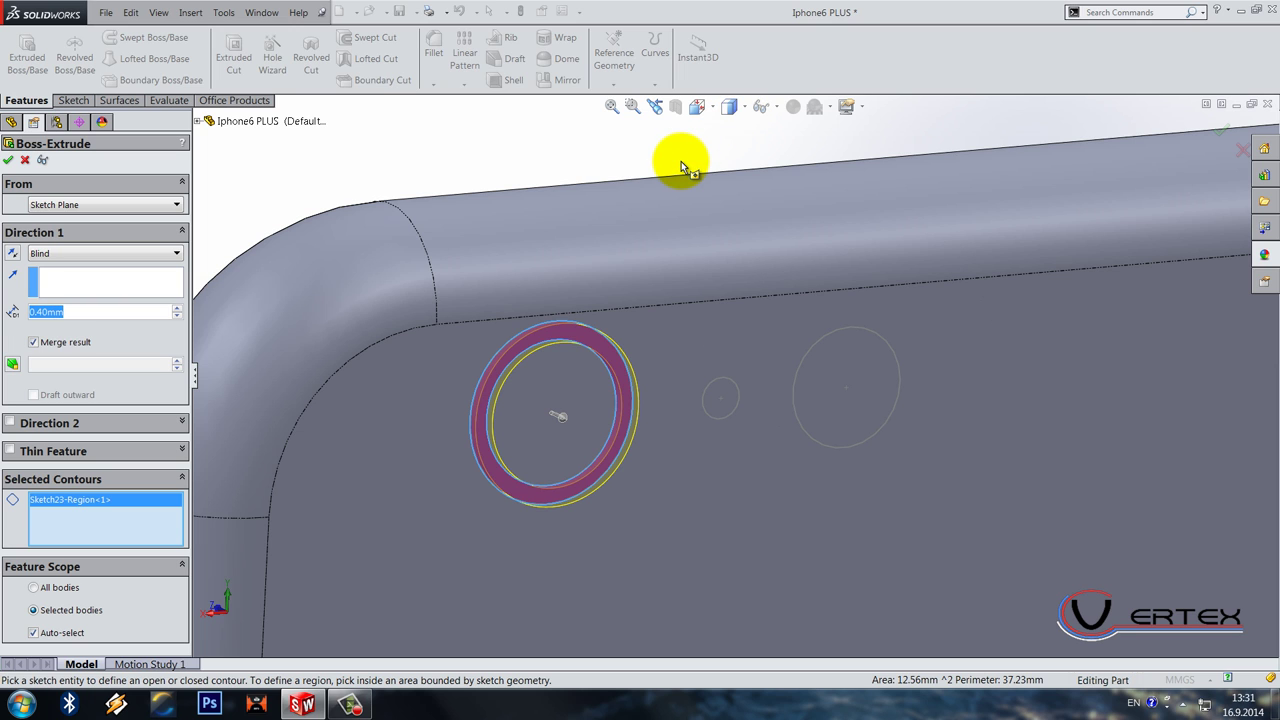
pyautogui.write('0.5')
pyautogui.press('Return')
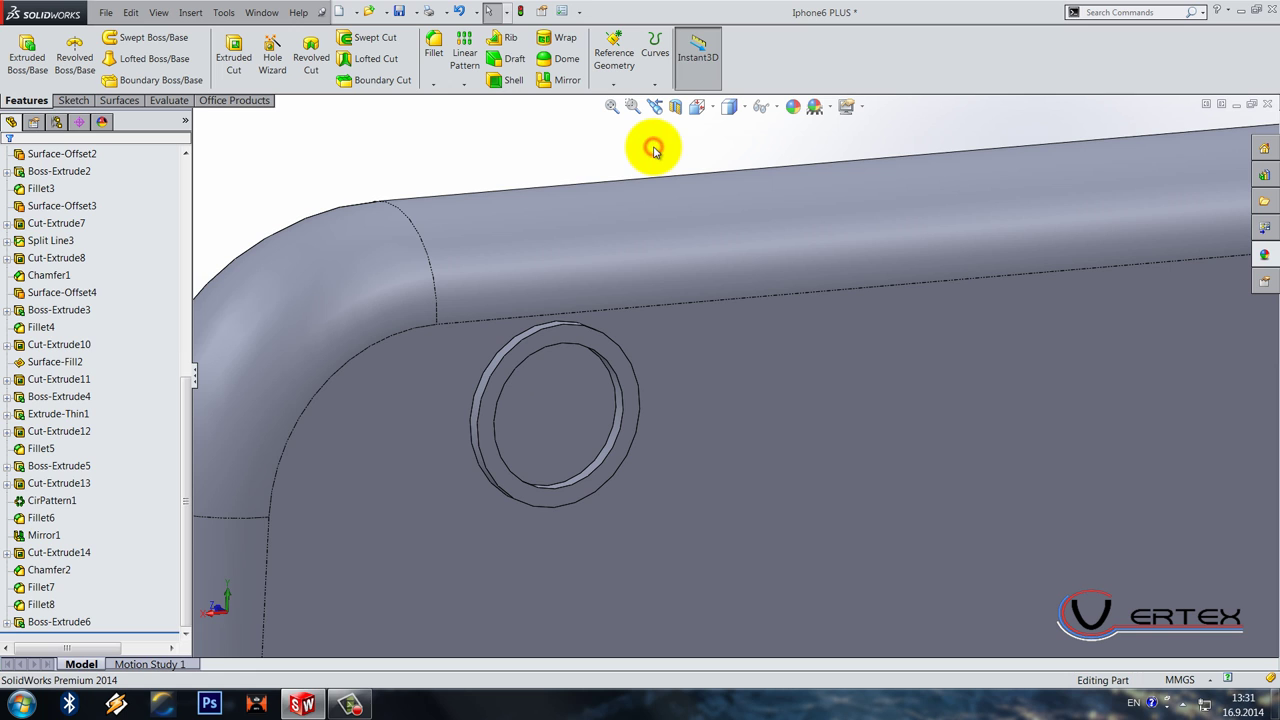
# Step: Chamfer the outer edge of the raised camera ring with a 0.25 mm distance at 45 degrees
pyautogui.click(433, 84)
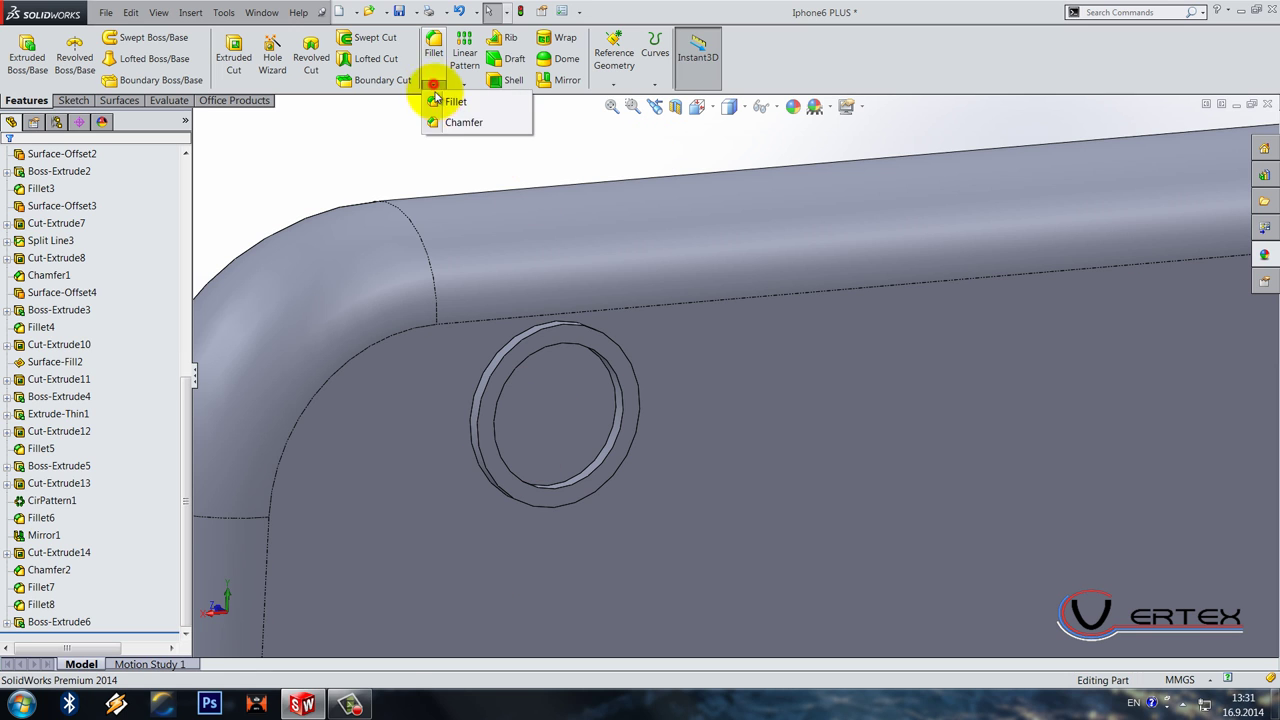
pyautogui.click(455, 123)
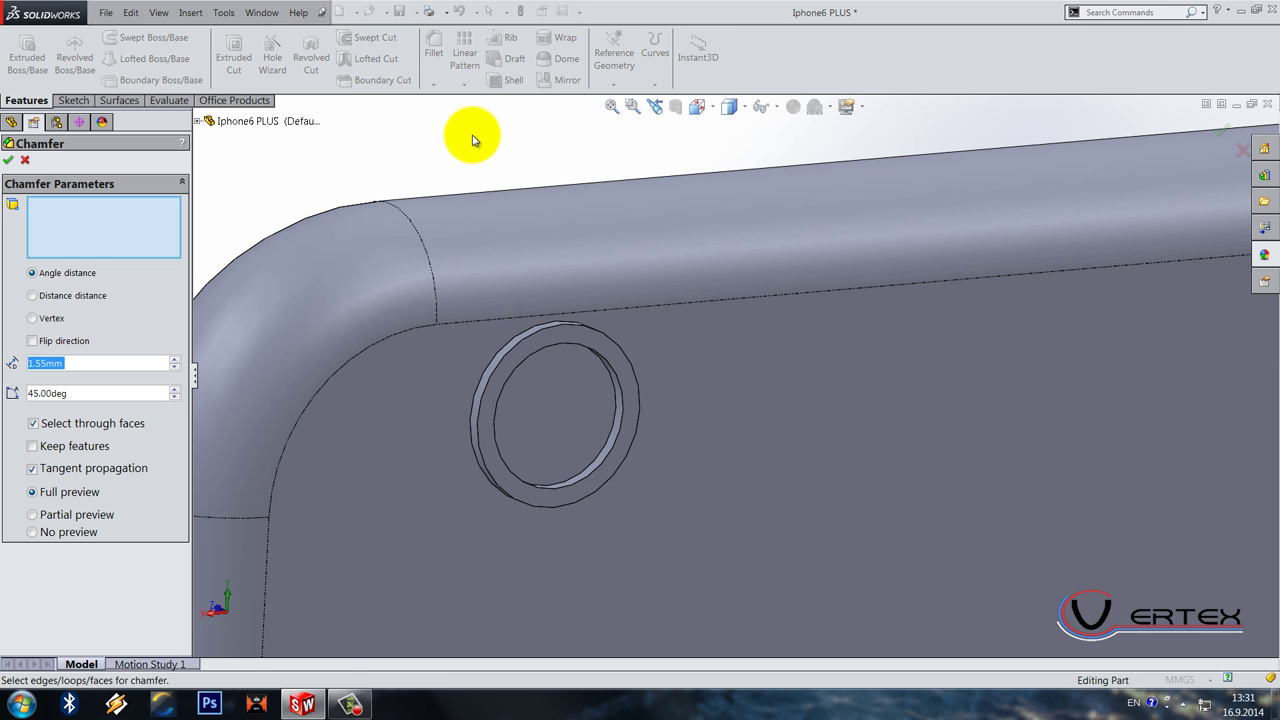
pyautogui.write('0.25')
pyautogui.press('Return')
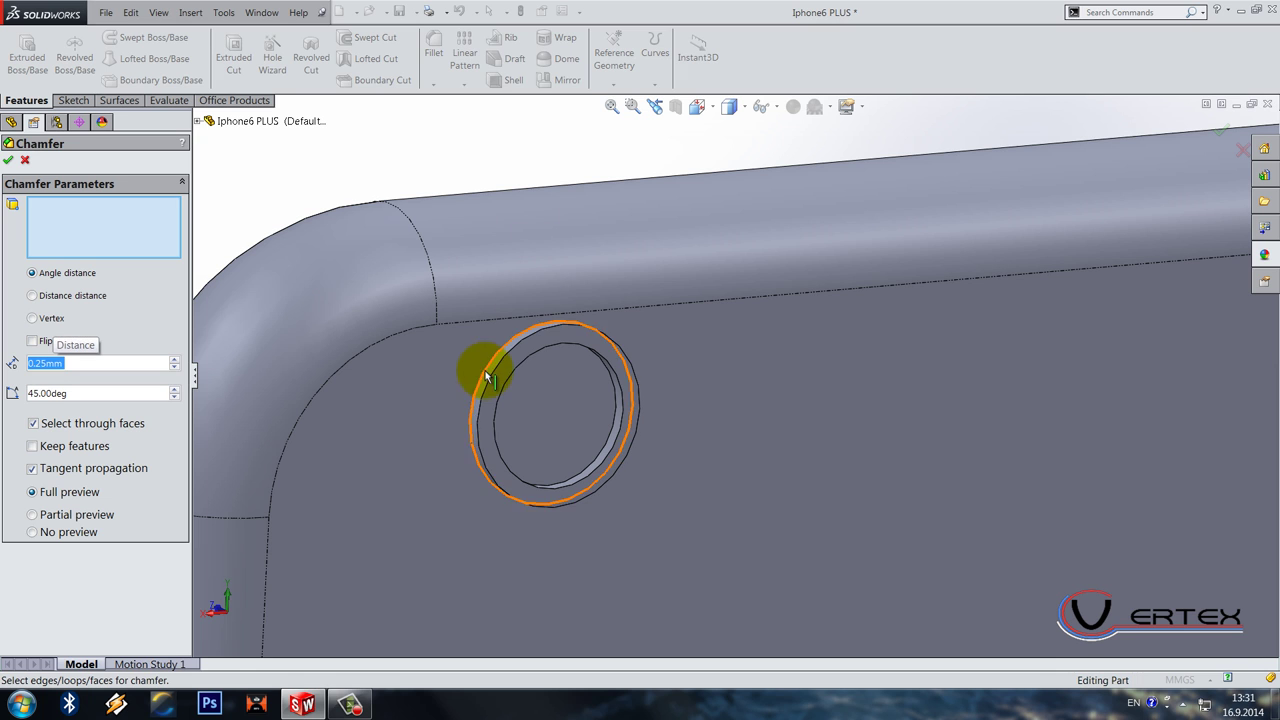
pyautogui.click(488, 376)
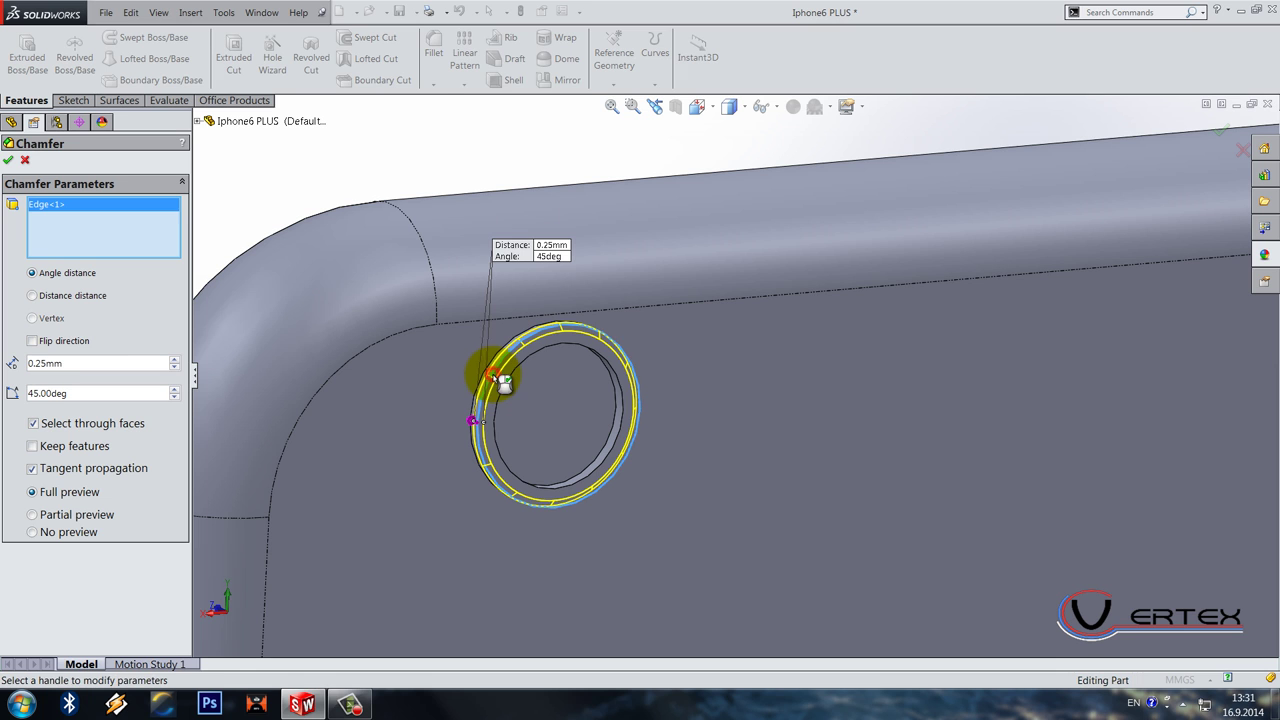
pyautogui.rightClick(437, 155)
# Step: Cut the two separate circles of Sketch23 0.2 mm deep into the back face with a blind Extruded Cut
pyautogui.scroll(-2, 28, 575)
pyautogui.click(20, 620)
pyautogui.click(233, 52)
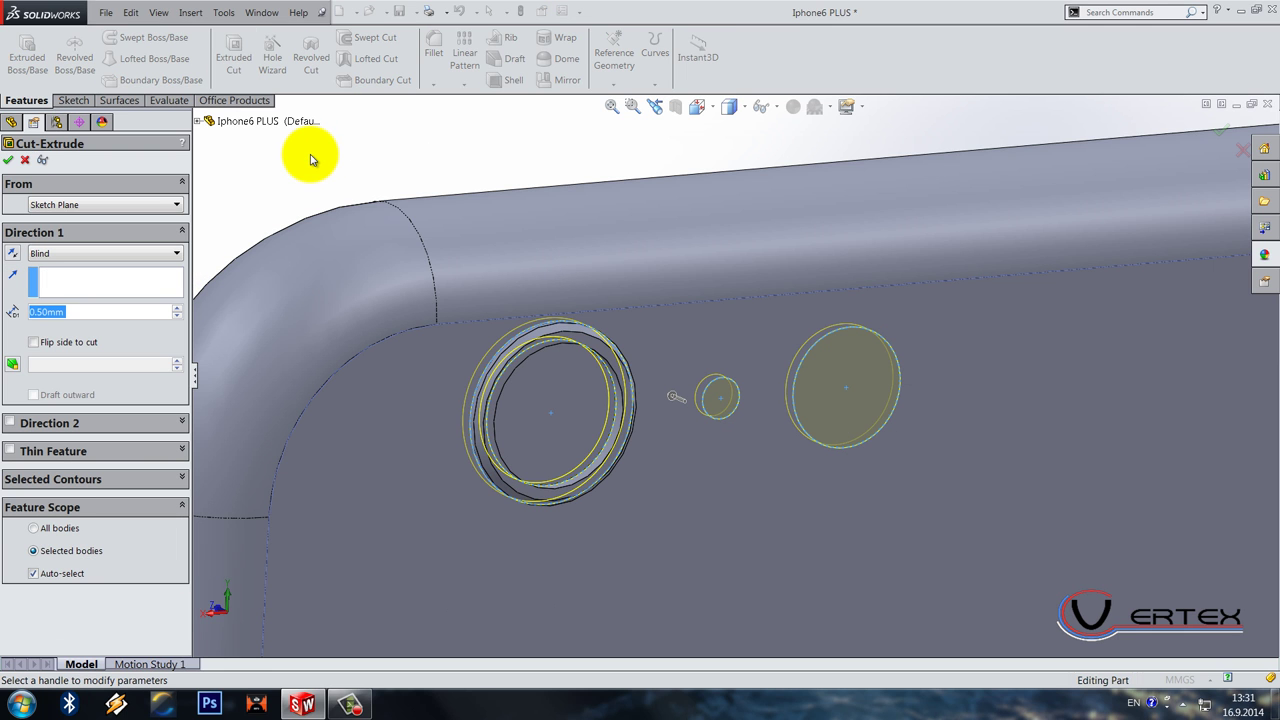
pyautogui.click(63, 478)
pyautogui.rightClick(109, 510)
pyautogui.click(110, 514)
pyautogui.click(720, 398)
pyautogui.click(815, 385)
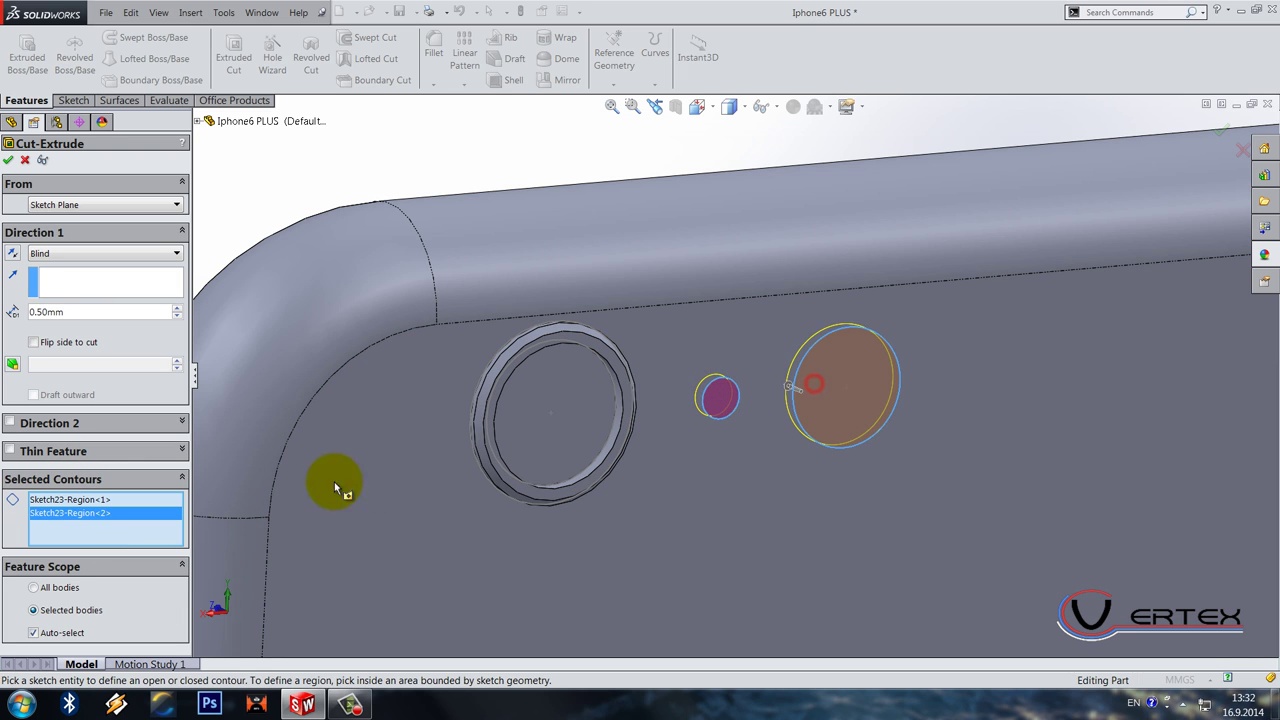
pyautogui.doubleClick(80, 313)
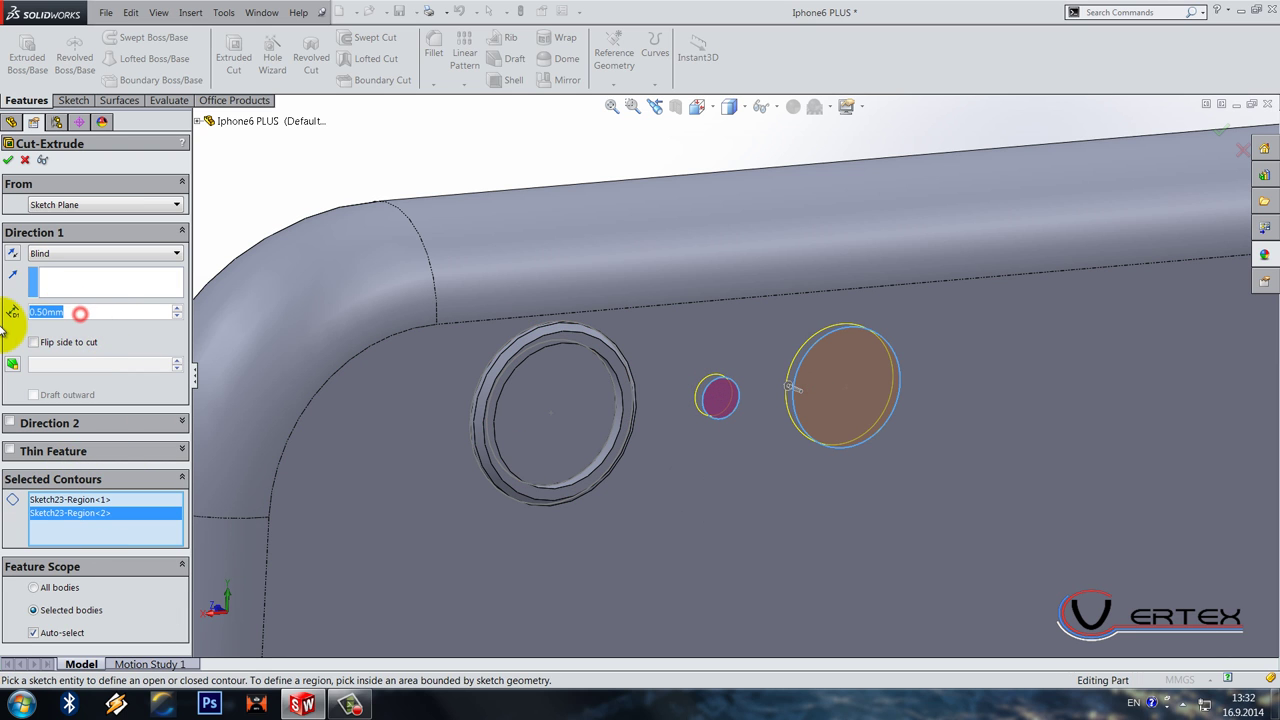
pyautogui.write('0.2')
pyautogui.press('Return')
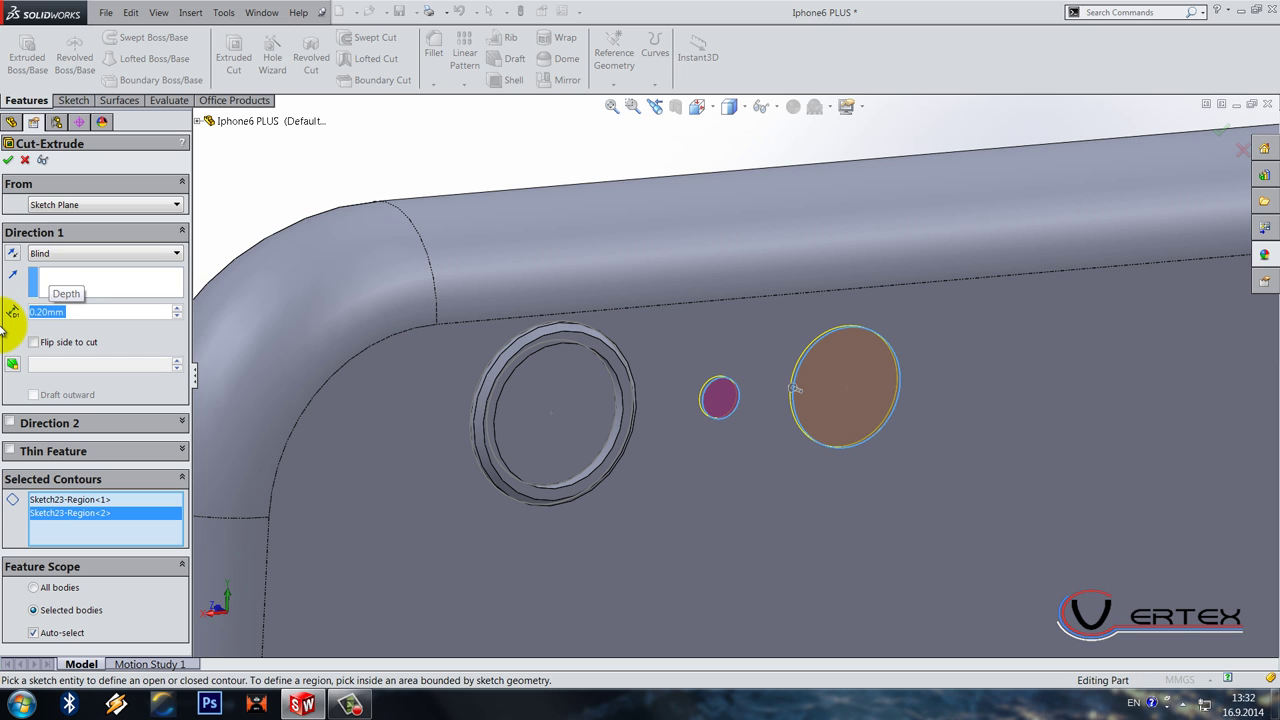
pyautogui.press('Return')
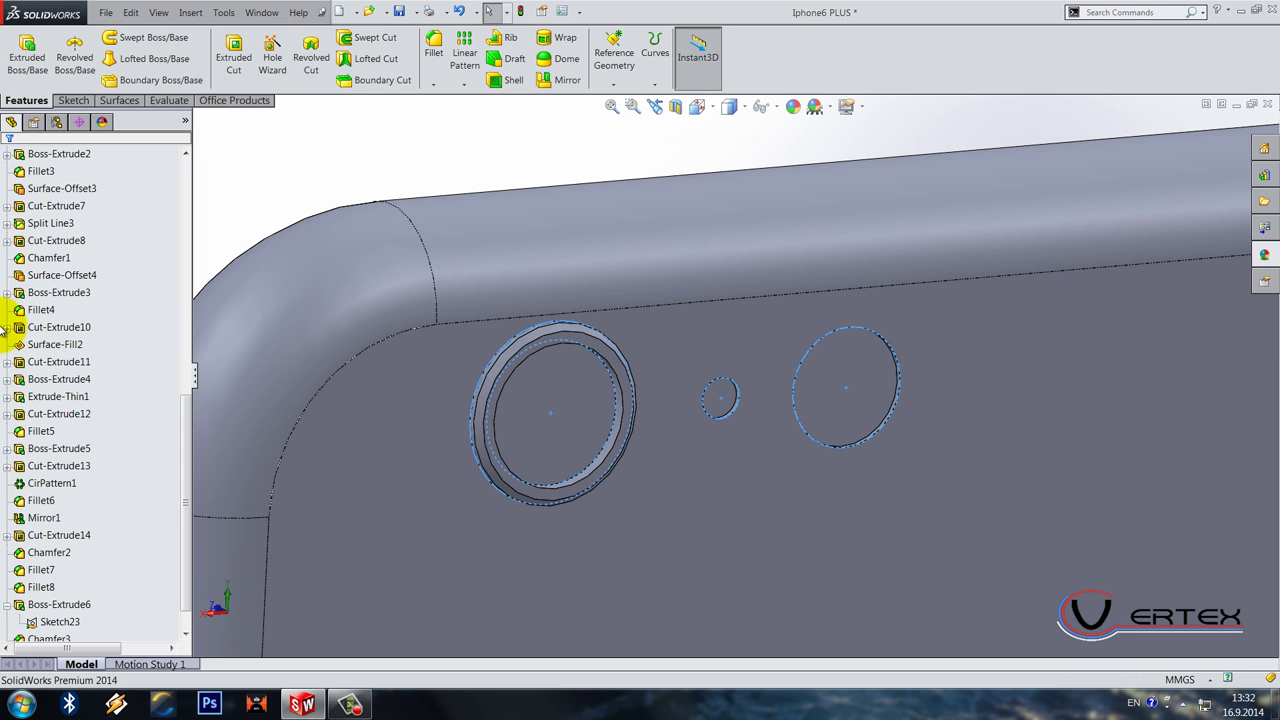
pyautogui.click(300, 168)
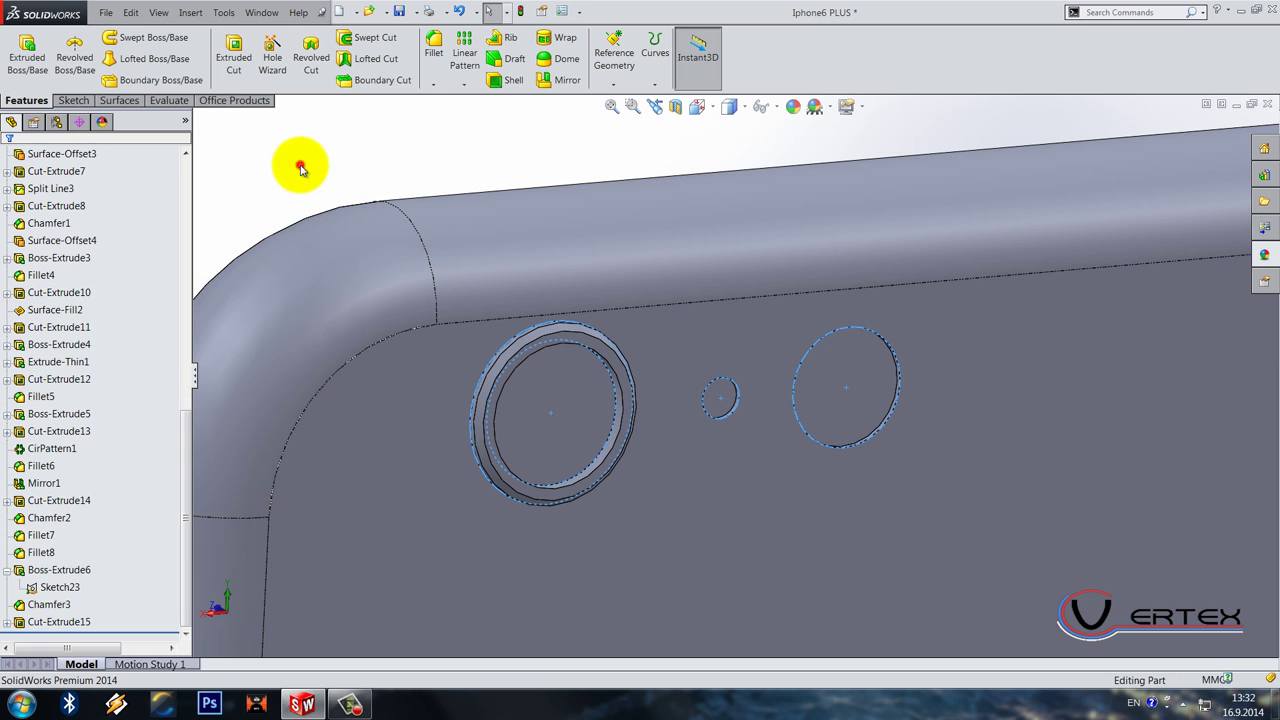
pyautogui.press('z')
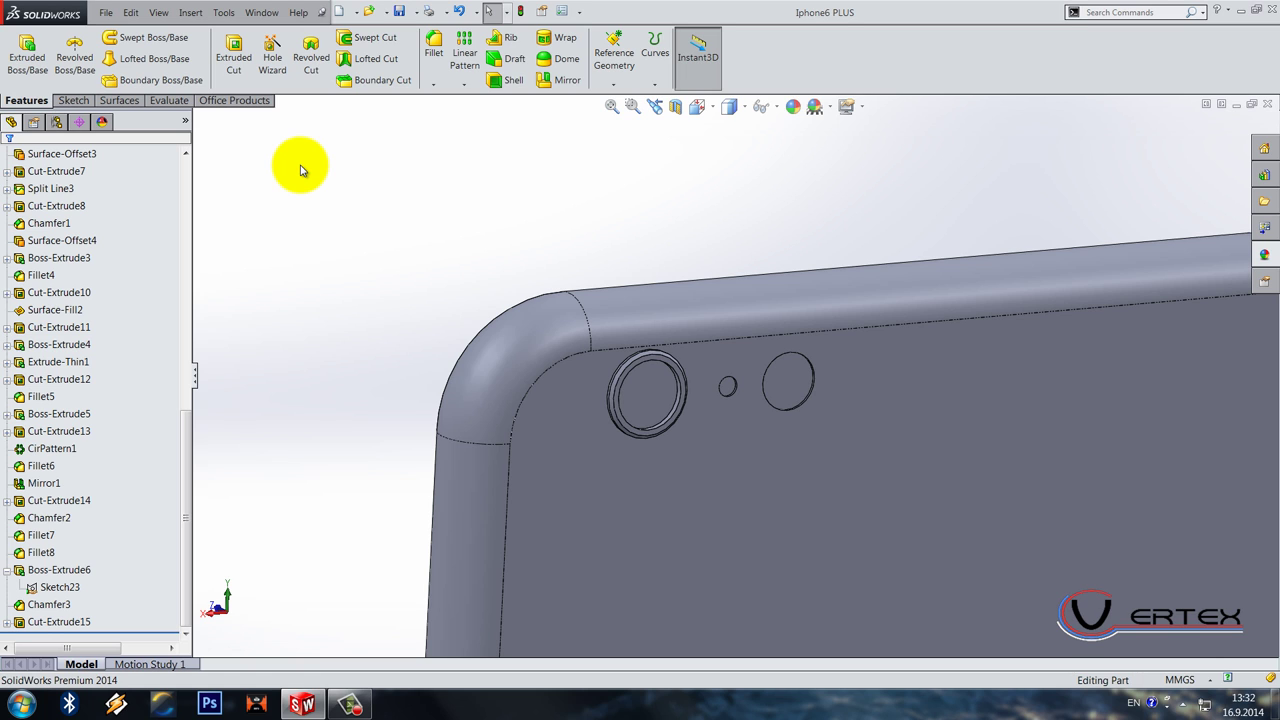
# Step: Start a sketch on the circular face inside the raised camera ring and convert the face's edge into a sketch circle
pyautogui.scroll(-2, 638, 307)
pyautogui.click(676, 460)
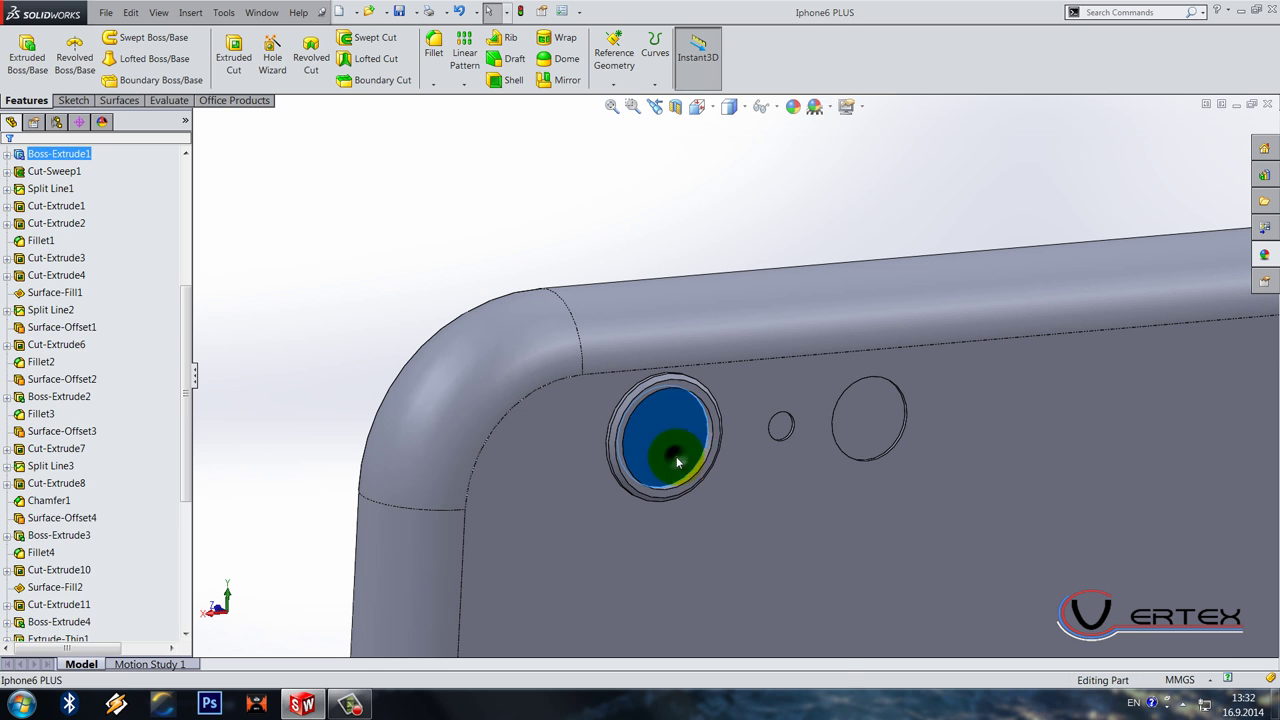
pyautogui.rightClick(676, 457)
pyautogui.click(694, 314)
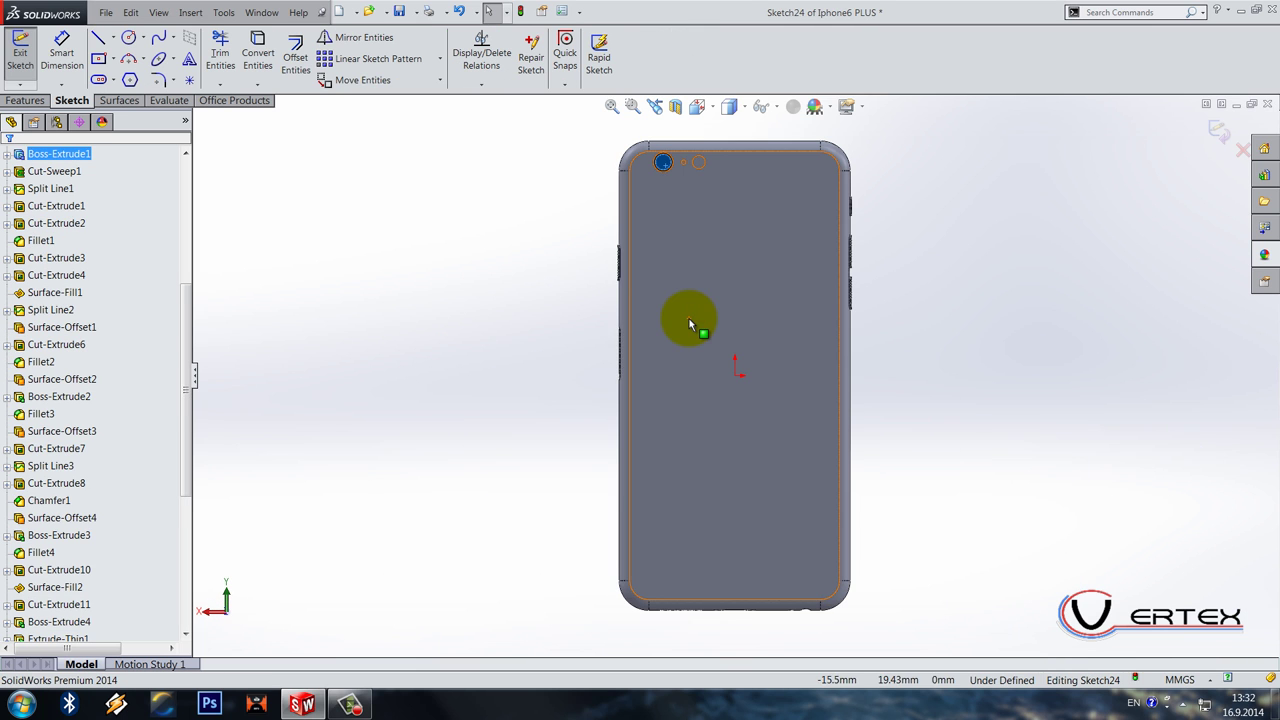
pyautogui.click(258, 57)
pyautogui.scroll(-3, 700, 215)
pyautogui.click(630, 226)
pyautogui.scroll(-3, 630, 226)
pyautogui.click(295, 57)
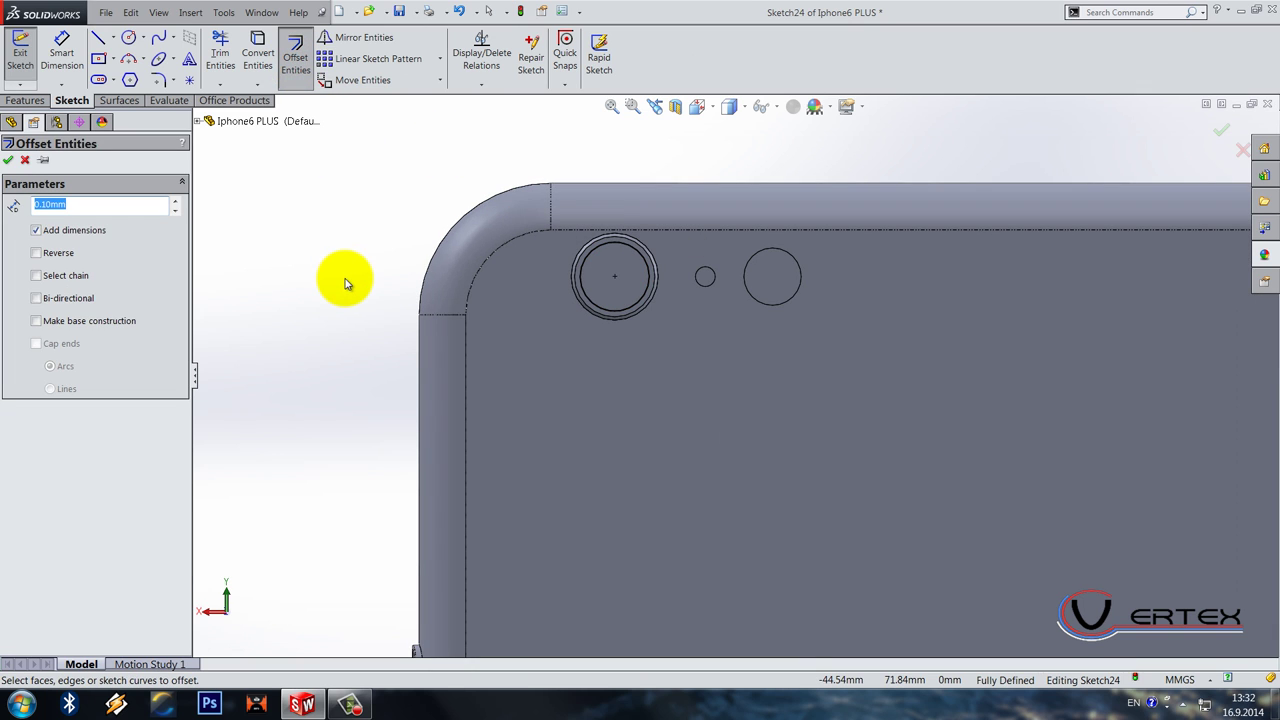
pyautogui.click(128, 37)
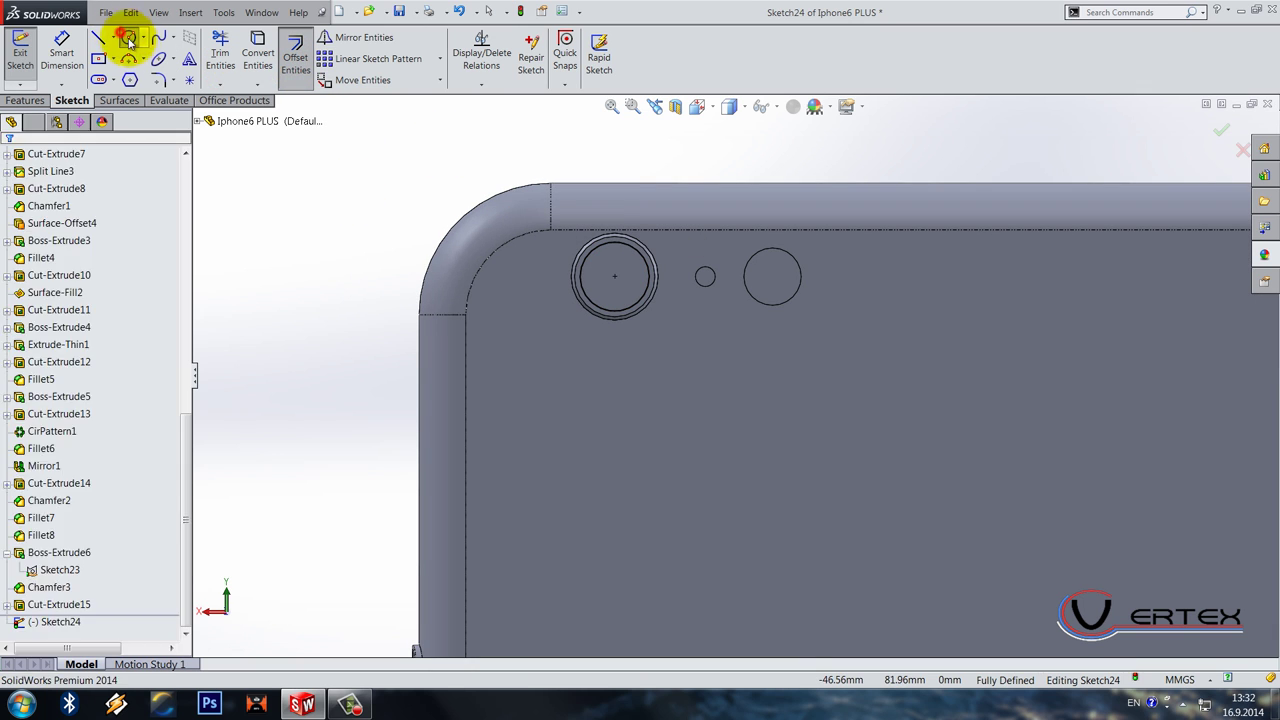
pyautogui.click(616, 277)
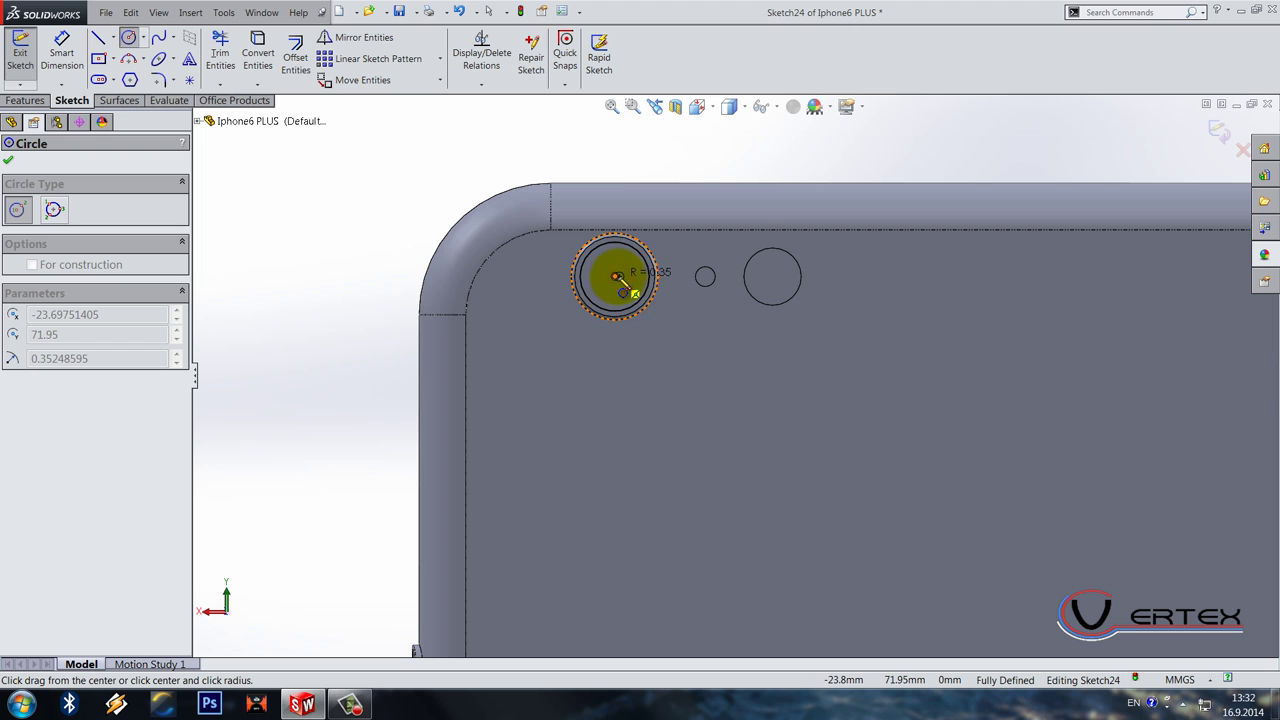
pyautogui.scroll(-3, 618, 280)
pyautogui.press('Escape')
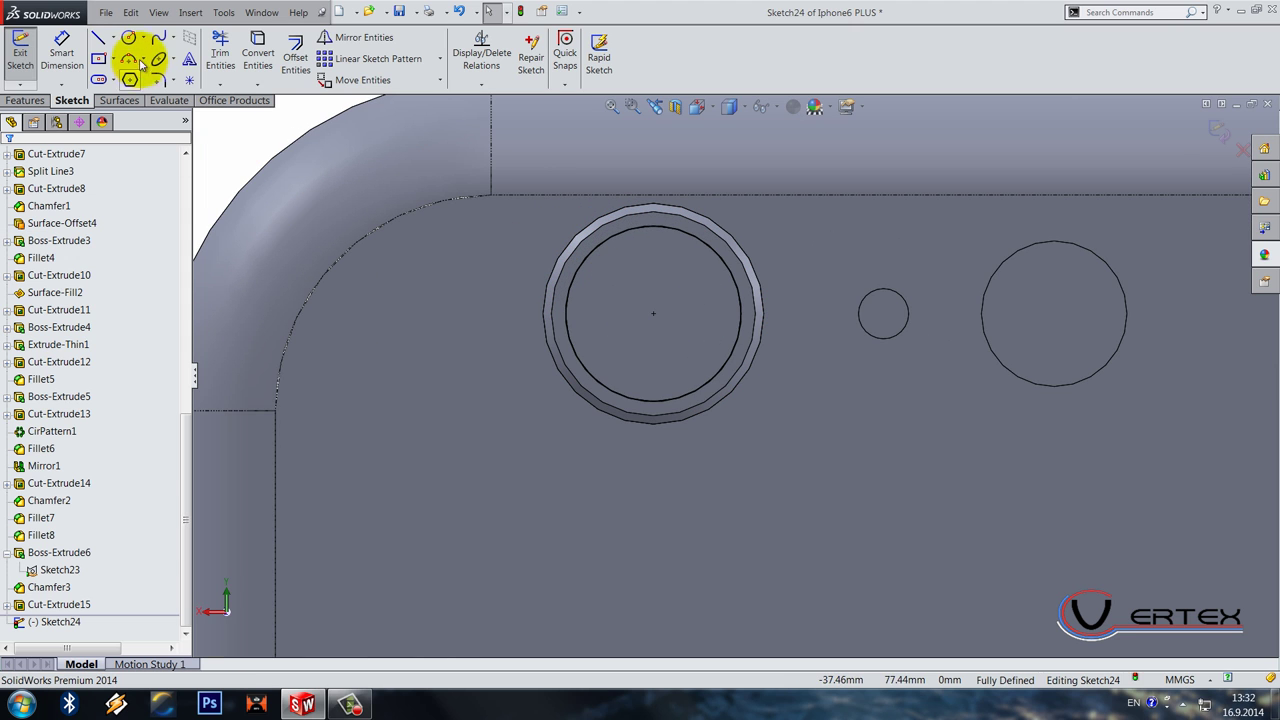
# Step: Draw a circle centred on the converted camera circle and set its diameter to 4 mm
pyautogui.press('Return')
pyautogui.click(653, 315)
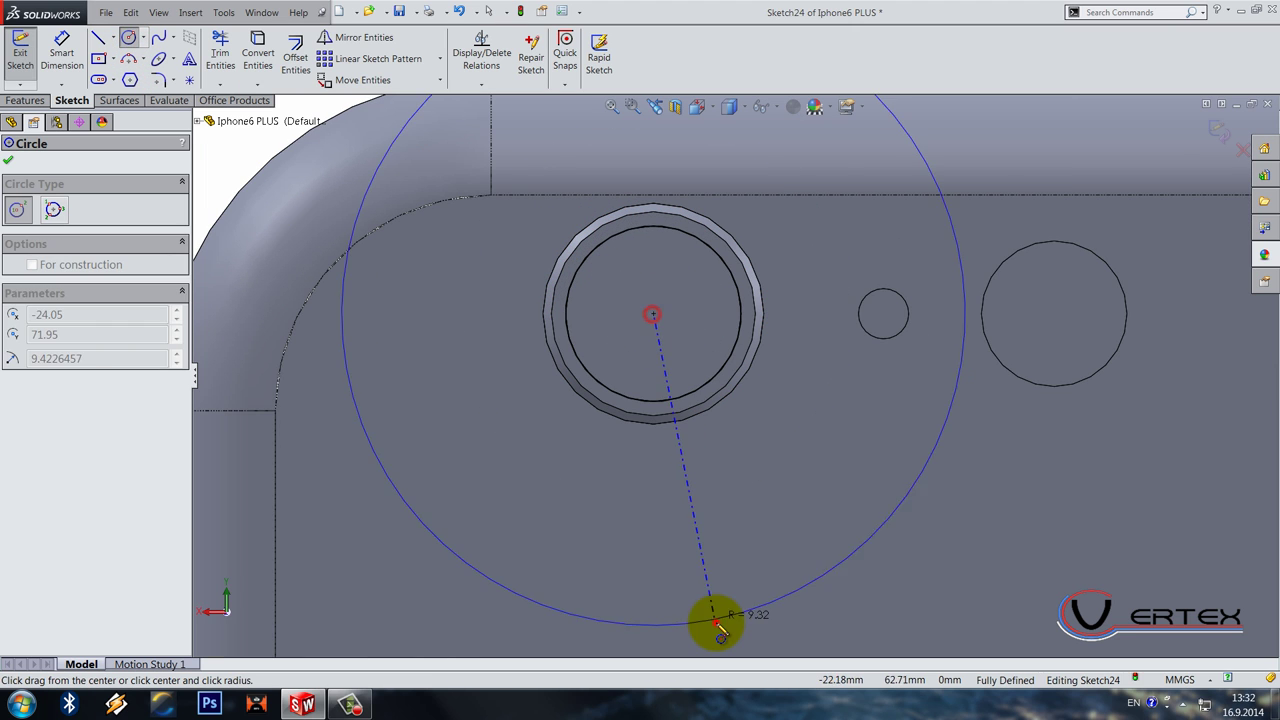
pyautogui.click(716, 622)
pyautogui.click(62, 47)
pyautogui.click(347, 397)
pyautogui.click(437, 385)
pyautogui.write('4')
pyautogui.press('Return')
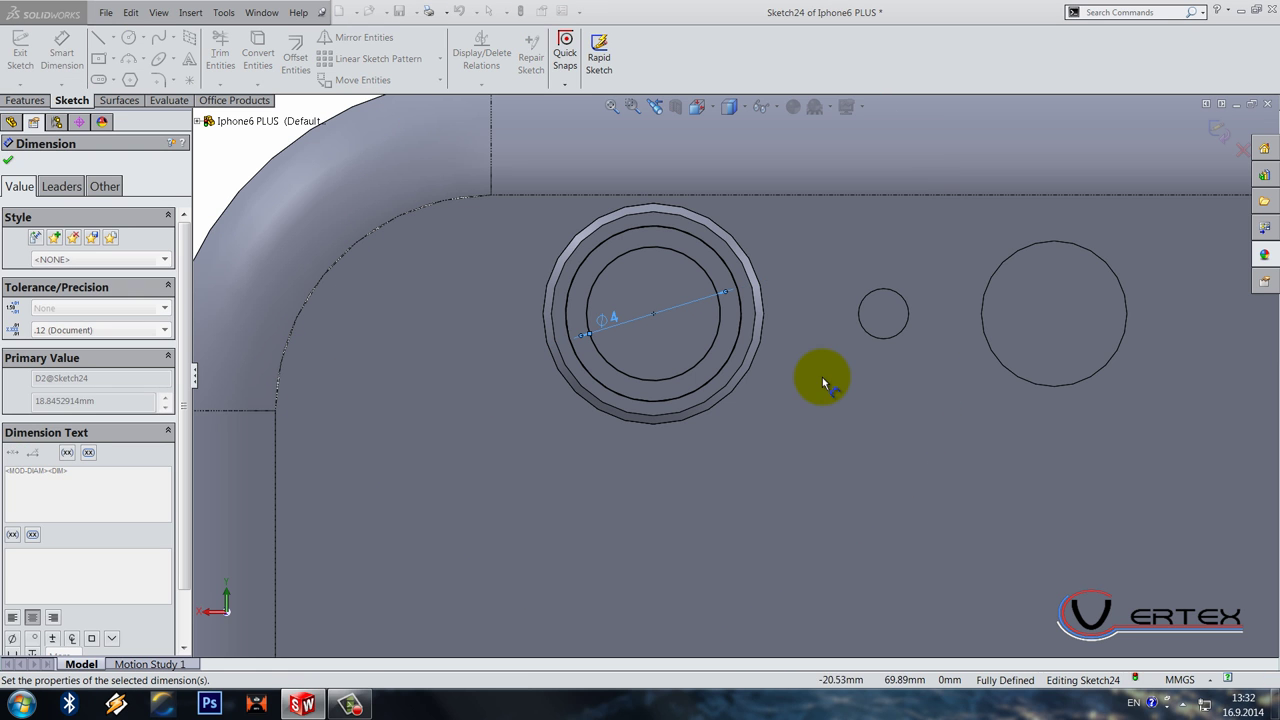
# Step: Extrude the ring between the two circles as a 0.5 mm blind boss with Merge result turned off
pyautogui.click(1226, 145)
pyautogui.click(22, 52)
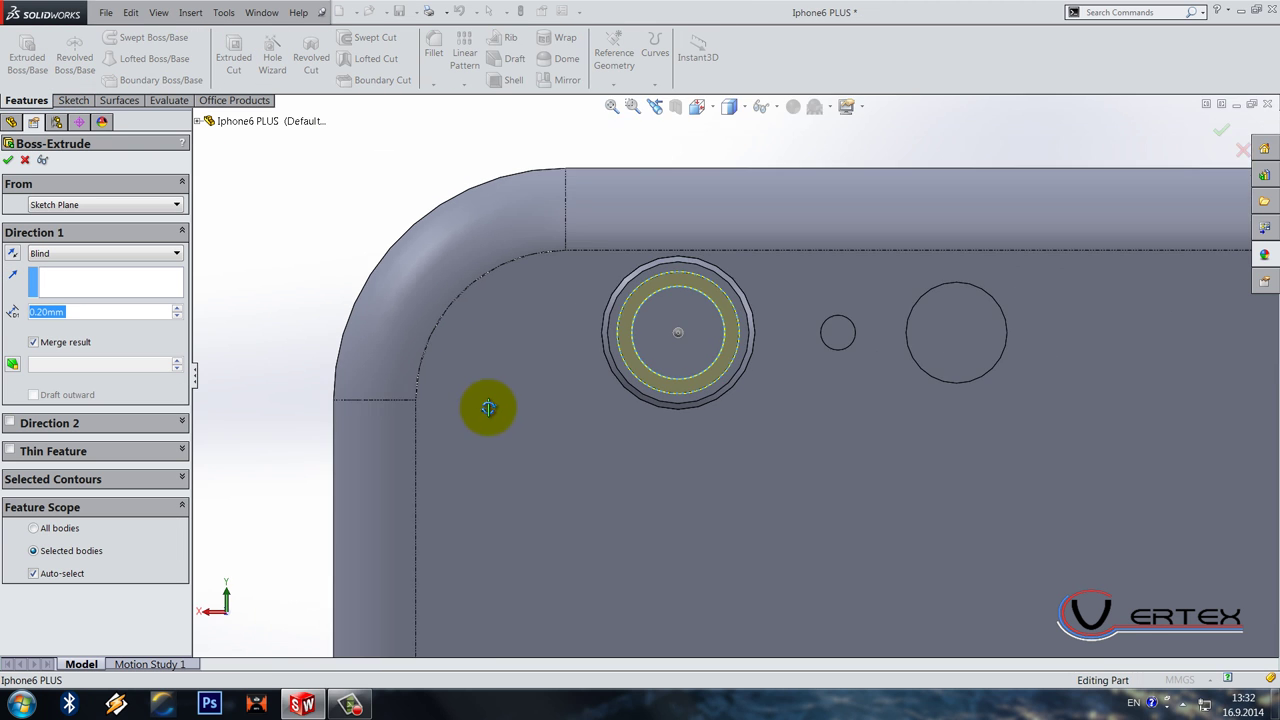
pyautogui.click(34, 342)
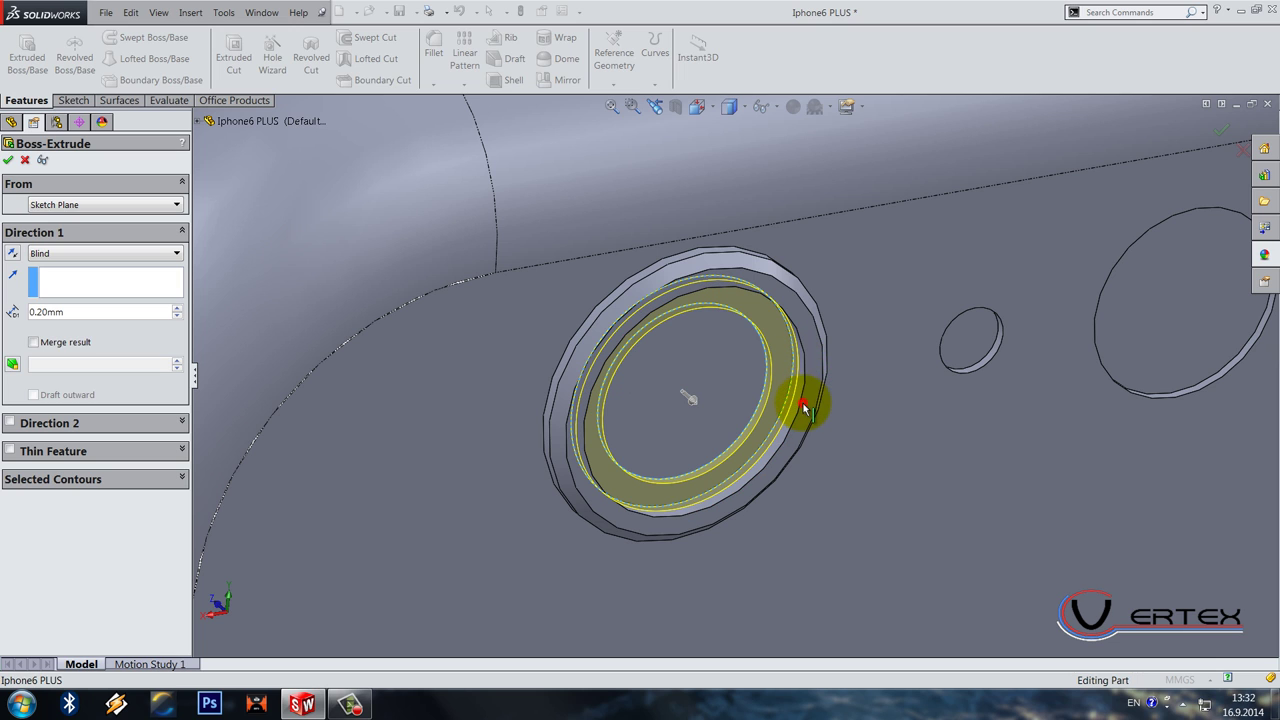
pyautogui.moveTo(81, 311); pyautogui.dragTo(47, 312)
pyautogui.write('0.5')
pyautogui.press('Return')
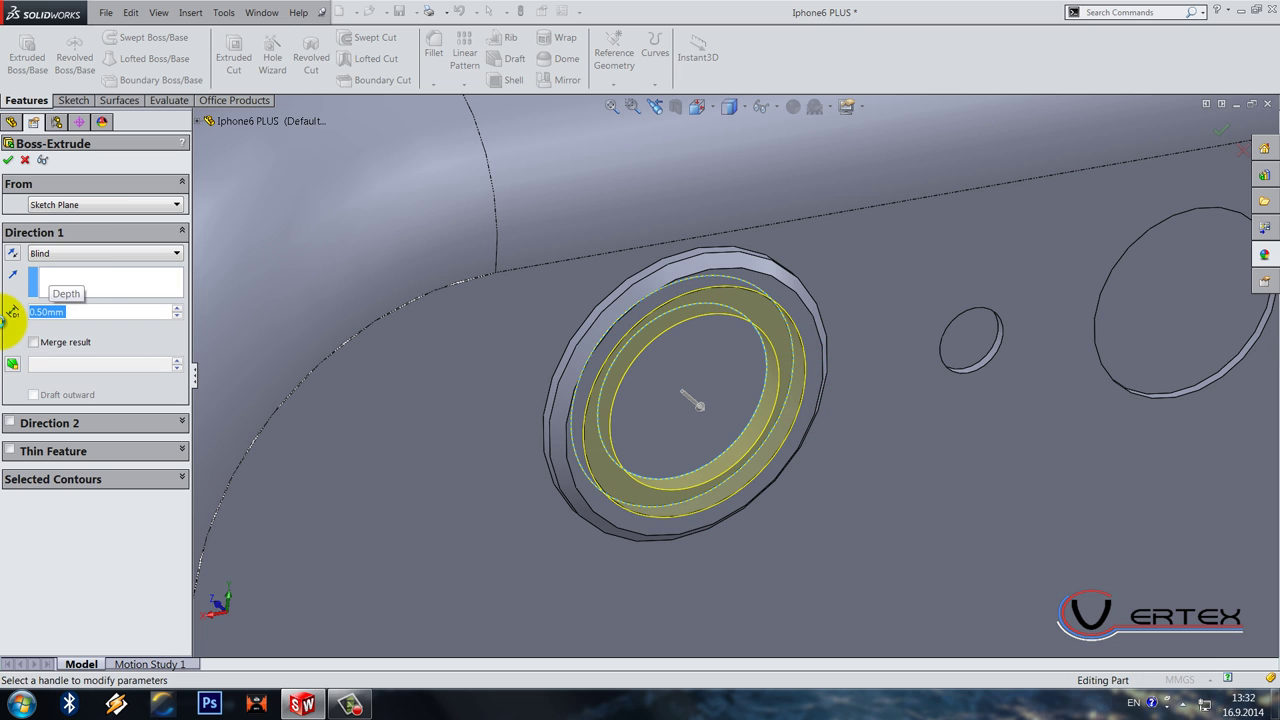
pyautogui.press('Return')
pyautogui.click(369, 287)
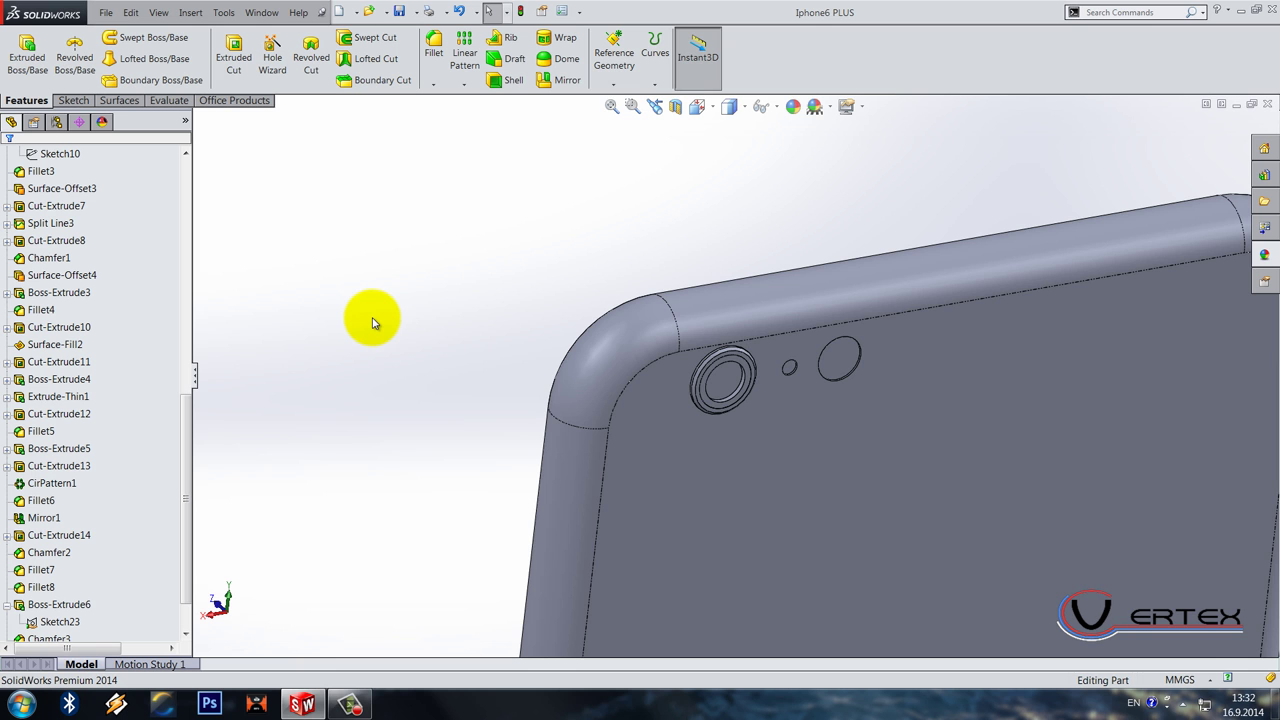
# Step: Close the opening of the inner camera ring with a Filled Surface bounded by the ring's inner circular edge, using Contact
pyautogui.scroll(-10, 700, 383)
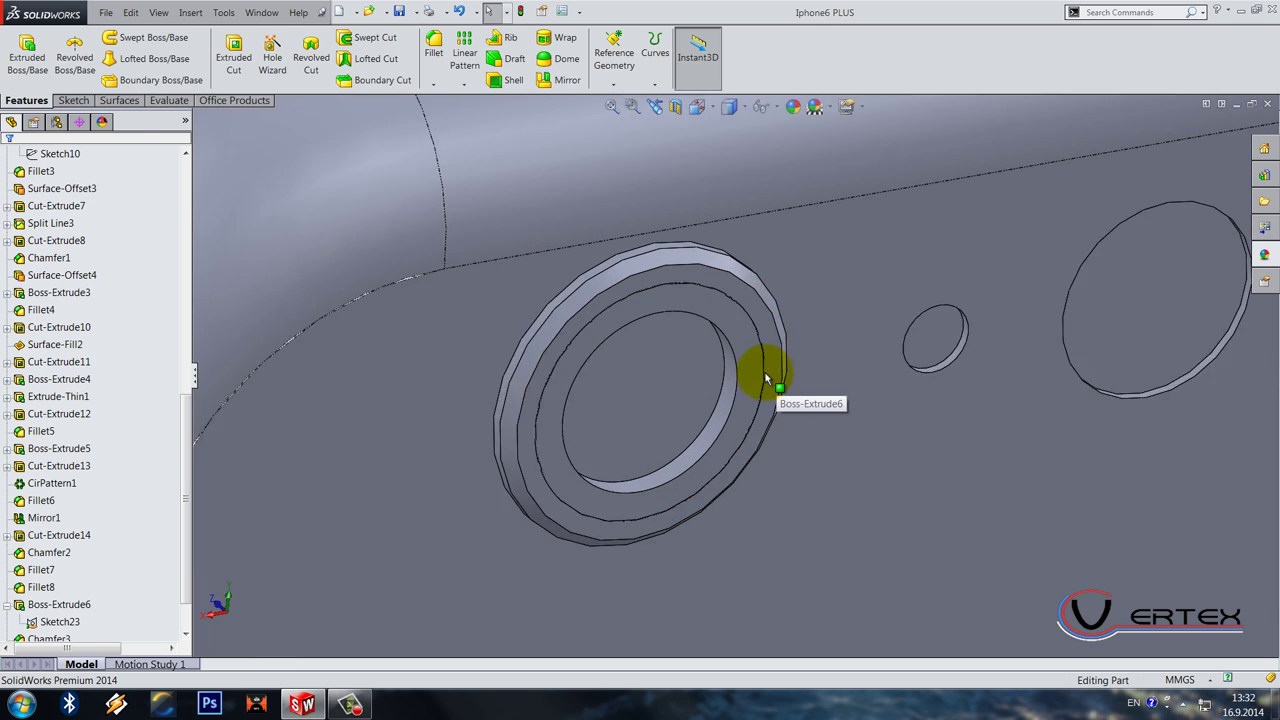
pyautogui.click(118, 100)
pyautogui.click(225, 57)
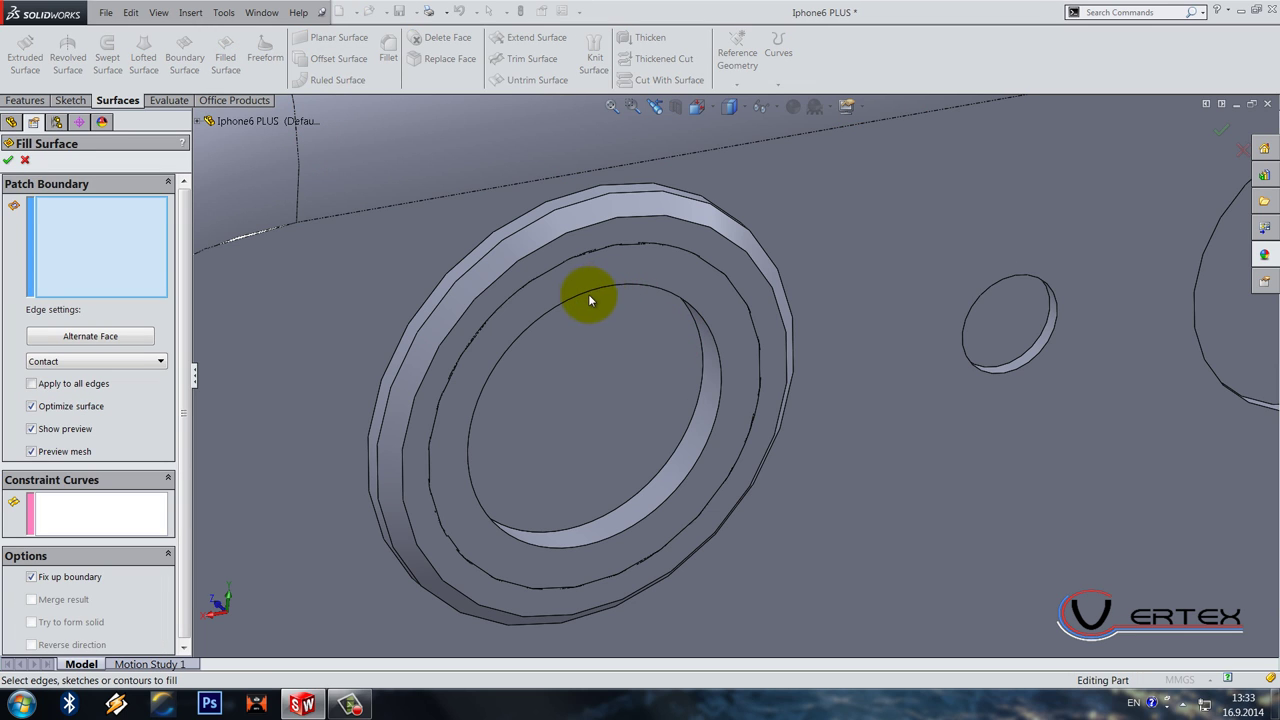
pyautogui.click(530, 330)
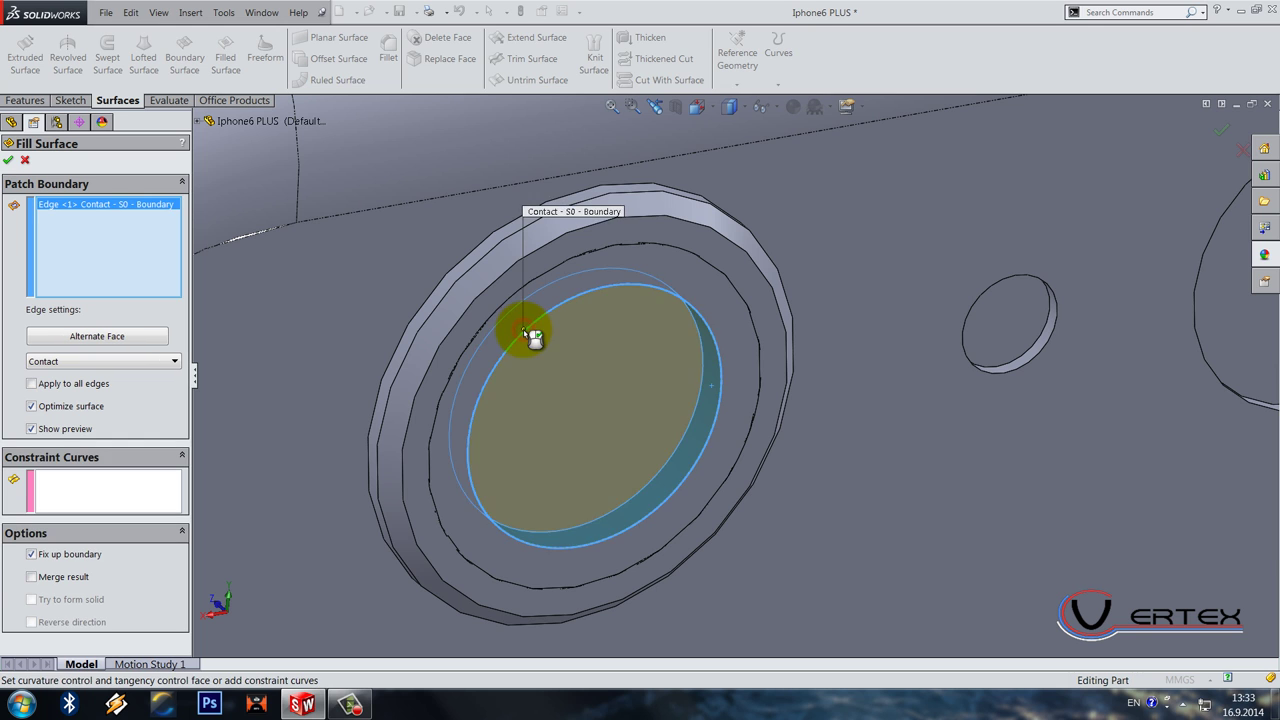
pyautogui.scroll(5, 533, 338)
pyautogui.press('Return')
pyautogui.scroll(5, 522, 329)
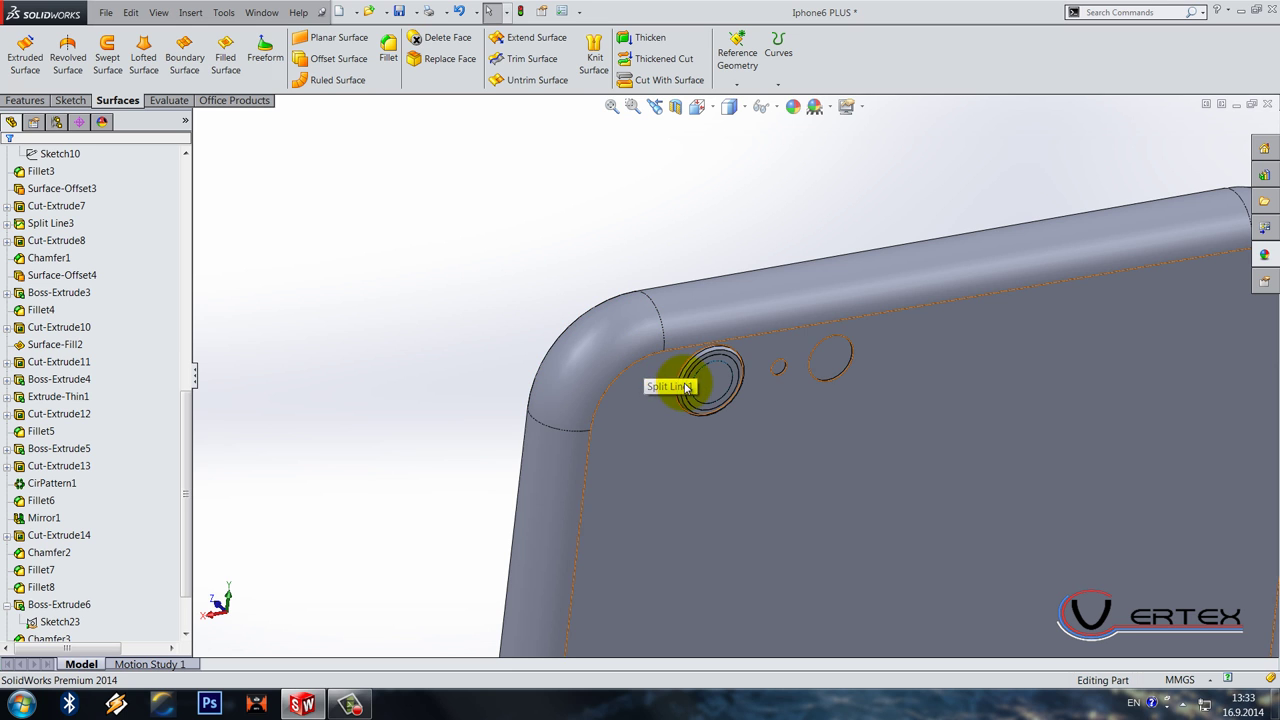
# Step: Hide the filled surface that covers the opening of the inner camera ring
pyautogui.scroll(-4, 686, 380)
pyautogui.rightClick(757, 372)
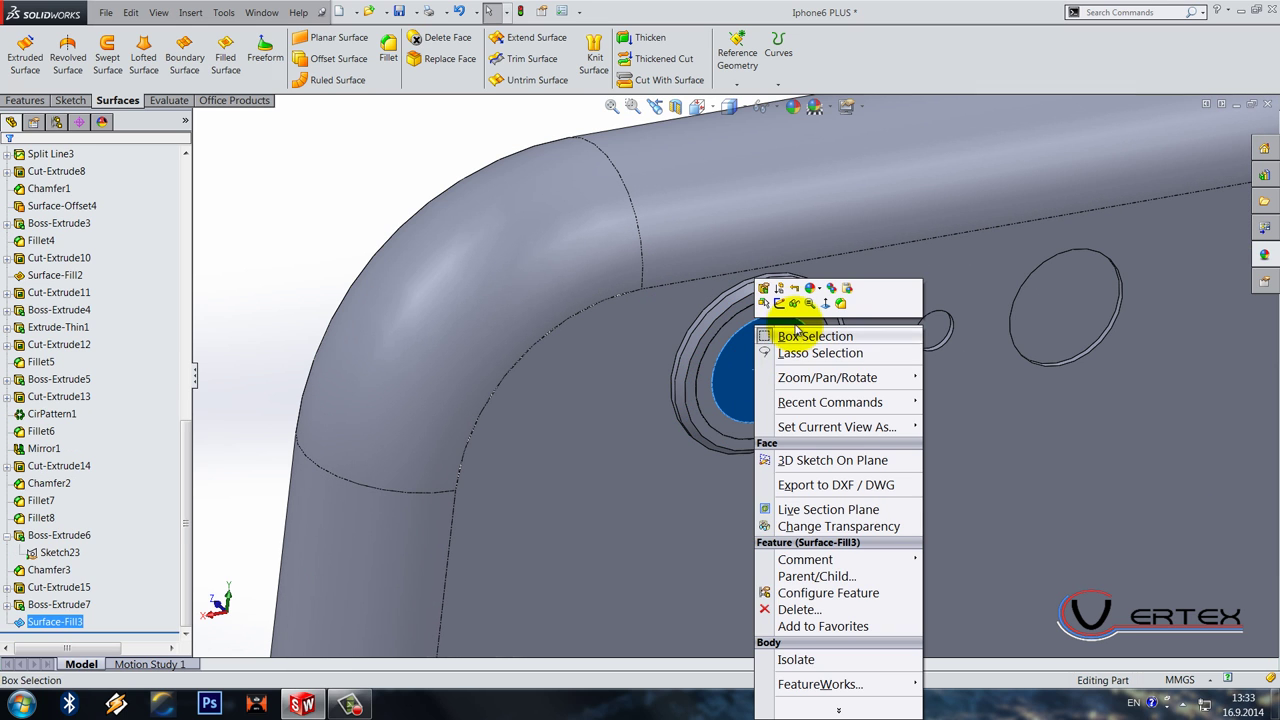
pyautogui.click(779, 290)
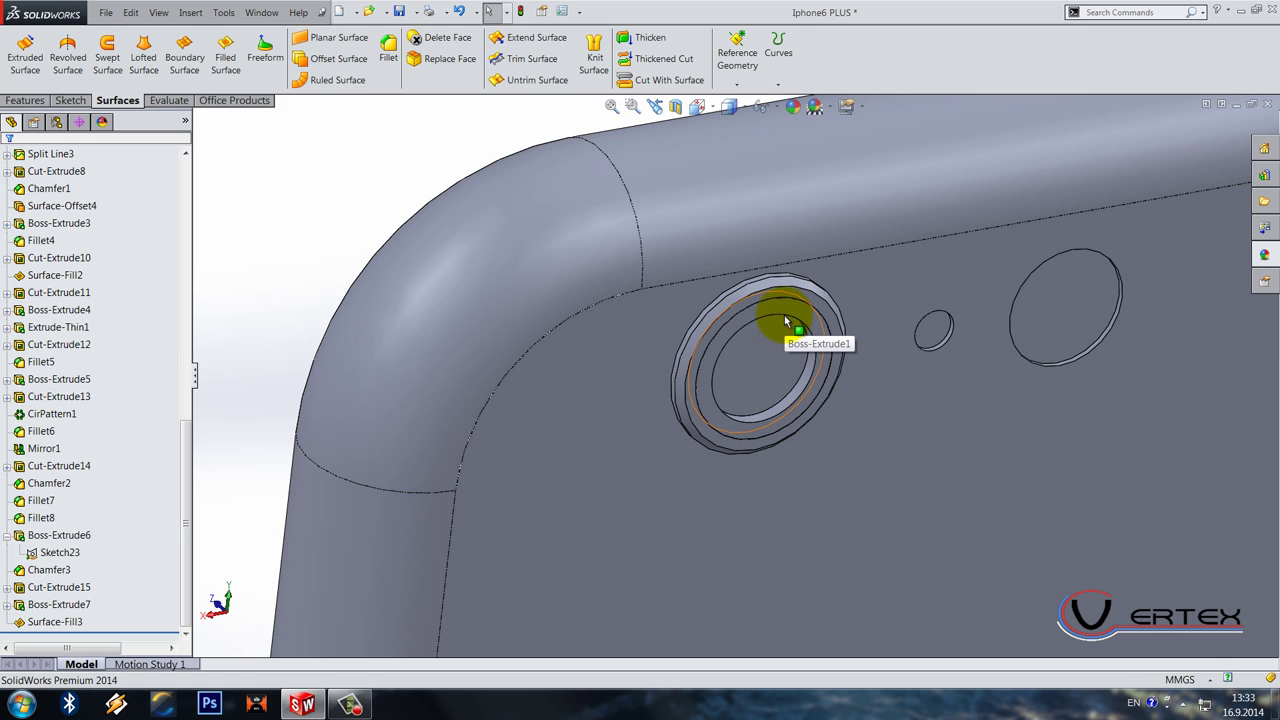
# Step: Start a sketch on the recessed face inside the inner camera ring and draw a circle about 3 mm in diameter near its centre
pyautogui.scroll(-4, 787, 322)
pyautogui.rightClick(752, 374)
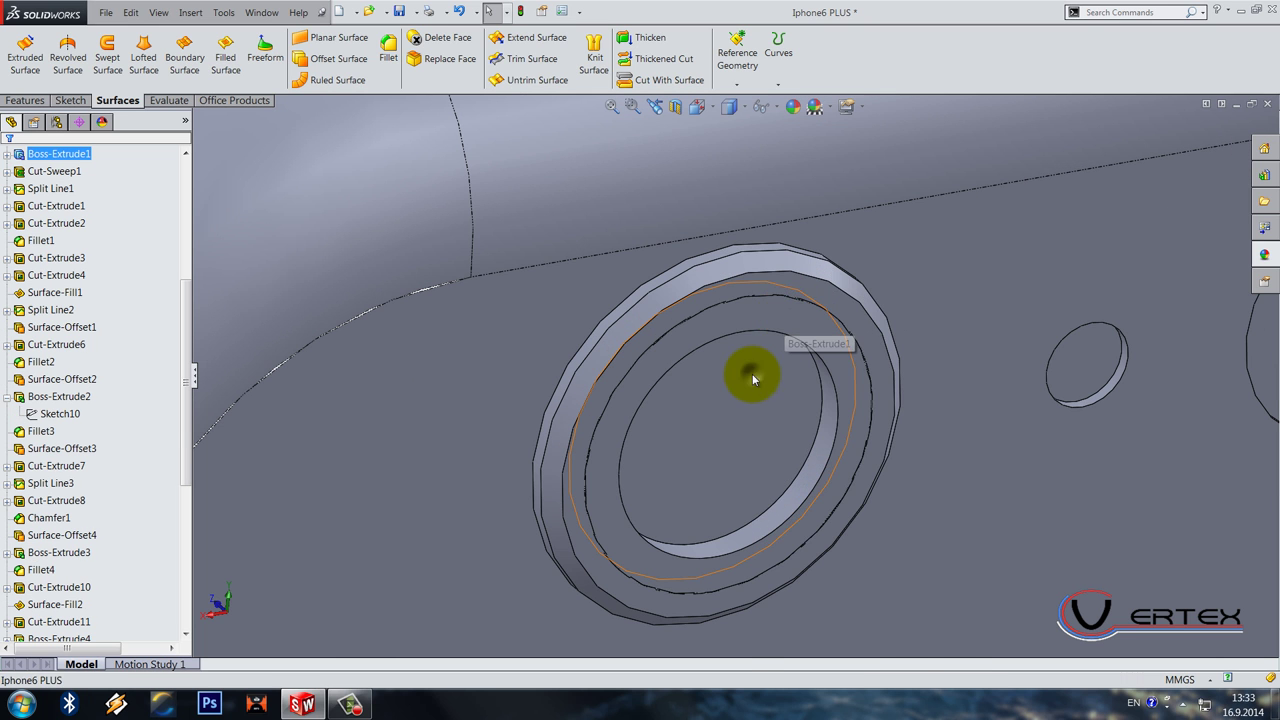
pyautogui.click(778, 305)
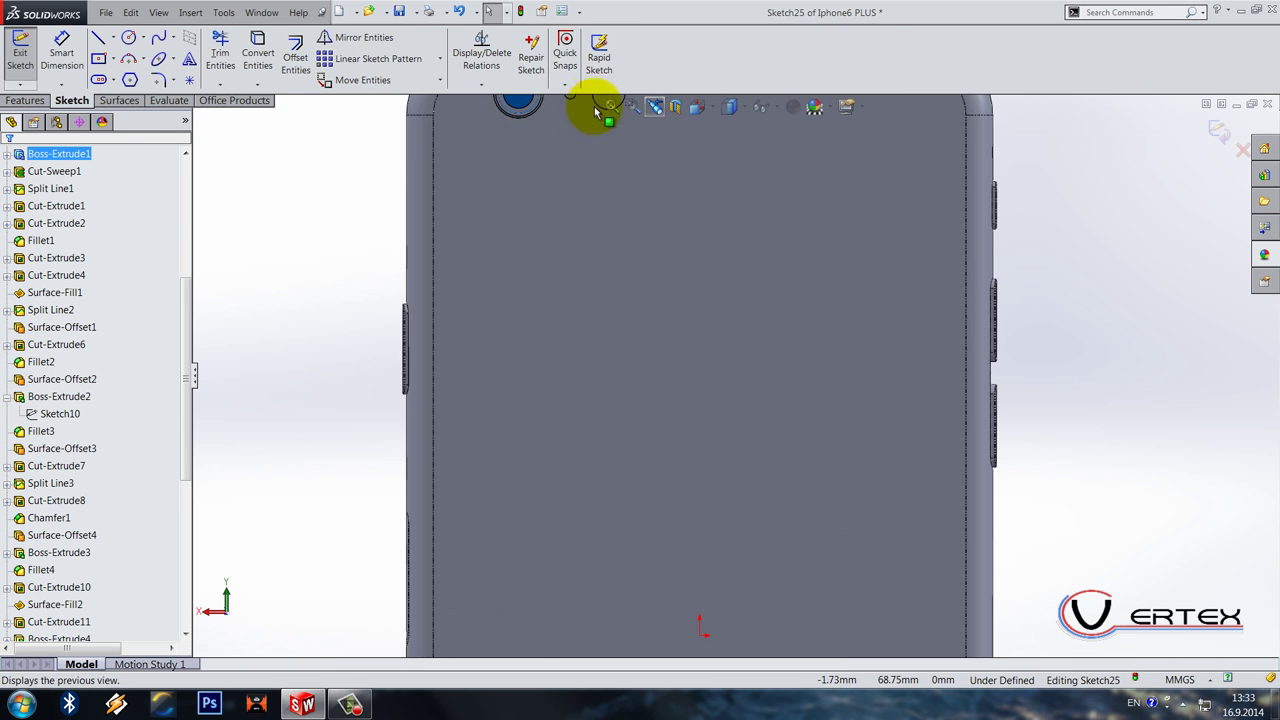
pyautogui.scroll(-5, 680, 316)
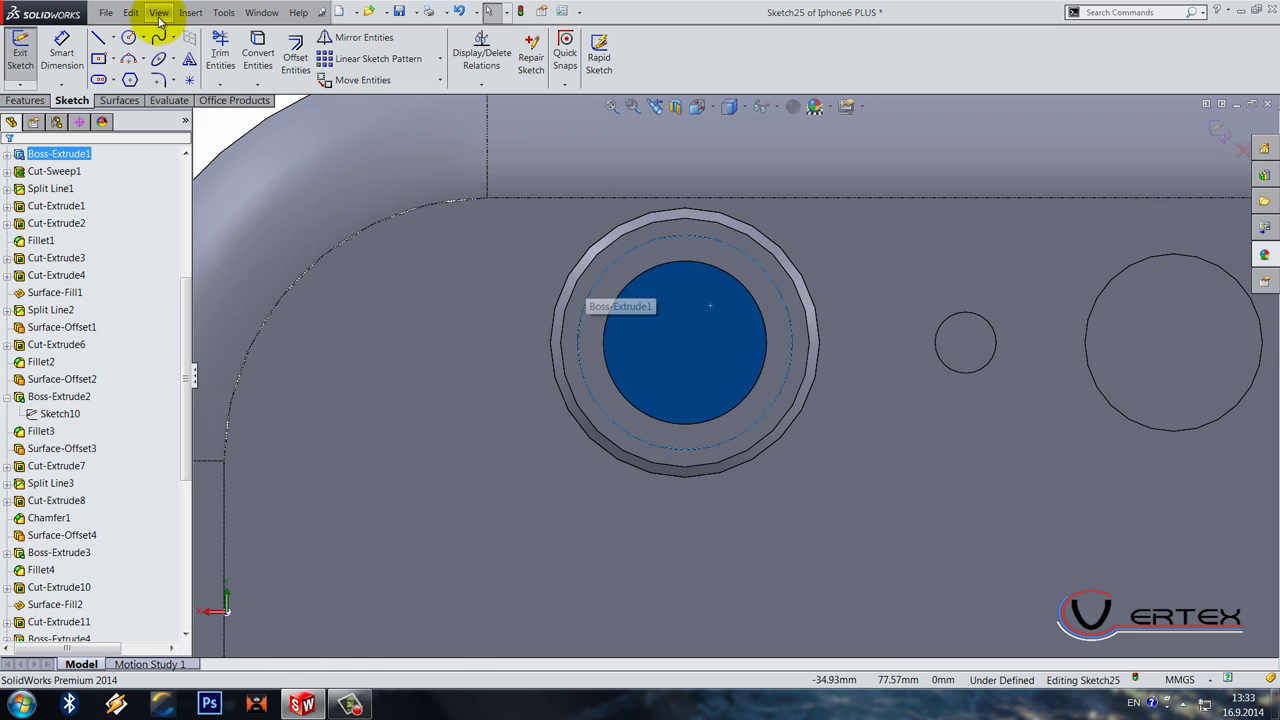
pyautogui.click(129, 37)
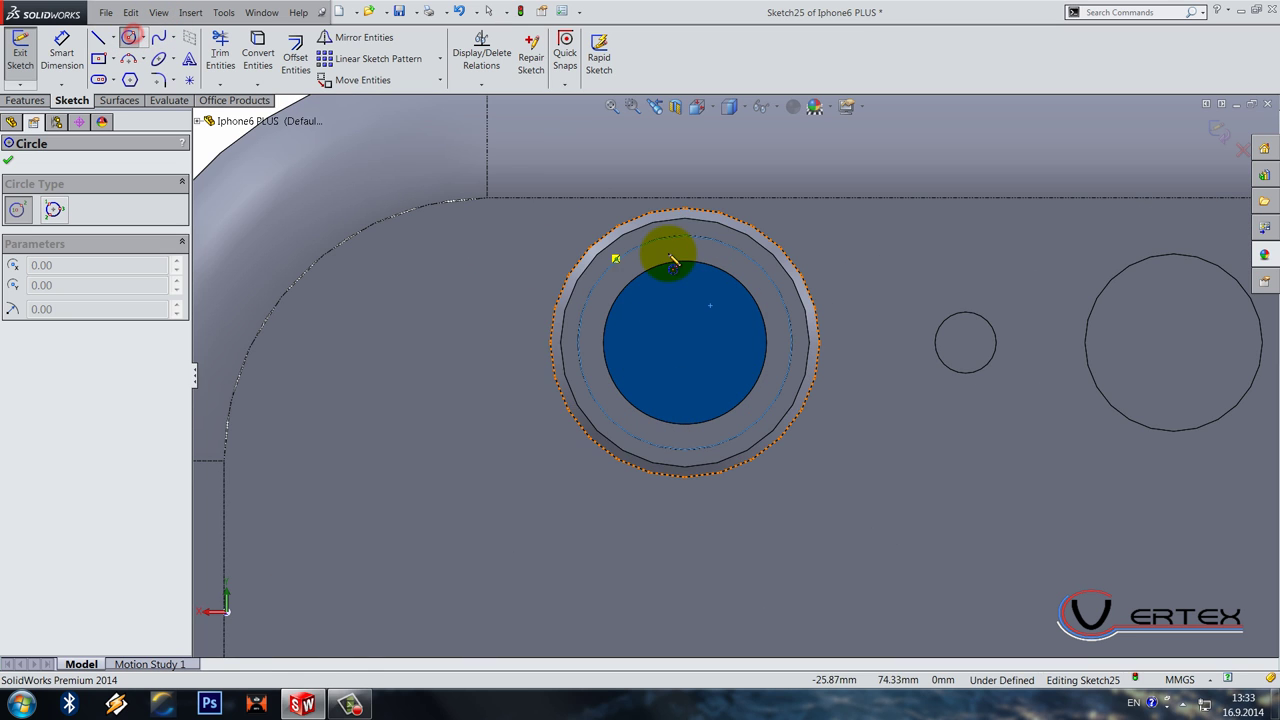
pyautogui.click(684, 347)
pyautogui.click(729, 390)
pyautogui.press('Escape')
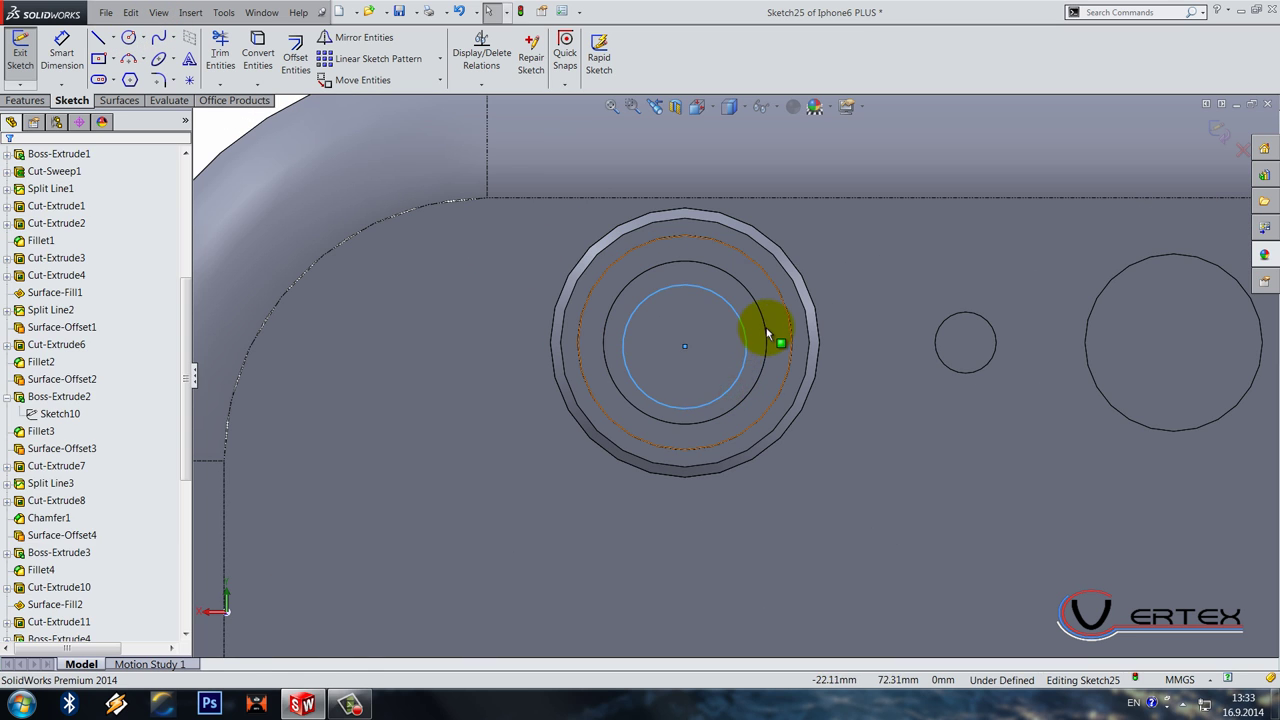
# Step: Make the new circle concentric with the circular camera edge, set its diameter to 3 mm and finish the sketch
pyautogui.click(745, 325)
pyautogui.keyDown('ctrl'); pyautogui.click(775, 285); pyautogui.keyUp('ctrl')
pyautogui.click(812, 264)
pyautogui.click(210, 137)
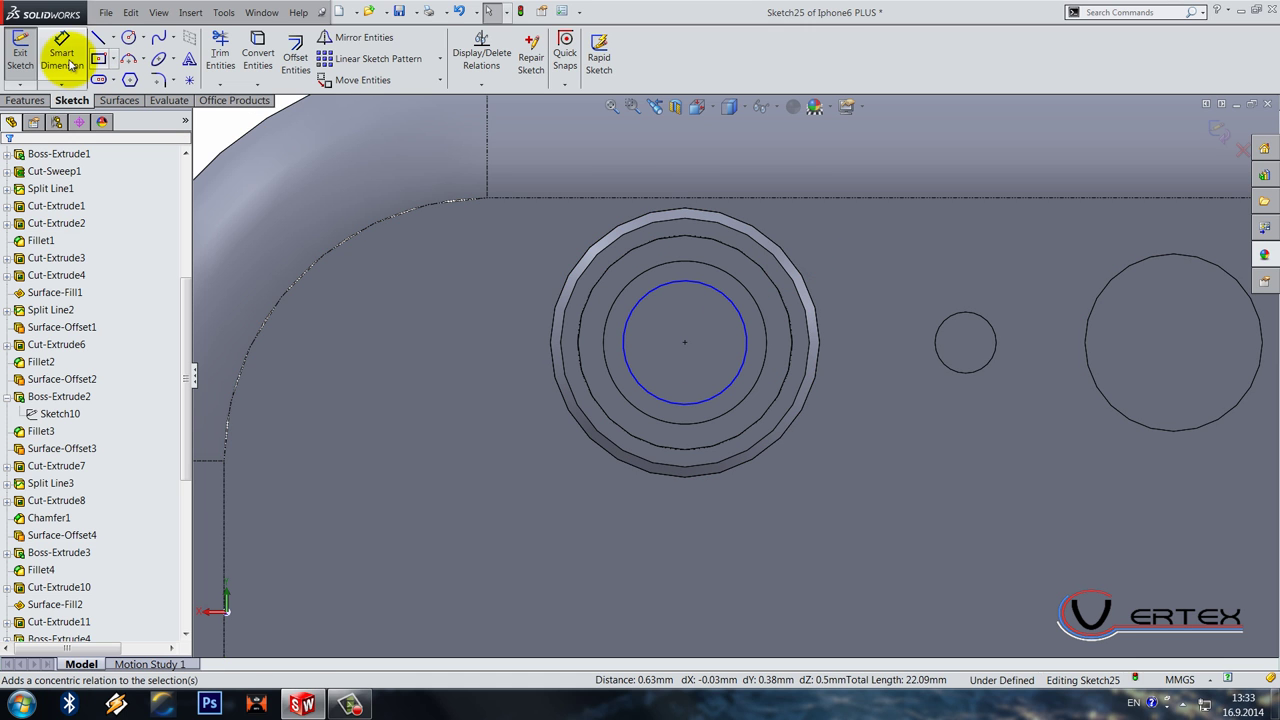
pyautogui.click(62, 52)
pyautogui.click(627, 325)
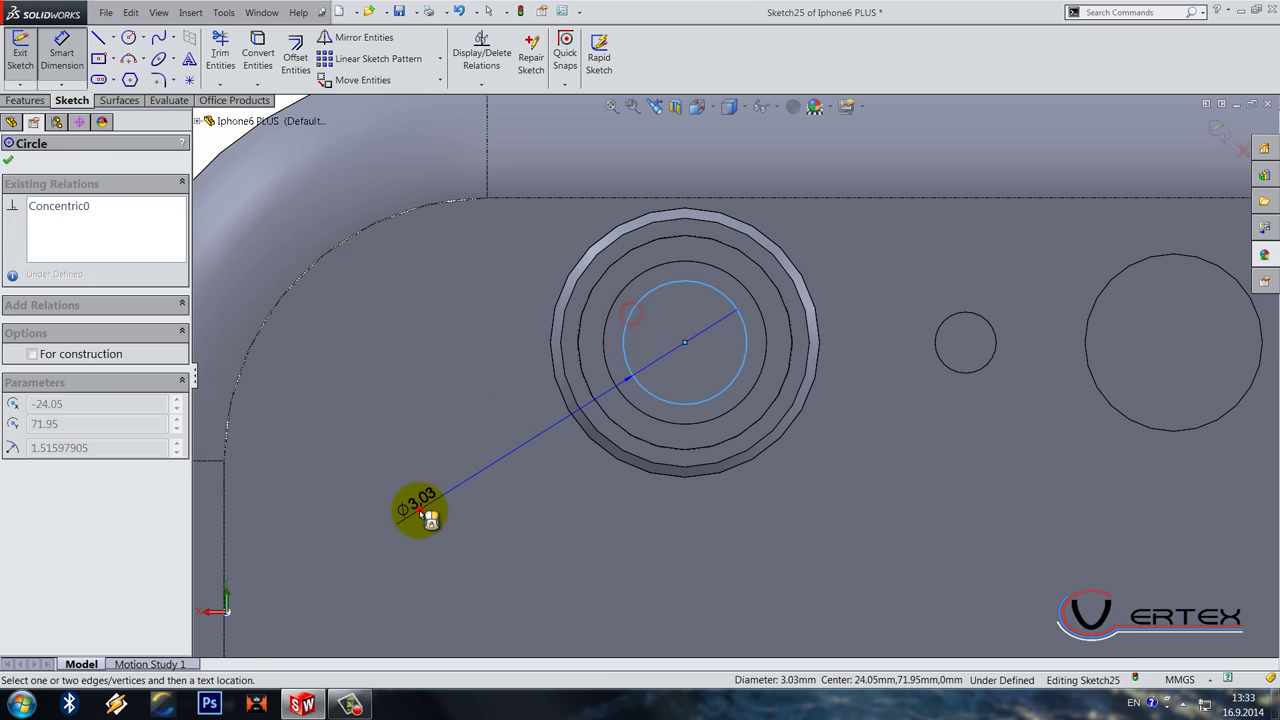
pyautogui.click(420, 507)
pyautogui.write('3')
pyautogui.press('Return')
pyautogui.click(1220, 134)
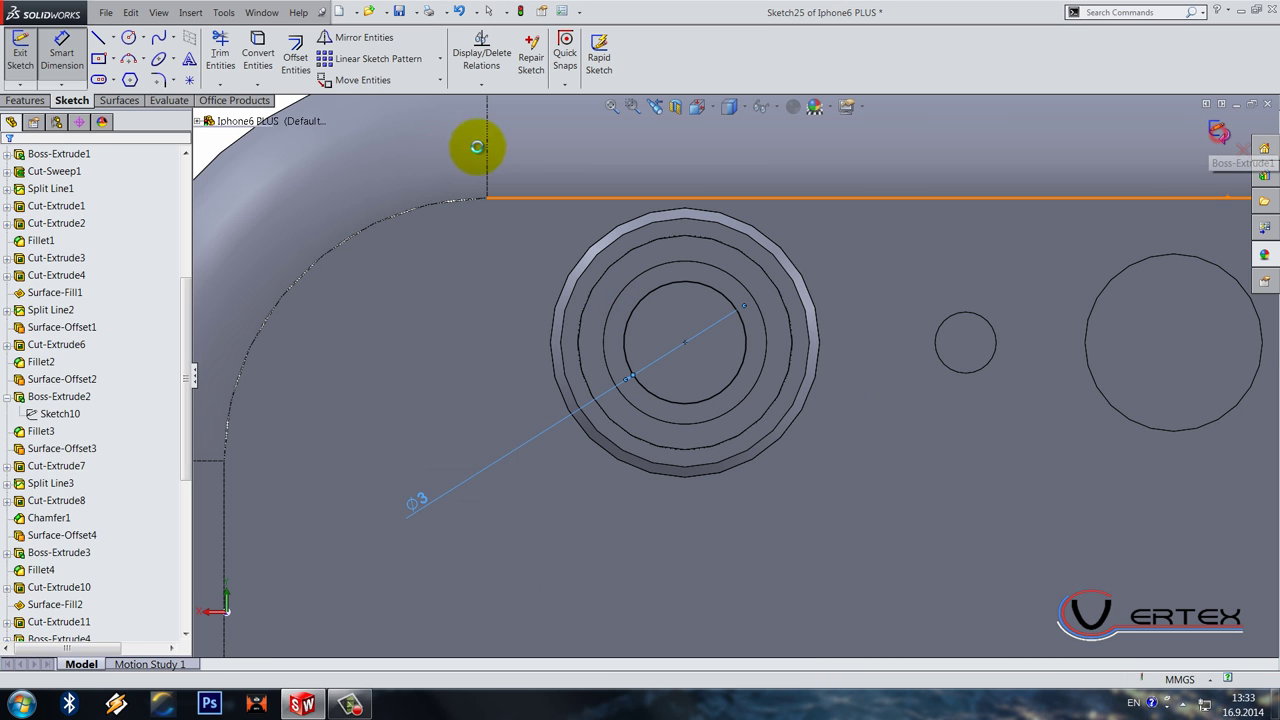
# Step: Cut the 3 mm circle 0.25 mm deep with a blind Extruded Cut and a 60-degree draft
pyautogui.click(233, 68)
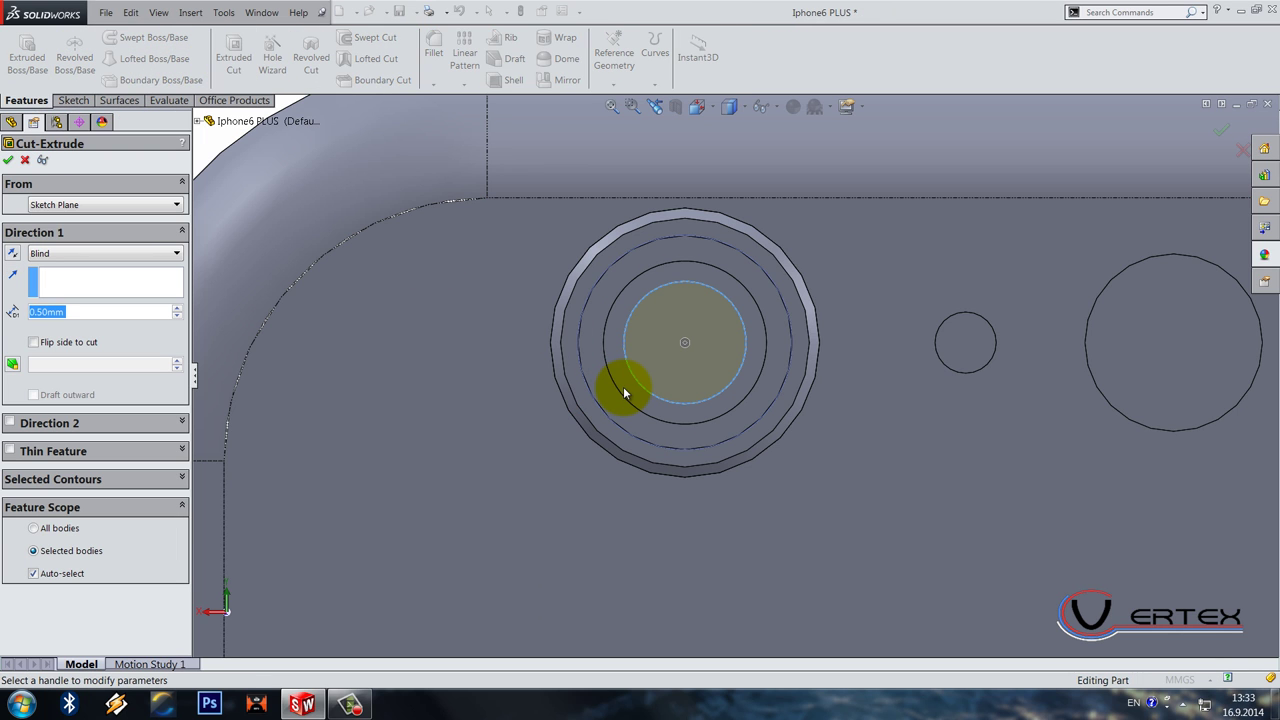
pyautogui.write('0.25')
pyautogui.press('Return')
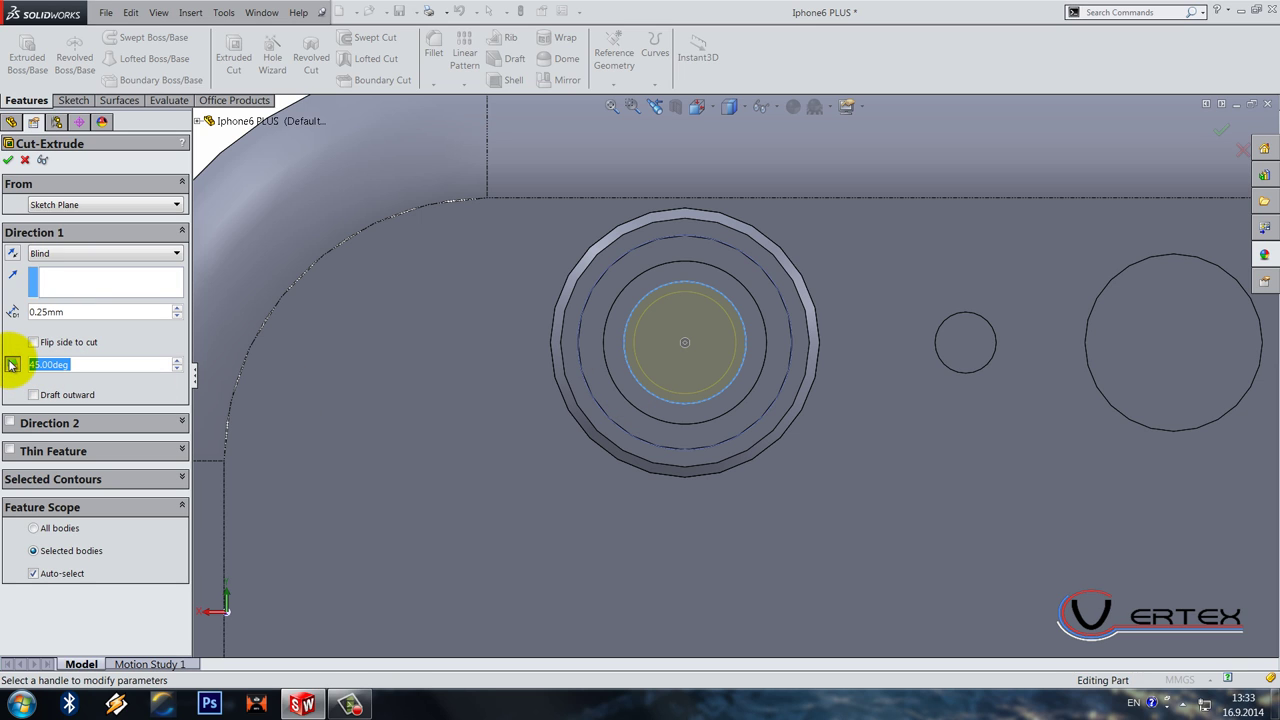
pyautogui.write('60')
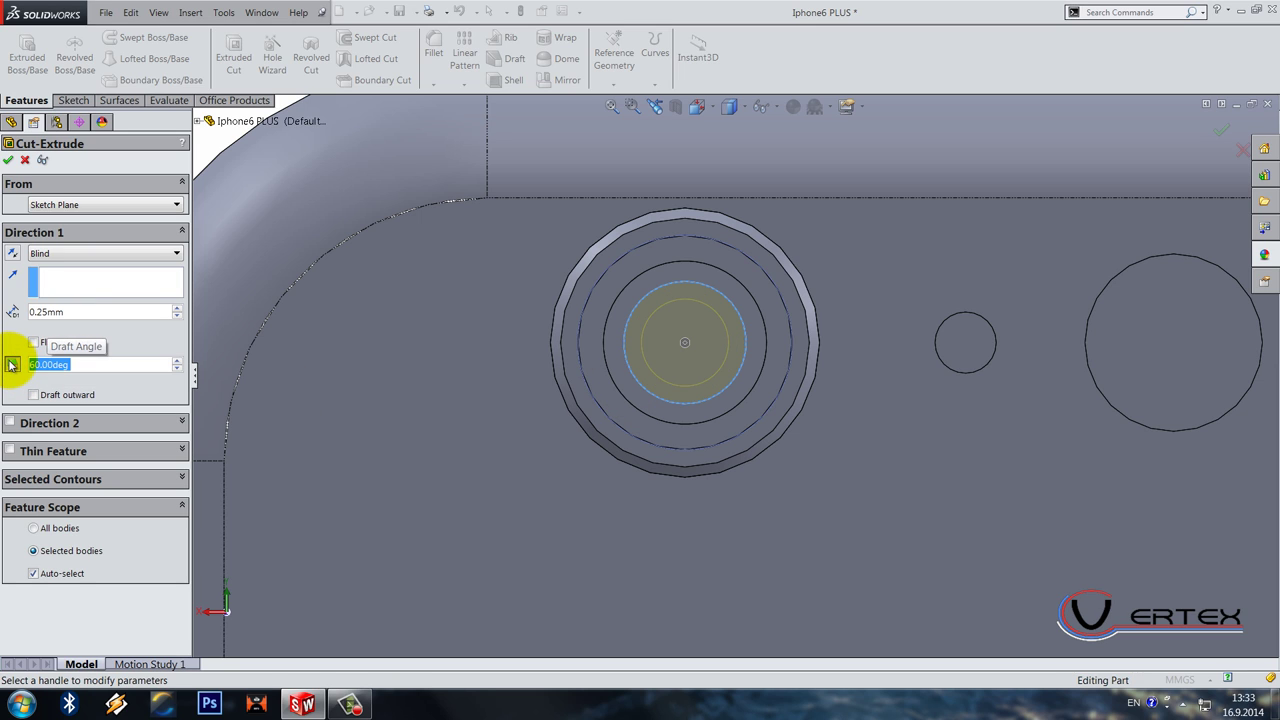
pyautogui.press('Return')
pyautogui.press('Return')
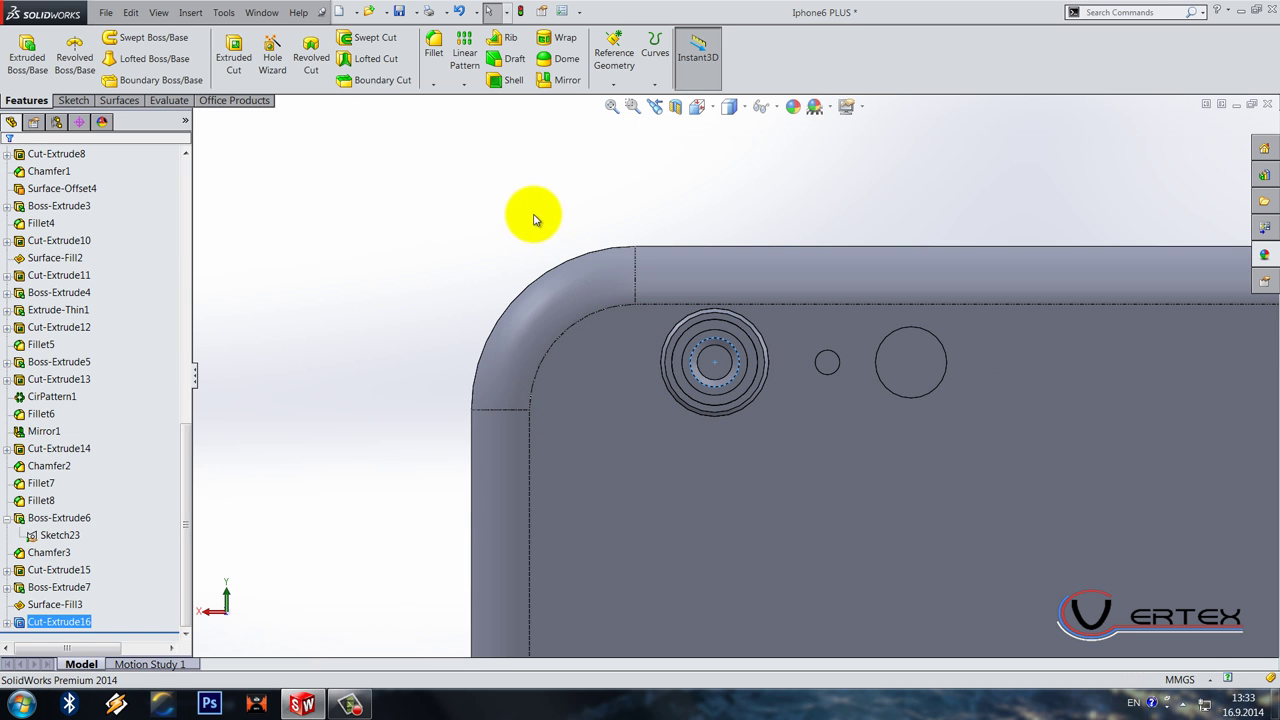
pyautogui.click(535, 220)
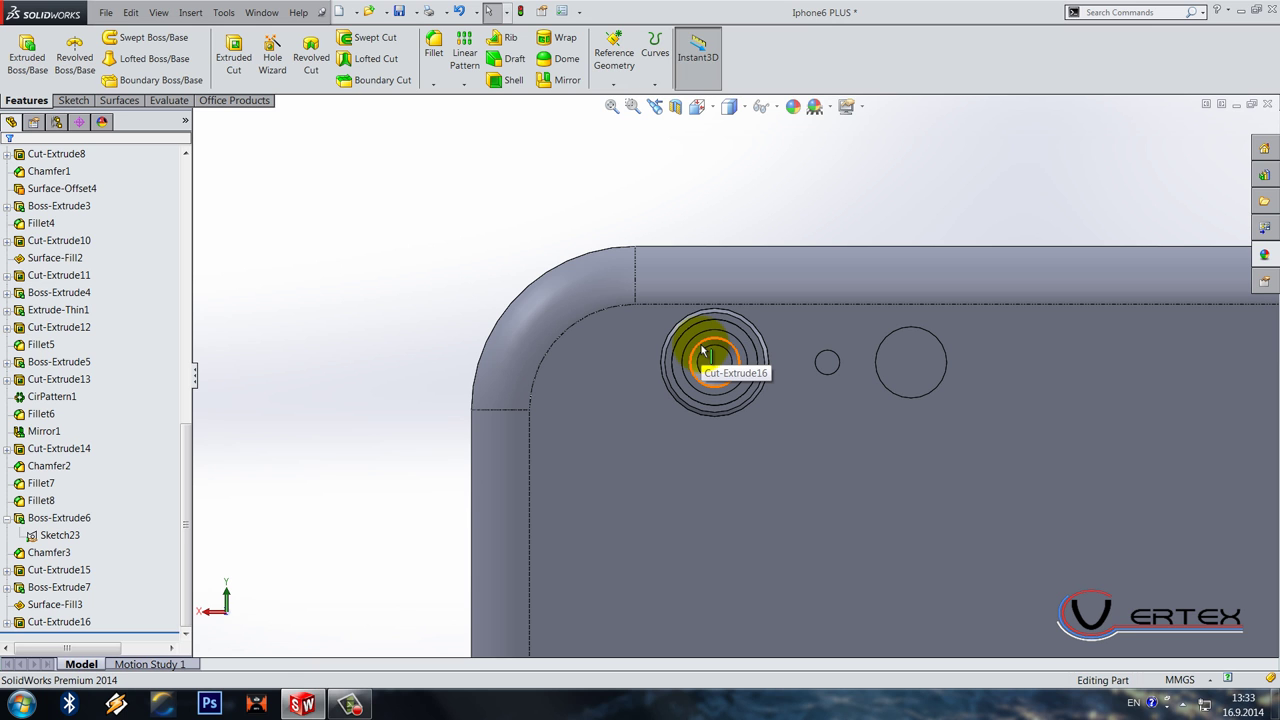
# Step: Start a sketch on the floor of the tapered lens recess and convert the floor's circular edge
pyautogui.scroll(-3, 705, 350)
pyautogui.moveTo(700, 363); pyautogui.dragTo(720, 482, button='middle')
pyautogui.rightClick(720, 482)
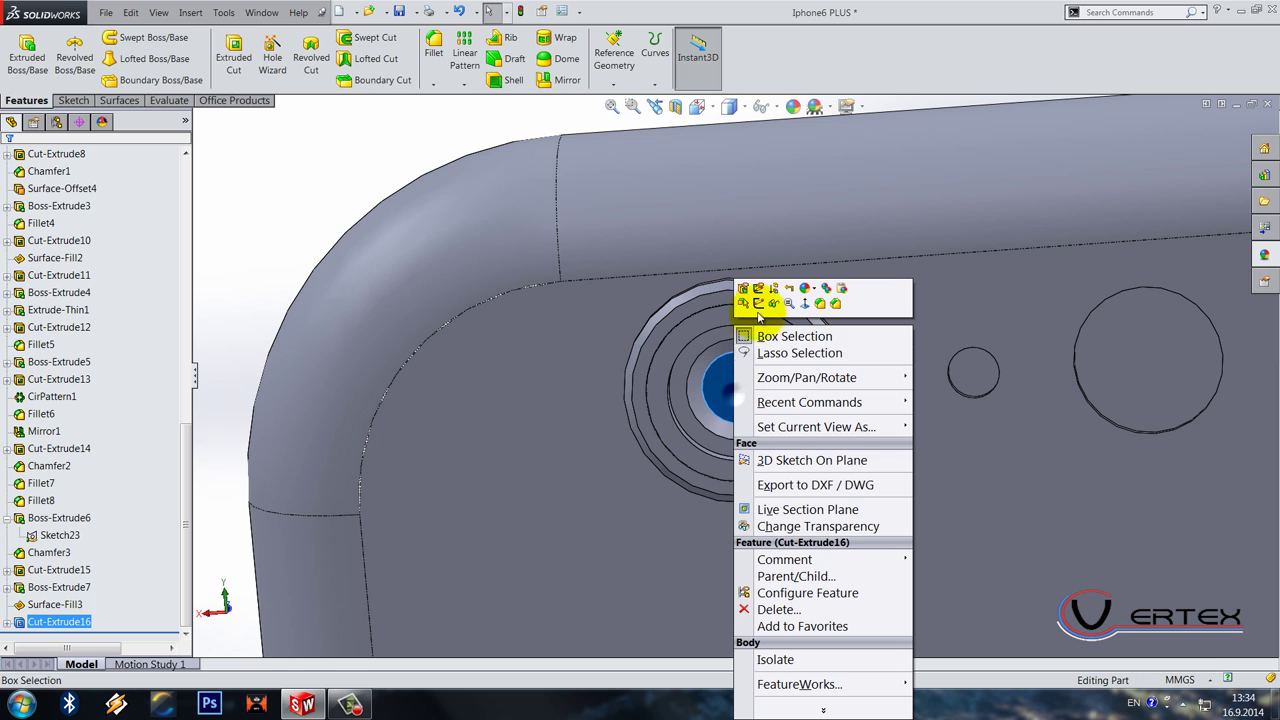
pyautogui.click(749, 291)
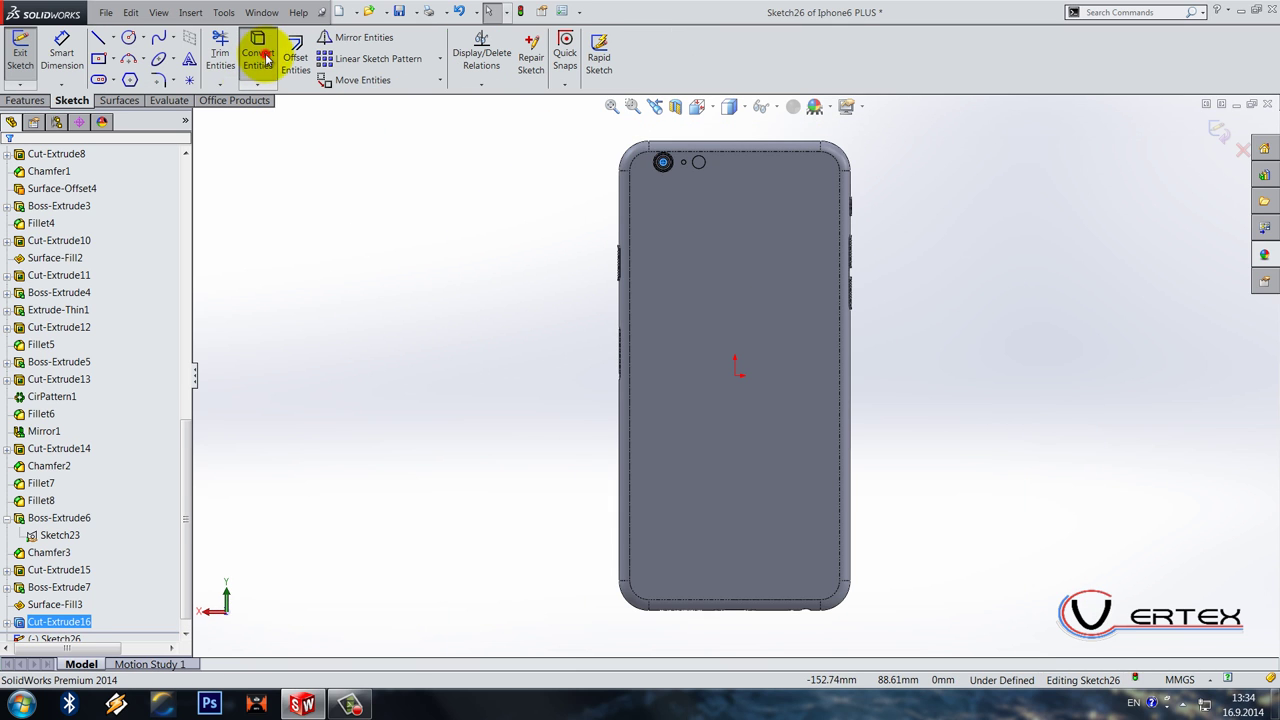
pyautogui.click(257, 48)
# Step: Cut the converted circle on the lens recess floor 0.25 mm deep with a blind Extruded Cut
pyautogui.click(8, 103)
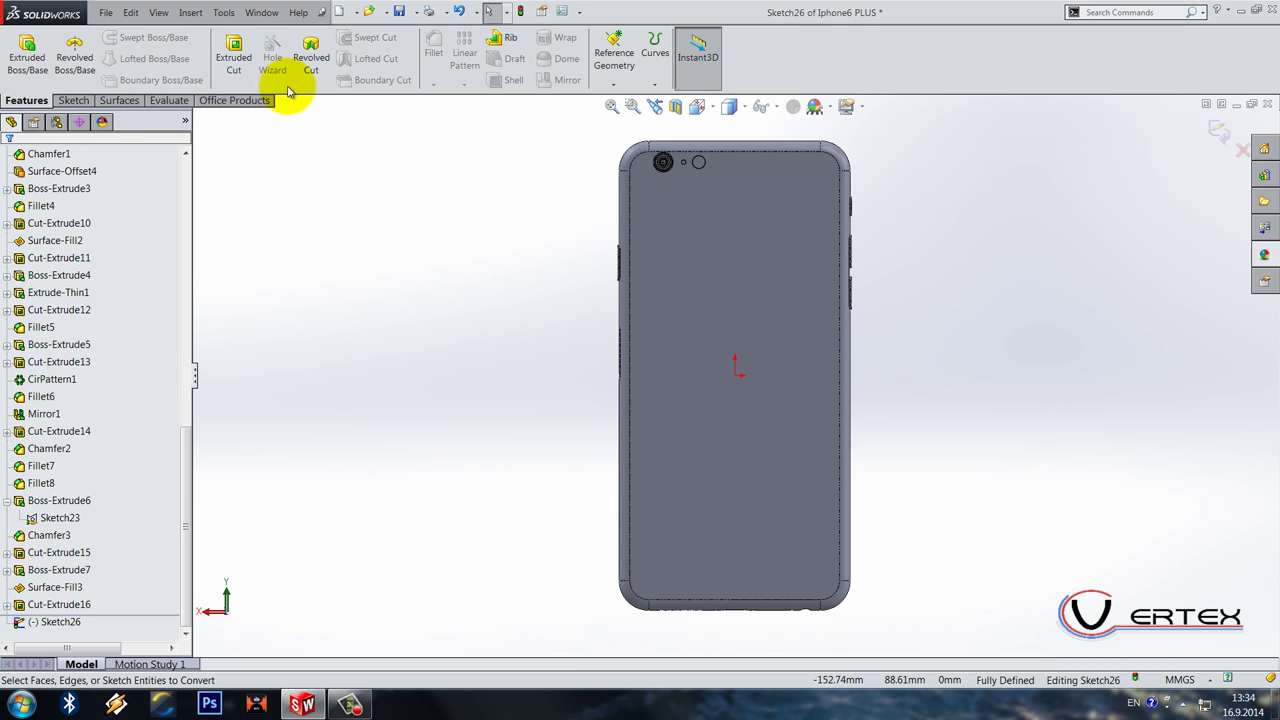
pyautogui.click(225, 60)
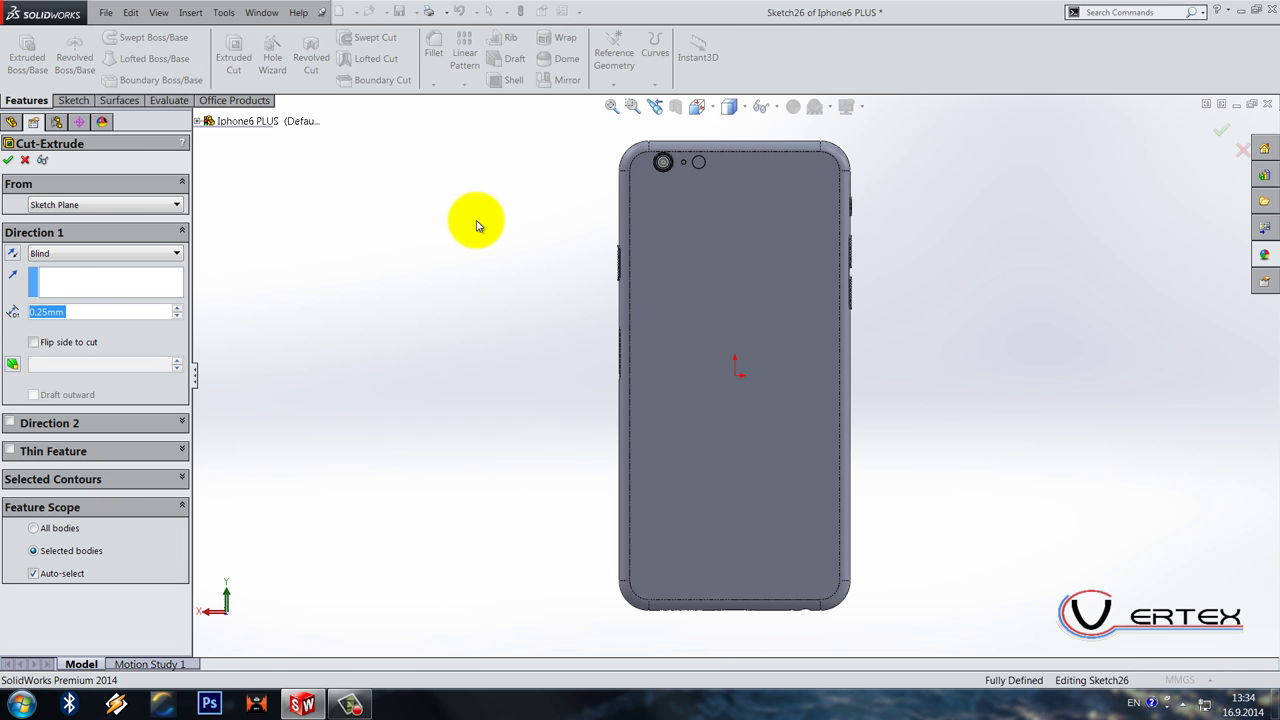
pyautogui.press('Return')
pyautogui.scroll(-5, 686, 186)
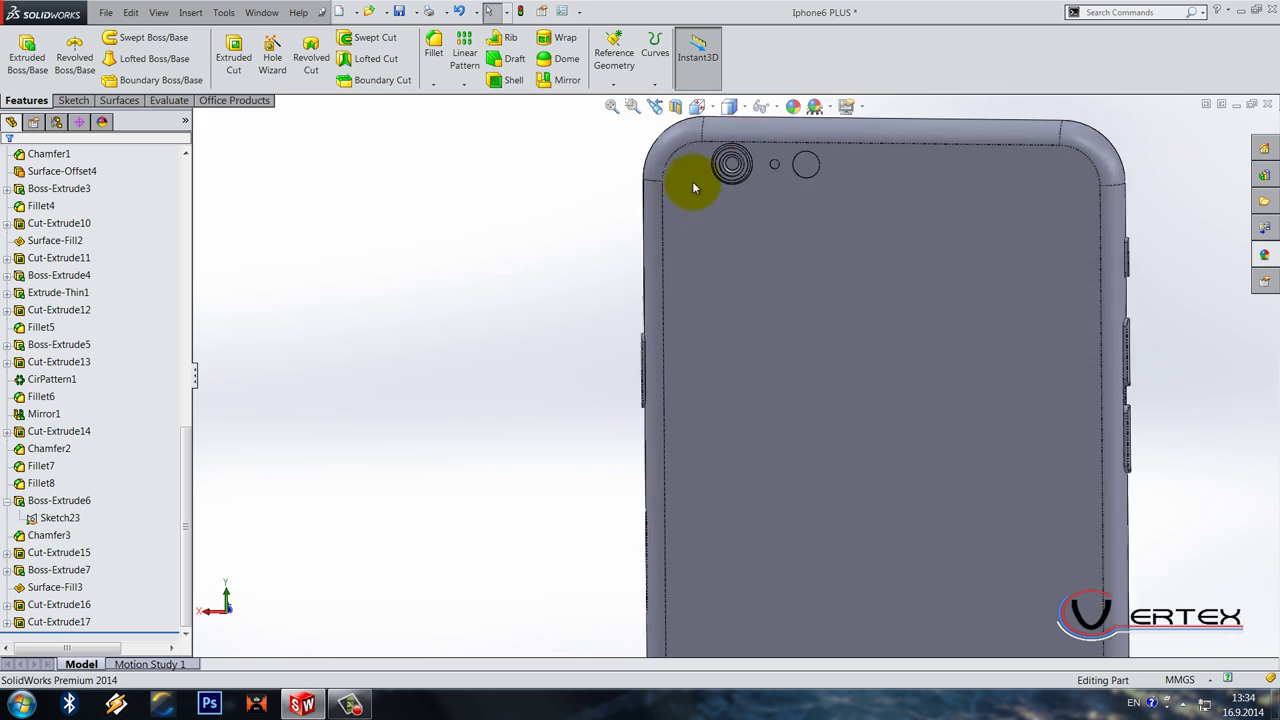
pyautogui.scroll(-5, 677, 234)
pyautogui.moveTo(677, 234); pyautogui.dragTo(629, 334, button='middle')
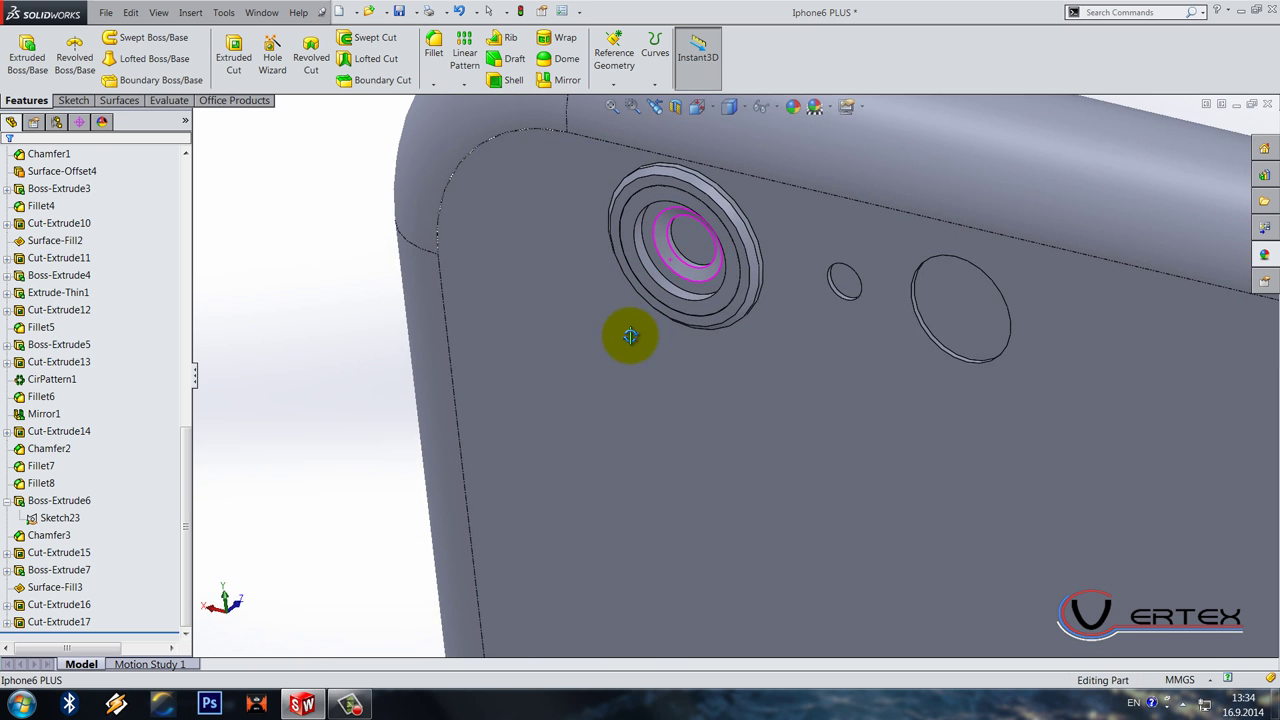
pyautogui.scroll(-4, 576, 265)
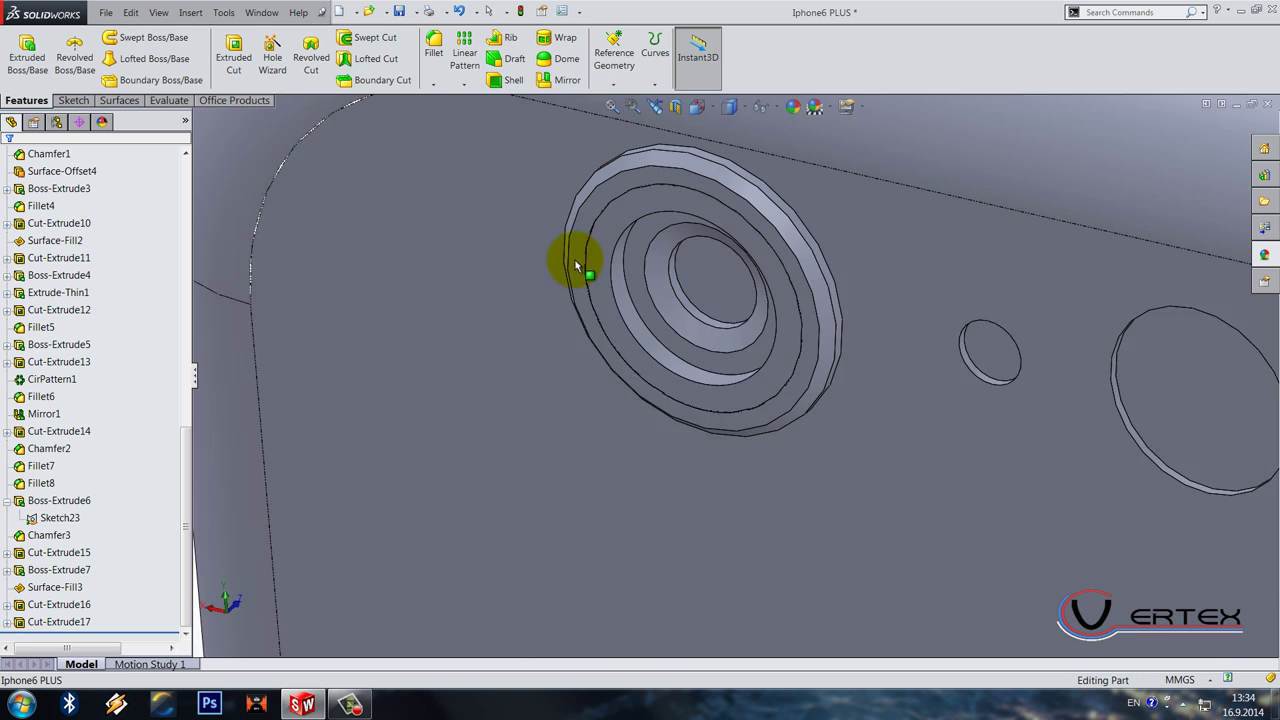
# Step: Show the hidden filled surface that covers the rear camera lens and clear the selection
pyautogui.rightClick(58, 588)
pyautogui.click(73, 396)
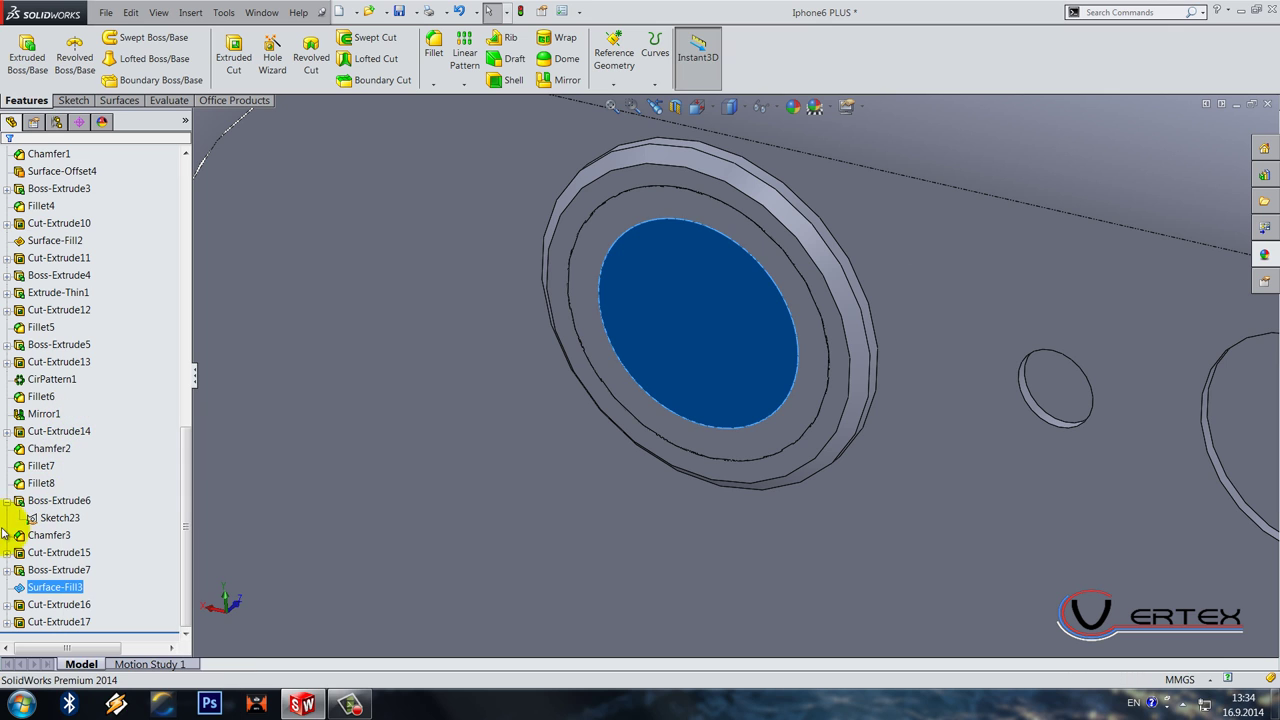
pyautogui.scroll(8, 528, 409)
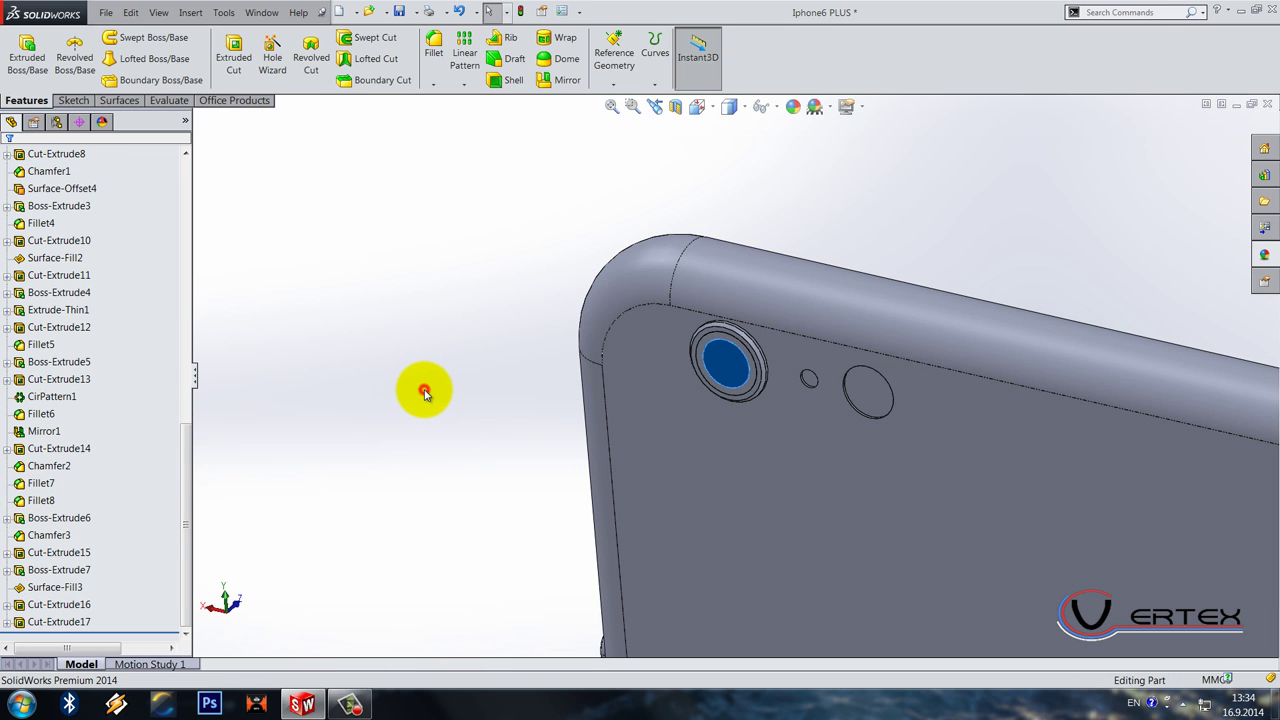
pyautogui.click(424, 390)
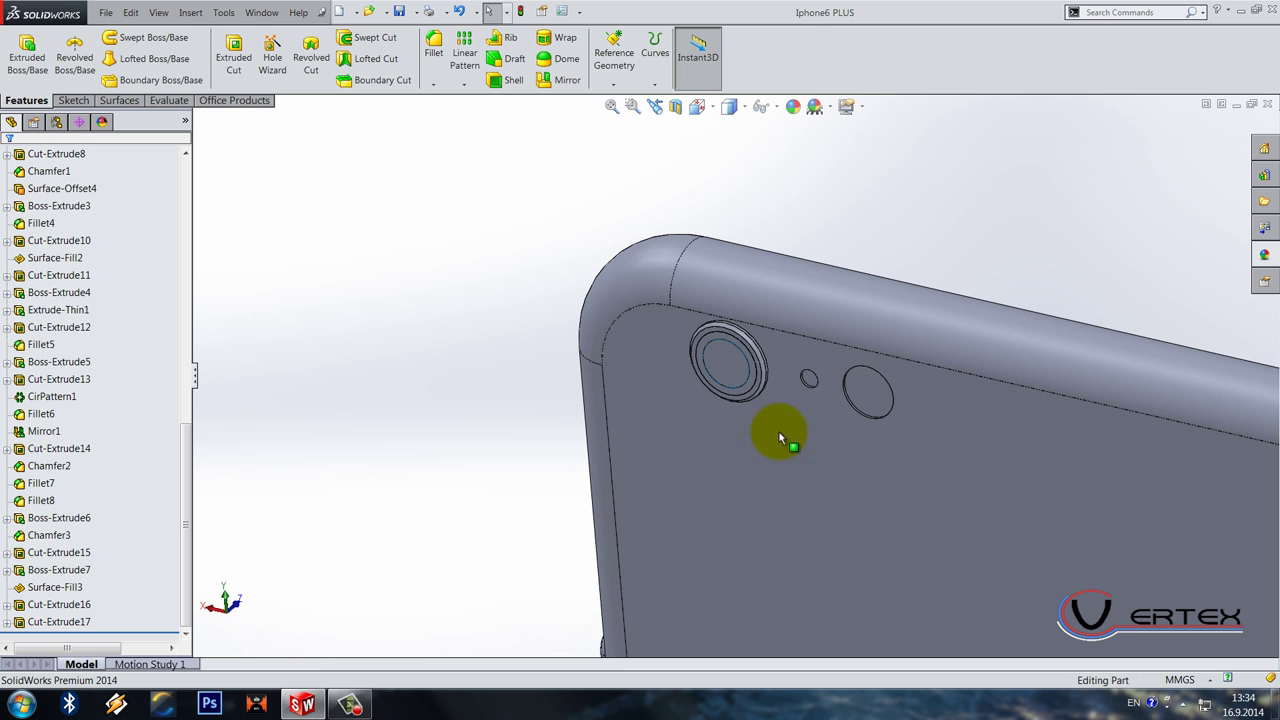
# Step: Fillet the outer edges of the small hole and the larger round recess beside the rear camera with a 0.1 mm radius
pyautogui.scroll(-5, 808, 351)
pyautogui.click(432, 55)
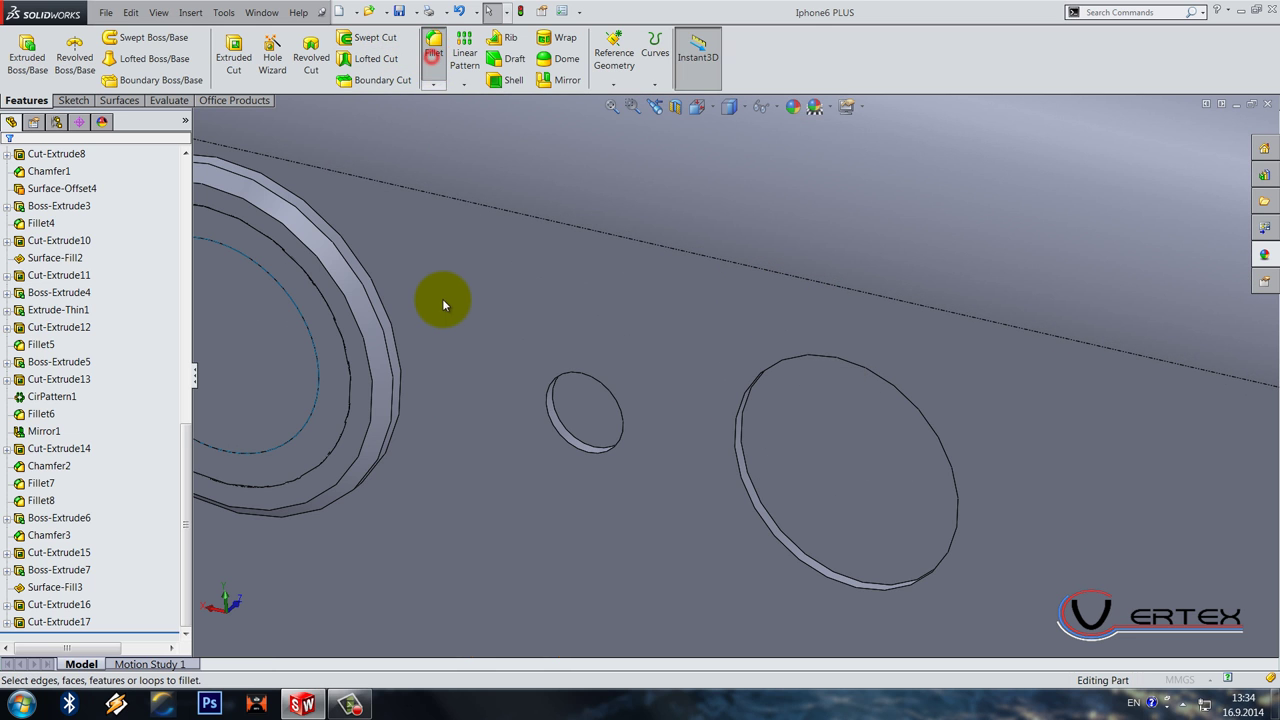
pyautogui.write('0.1')
pyautogui.press('Return')
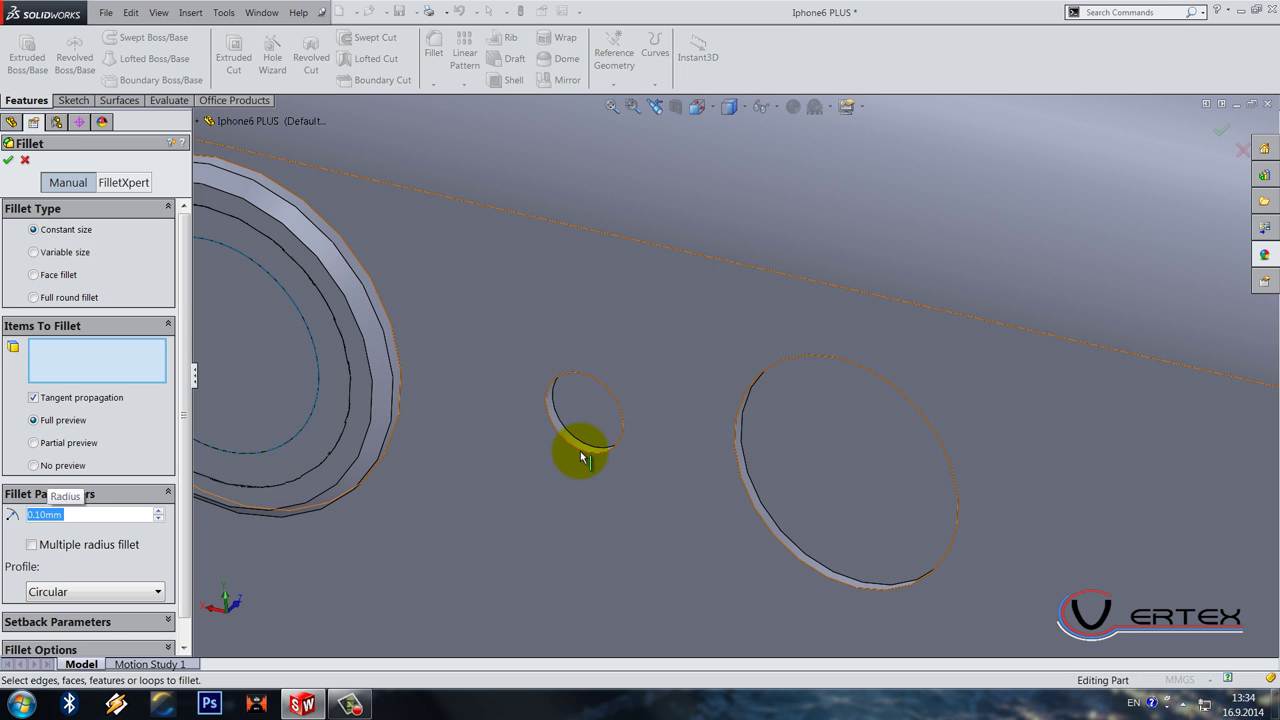
pyautogui.click(608, 462)
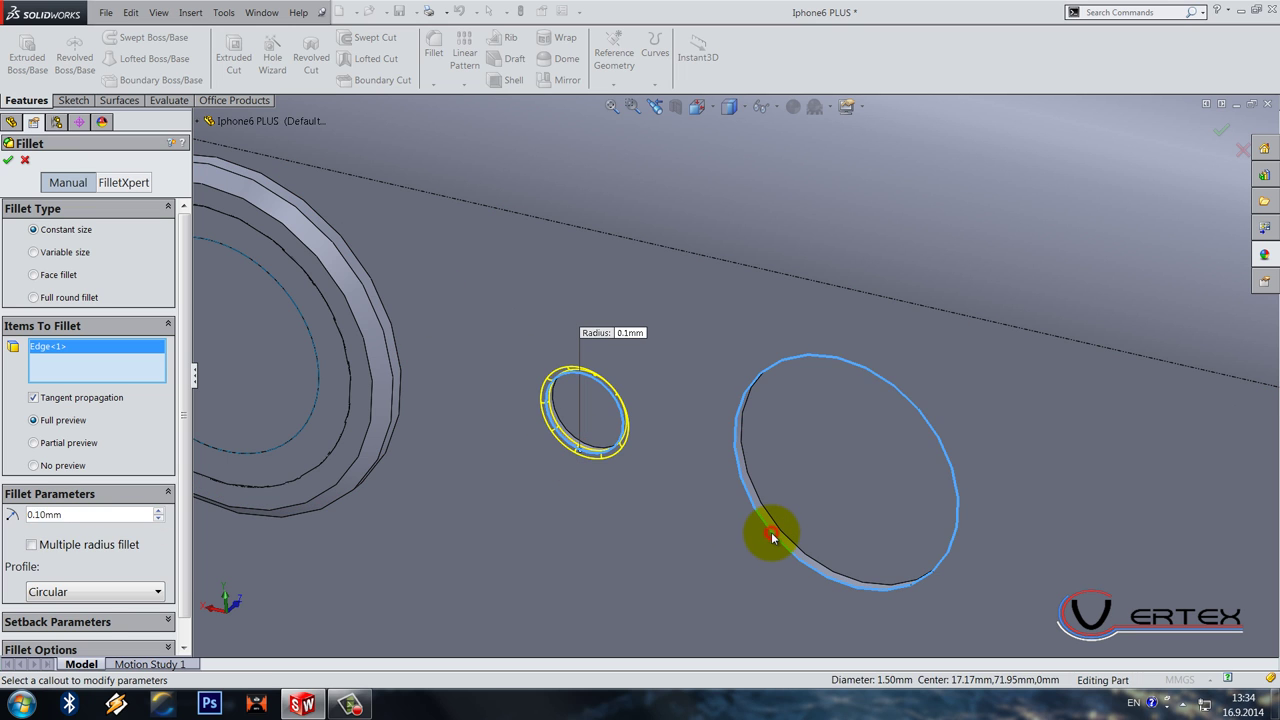
pyautogui.click(771, 535)
pyautogui.press('Return')
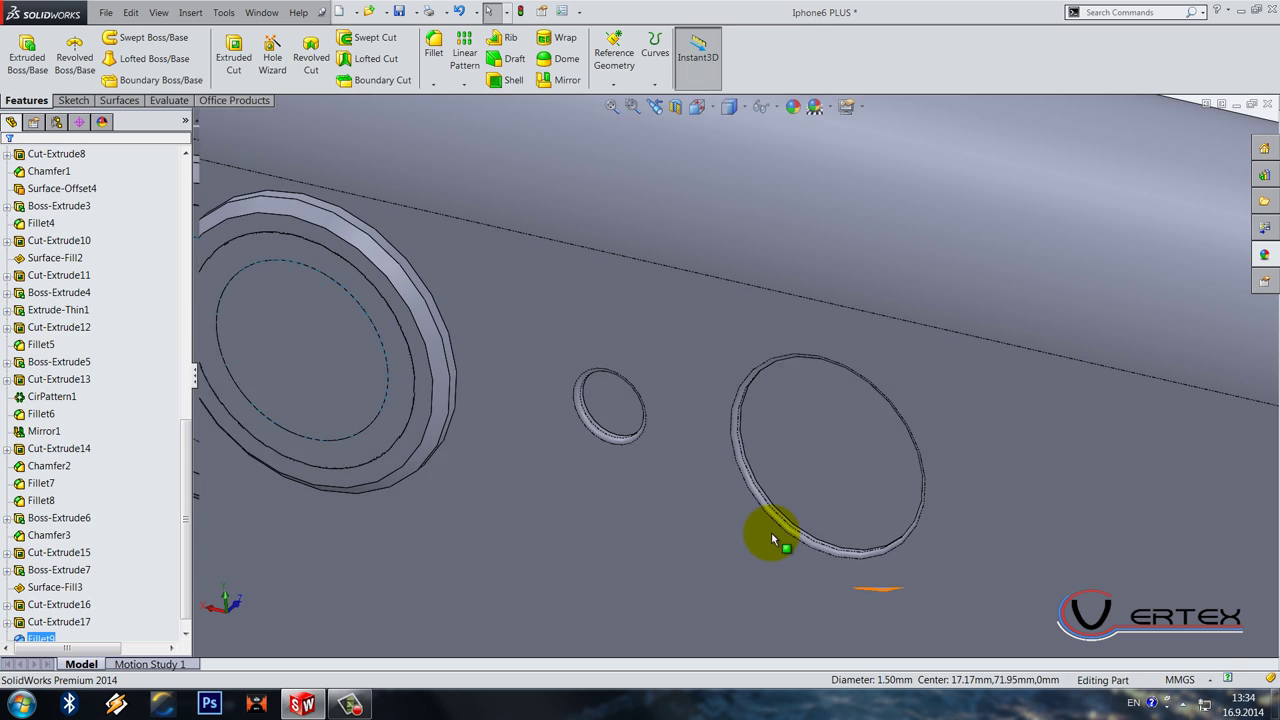
pyautogui.hotkey('ctrl', 'shift', 'z')
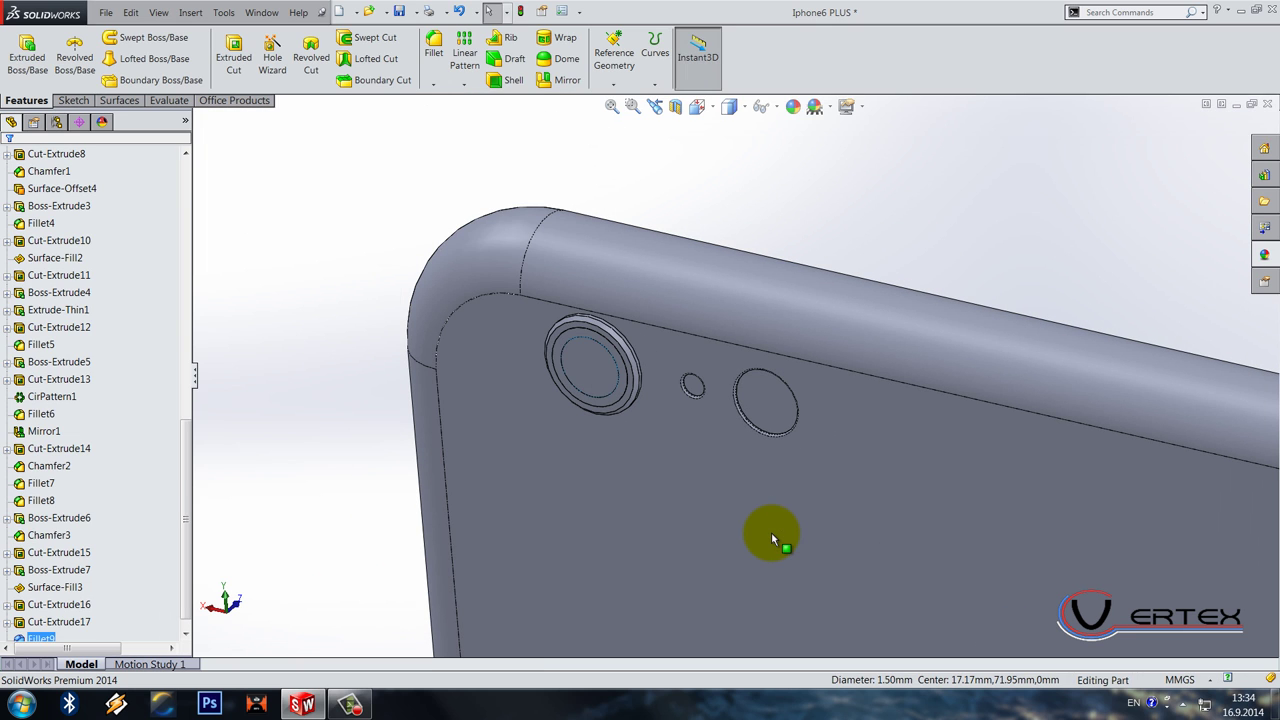
pyautogui.scroll(10, 771, 532)
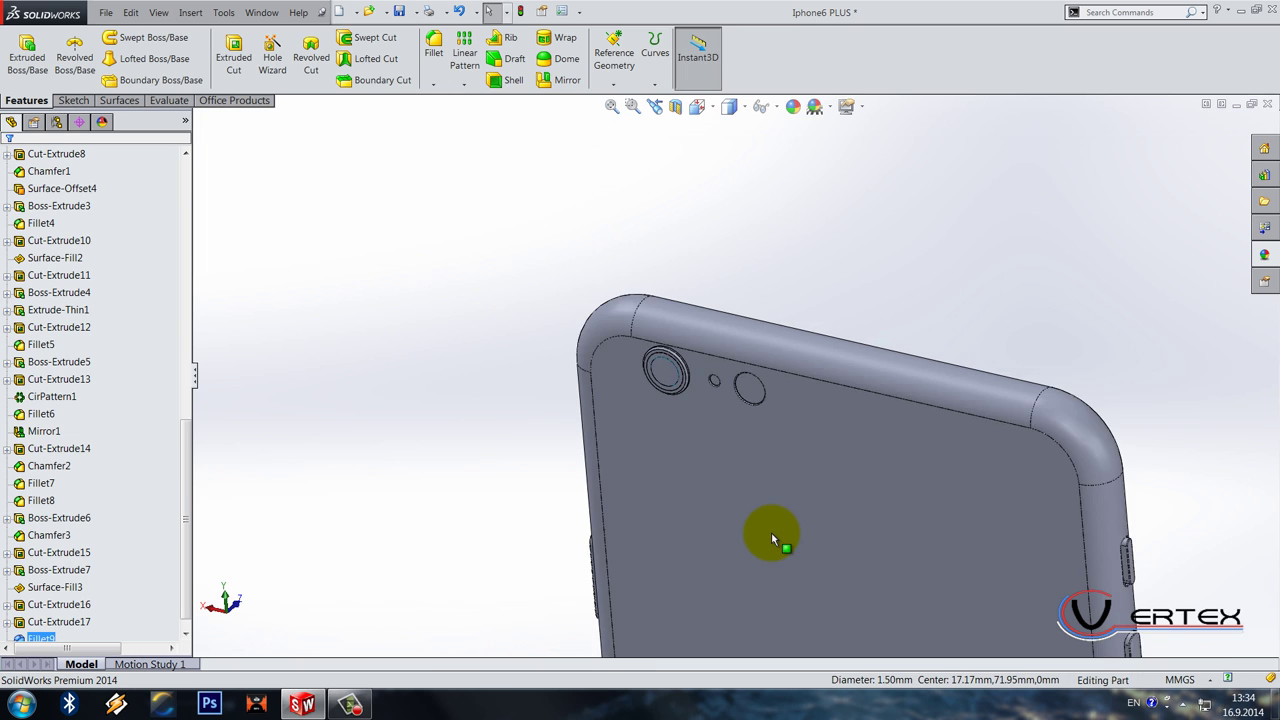
# Step: Start a sketch on the phone's back face and convert its upper edge, both upper corner arcs and both long side edges
pyautogui.click(766, 417)
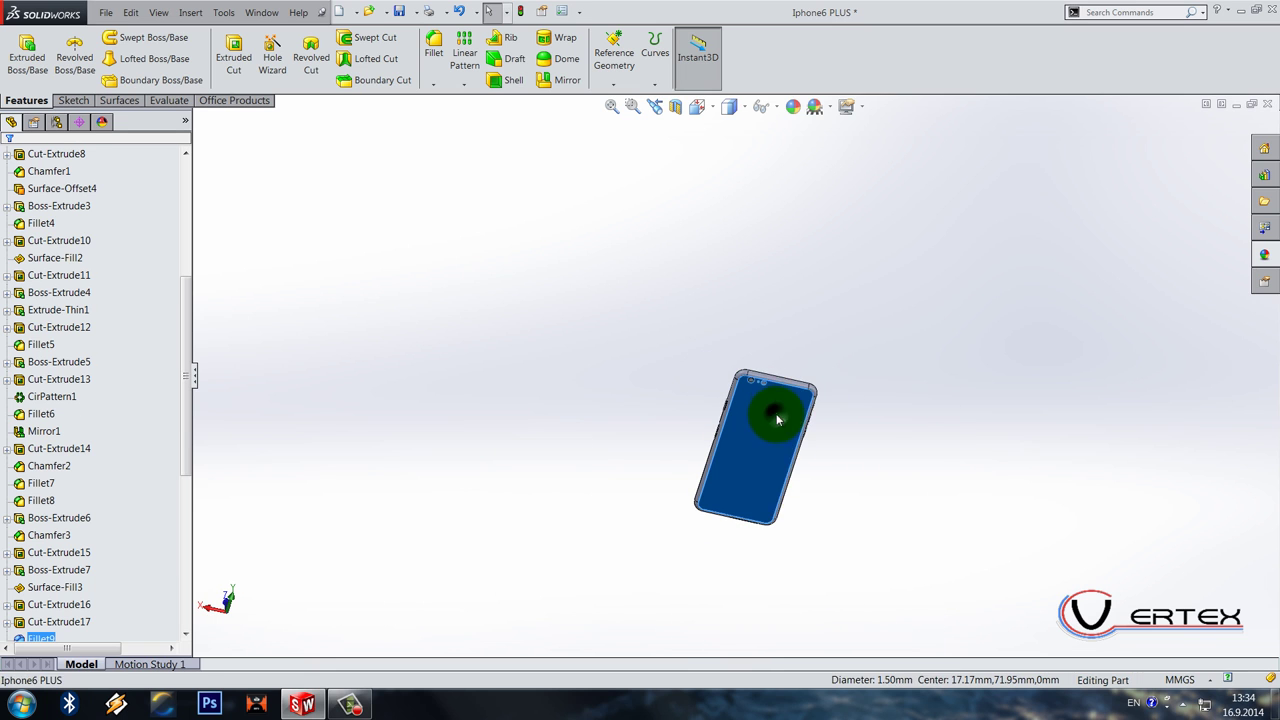
pyautogui.rightClick(766, 417)
pyautogui.click(808, 287)
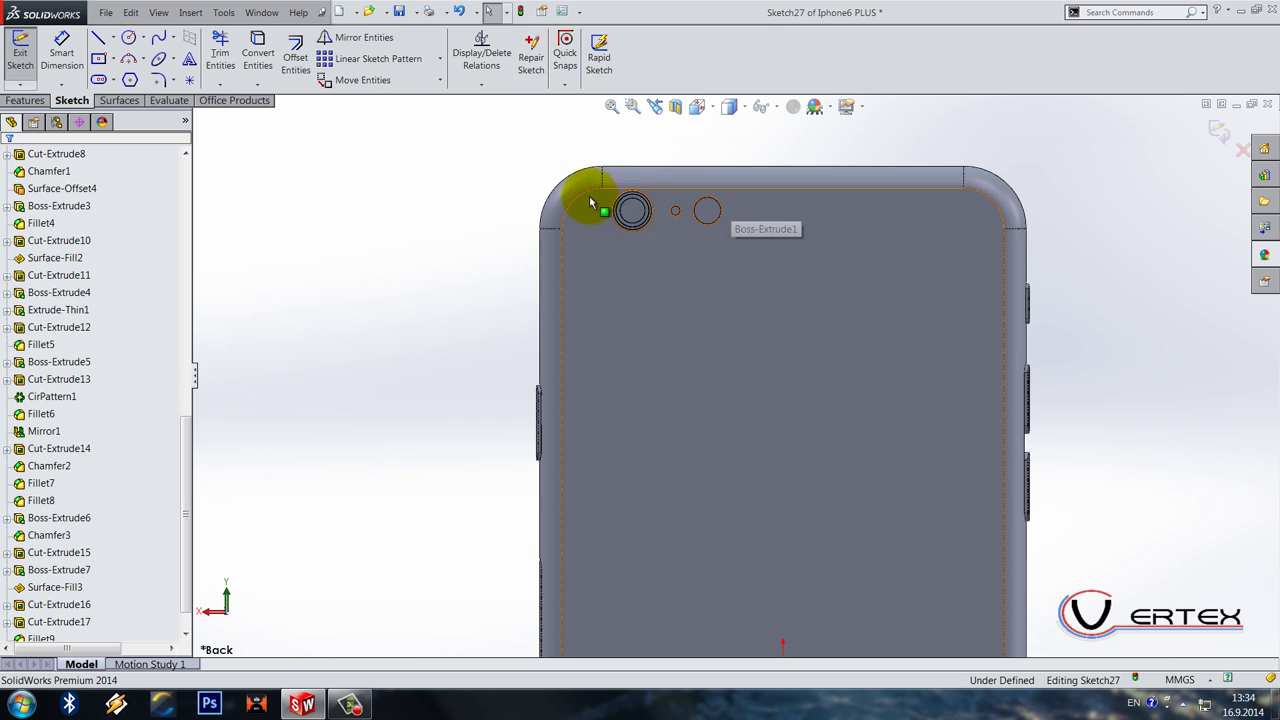
pyautogui.click(571, 207)
pyautogui.keyDown('ctrl'); pyautogui.click(563, 249); pyautogui.keyUp('ctrl')
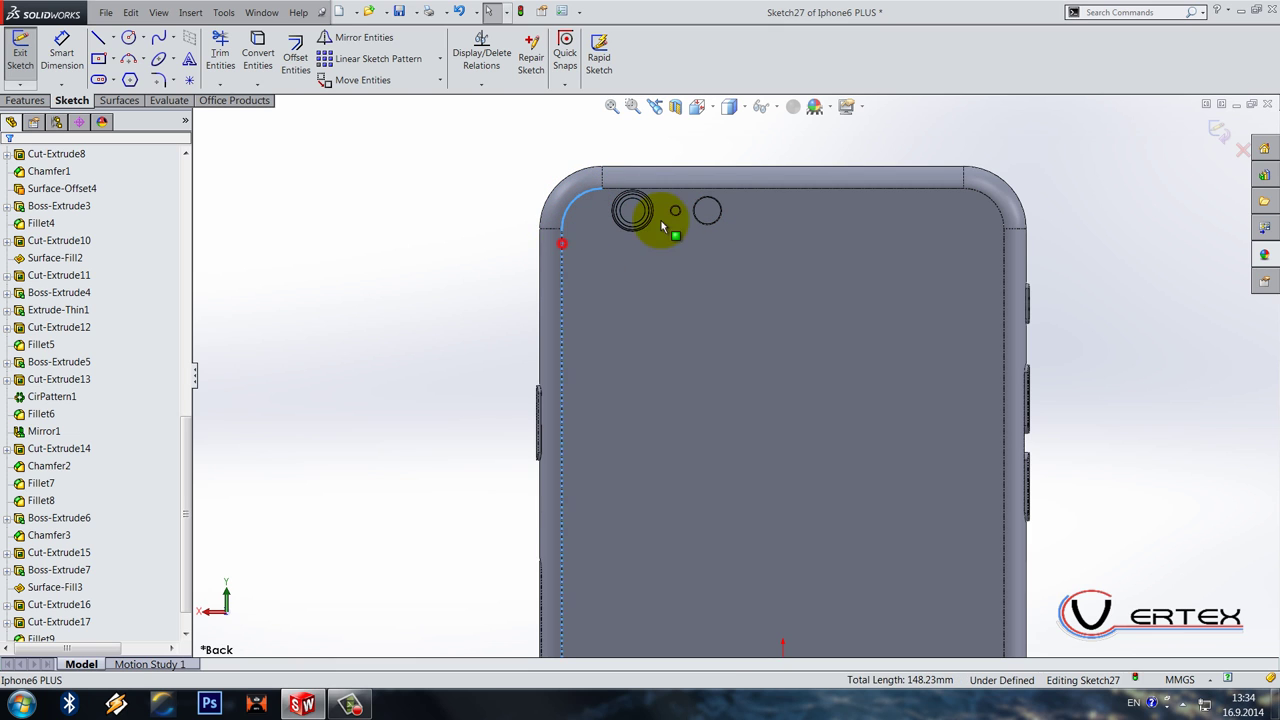
pyautogui.keyDown('ctrl'); pyautogui.click(703, 190); pyautogui.keyUp('ctrl')
pyautogui.keyDown('ctrl'); pyautogui.click(993, 205); pyautogui.keyUp('ctrl')
pyautogui.keyDown('ctrl'); pyautogui.click(1004, 246); pyautogui.keyUp('ctrl')
pyautogui.click(257, 55)
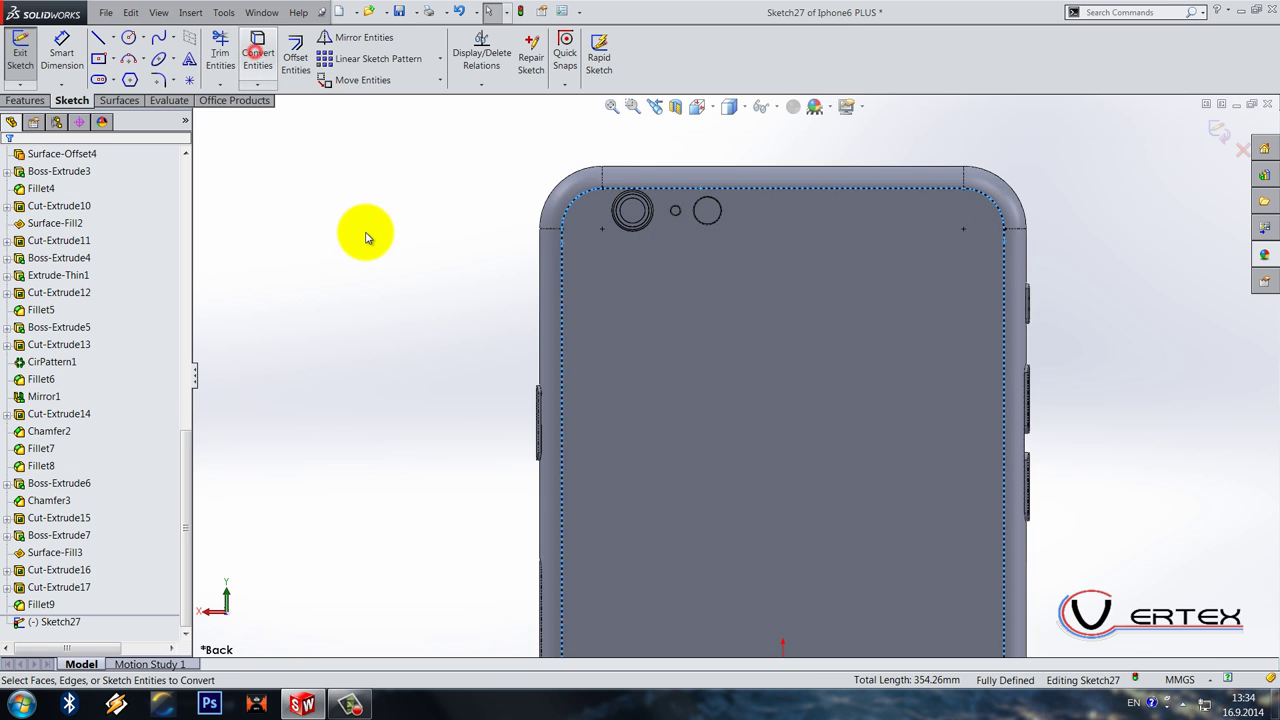
# Step: Offset the whole chain of converted back-face edges outward by 1.70 mm
pyautogui.scroll(-2, 580, 194)
pyautogui.click(295, 55)
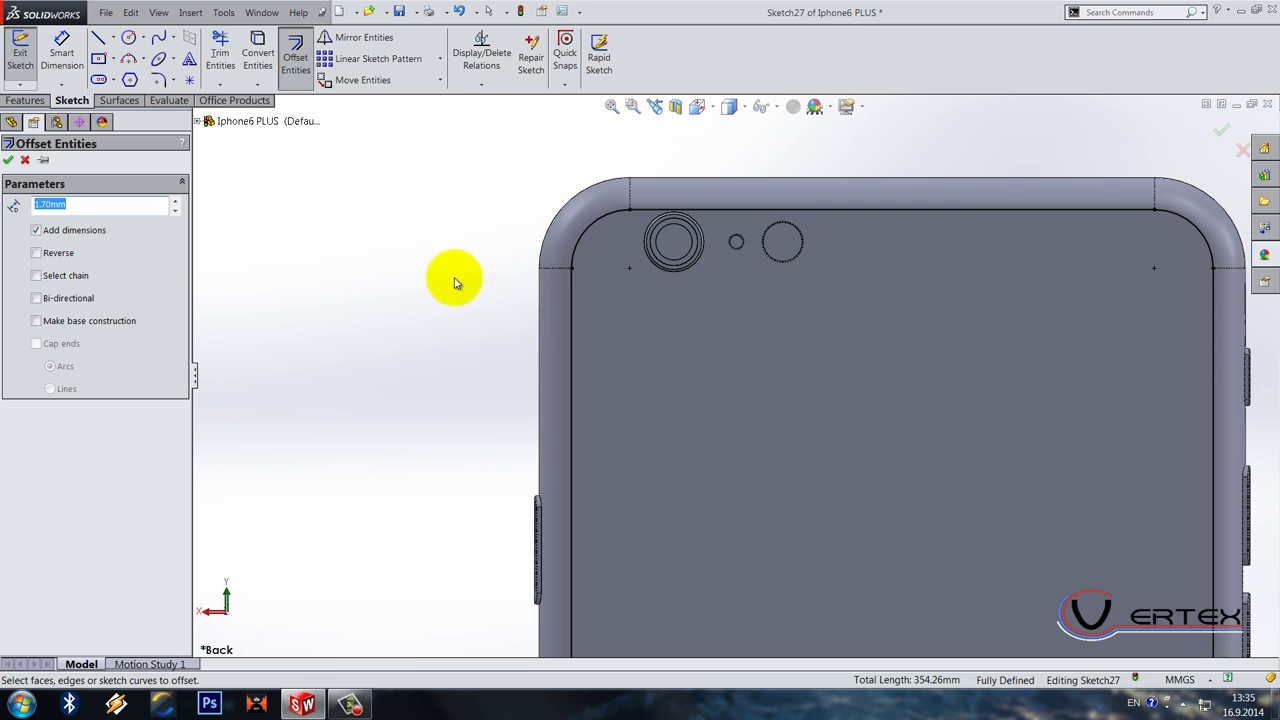
pyautogui.click(587, 237)
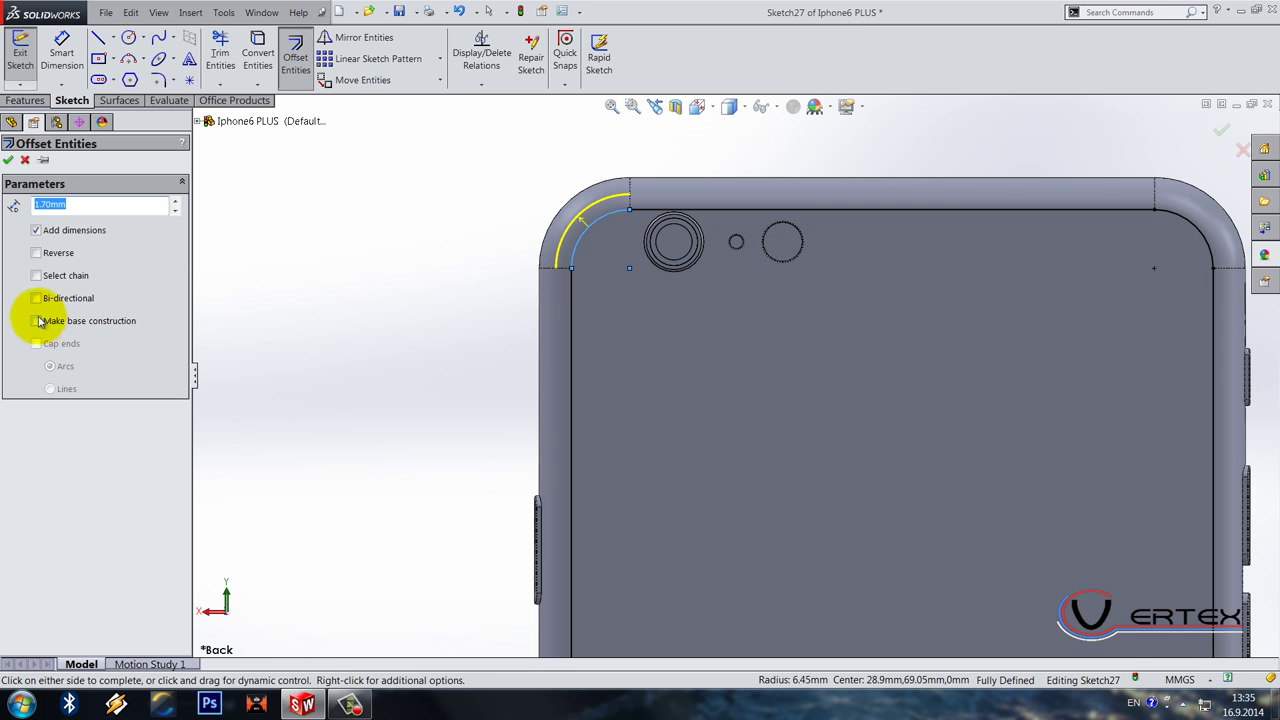
pyautogui.click(37, 276)
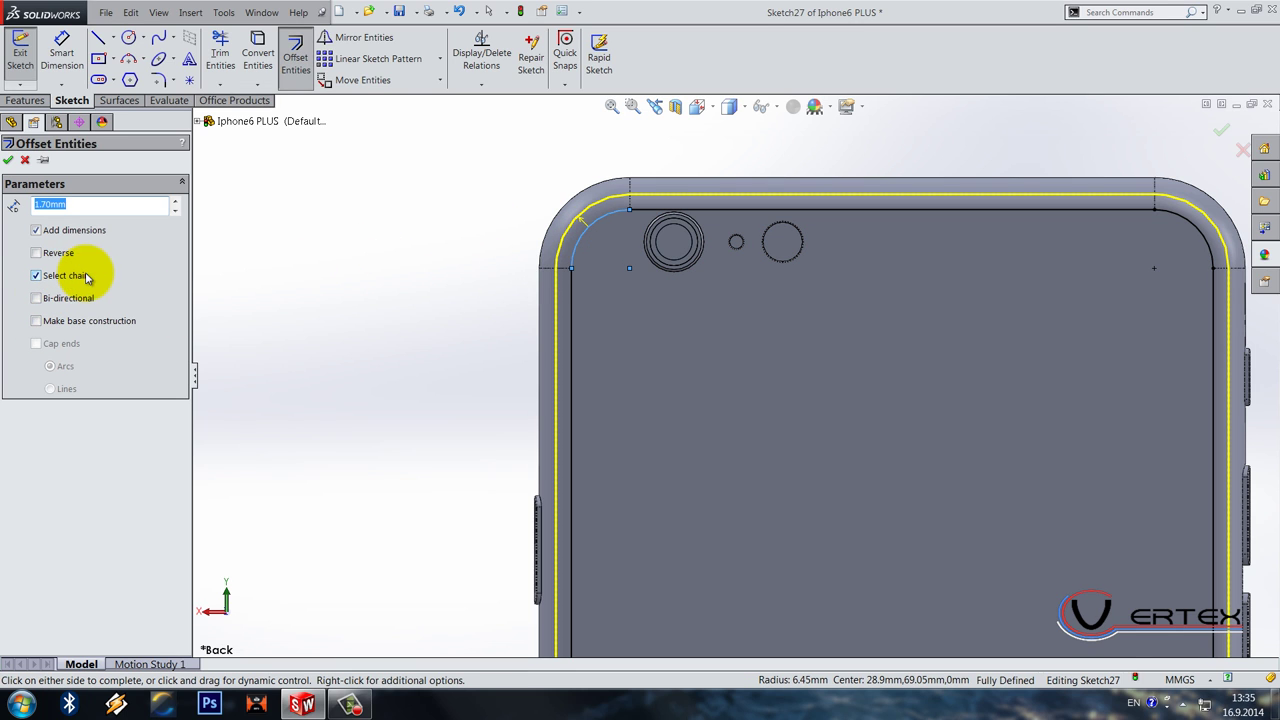
pyautogui.click(8, 162)
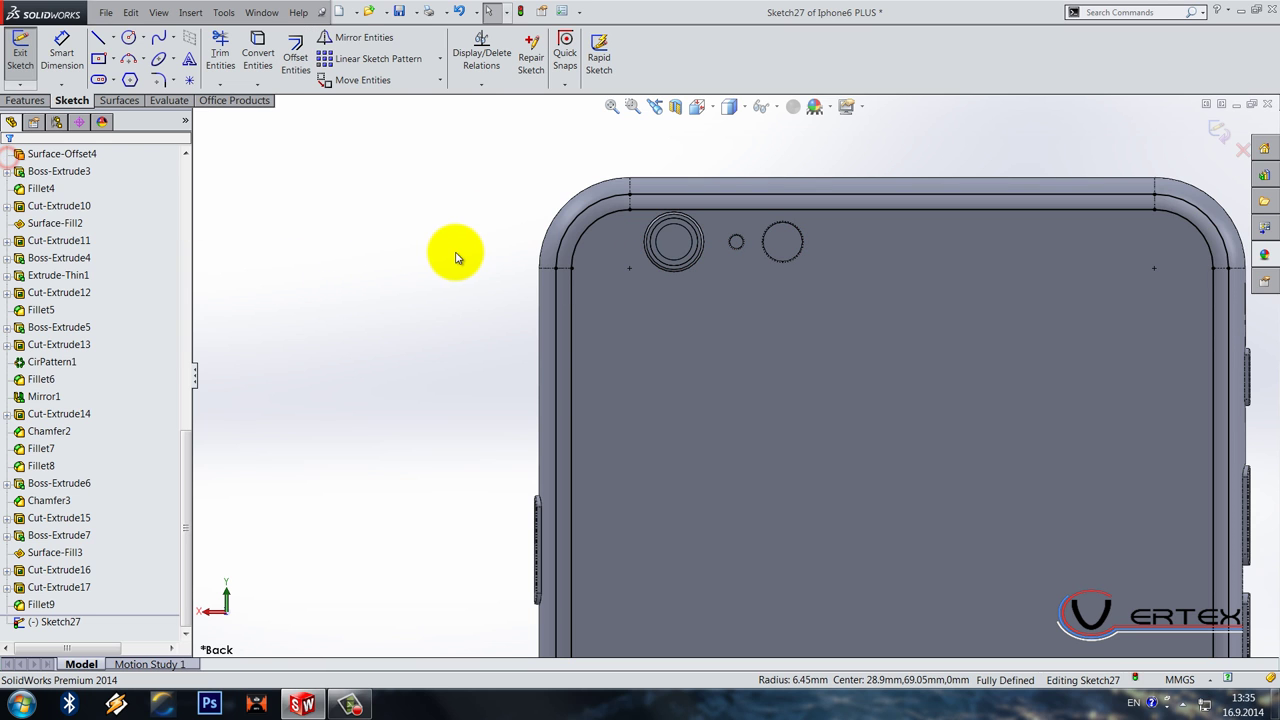
# Step: Sketch a line about 77.8 mm long across the phone's full width below the camera and make it horizontal
pyautogui.scroll(2, 671, 246)
pyautogui.click(99, 40)
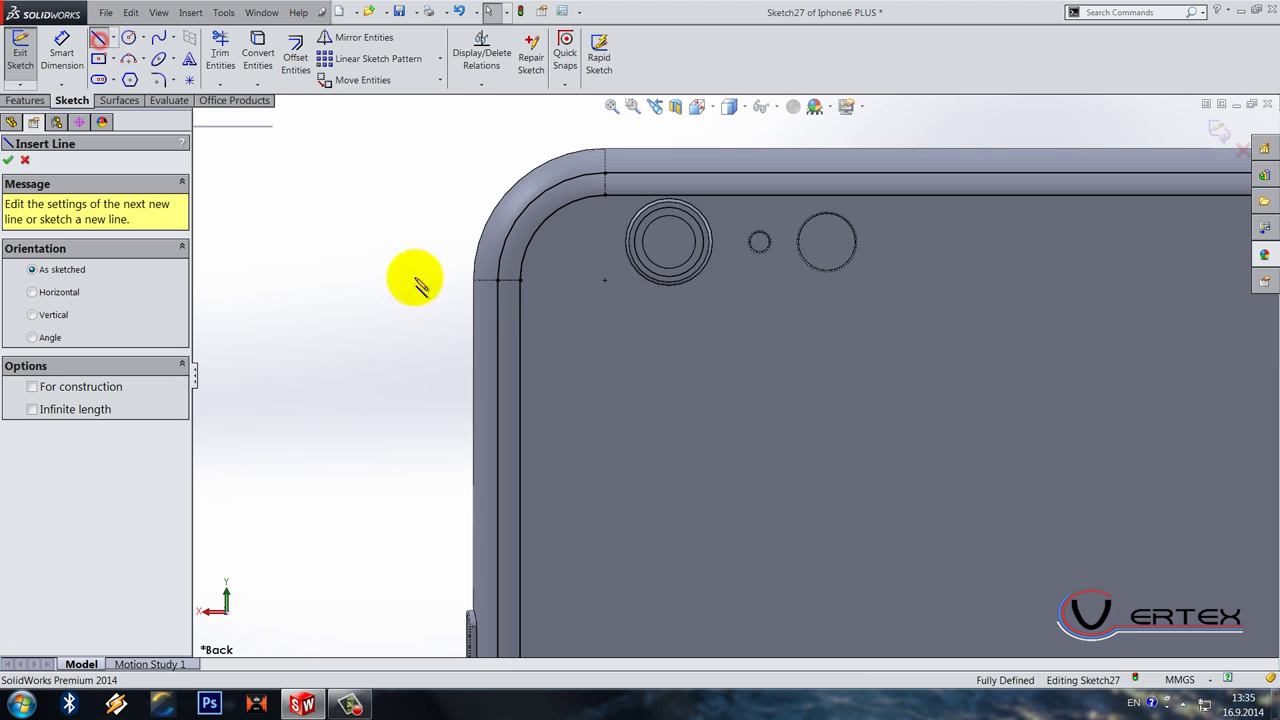
pyautogui.click(476, 295)
pyautogui.scroll(-2, 971, 323)
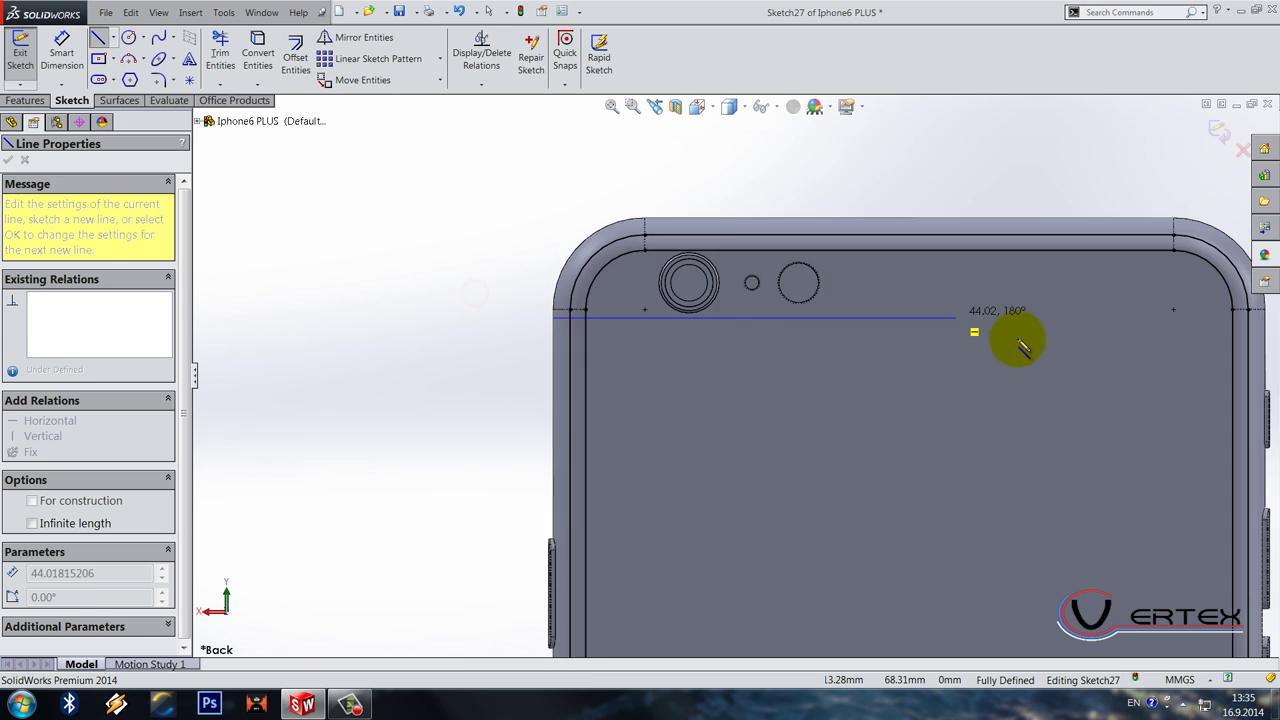
pyautogui.scroll(2, 1135, 330)
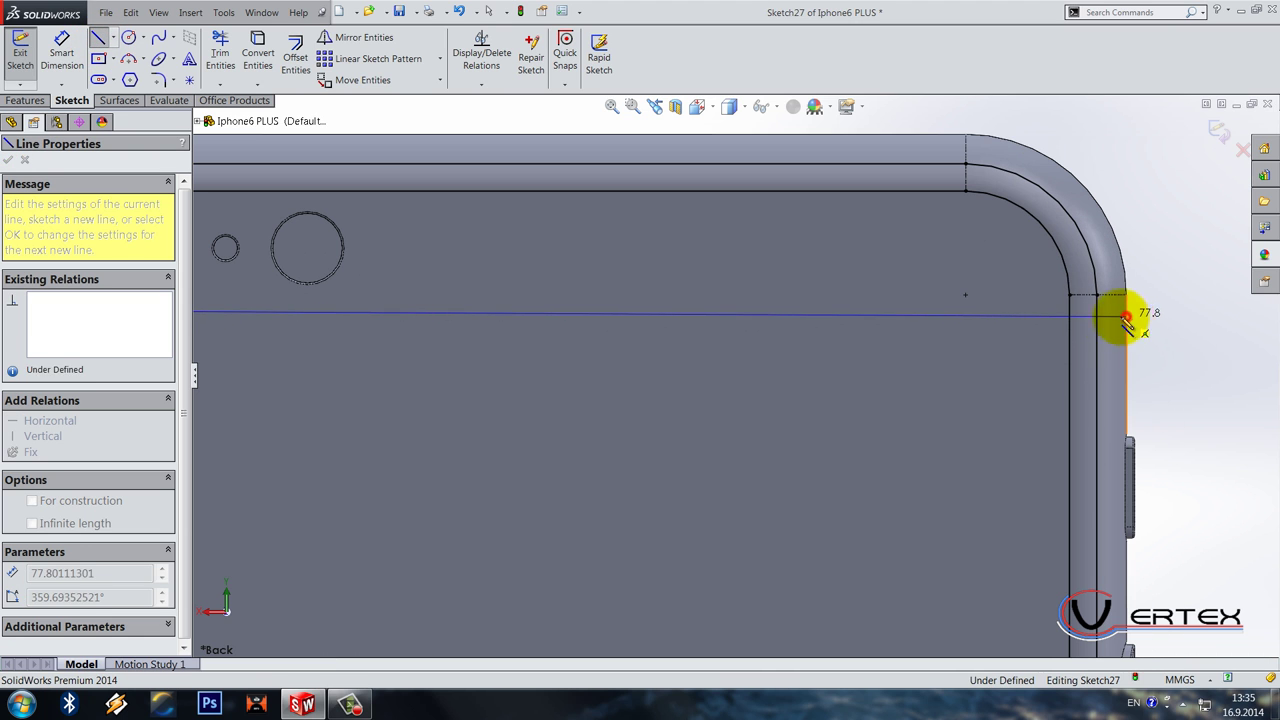
pyautogui.doubleClick(1103, 318)
pyautogui.click(1120, 318)
pyautogui.click(1119, 318)
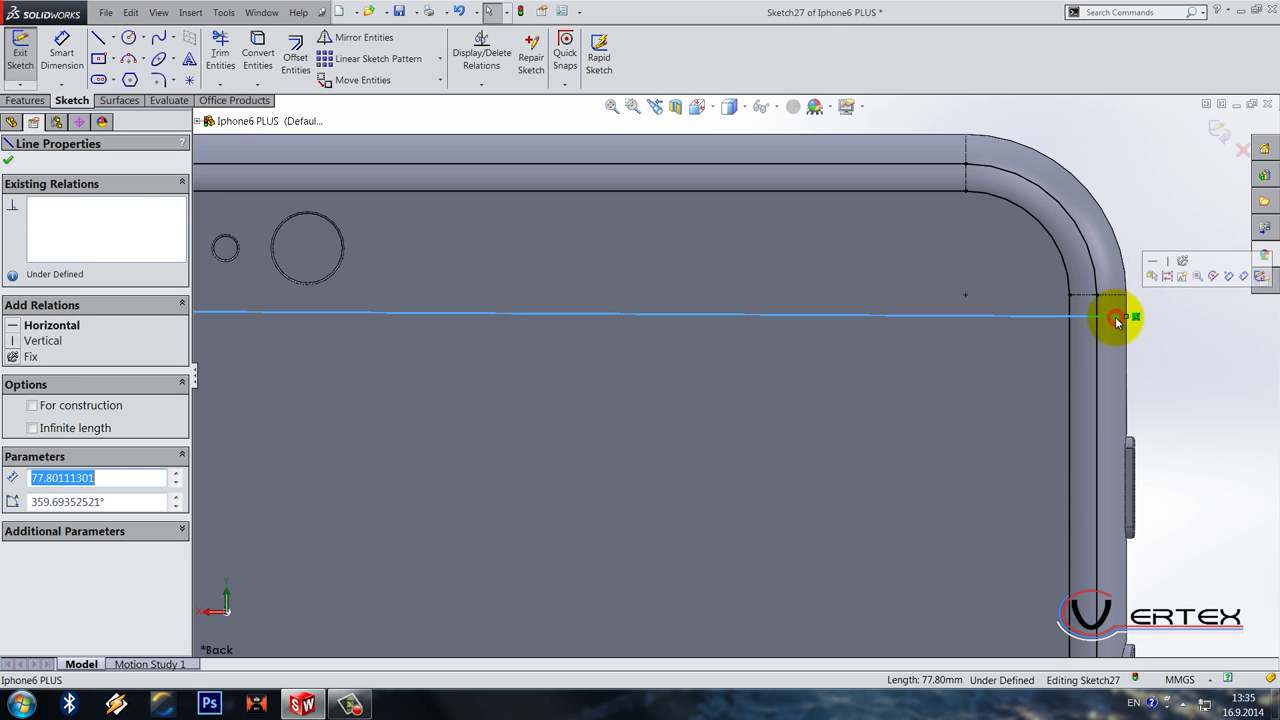
pyautogui.click(1149, 262)
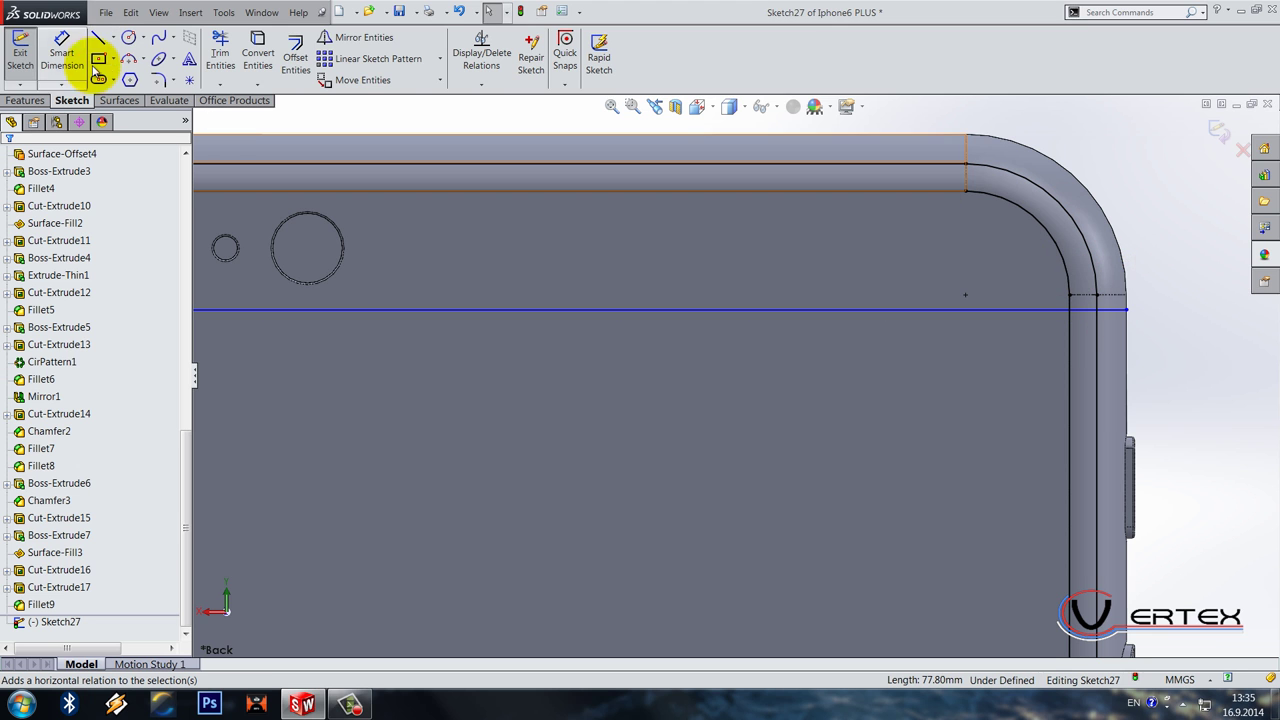
# Step: Dimension the horizontal line 0.75 mm below the lower end point of the offset corner arc
pyautogui.click(62, 52)
pyautogui.scroll(-3, 1148, 300)
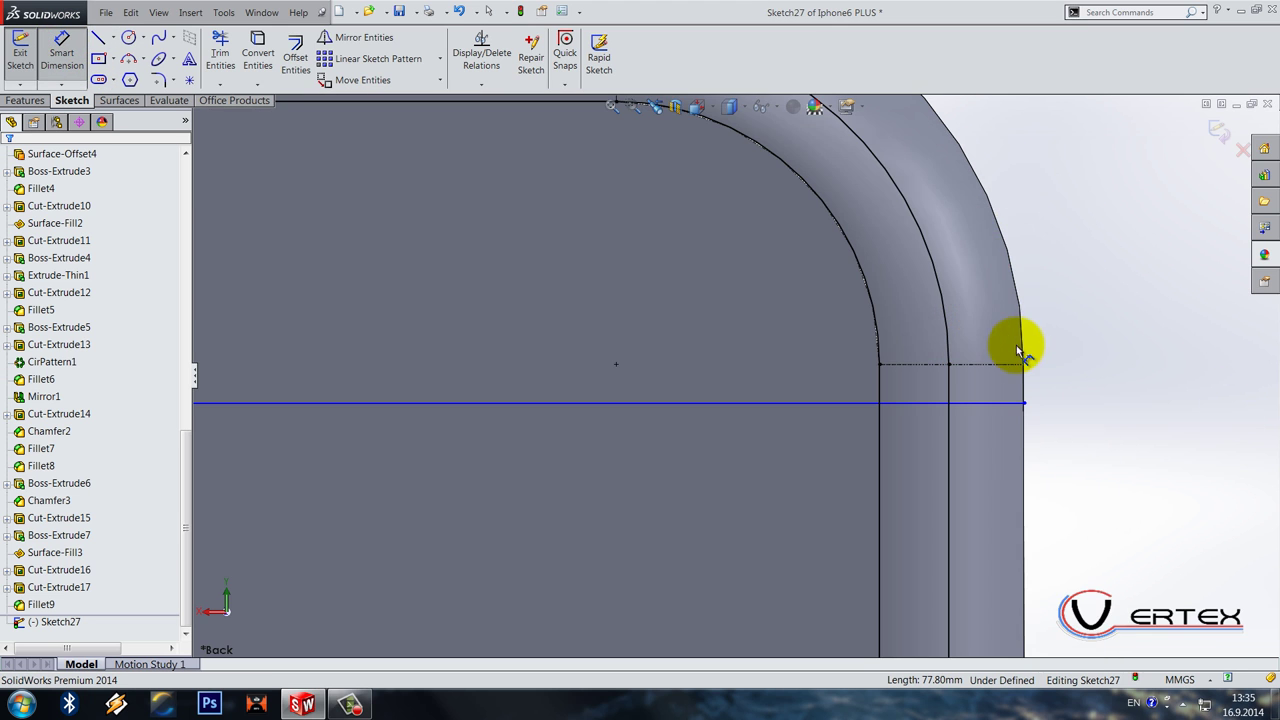
pyautogui.click(950, 365)
pyautogui.click(997, 405)
pyautogui.click(1106, 306)
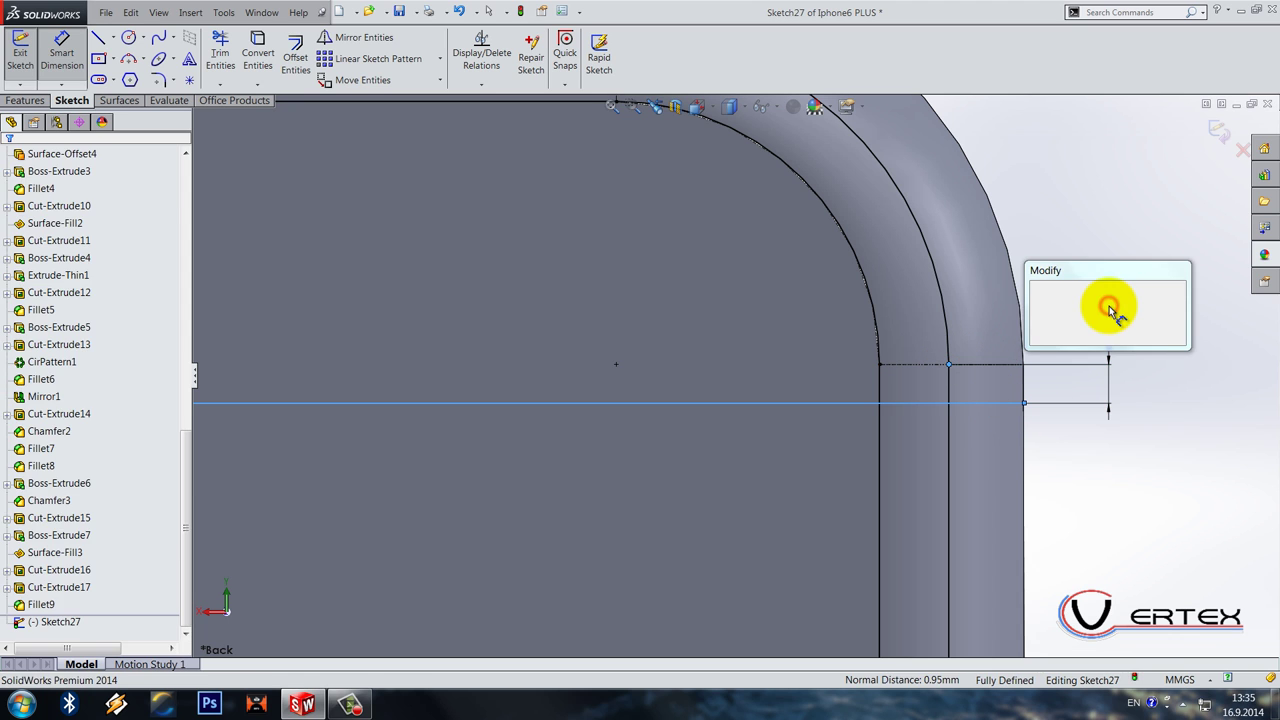
pyautogui.write('0.7')
pyautogui.press('Return')
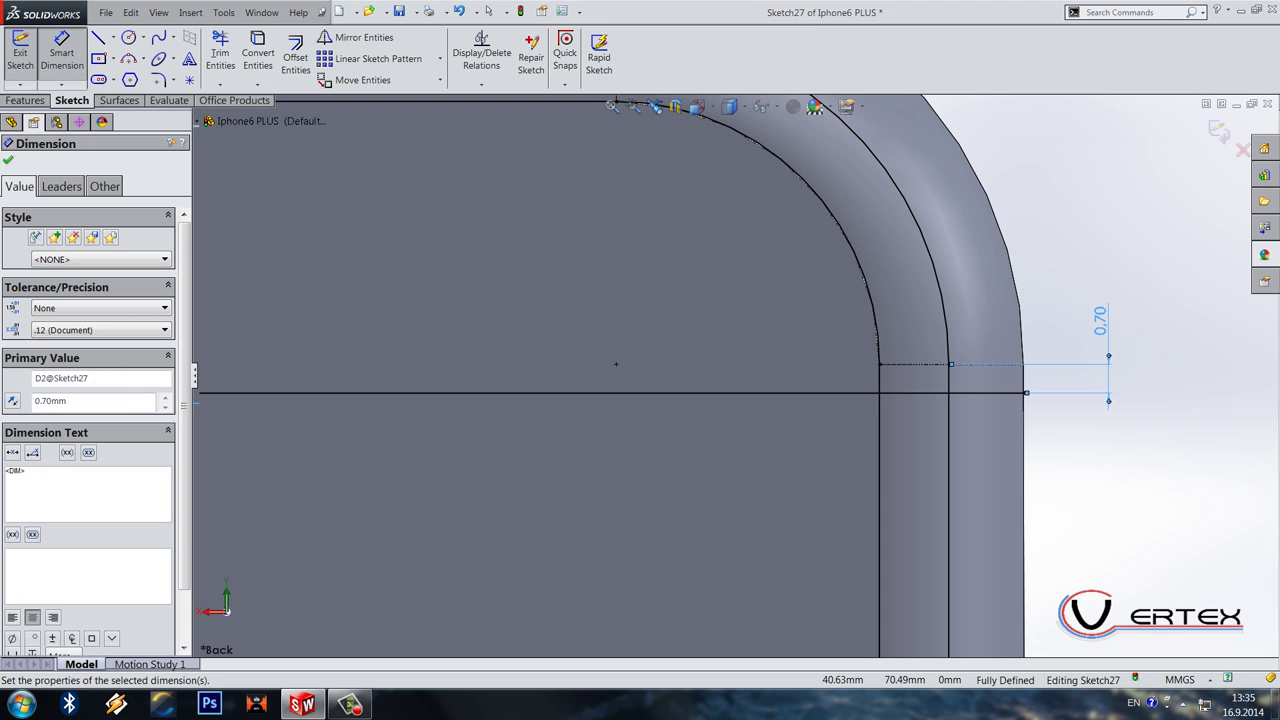
pyautogui.click(96, 399)
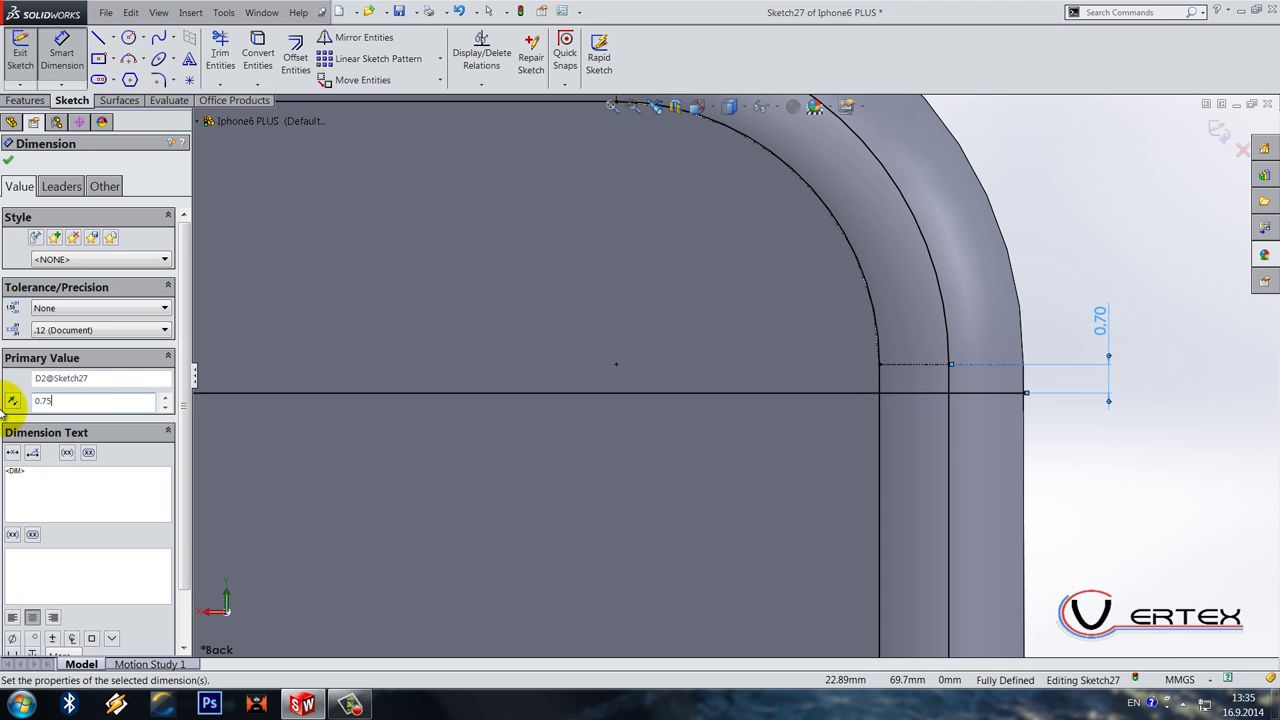
pyautogui.press('Return')
pyautogui.click(1066, 189)
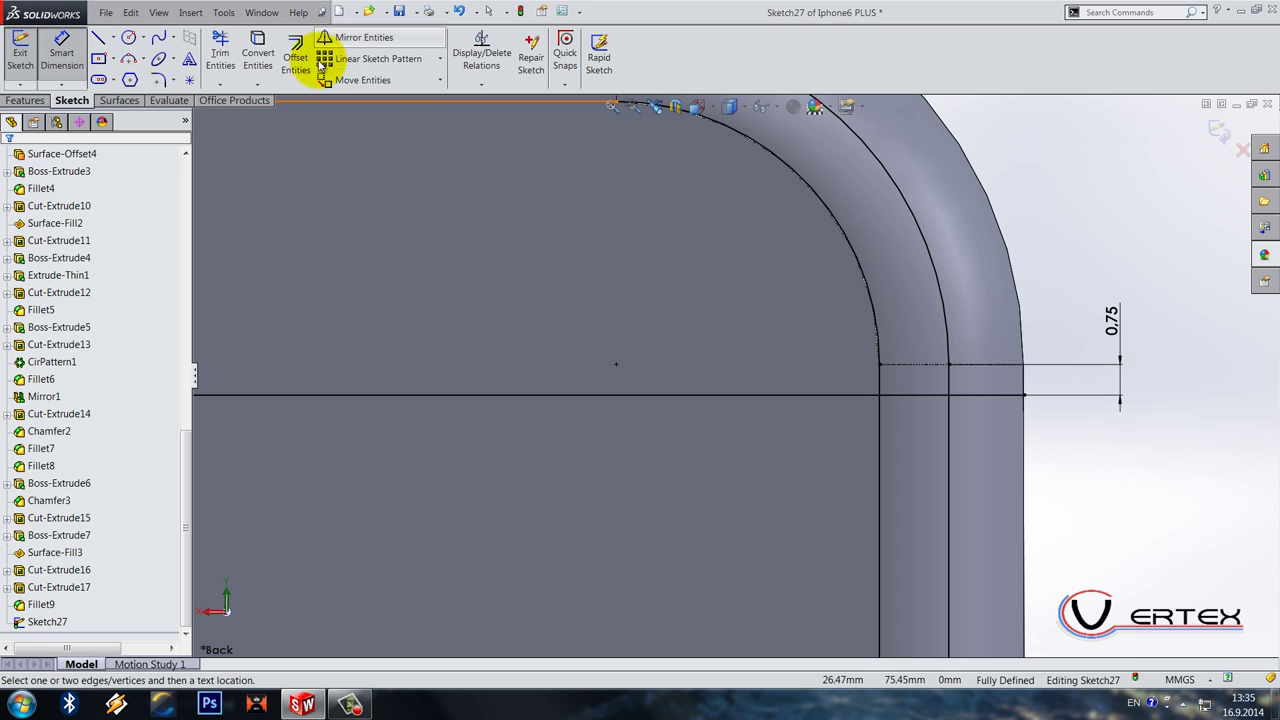
# Step: Offset the horizontal line downward by 1.70 mm
pyautogui.click(298, 58)
pyautogui.click(772, 400)
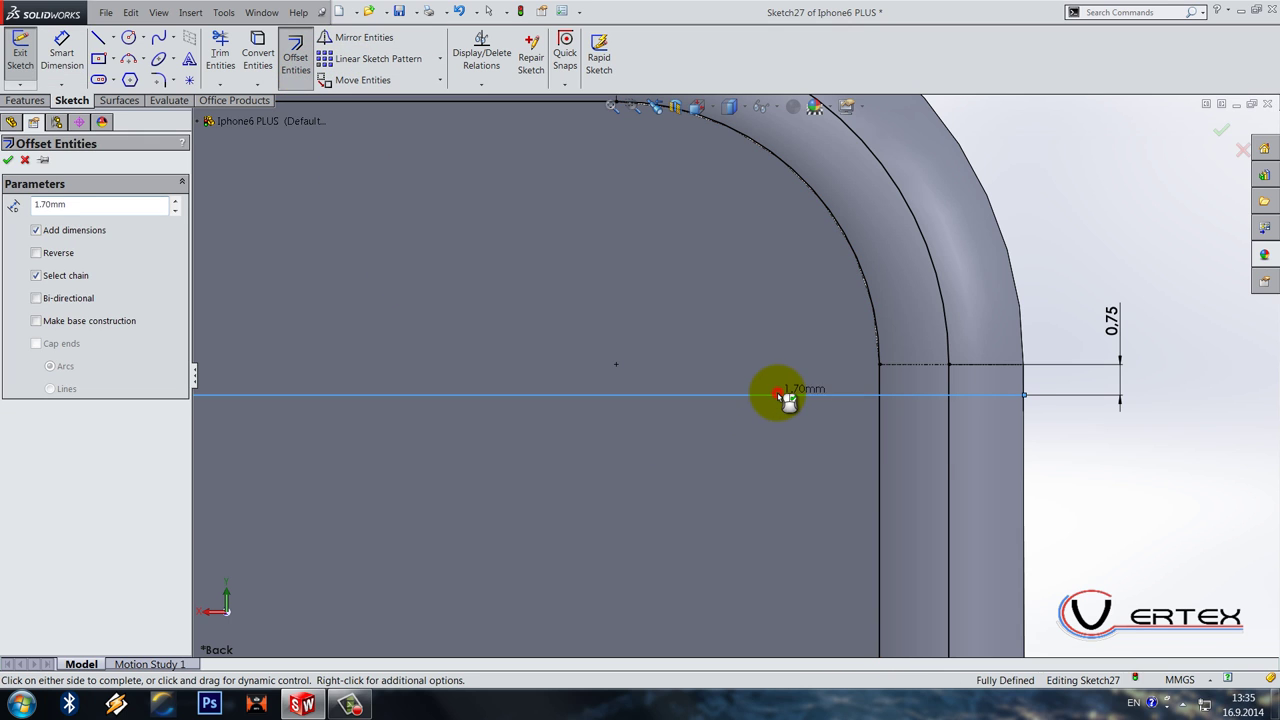
pyautogui.click(1069, 488)
# Step: Power-trim the vertical profile lines below the lower horizontal line and the segments between both horizontal lines on the camera side
pyautogui.scroll(5, 1069, 484)
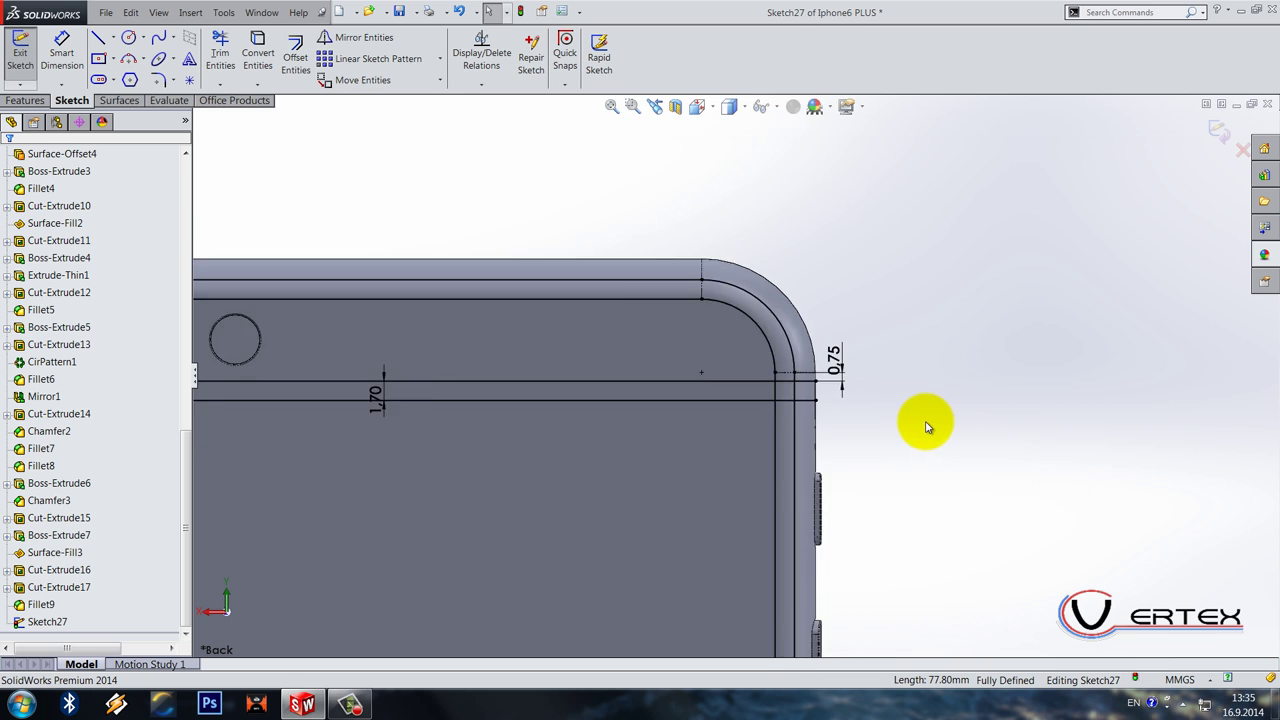
pyautogui.scroll(5, 926, 427)
pyautogui.click(220, 55)
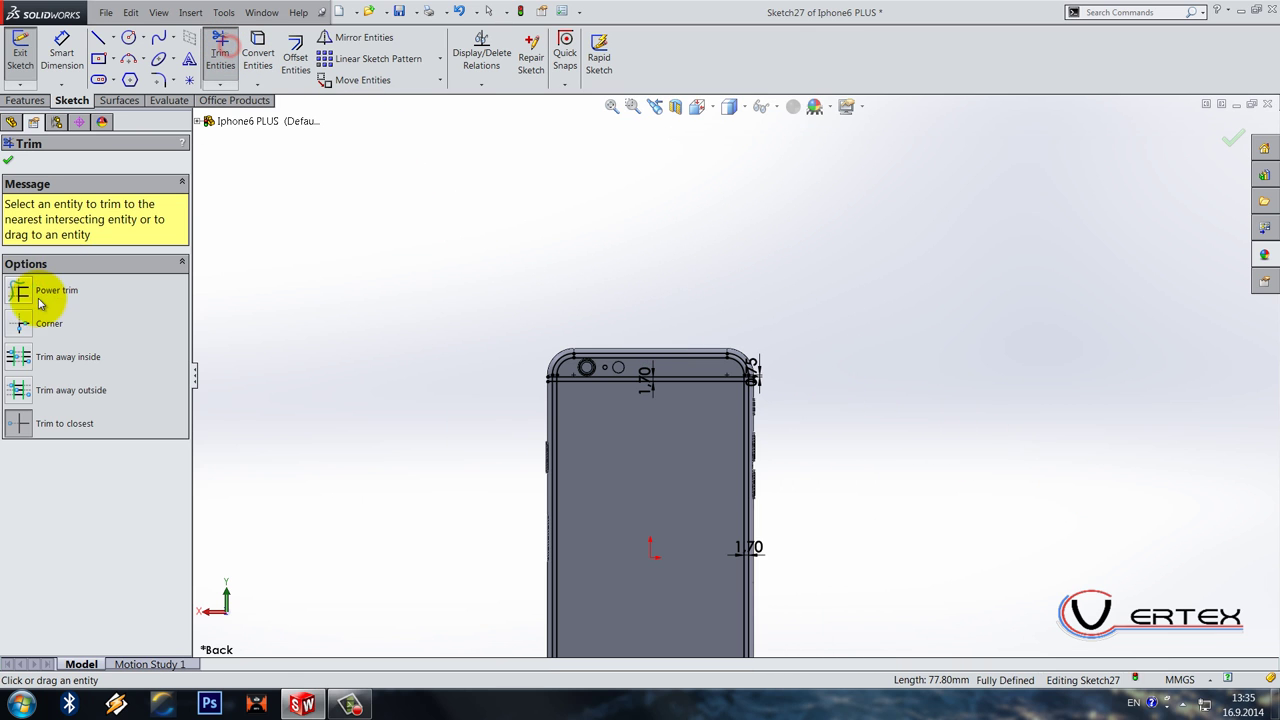
pyautogui.click(24, 289)
pyautogui.click(396, 481)
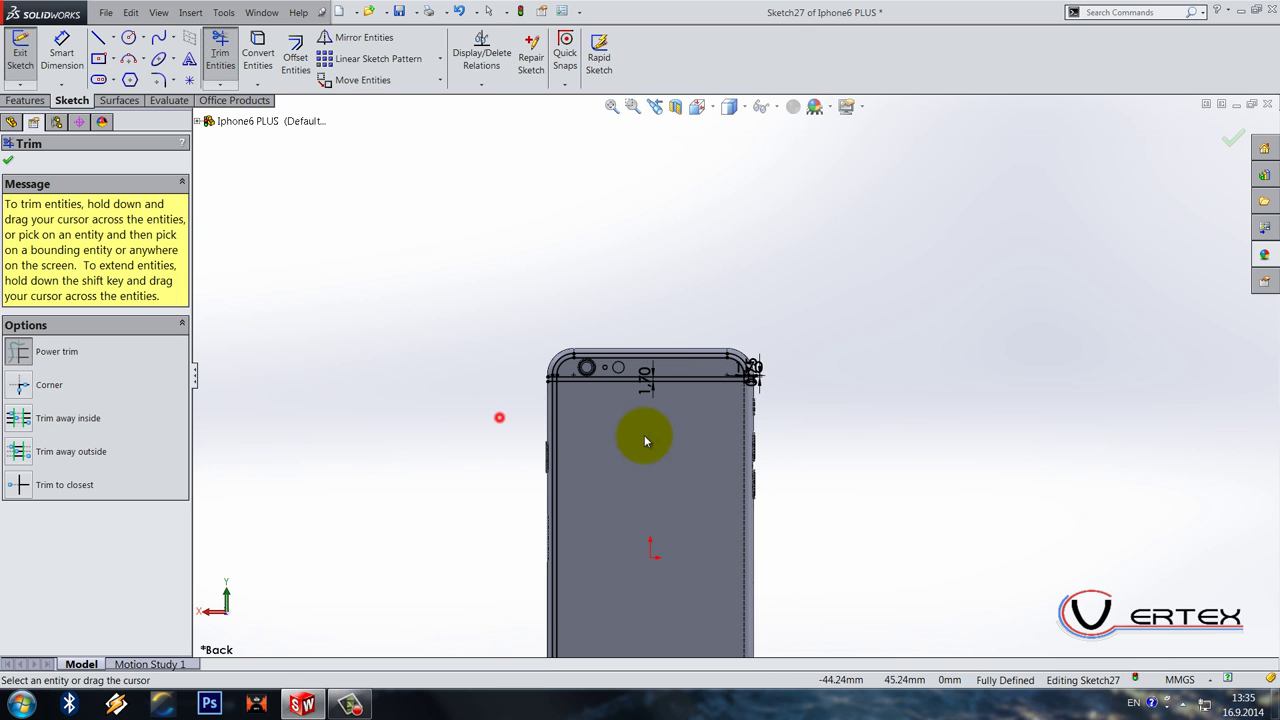
pyautogui.scroll(-10, 605, 377)
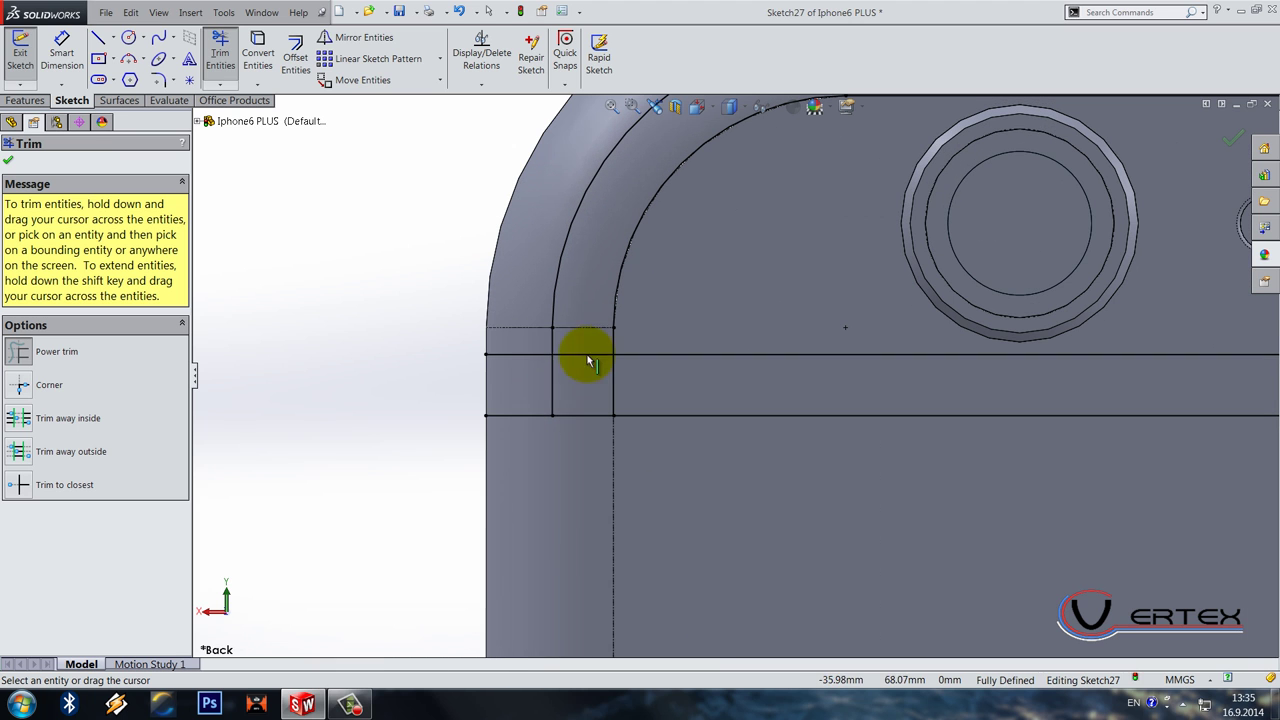
pyautogui.moveTo(535, 385)
pyautogui.mouseDown()
pyautogui.moveTo(572, 395)
pyautogui.moveTo(583, 330)
pyautogui.moveTo(643, 380)
pyautogui.mouseUp()
pyautogui.scroll(5, 1027, 340)
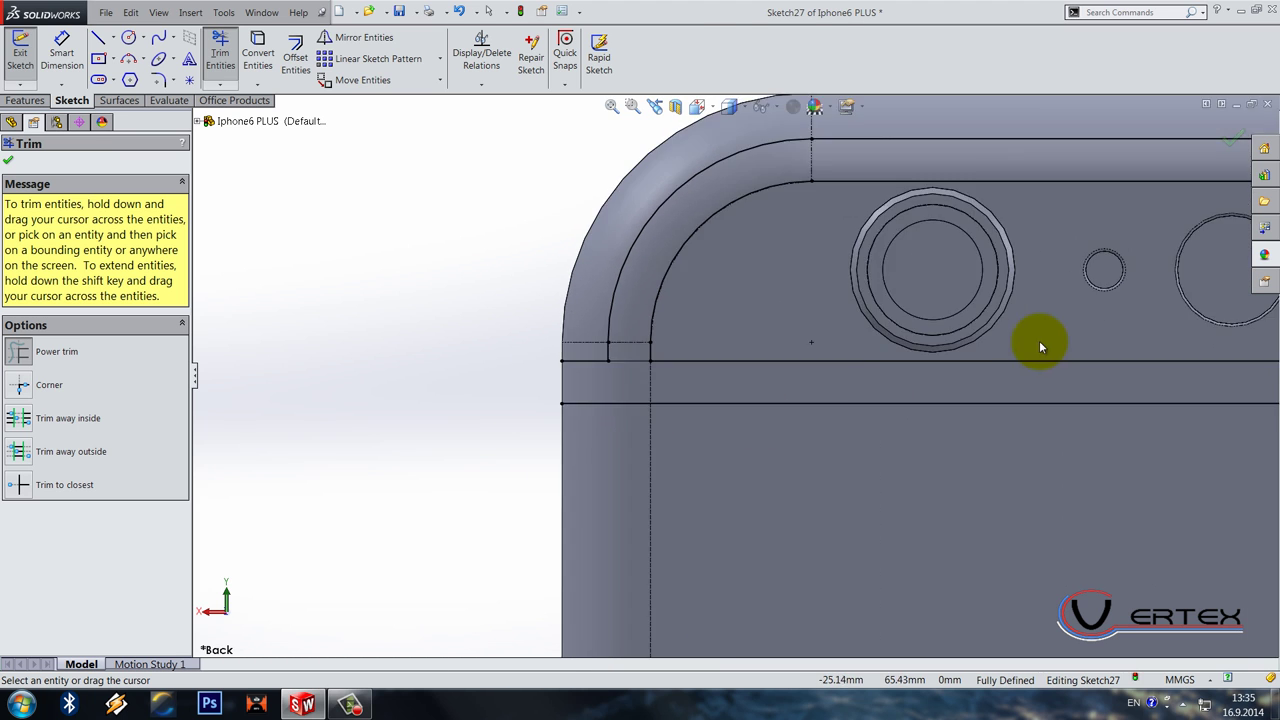
# Step: Leave the Trim tool and move the 1.70 mm horizontal dimension clear of the sketch's upper corner
pyautogui.scroll(2, 1080, 381)
pyautogui.scroll(-8, 1063, 366)
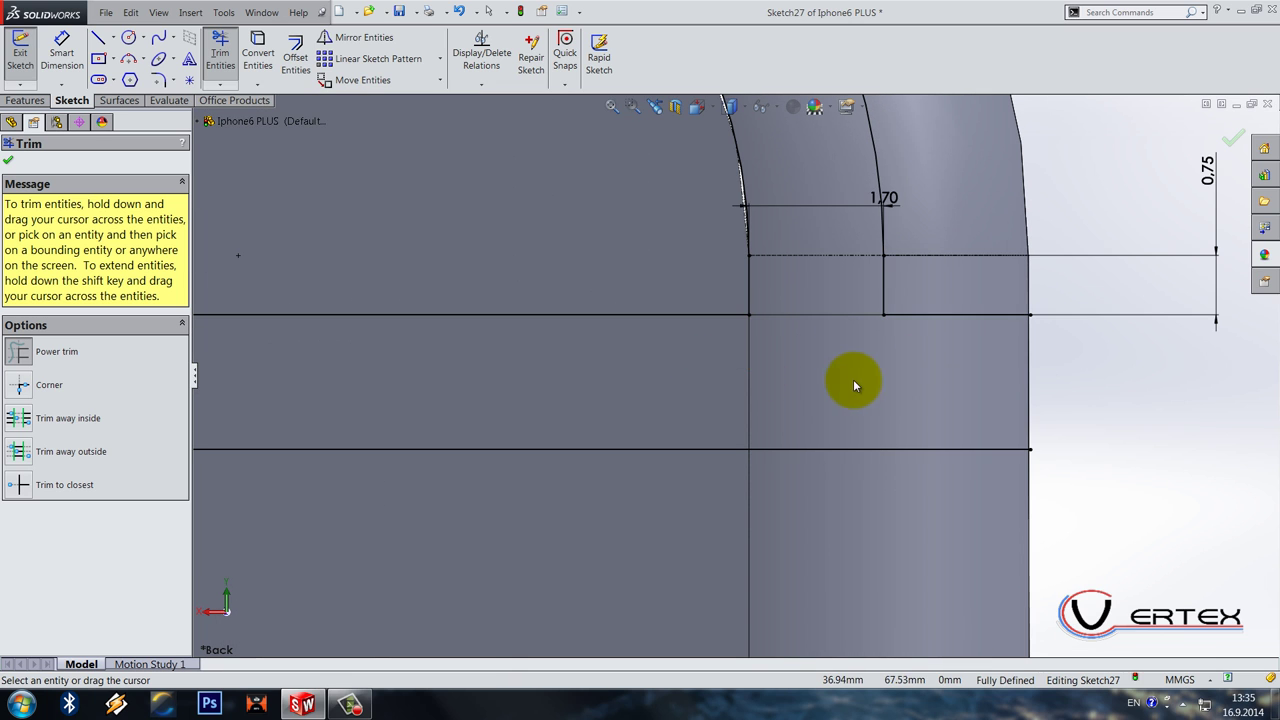
pyautogui.scroll(6, 766, 349)
pyautogui.press('Escape')
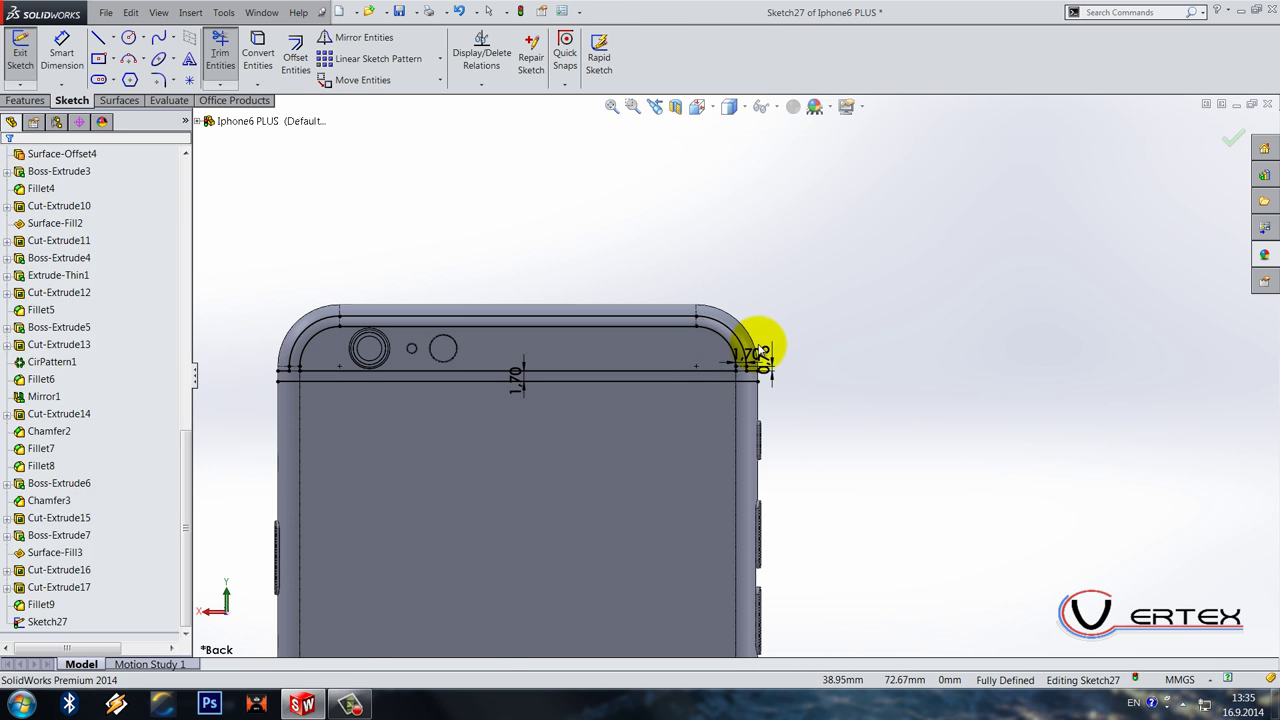
pyautogui.scroll(-3, 760, 350)
pyautogui.moveTo(729, 371); pyautogui.dragTo(810, 262)
pyautogui.press('Escape')
pyautogui.scroll(-3, 737, 400)
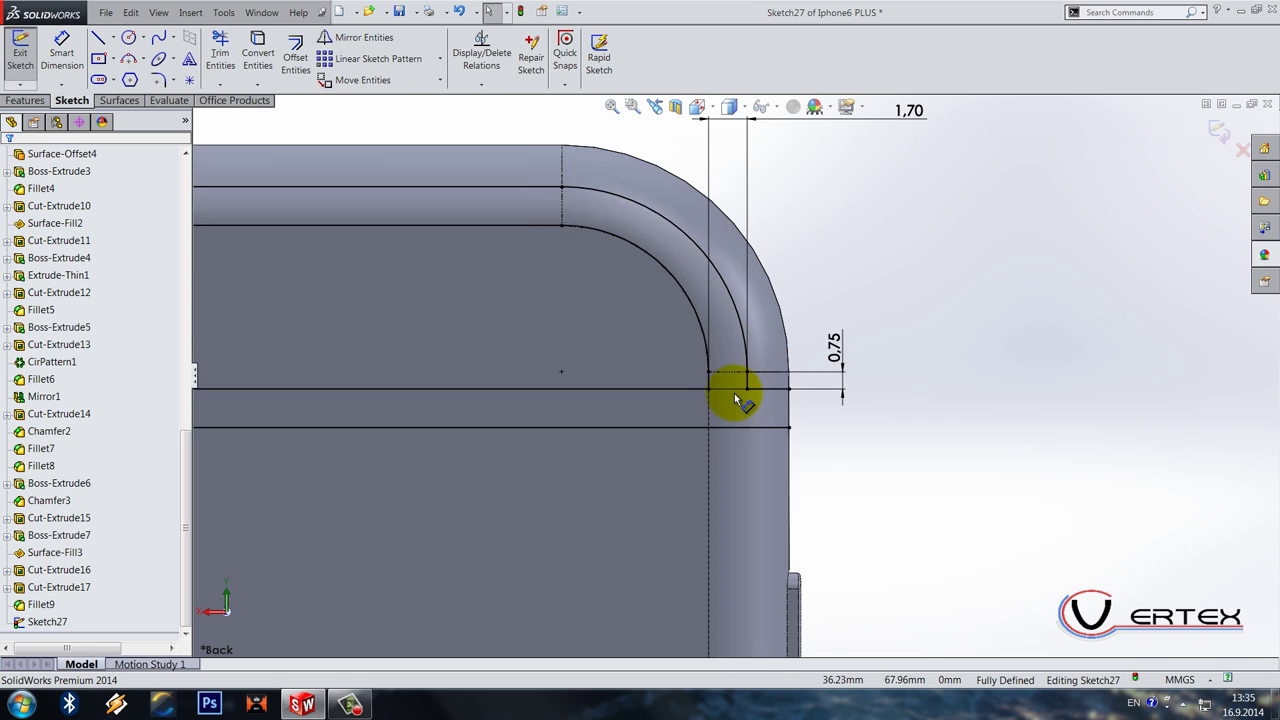
# Step: Add 0.25 mm sketch fillets where the vertical ends of the curved band meet the horizontal line at both sides of the phone
pyautogui.scroll(-3, 737, 400)
pyautogui.click(158, 80)
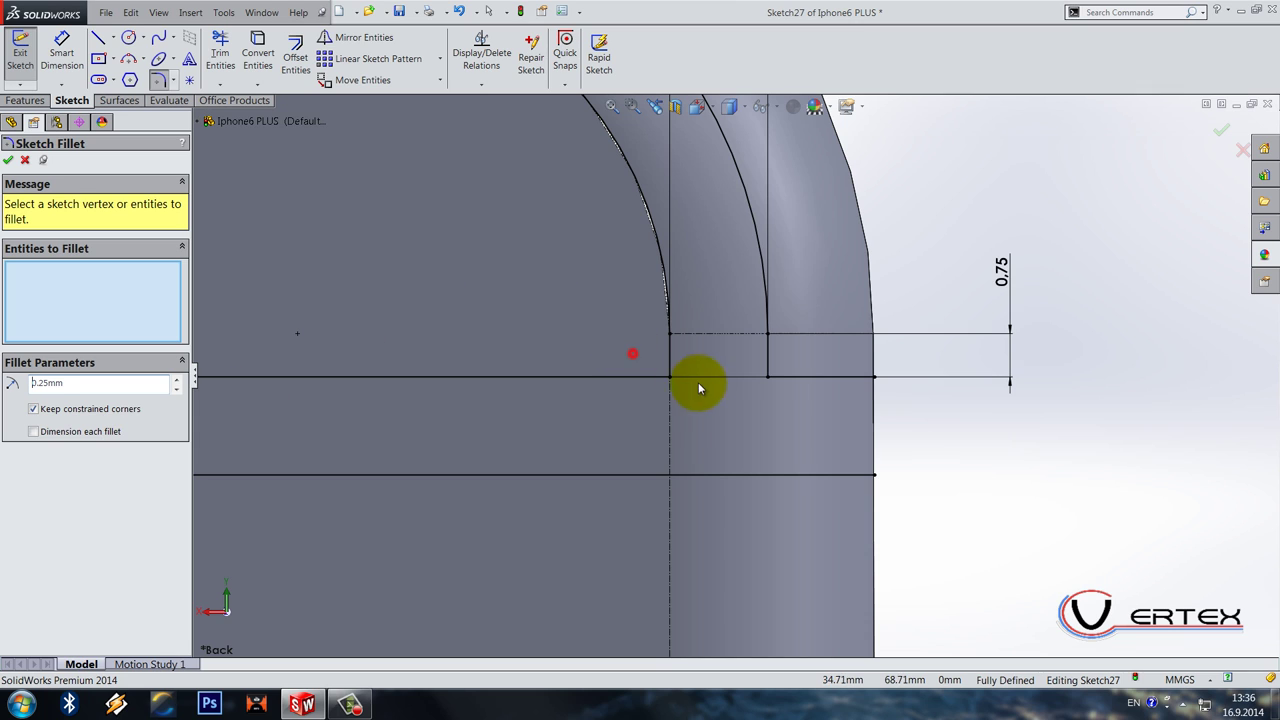
pyautogui.moveTo(805, 424); pyautogui.dragTo(786, 429)
pyautogui.scroll(5, 594, 471)
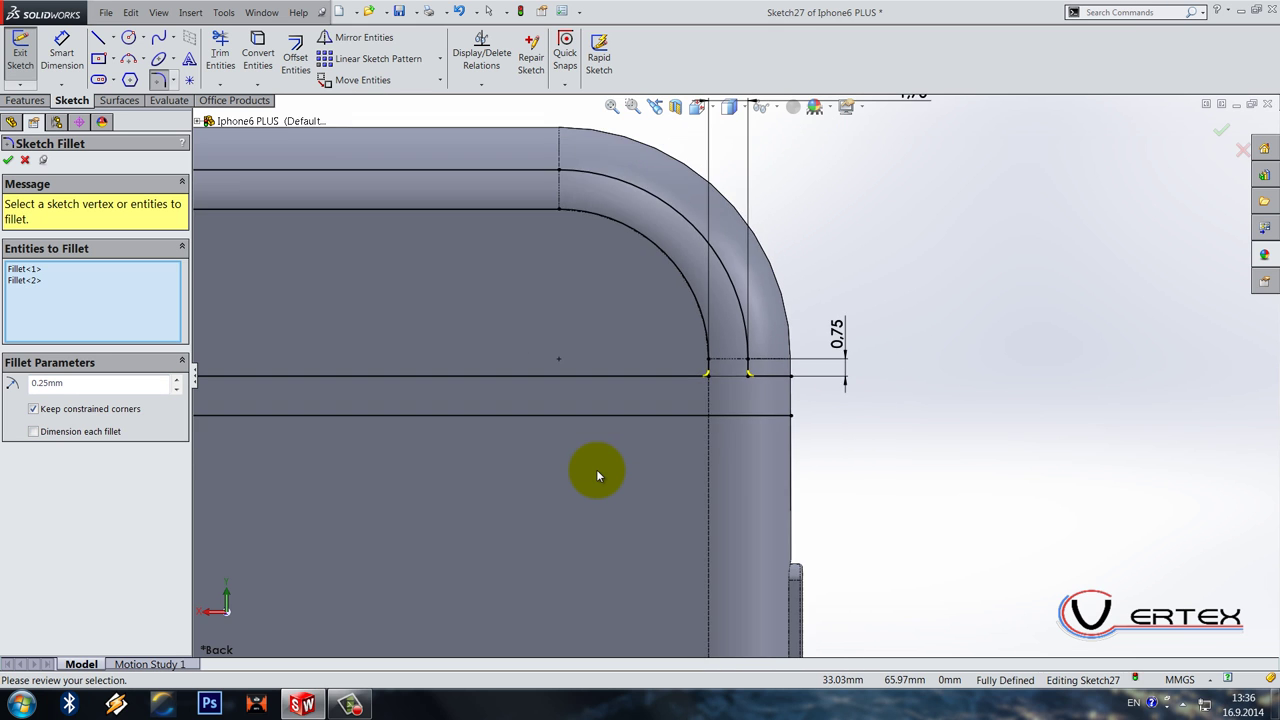
pyautogui.scroll(3, 592, 478)
pyautogui.scroll(-10, 551, 403)
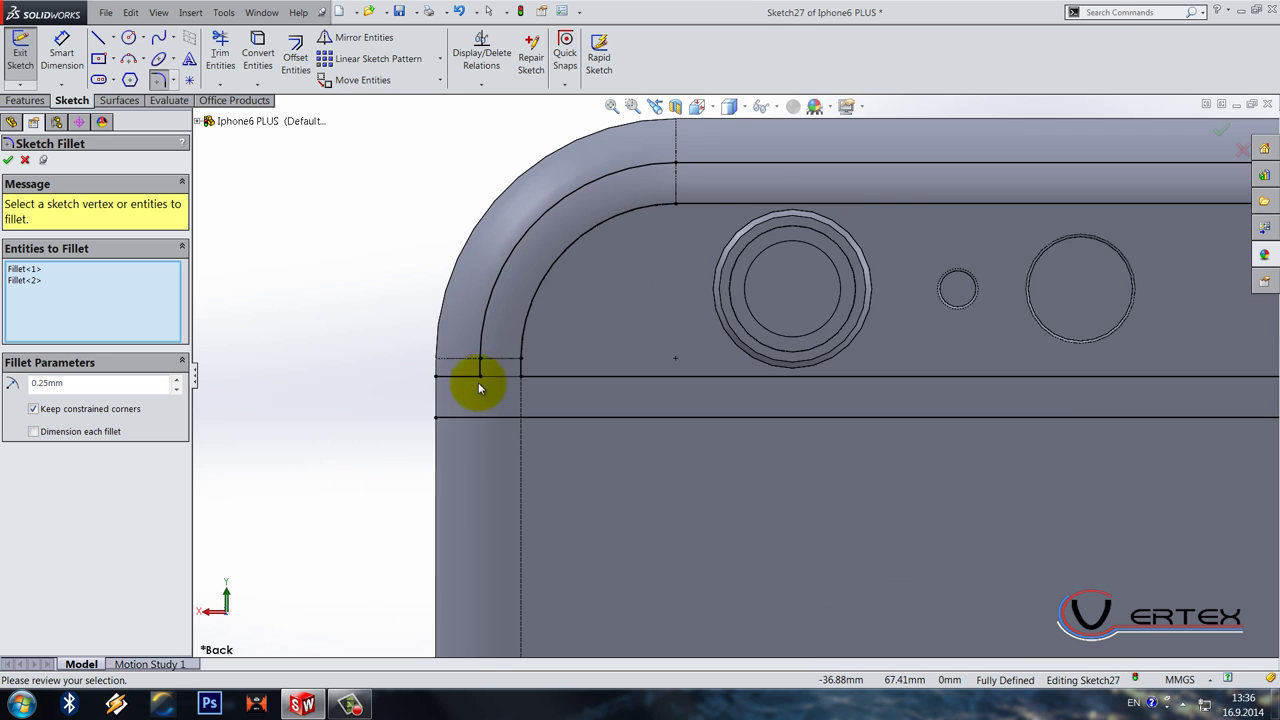
pyautogui.scroll(-2, 520, 370)
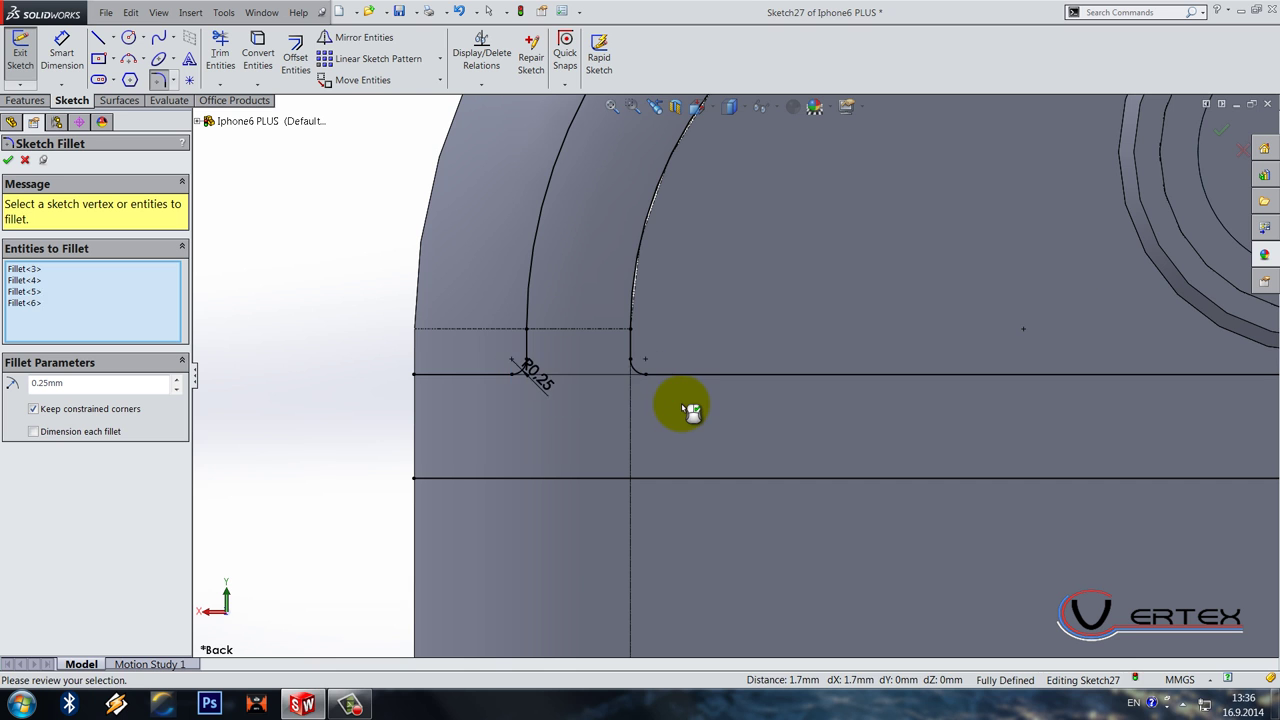
pyautogui.rightClick(690, 410)
pyautogui.scroll(8, 670, 425)
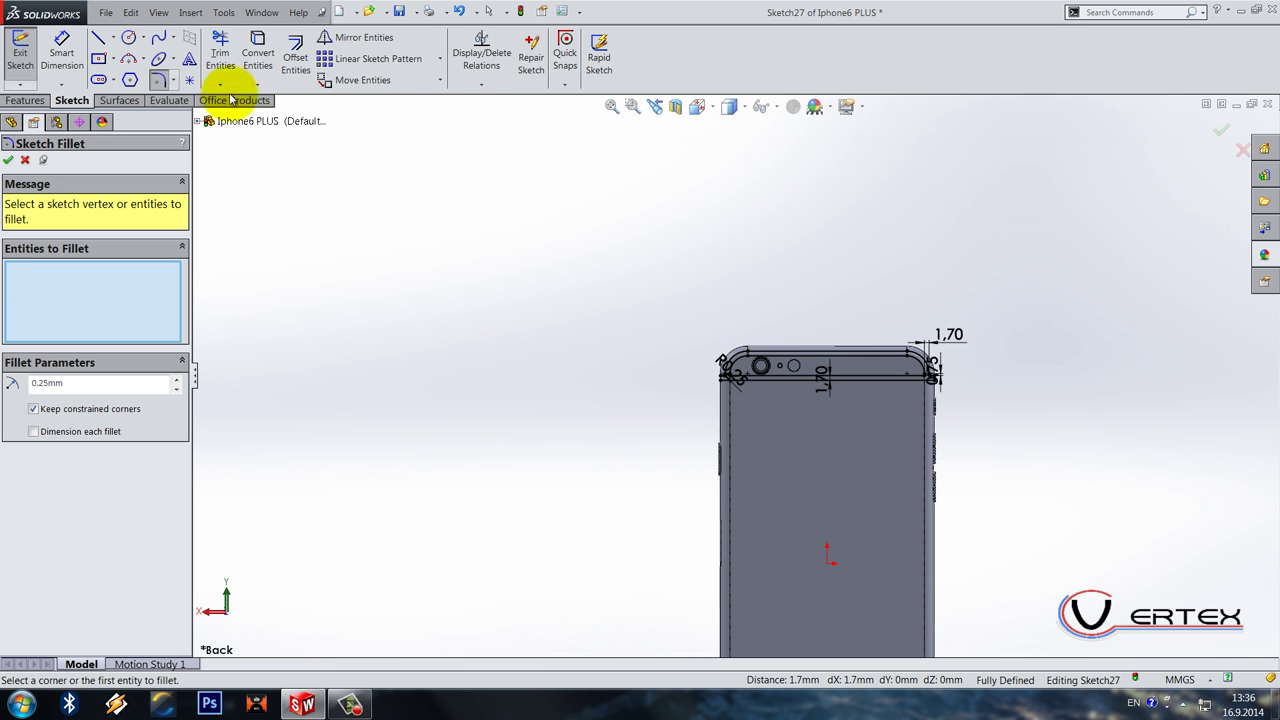
# Step: Sketch a horizontal centerline about 59 mm long from the origin out past the phone's edge
pyautogui.click(113, 37)
pyautogui.click(125, 80)
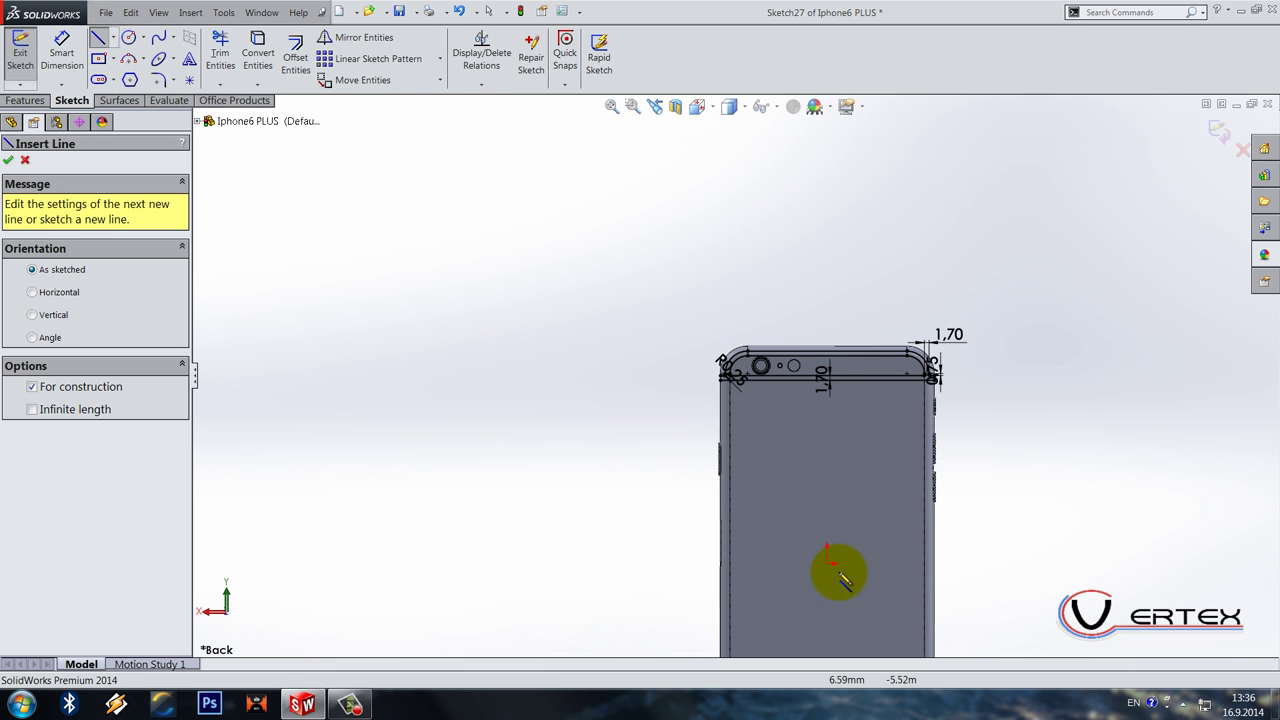
pyautogui.moveTo(826, 563); pyautogui.dragTo(988, 574)
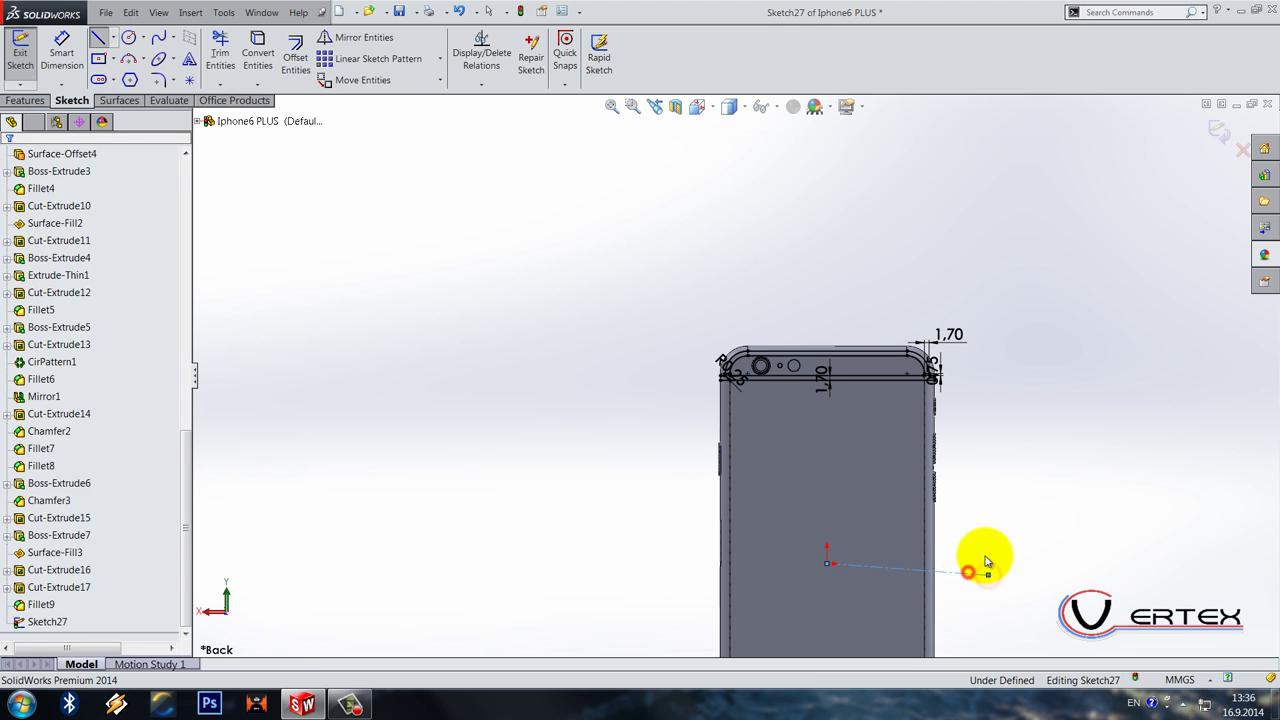
pyautogui.click(1010, 514)
pyautogui.press('Escape')
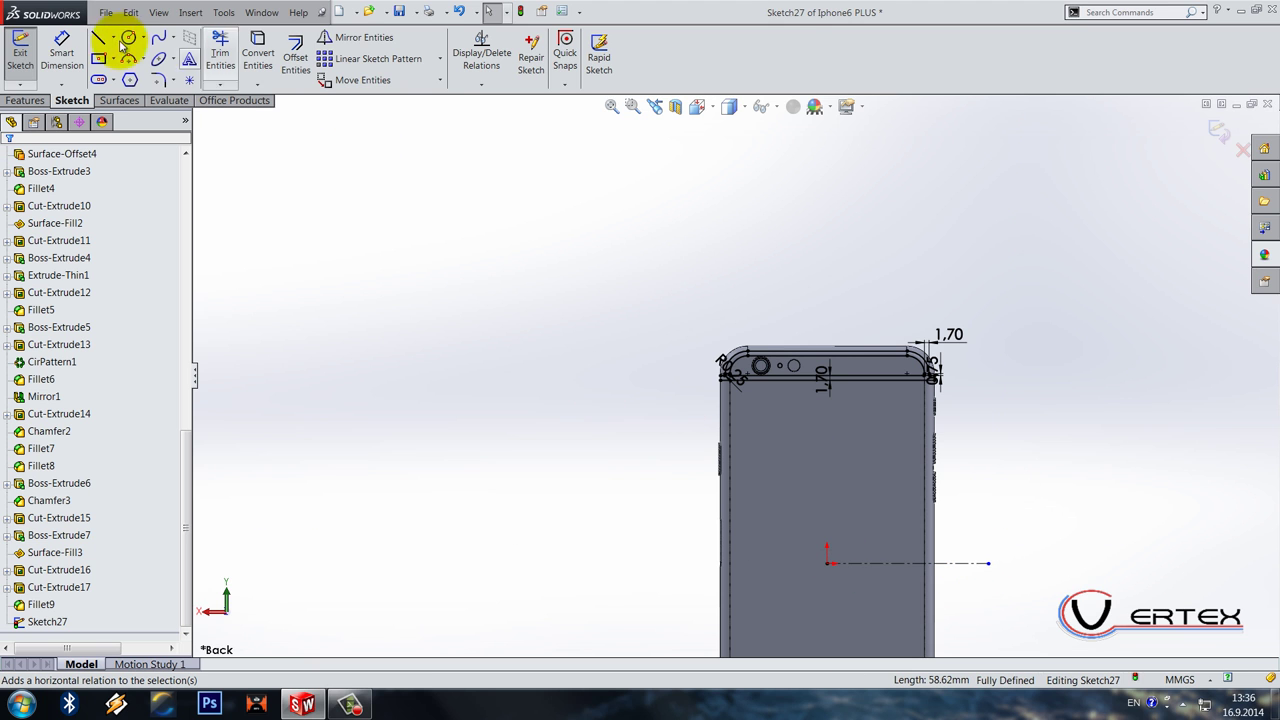
# Step: Mirror the upper band sketch about the horizontal centerline, exit the sketch and show the whole back
pyautogui.click(350, 37)
pyautogui.moveTo(594, 286); pyautogui.dragTo(953, 421)
pyautogui.click(131, 395)
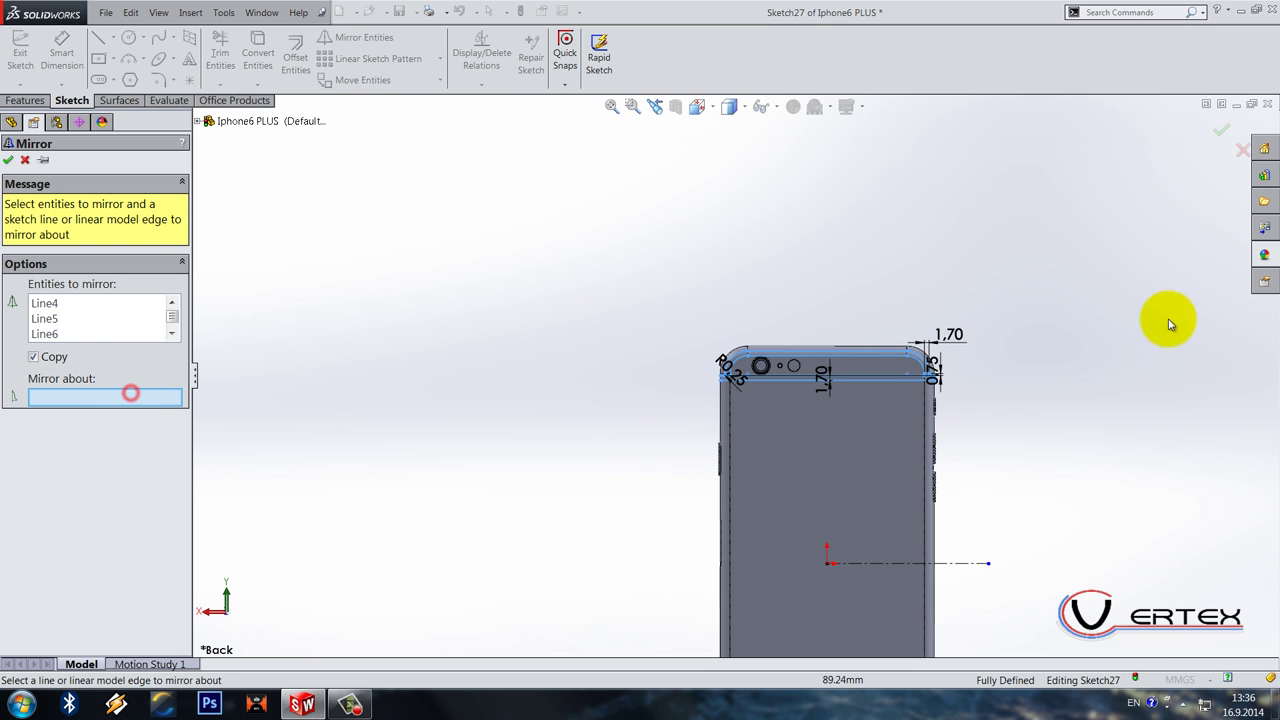
pyautogui.click(905, 566)
pyautogui.press('Return')
pyautogui.press('f')
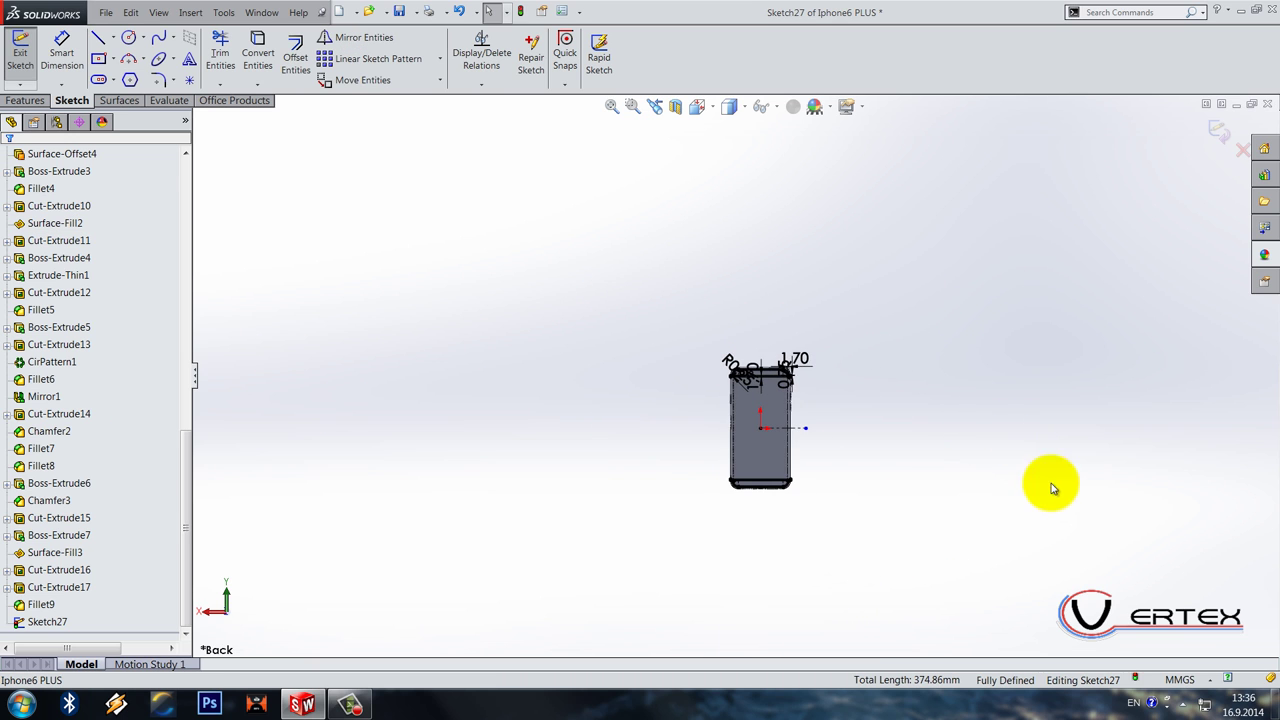
pyautogui.click(1220, 133)
pyautogui.click(695, 107)
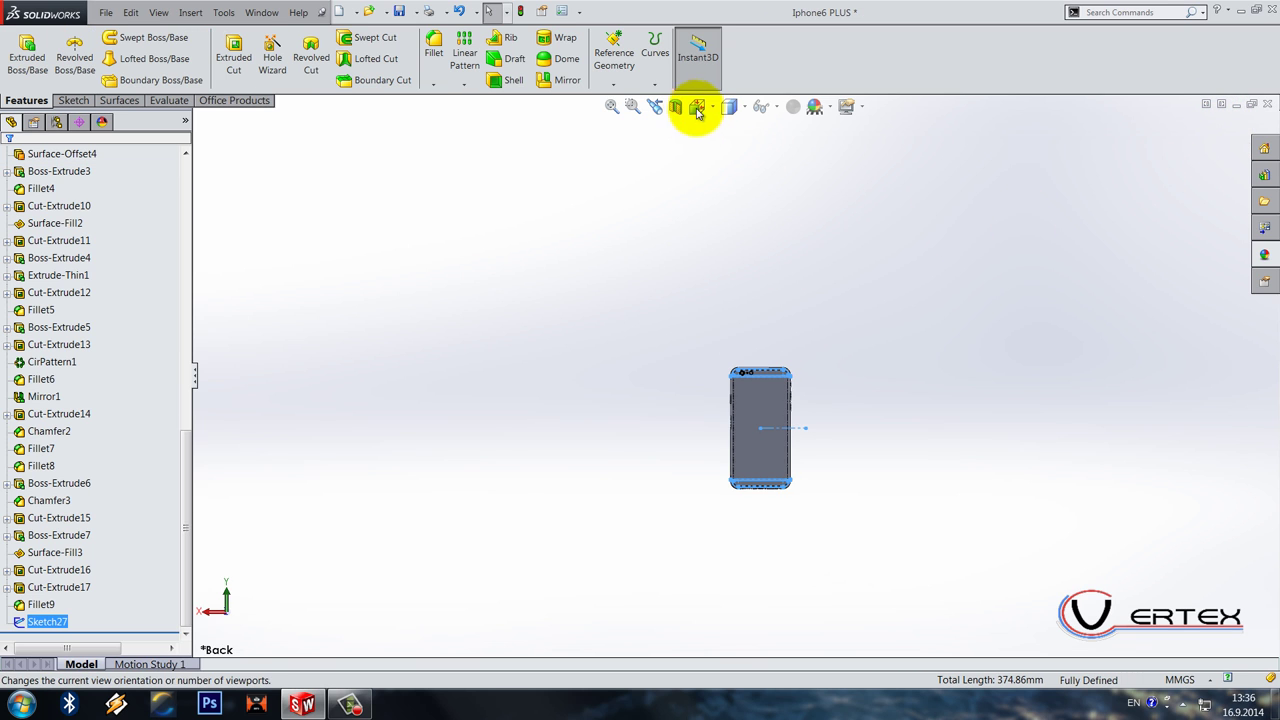
pyautogui.click(765, 178)
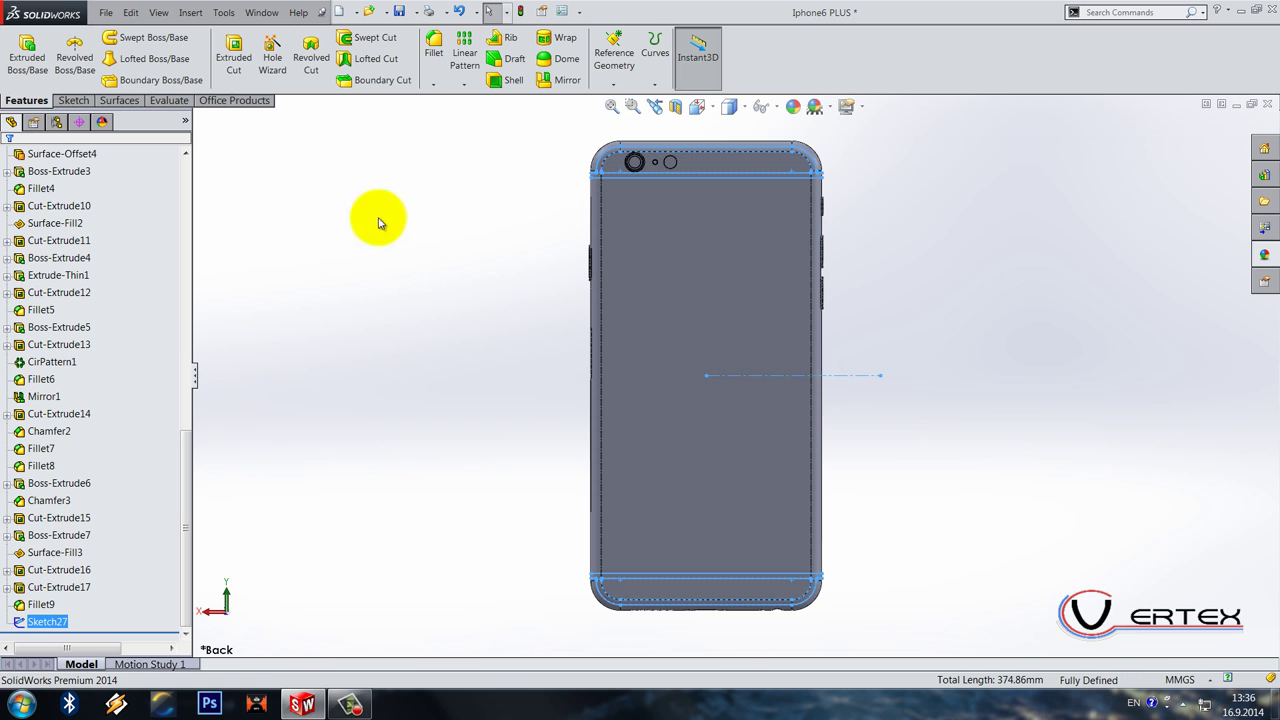
# Step: Start a Split Line of the Projection type using the finished band sketch
pyautogui.click(660, 68)
pyautogui.click(680, 101)
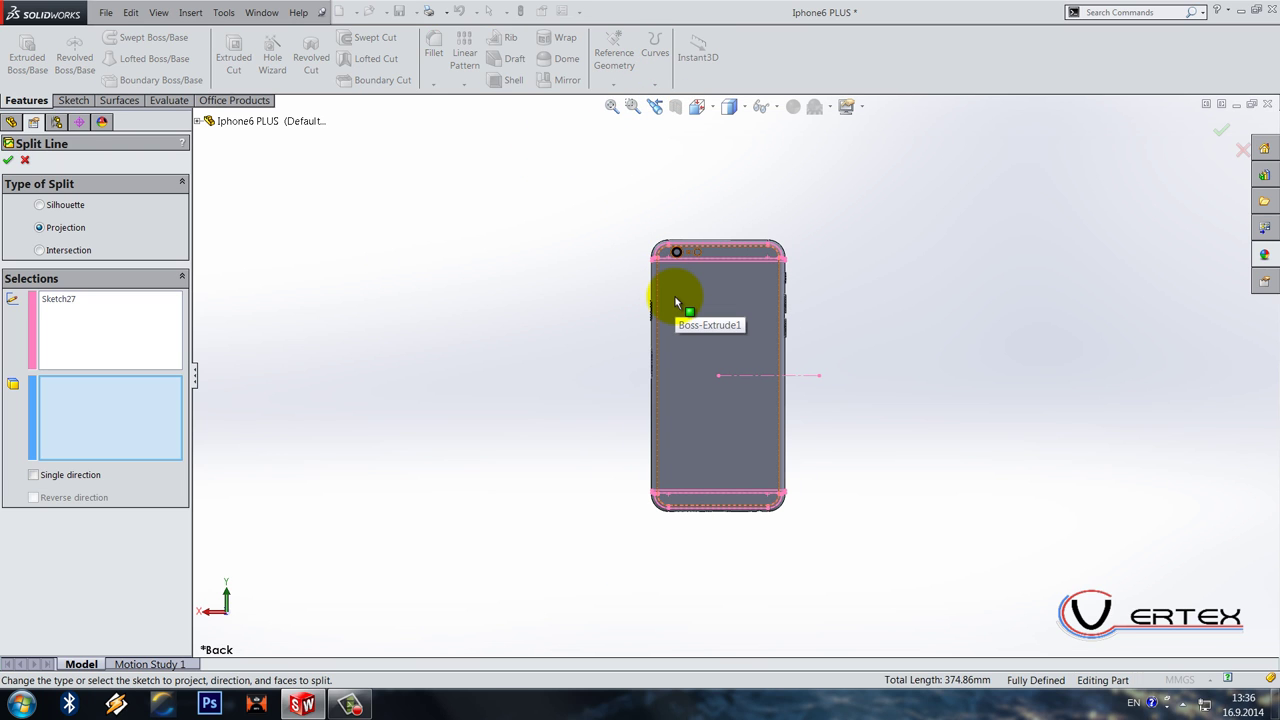
pyautogui.scroll(-4, 710, 298)
pyautogui.scroll(-3, 812, 270)
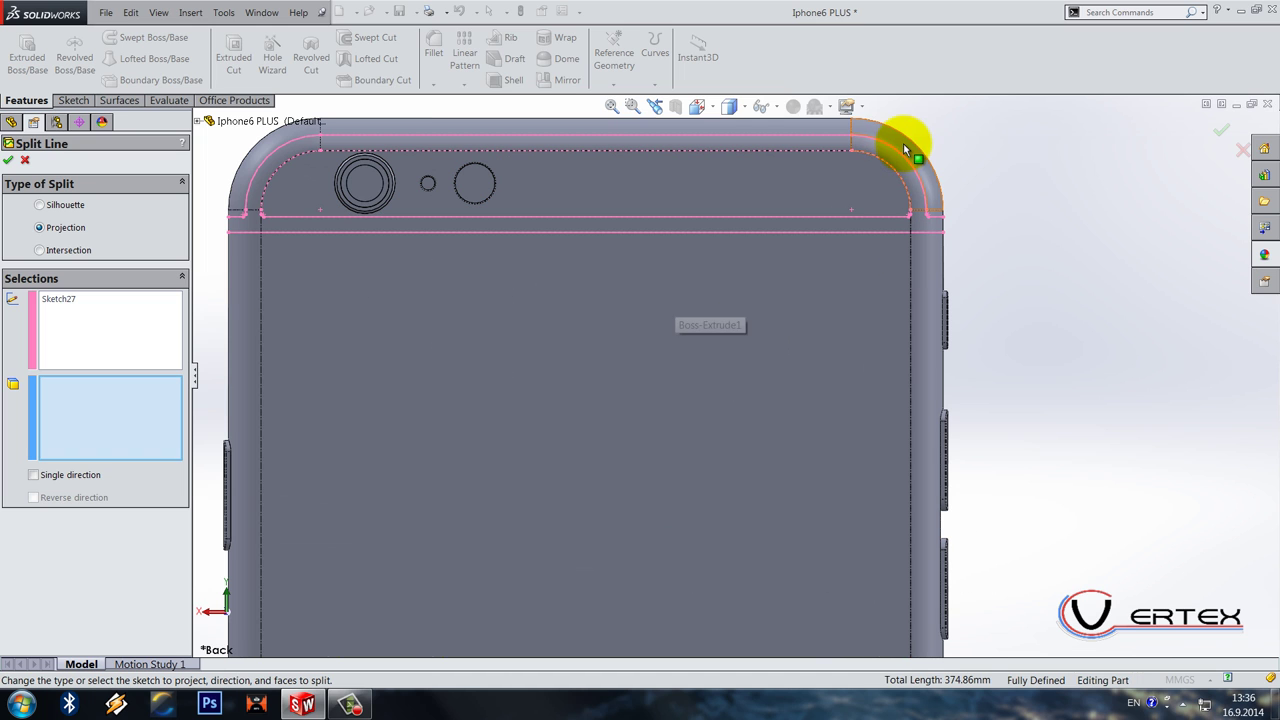
pyautogui.click(903, 141)
pyautogui.click(832, 141)
pyautogui.click(880, 318)
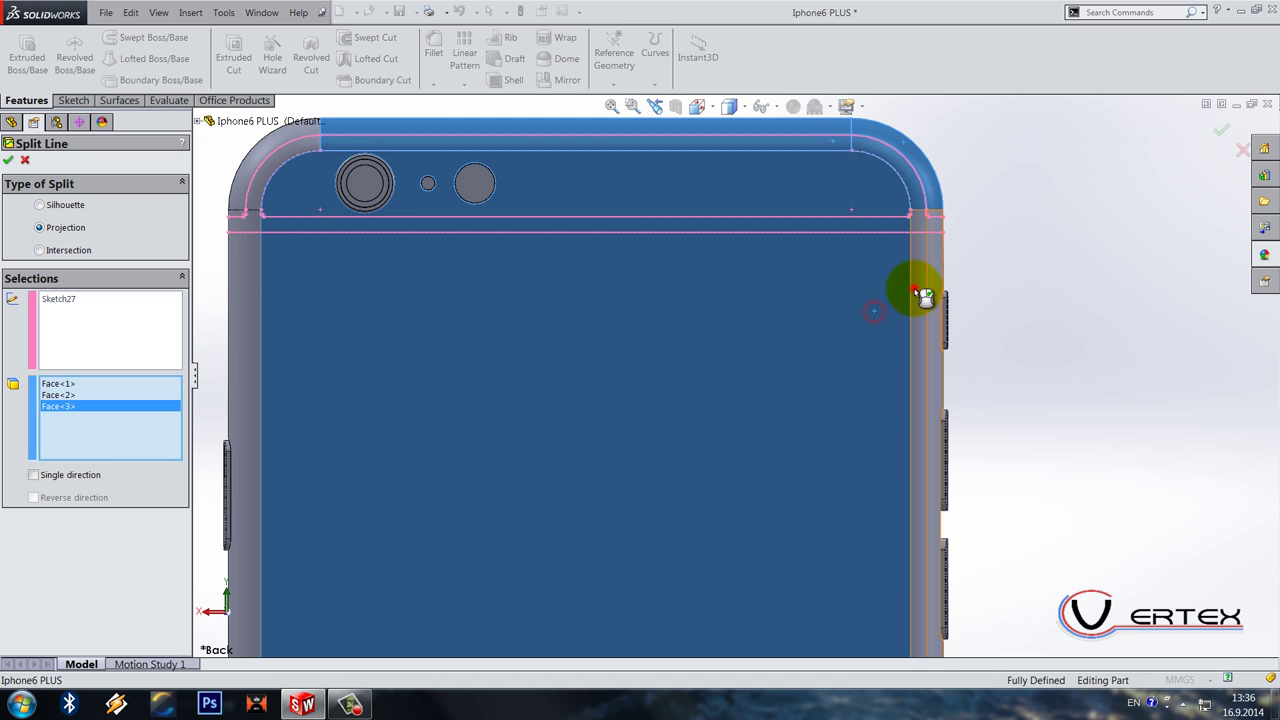
pyautogui.click(918, 290)
pyautogui.hotkey('ctrl', 'Right')
pyautogui.click(540, 353)
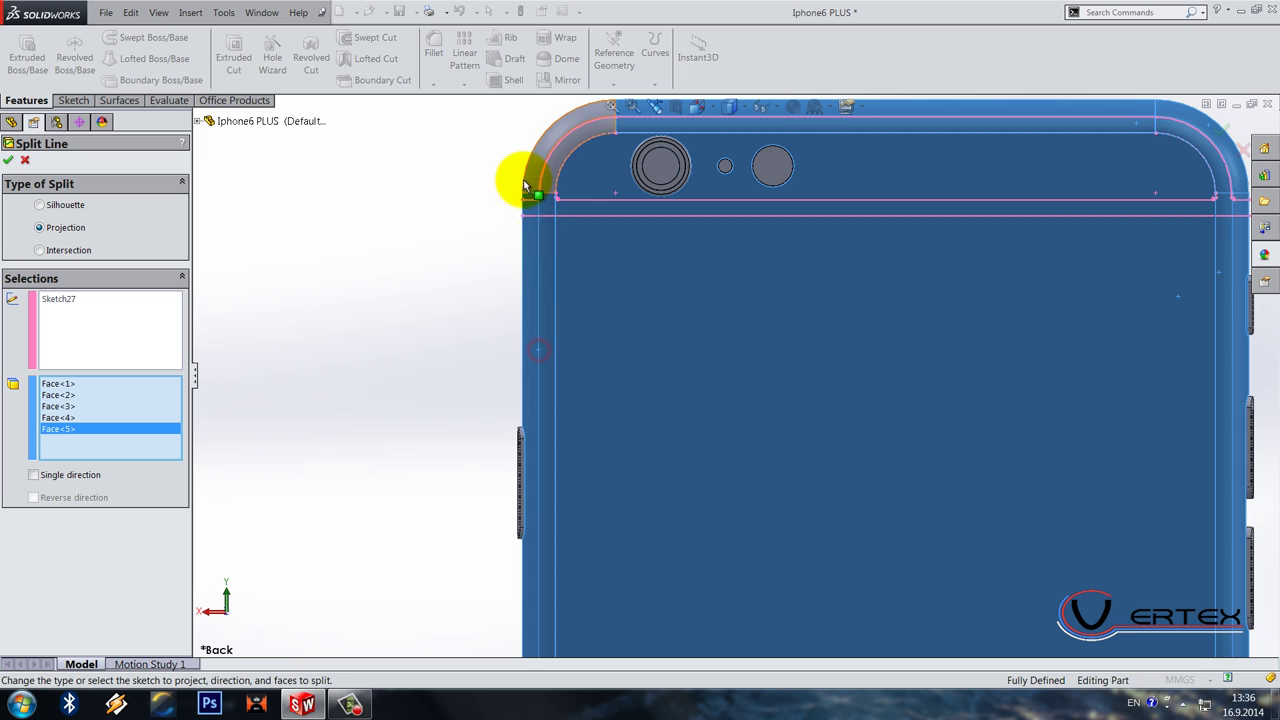
pyautogui.click(533, 174)
pyautogui.scroll(10, 470, 314)
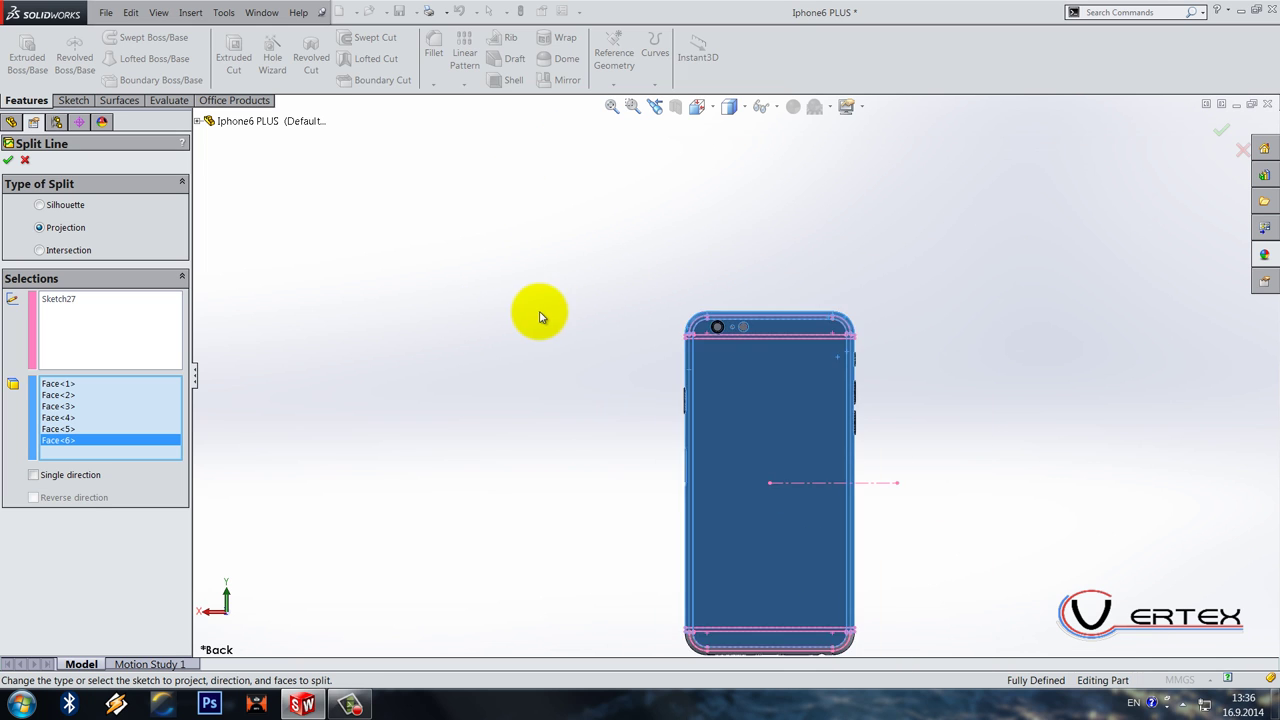
pyautogui.rightClick(145, 386)
pyautogui.click(150, 397)
pyautogui.click(534, 289)
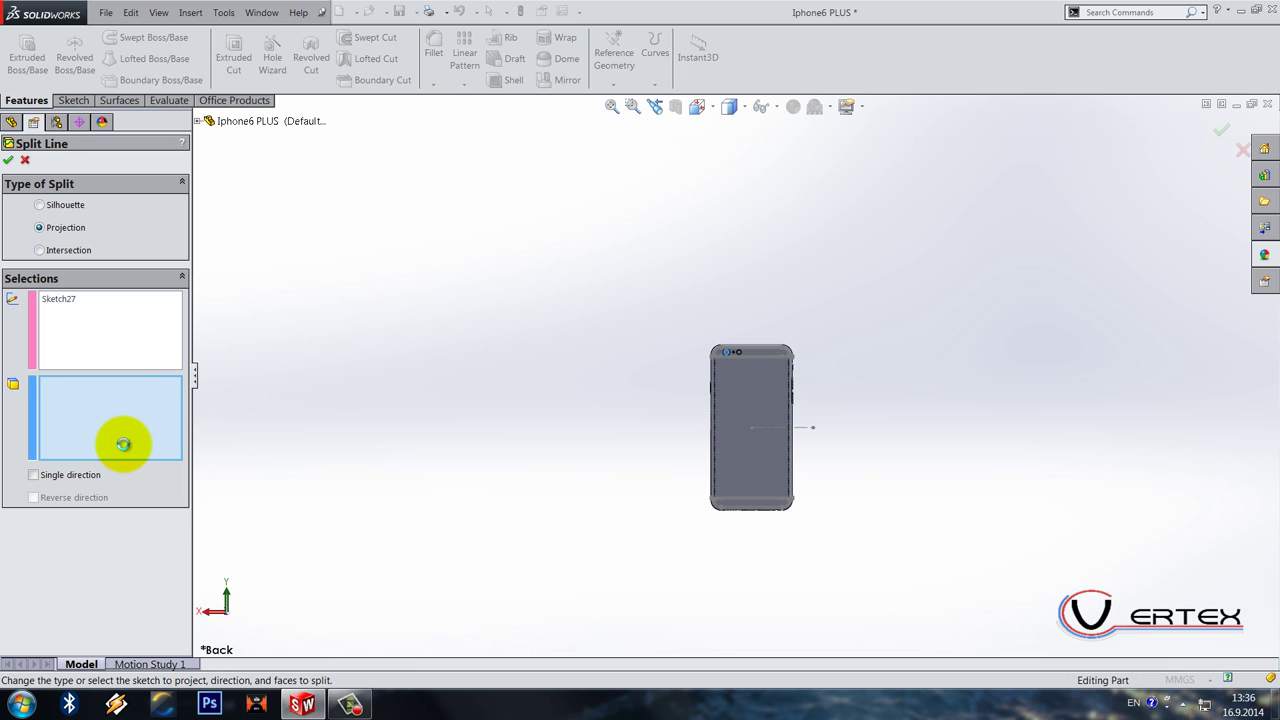
pyautogui.click(771, 366)
pyautogui.rightClick(75, 436)
pyautogui.click(250, 441)
# Step: Choose the flat back, both long side faces, the upper edge face and both upper corner faces as faces to split
pyautogui.scroll(-5, 737, 246)
pyautogui.scroll(-3, 651, 350)
pyautogui.click(530, 427)
pyautogui.click(594, 408)
pyautogui.click(681, 292)
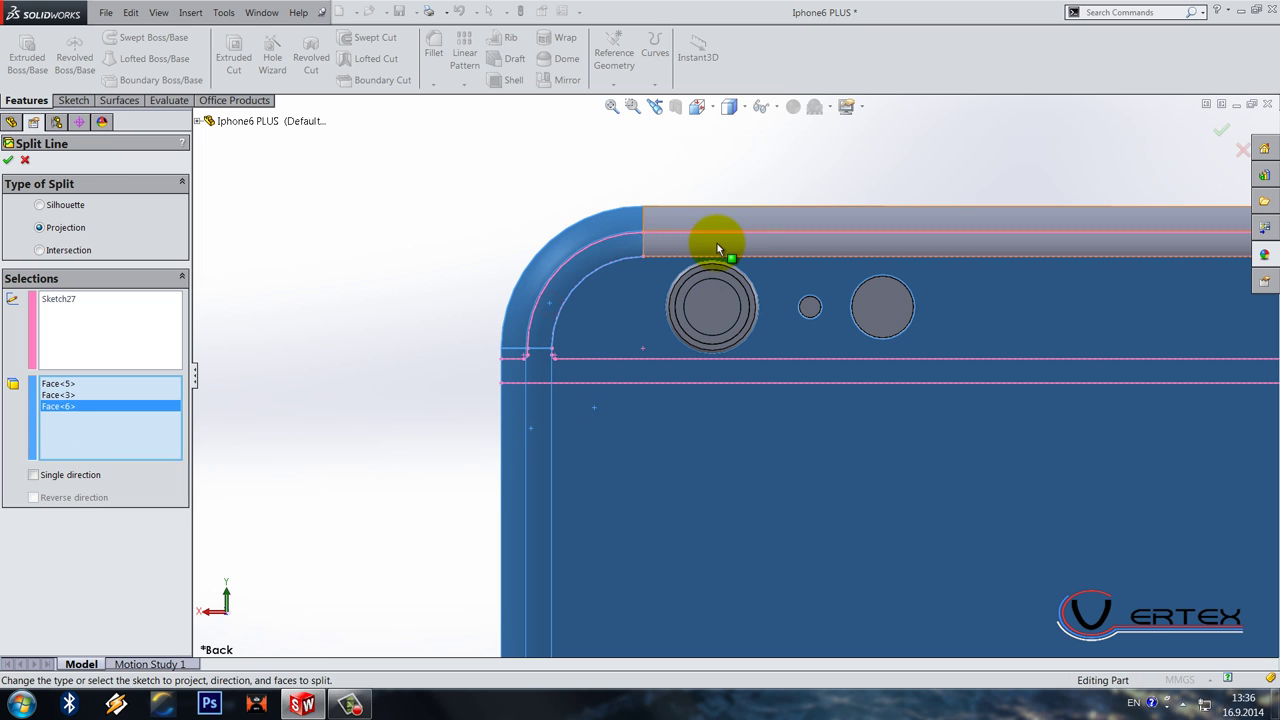
pyautogui.click(714, 243)
pyautogui.scroll(5, 1051, 366)
pyautogui.scroll(-5, 905, 318)
pyautogui.click(905, 318)
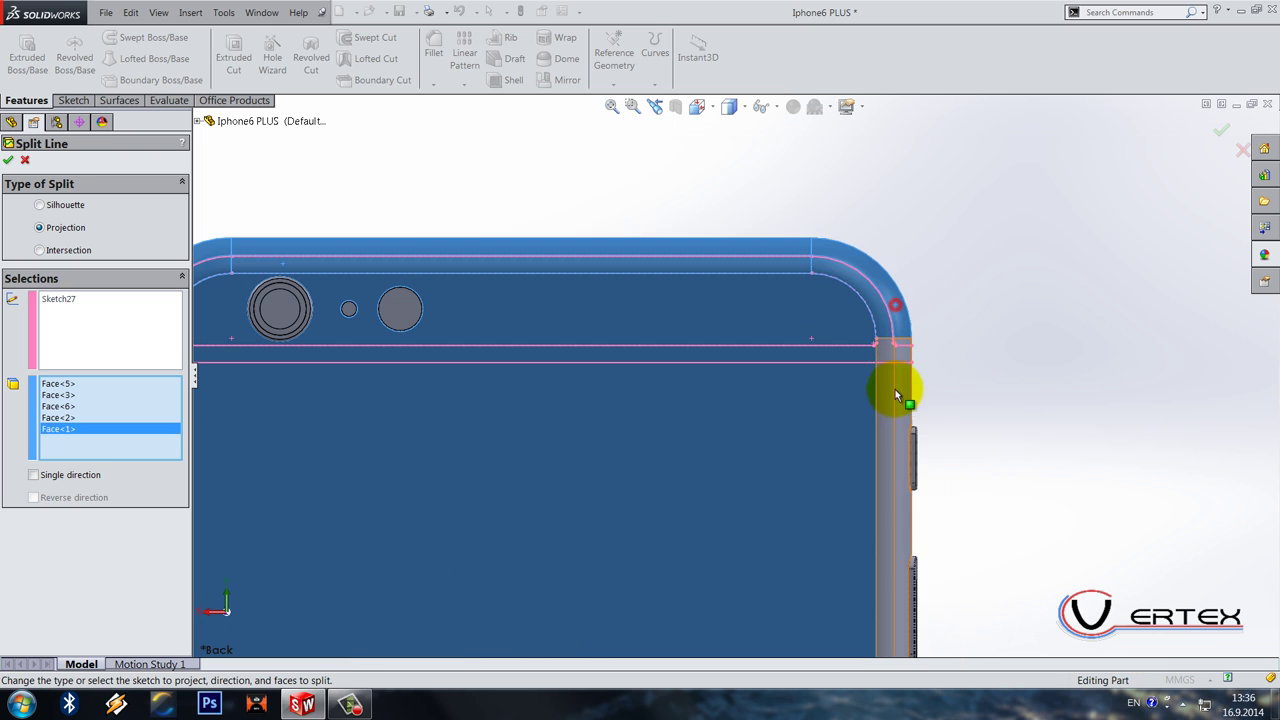
pyautogui.click(884, 432)
# Step: Add the phone's lower edge face and both lower corner faces to the split selection and create the split line
pyautogui.scroll(5, 884, 432)
pyautogui.scroll(-5, 515, 612)
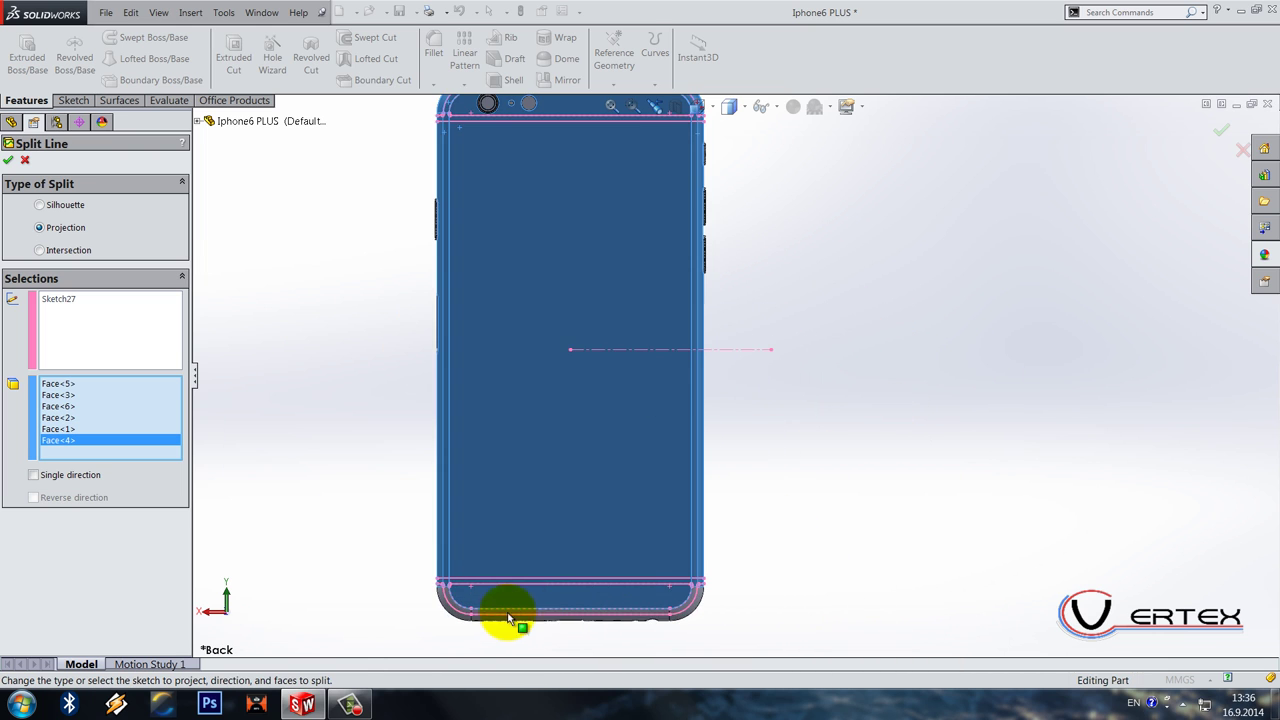
pyautogui.scroll(-3, 460, 450)
pyautogui.click(490, 452)
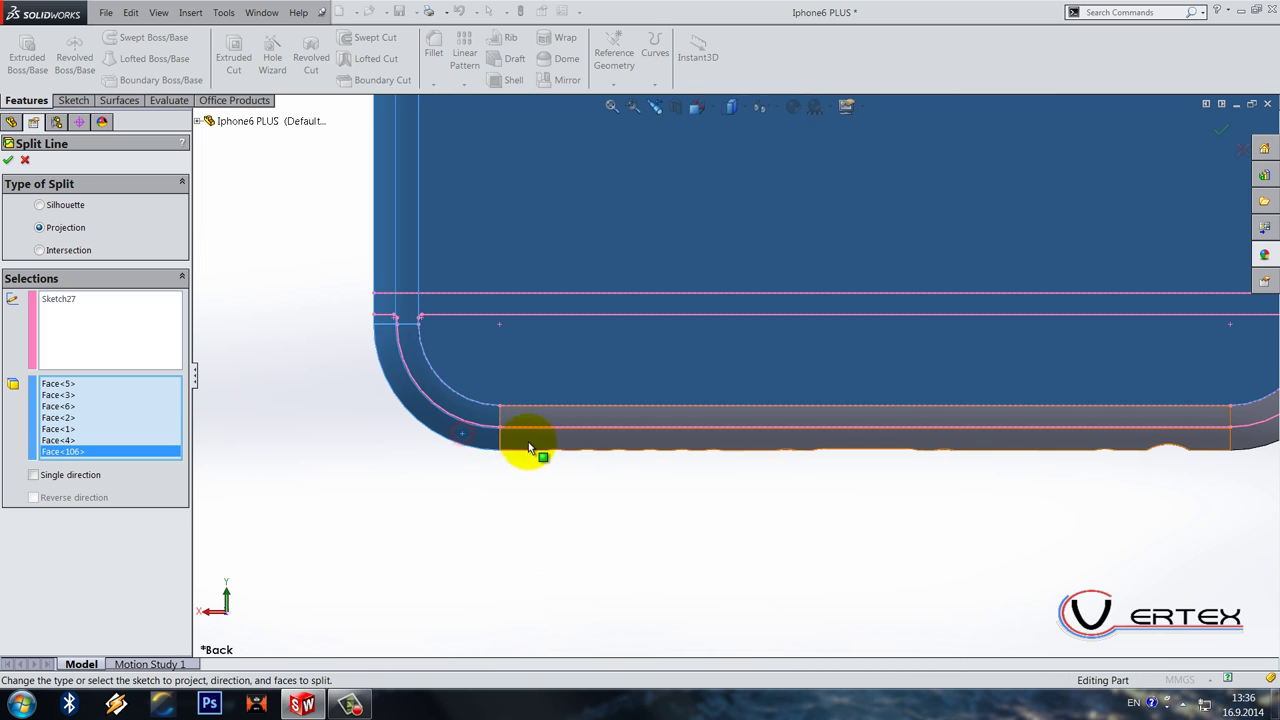
pyautogui.scroll(5, 820, 534)
pyautogui.scroll(-5, 994, 400)
pyautogui.click(975, 364)
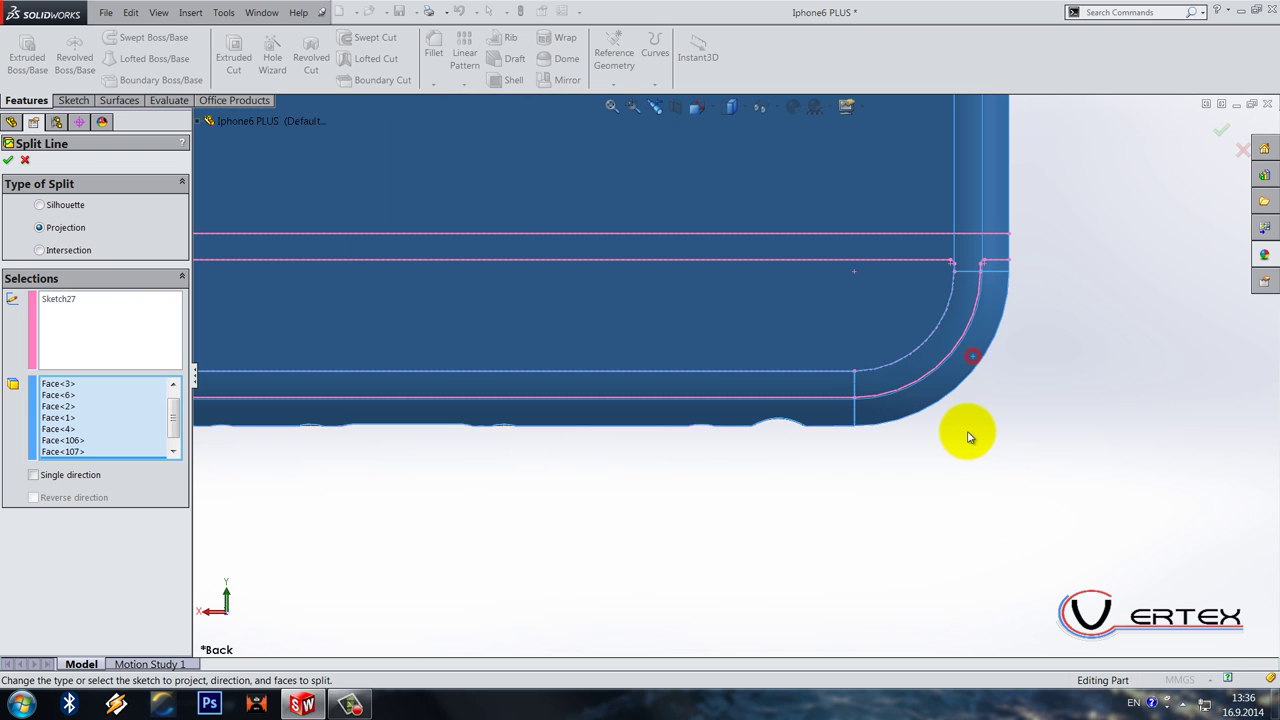
pyautogui.press('Return')
# Step: Examine the new split lines around the phone's rounded edges and across its back
pyautogui.scroll(3, 943, 437)
pyautogui.moveTo(786, 329)
pyautogui.mouseDown(button='middle')
pyautogui.moveTo(640, 413)
pyautogui.moveTo(791, 354)
pyautogui.mouseUp(button='middle')
pyautogui.scroll(-5, 822, 400)
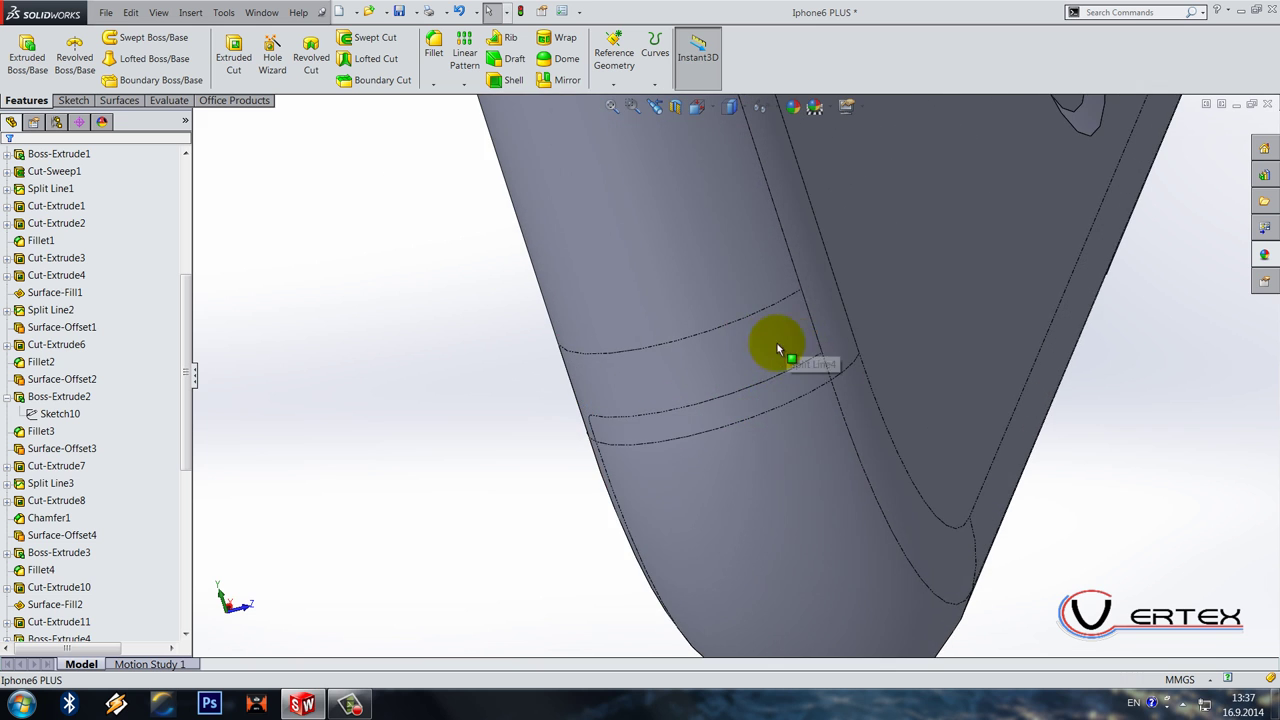
pyautogui.scroll(5, 800, 397)
pyautogui.moveTo(803, 397)
pyautogui.mouseDown(button='middle')
pyautogui.moveTo(634, 394)
pyautogui.moveTo(595, 645)
pyautogui.moveTo(780, 371)
pyautogui.moveTo(808, 406)
pyautogui.mouseUp(button='middle')
pyautogui.scroll(4, 714, 214)
pyautogui.scroll(-2, 719, 219)
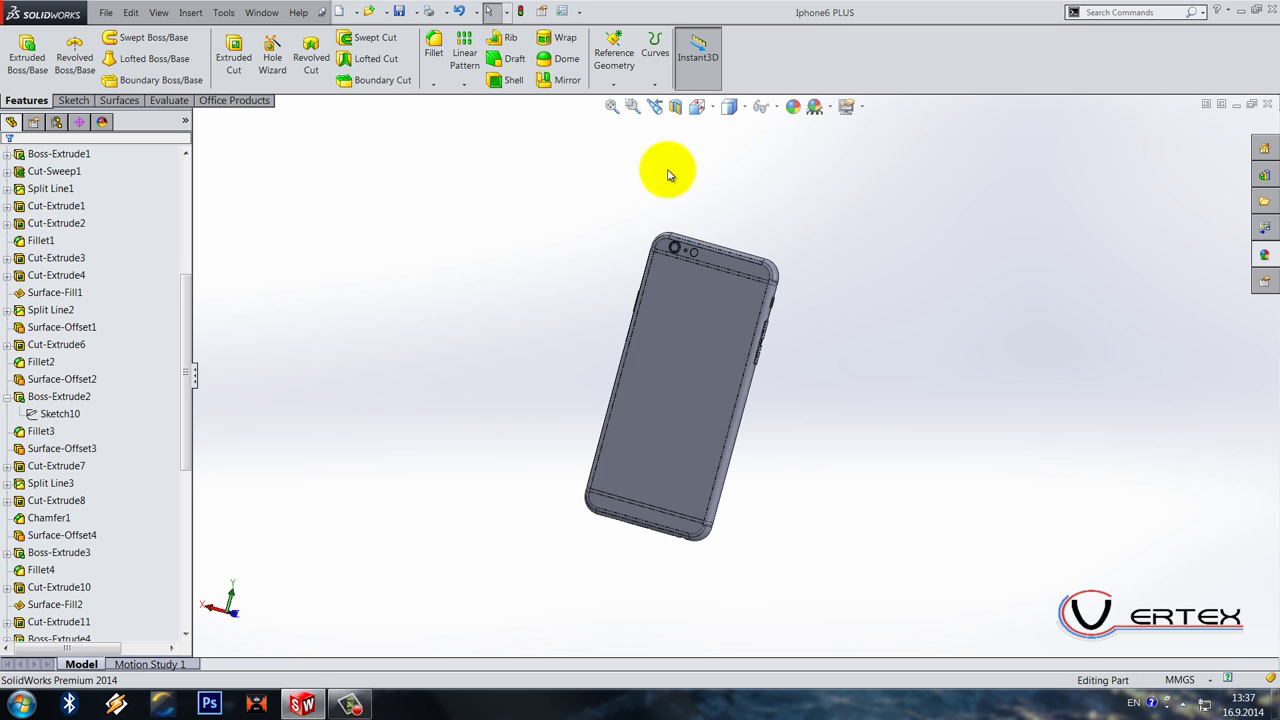
pyautogui.rightClick(693, 356)
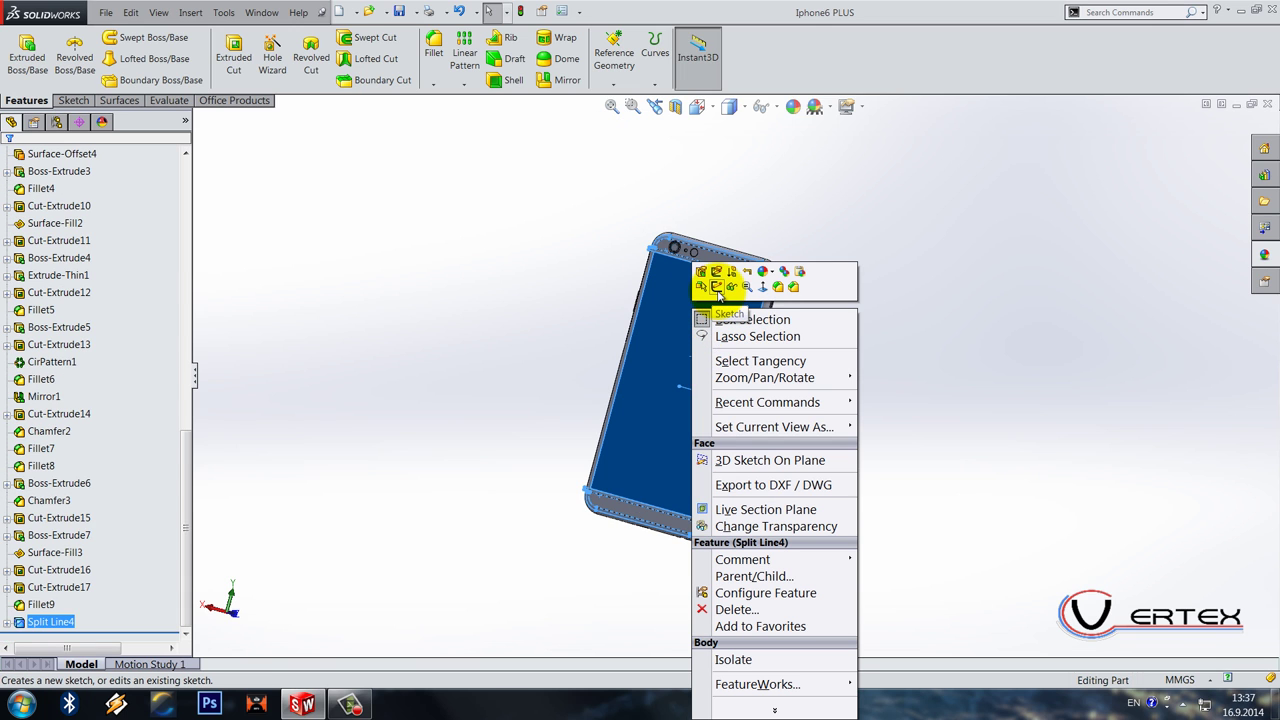
pyautogui.click(600, 276)
pyautogui.moveTo(600, 276); pyautogui.dragTo(680, 494, button='middle')
# Step: Collapse the expanded Boss-Extrude2 entry in the feature tree and select Boss-Extrude1
pyautogui.click(18, 400)
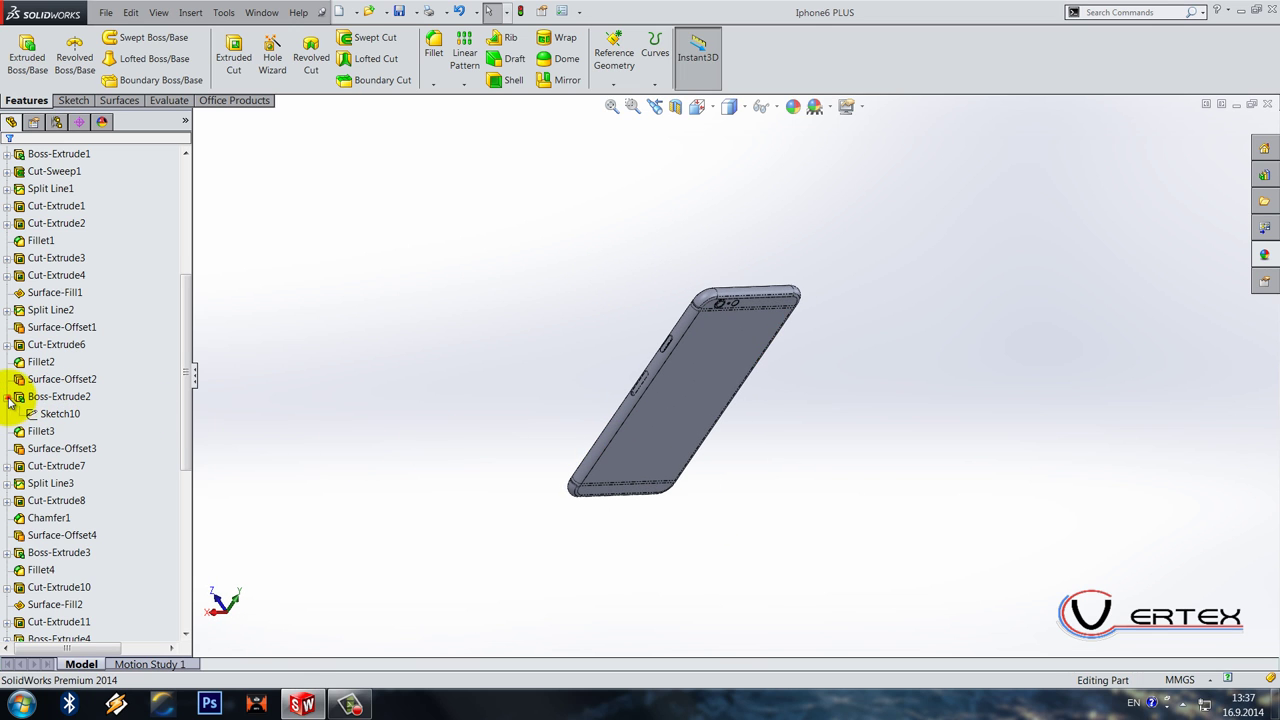
pyautogui.click(8, 398)
pyautogui.scroll(-5, 80, 448)
pyautogui.scroll(4, 80, 448)
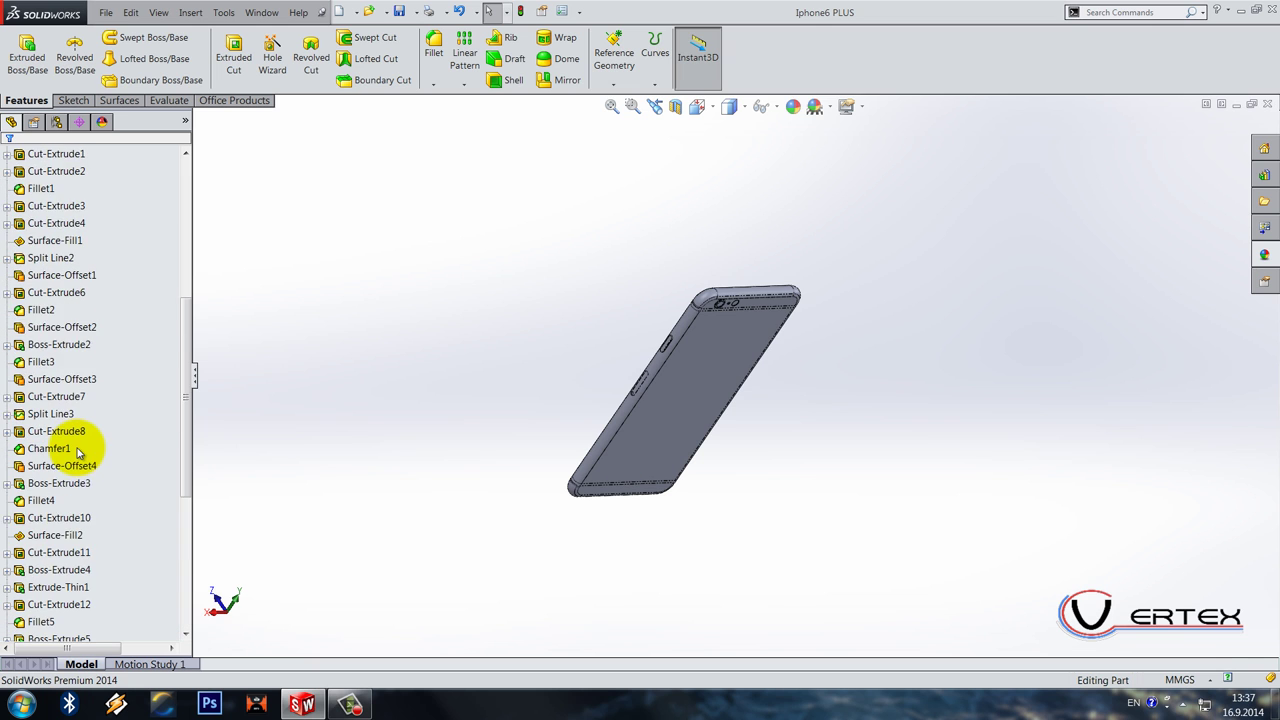
pyautogui.scroll(6, 78, 452)
pyautogui.click(70, 434)
pyautogui.click(7, 207)
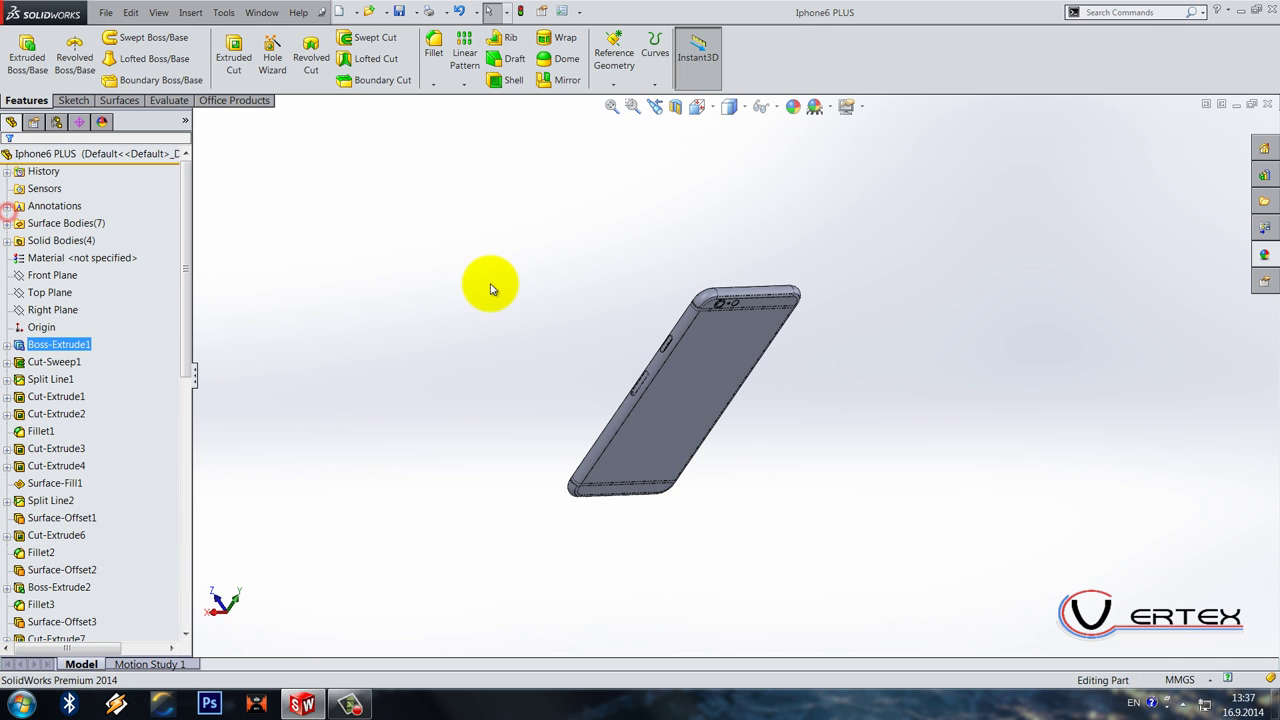
pyautogui.moveTo(732, 423); pyautogui.dragTo(687, 338, button='middle')
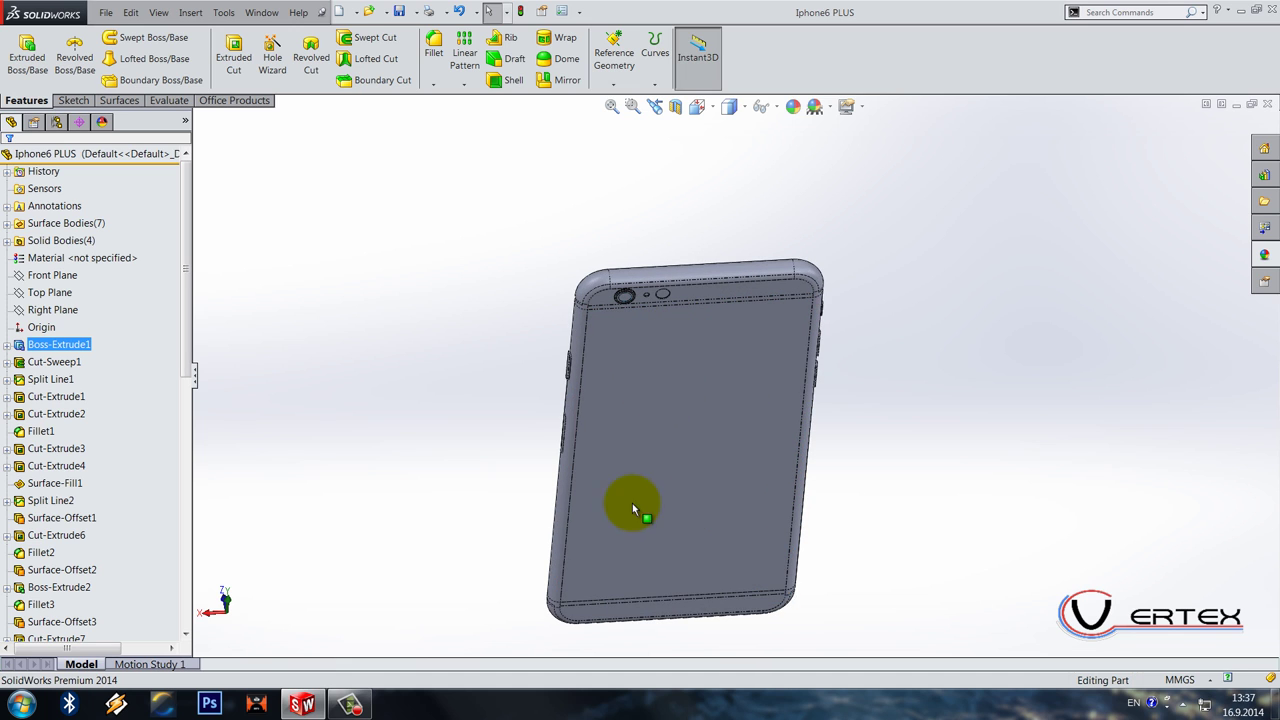
pyautogui.scroll(-4, 175, 70)
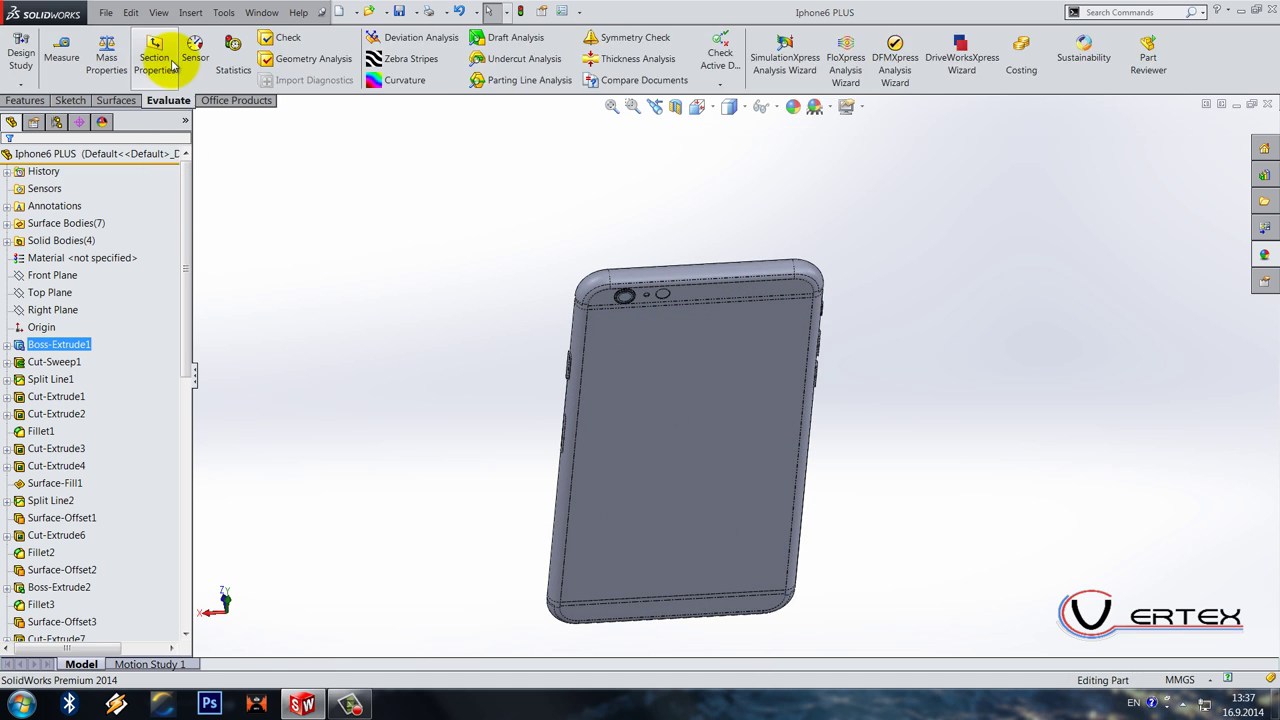
pyautogui.scroll(4, 173, 60)
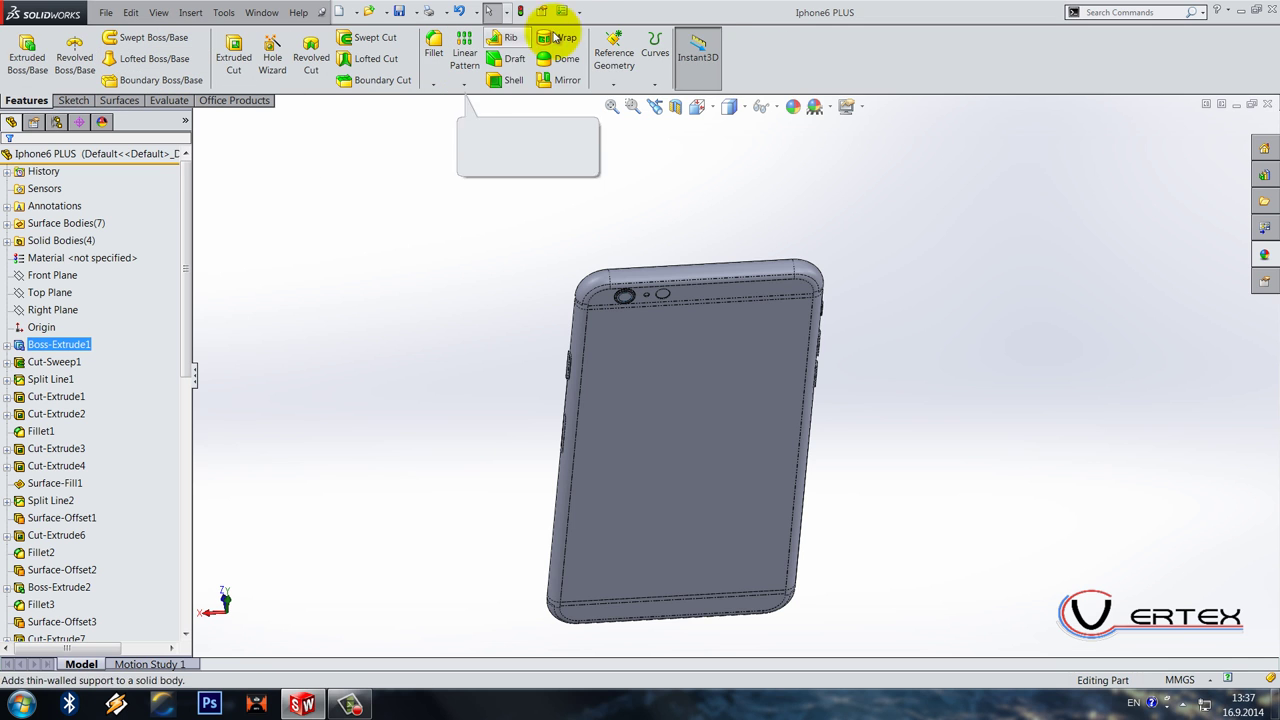
# Step: Activate the Autotrace add-in and set it to load at start-up
pyautogui.click(581, 15)
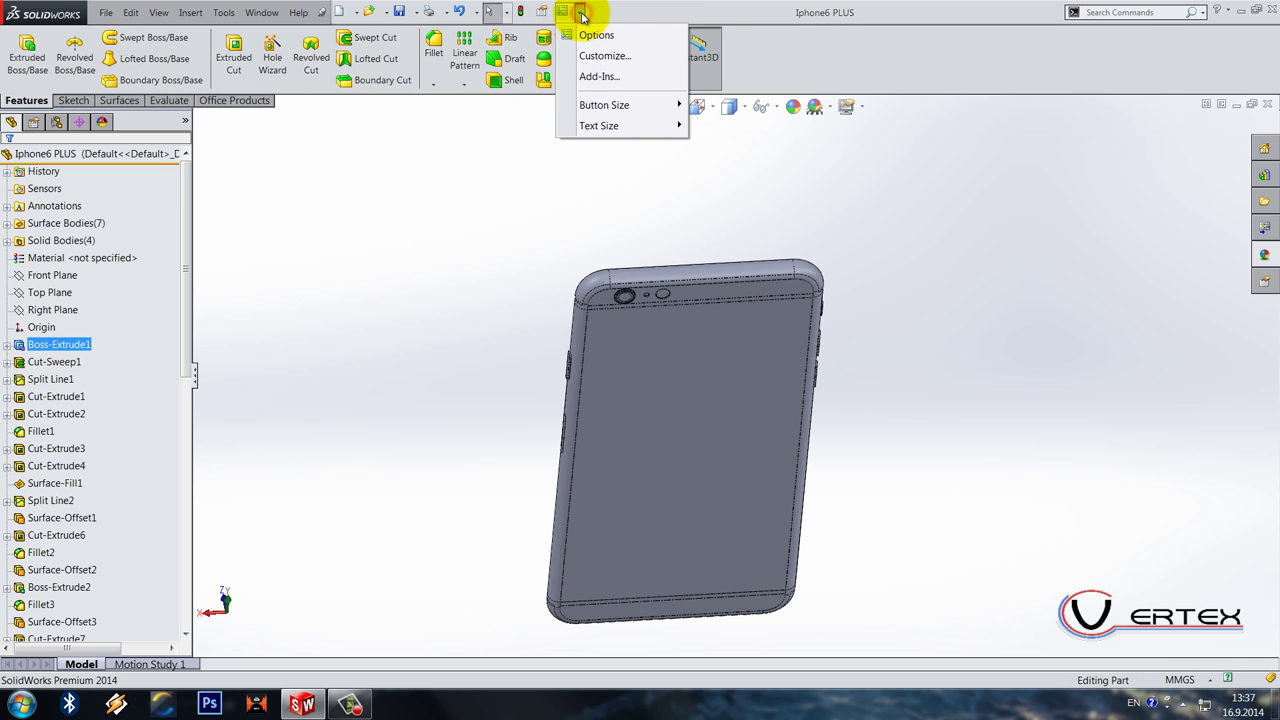
pyautogui.click(588, 75)
pyautogui.moveTo(584, 296); pyautogui.dragTo(591, 486)
pyautogui.click(341, 325)
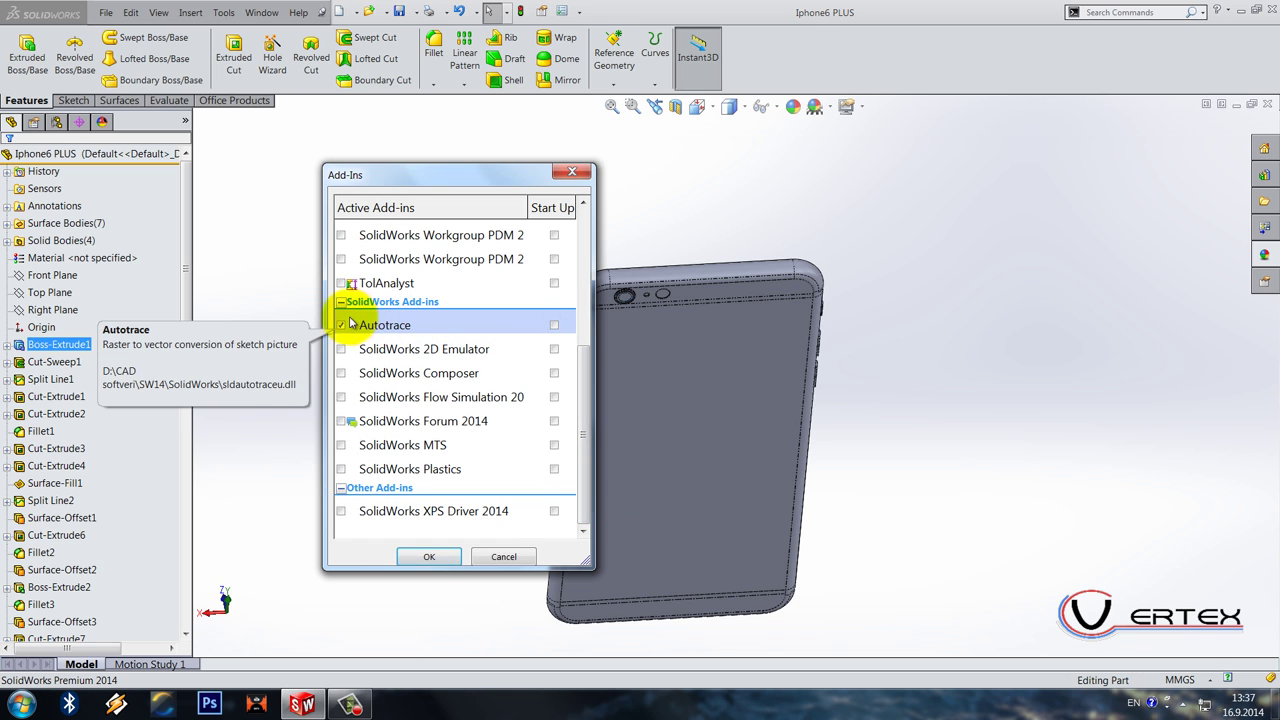
pyautogui.click(554, 325)
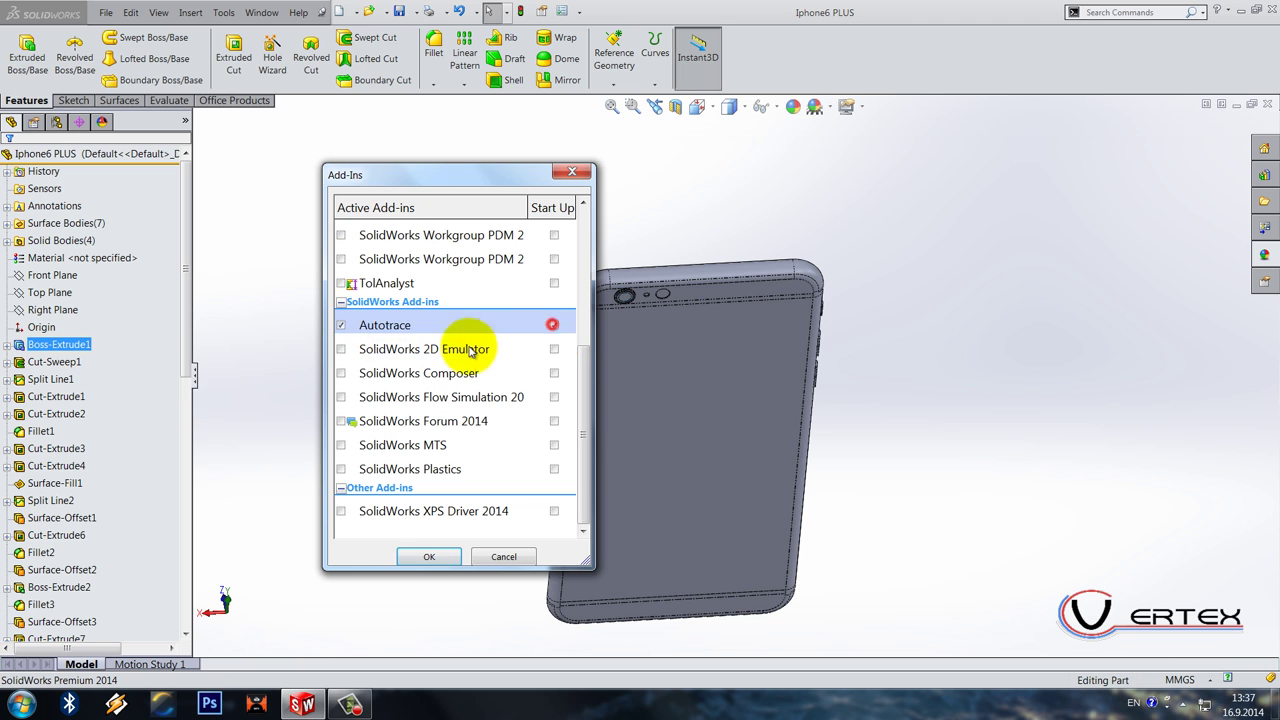
pyautogui.click(440, 557)
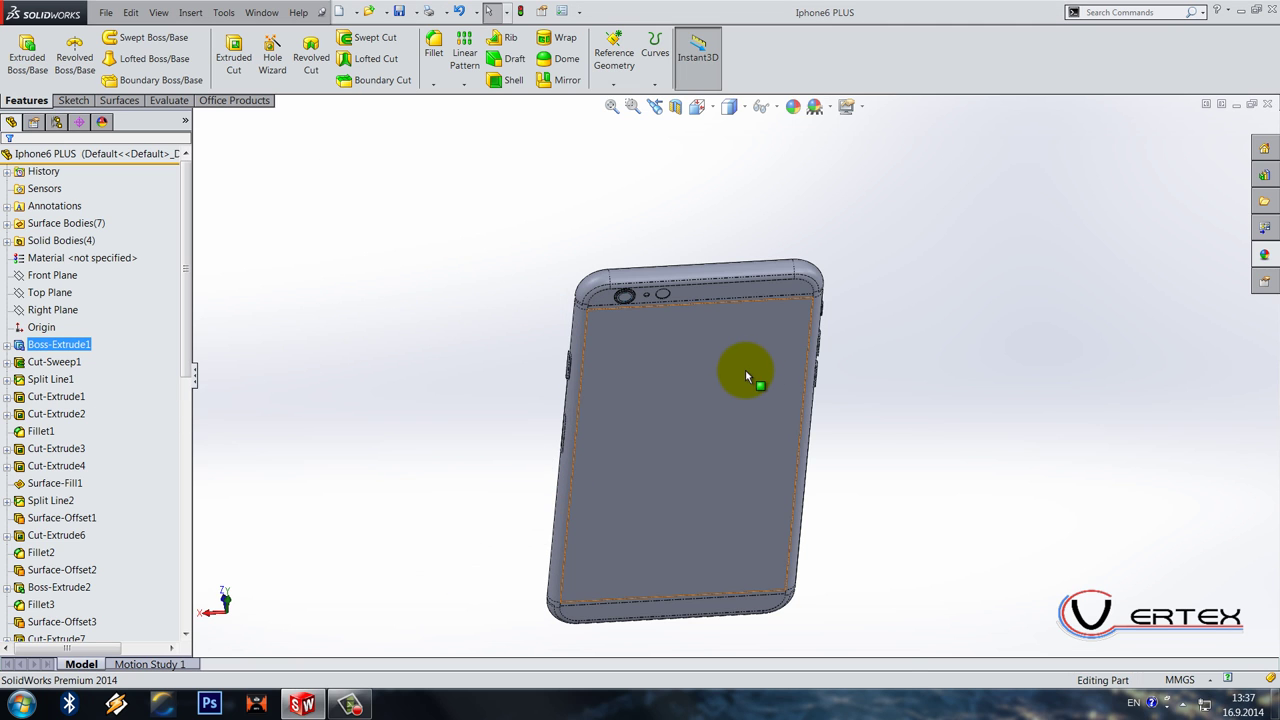
# Step: Start a sketch on the phone's flat back face and insert the AppleLogo image as a sketch picture
pyautogui.rightClick(748, 305)
pyautogui.click(757, 277)
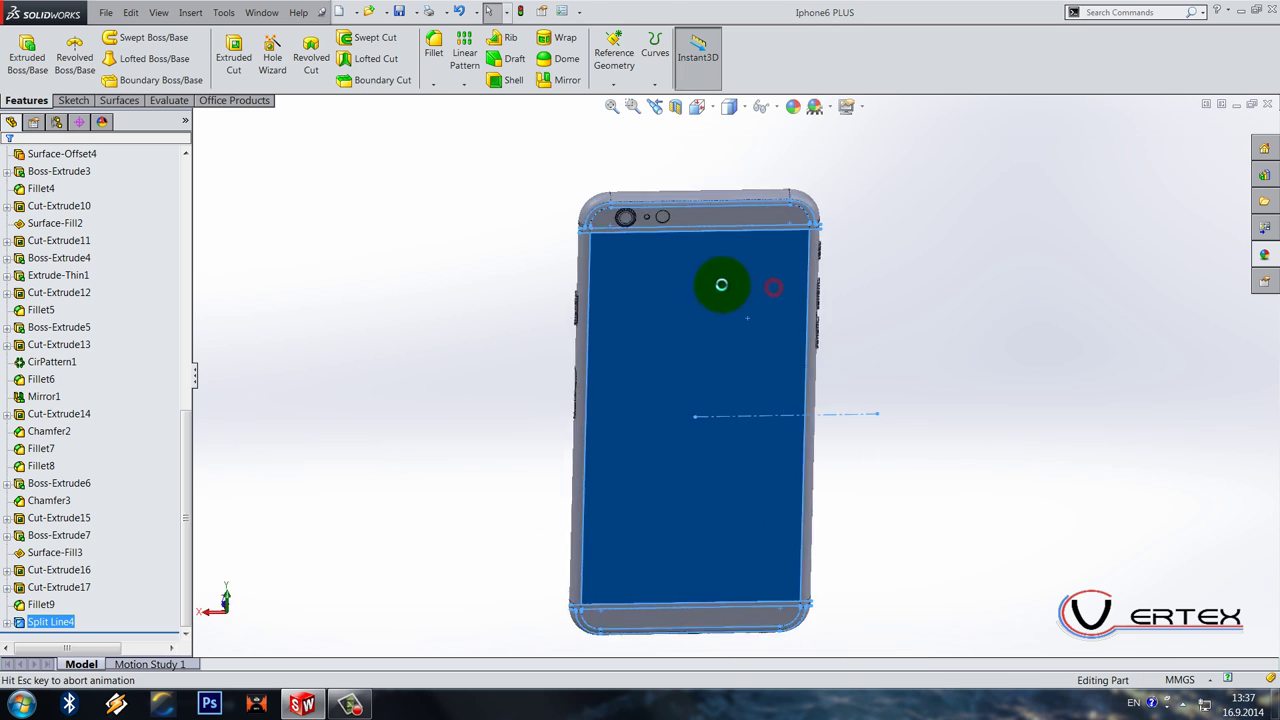
pyautogui.click(223, 12)
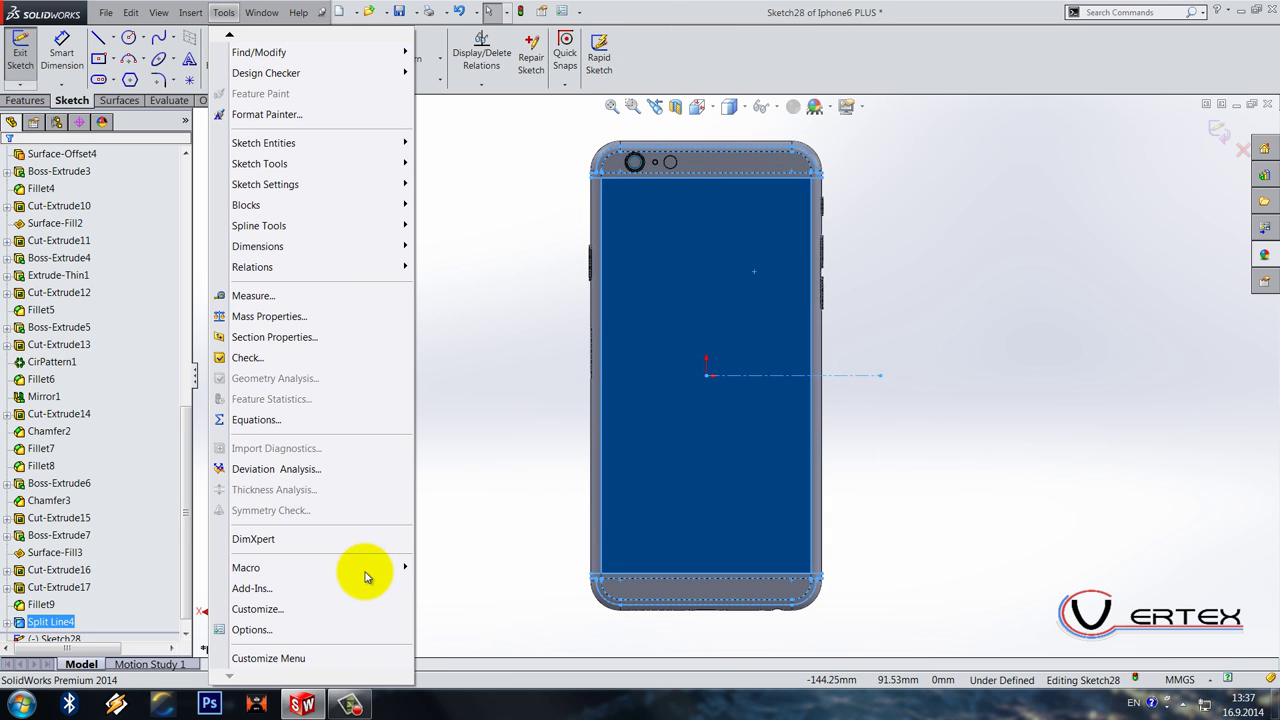
pyautogui.moveTo(362, 578)
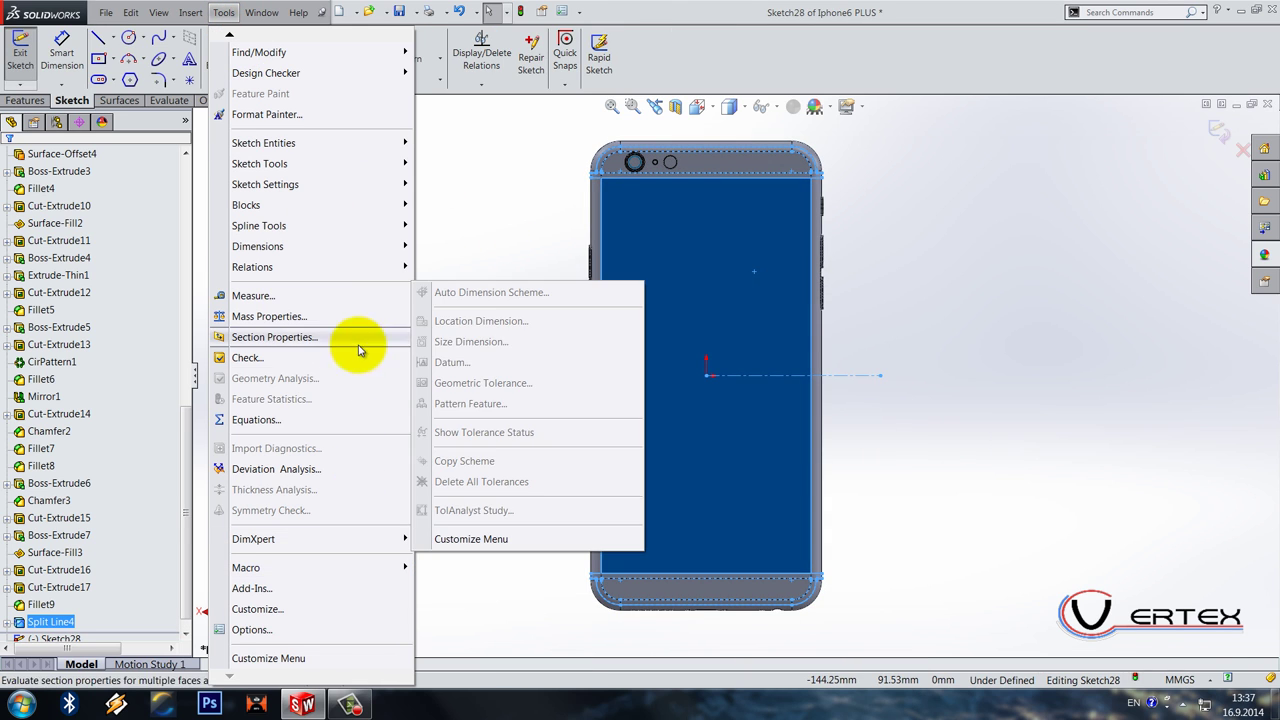
pyautogui.moveTo(314, 165)
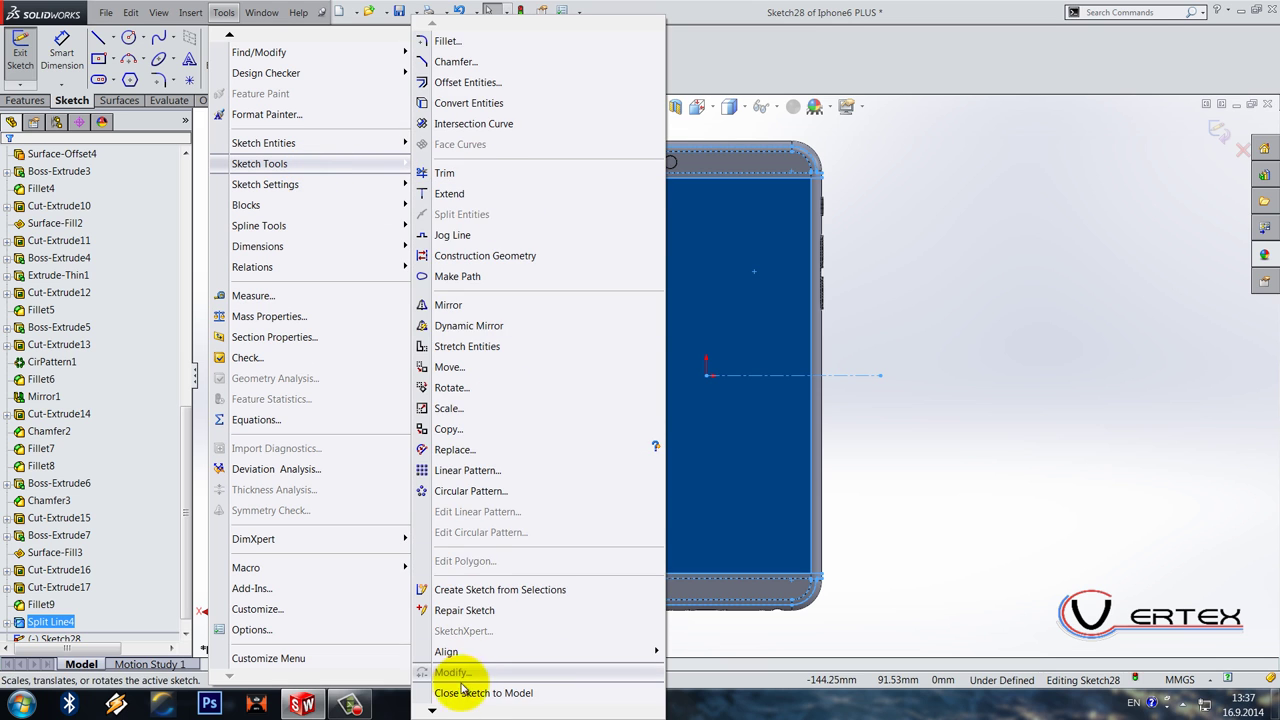
pyautogui.moveTo(432, 710)
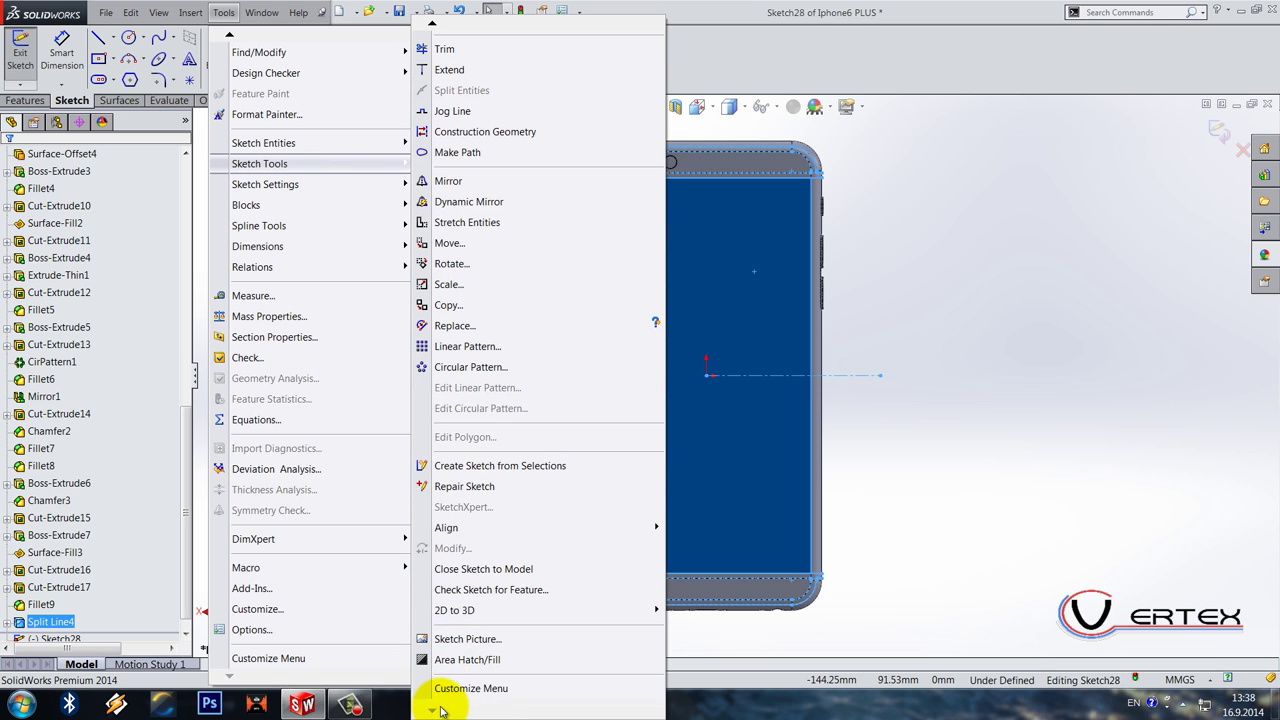
pyautogui.click(455, 641)
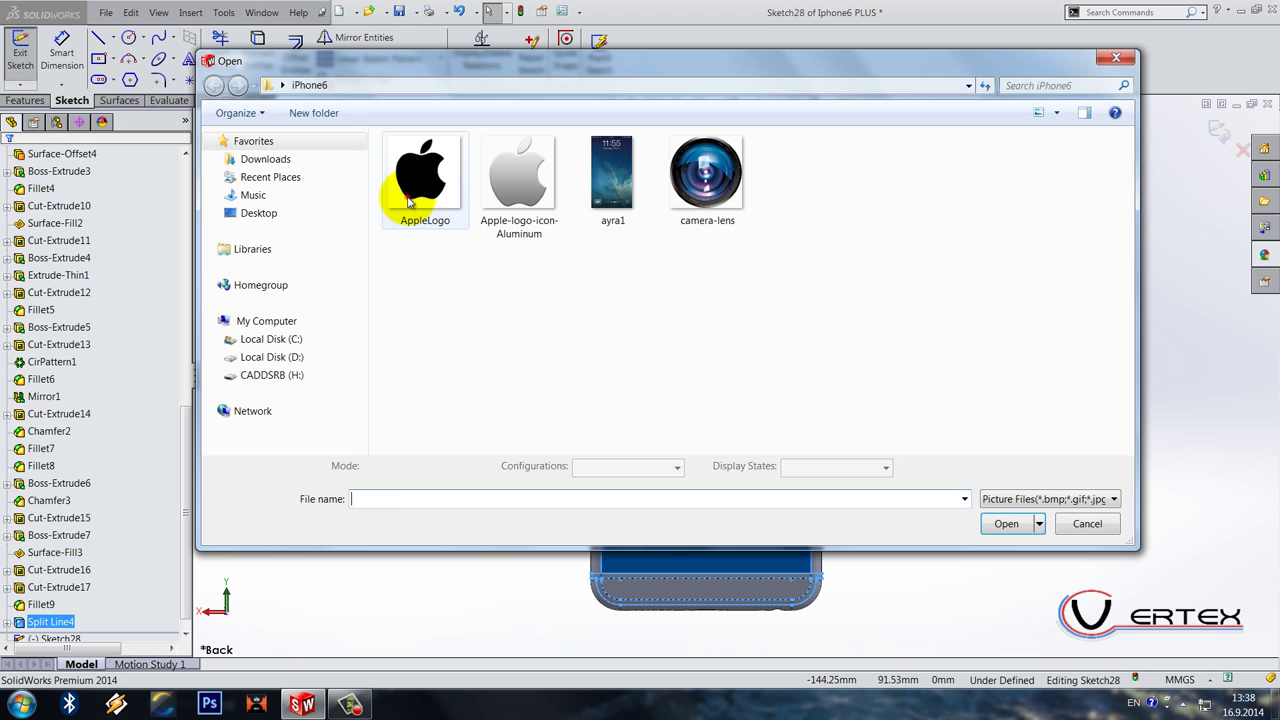
pyautogui.click(410, 194)
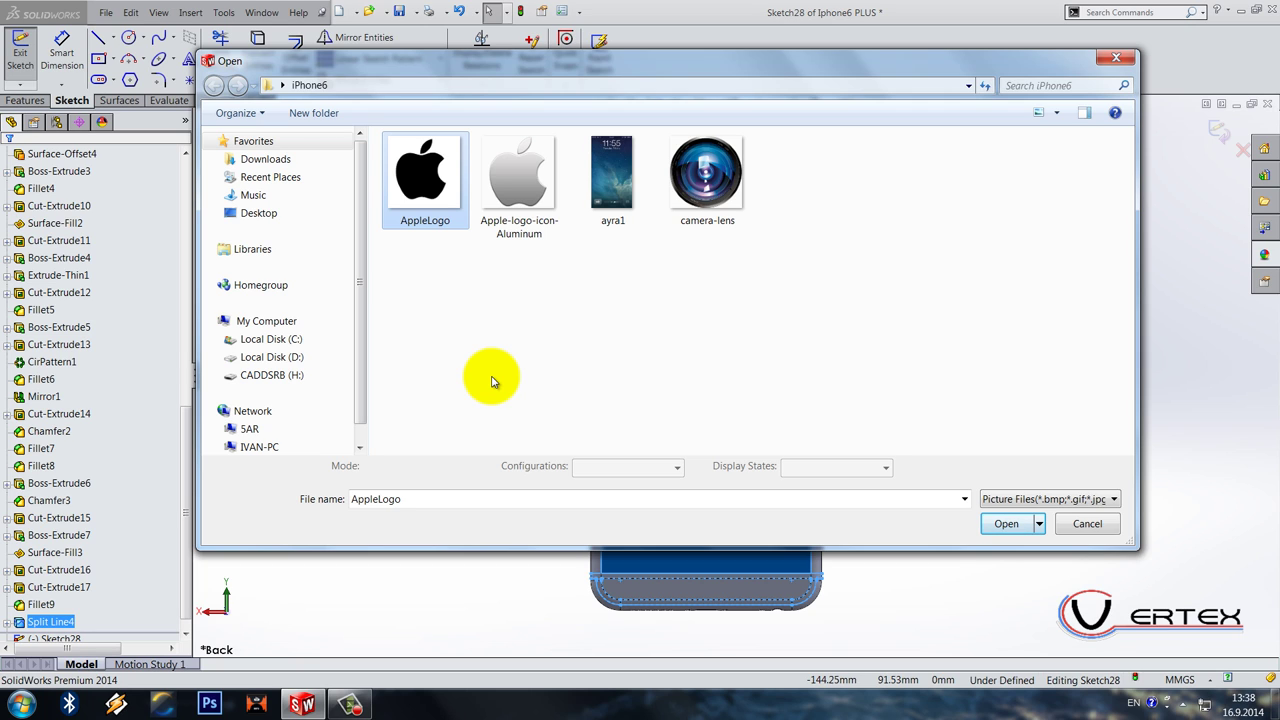
pyautogui.press('Return')
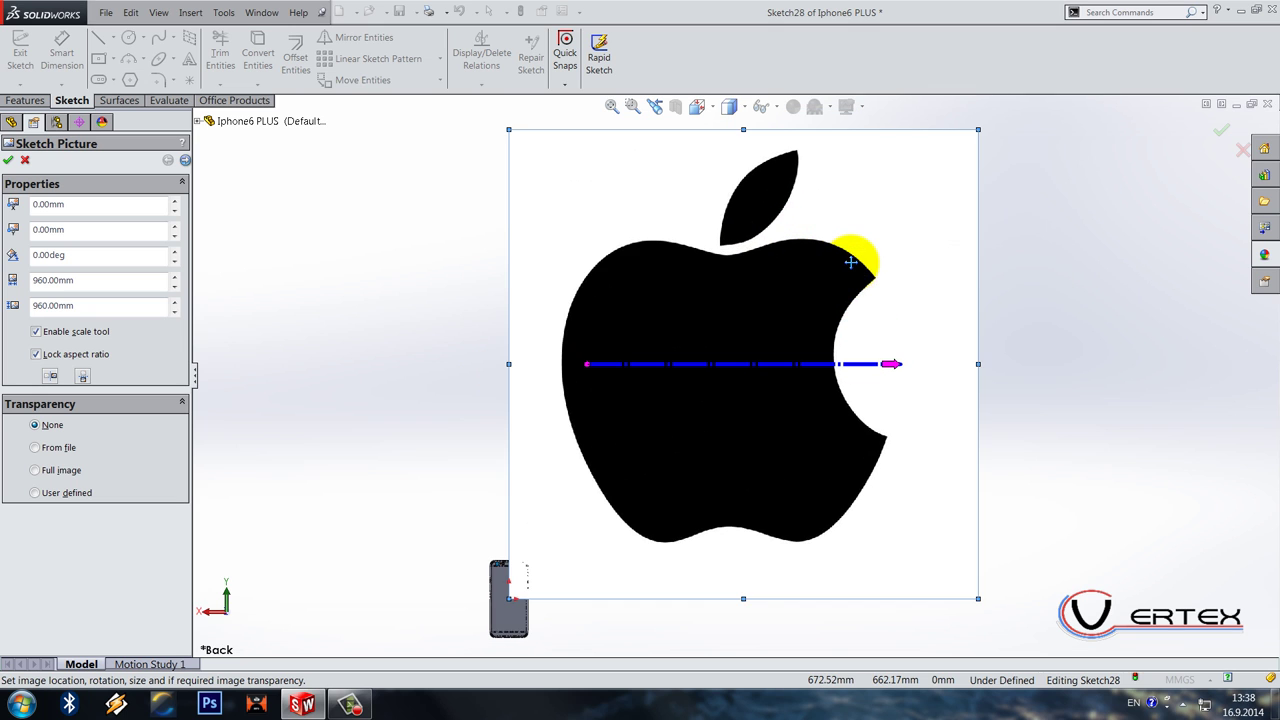
# Step: Make the logo picture's white background transparent with user-defined transparency, matching tolerance 1.00 and transparency 1.00
pyautogui.click(66, 493)
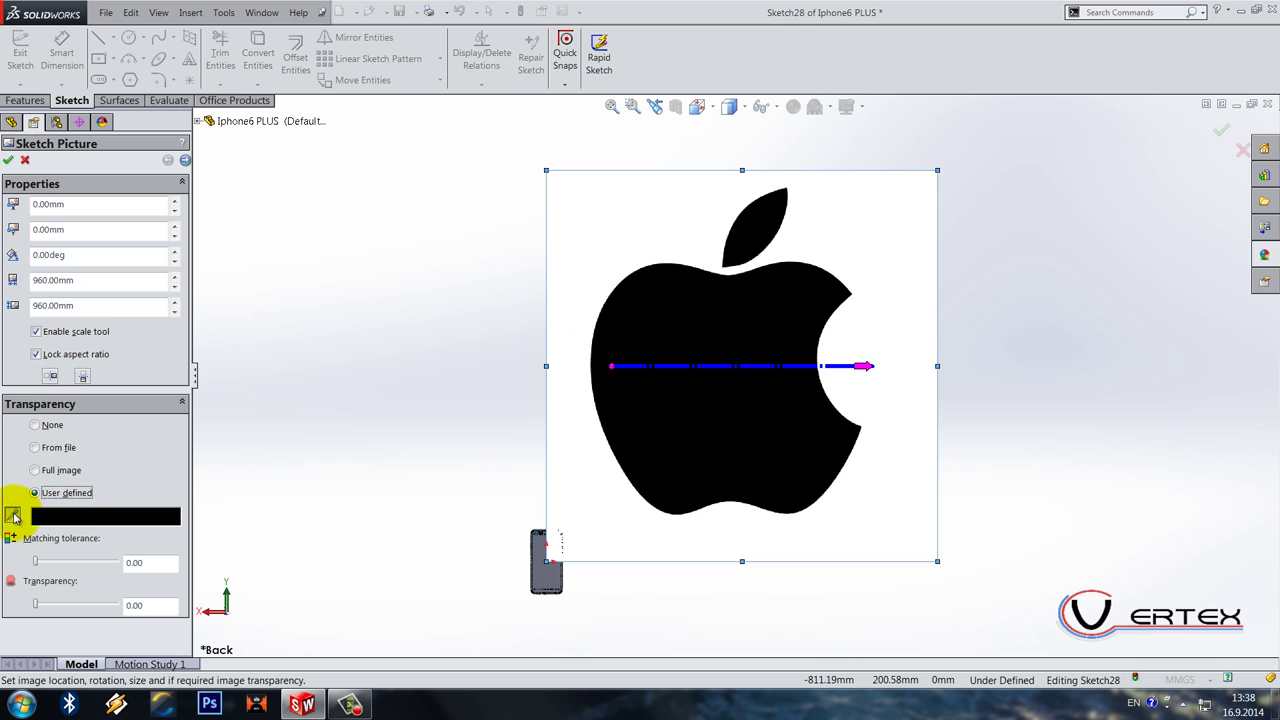
pyautogui.click(13, 515)
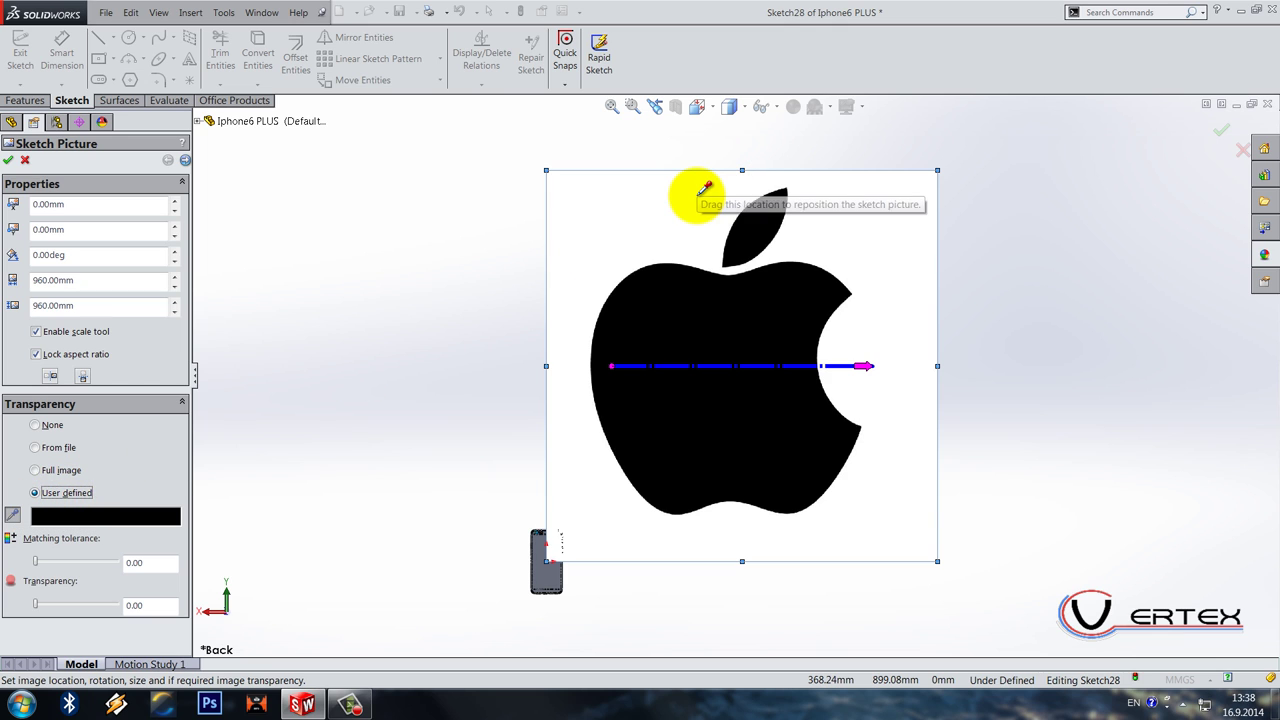
pyautogui.click(699, 193)
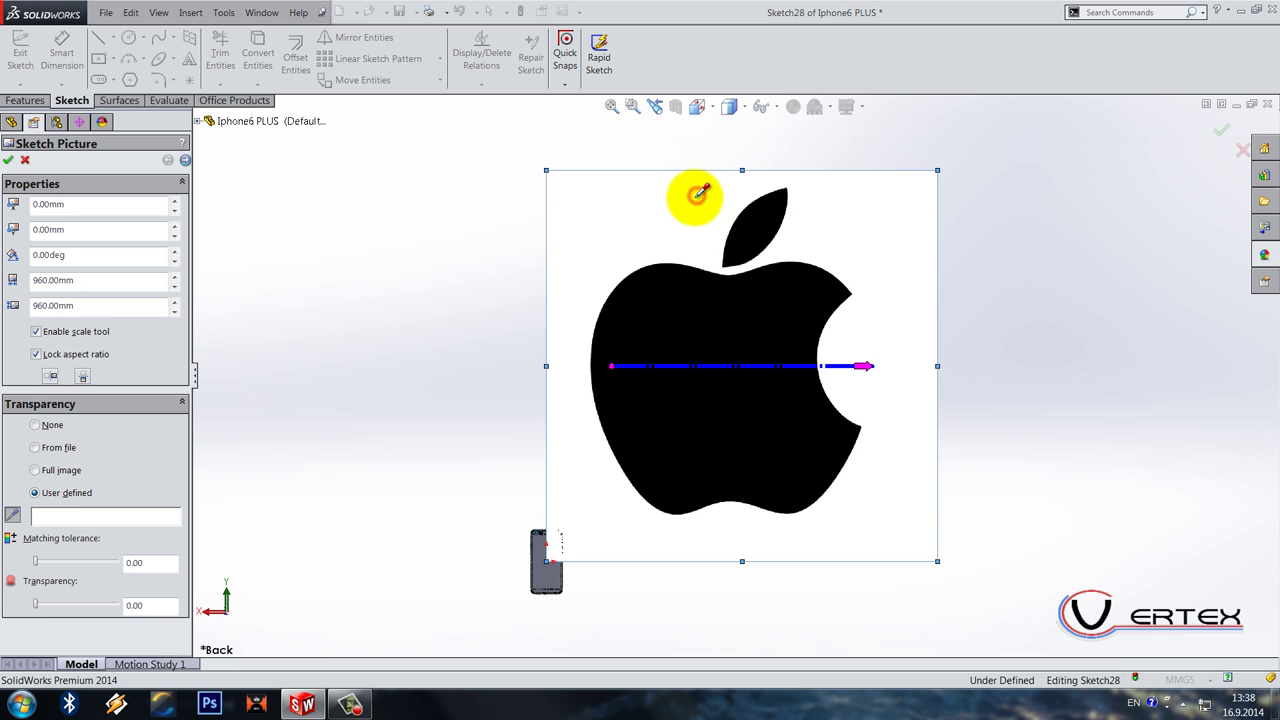
pyautogui.click(36, 562)
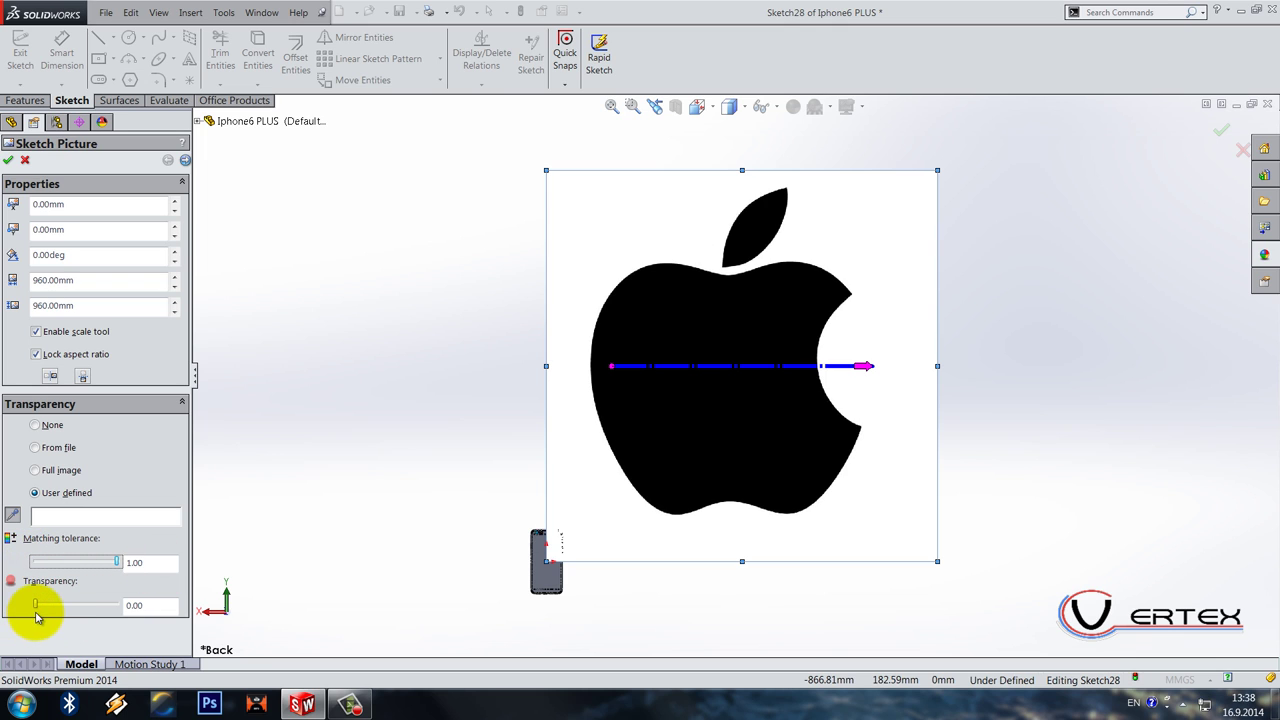
pyautogui.moveTo(36, 605); pyautogui.dragTo(67, 605)
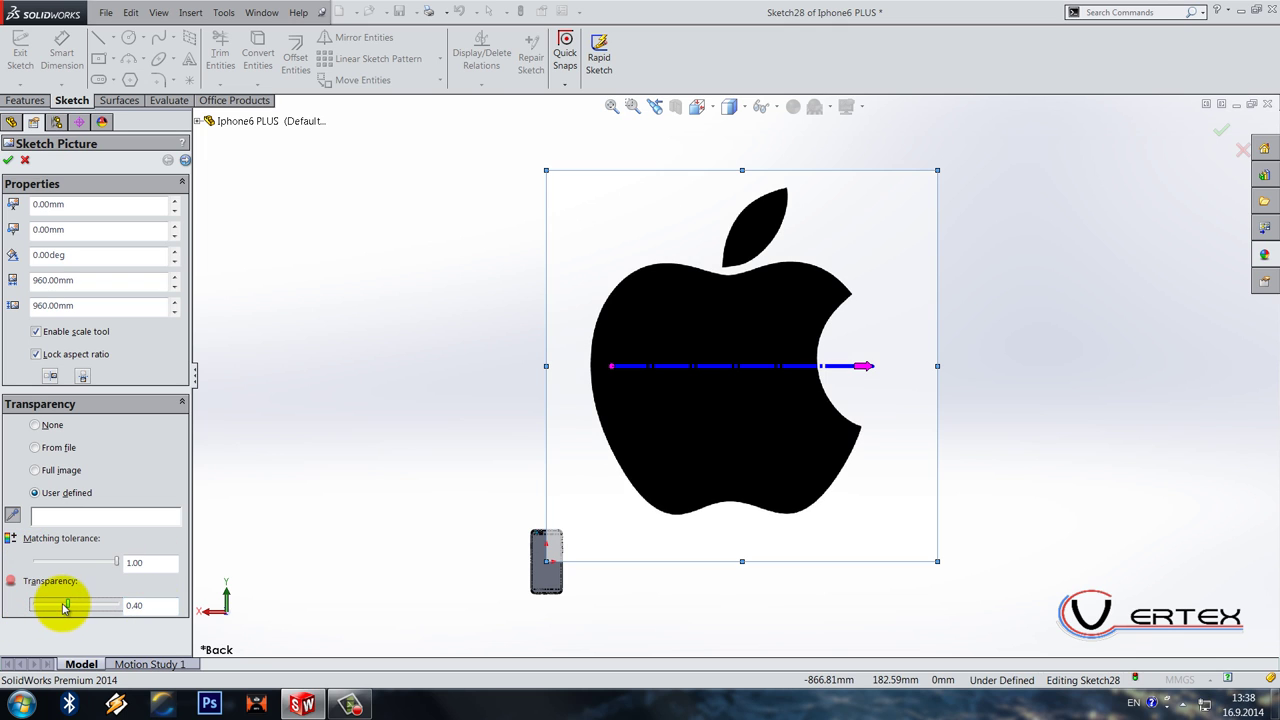
pyautogui.moveTo(68, 606); pyautogui.dragTo(124, 597)
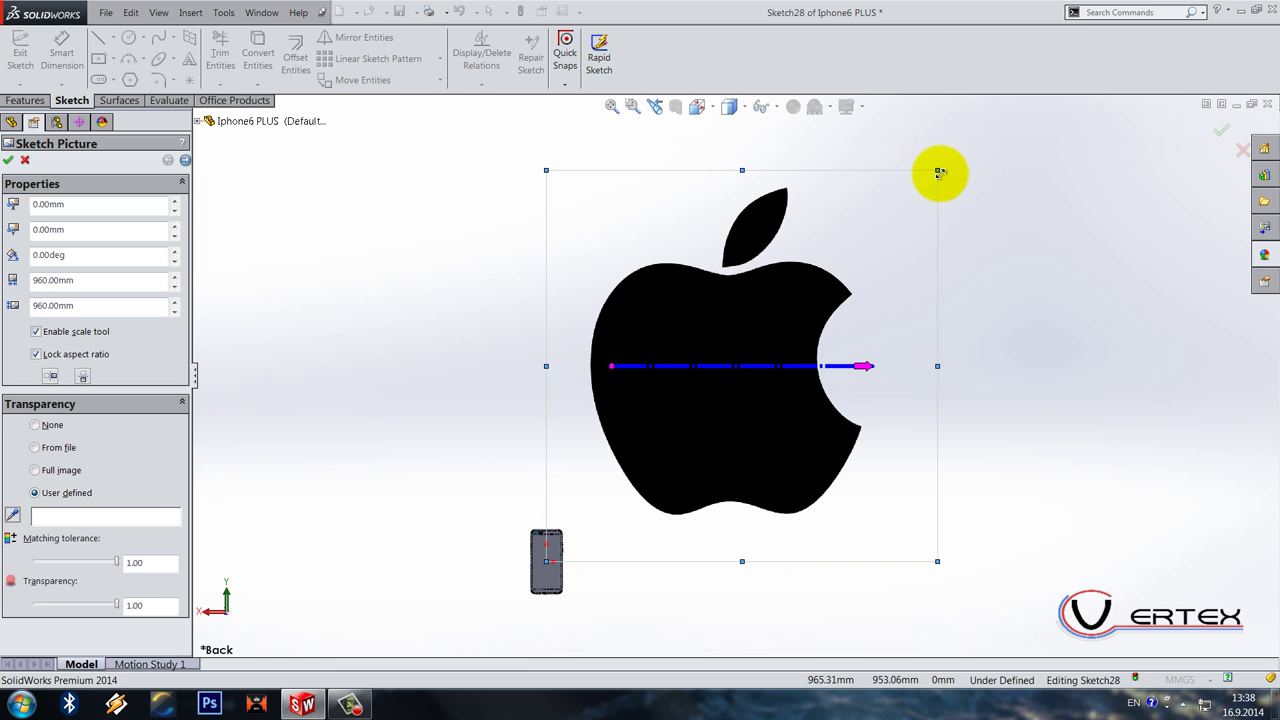
# Step: Scale the logo picture down to about 39 mm and move it onto the upper half of the phone's back
pyautogui.moveTo(937, 169); pyautogui.dragTo(575, 547)
pyautogui.scroll(-10, 575, 547)
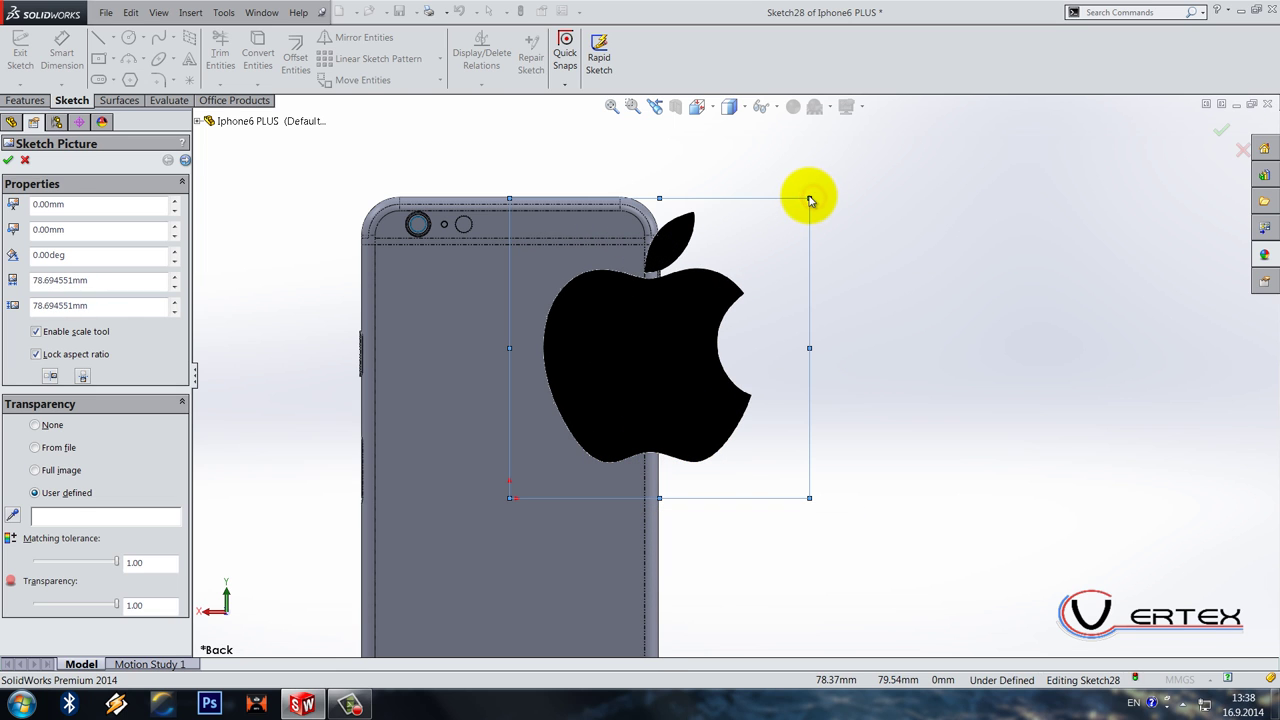
pyautogui.moveTo(810, 198); pyautogui.dragTo(555, 351)
pyautogui.scroll(4, 651, 337)
pyautogui.scroll(-10, 714, 400)
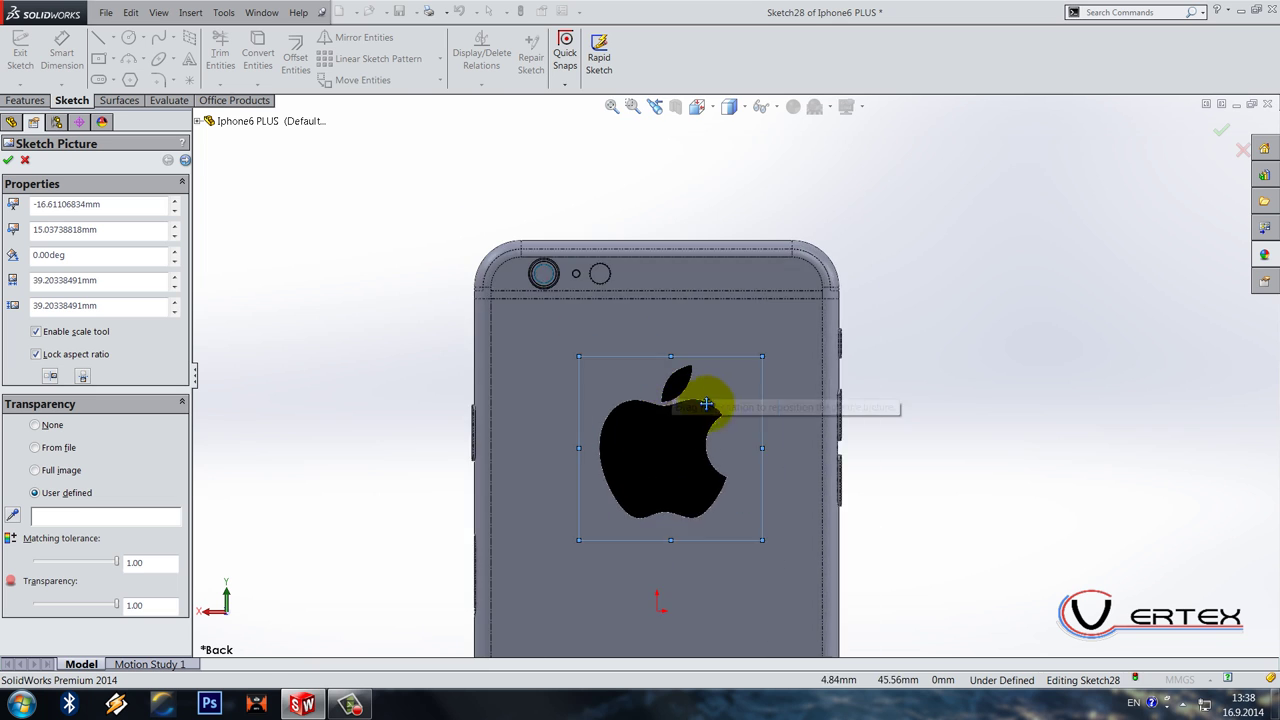
# Step: Shrink the logo picture to about 22.6 mm and move it to about X -10.5 mm, Y 33.5 mm
pyautogui.scroll(3, 792, 339)
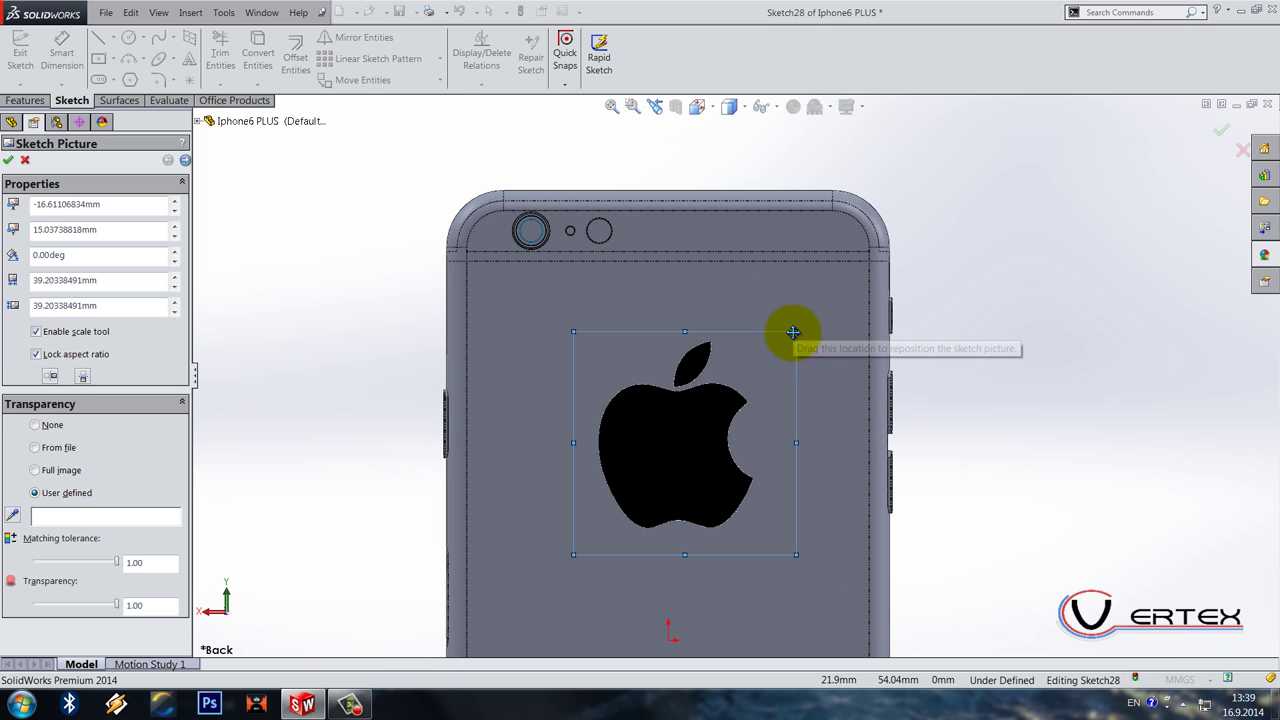
pyautogui.moveTo(796, 332)
pyautogui.mouseDown()
pyautogui.moveTo(751, 366)
pyautogui.moveTo(674, 486)
pyautogui.moveTo(712, 342)
pyautogui.mouseUp()
pyautogui.scroll(5, 710, 365)
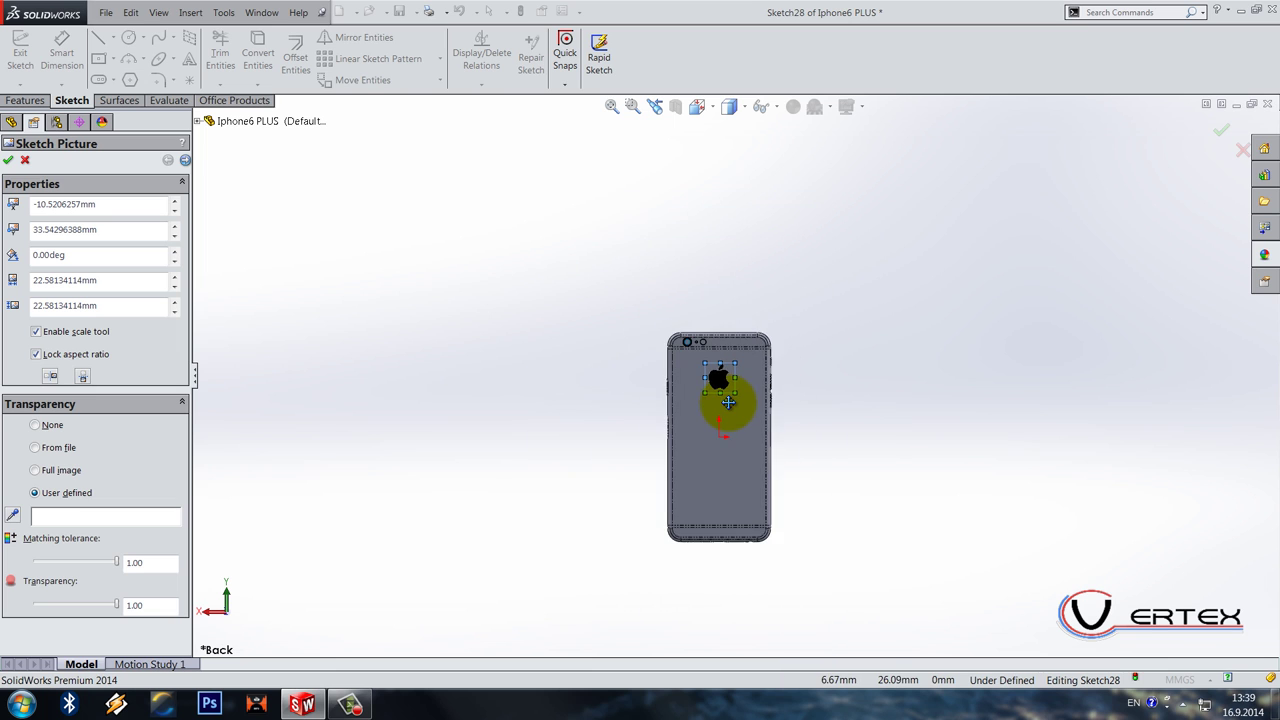
pyautogui.scroll(-4, 725, 400)
pyautogui.scroll(-3, 723, 403)
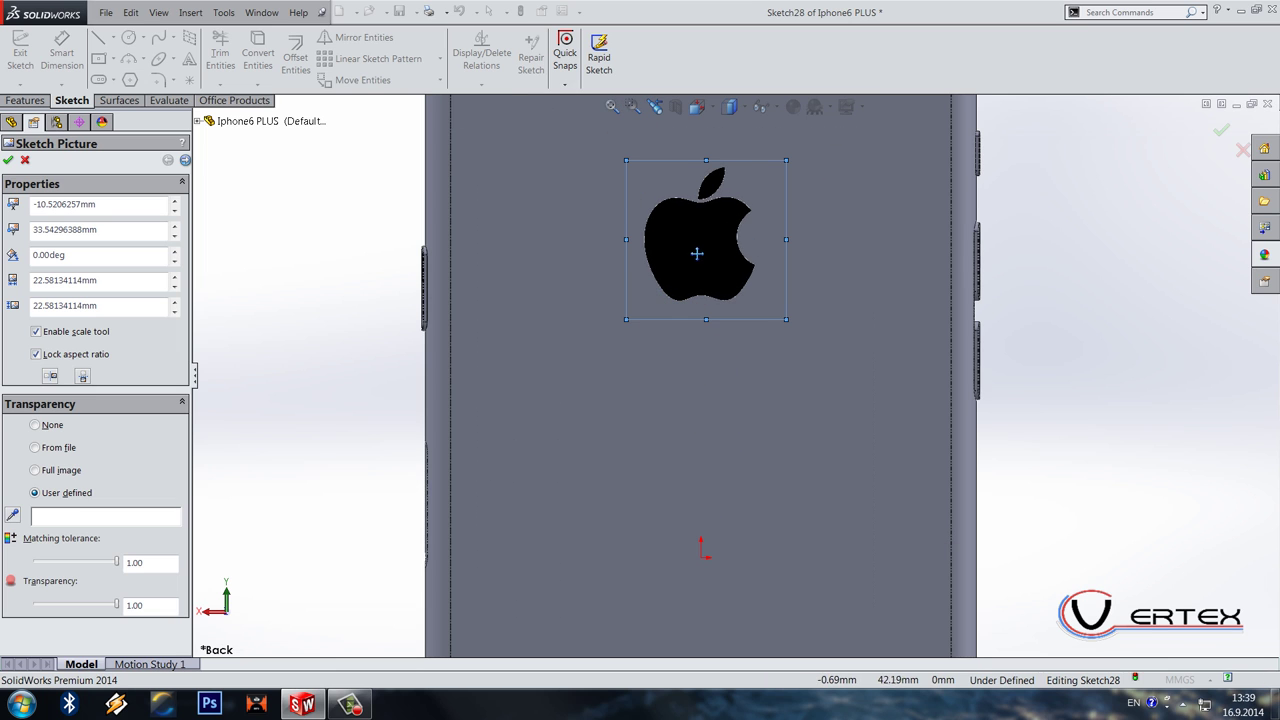
# Step: Shrink the logo picture to about 17.8 mm and reposition it near the back's vertical centreline, below the camera
pyautogui.moveTo(696, 255); pyautogui.dragTo(684, 273)
pyautogui.moveTo(775, 177); pyautogui.dragTo(740, 216)
pyautogui.moveTo(674, 289); pyautogui.dragTo(703, 268)
pyautogui.scroll(5, 705, 275)
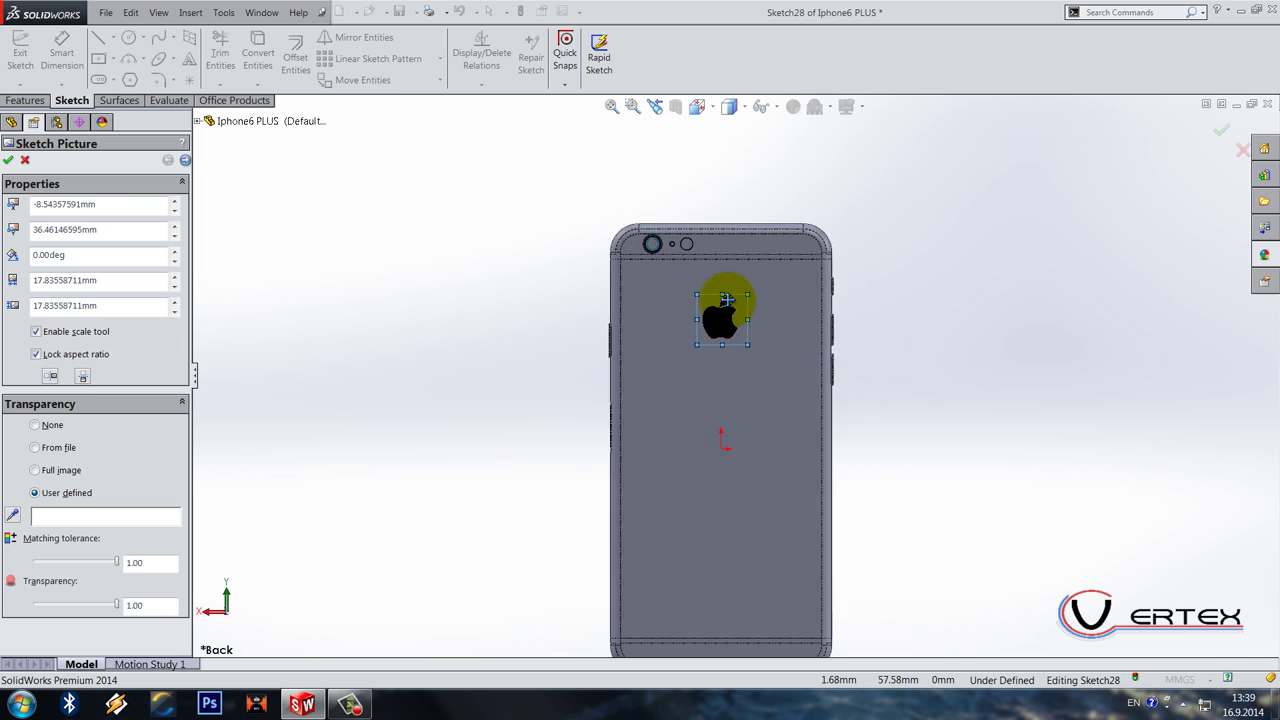
pyautogui.scroll(-5, 735, 340)
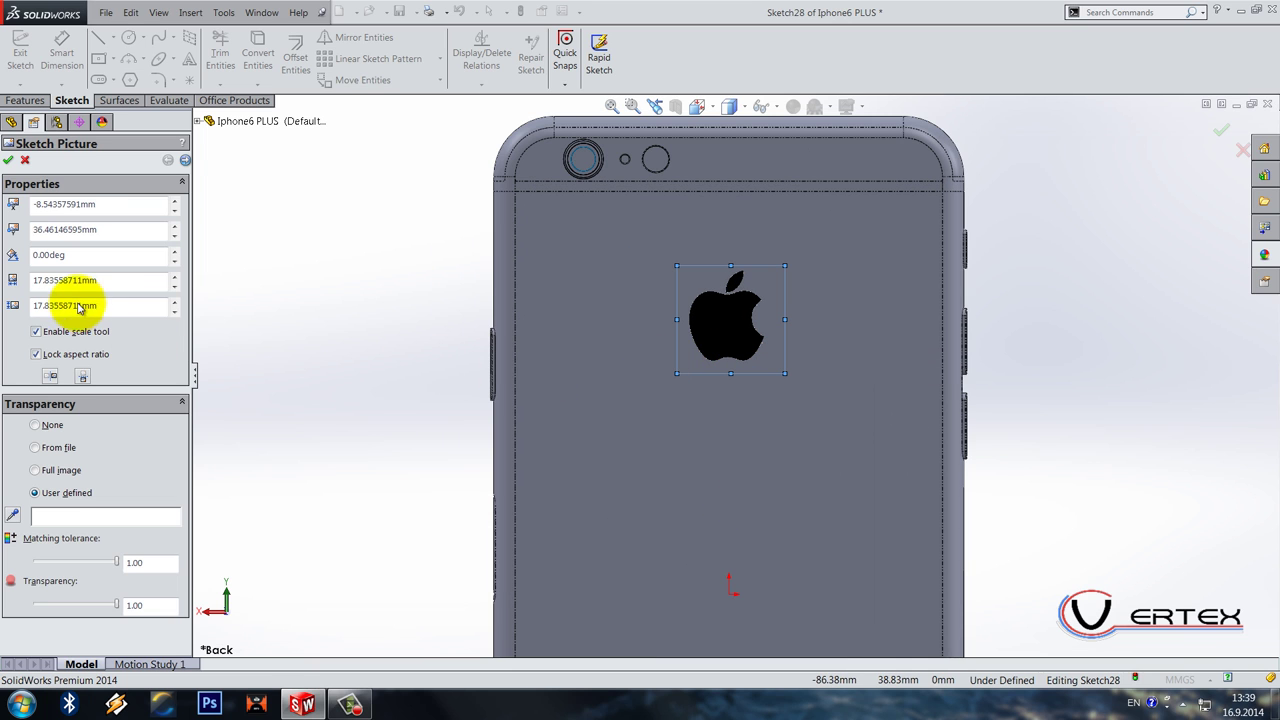
# Step: Set the logo picture's width and height to 17 mm and its origin to X -7.5 mm, Y 37.5 mm
pyautogui.doubleClick(110, 281)
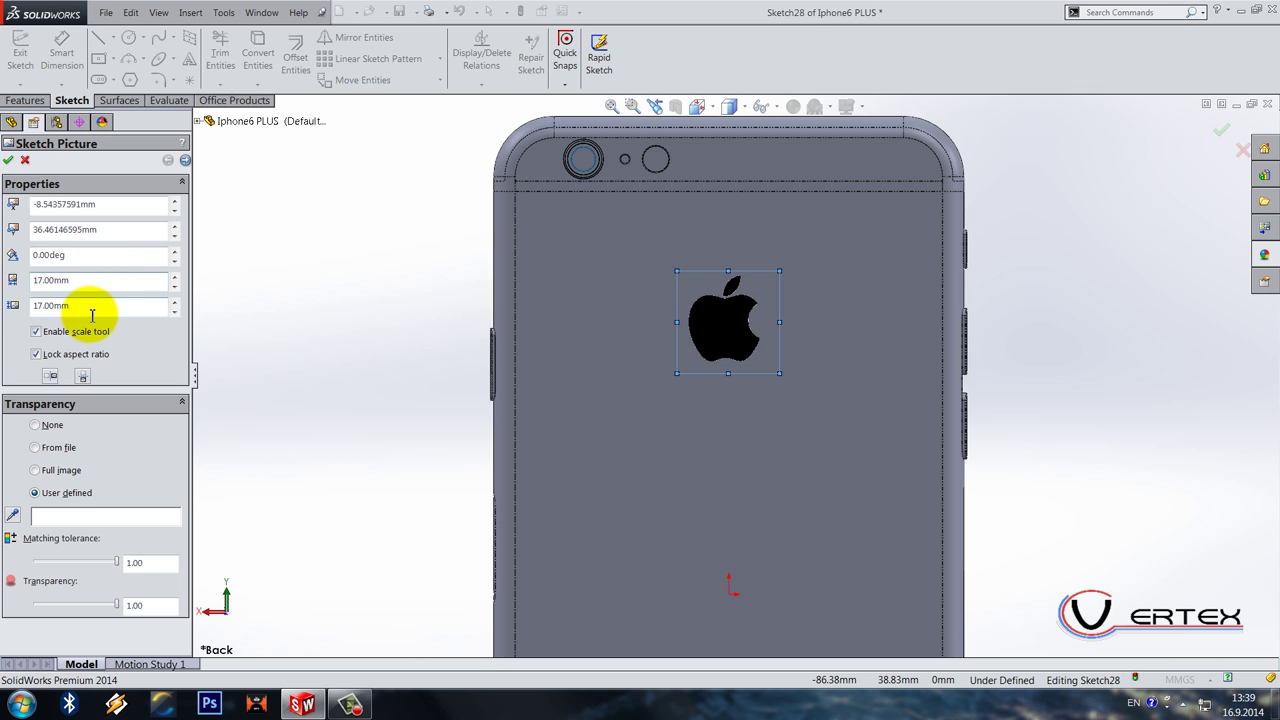
pyautogui.doubleClick(107, 209)
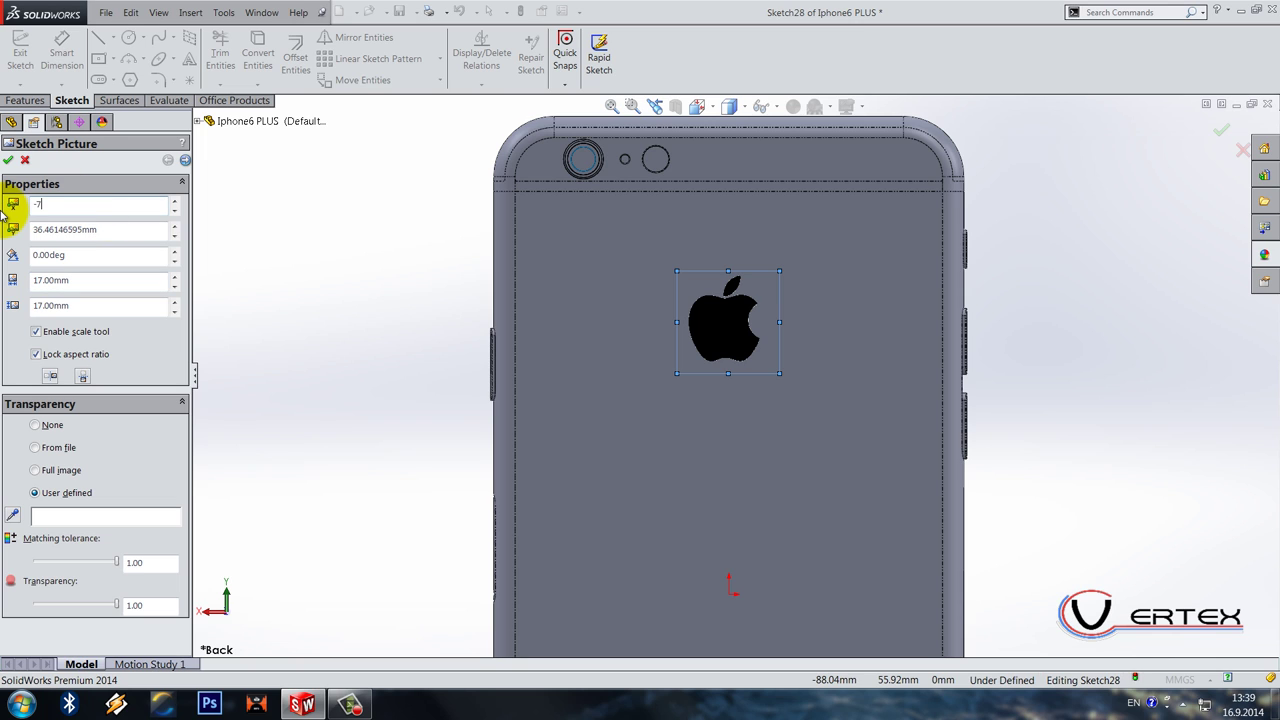
pyautogui.press('Return')
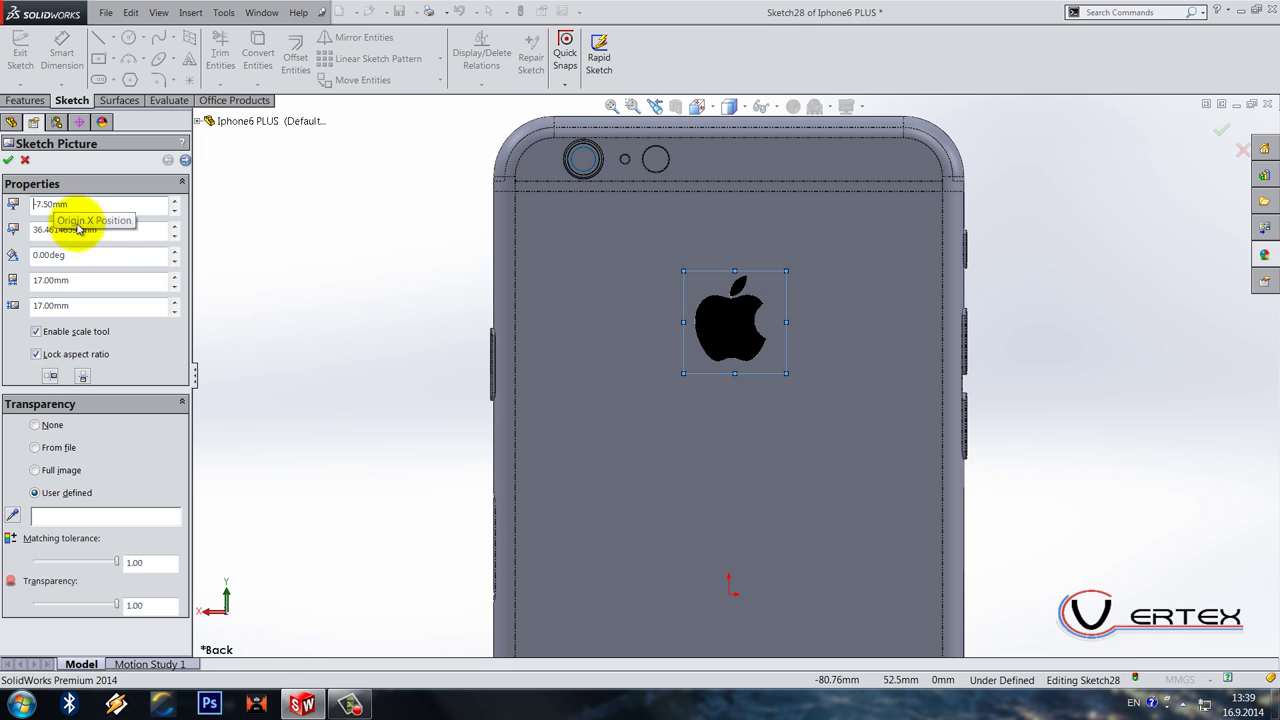
pyautogui.doubleClick(114, 231)
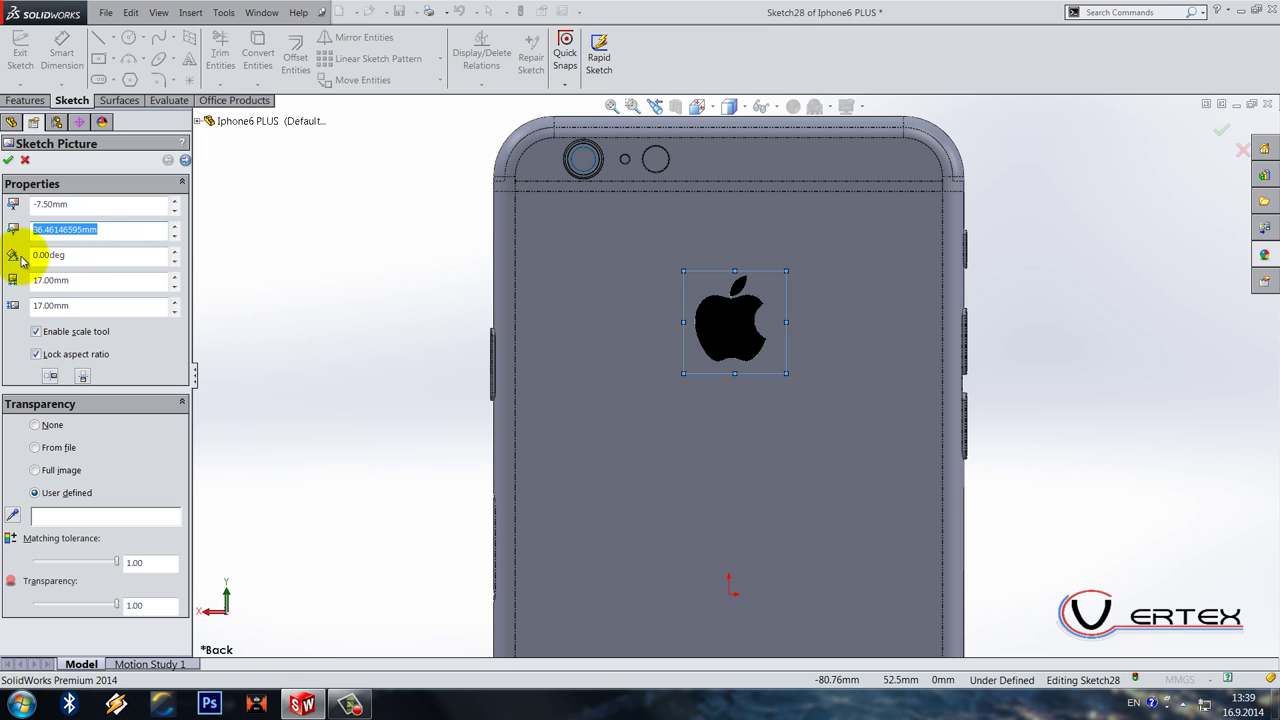
pyautogui.scroll(4, 530, 365)
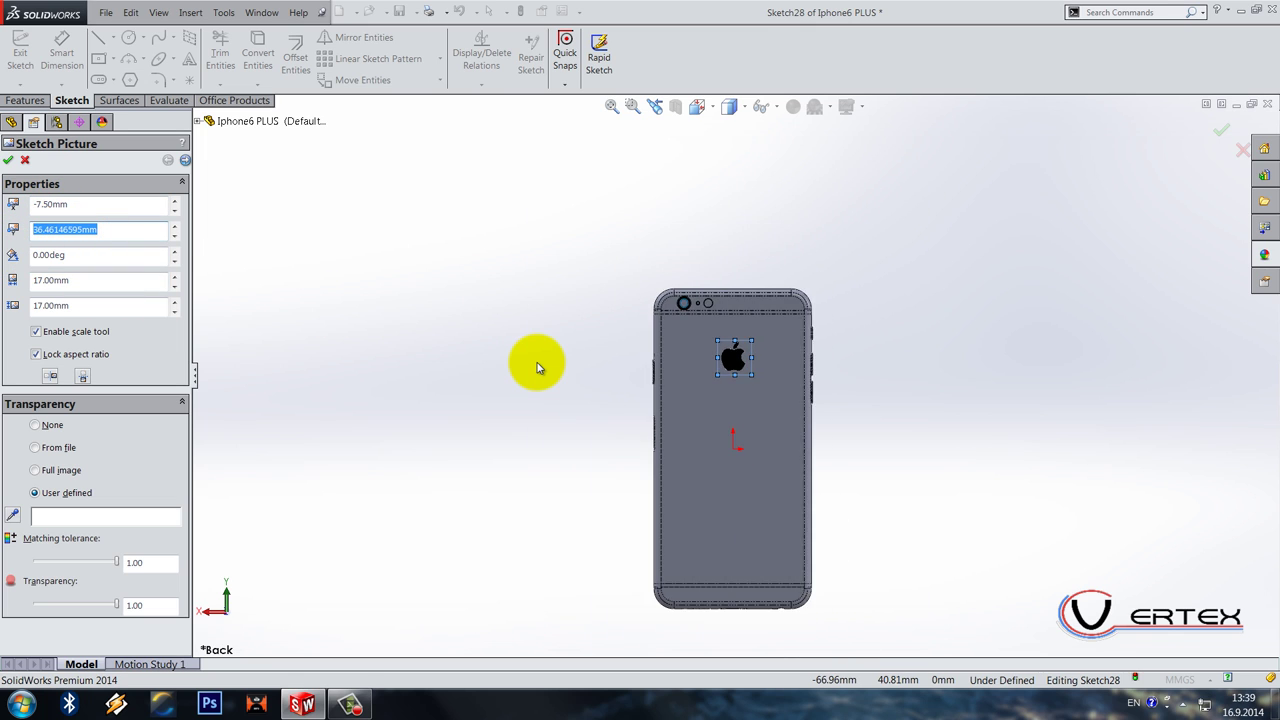
pyautogui.write('37.5')
pyautogui.press('Return')
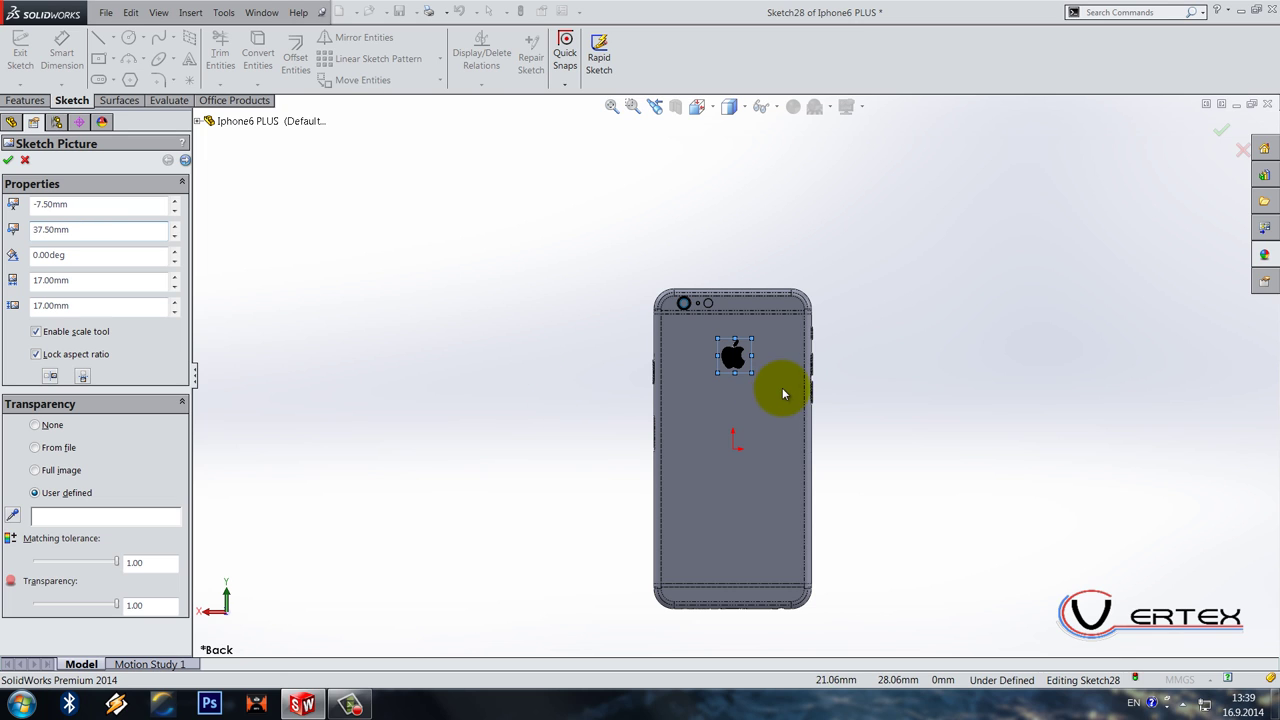
pyautogui.scroll(-3, 750, 393)
pyautogui.scroll(4, 750, 393)
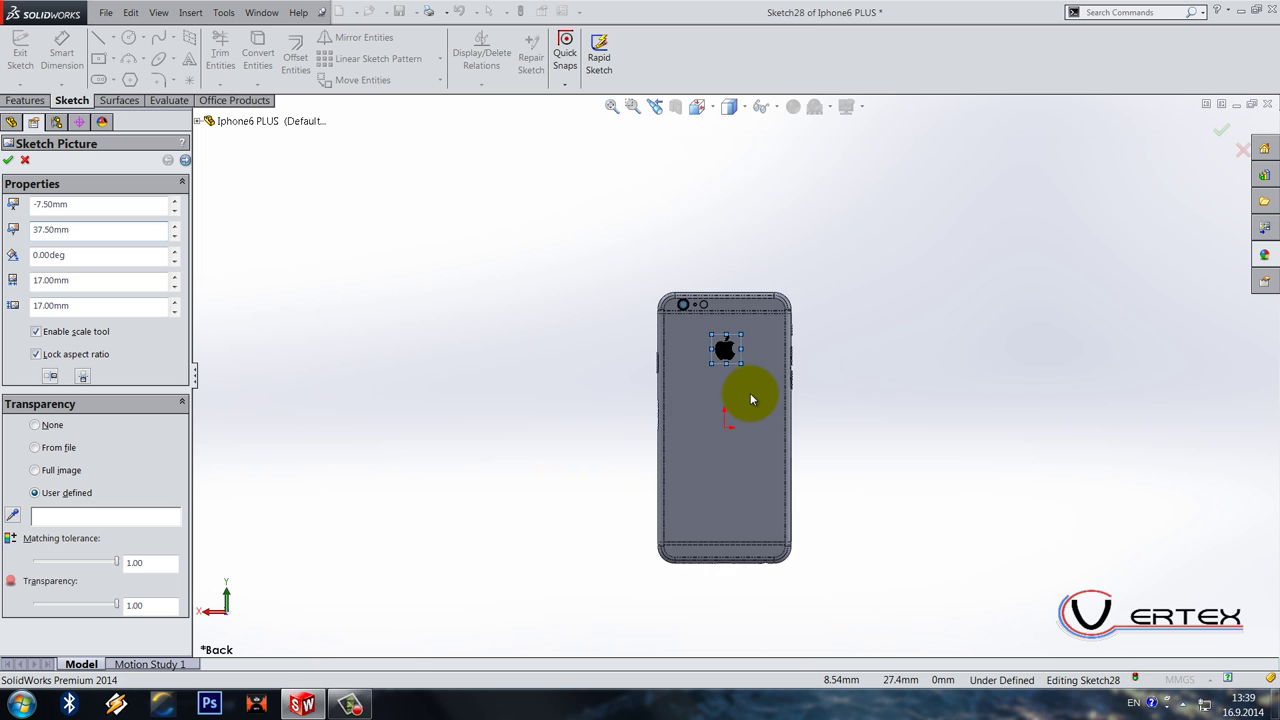
pyautogui.scroll(-10, 733, 370)
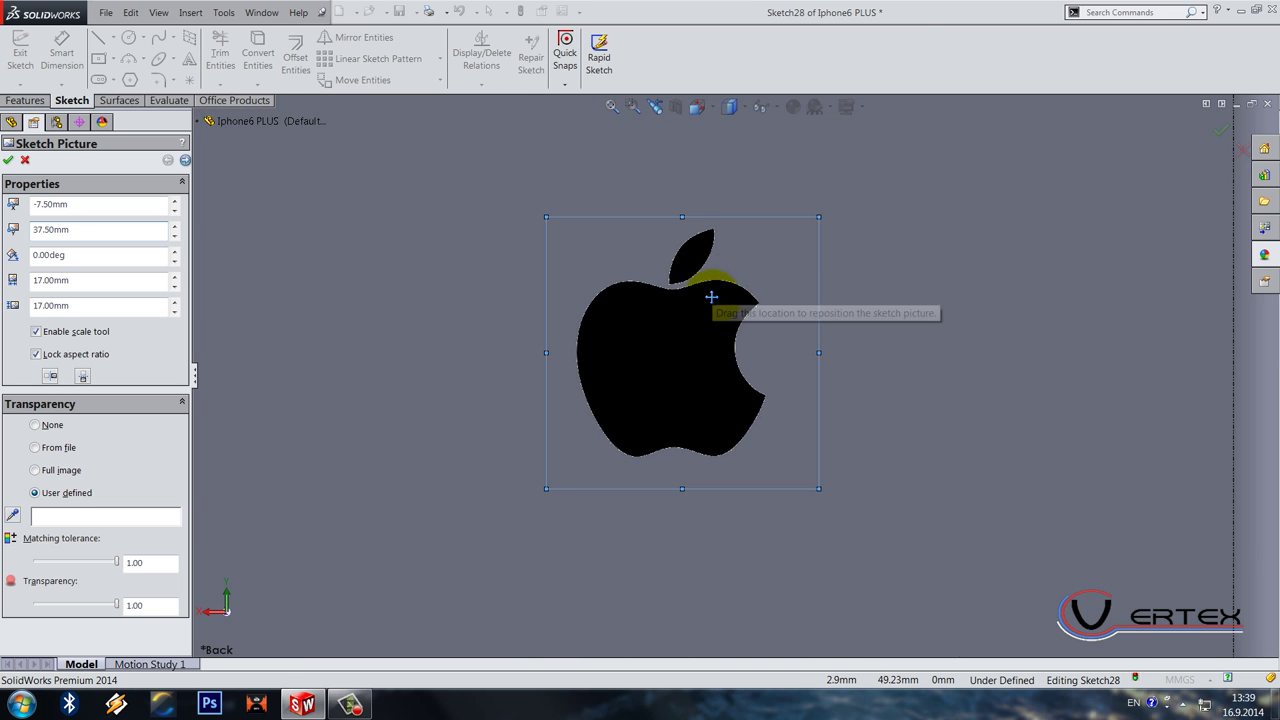
pyautogui.scroll(8, 674, 449)
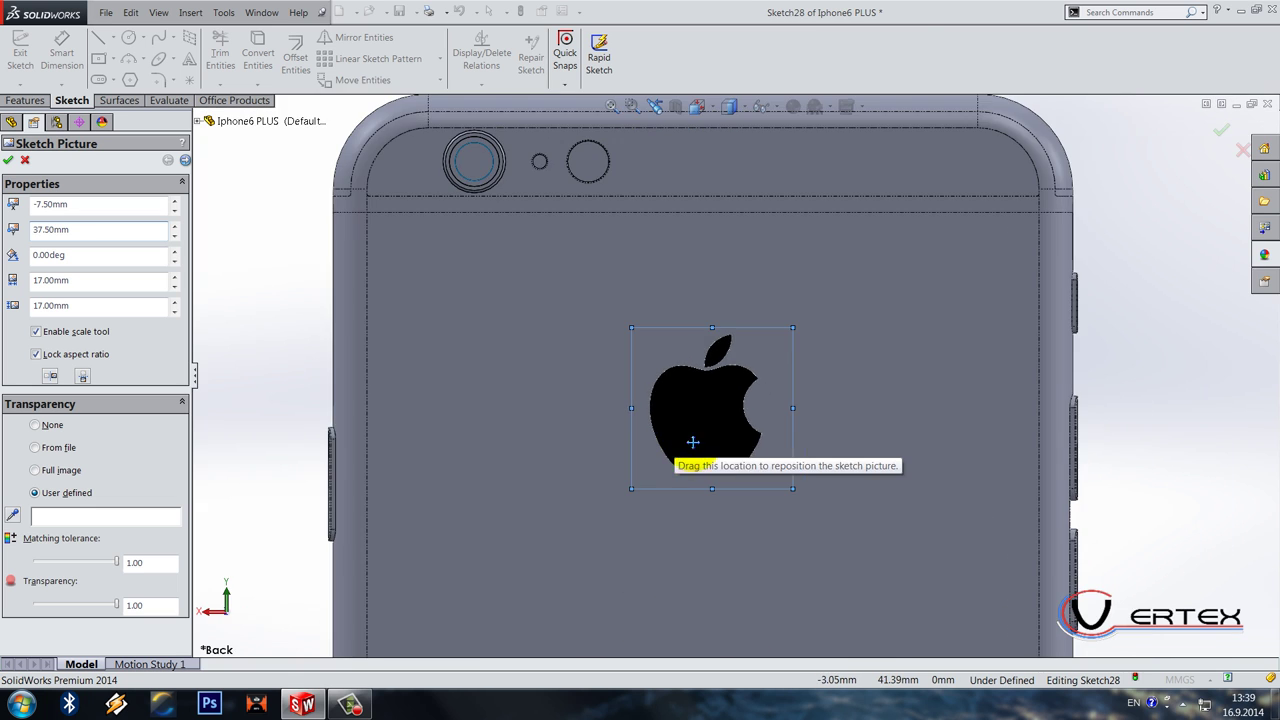
pyautogui.scroll(-5, 725, 430)
pyautogui.scroll(-2, 727, 399)
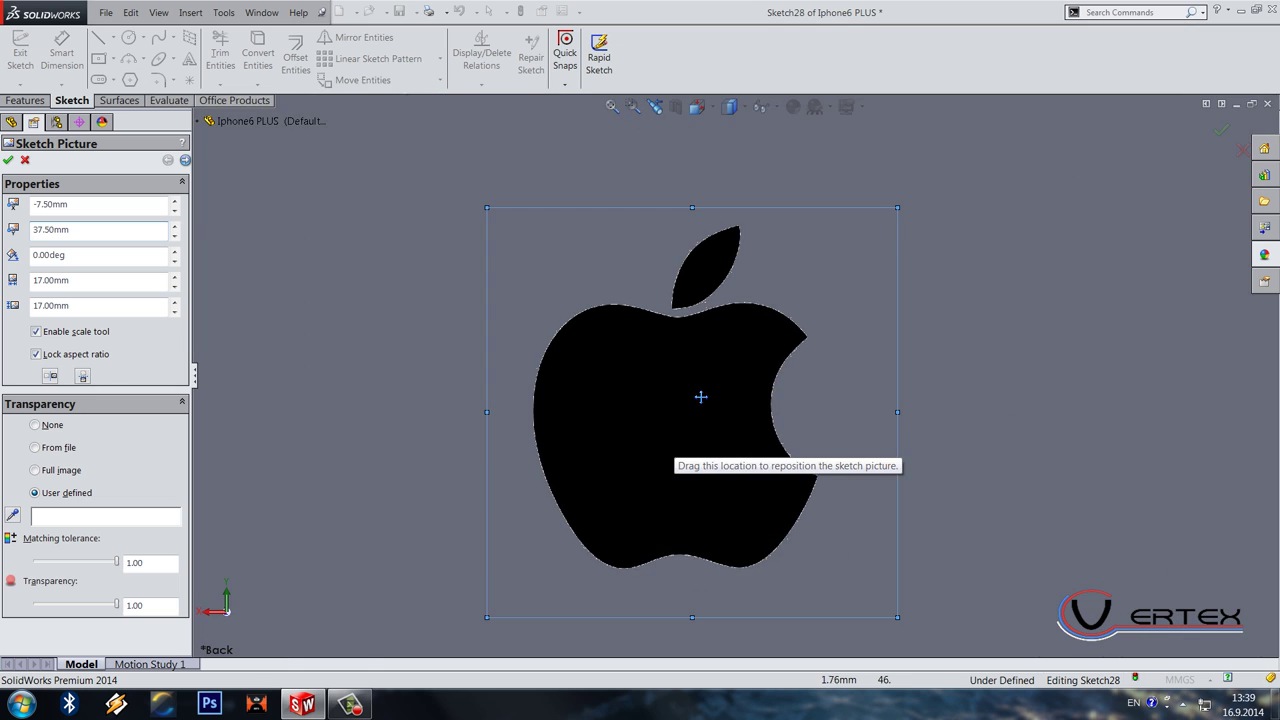
# Step: Autotrace the logo picture from a rectangular selection enclosing the whole apple and its leaf
pyautogui.click(185, 162)
pyautogui.moveTo(194, 372); pyautogui.dragTo(232, 383)
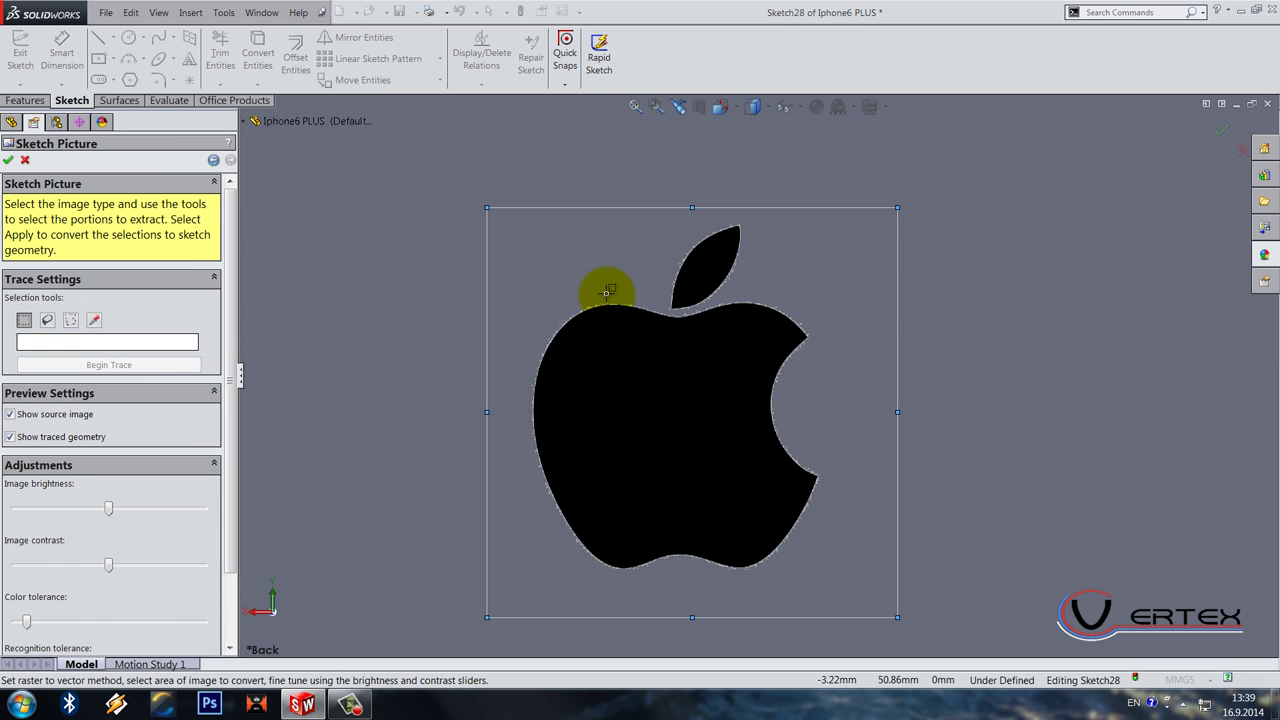
pyautogui.scroll(1, 594, 283)
pyautogui.moveTo(560, 242)
pyautogui.mouseDown()
pyautogui.moveTo(805, 480)
pyautogui.moveTo(833, 564)
pyautogui.mouseUp()
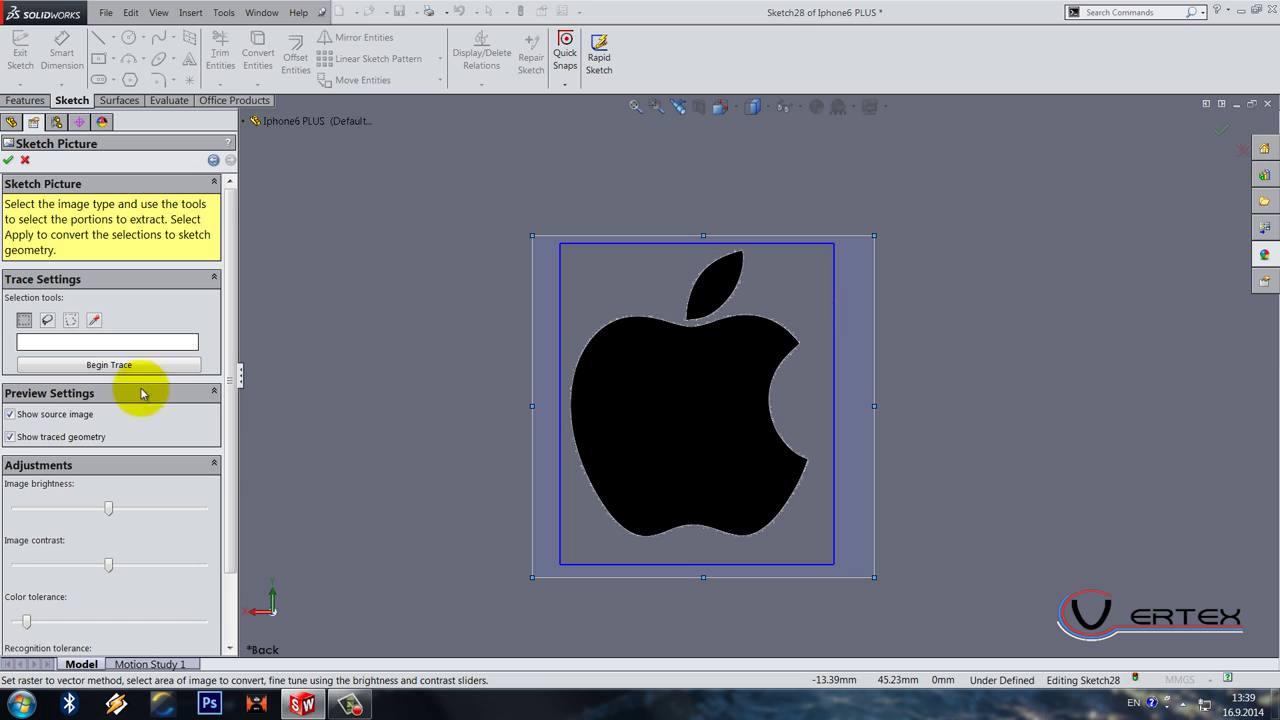
pyautogui.click(93, 365)
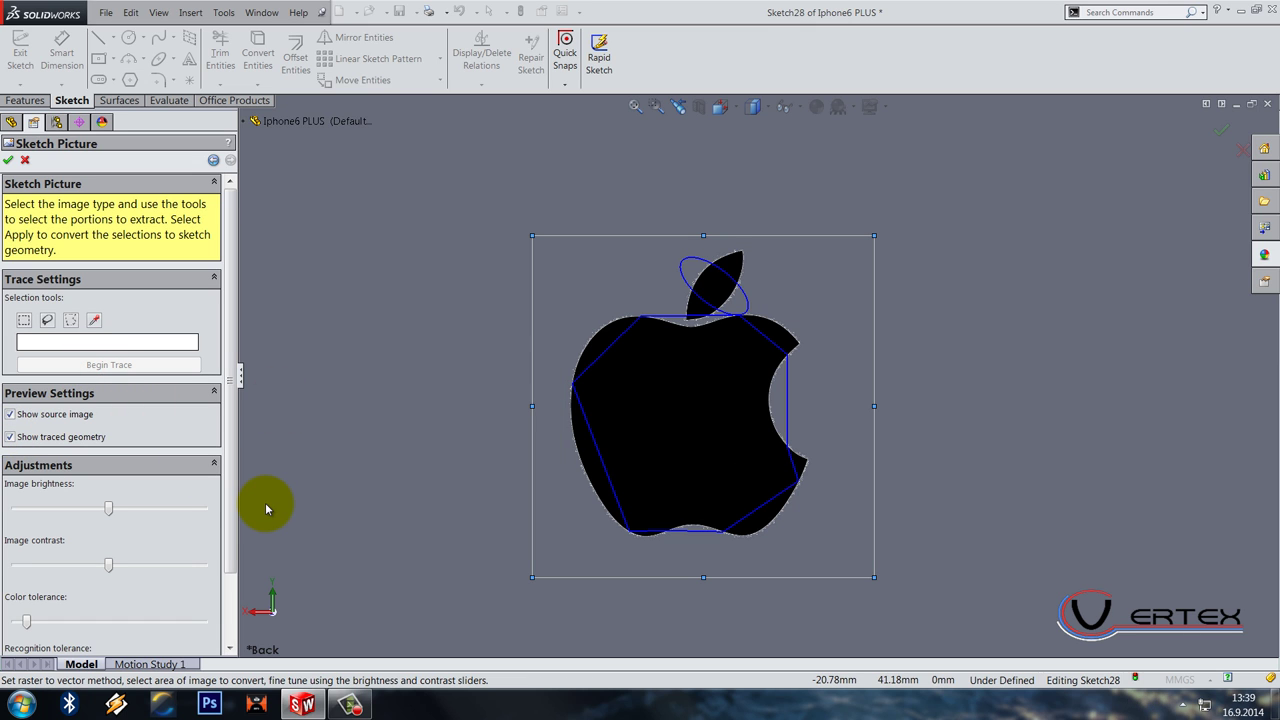
# Step: Raise the trace's recognition tolerance to its maximum and check the traced outline against the logo
pyautogui.moveTo(228, 430); pyautogui.dragTo(234, 509)
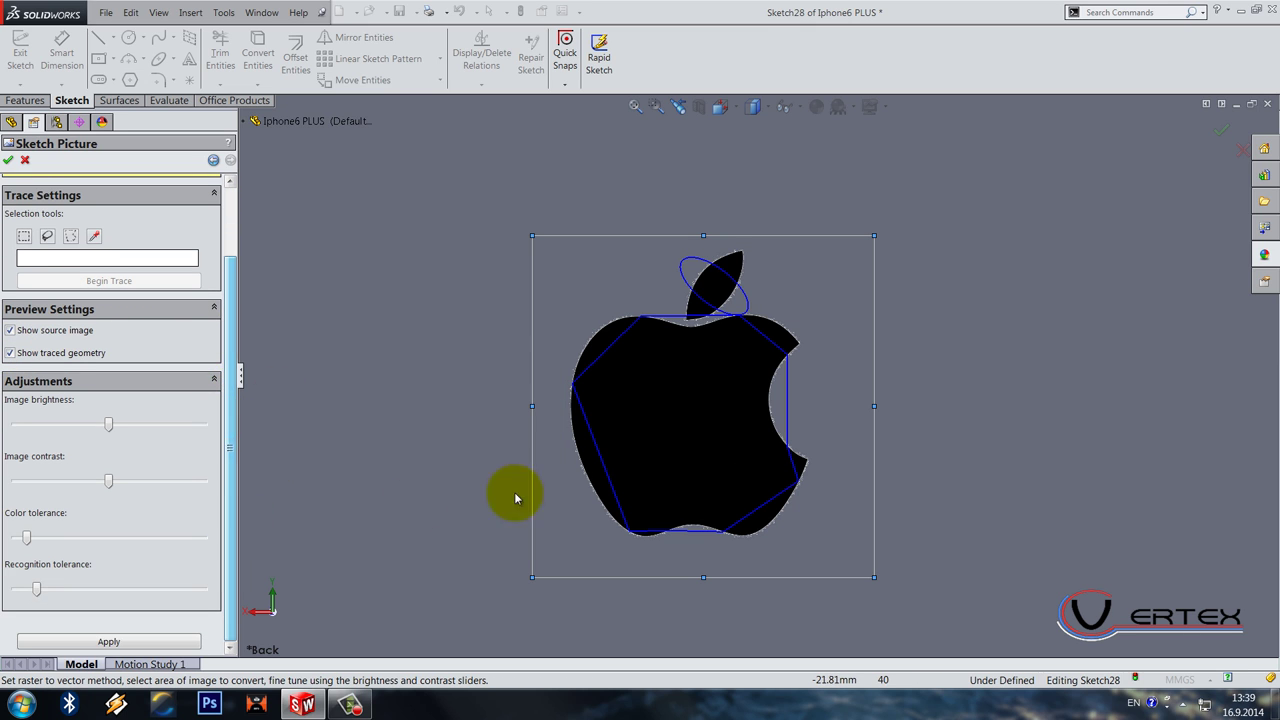
pyautogui.scroll(5, 671, 457)
pyautogui.scroll(-5, 745, 420)
pyautogui.scroll(5, 755, 398)
pyautogui.scroll(-1, 751, 396)
pyautogui.scroll(-4, 751, 396)
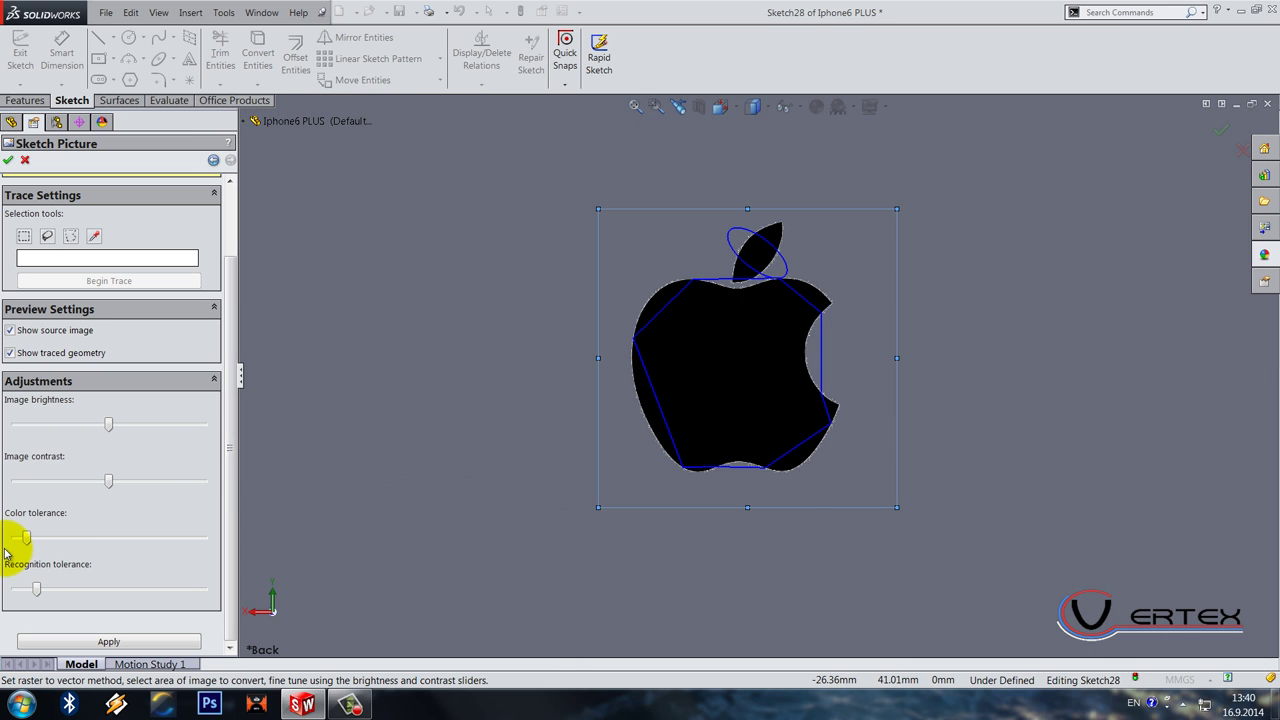
pyautogui.moveTo(34, 590); pyautogui.dragTo(212, 604)
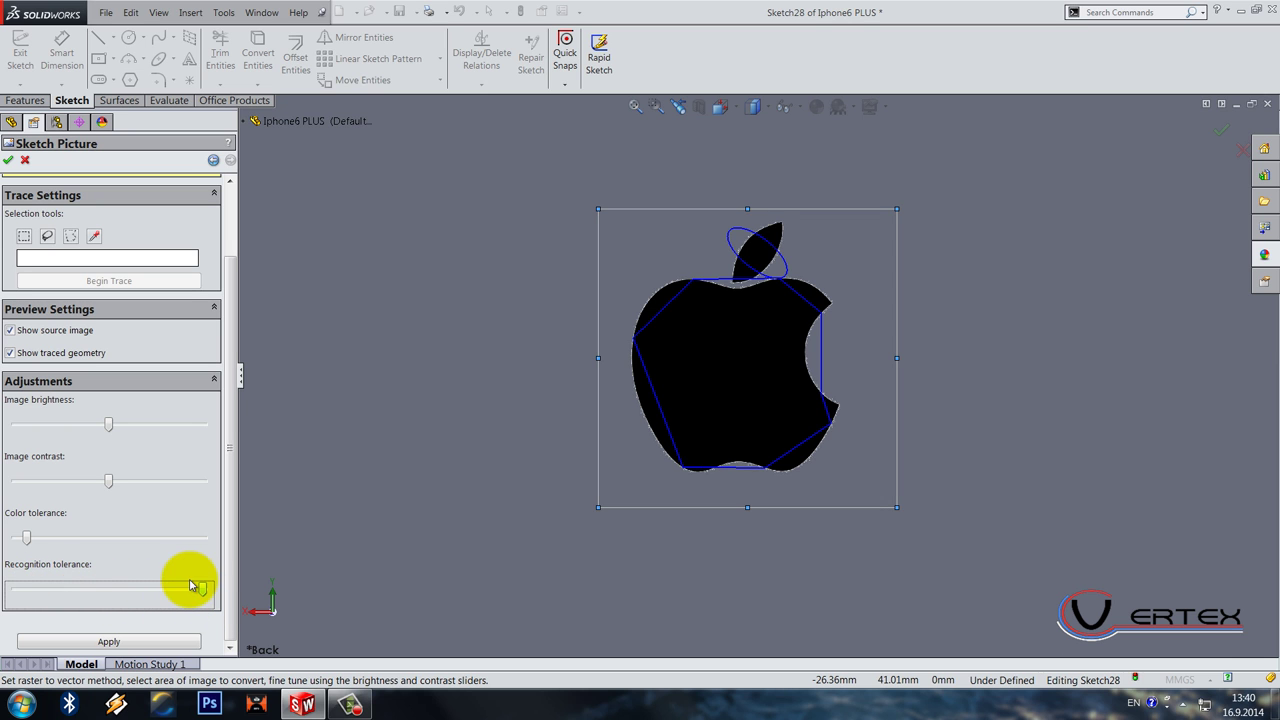
pyautogui.scroll(6, 700, 391)
pyautogui.scroll(-5, 755, 381)
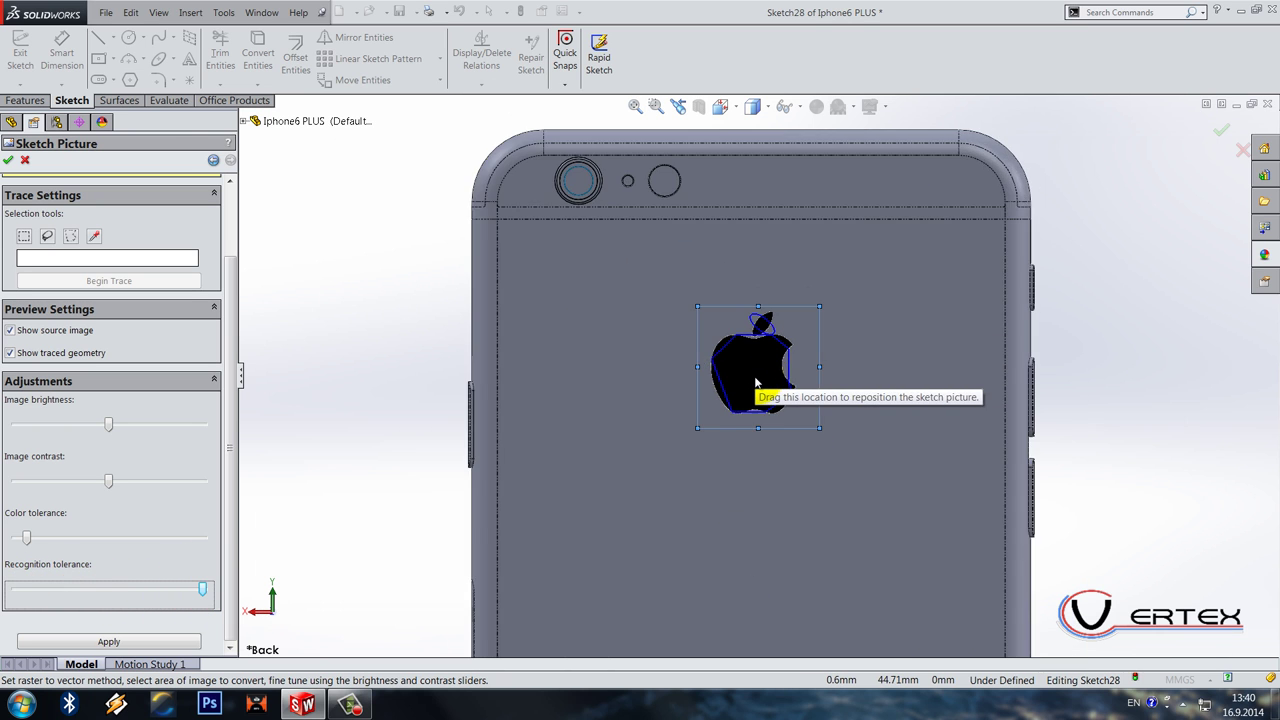
# Step: Set the trace's color tolerance to maximum, image contrast to about three quarters and image brightness to minimum
pyautogui.moveTo(28, 538); pyautogui.dragTo(216, 542)
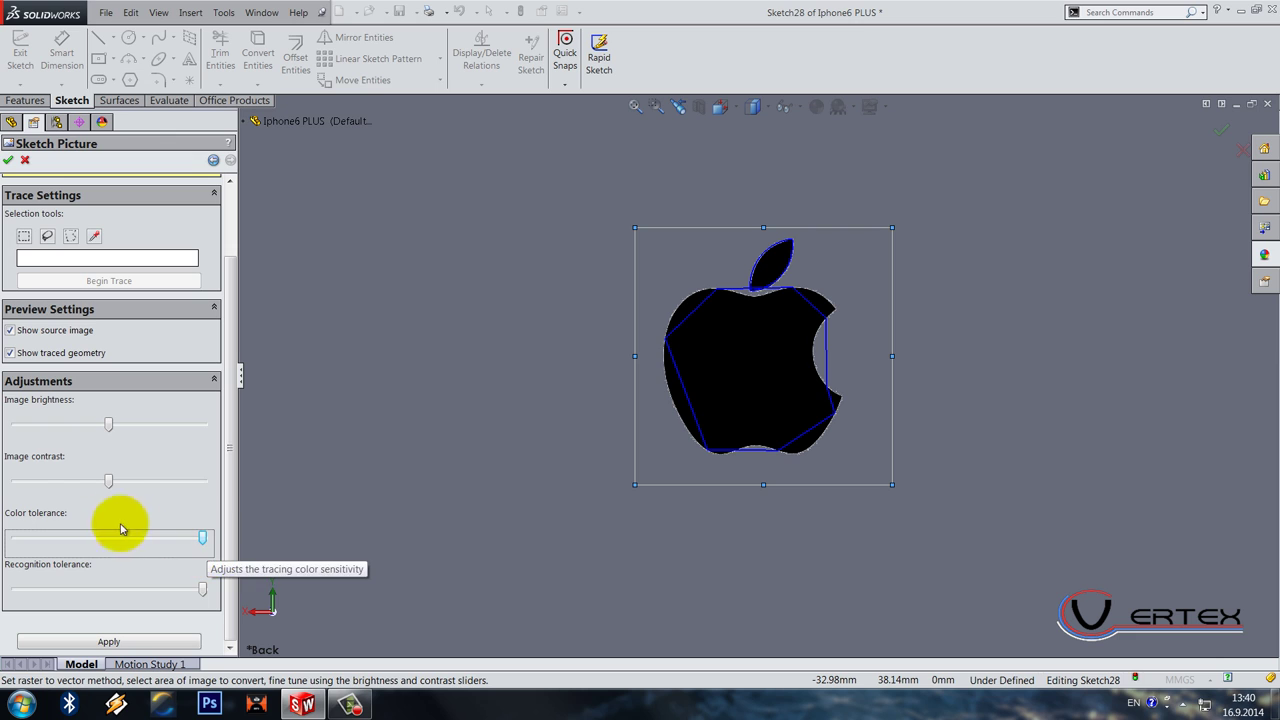
pyautogui.moveTo(109, 484); pyautogui.dragTo(173, 487)
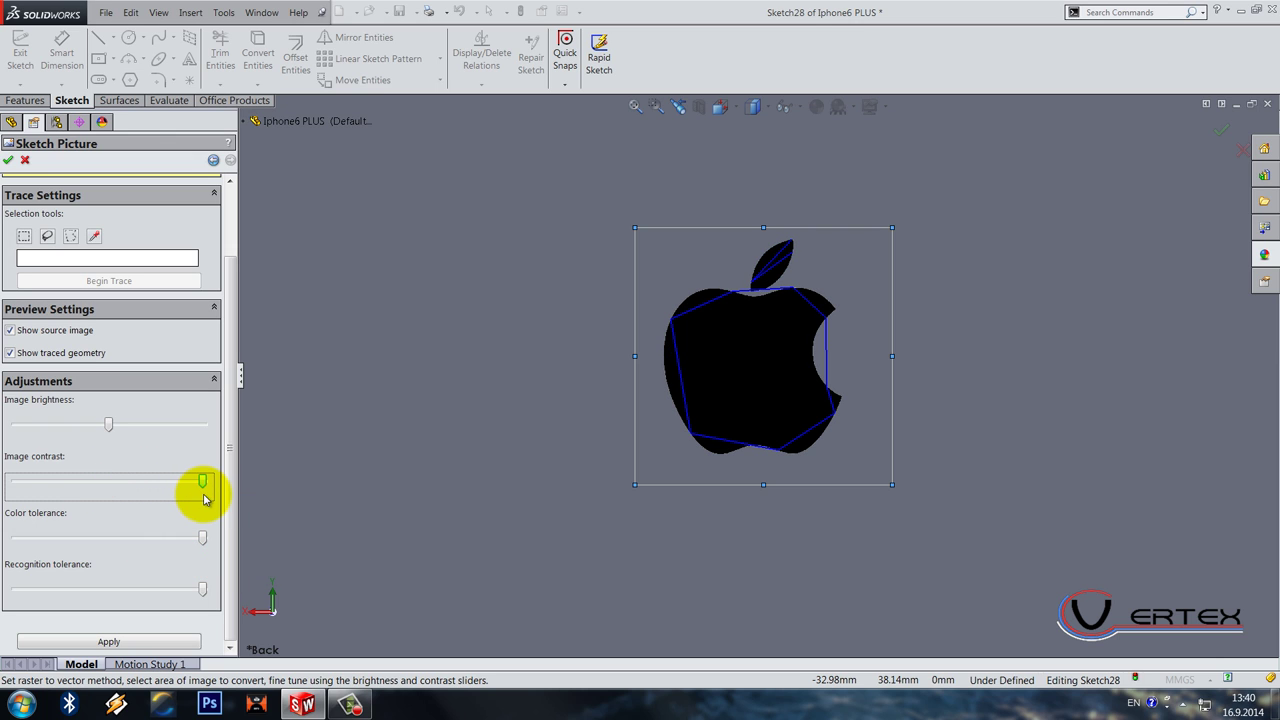
pyautogui.moveTo(202, 487)
pyautogui.mouseDown()
pyautogui.moveTo(18, 496)
pyautogui.moveTo(152, 483)
pyautogui.mouseUp()
pyautogui.moveTo(106, 424); pyautogui.dragTo(2, 430)
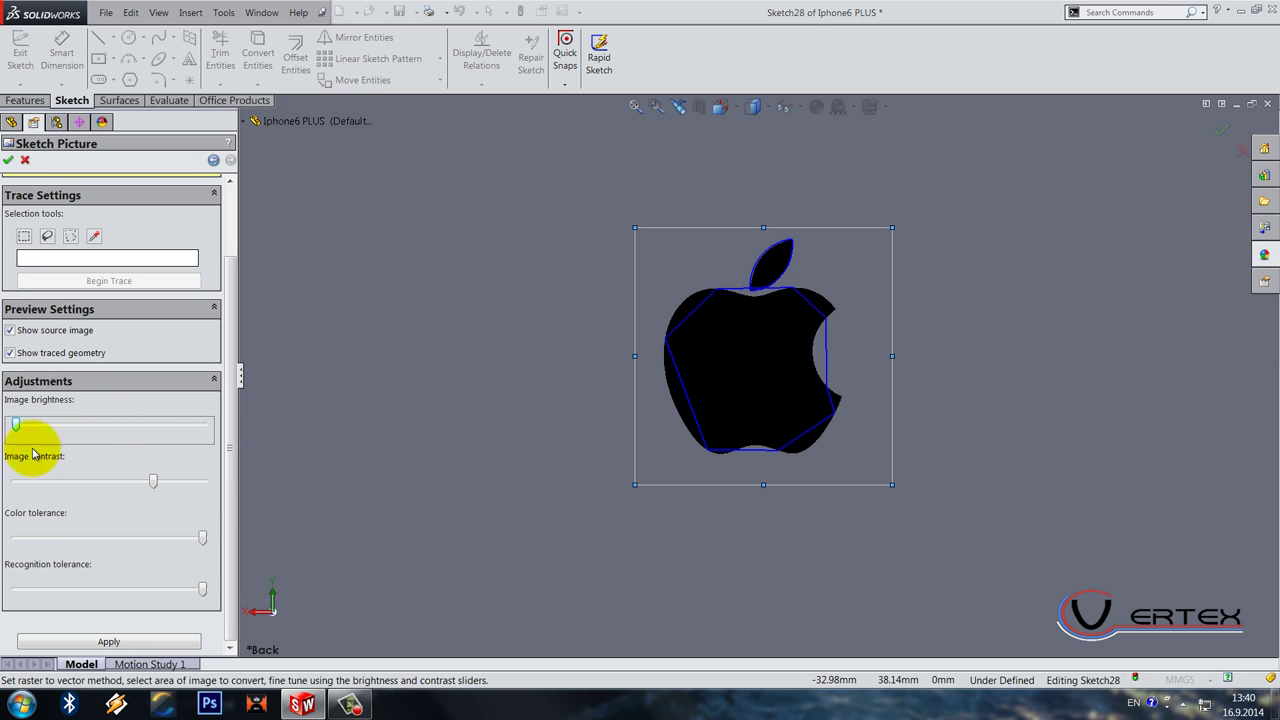
# Step: Readjust the trace to about three-quarters color tolerance and maximum image contrast, and inspect the outline around the leaf and body
pyautogui.moveTo(203, 540); pyautogui.dragTo(102, 541)
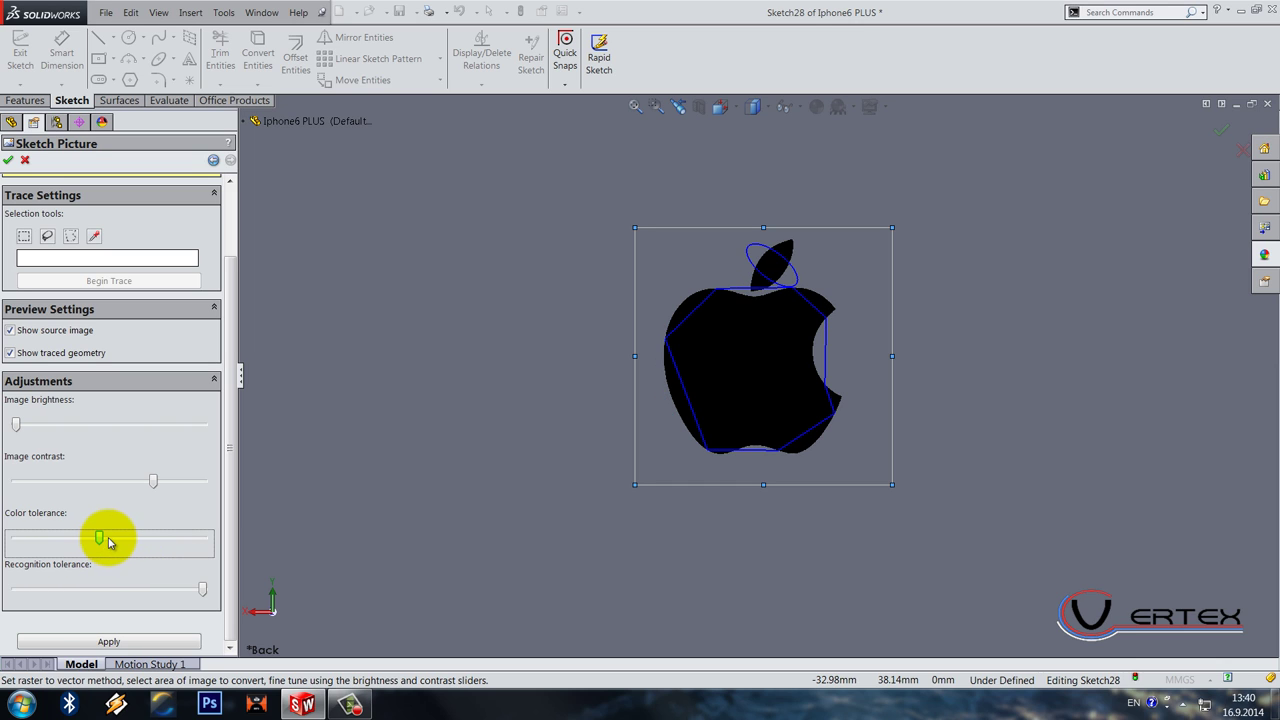
pyautogui.moveTo(101, 540)
pyautogui.mouseDown()
pyautogui.moveTo(4, 547)
pyautogui.moveTo(160, 541)
pyautogui.mouseUp()
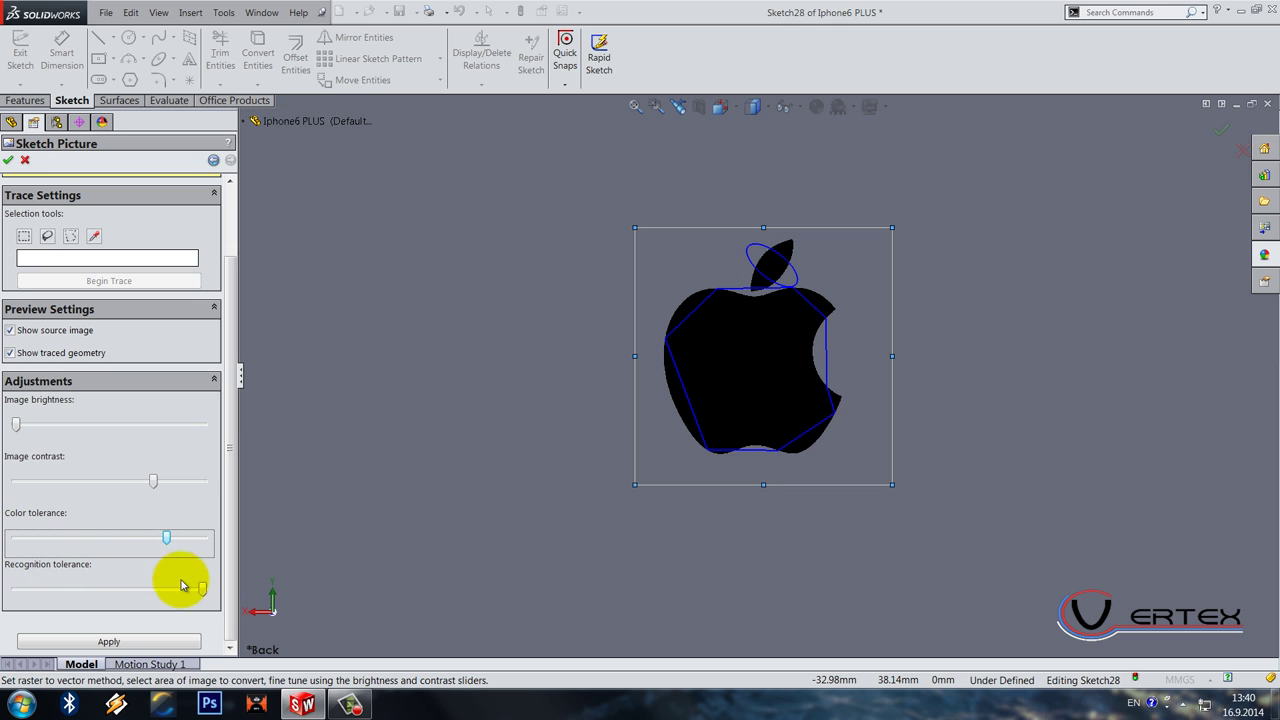
pyautogui.moveTo(152, 481)
pyautogui.mouseDown()
pyautogui.moveTo(95, 510)
pyautogui.moveTo(114, 482)
pyautogui.moveTo(215, 487)
pyautogui.mouseUp()
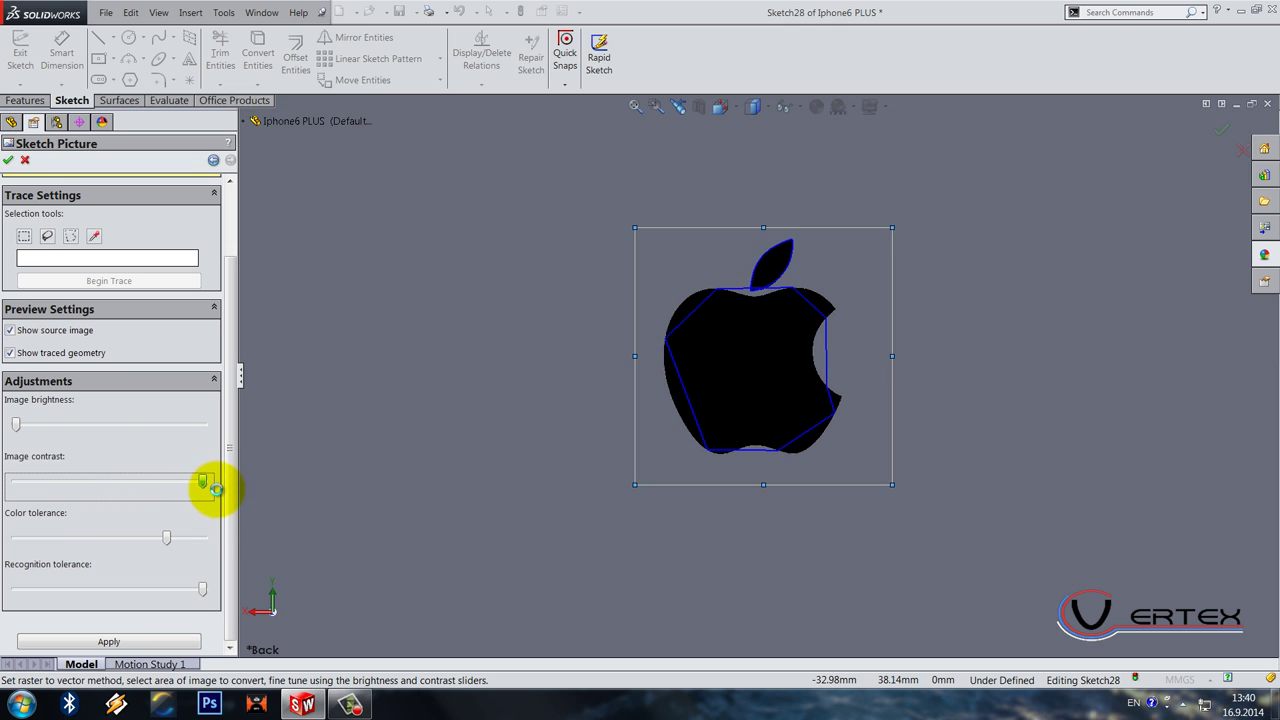
pyautogui.scroll(-6, 826, 246)
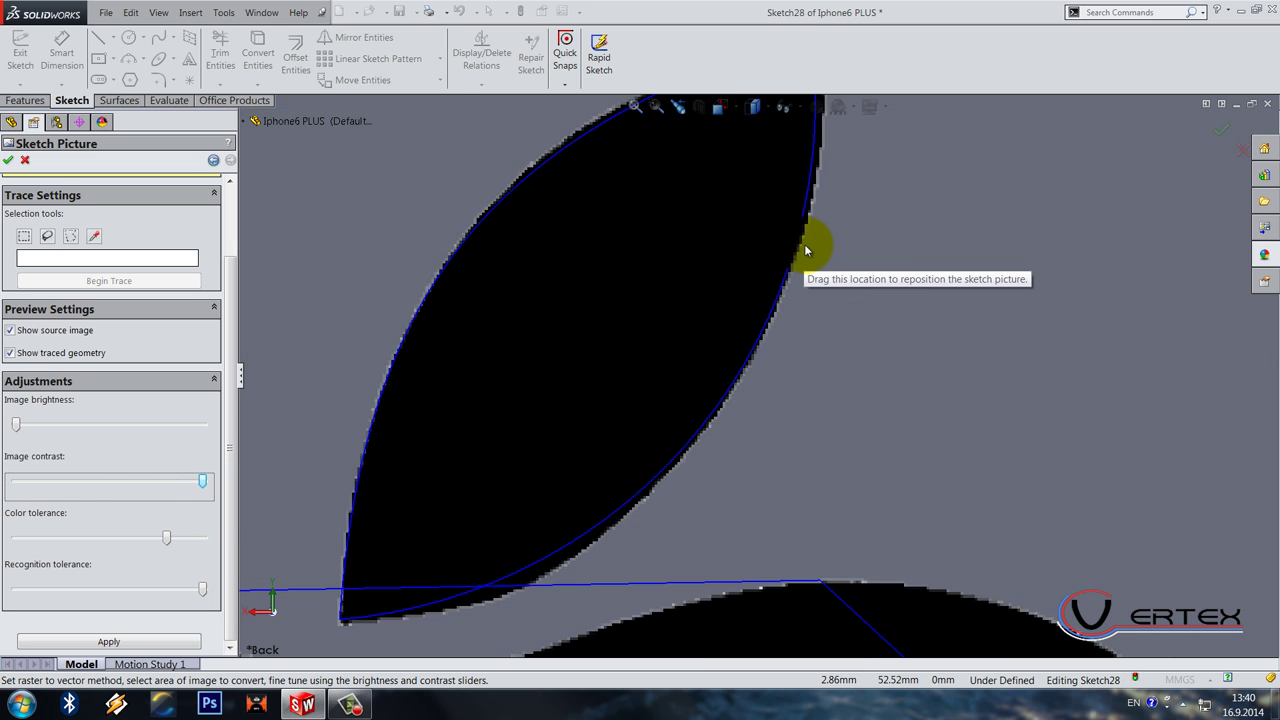
pyautogui.scroll(2, 806, 248)
pyautogui.scroll(5, 775, 518)
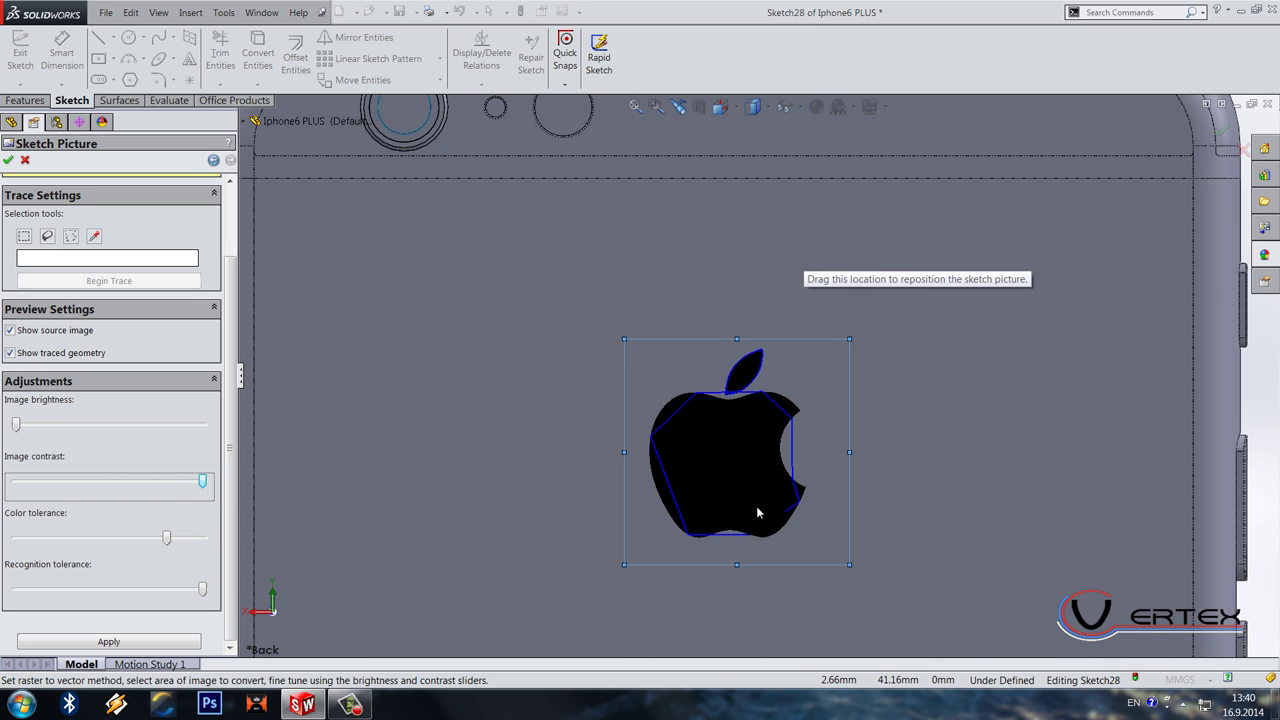
pyautogui.scroll(-4, 757, 512)
pyautogui.scroll(2, 529, 480)
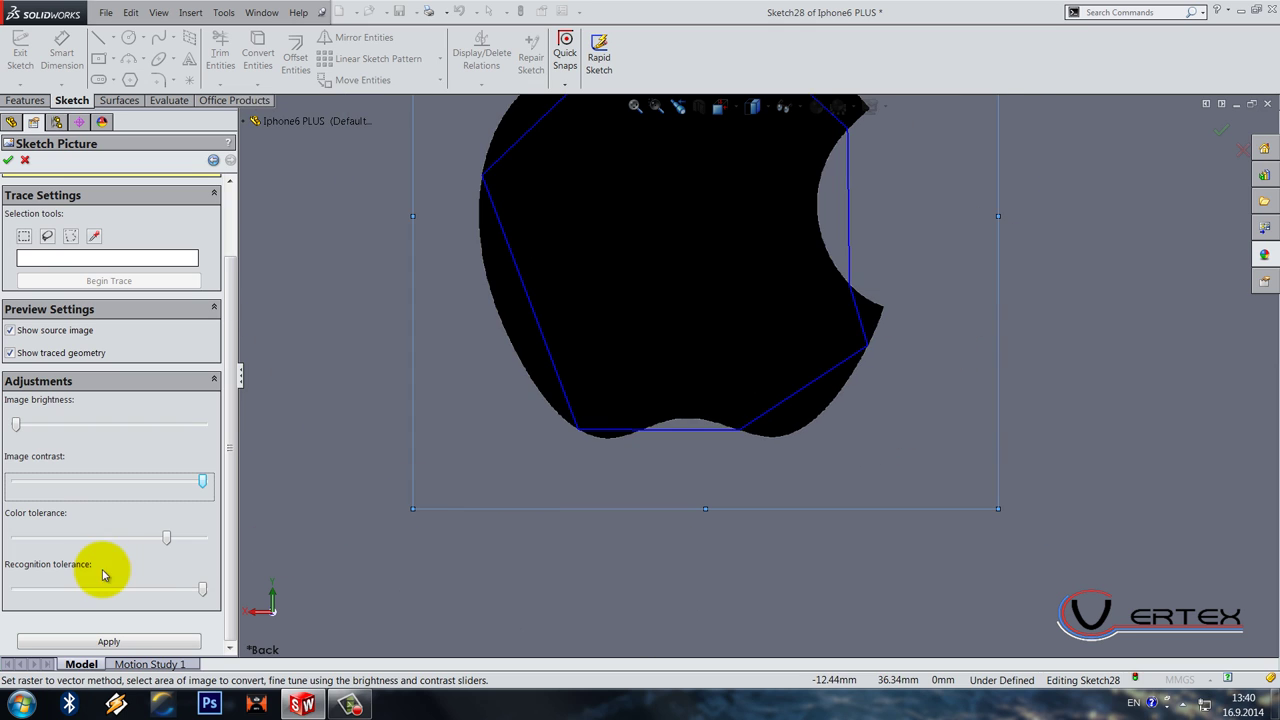
# Step: Try other recognition tolerance values for the logo trace, and accept the sketch picture
pyautogui.click(195, 589)
pyautogui.moveTo(125, 589); pyautogui.dragTo(14, 591)
pyautogui.moveTo(97, 589)
pyautogui.mouseDown()
pyautogui.moveTo(3, 610)
pyautogui.moveTo(214, 594)
pyautogui.moveTo(229, 563)
pyautogui.mouseUp()
pyautogui.scroll(2, 235, 493)
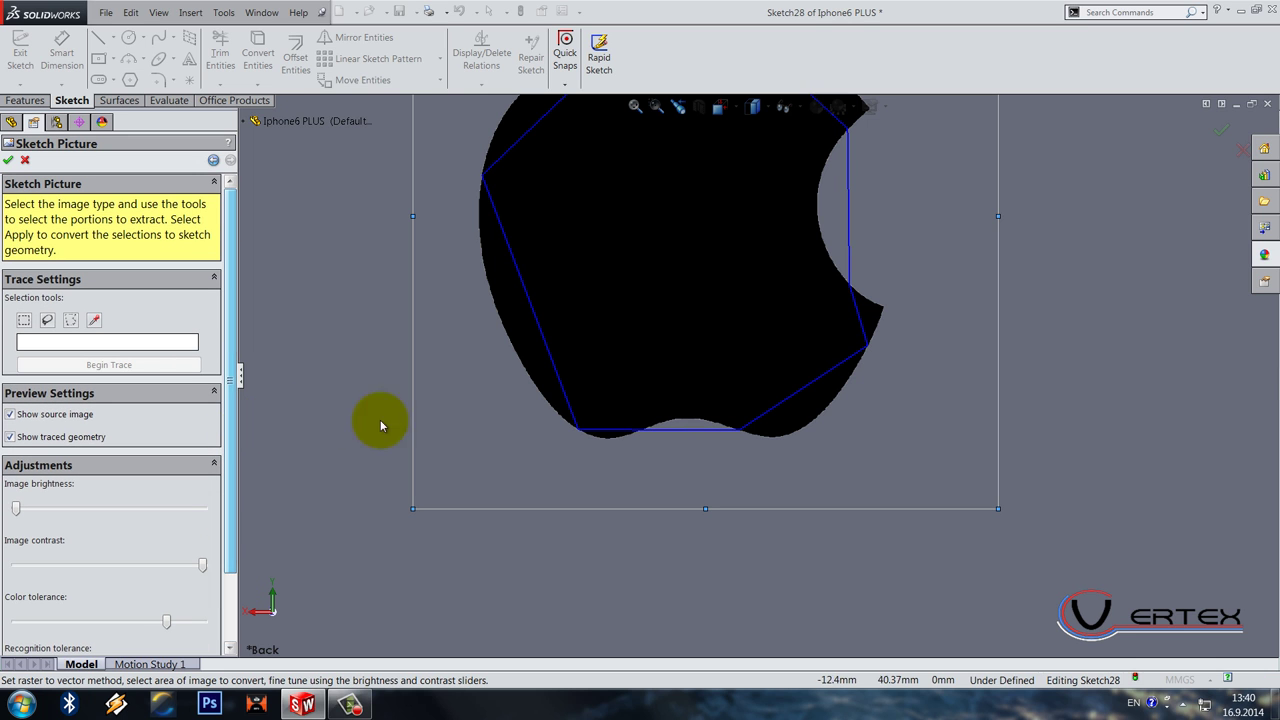
pyautogui.scroll(10, 731, 408)
pyautogui.scroll(-4, 768, 370)
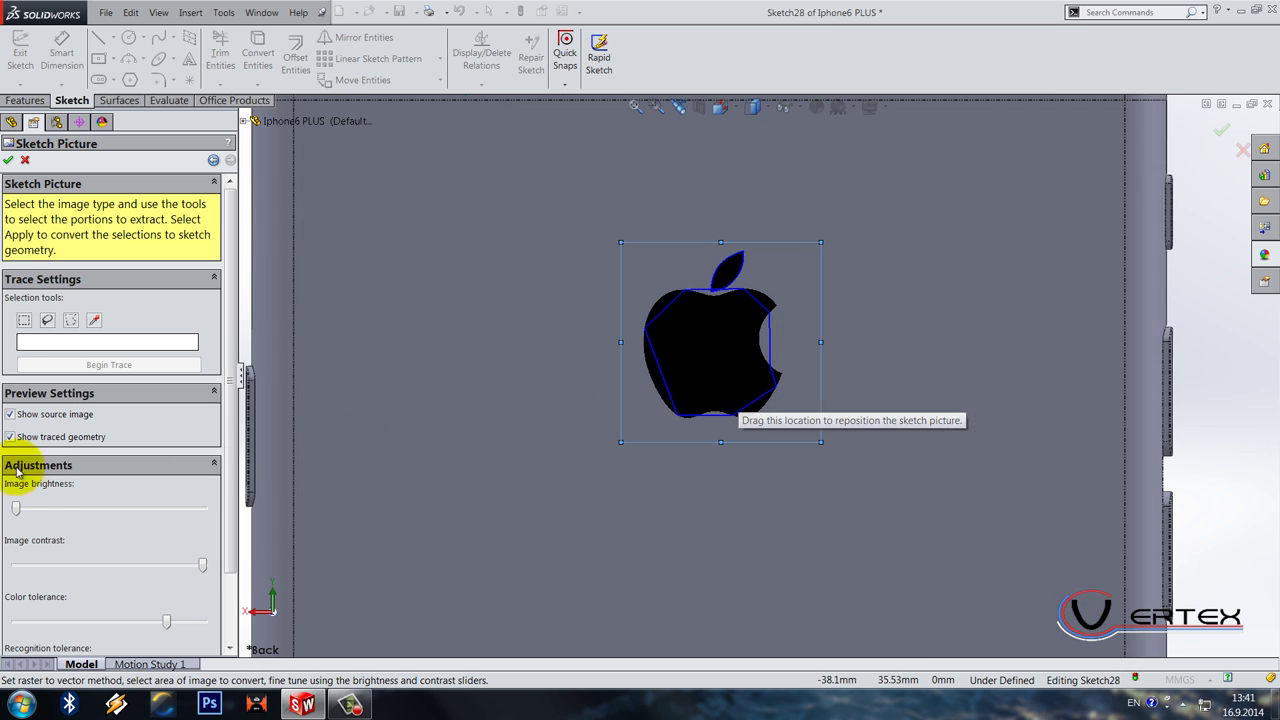
pyautogui.click(7, 161)
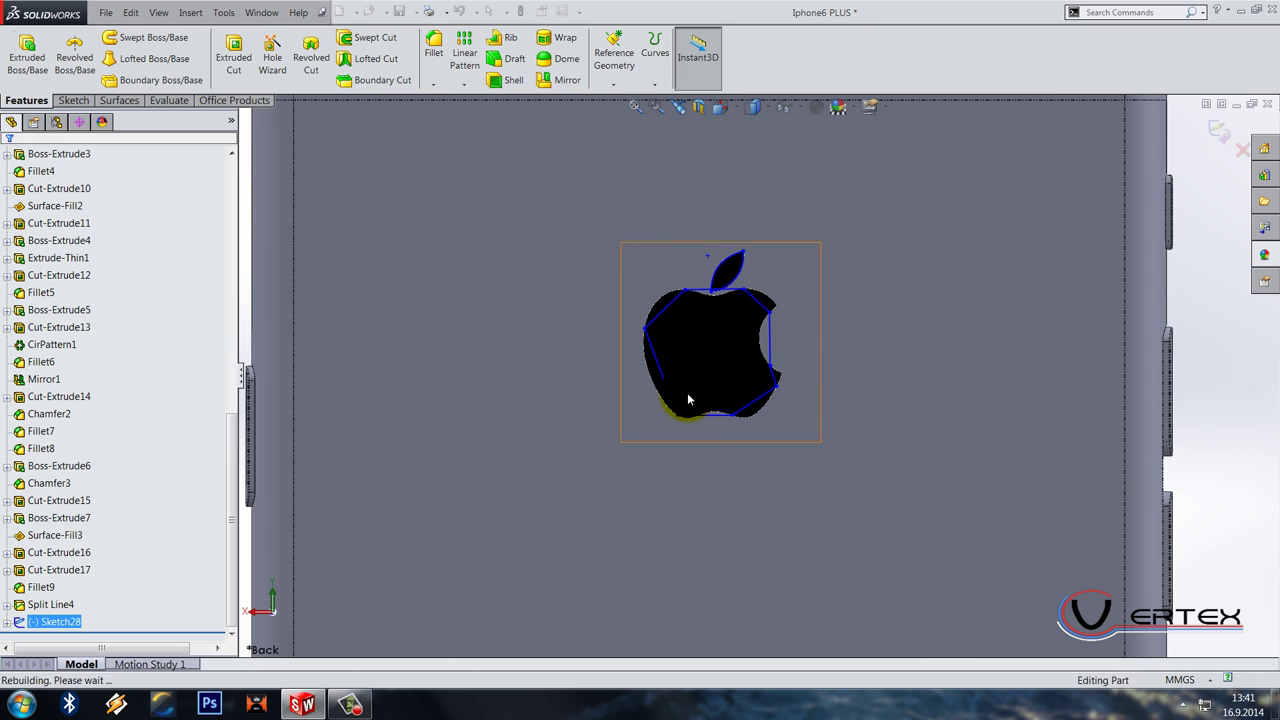
# Step: Exit the logo sketch and delete it together with its dependent sketch picture
pyautogui.hotkey('ctrl', 'b')
pyautogui.scroll(3, 757, 390)
pyautogui.scroll(-4, 757, 390)
pyautogui.scroll(12, 710, 364)
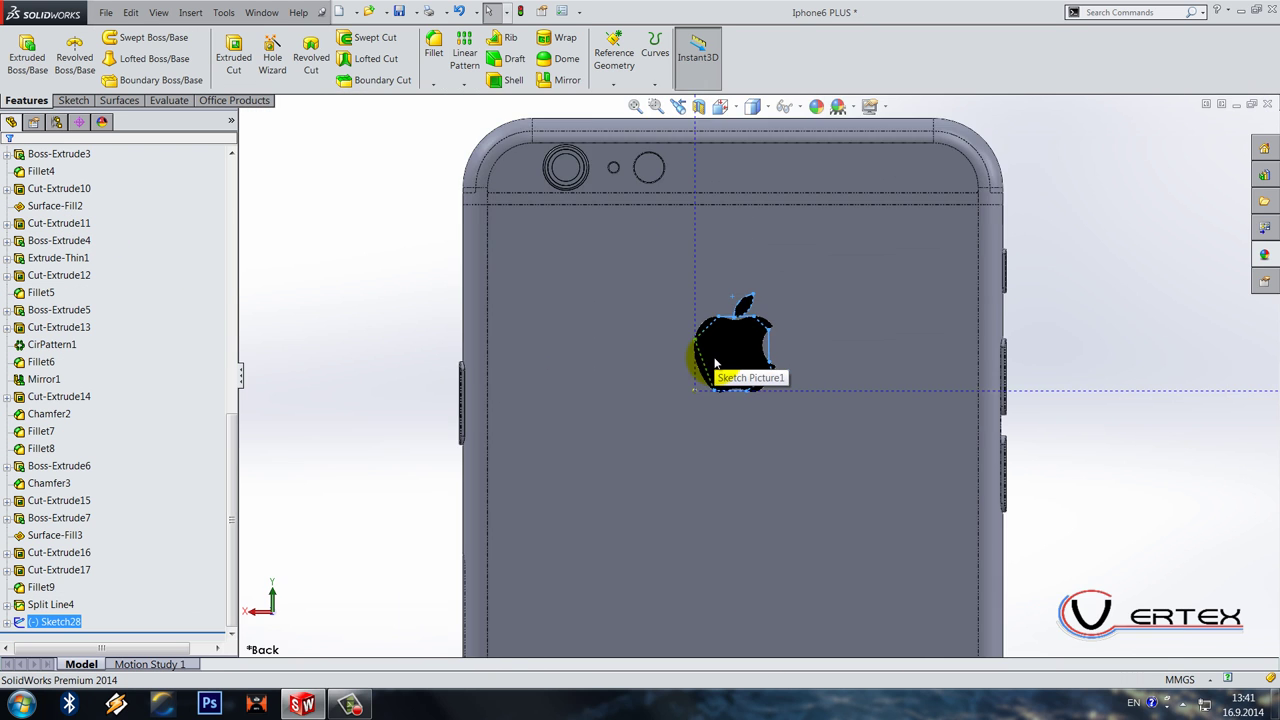
pyautogui.scroll(4, 714, 360)
pyautogui.scroll(-8, 763, 380)
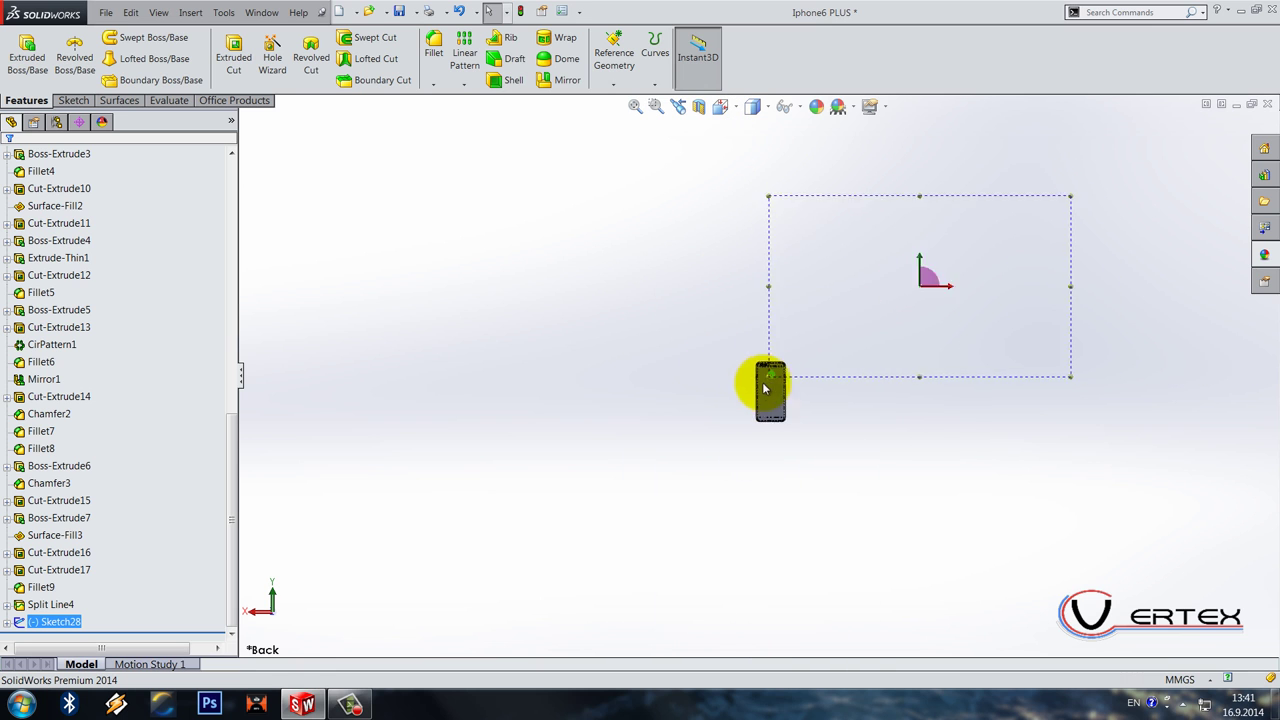
pyautogui.scroll(-10, 765, 416)
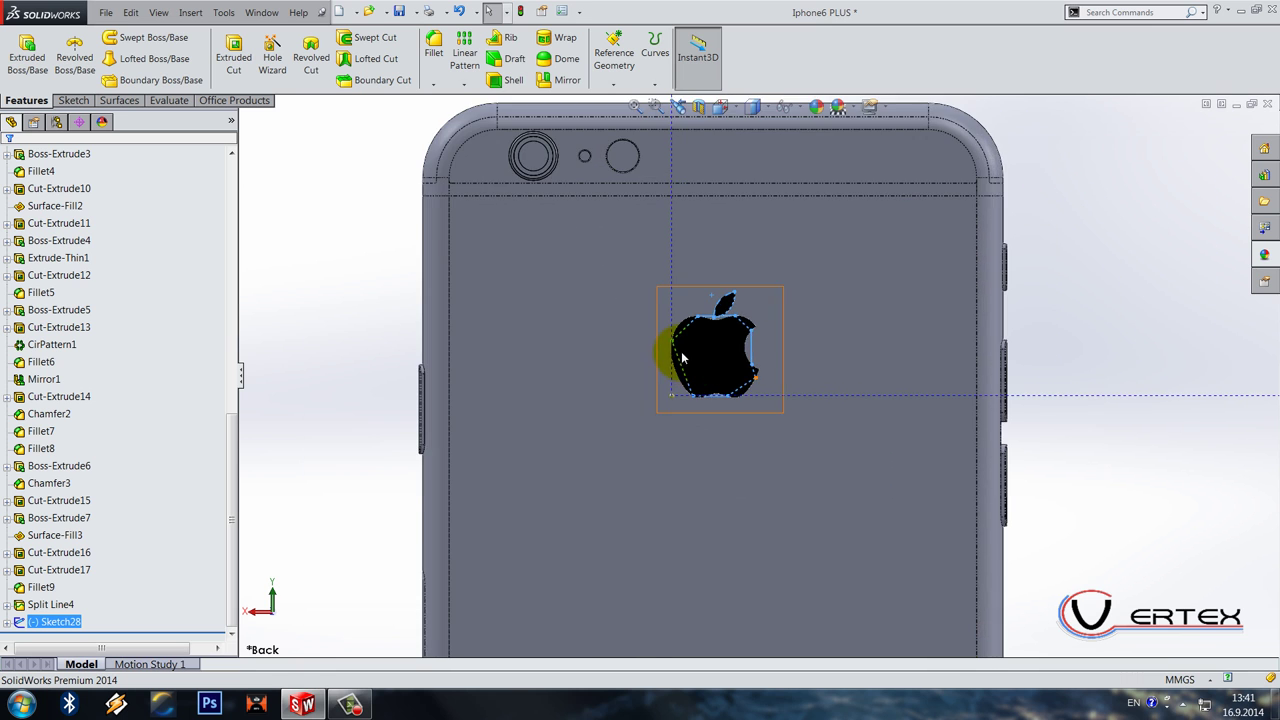
pyautogui.press('Delete')
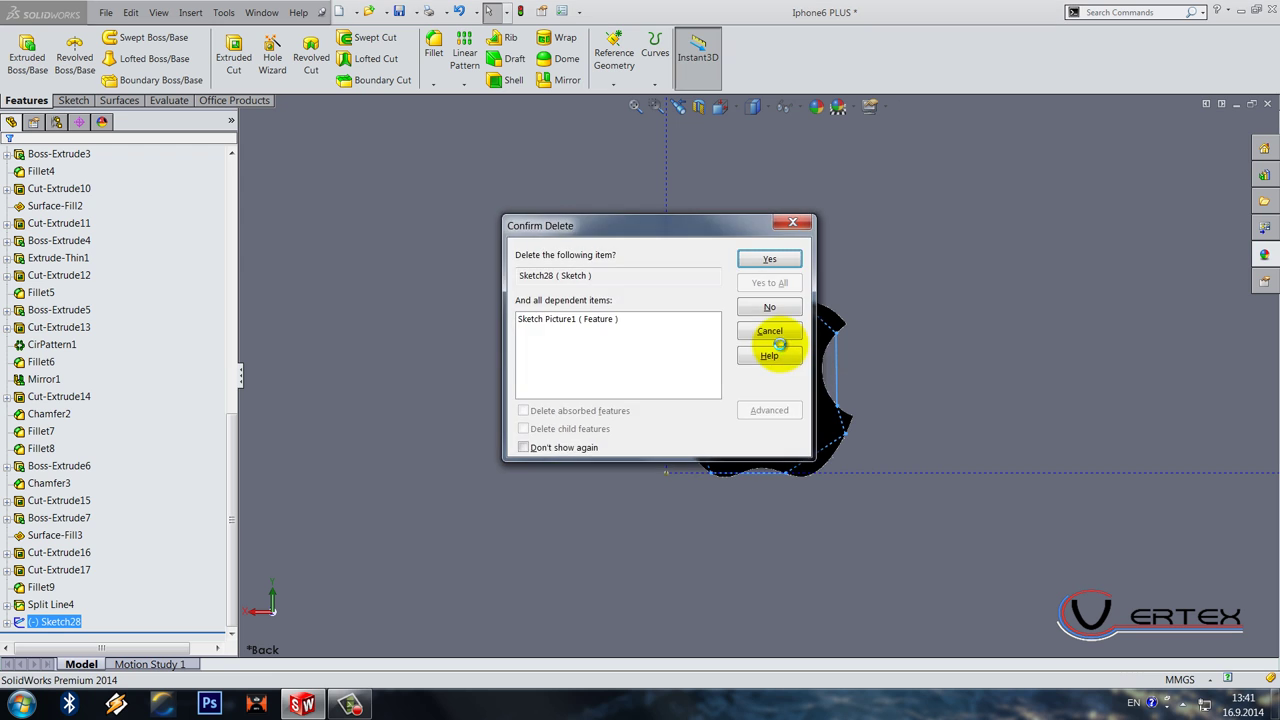
pyautogui.press('Return')
pyautogui.press('f')
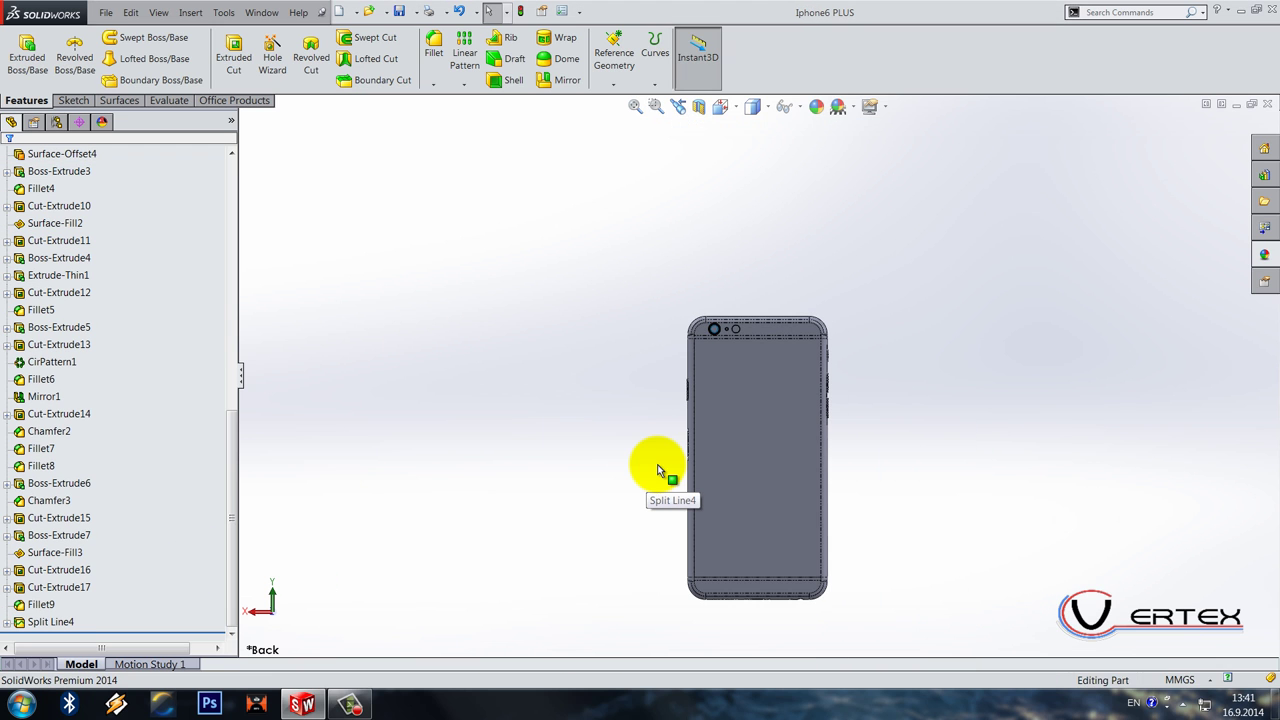
# Step: Start a new sketch on the phone's flat back face and insert the AppleLogo image as a sketch picture
pyautogui.rightClick(761, 382)
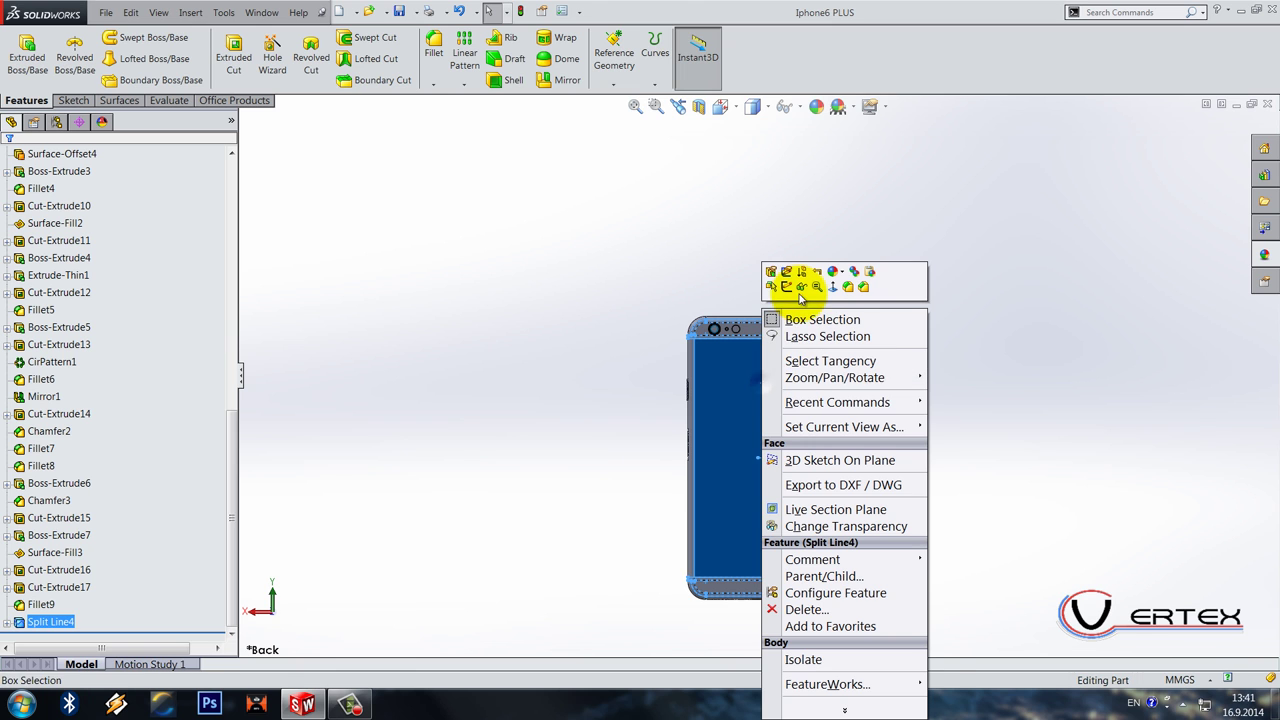
pyautogui.click(768, 290)
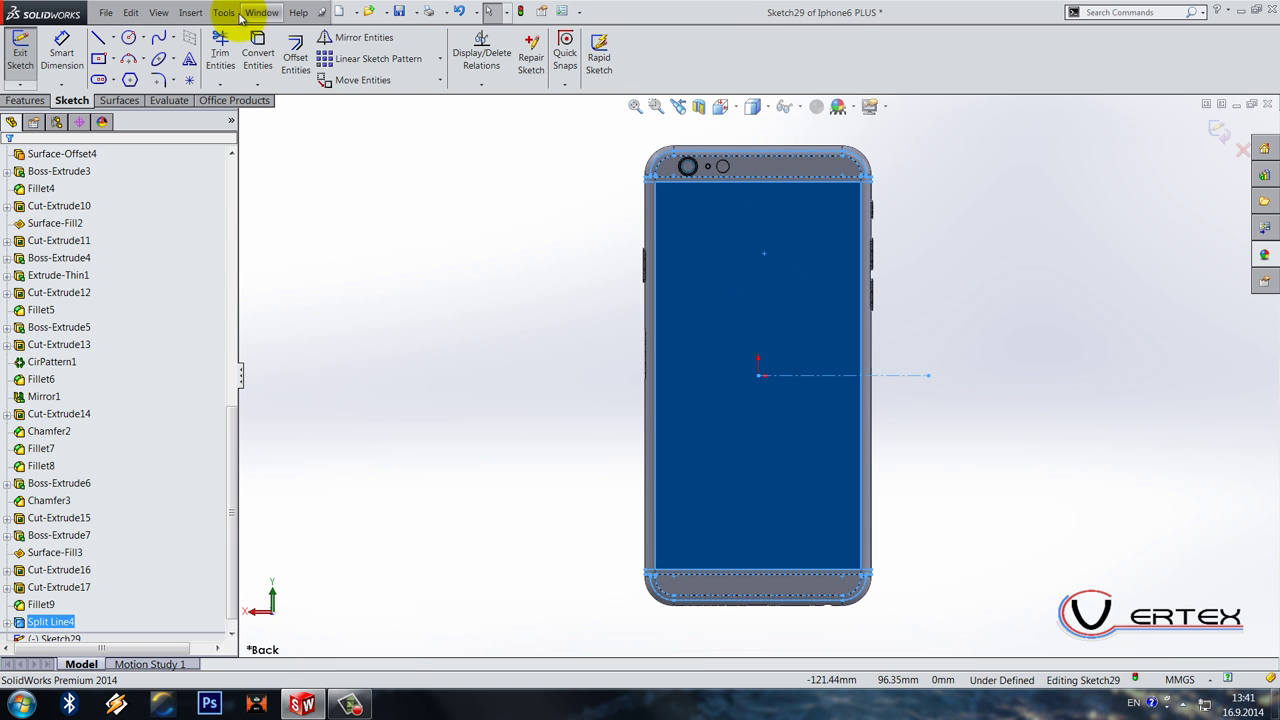
pyautogui.click(223, 12)
pyautogui.moveTo(410, 163)
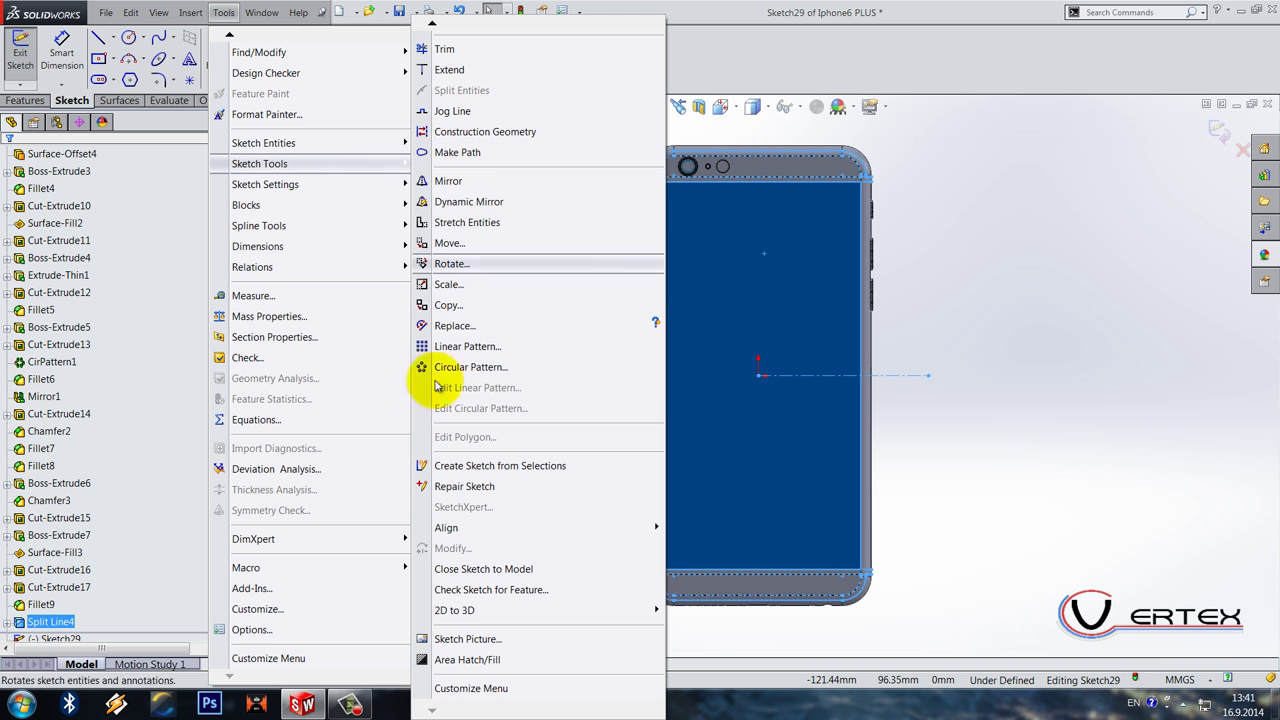
pyautogui.click(457, 638)
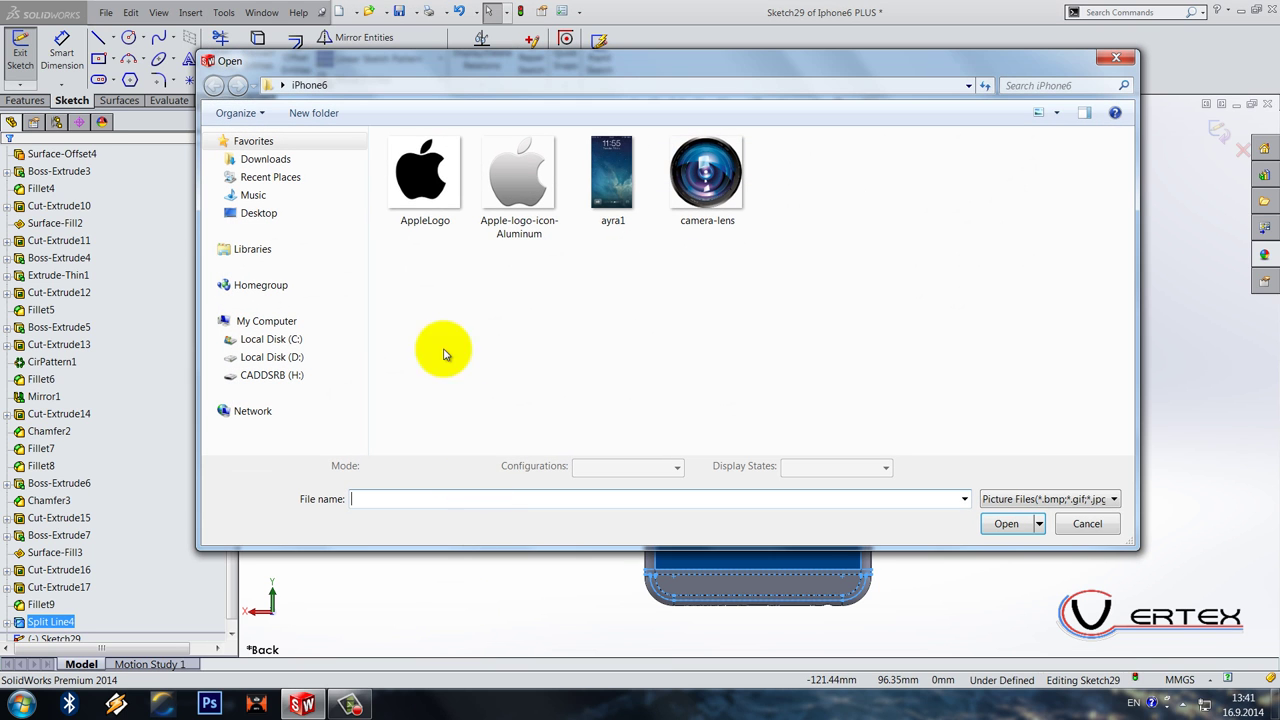
pyautogui.click(427, 205)
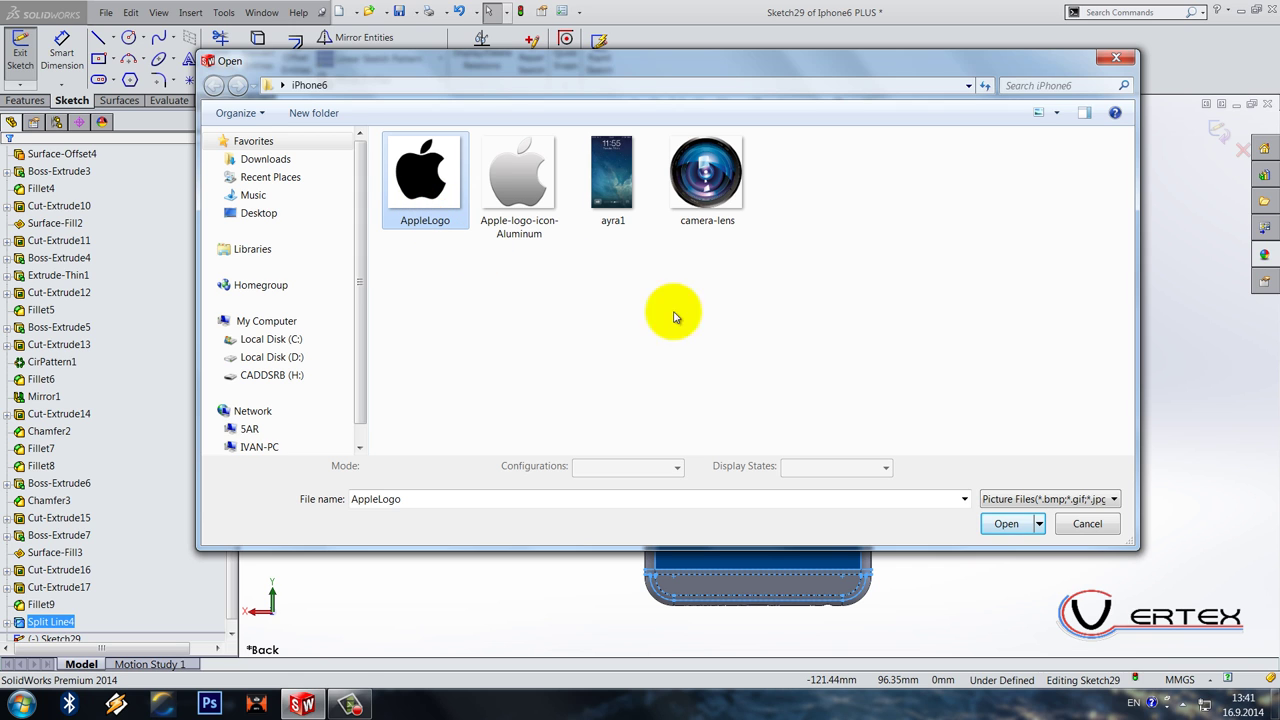
pyautogui.click(1006, 524)
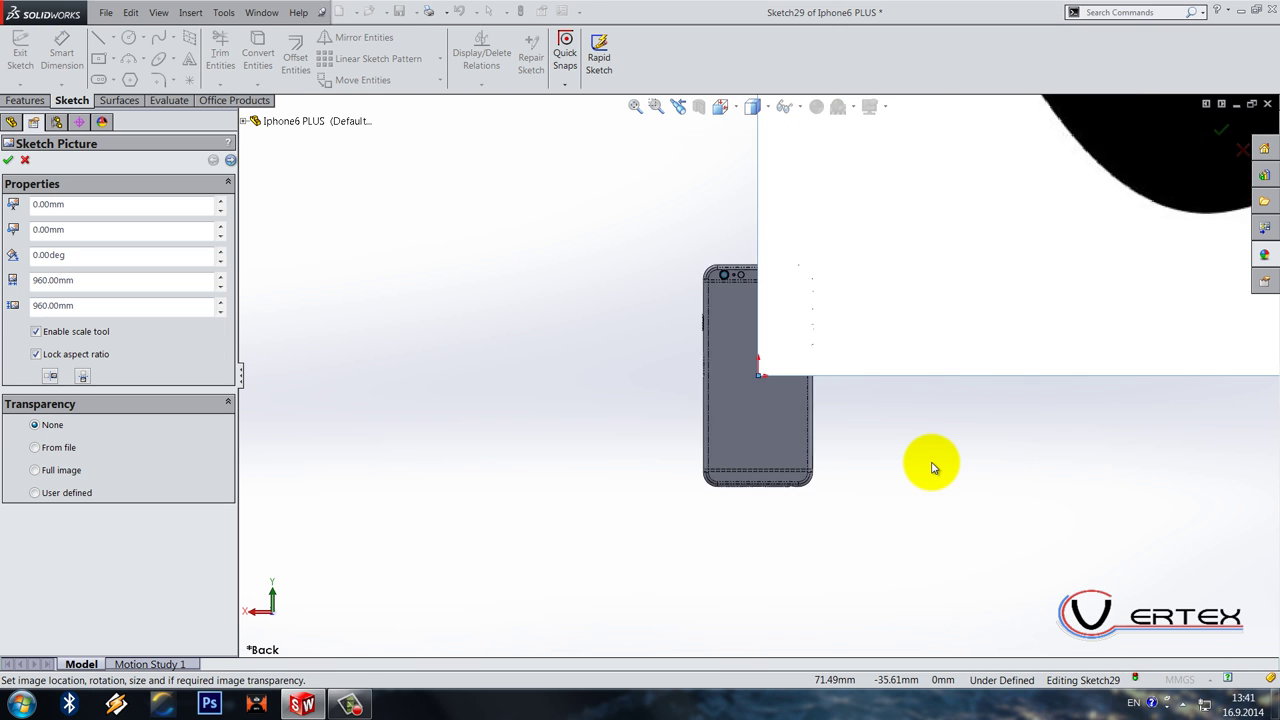
# Step: Resize the logo sketch picture to 17 mm wide and 17 mm high with the aspect ratio locked
pyautogui.scroll(-5, 816, 290)
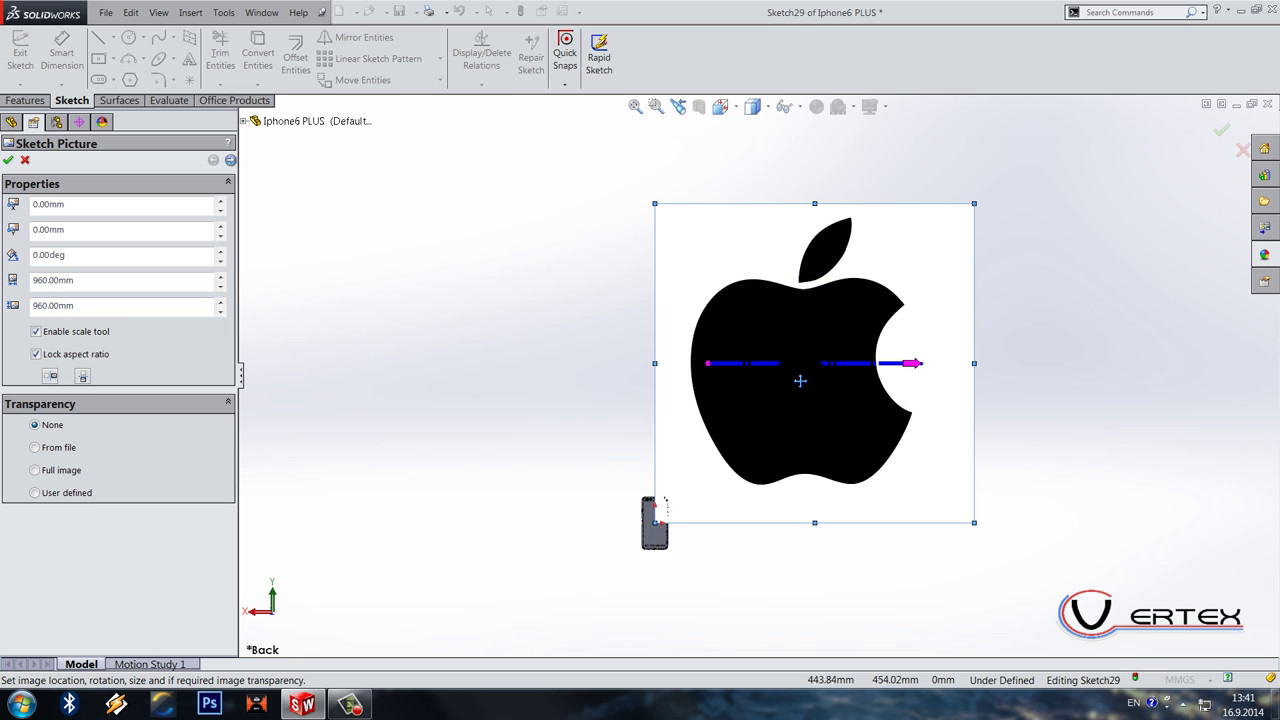
pyautogui.scroll(-1, 800, 380)
pyautogui.scroll(1, 799, 359)
pyautogui.scroll(-1, 813, 304)
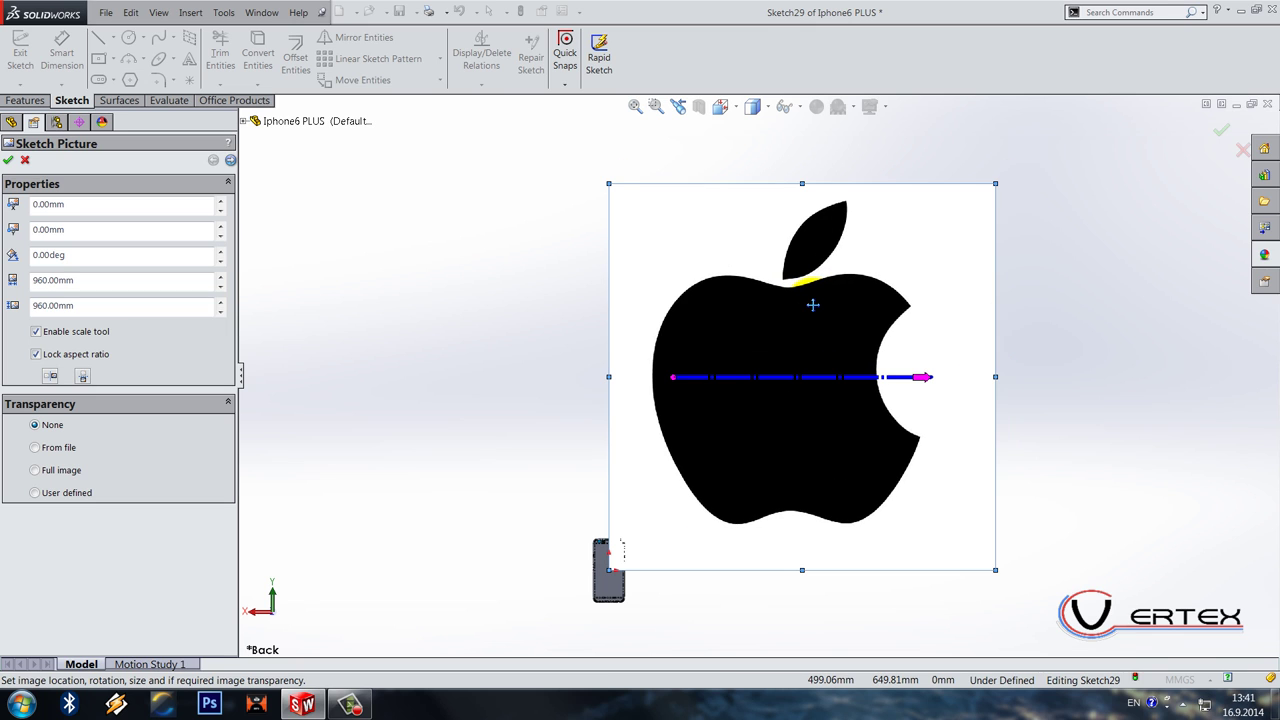
pyautogui.click(91, 278)
pyautogui.write('17')
pyautogui.press('Return')
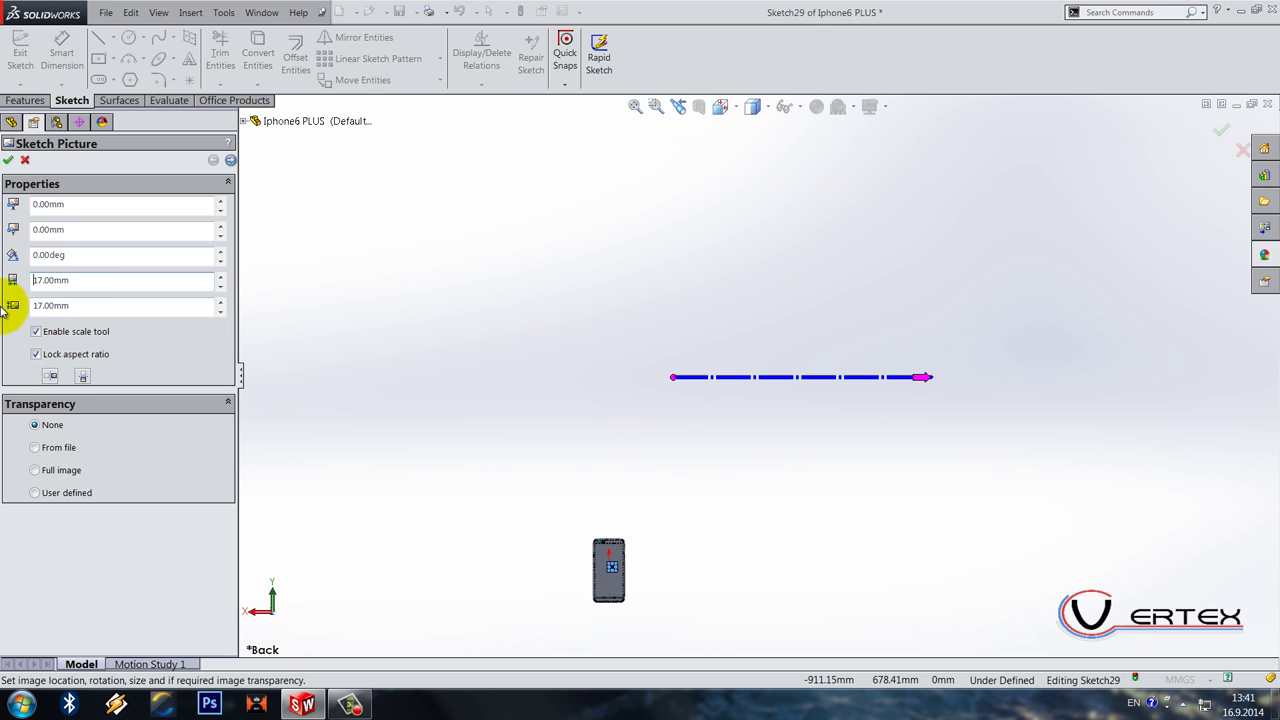
pyautogui.click(35, 331)
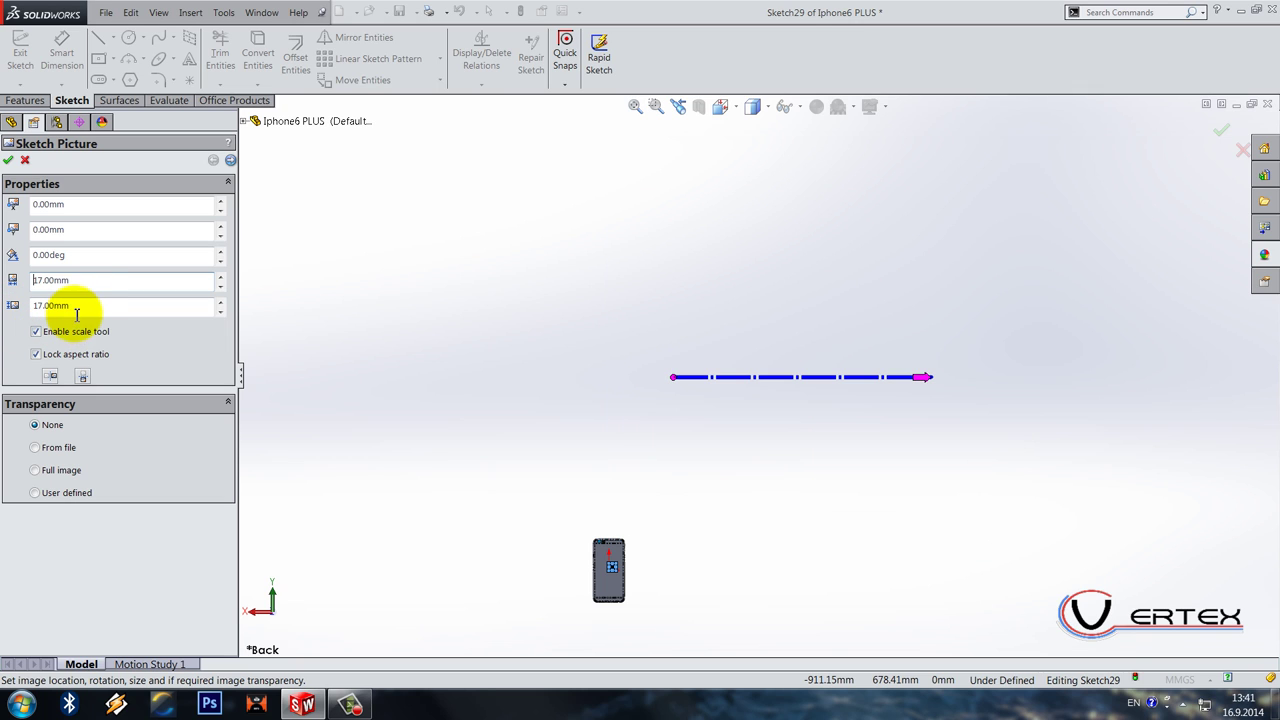
# Step: Position the logo picture's origin at X -7.5 mm and Y 37.5 mm on the phone's back
pyautogui.click(78, 206)
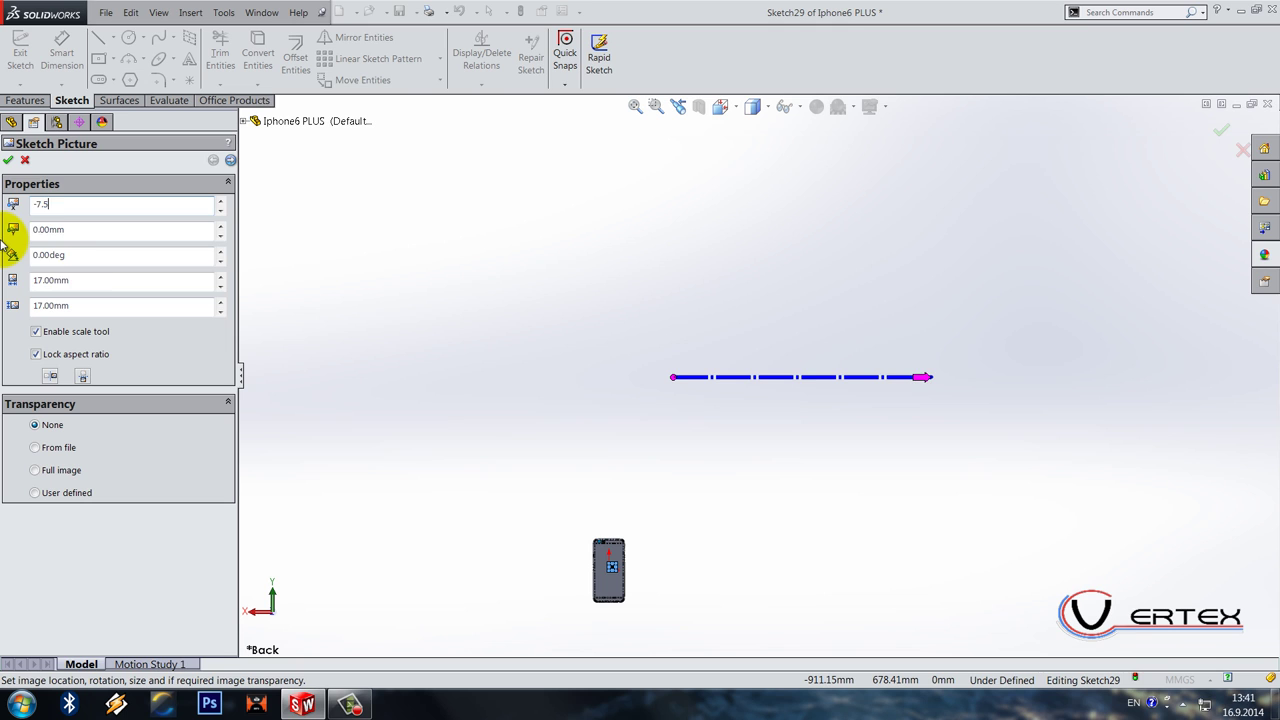
pyautogui.press('Return')
pyautogui.click(76, 229)
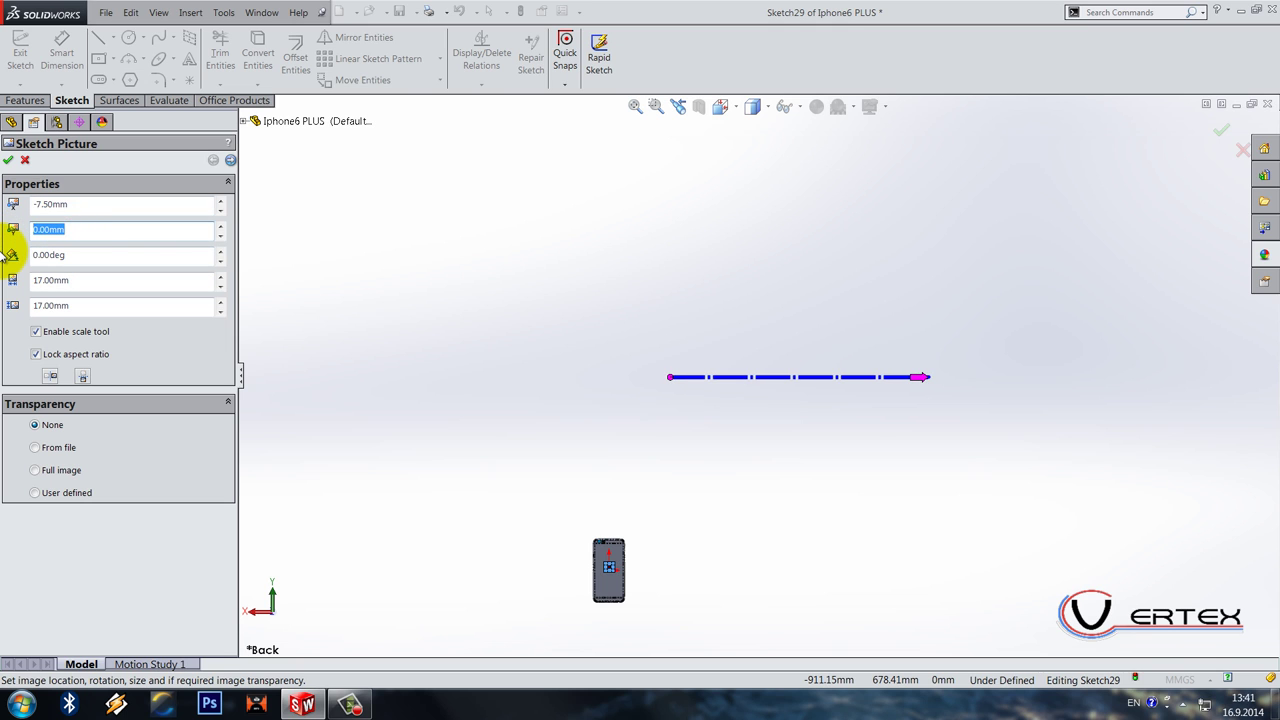
pyautogui.write('37.5')
pyautogui.press('Return')
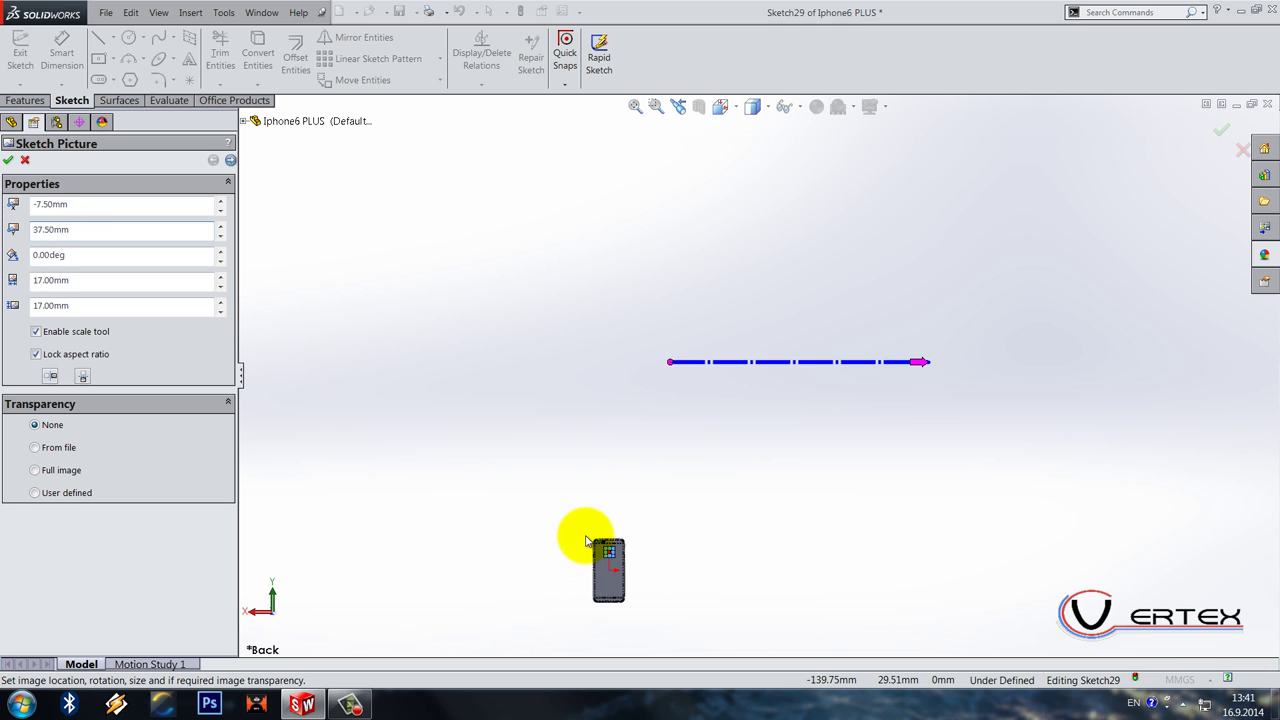
# Step: Make the picture's white background transparent with user-defined transparency, matching tolerance 1.00 and transparency 1.00, and accept the picture
pyautogui.scroll(-5, 620, 535)
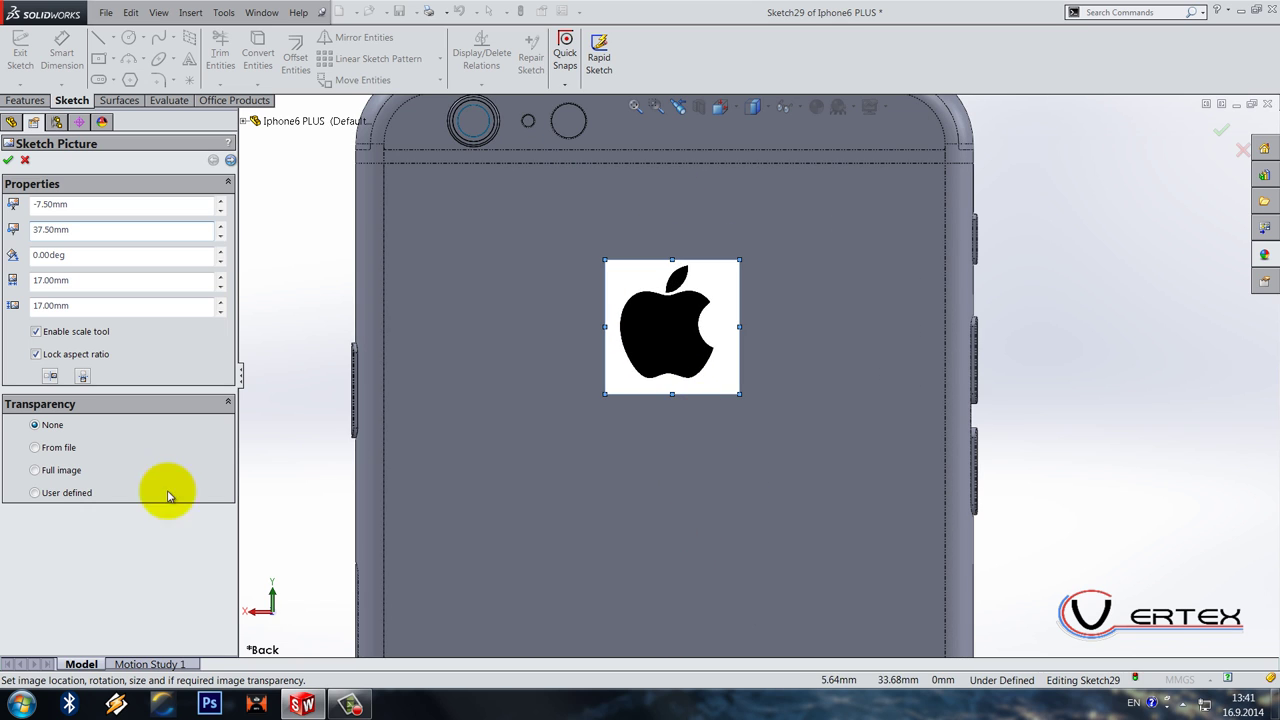
pyautogui.click(35, 492)
pyautogui.moveTo(35, 562); pyautogui.dragTo(140, 562)
pyautogui.moveTo(35, 605); pyautogui.dragTo(160, 610)
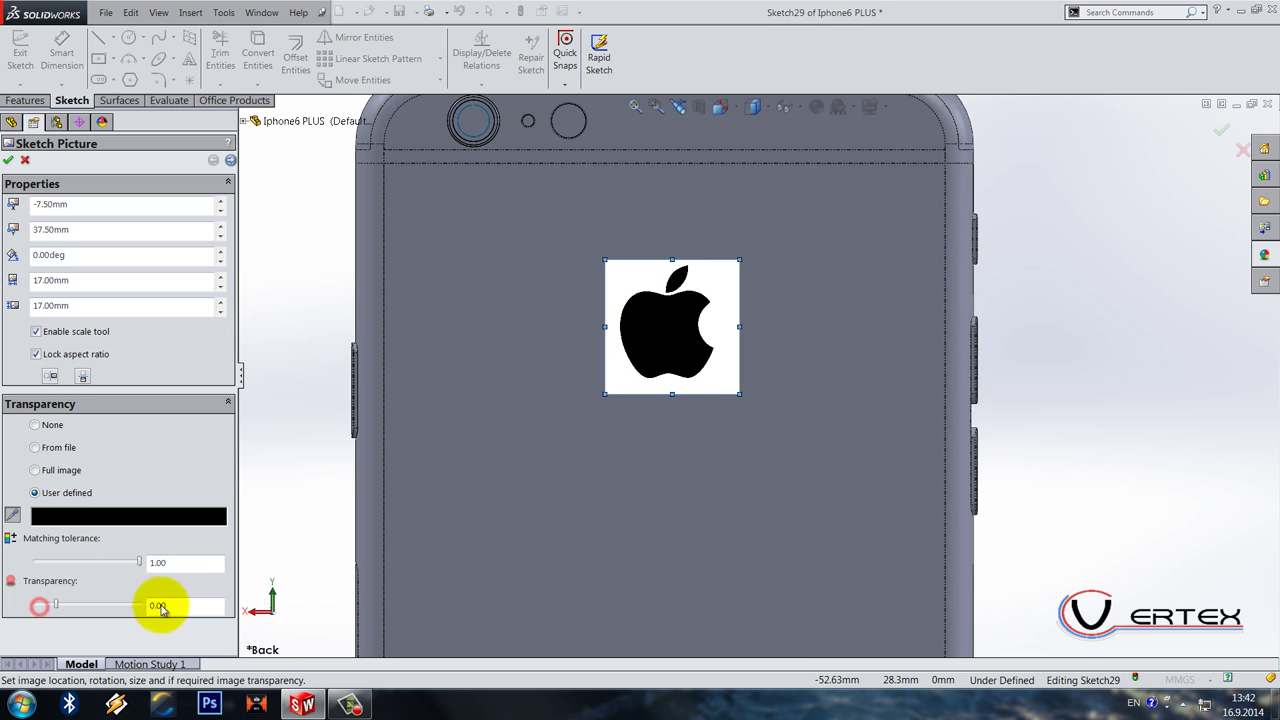
pyautogui.moveTo(51, 604); pyautogui.dragTo(171, 606)
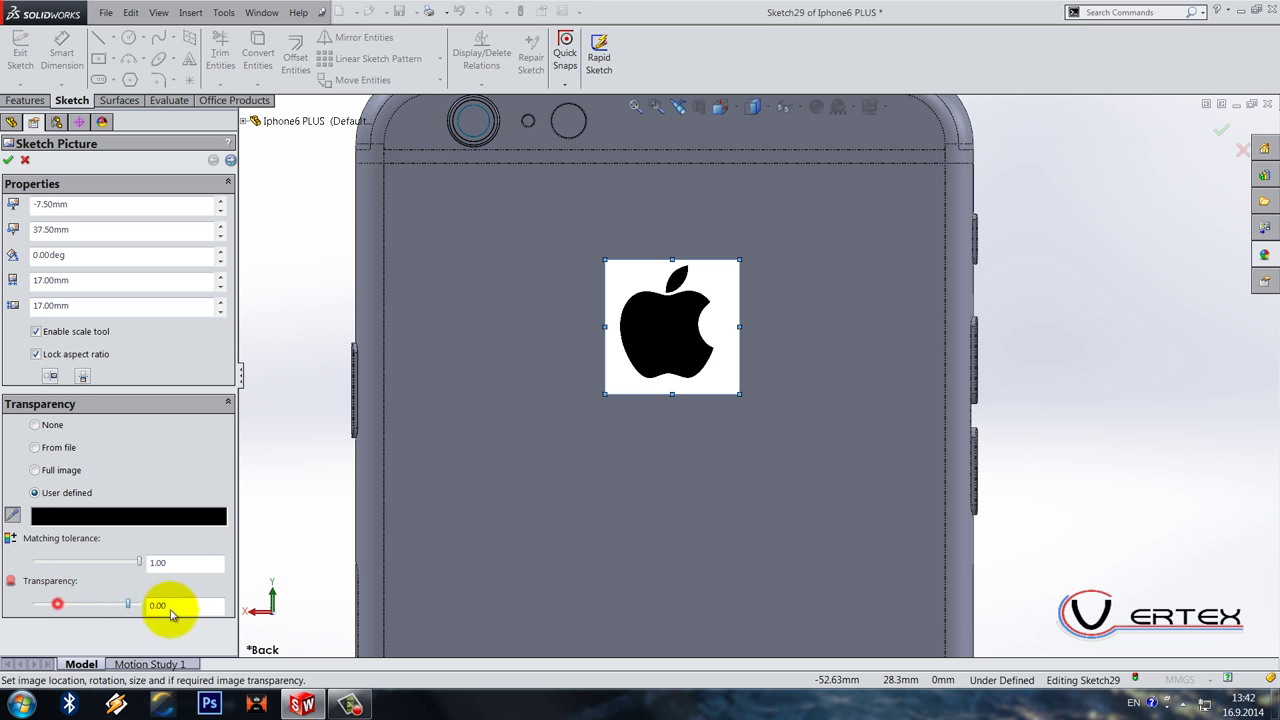
pyautogui.click(617, 374)
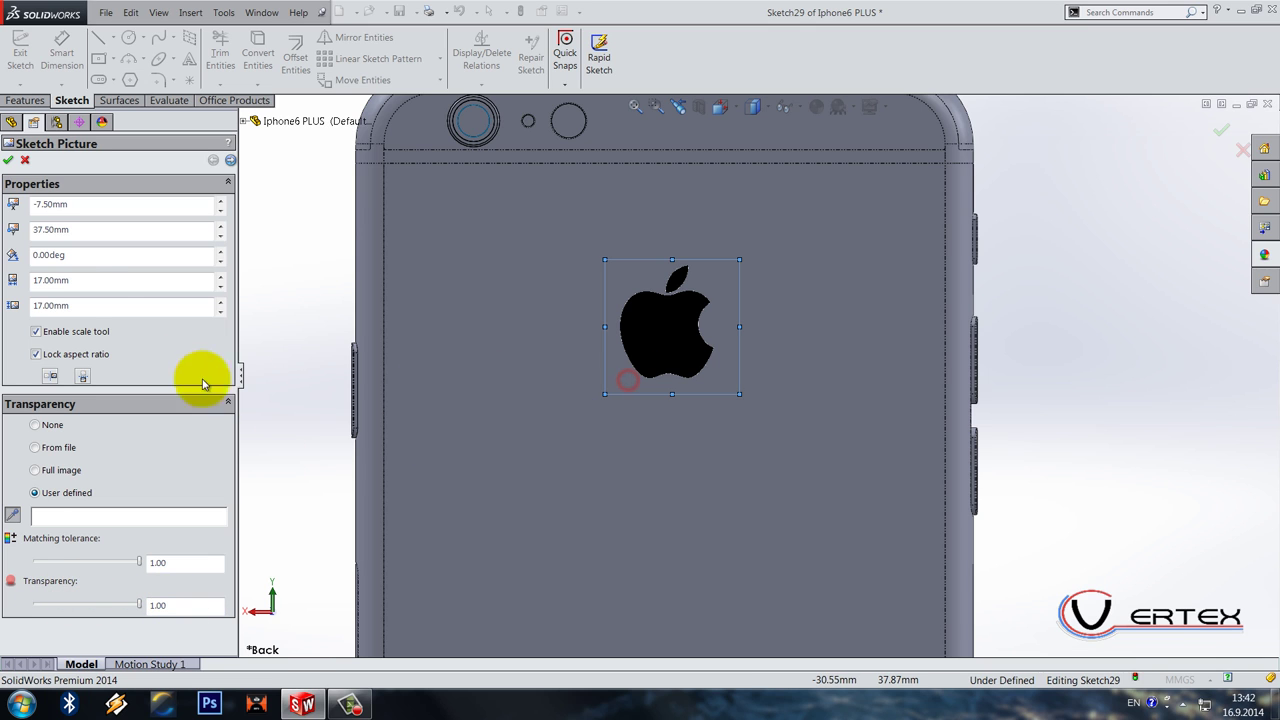
pyautogui.click(9, 161)
# Step: Trace the leaf's upper-left edge with a three-point arc from its upper tip to its lower tip
pyautogui.scroll(-8, 713, 272)
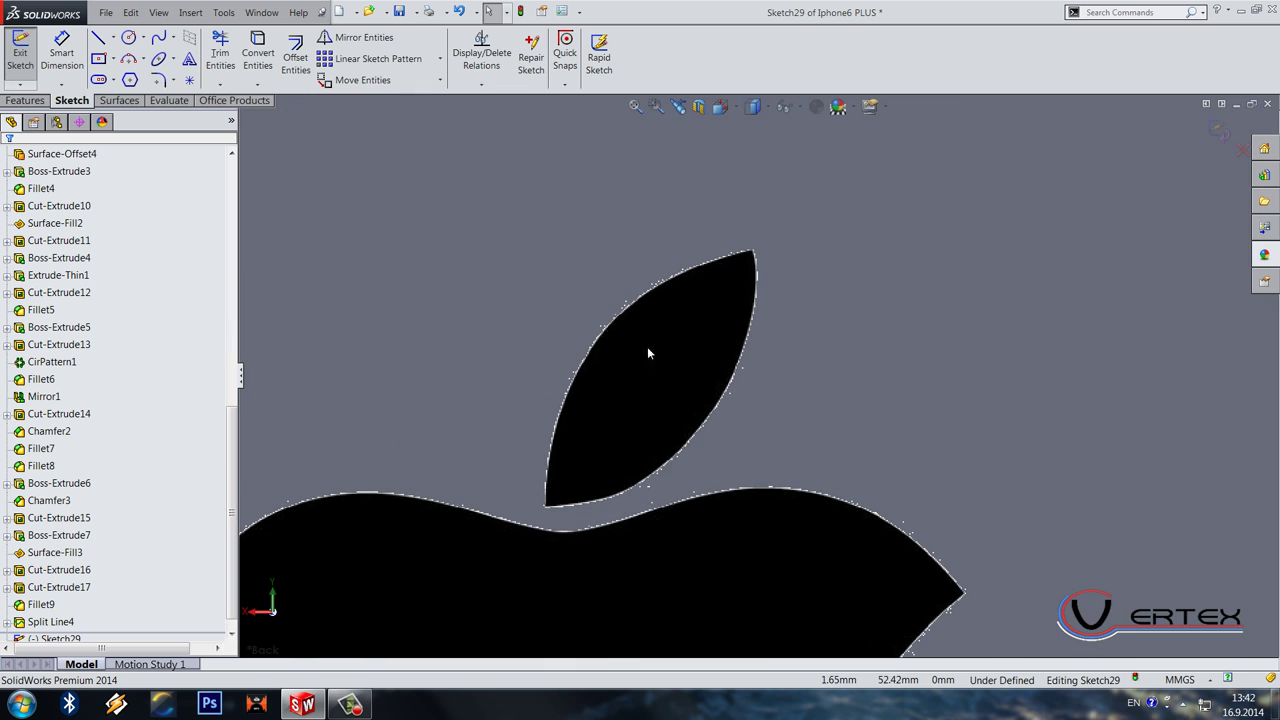
pyautogui.click(128, 60)
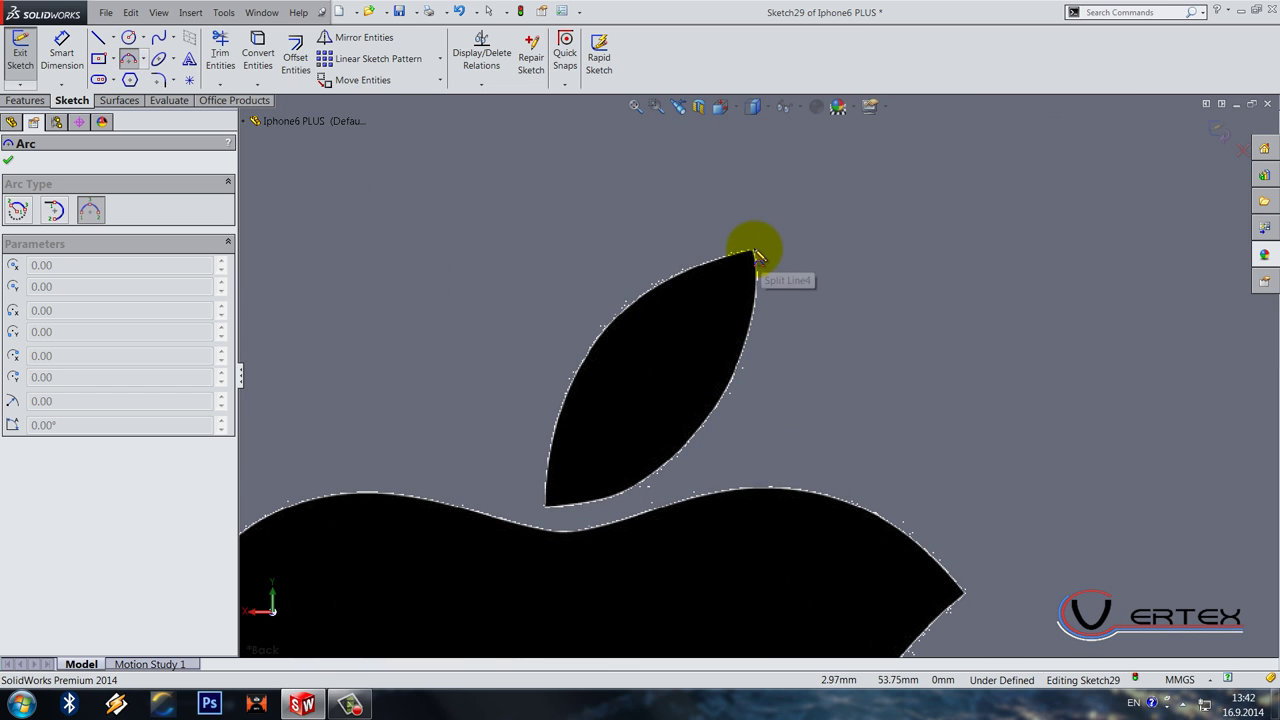
pyautogui.click(753, 251)
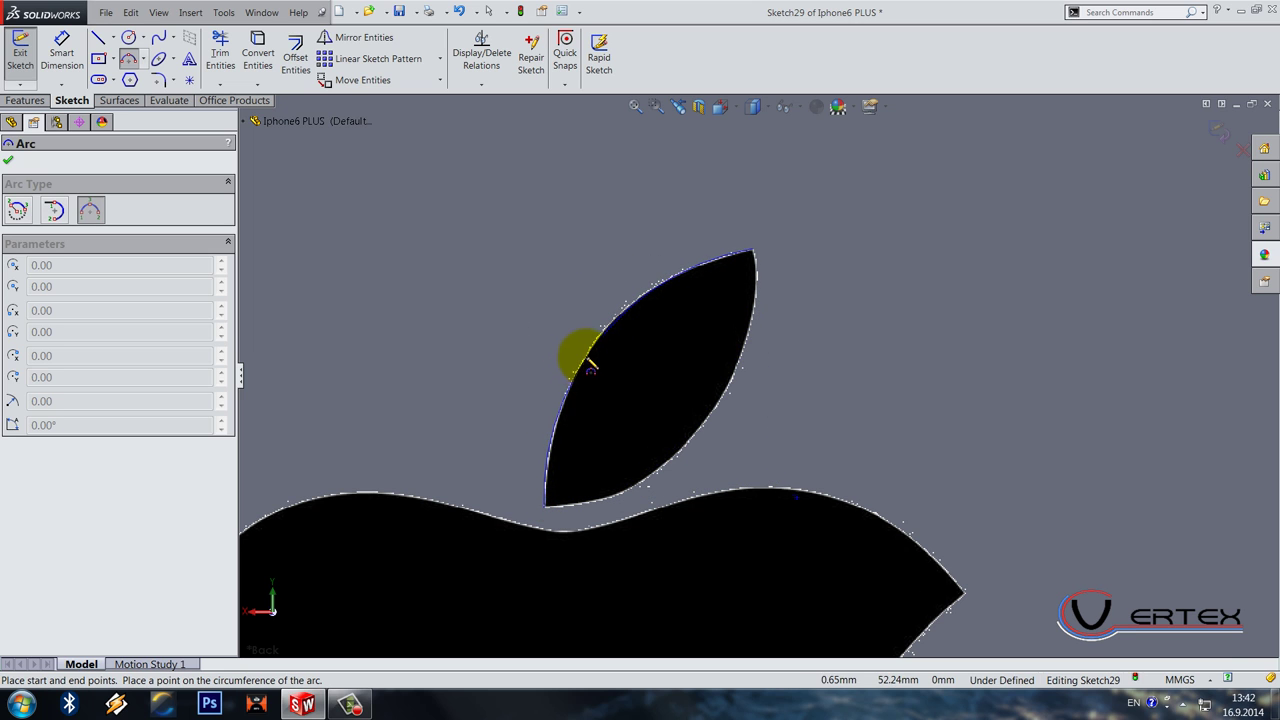
pyautogui.scroll(-3, 591, 366)
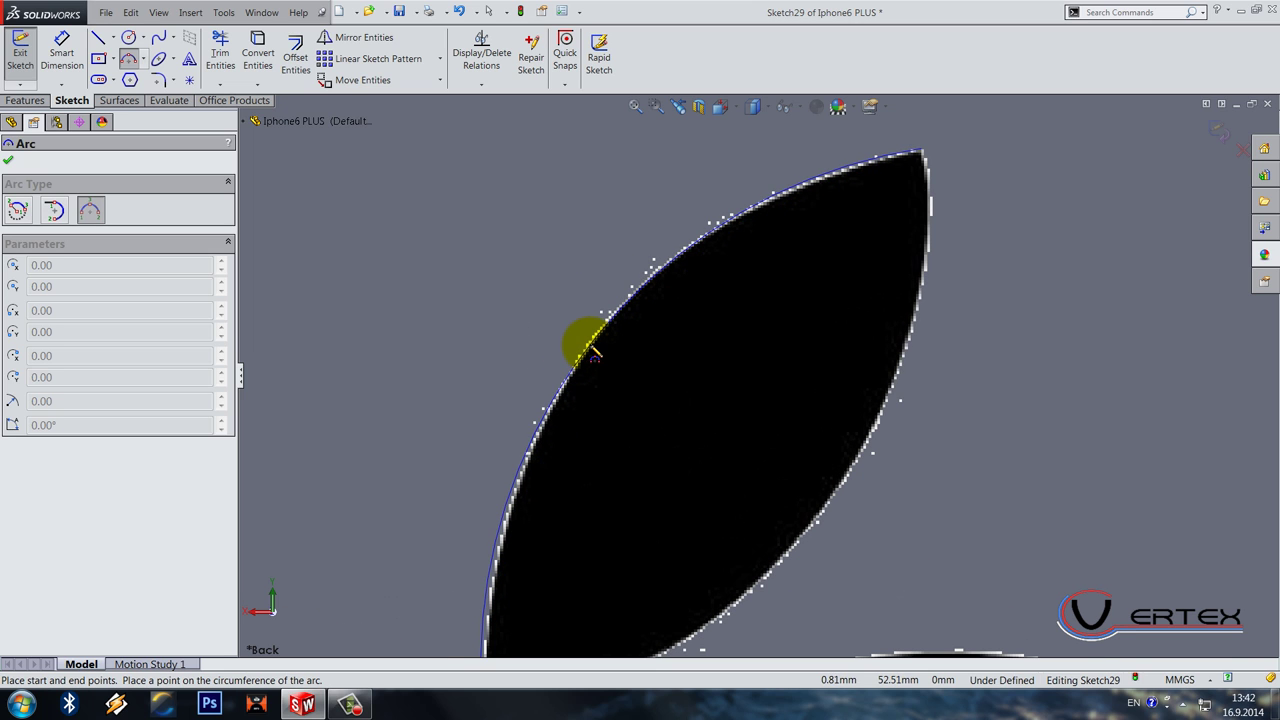
pyautogui.click(591, 349)
# Step: Trace the leaf's lower-right edge with a three-point arc of about 3.17 mm radius joining both leaf tips
pyautogui.click(929, 157)
pyautogui.scroll(3, 715, 545)
pyautogui.scroll(-3, 715, 545)
pyautogui.click(548, 498)
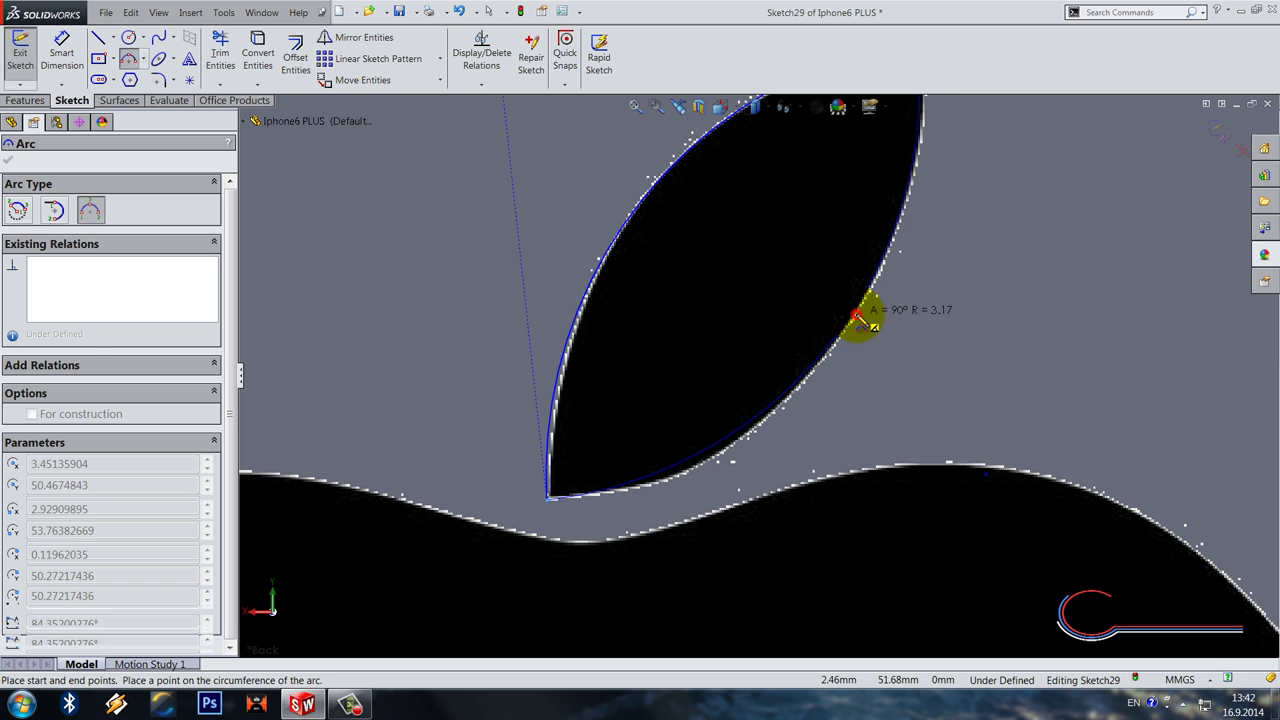
pyautogui.click(857, 318)
# Step: Trace the bite in the apple with a three-point arc of about 3.24 mm radius between its two corners
pyautogui.scroll(6, 822, 452)
pyautogui.scroll(-5, 822, 452)
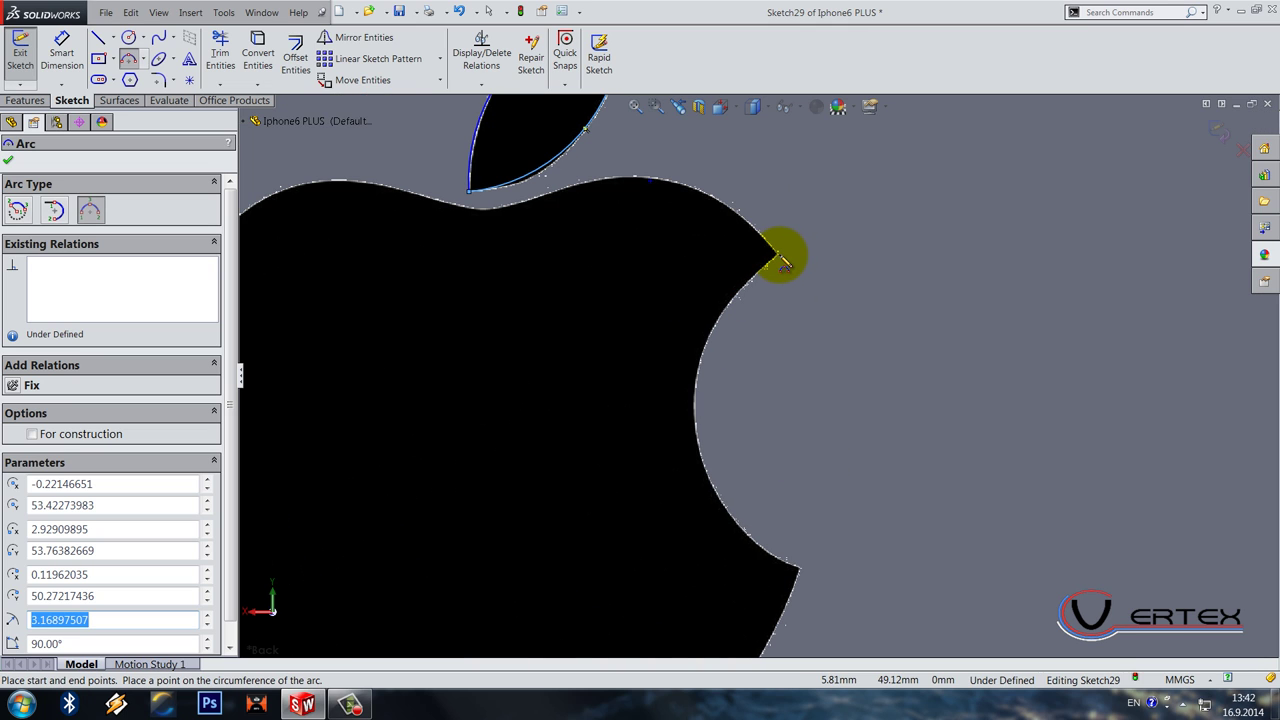
pyautogui.click(778, 253)
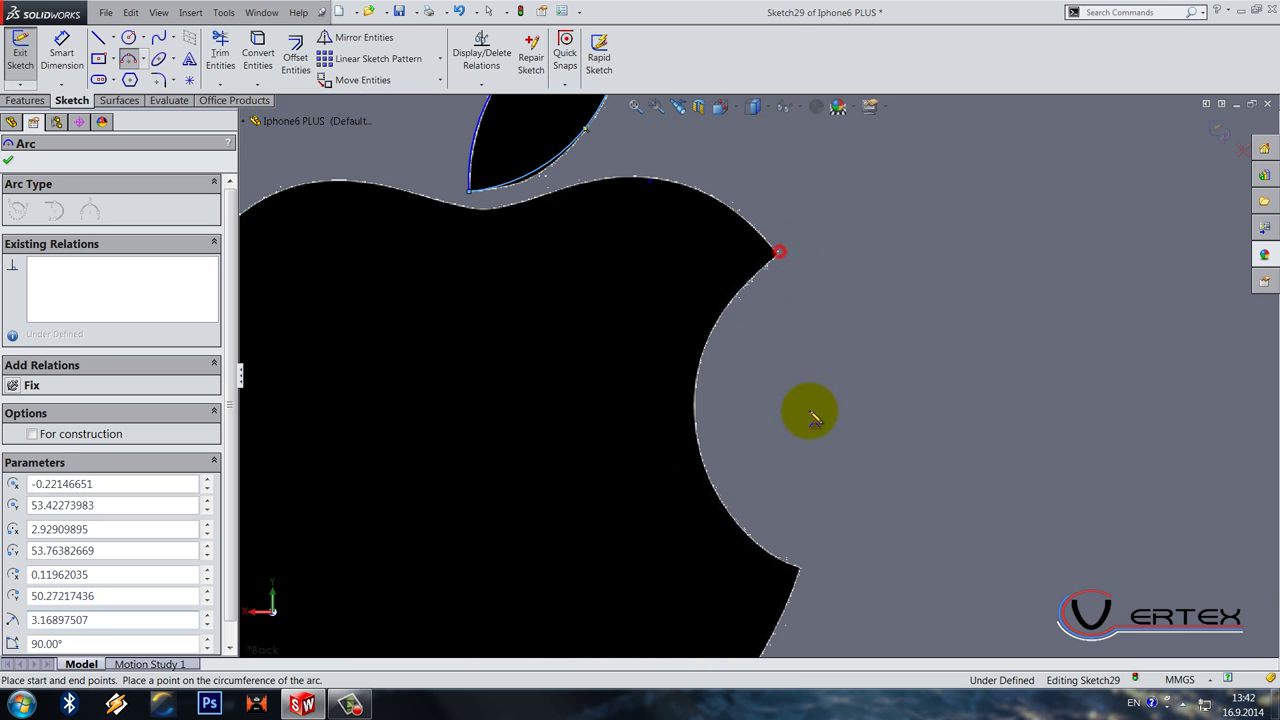
pyautogui.click(803, 570)
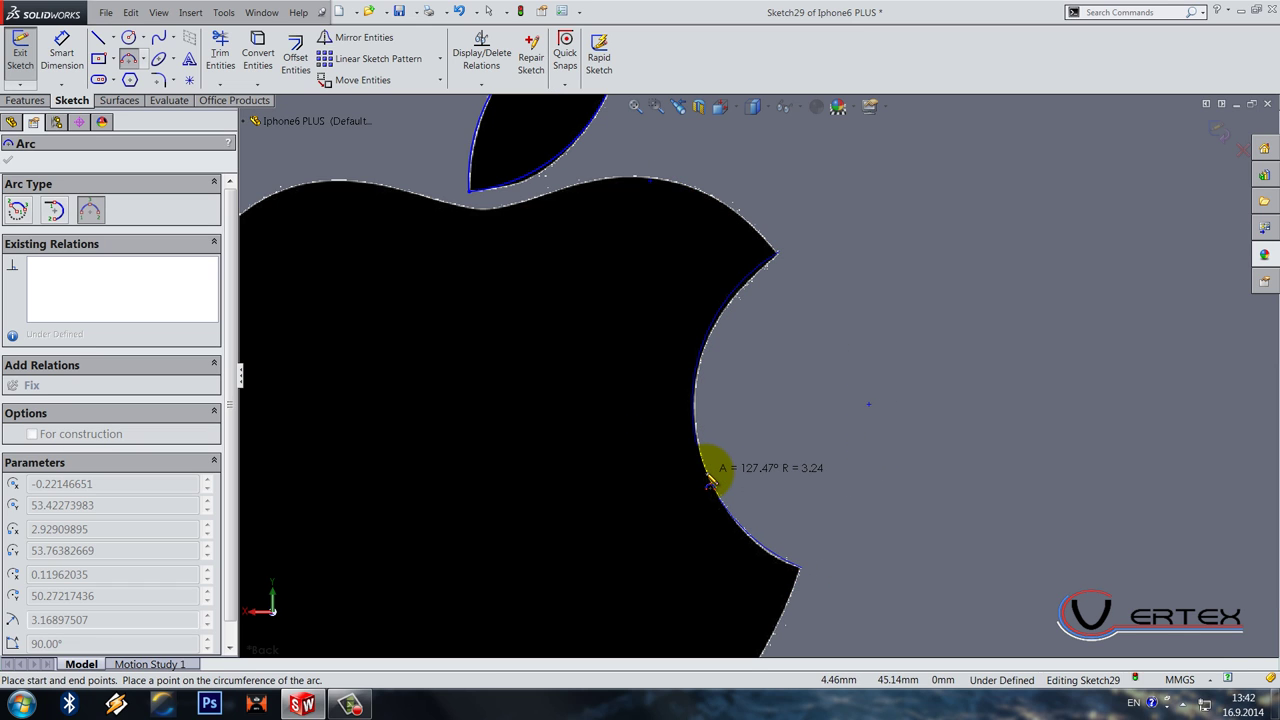
pyautogui.click(708, 478)
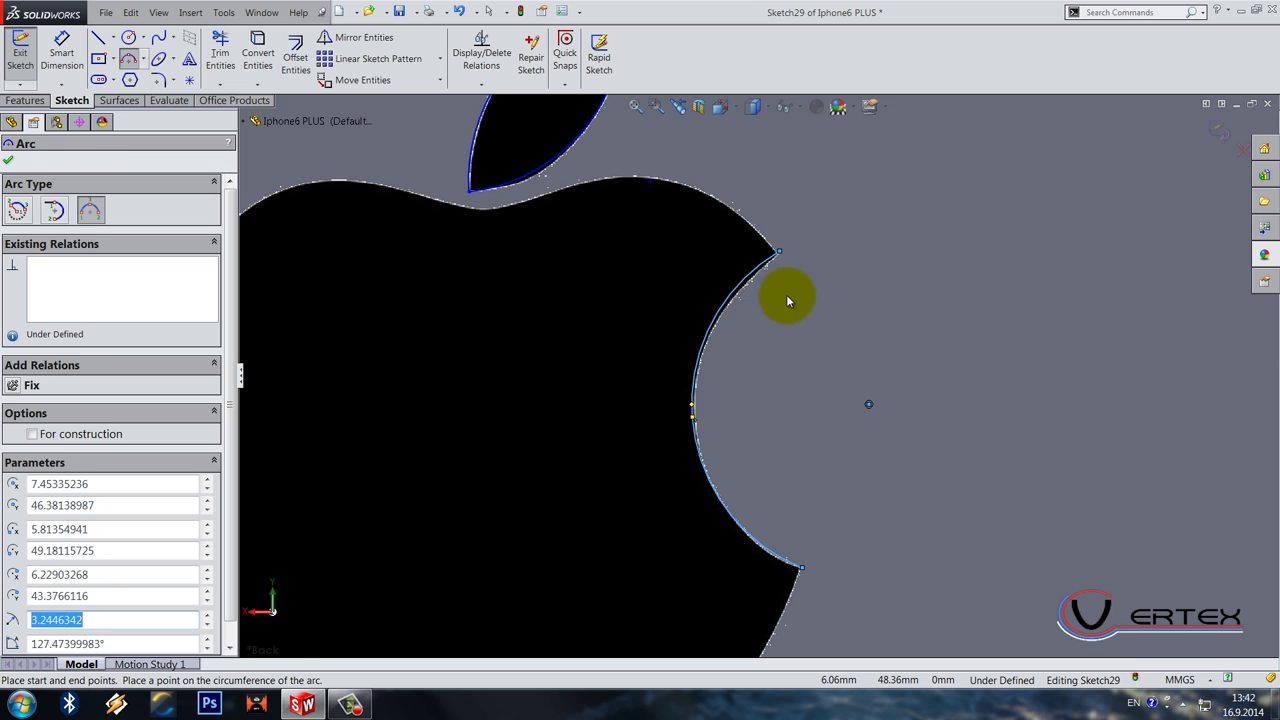
pyautogui.press('Escape')
# Step: Move the bite arc's lower and upper endpoints onto the matching corners of the apple picture
pyautogui.scroll(-5, 805, 475)
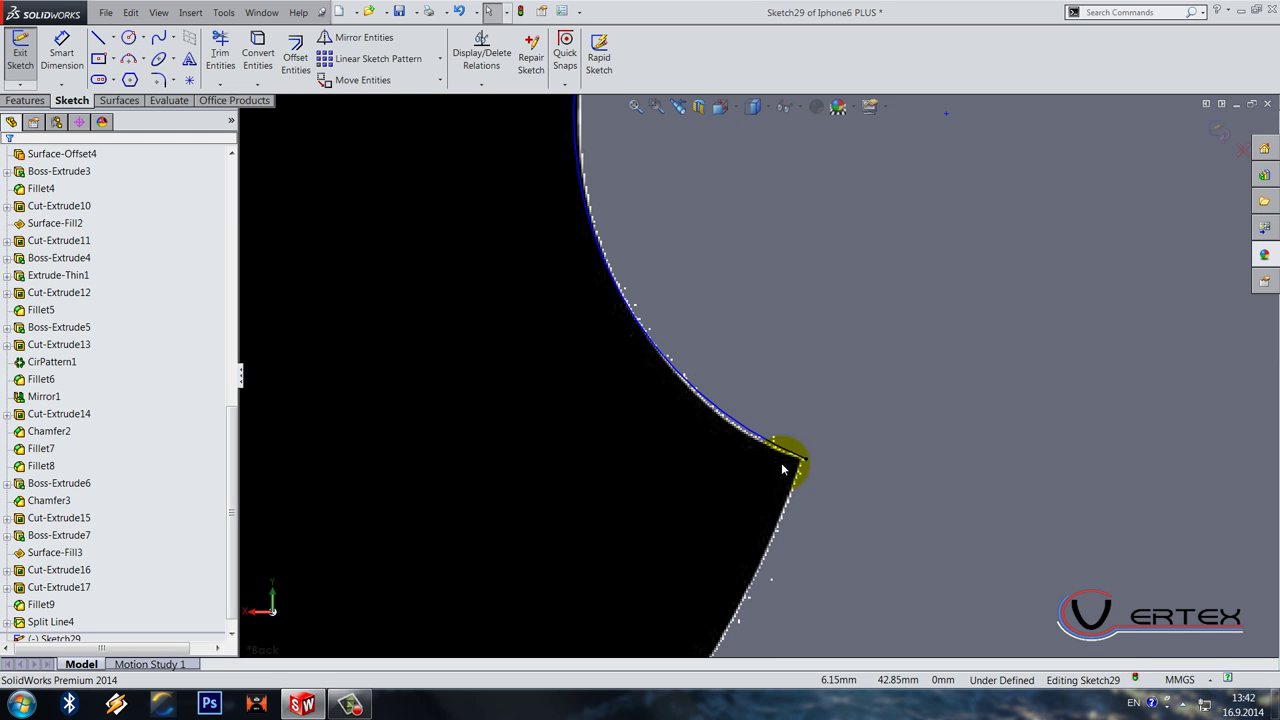
pyautogui.moveTo(826, 472)
pyautogui.mouseDown()
pyautogui.moveTo(809, 458)
pyautogui.moveTo(812, 470)
pyautogui.mouseUp()
pyautogui.scroll(8, 811, 467)
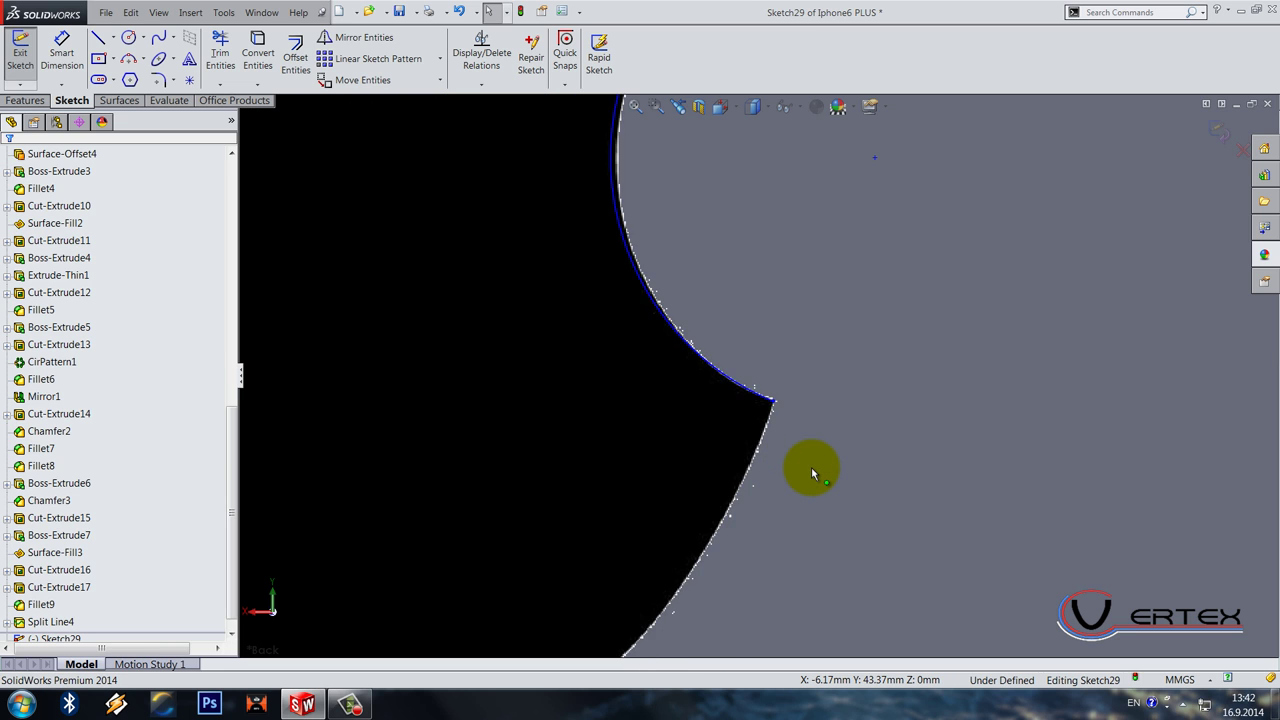
pyautogui.scroll(-5, 718, 311)
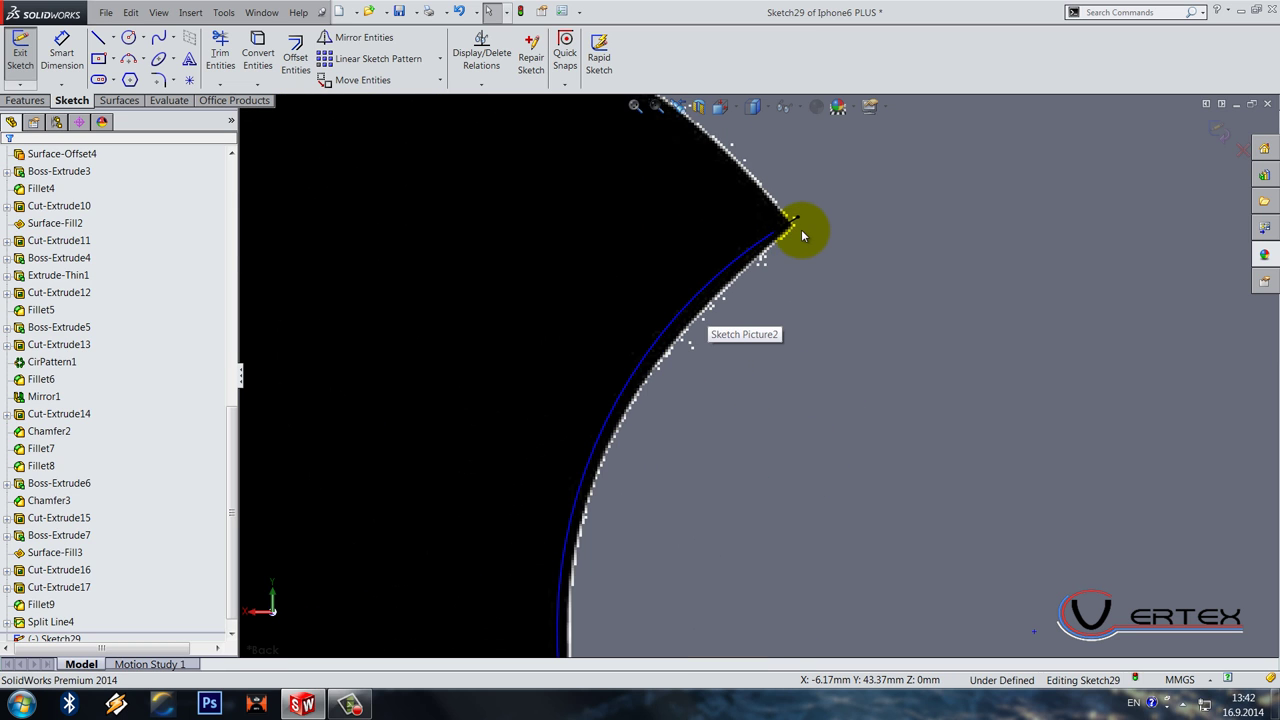
pyautogui.scroll(-5, 800, 228)
pyautogui.moveTo(804, 244); pyautogui.dragTo(776, 279)
pyautogui.scroll(10, 776, 279)
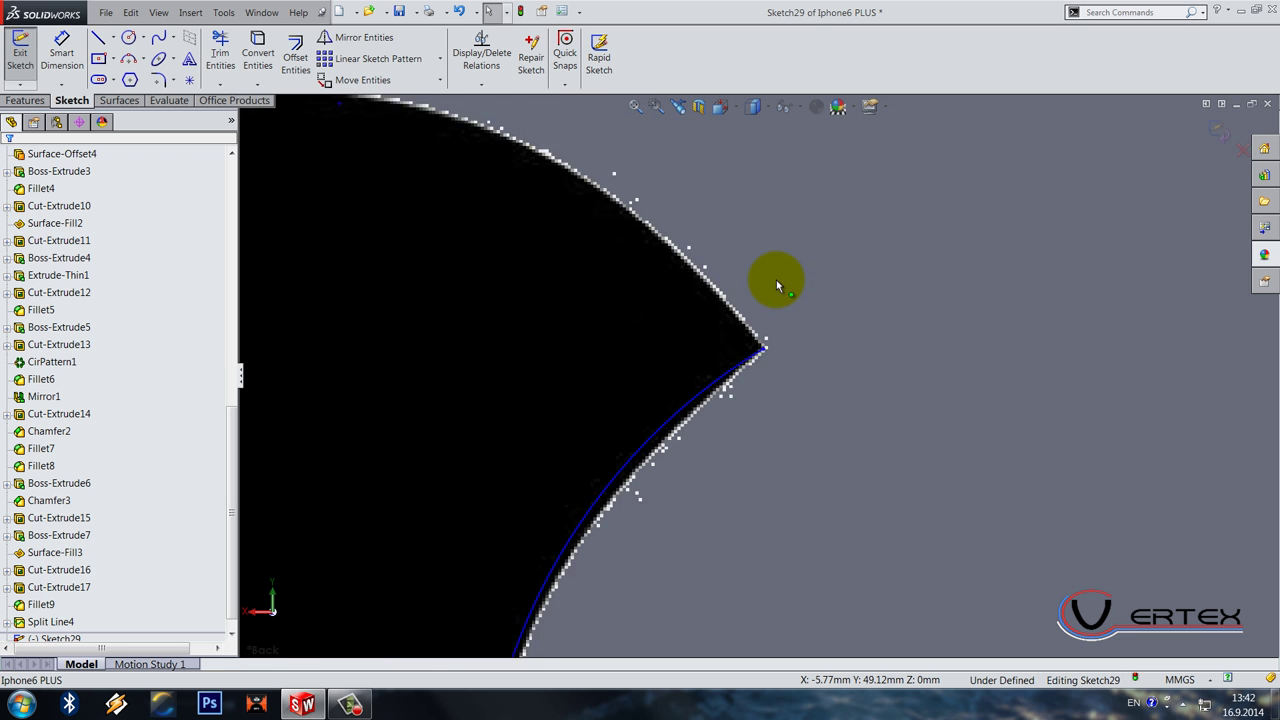
# Step: Start a spline at the bite's upper corner and place its points along the apple's top lobes, central dip and left side
pyautogui.scroll(-3, 620, 512)
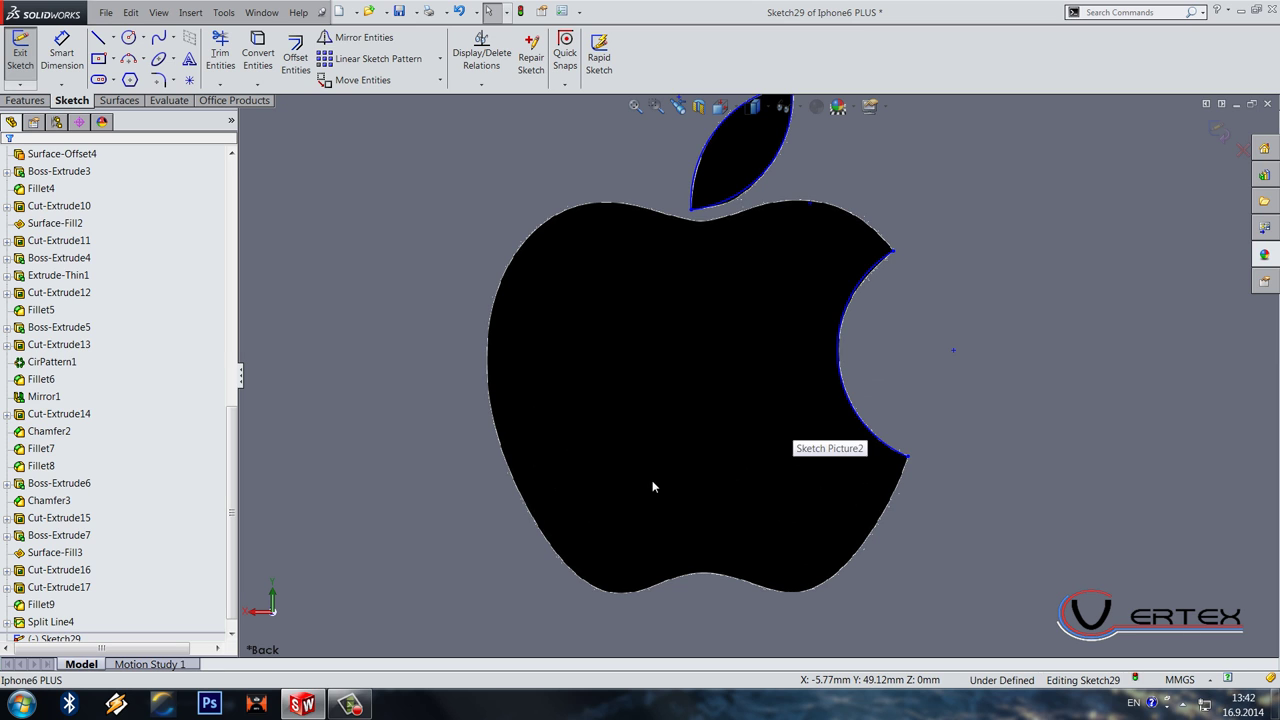
pyautogui.click(166, 38)
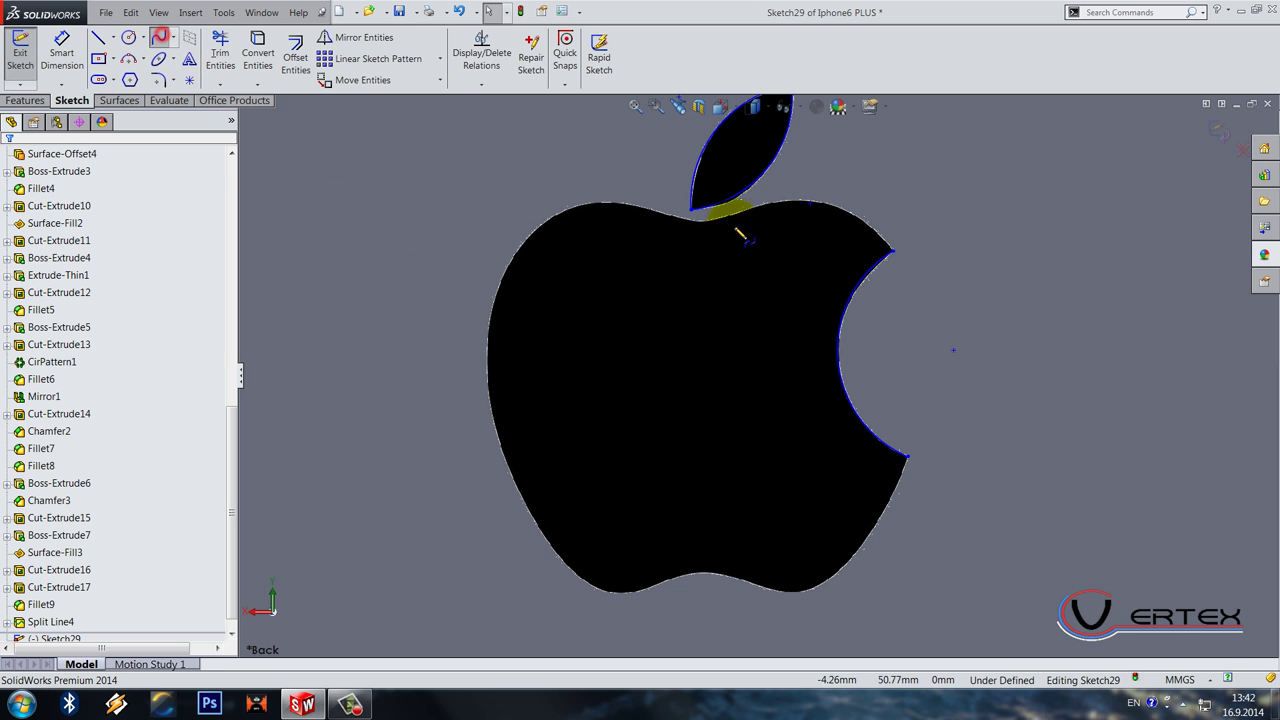
pyautogui.scroll(-5, 777, 194)
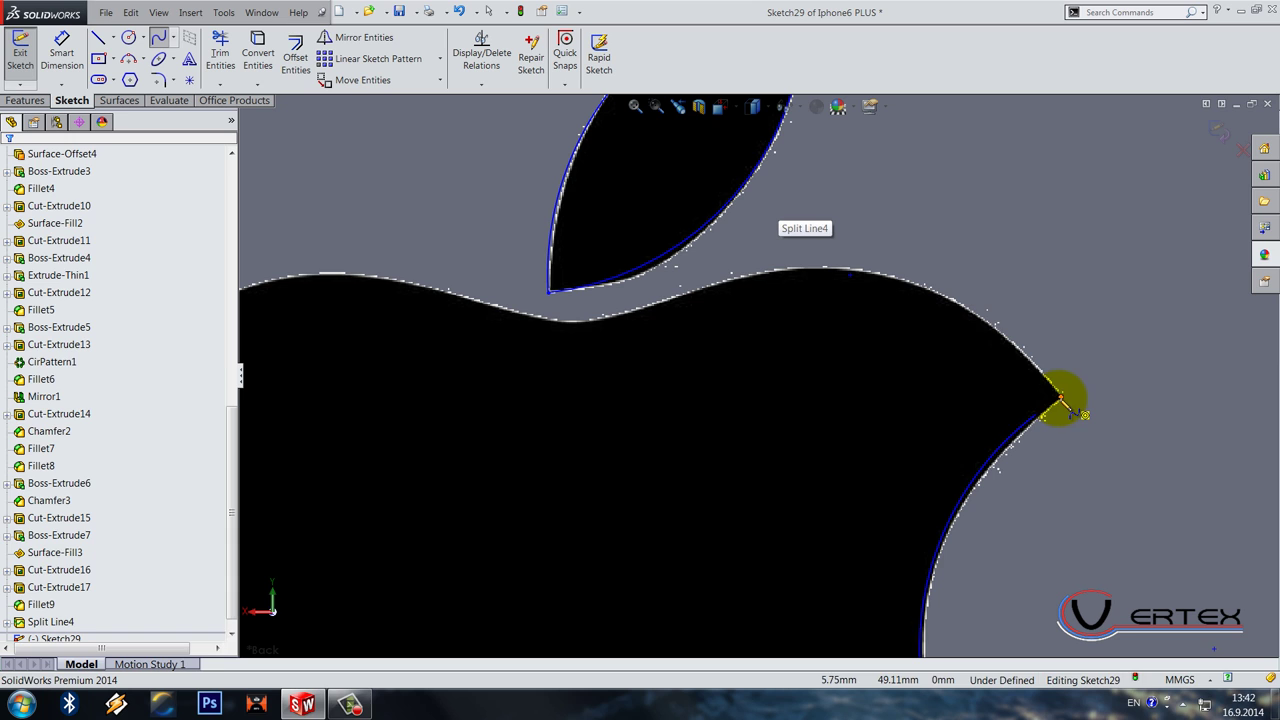
pyautogui.click(1058, 400)
pyautogui.click(826, 268)
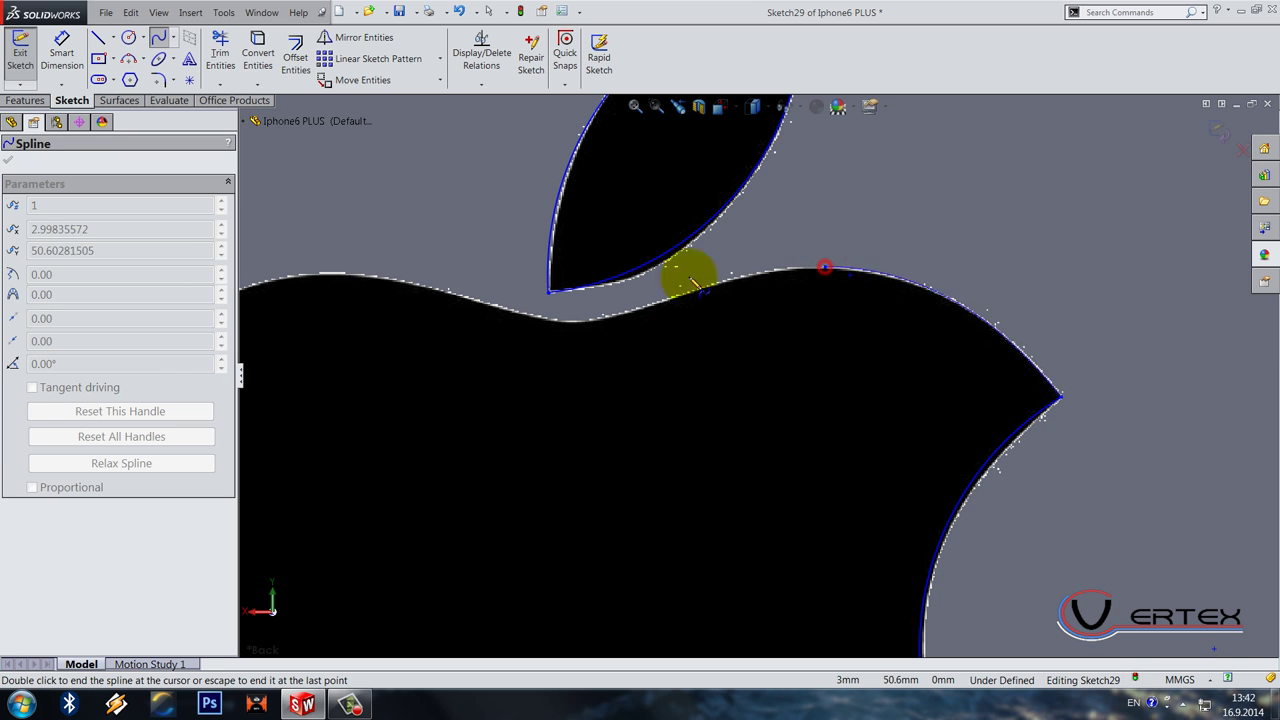
pyautogui.press('z')
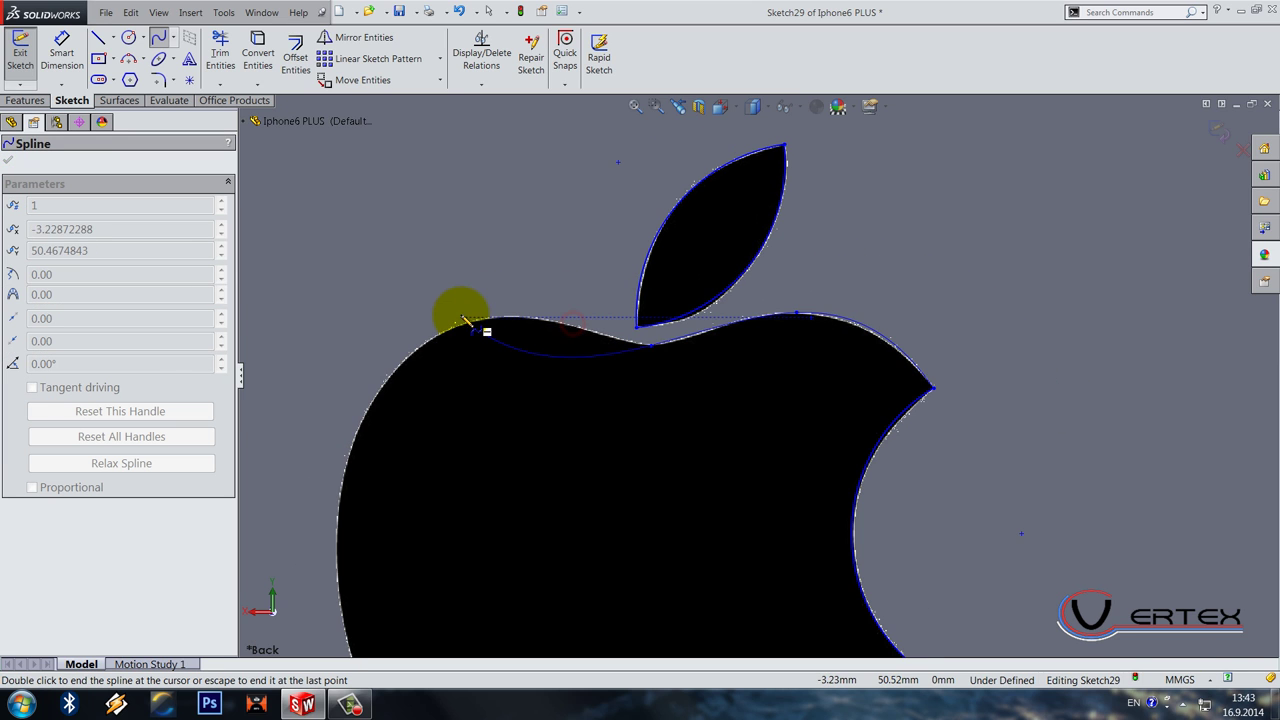
pyautogui.click(515, 318)
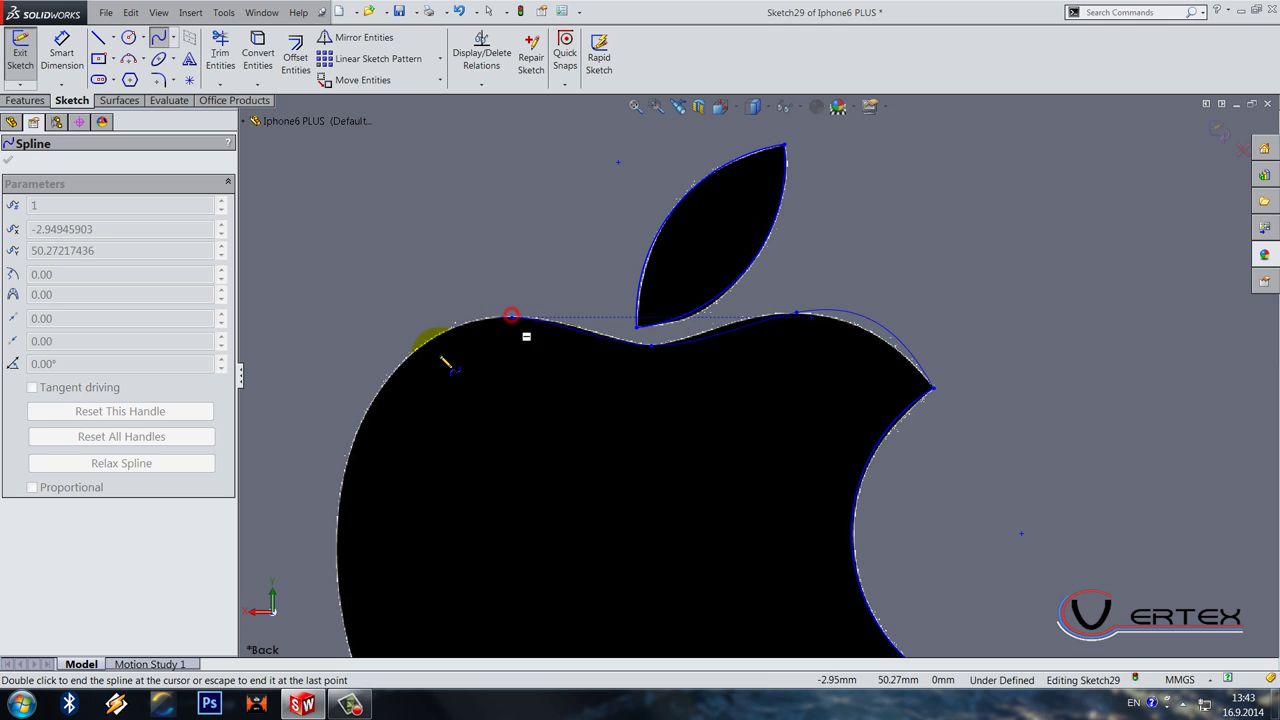
pyautogui.press('z')
pyautogui.press('z')
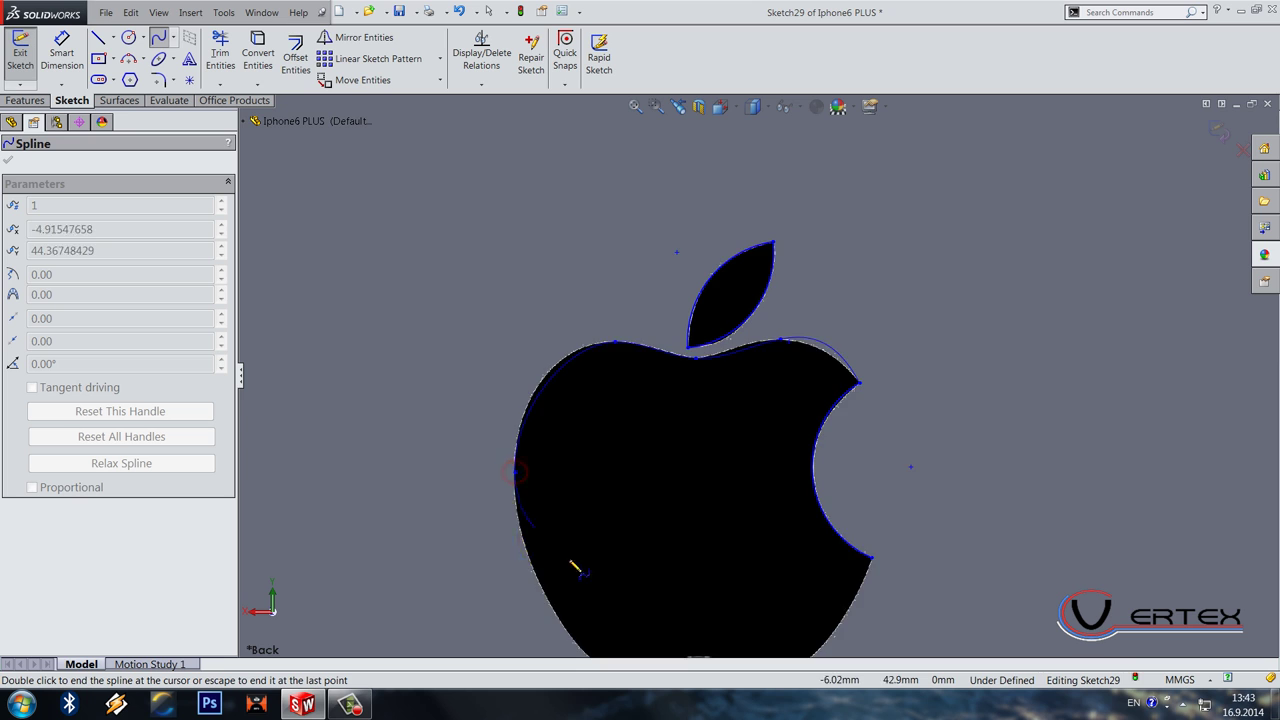
# Step: Continue the spline through both bottom lobes and the notch between them, and end it at the bite's lower corner
pyautogui.press('z')
pyautogui.click(677, 551)
pyautogui.scroll(-5, 677, 551)
pyautogui.click(705, 536)
pyautogui.click(688, 548)
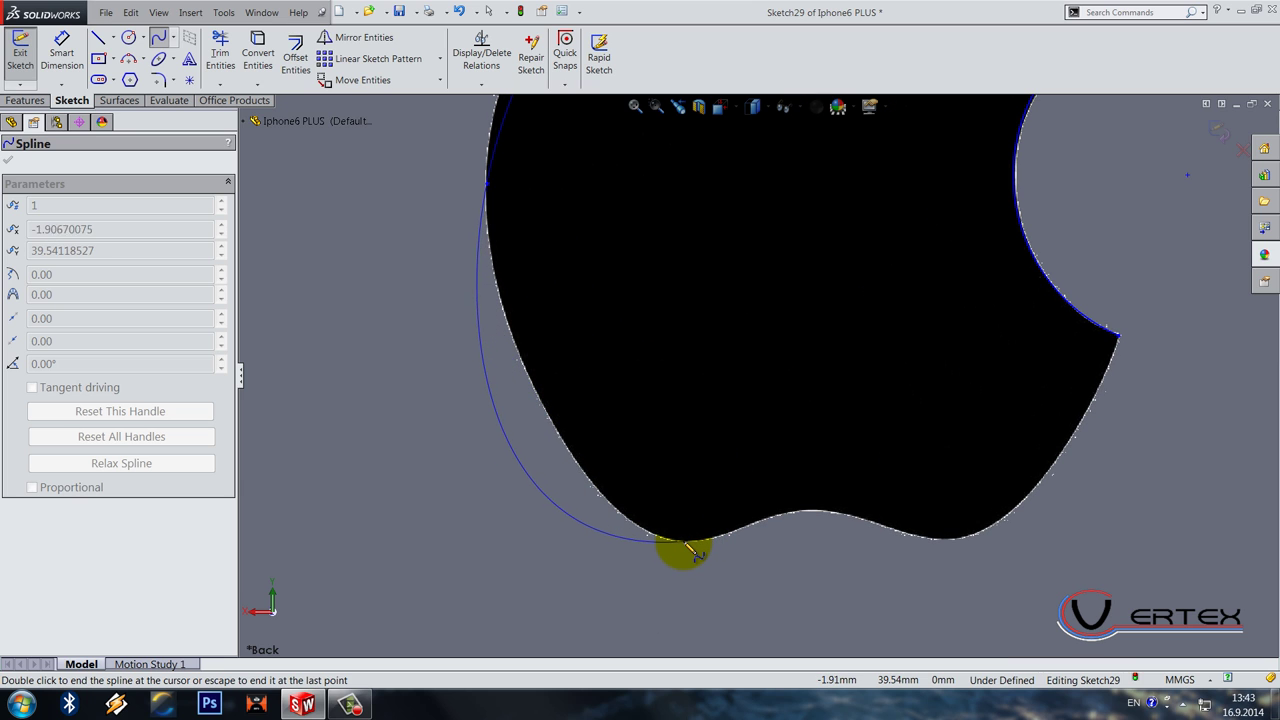
pyautogui.click(805, 513)
pyautogui.click(932, 536)
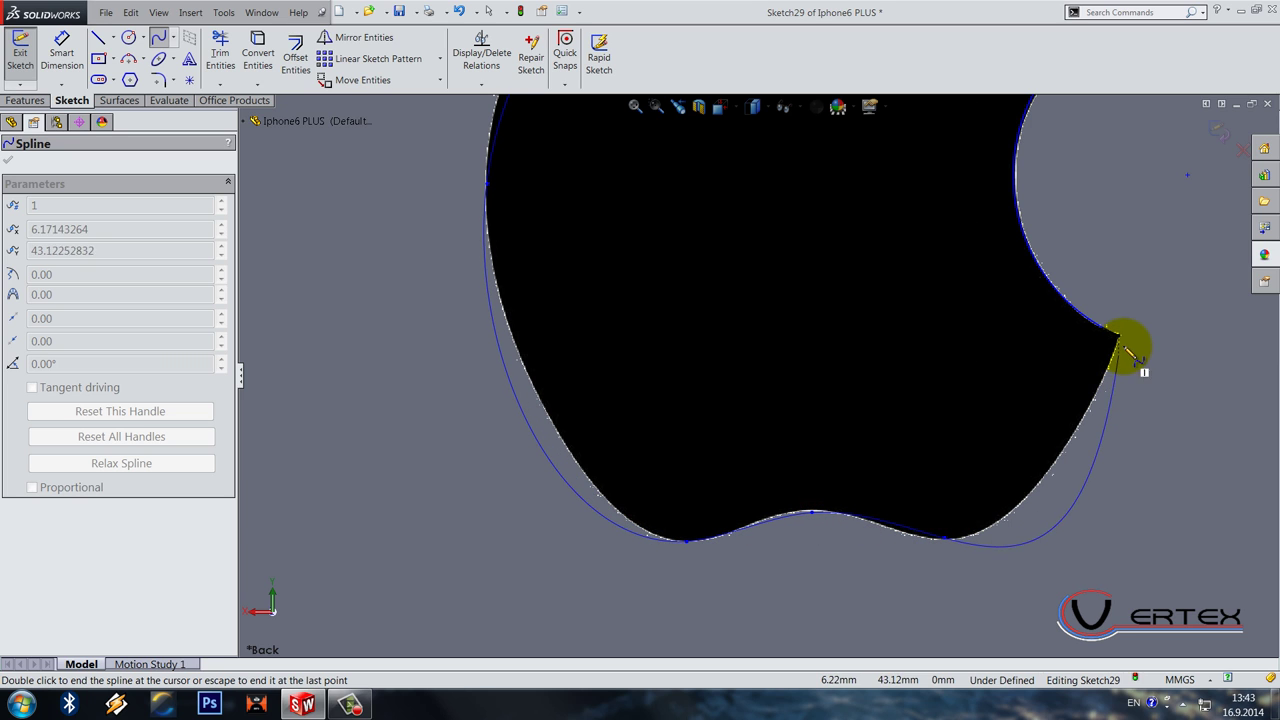
pyautogui.scroll(6, 994, 383)
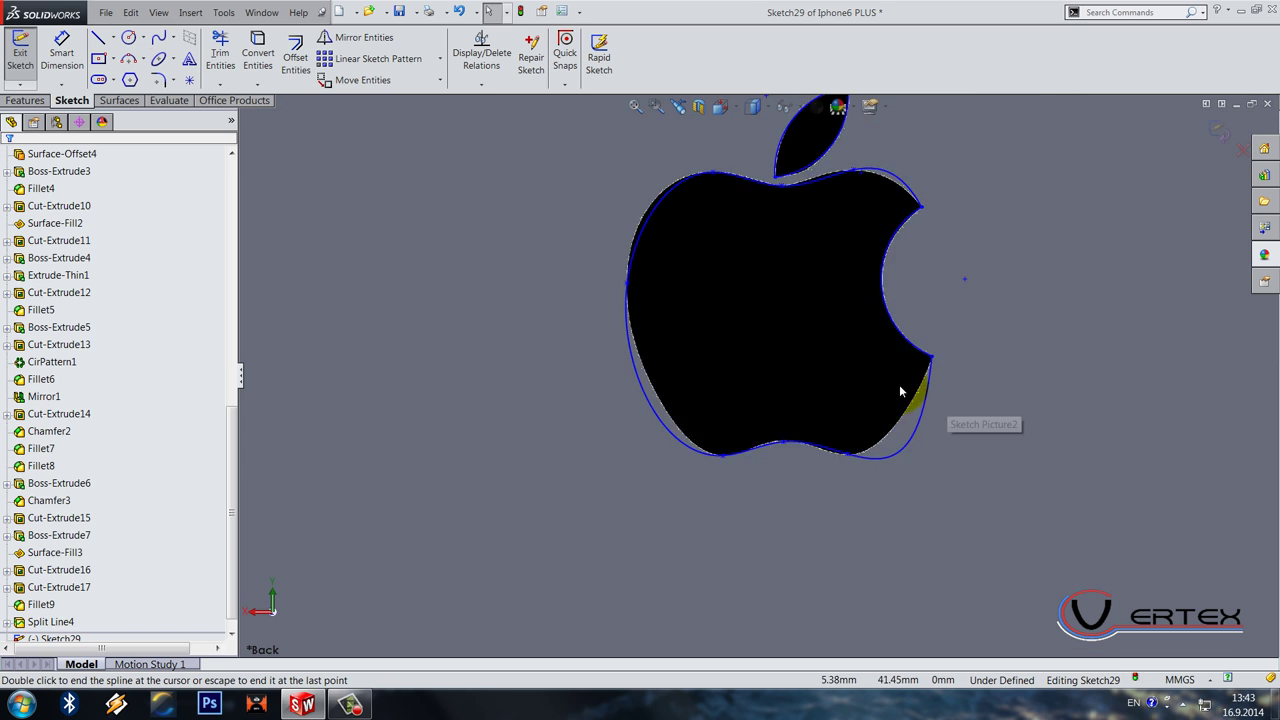
pyautogui.scroll(-5, 820, 290)
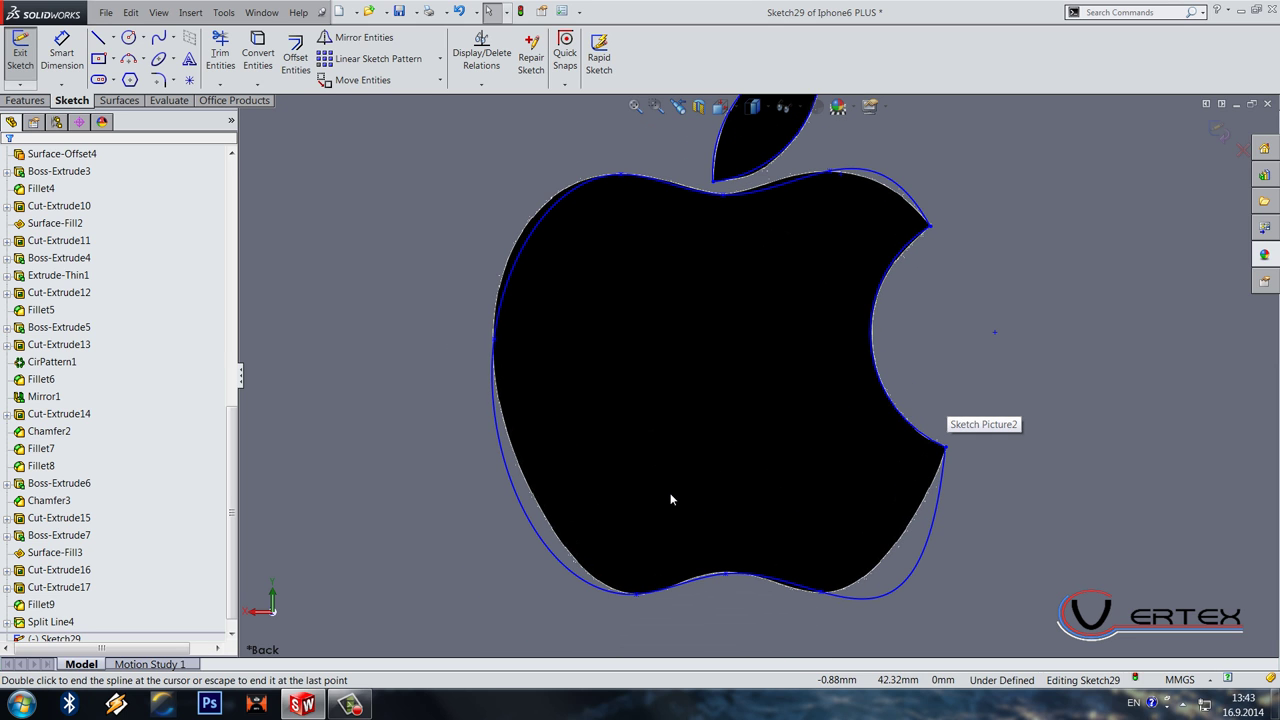
# Step: Adjust the apple spline's tangent handles on the left side, lower left lobe and lower bite corner to follow the picture's outline
pyautogui.click(503, 287)
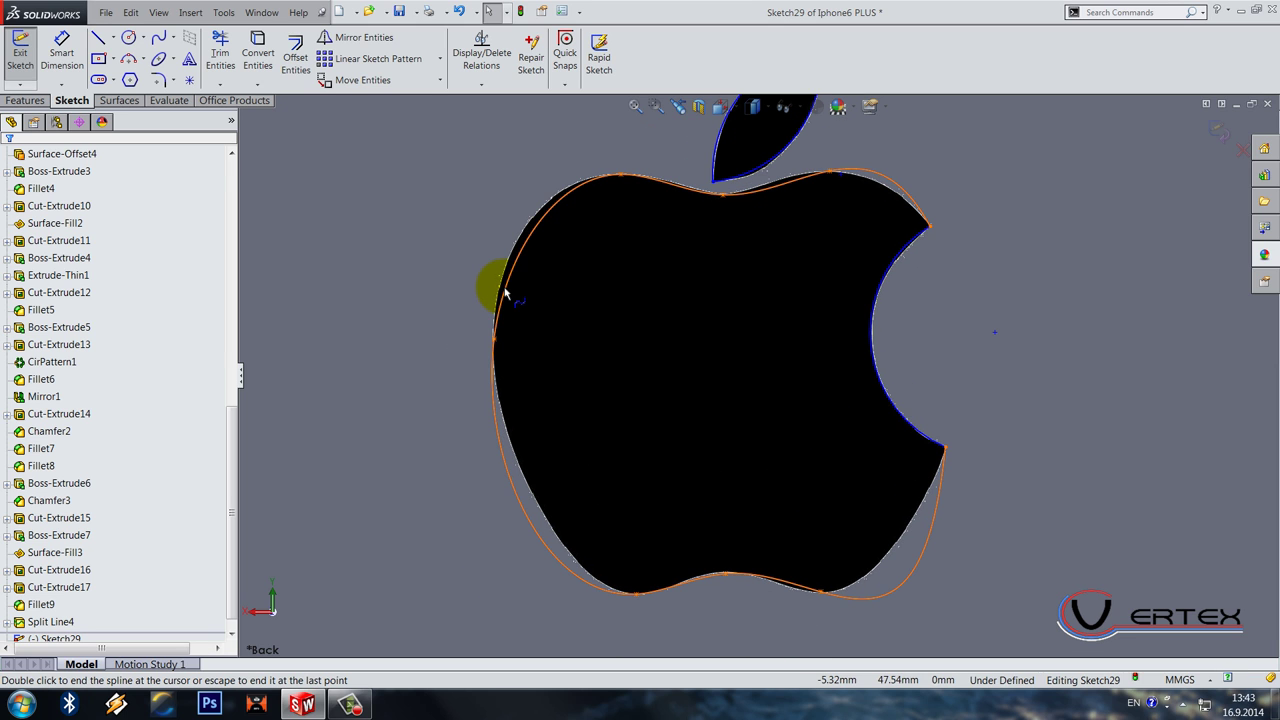
pyautogui.click(493, 273)
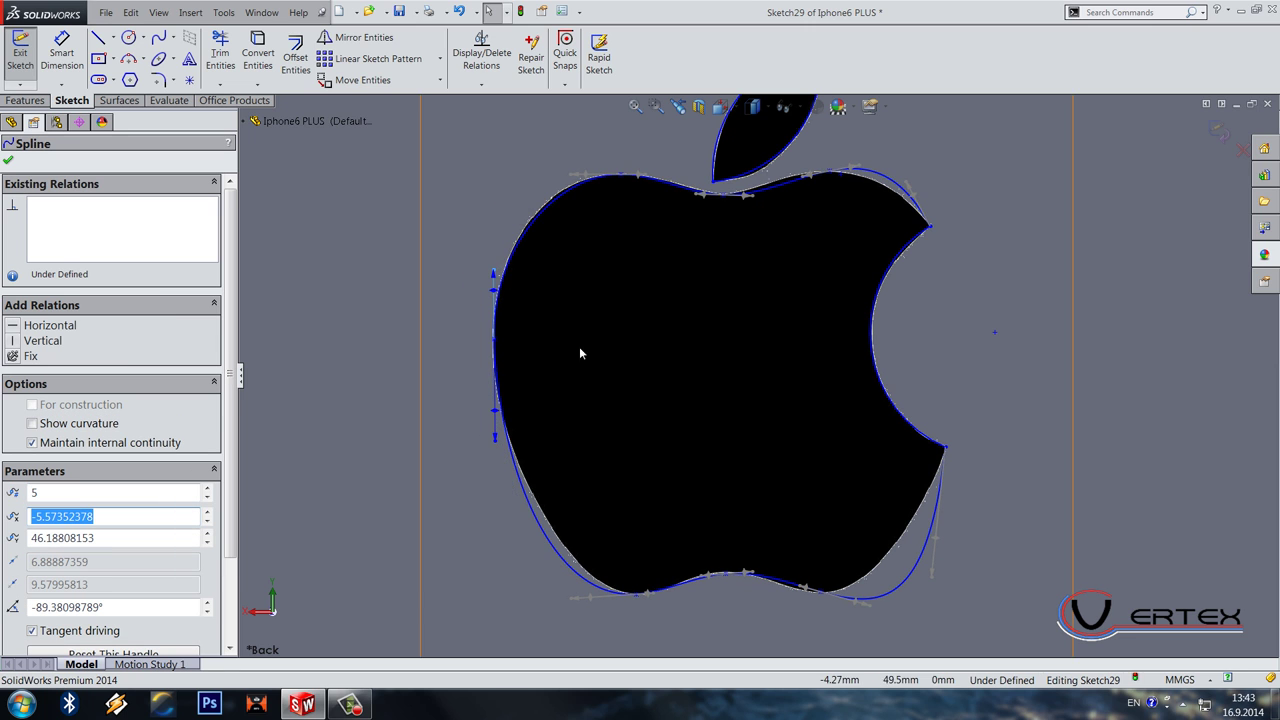
pyautogui.moveTo(619, 607)
pyautogui.mouseDown()
pyautogui.moveTo(580, 600)
pyautogui.moveTo(597, 596)
pyautogui.mouseUp()
pyautogui.click(912, 612)
pyautogui.moveTo(942, 586); pyautogui.dragTo(937, 506)
pyautogui.scroll(-5, 943, 494)
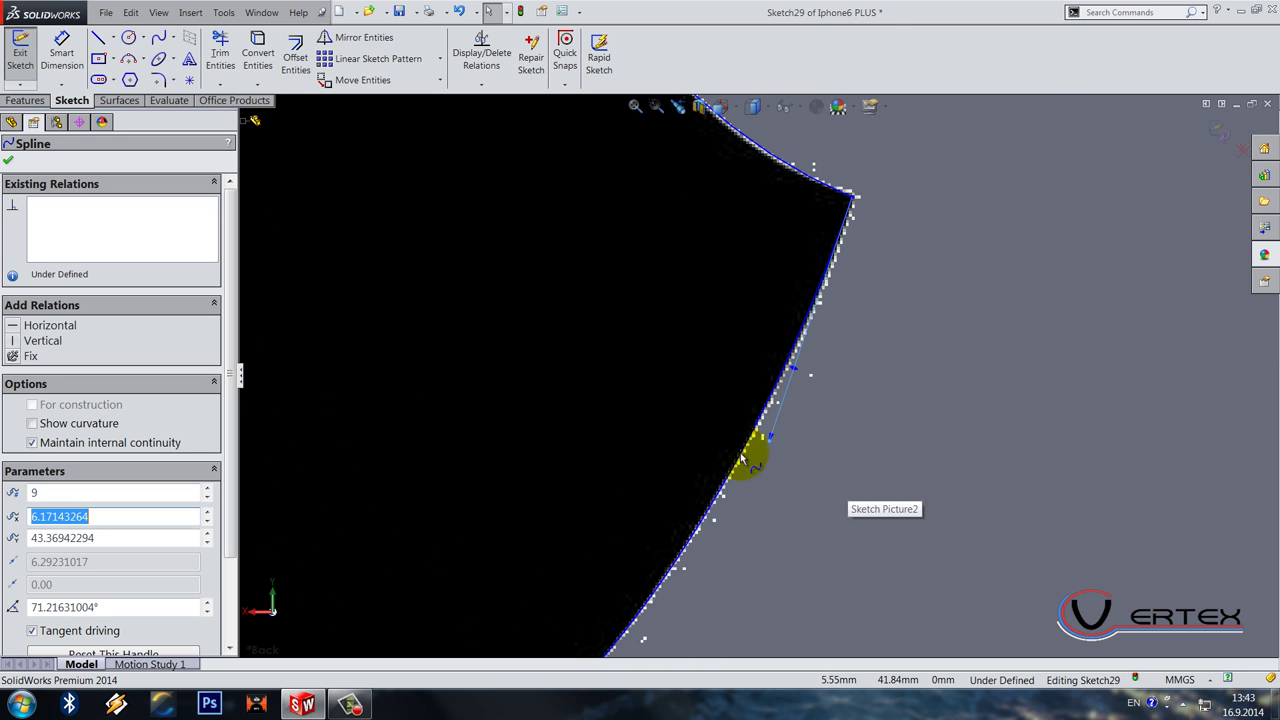
# Step: Move the spline point in the bottom notch up to the picture's edge and make its tangent handle horizontal
pyautogui.scroll(5, 757, 457)
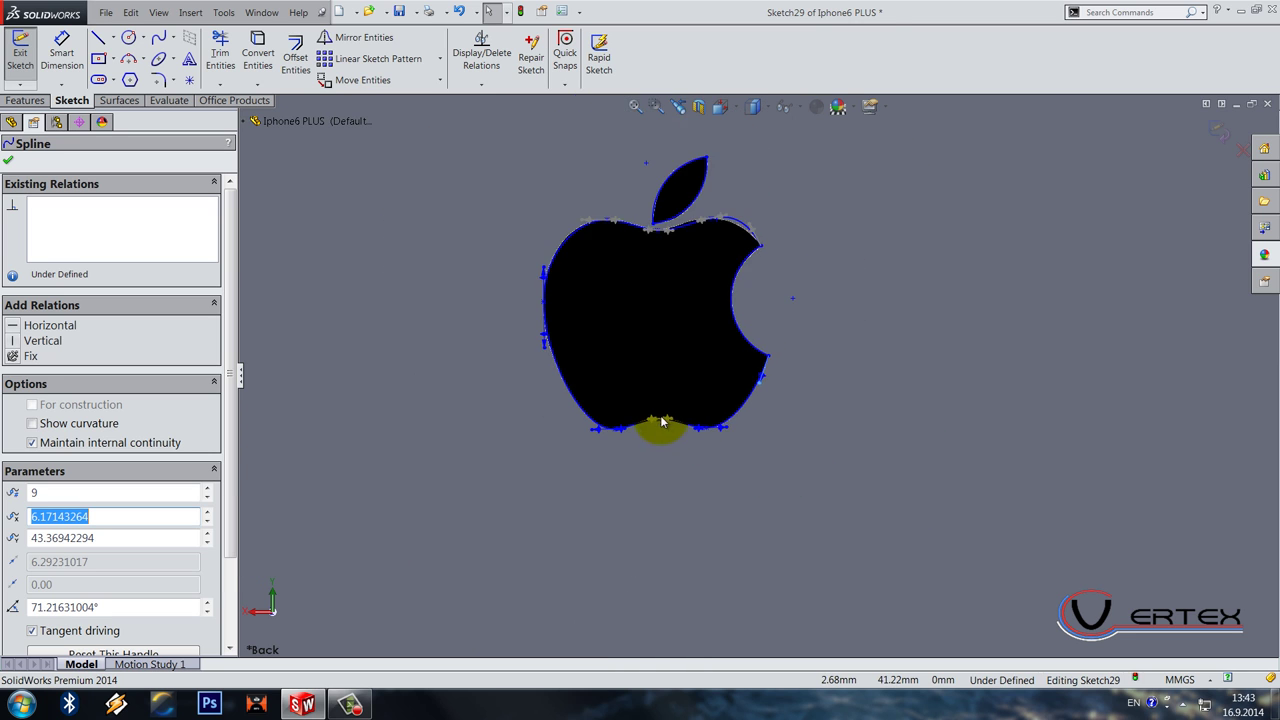
pyautogui.scroll(-6, 680, 420)
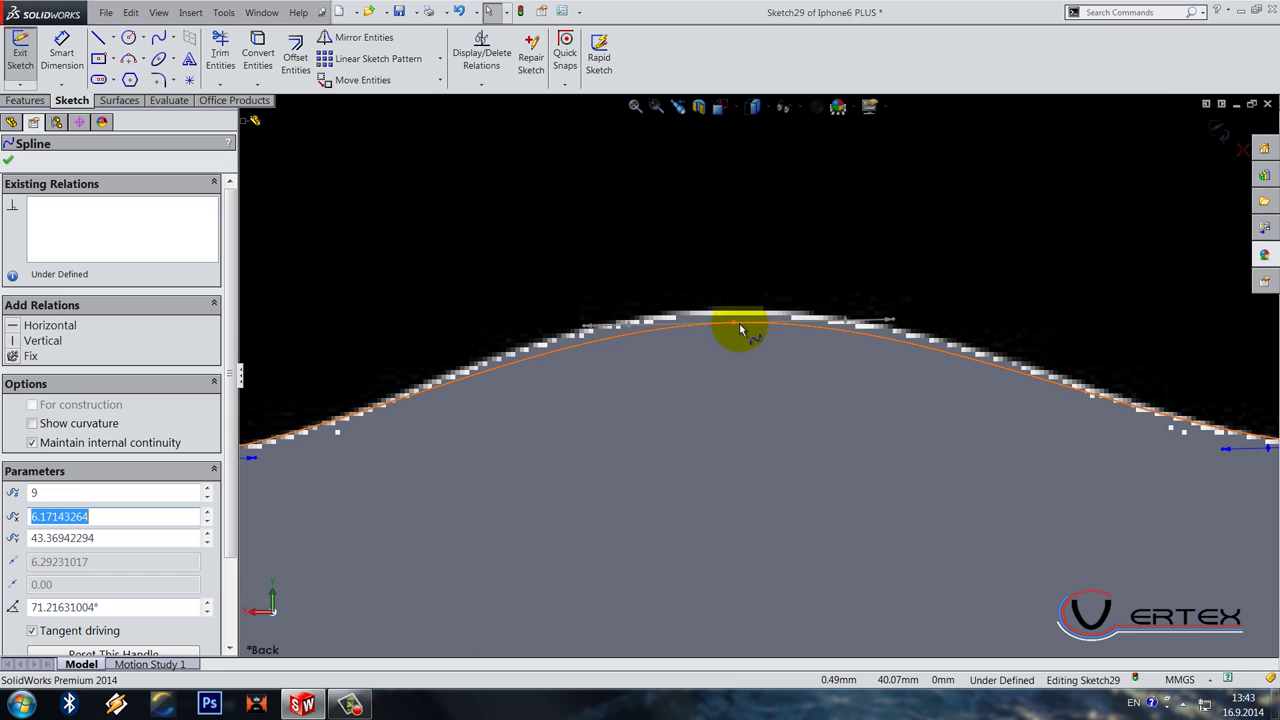
pyautogui.moveTo(735, 323); pyautogui.dragTo(738, 314)
pyautogui.click(892, 312)
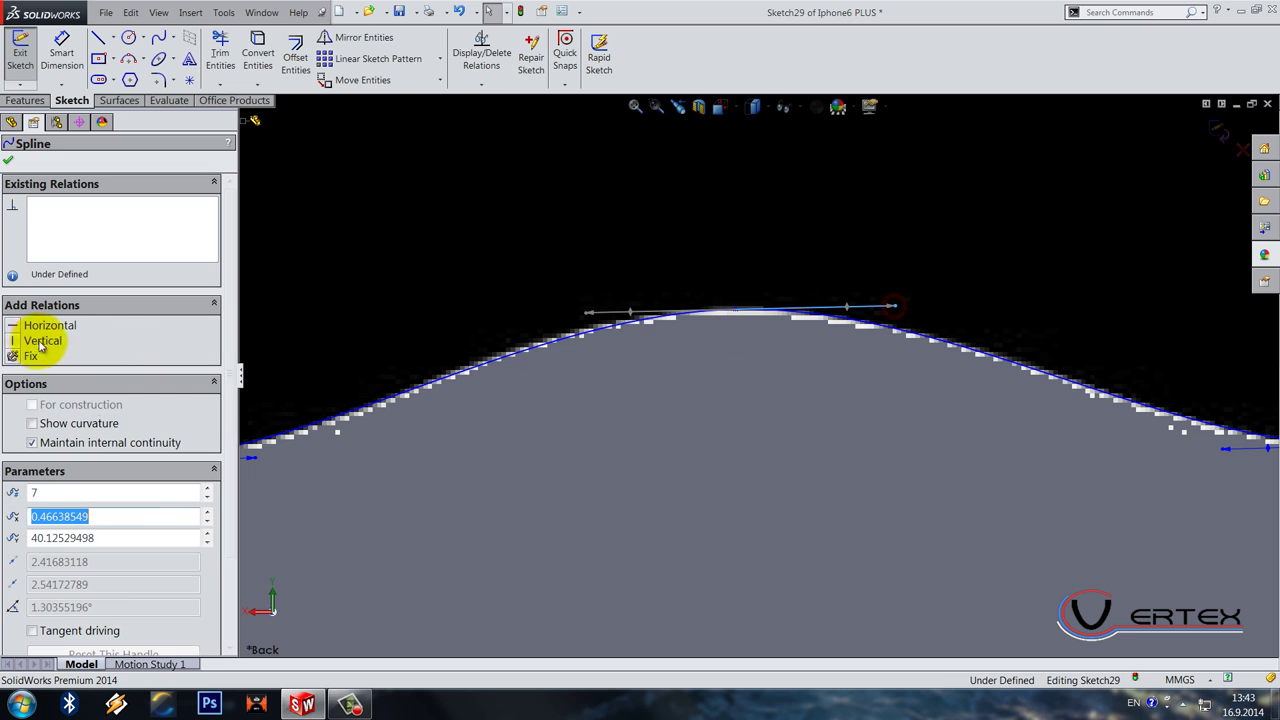
pyautogui.click(36, 325)
# Step: Make the spline's tangent handles at both bottom lobes of the apple horizontal
pyautogui.scroll(2, 637, 404)
pyautogui.scroll(3, 637, 404)
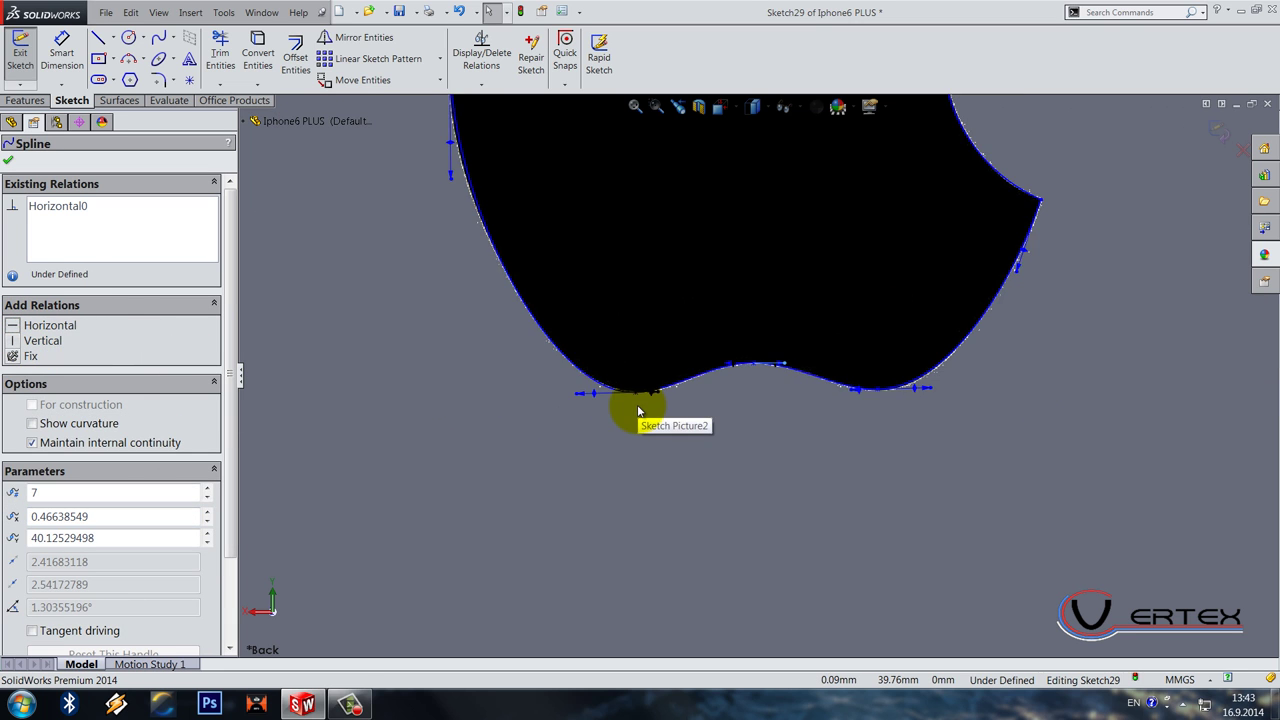
pyautogui.scroll(-1, 838, 405)
pyautogui.click(838, 398)
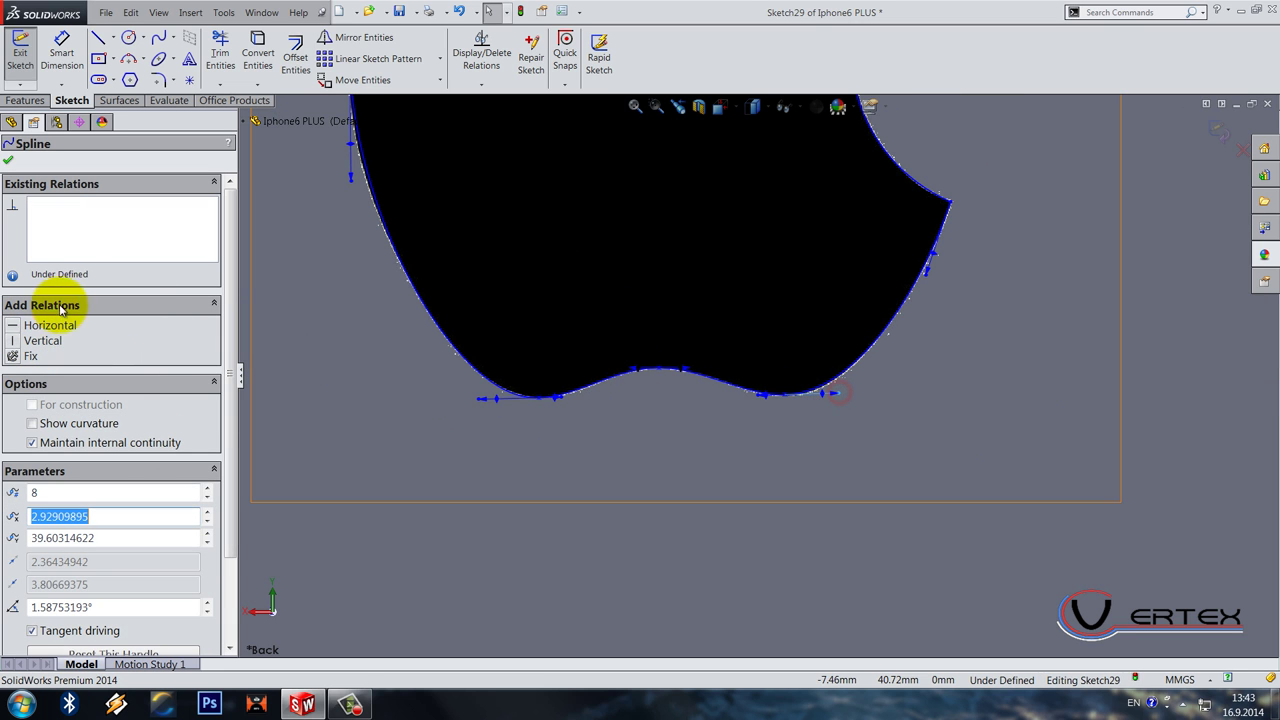
pyautogui.click(14, 325)
pyautogui.click(480, 408)
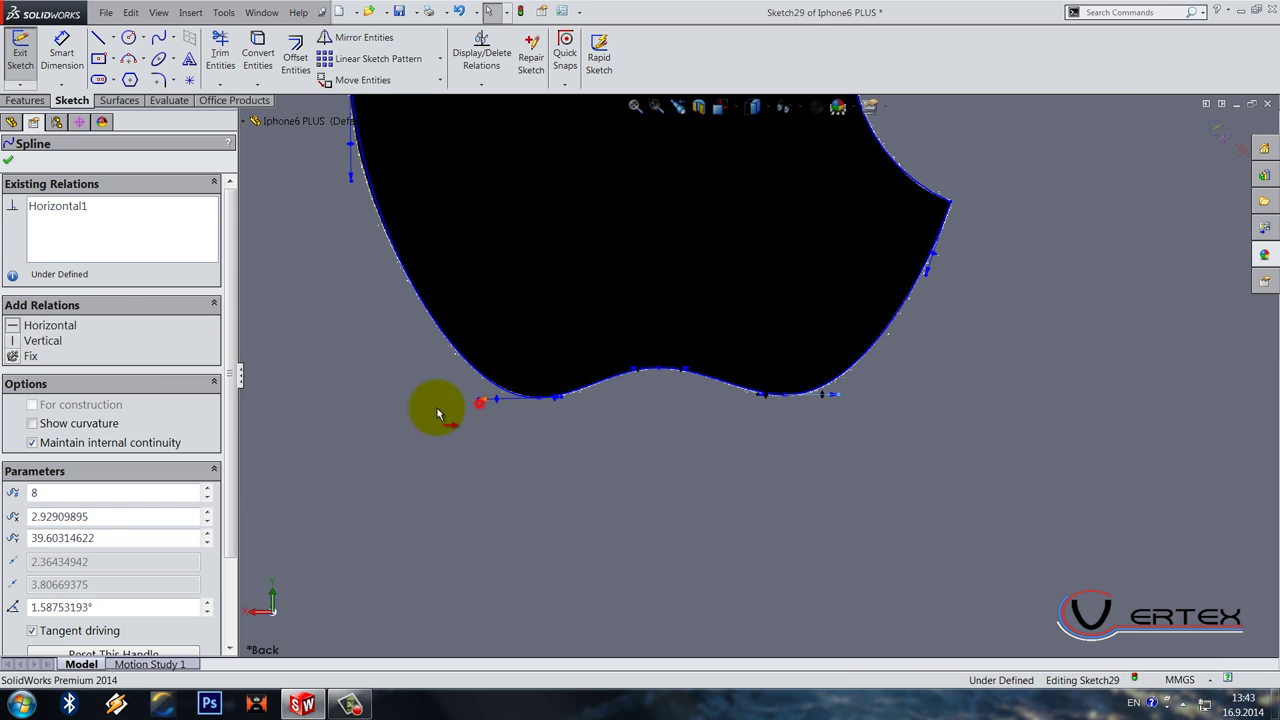
pyautogui.click(14, 326)
# Step: Make the tangent handle on the apple's left side vertical and the one at the upper left lobe horizontal
pyautogui.scroll(2, 538, 367)
pyautogui.scroll(1, 629, 309)
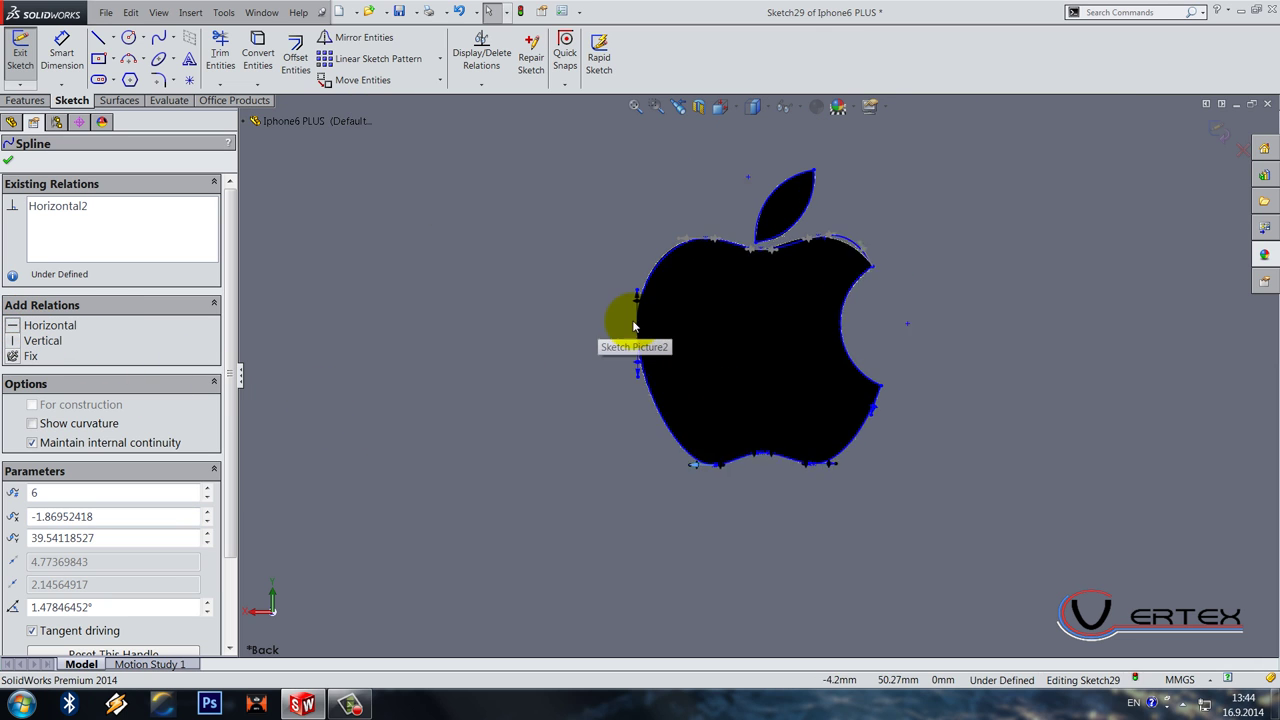
pyautogui.scroll(-2, 629, 329)
pyautogui.click(628, 325)
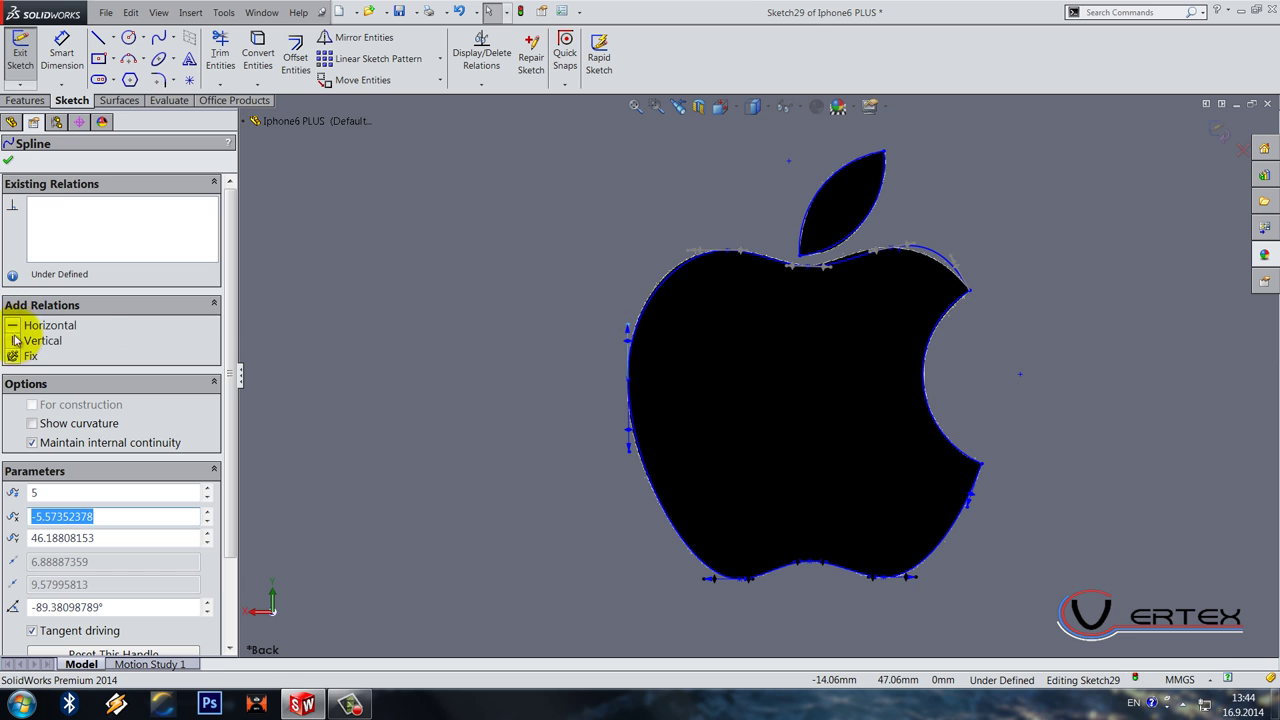
pyautogui.click(16, 340)
pyautogui.scroll(-3, 700, 263)
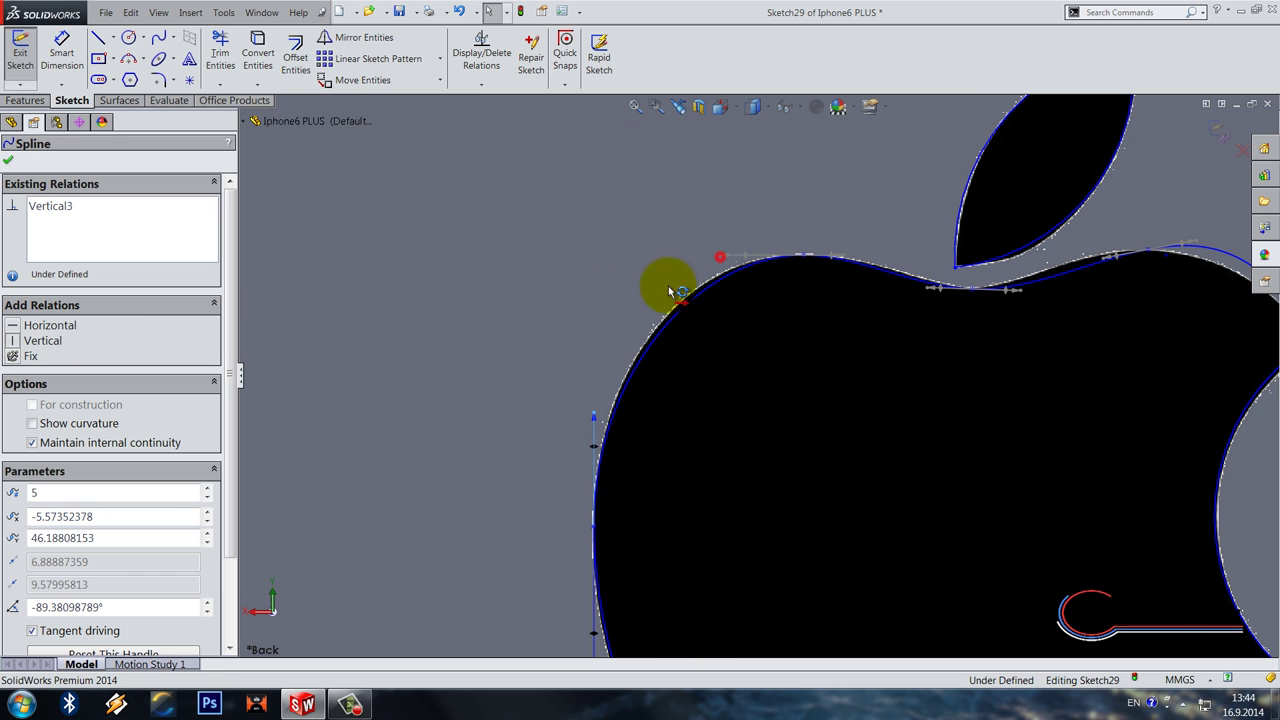
pyautogui.click(722, 261)
pyautogui.click(16, 325)
# Step: Stretch the left side's upper tangent handle and the upper left lobe's inner handle to fit the picture's outline
pyautogui.scroll(-2, 694, 277)
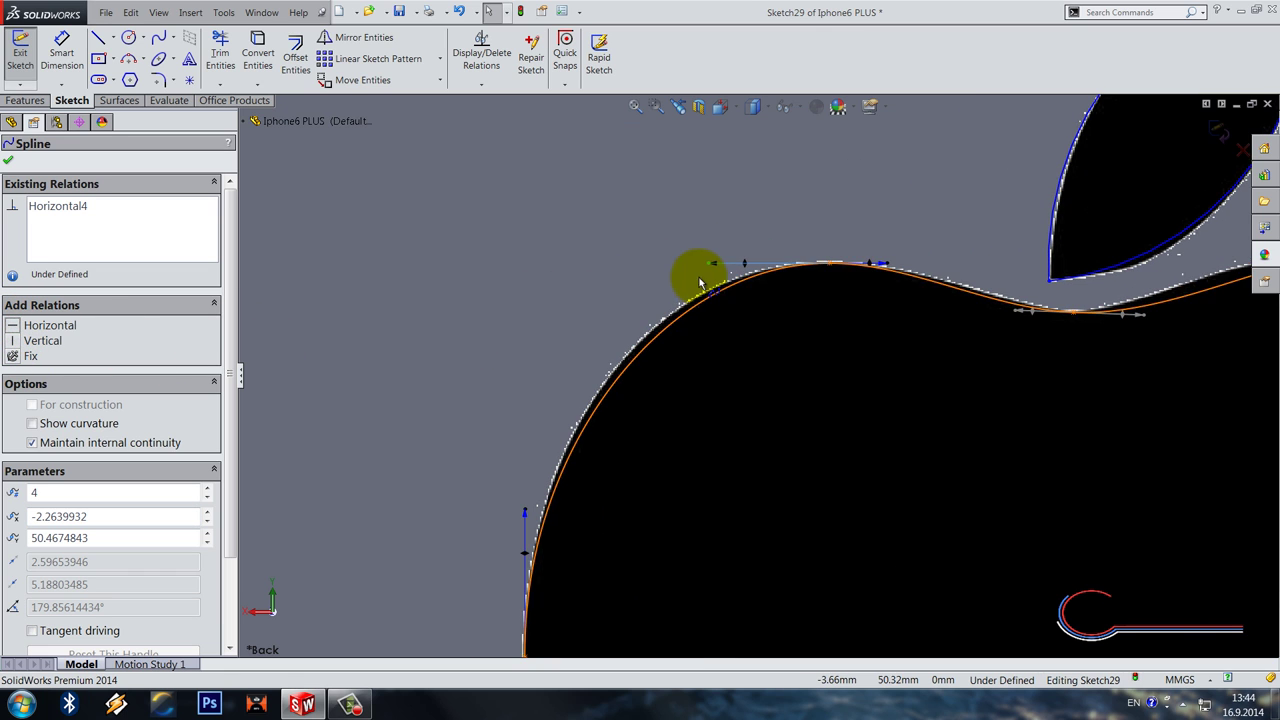
pyautogui.scroll(4, 603, 385)
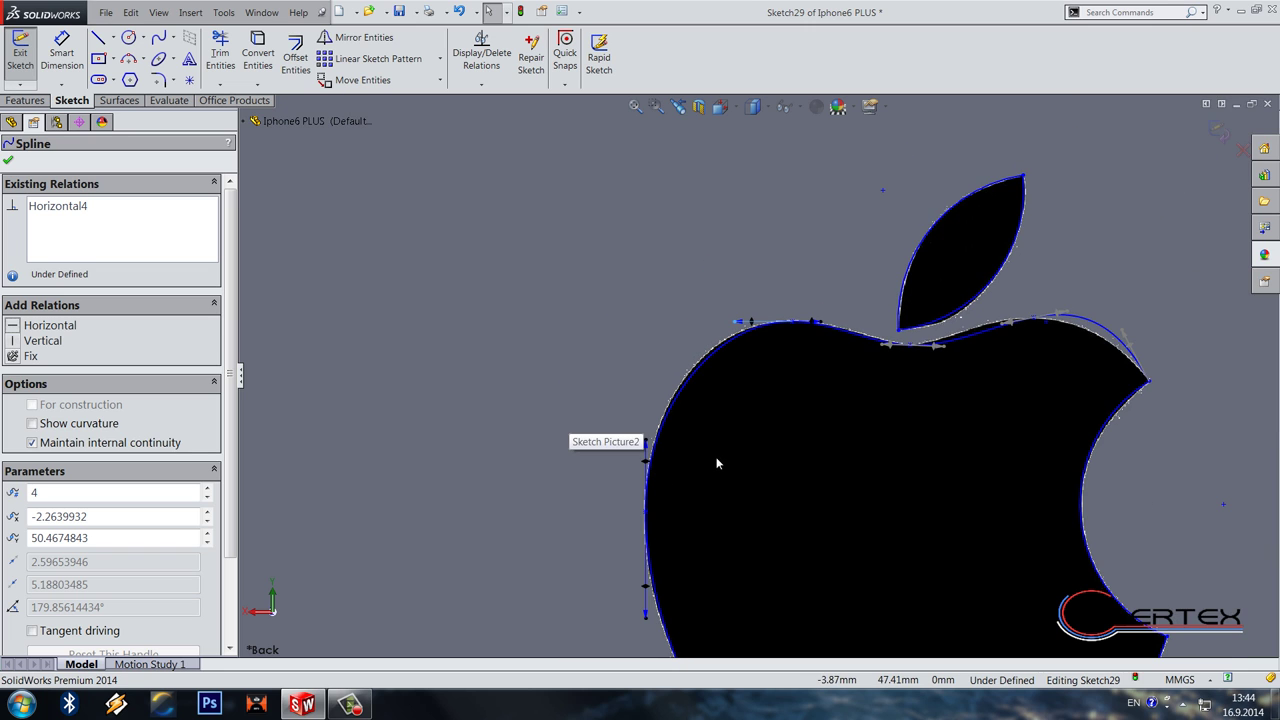
pyautogui.scroll(-4, 635, 441)
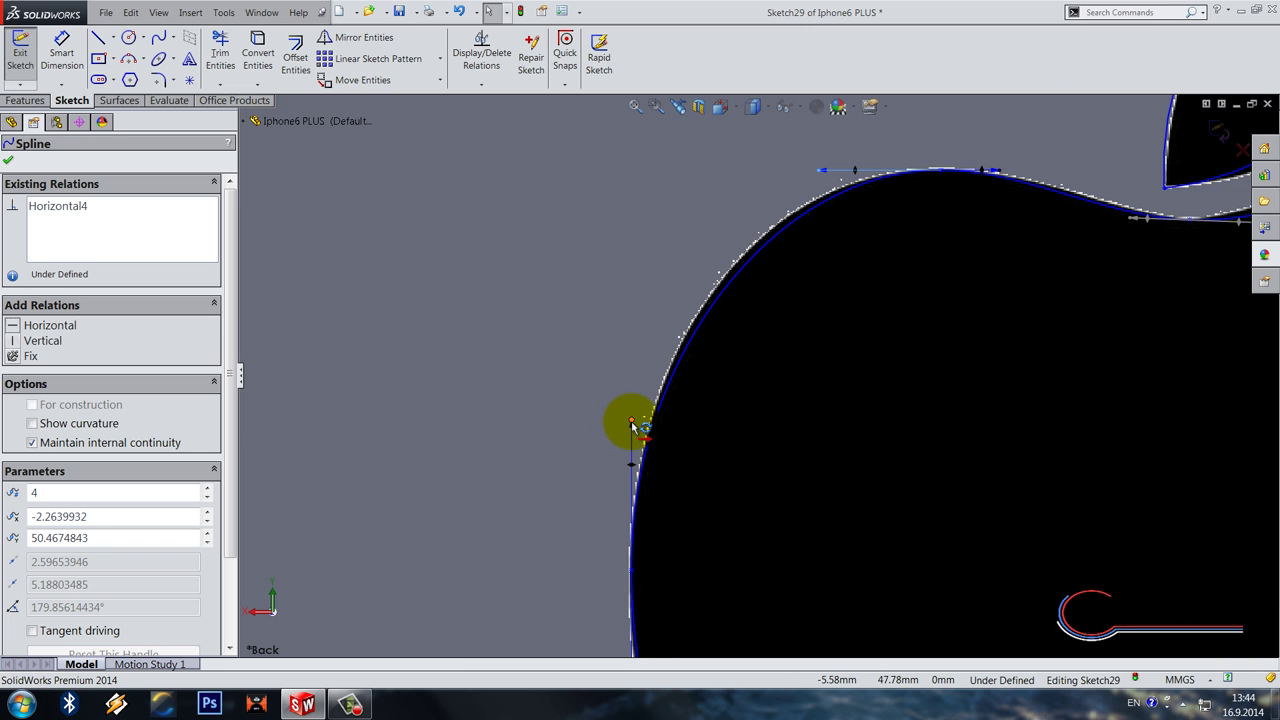
pyautogui.click(630, 411)
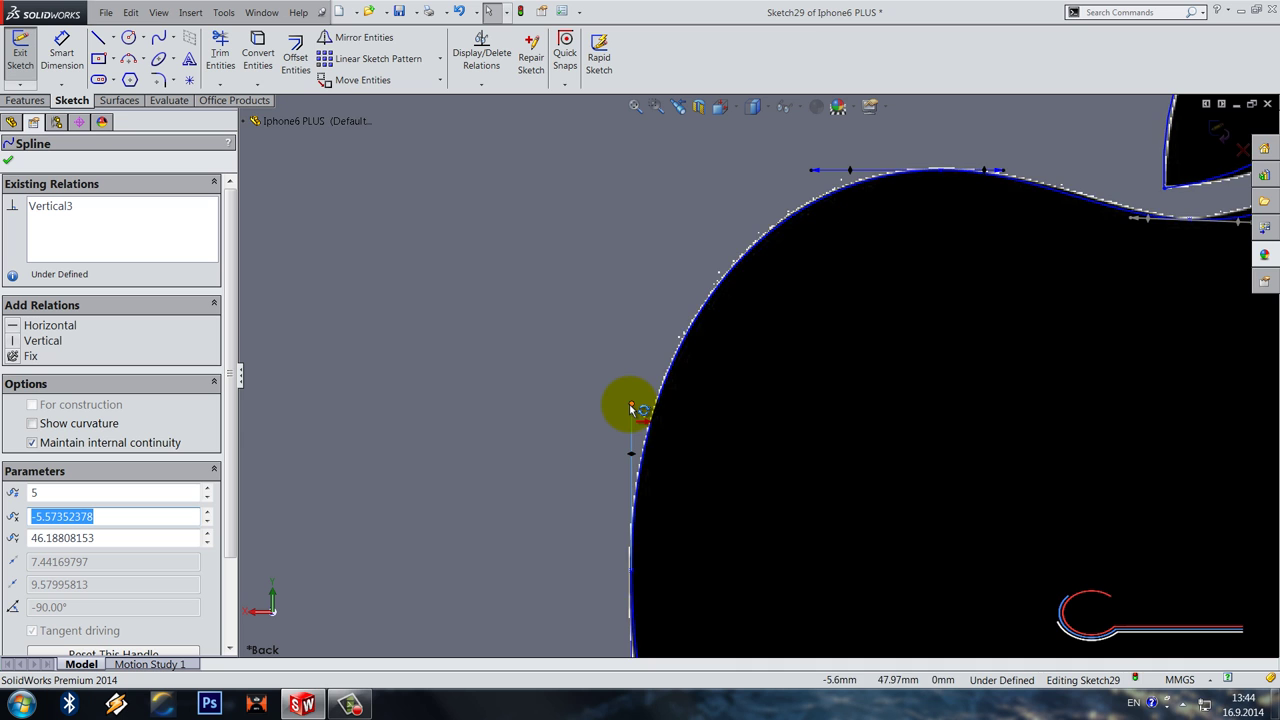
pyautogui.scroll(5, 630, 409)
pyautogui.scroll(-2, 838, 345)
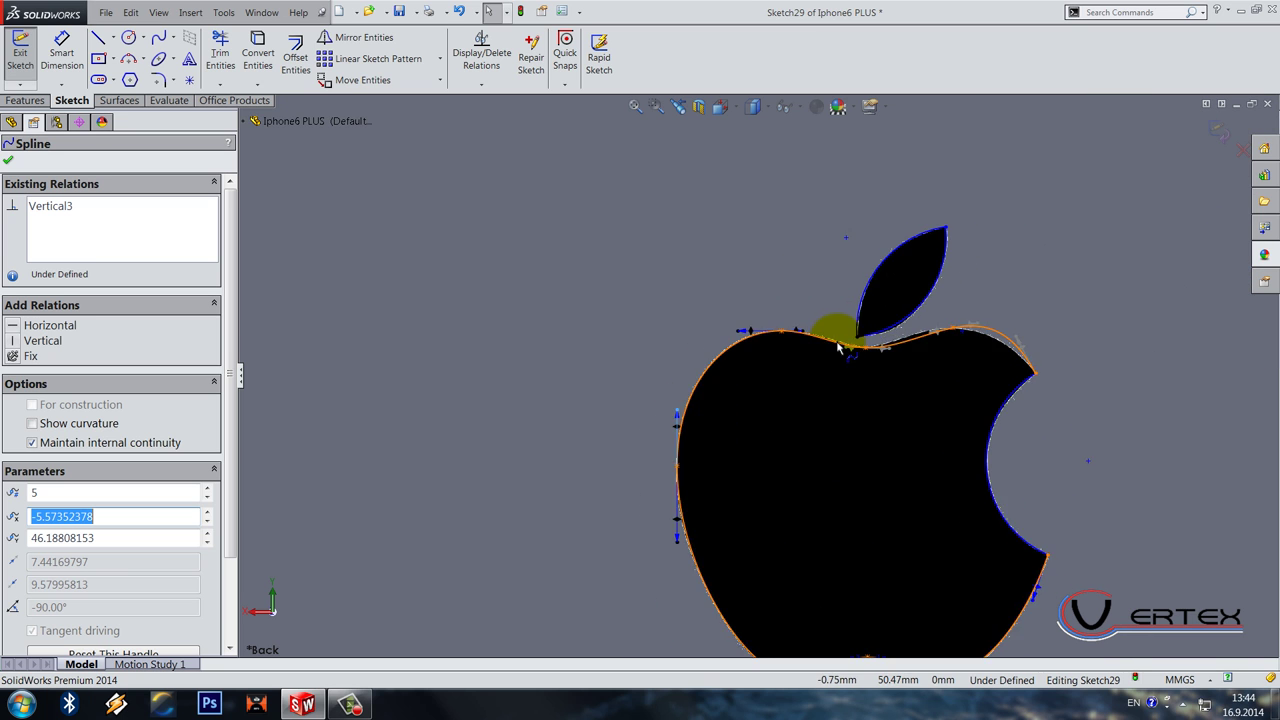
pyautogui.scroll(-3, 838, 345)
pyautogui.scroll(1, 979, 328)
pyautogui.scroll(1, 994, 344)
pyautogui.scroll(-2, 894, 348)
pyautogui.scroll(-2, 655, 400)
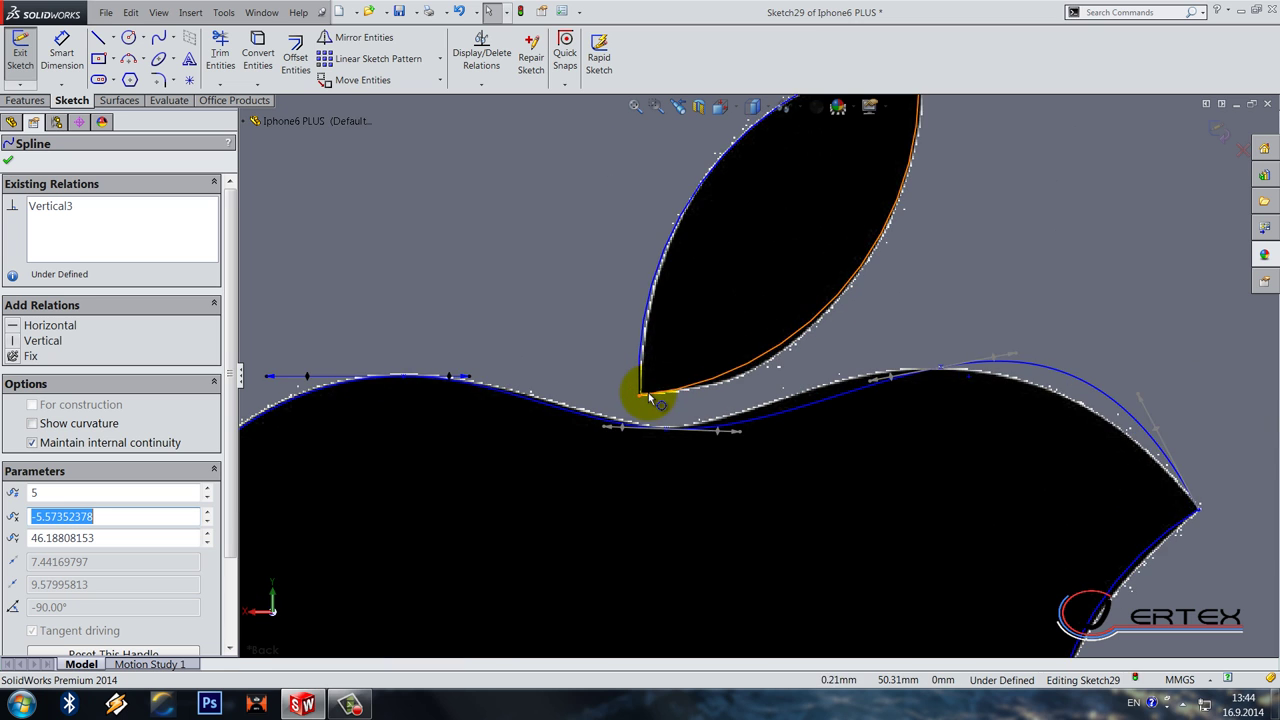
pyautogui.scroll(-2, 501, 383)
pyautogui.click(486, 368)
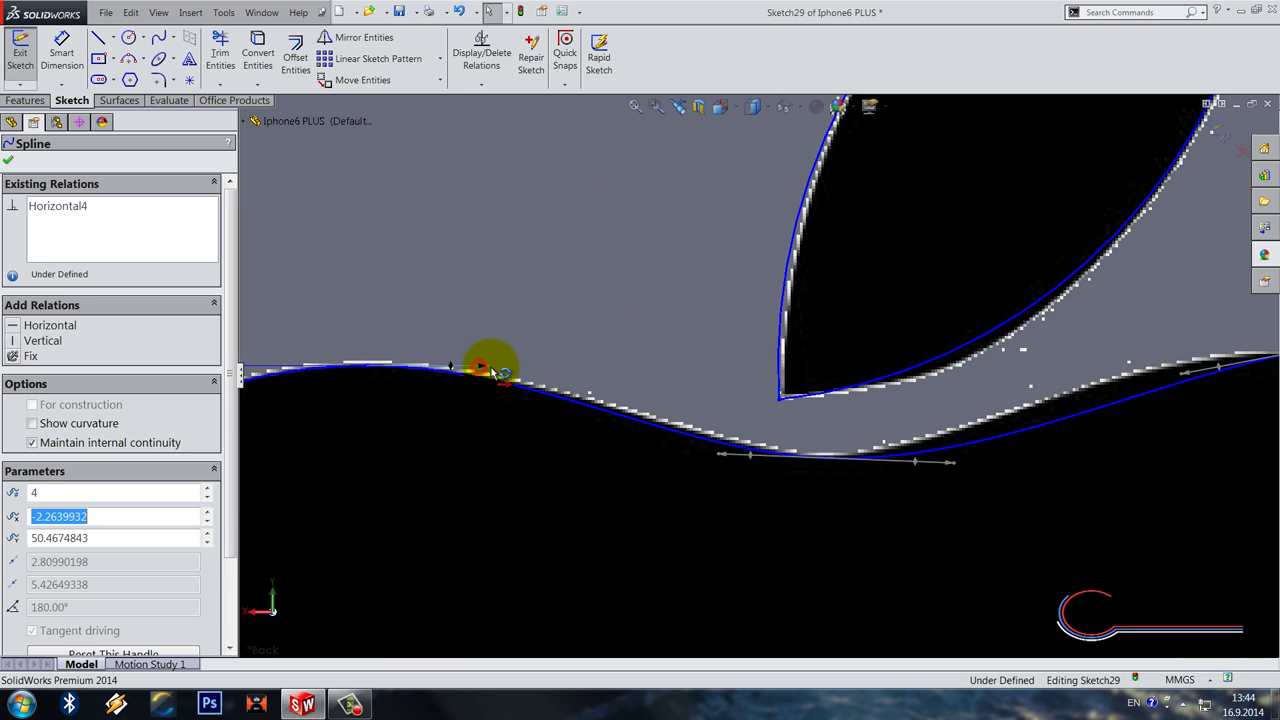
# Step: Make the tangent handle at the top central dip horizontal and move its spline point up onto the picture's edge
pyautogui.scroll(-2, 908, 487)
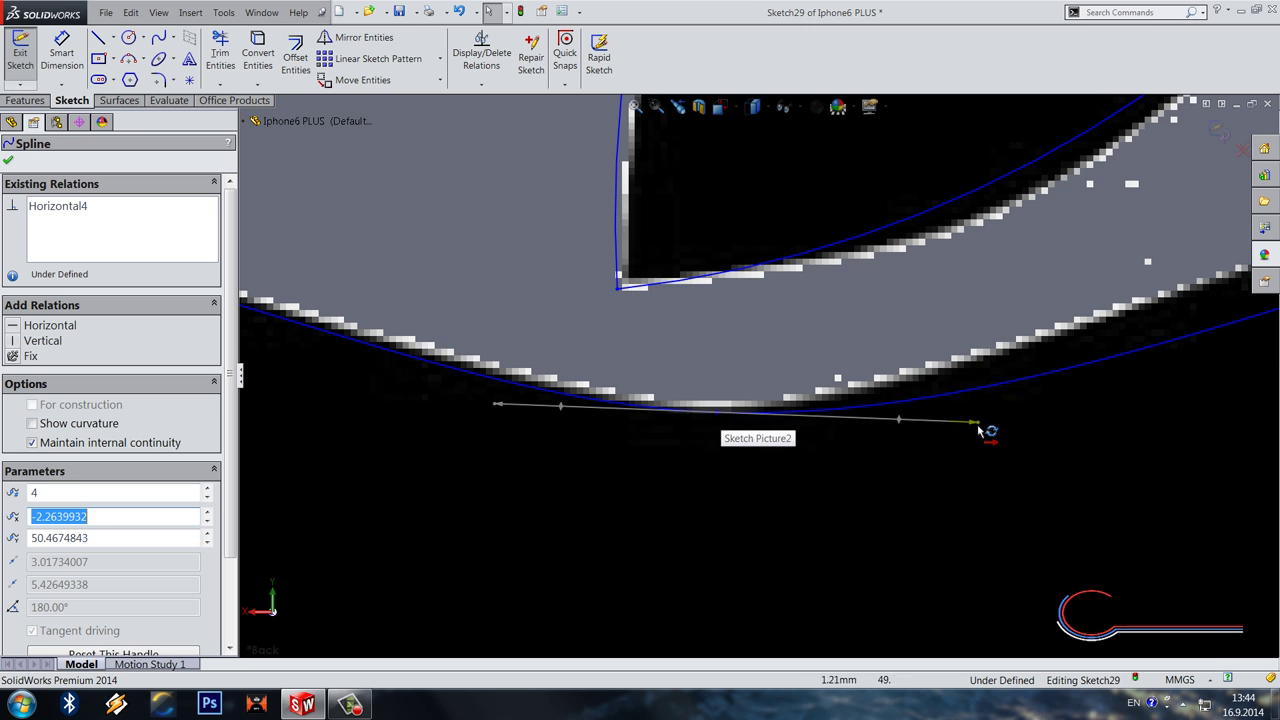
pyautogui.moveTo(975, 430); pyautogui.dragTo(969, 422)
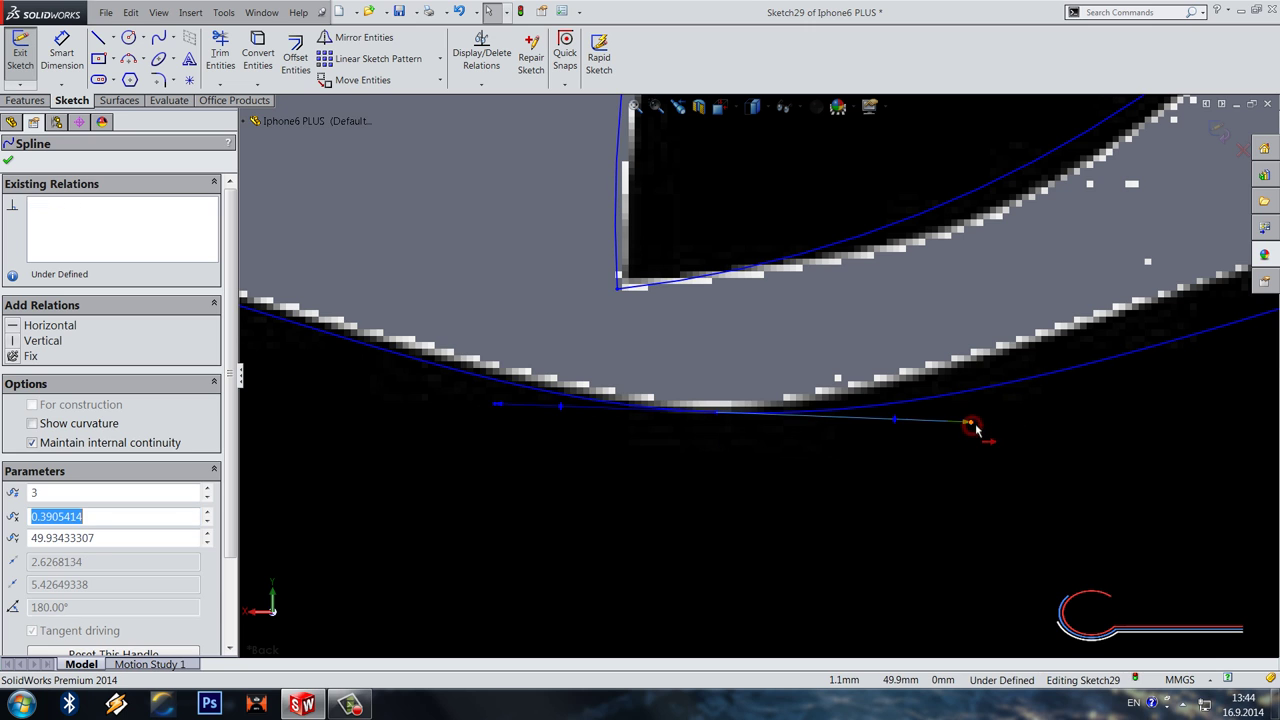
pyautogui.click(14, 330)
pyautogui.scroll(-3, 712, 410)
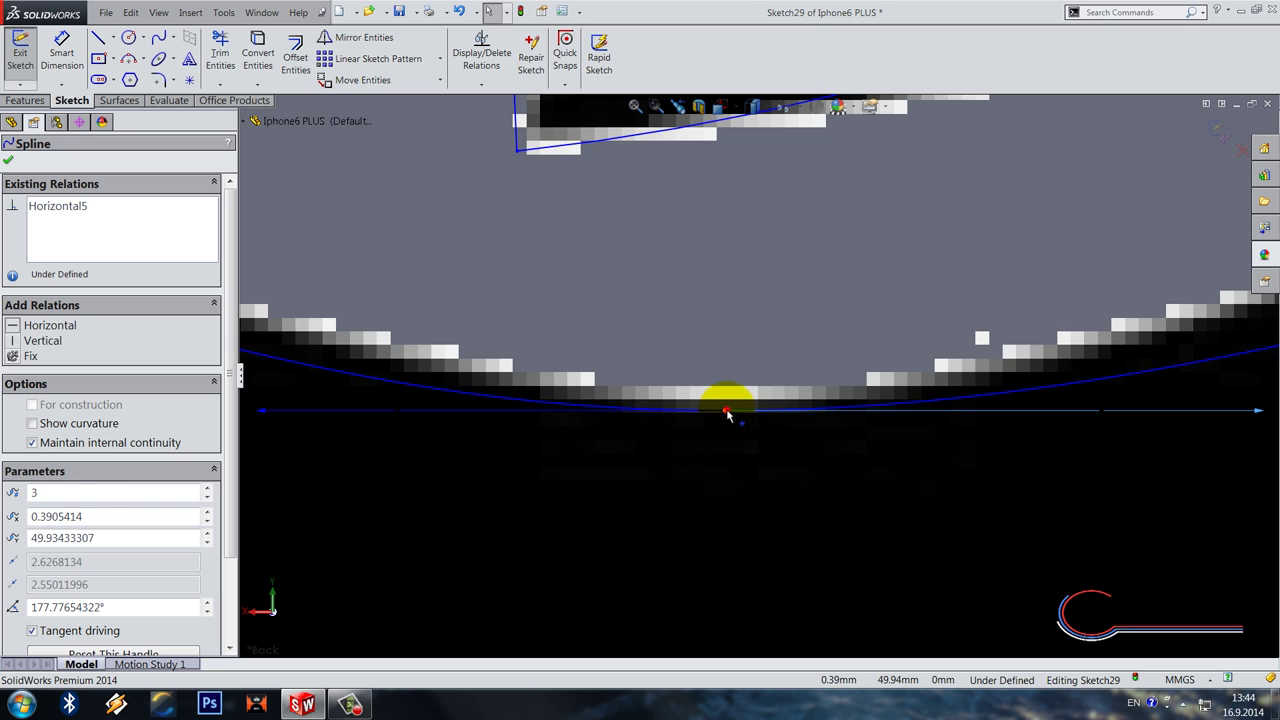
pyautogui.click(726, 408)
pyautogui.moveTo(726, 408); pyautogui.dragTo(724, 397)
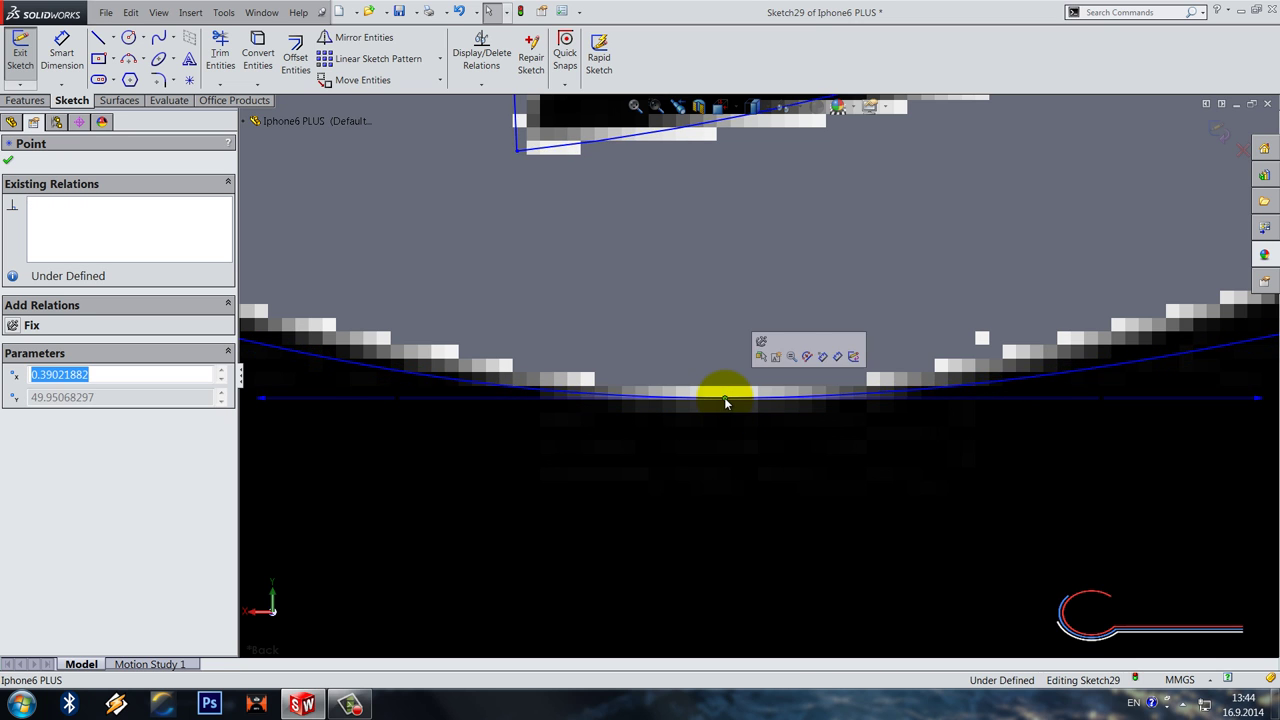
# Step: Adjust the facing tangent handles of the upper left lobe and central dip, shortening the dip's handle to match the outline between them
pyautogui.scroll(2, 726, 404)
pyautogui.scroll(3, 726, 404)
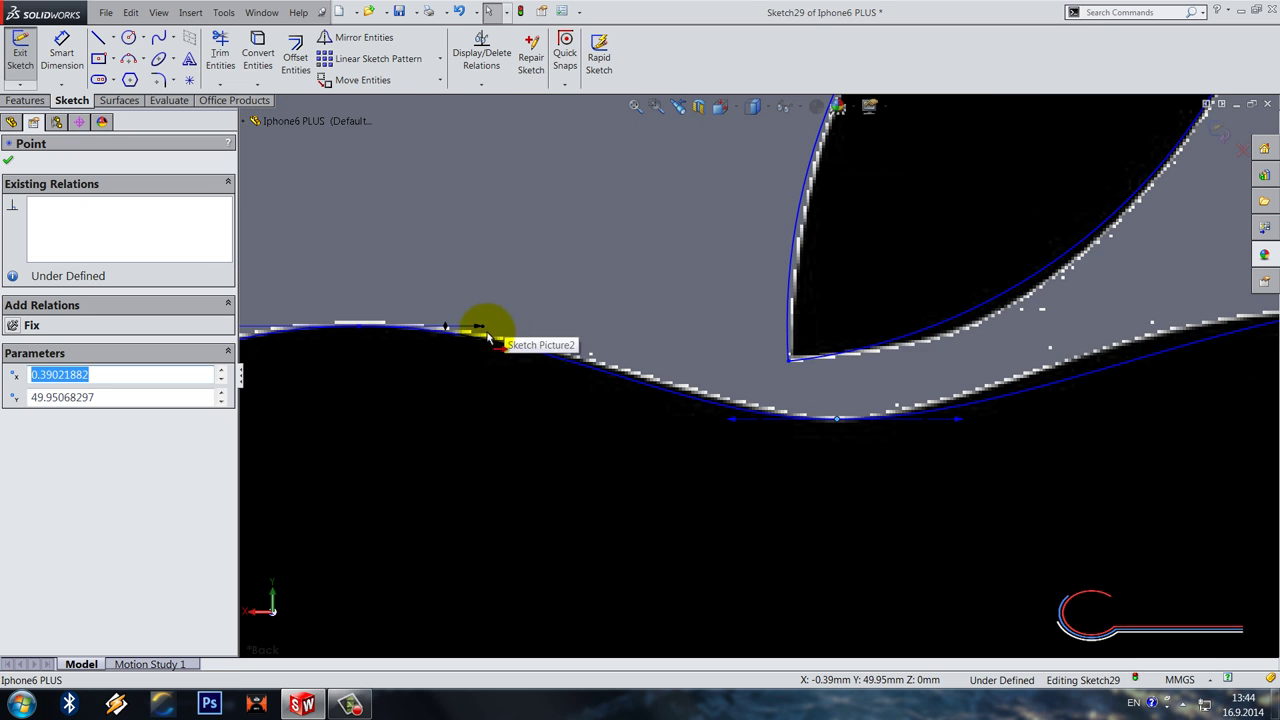
pyautogui.click(495, 330)
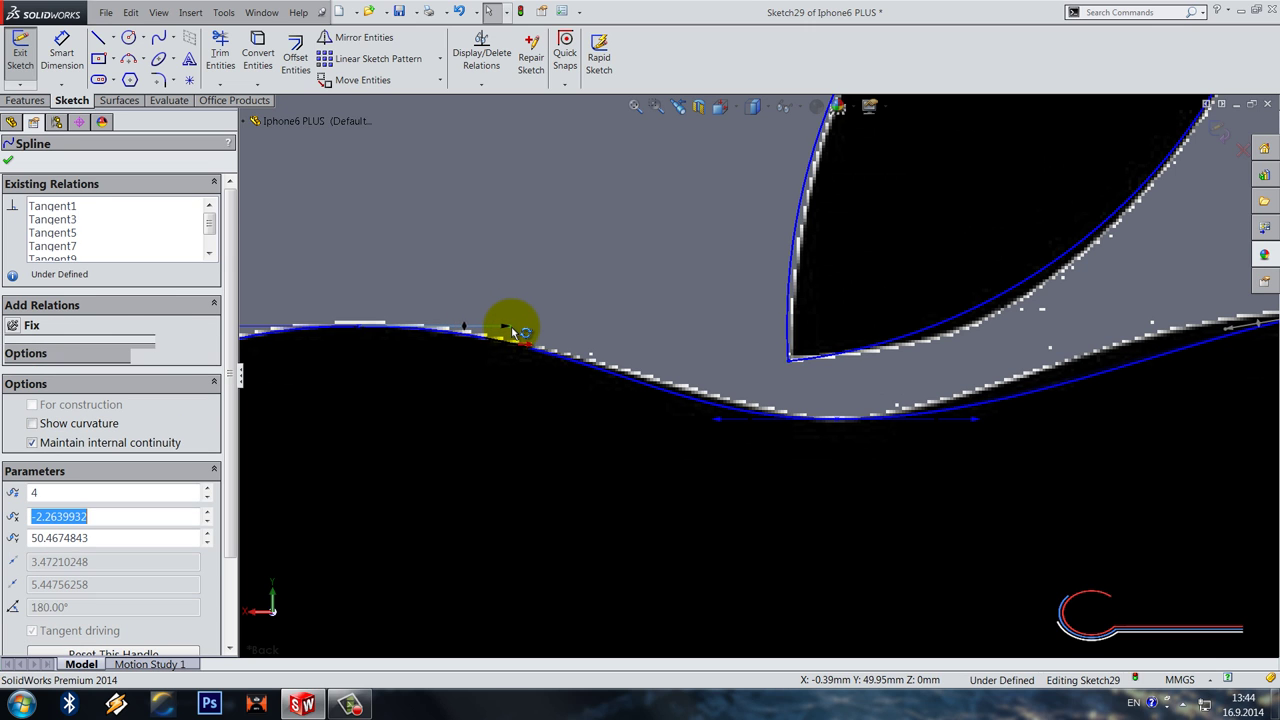
pyautogui.click(740, 410)
pyautogui.moveTo(720, 419); pyautogui.dragTo(777, 417)
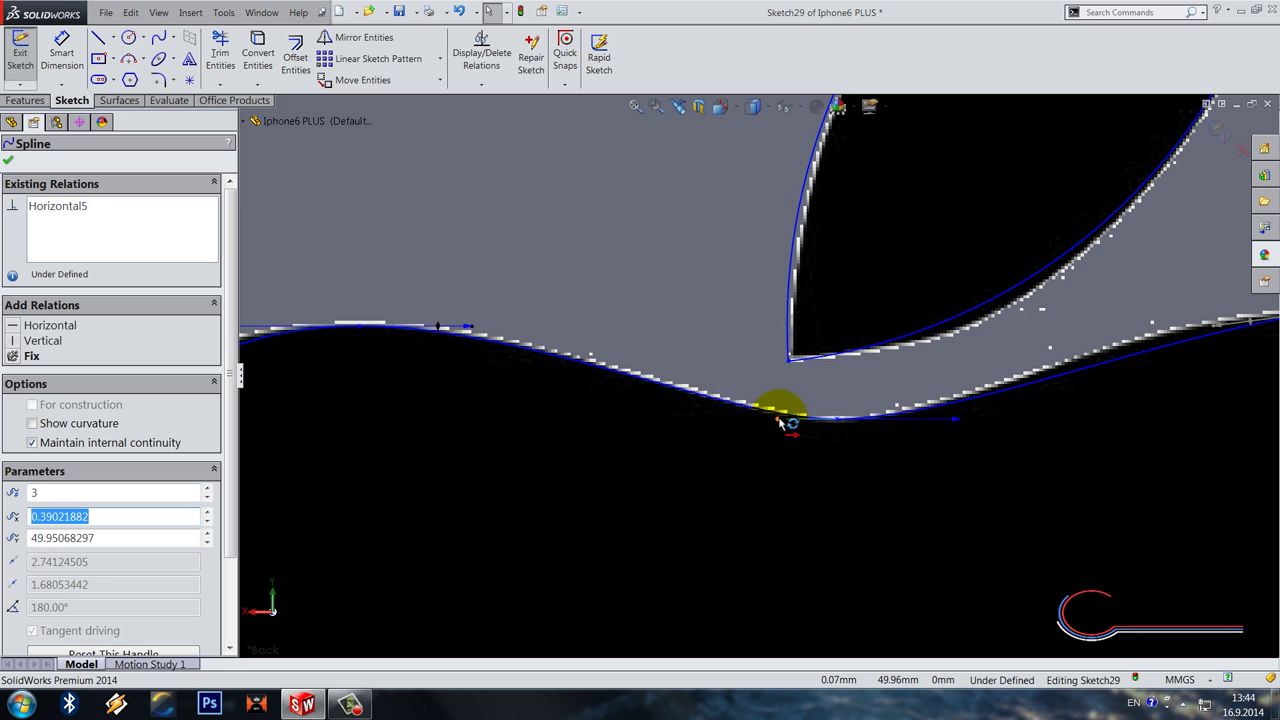
# Step: Refit the apple's left half by adjusting the outer handles of the lower and upper left lobes and the left side's lower handle
pyautogui.scroll(5, 779, 421)
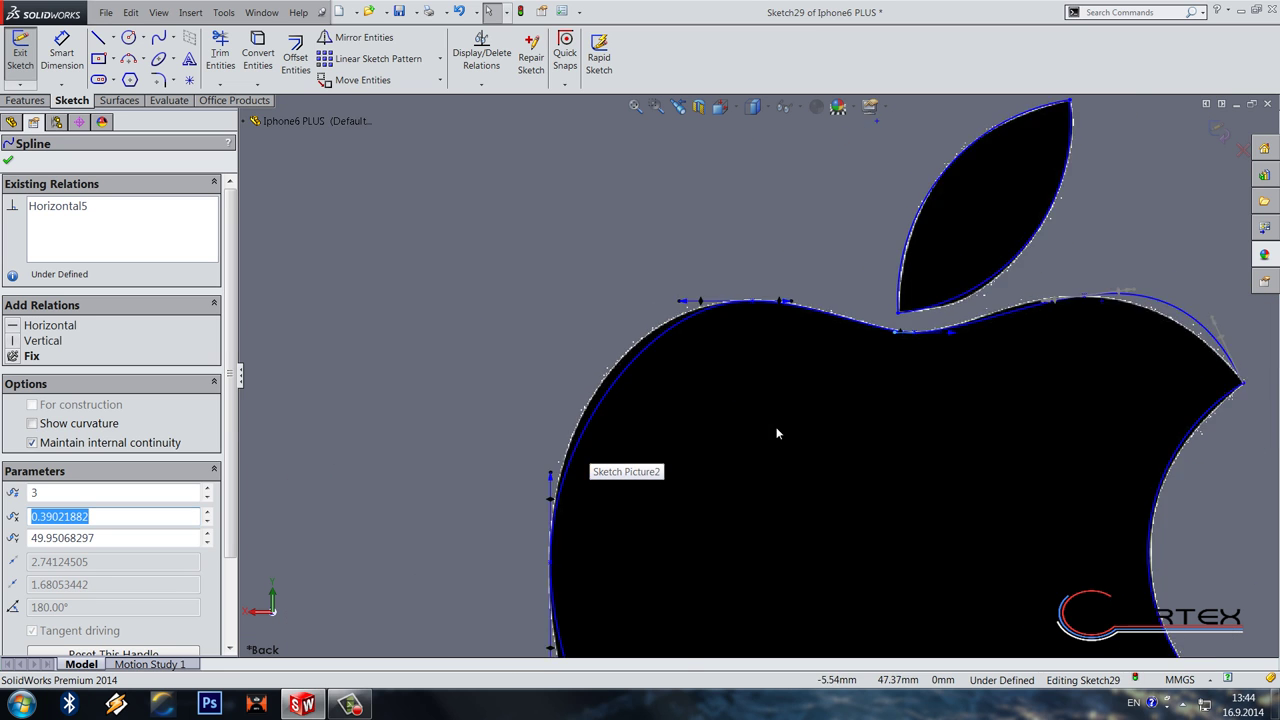
pyautogui.scroll(5, 785, 432)
pyautogui.scroll(-6, 711, 434)
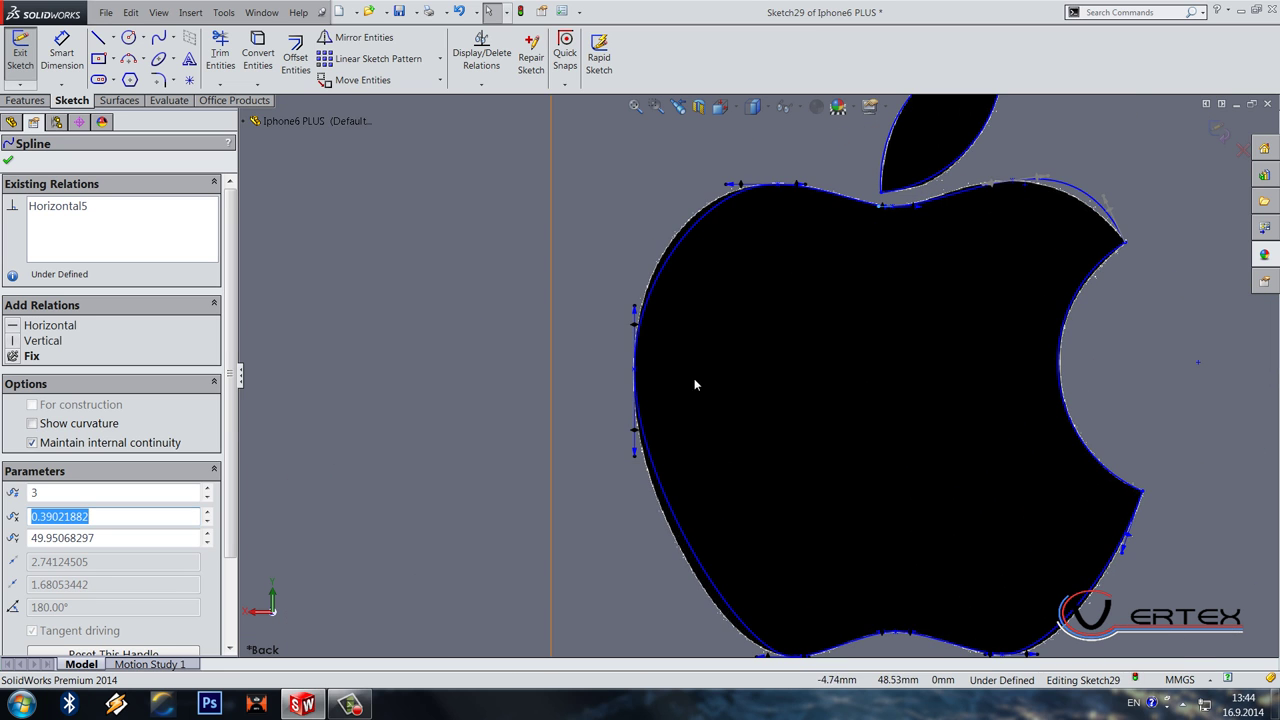
pyautogui.scroll(2, 771, 550)
pyautogui.click(771, 570)
pyautogui.moveTo(758, 575)
pyautogui.mouseDown()
pyautogui.moveTo(741, 577)
pyautogui.moveTo(760, 575)
pyautogui.mouseUp()
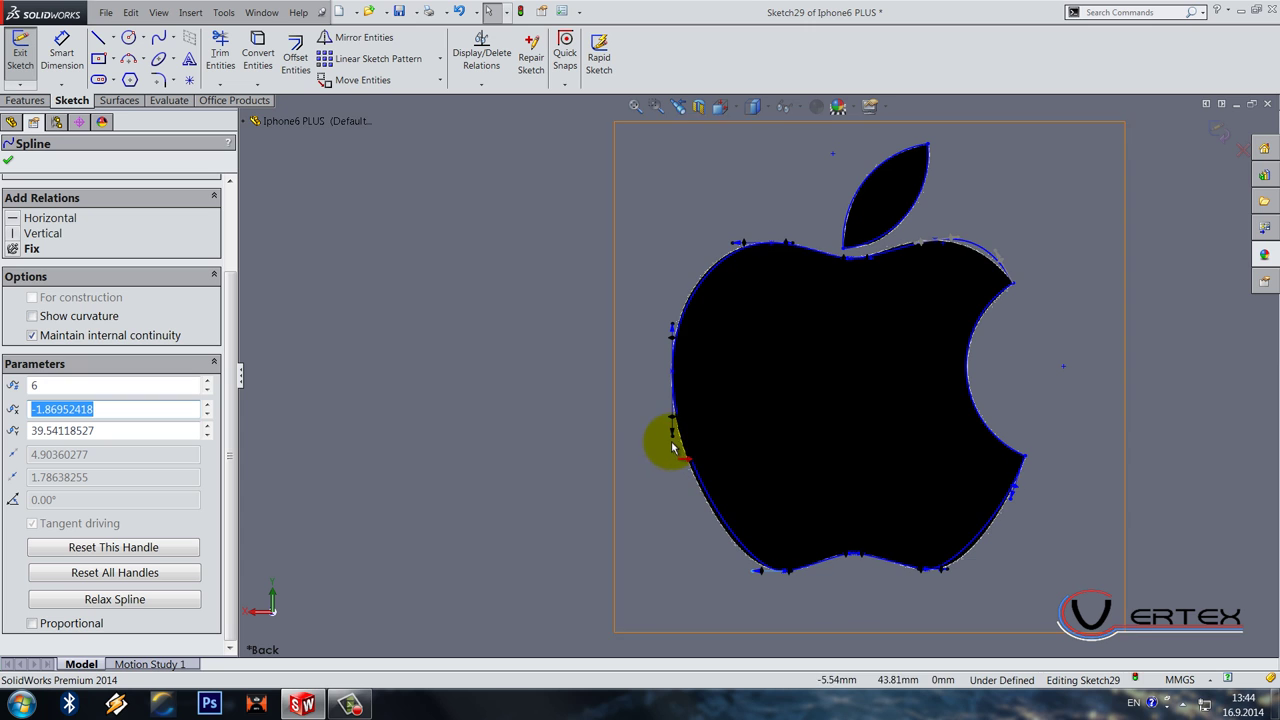
pyautogui.moveTo(672, 440); pyautogui.dragTo(667, 457)
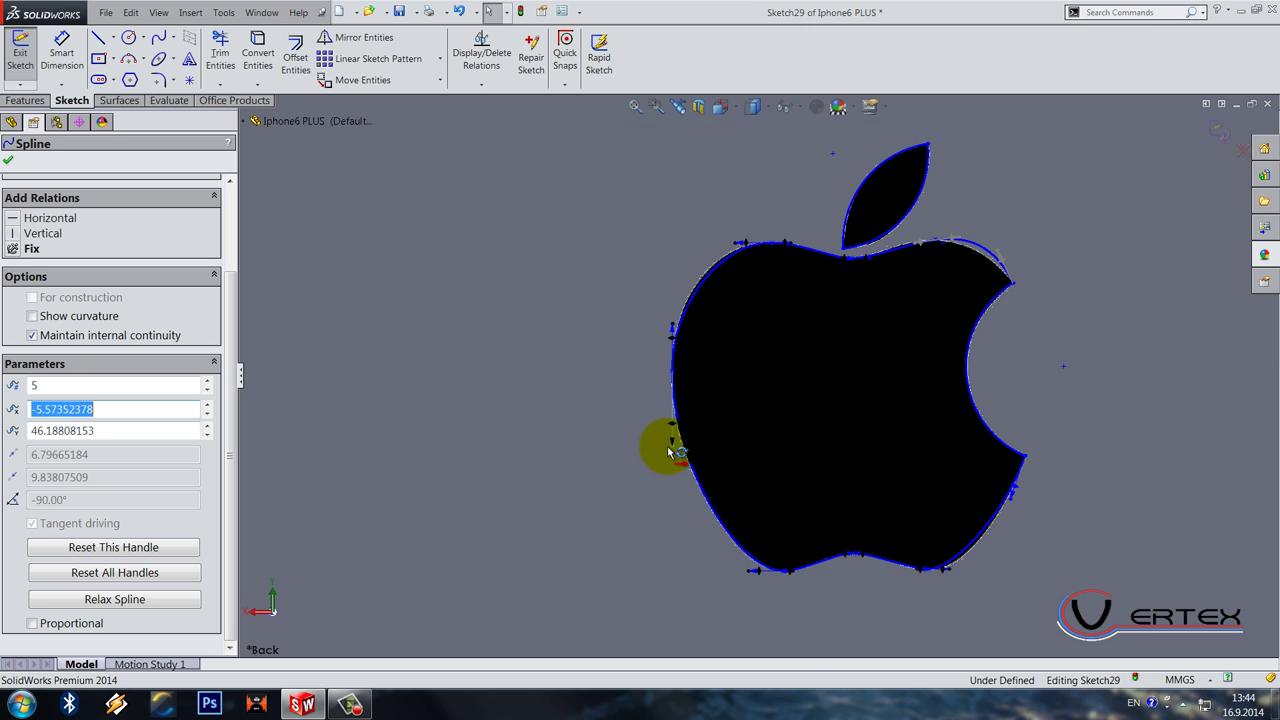
pyautogui.scroll(-3, 700, 290)
pyautogui.click(733, 295)
# Step: Fit the end handle at the bite's upper corner to the picture and make the upper right lobe's tangent handle horizontal
pyautogui.scroll(3, 663, 317)
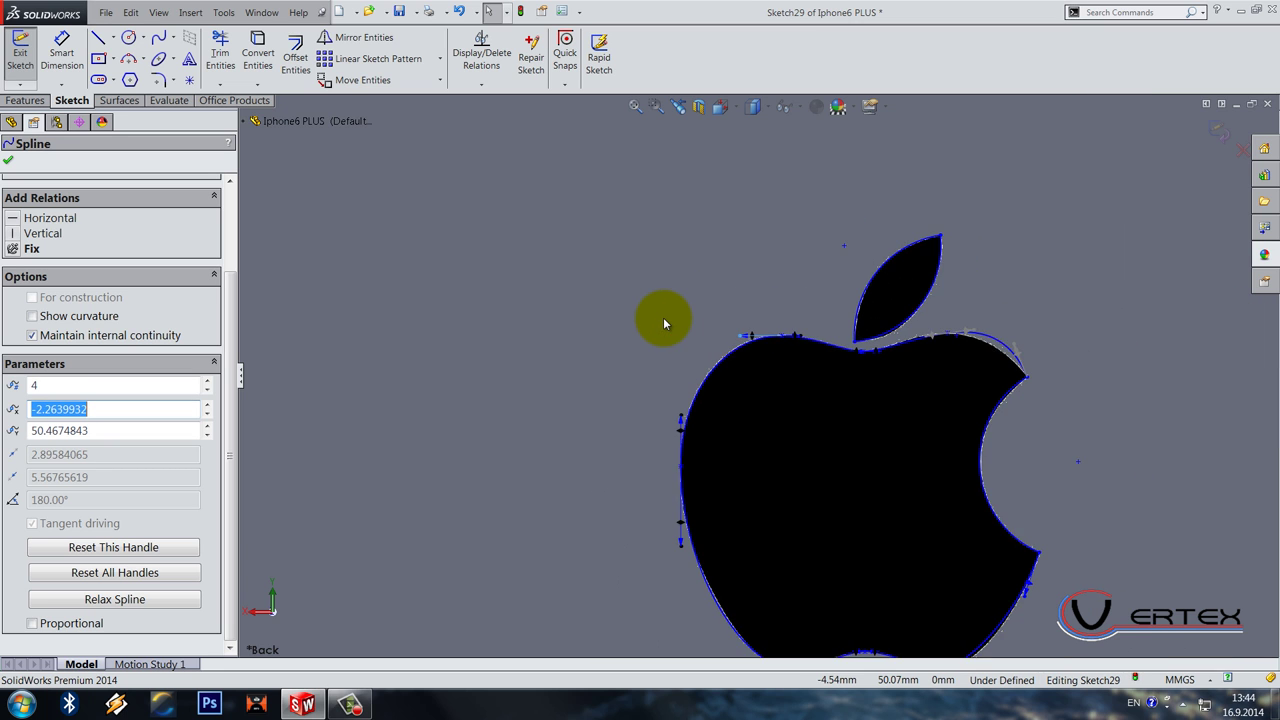
pyautogui.scroll(-2, 849, 360)
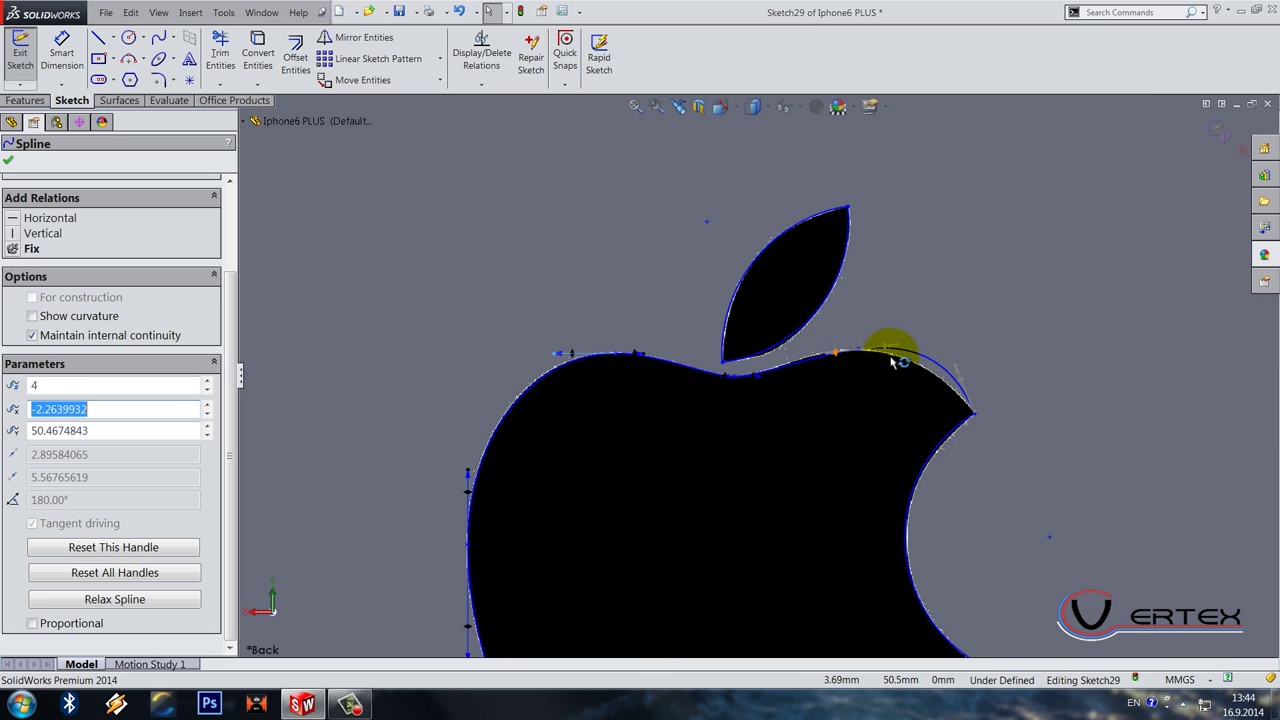
pyautogui.scroll(-3, 893, 360)
pyautogui.moveTo(966, 370); pyautogui.dragTo(968, 416)
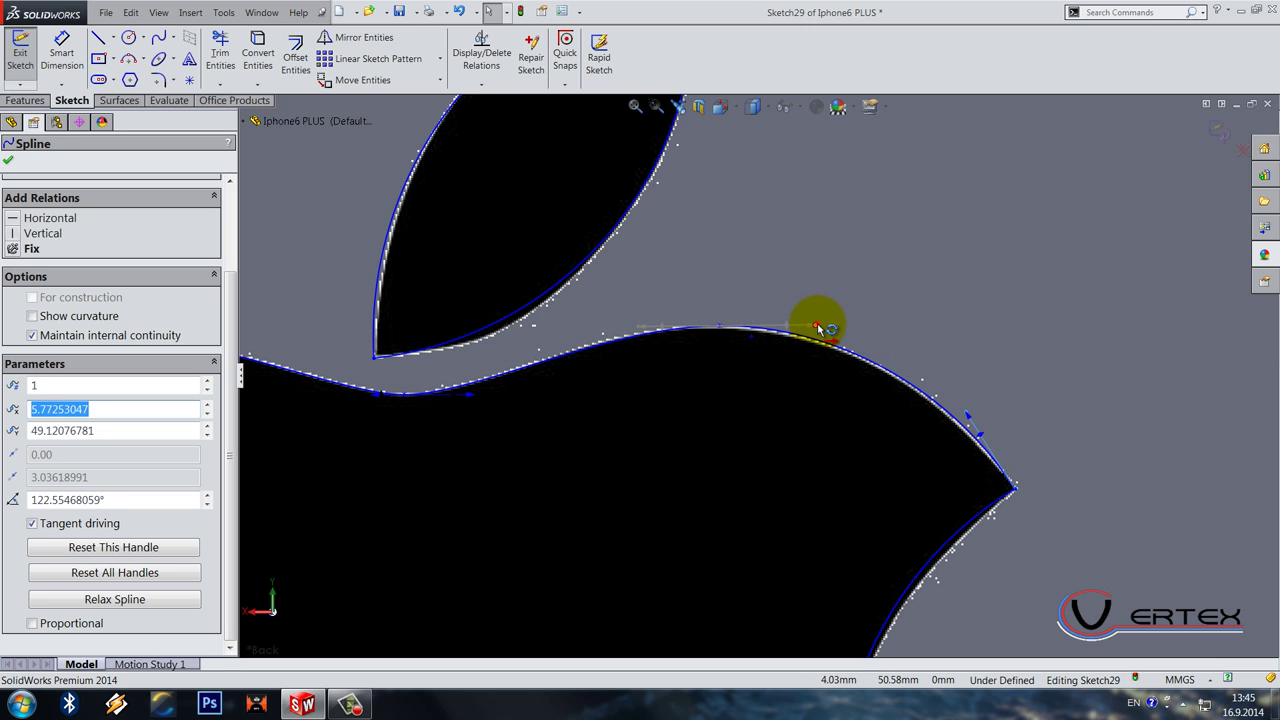
pyautogui.click(817, 324)
pyautogui.click(16, 218)
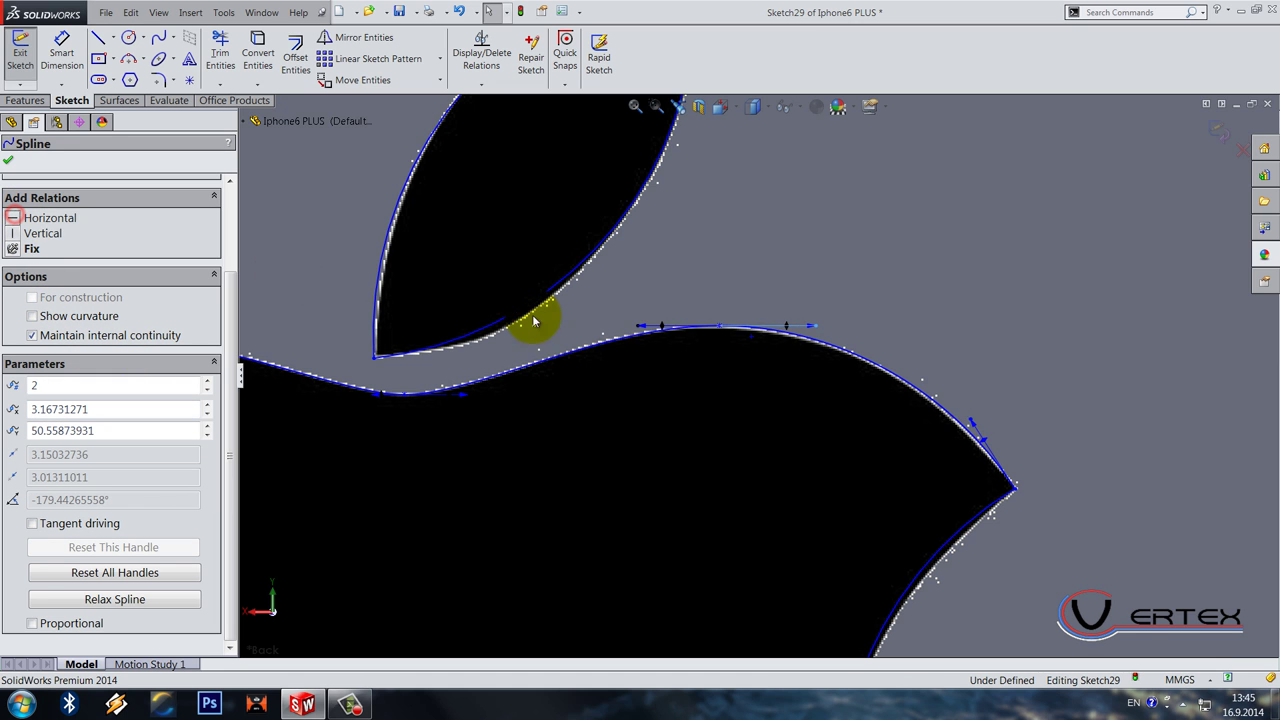
# Step: Move the upper right lobe's spline point down onto the edge of the apple picture
pyautogui.scroll(-4, 808, 329)
pyautogui.scroll(-3, 651, 343)
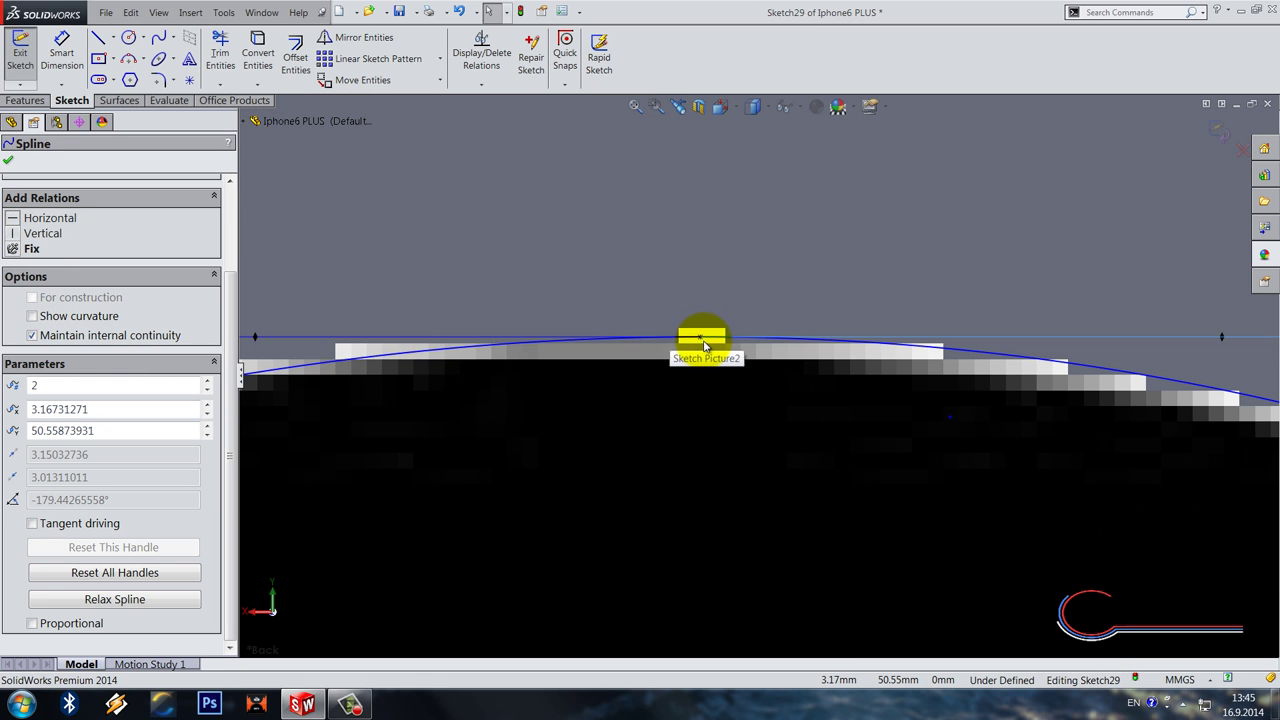
pyautogui.moveTo(700, 342); pyautogui.dragTo(698, 349)
pyautogui.scroll(10, 839, 396)
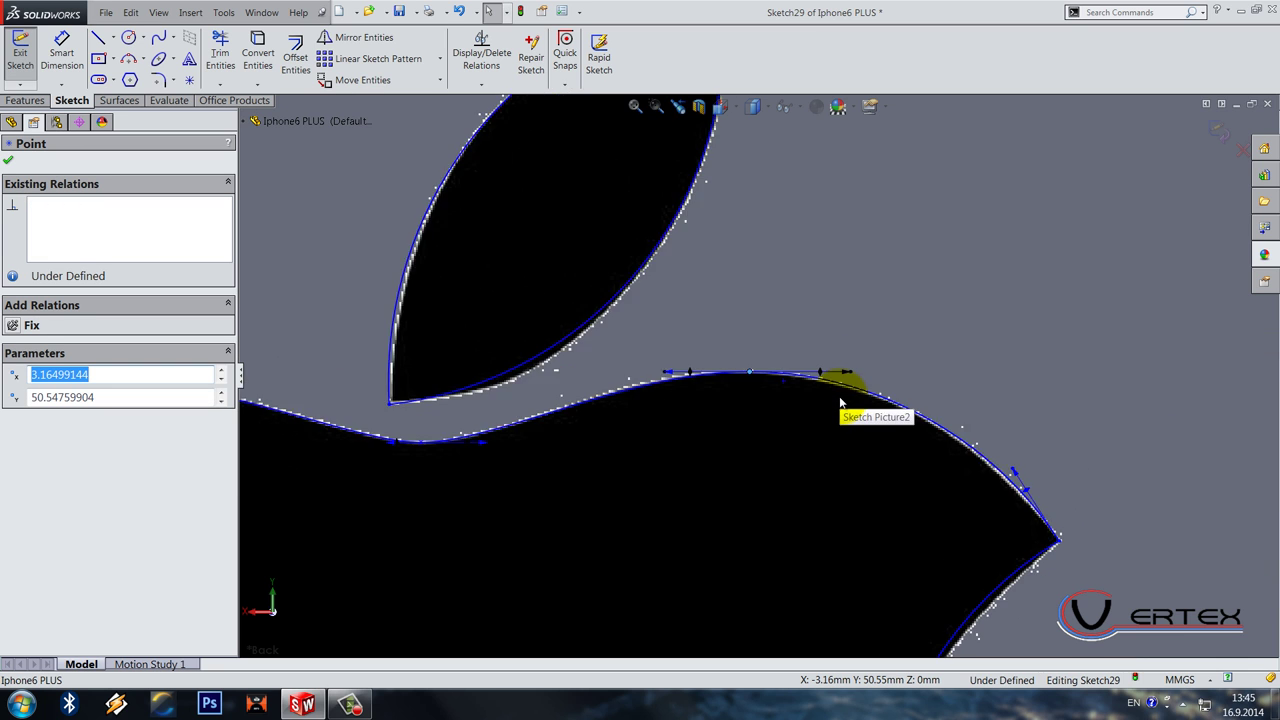
pyautogui.scroll(3, 768, 430)
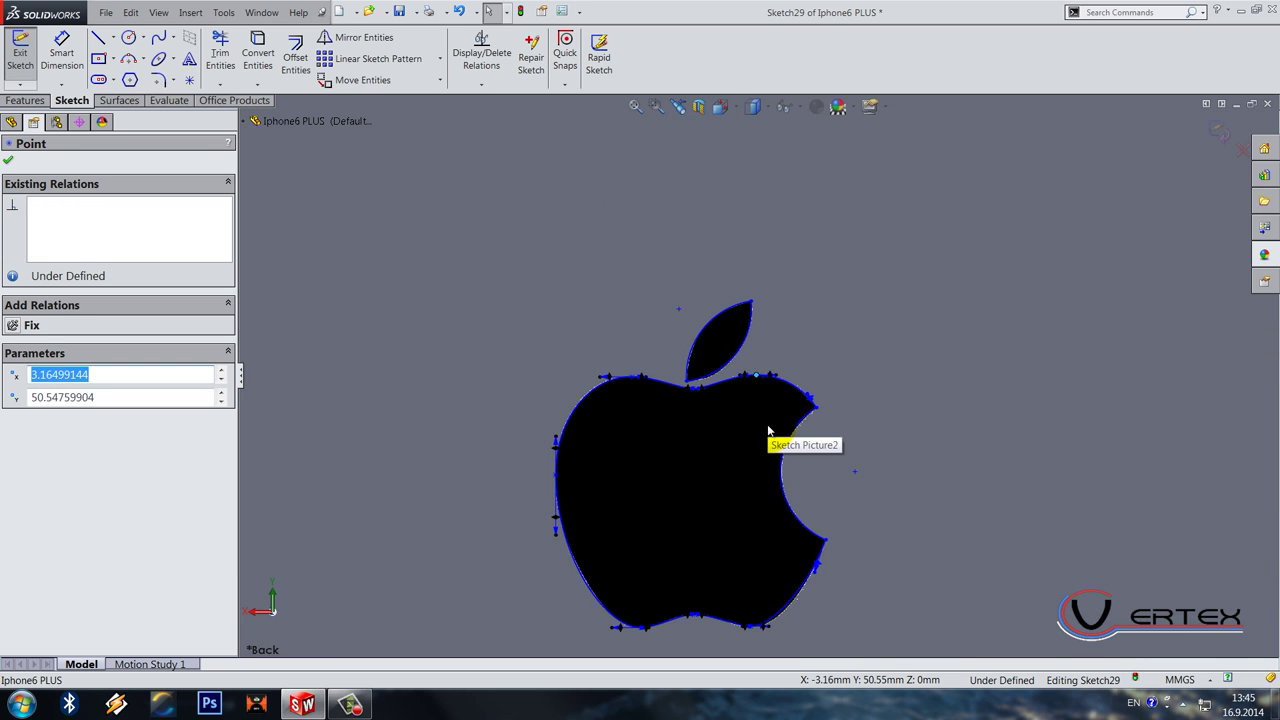
# Step: Fit the apple's lower right curve by adjusting the end handle at the bite's lower corner and lengthening the lower right lobe's outer handle
pyautogui.scroll(-6, 777, 614)
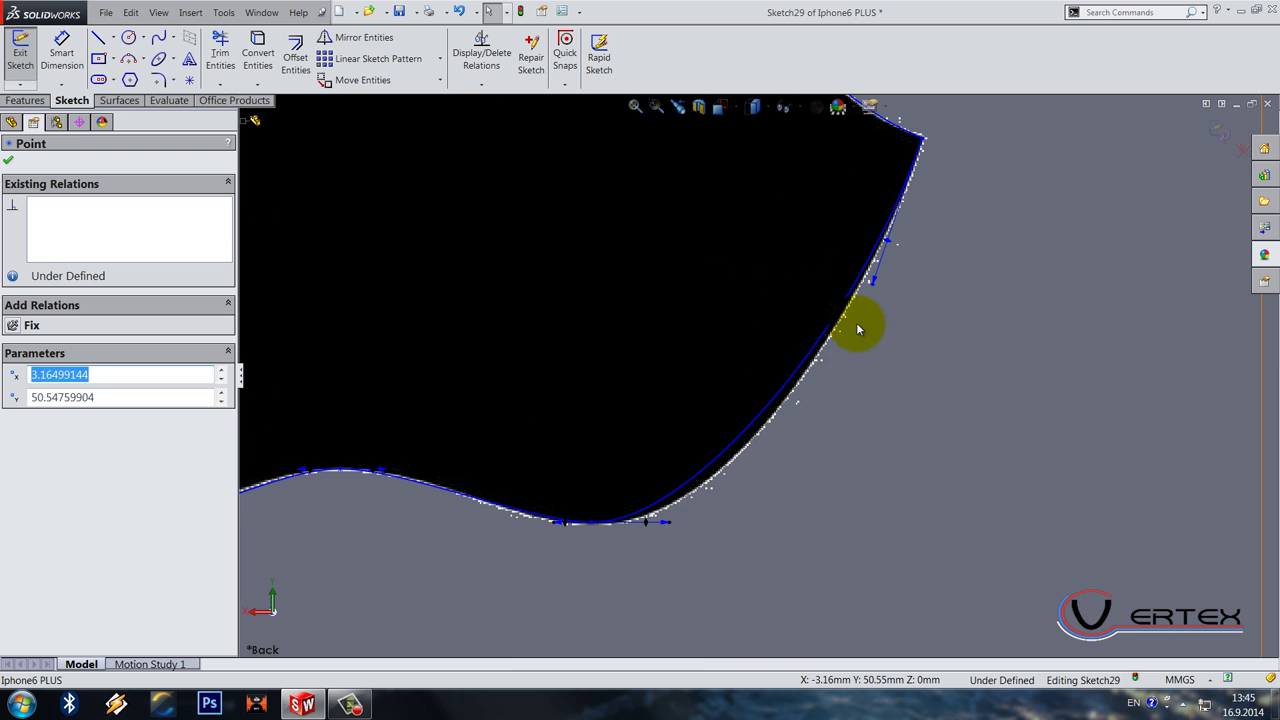
pyautogui.click(874, 293)
pyautogui.moveTo(880, 311); pyautogui.dragTo(884, 284)
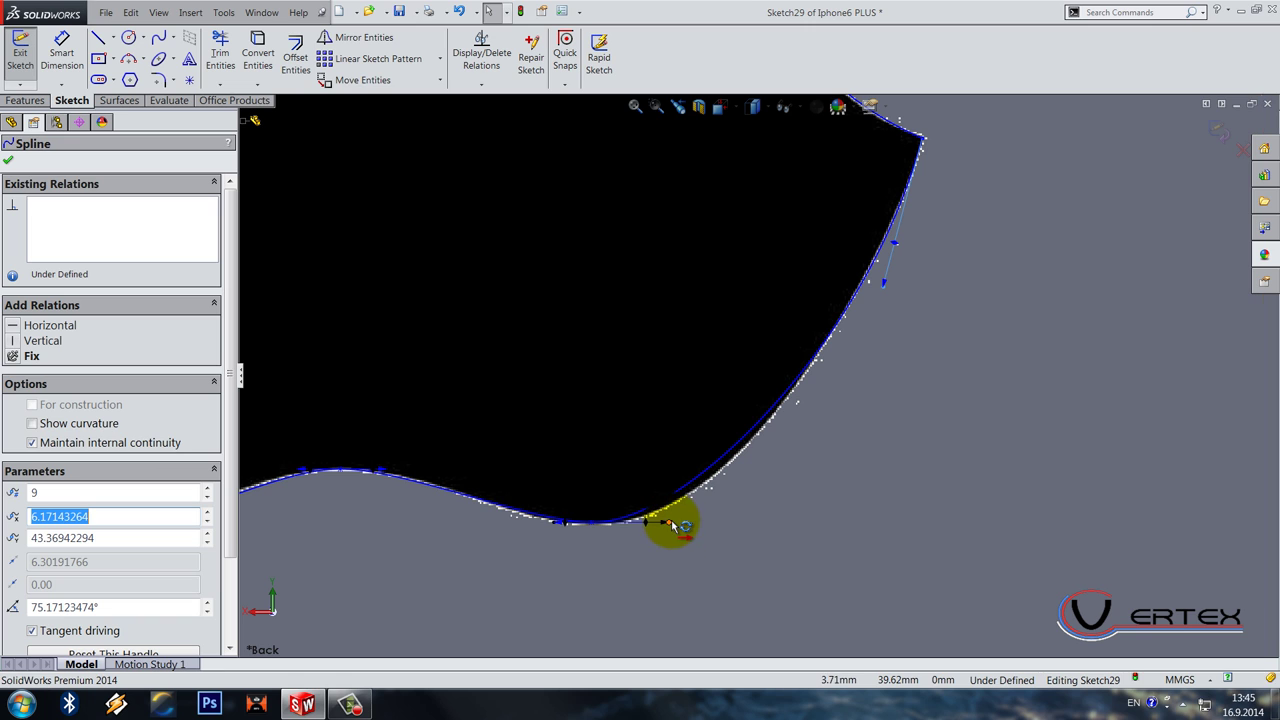
pyautogui.moveTo(672, 528); pyautogui.dragTo(706, 523)
pyautogui.click(887, 272)
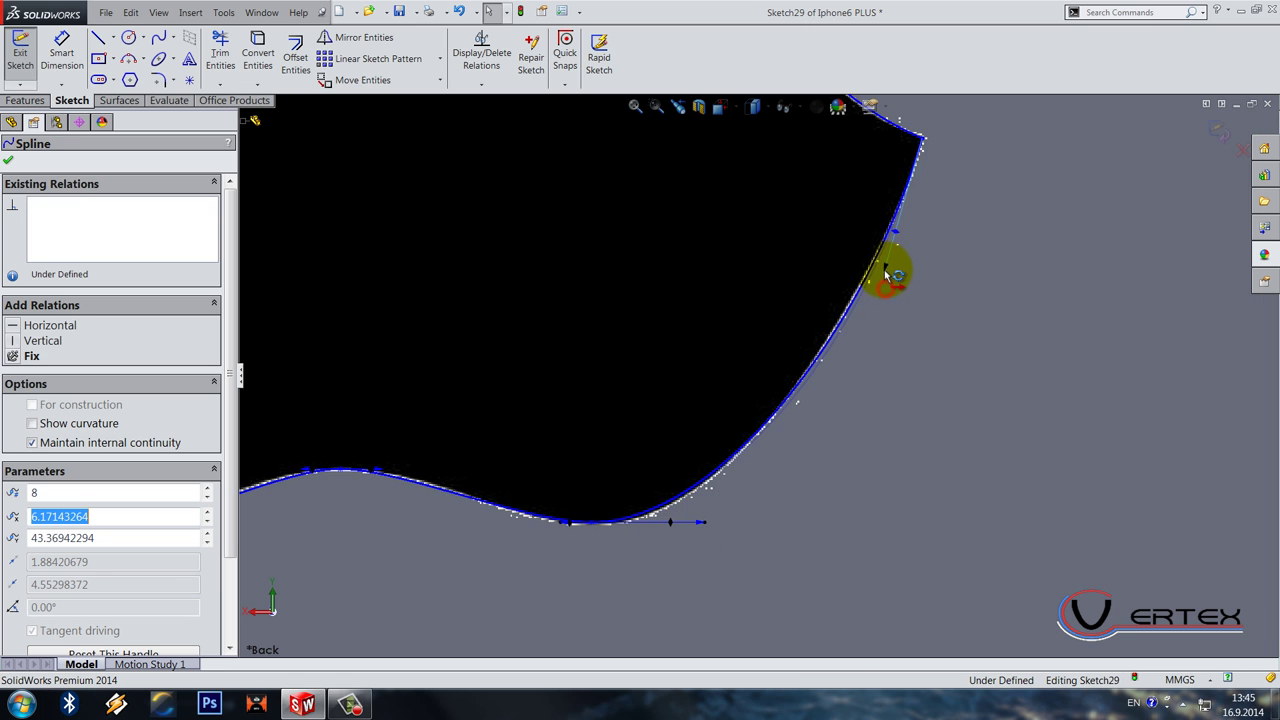
# Step: Adjust the outer tangent handle of the upper left lobe so the curve follows the picture's upper left edge
pyautogui.scroll(6, 449, 451)
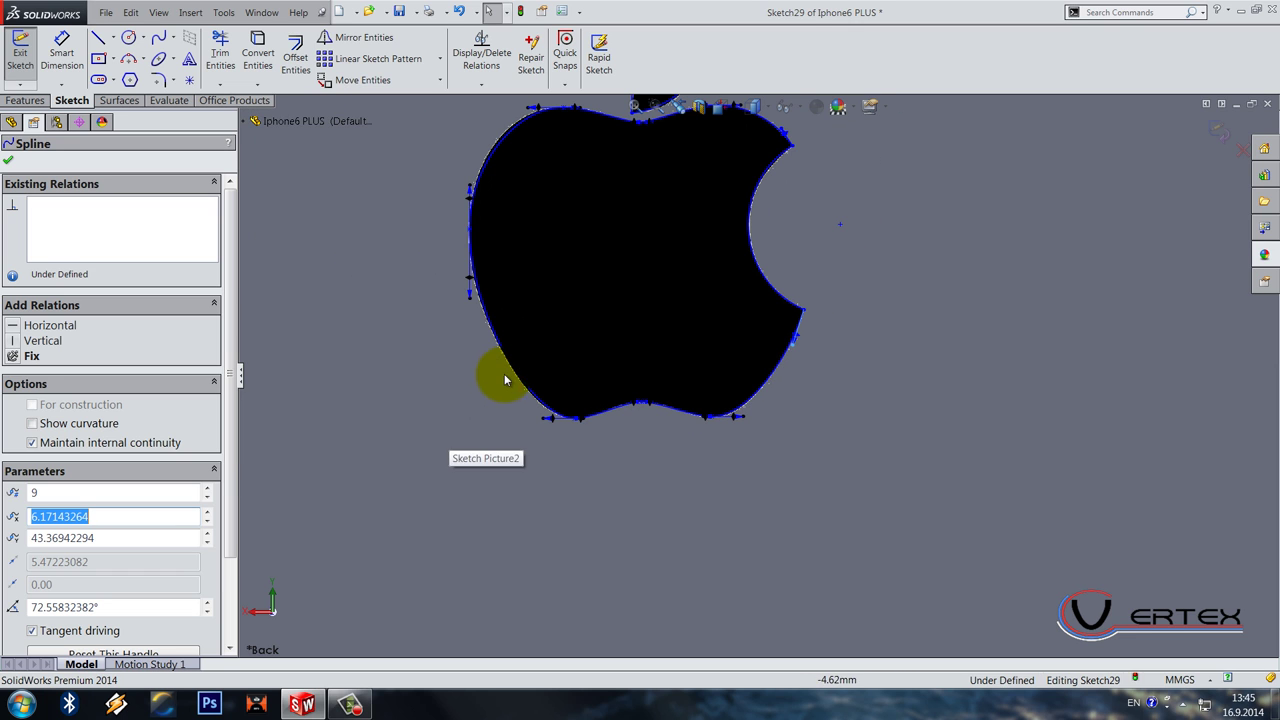
pyautogui.scroll(-6, 537, 177)
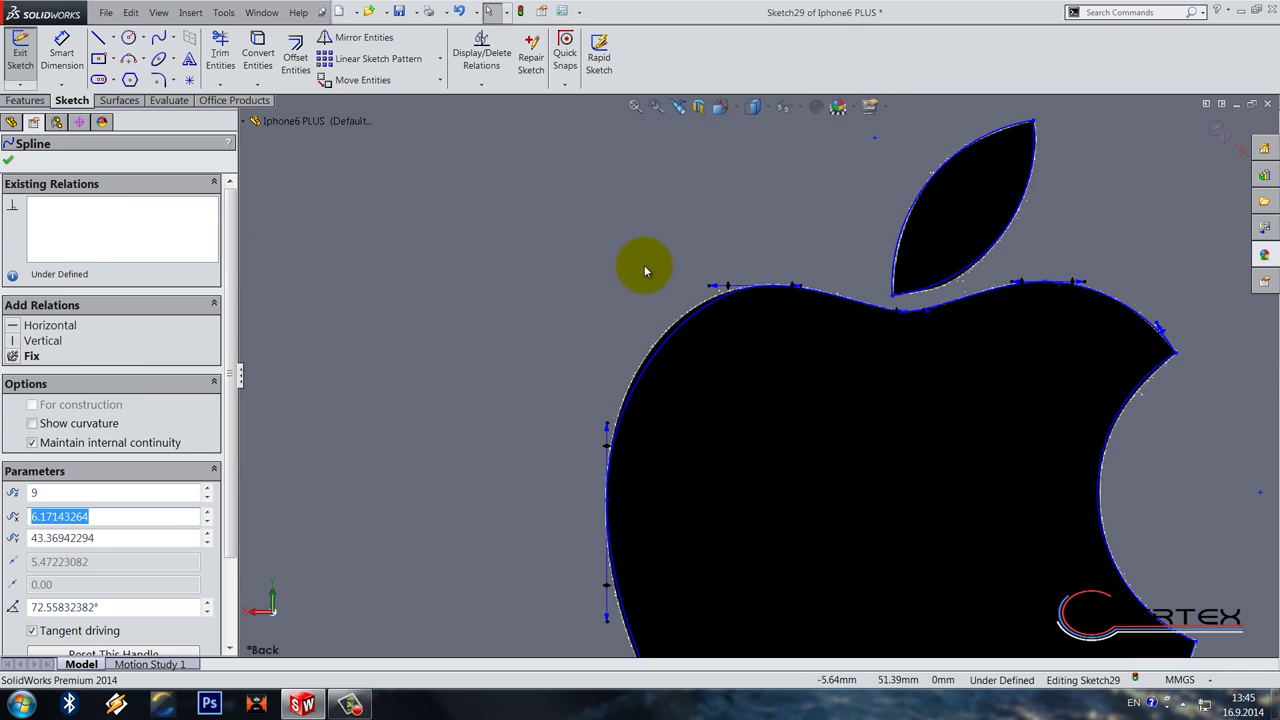
pyautogui.moveTo(743, 300); pyautogui.dragTo(729, 300)
pyautogui.scroll(5, 882, 400)
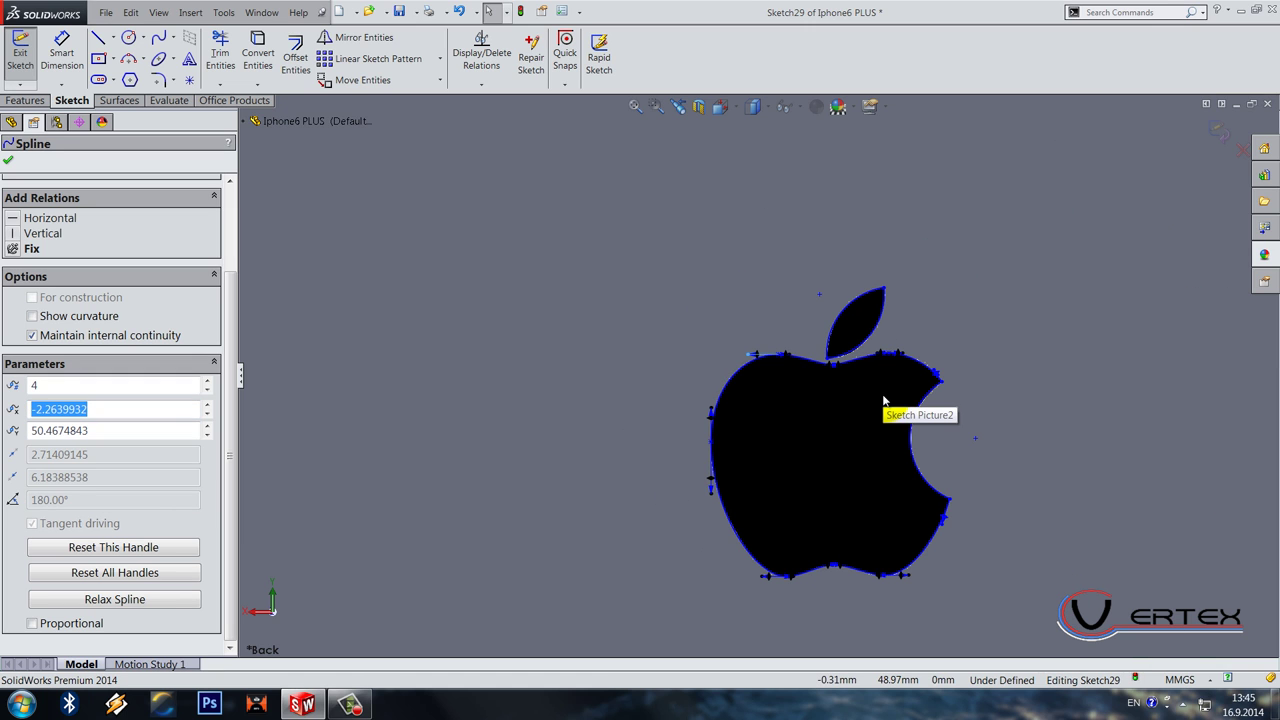
# Step: Accept the spline edits and exit the Apple logo sketch
pyautogui.click(9, 160)
pyautogui.scroll(3, 755, 385)
pyautogui.scroll(3, 996, 470)
pyautogui.click(1217, 130)
# Step: Make a blind extruded cut of the Apple logo sketch 0.05 mm deep into the phone's back
pyautogui.moveTo(1060, 374); pyautogui.dragTo(847, 349, button='middle')
pyautogui.scroll(-3, 847, 349)
pyautogui.moveTo(760, 400); pyautogui.dragTo(734, 444, button='middle')
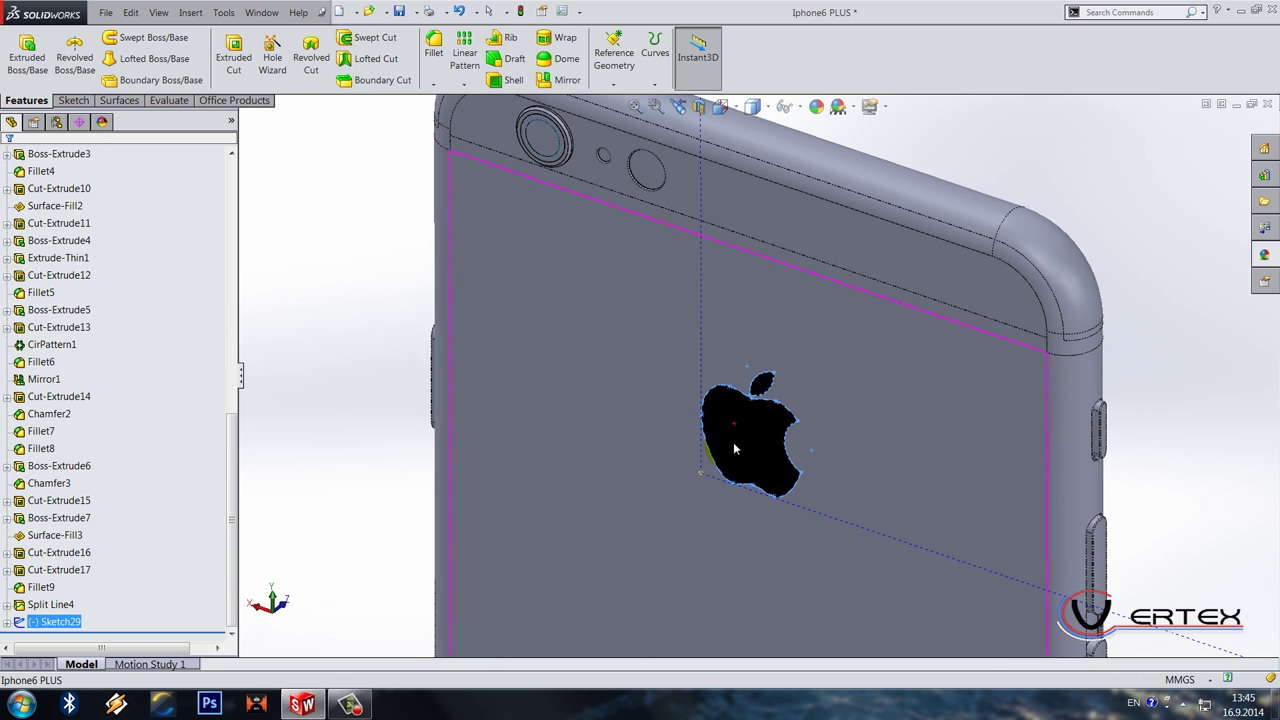
pyautogui.scroll(-1, 730, 440)
pyautogui.click(236, 62)
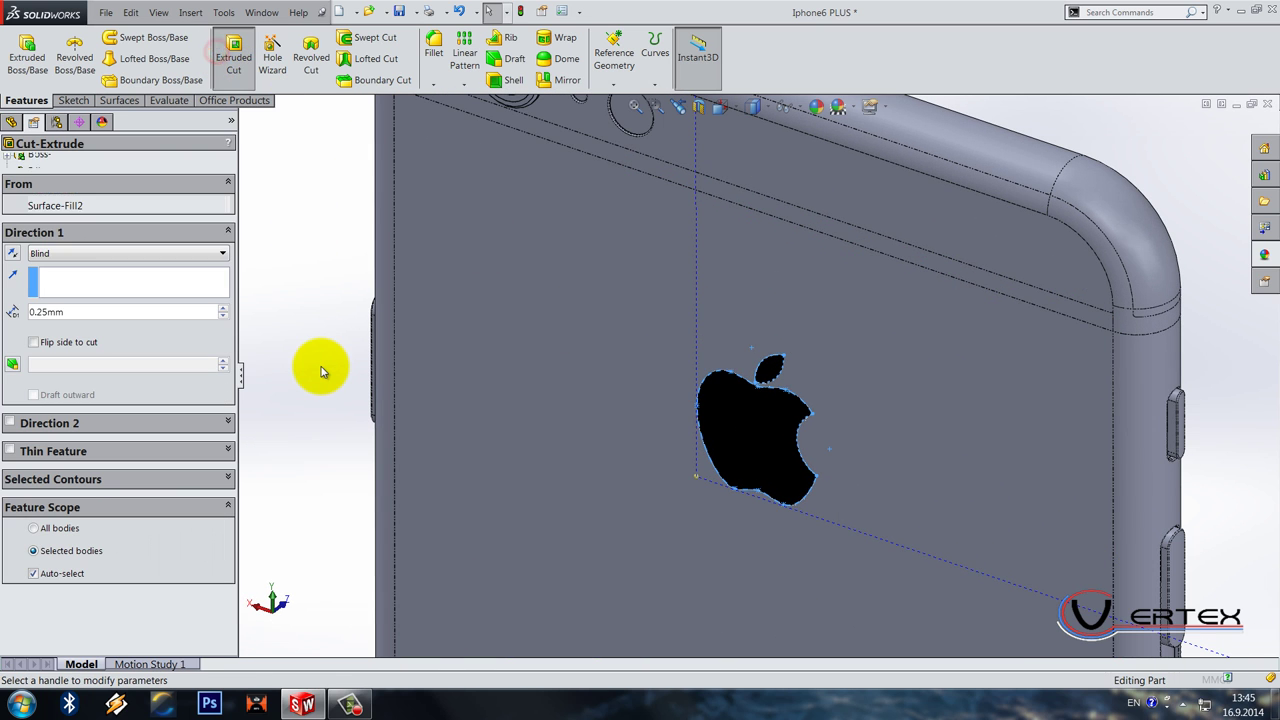
pyautogui.write('0.0')
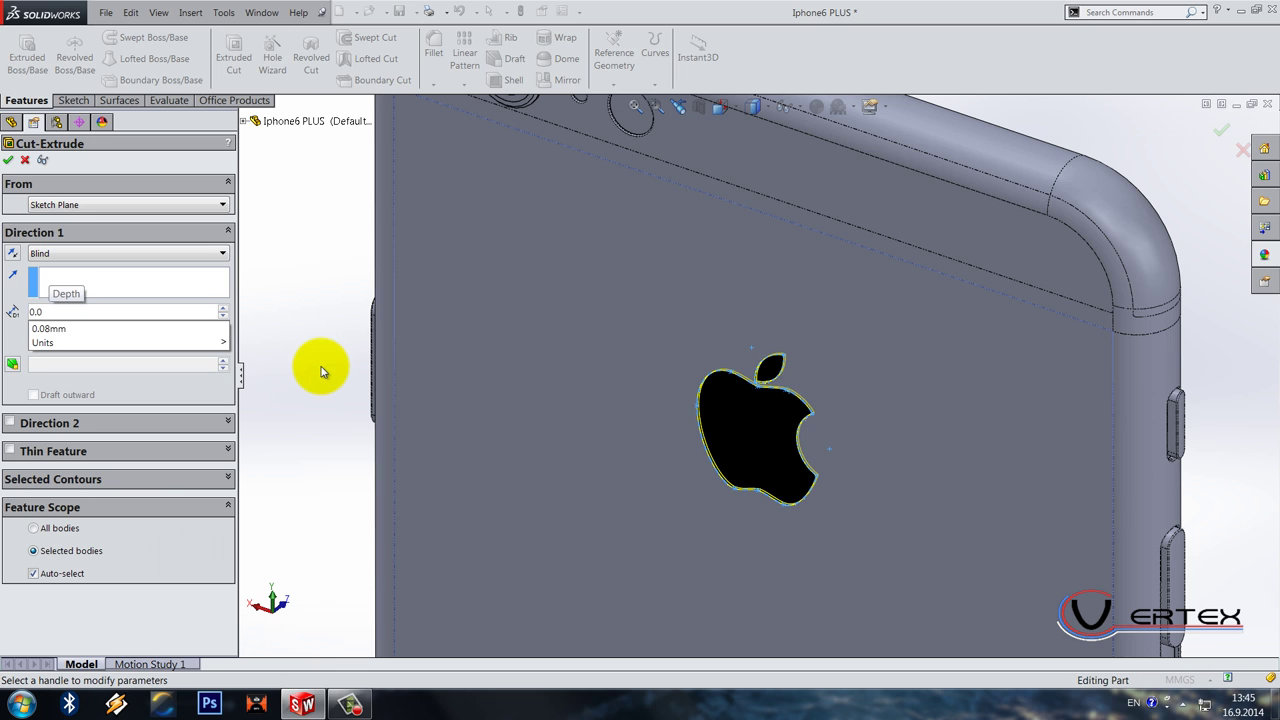
pyautogui.write('5')
pyautogui.press('Return')
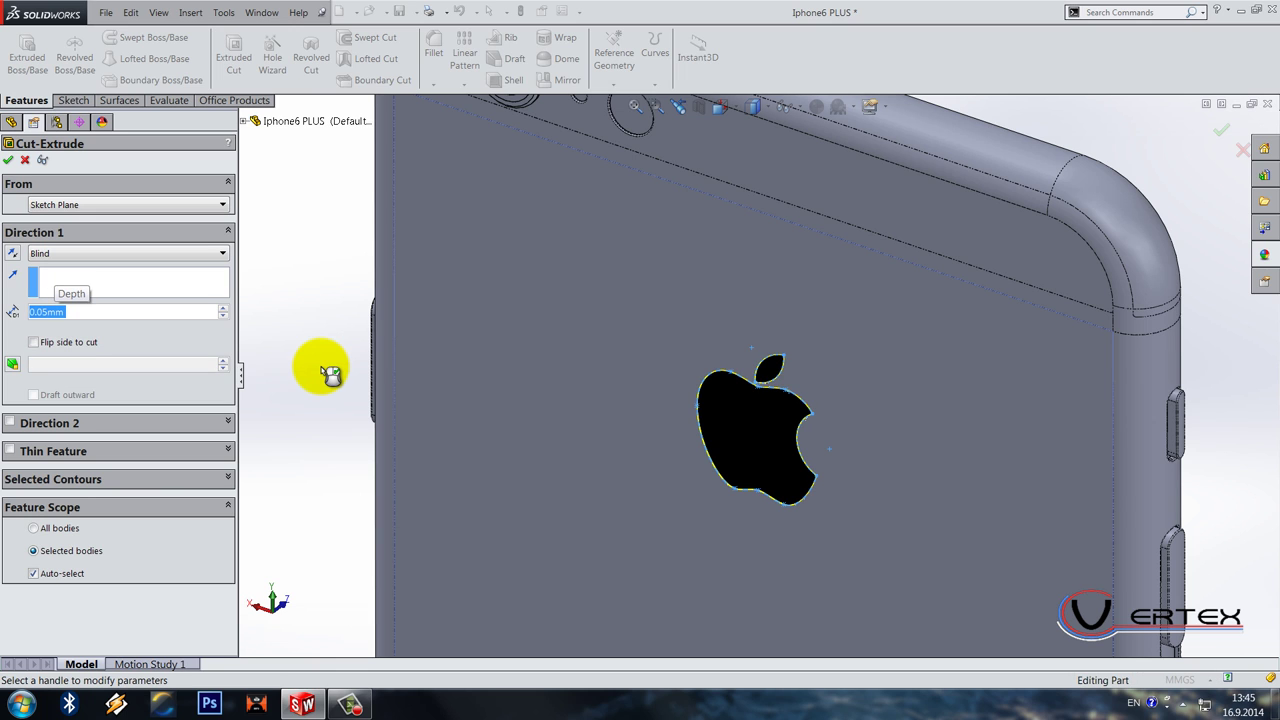
pyautogui.rightClick(330, 374)
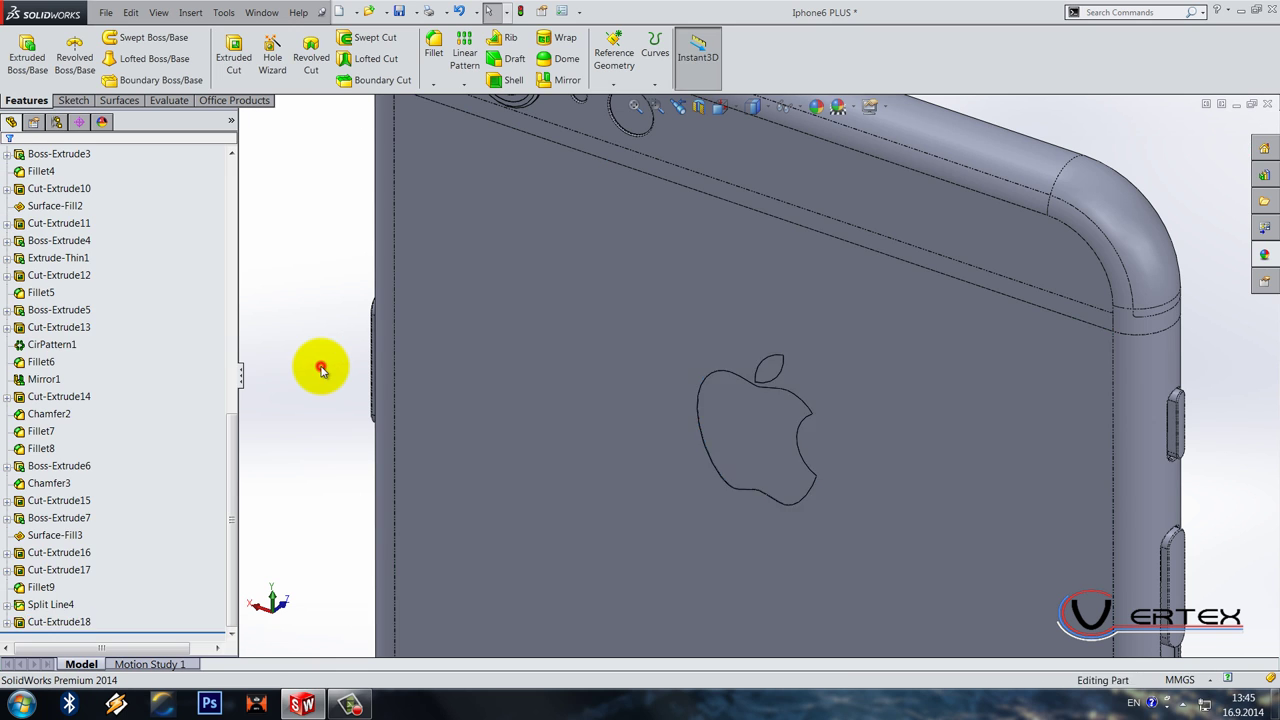
# Step: Save the part with the engraved logo
pyautogui.scroll(5, 670, 420)
pyautogui.moveTo(697, 458); pyautogui.dragTo(957, 420, button='middle')
pyautogui.hotkey('ctrl', 's')
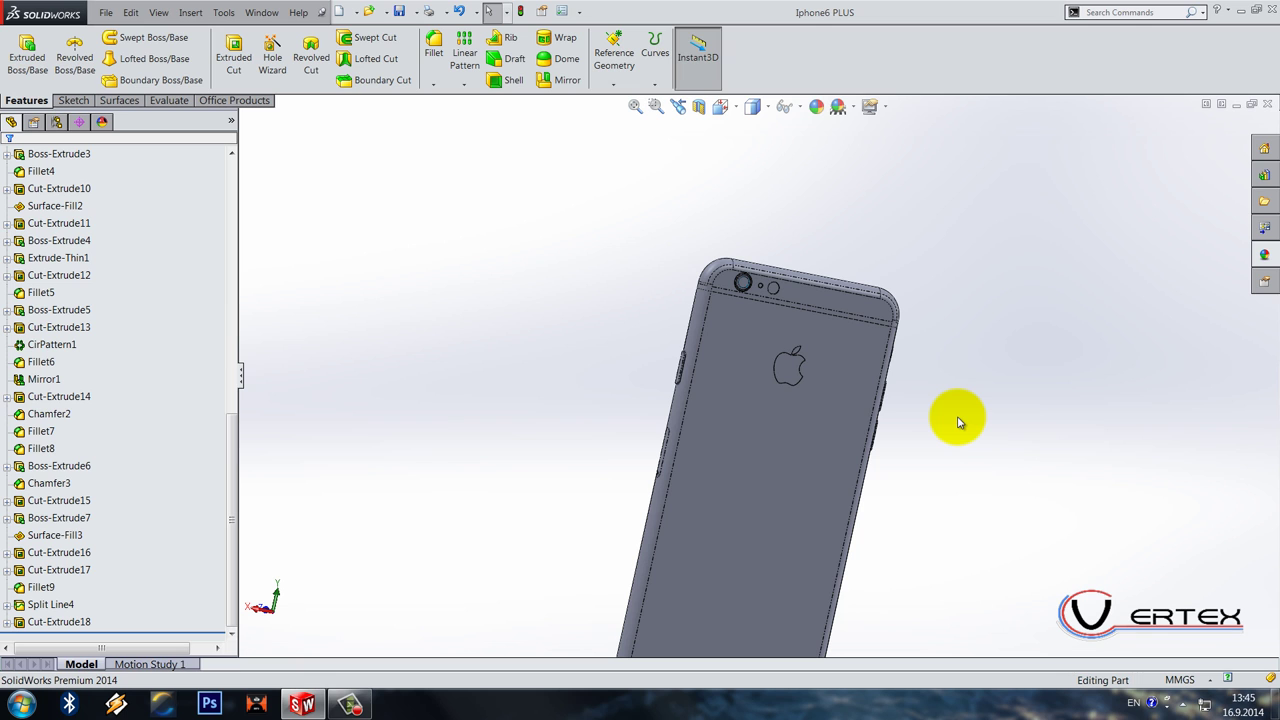
# Step: Start a sketch on the back face and draw a horizontal construction line about 70.7 mm long between its side edges, below the origin
pyautogui.scroll(2, 794, 457)
pyautogui.rightClick(787, 456)
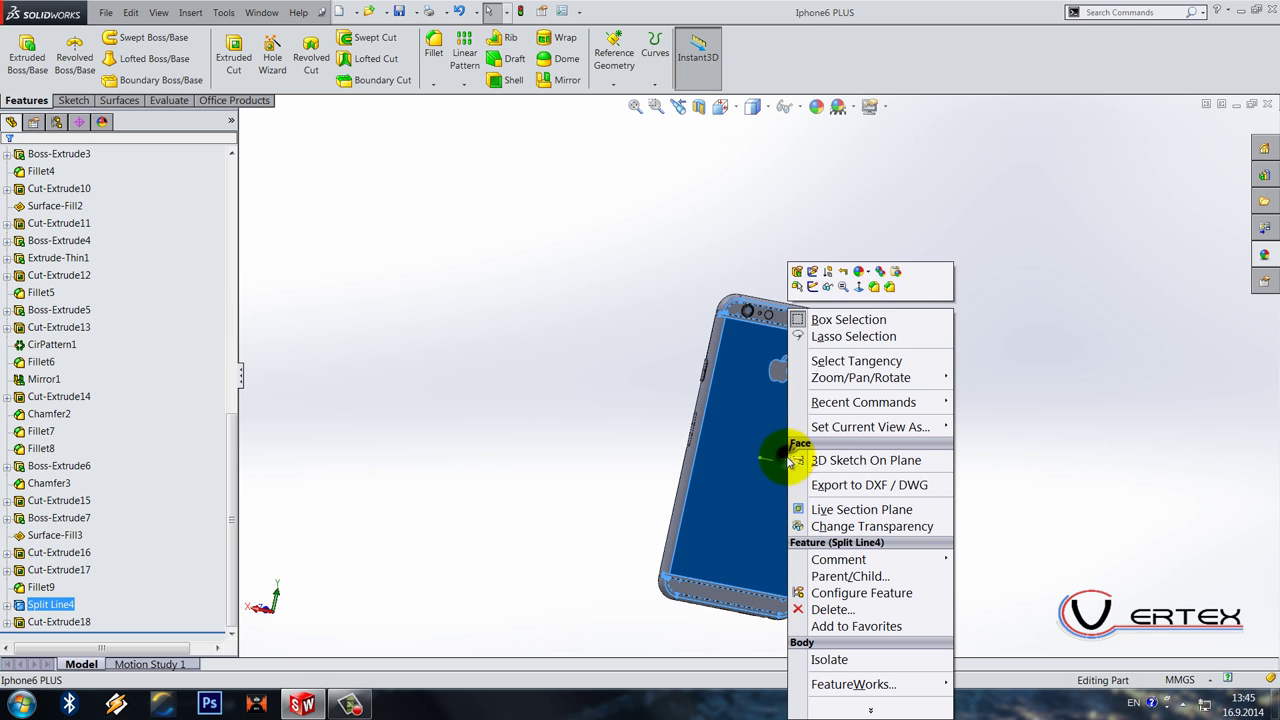
pyautogui.click(828, 286)
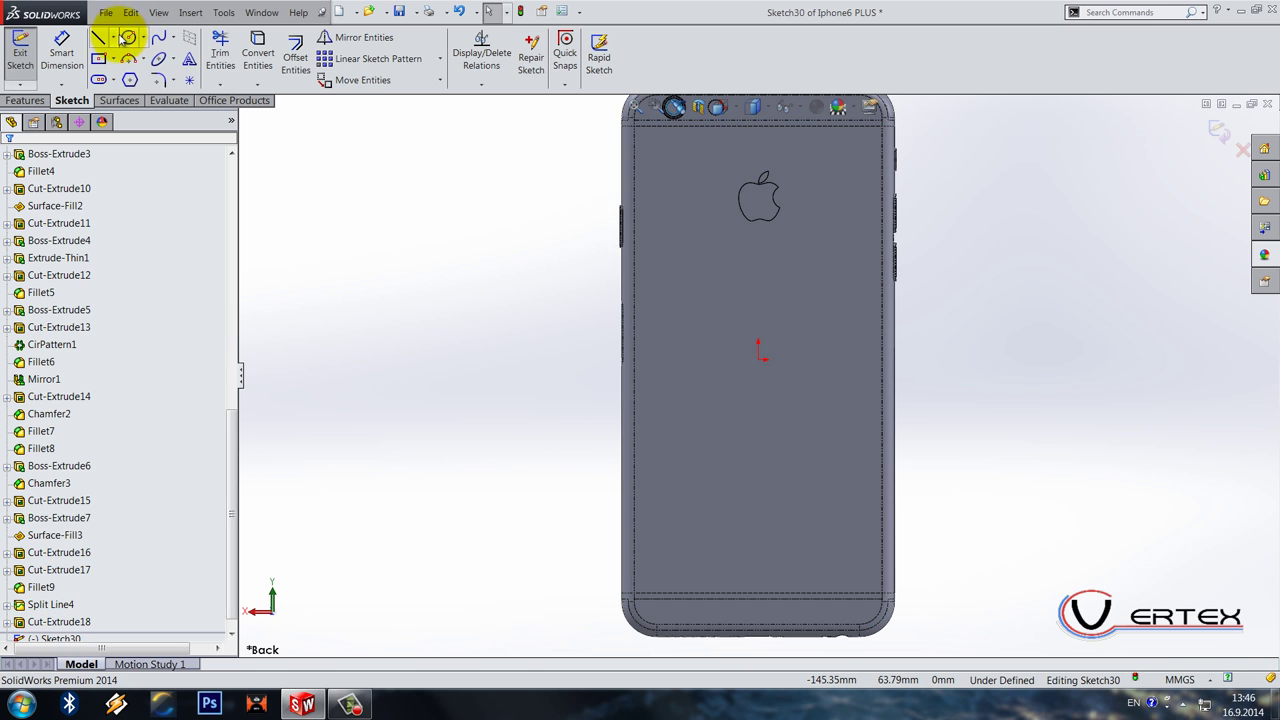
pyautogui.click(114, 37)
pyautogui.click(130, 81)
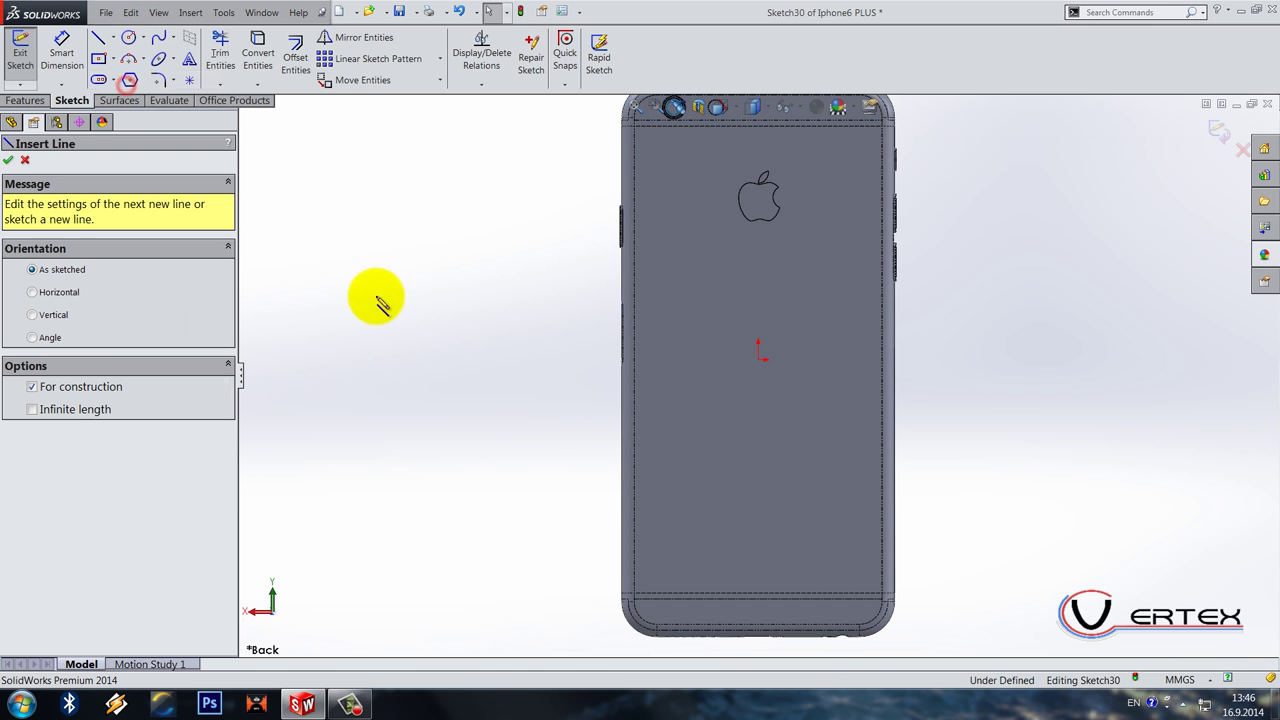
pyautogui.click(634, 460)
pyautogui.click(882, 460)
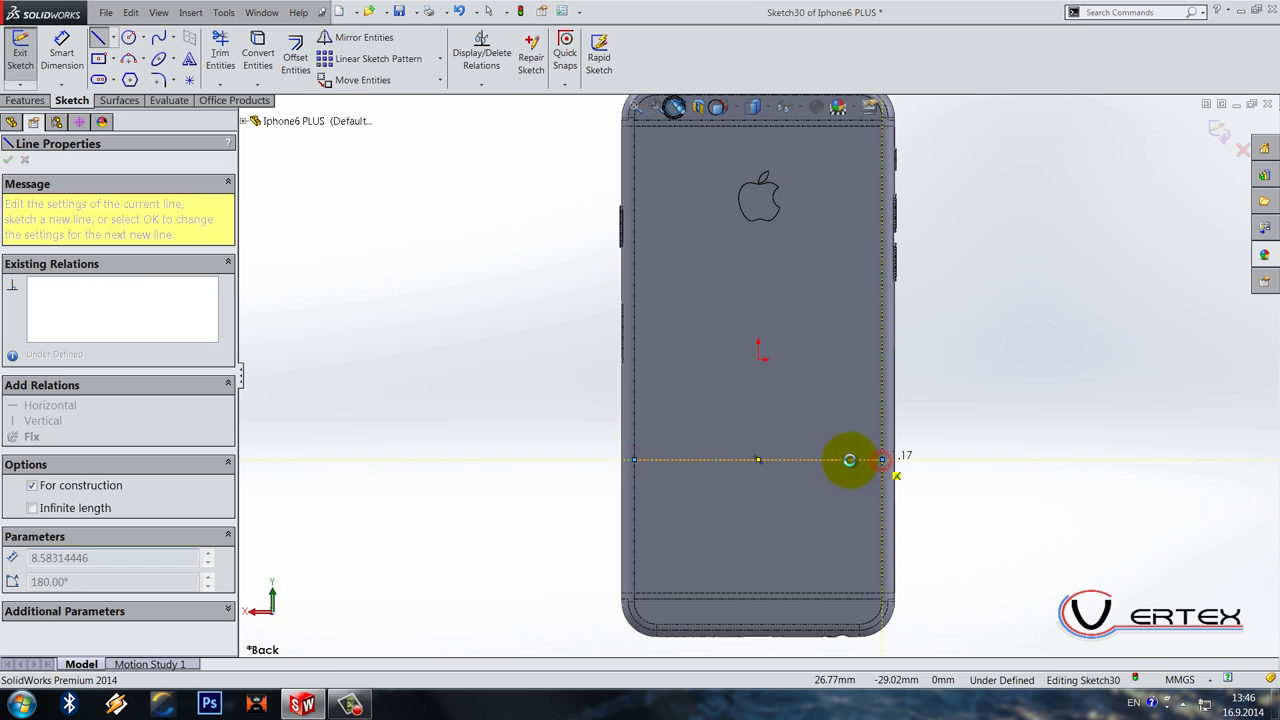
pyautogui.press('Escape')
pyautogui.click(848, 461)
# Step: Dimension the construction line 45 mm below the origin
pyautogui.click(61, 50)
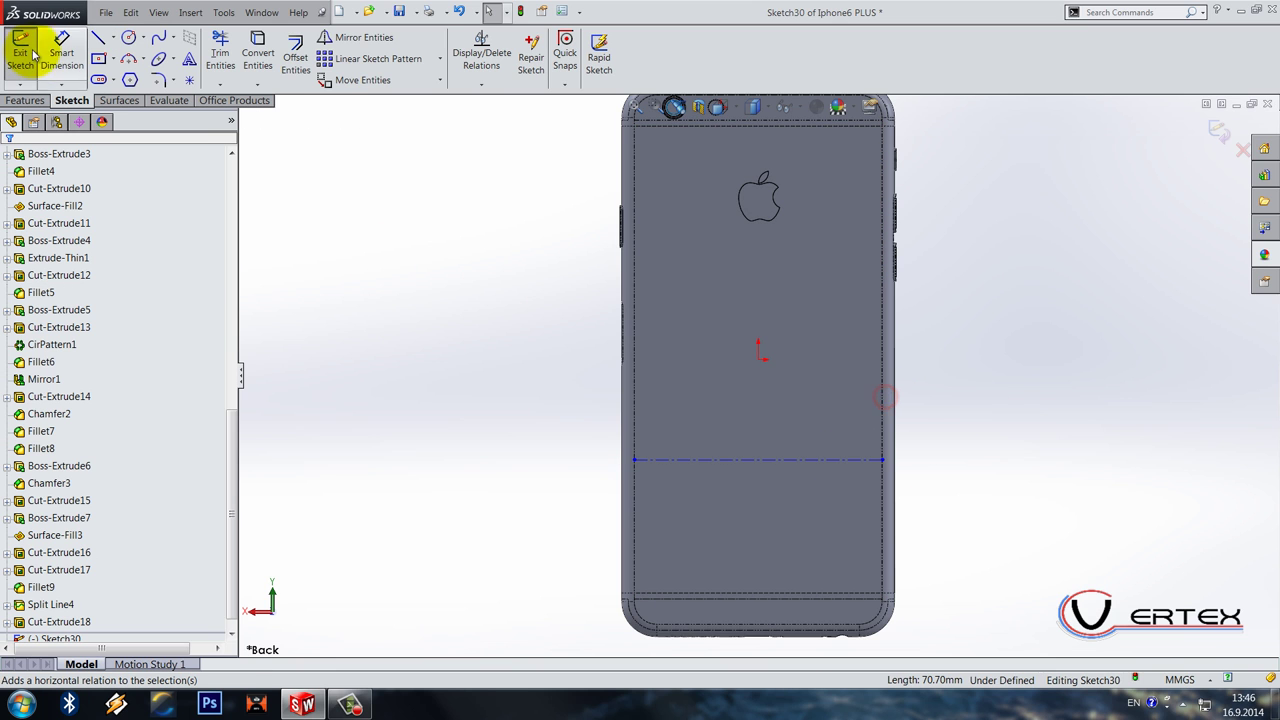
pyautogui.click(759, 461)
pyautogui.click(509, 411)
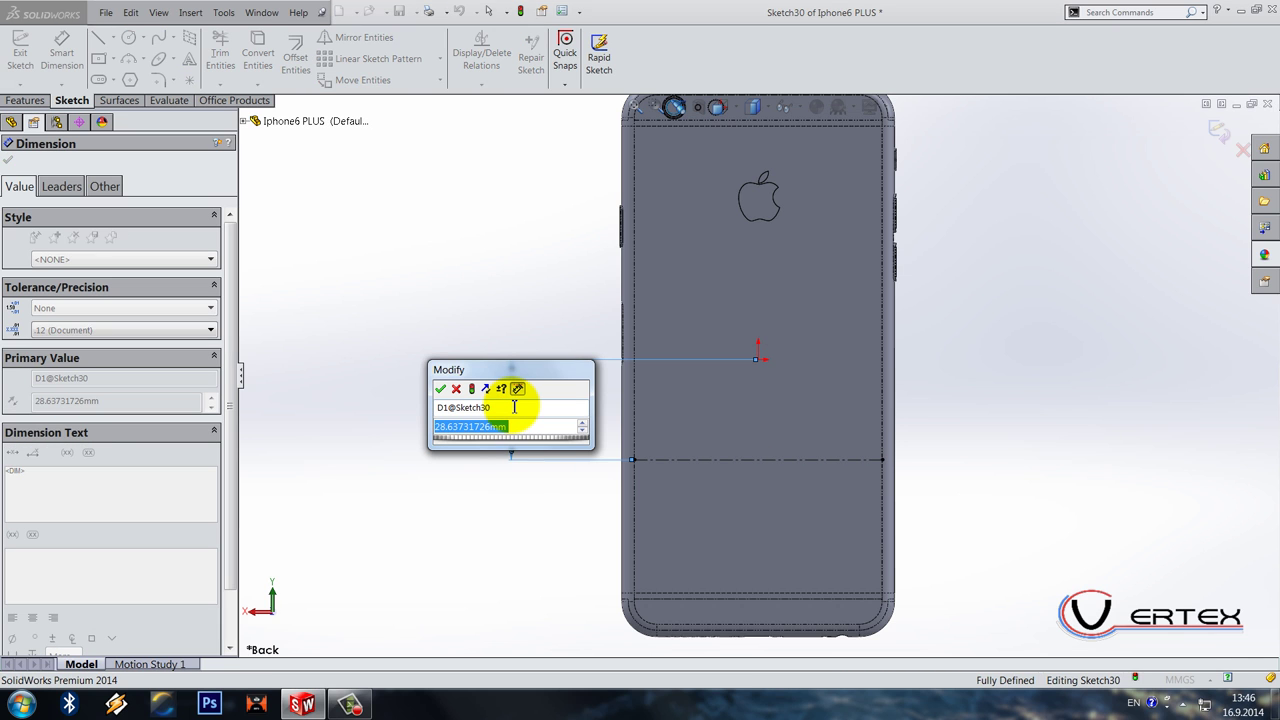
pyautogui.write('45')
pyautogui.press('Return')
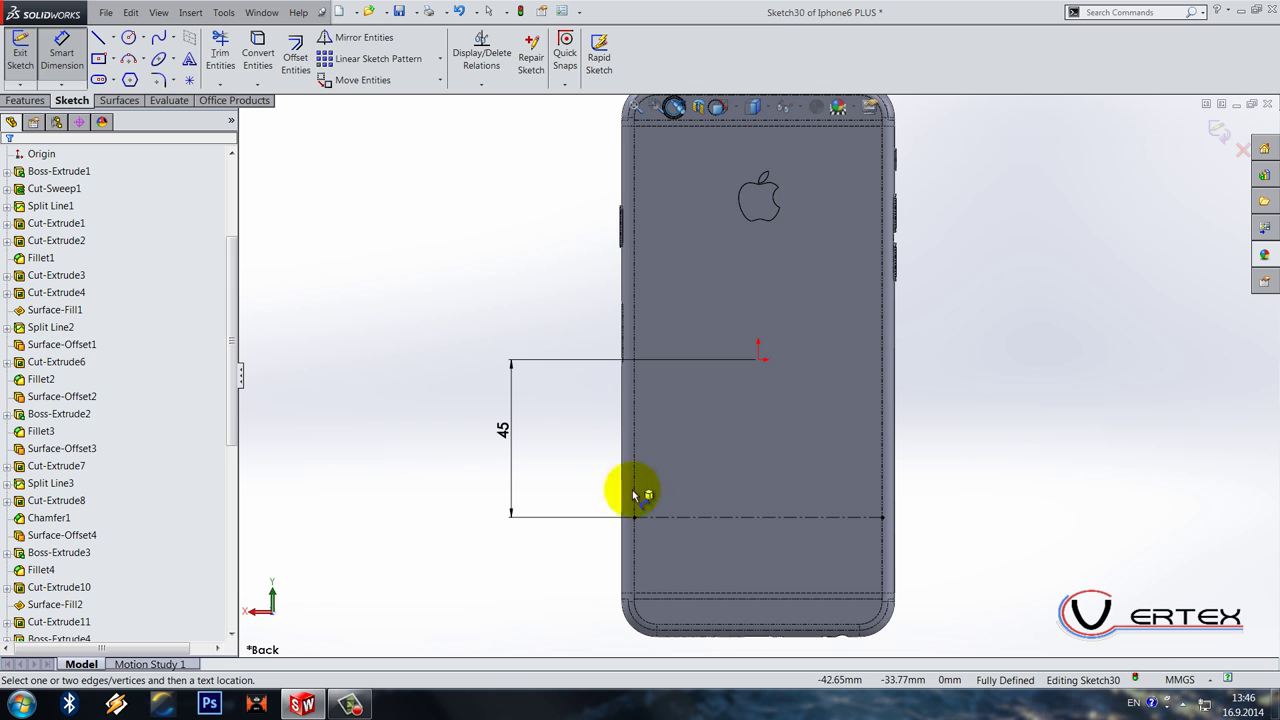
pyautogui.press('Escape')
# Step: Offset the construction line 10 mm downward with a dimension, and turn the offset copy into construction geometry
pyautogui.click(734, 520)
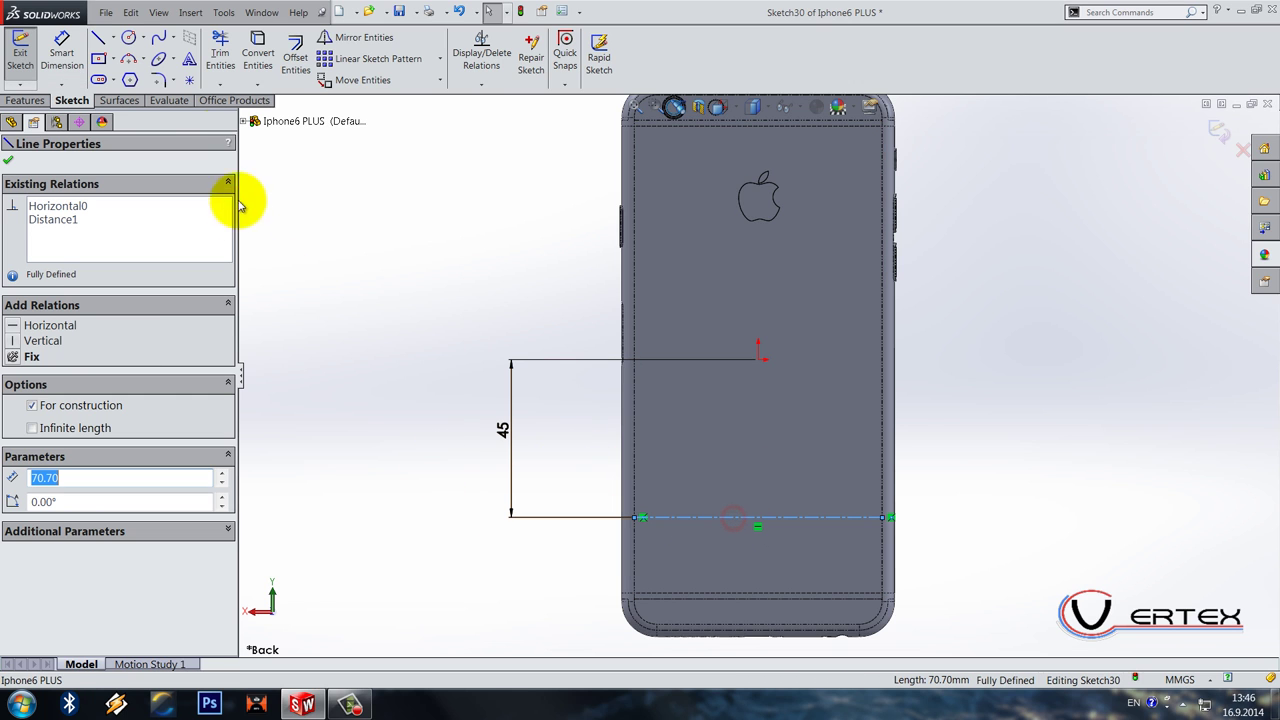
pyautogui.click(295, 55)
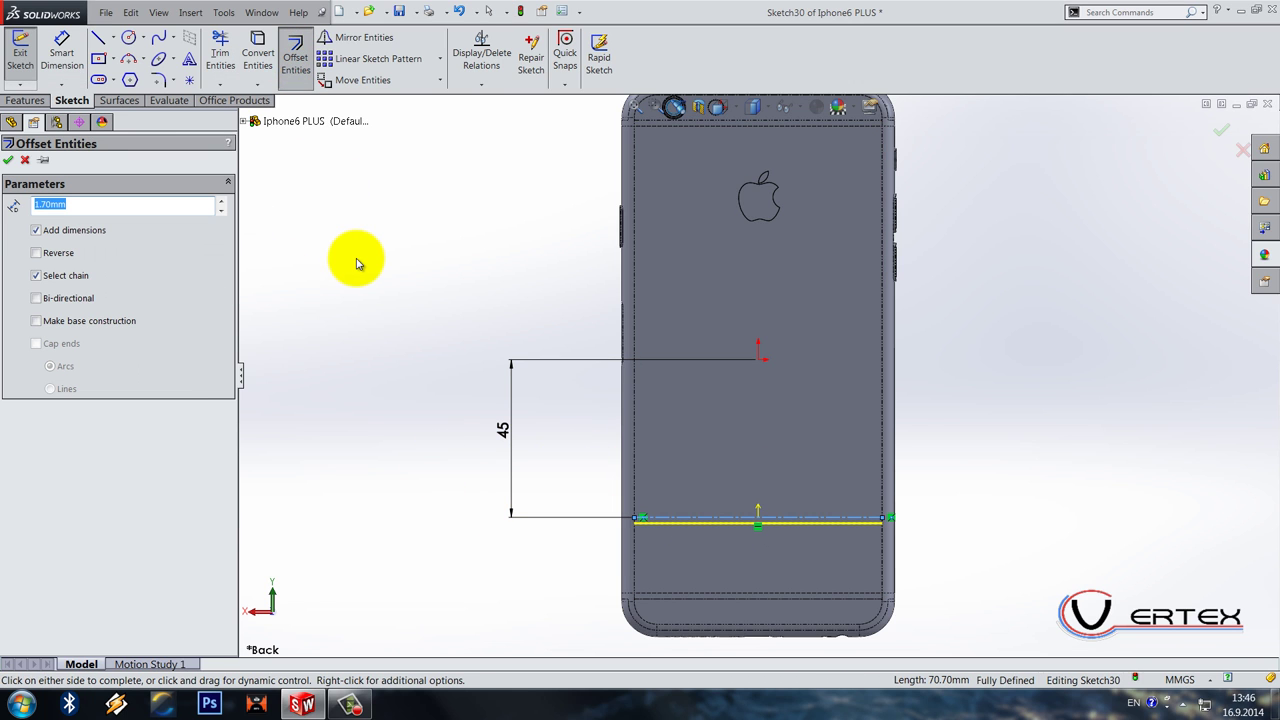
pyautogui.write('10')
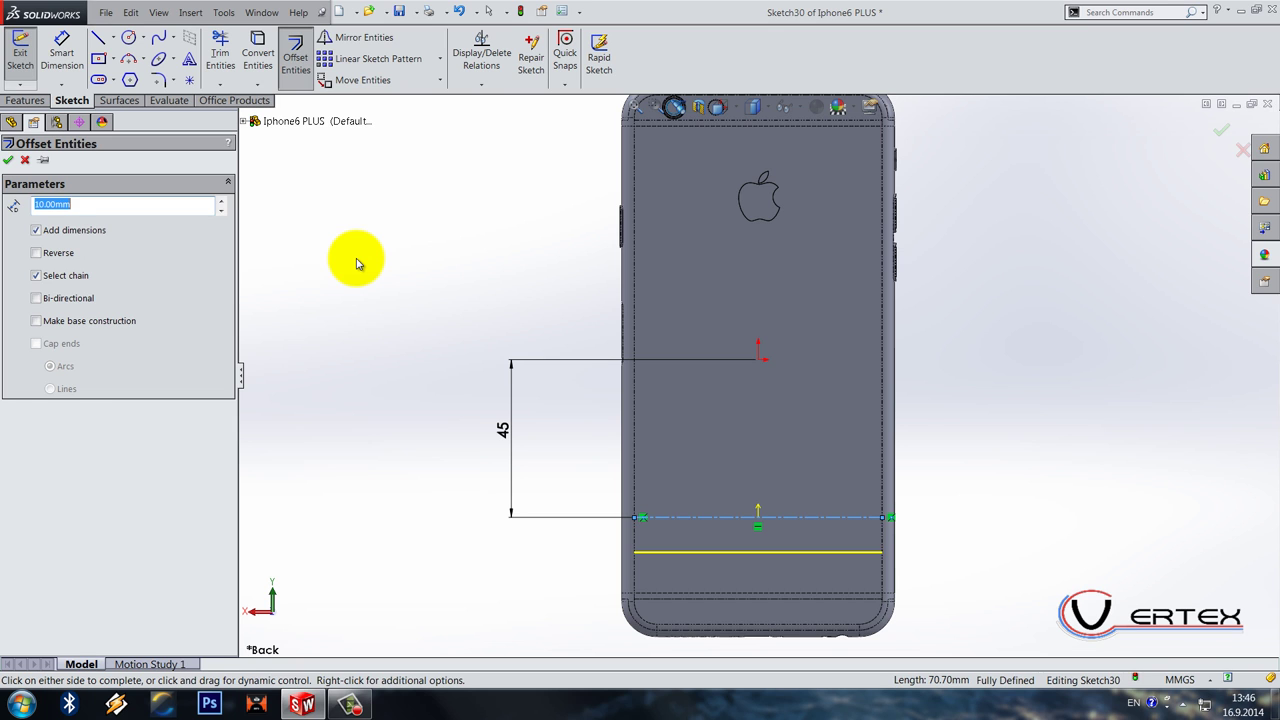
pyautogui.press('Return')
pyautogui.moveTo(755, 558); pyautogui.dragTo(557, 528)
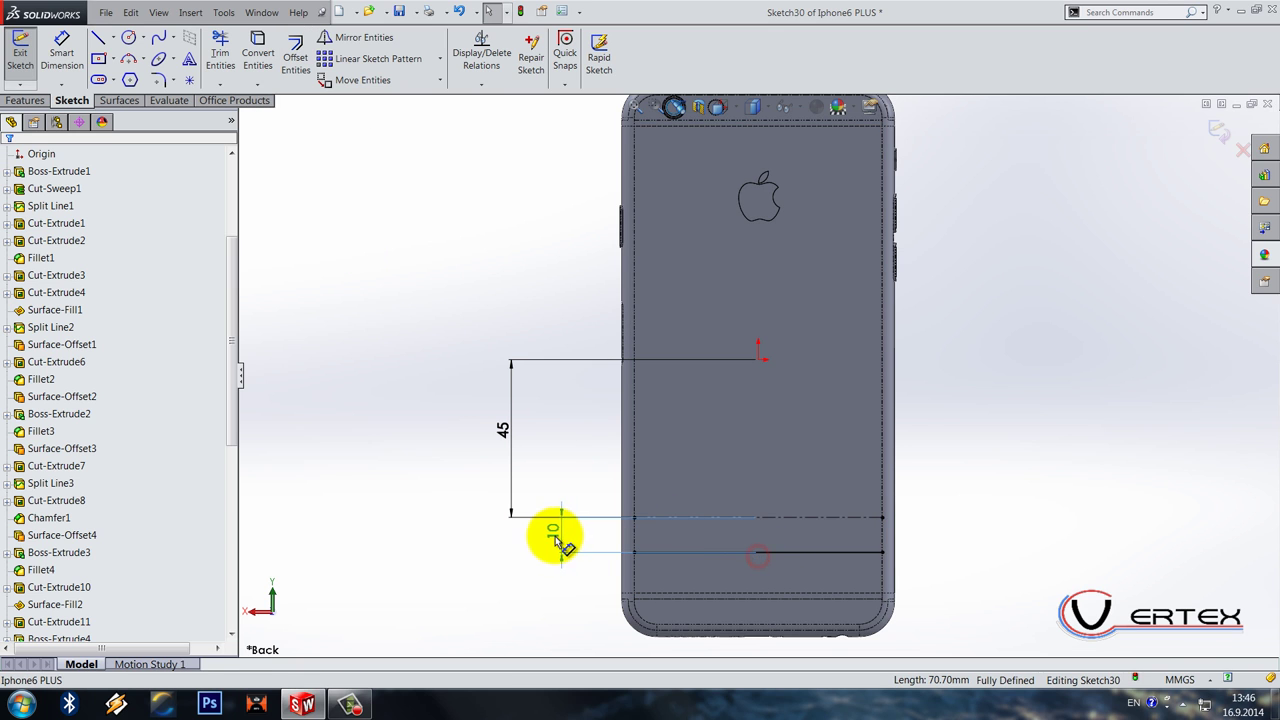
pyautogui.click(846, 558)
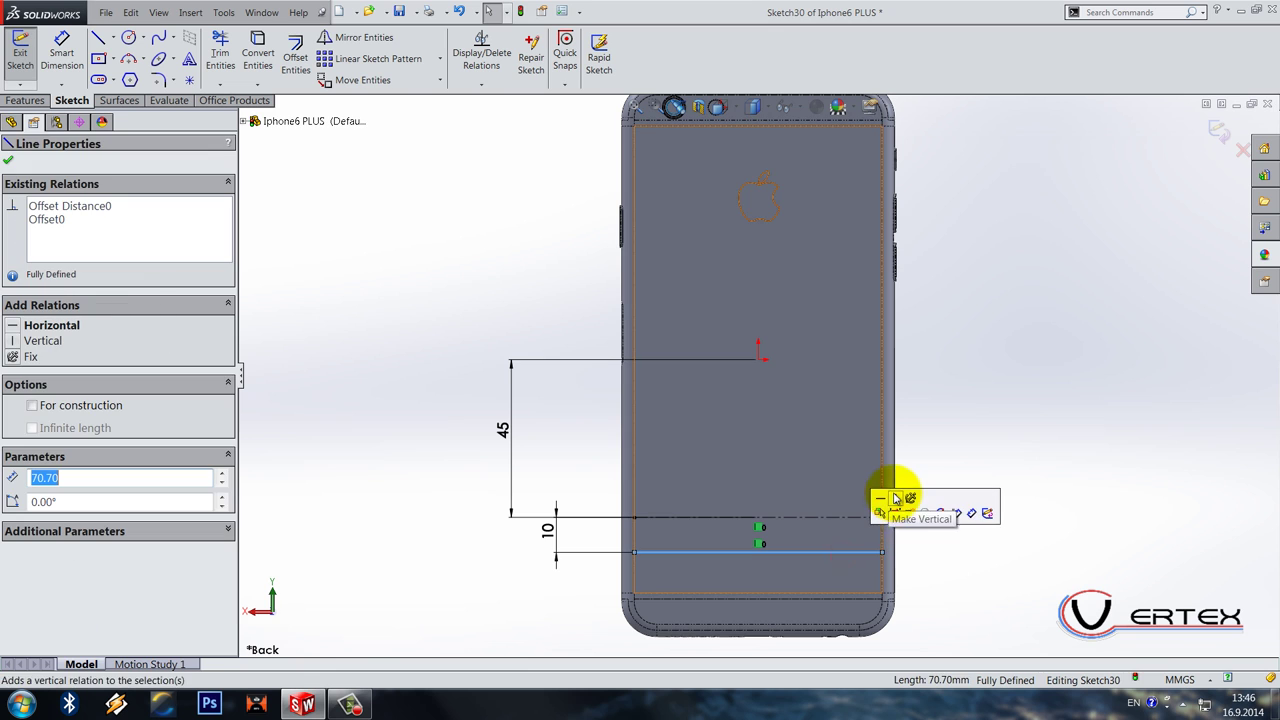
pyautogui.click(977, 538)
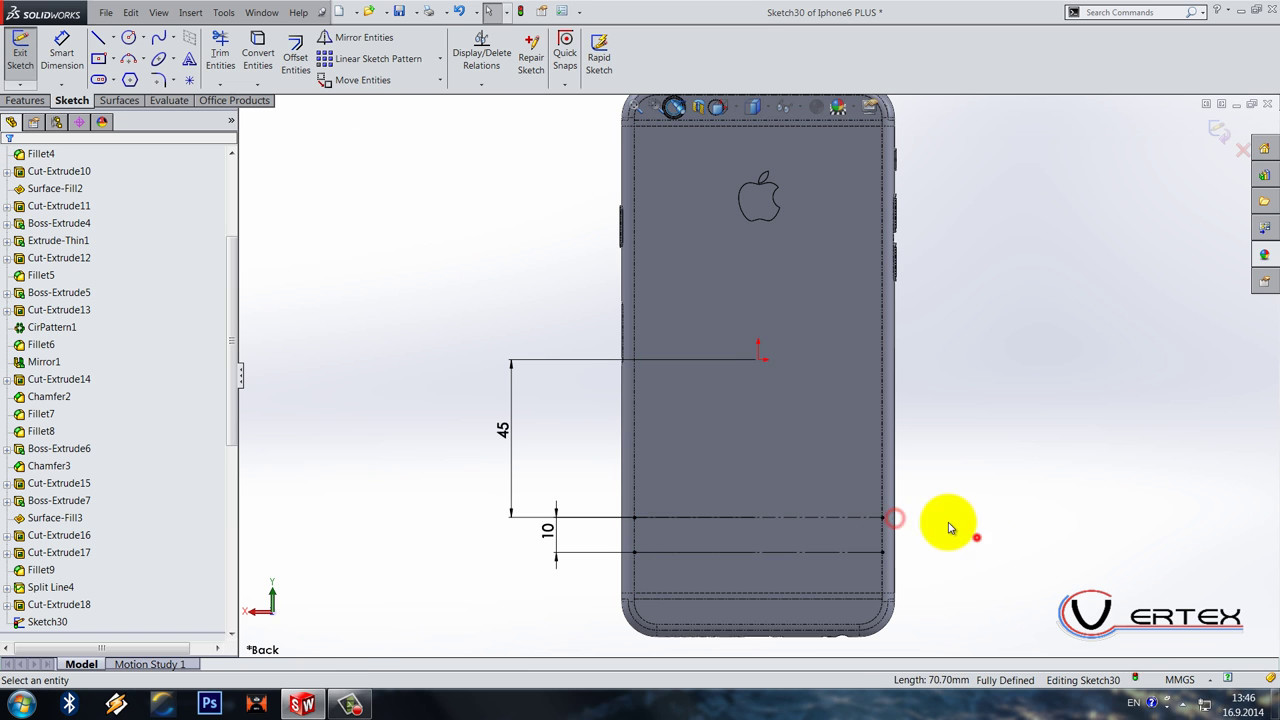
# Step: Add the sketch text "iPhone" along the upper construction line and centre it
pyautogui.click(850, 517)
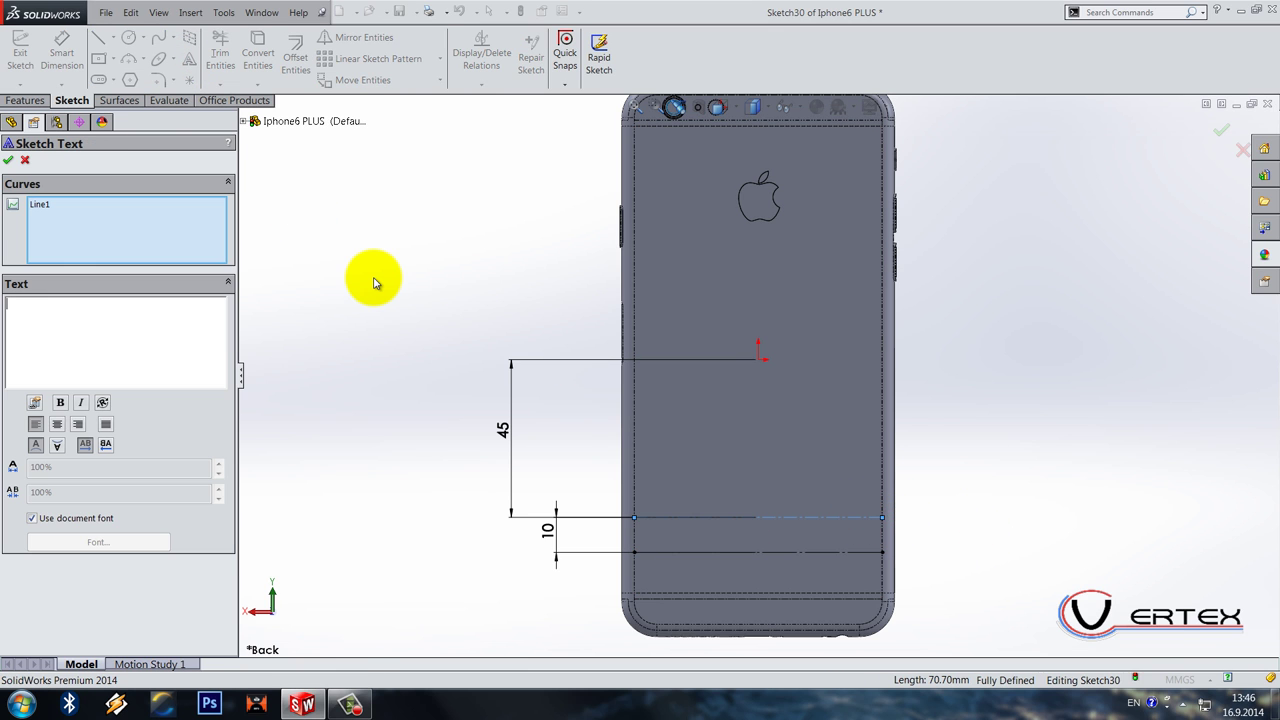
pyautogui.click(146, 338)
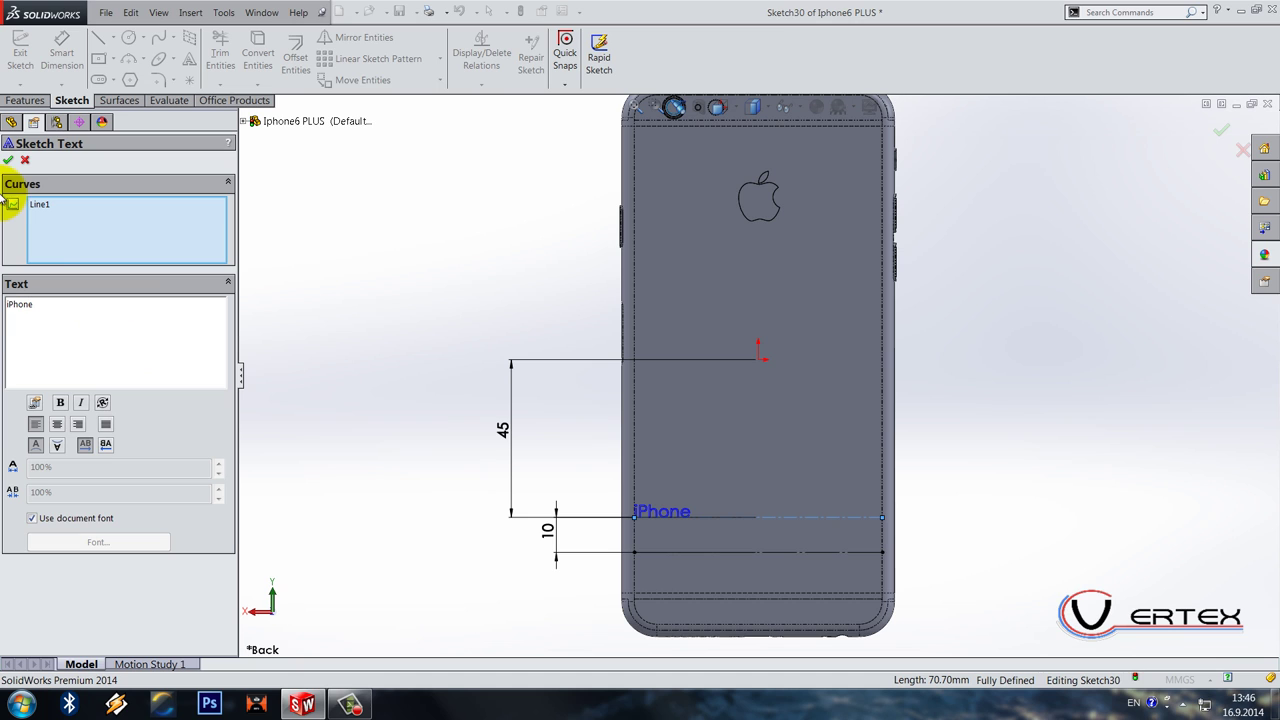
pyautogui.doubleClick(113, 322)
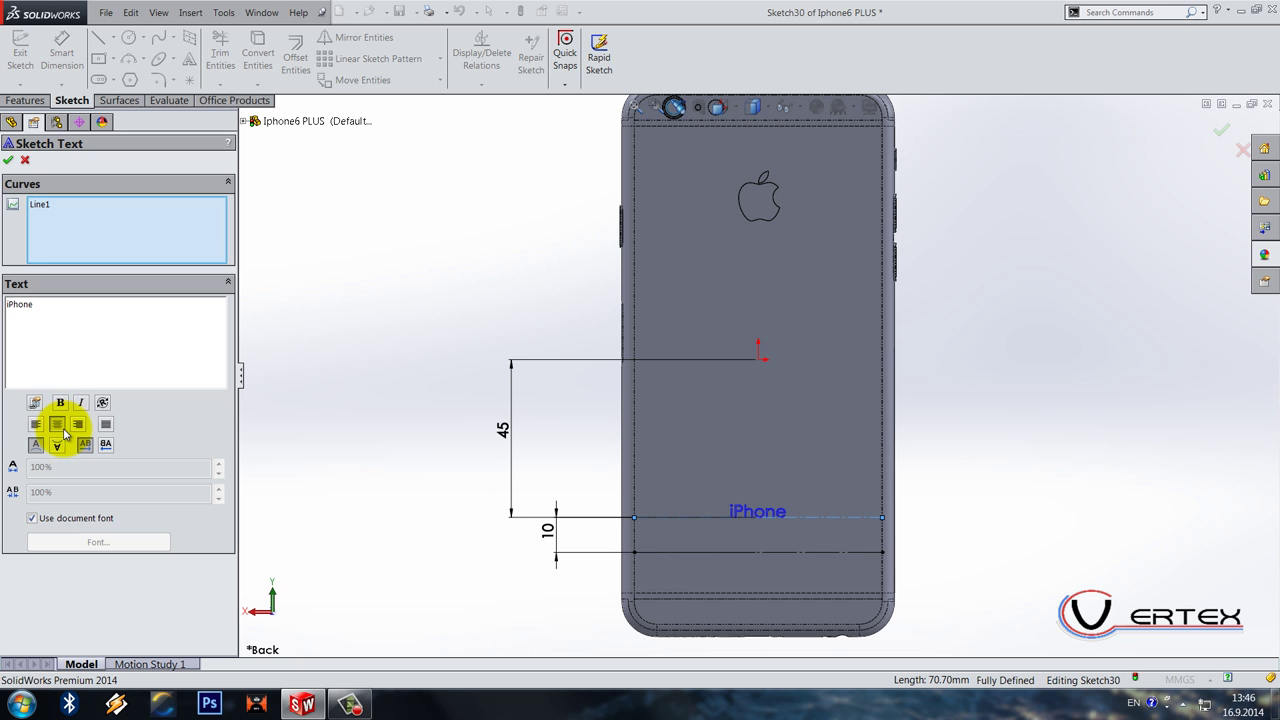
# Step: Stop using the document font for the "iPhone" sketch text and set its height to 22 points
pyautogui.click(35, 518)
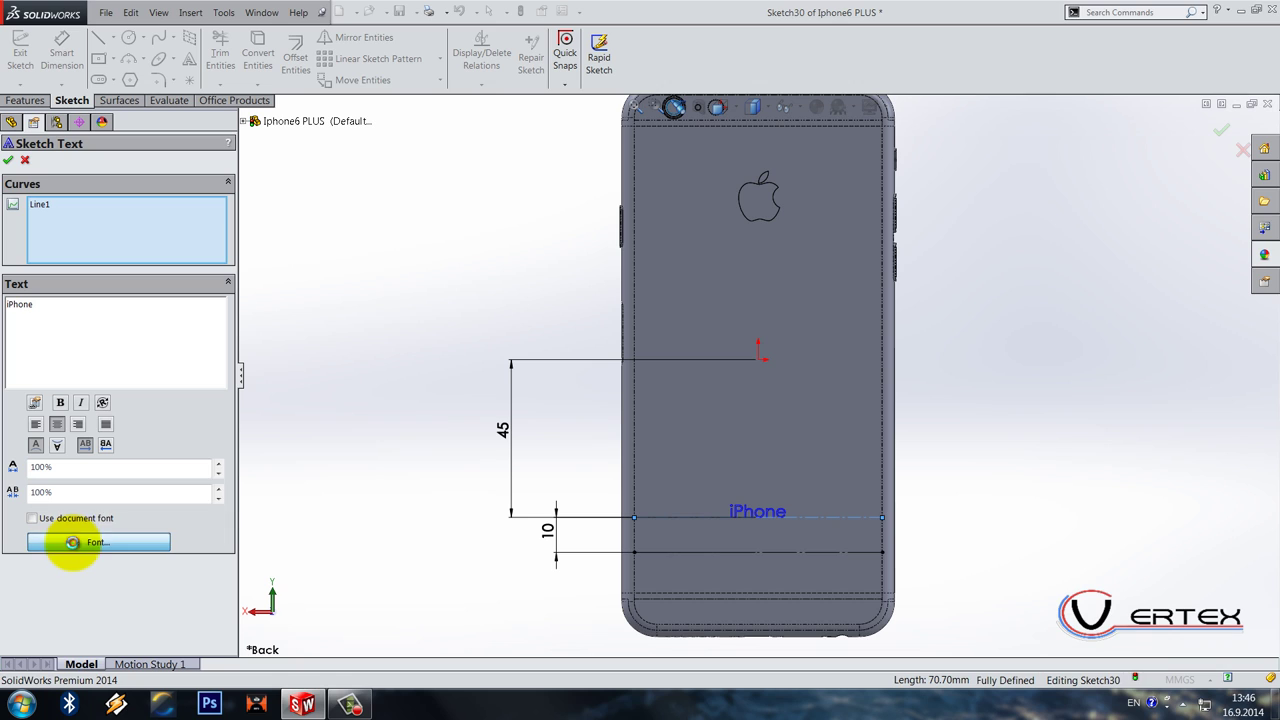
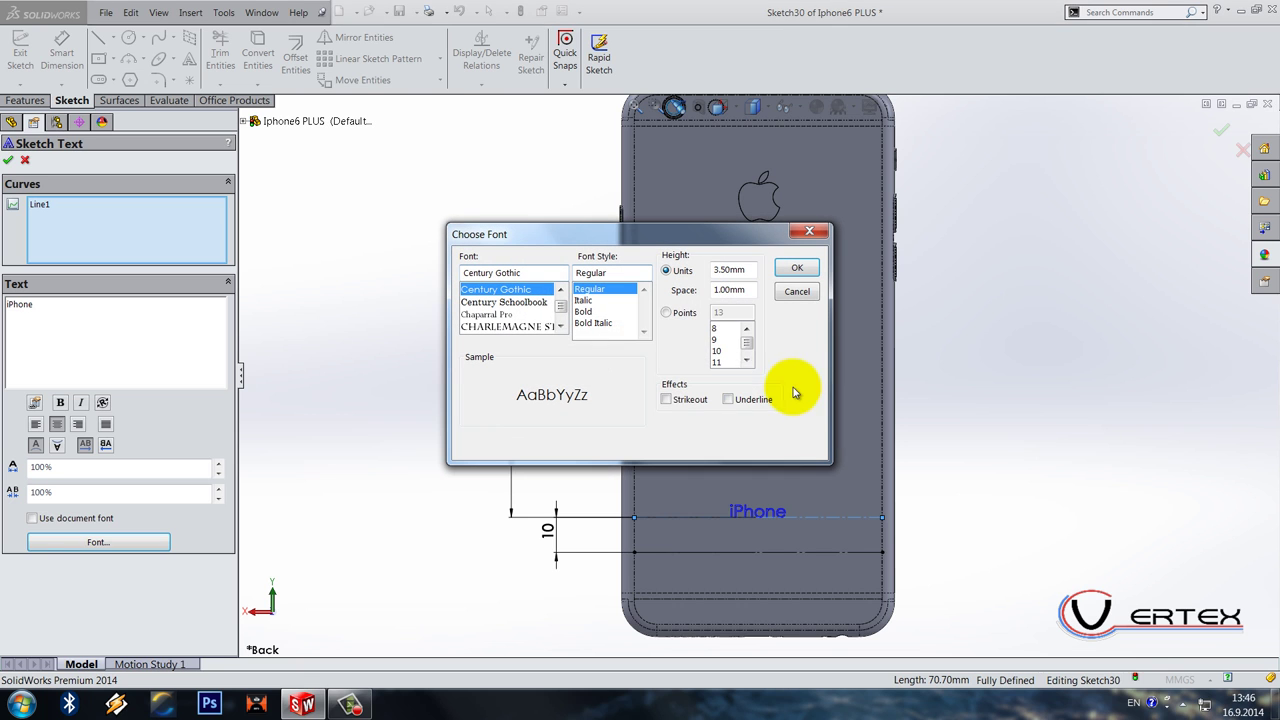
pyautogui.click(666, 312)
pyautogui.click(716, 351)
pyautogui.scroll(-3, 720, 345)
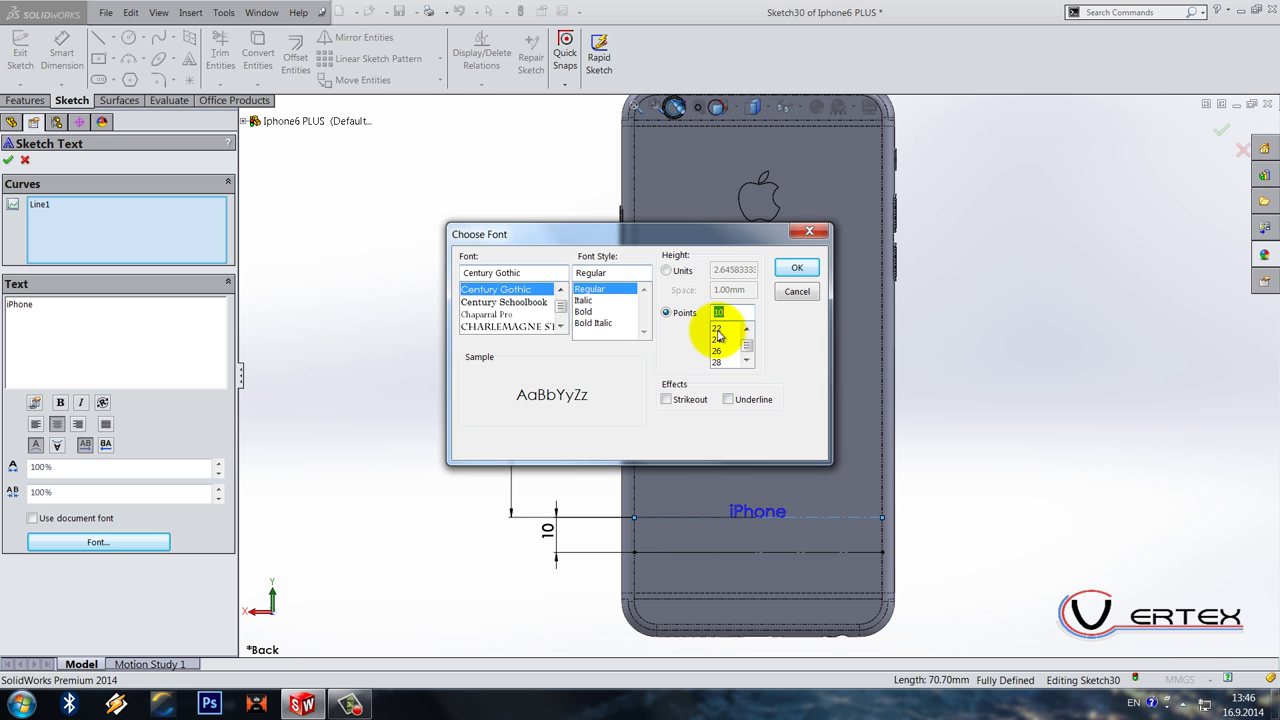
pyautogui.click(716, 328)
# Step: Set the "iPhone" text's font to Helvetica with the Narrow style and accept the sketch text
pyautogui.click(524, 314)
pyautogui.scroll(-6, 524, 316)
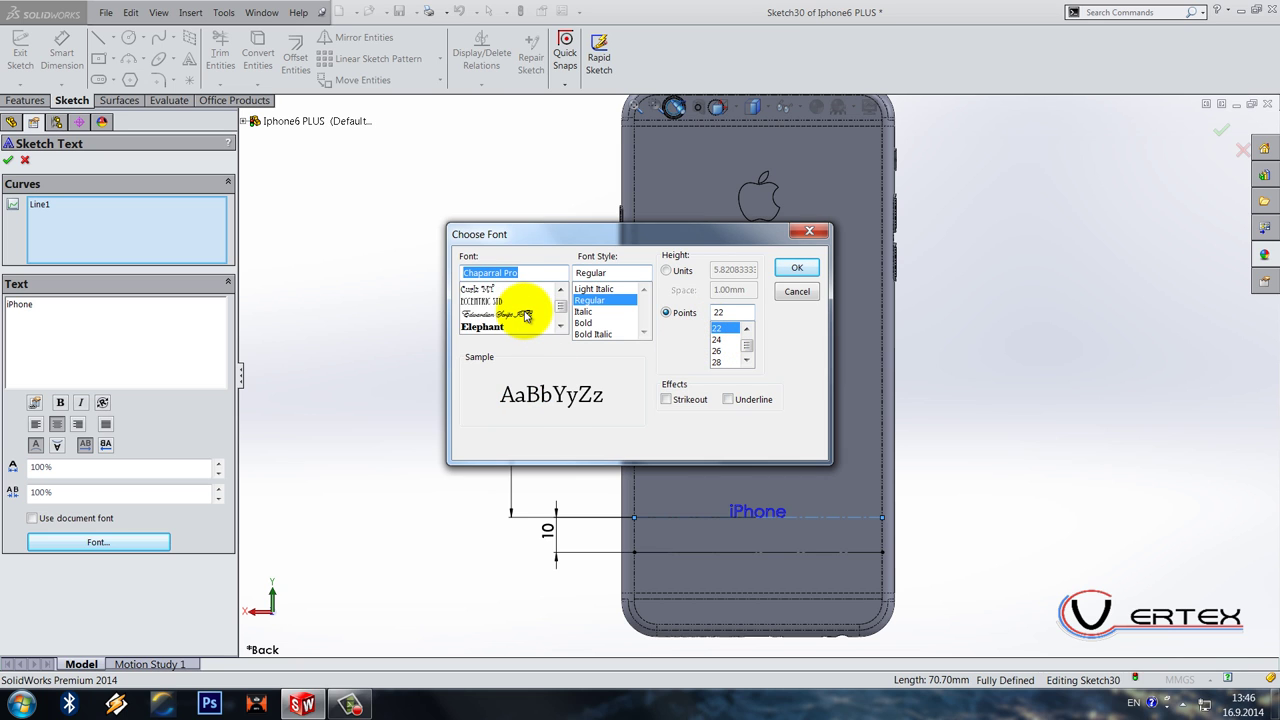
pyautogui.scroll(-8, 524, 316)
pyautogui.click(478, 289)
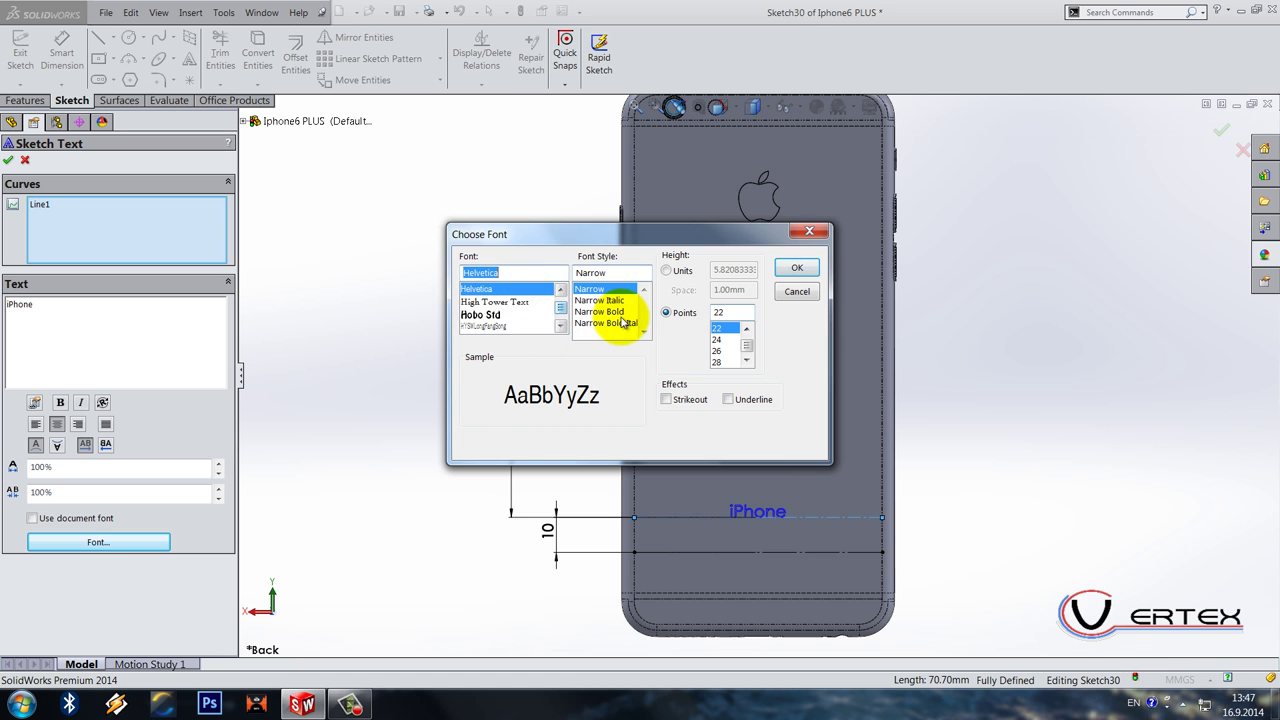
pyautogui.click(797, 268)
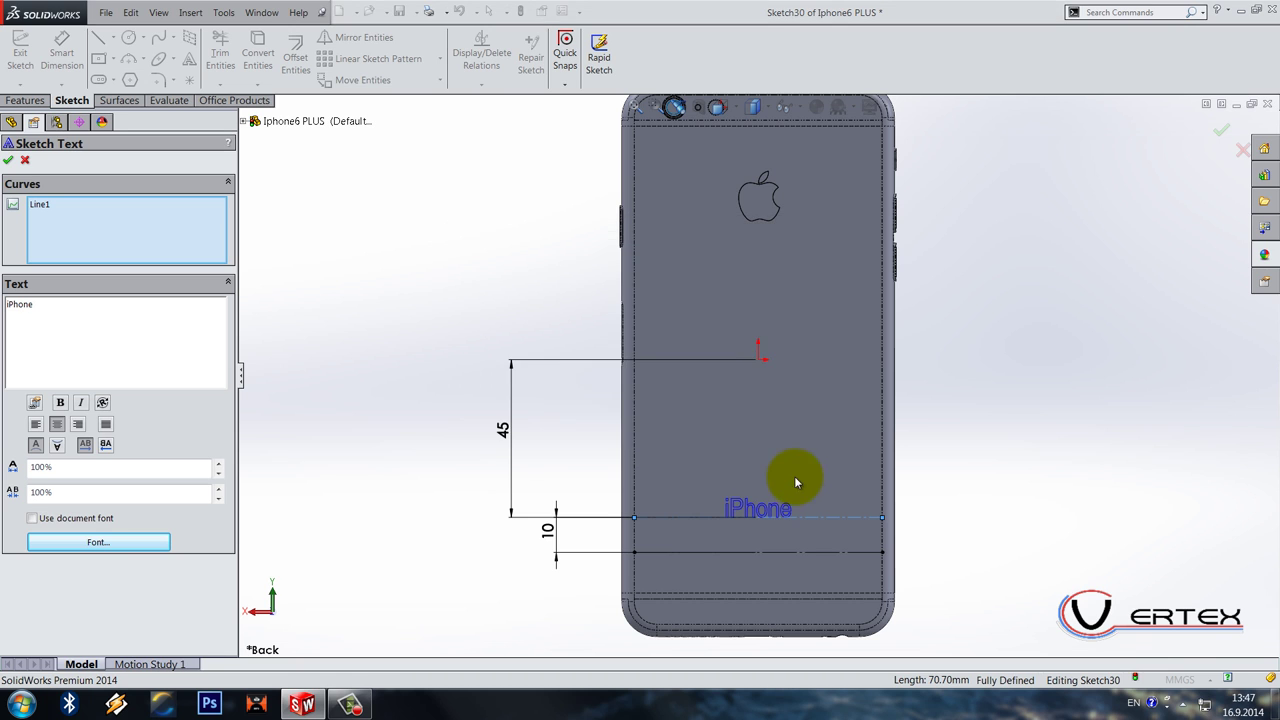
pyautogui.scroll(-5, 759, 477)
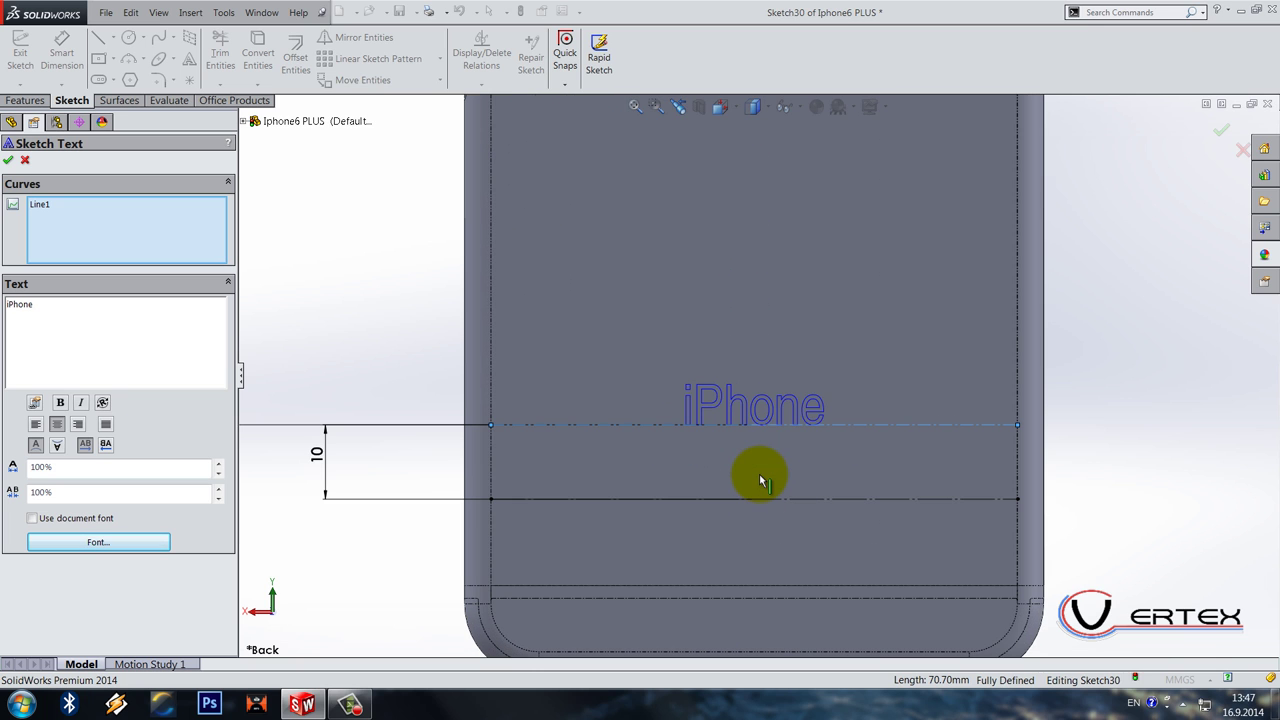
pyautogui.scroll(3, 759, 483)
pyautogui.scroll(-2, 744, 329)
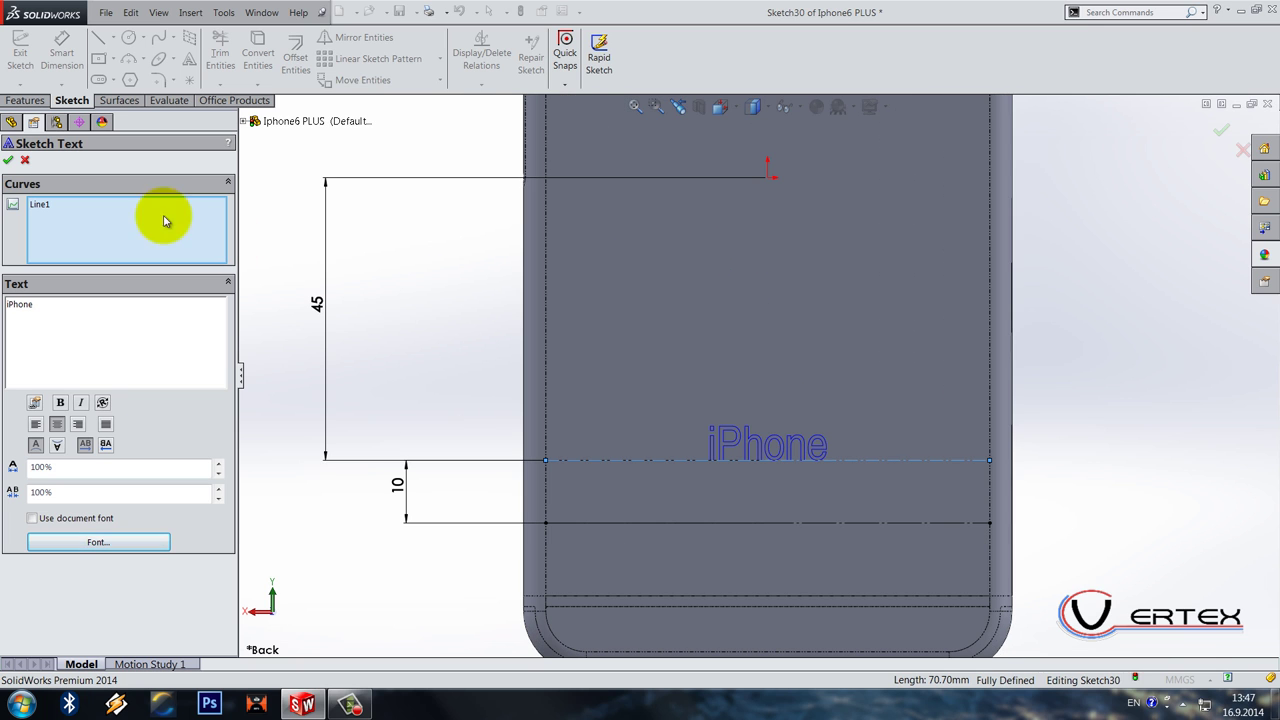
pyautogui.click(8, 161)
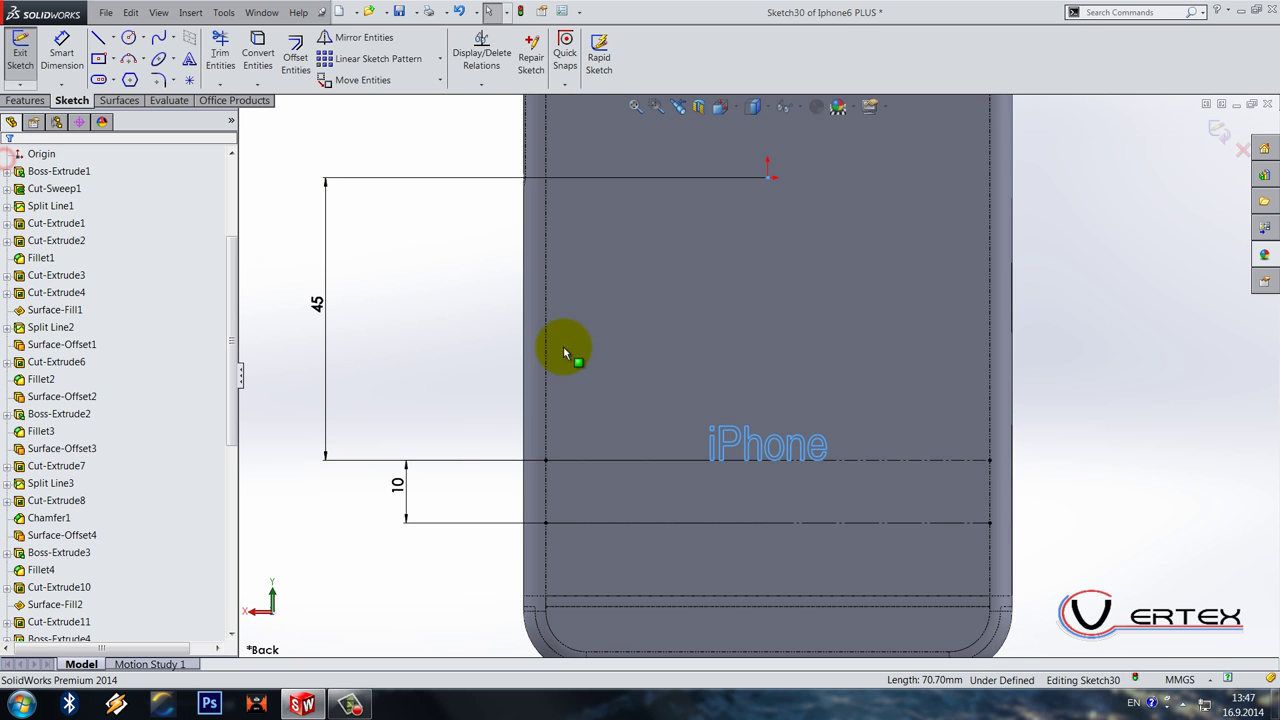
# Step: Add centred sketch text on the lower construction line reading "Modeled and rendered", with "by" and the author's full name on a second line
pyautogui.click(849, 523)
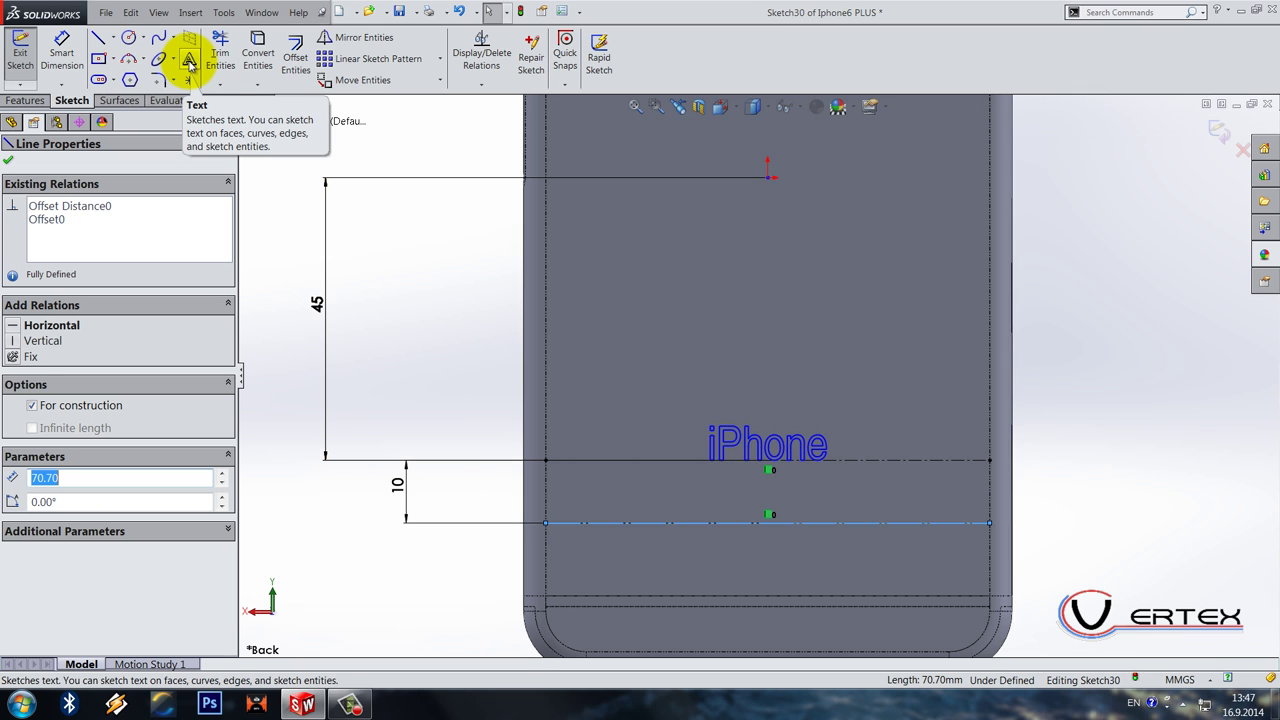
pyautogui.click(189, 62)
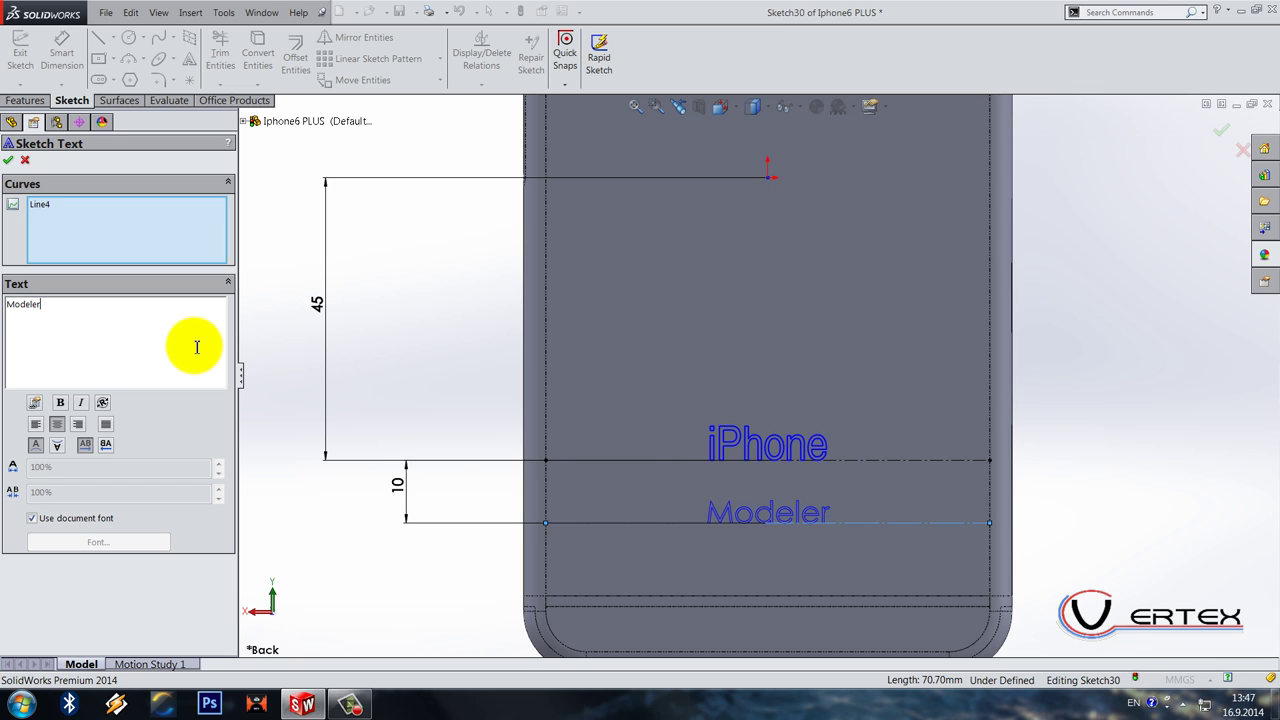
pyautogui.write('d and ren')
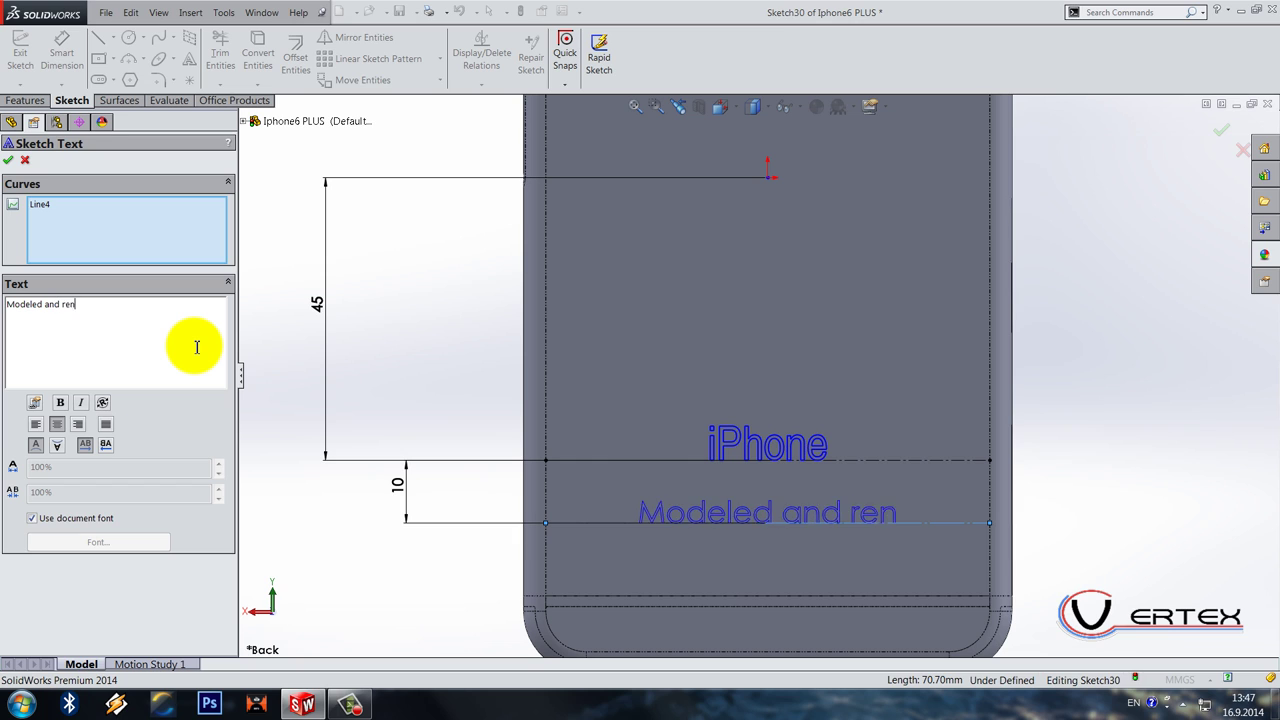
pyautogui.write('dered by p')
pyautogui.press('BackSpace')
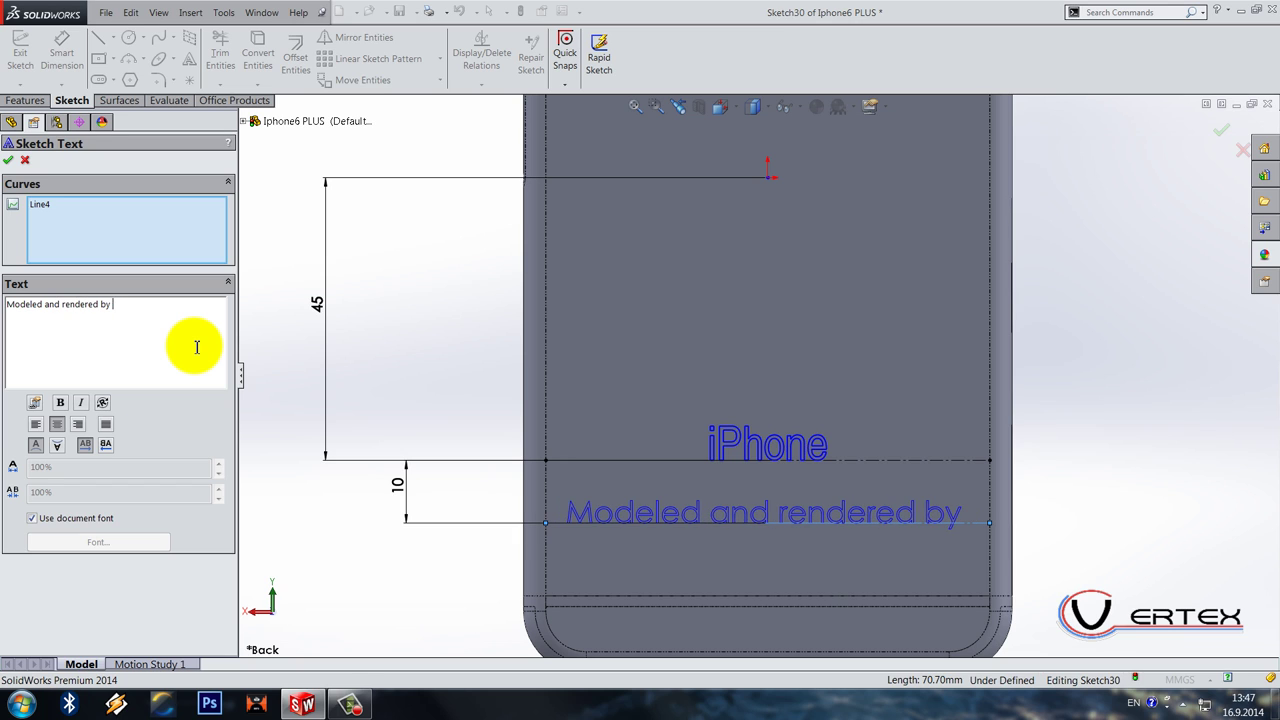
pyautogui.write('Petar Trlajic')
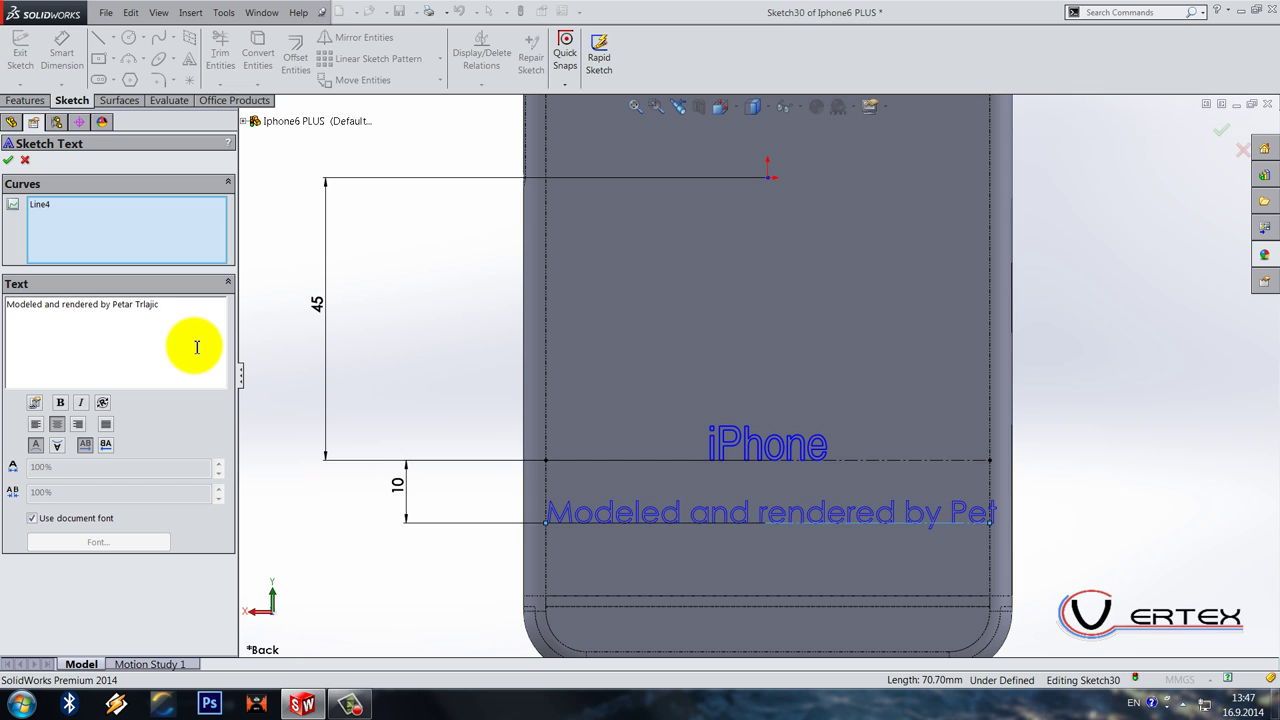
pyautogui.click(101, 303)
pyautogui.press('Return')
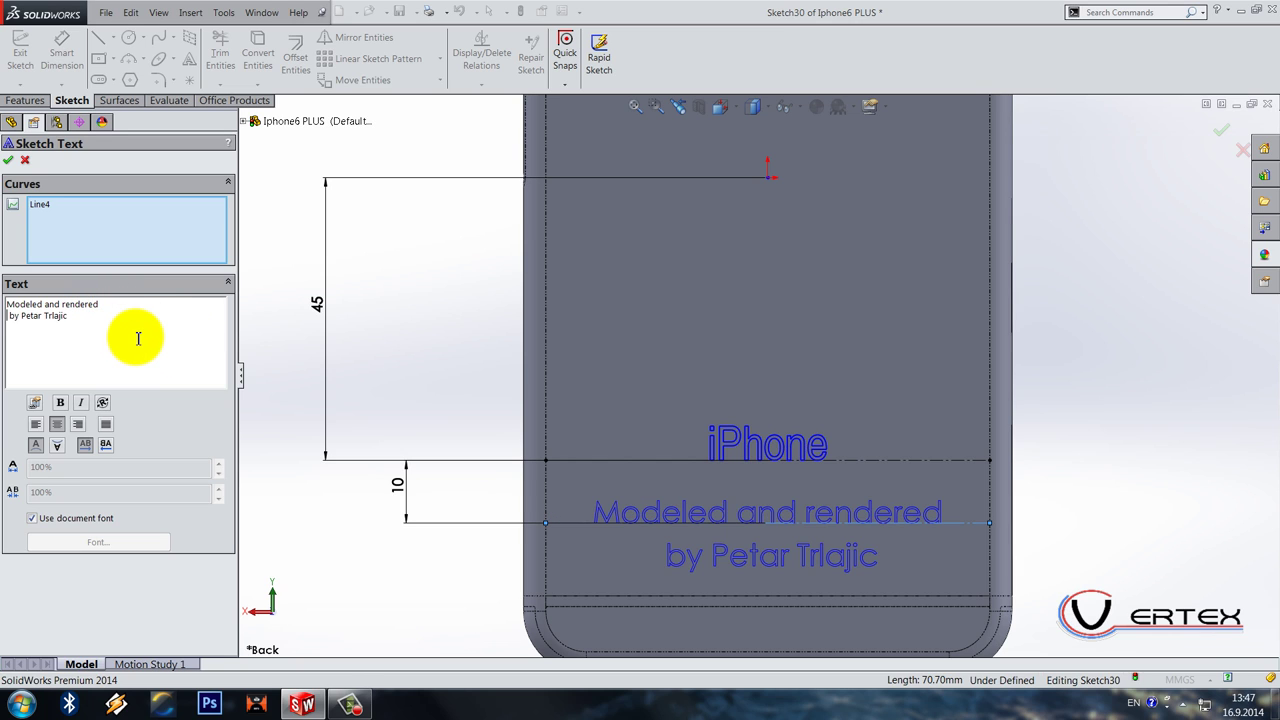
# Step: Override the document font of the two-line credit text with Helvetica Narrow at 8 points
pyautogui.moveTo(157, 334); pyautogui.dragTo(14, 309)
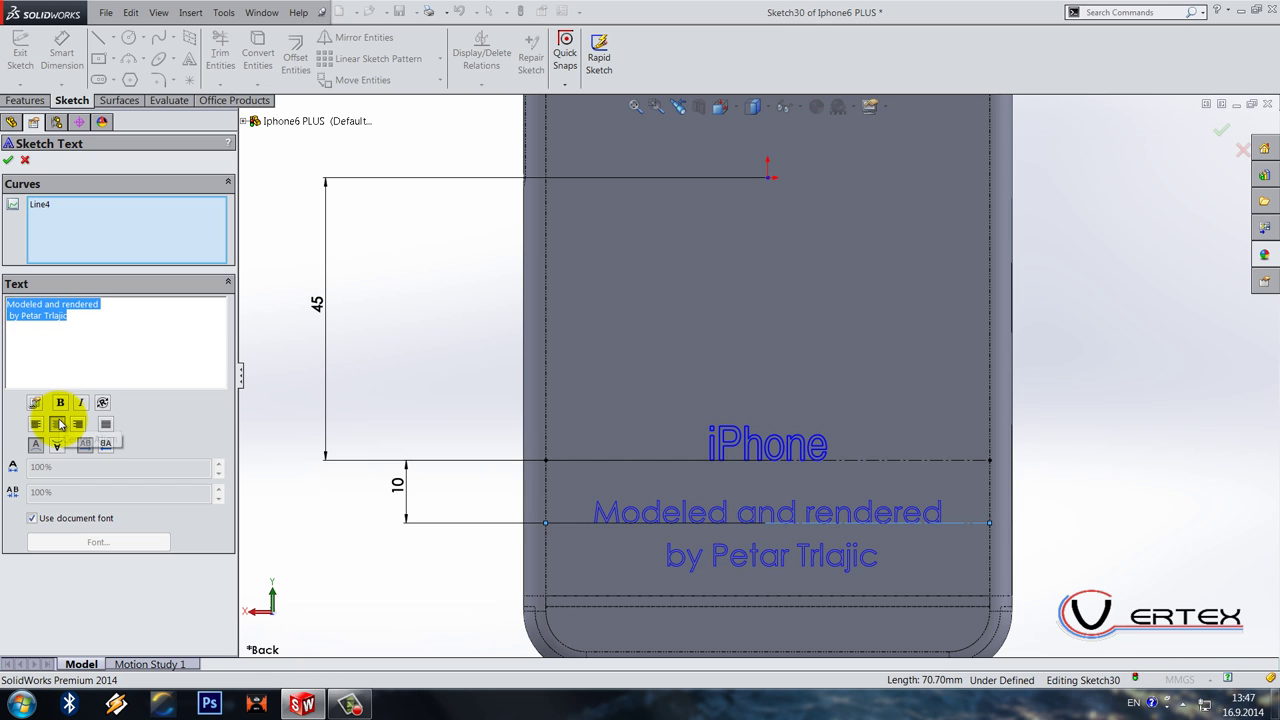
pyautogui.click(32, 518)
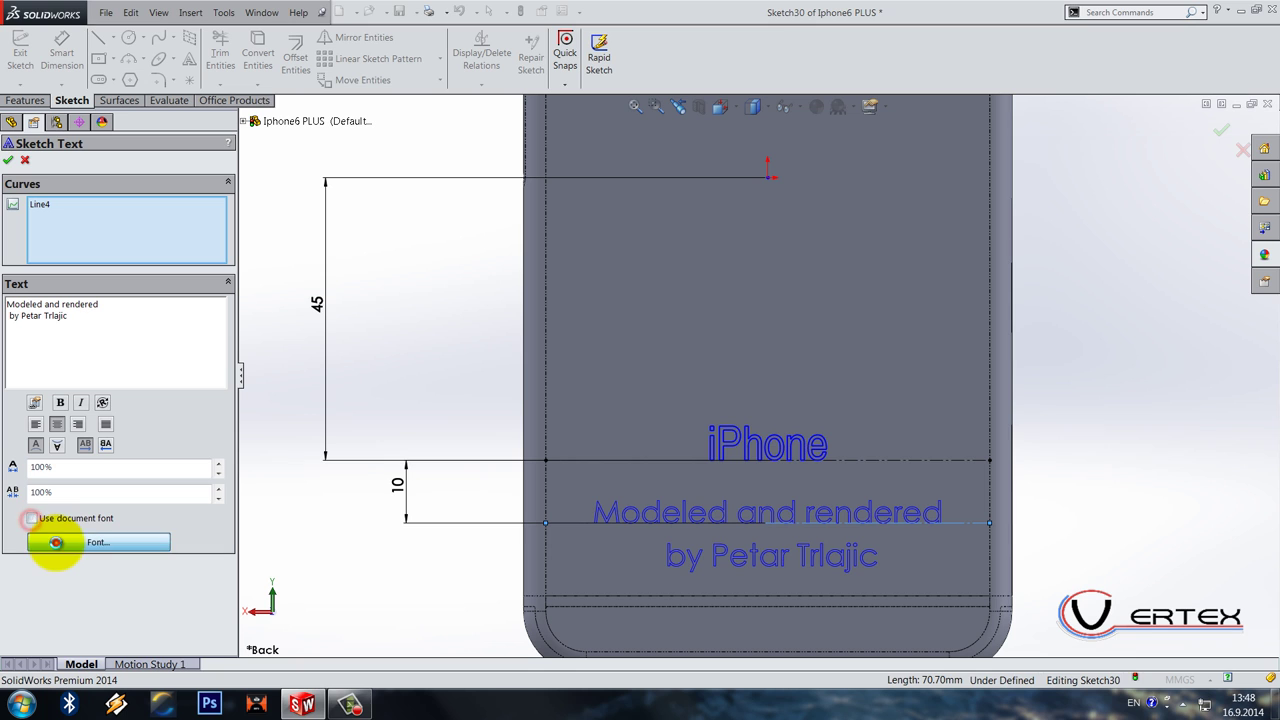
pyautogui.click(697, 313)
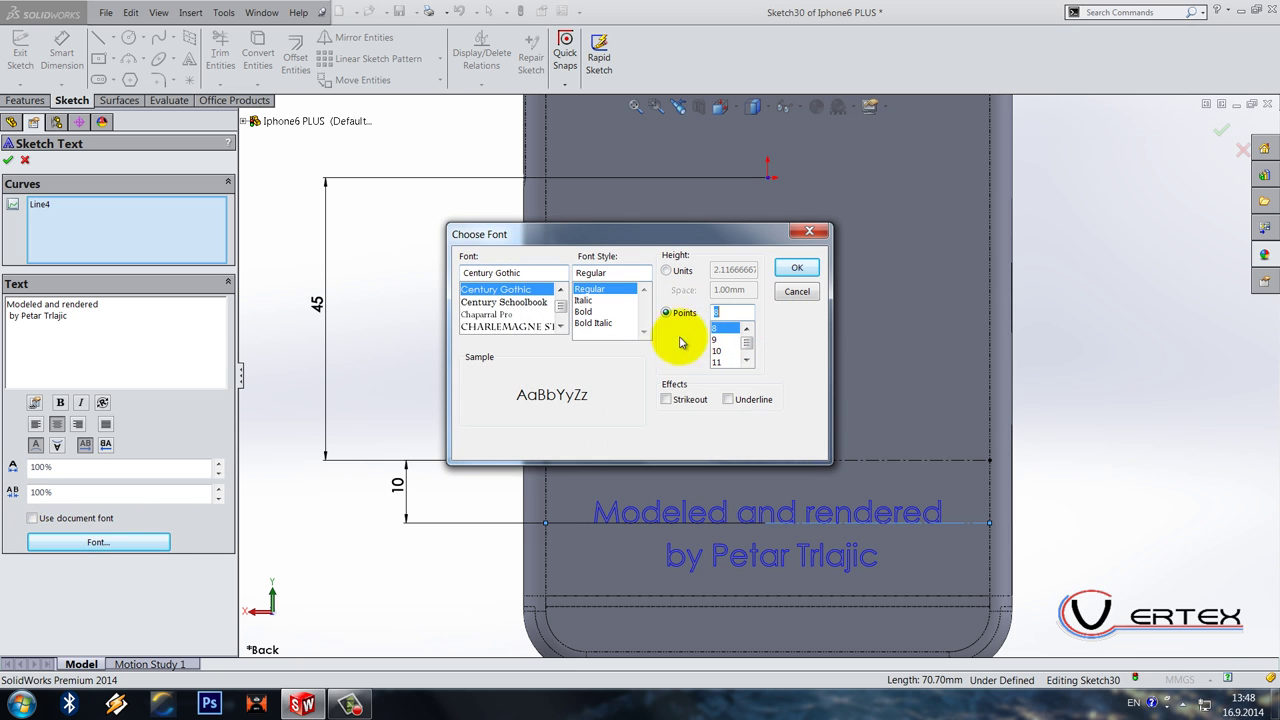
pyautogui.click(505, 314)
pyautogui.scroll(-2, 528, 320)
pyautogui.scroll(-8, 528, 320)
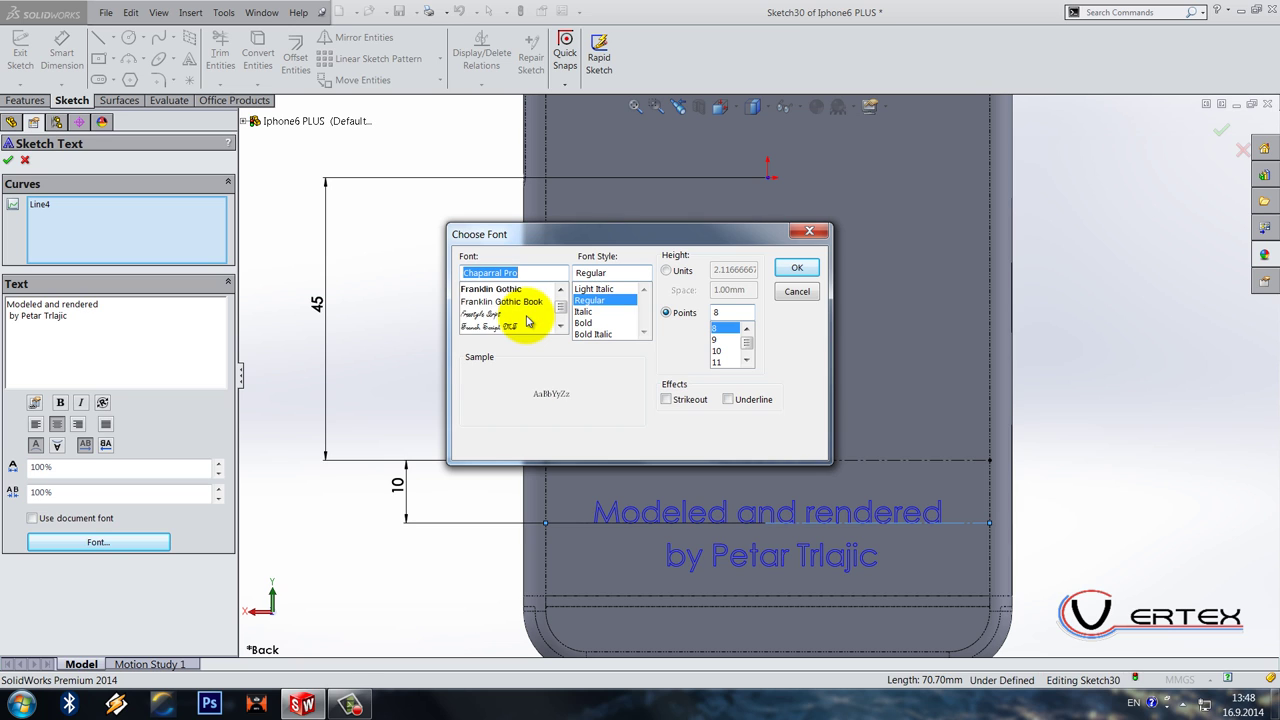
pyautogui.scroll(-2, 528, 320)
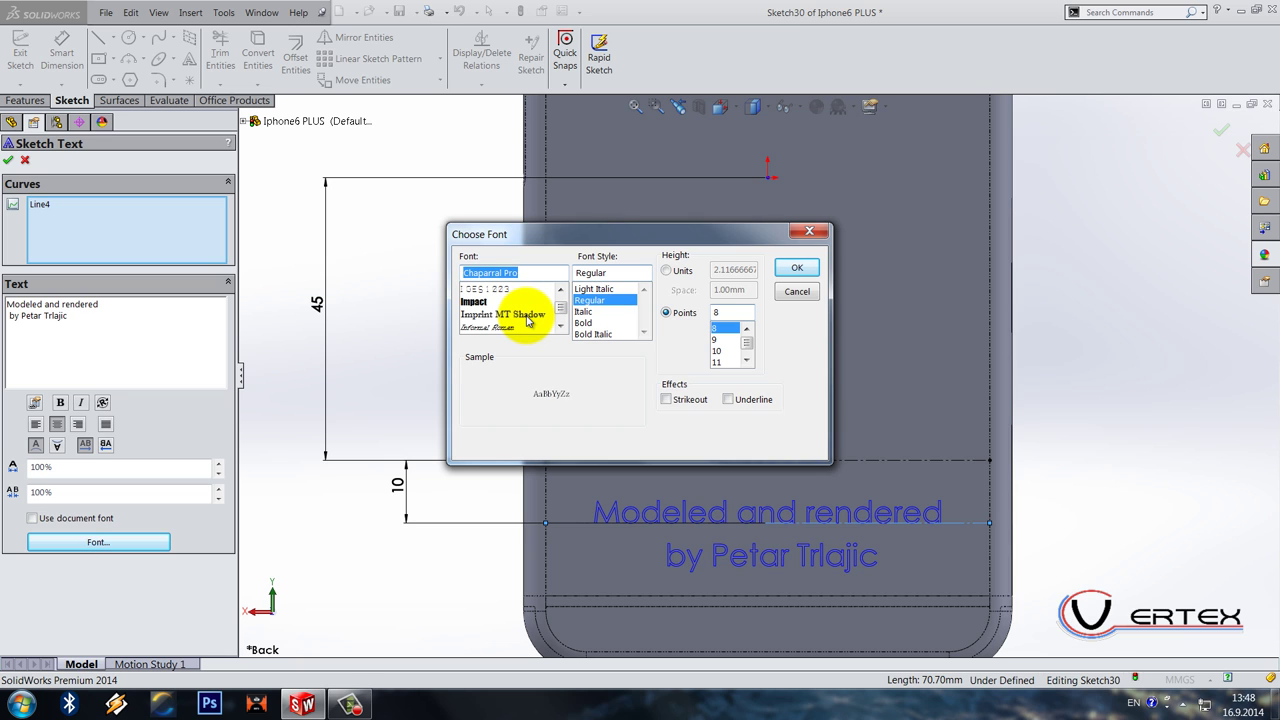
pyautogui.scroll(1, 524, 320)
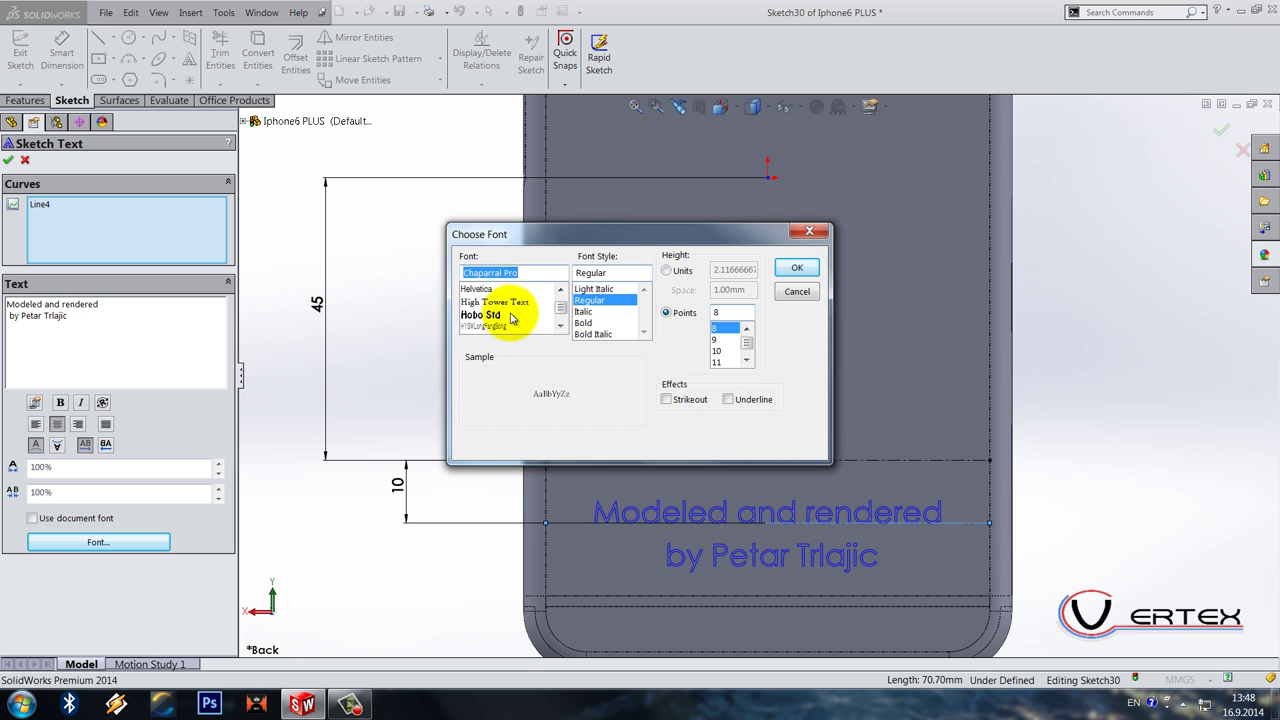
pyautogui.click(480, 288)
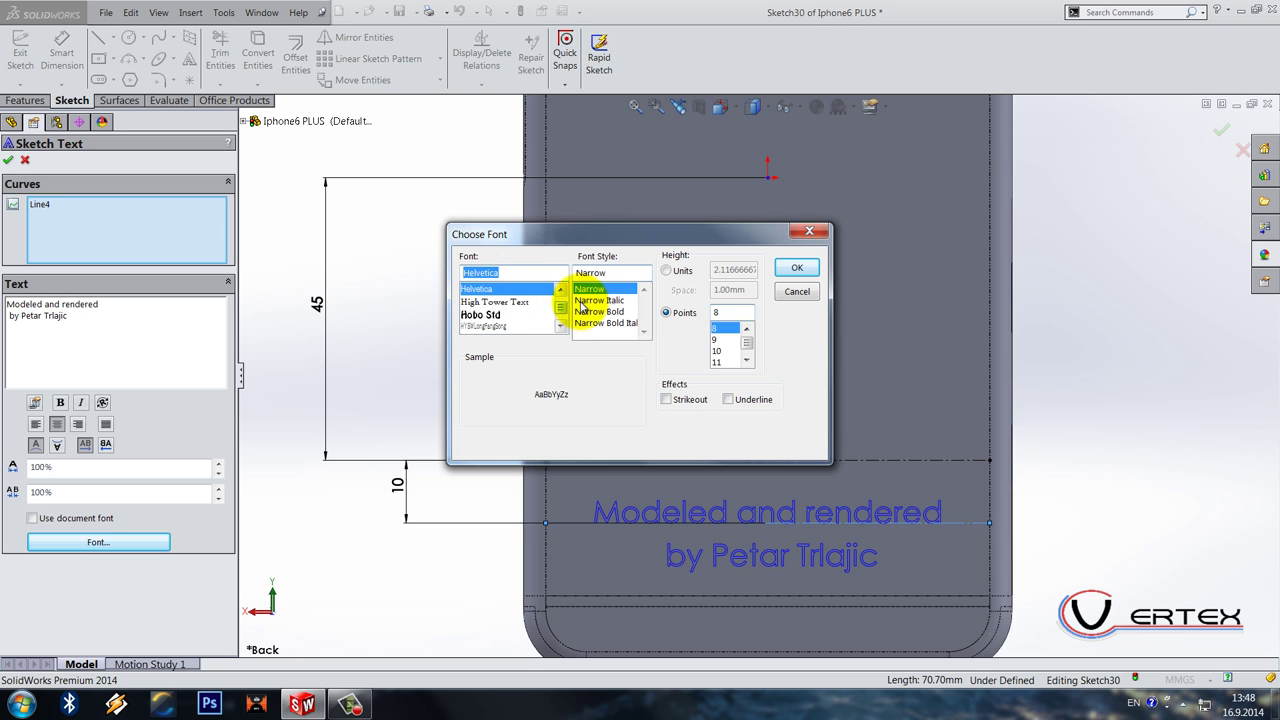
pyautogui.click(786, 266)
# Step: Make both lines of the credit text bold and accept the sketch text
pyautogui.tripleClick(178, 338)
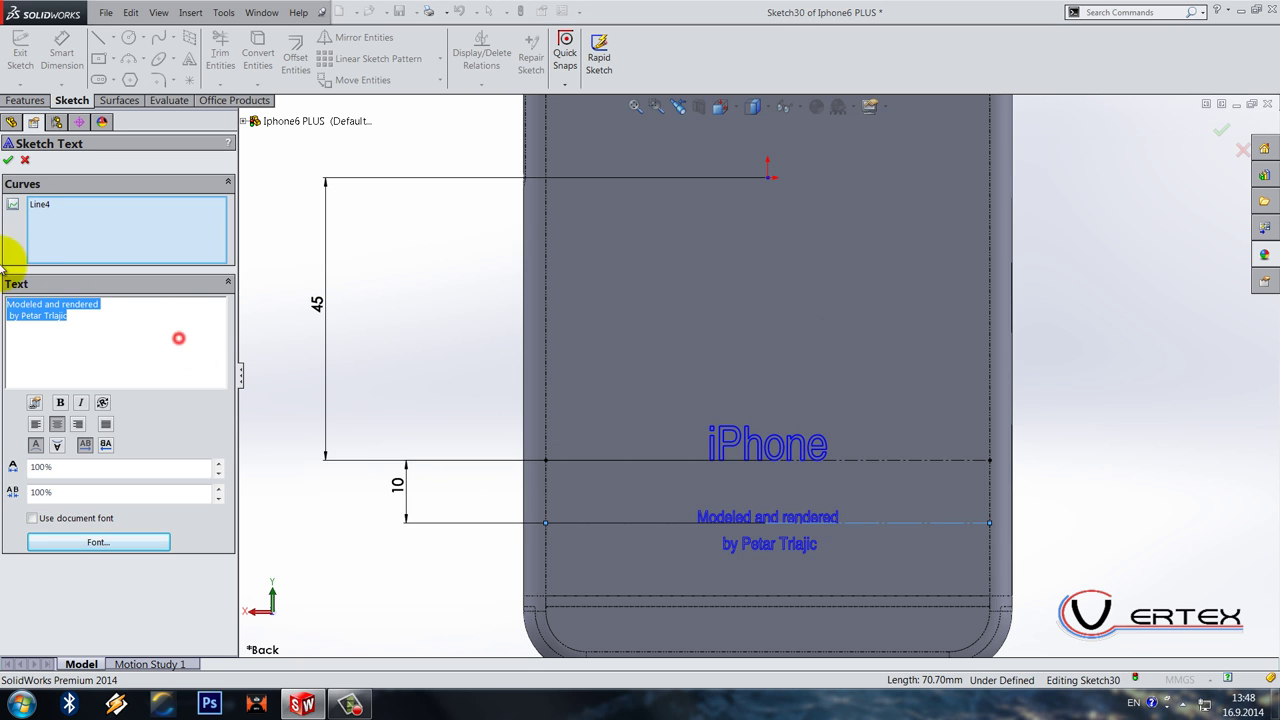
pyautogui.click(60, 402)
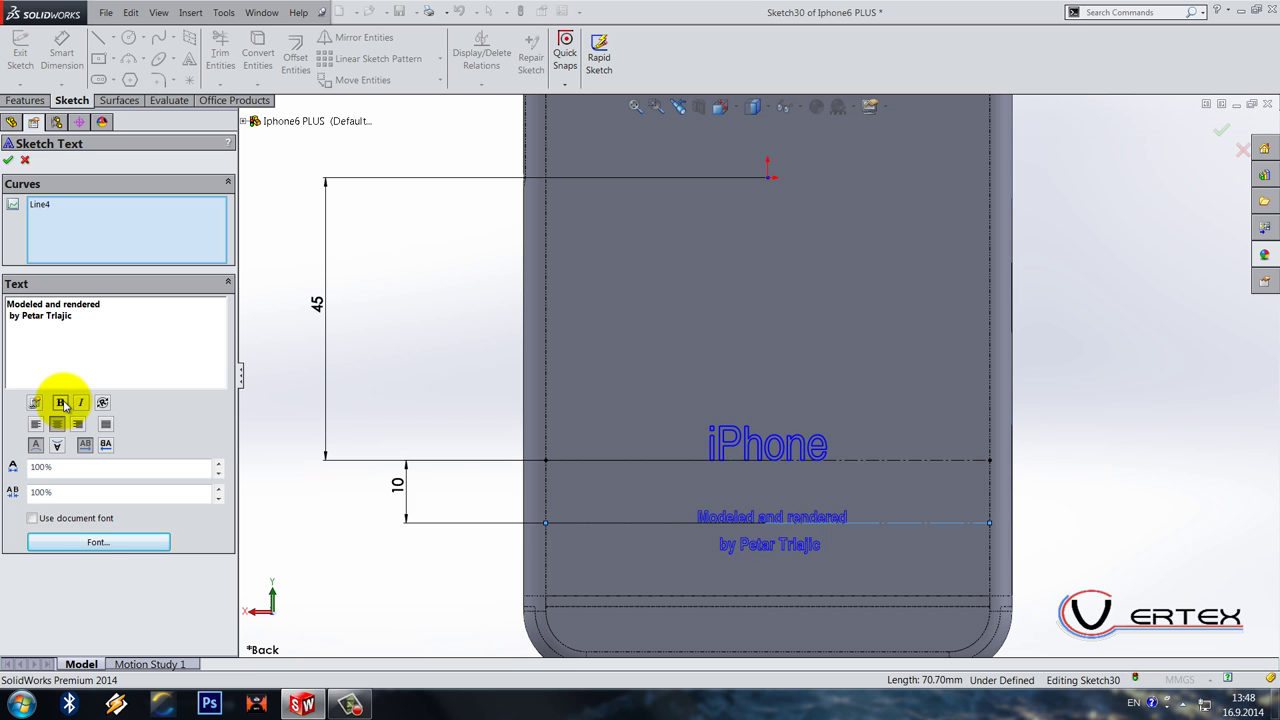
pyautogui.click(10, 163)
# Step: Set the offset distance between the two horizontal construction lines to 7.5 mm
pyautogui.scroll(3, 750, 375)
pyautogui.scroll(-3, 740, 463)
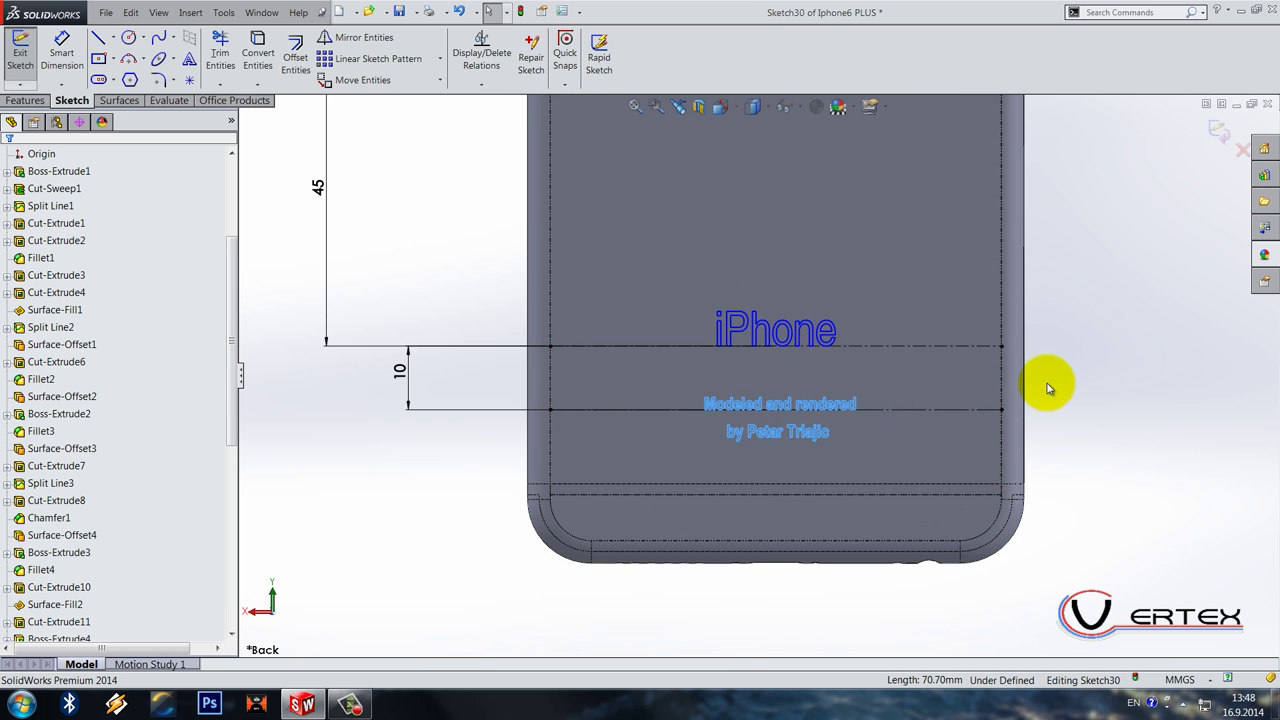
pyautogui.scroll(3, 1047, 383)
pyautogui.scroll(-3, 806, 381)
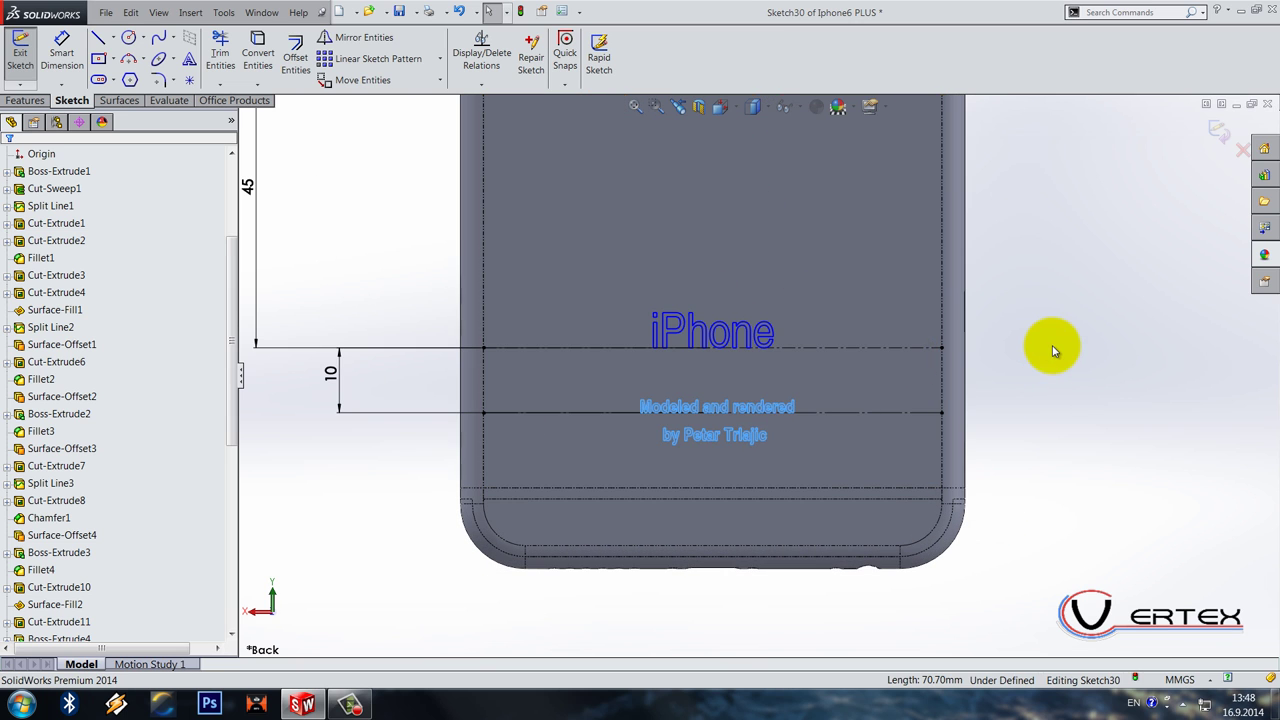
pyautogui.click(340, 378)
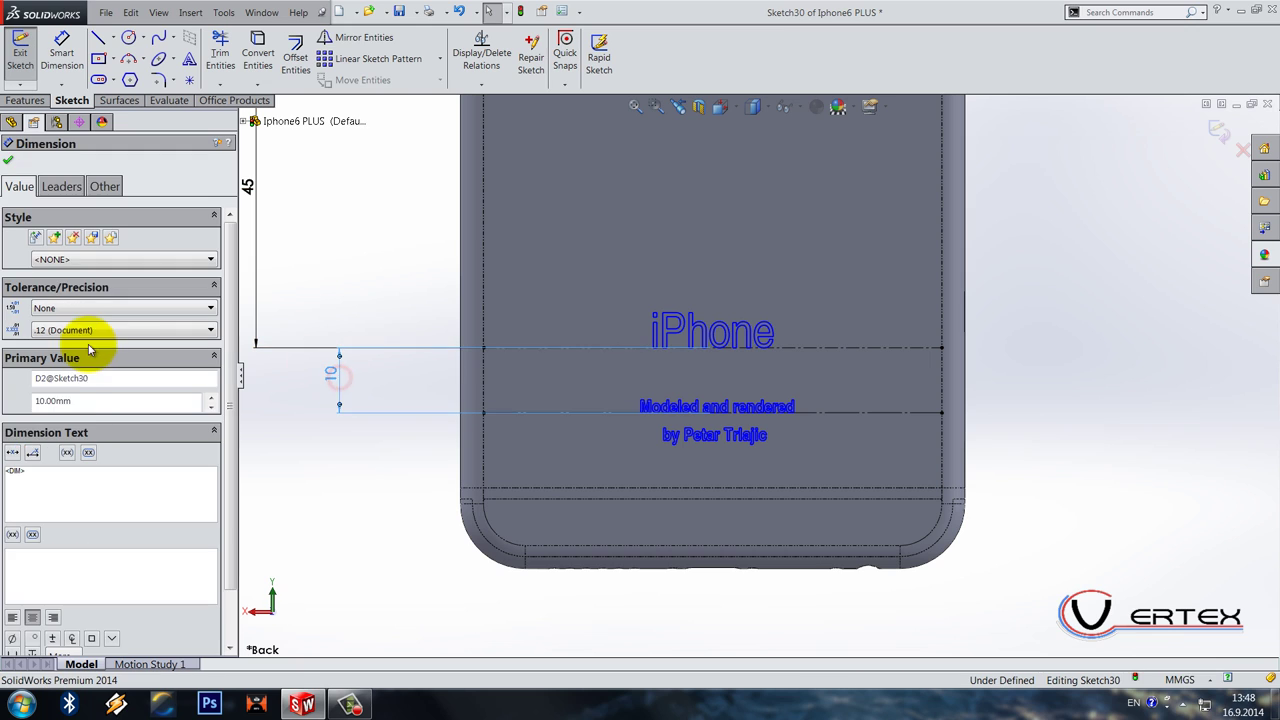
pyautogui.doubleClick(99, 400)
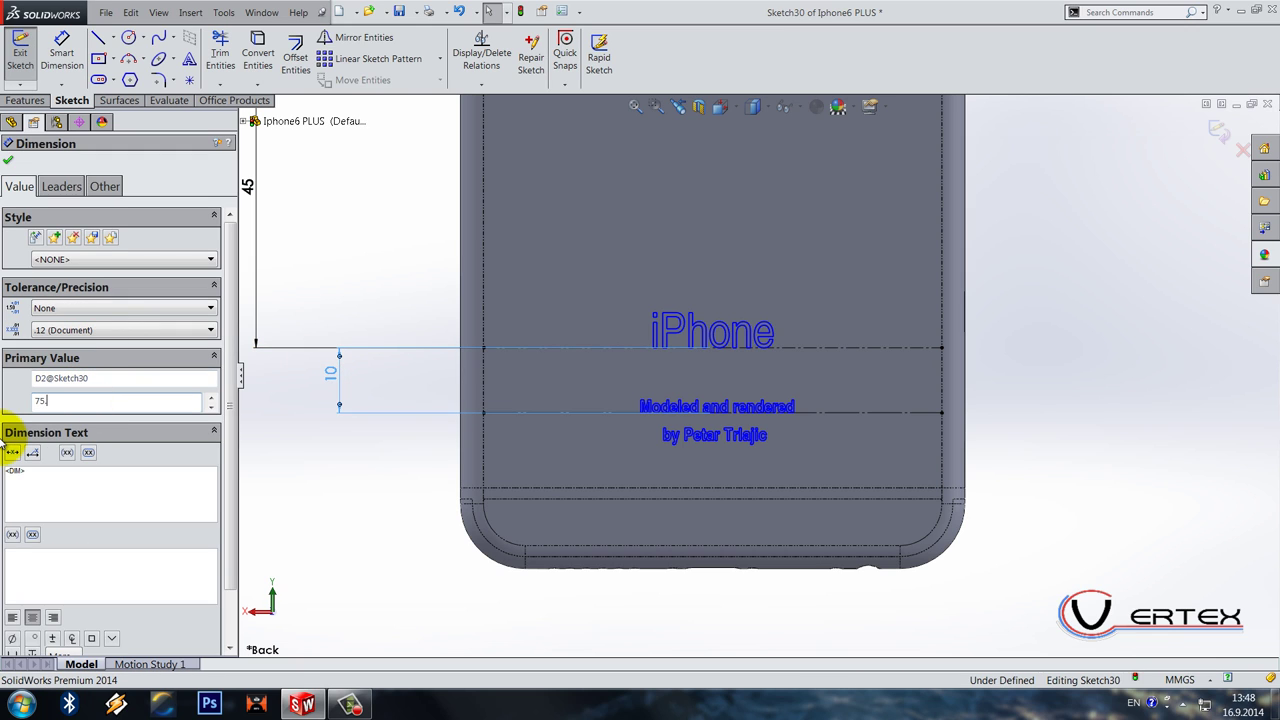
pyautogui.write('7.5')
pyautogui.press('Return')
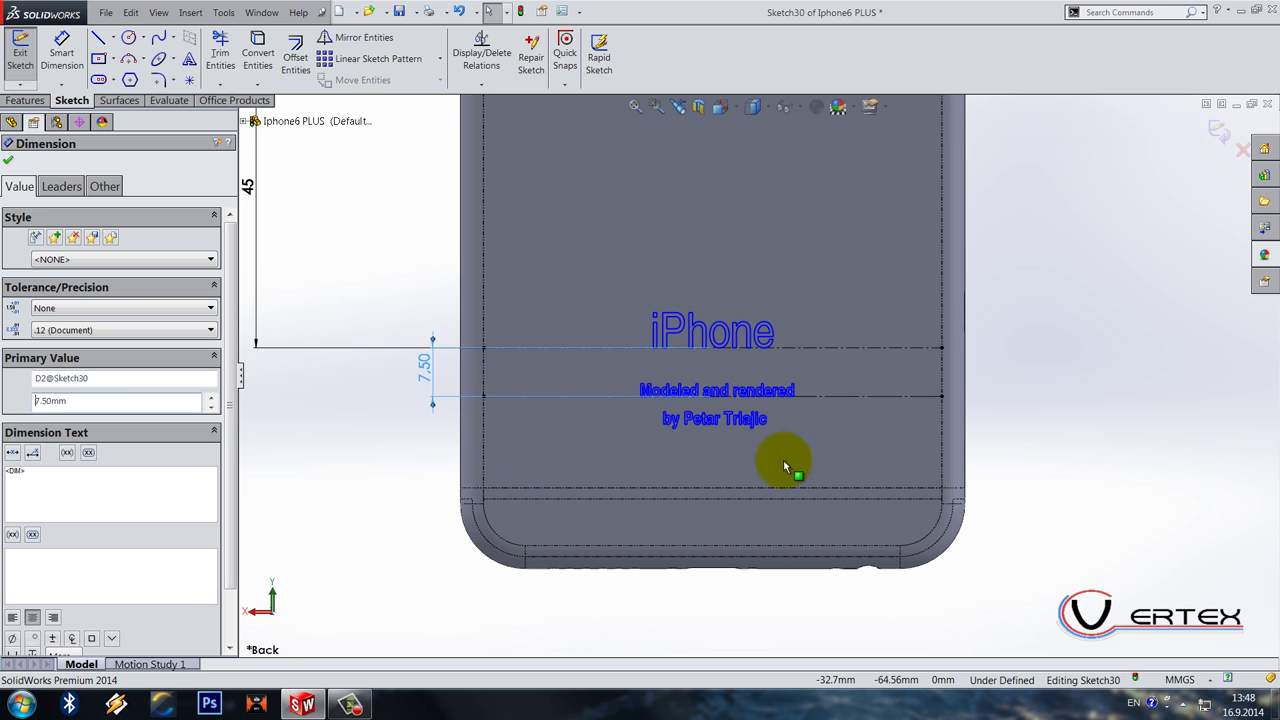
pyautogui.click(1051, 294)
# Step: Finish the text sketch and cut-extrude the lettering 0.05 mm blind into the phone's back face
pyautogui.press('z')
pyautogui.click(1220, 130)
pyautogui.scroll(3, 956, 281)
pyautogui.moveTo(923, 314); pyautogui.dragTo(714, 400, button='middle')
pyautogui.scroll(-3, 714, 400)
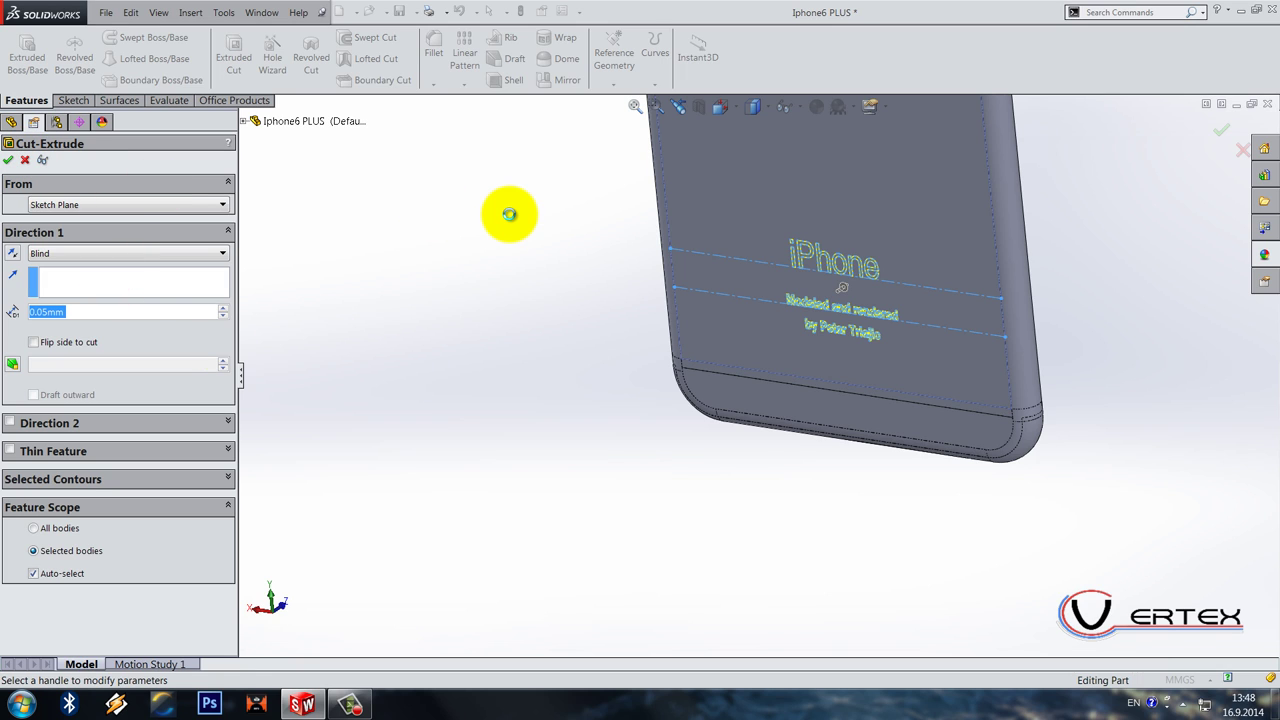
pyautogui.press('Return')
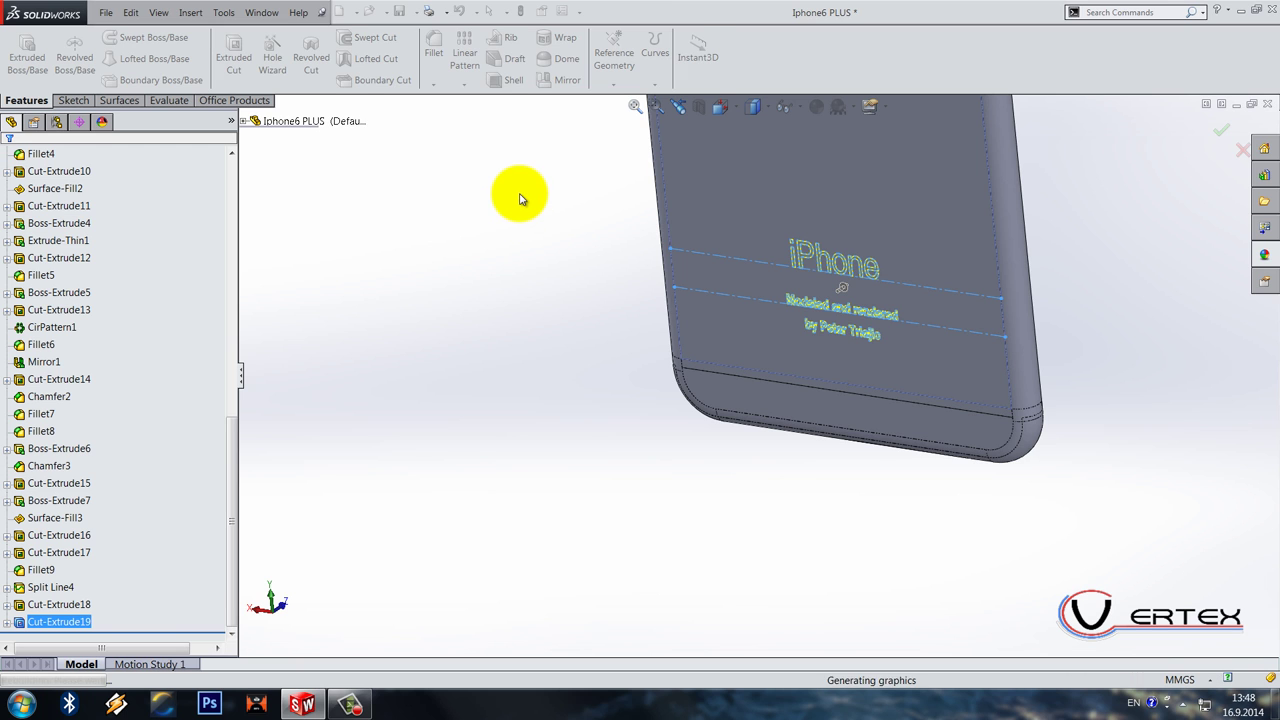
pyautogui.click(520, 200)
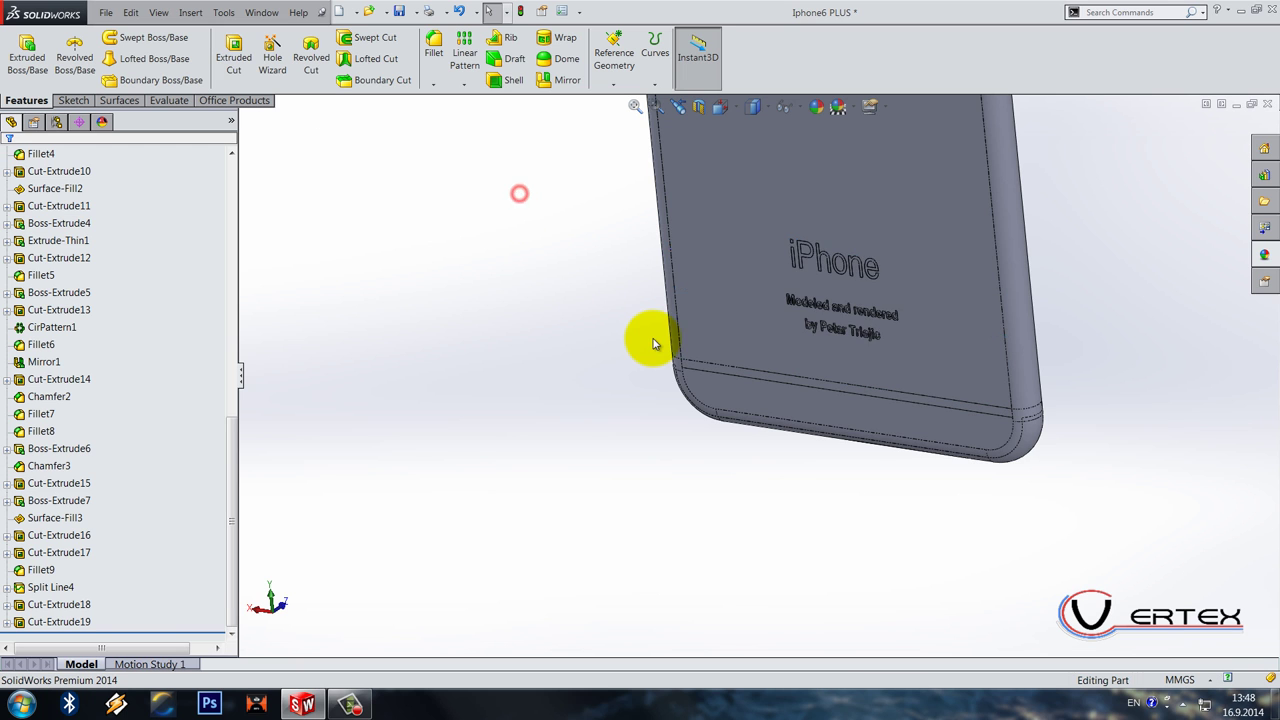
# Step: Delete the four offset surface bodies, Surface-Offset1 to Surface-Offset4, from the part
pyautogui.scroll(5, 652, 338)
pyautogui.scroll(15, 86, 323)
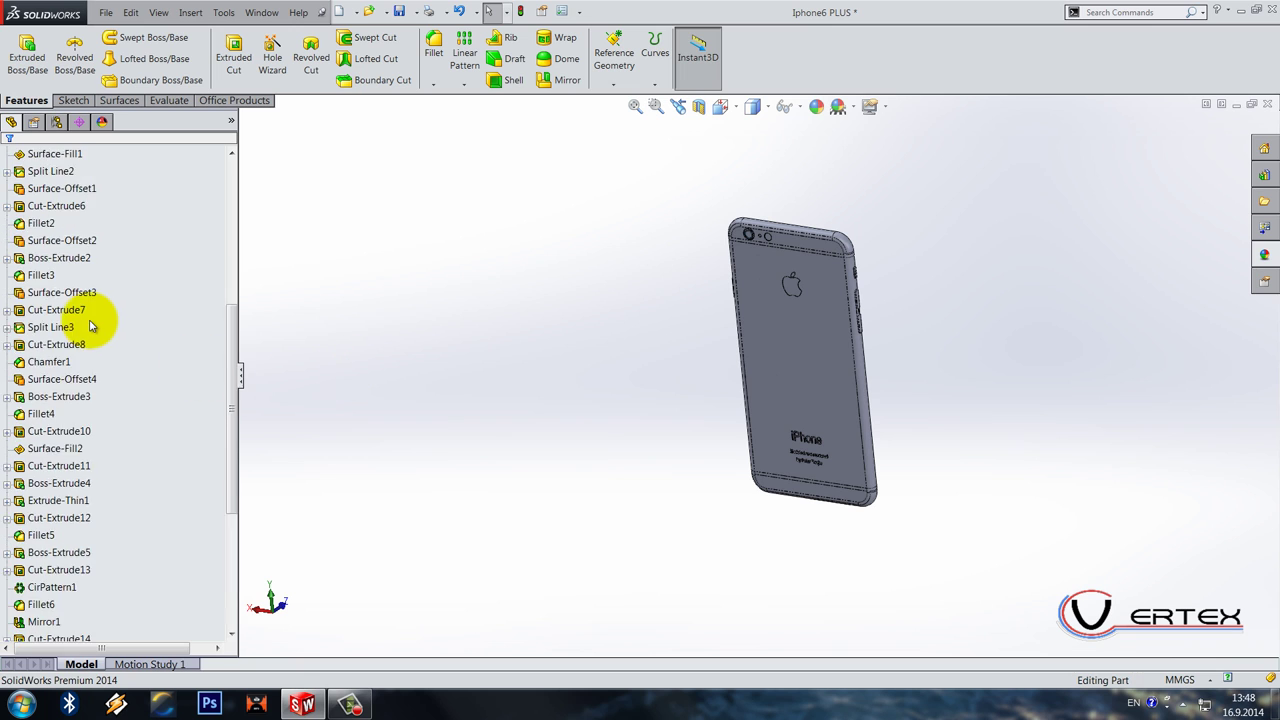
pyautogui.click(7, 224)
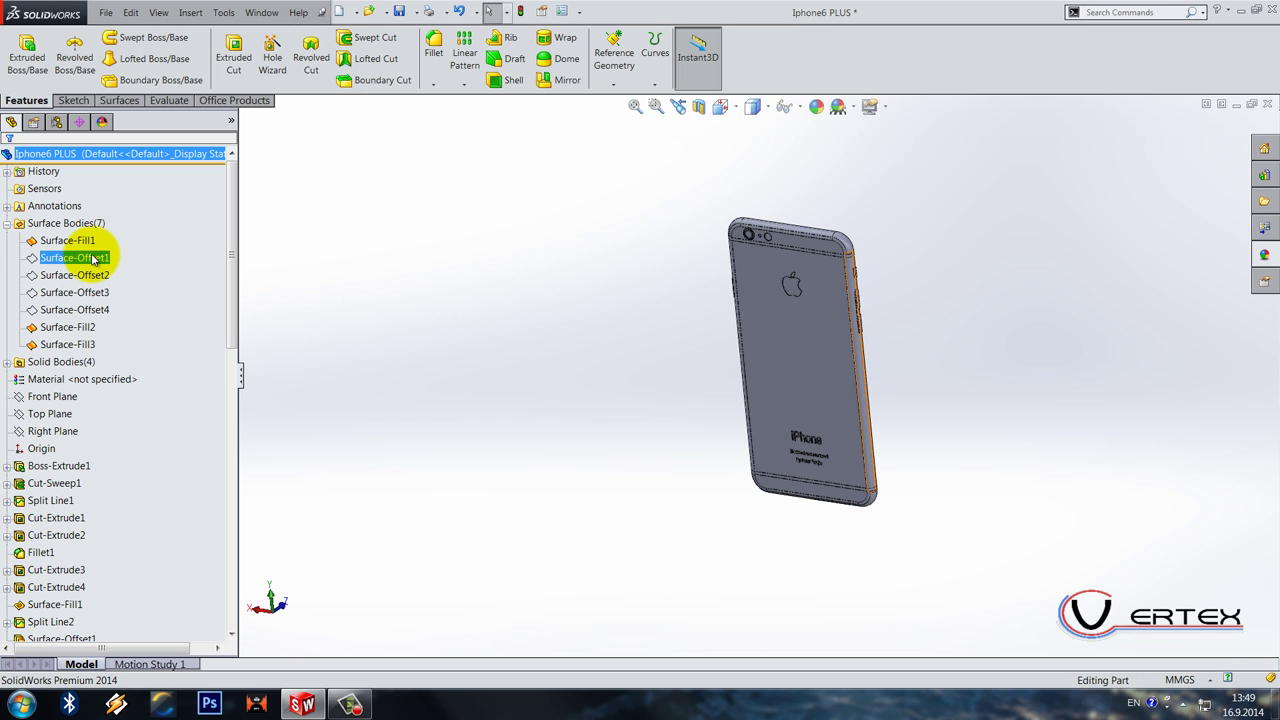
pyautogui.moveTo(120, 267); pyautogui.dragTo(90, 312)
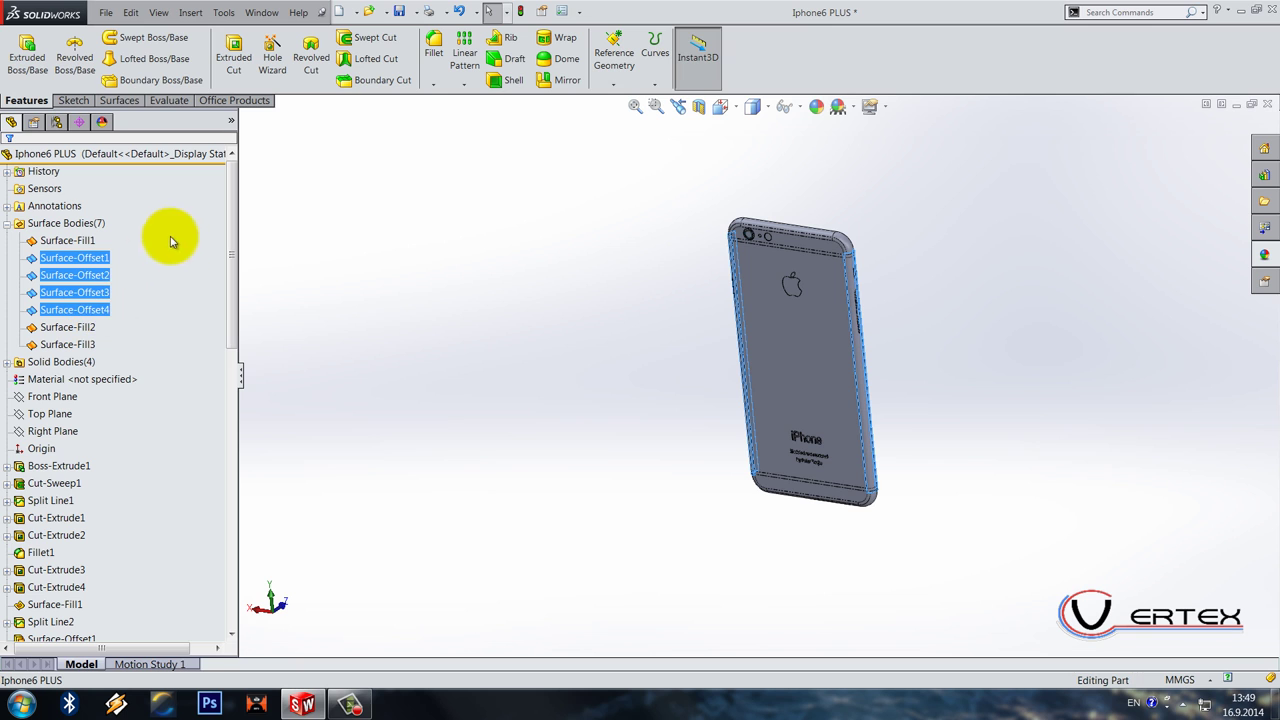
pyautogui.click(190, 12)
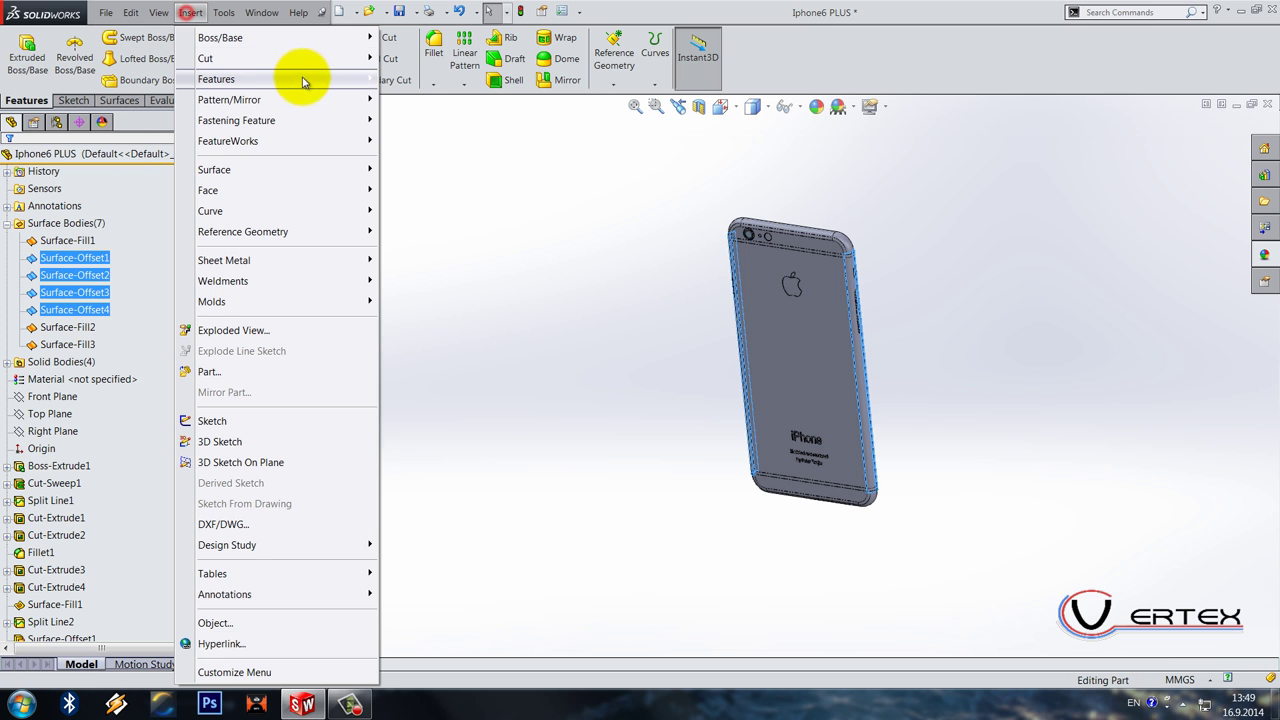
pyautogui.moveTo(330, 79)
pyautogui.click(420, 487)
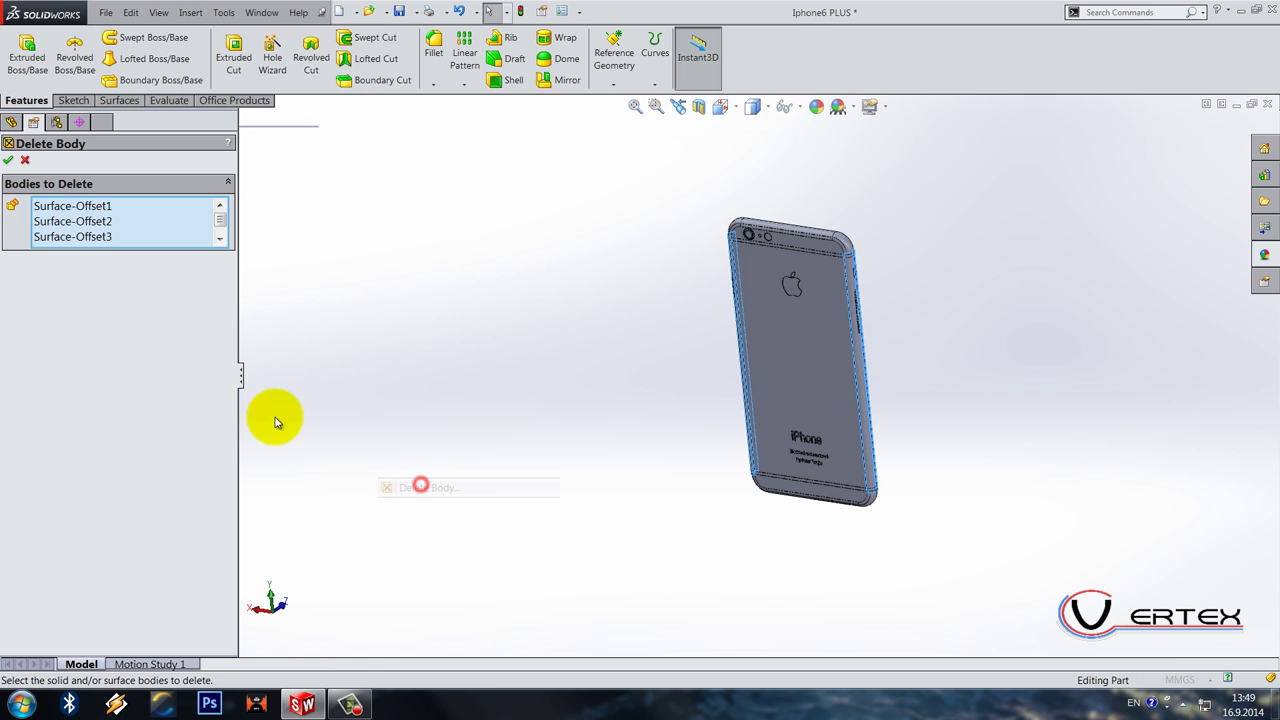
pyautogui.click(35, 164)
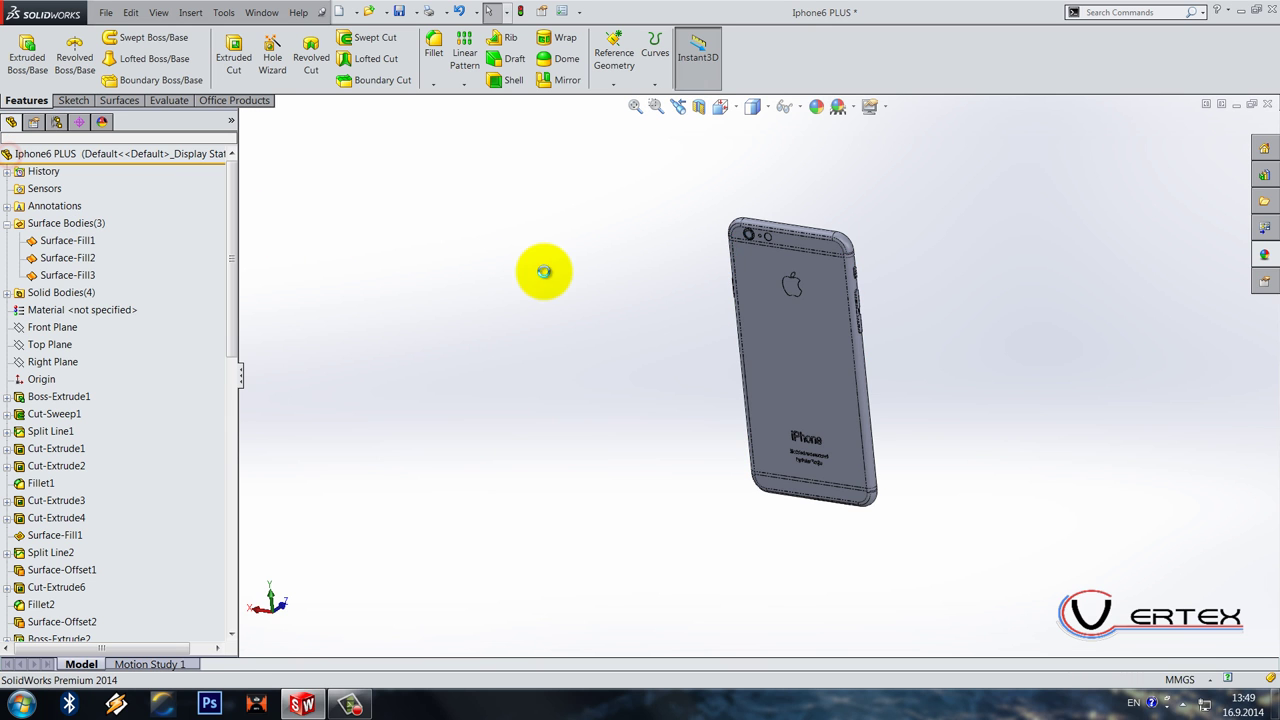
# Step: Set the phone to the isometric view, save the part and collapse the Surface Bodies folder
pyautogui.moveTo(514, 337); pyautogui.dragTo(718, 377, button='middle')
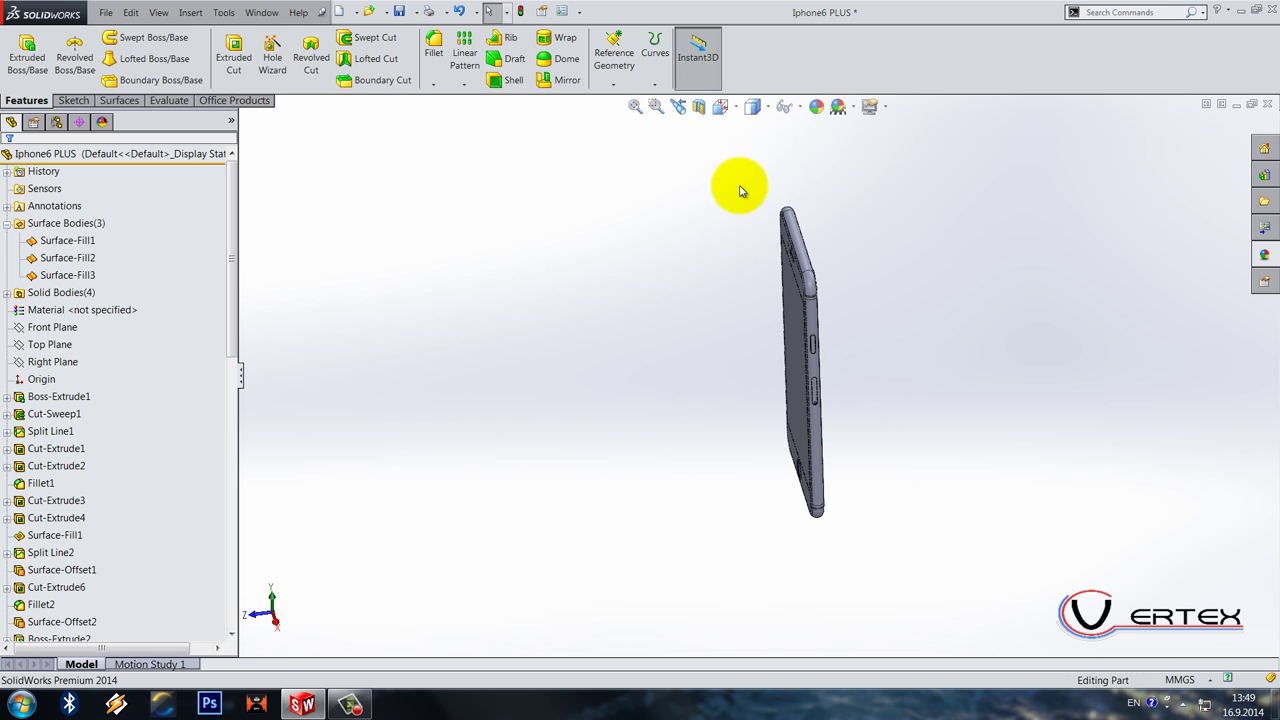
pyautogui.click(718, 108)
pyautogui.click(818, 140)
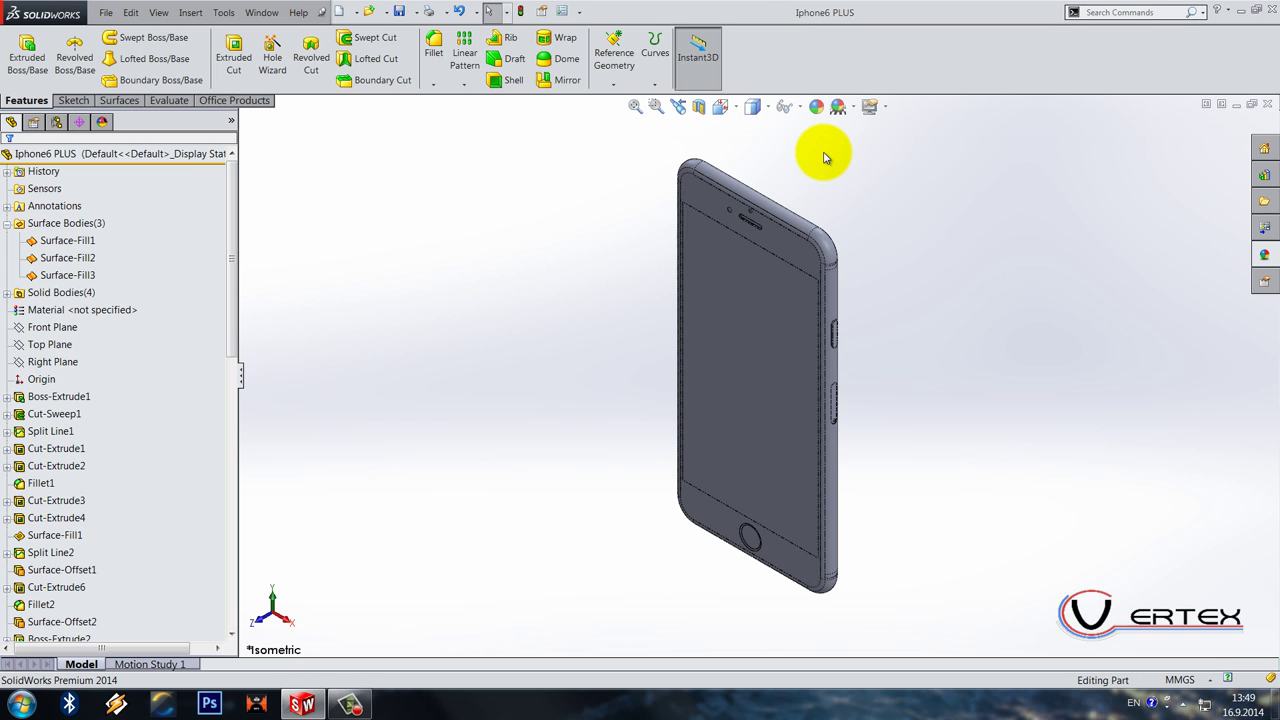
pyautogui.click(10, 229)
pyautogui.scroll(-10, 160, 370)
pyautogui.scroll(10, 176, 385)
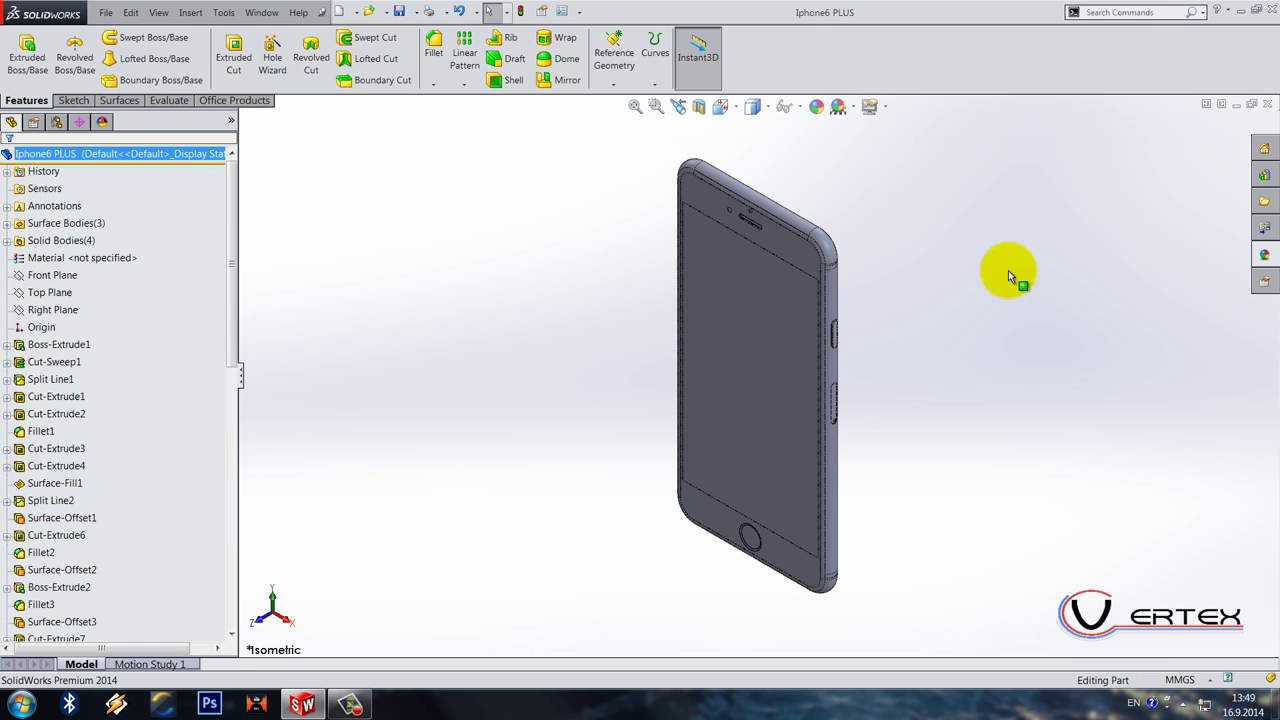
# Step: Open the appearances library, keep it pinned beside the model and collapse its Appearances category
pyautogui.click(1264, 253)
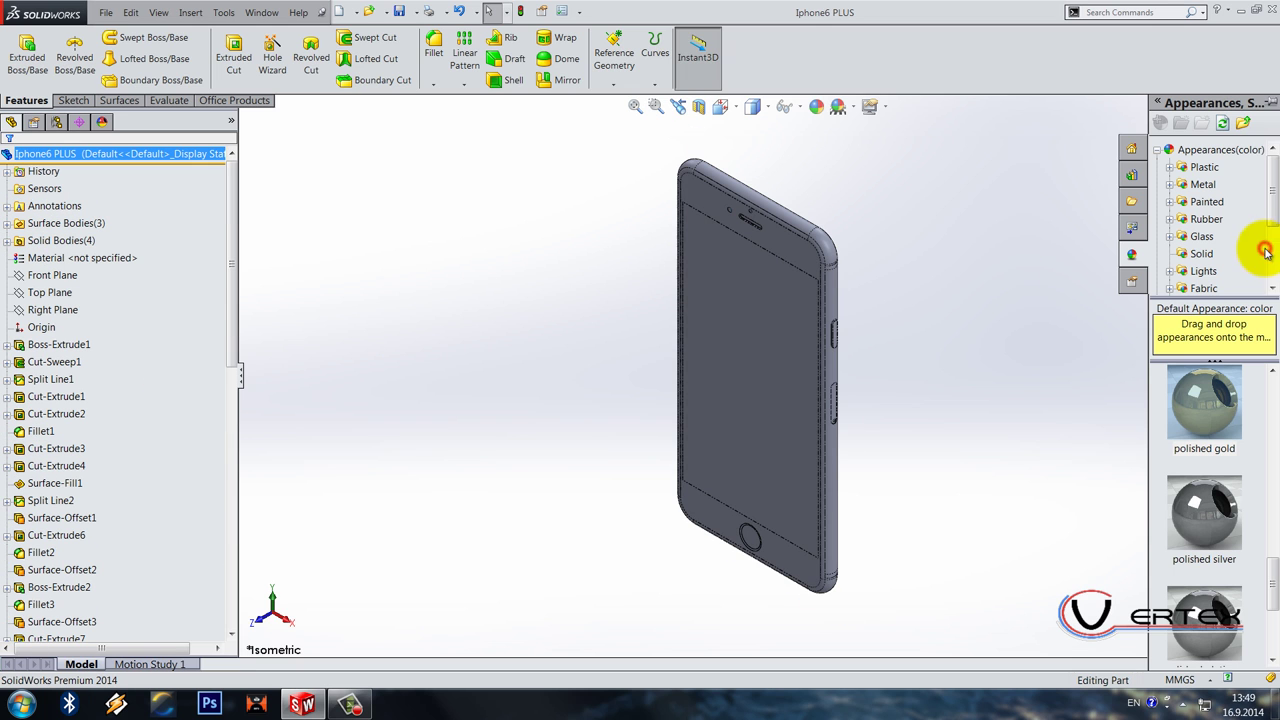
pyautogui.click(1268, 104)
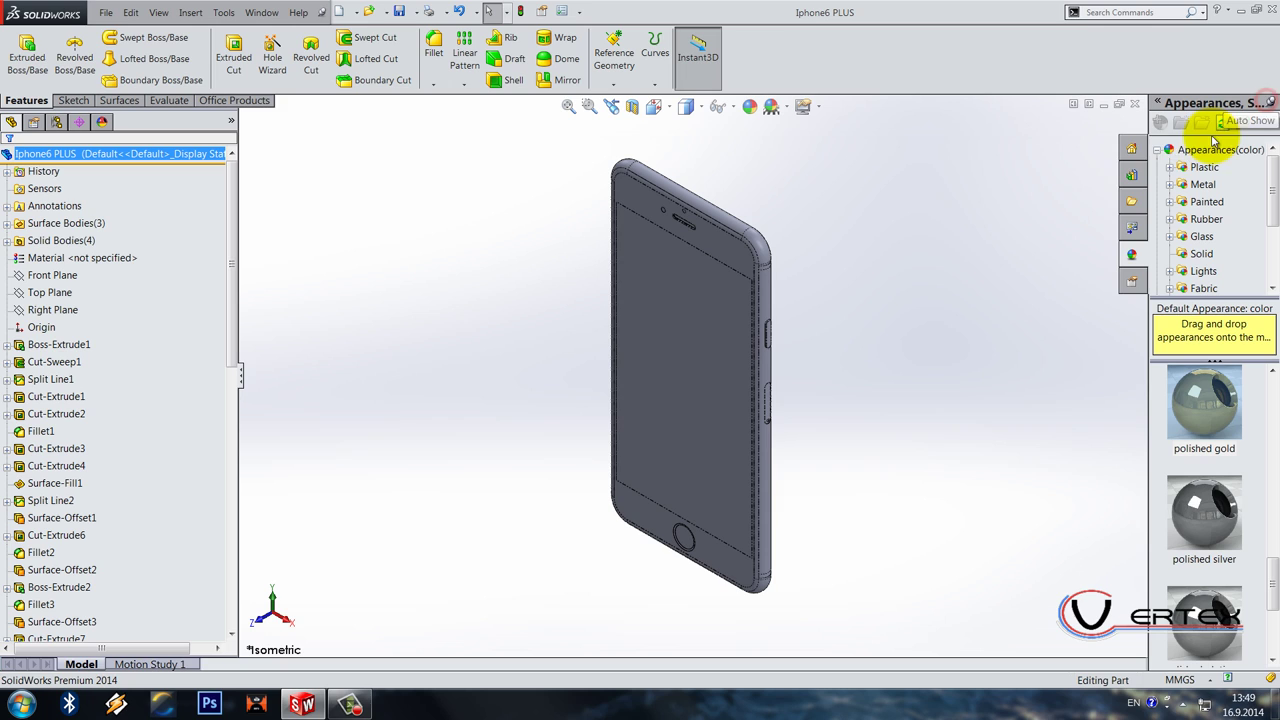
pyautogui.click(1157, 150)
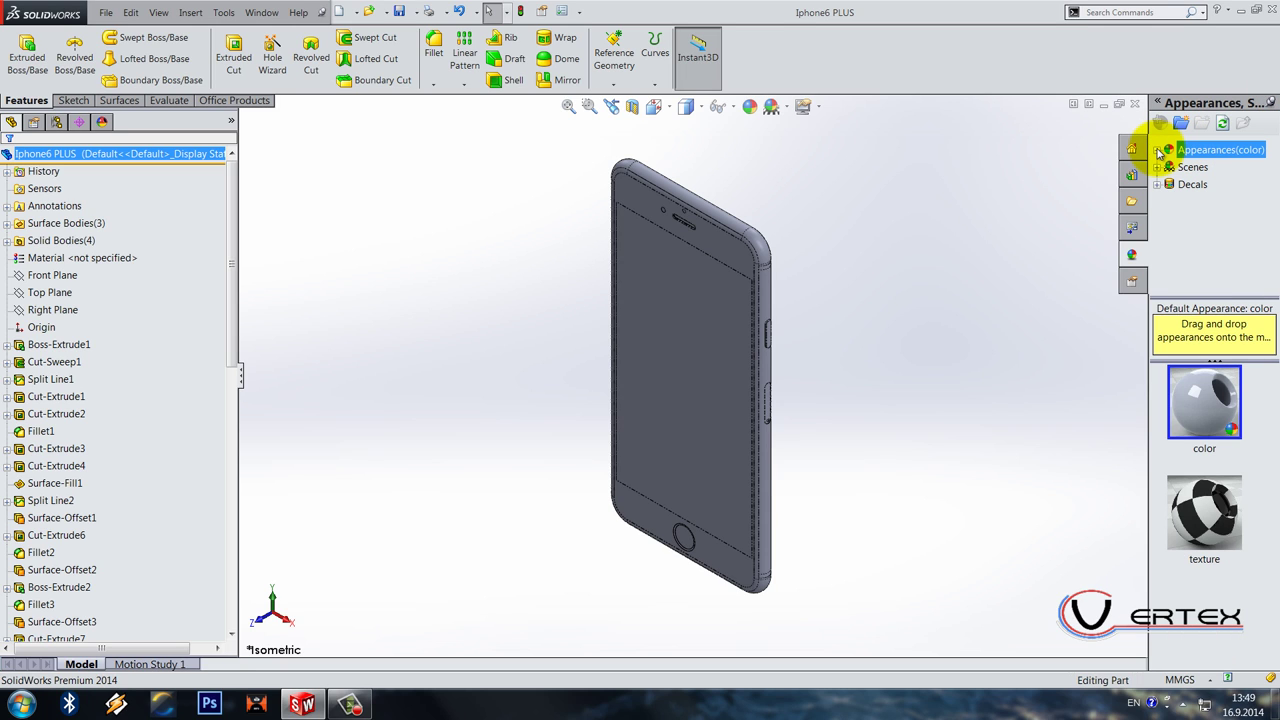
# Step: Apply the black car paint appearance to the front face around the screen and the narrow border faces along its edges
pyautogui.moveTo(818, 577); pyautogui.dragTo(857, 362, button='middle')
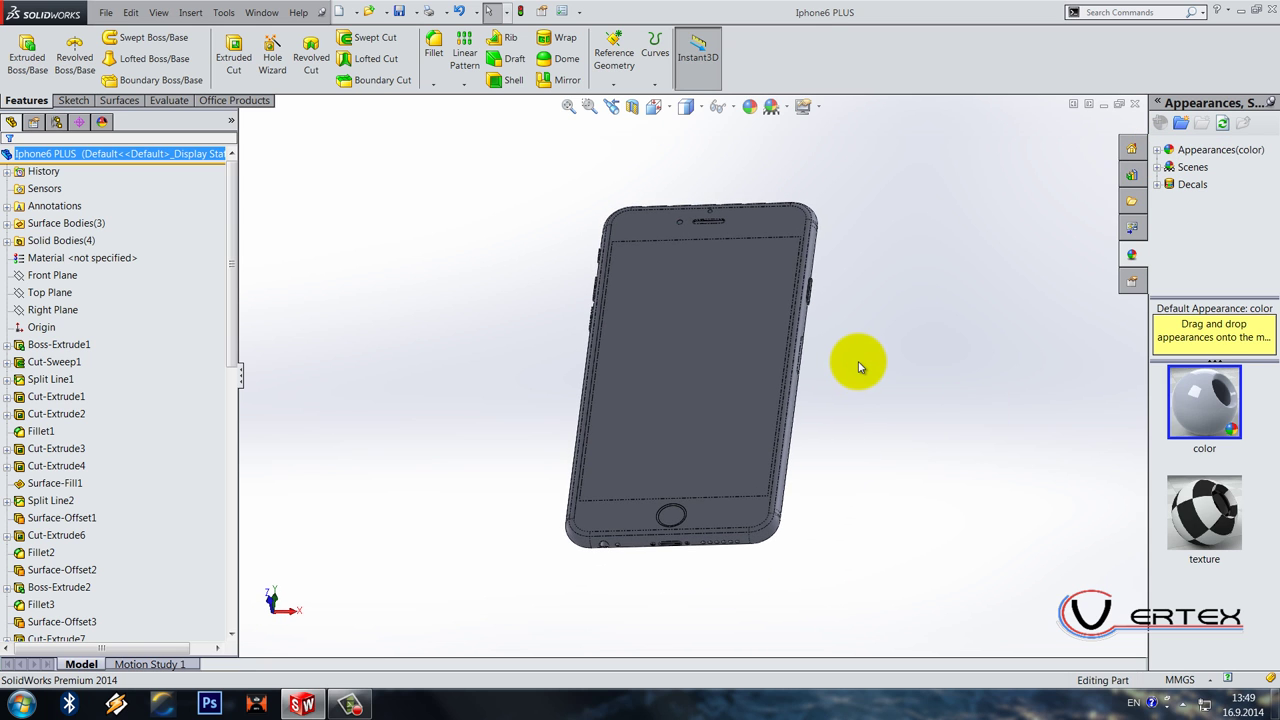
pyautogui.scroll(-5, 703, 516)
pyautogui.scroll(4, 737, 471)
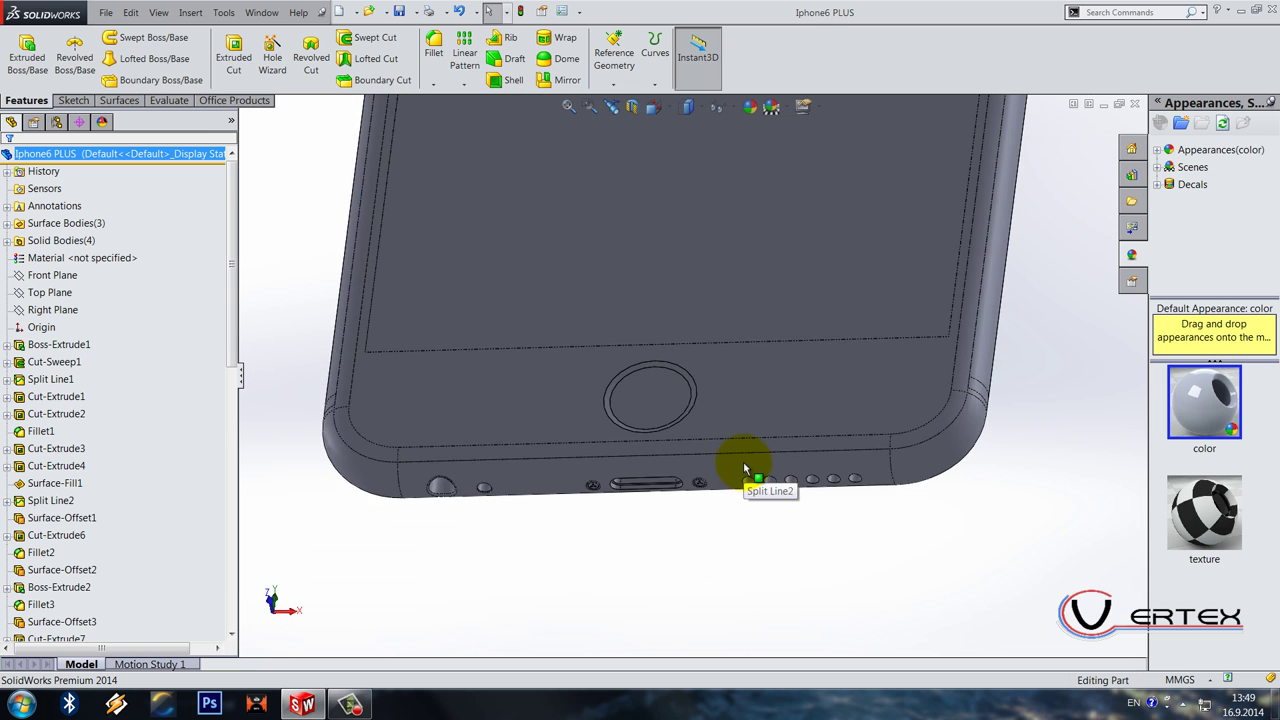
pyautogui.scroll(1, 720, 445)
pyautogui.scroll(-4, 749, 350)
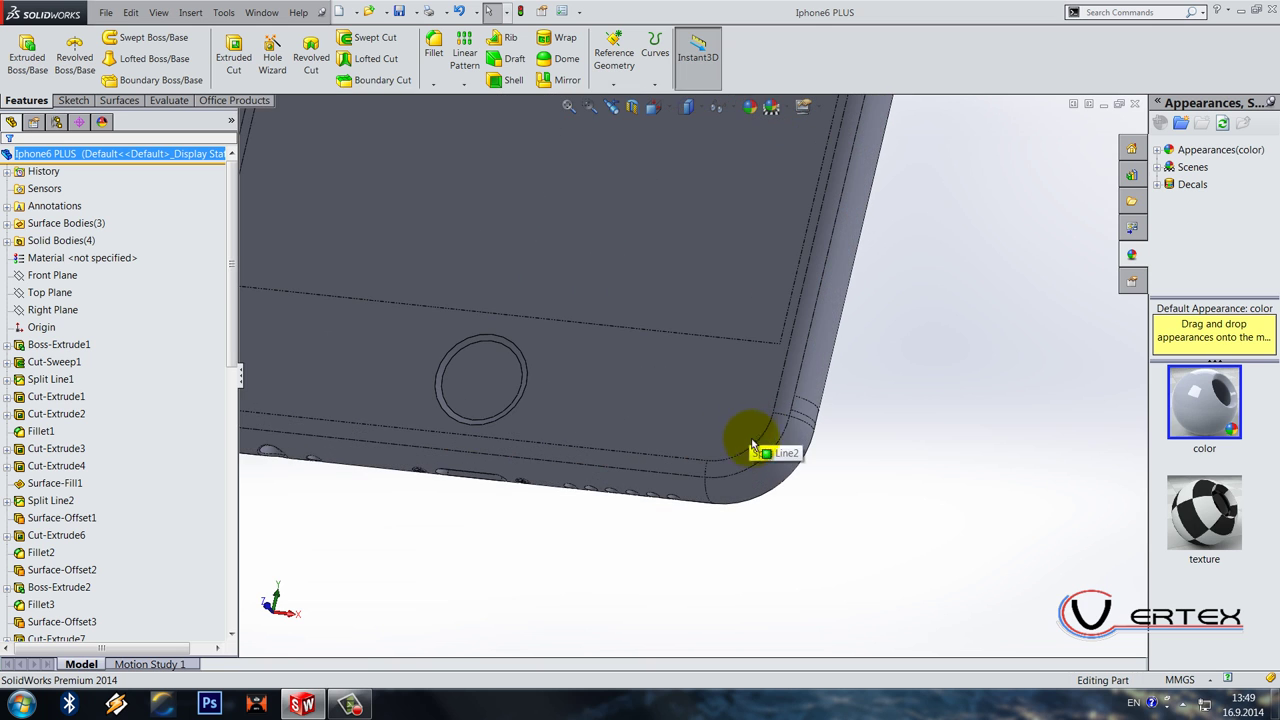
pyautogui.moveTo(739, 470); pyautogui.dragTo(92, 284, button='middle')
pyautogui.scroll(-5, 757, 460)
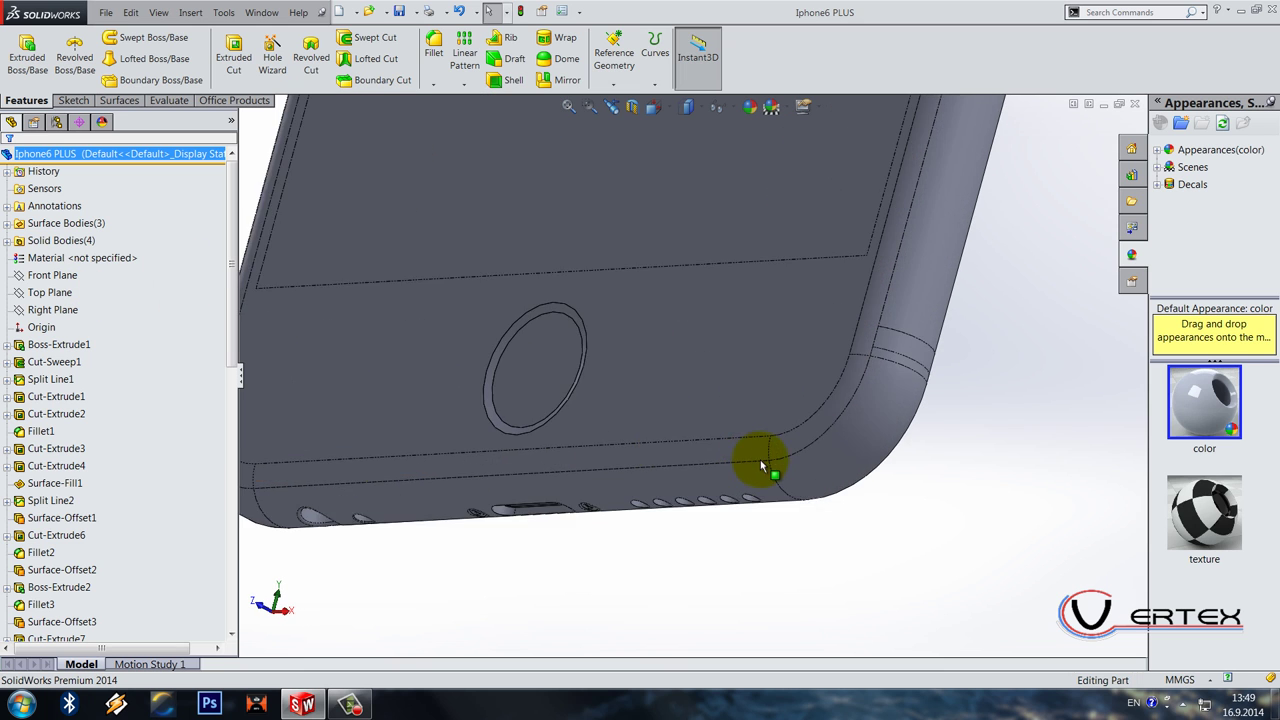
pyautogui.click(777, 443)
pyautogui.scroll(5, 709, 433)
pyautogui.moveTo(558, 462); pyautogui.dragTo(606, 349, button='middle')
pyautogui.scroll(-5, 513, 355)
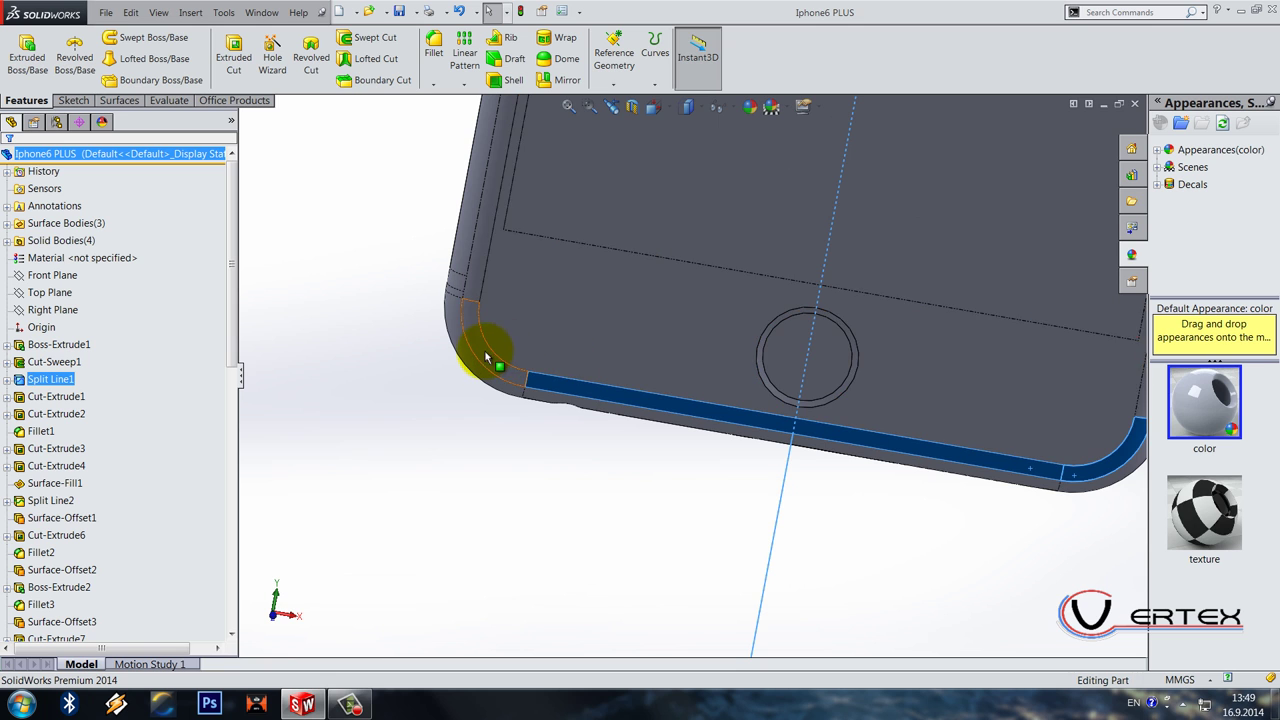
pyautogui.keyDown('ctrl'); pyautogui.click(496, 328); pyautogui.keyUp('ctrl')
pyautogui.scroll(8, 794, 371)
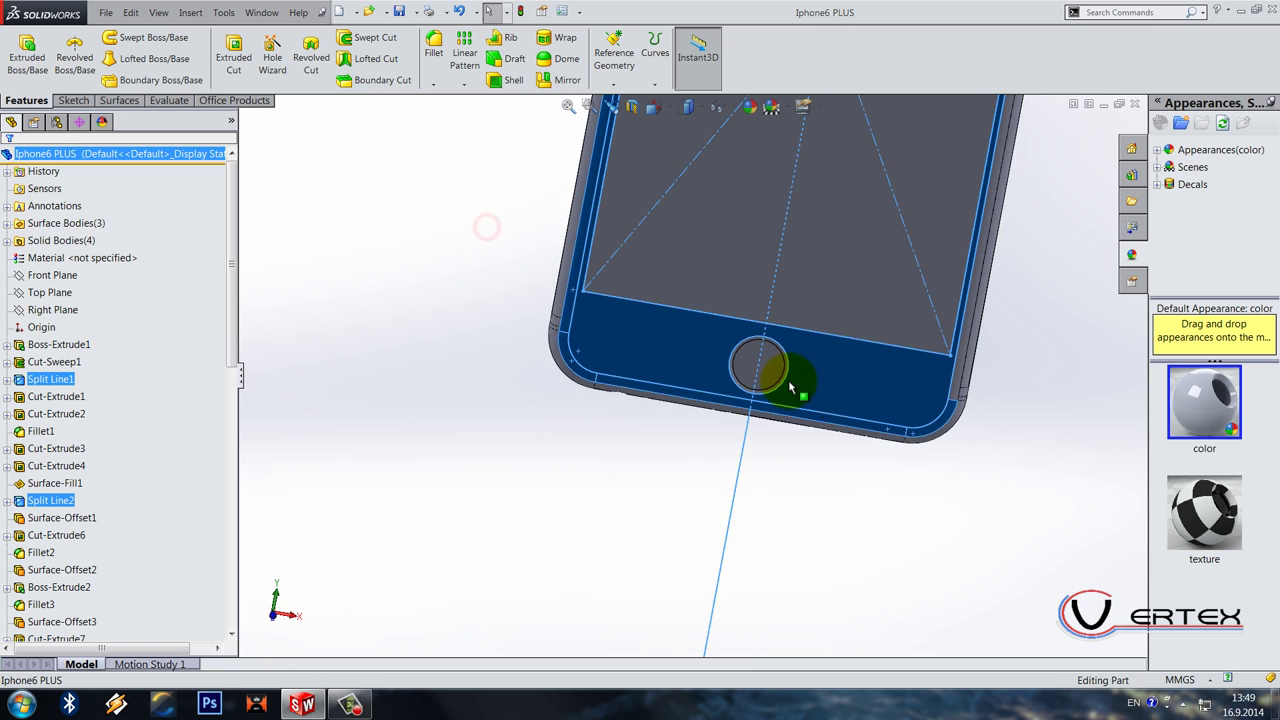
pyautogui.scroll(-4, 697, 335)
pyautogui.scroll(-6, 697, 335)
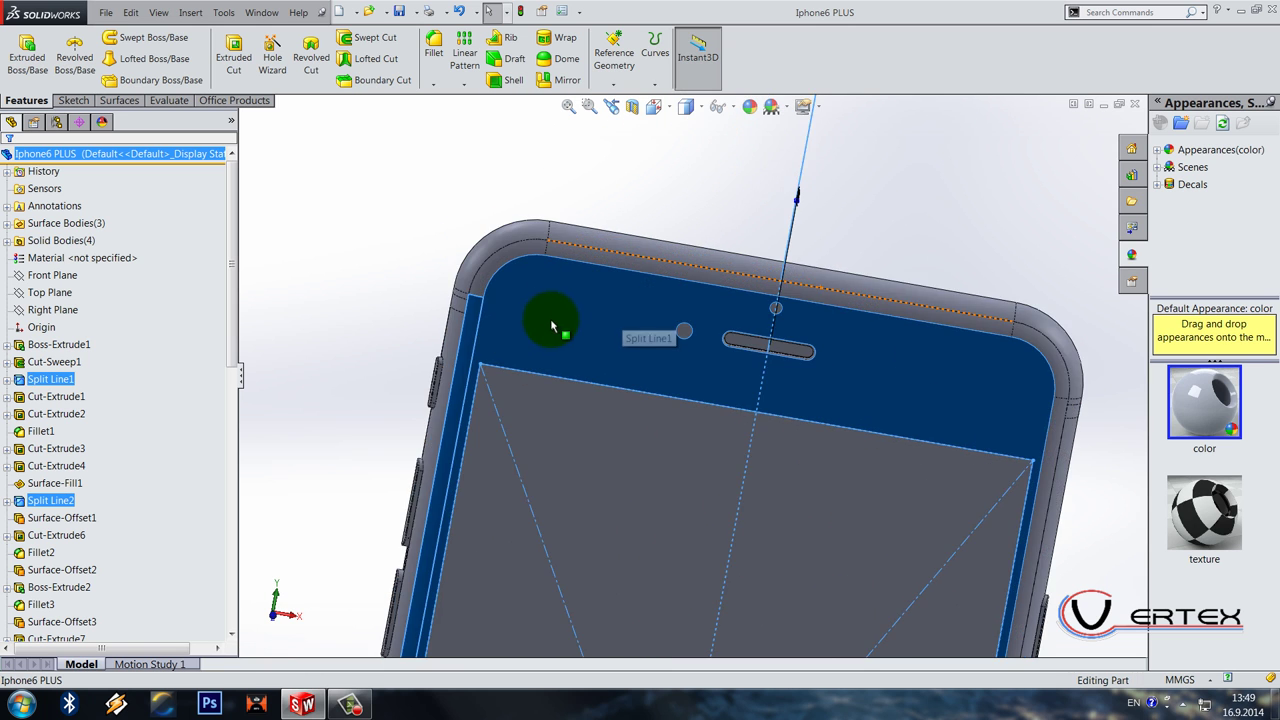
pyautogui.scroll(5, 1000, 337)
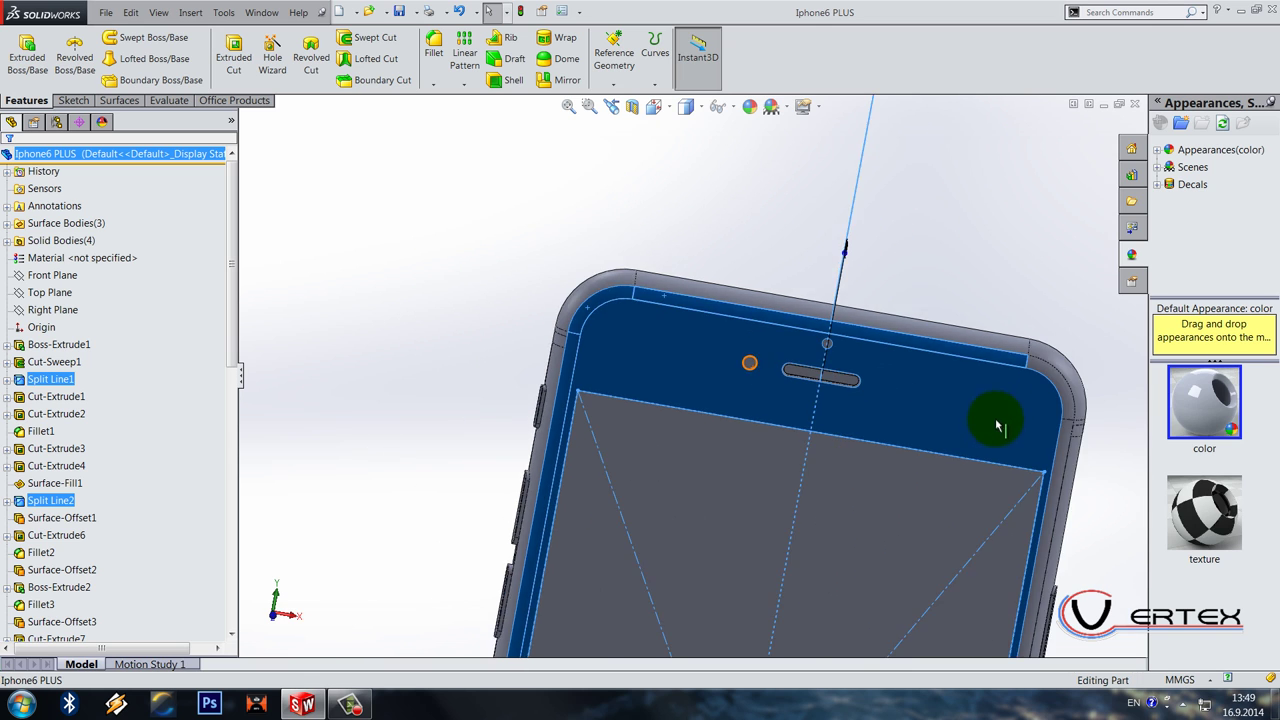
pyautogui.scroll(-5, 794, 383)
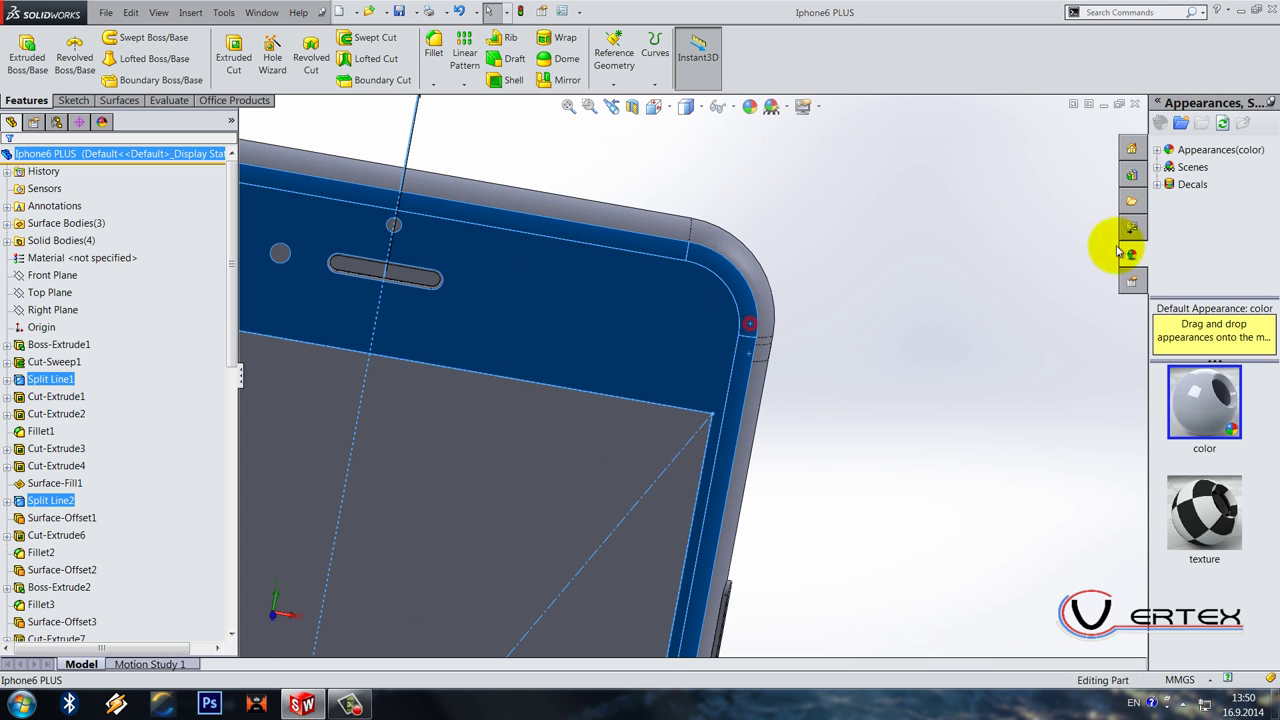
pyautogui.click(1157, 150)
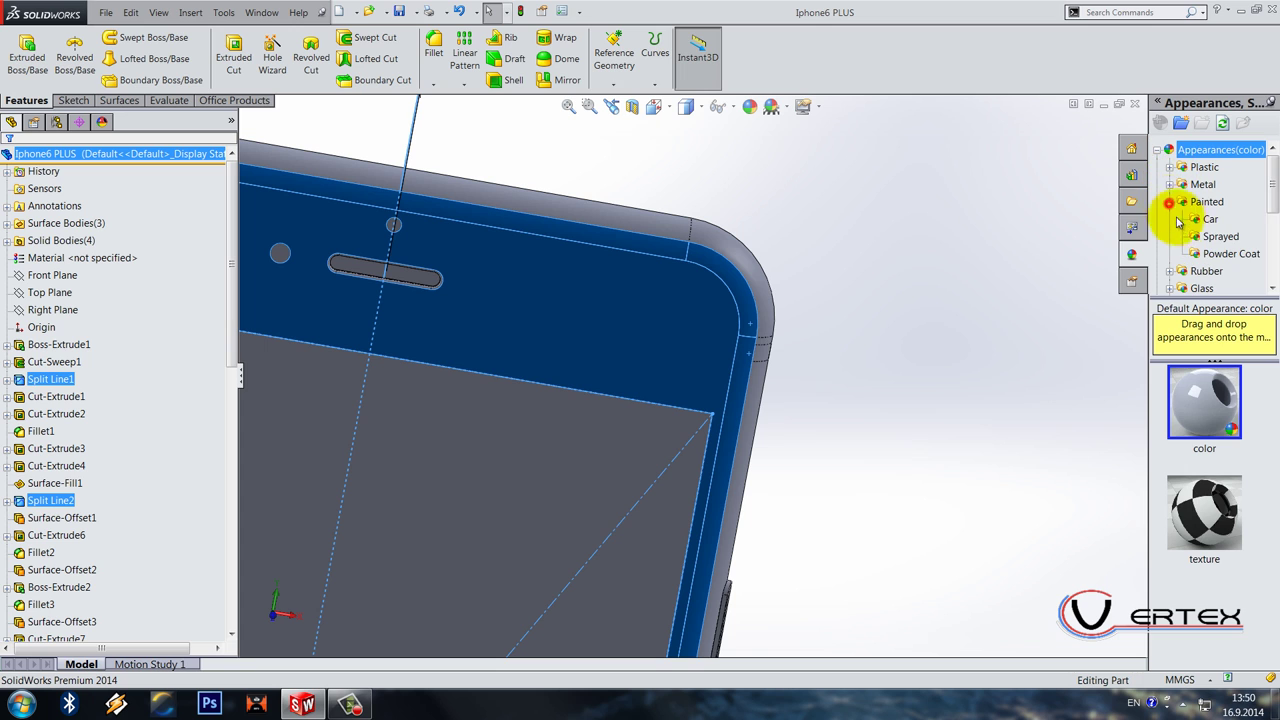
pyautogui.rightClick(1204, 405)
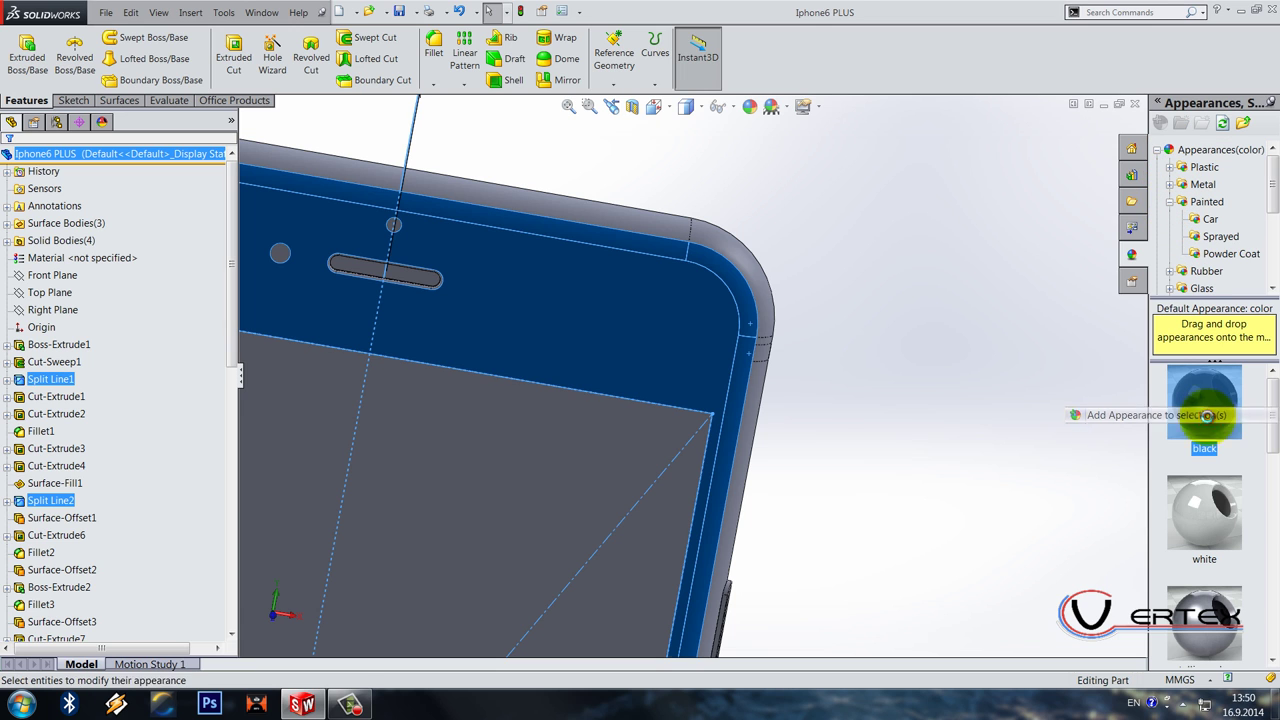
pyautogui.click(1212, 418)
pyautogui.scroll(4, 930, 467)
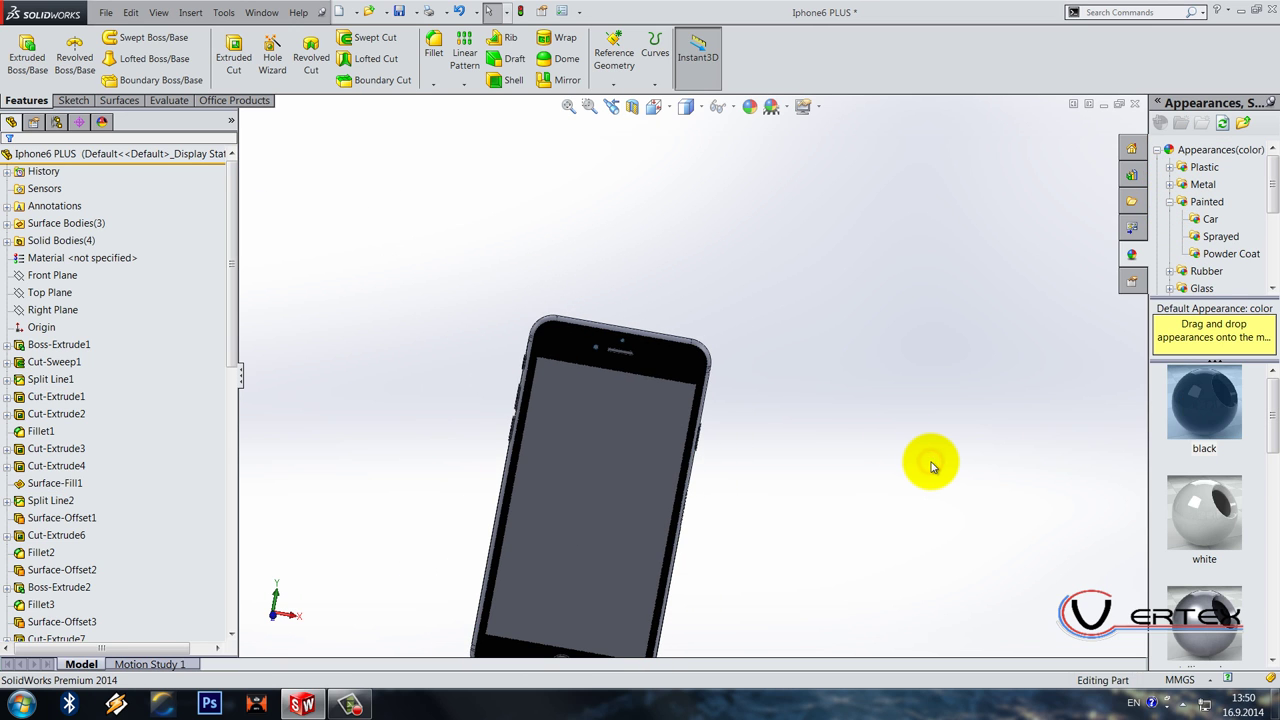
# Step: Turn on the face selection filter and apply the metallic gold car paint to the screen face
pyautogui.press('F5')
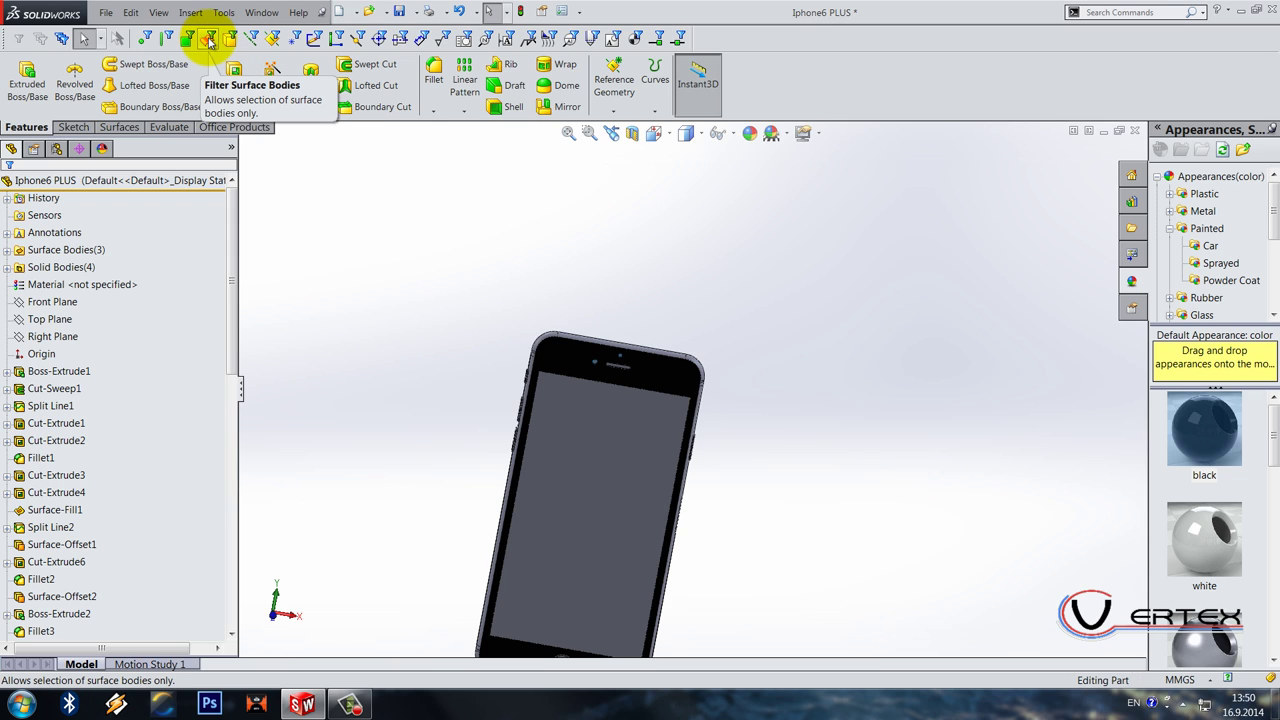
pyautogui.click(188, 40)
pyautogui.moveTo(614, 333); pyautogui.dragTo(523, 449, button='middle')
pyautogui.scroll(-5, 643, 415)
pyautogui.moveTo(643, 391); pyautogui.dragTo(826, 357, button='middle')
pyautogui.click(775, 362)
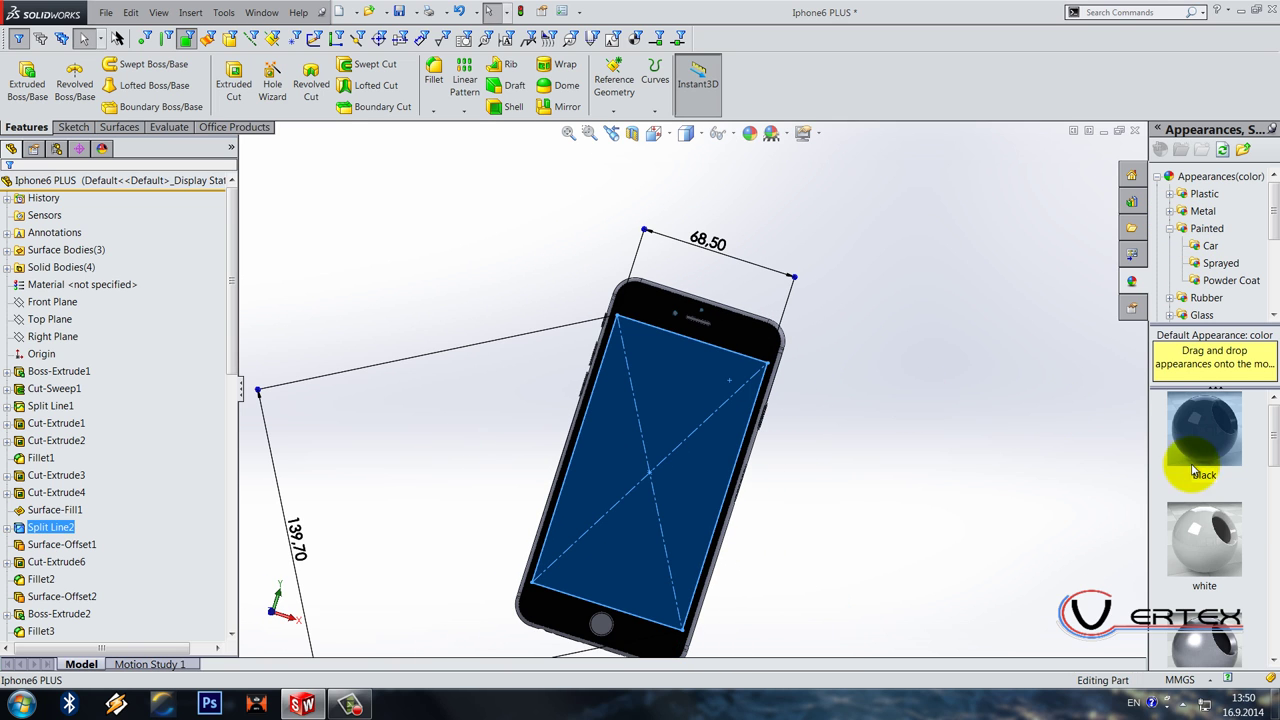
pyautogui.scroll(-6, 1192, 470)
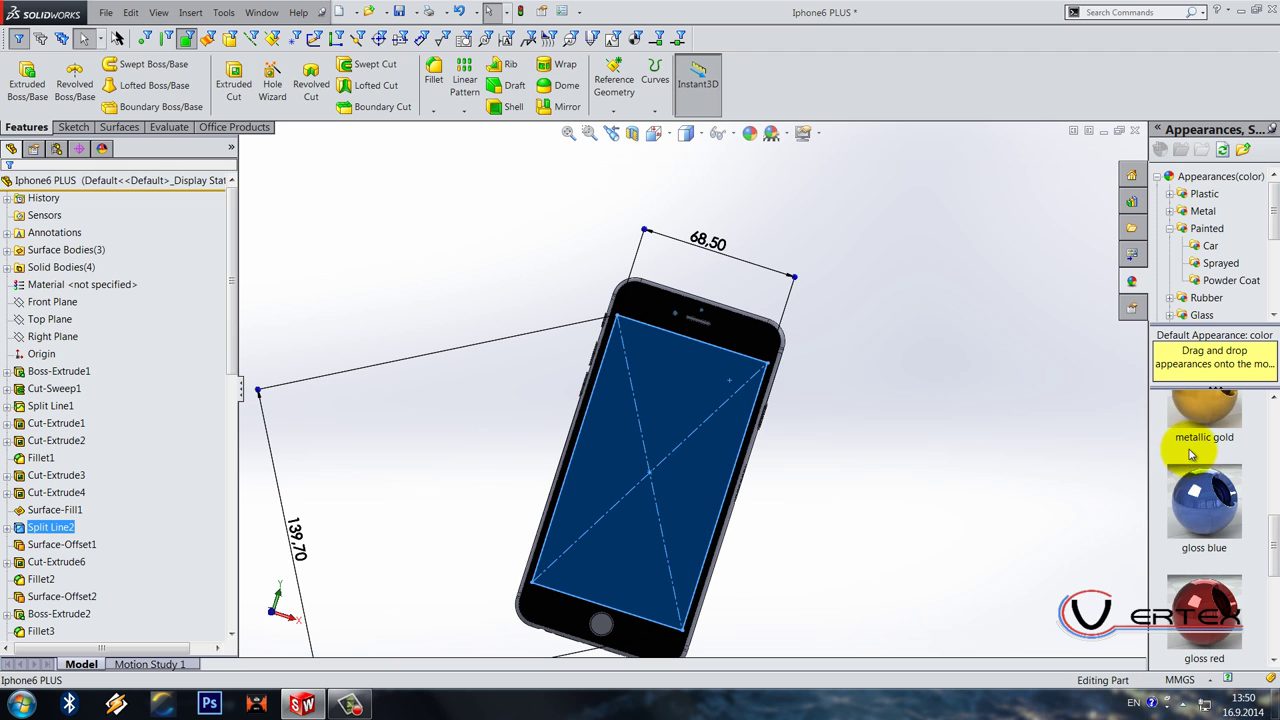
pyautogui.scroll(1, 1195, 470)
pyautogui.rightClick(1196, 535)
pyautogui.click(1110, 532)
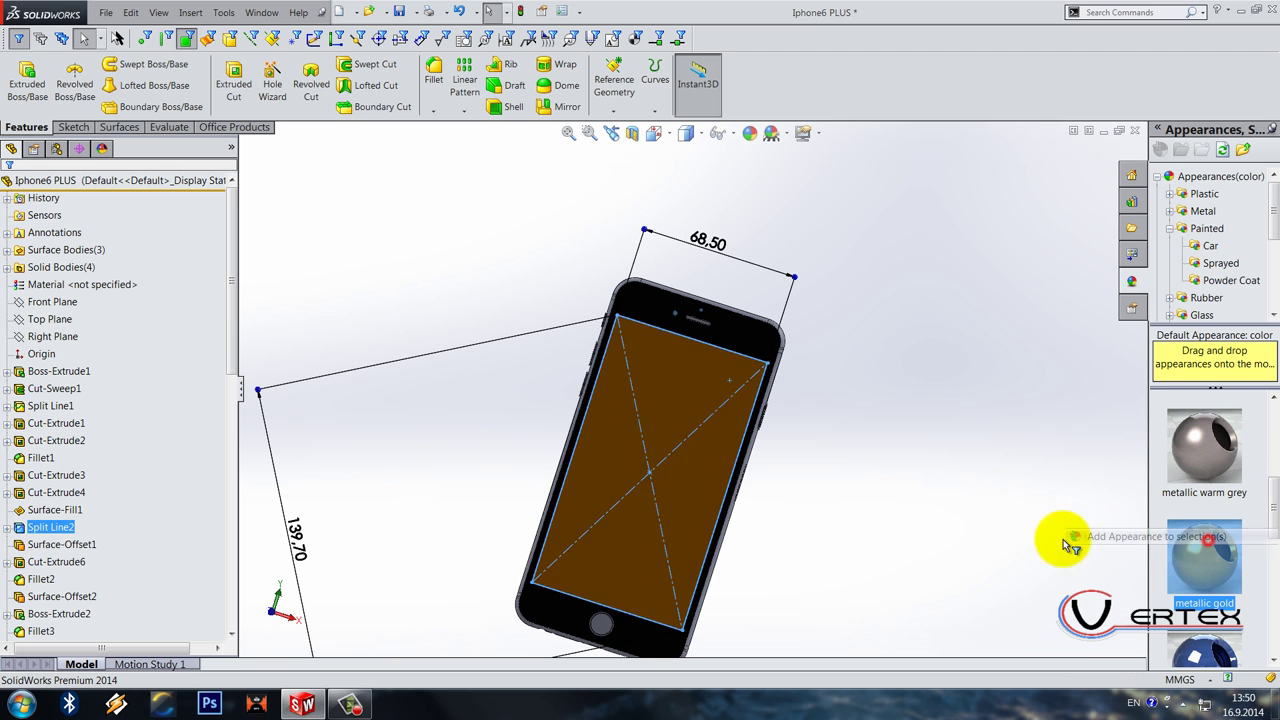
# Step: Apply the green high gloss plastic appearance to the Extrude-Thin1 contact strips inside the charging port
pyautogui.moveTo(766, 543); pyautogui.dragTo(677, 314, button='middle')
pyautogui.scroll(-8, 600, 514)
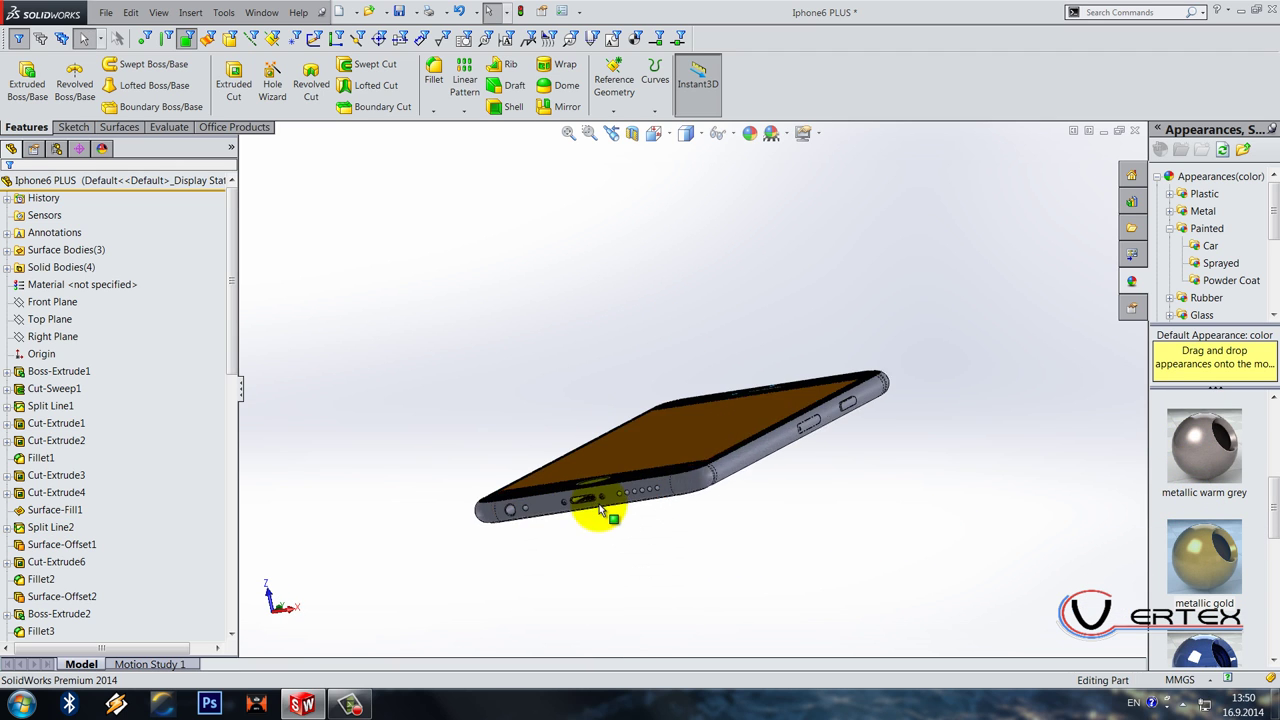
pyautogui.scroll(-6, 731, 477)
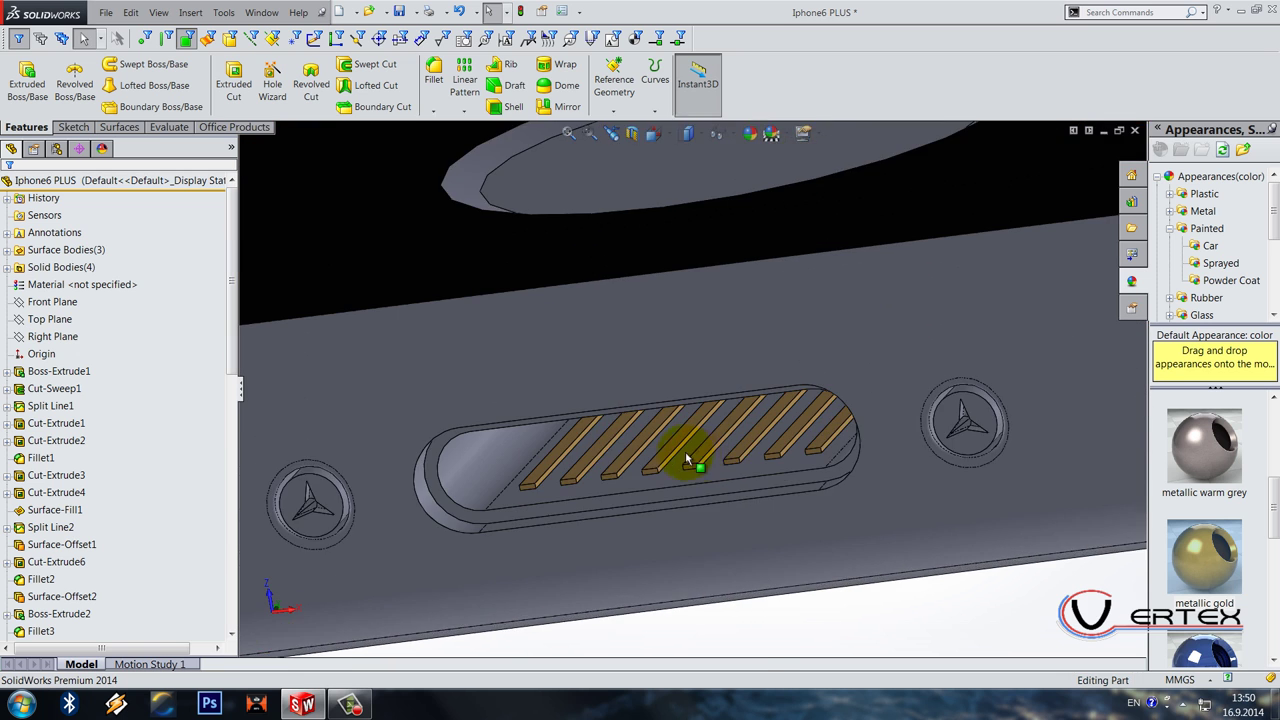
pyautogui.click(672, 432)
pyautogui.click(58, 631)
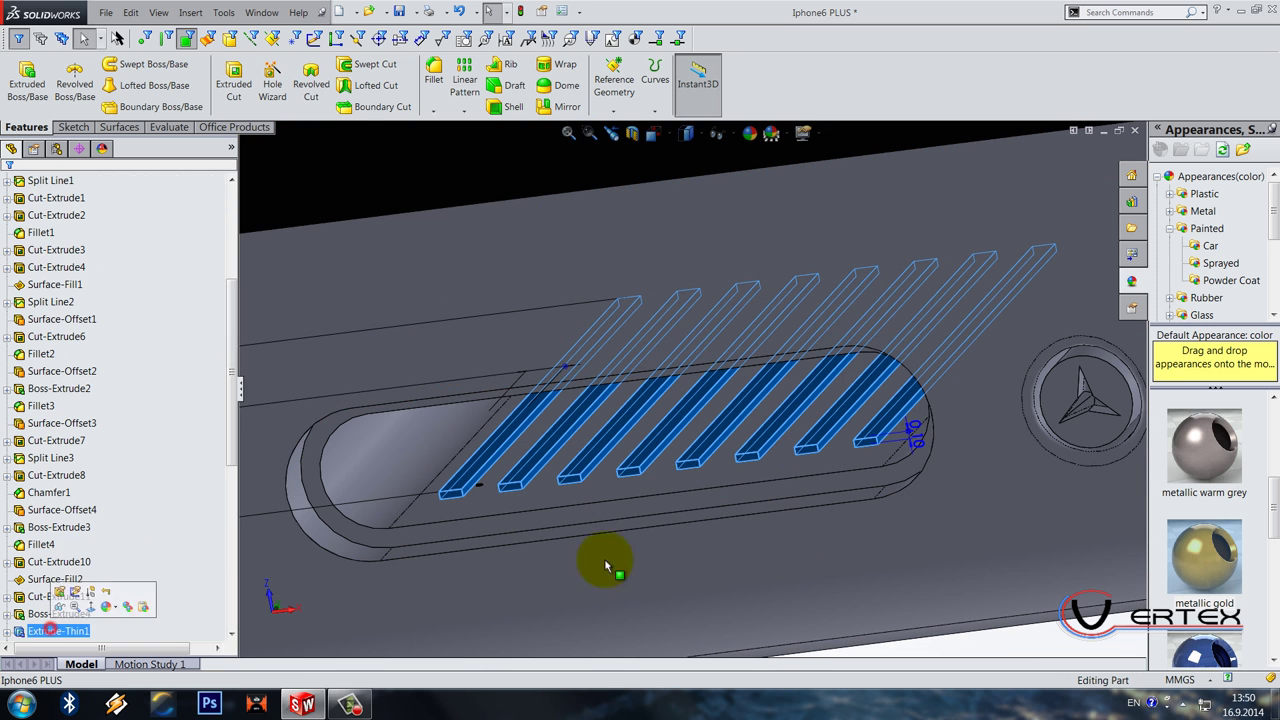
pyautogui.scroll(-2, 1245, 462)
pyautogui.scroll(-2, 1240, 465)
pyautogui.scroll(2, 1240, 465)
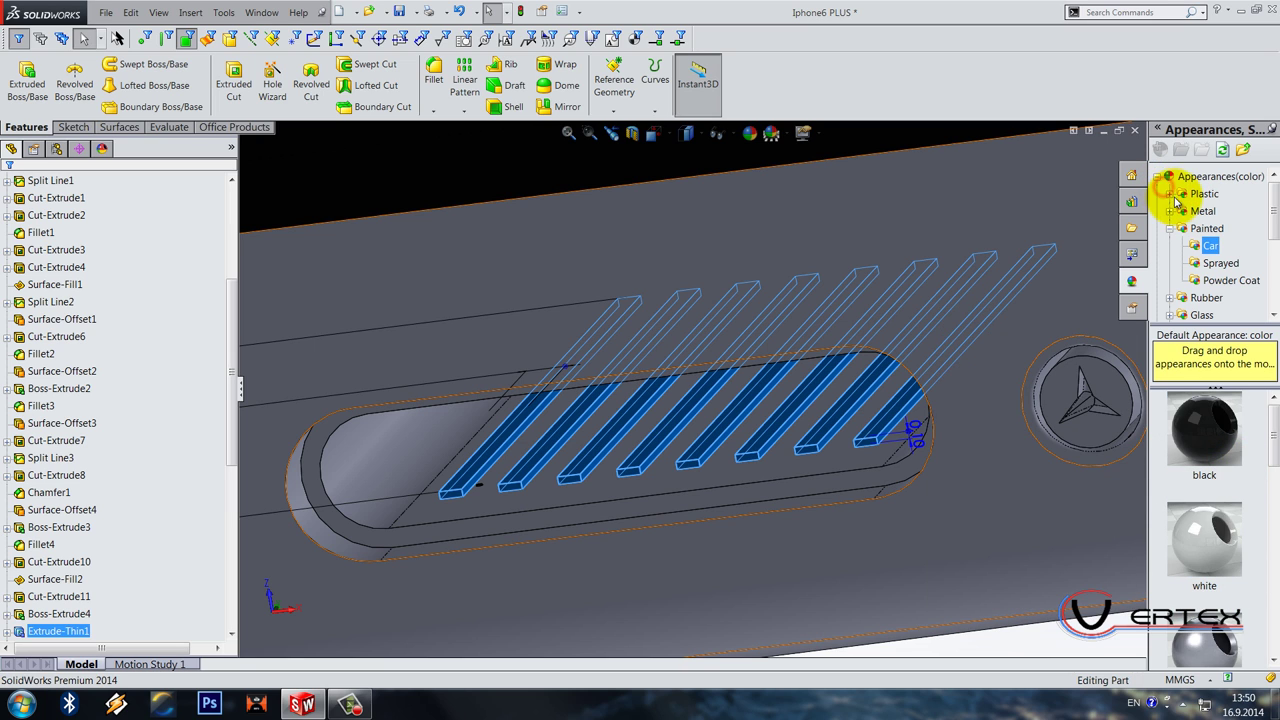
pyautogui.click(1170, 193)
pyautogui.click(1224, 193)
pyautogui.scroll(-3, 1205, 540)
pyautogui.scroll(-3, 1205, 545)
pyautogui.rightClick(1203, 452)
pyautogui.click(1203, 454)
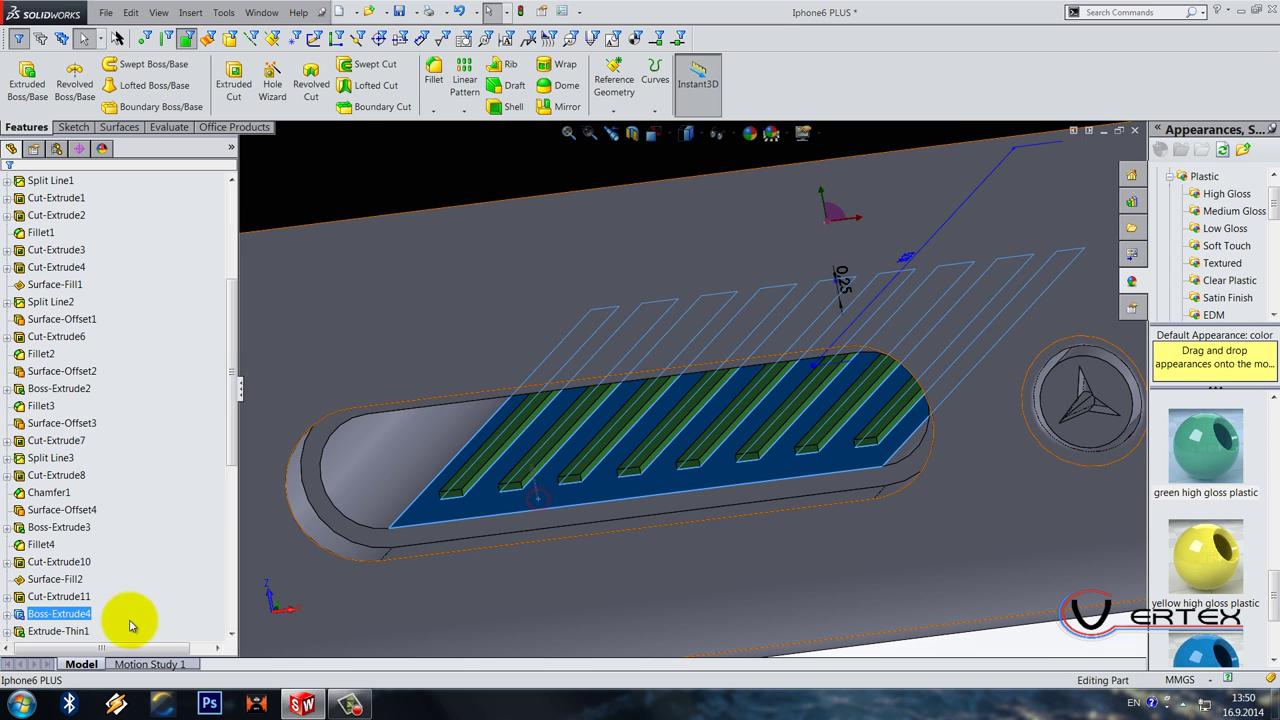
# Step: Apply the white high gloss plastic appearance to the Boss-Extrude4 insert of the charging port
pyautogui.click(60, 613)
pyautogui.scroll(3, 1261, 483)
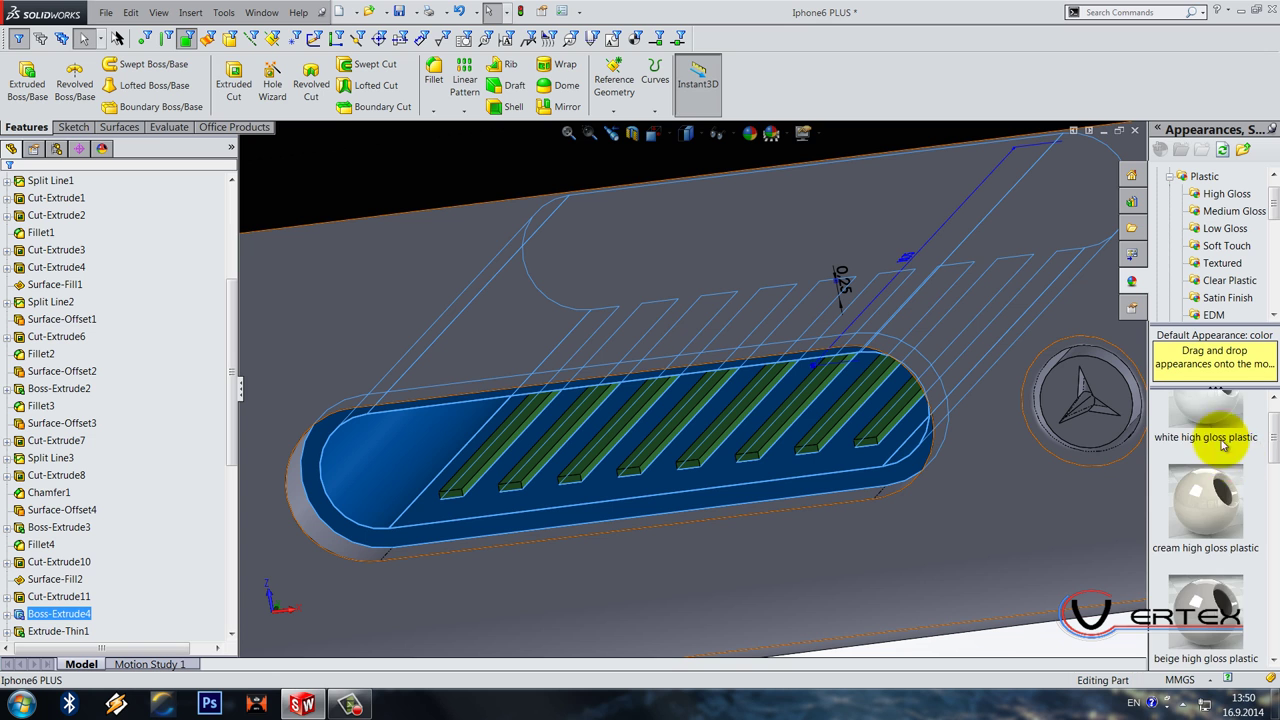
pyautogui.rightClick(1160, 443)
pyautogui.click(1160, 446)
pyautogui.scroll(6, 834, 426)
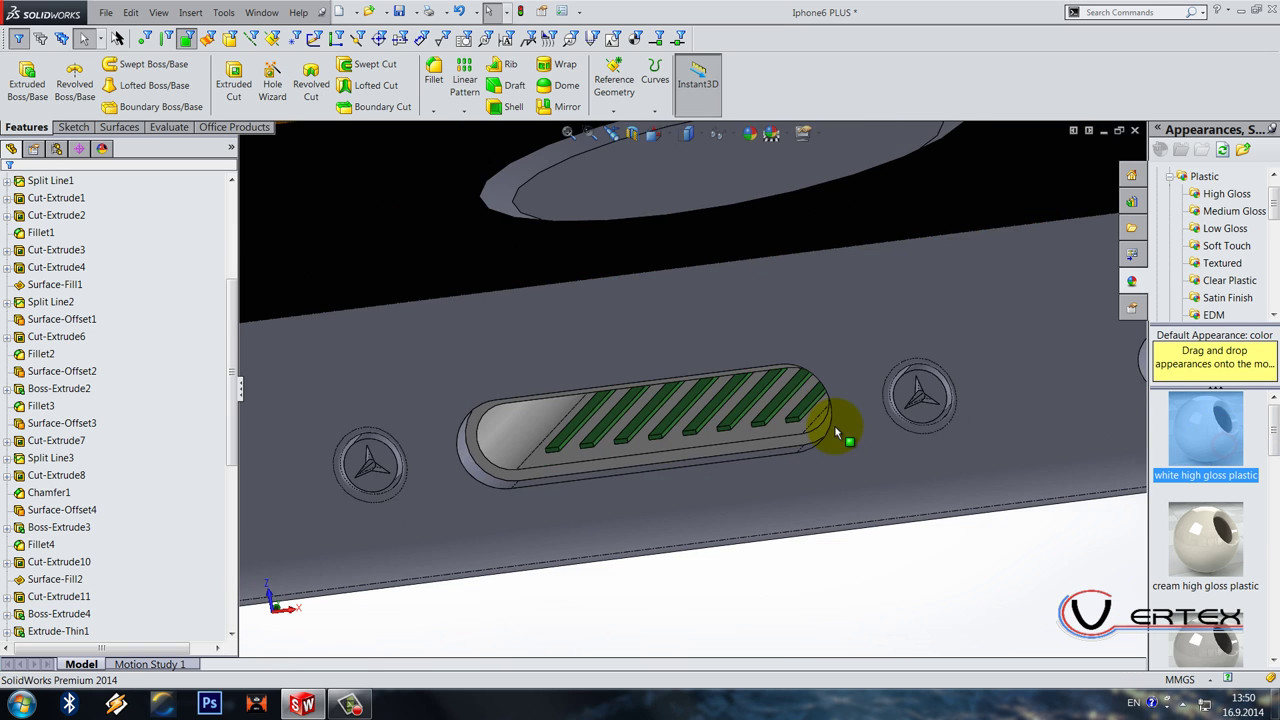
# Step: Try to apply the black car paint appearance to the Cut-Extrude14 holes on the bottom edge
pyautogui.scroll(3, 717, 418)
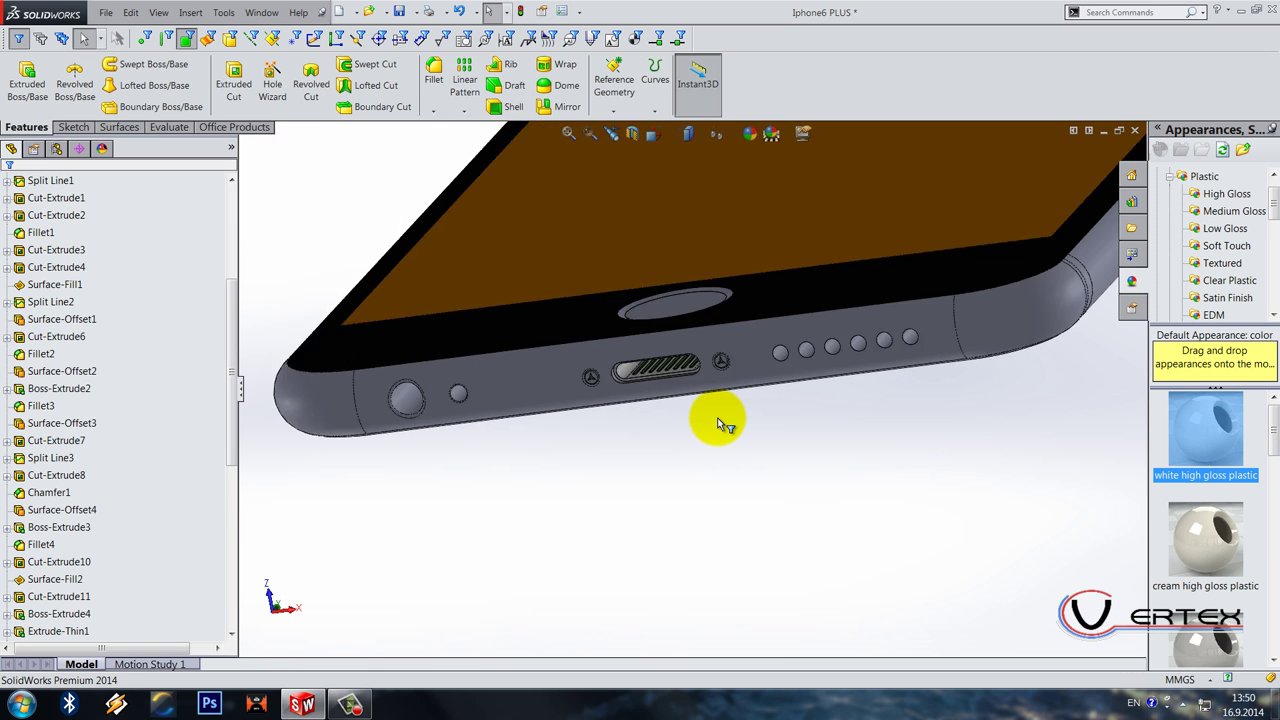
pyautogui.moveTo(722, 424); pyautogui.dragTo(1063, 346, button='middle')
pyautogui.scroll(-5, 700, 440)
pyautogui.moveTo(700, 440); pyautogui.dragTo(518, 410, button='middle')
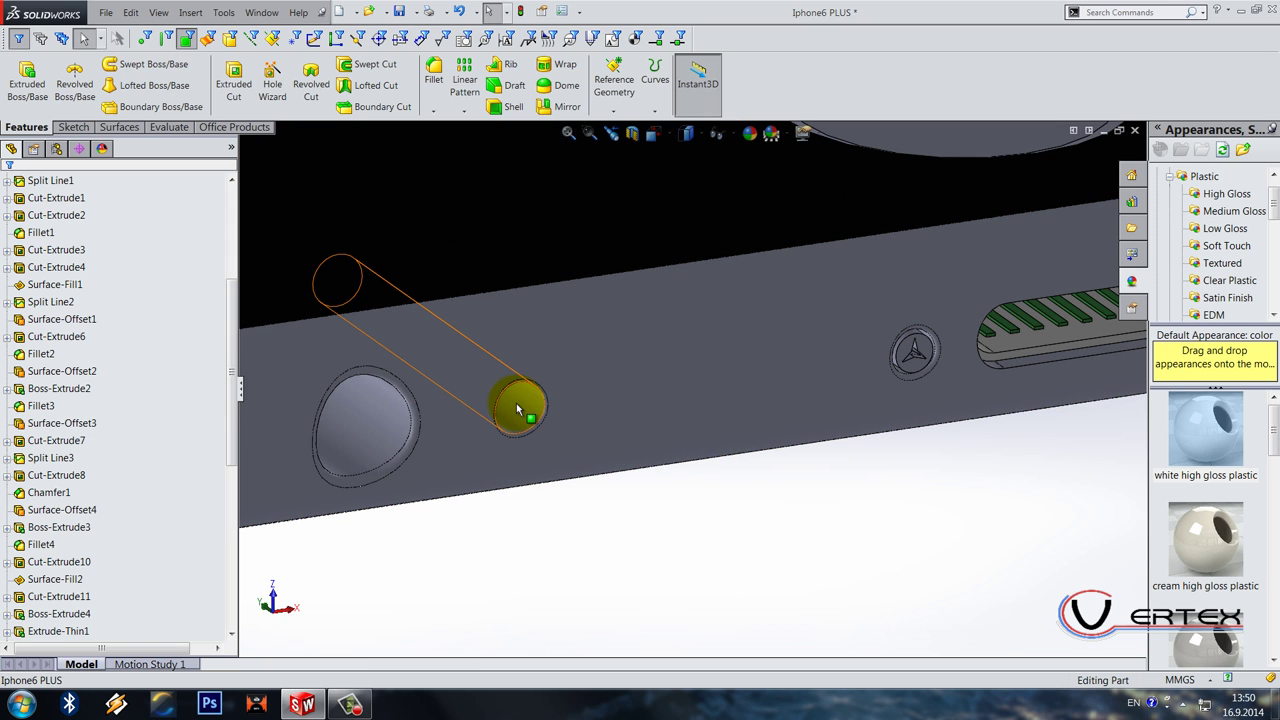
pyautogui.click(363, 434)
pyautogui.click(60, 628)
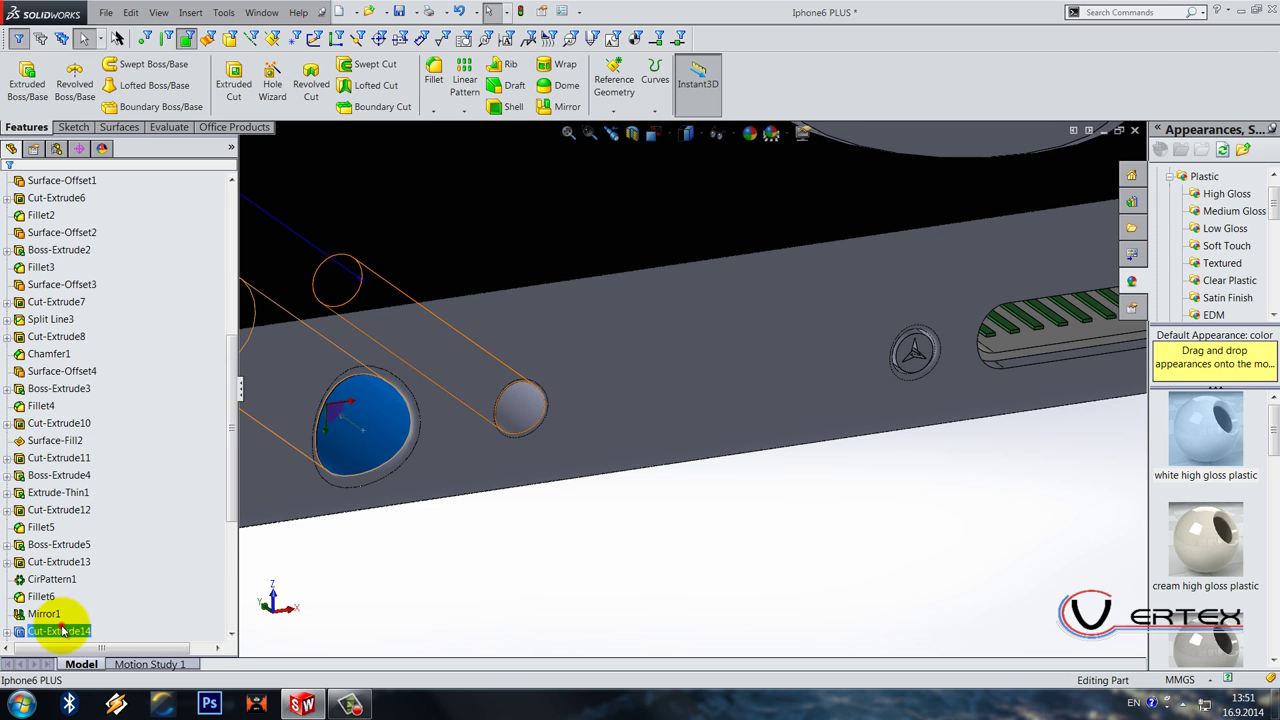
pyautogui.scroll(-3, 1171, 208)
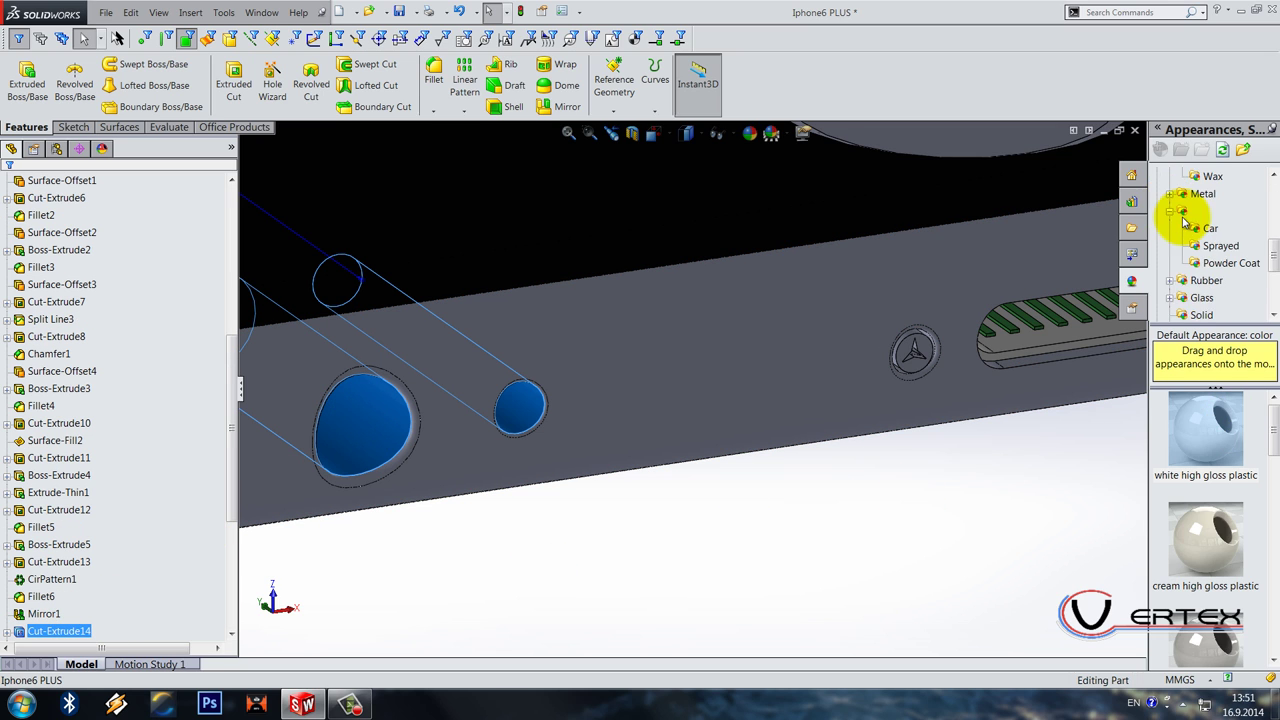
pyautogui.click(1204, 228)
pyautogui.moveTo(1213, 418); pyautogui.dragTo(783, 522)
pyautogui.scroll(3, 778, 520)
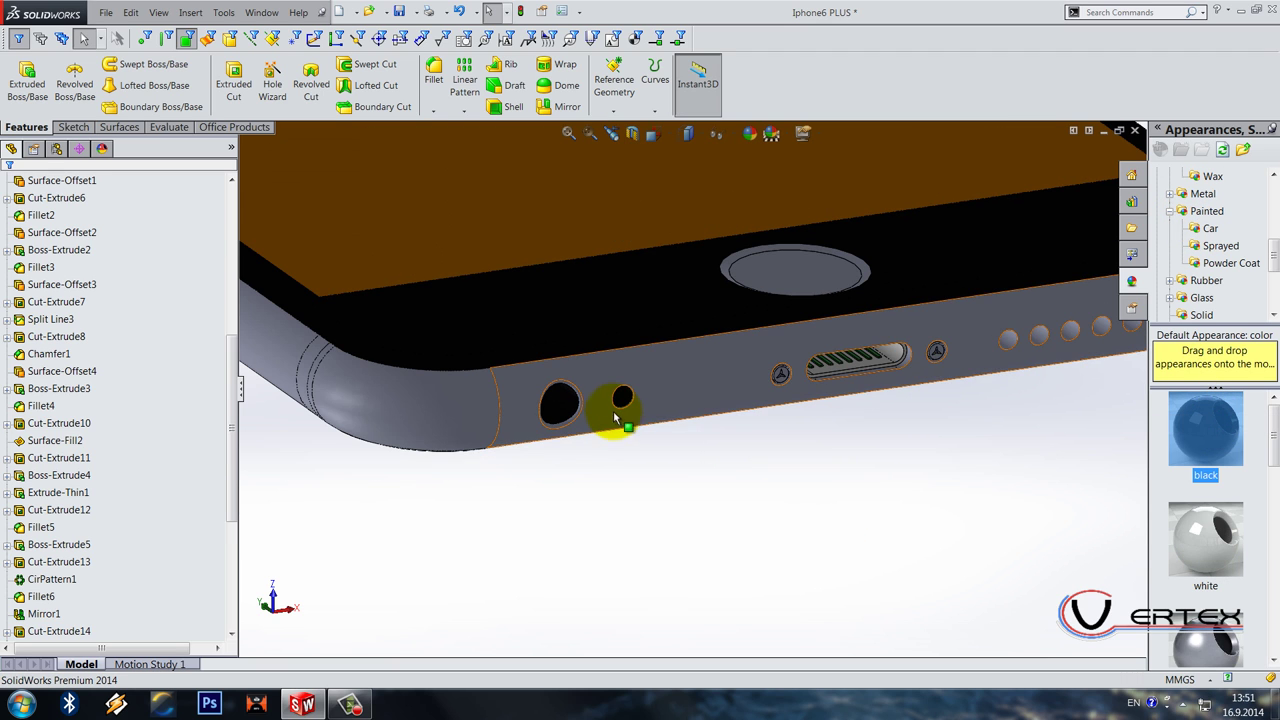
pyautogui.scroll(-5, 614, 415)
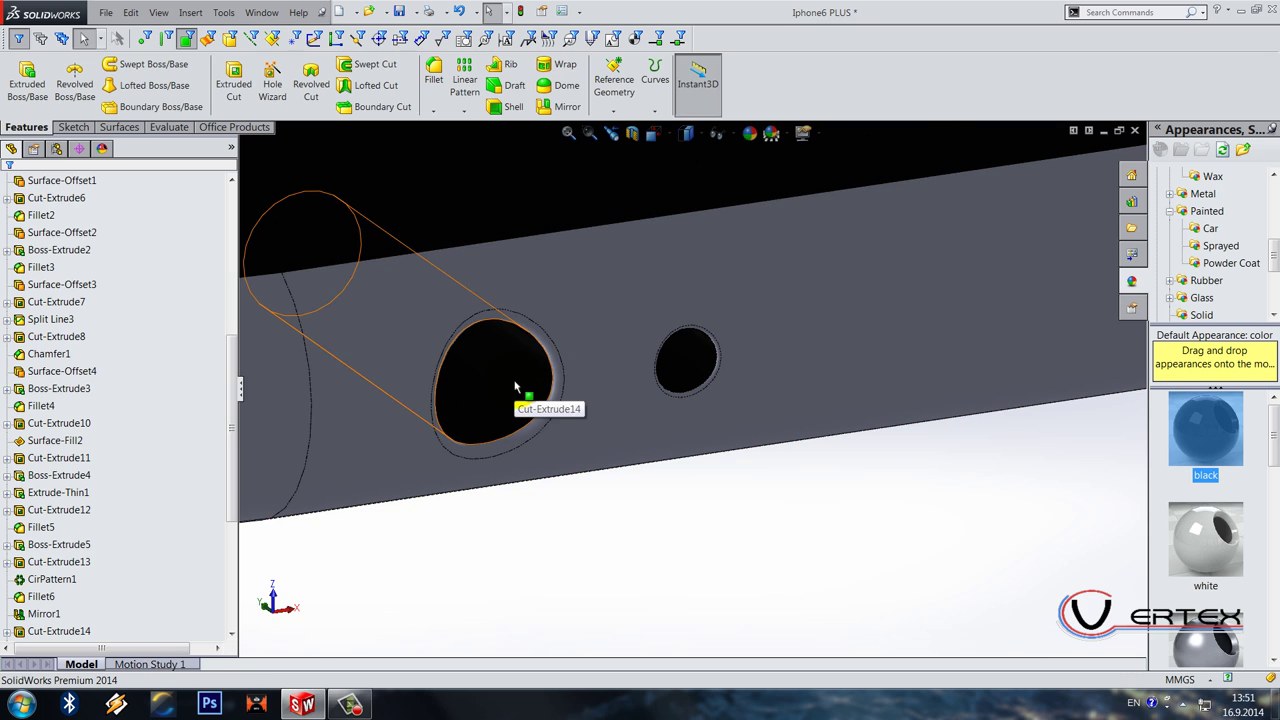
pyautogui.click(459, 12)
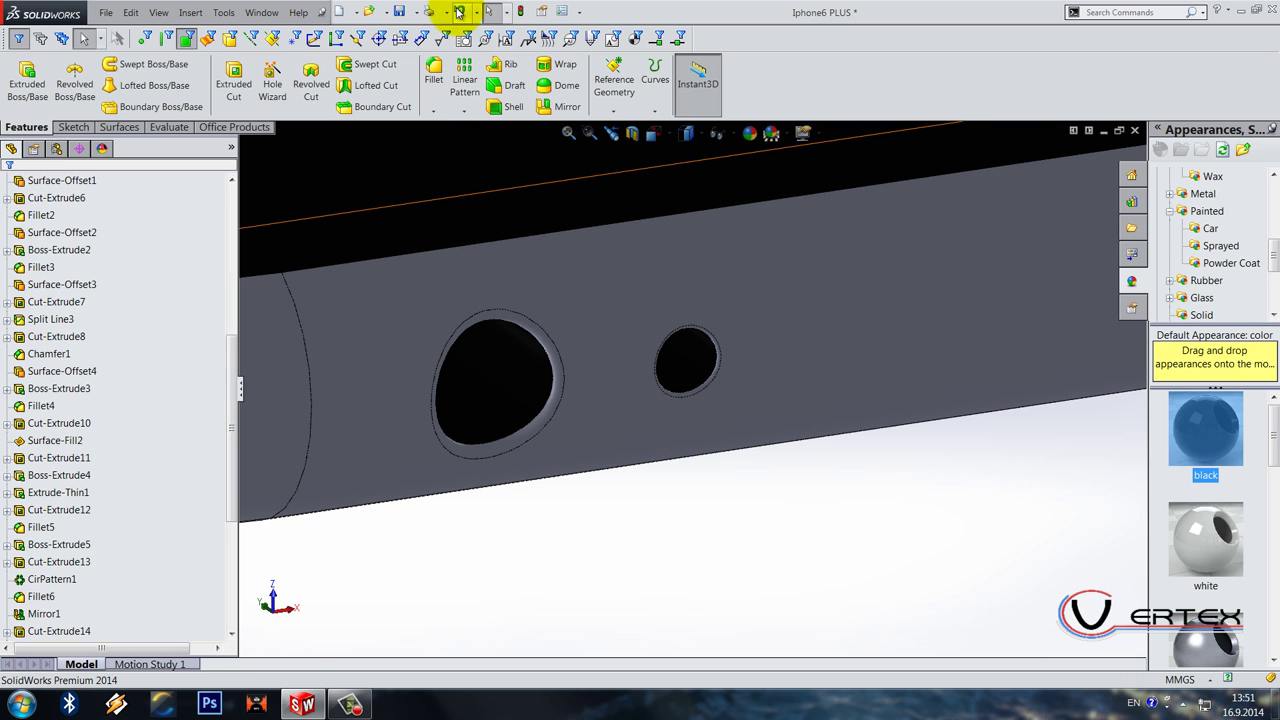
# Step: Apply the white car paint appearance to the inner faces of the two round Cut-Extrude14 holes and the fillets around their rims
pyautogui.click(686, 355)
pyautogui.keyDown('ctrl'); pyautogui.click(462, 393); pyautogui.keyUp('ctrl')
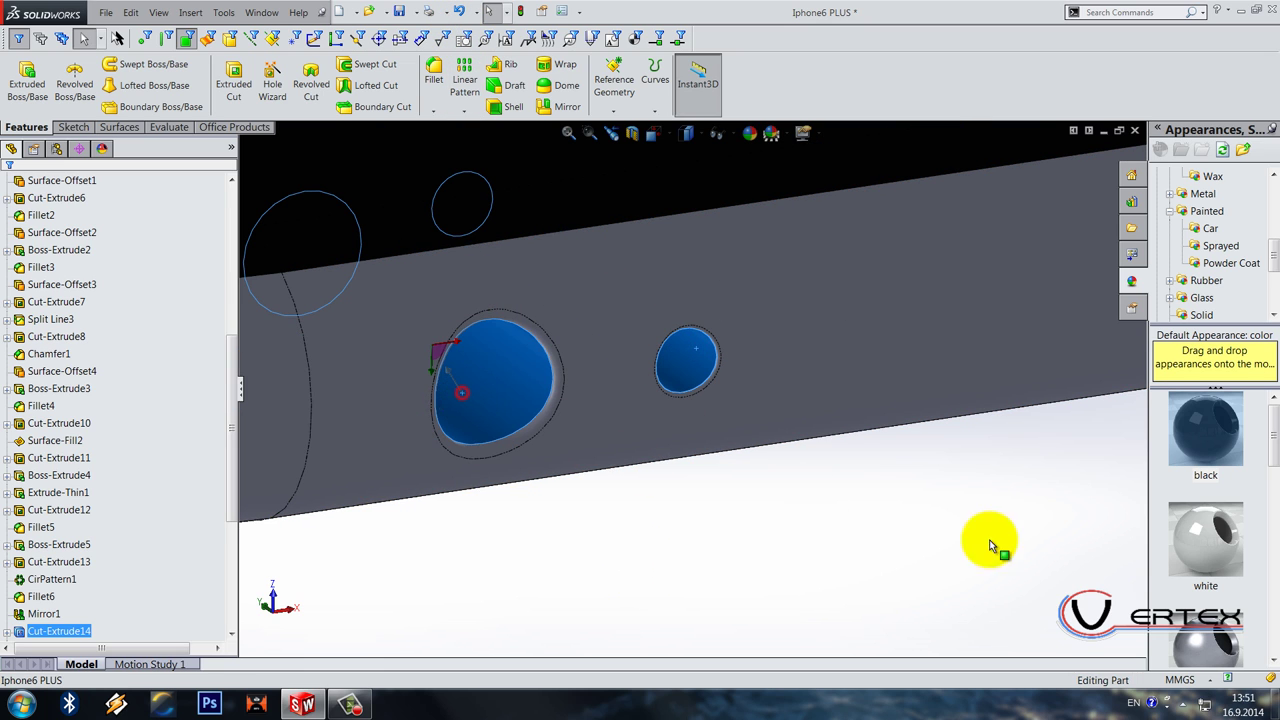
pyautogui.rightClick(1218, 533)
pyautogui.click(1195, 531)
pyautogui.click(43, 597)
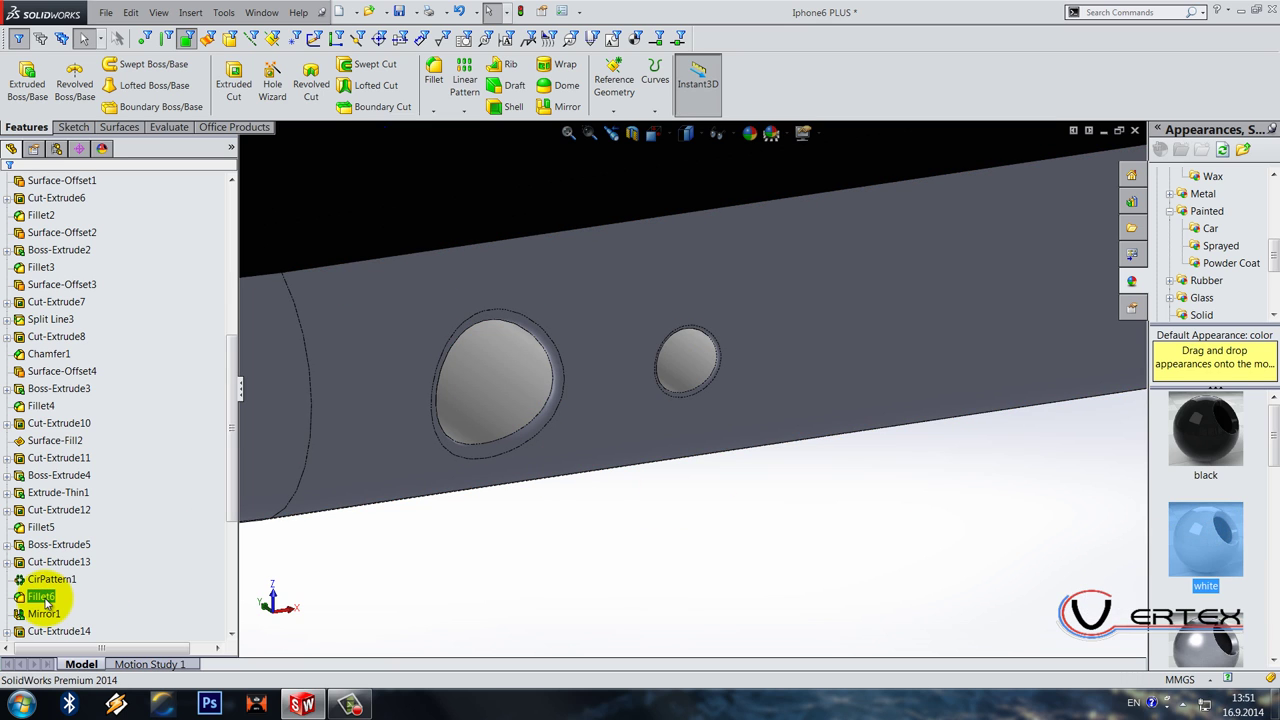
pyautogui.moveTo(45, 600); pyautogui.dragTo(493, 446)
pyautogui.scroll(-1, 110, 600)
pyautogui.keyDown('ctrl'); pyautogui.click(42, 597); pyautogui.keyUp('ctrl')
pyautogui.moveTo(1190, 555); pyautogui.dragTo(787, 520)
pyautogui.press('f')
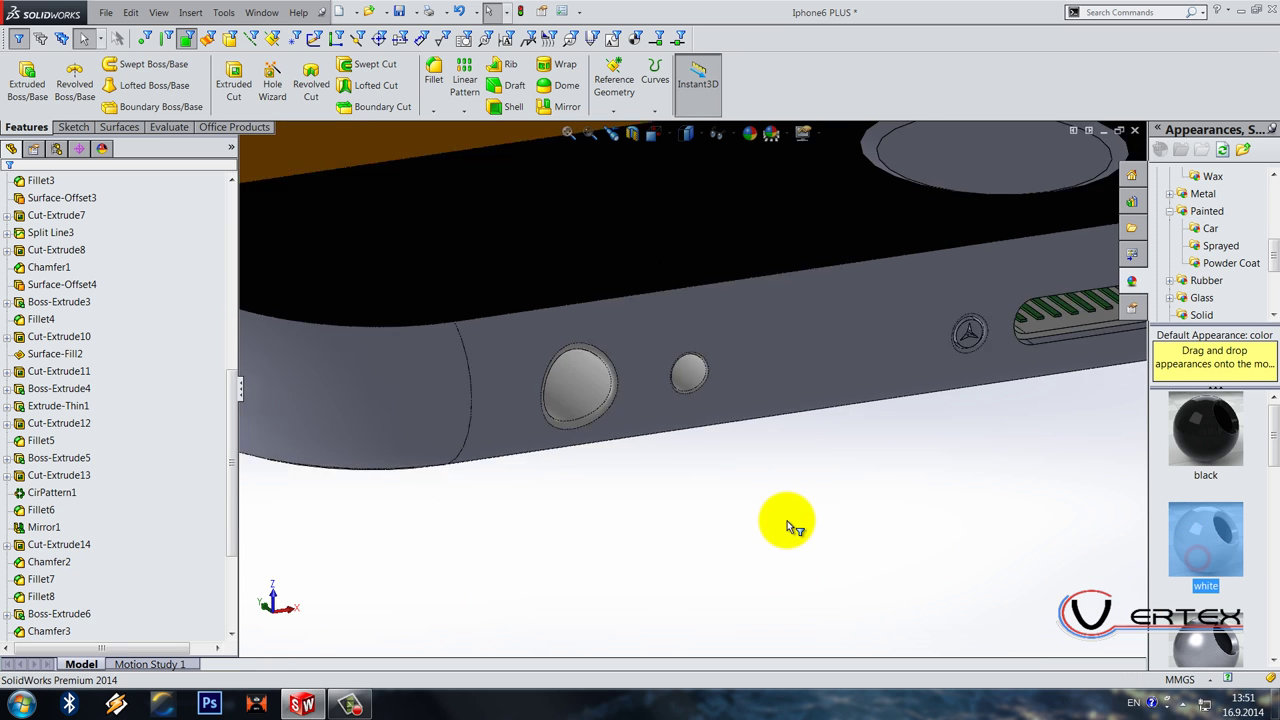
# Step: Apply the metallic gold car paint appearance to the Cut-Extrude18 and Cut-Extrude19 engravings on the back
pyautogui.moveTo(767, 429); pyautogui.dragTo(629, 400, button='middle')
pyautogui.scroll(-5, 629, 400)
pyautogui.moveTo(591, 309); pyautogui.dragTo(112, 590, button='middle')
pyautogui.scroll(-3, 112, 590)
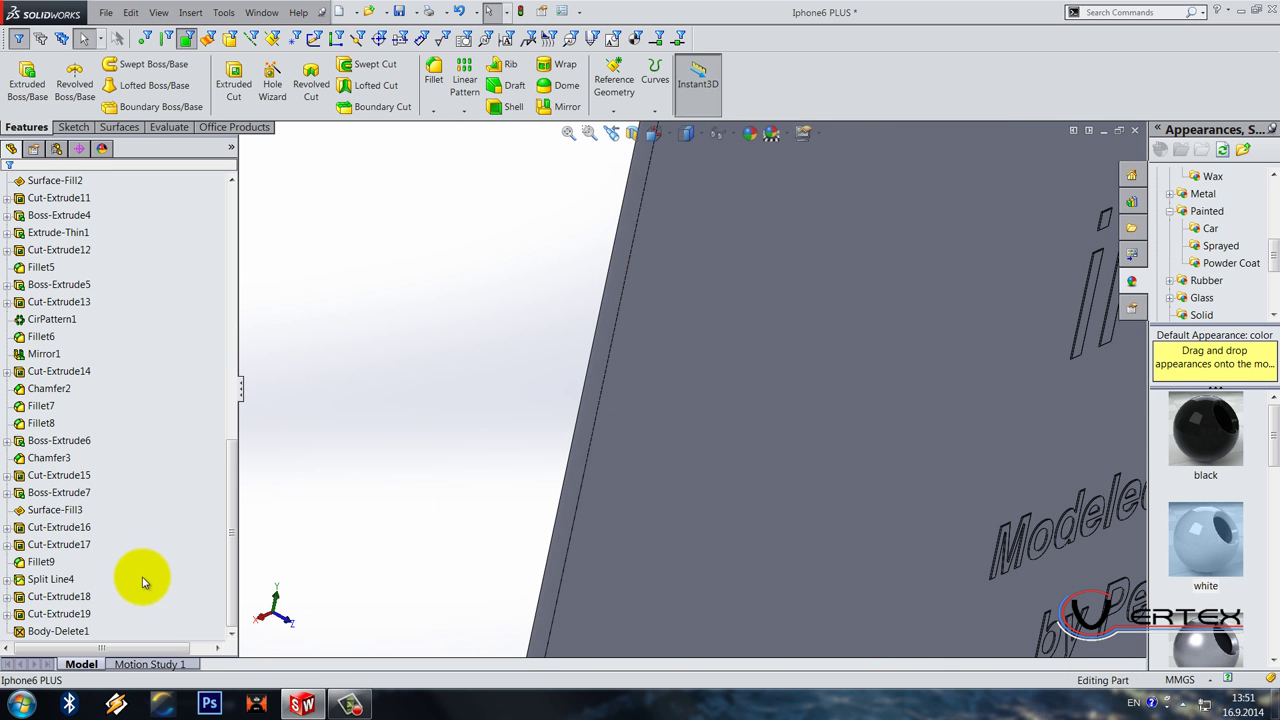
pyautogui.click(88, 598)
pyautogui.keyDown('ctrl'); pyautogui.click(80, 613); pyautogui.keyUp('ctrl')
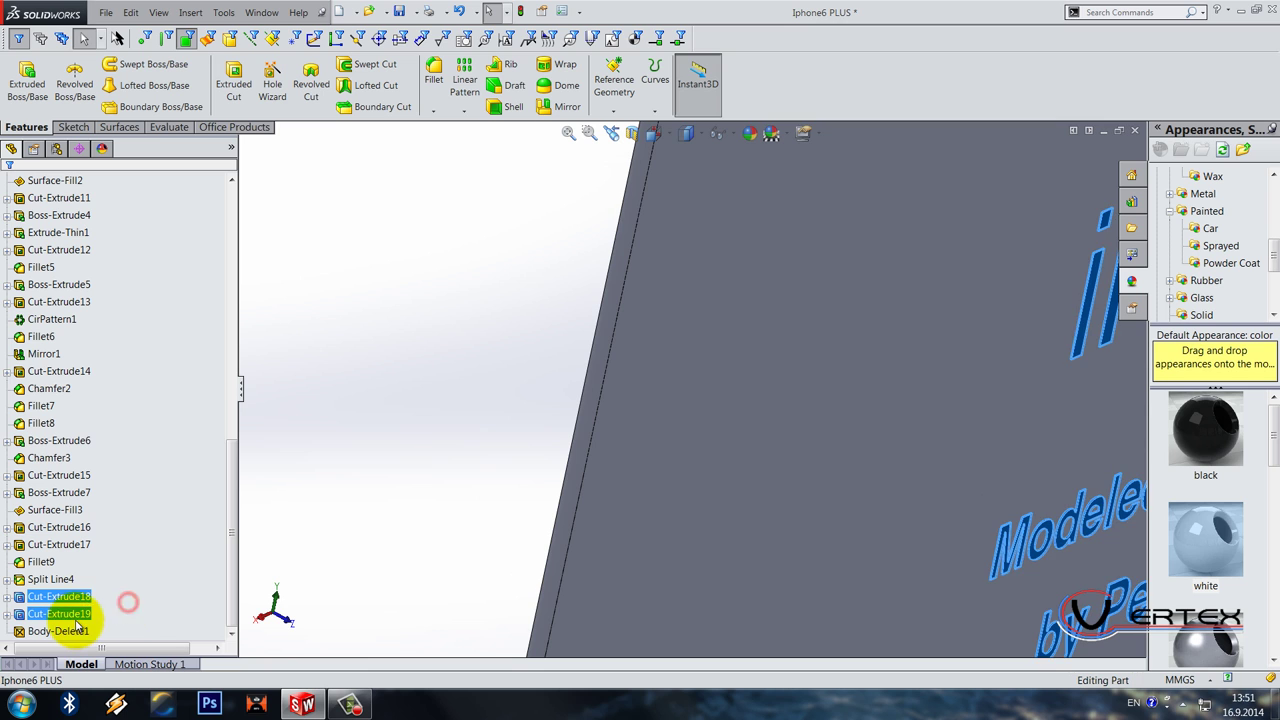
pyautogui.scroll(3, 1094, 437)
pyautogui.scroll(3, 829, 391)
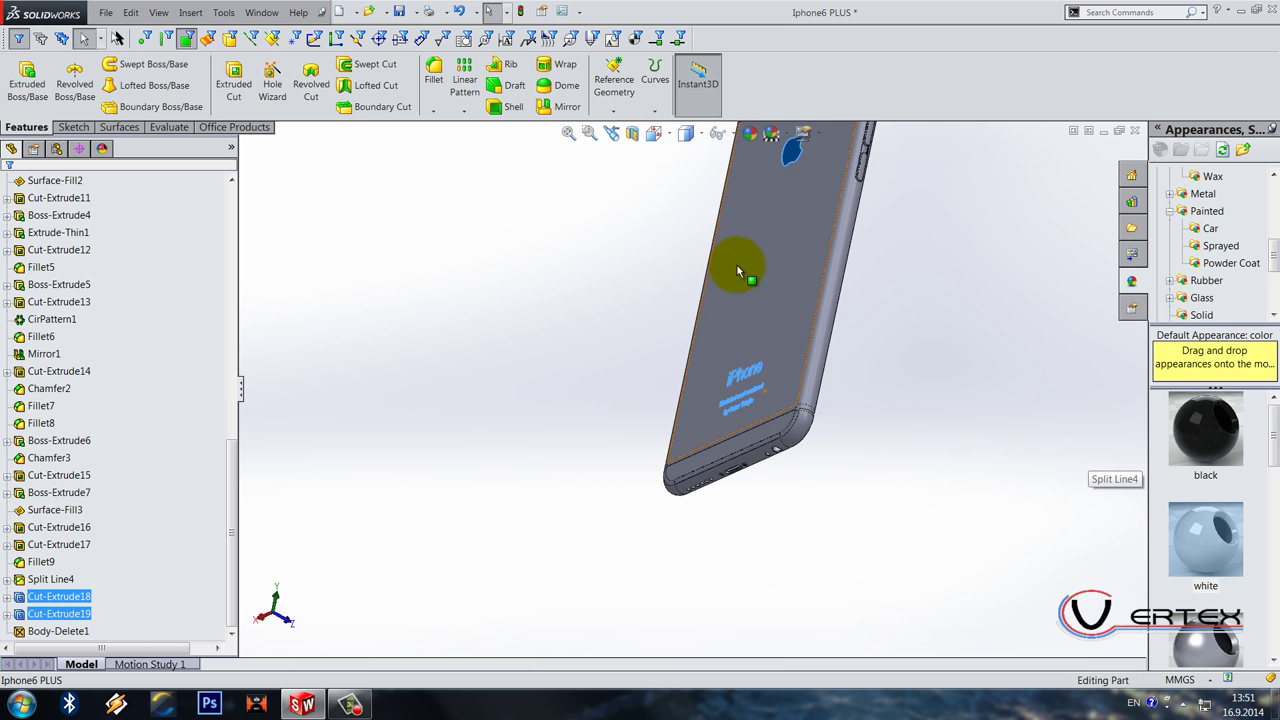
pyautogui.scroll(3, 690, 278)
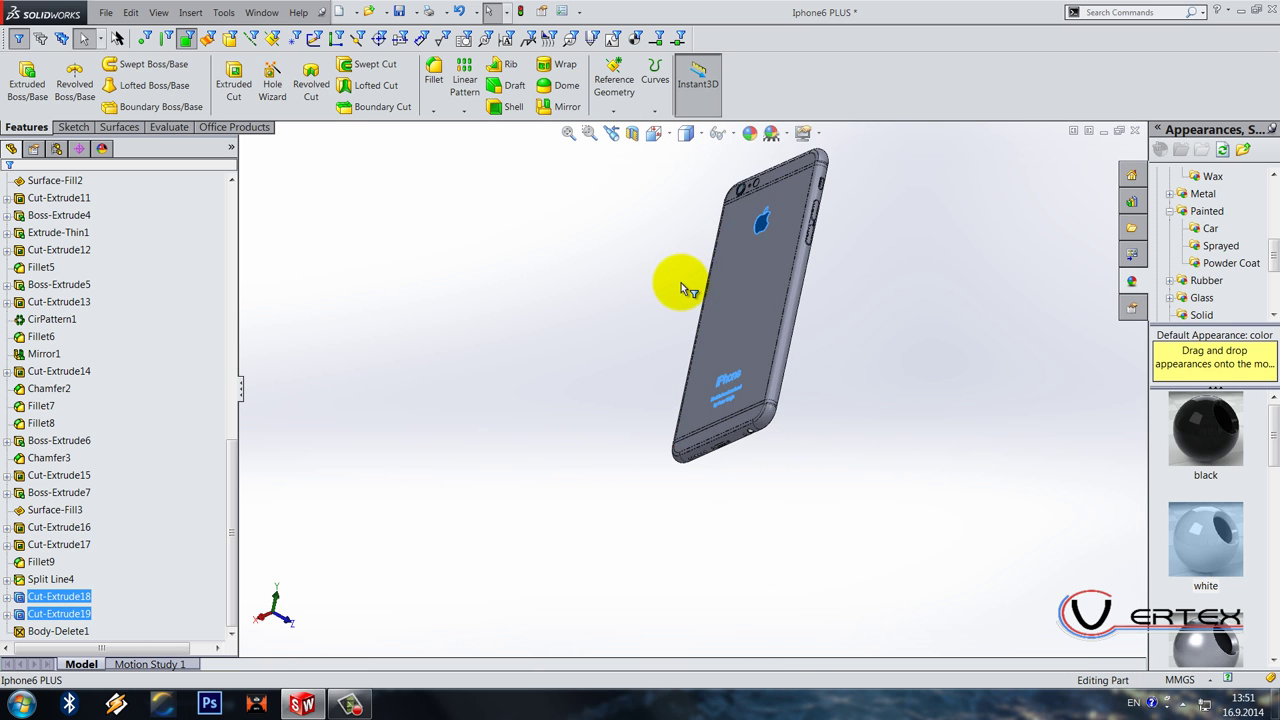
pyautogui.moveTo(672, 289); pyautogui.dragTo(655, 483, button='middle')
pyautogui.scroll(-3, 655, 483)
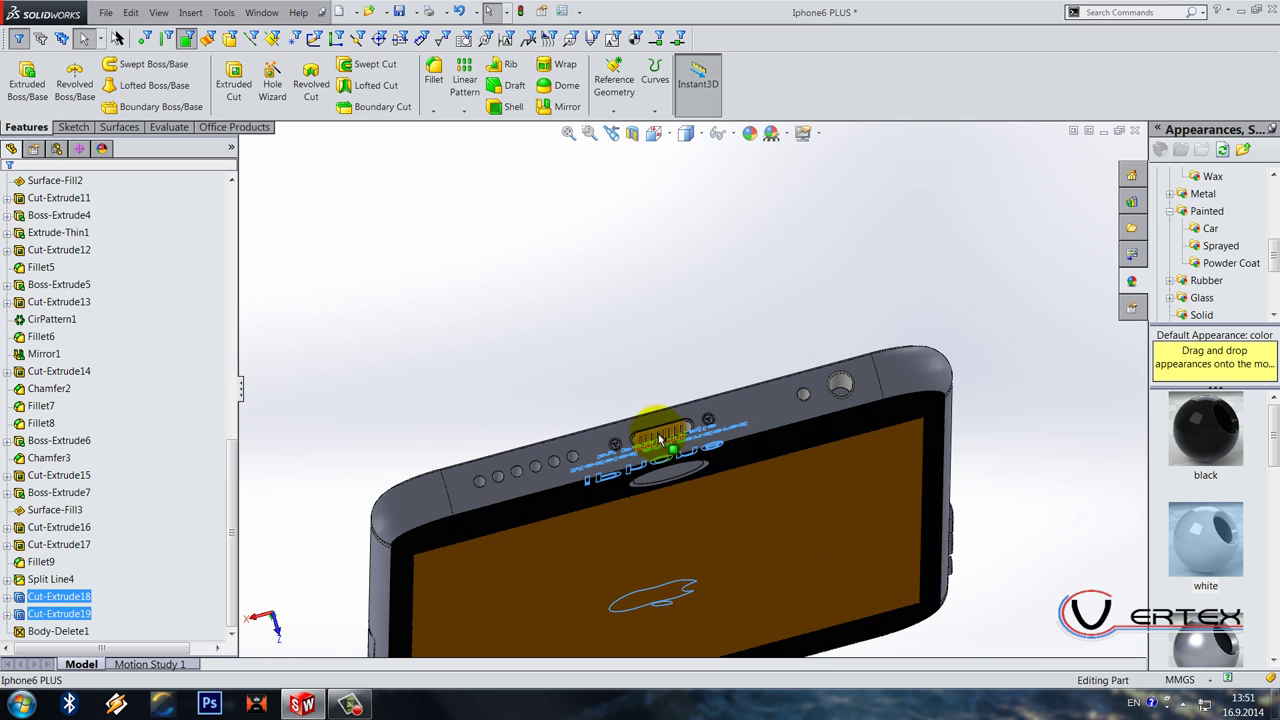
pyautogui.scroll(-3, 655, 437)
pyautogui.scroll(5, 657, 345)
pyautogui.moveTo(657, 345); pyautogui.dragTo(634, 387, button='middle')
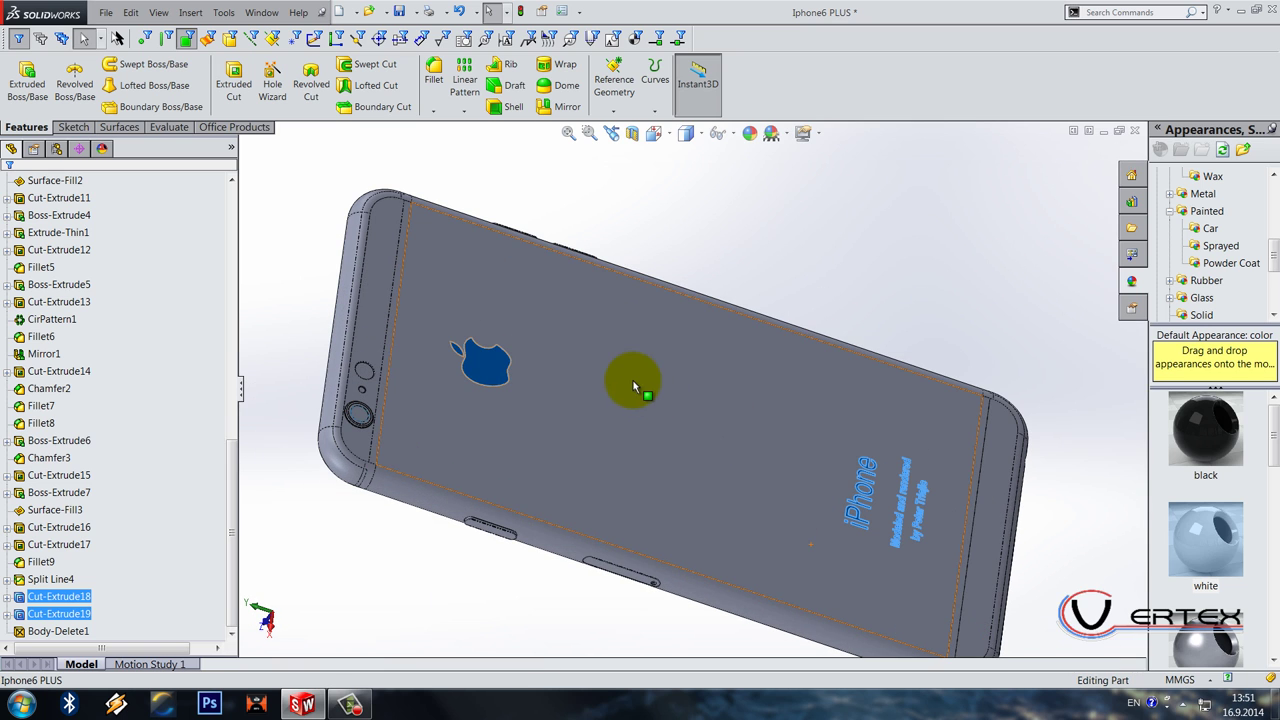
pyautogui.scroll(-5, 1237, 510)
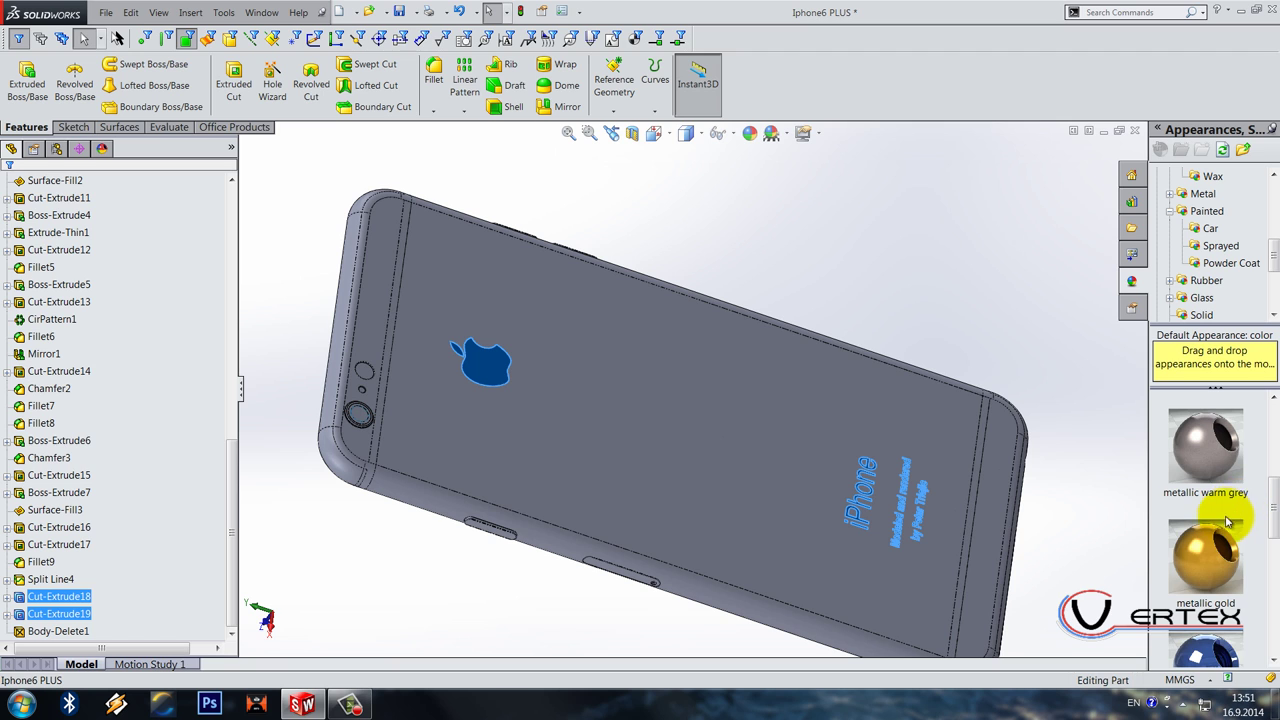
pyautogui.rightClick(1207, 543)
pyautogui.click(1150, 547)
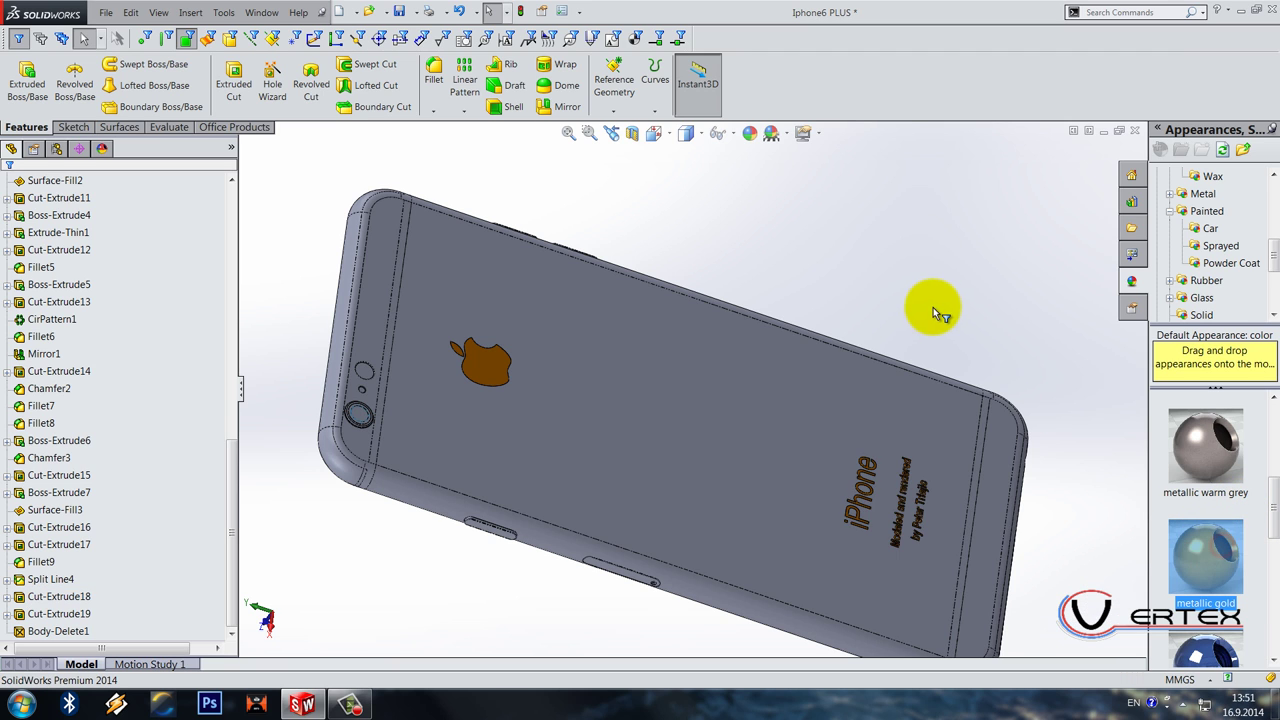
# Step: Apply the candy apple red car paint to the Split Line4 antenna strip faces at the camera end, including both corners
pyautogui.scroll(-3, 412, 458)
pyautogui.scroll(-2, 495, 487)
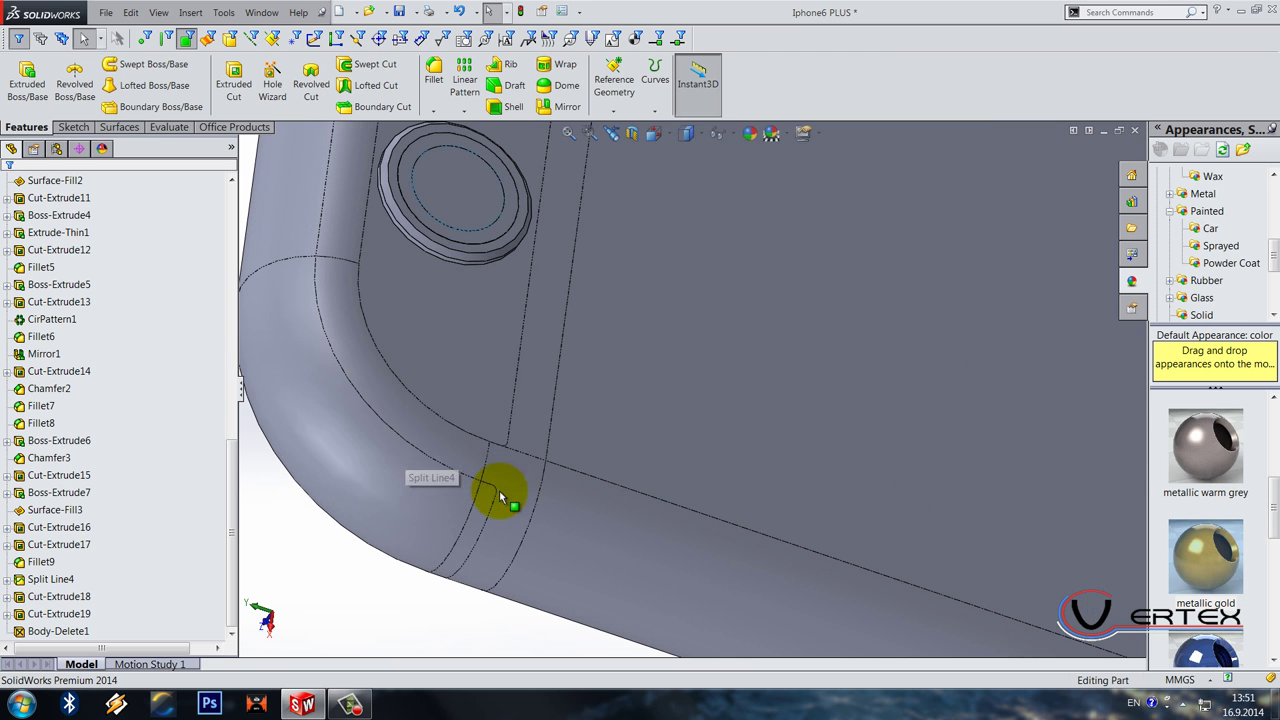
pyautogui.click(522, 497)
pyautogui.keyDown('ctrl'); pyautogui.click(466, 454); pyautogui.keyUp('ctrl')
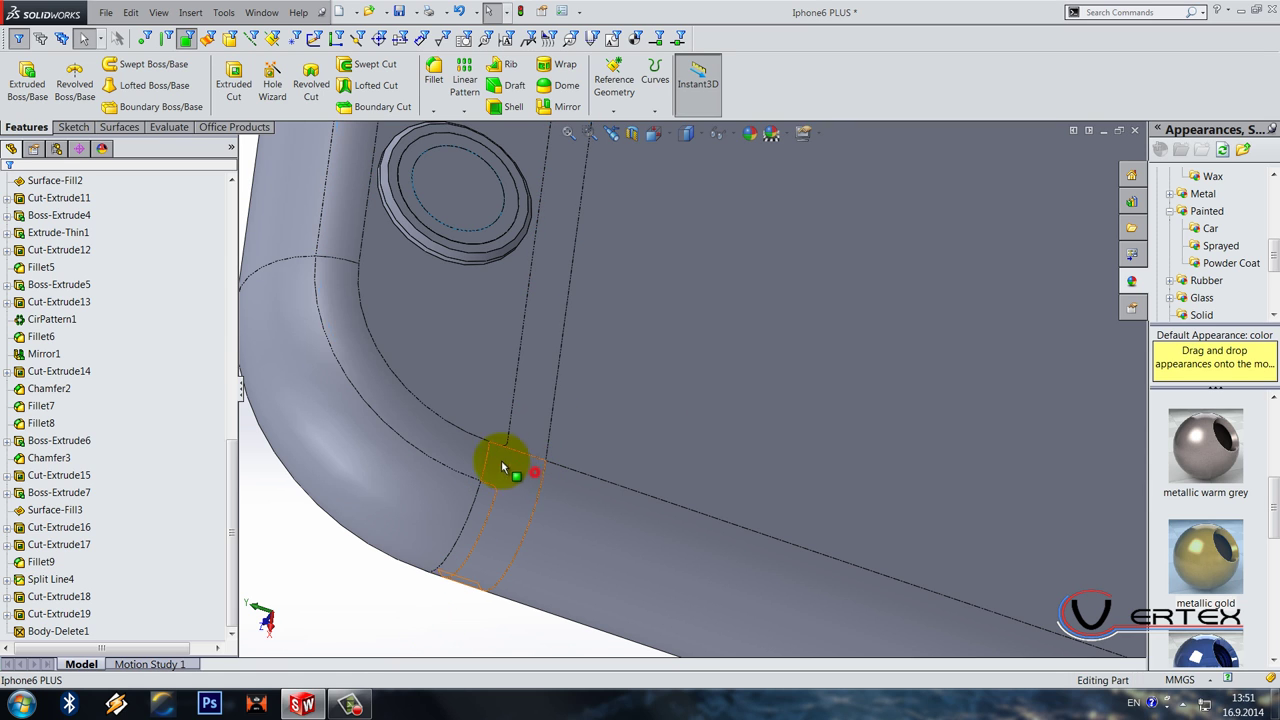
pyautogui.click(463, 437)
pyautogui.click(521, 415)
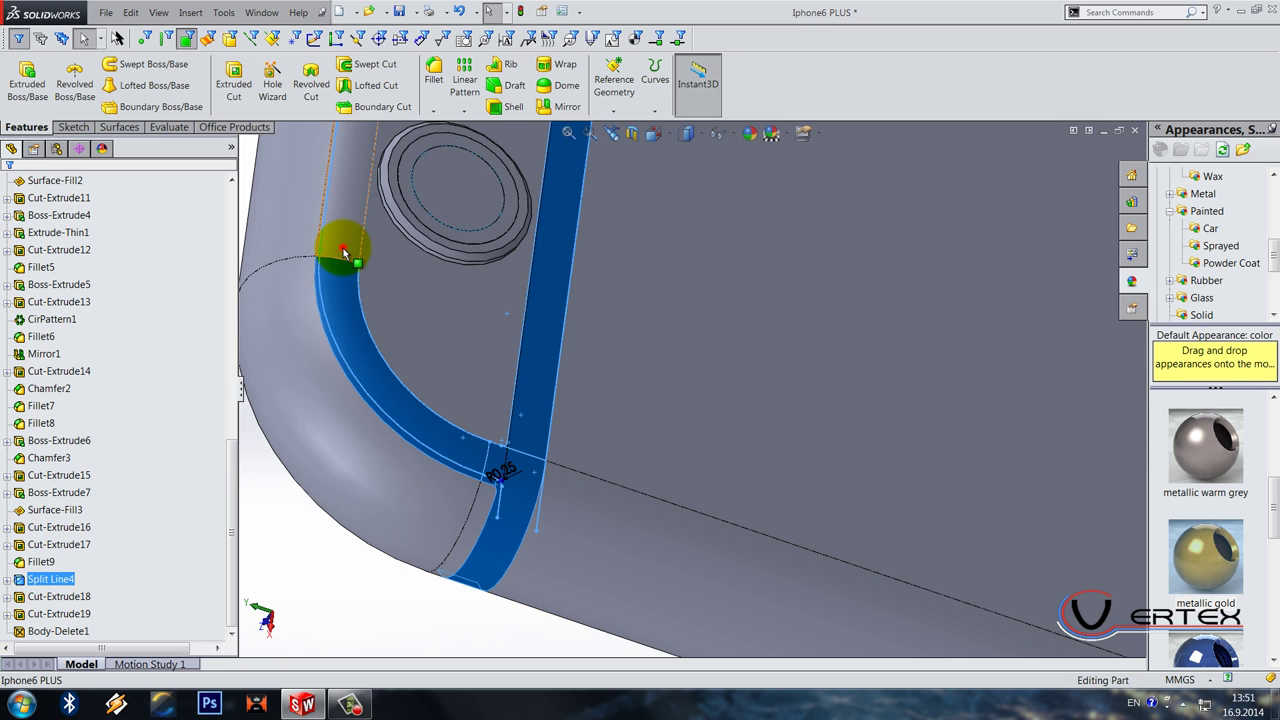
pyautogui.scroll(6, 343, 252)
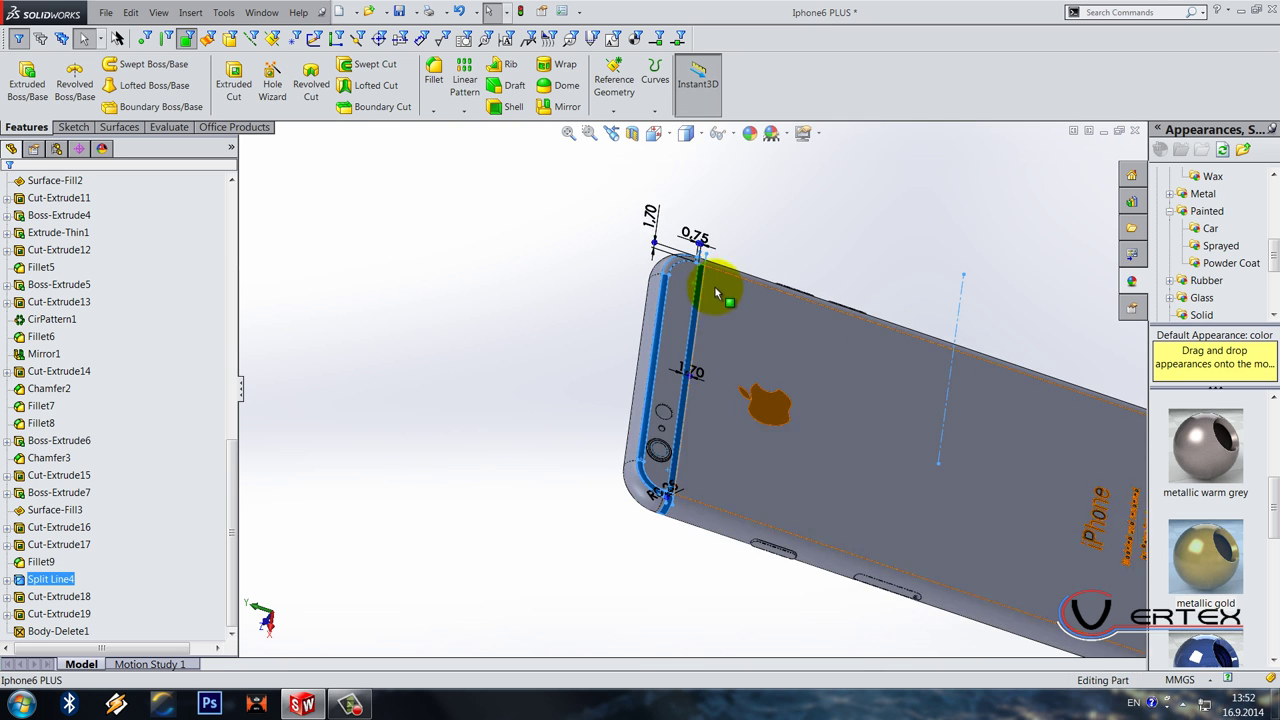
pyautogui.scroll(-5, 717, 290)
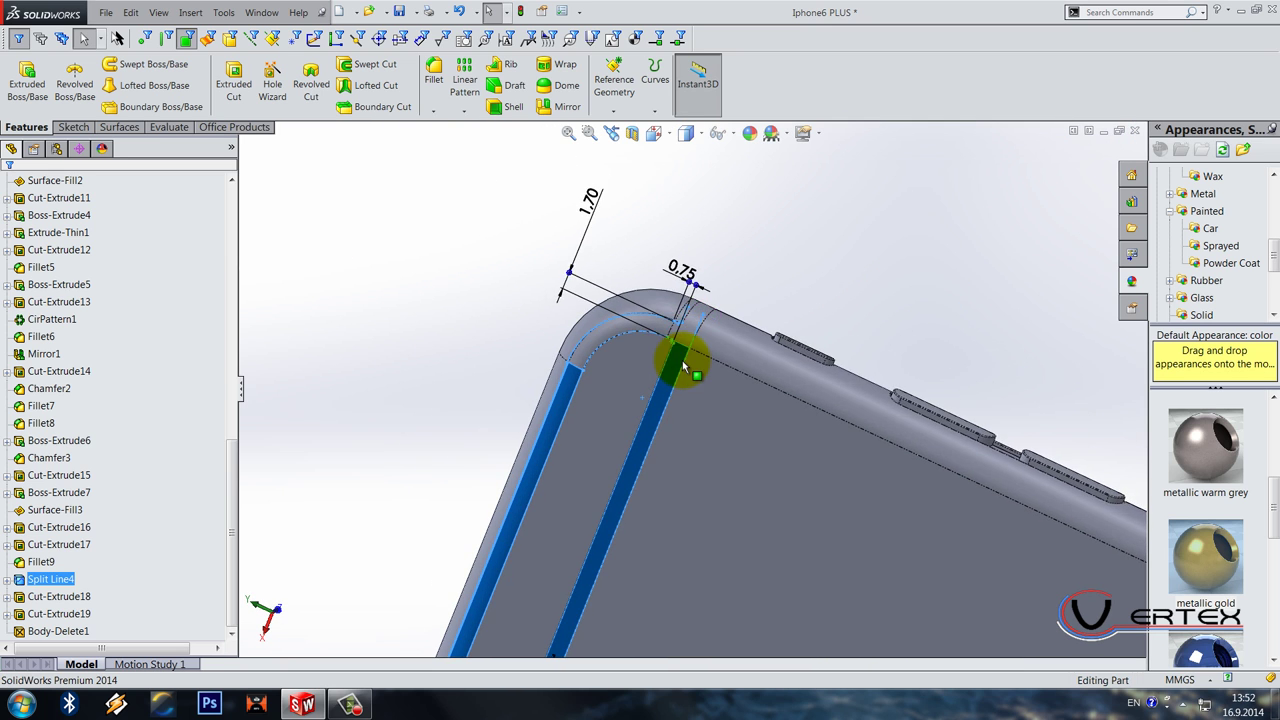
pyautogui.scroll(-3, 684, 367)
pyautogui.keyDown('ctrl'); pyautogui.click(509, 305); pyautogui.keyUp('ctrl')
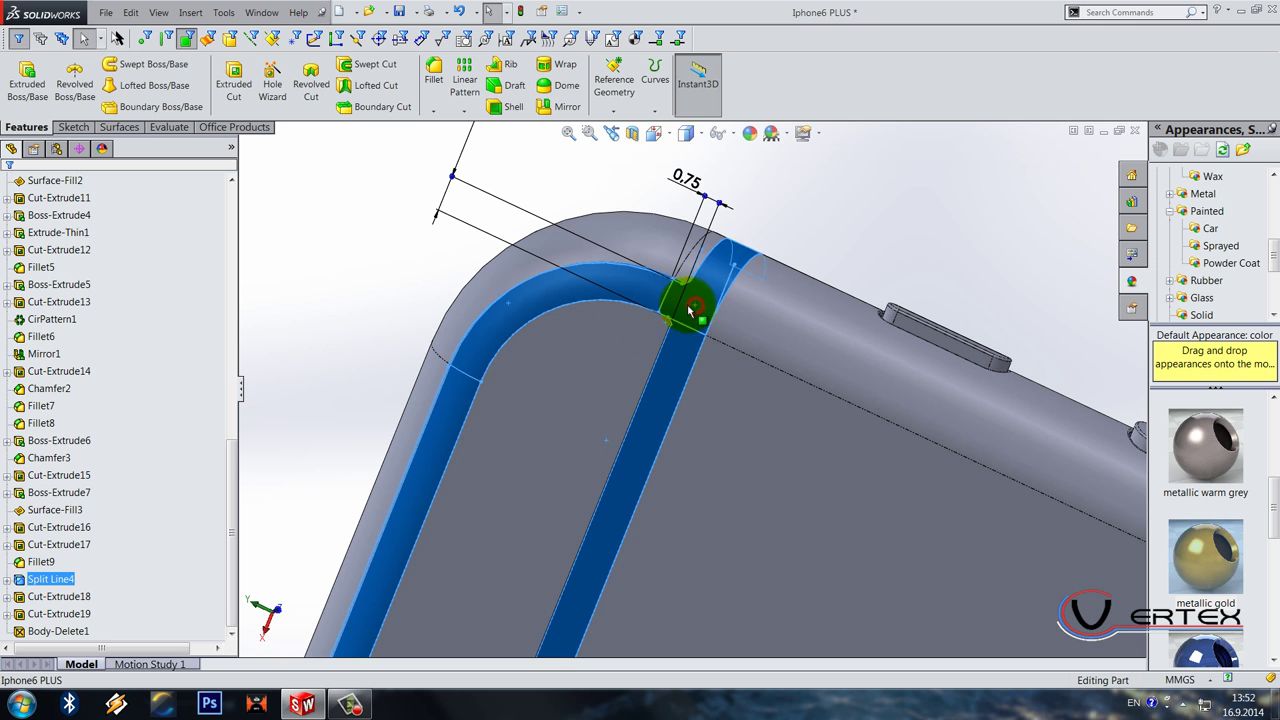
pyautogui.scroll(2, 692, 305)
pyautogui.moveTo(706, 291); pyautogui.dragTo(791, 358, button='middle')
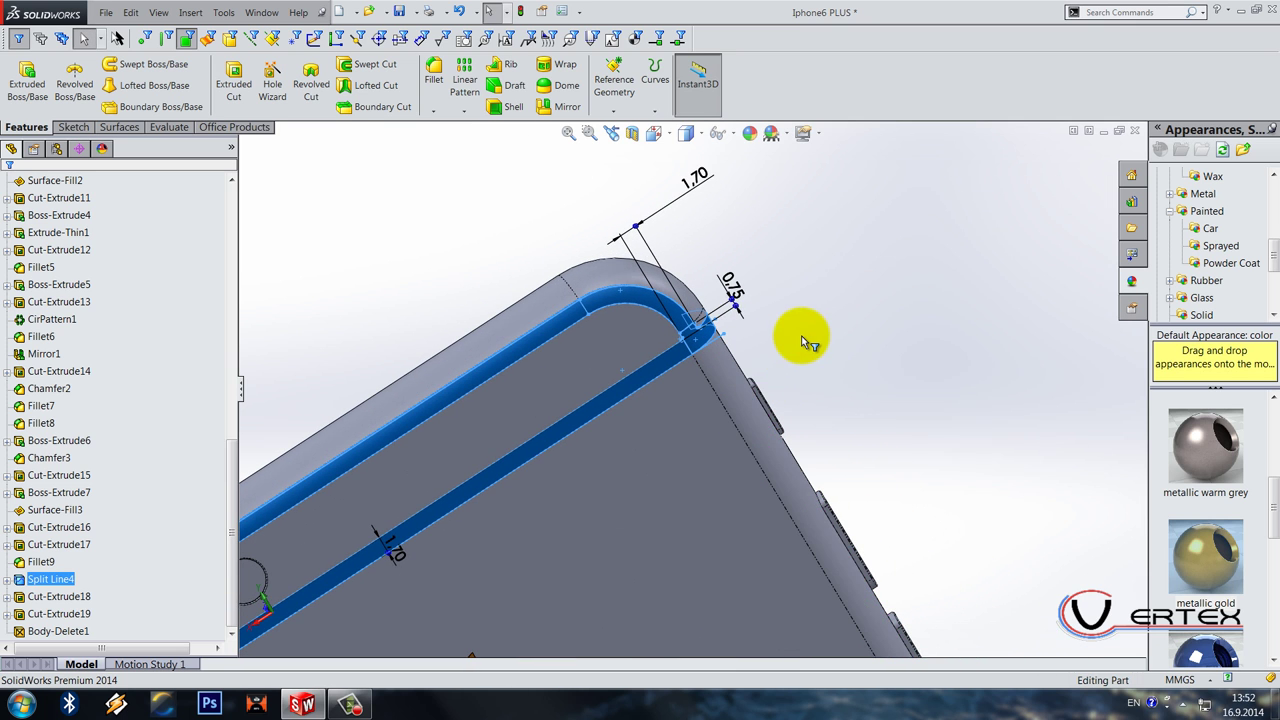
pyautogui.scroll(-5, 1200, 480)
pyautogui.moveTo(1197, 556)
pyautogui.rightClick(1200, 598)
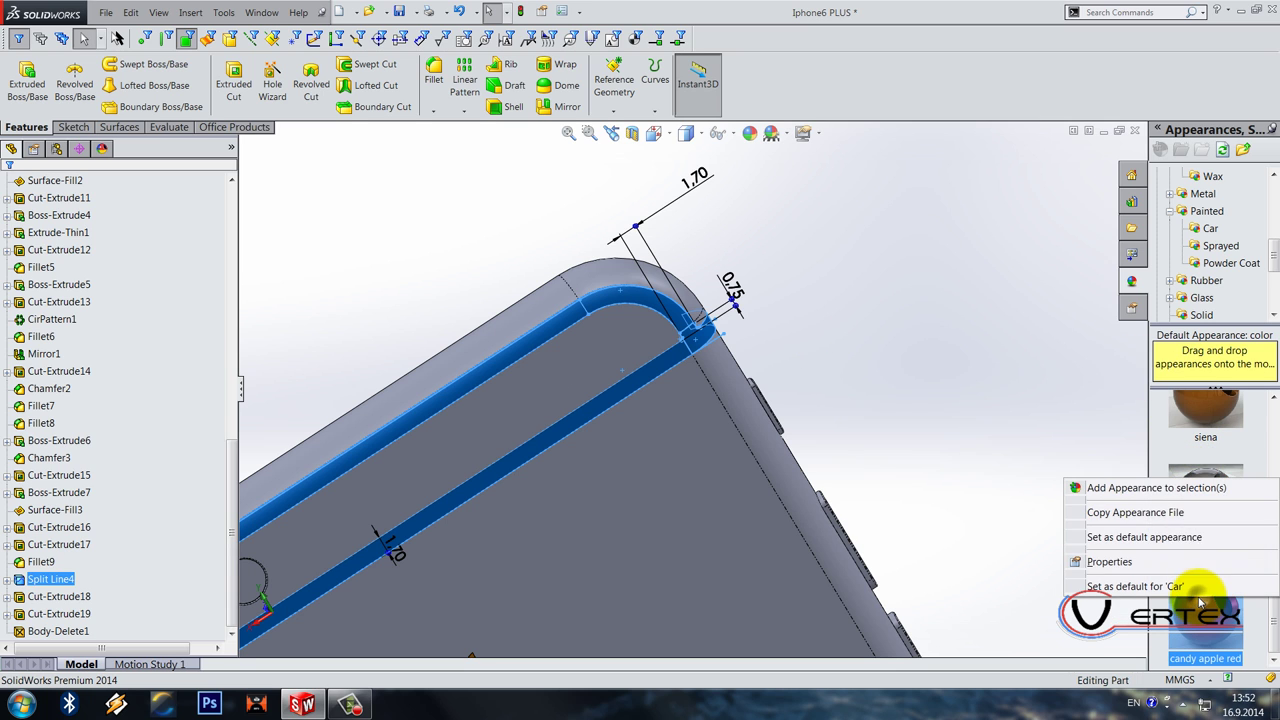
pyautogui.click(1155, 490)
# Step: Apply the candy apple red car paint to the Split Line4 antenna strip faces at the charging port end, including both corners
pyautogui.scroll(10, 921, 426)
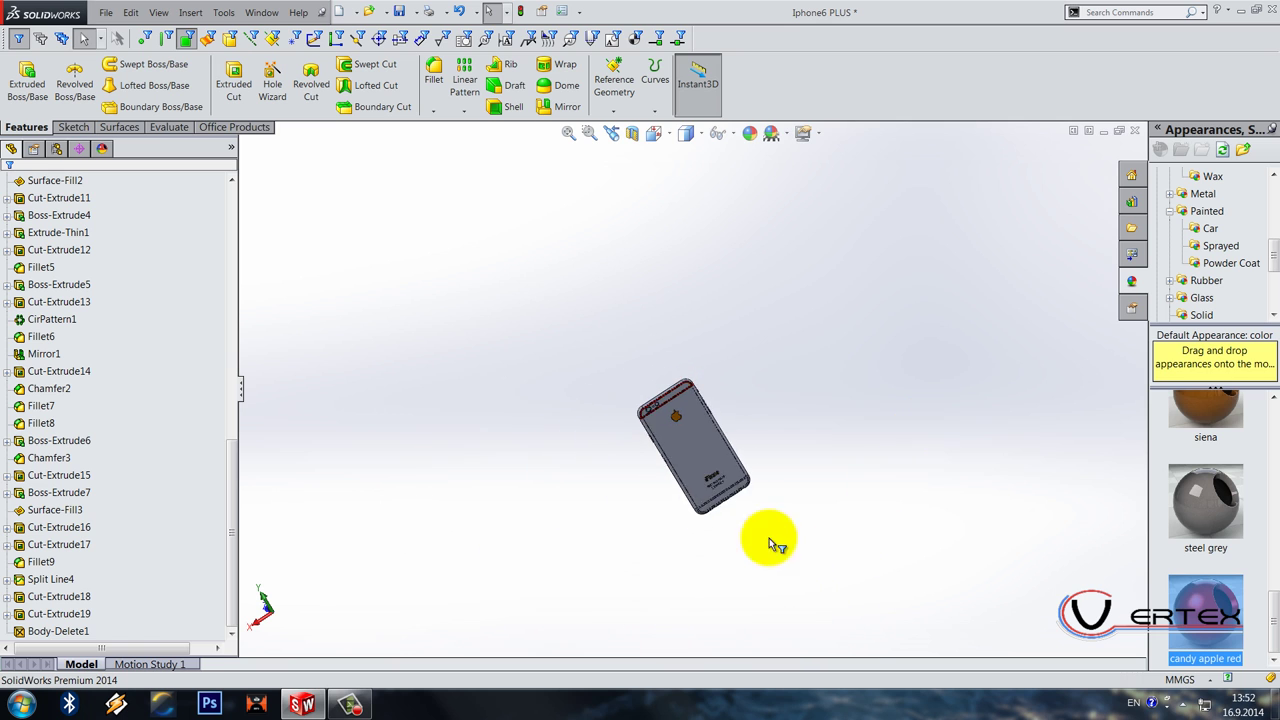
pyautogui.scroll(-12, 800, 565)
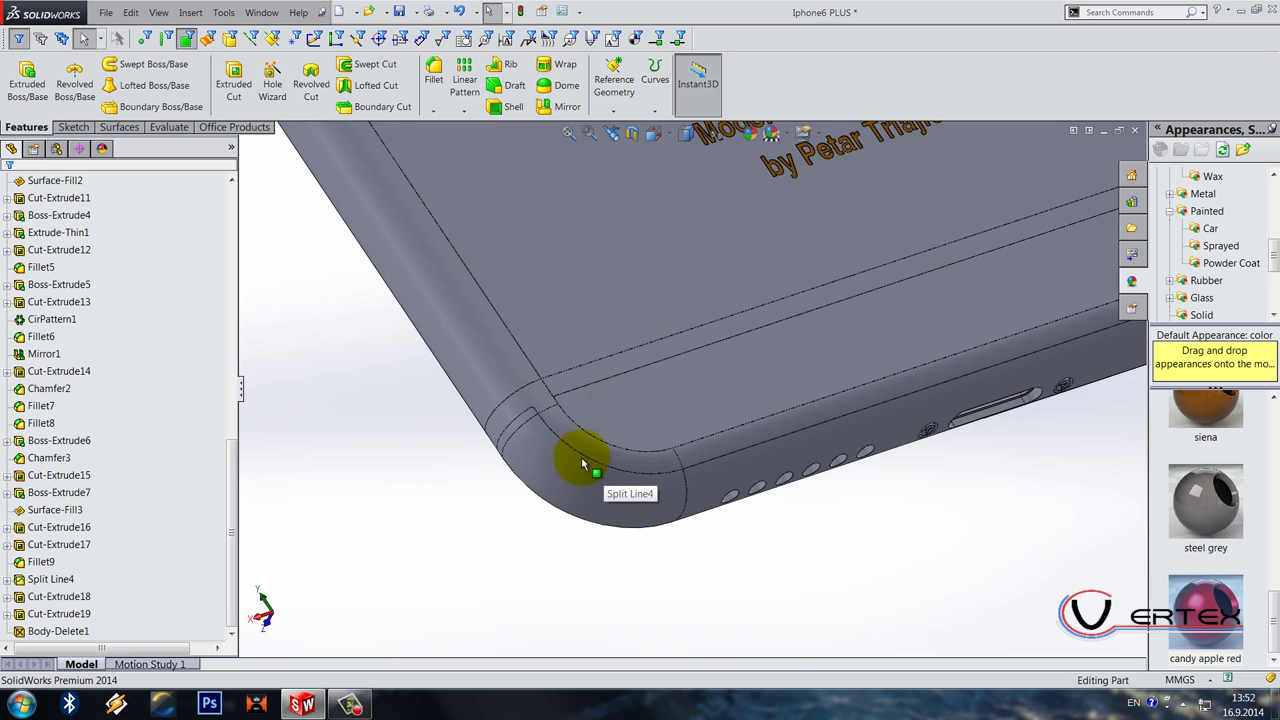
pyautogui.scroll(-2, 560, 440)
pyautogui.click(540, 426)
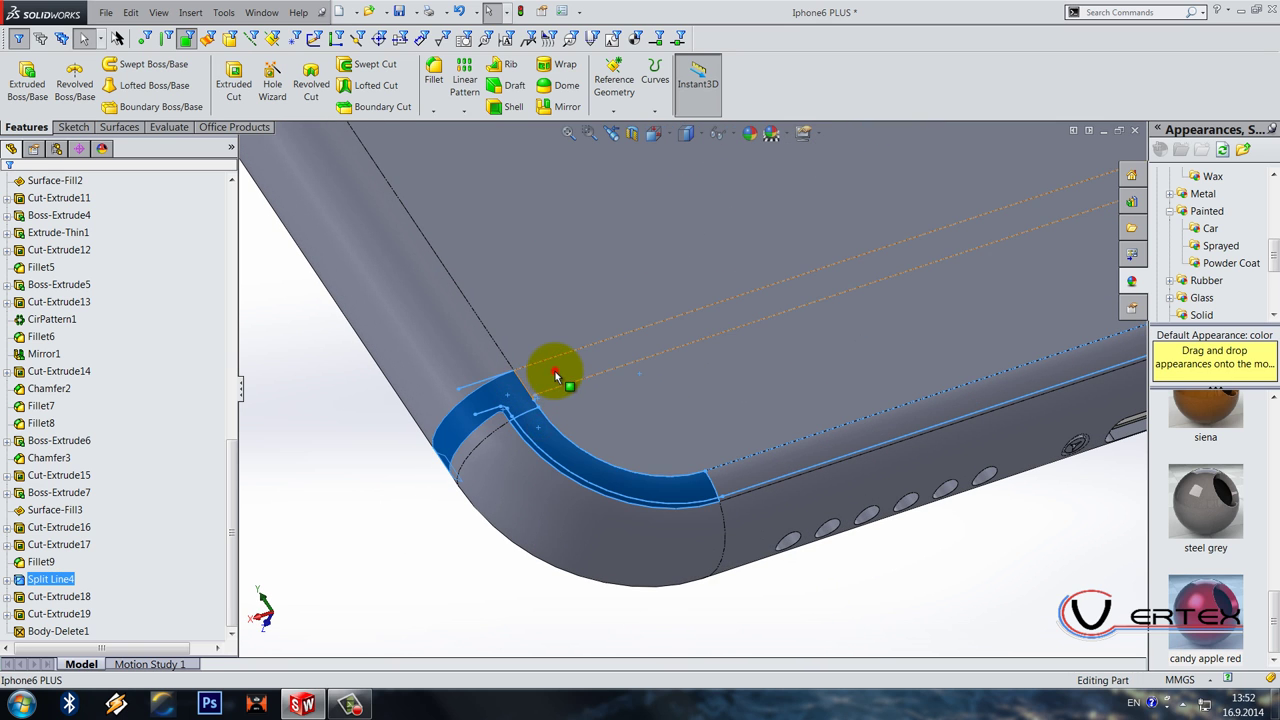
pyautogui.keyDown('ctrl'); pyautogui.click(556, 375); pyautogui.keyUp('ctrl')
pyautogui.scroll(10, 747, 477)
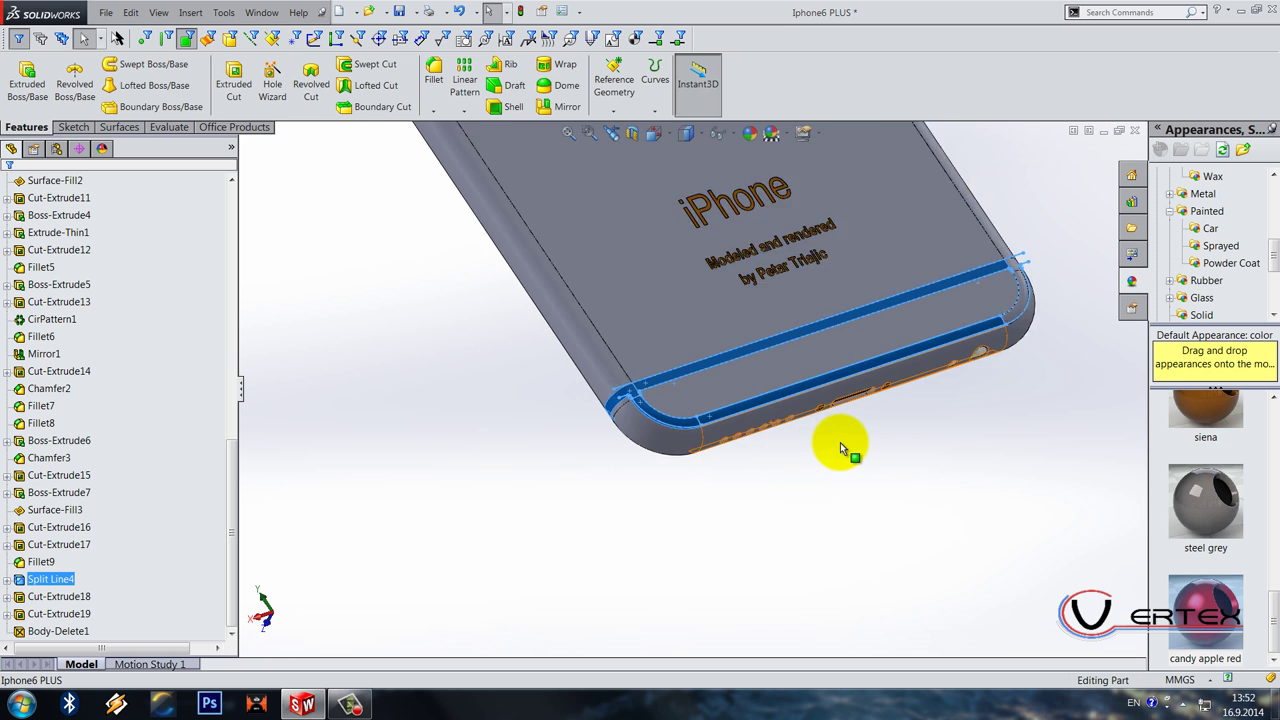
pyautogui.scroll(-6, 875, 320)
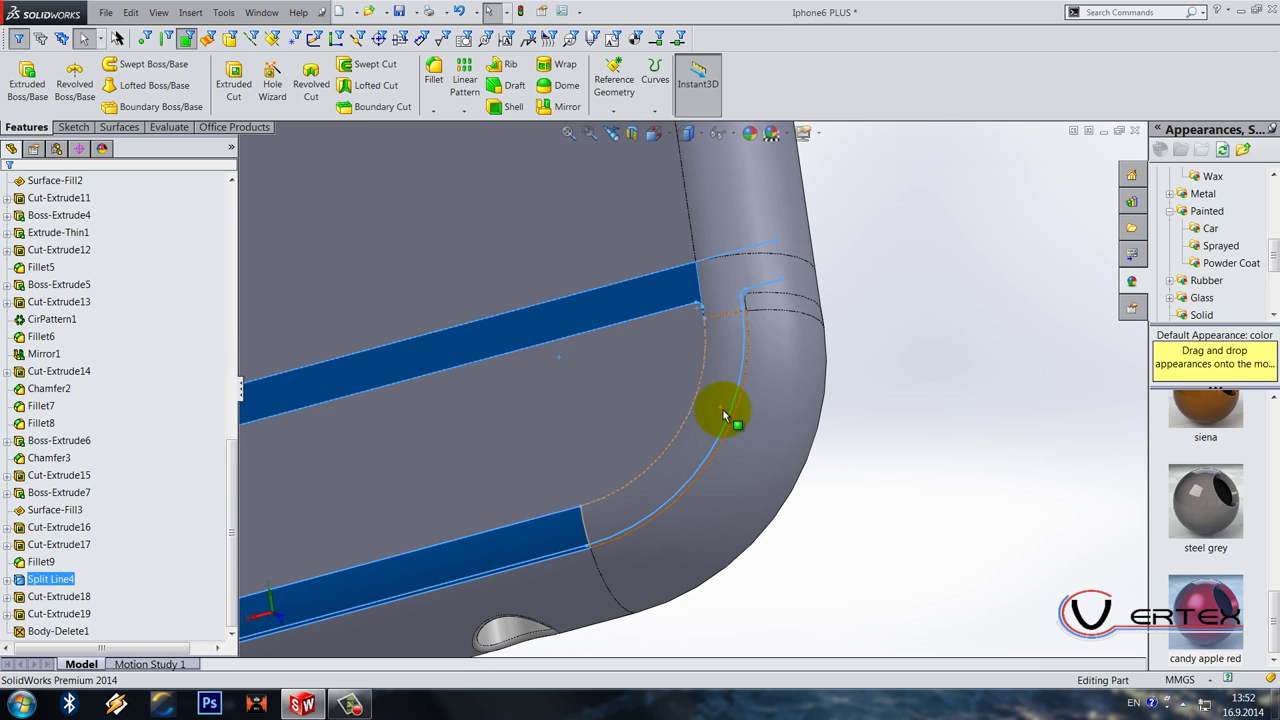
pyautogui.keyDown('ctrl'); pyautogui.click(718, 388); pyautogui.keyUp('ctrl')
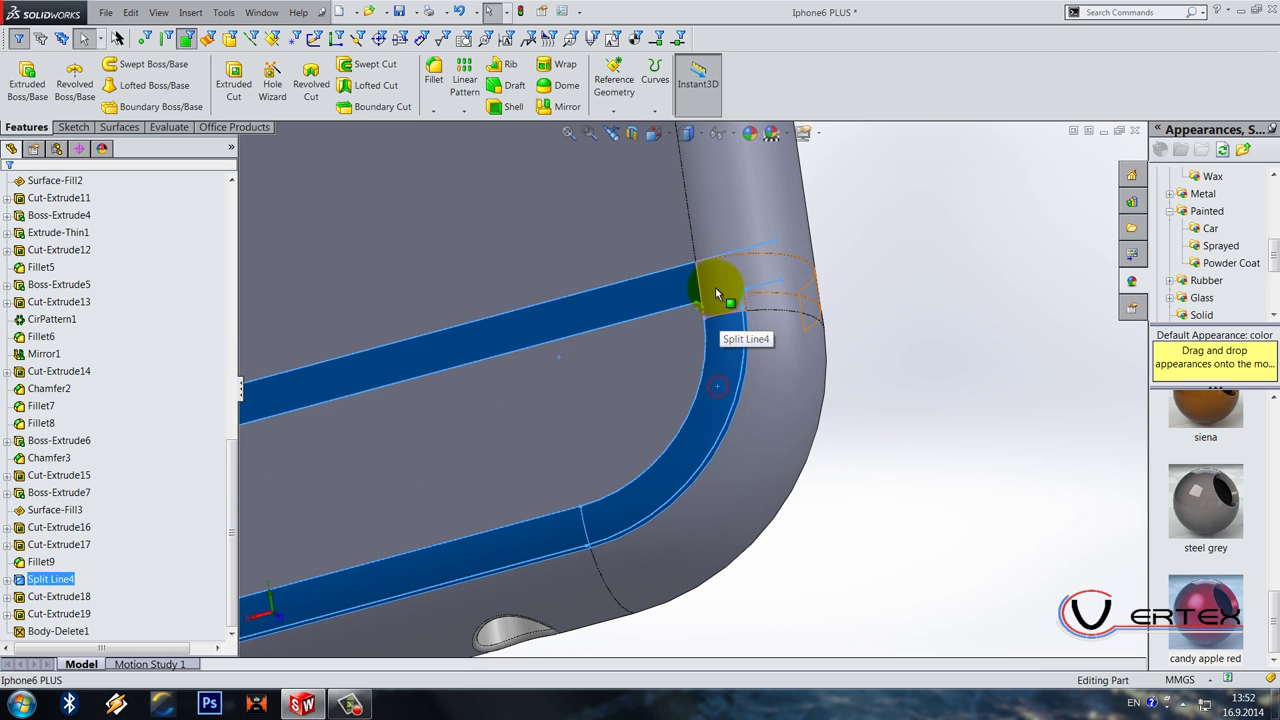
pyautogui.rightClick(1206, 590)
pyautogui.click(1182, 476)
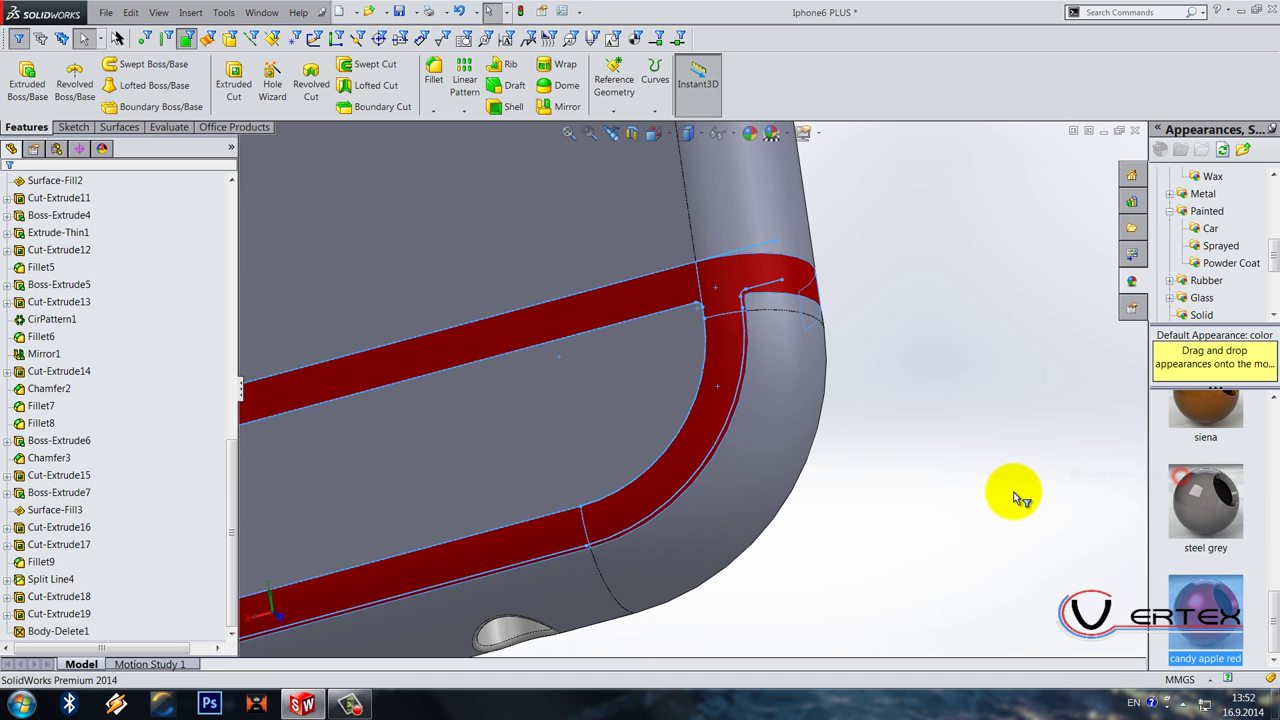
# Step: Examine the Split Line4 antenna strips on the back and the adjoining rounded corner faces at the camera end for unpainted faces
pyautogui.scroll(5, 1015, 491)
pyautogui.moveTo(803, 411); pyautogui.dragTo(810, 524, button='middle')
pyautogui.scroll(-2, 654, 229)
pyautogui.scroll(-8, 586, 486)
pyautogui.scroll(-3, 568, 474)
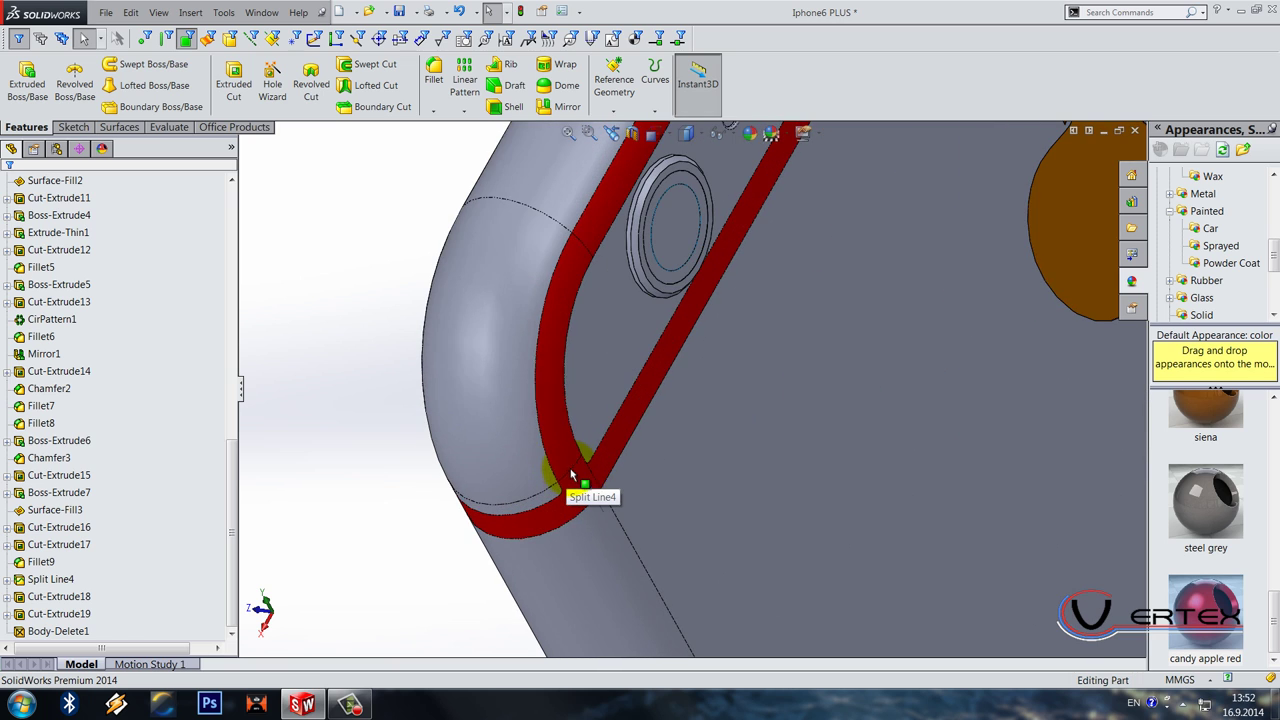
pyautogui.click(514, 398)
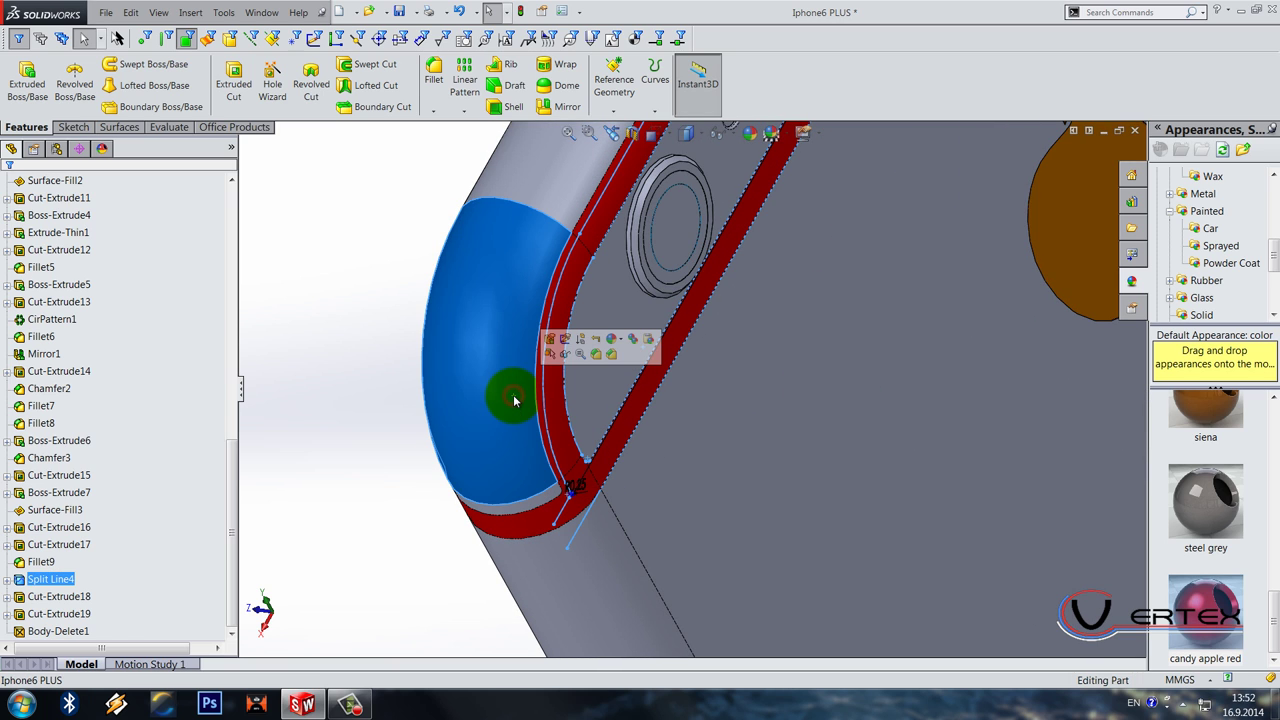
pyautogui.click(369, 490)
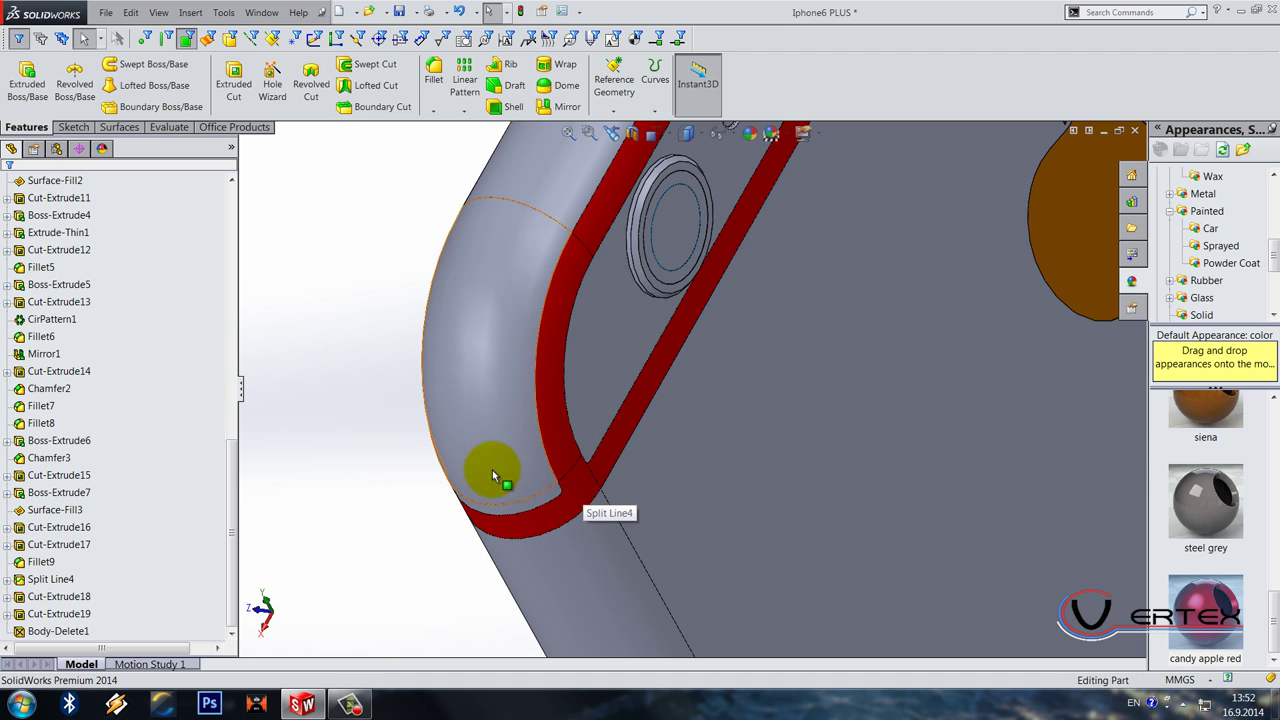
pyautogui.click(549, 404)
pyautogui.click(365, 445)
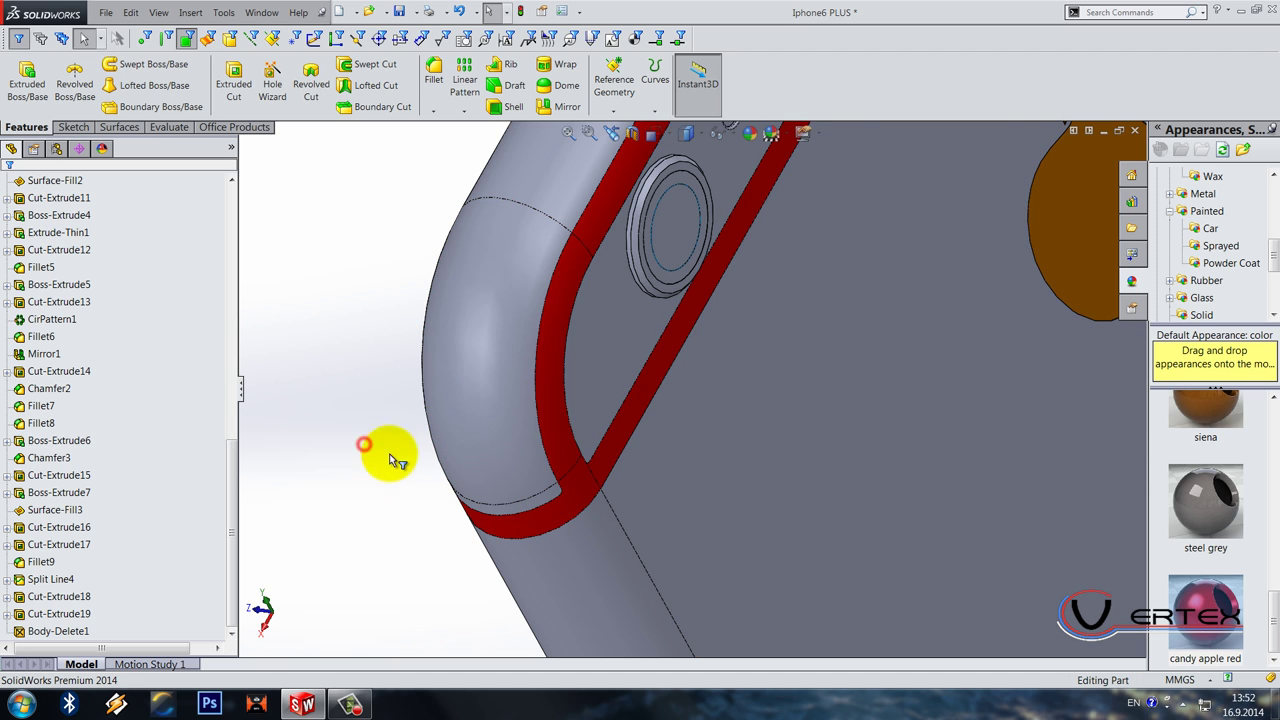
pyautogui.scroll(10, 495, 447)
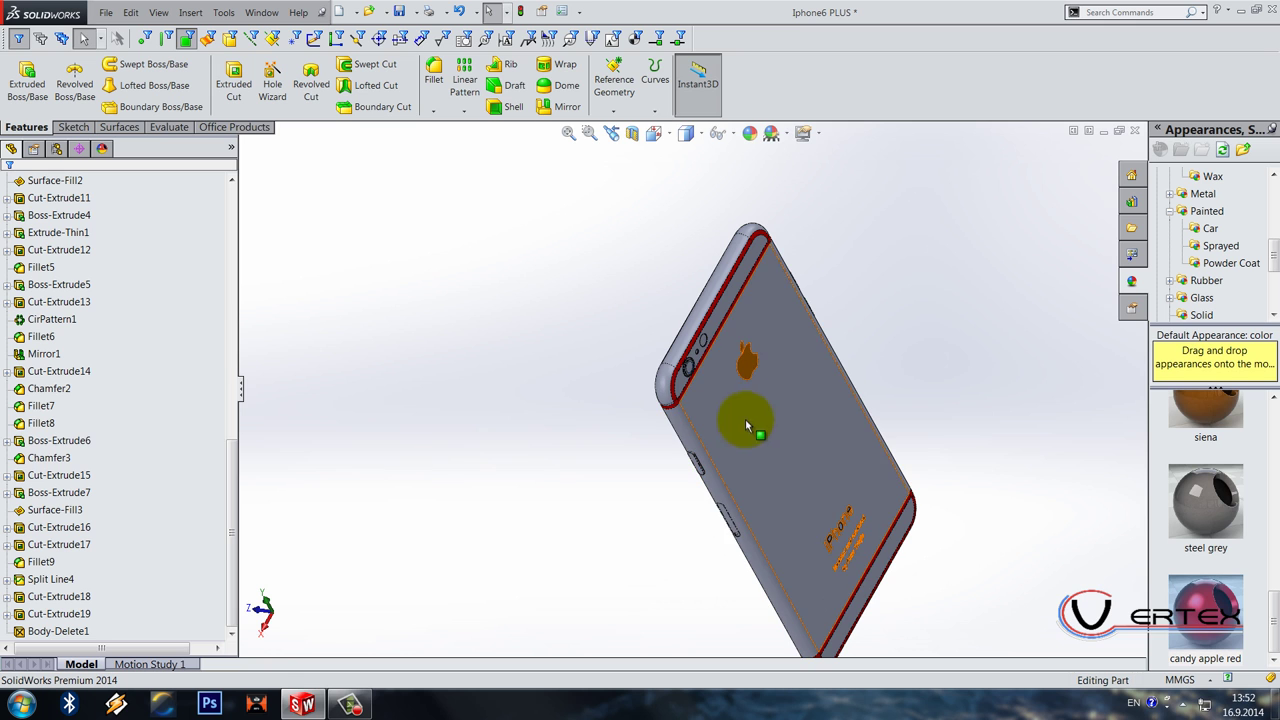
pyautogui.scroll(-10, 730, 395)
pyautogui.scroll(10, 793, 395)
# Step: Select the round Surface-Fill1 and Surface-Fill2 faces near the earpiece slot on the front and look through the car paint appearances
pyautogui.moveTo(786, 400); pyautogui.dragTo(735, 421, button='middle')
pyautogui.scroll(-5, 520, 350)
pyautogui.moveTo(520, 410); pyautogui.dragTo(614, 406, button='middle')
pyautogui.scroll(-5, 614, 406)
pyautogui.click(467, 252)
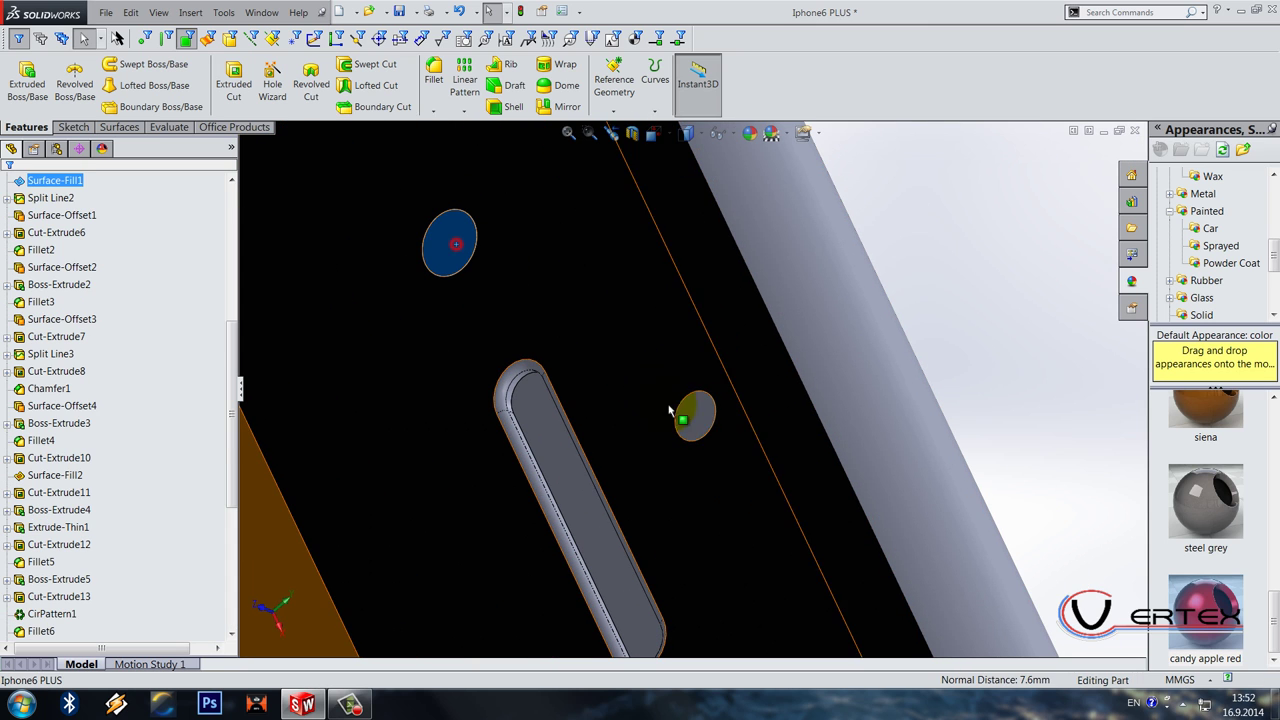
pyautogui.scroll(4, 764, 418)
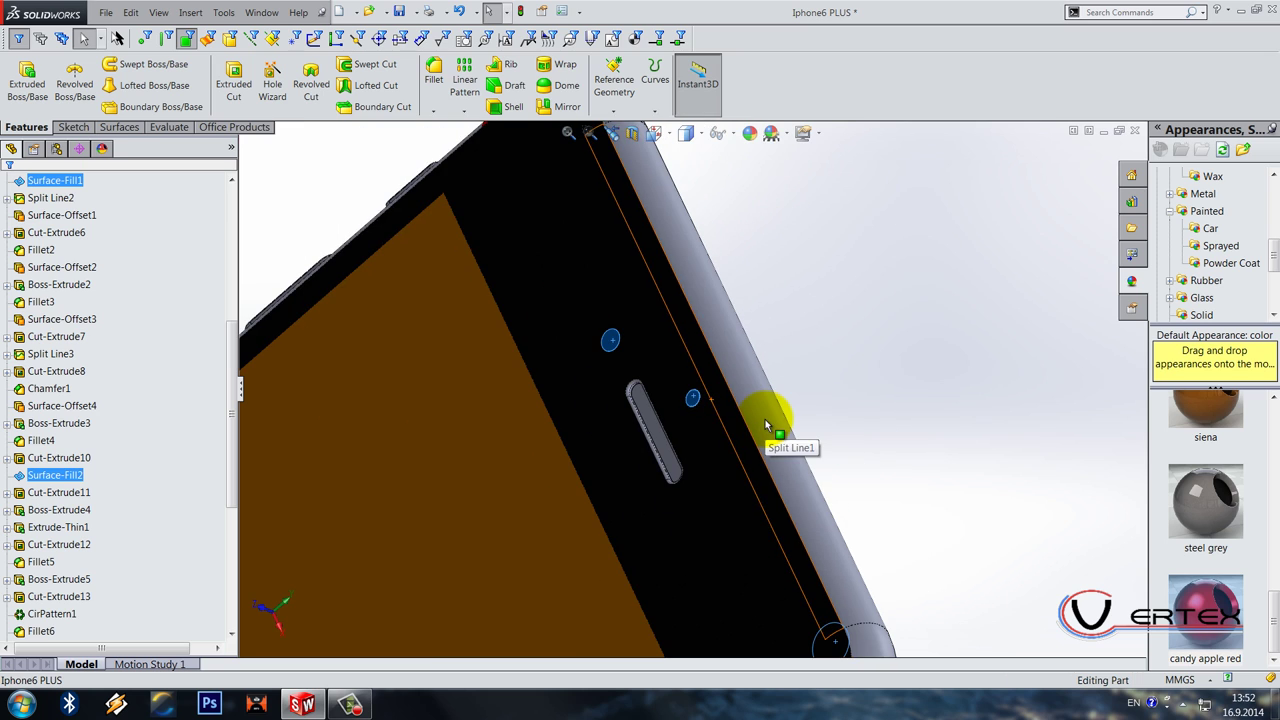
pyautogui.scroll(-4, 1205, 440)
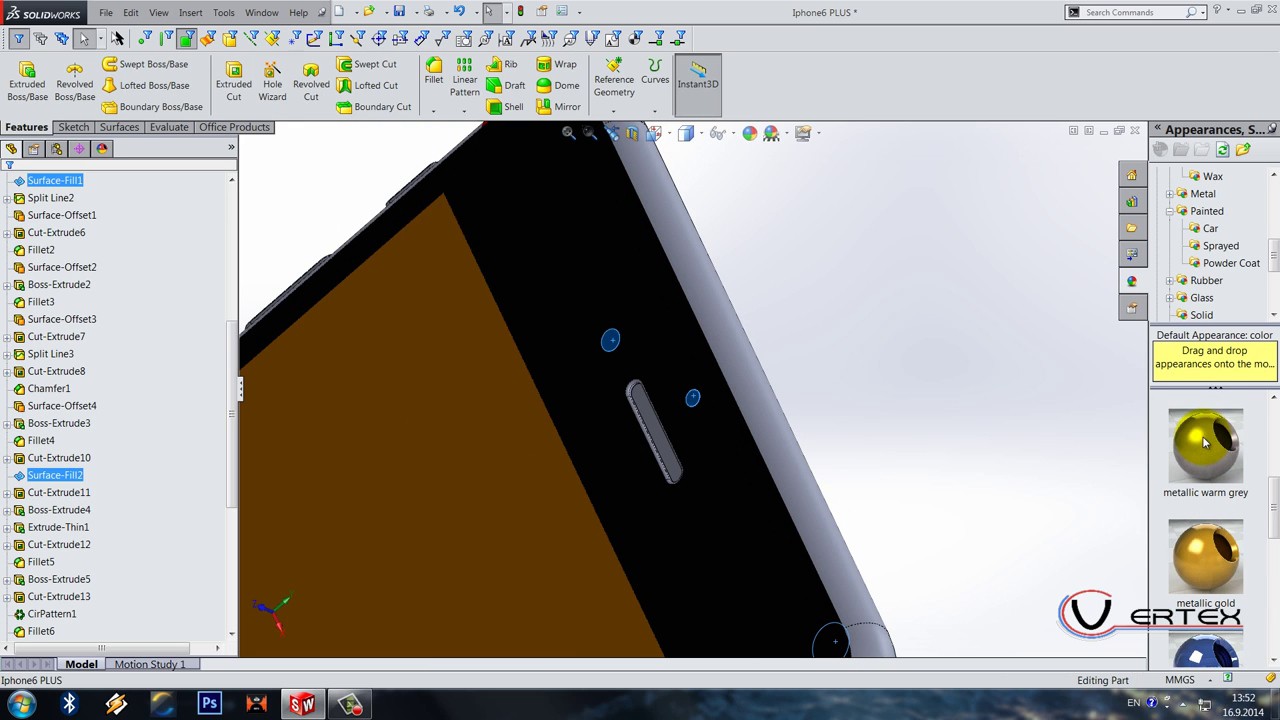